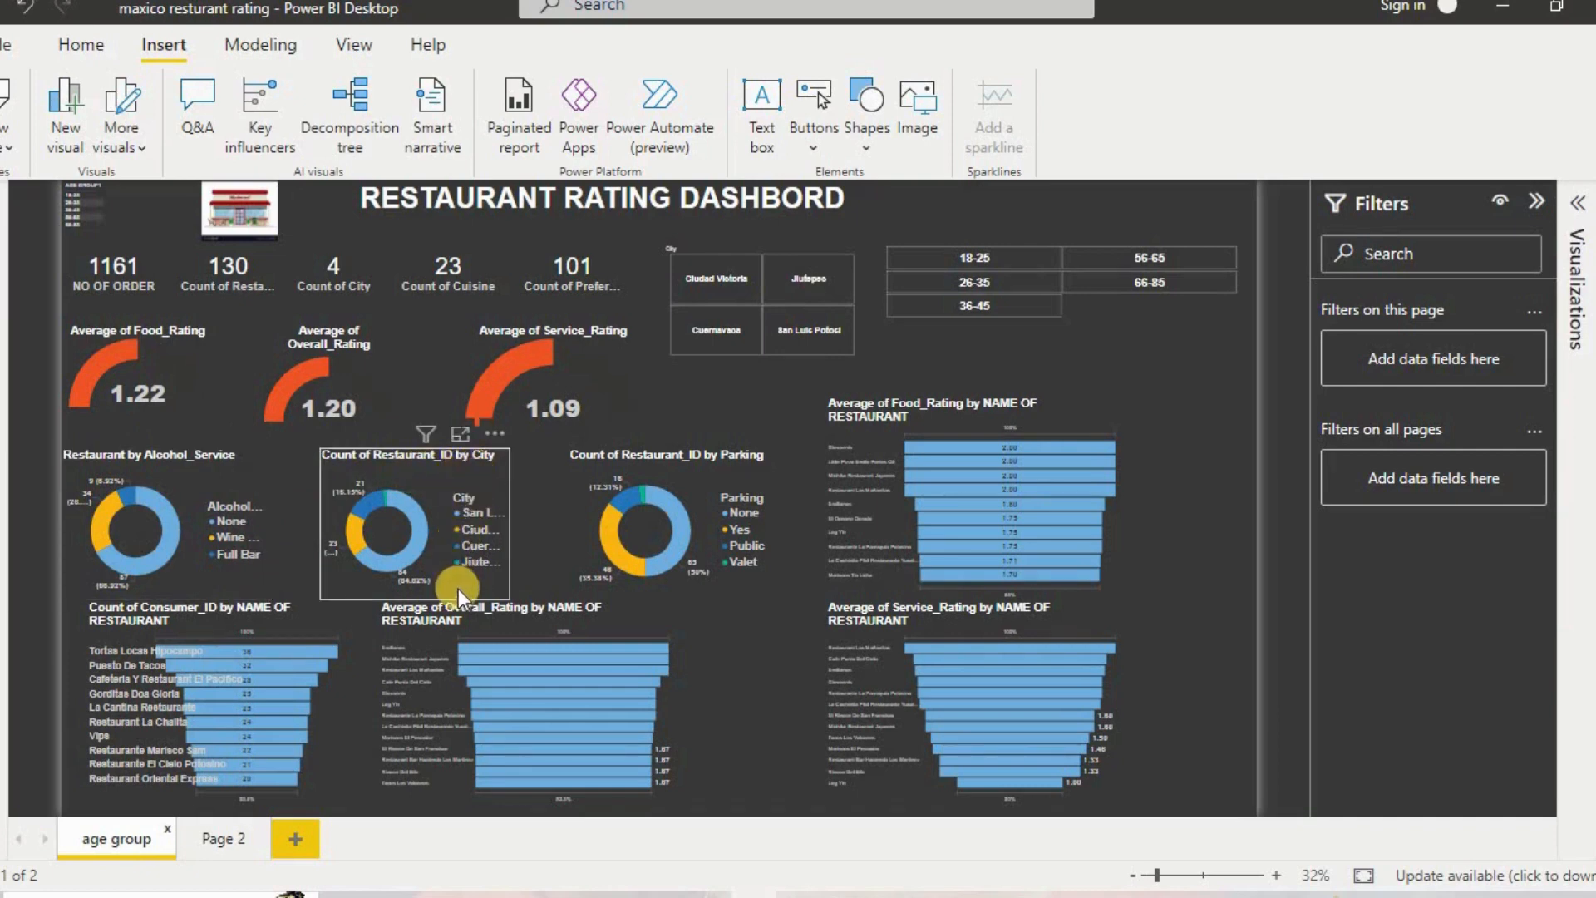
# Examine the funnels of average food rating and consumer count by restaurant in focus mode, returning to the report after each.
pyautogui.moveTo(412, 553)
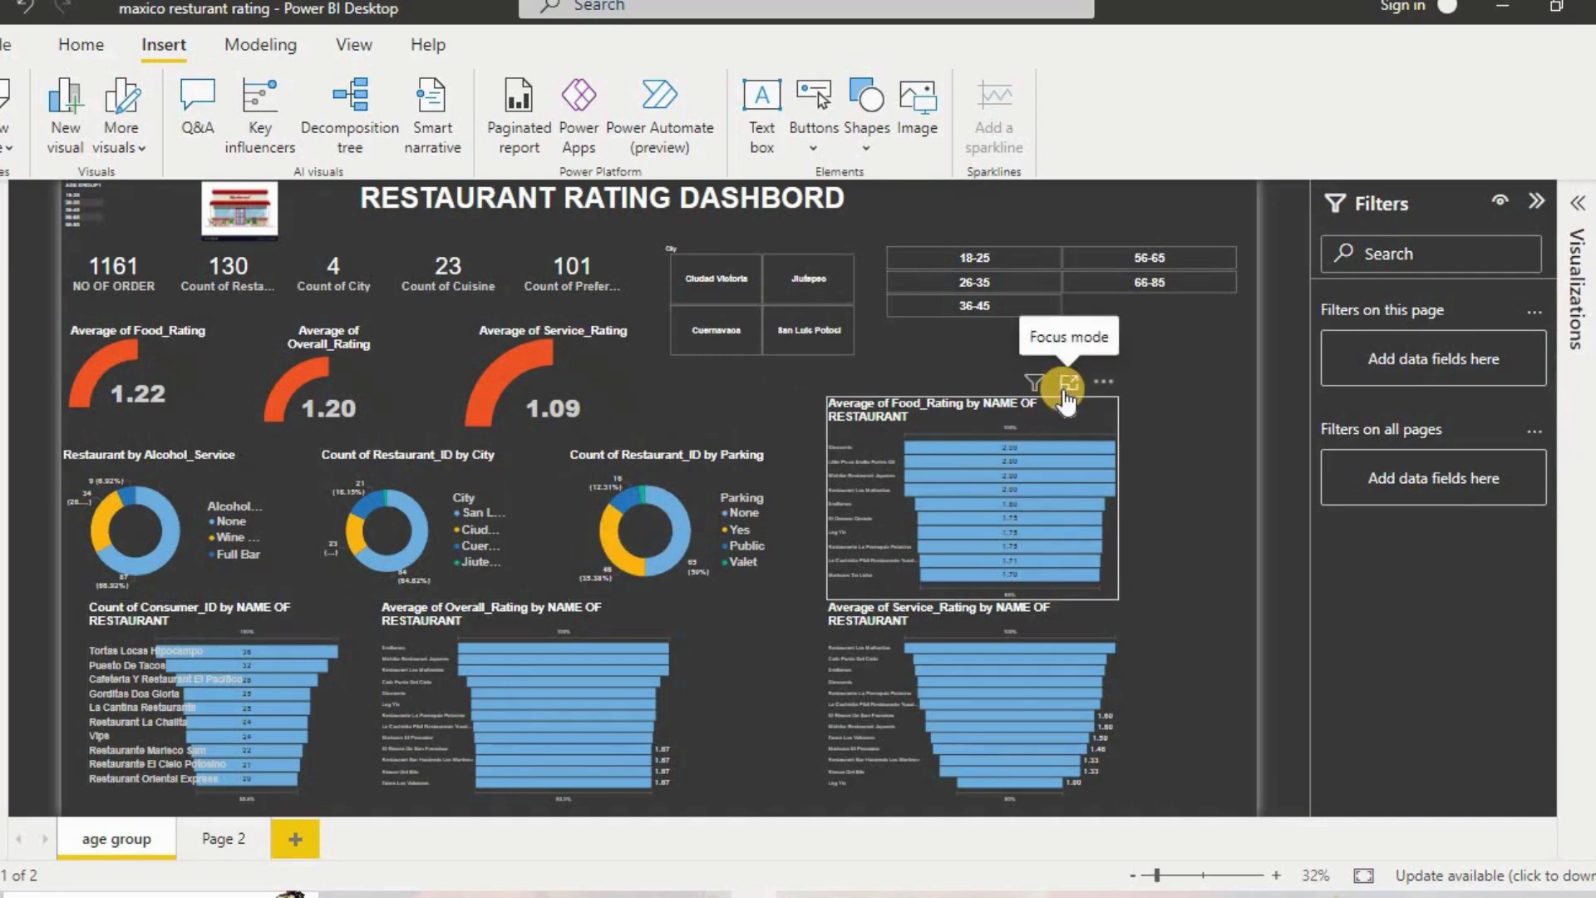
pyautogui.click(1065, 388)
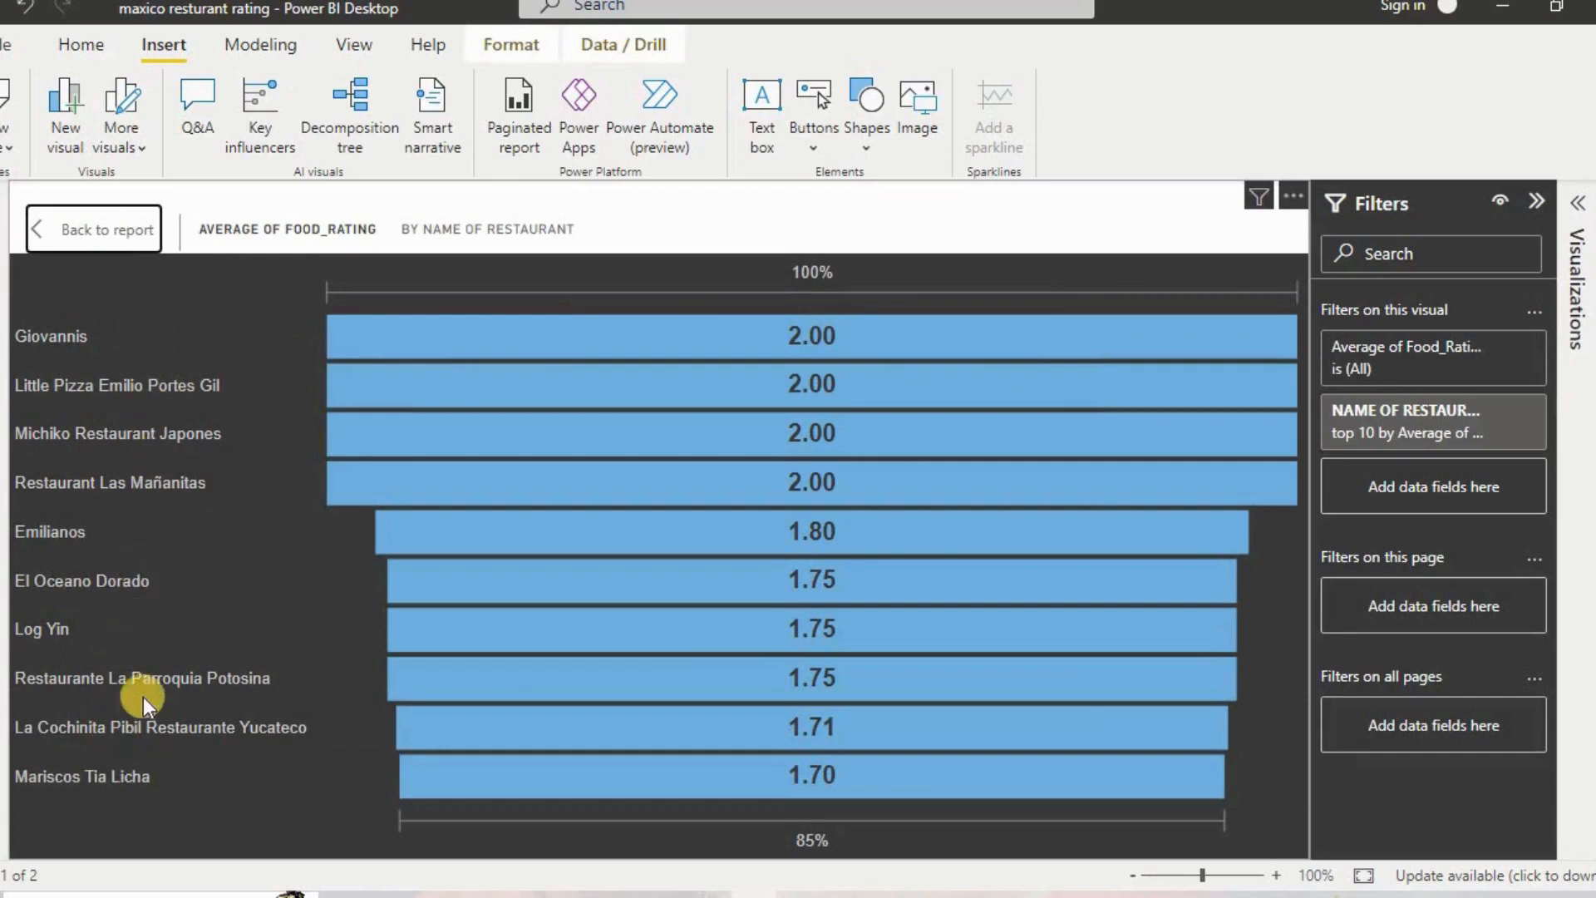
pyautogui.click(113, 240)
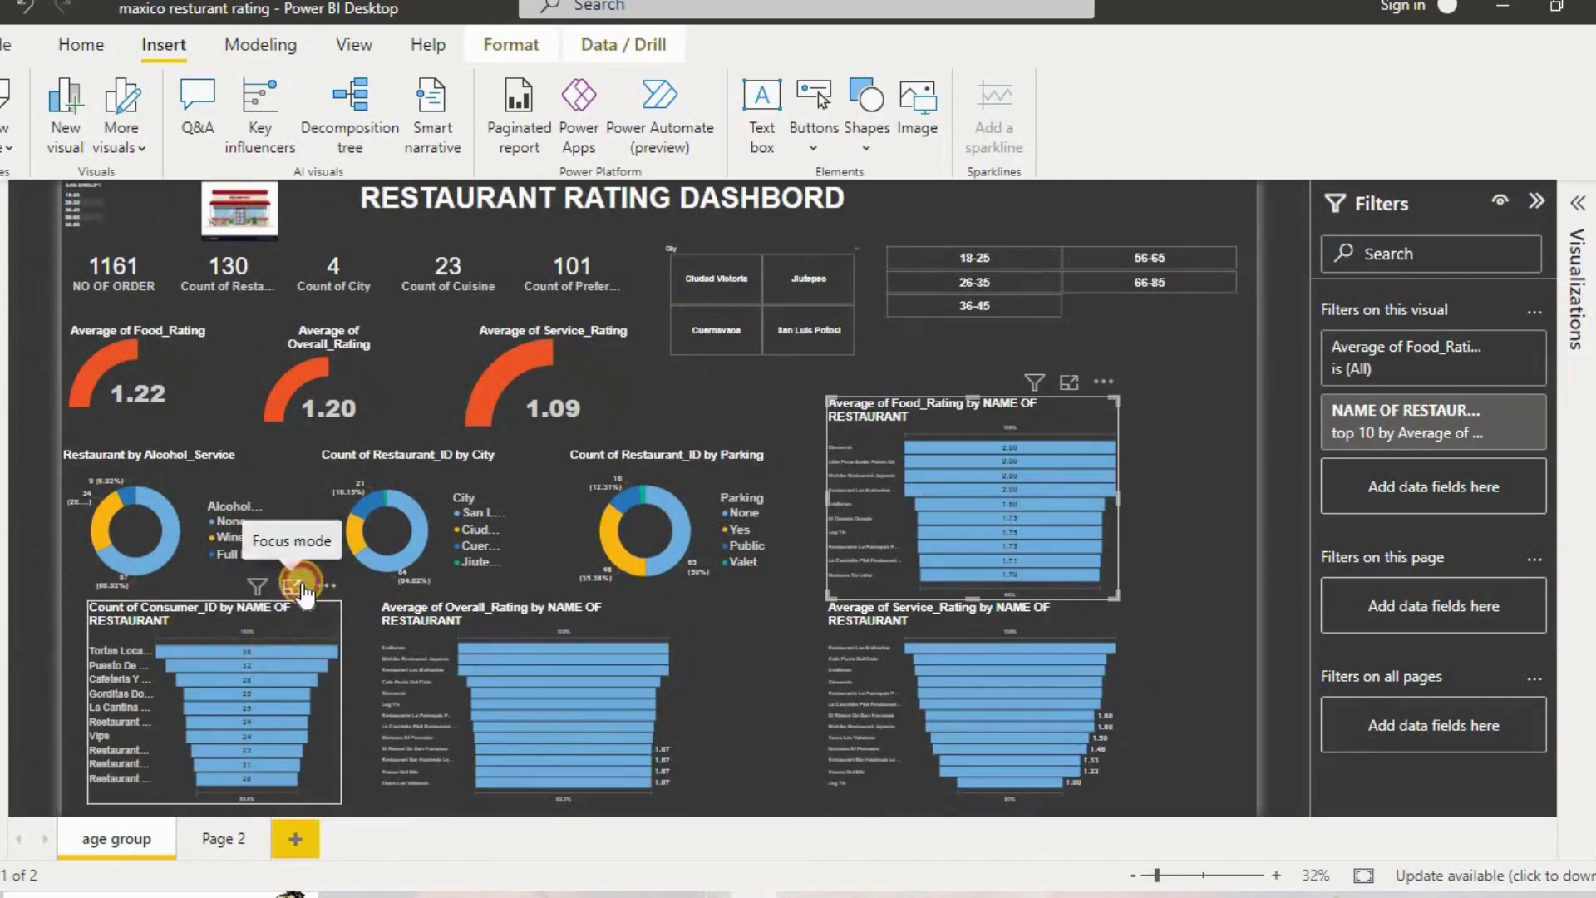
pyautogui.click(298, 587)
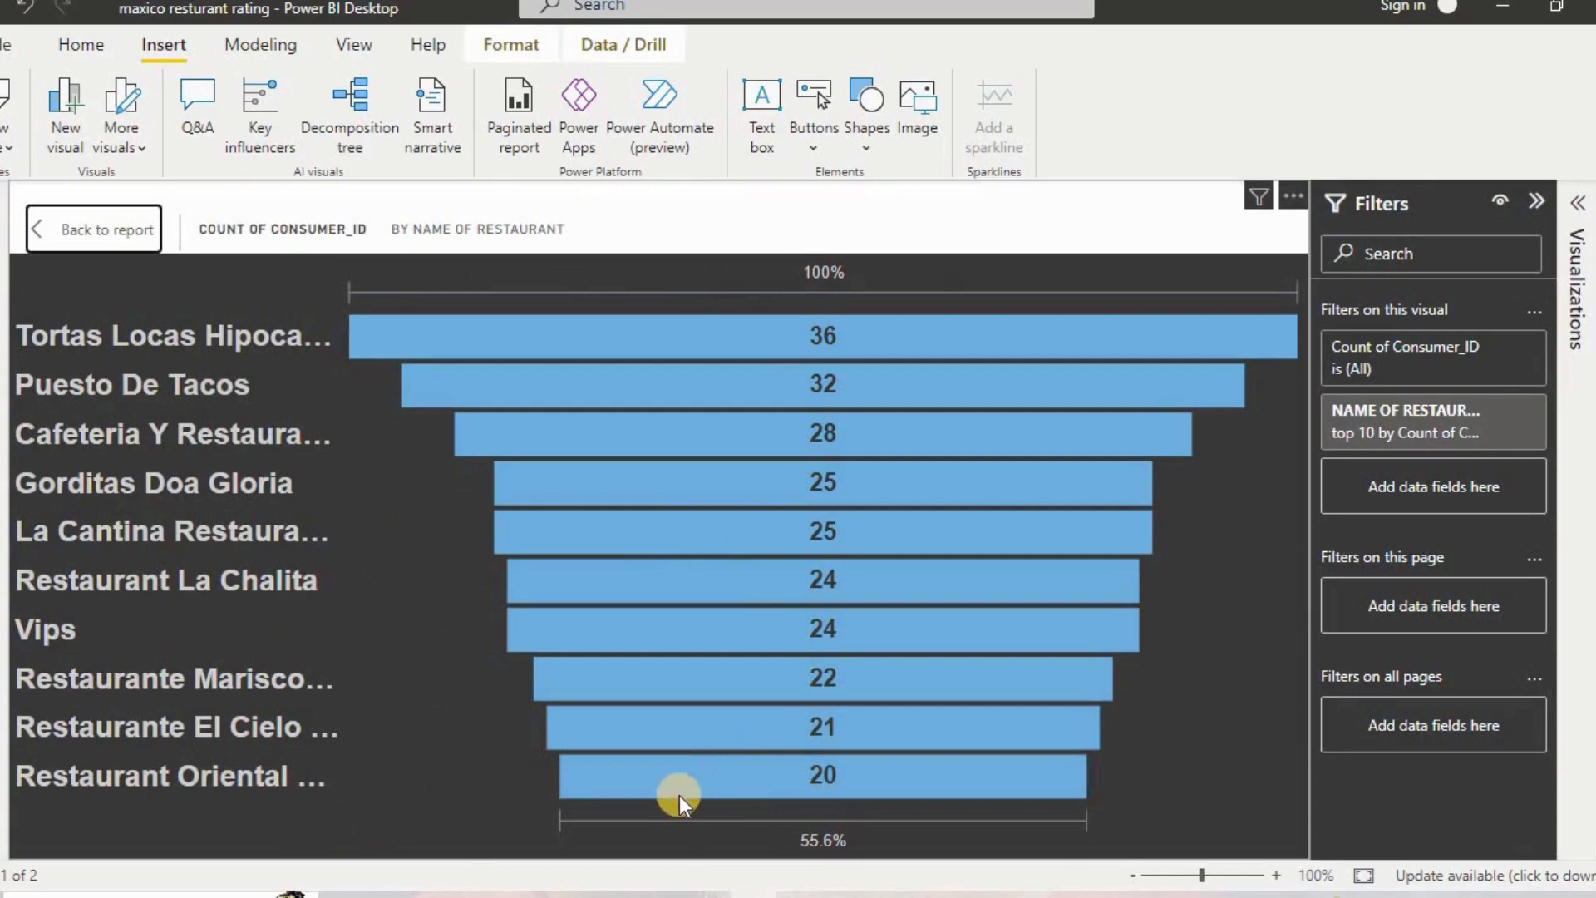
pyautogui.click(108, 230)
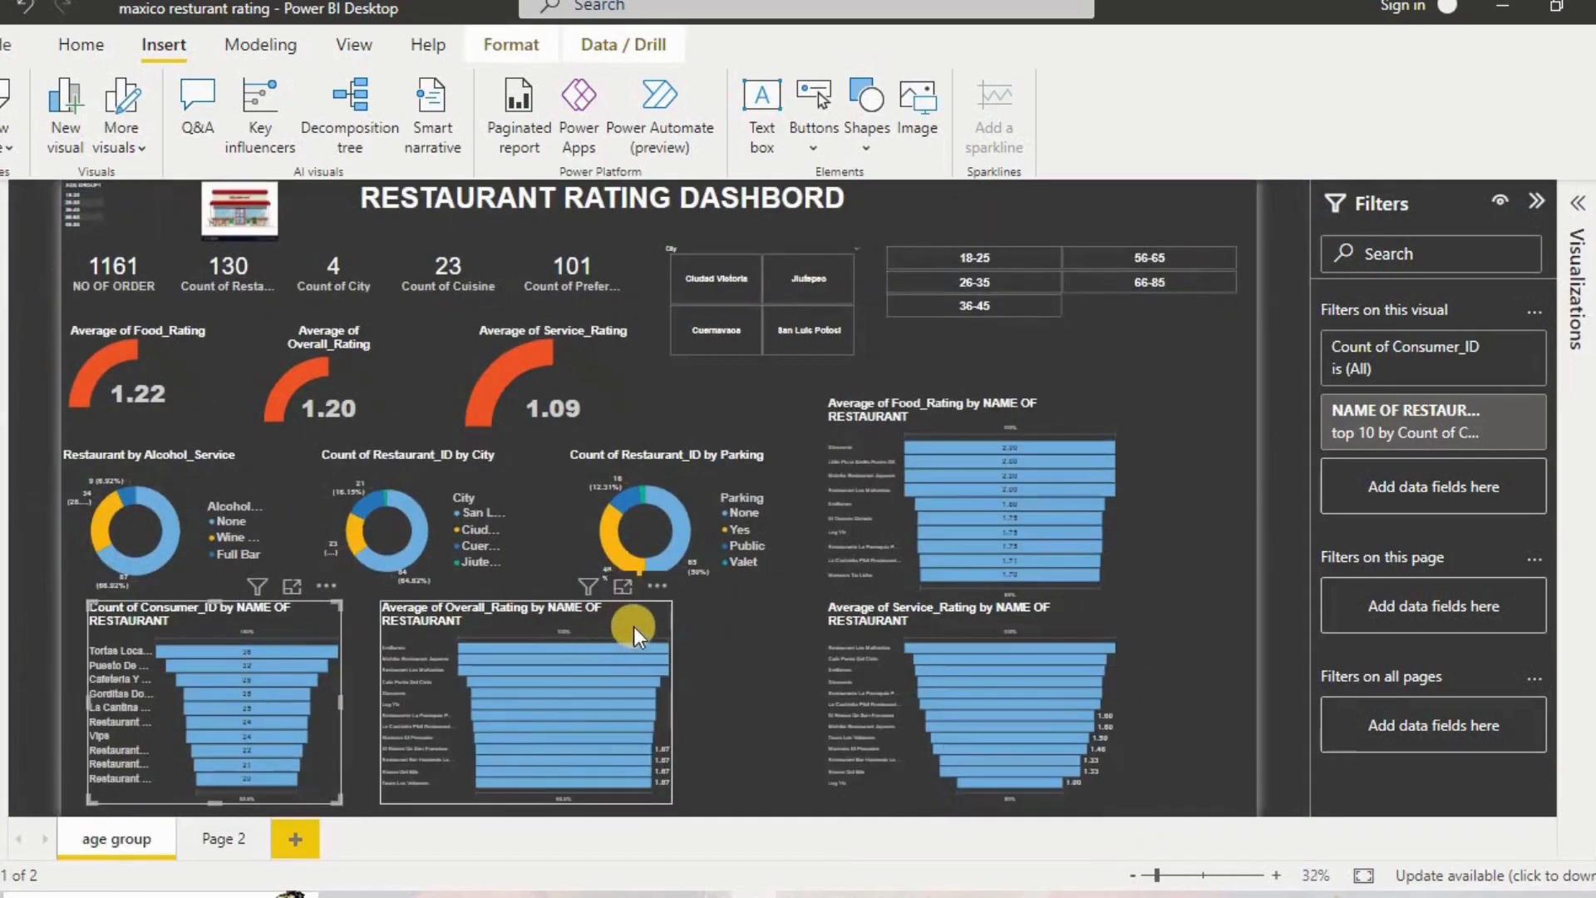
# Examine the funnels of average overall rating and average service rating by restaurant in focus mode, returning to the report after each.
pyautogui.click(622, 587)
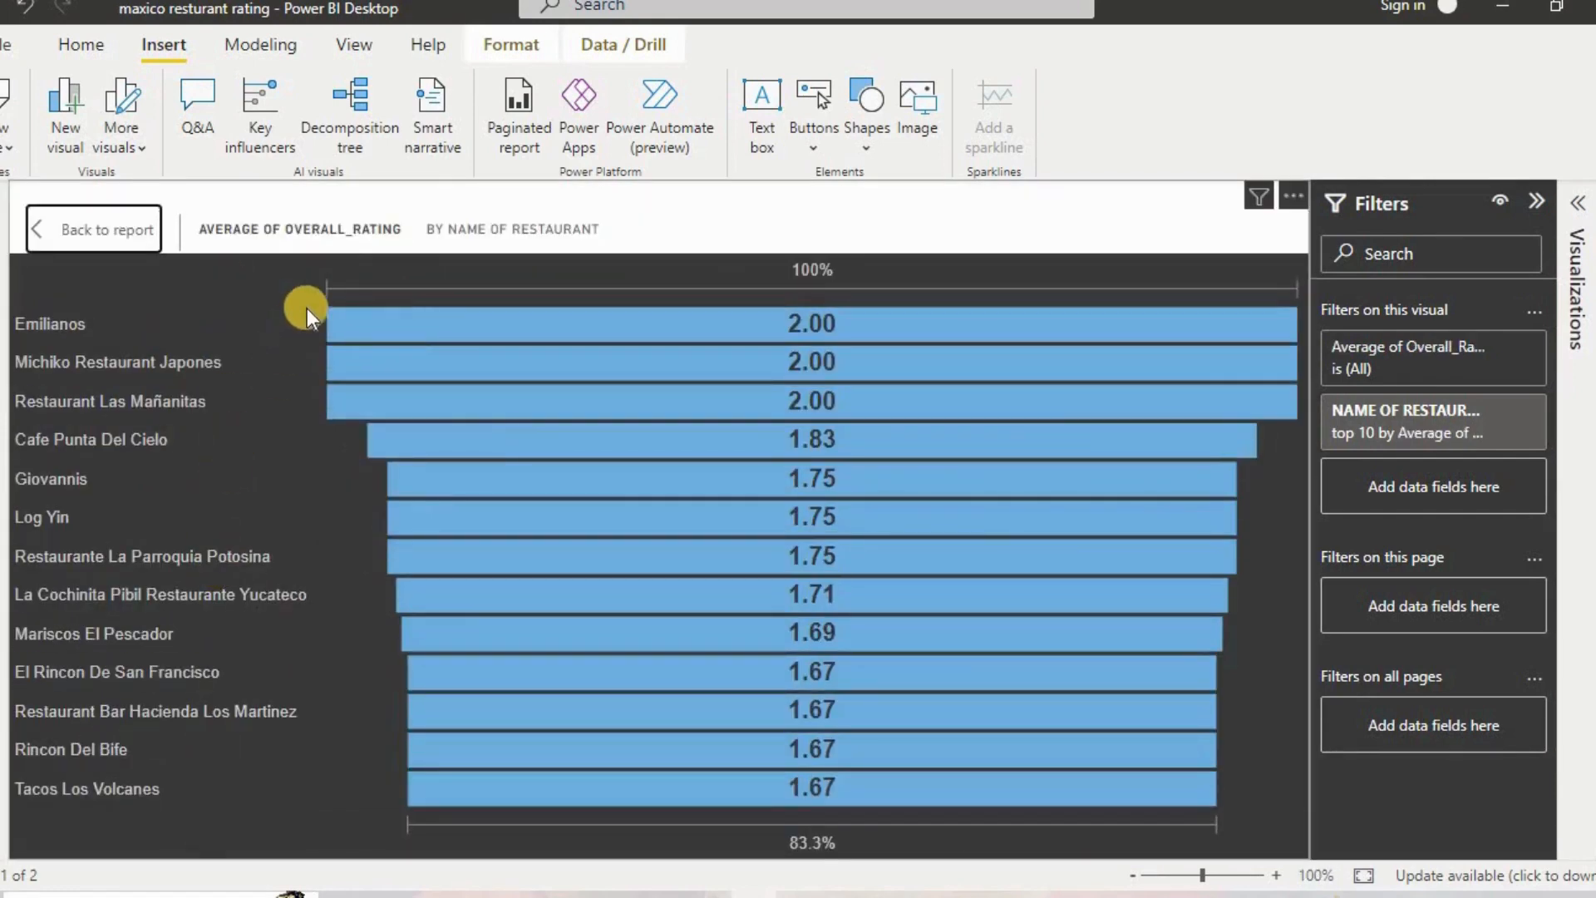
pyautogui.click(82, 223)
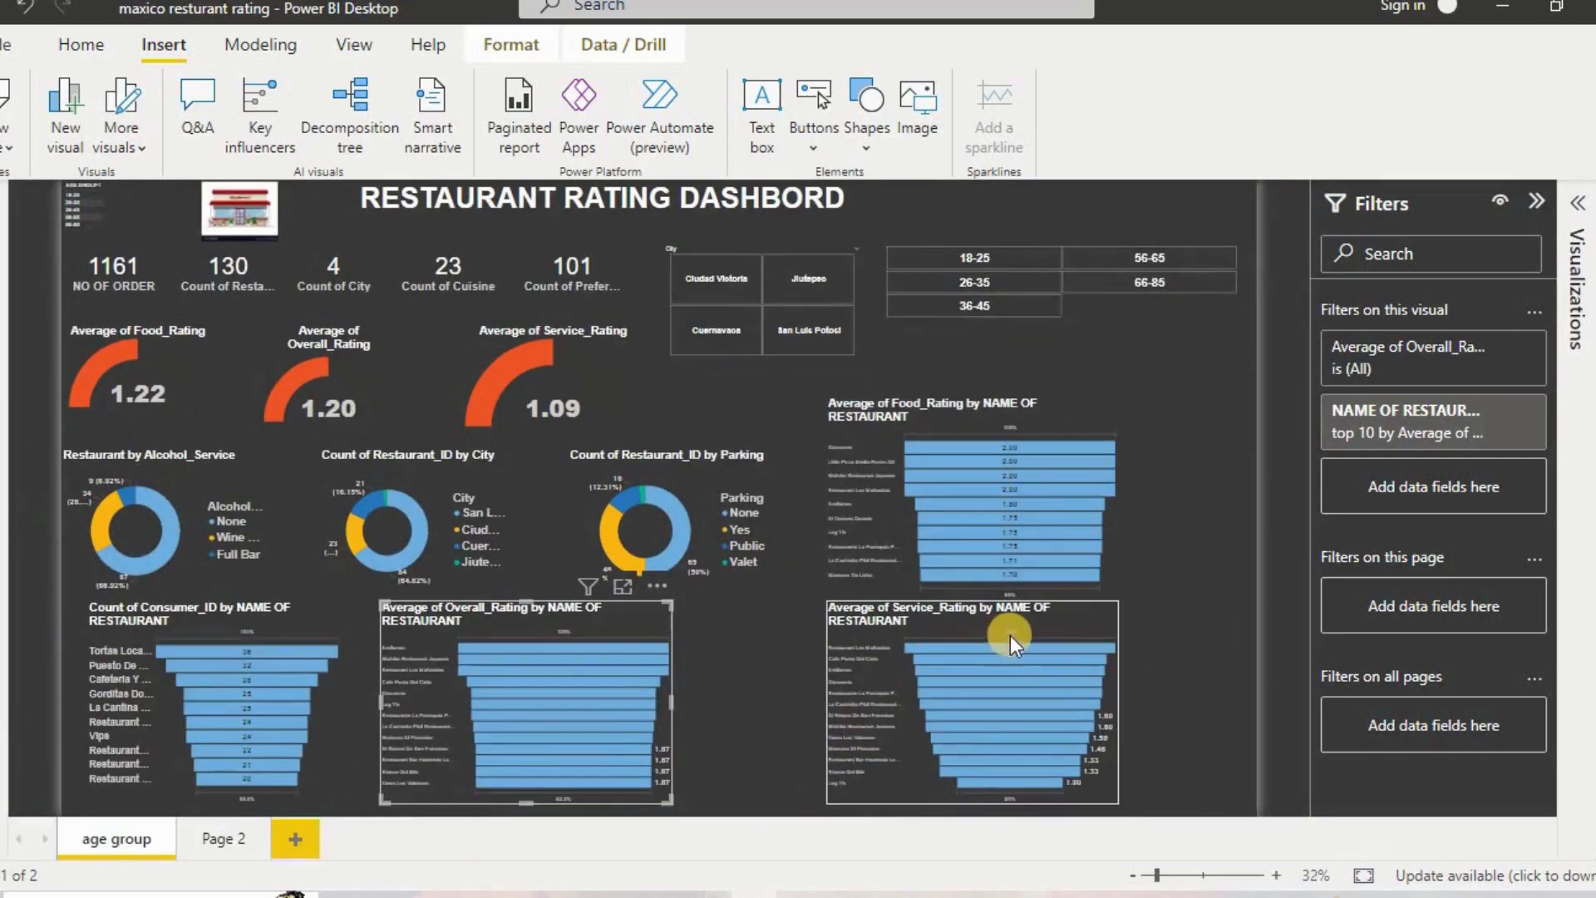
pyautogui.click(1011, 635)
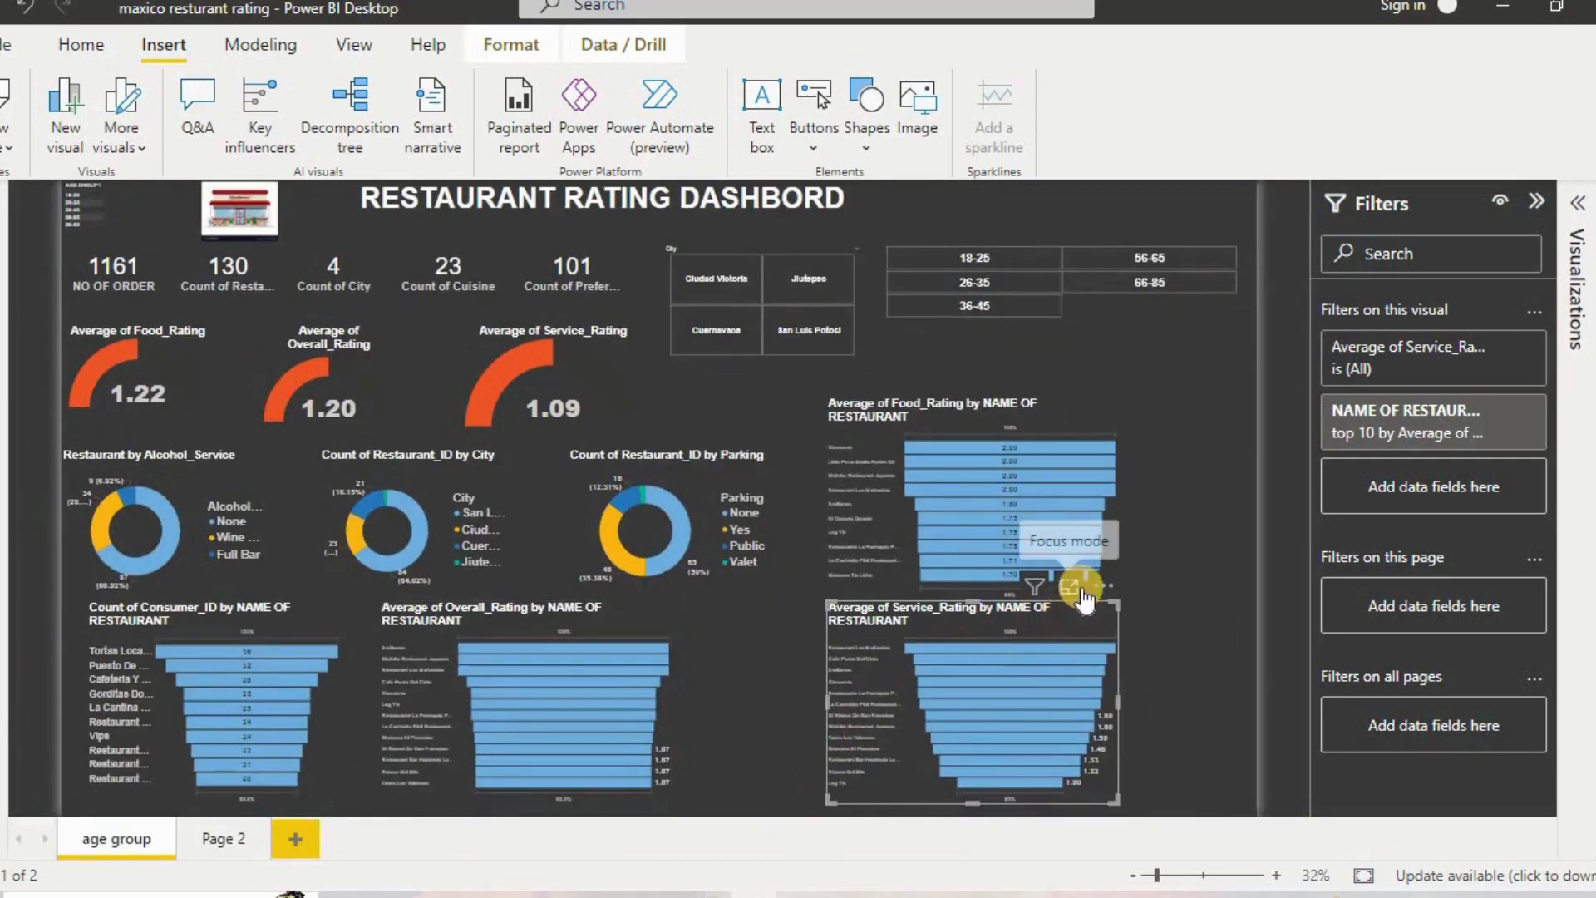
pyautogui.click(1070, 587)
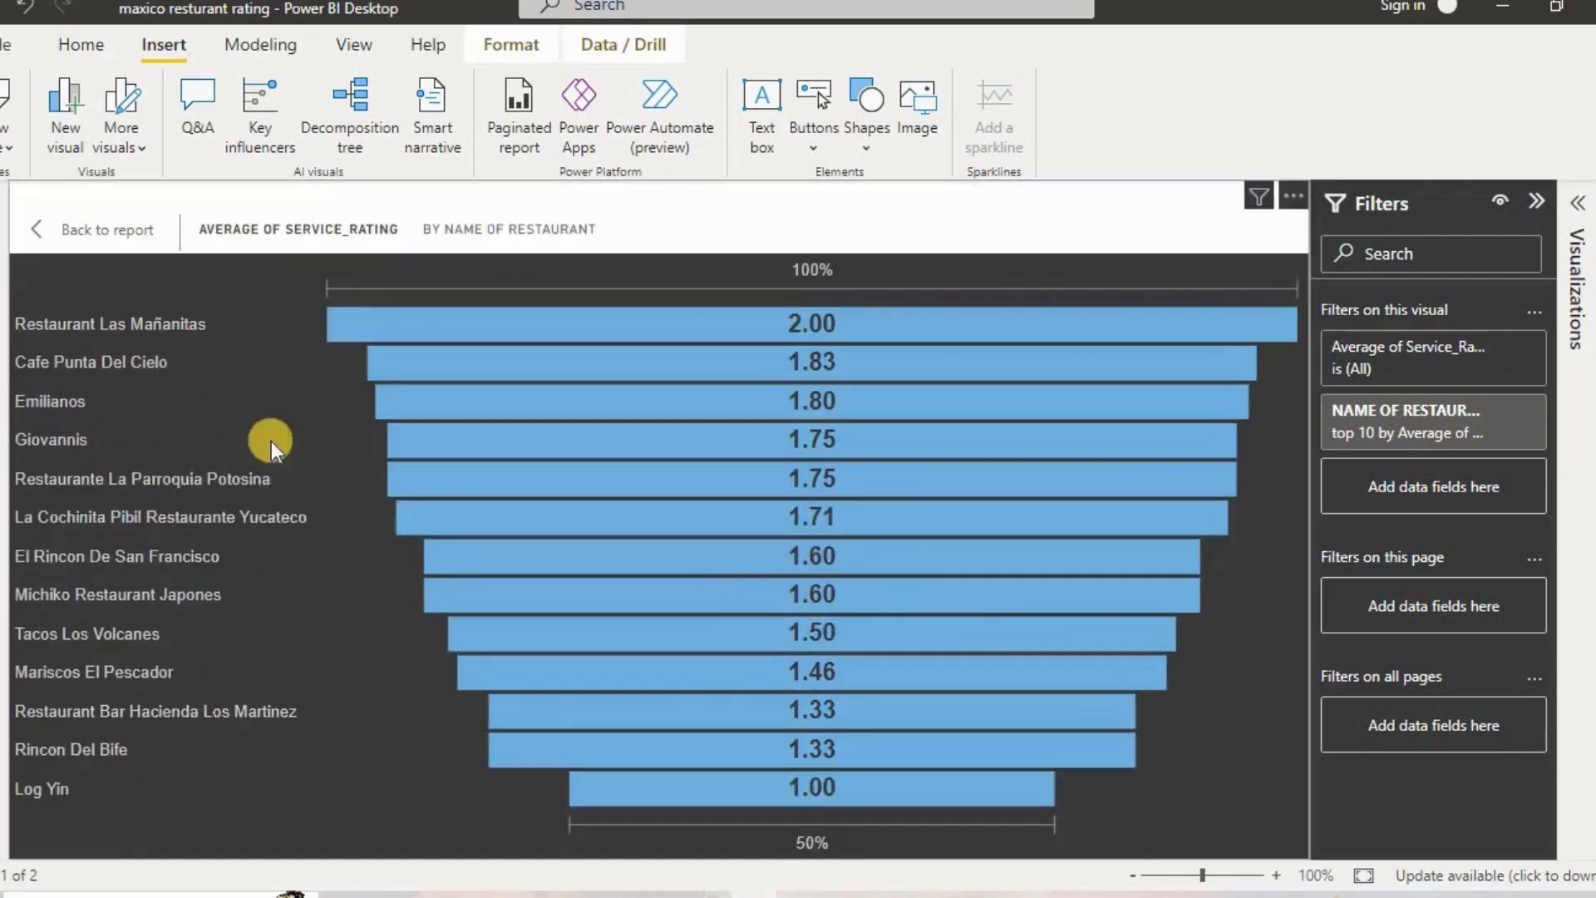
pyautogui.click(43, 238)
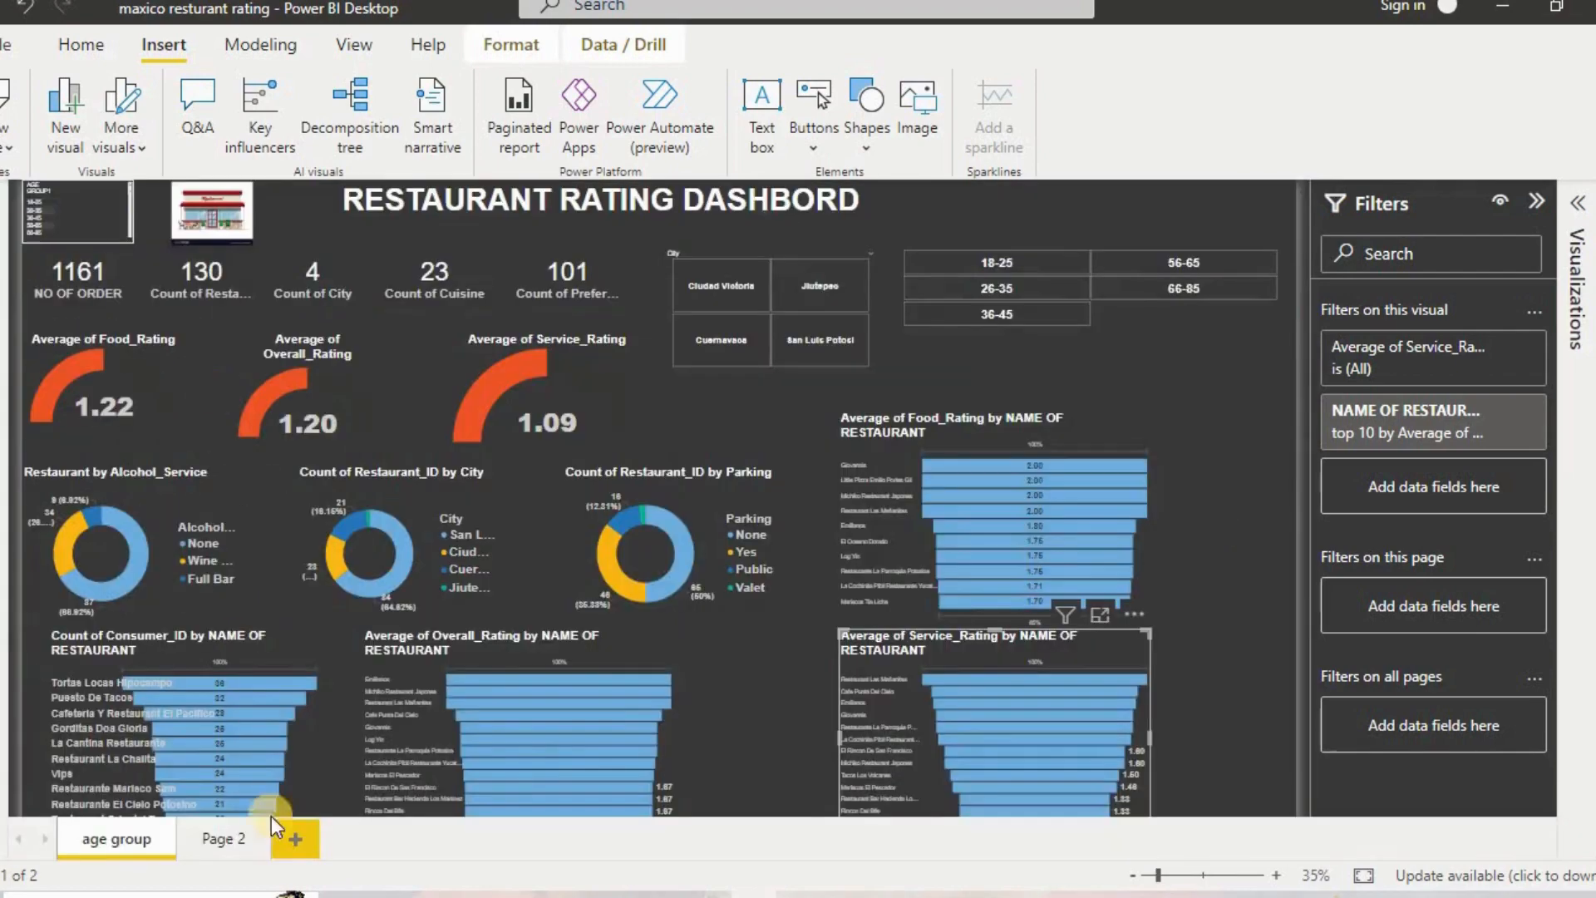
# Review the consumer breakdowns by occupation, budget, children and preferred cuisine on Page 2 of the report.
pyautogui.click(225, 840)
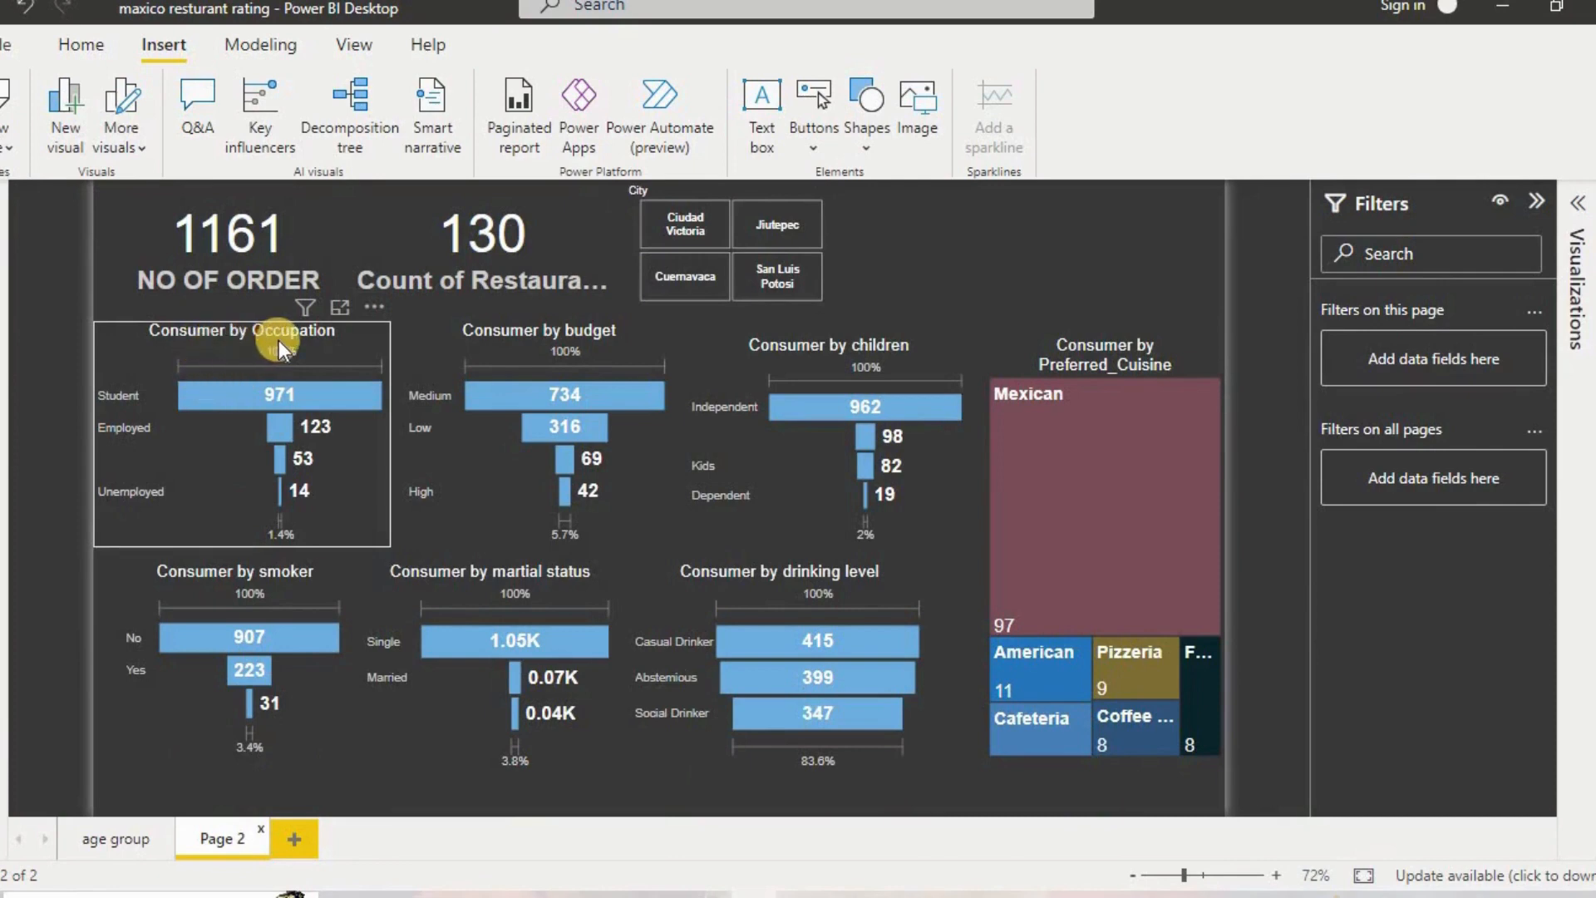
pyautogui.moveTo(537, 442)
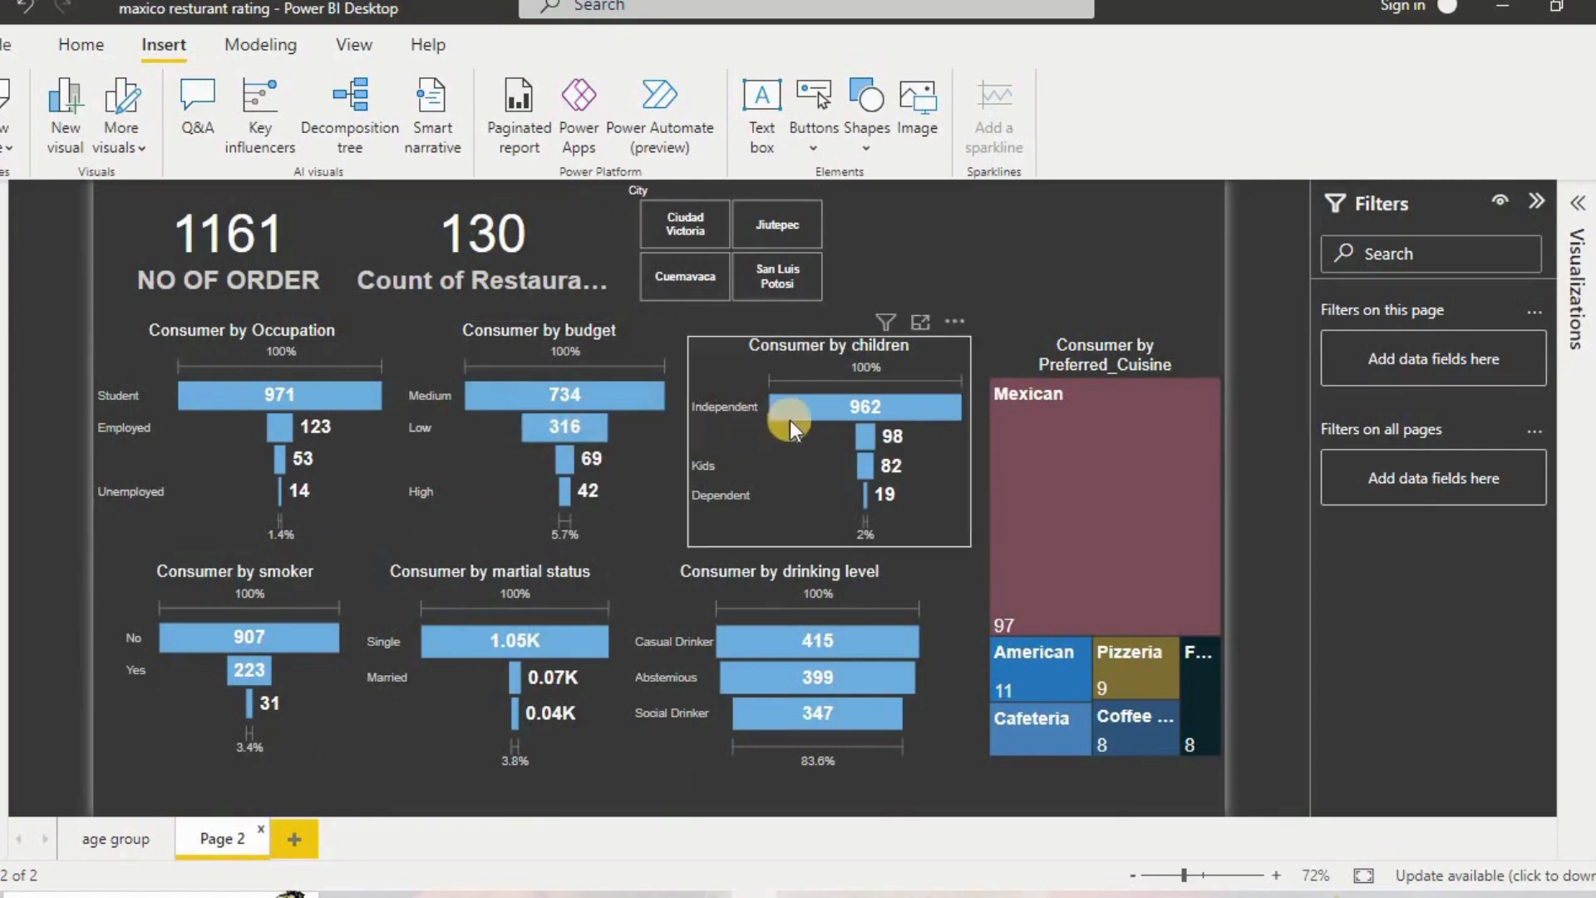
pyautogui.moveTo(1086, 391)
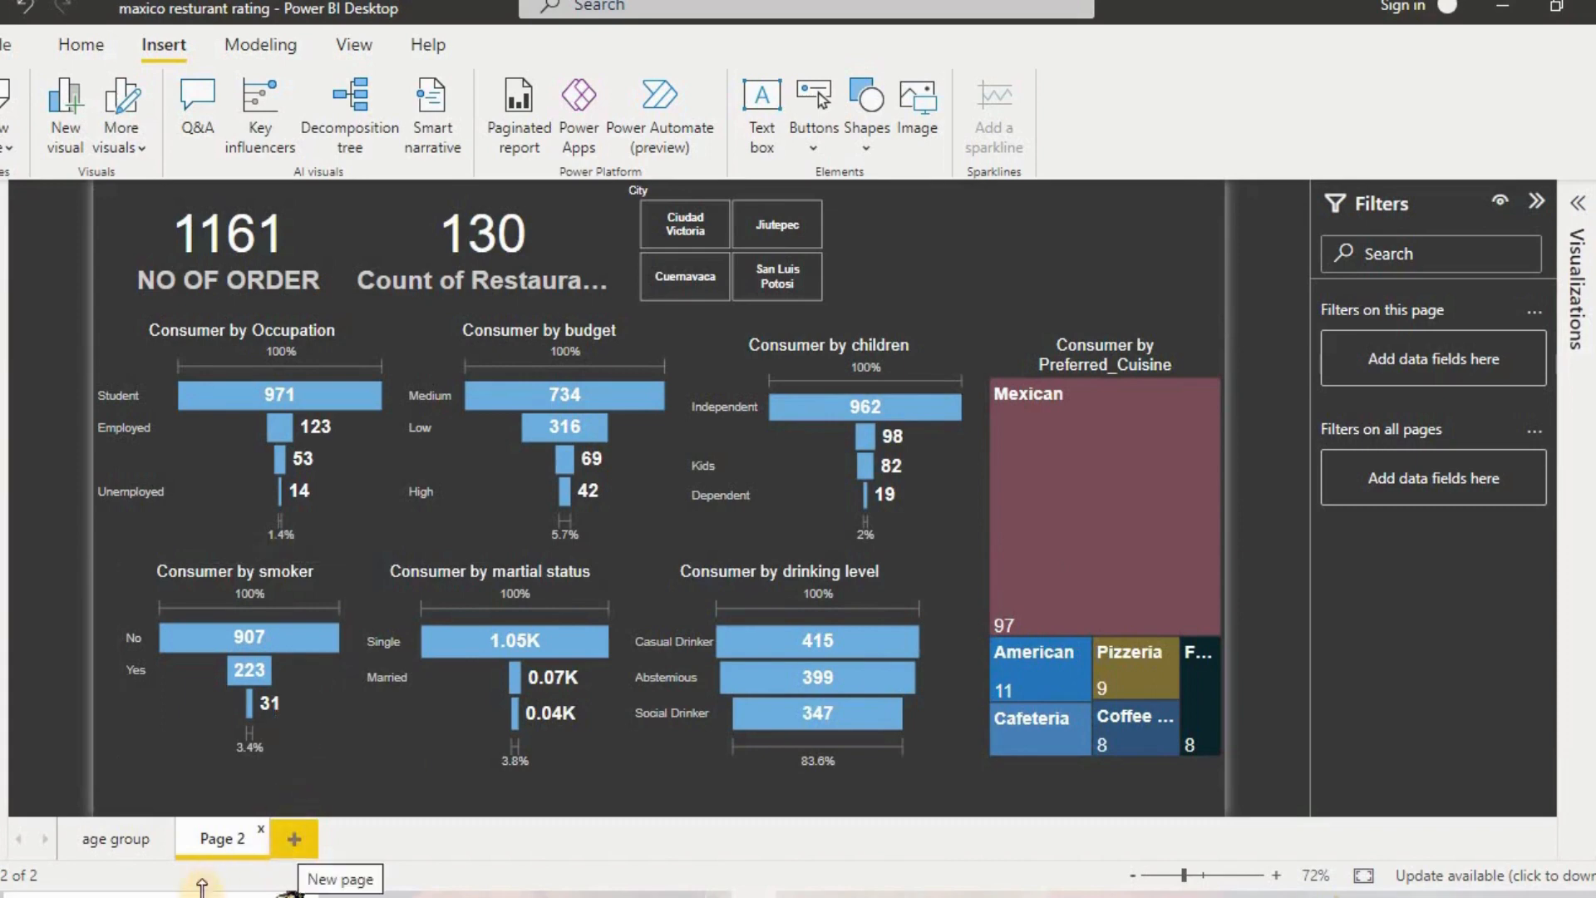
# Search Windows for "power" and launch a new Power BI Desktop window with a blank report.
pyautogui.click(291, 839)
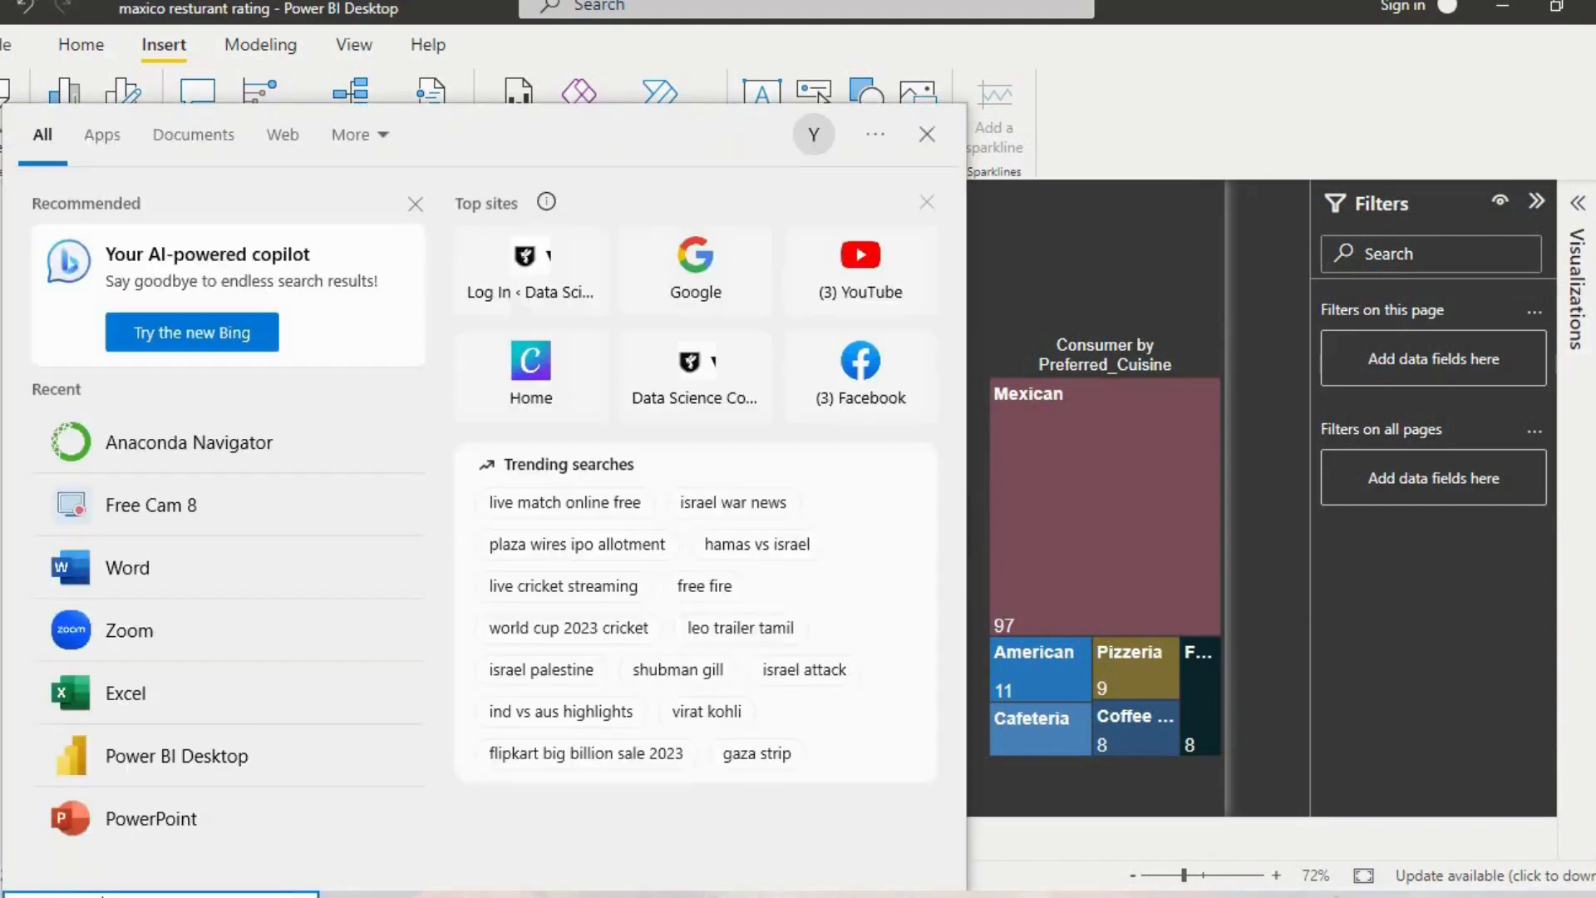
pyautogui.write('power')
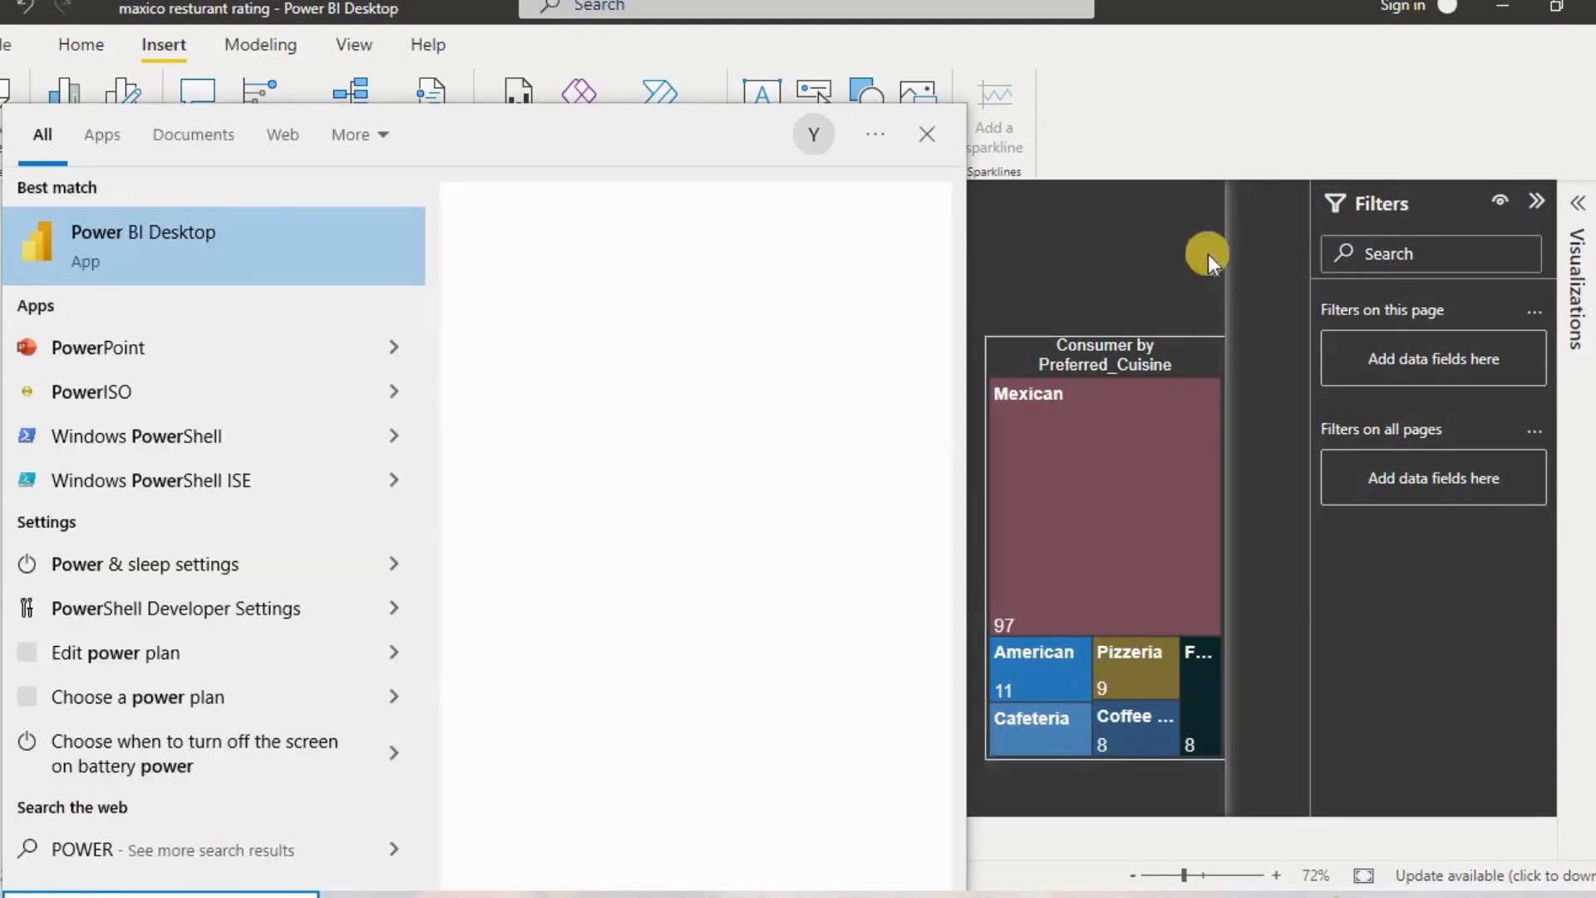
pyautogui.click(151, 267)
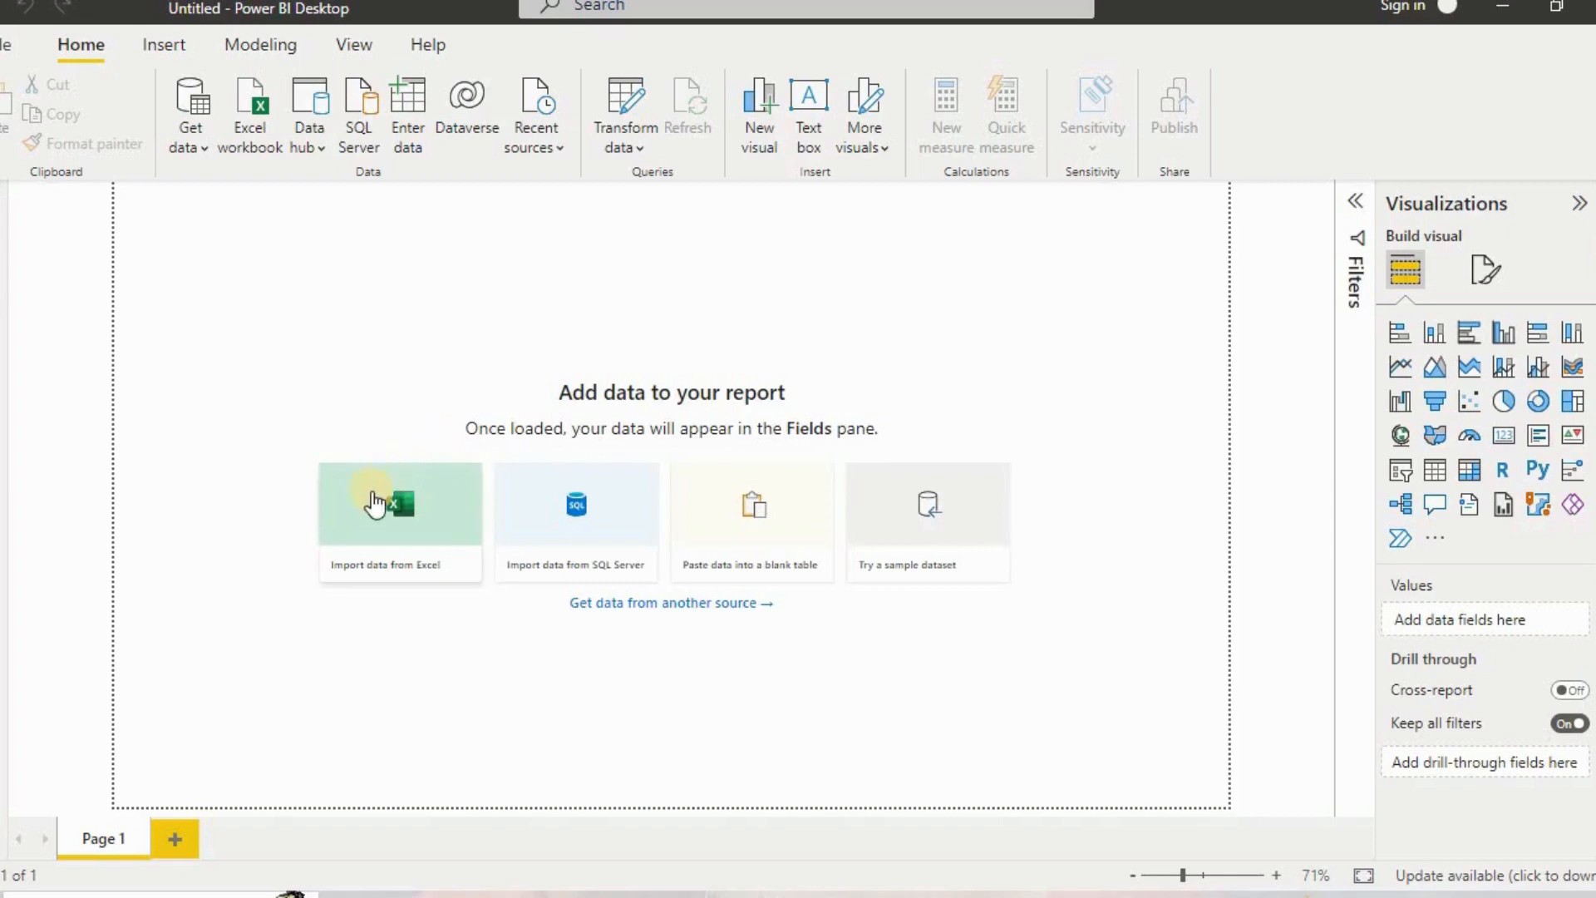
# Import consumer_preferences.csv from the project's Restaurant_Ratings folder as a Text/CSV source and open it for transformation in Power Query Editor.
pyautogui.click(182, 129)
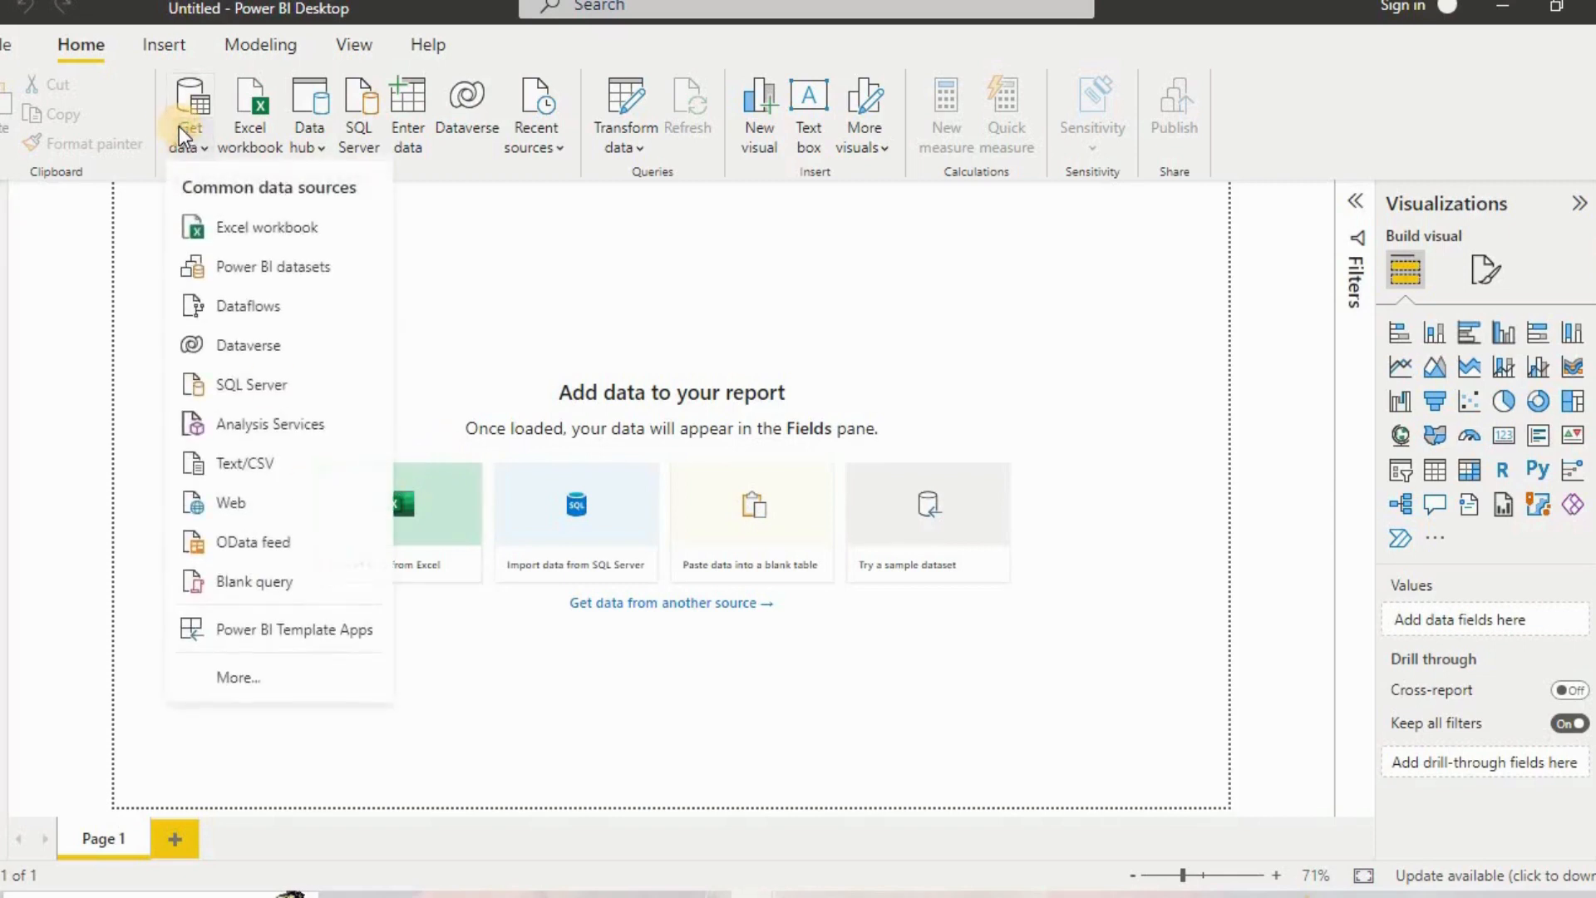
pyautogui.click(248, 463)
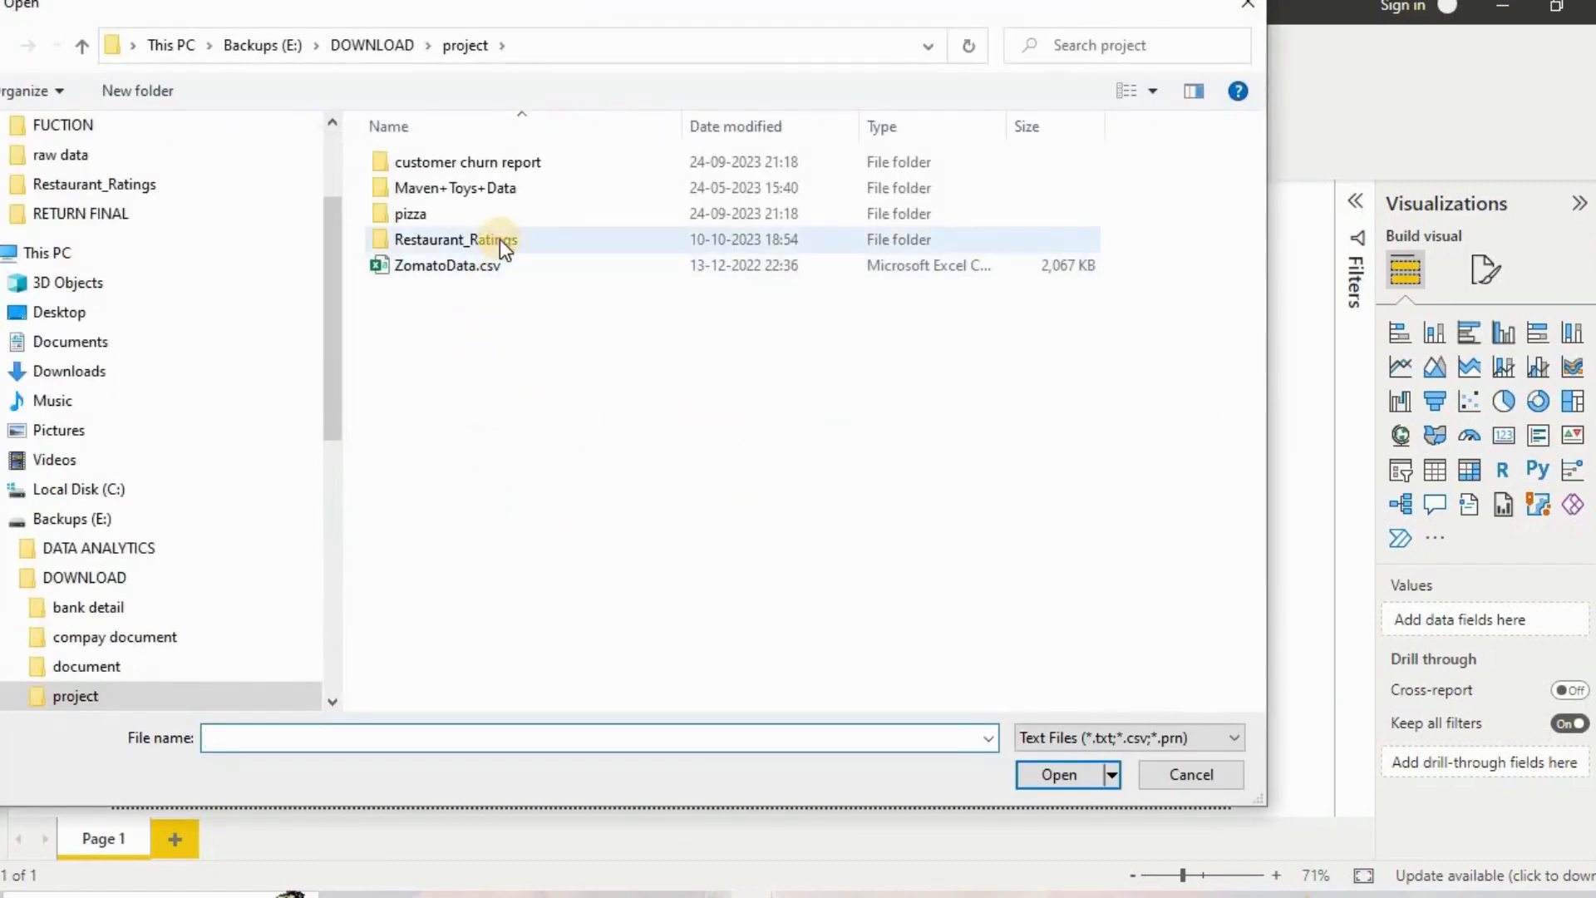
pyautogui.doubleClick(499, 239)
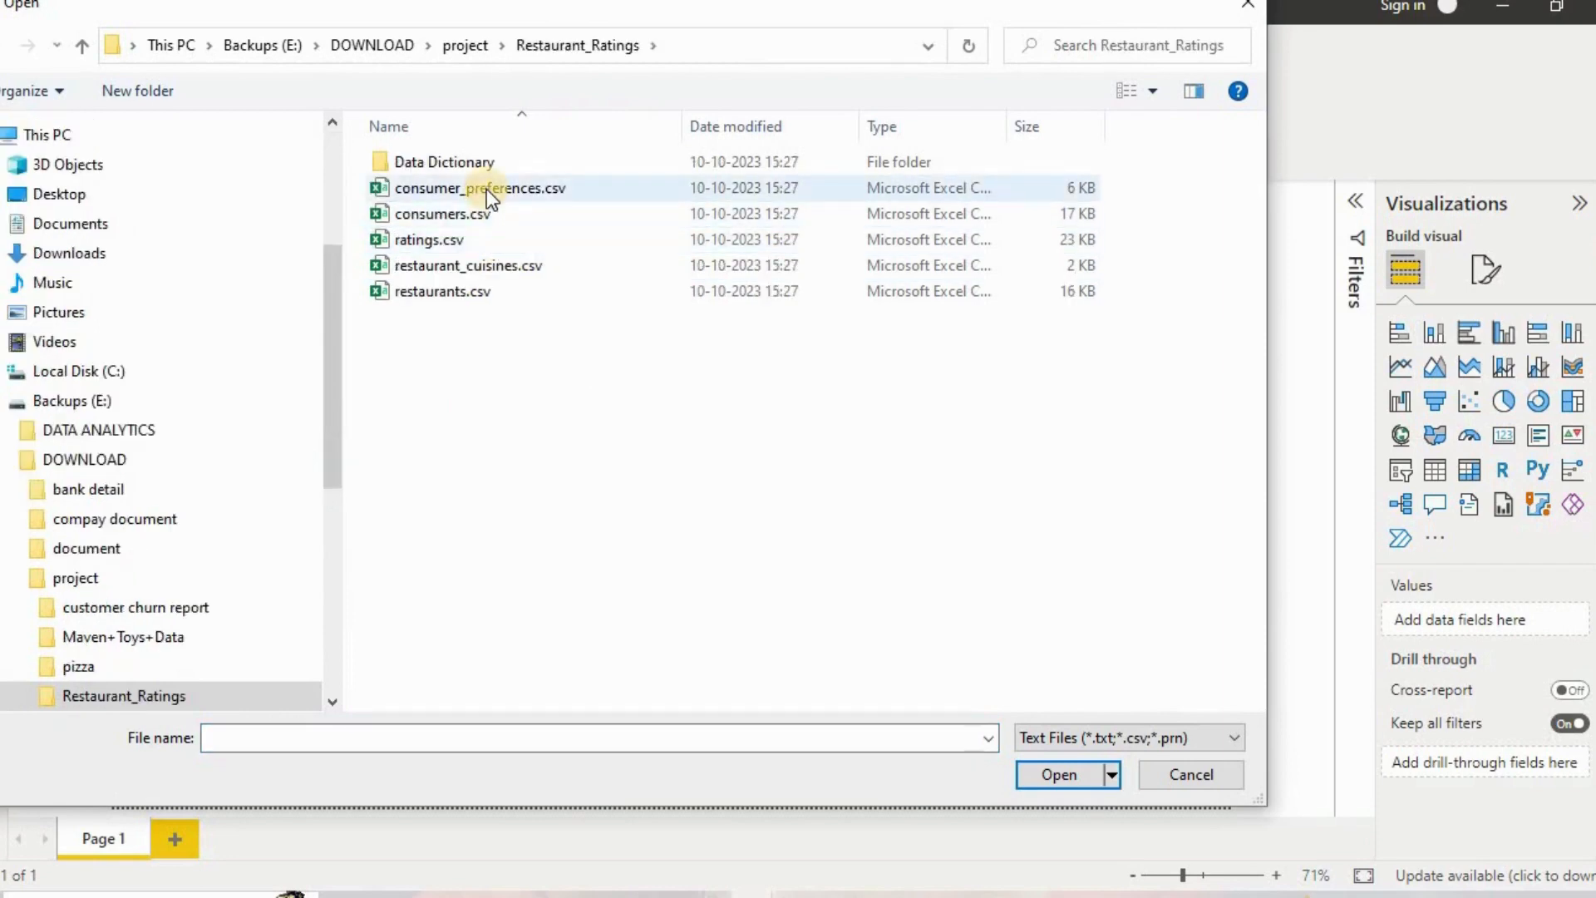
pyautogui.click(487, 187)
pyautogui.click(1031, 770)
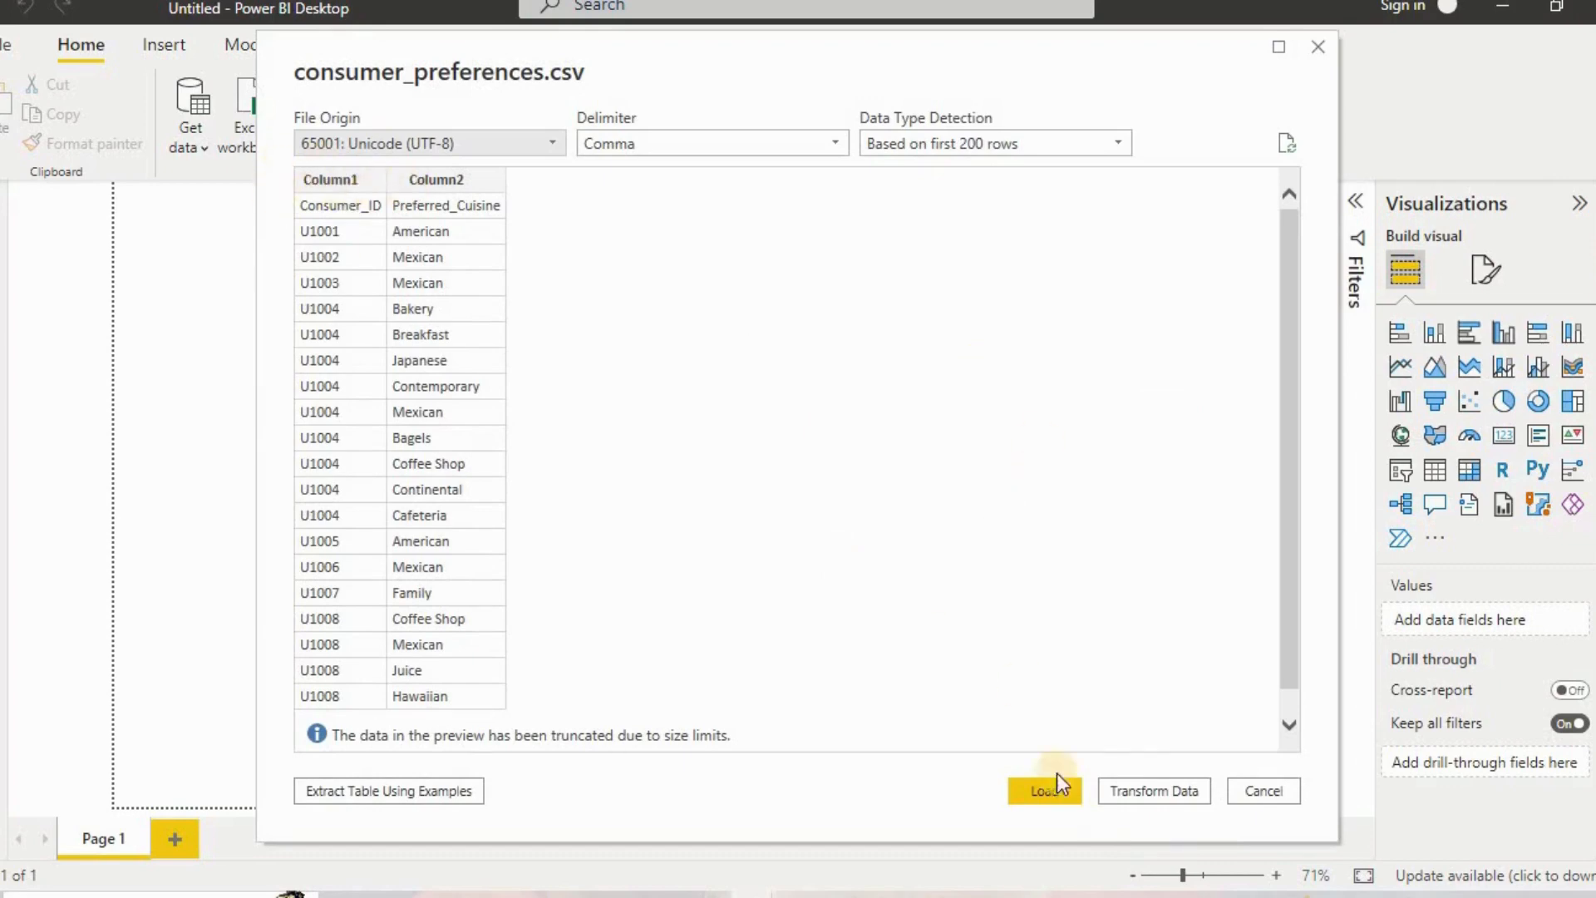
pyautogui.click(1114, 792)
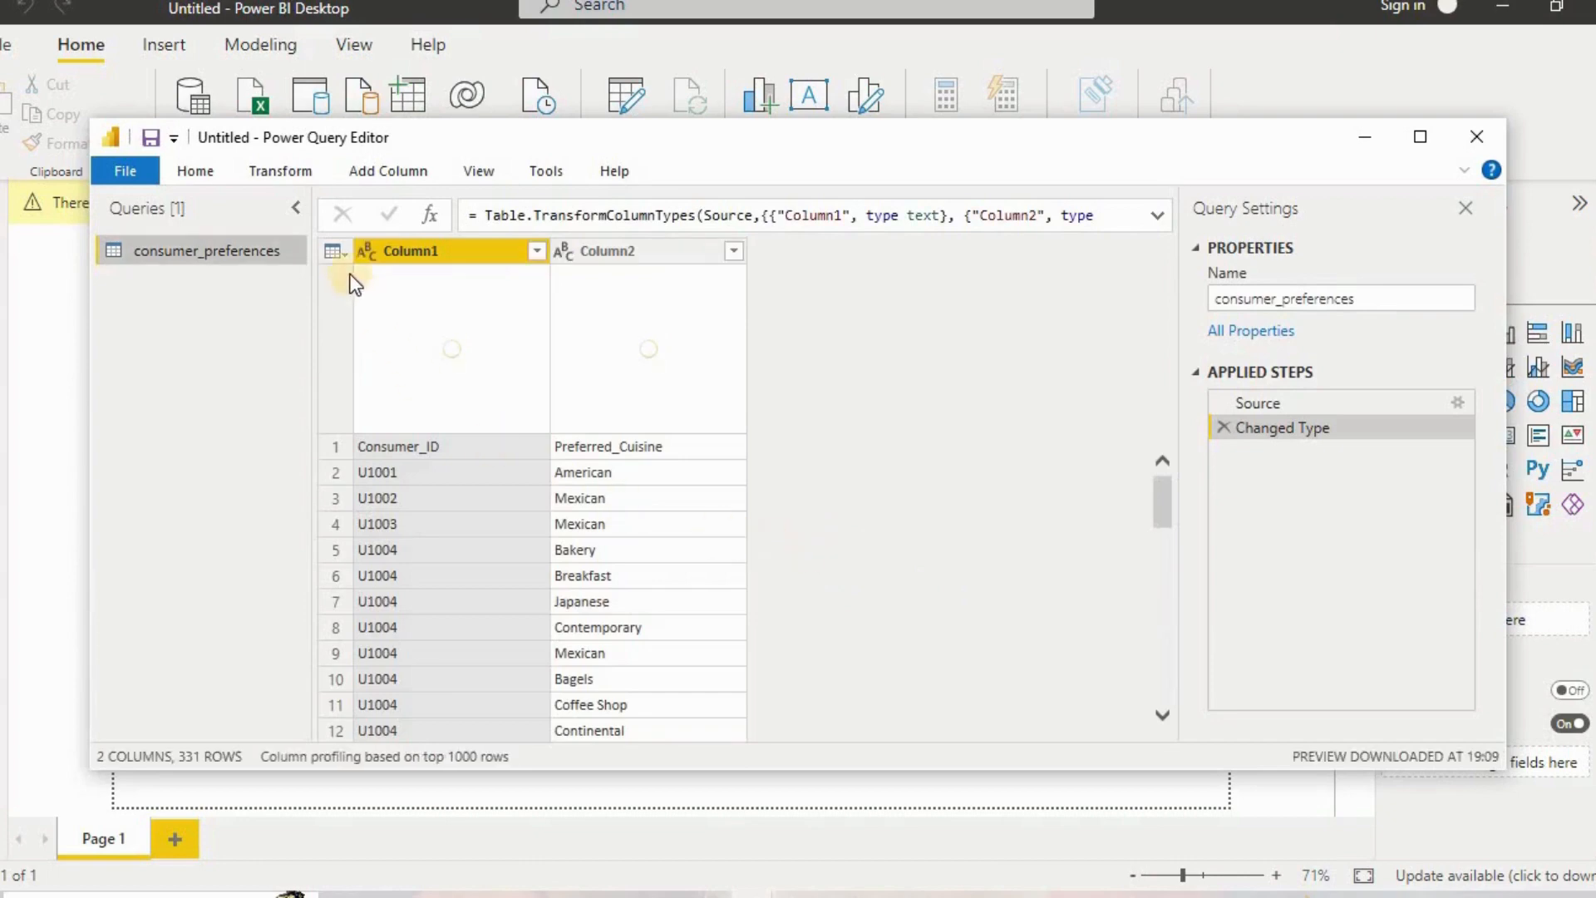
# Use the first row of consumer_preferences as headers, then apply the query changes and load the table into the report.
pyautogui.click(346, 258)
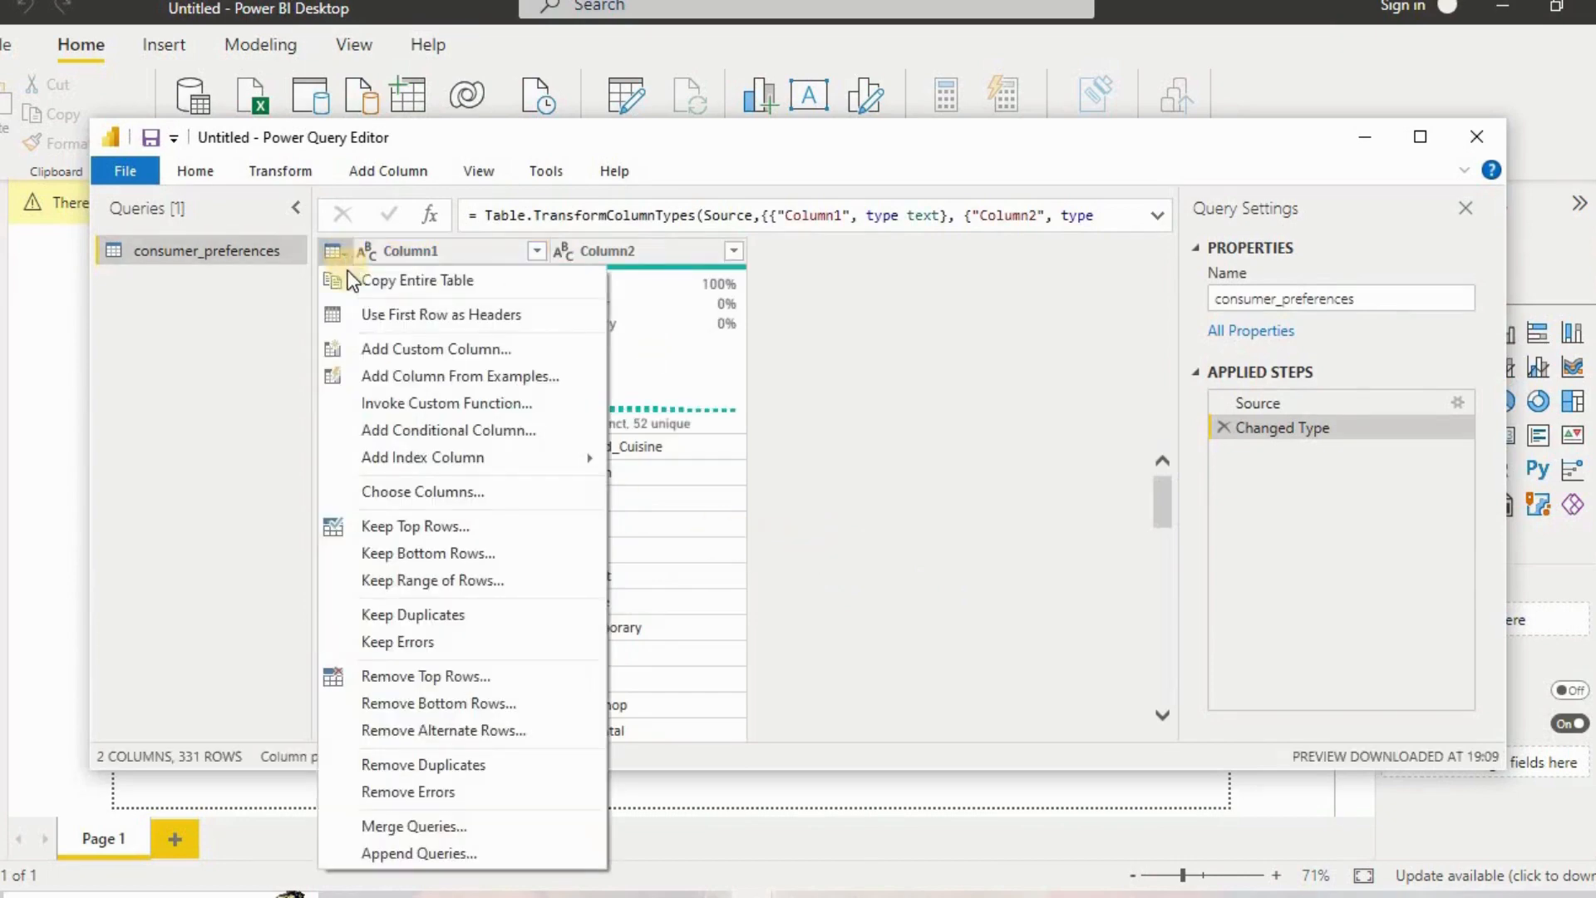
pyautogui.click(389, 316)
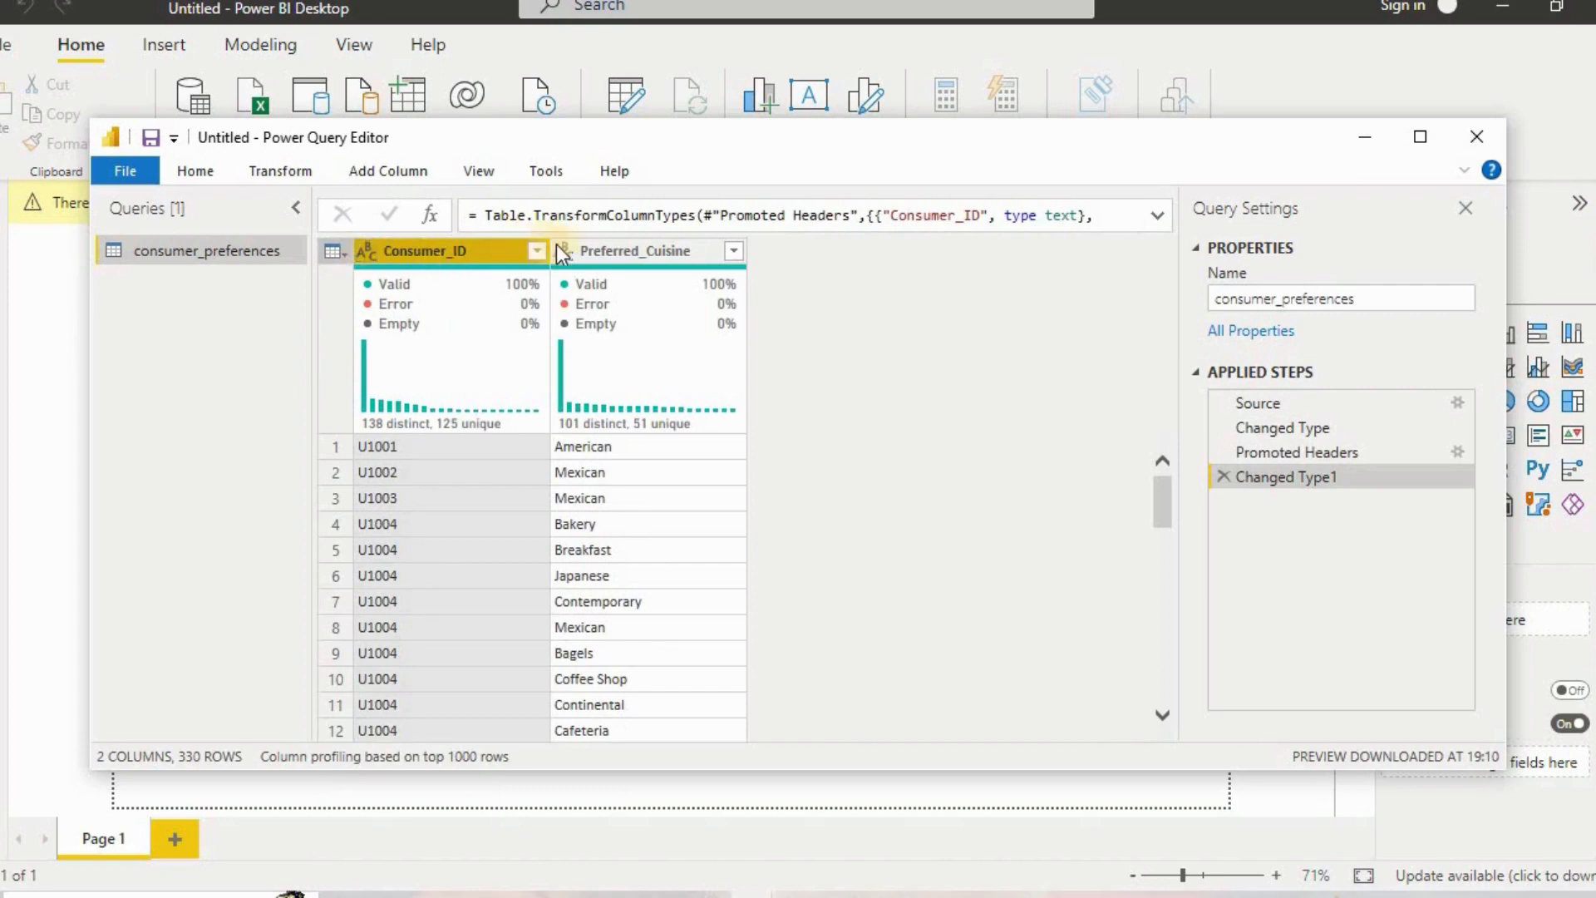
pyautogui.click(201, 173)
pyautogui.click(143, 235)
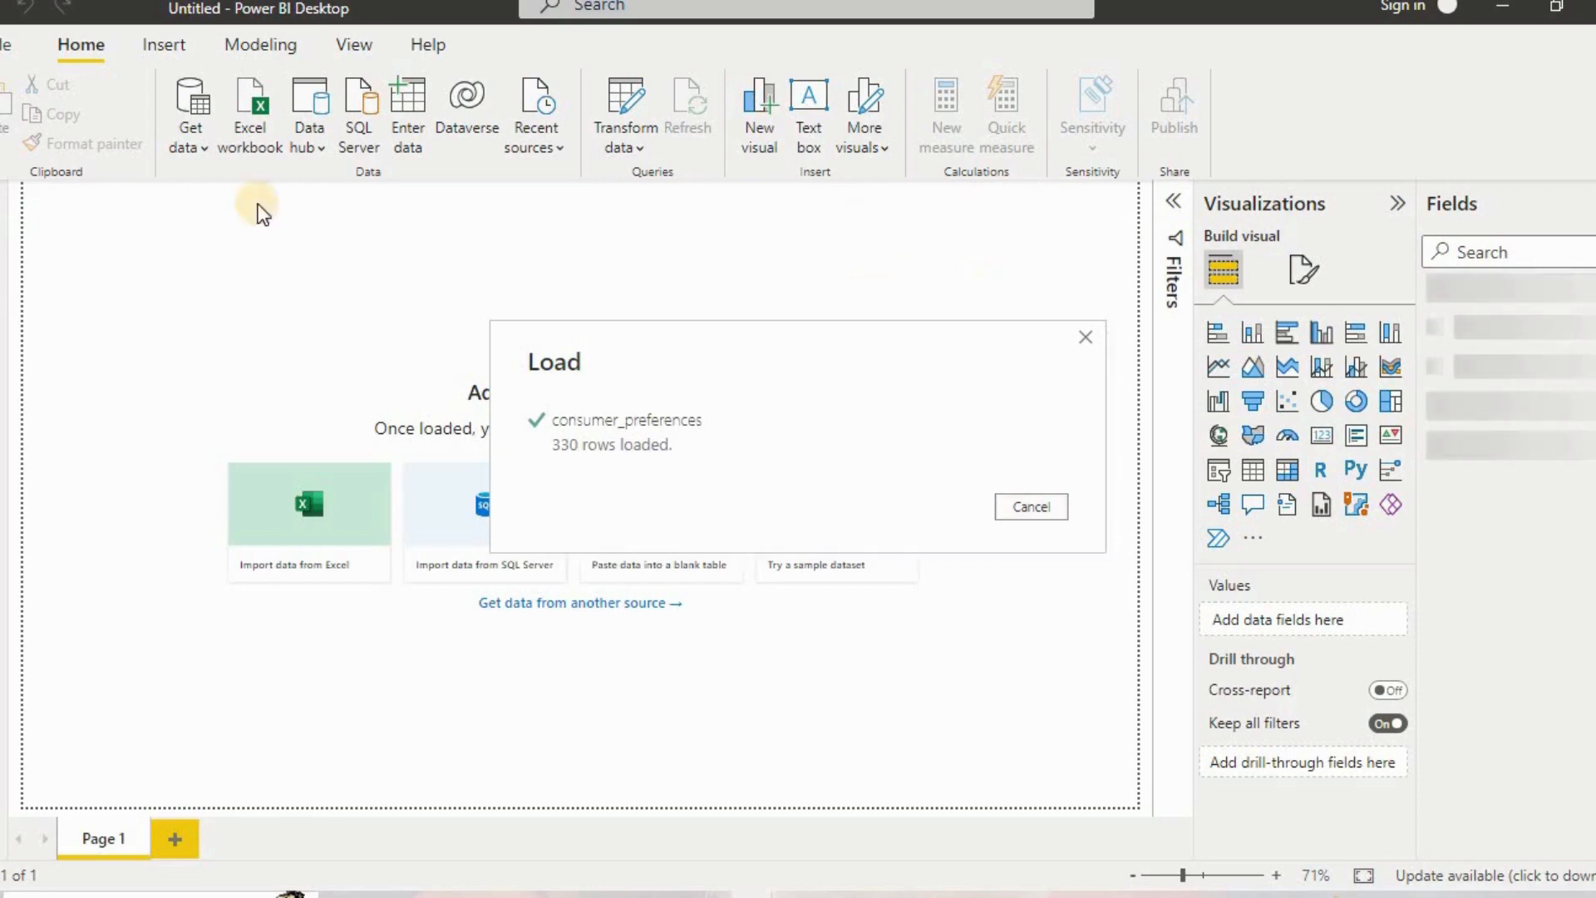
pyautogui.click(204, 147)
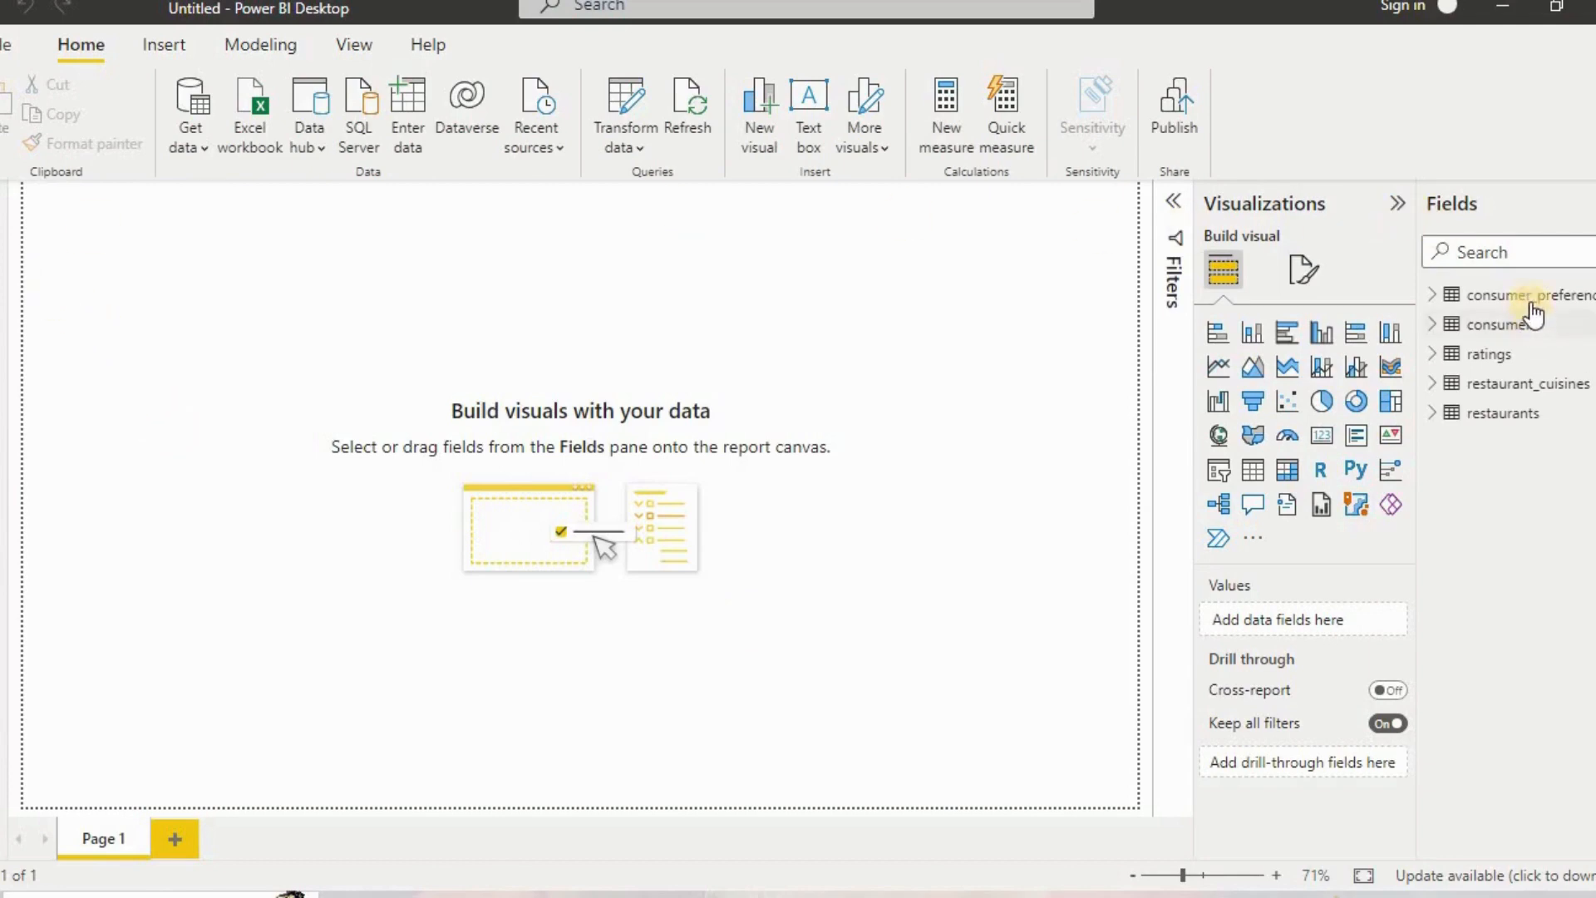
pyautogui.click(179, 145)
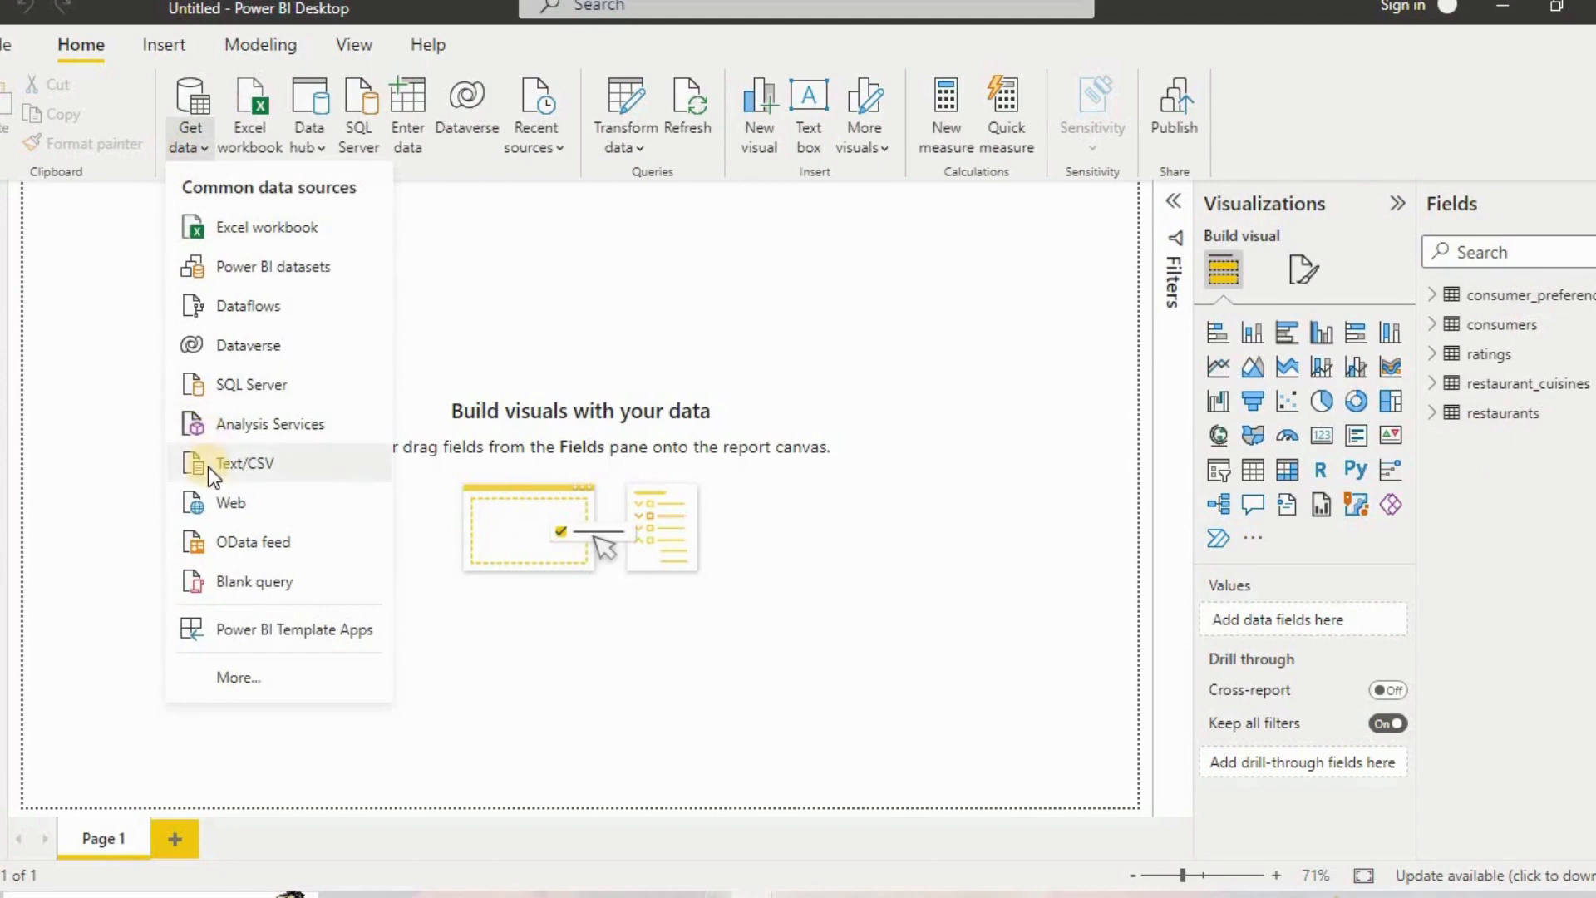
pyautogui.click(1461, 306)
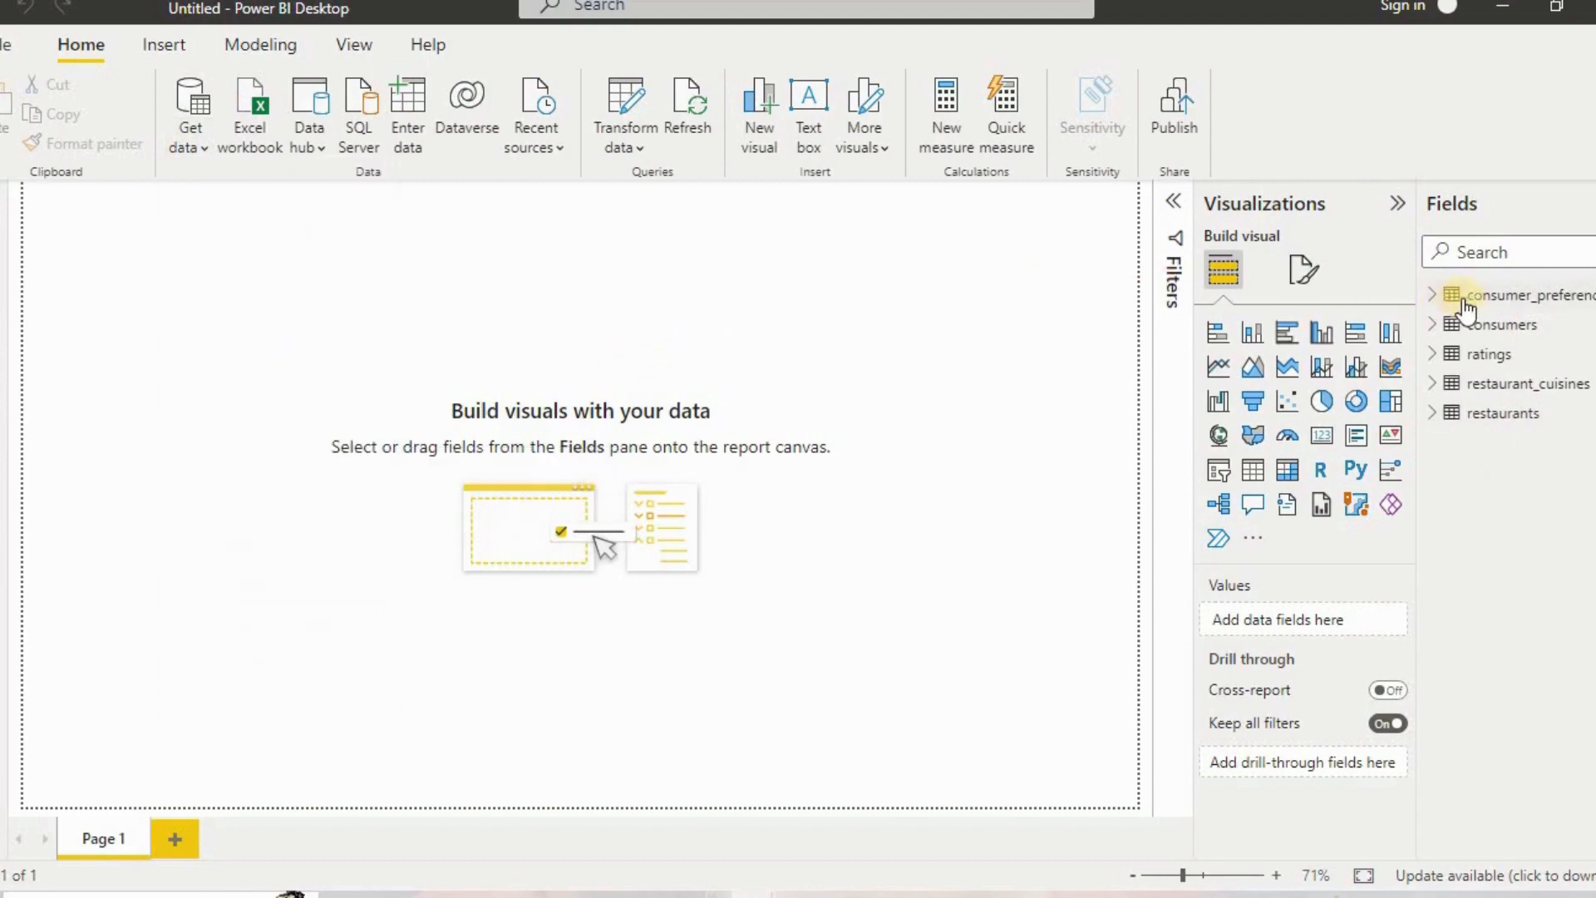
# In the model view, place the consumers table below consumer_preferences and the ratings table beside consumer_preferences.
pyautogui.click(4, 320)
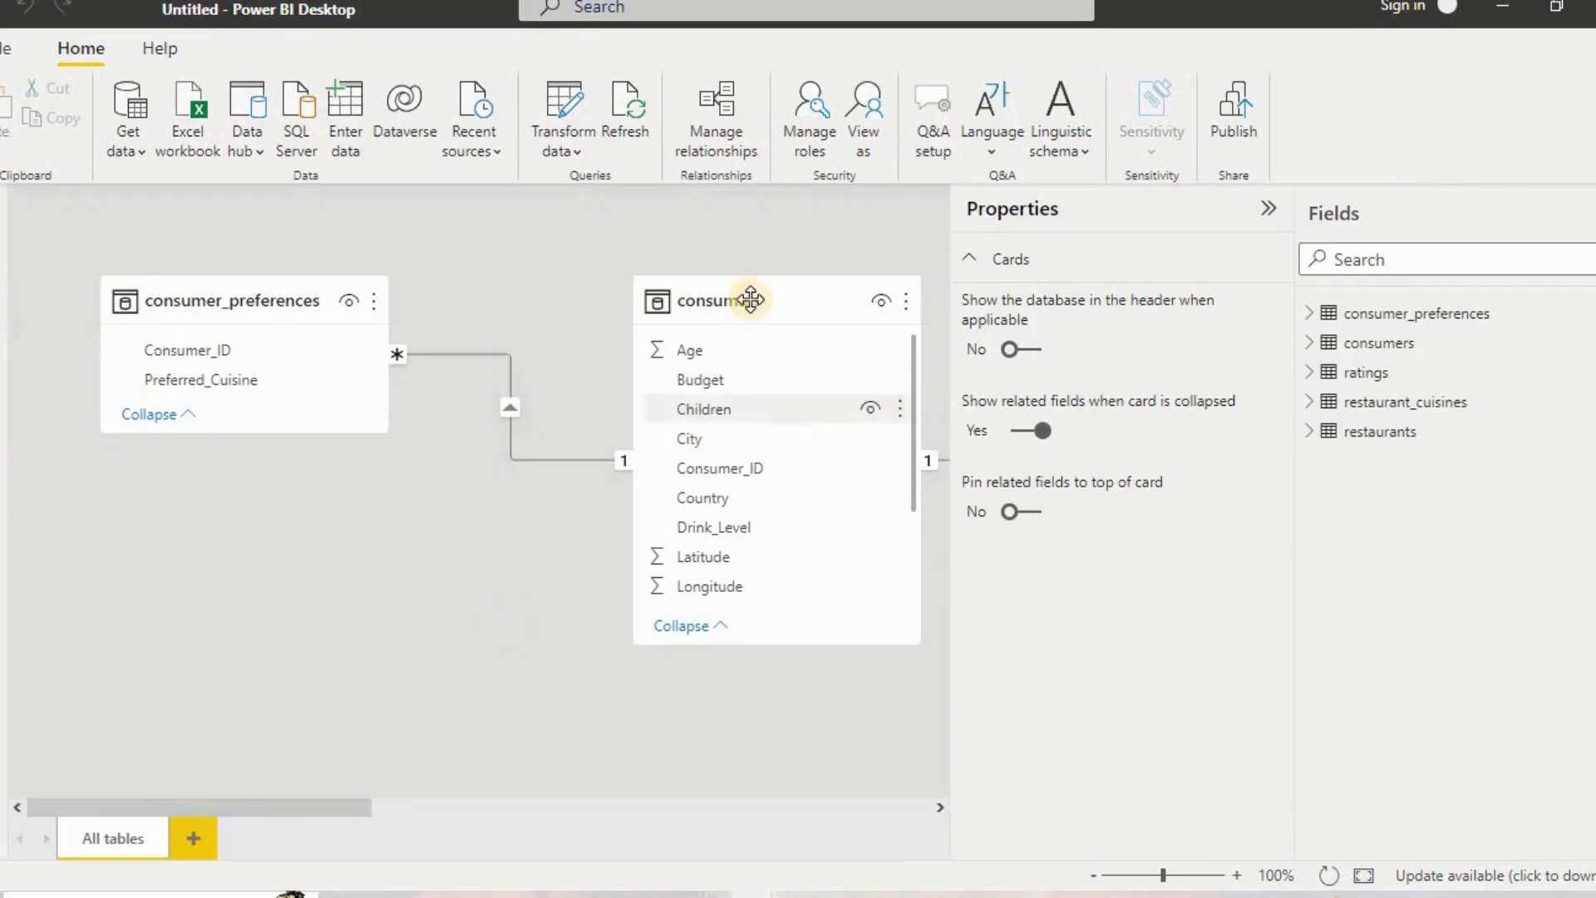
pyautogui.moveTo(748, 299); pyautogui.dragTo(122, 559)
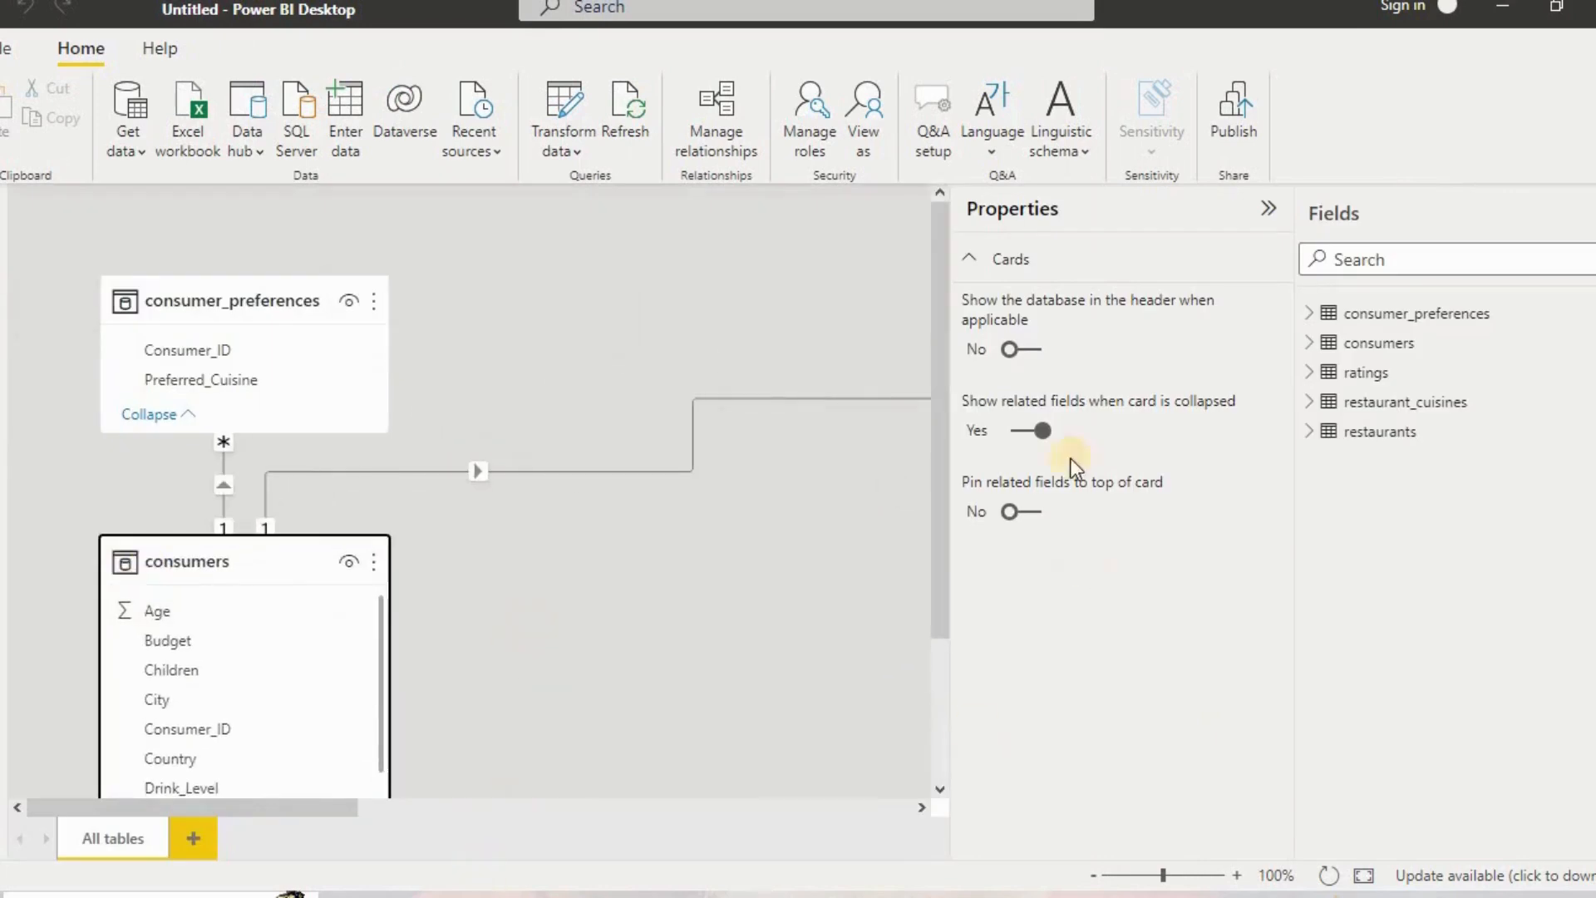
pyautogui.click(1264, 211)
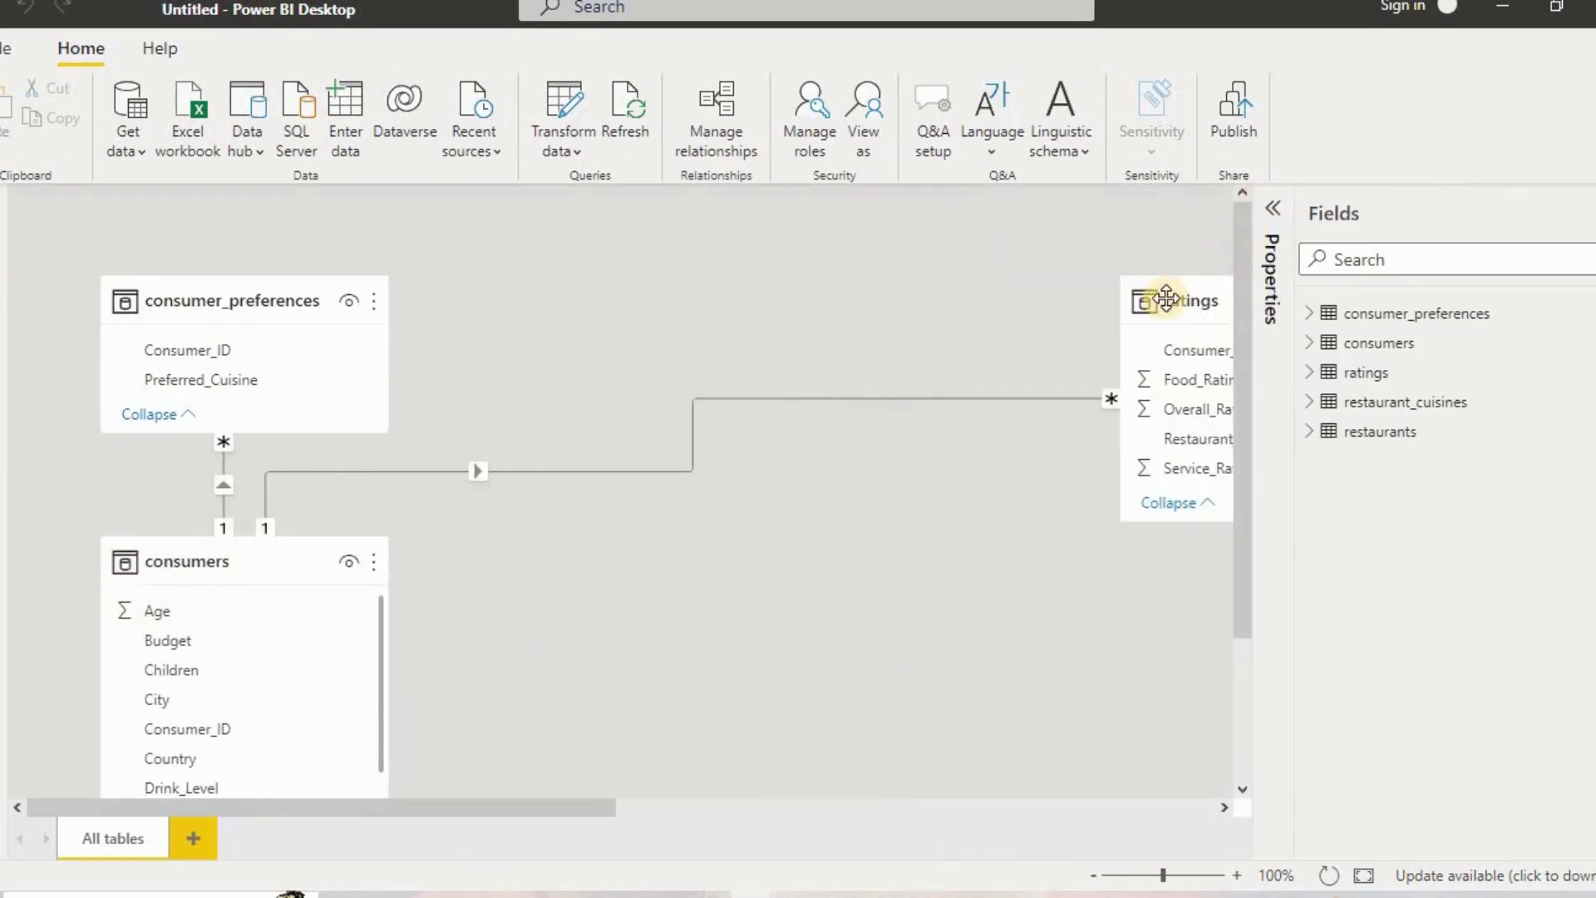
pyautogui.moveTo(1145, 289); pyautogui.dragTo(529, 288)
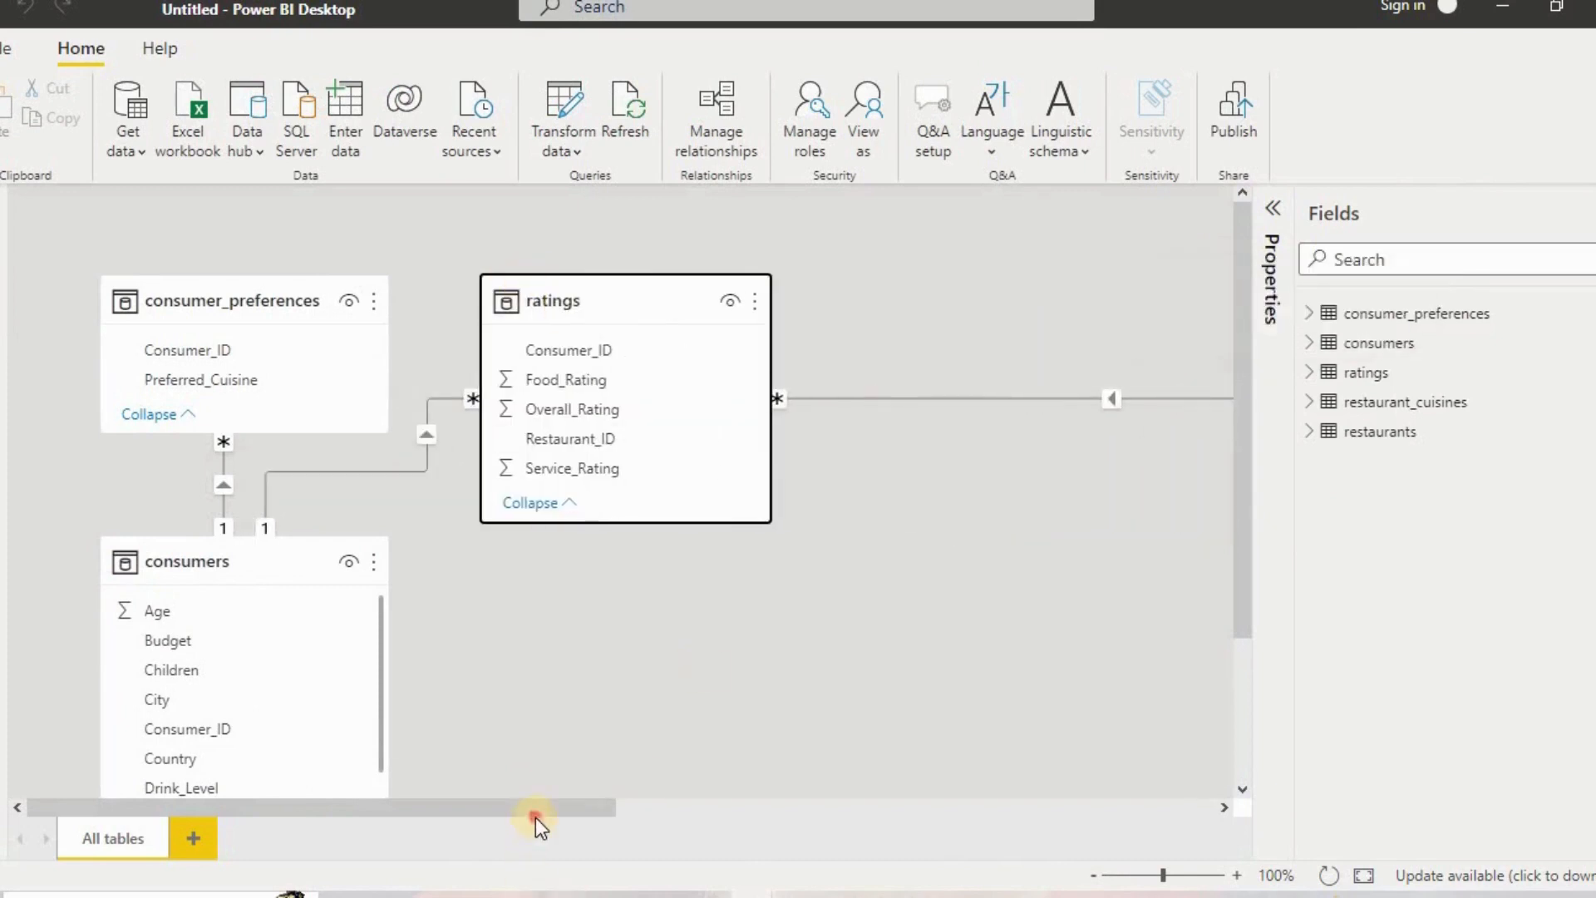
# Bring the restaurant_cuisines table close to ratings and place the restaurants table below the two in the model diagram.
pyautogui.moveTo(457, 797); pyautogui.dragTo(831, 813)
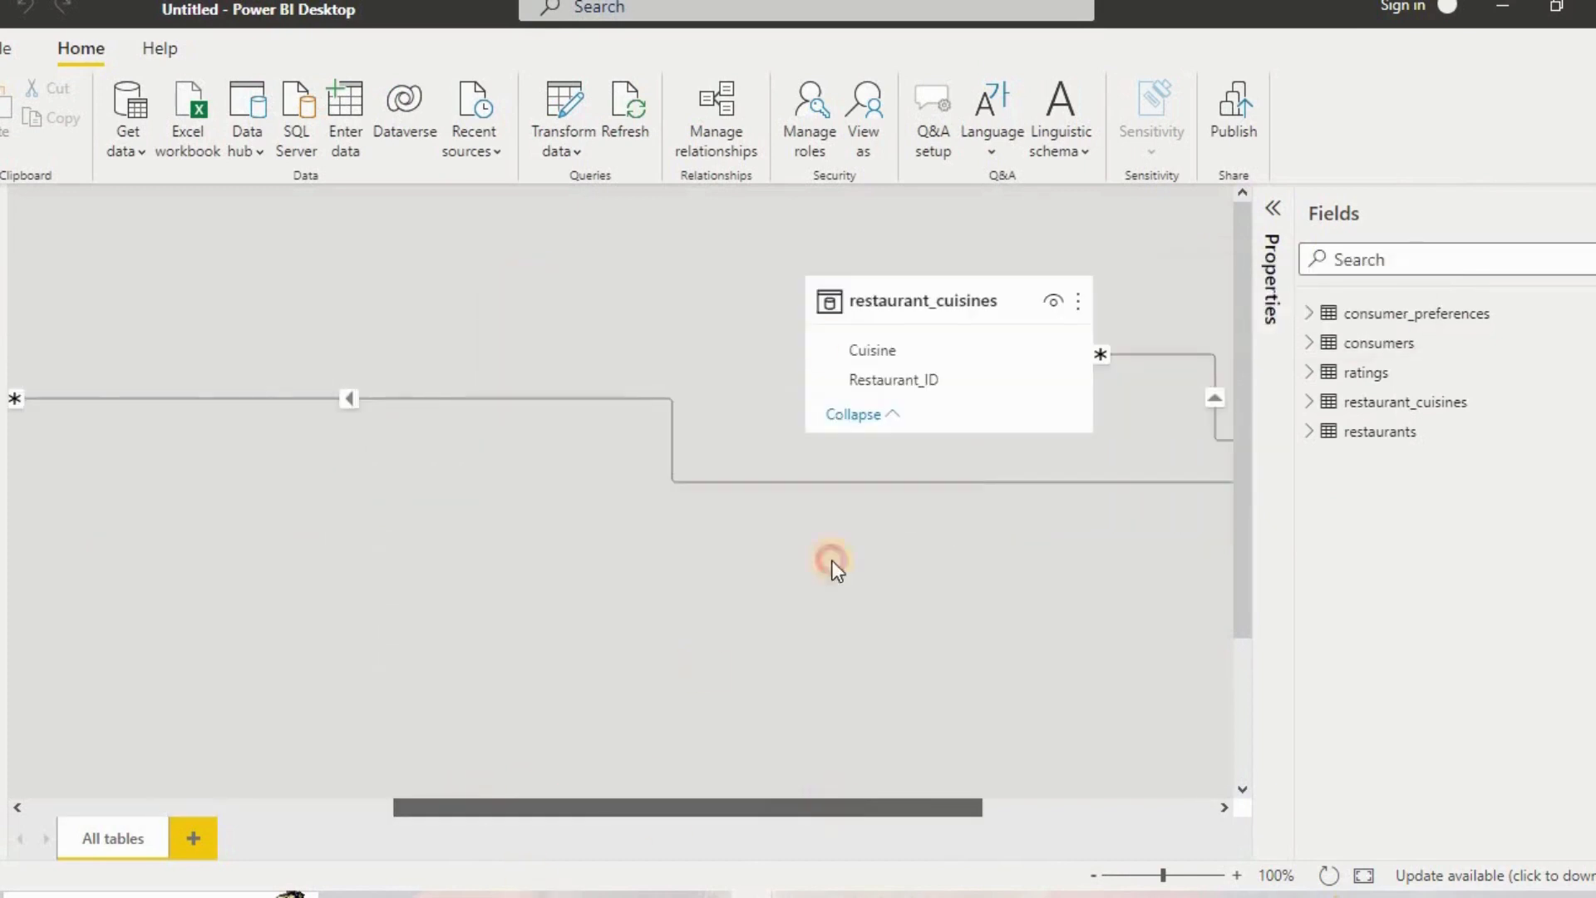
pyautogui.moveTo(848, 299); pyautogui.dragTo(291, 342)
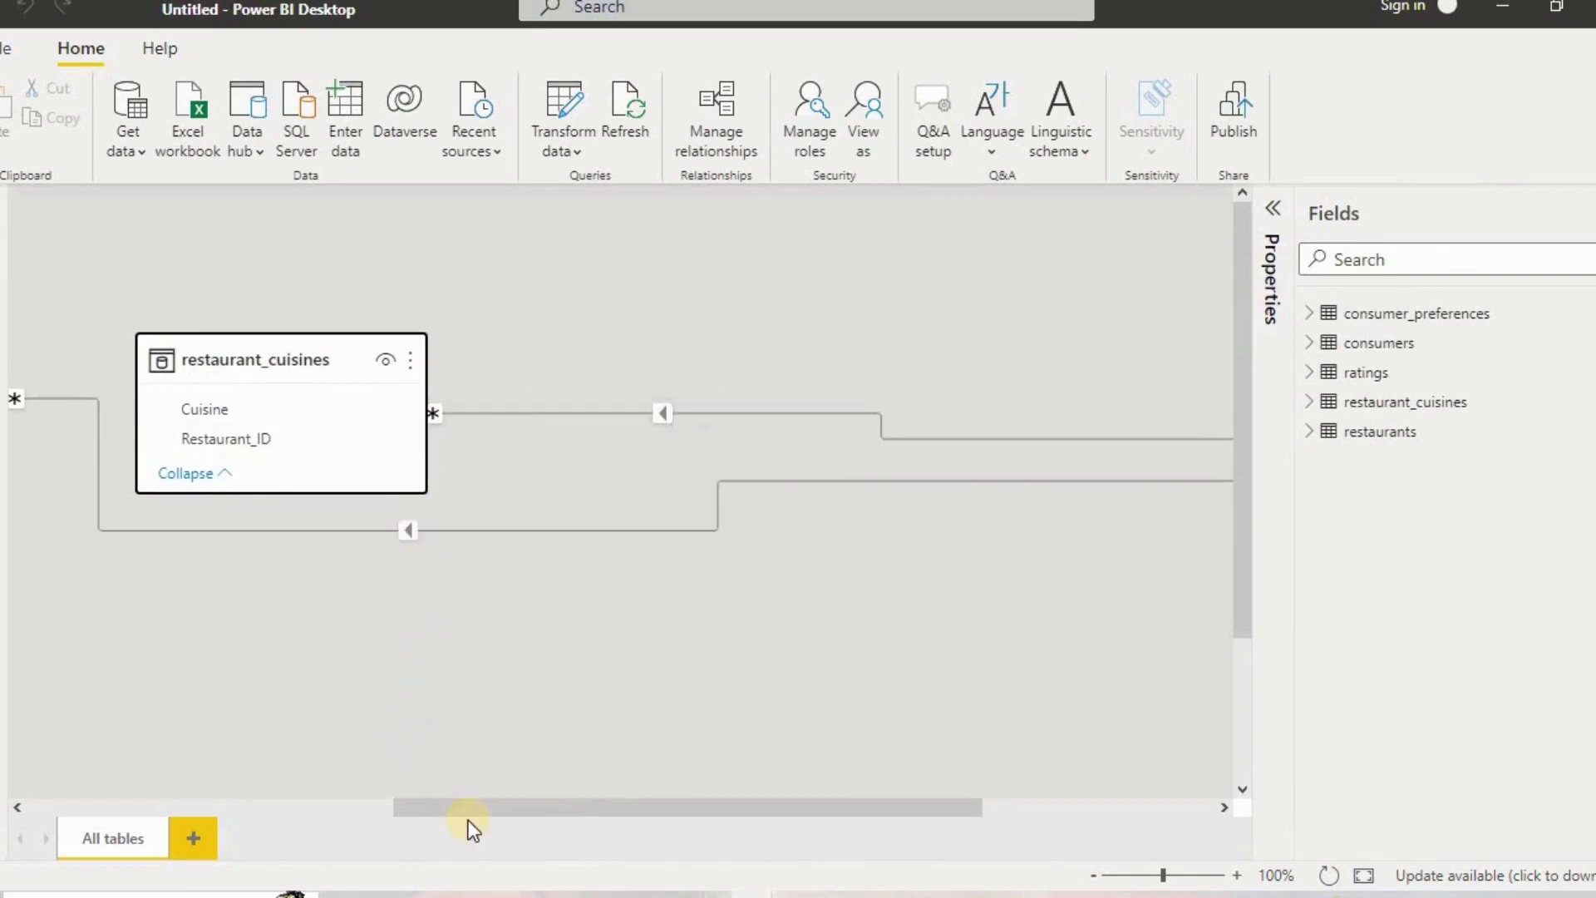
pyautogui.moveTo(738, 805); pyautogui.dragTo(971, 805)
pyautogui.moveTo(930, 301); pyautogui.dragTo(704, 657)
pyautogui.scroll(-1, 1005, 590)
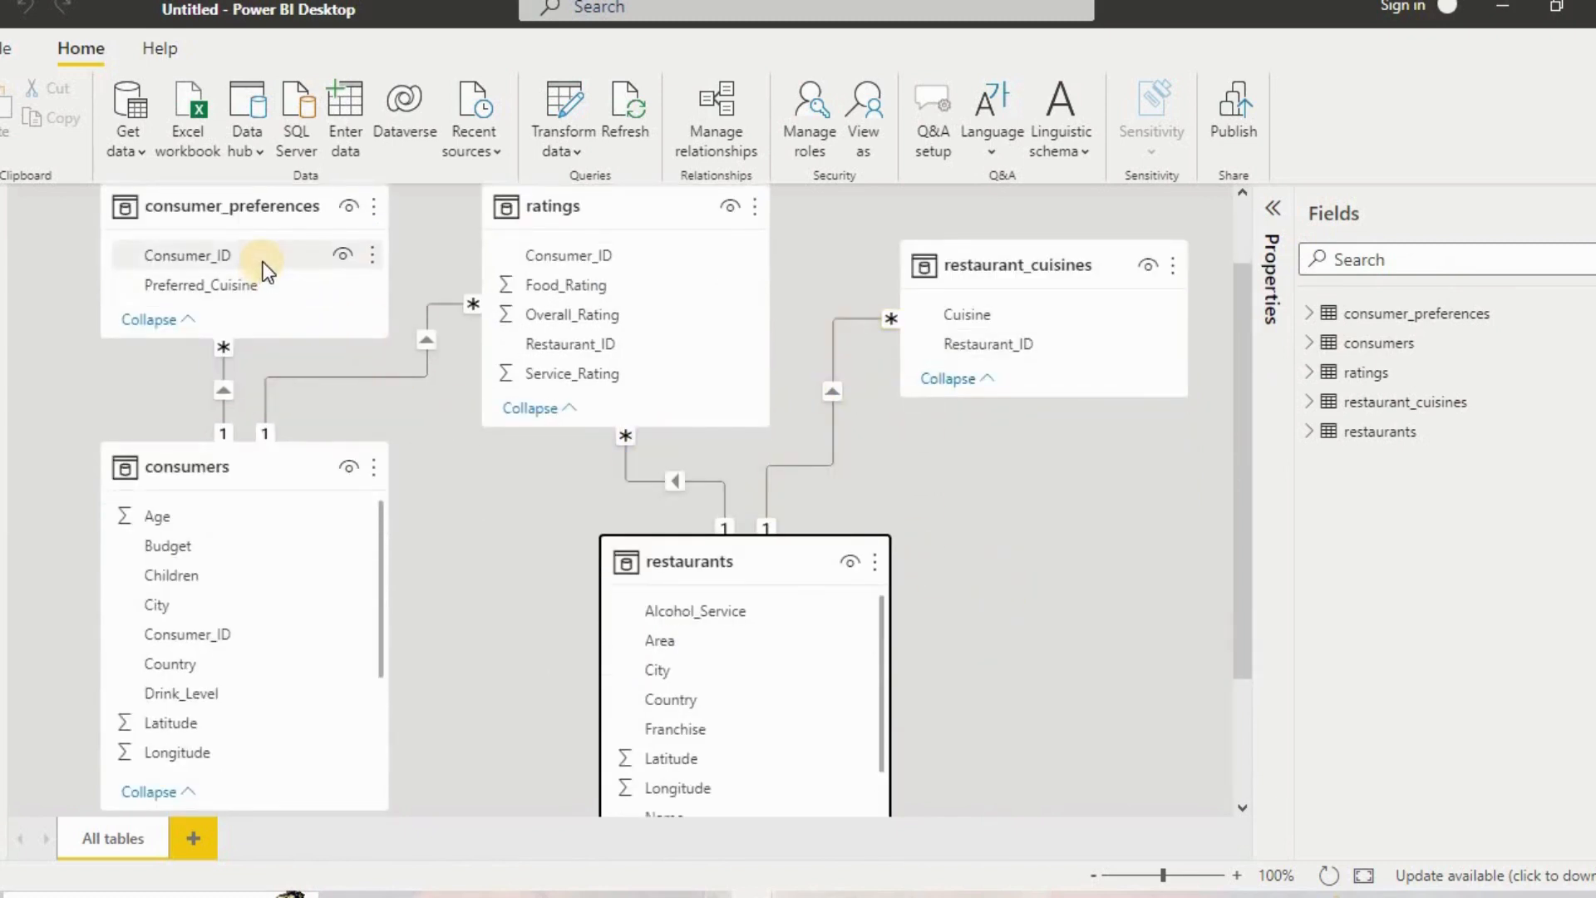
# Relate Consumer_ID in consumer_preferences to Consumer_ID in ratings as an inactive many-to-many relationship with cross filtering in both directions.
pyautogui.moveTo(272, 258); pyautogui.dragTo(570, 251)
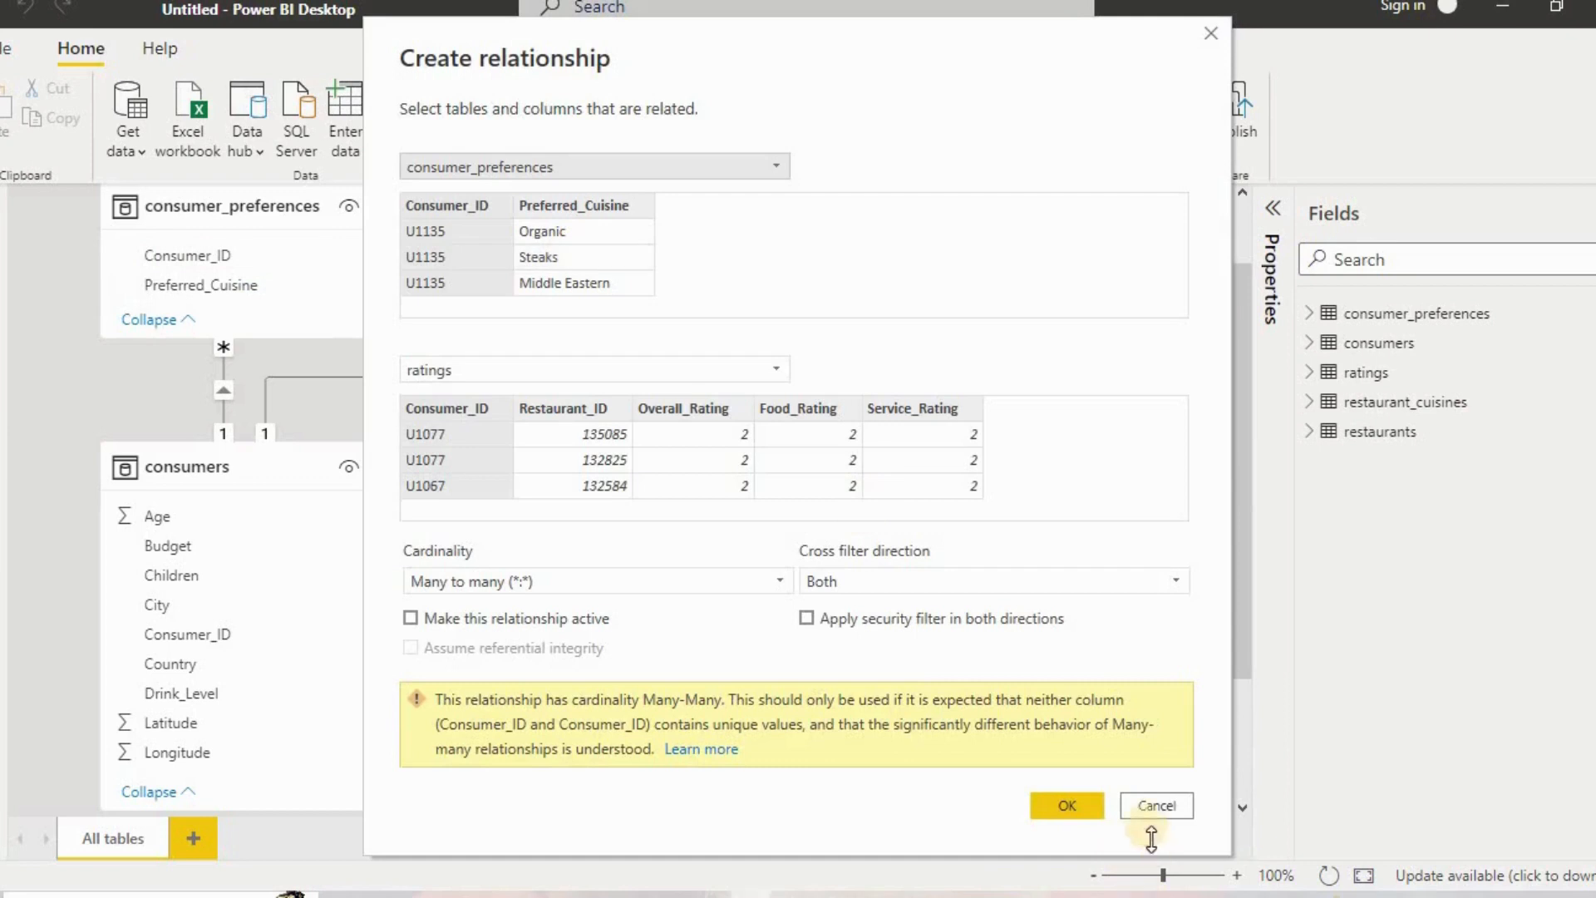
pyautogui.click(1095, 805)
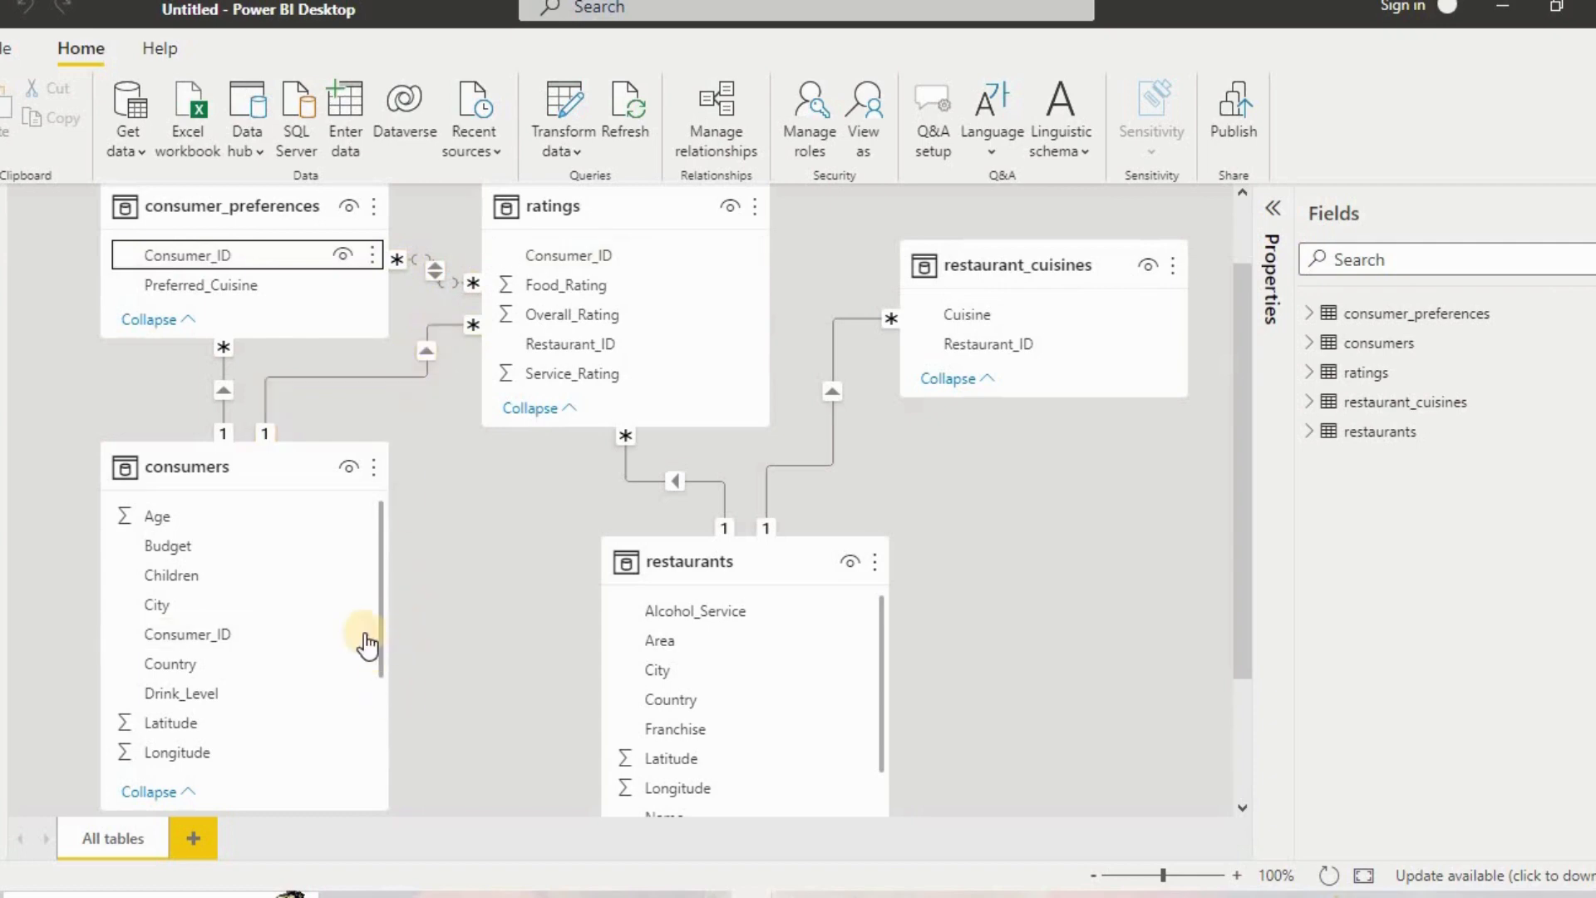
# Examine the relationships between the five tables and the fields listed in the restaurants table.
pyautogui.scroll(-3, 365, 645)
pyautogui.scroll(3, 362, 690)
pyautogui.scroll(2, 466, 649)
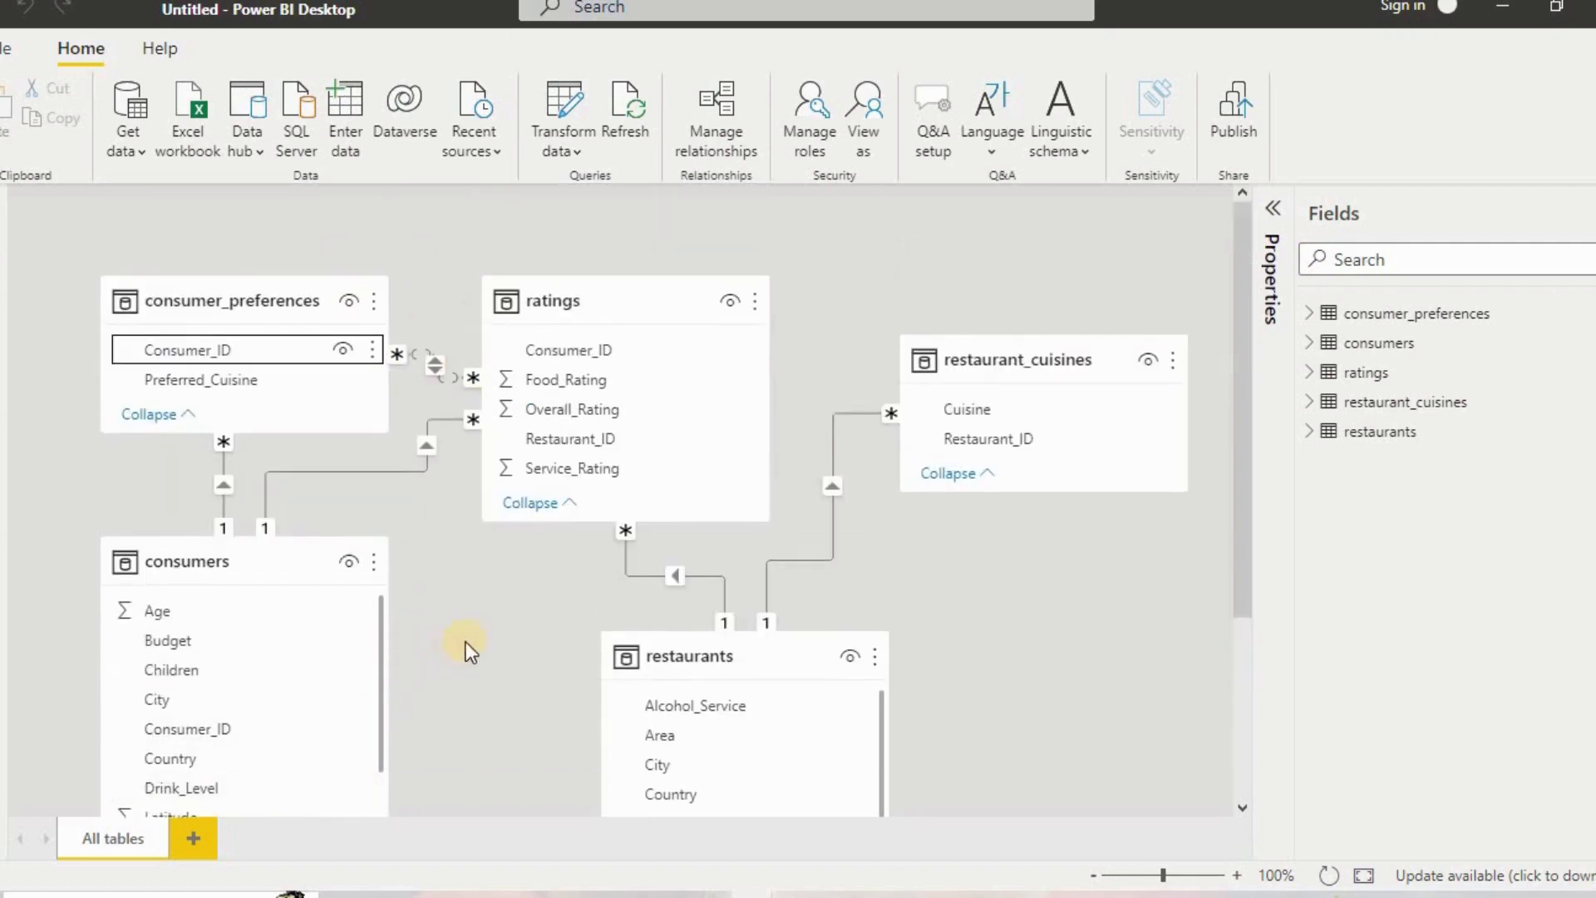
pyautogui.scroll(-3, 465, 642)
pyautogui.scroll(2, 464, 686)
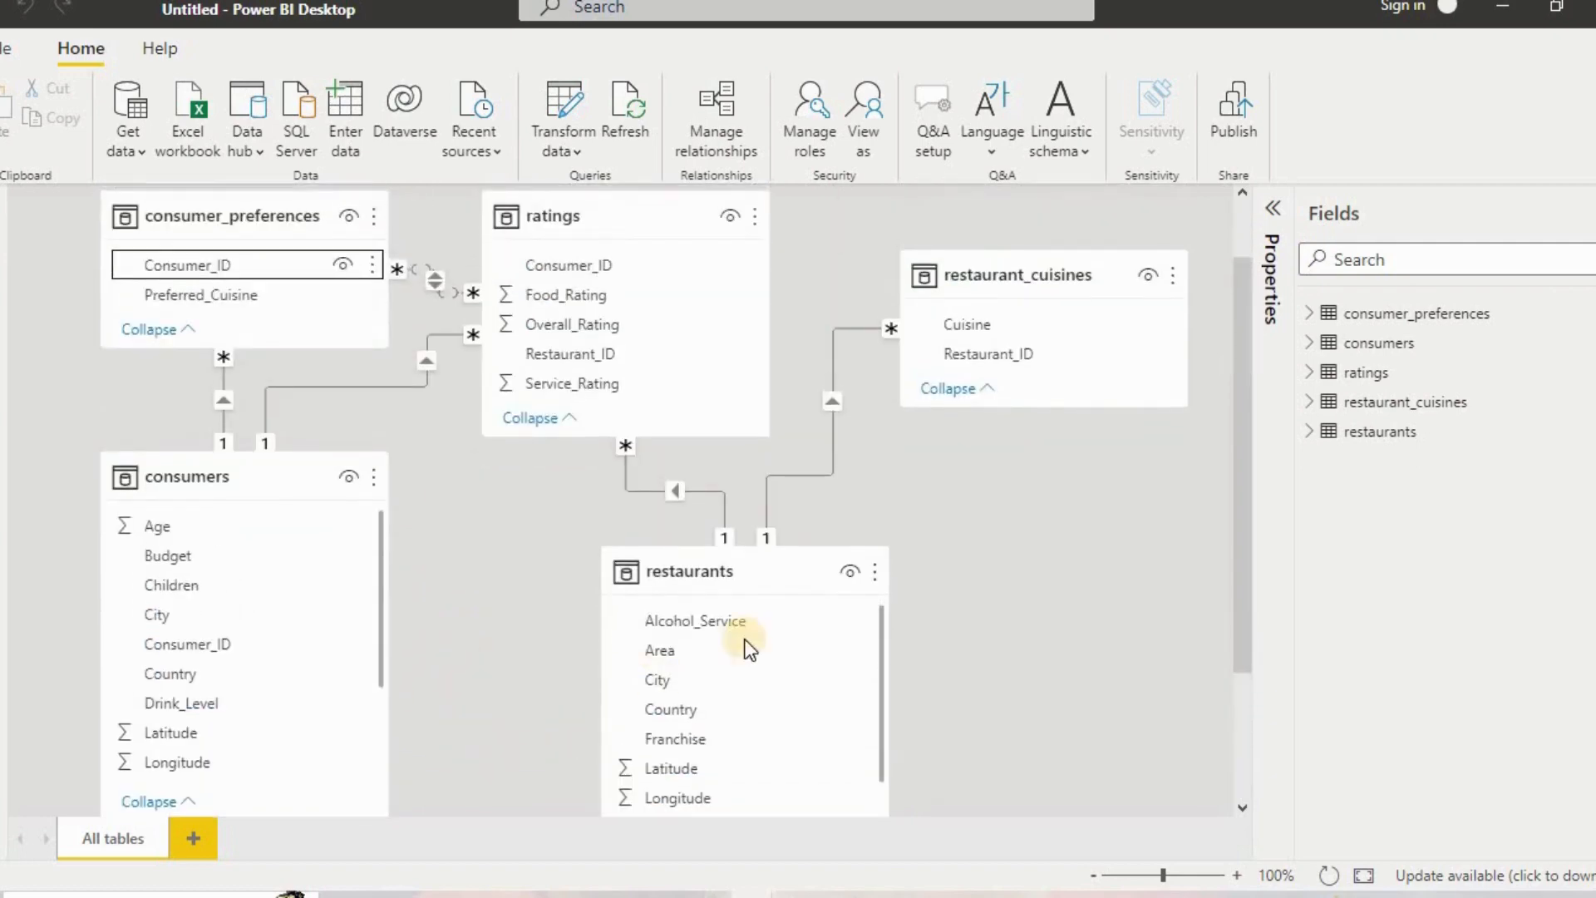
pyautogui.scroll(-2, 766, 588)
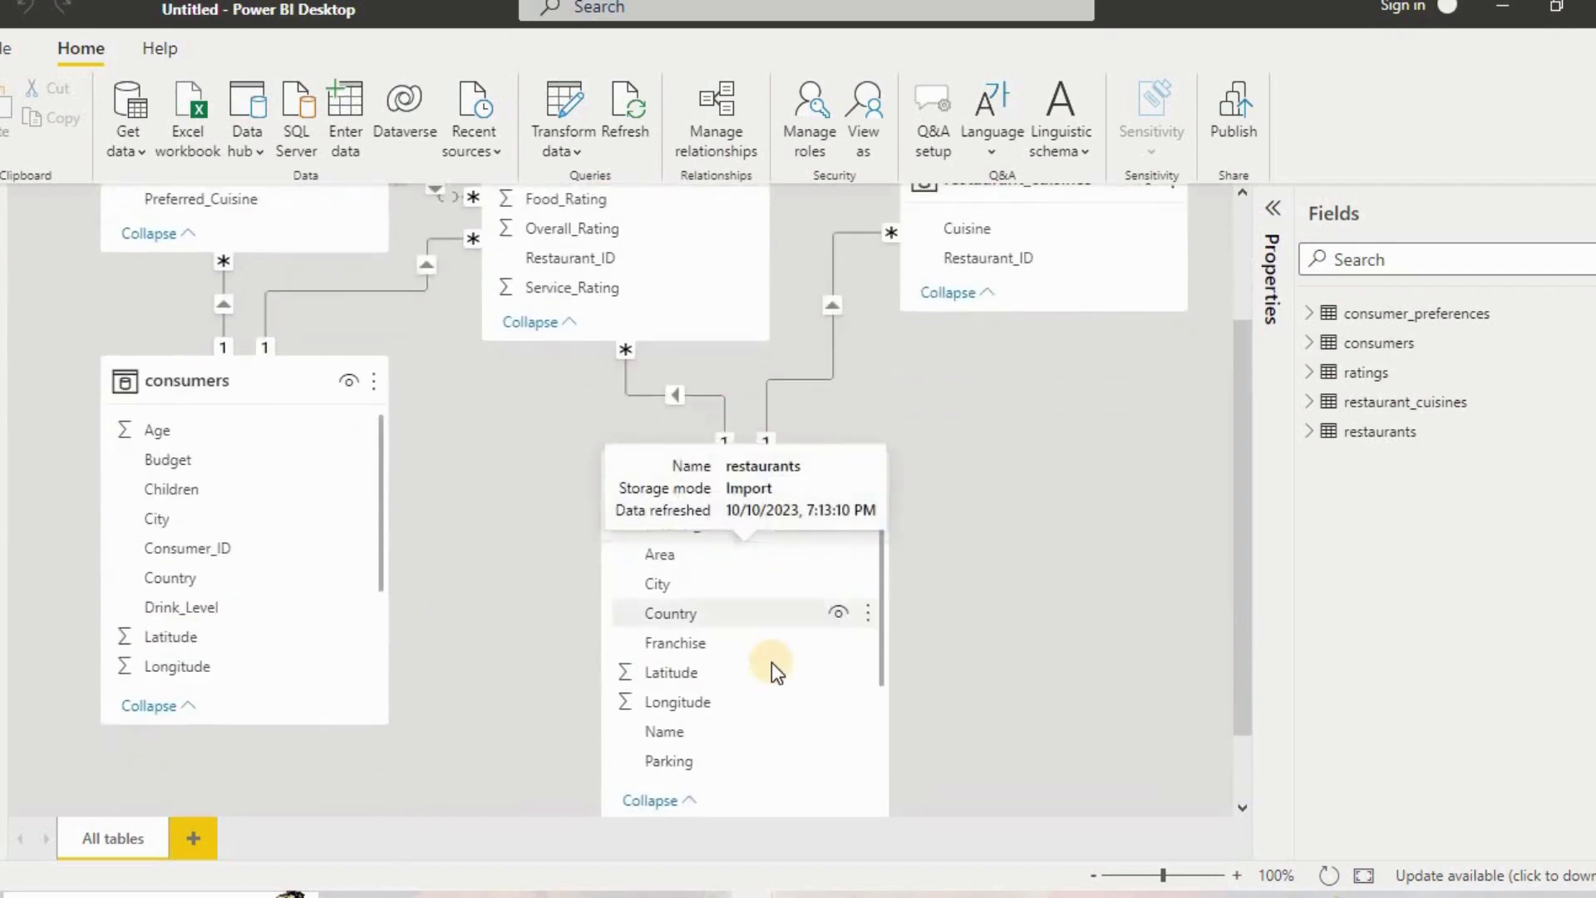
pyautogui.scroll(-3, 772, 662)
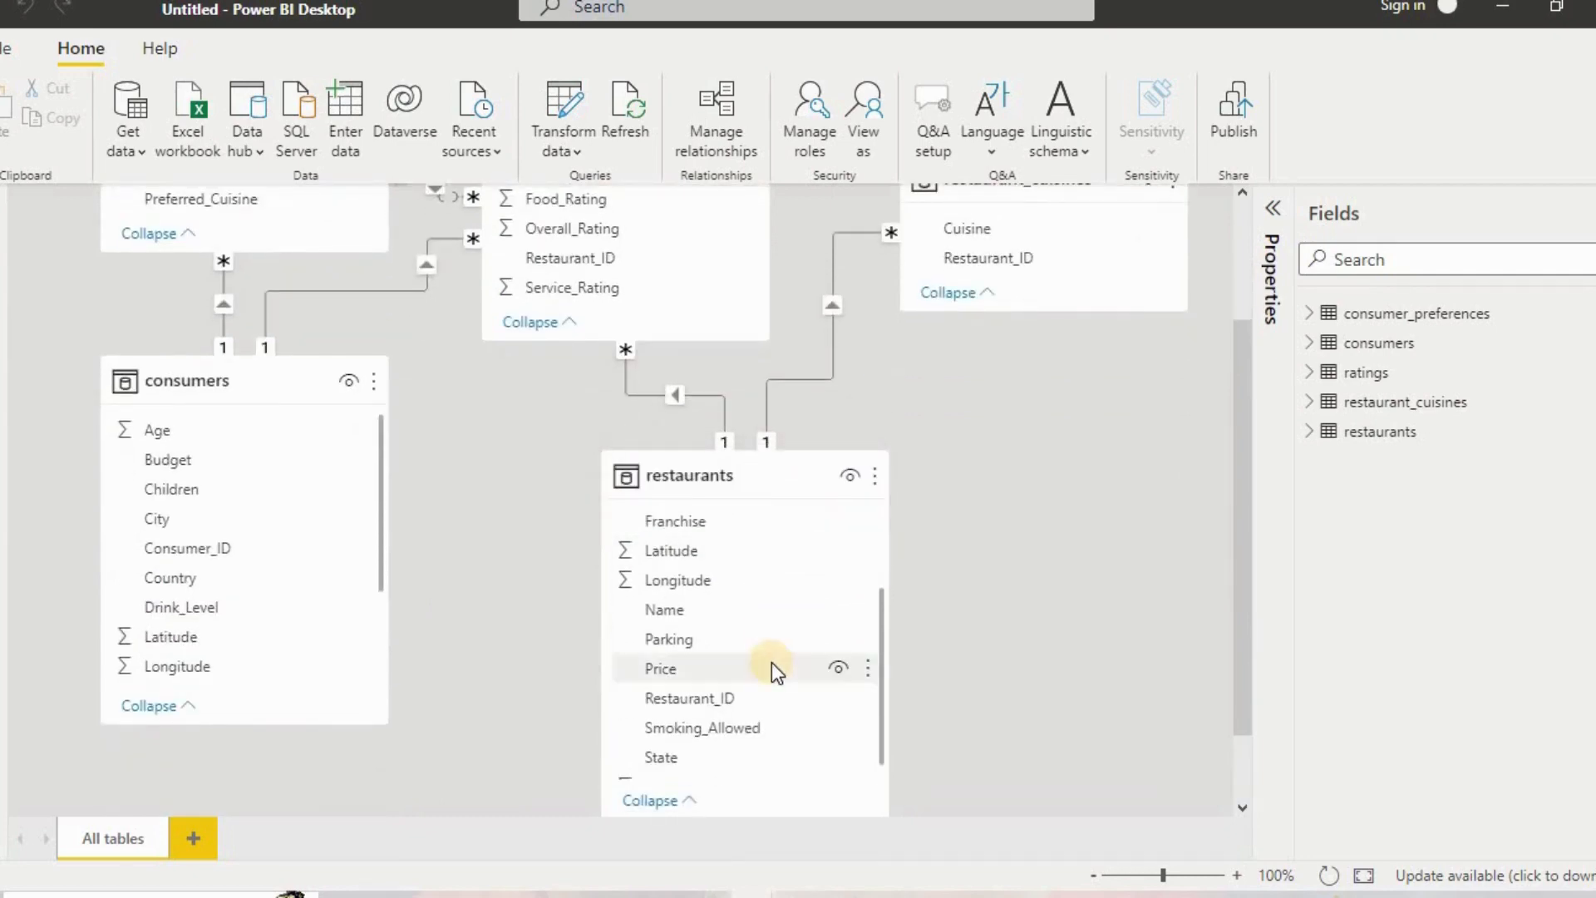
pyautogui.scroll(3, 773, 646)
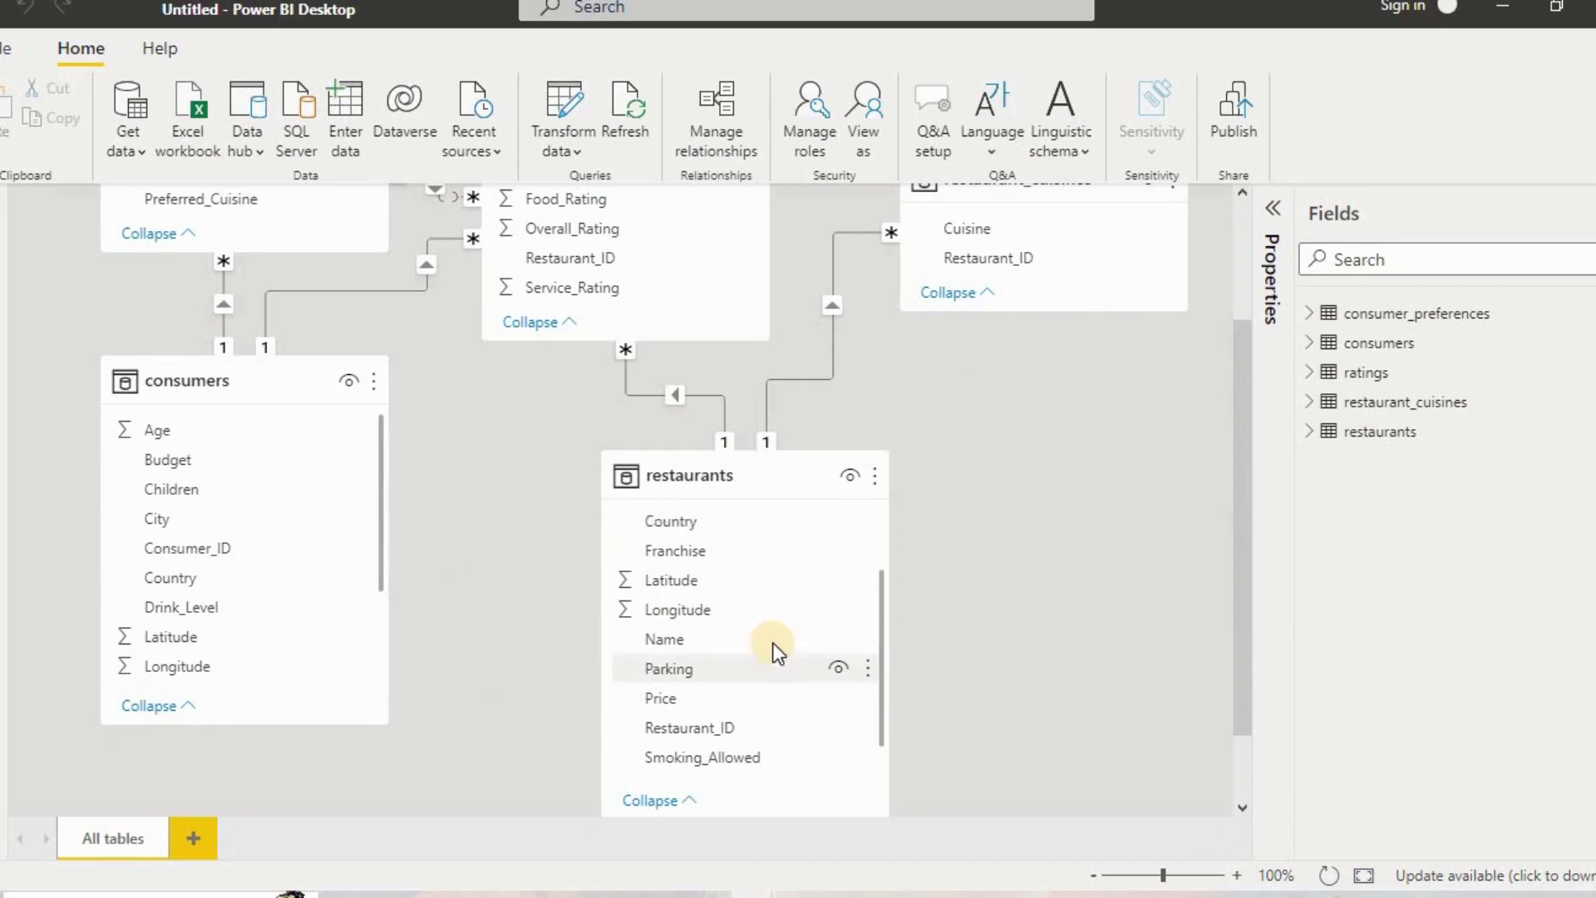
pyautogui.scroll(3, 763, 407)
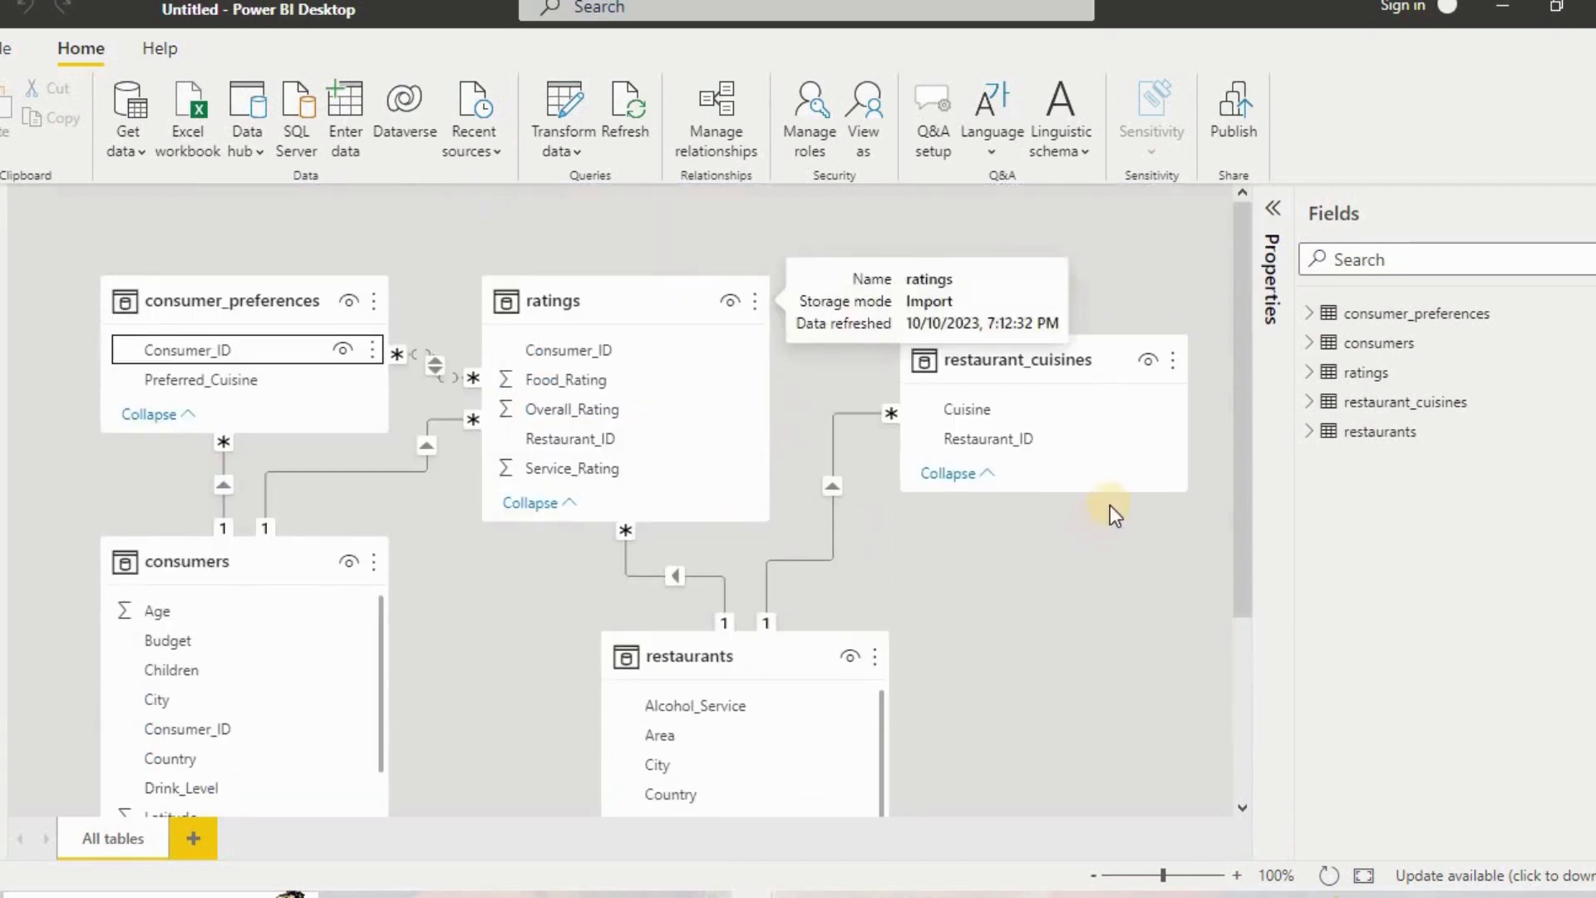
# Make the restaurant_cuisines, consumer_preferences and consumers tables taller in the model diagram.
pyautogui.moveTo(1105, 490); pyautogui.dragTo(1111, 618)
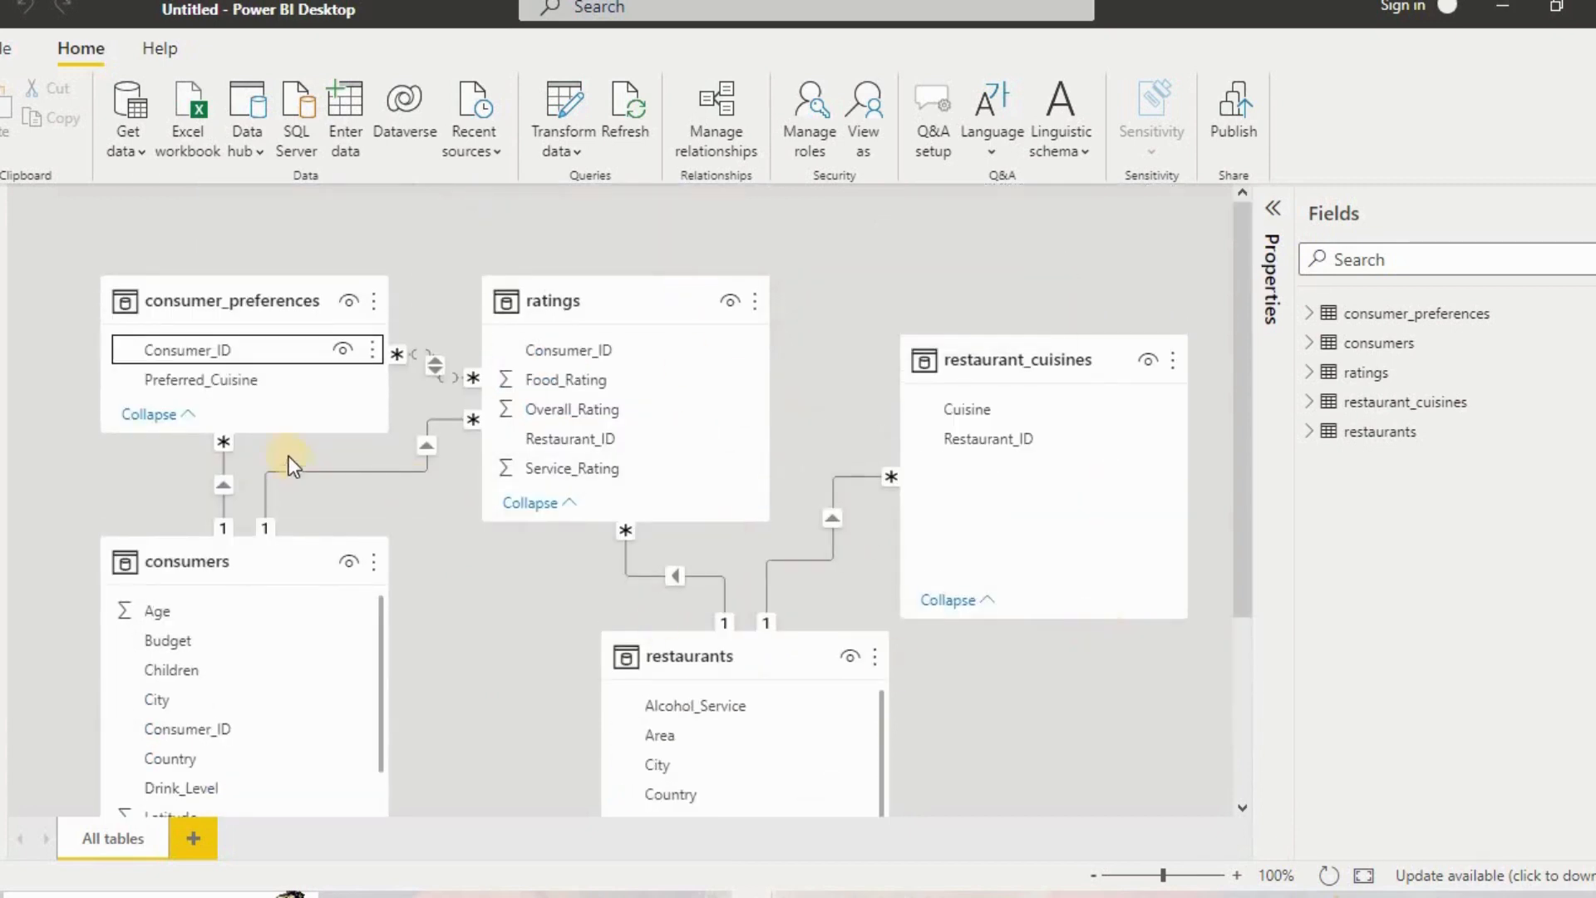
pyautogui.moveTo(285, 429); pyautogui.dragTo(341, 525)
pyautogui.scroll(-1, 341, 525)
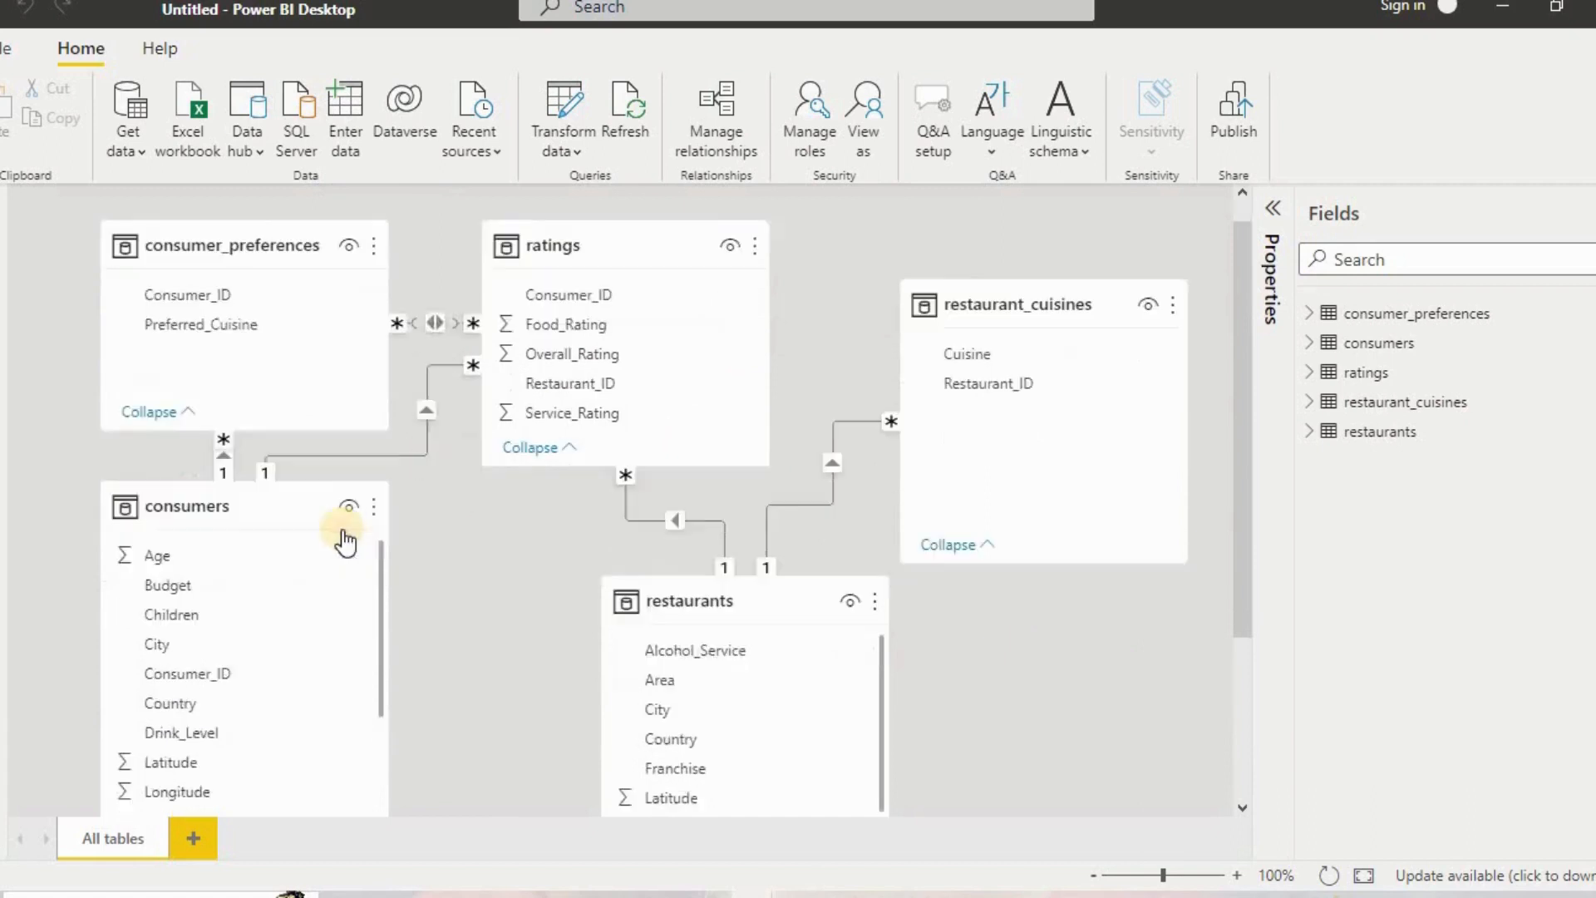
pyautogui.scroll(-2, 316, 595)
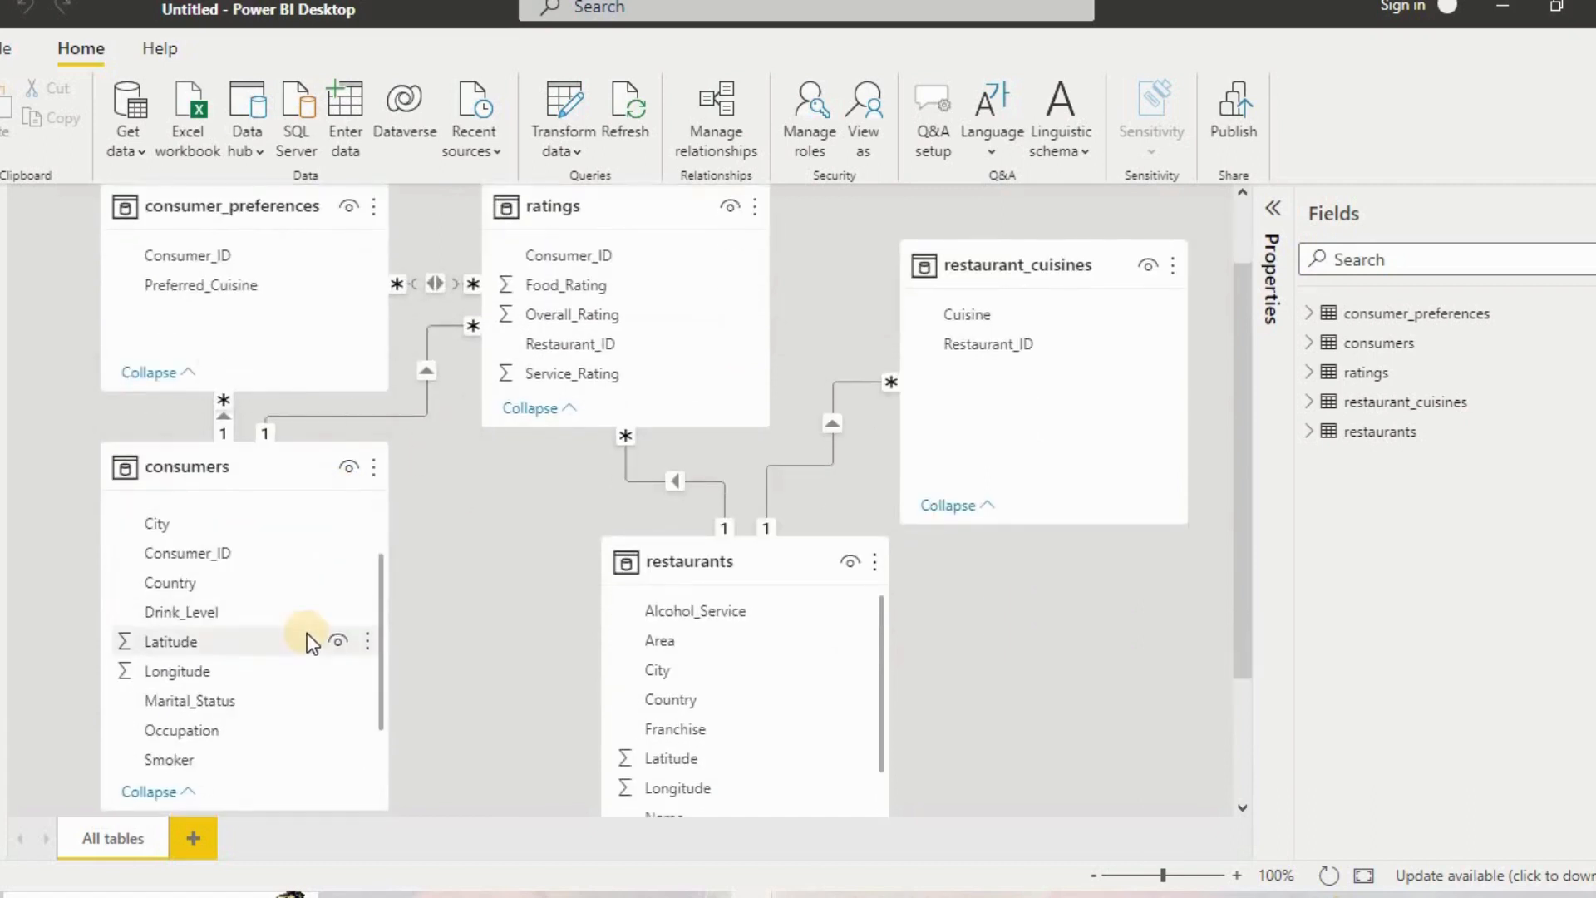
pyautogui.scroll(-1, 306, 632)
pyautogui.scroll(-2, 300, 653)
pyautogui.moveTo(278, 625); pyautogui.dragTo(251, 772)
pyautogui.scroll(2, 392, 656)
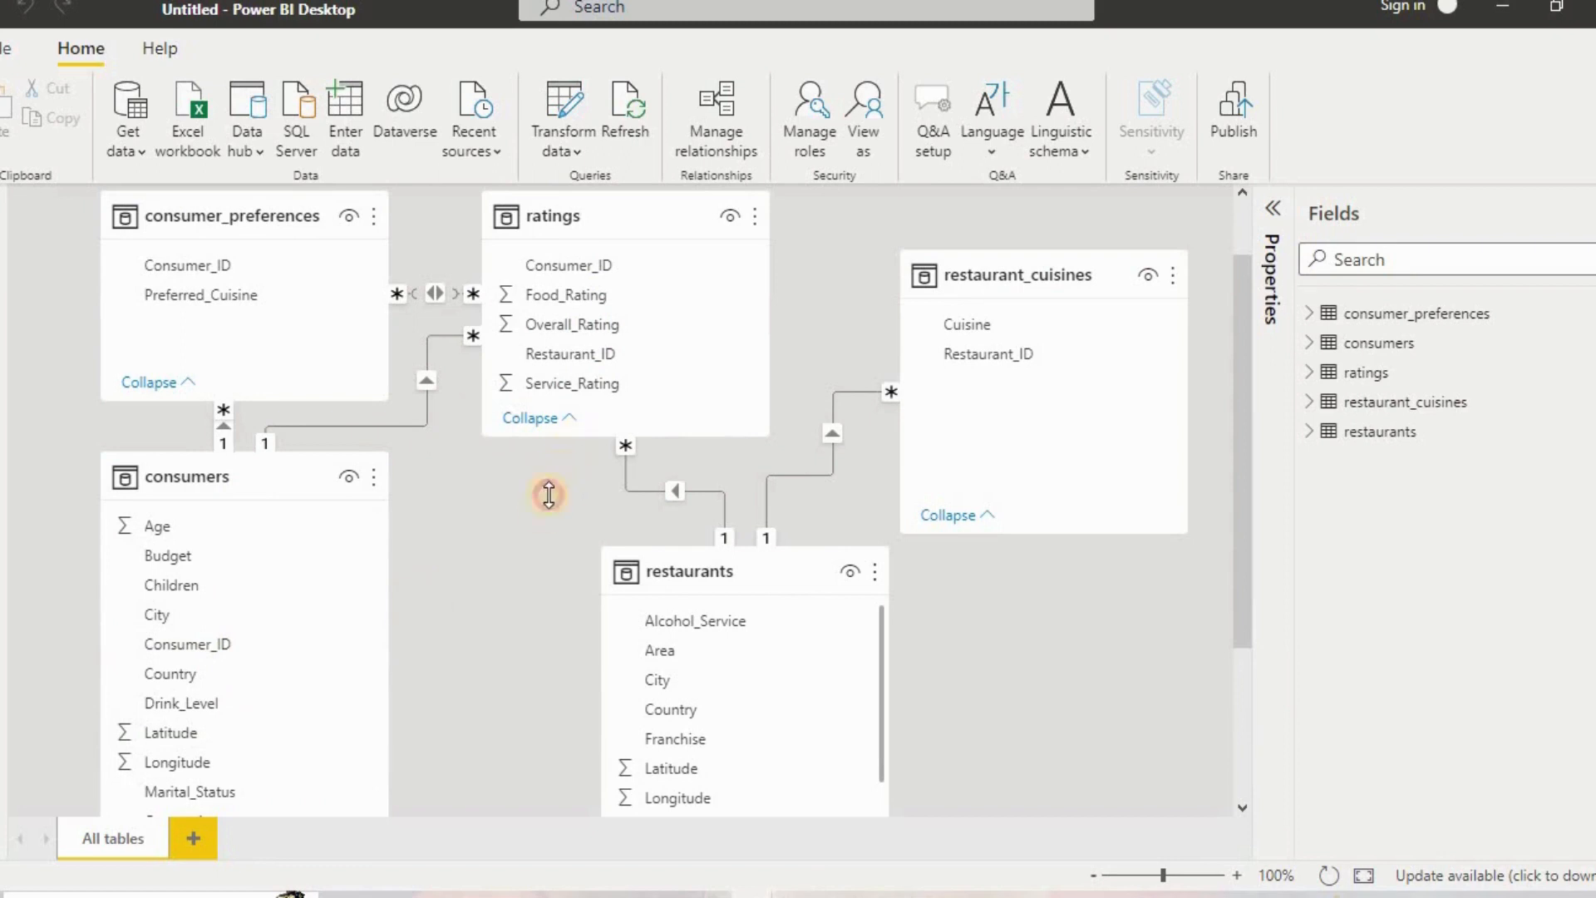
pyautogui.moveTo(549, 494); pyautogui.dragTo(547, 494)
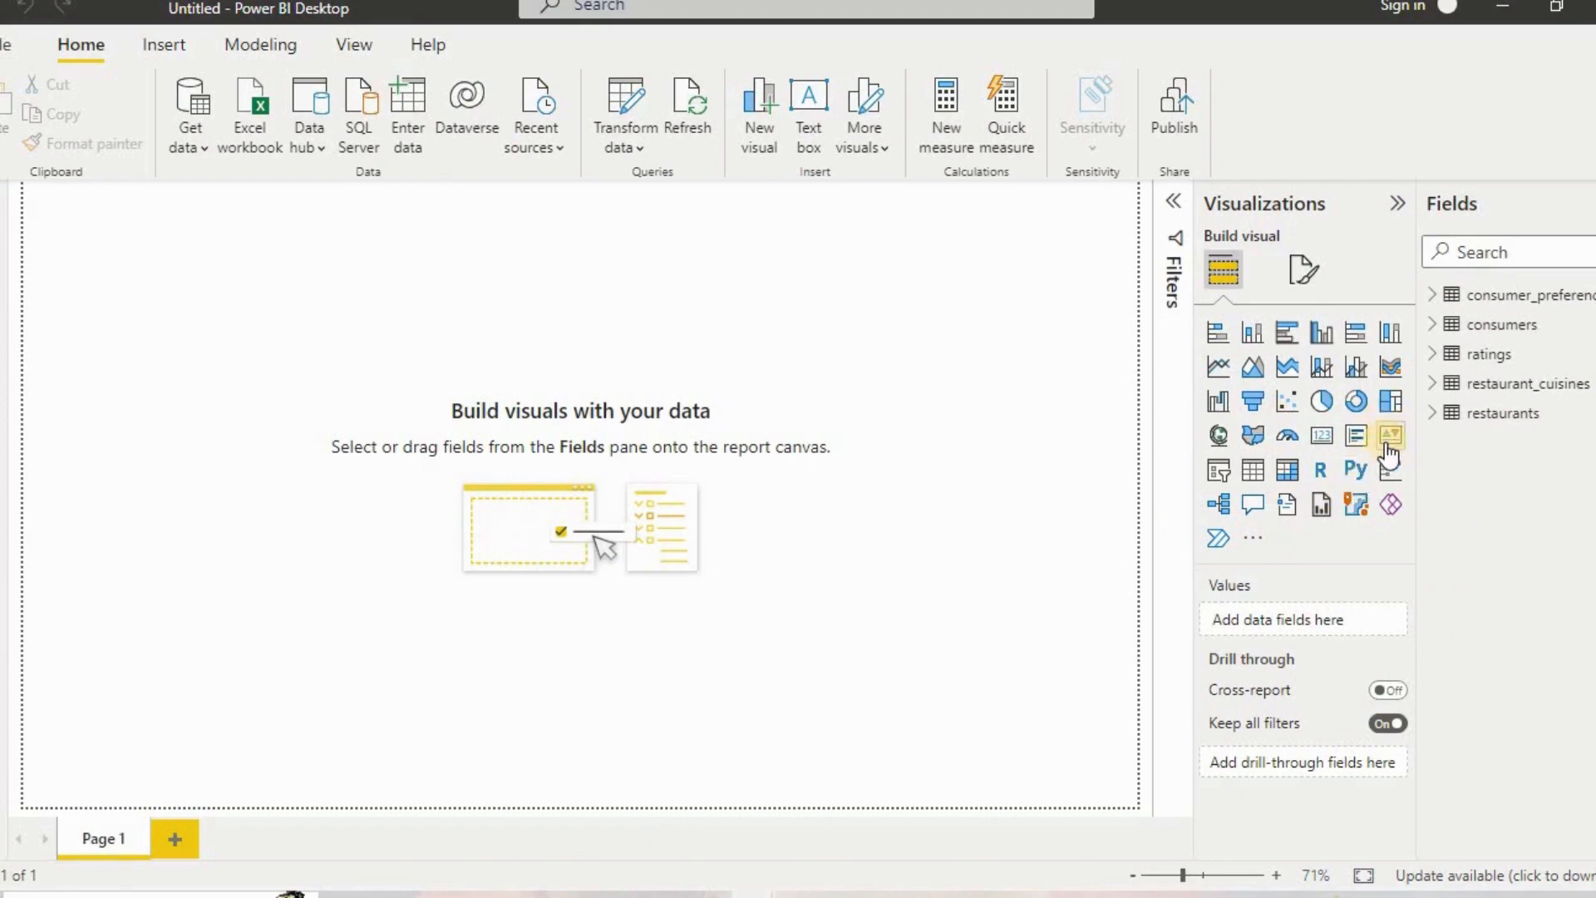
# Add a small card visual to the report page showing the Count of Consumer_ID from the ratings table.
pyautogui.click(1323, 439)
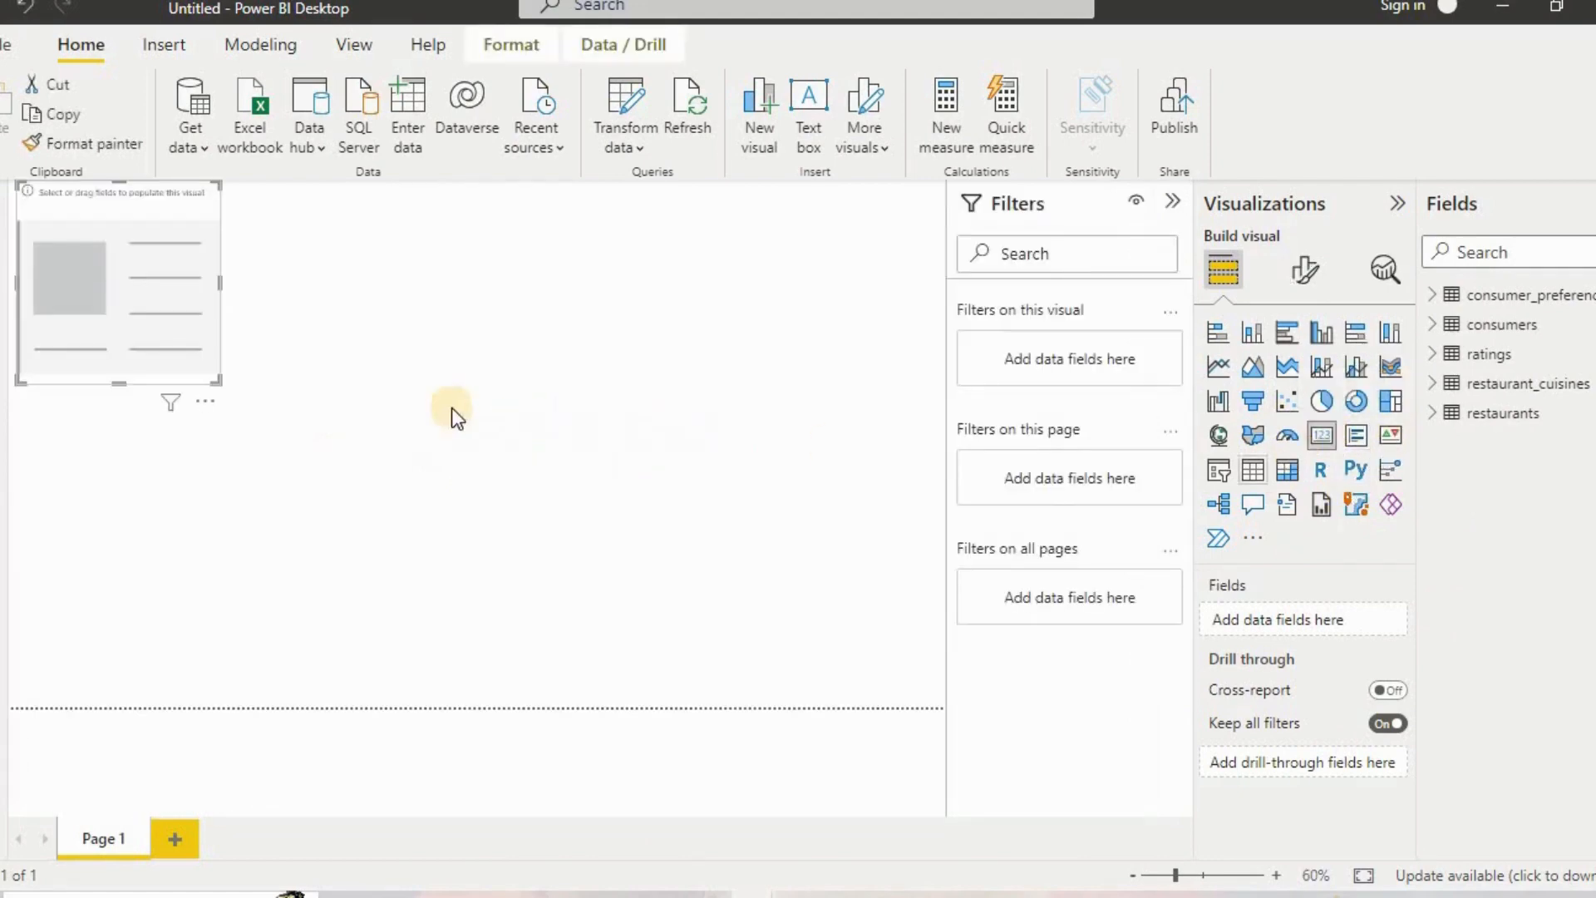
pyautogui.moveTo(221, 381); pyautogui.dragTo(58, 323)
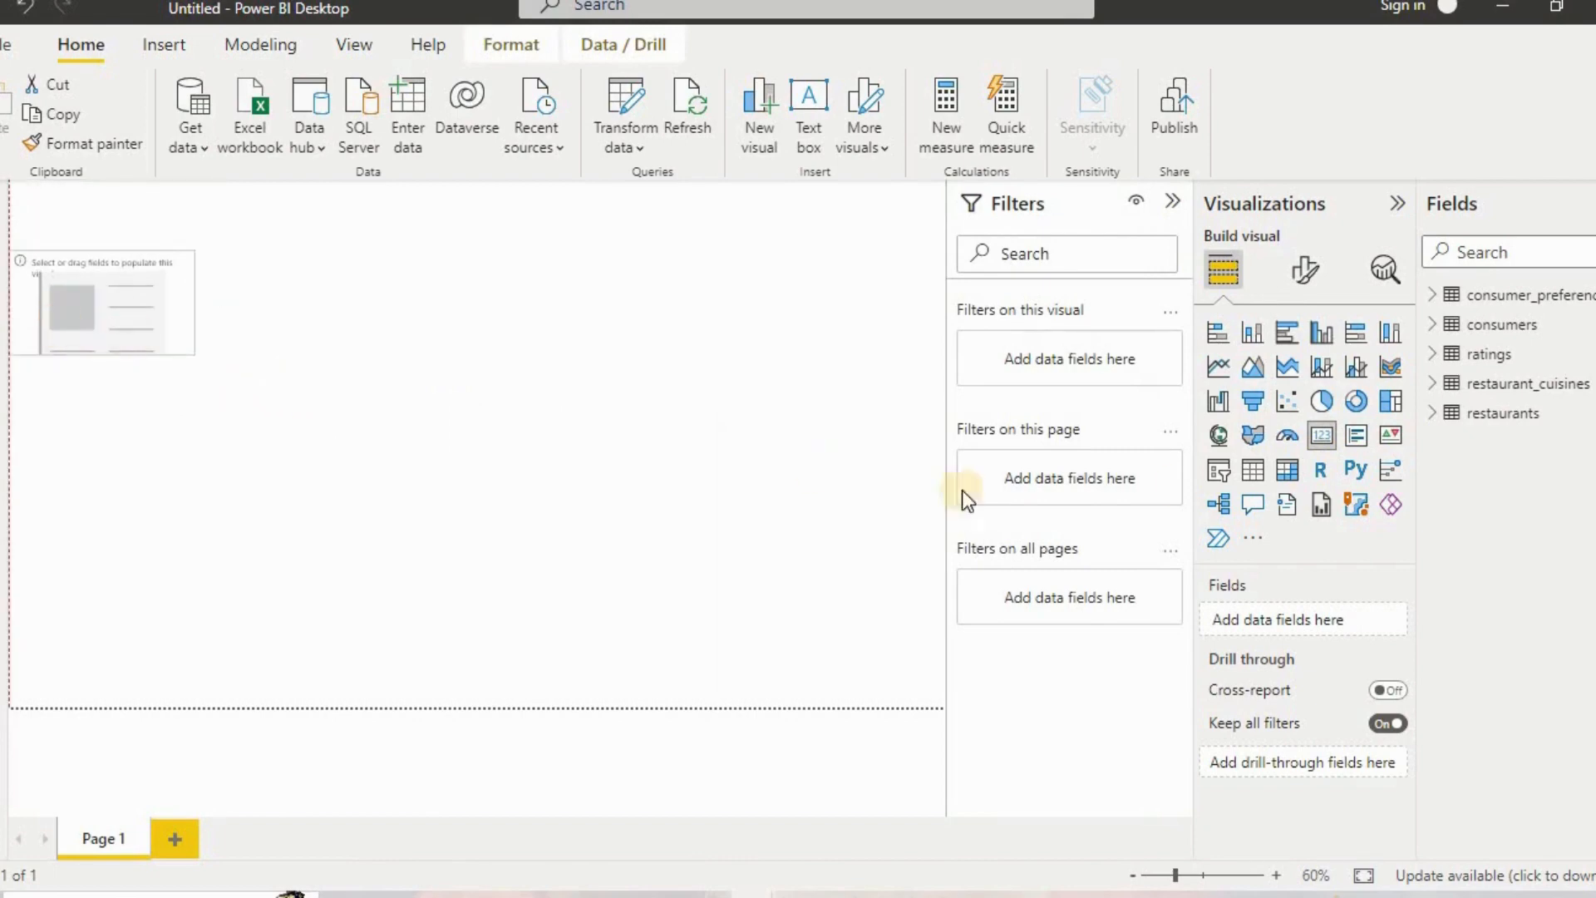
pyautogui.click(1436, 356)
pyautogui.moveTo(1472, 389); pyautogui.dragTo(1332, 645)
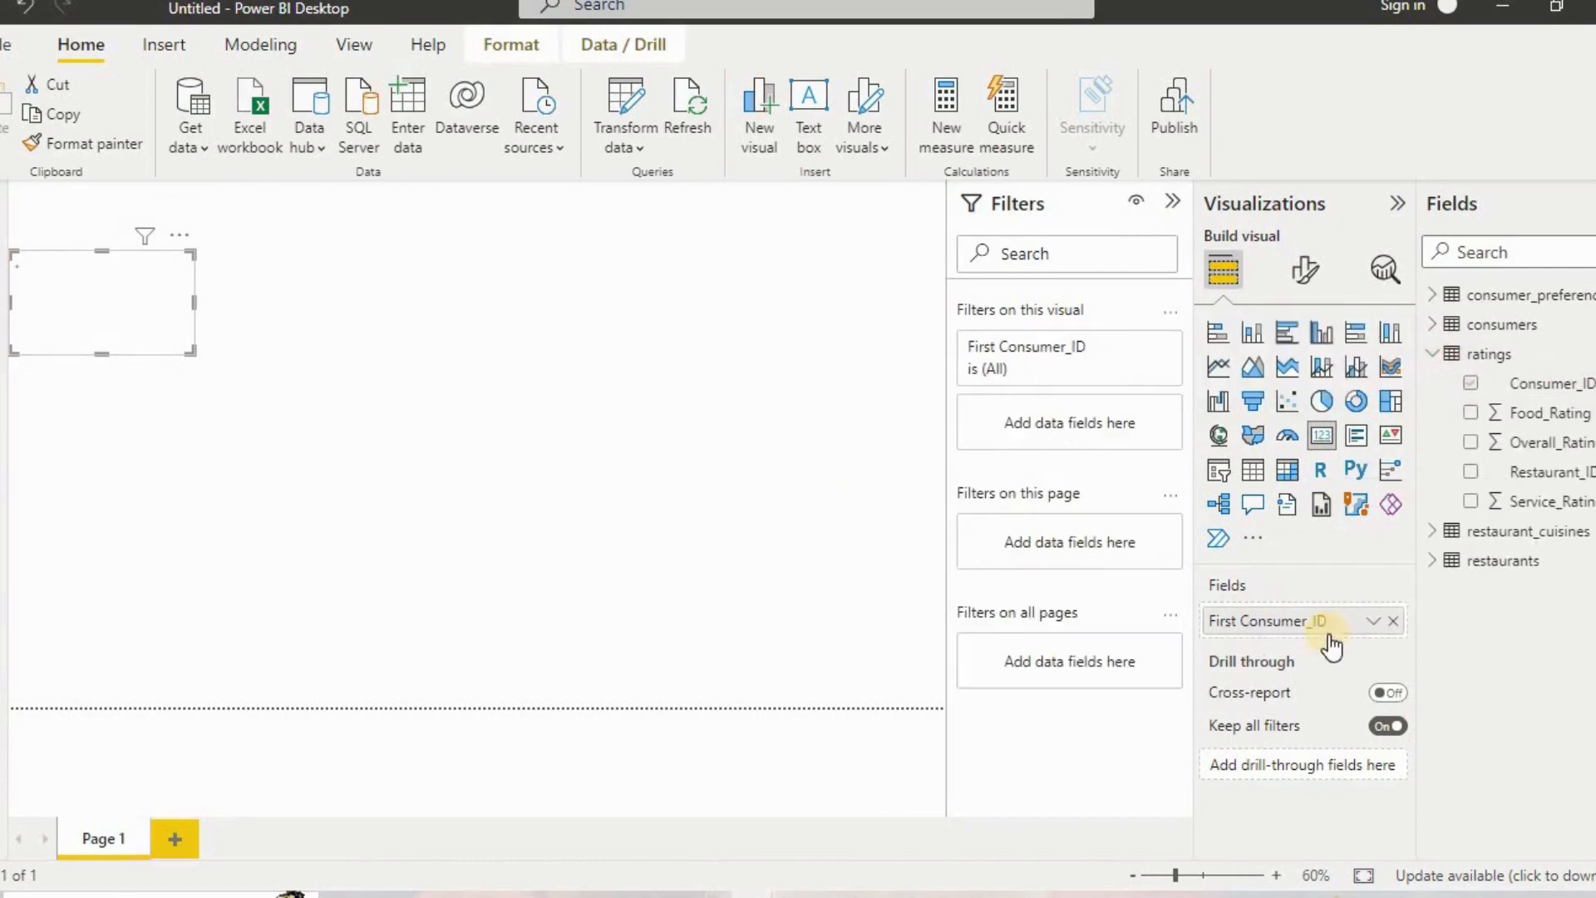
pyautogui.click(1373, 624)
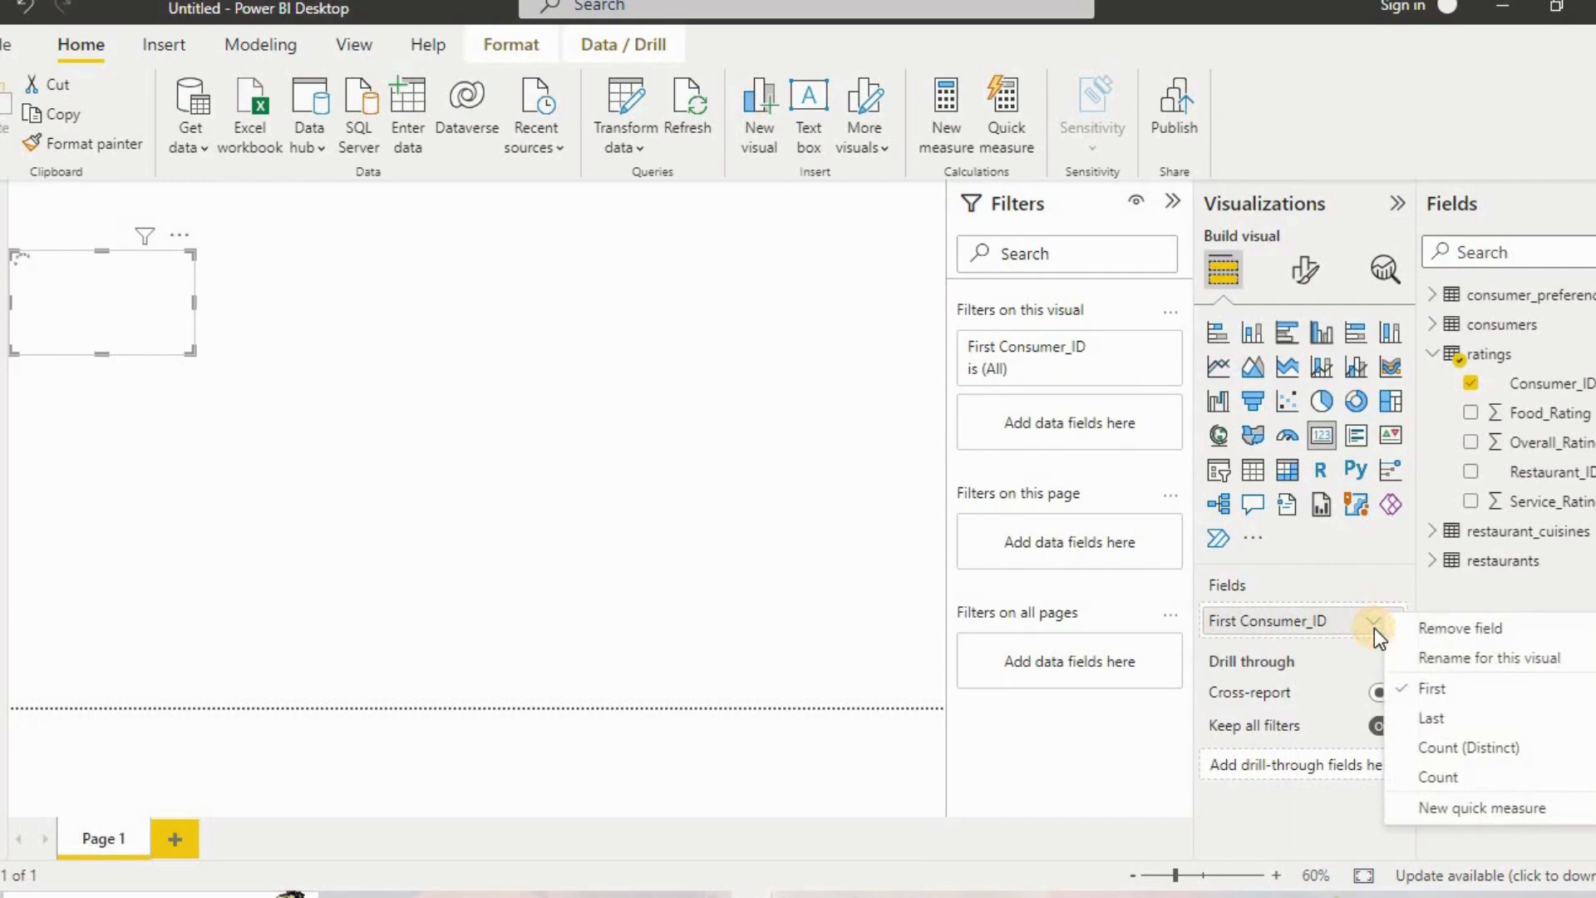
pyautogui.click(1475, 776)
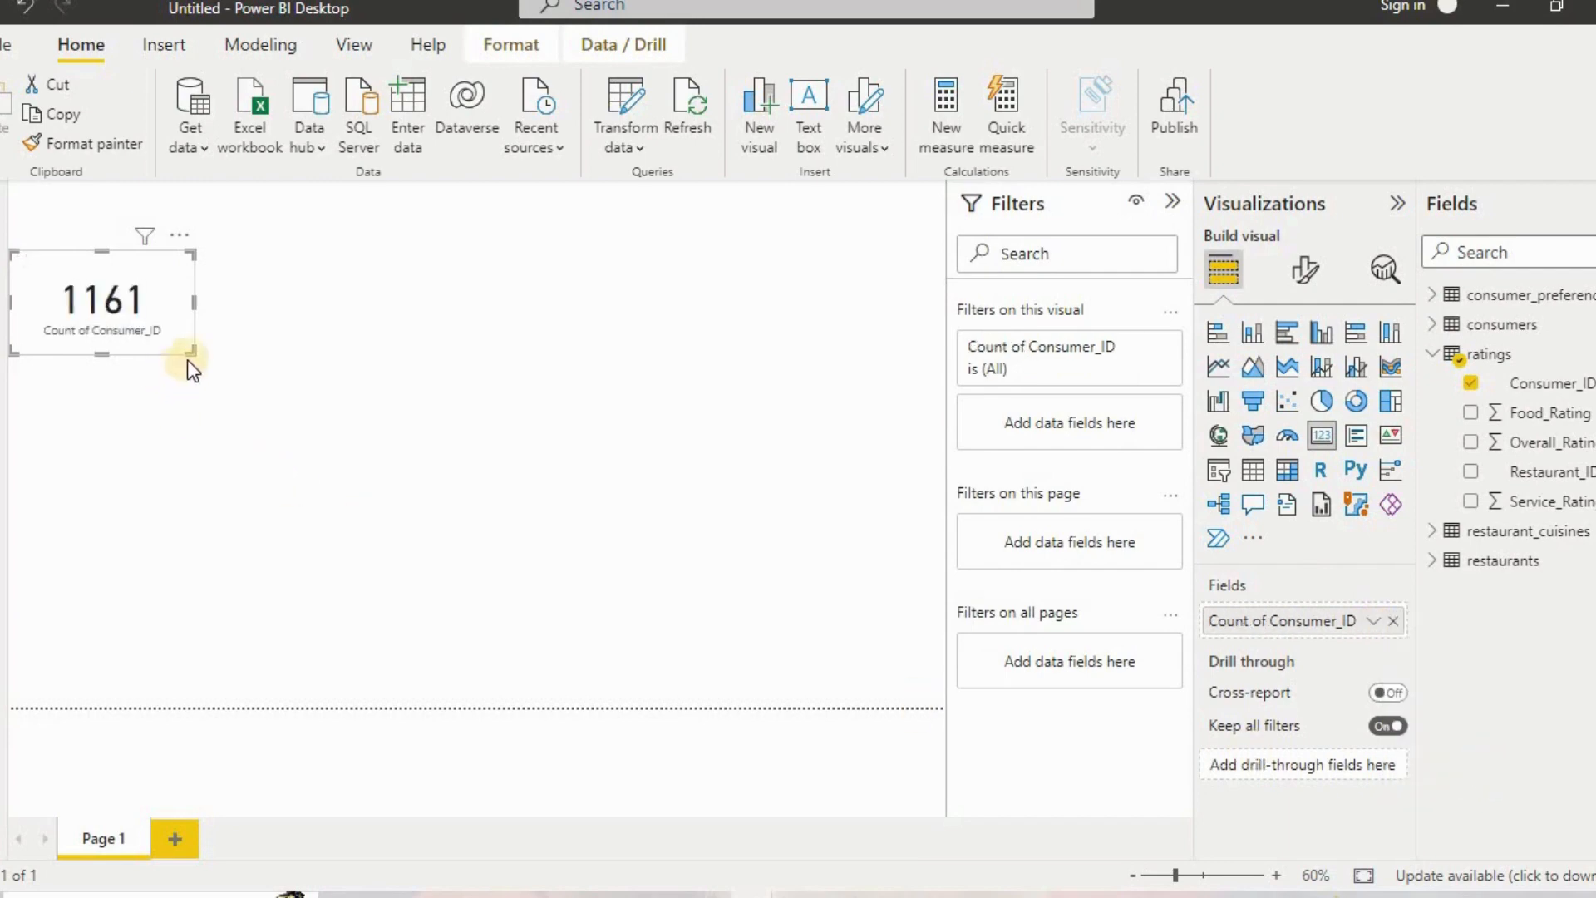
# Shrink the Consumer_ID count card further and place a copy of it directly beside the original.
pyautogui.moveTo(193, 350); pyautogui.dragTo(162, 316)
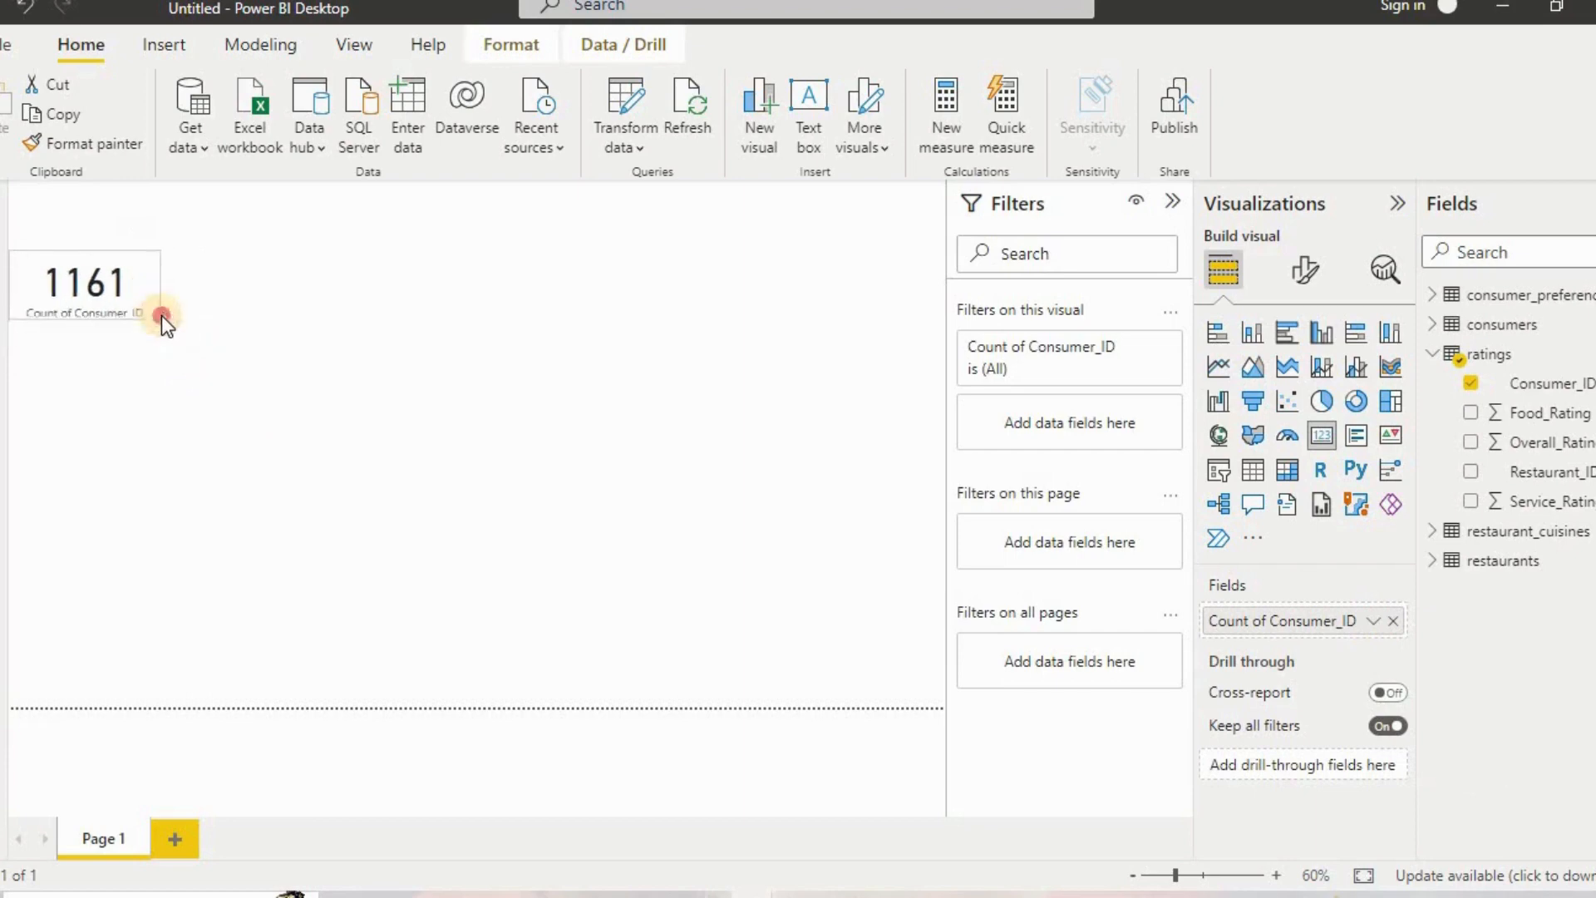
pyautogui.click(261, 406)
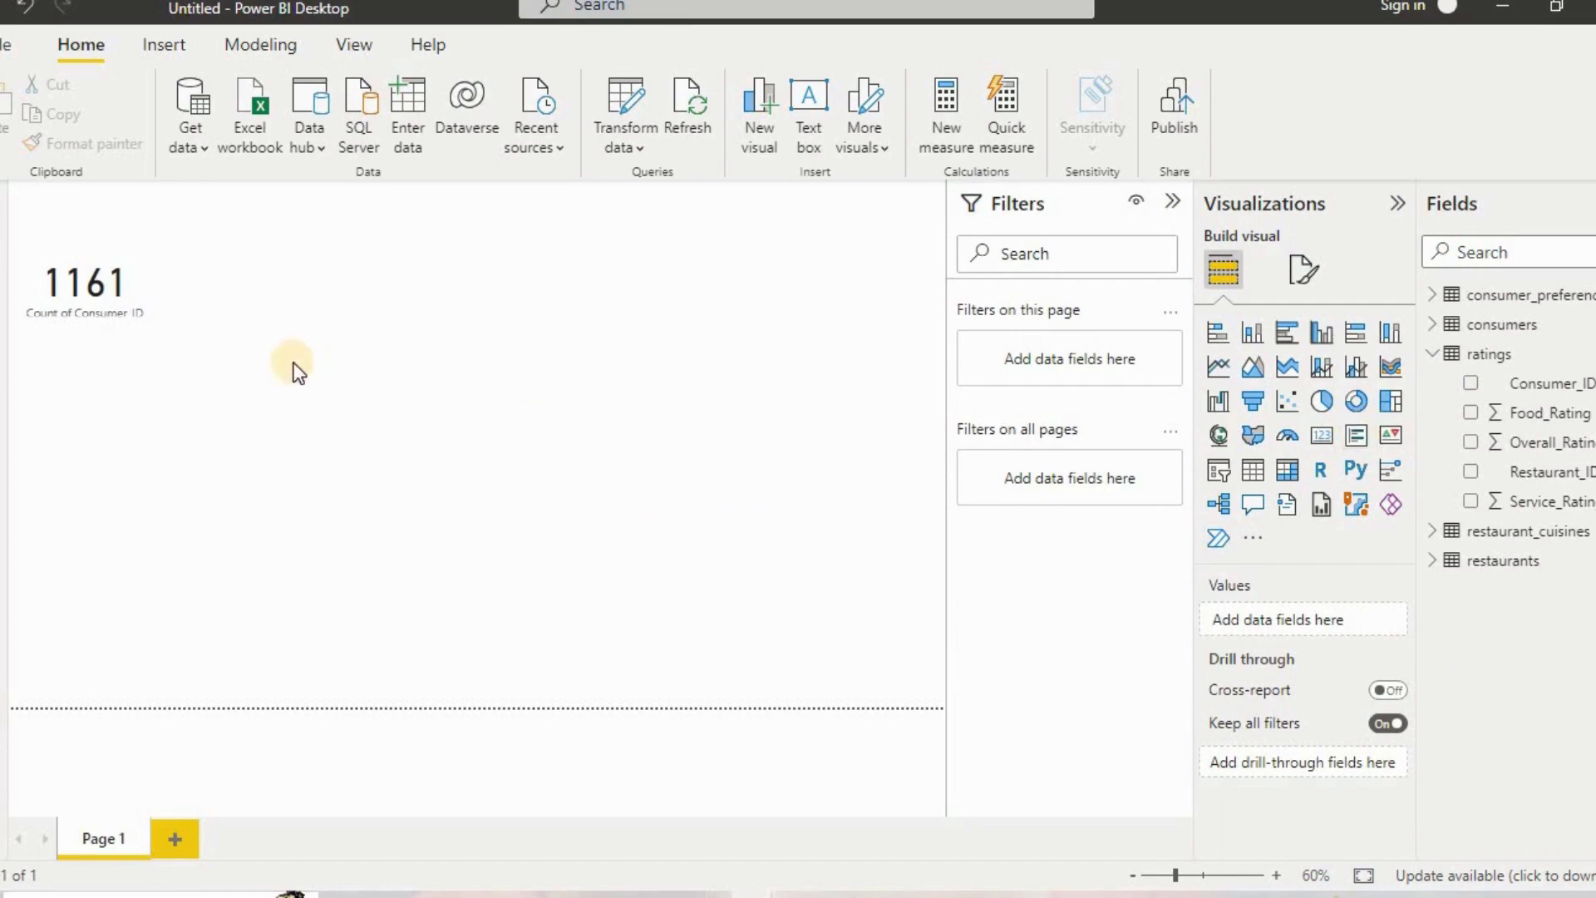
pyautogui.click(114, 299)
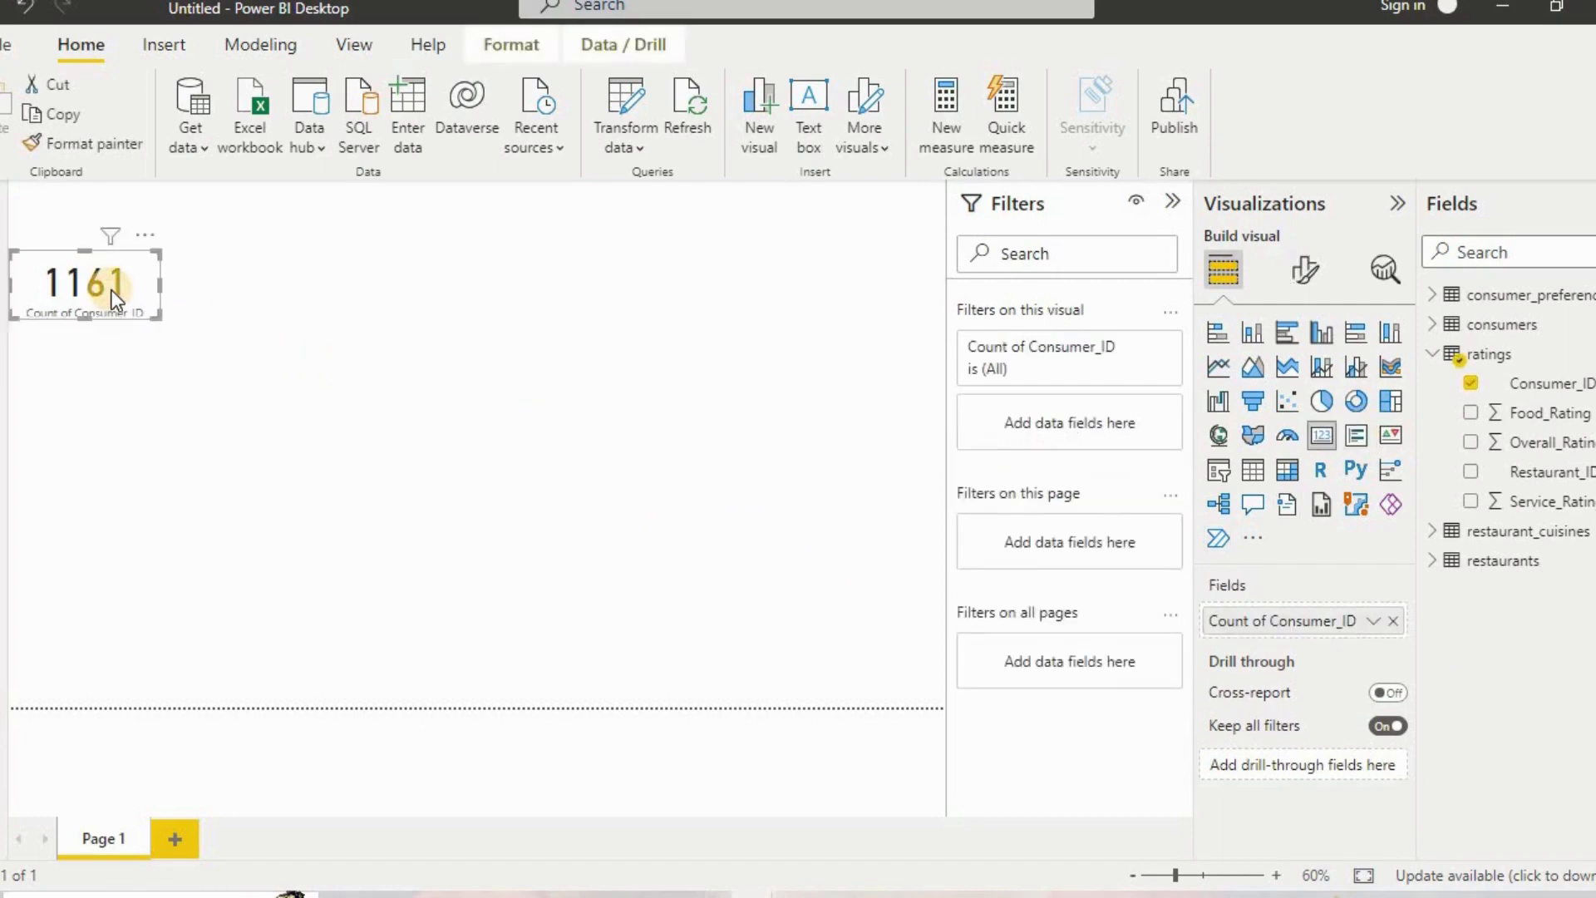
pyautogui.hotkey('ctrl', 'c')
pyautogui.hotkey('ctrl', 'v')
pyautogui.moveTo(111, 291); pyautogui.dragTo(267, 279)
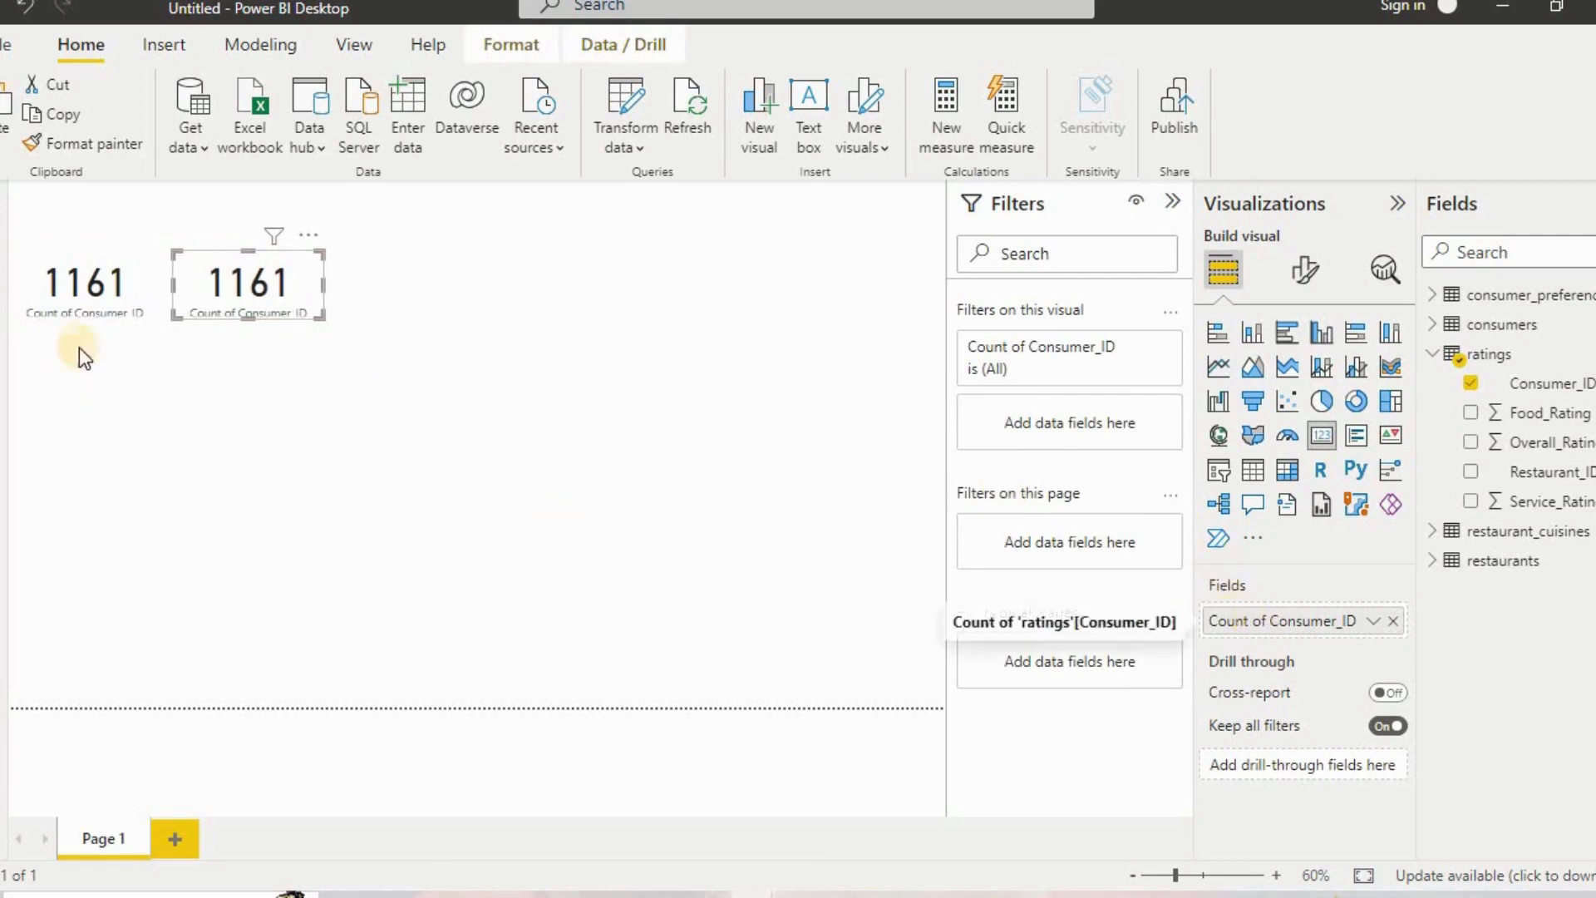
# Try to rename the first card's Count of Consumer_ID value as NO OF ORDERS.
pyautogui.click(87, 304)
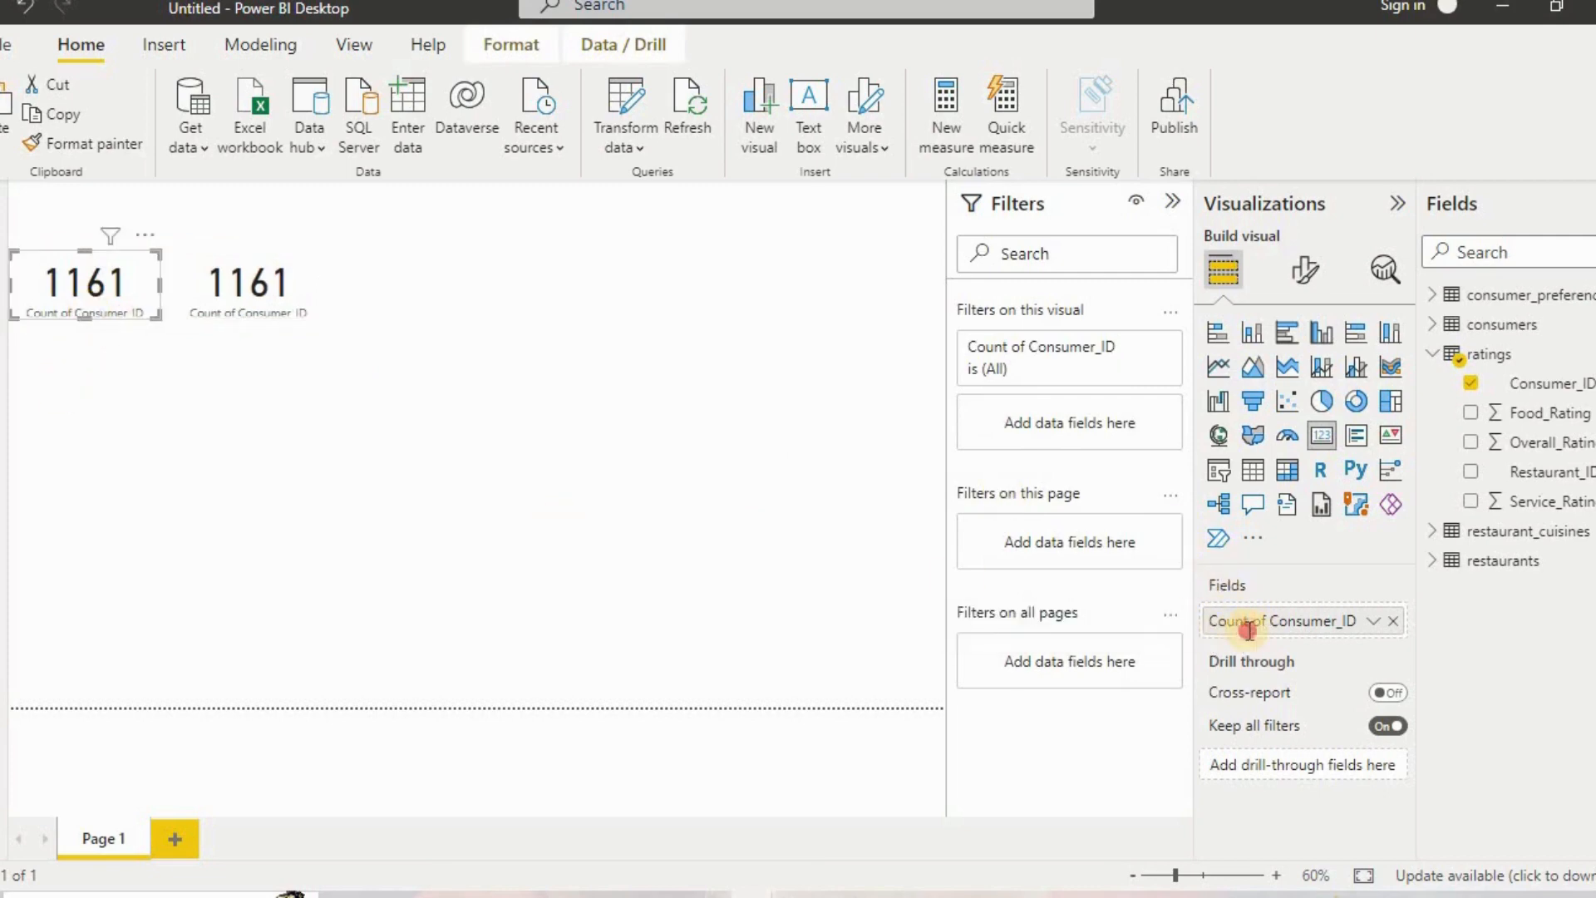
pyautogui.doubleClick(1249, 629)
pyautogui.write('nO')
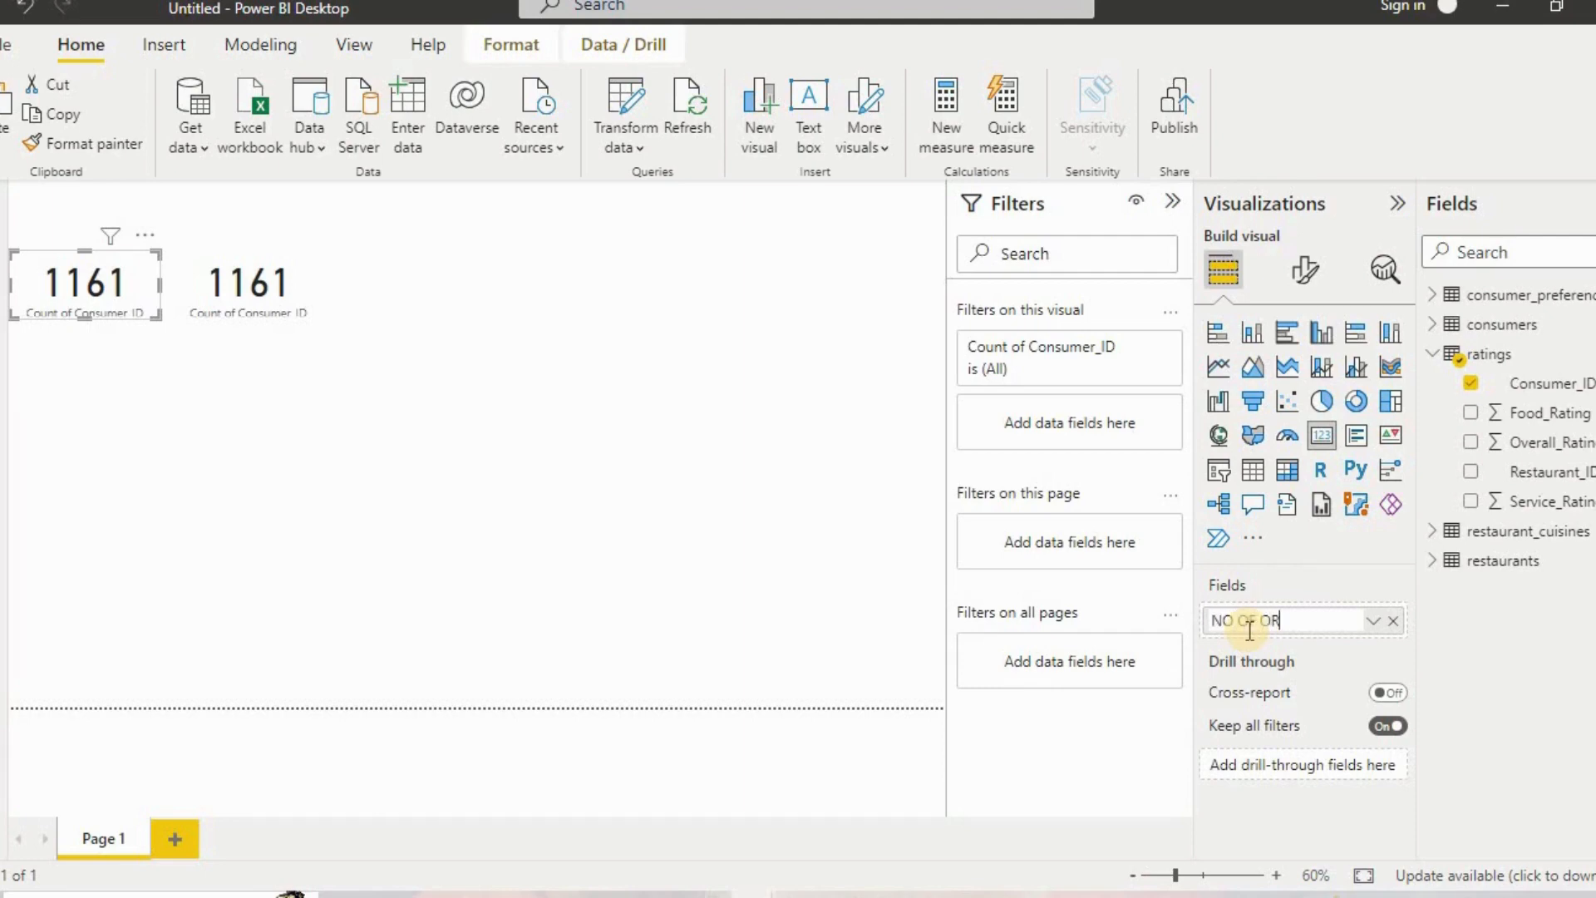
pyautogui.write('DERS')
pyautogui.click(1115, 620)
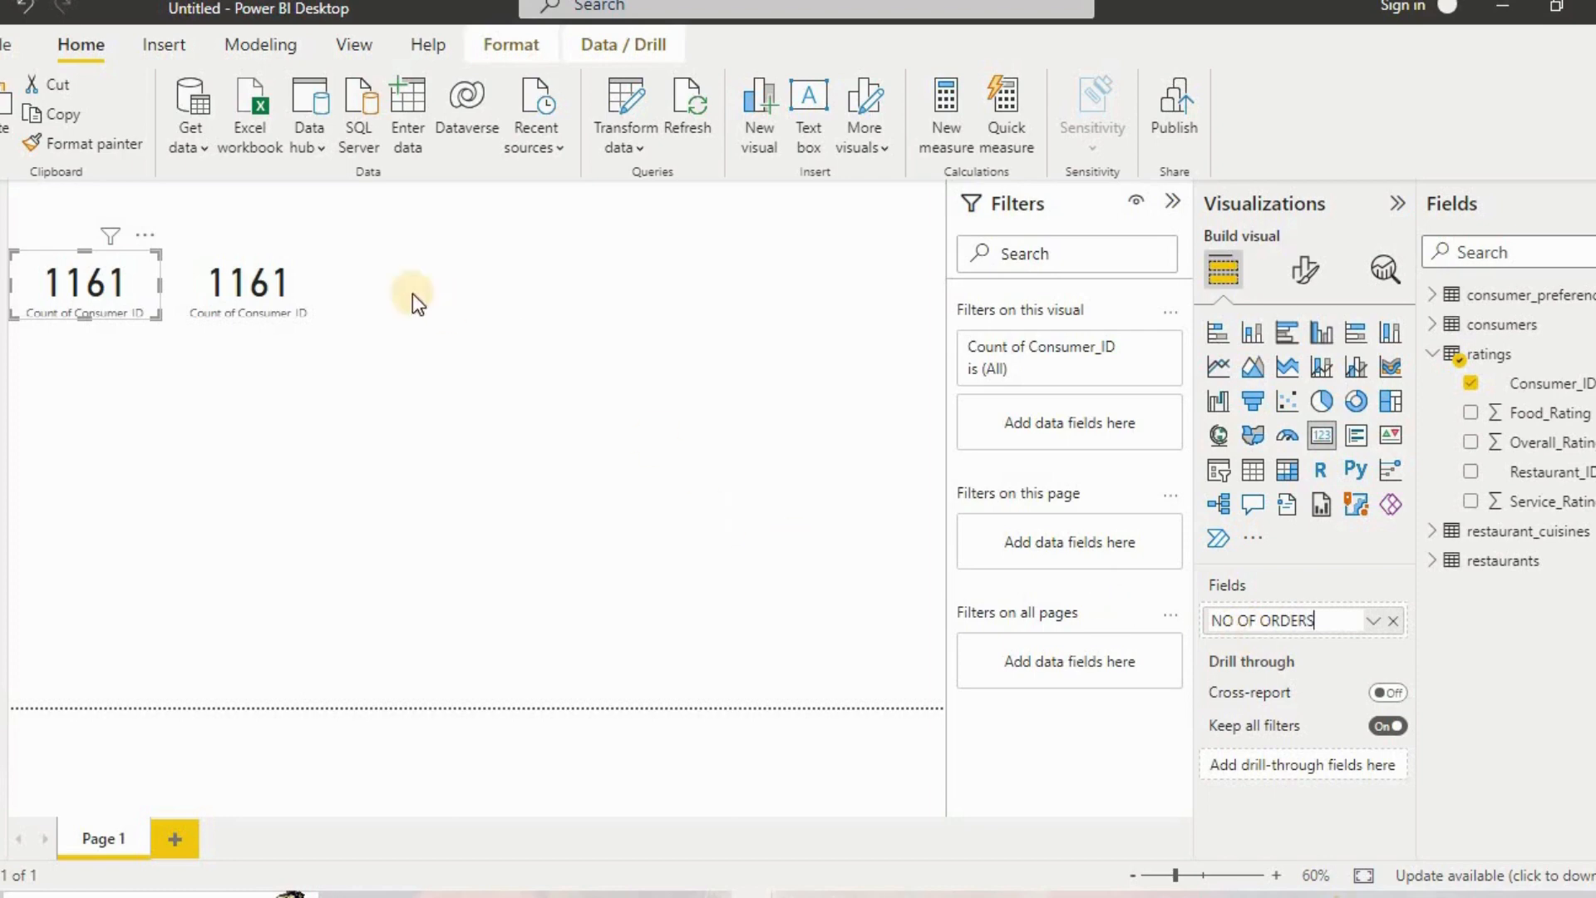
pyautogui.click(326, 305)
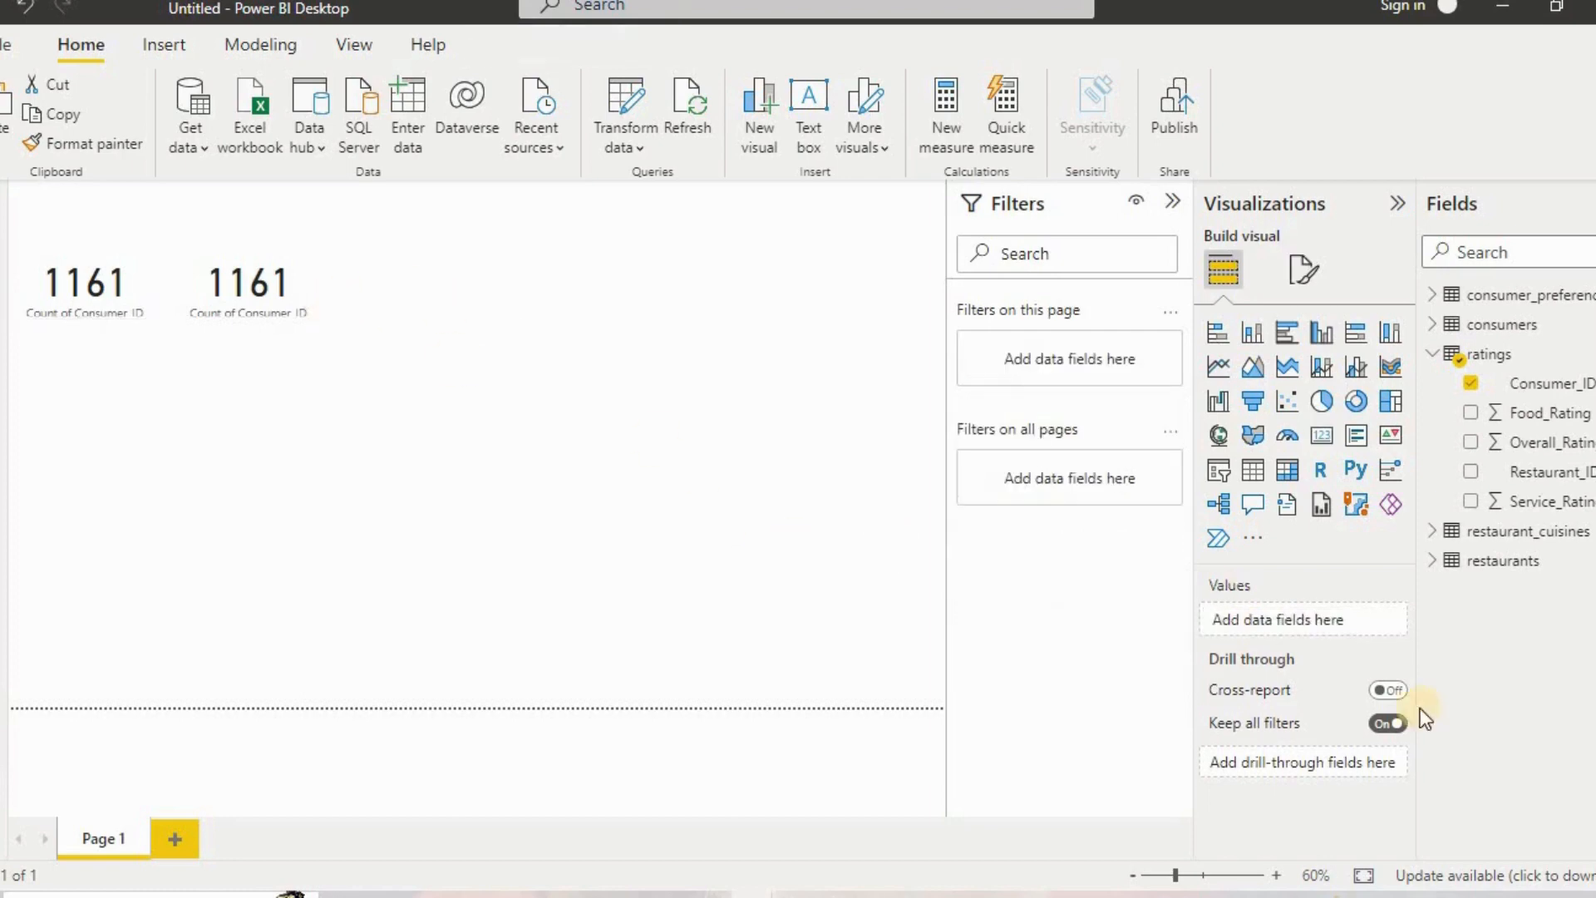
# Switch the second card's Consumer_ID value to Count (Distinct) and rename it NO OF CUTOMERS.
pyautogui.click(302, 298)
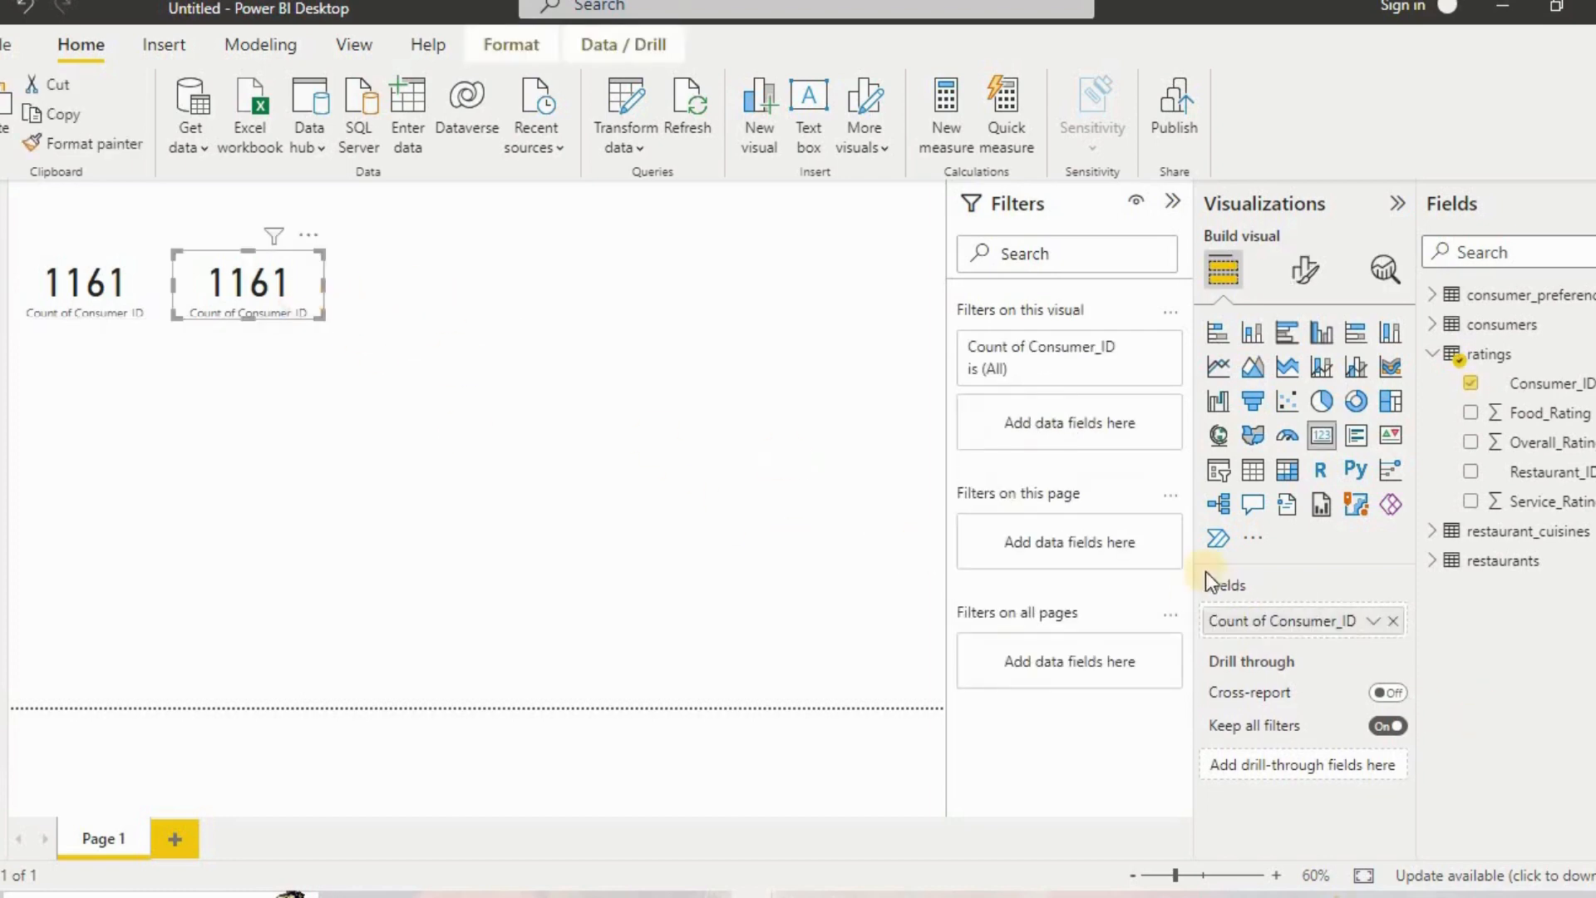
pyautogui.click(1373, 622)
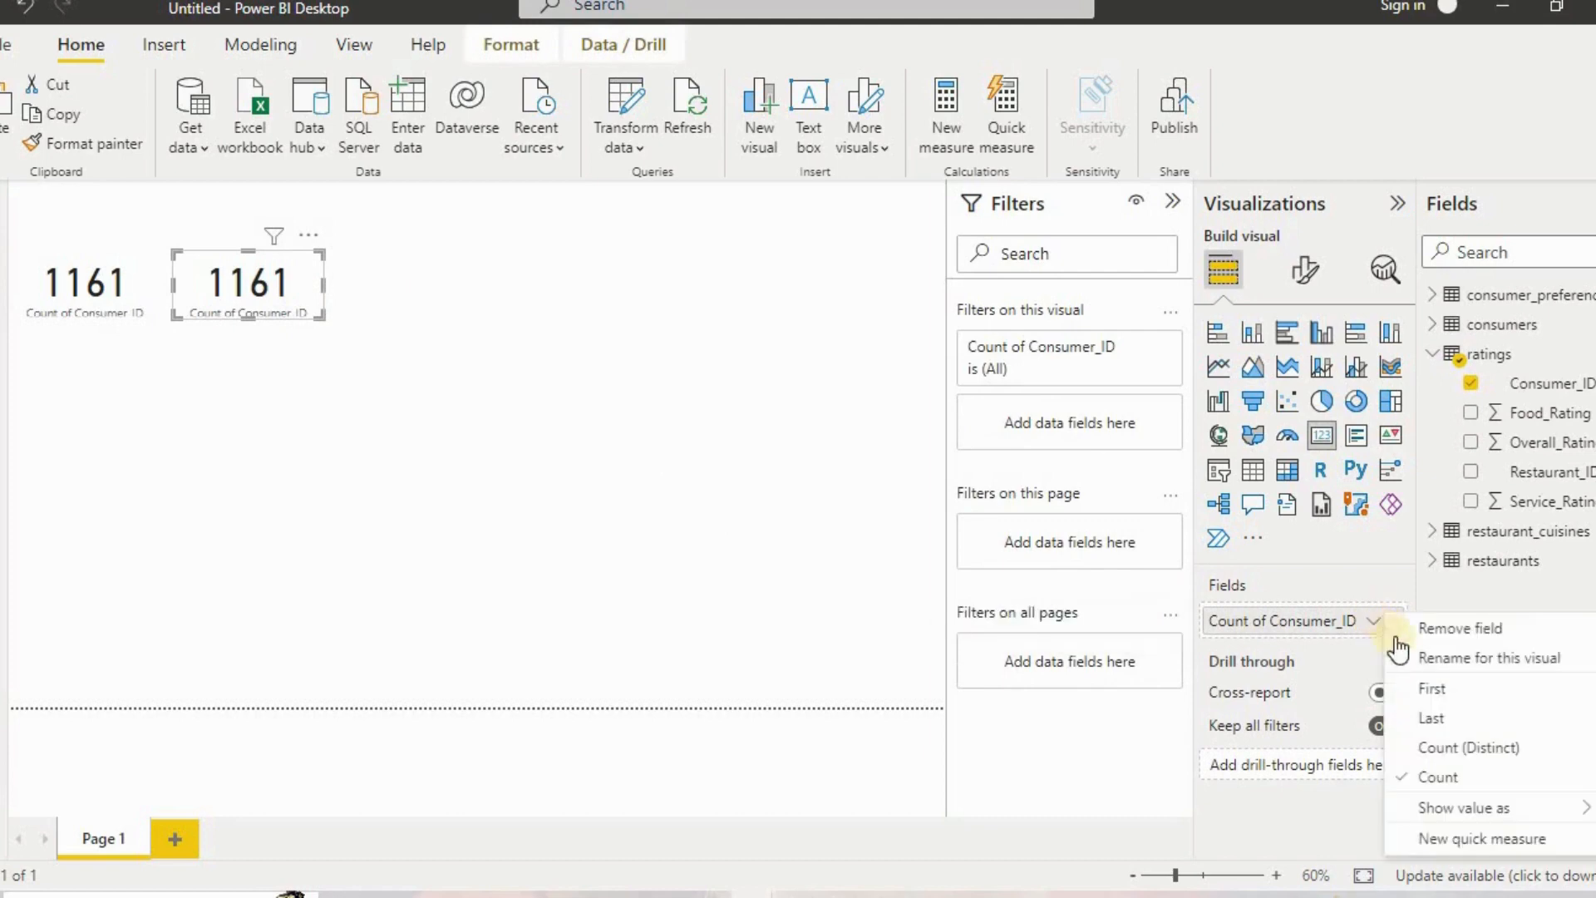
pyautogui.click(1456, 748)
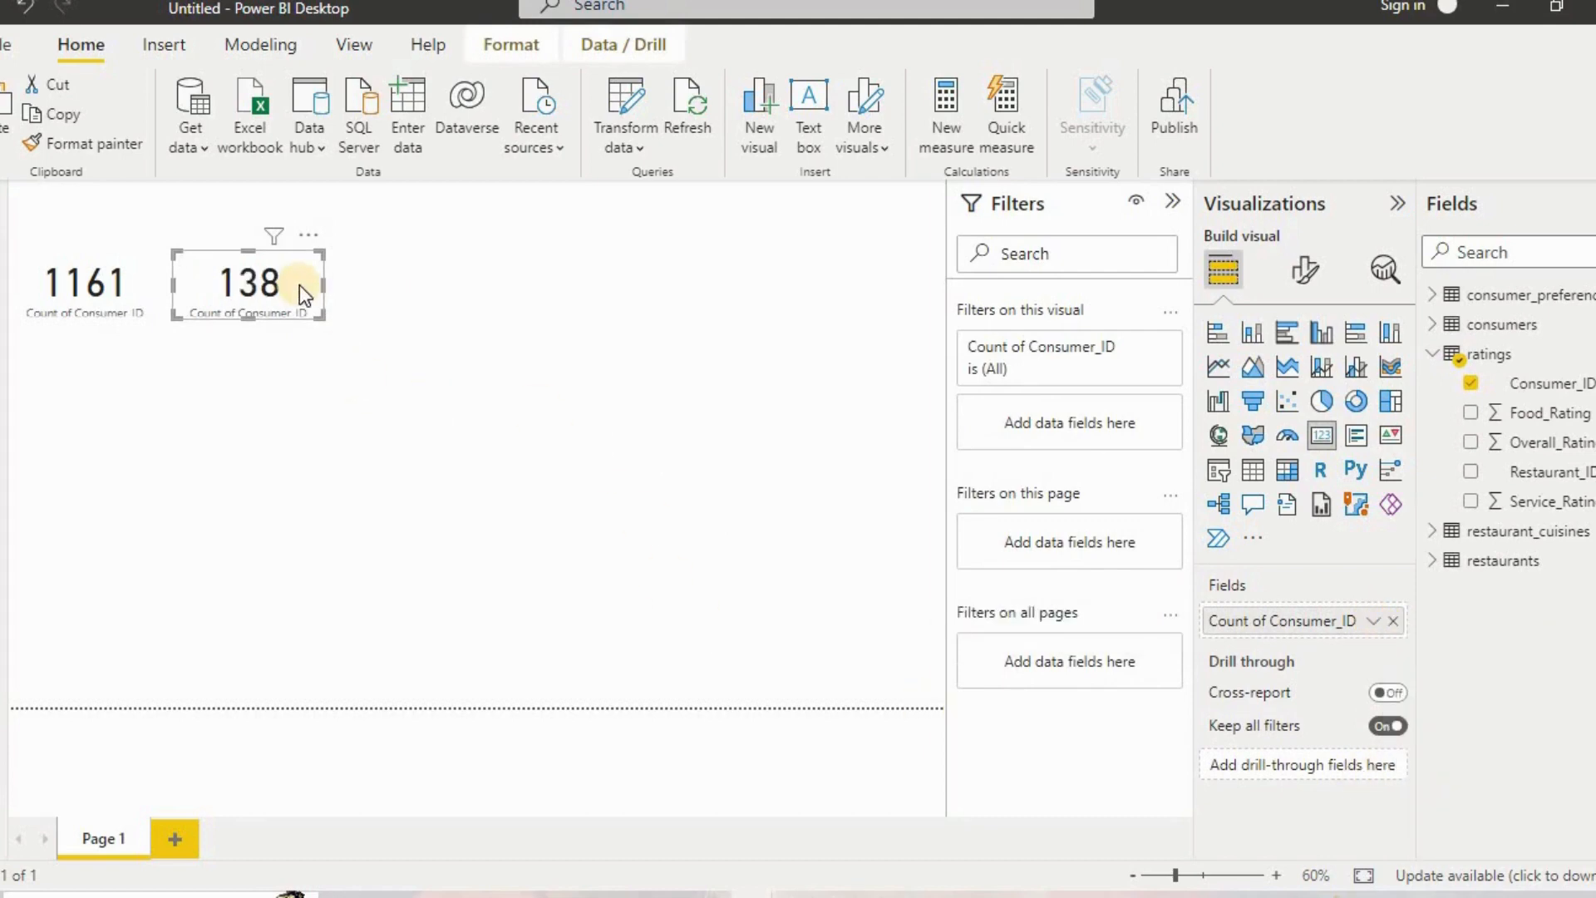
pyautogui.doubleClick(1264, 622)
pyautogui.write('r')
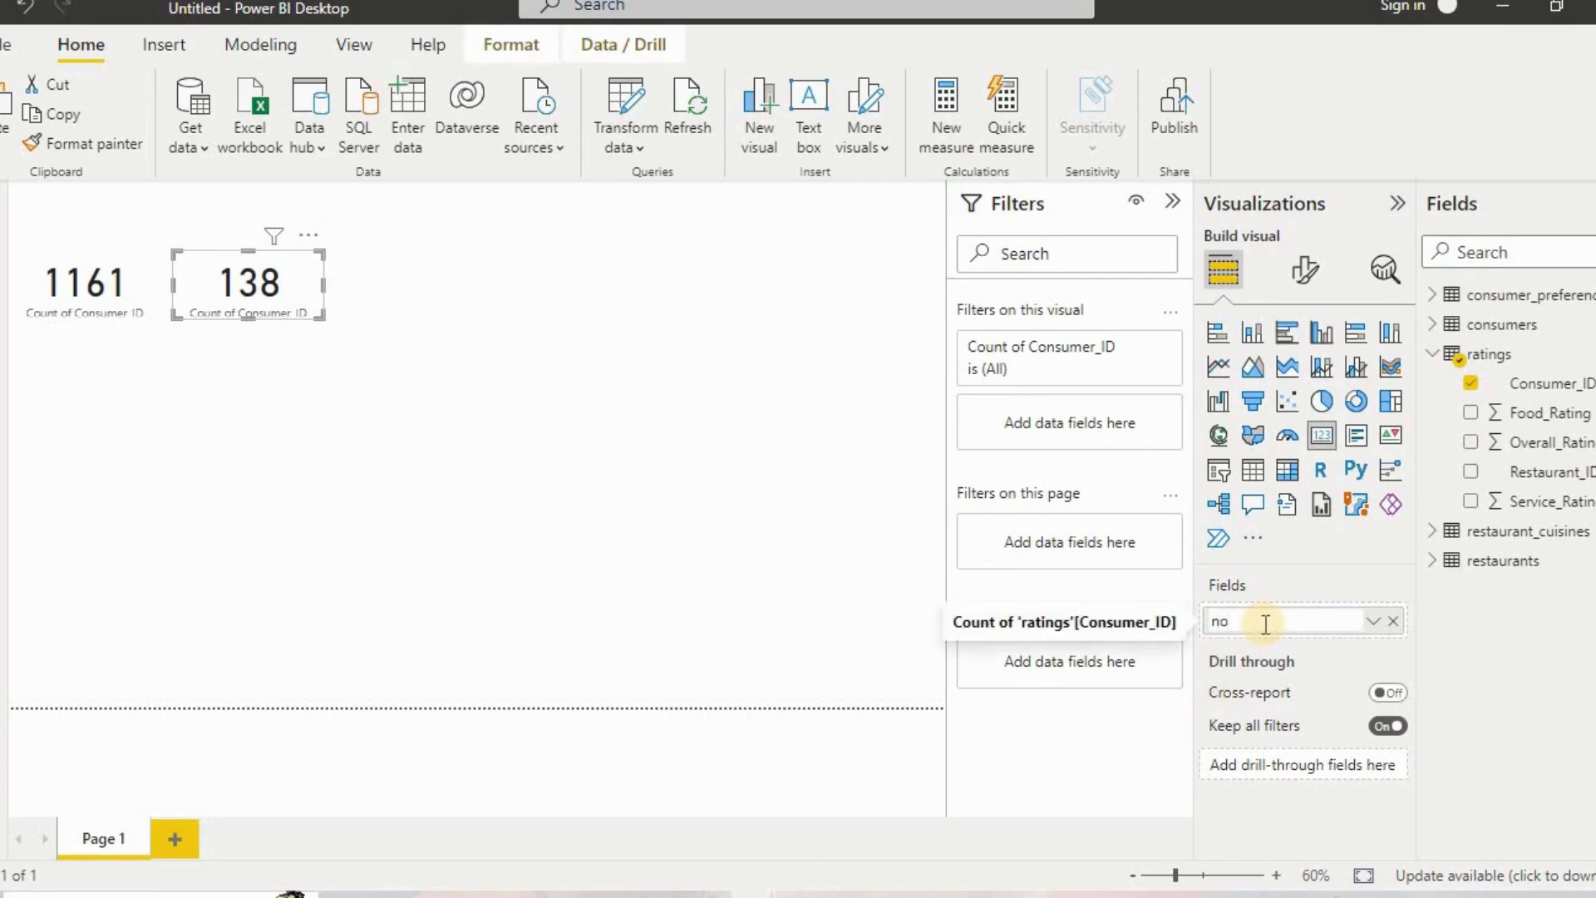
pyautogui.write('O OF')
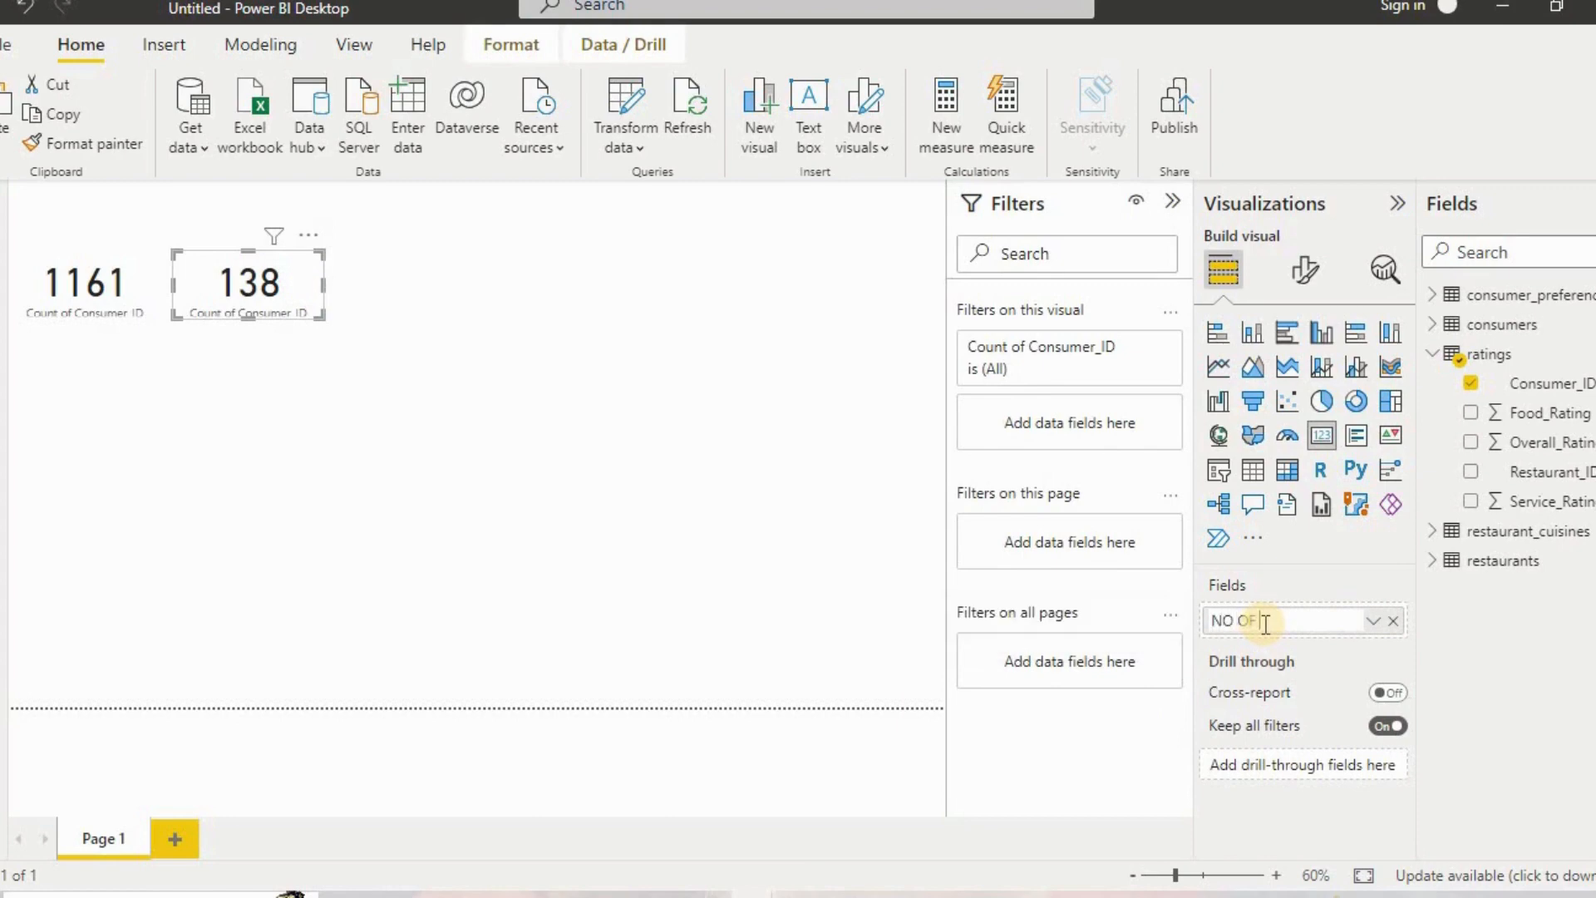
pyautogui.write(' CUTOMERS')
pyautogui.press('Return')
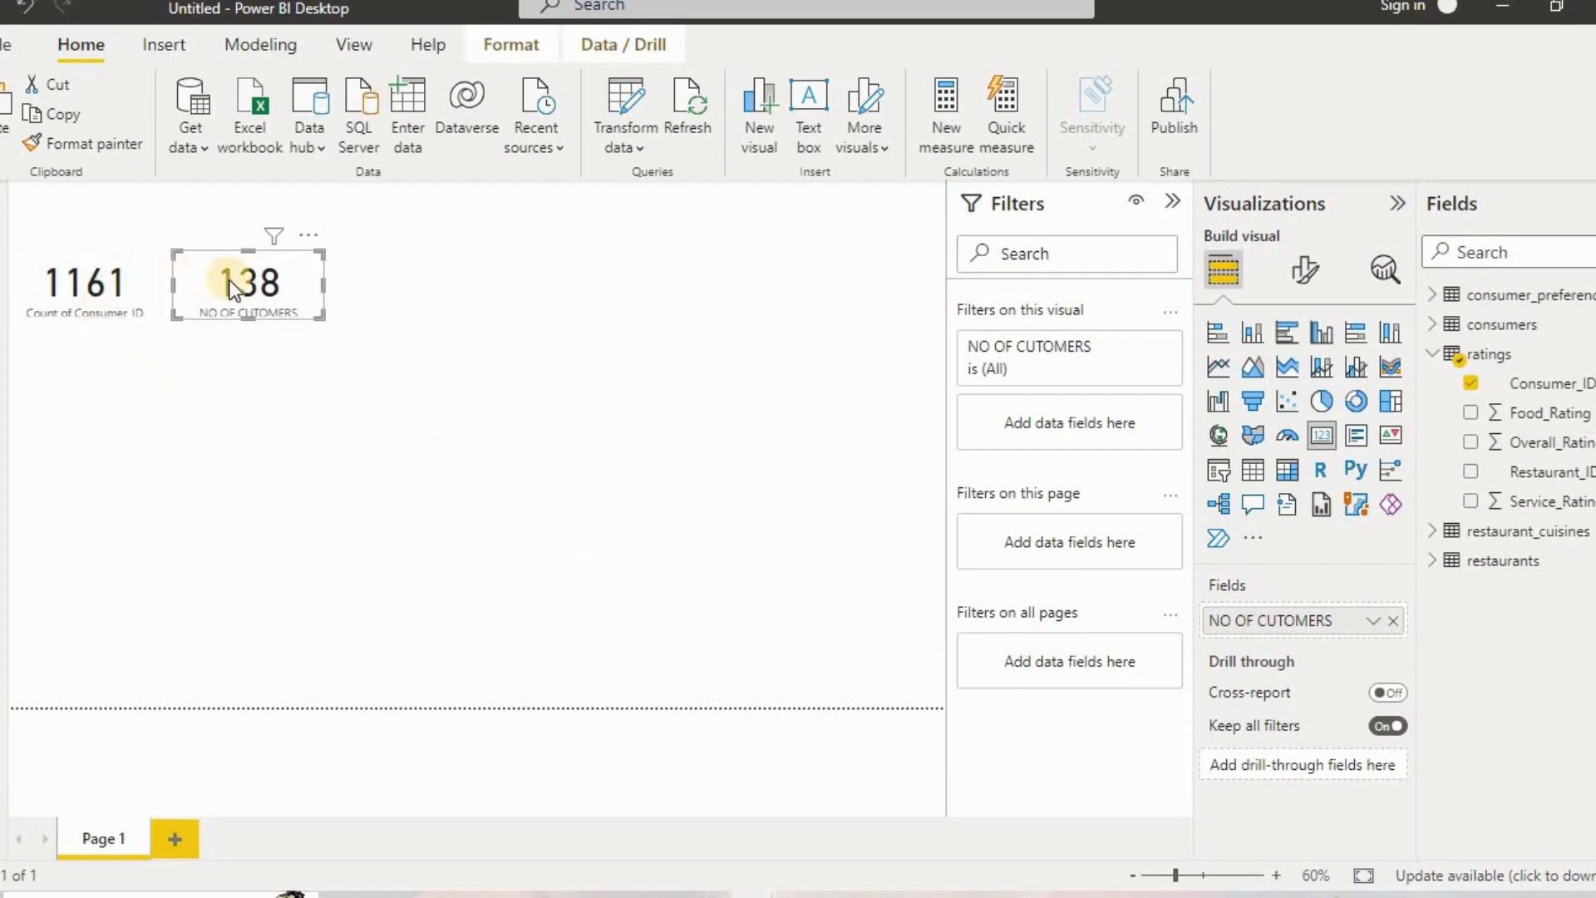
# Shift the NO OF CUTOMERS card slightly away from the first card and place a copy of it alongside as a third card.
pyautogui.click(597, 386)
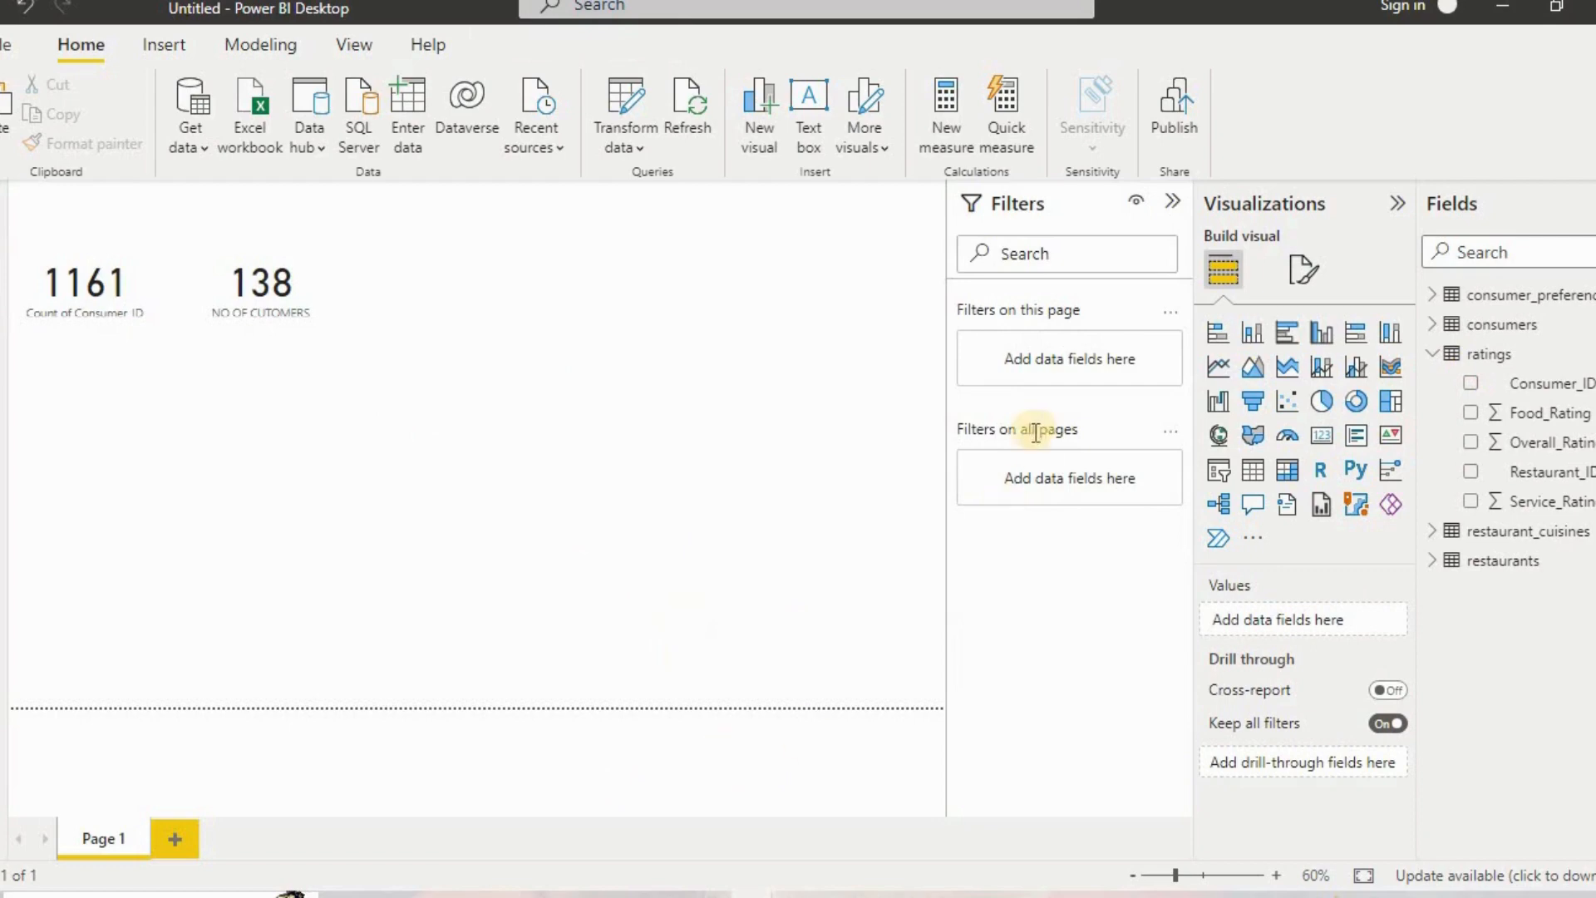
pyautogui.click(317, 293)
pyautogui.hotkey('ctrl', 'c')
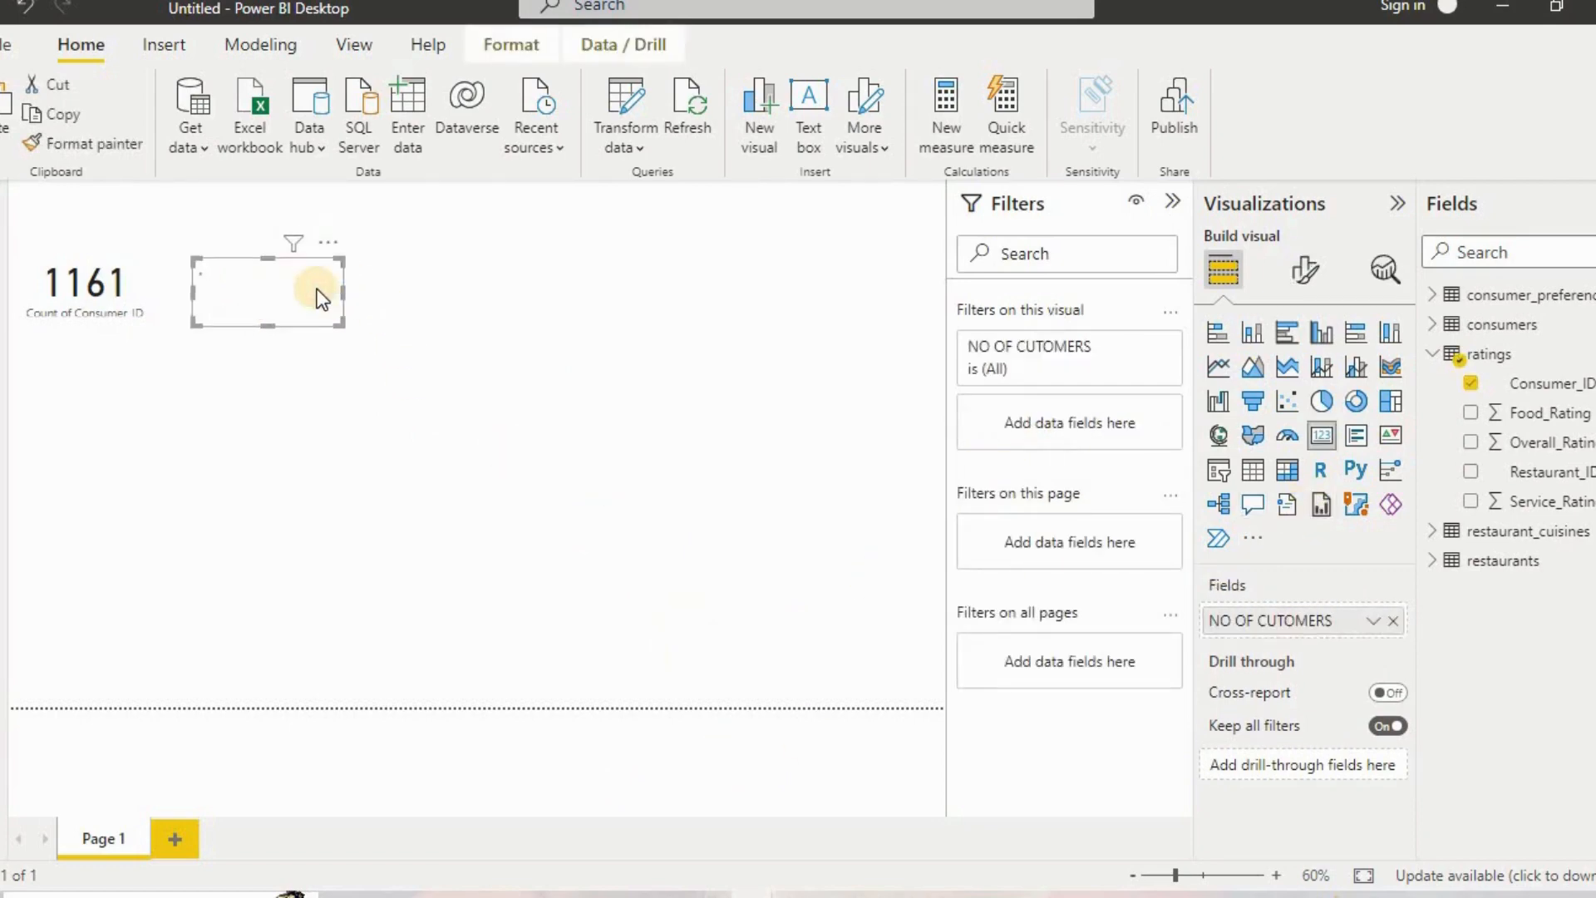
pyautogui.click(487, 286)
pyautogui.hotkey('ctrl', 'v')
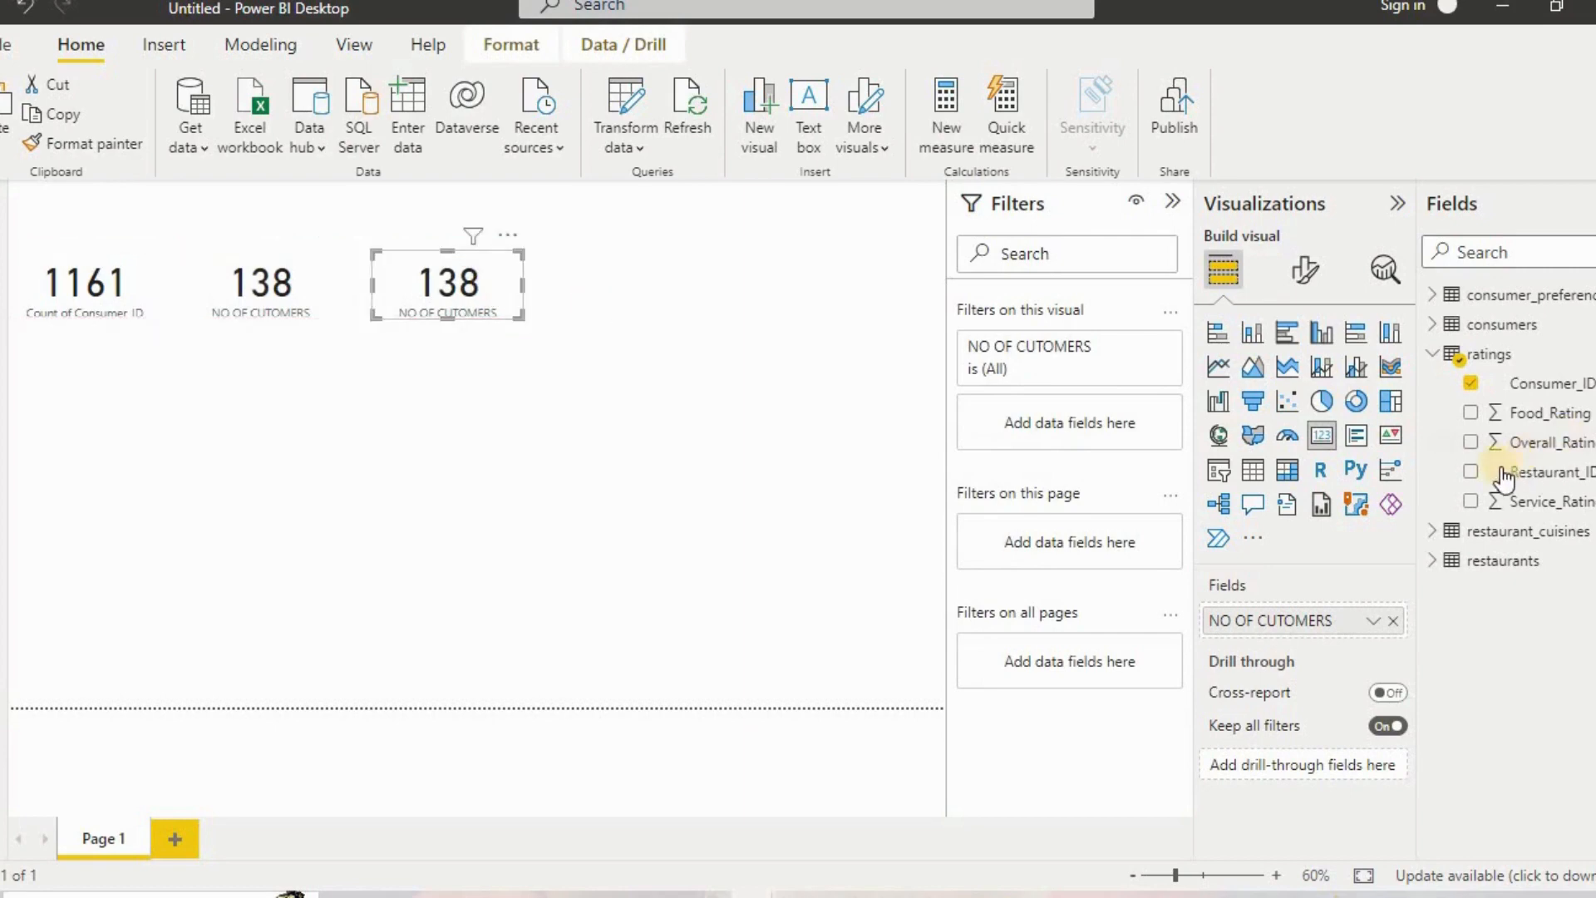
# Switch the third card to Count (Distinct) of Restaurant_ID from the ratings table and rename it NO OF RESTURANT.
pyautogui.moveTo(1423, 481); pyautogui.dragTo(1347, 636)
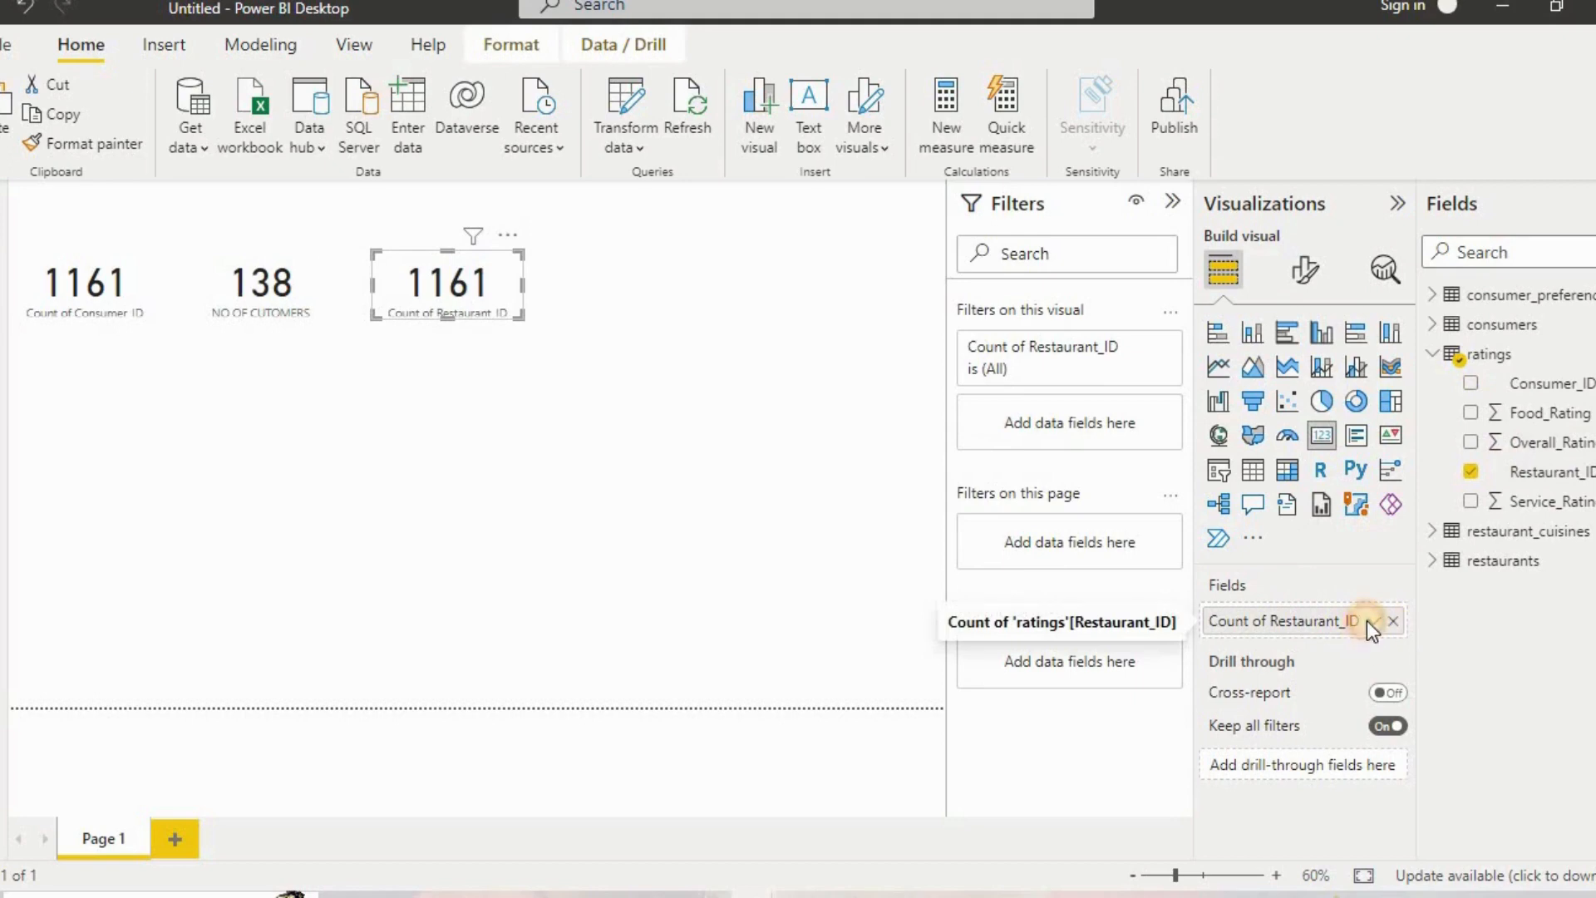
pyautogui.click(1372, 621)
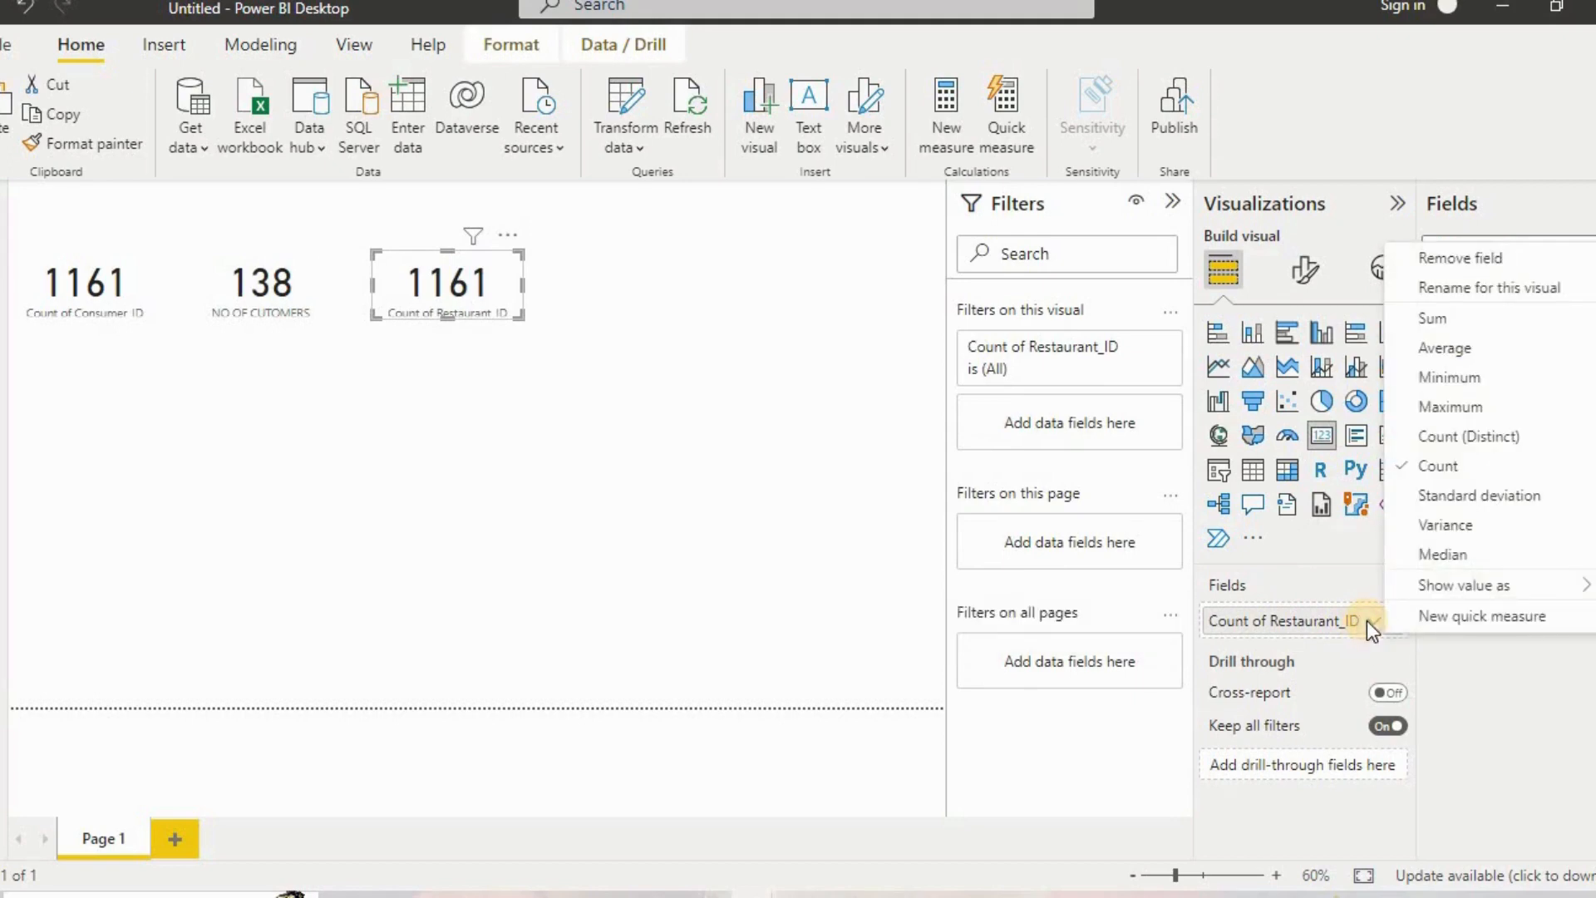
pyautogui.click(1449, 437)
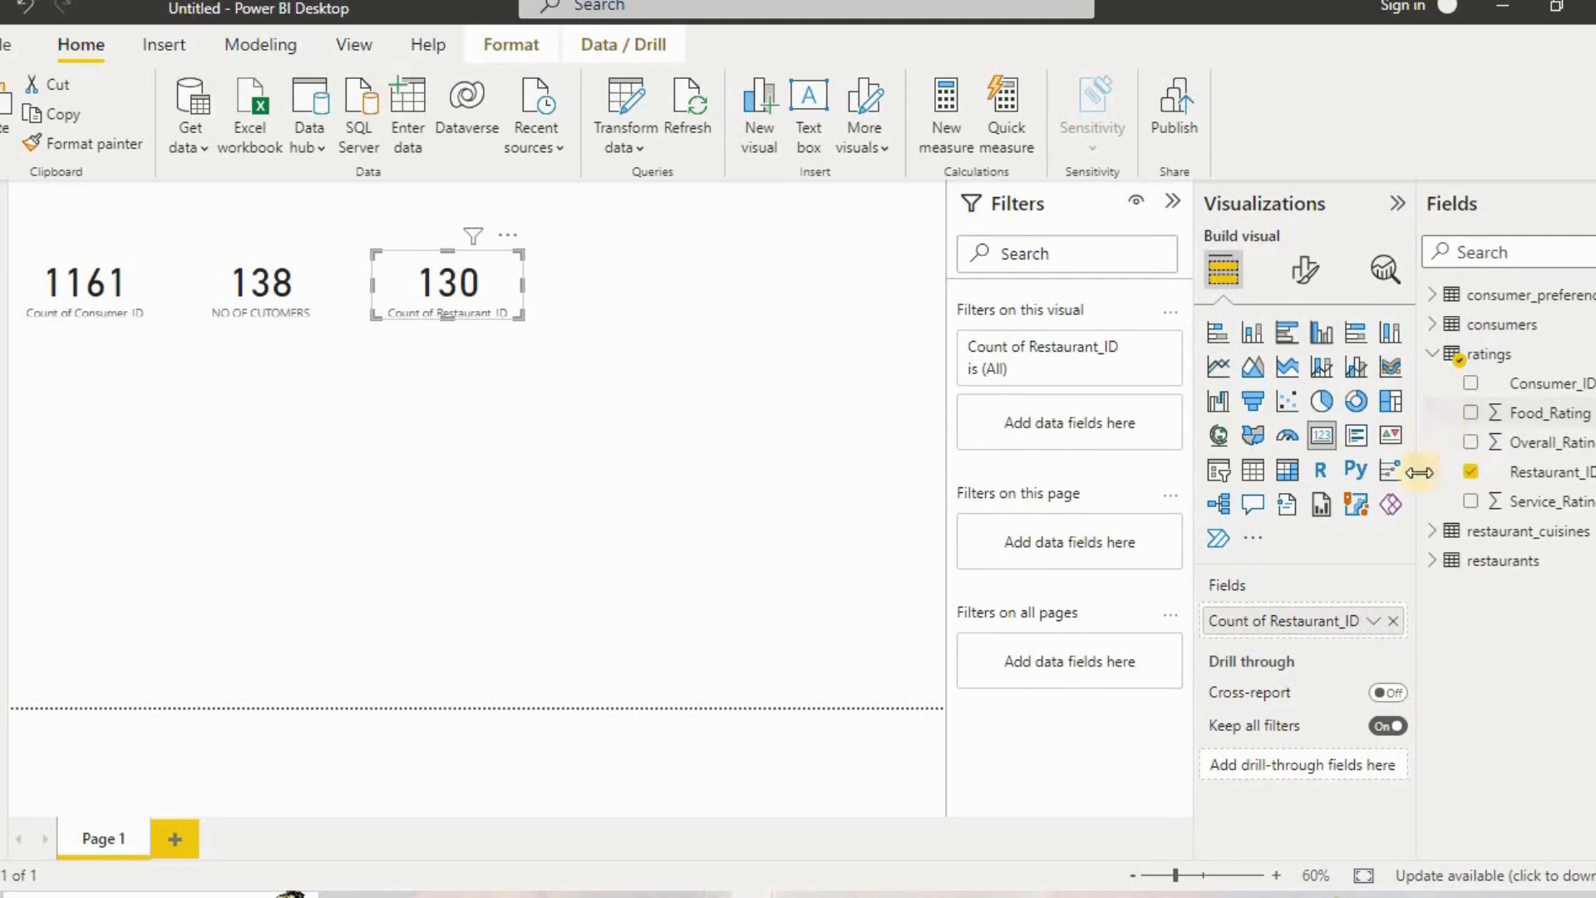
pyautogui.doubleClick(1293, 620)
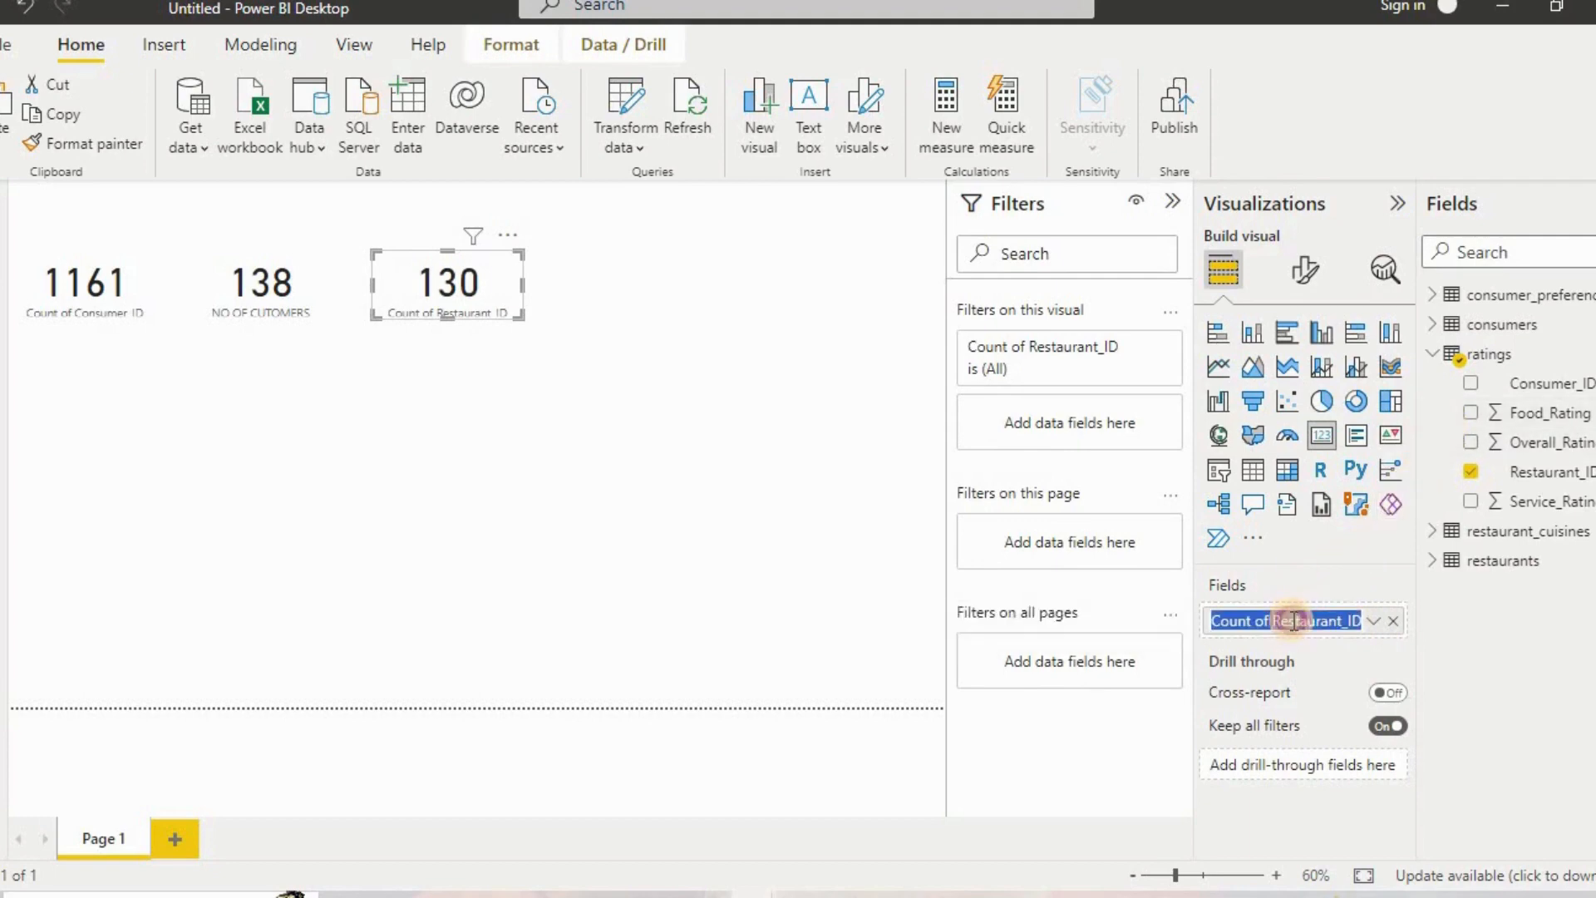
pyautogui.write('NO OF')
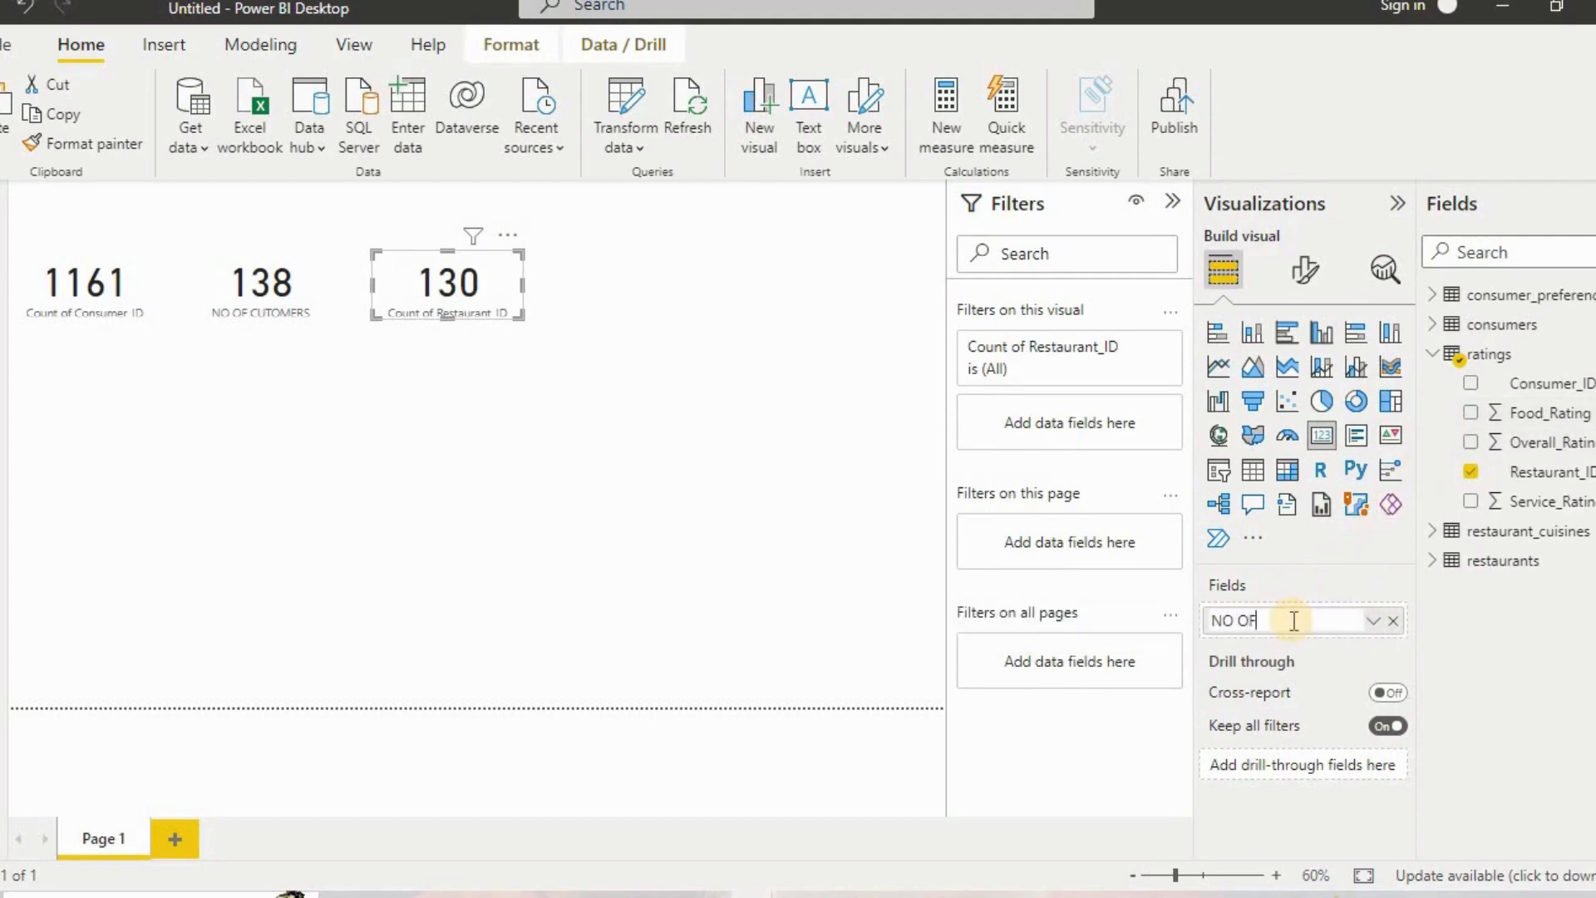
pyautogui.write(' RESTURANT')
pyautogui.press('Return')
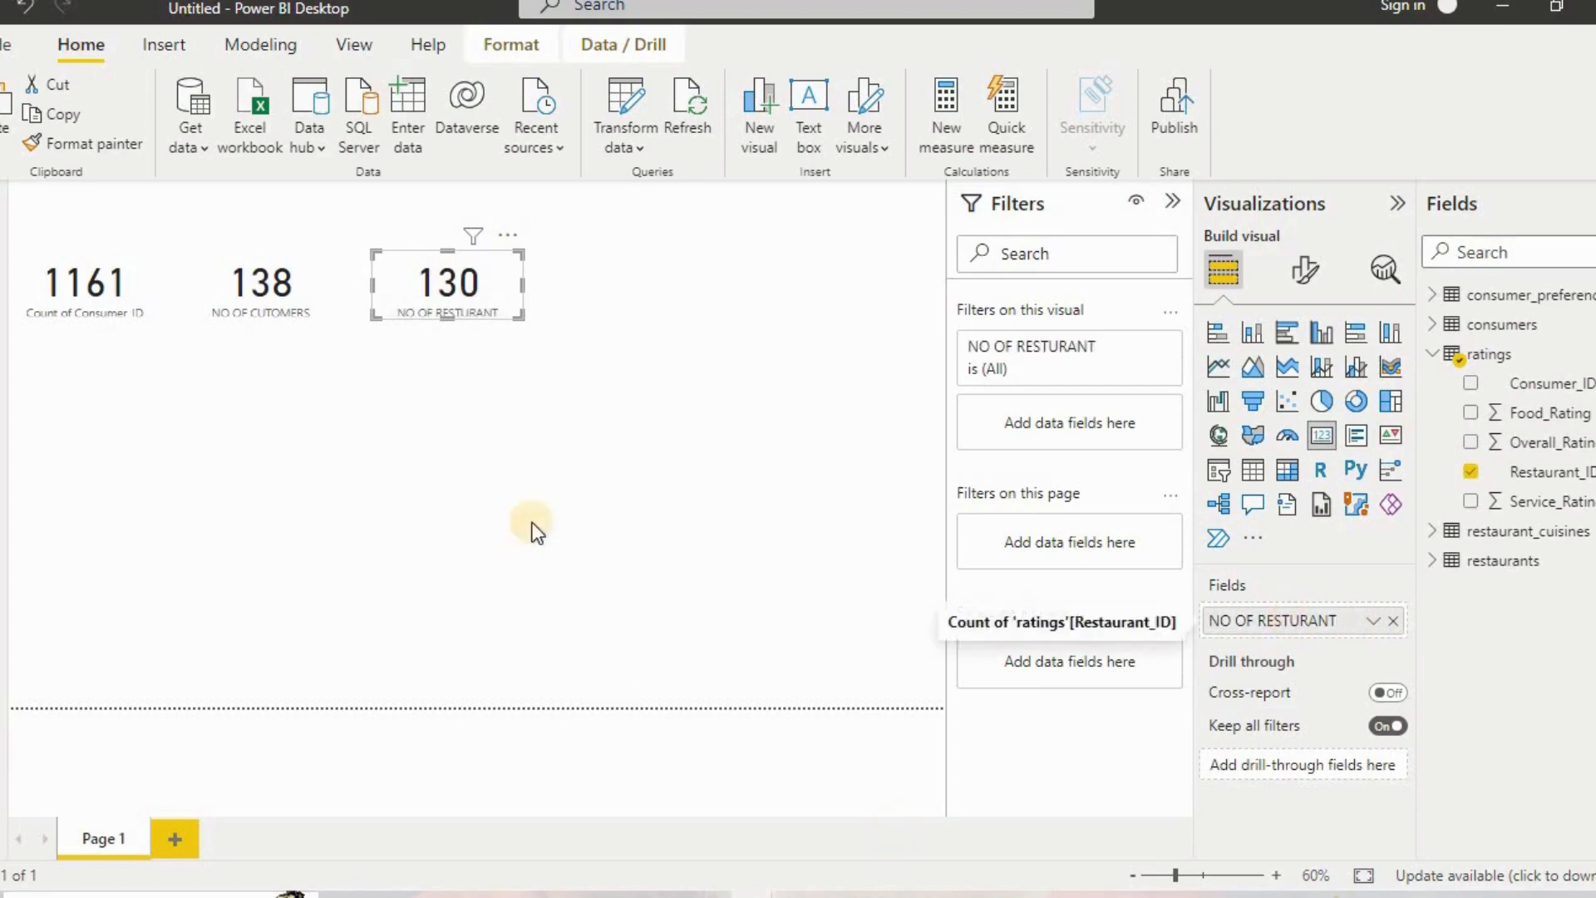
# Enlarge the third card slightly and replace its value with Count (Distinct) of Restaurant_ID from the restaurants table.
pyautogui.moveTo(507, 304); pyautogui.dragTo(499, 313)
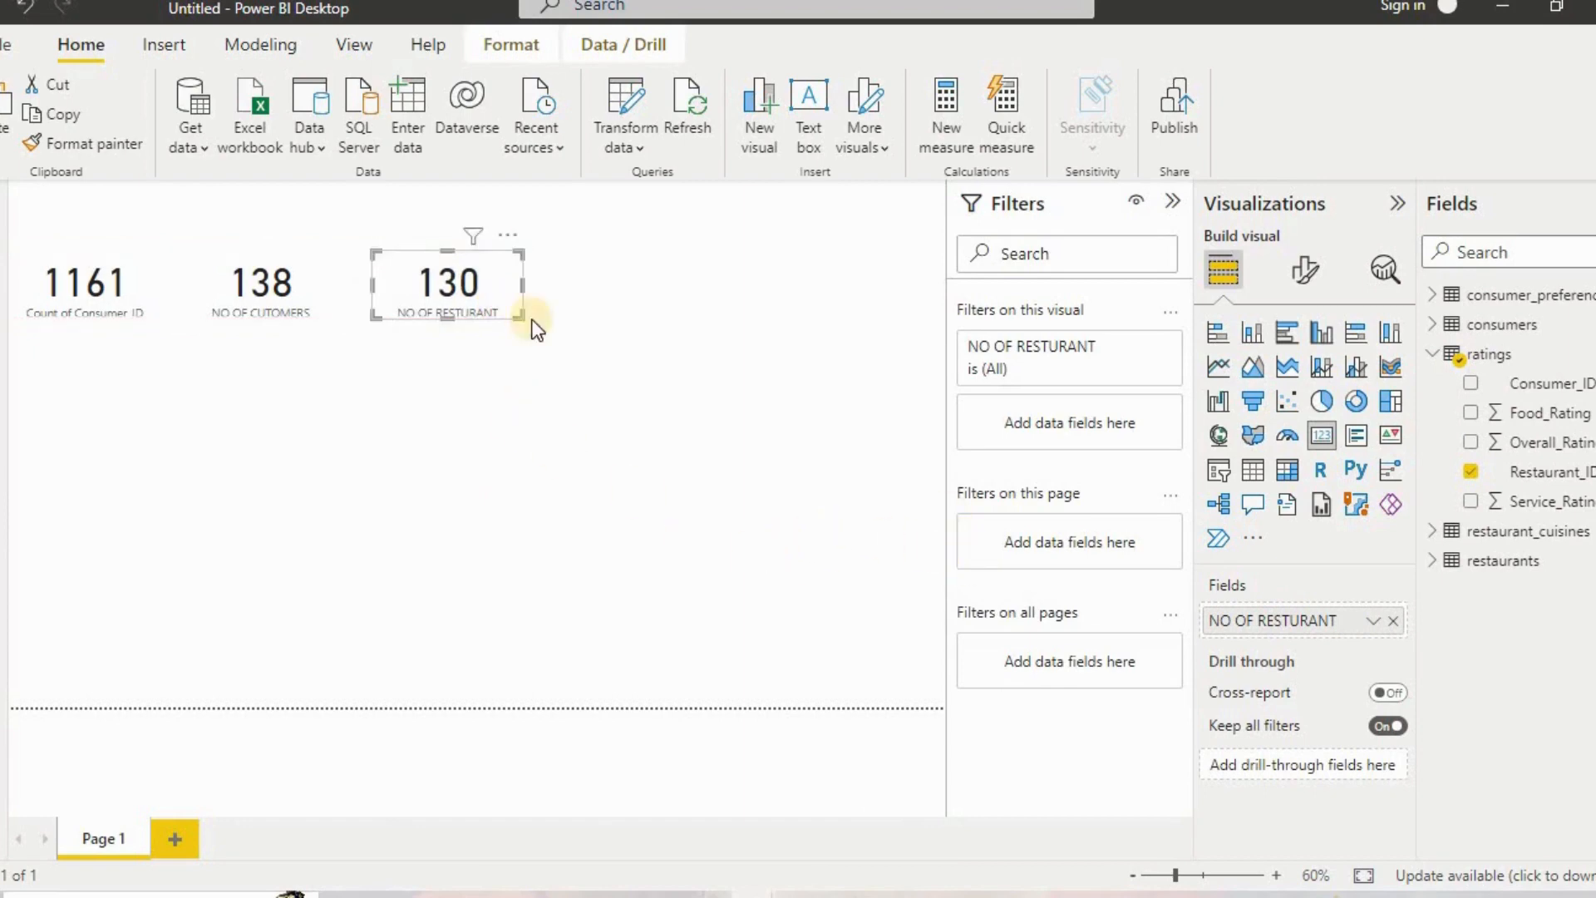
pyautogui.moveTo(517, 318); pyautogui.dragTo(558, 330)
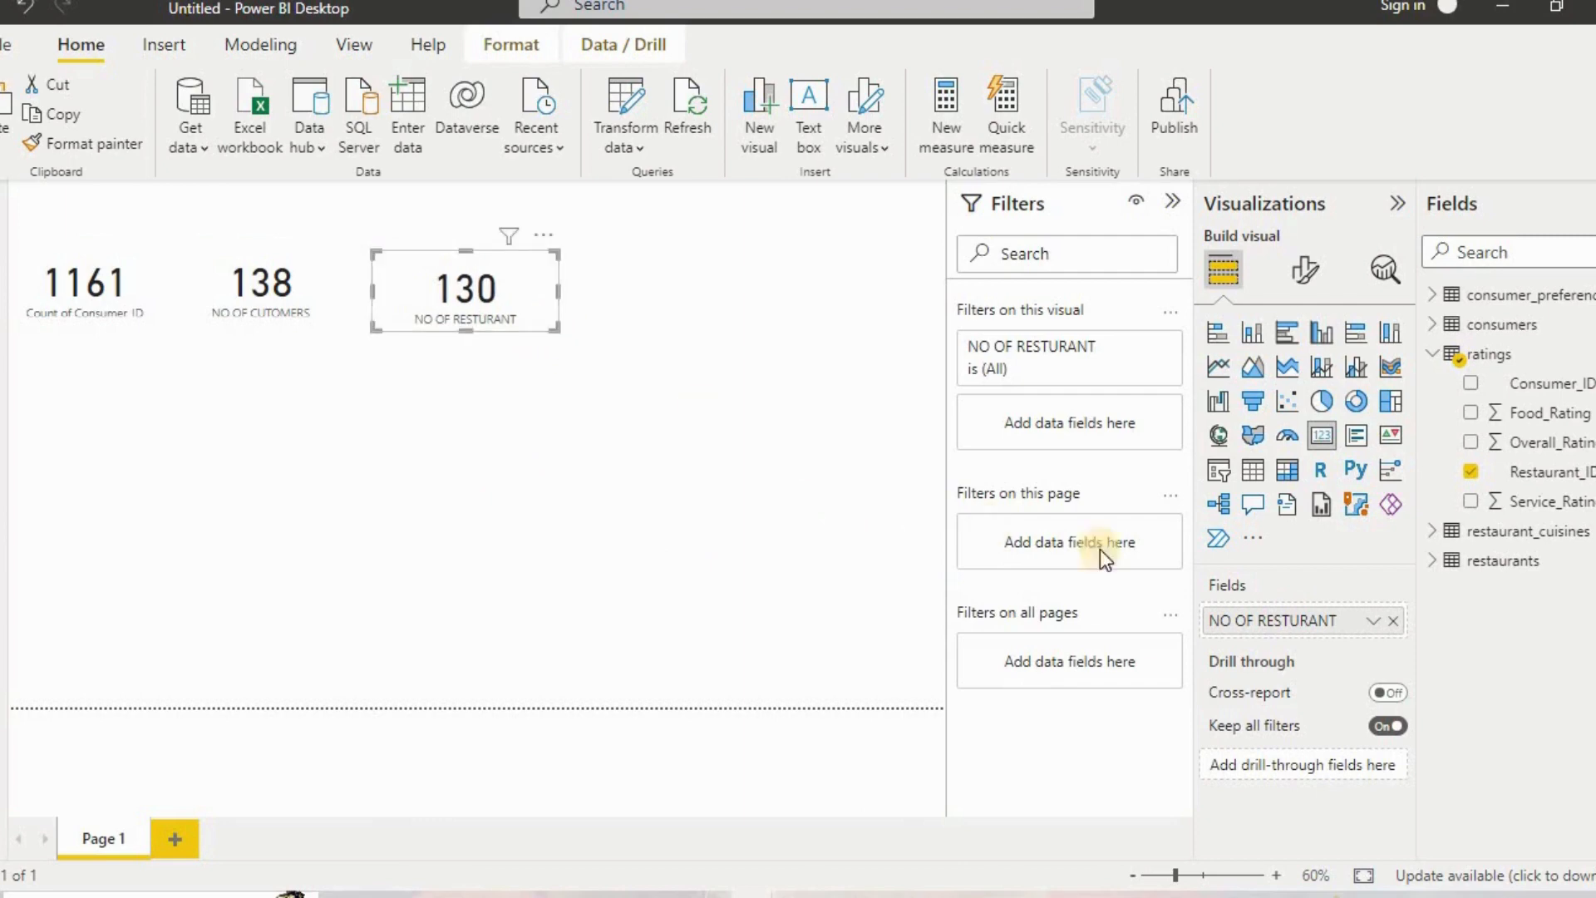
pyautogui.click(1432, 560)
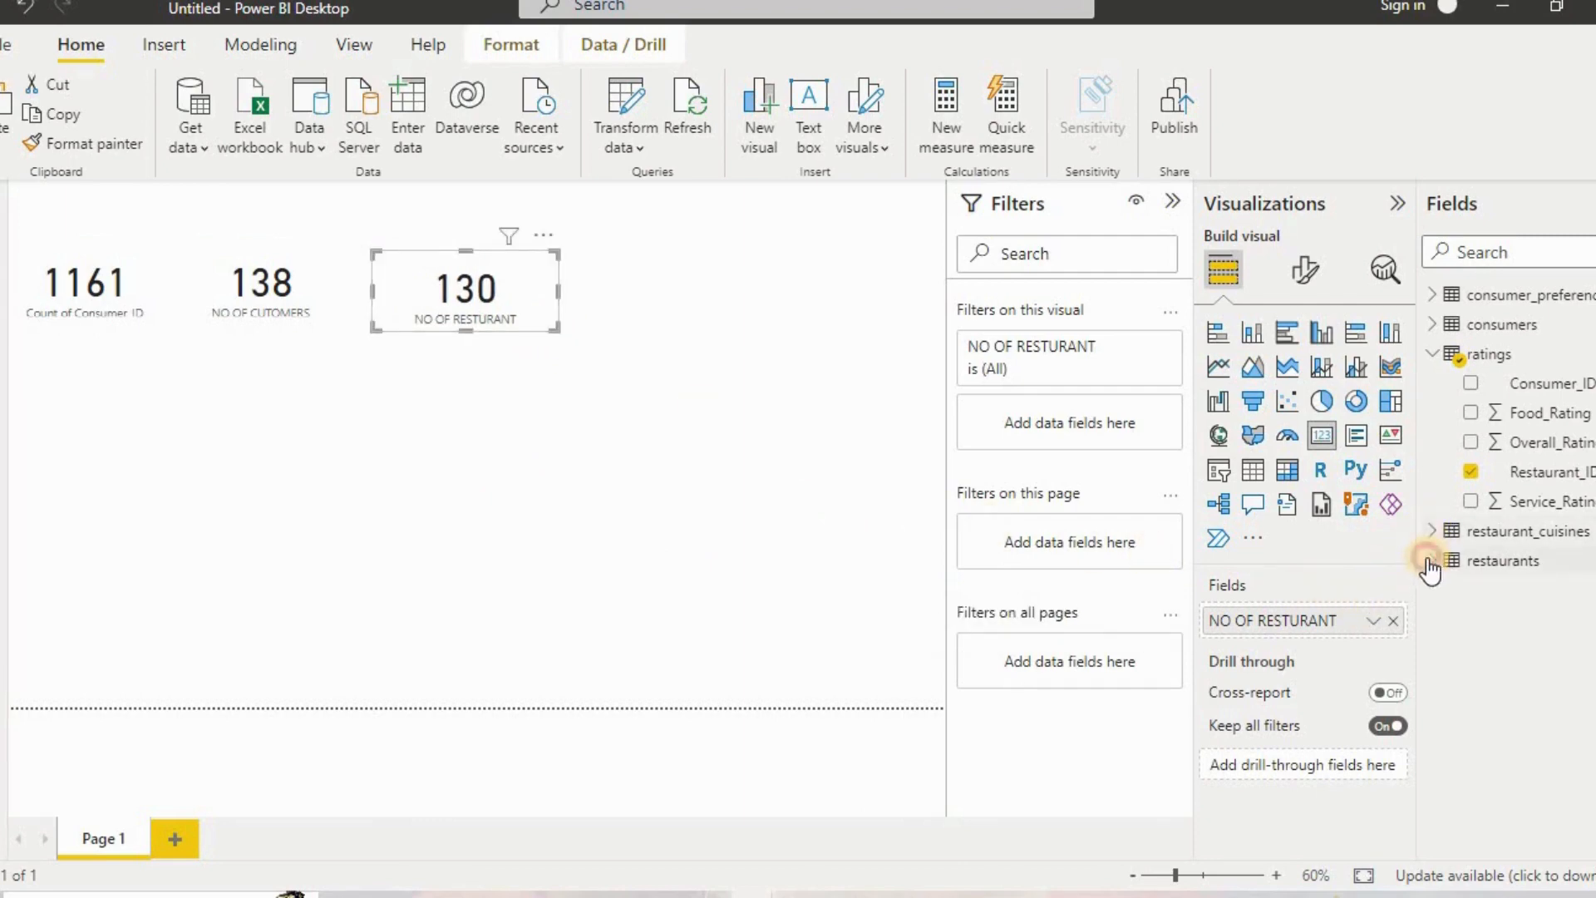
pyautogui.click(1394, 621)
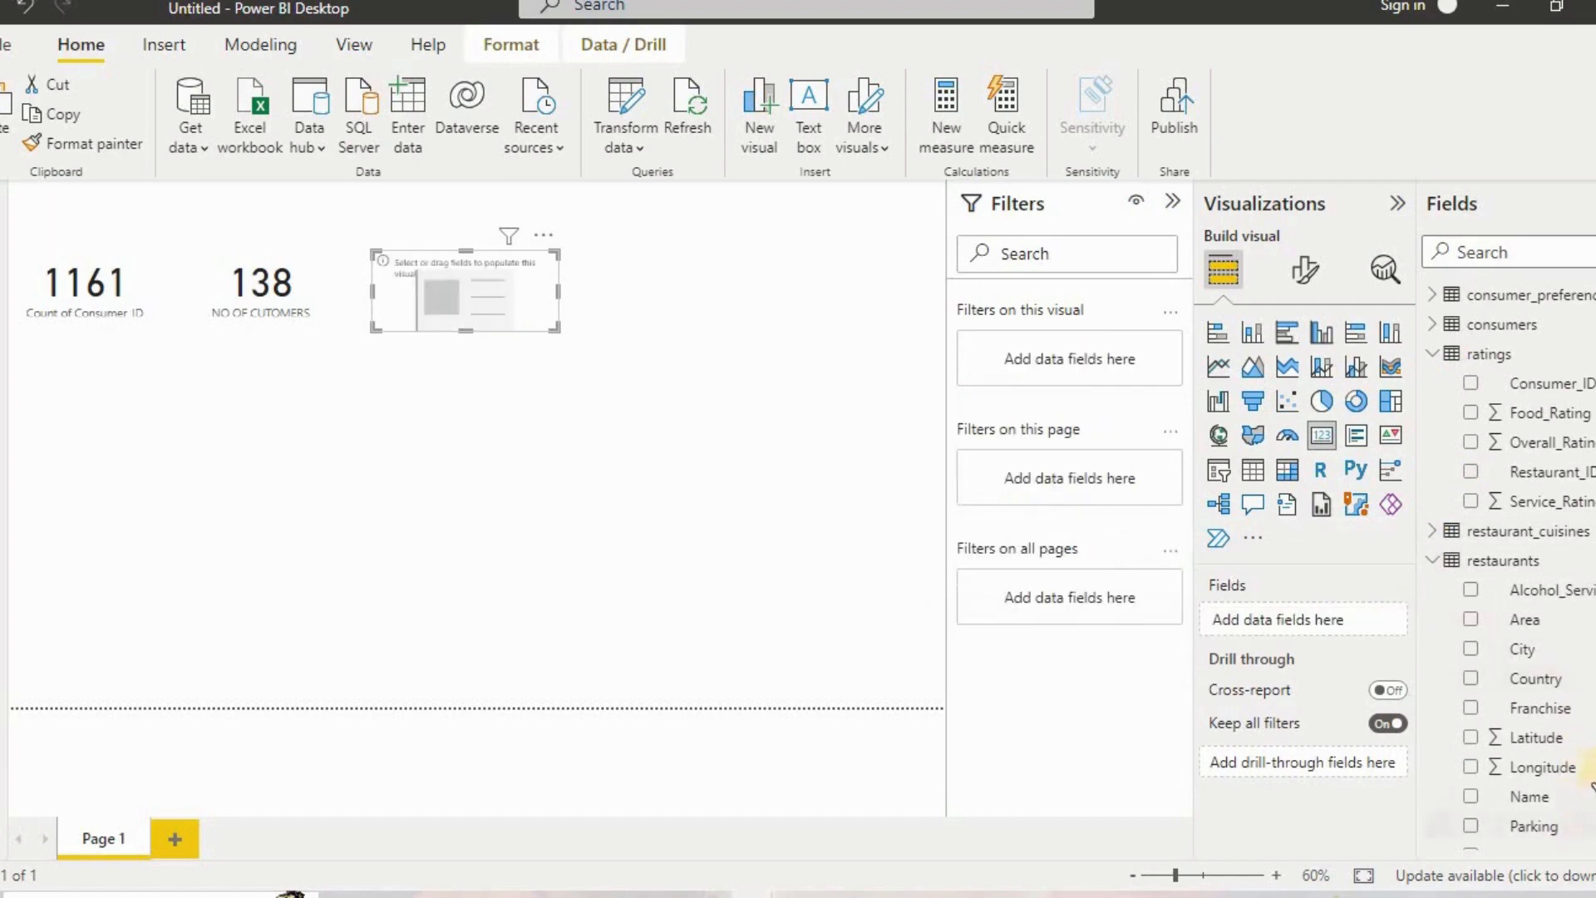
pyautogui.scroll(-1, 1590, 759)
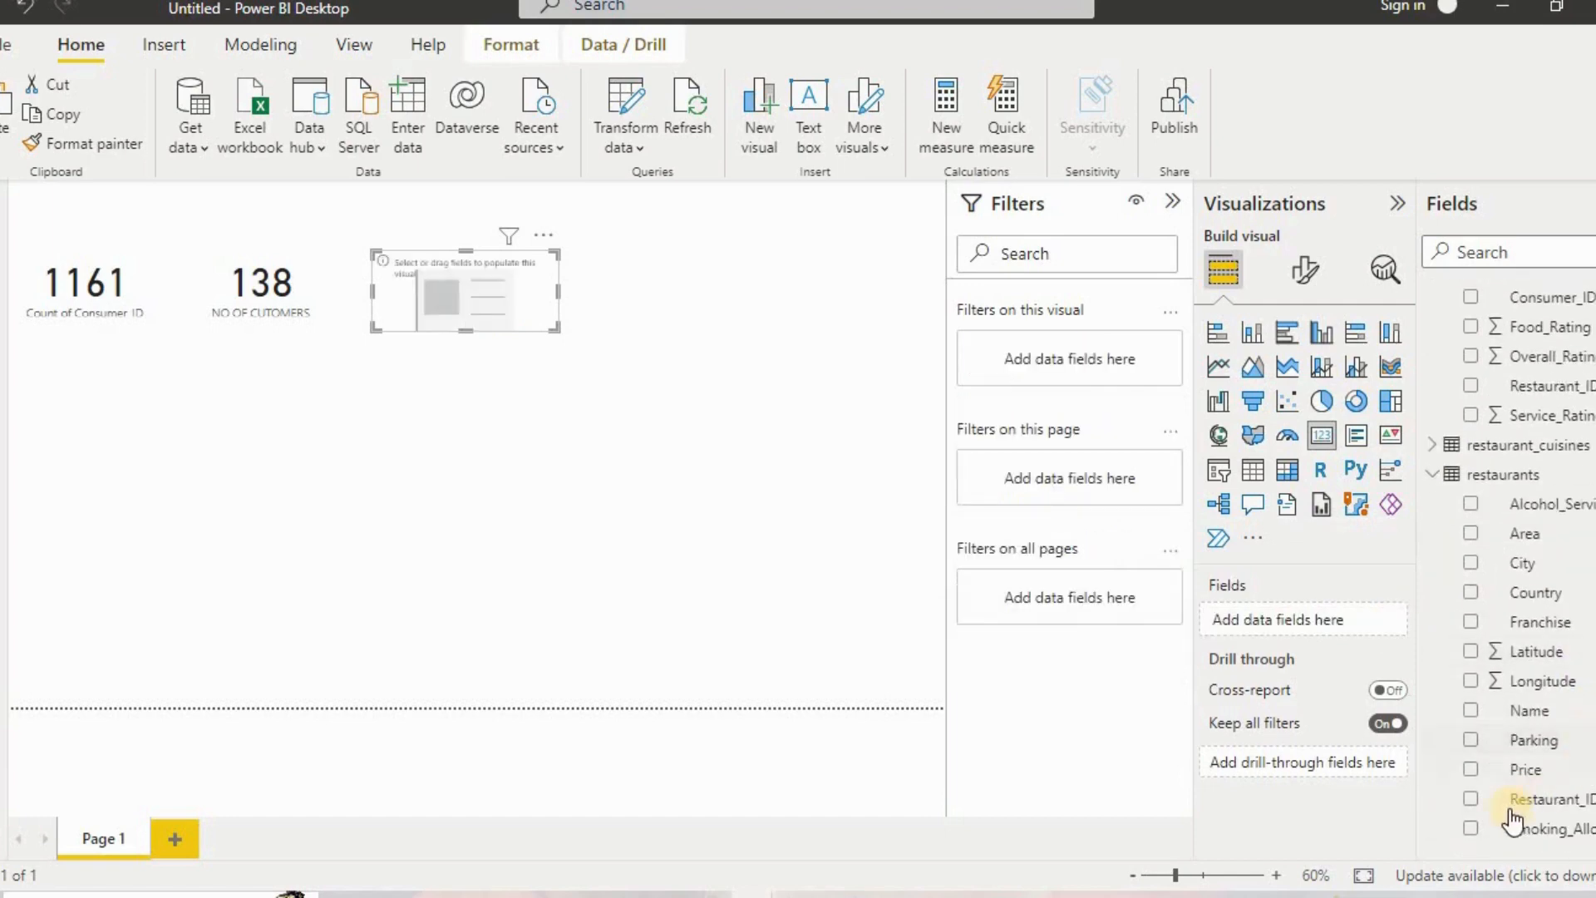
pyautogui.click(1473, 800)
pyautogui.moveTo(1475, 811); pyautogui.dragTo(1354, 627)
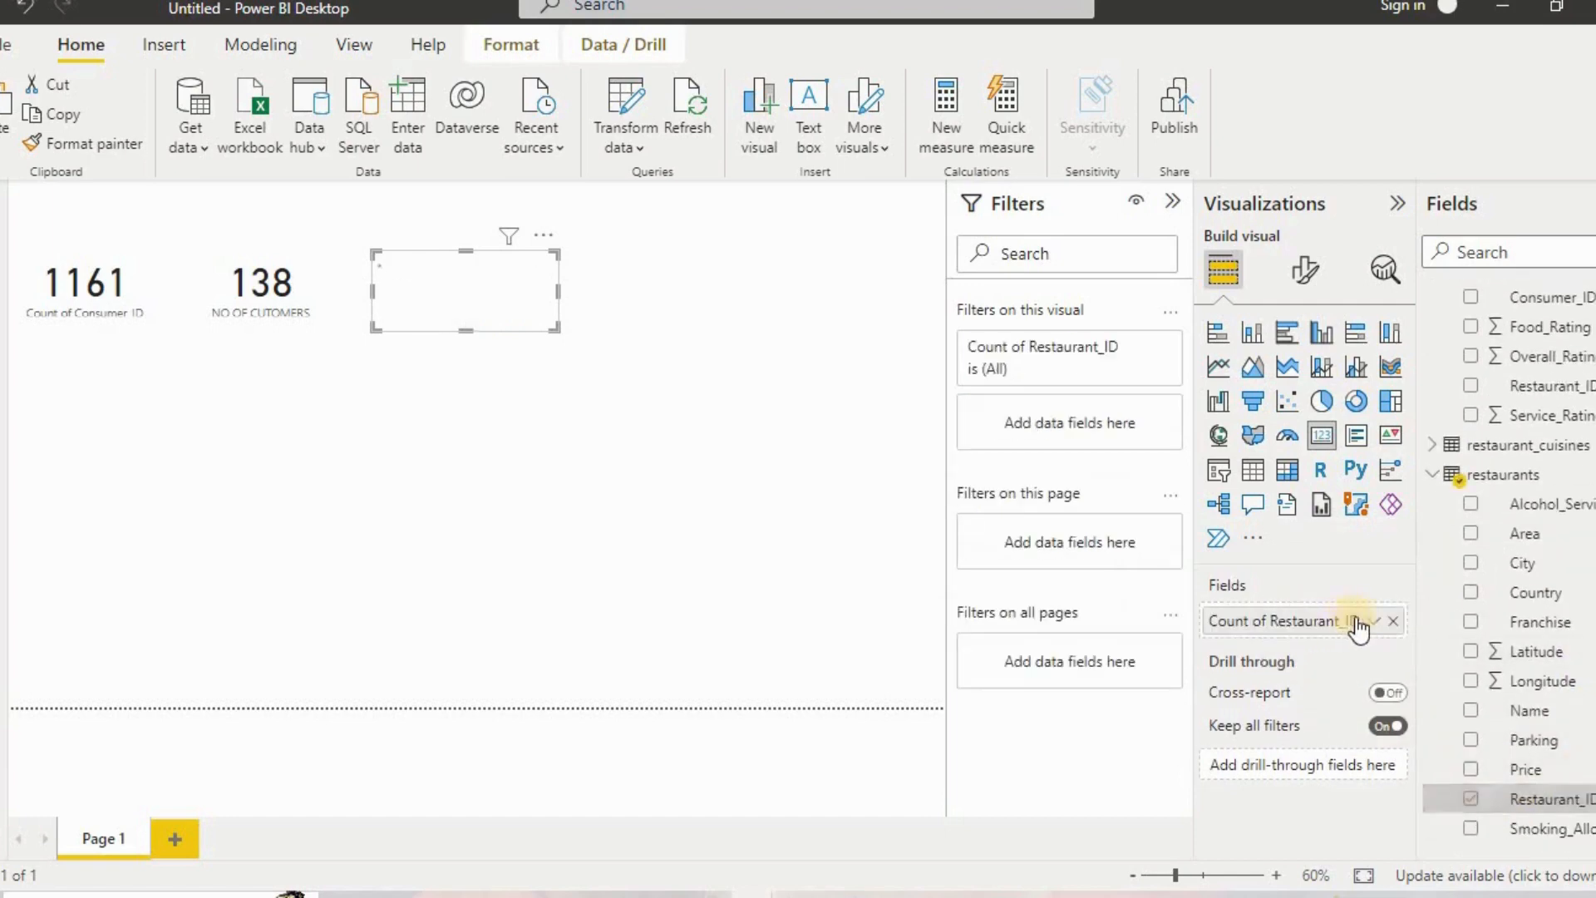
pyautogui.click(1370, 622)
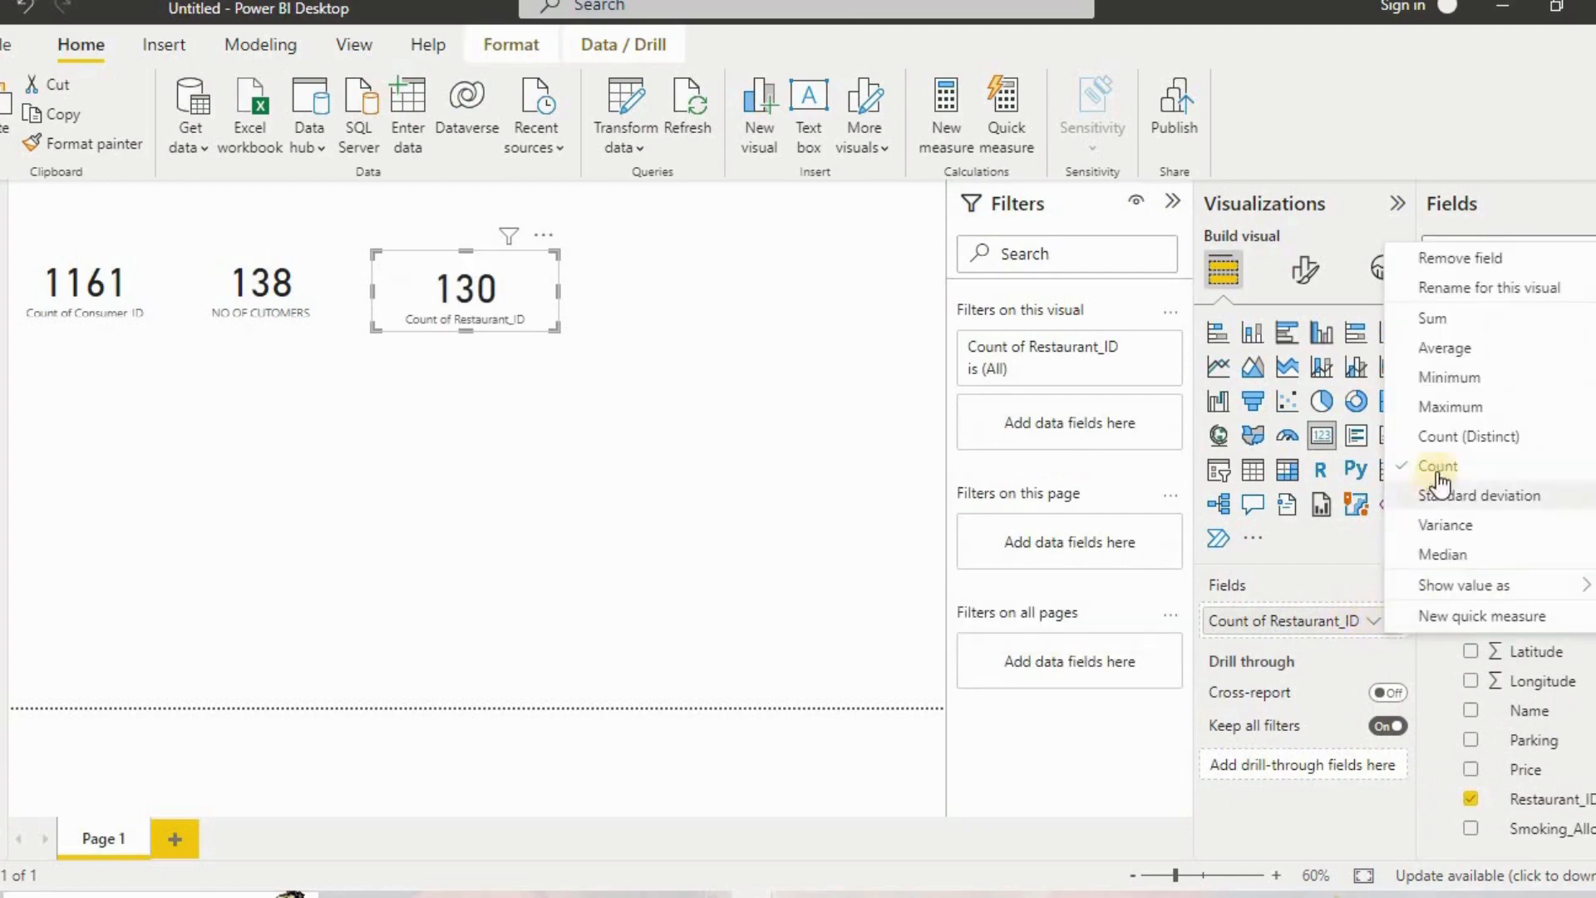
pyautogui.click(1451, 441)
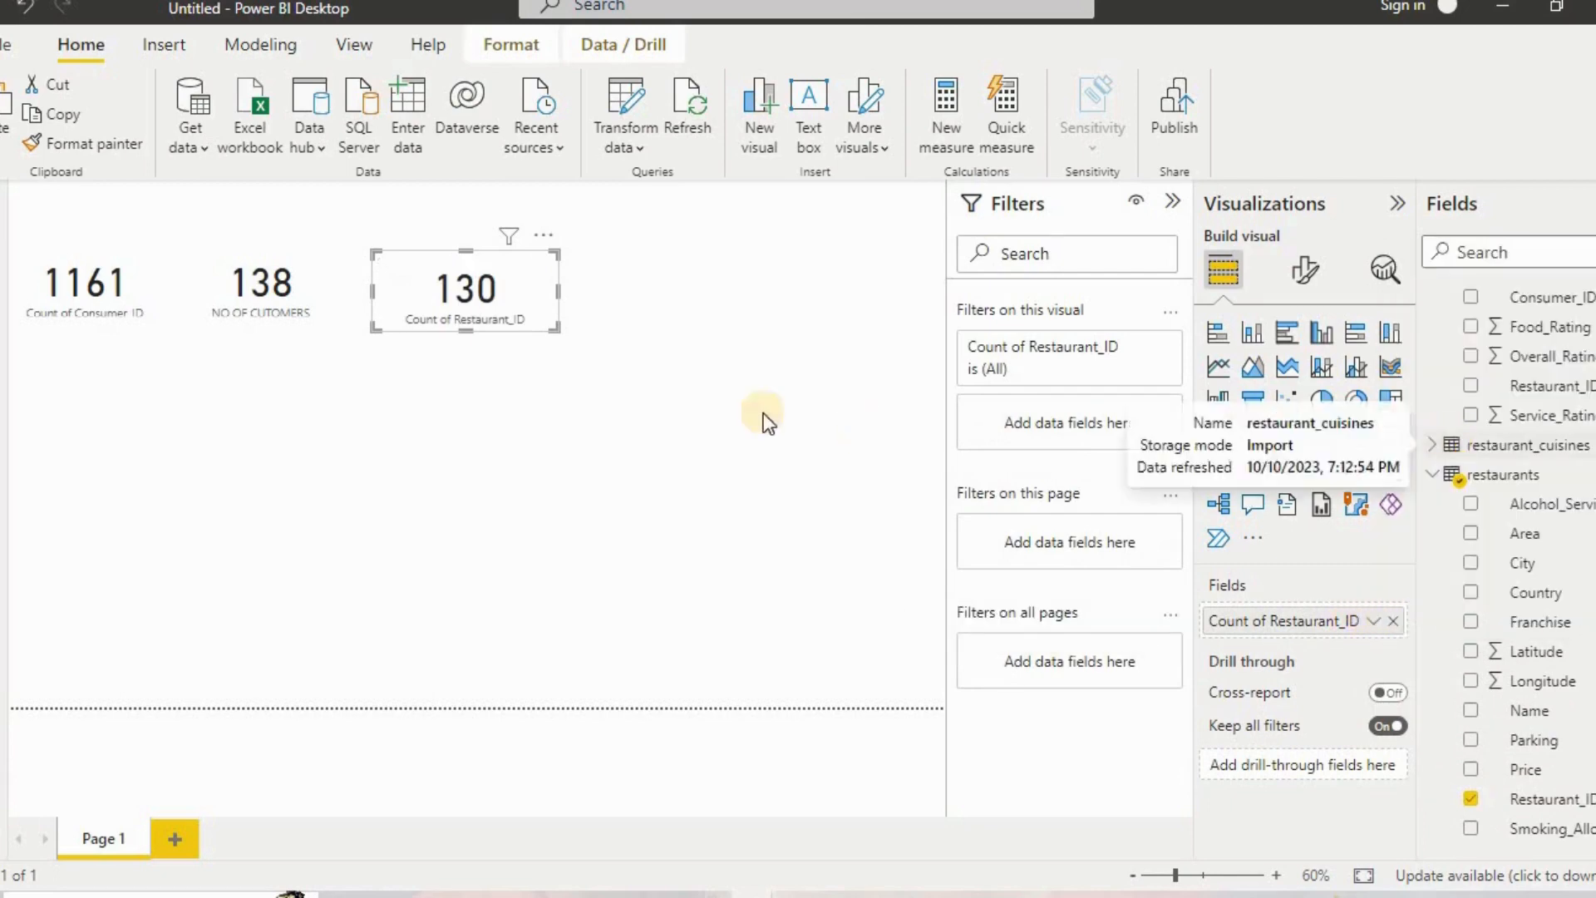
# Widen the NO OF CUTOMERS card slightly and align the Restaurant_ID card directly beside it in the same row.
pyautogui.moveTo(532, 312); pyautogui.dragTo(522, 302)
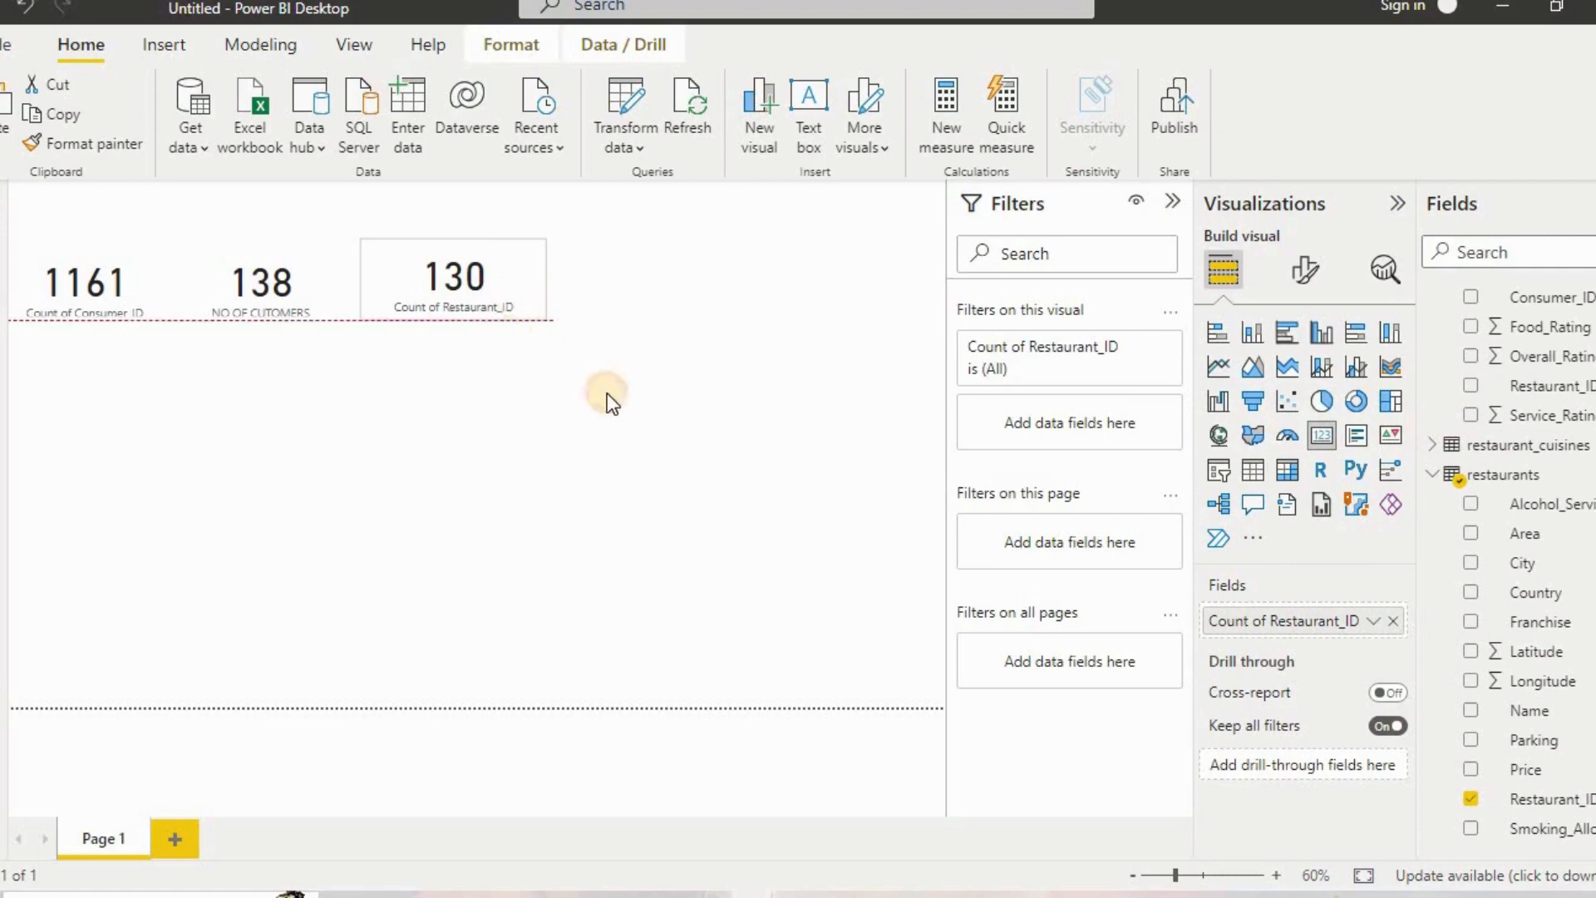
pyautogui.click(642, 474)
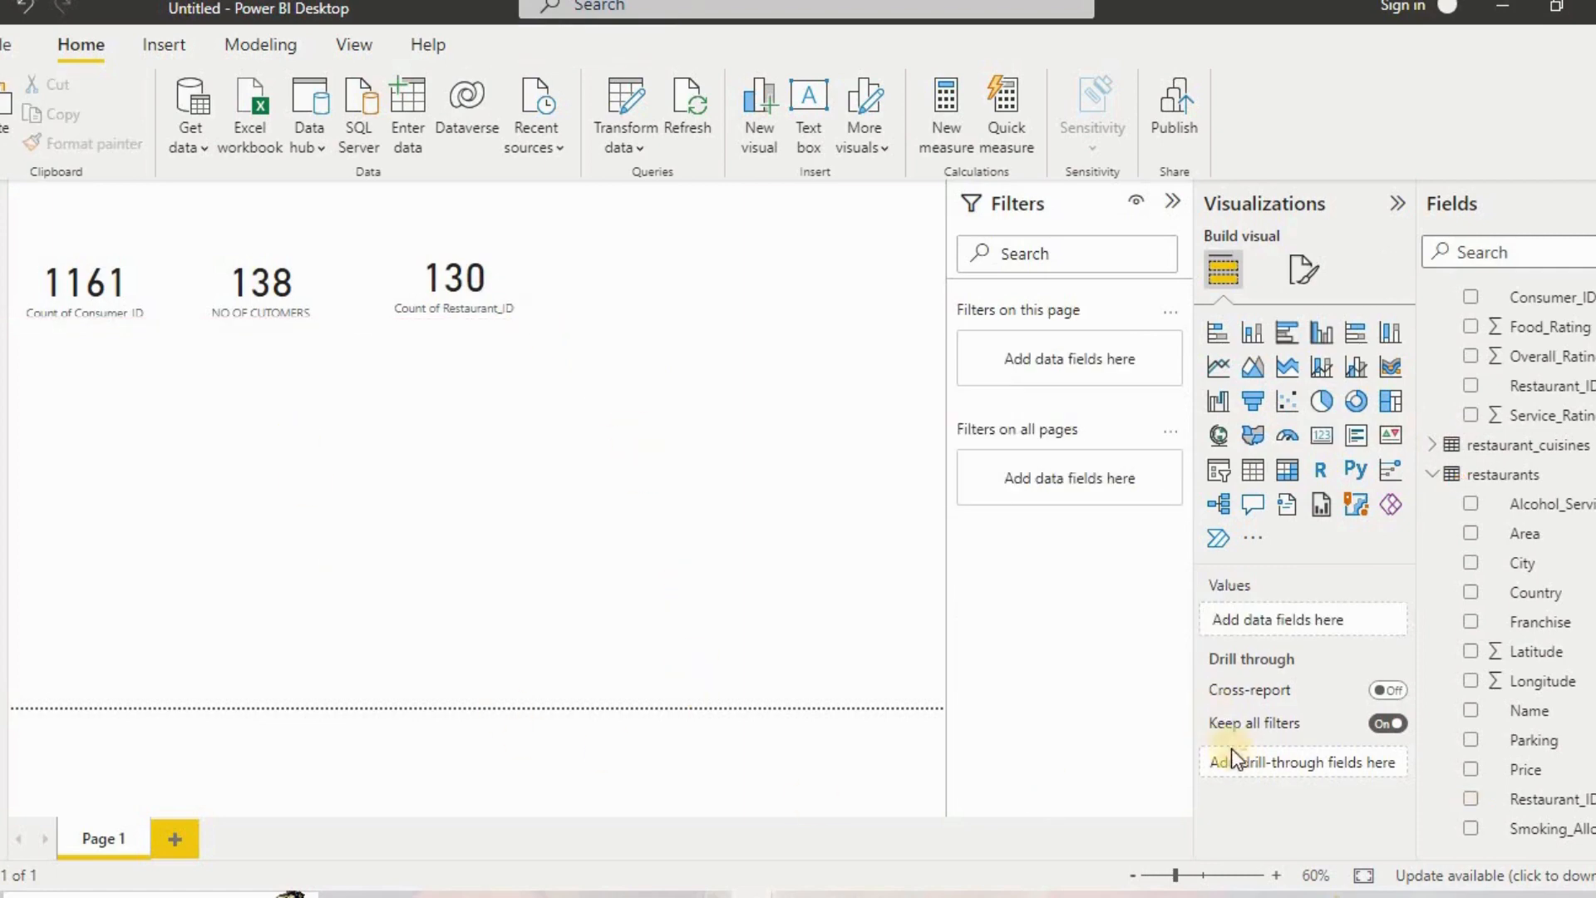
pyautogui.click(491, 304)
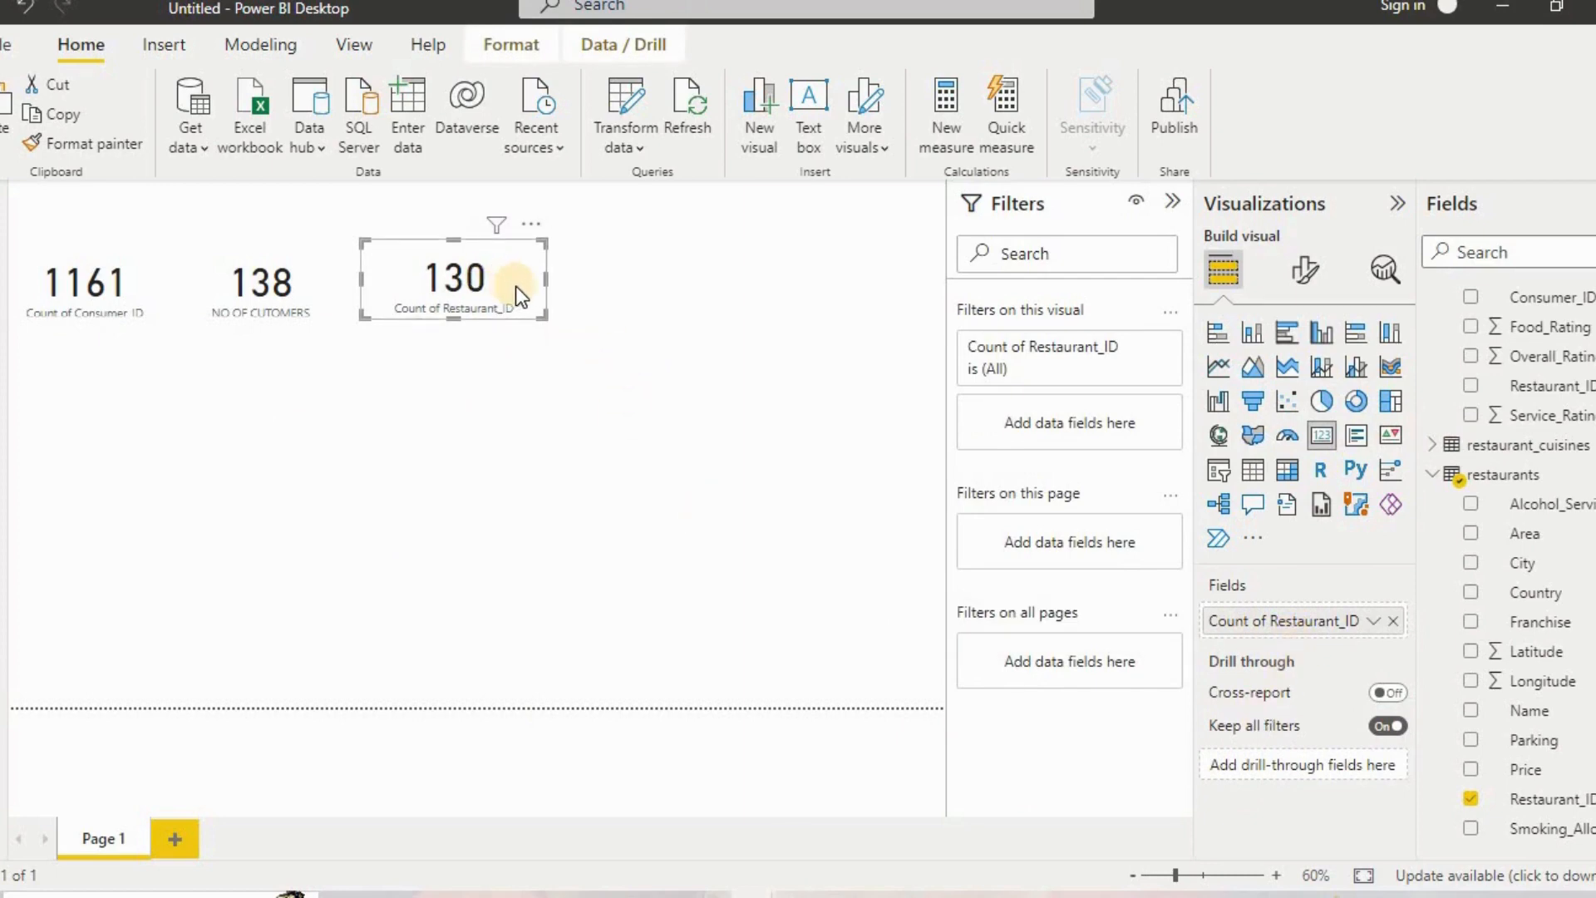
pyautogui.click(318, 310)
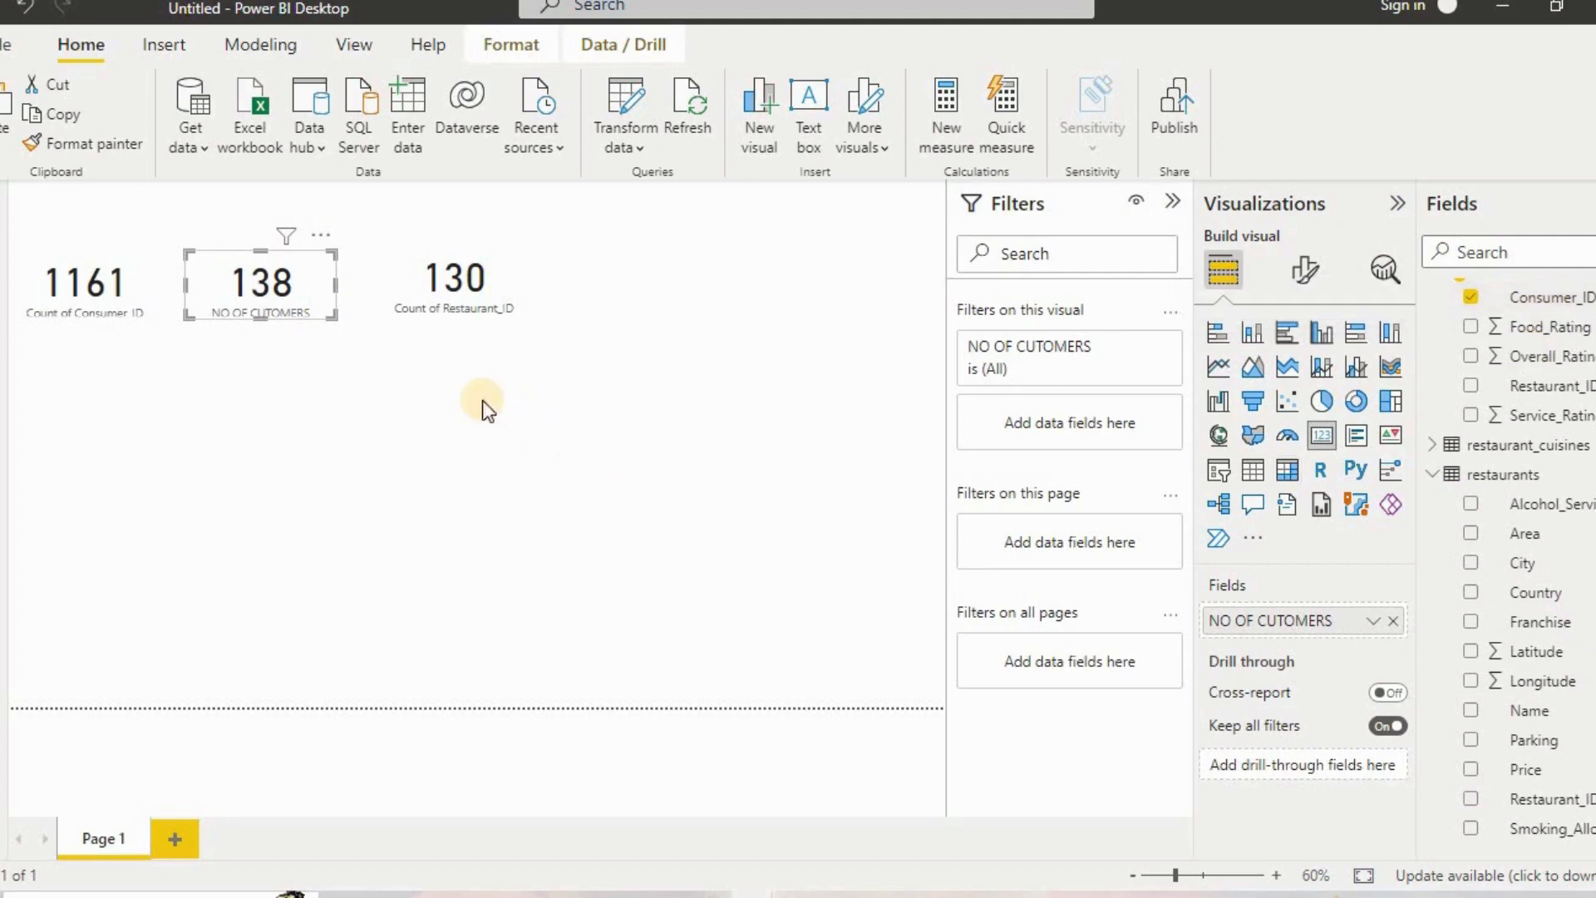
pyautogui.moveTo(345, 328); pyautogui.dragTo(356, 328)
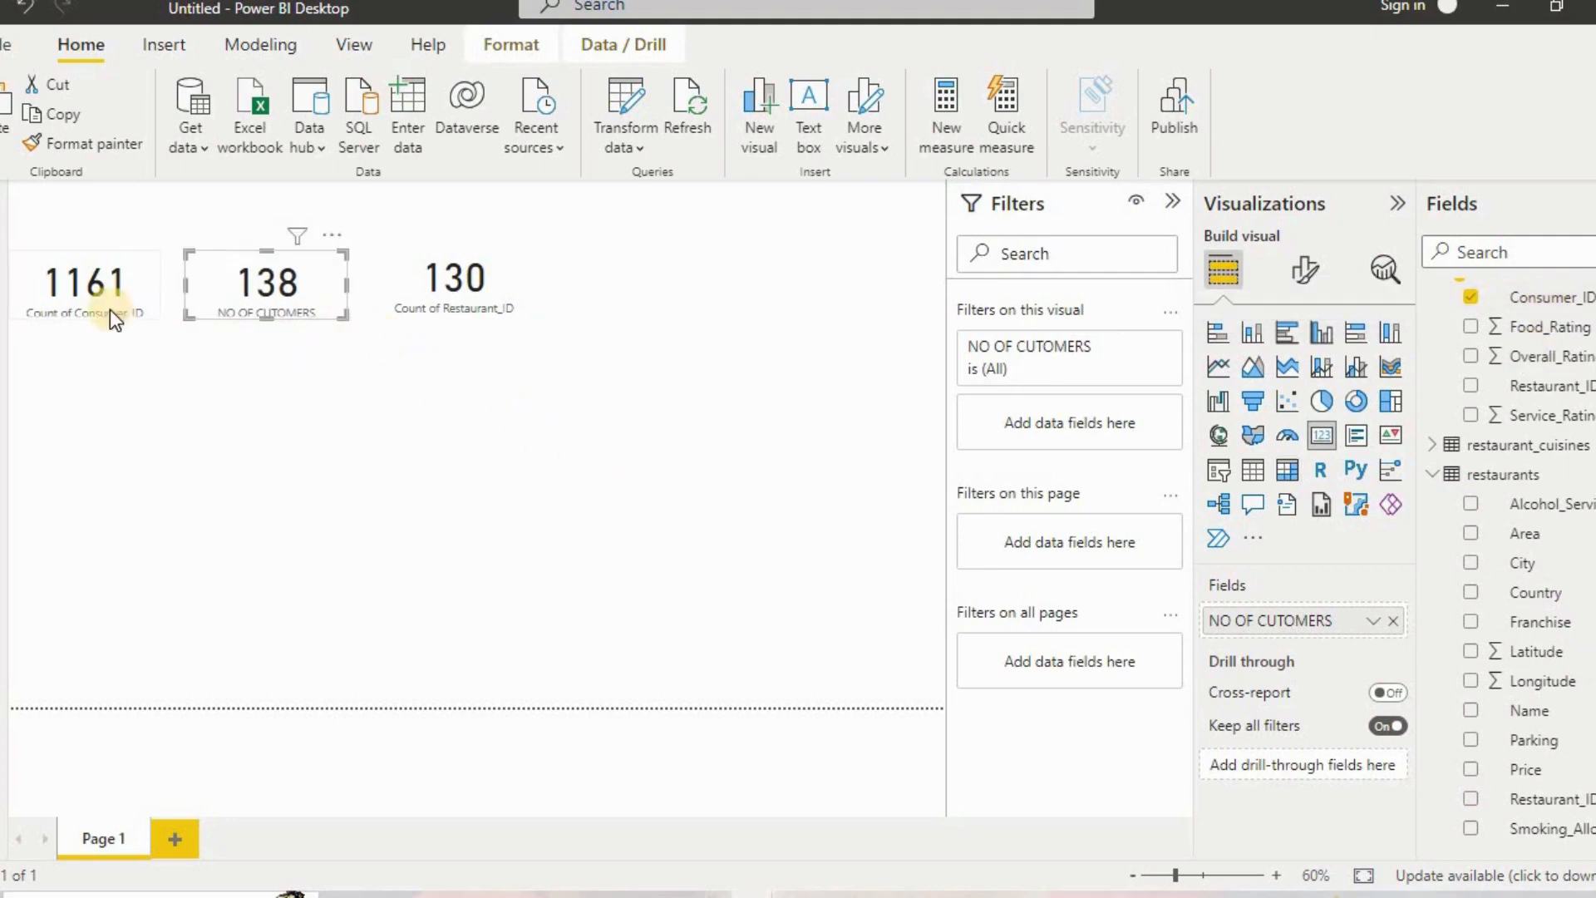
pyautogui.click(454, 303)
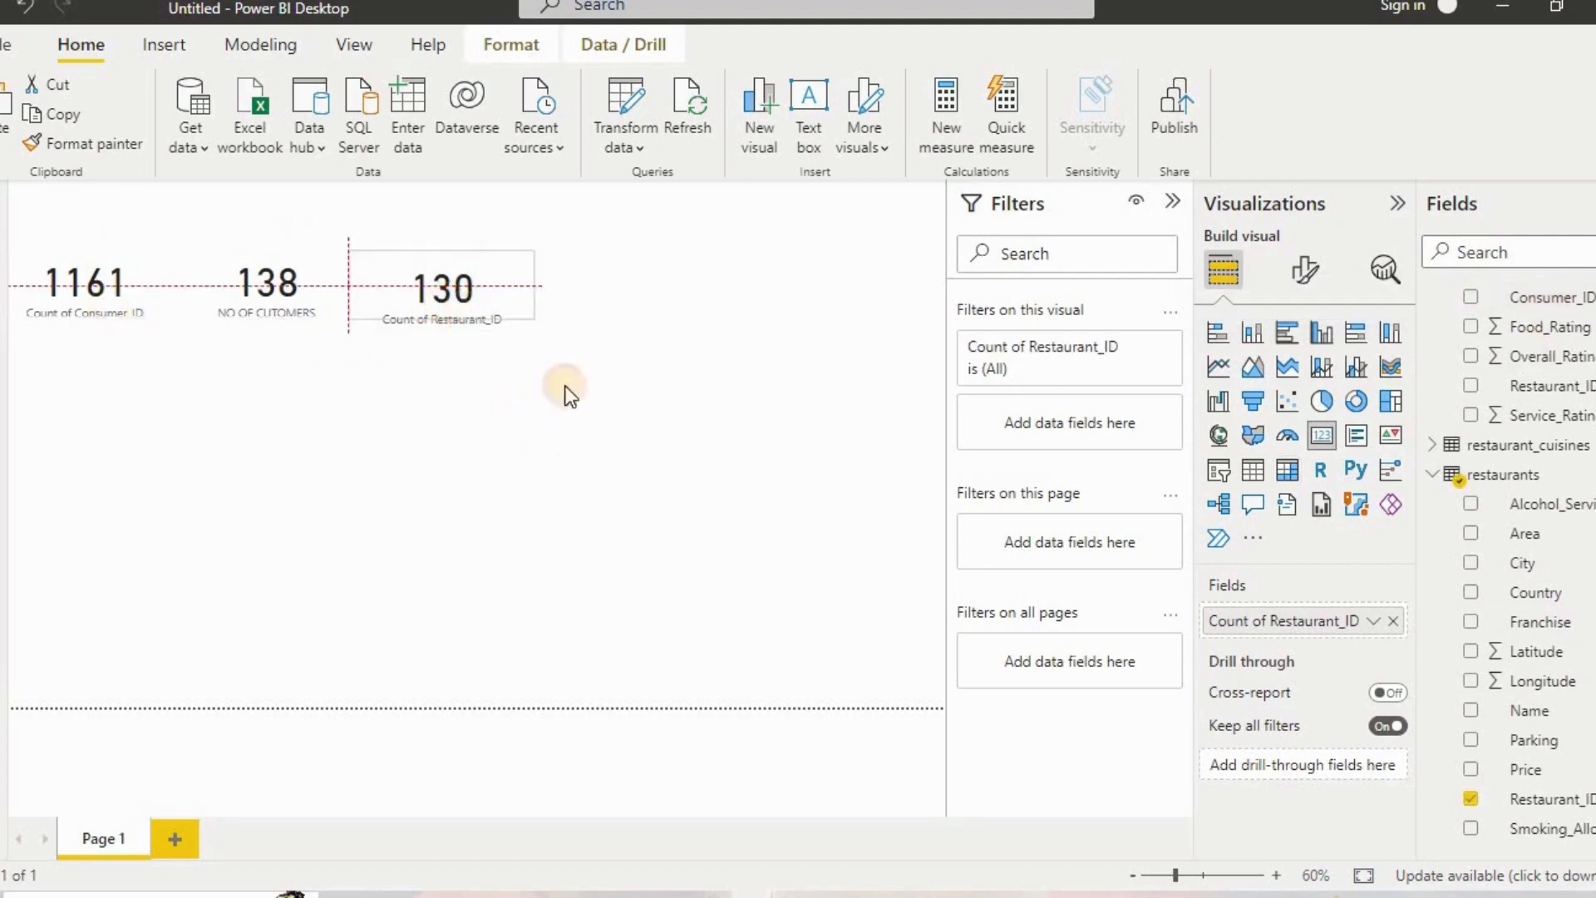
pyautogui.click(579, 419)
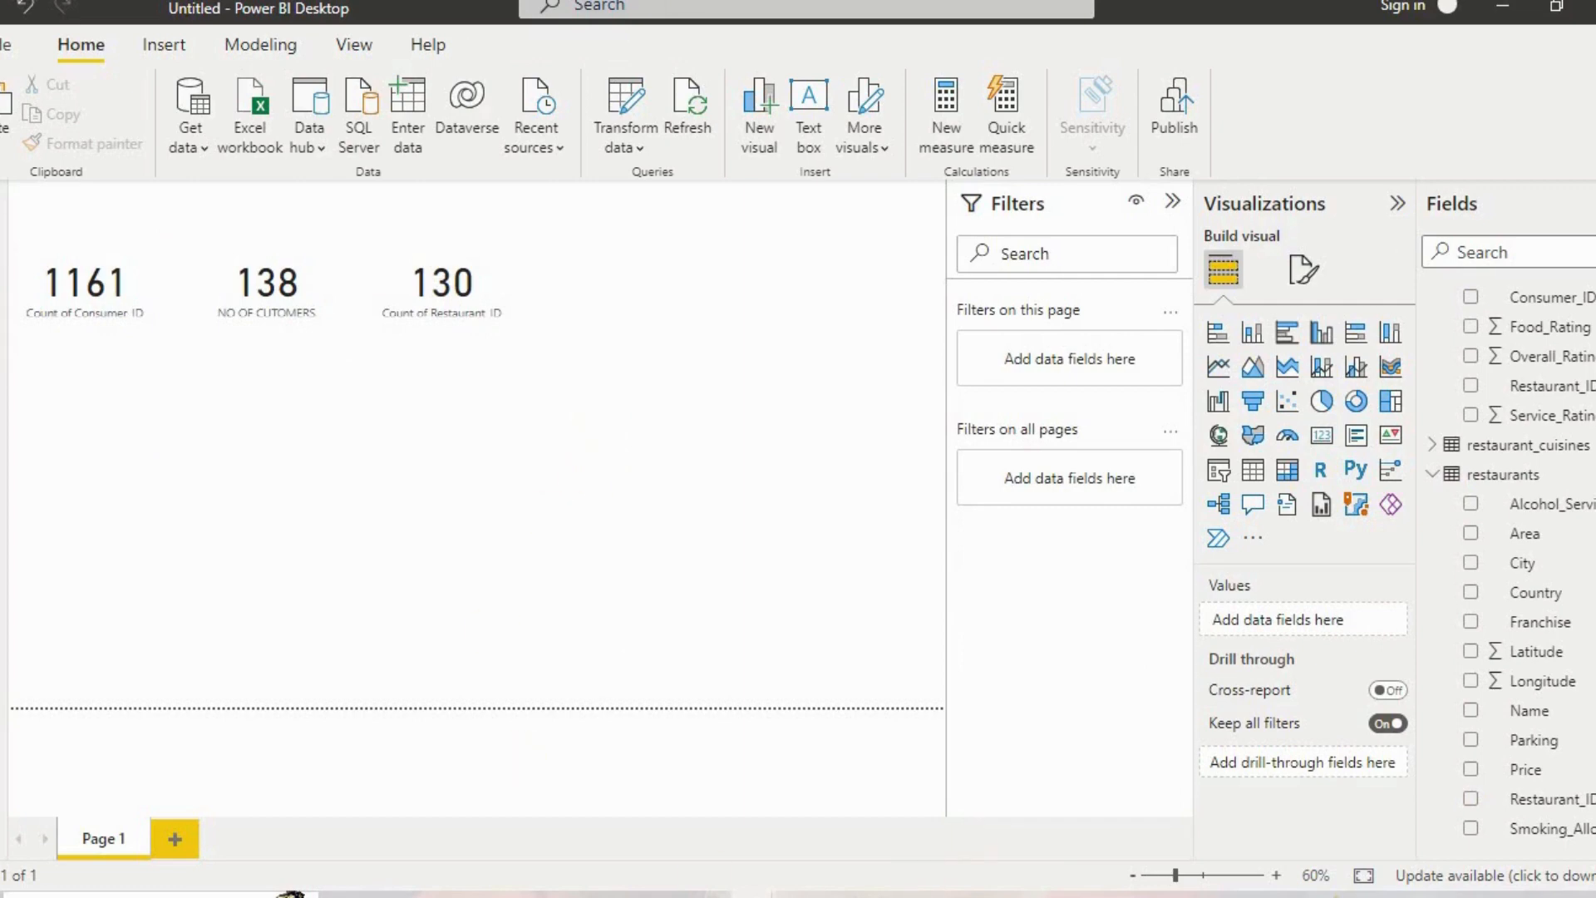
# Examine Page 2 and the age group page of the maxico resturant rating report and return to the untitled report.
pyautogui.click(671, 845)
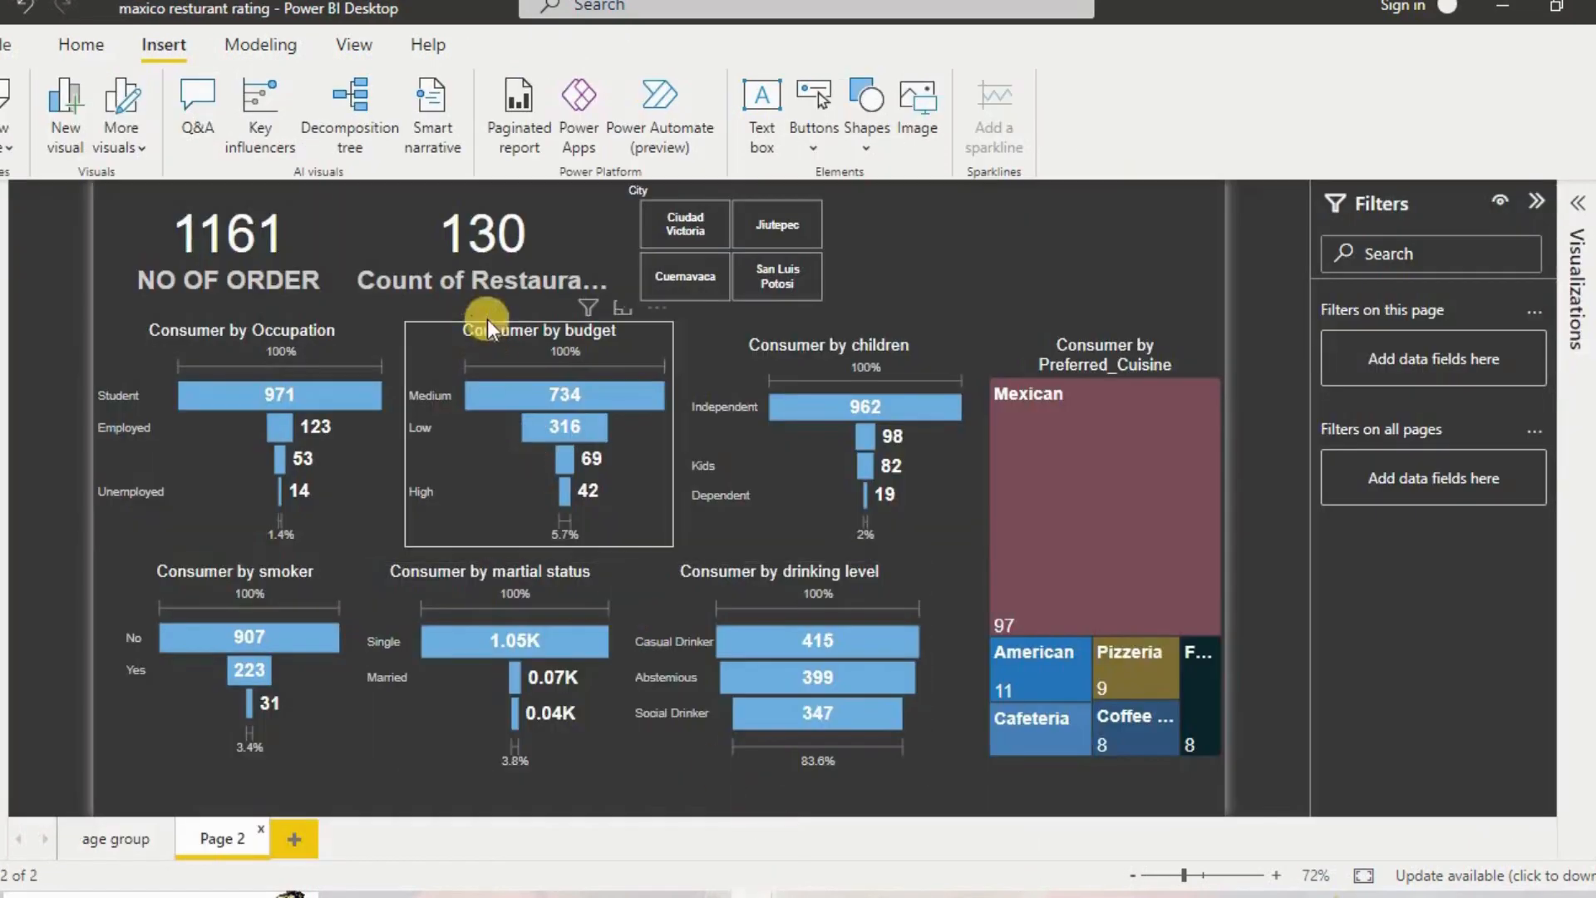
pyautogui.click(130, 837)
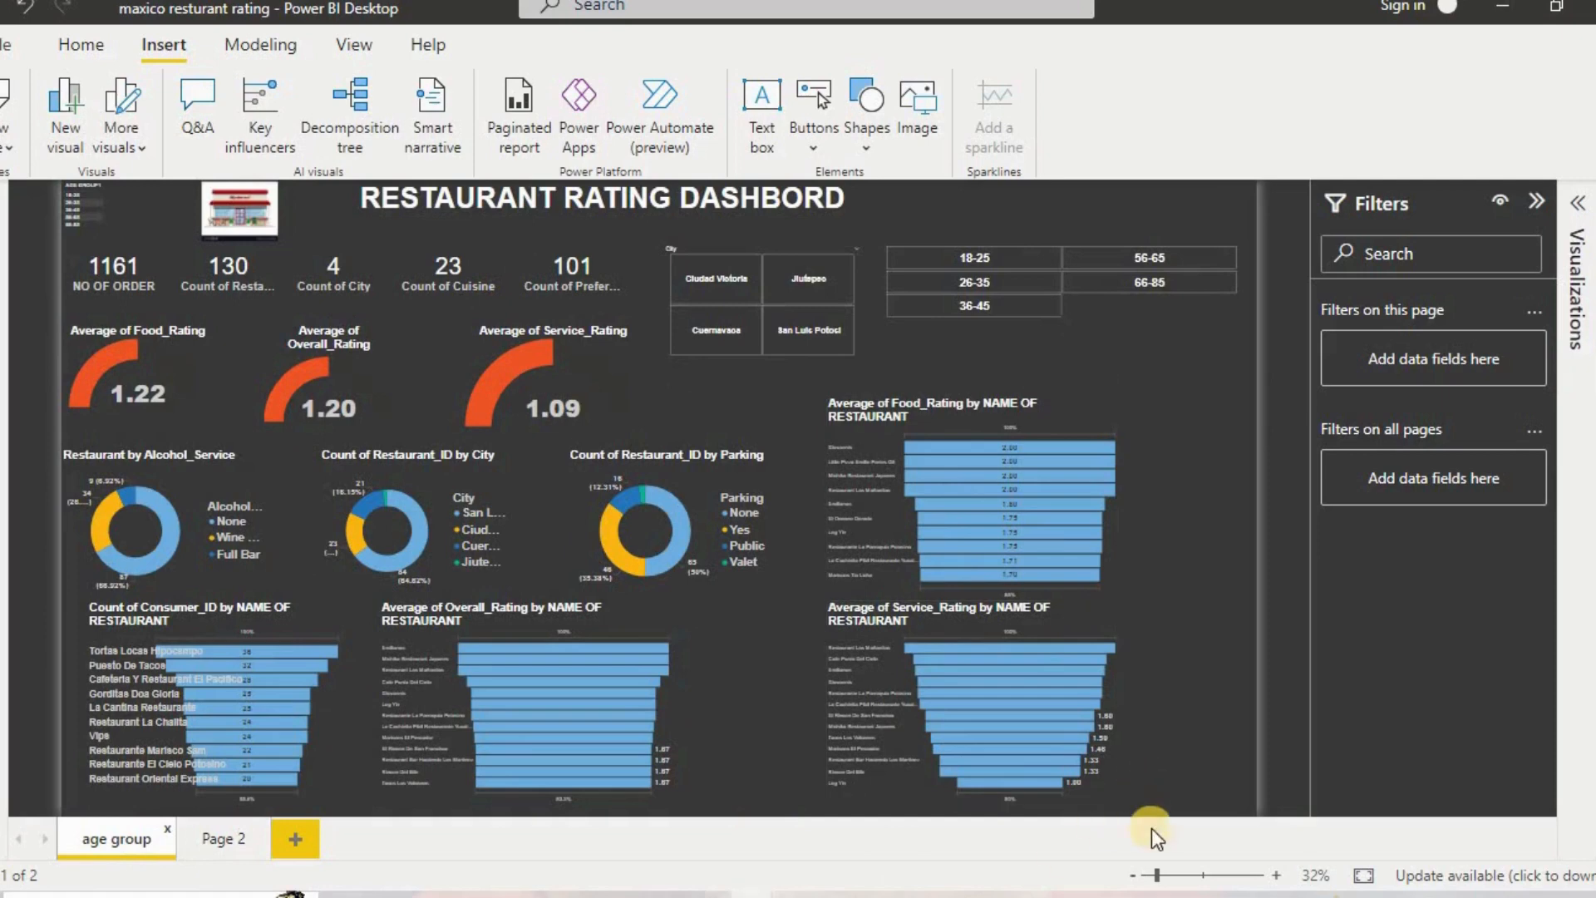
pyautogui.click(1499, 12)
pyautogui.click(554, 499)
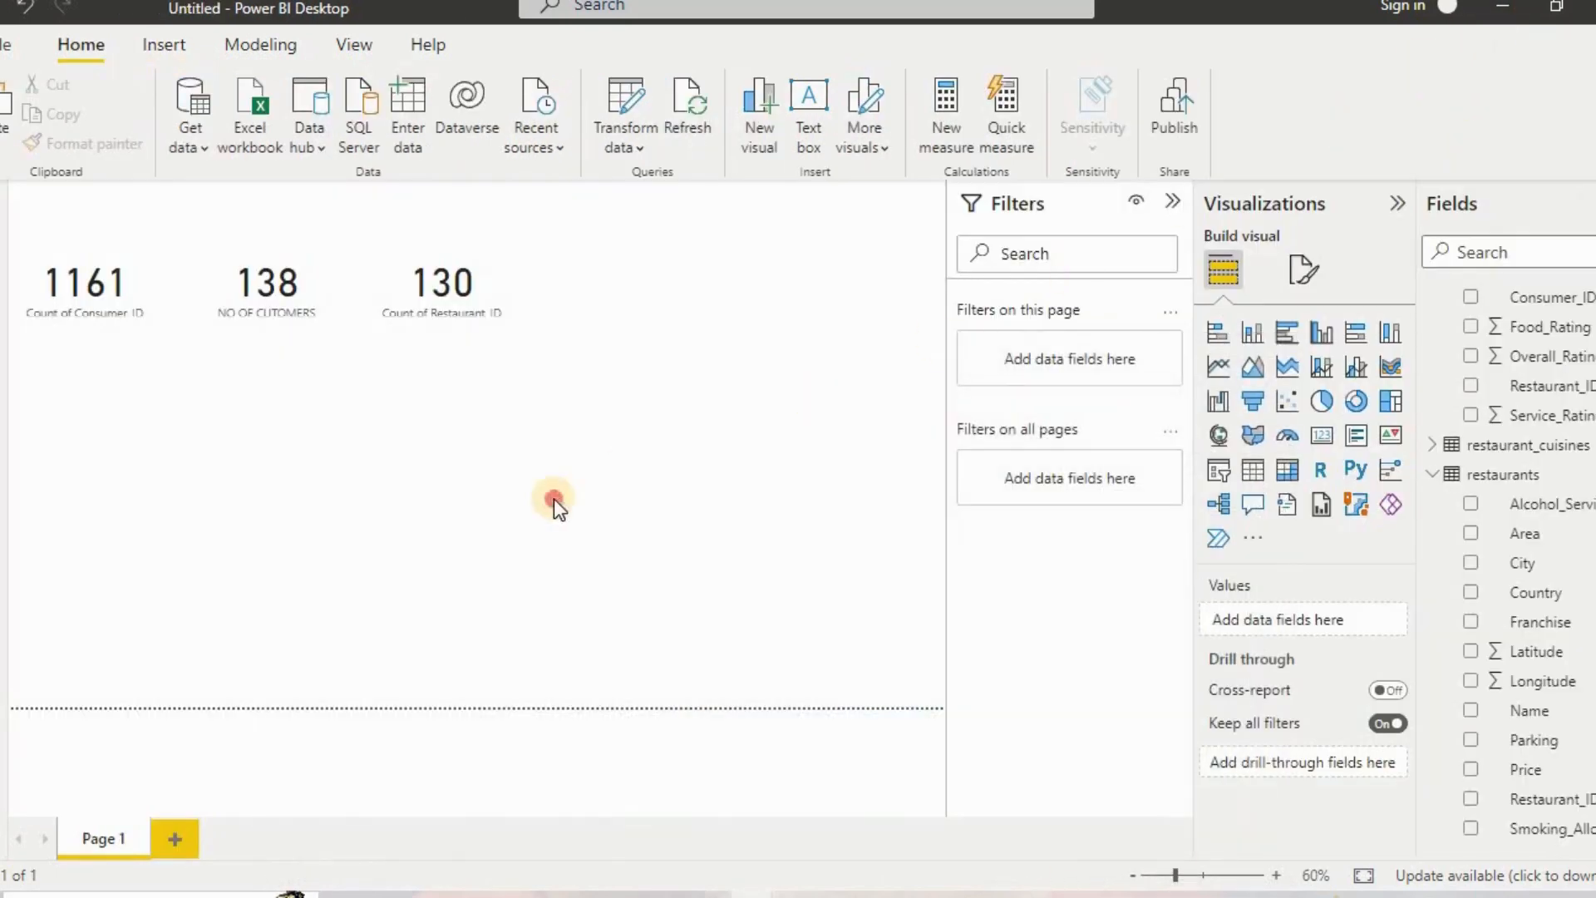
# Place a copy of the Restaurant_ID card beside it, set the copy to Count (Distinct) of City from restaurants, and resize it slightly.
pyautogui.click(404, 282)
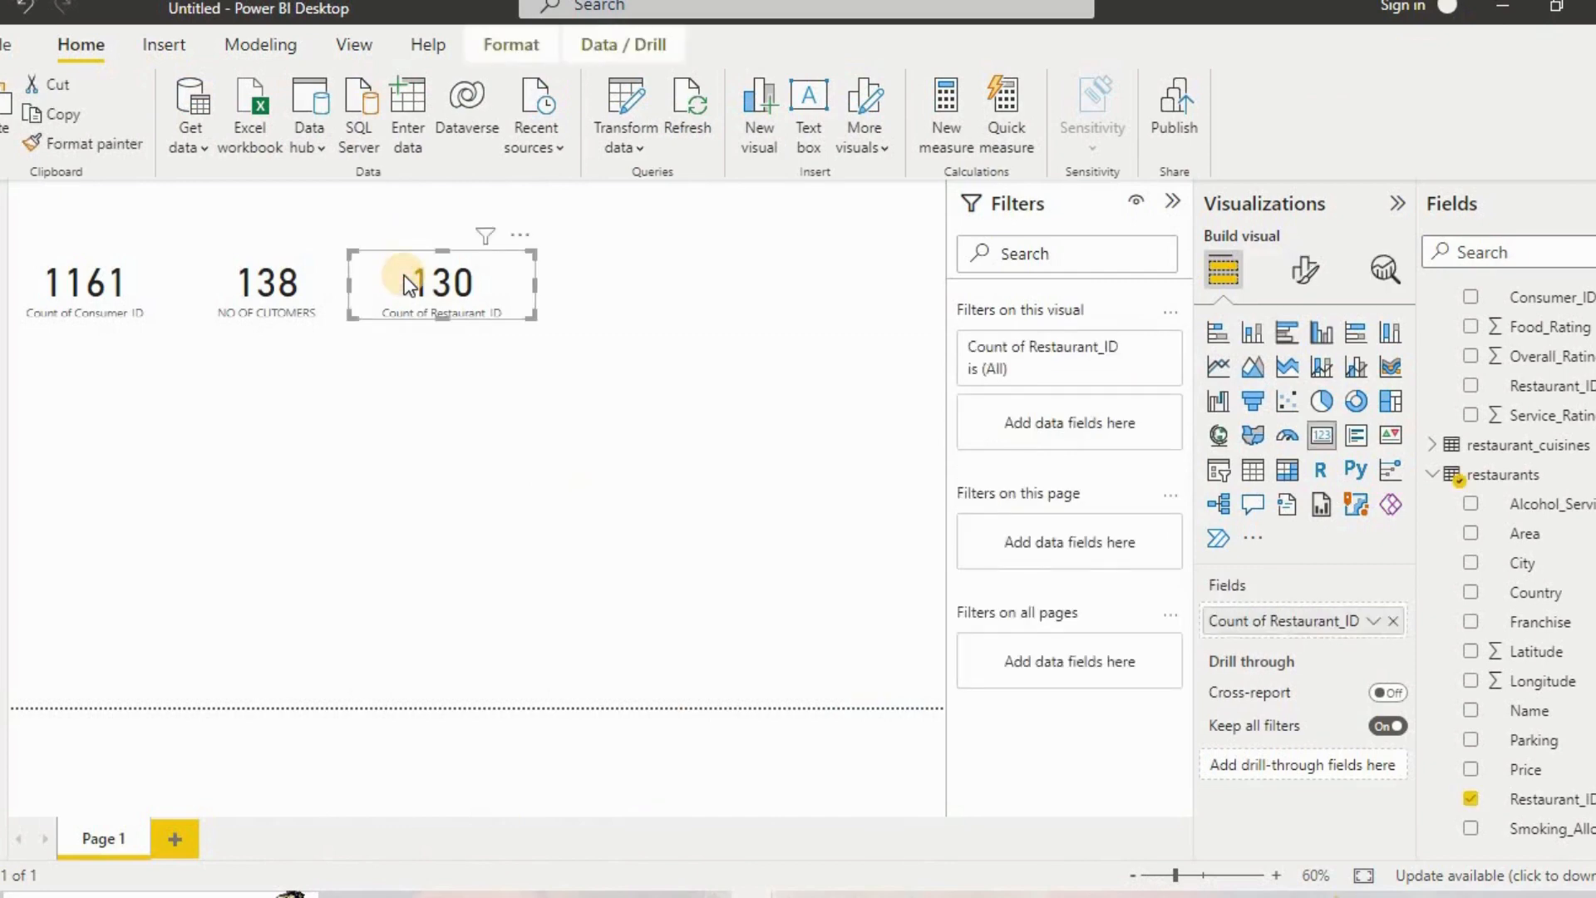
pyautogui.moveTo(404, 276); pyautogui.dragTo(587, 272)
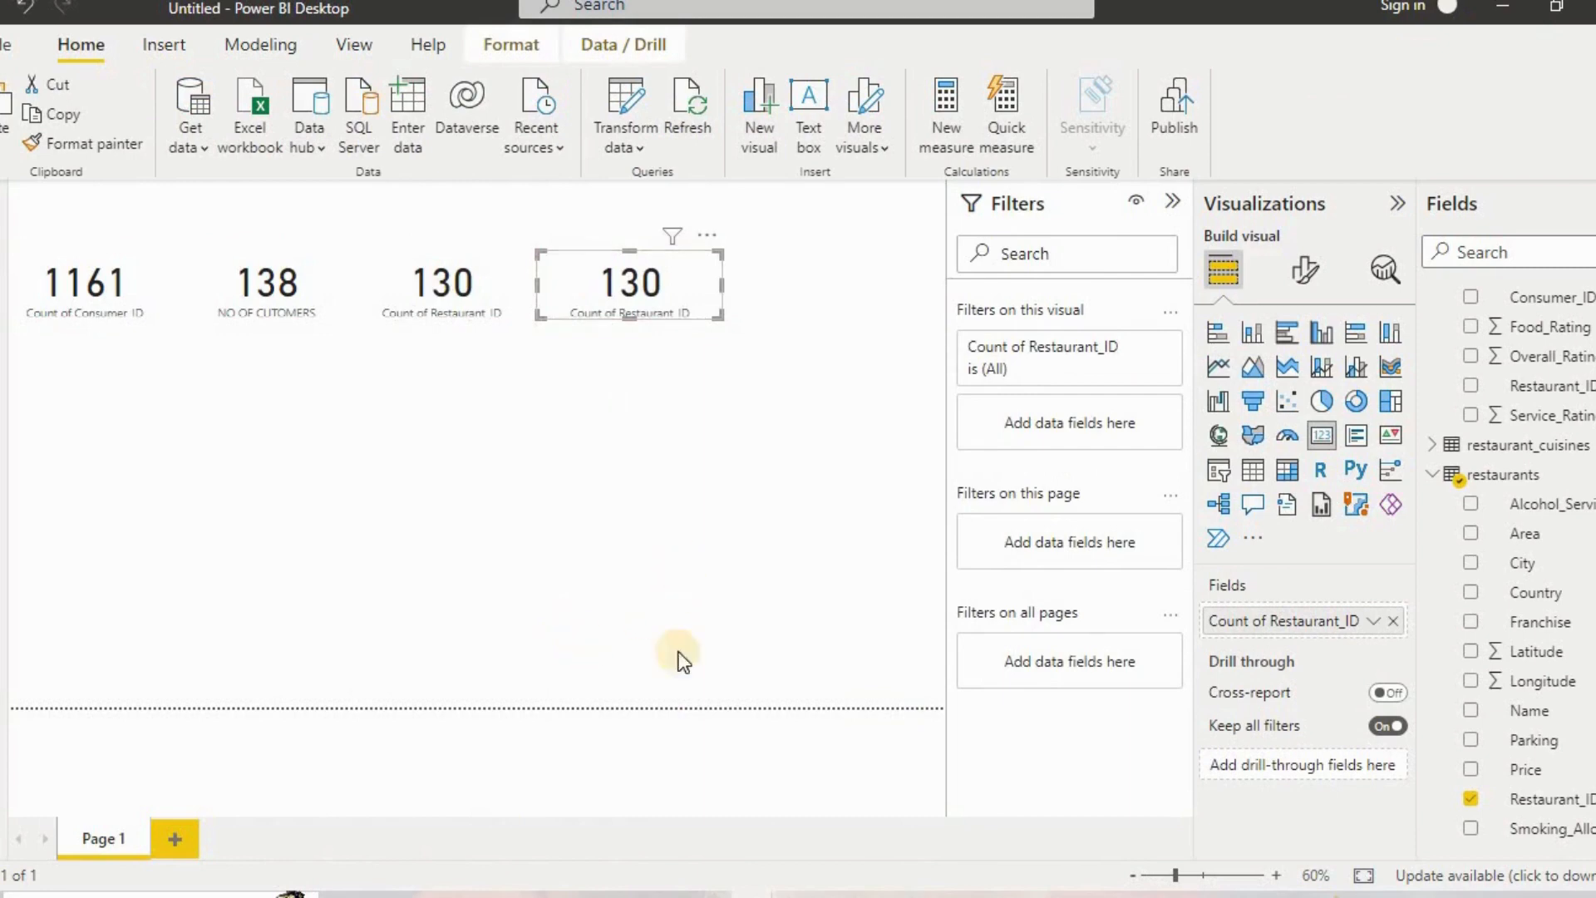
pyautogui.click(1388, 622)
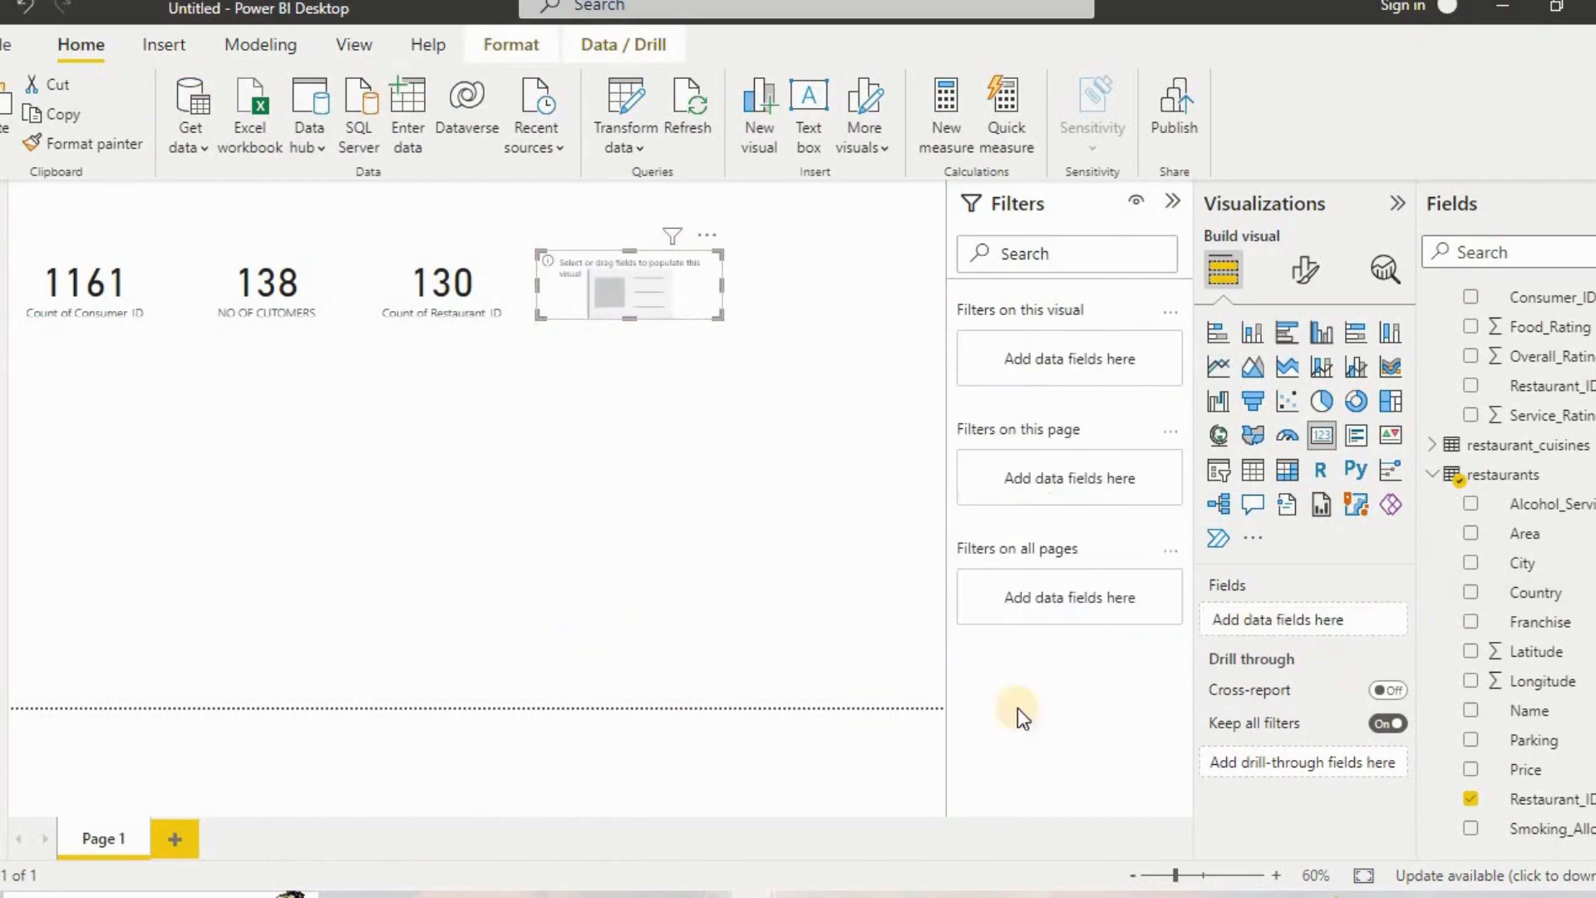
pyautogui.moveTo(1522, 563); pyautogui.dragTo(1357, 624)
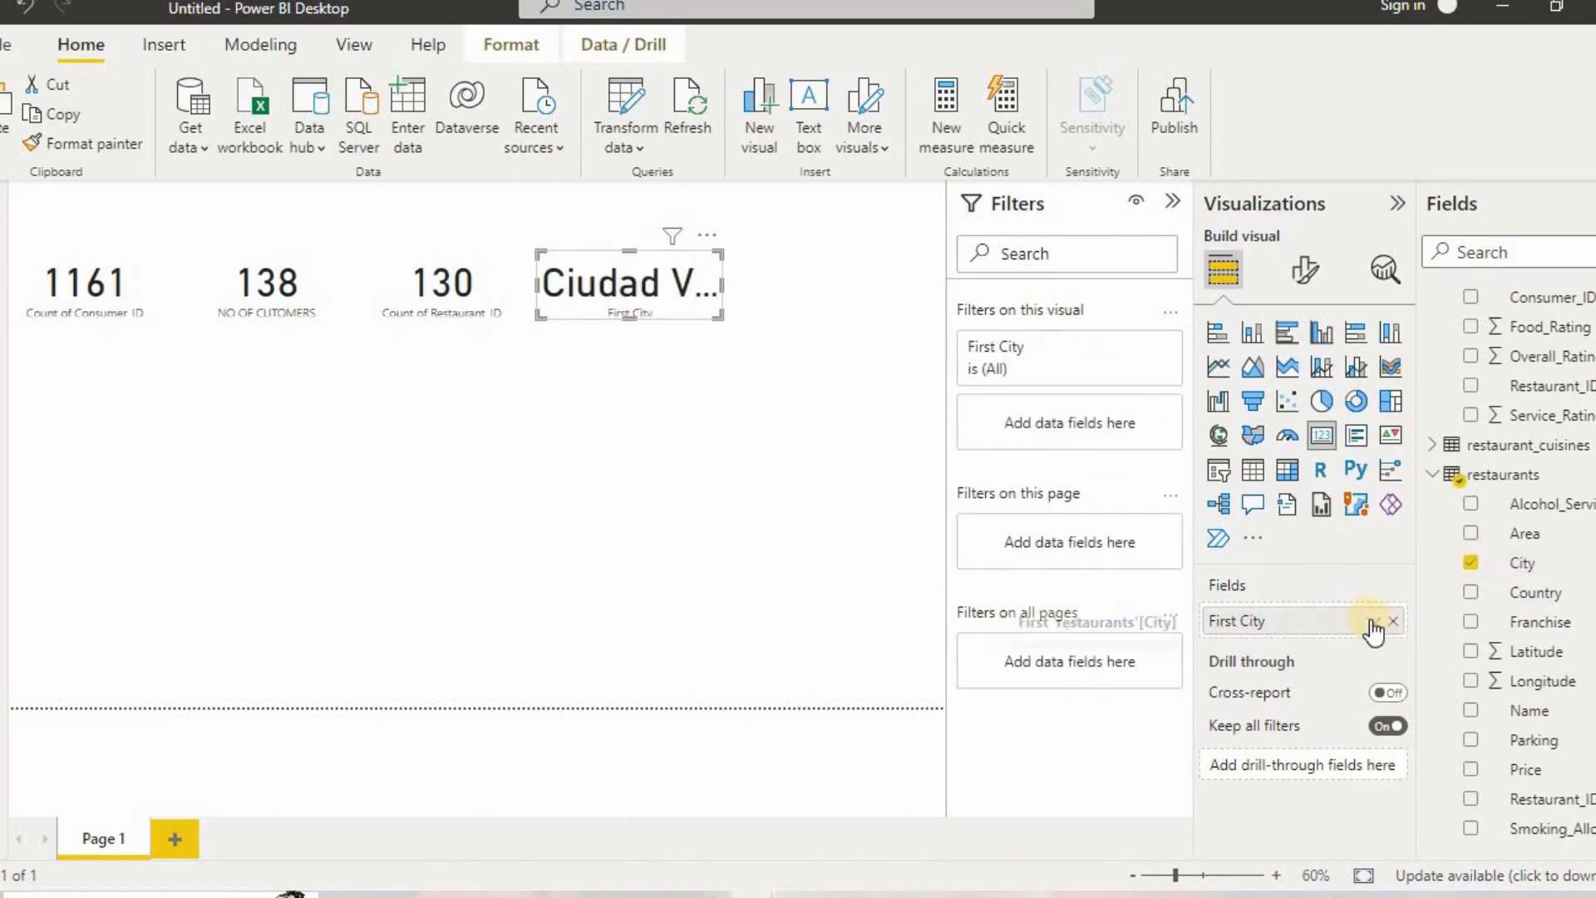
pyautogui.click(1374, 621)
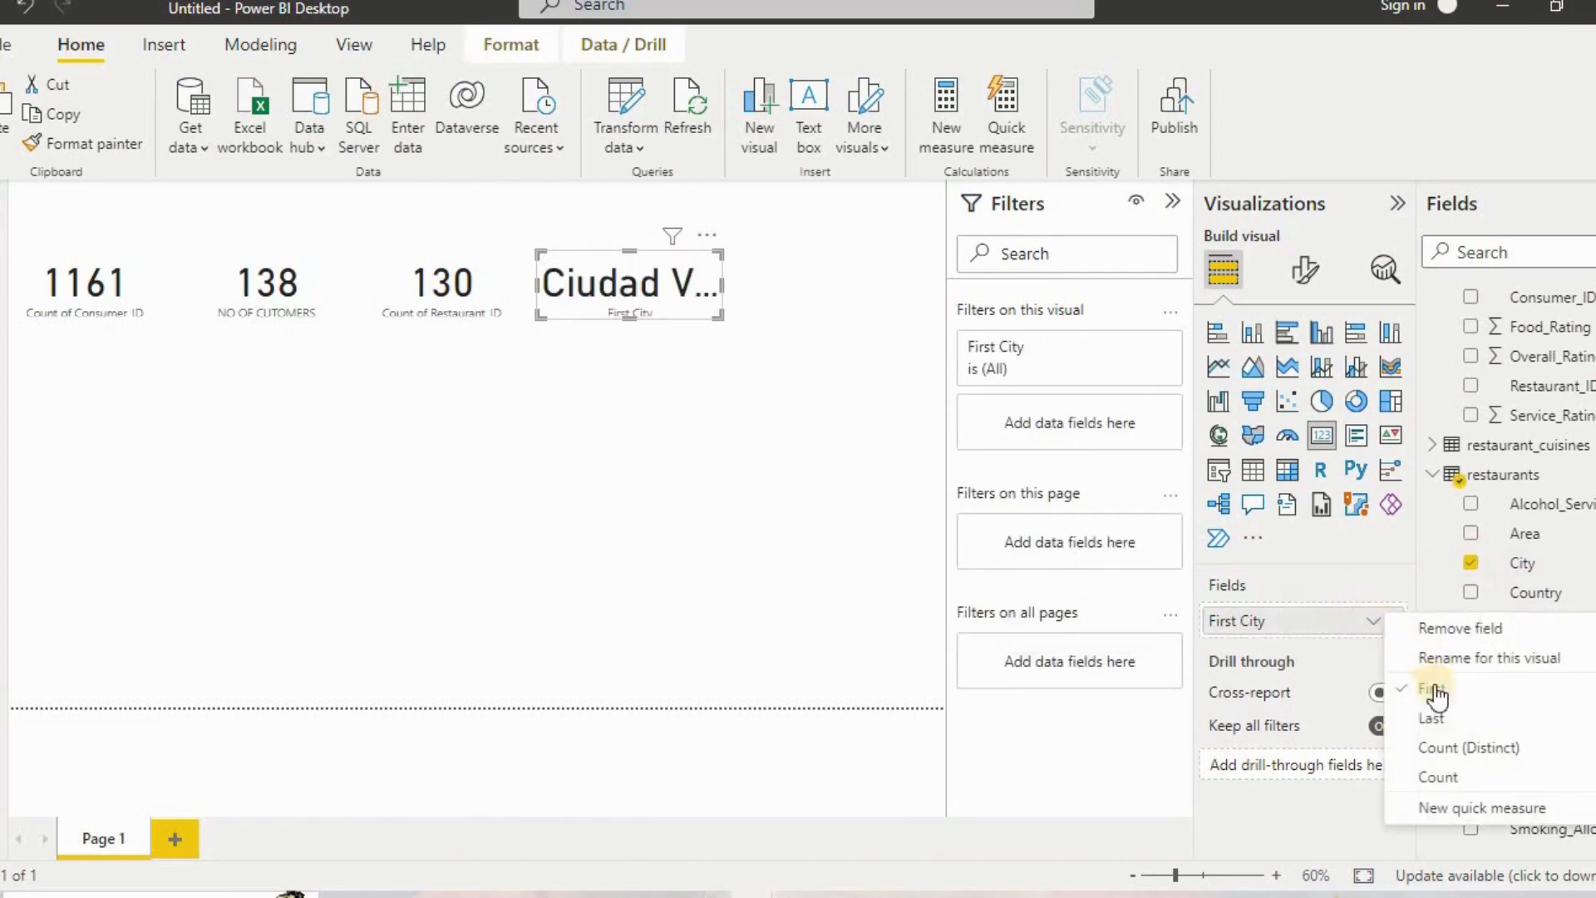
pyautogui.click(1440, 757)
pyautogui.moveTo(720, 311); pyautogui.dragTo(707, 323)
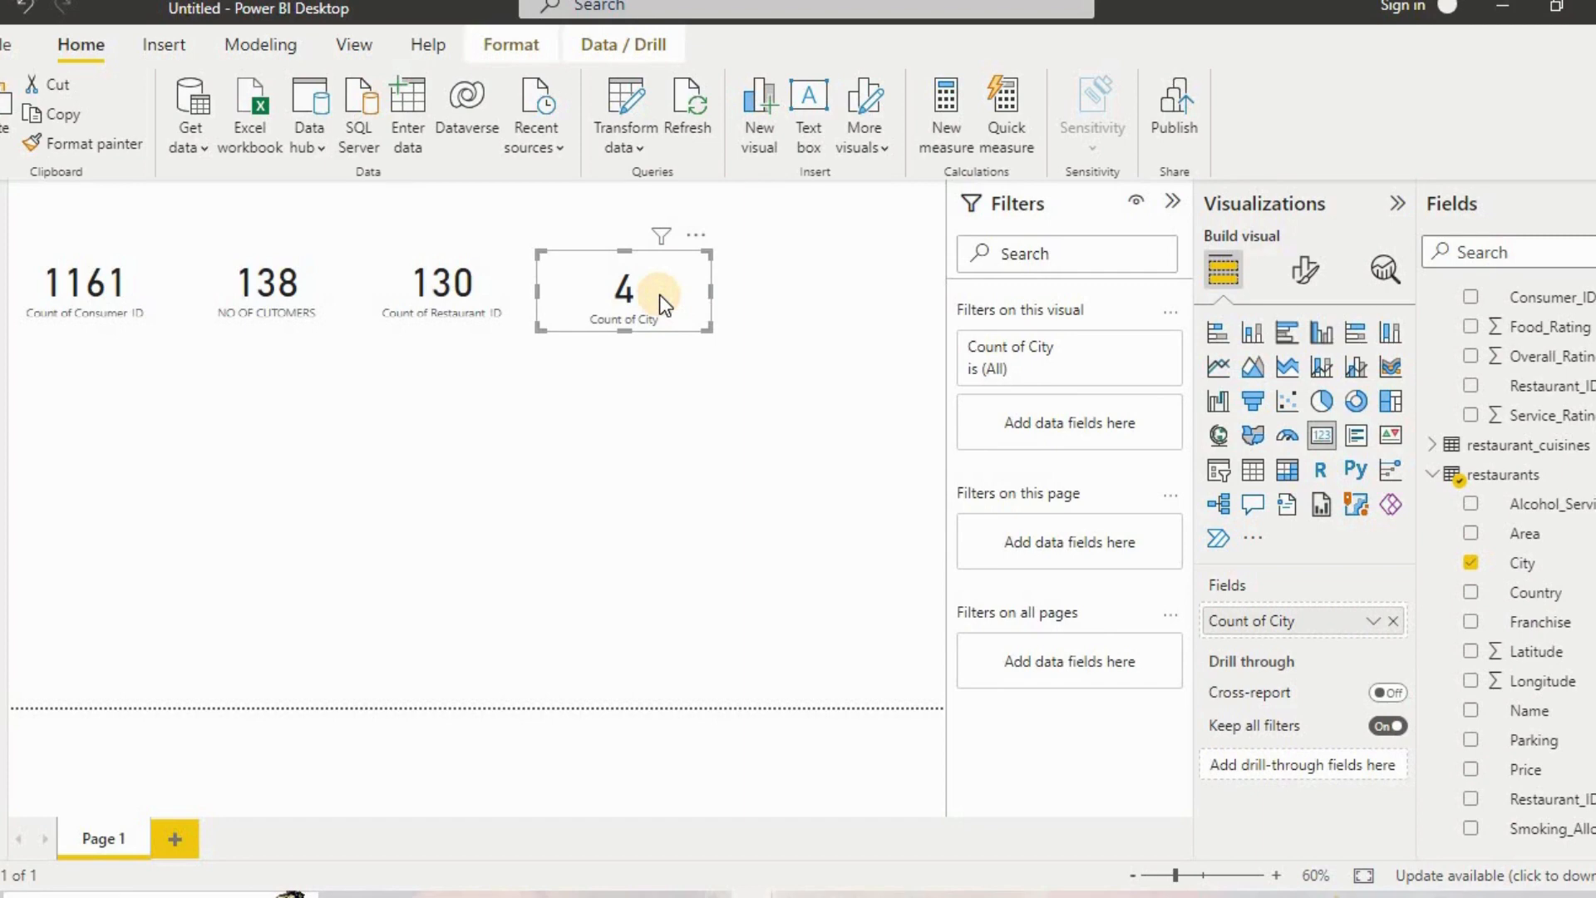
# Place a copy of the Count of City card beside it as a fifth card.
pyautogui.hotkey('ctrl', 'c')
pyautogui.hotkey('ctrl', 'v')
pyautogui.moveTo(661, 294); pyautogui.dragTo(825, 280)
# Change the fifth card to Count (Distinct) of Preferred_Cuisine from consumer_preferences and move it and the City card slightly apart.
pyautogui.scroll(3, 1488, 332)
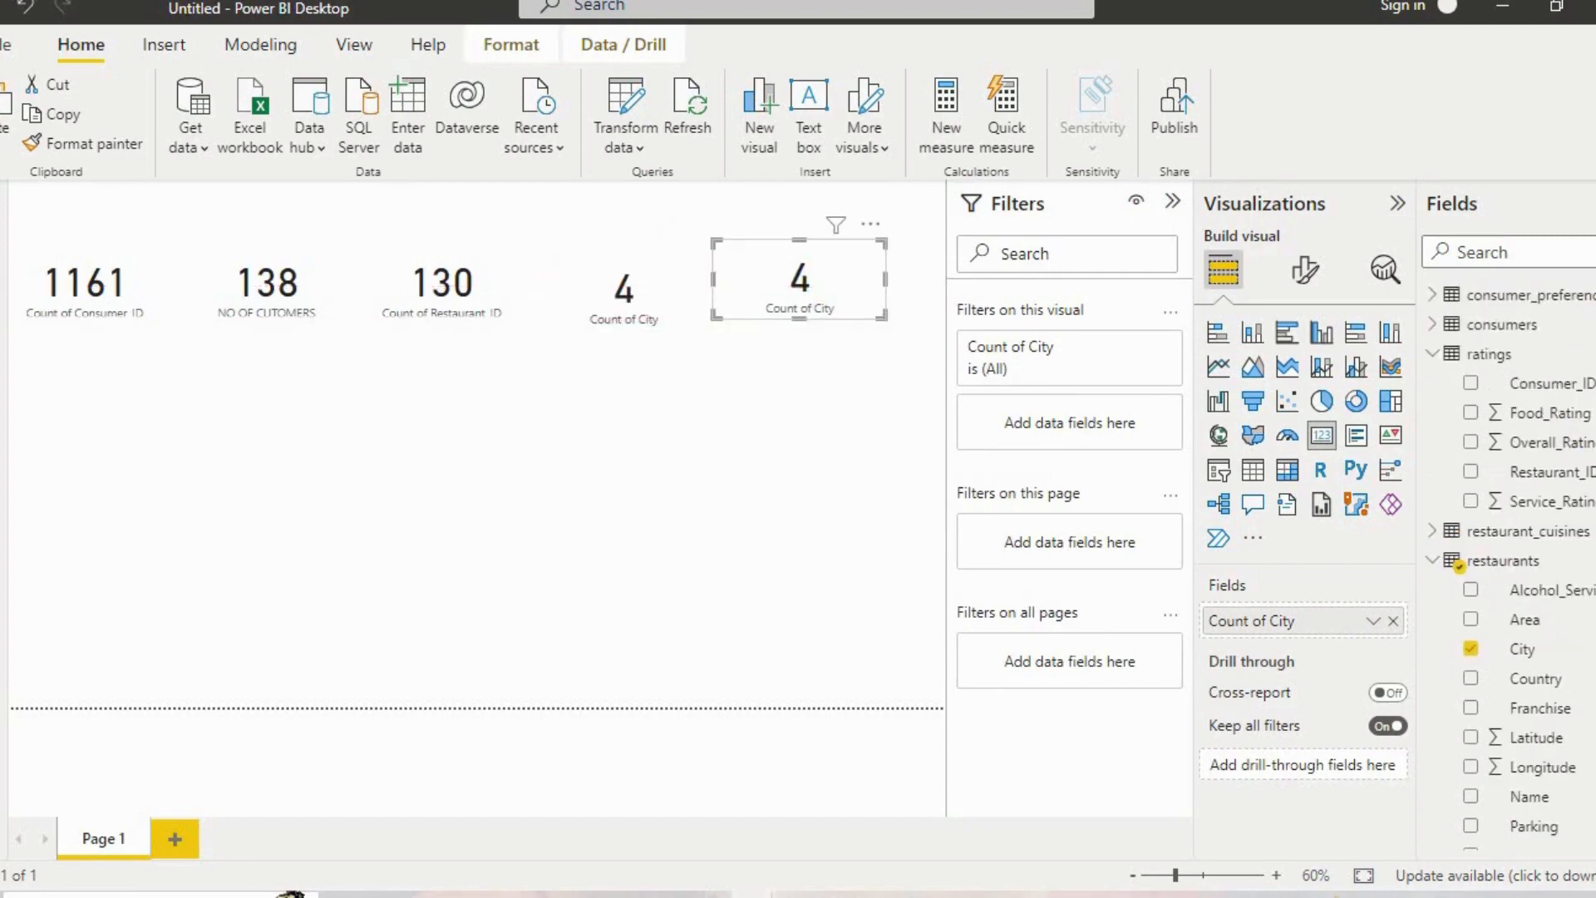
pyautogui.click(1432, 297)
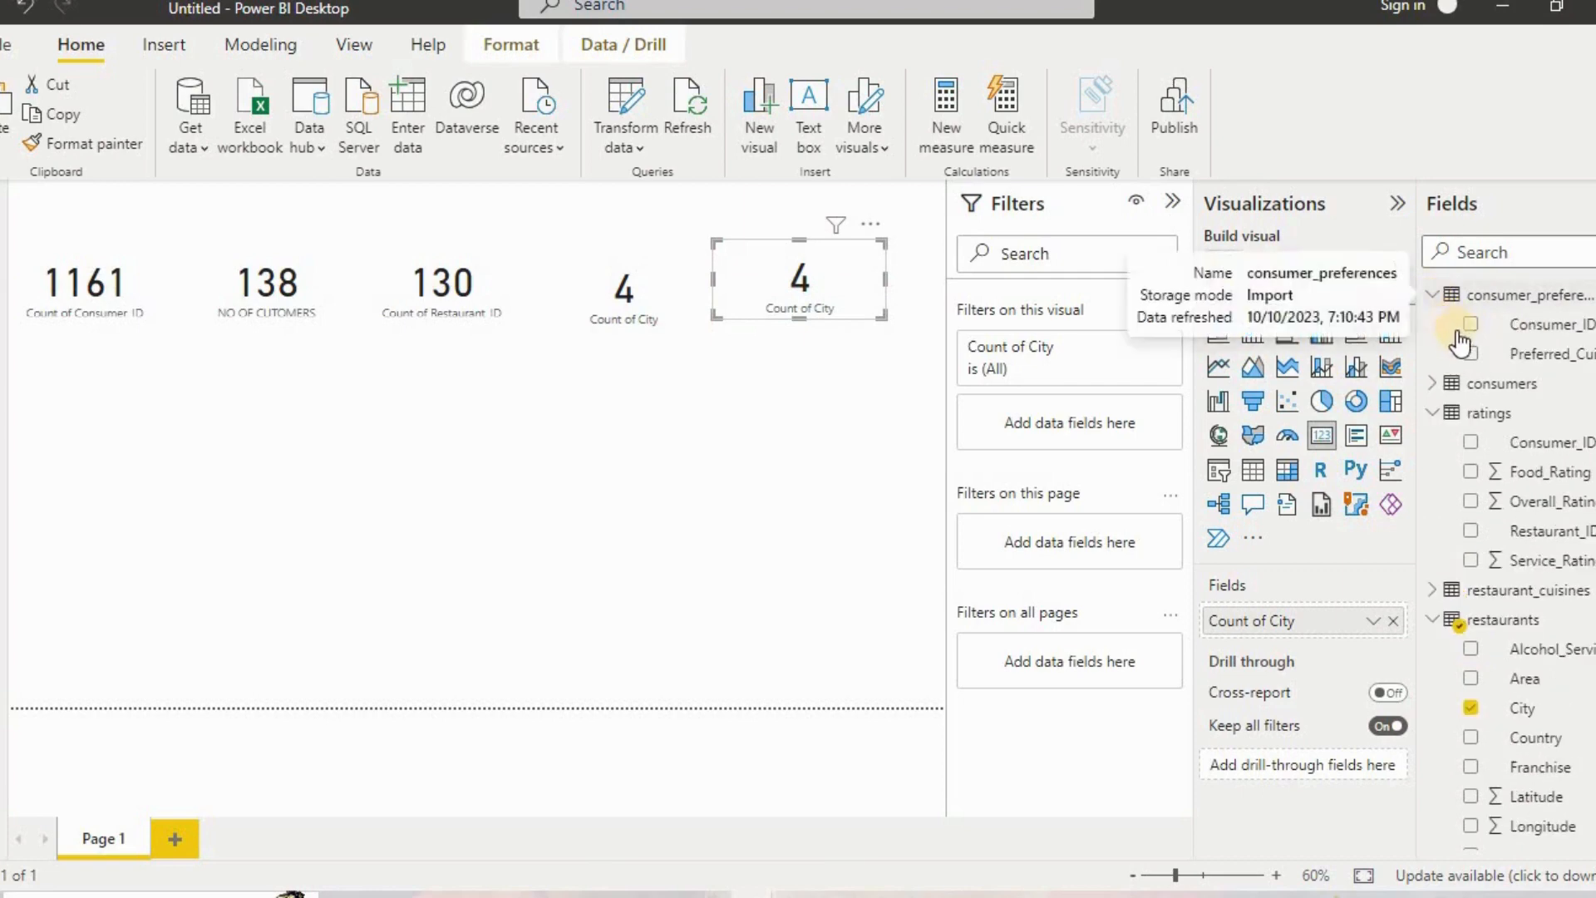
pyautogui.moveTo(1449, 361); pyautogui.dragTo(1313, 636)
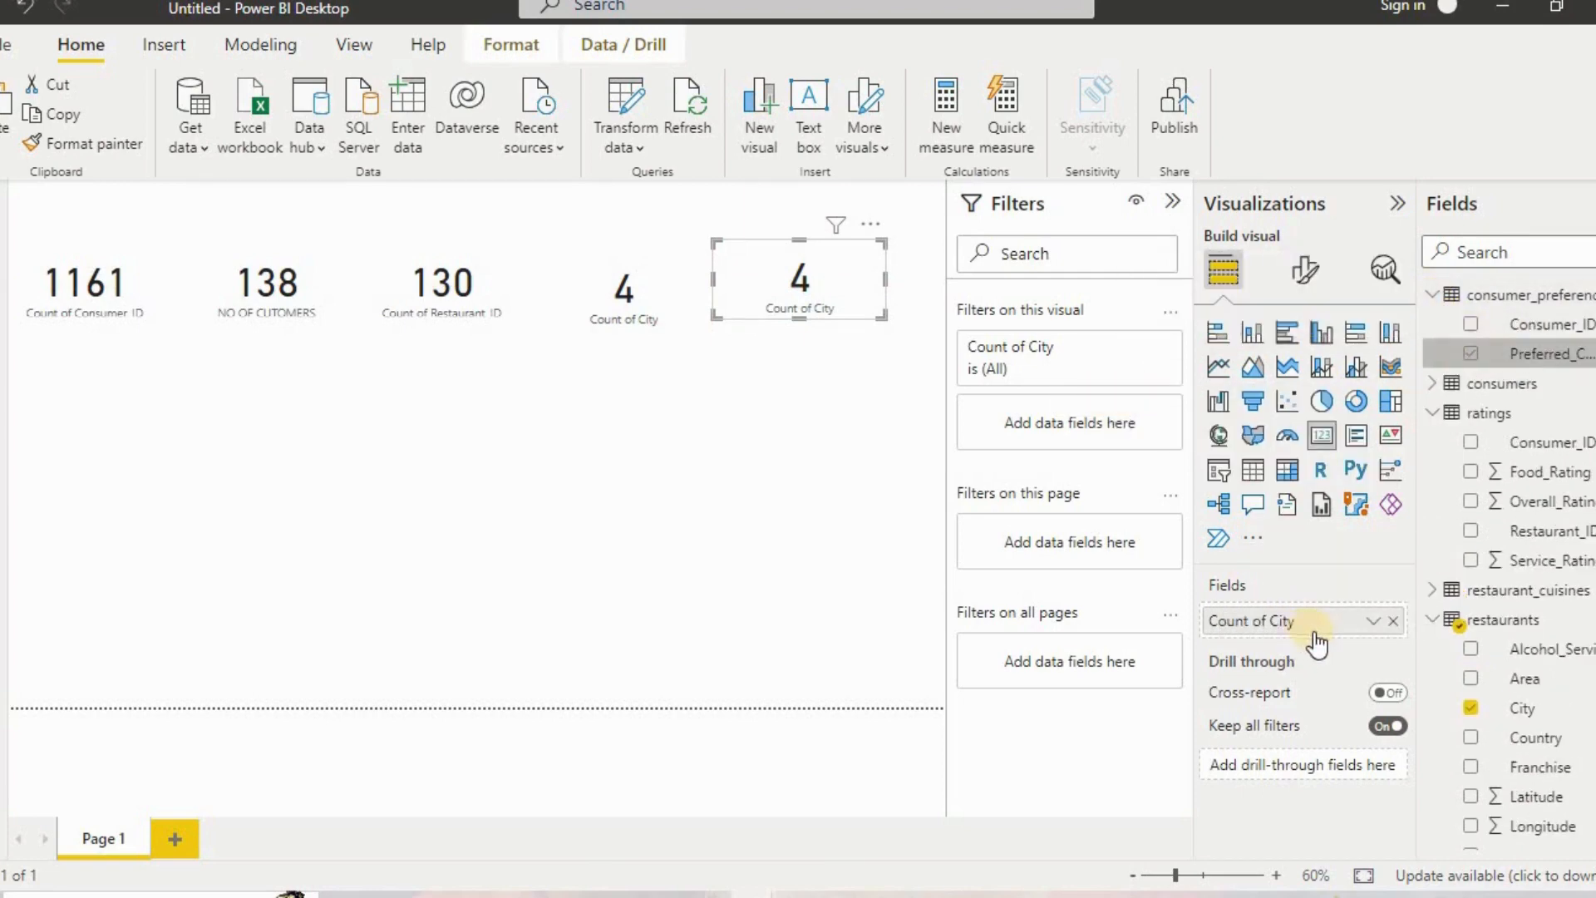
pyautogui.click(1373, 620)
pyautogui.click(1468, 748)
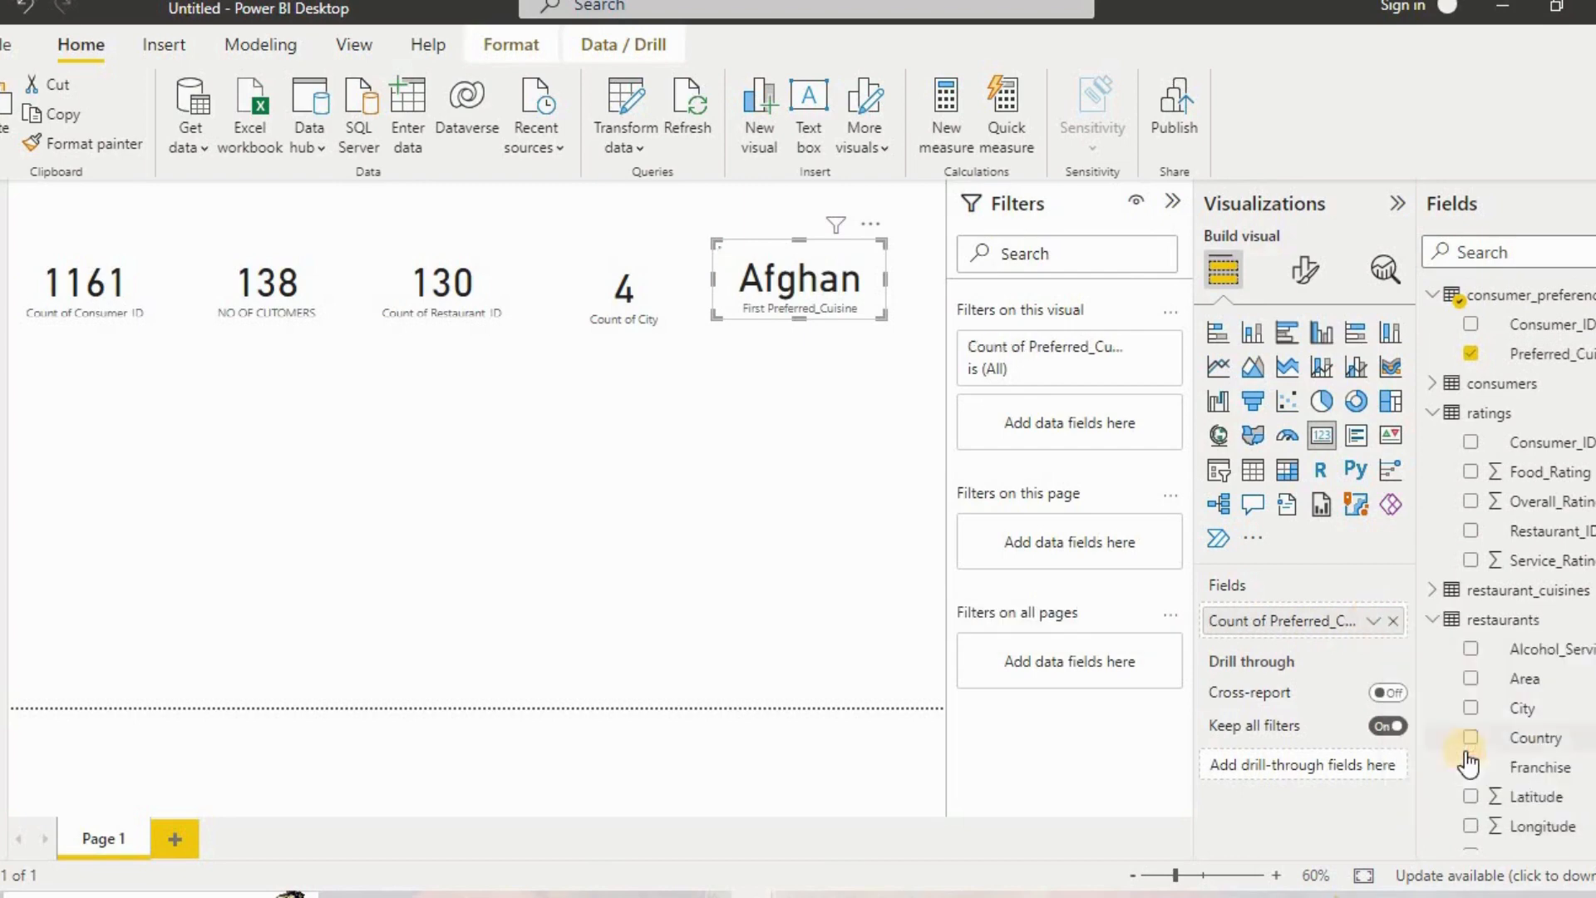
pyautogui.moveTo(813, 285); pyautogui.dragTo(826, 295)
pyautogui.moveTo(682, 300); pyautogui.dragTo(672, 298)
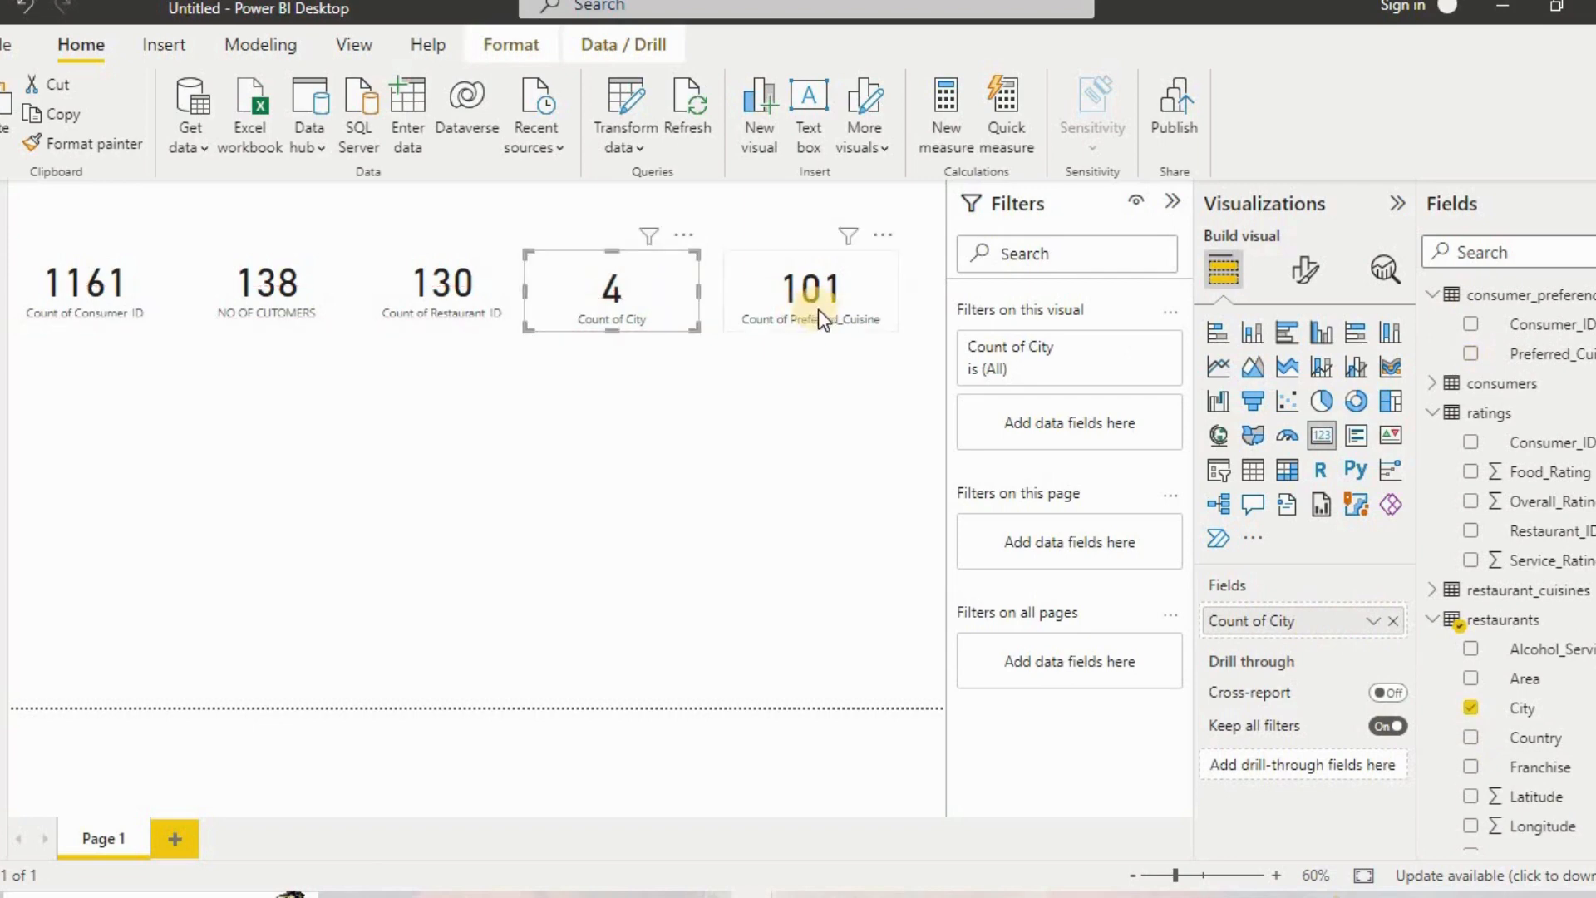
# Add a gauge showing the Average of Food_Rating from ratings and move it up beneath the first card.
pyautogui.click(836, 379)
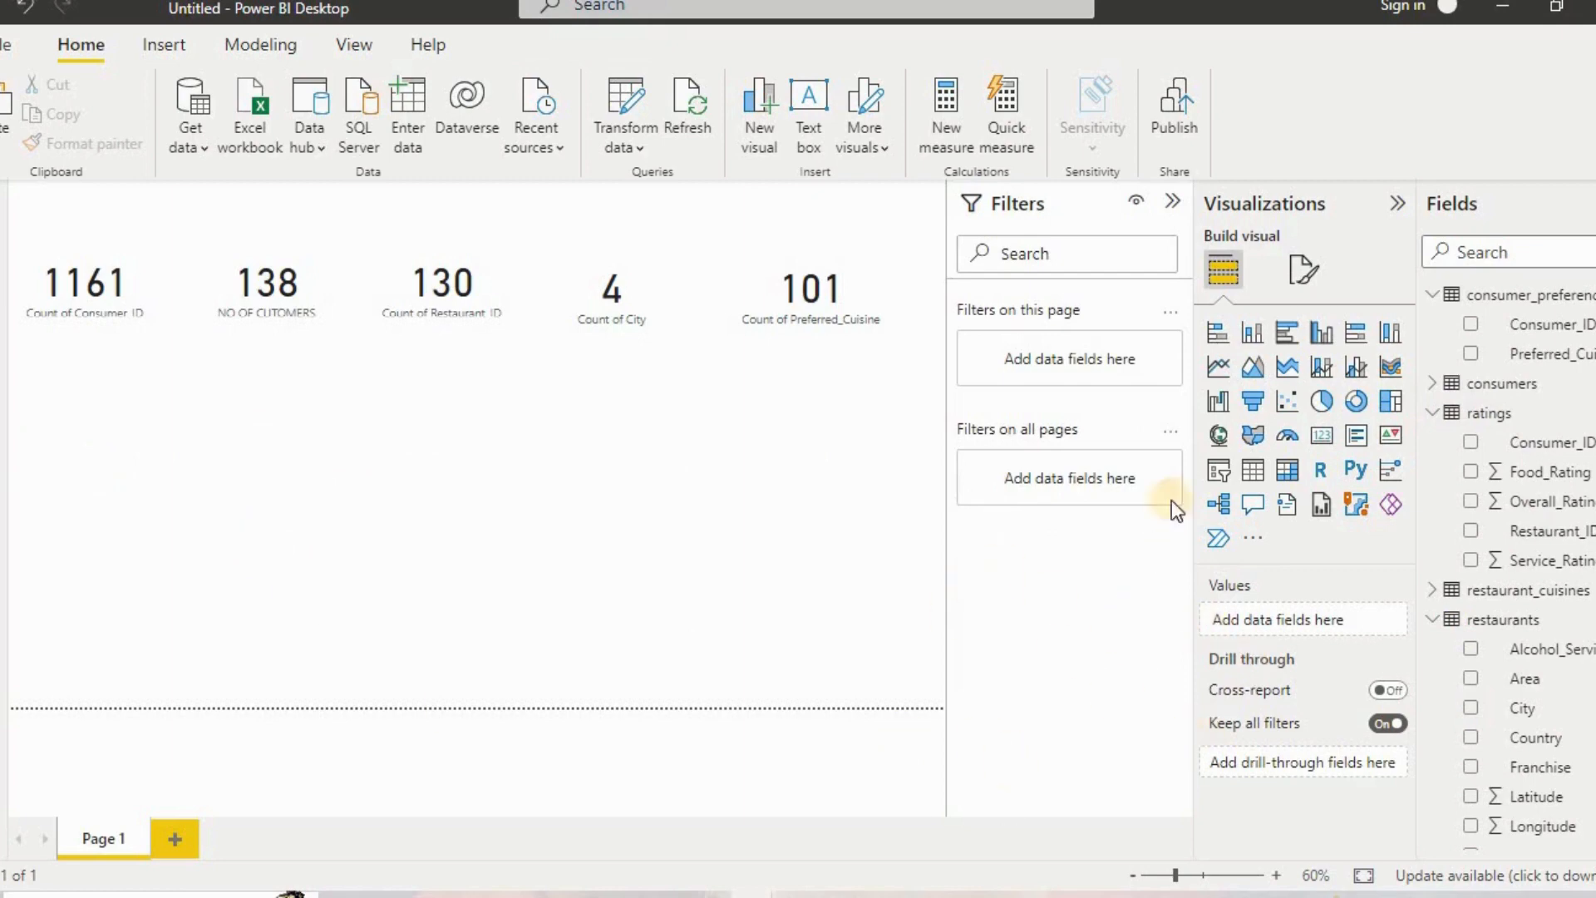
pyautogui.click(1296, 439)
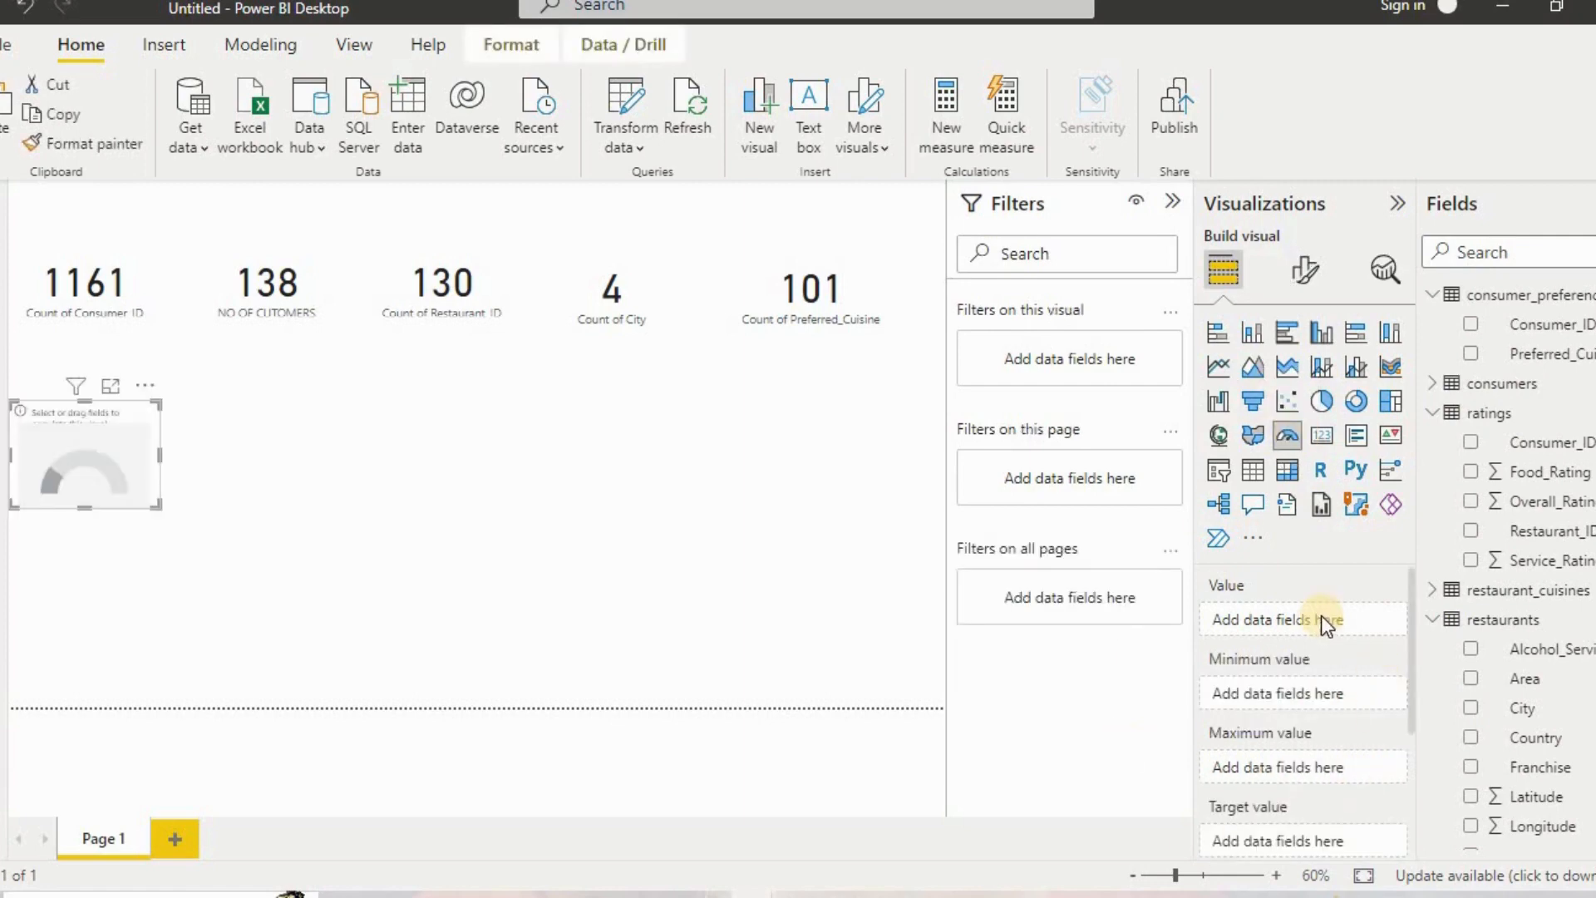
pyautogui.moveTo(1509, 472); pyautogui.dragTo(1285, 620)
pyautogui.click(1373, 624)
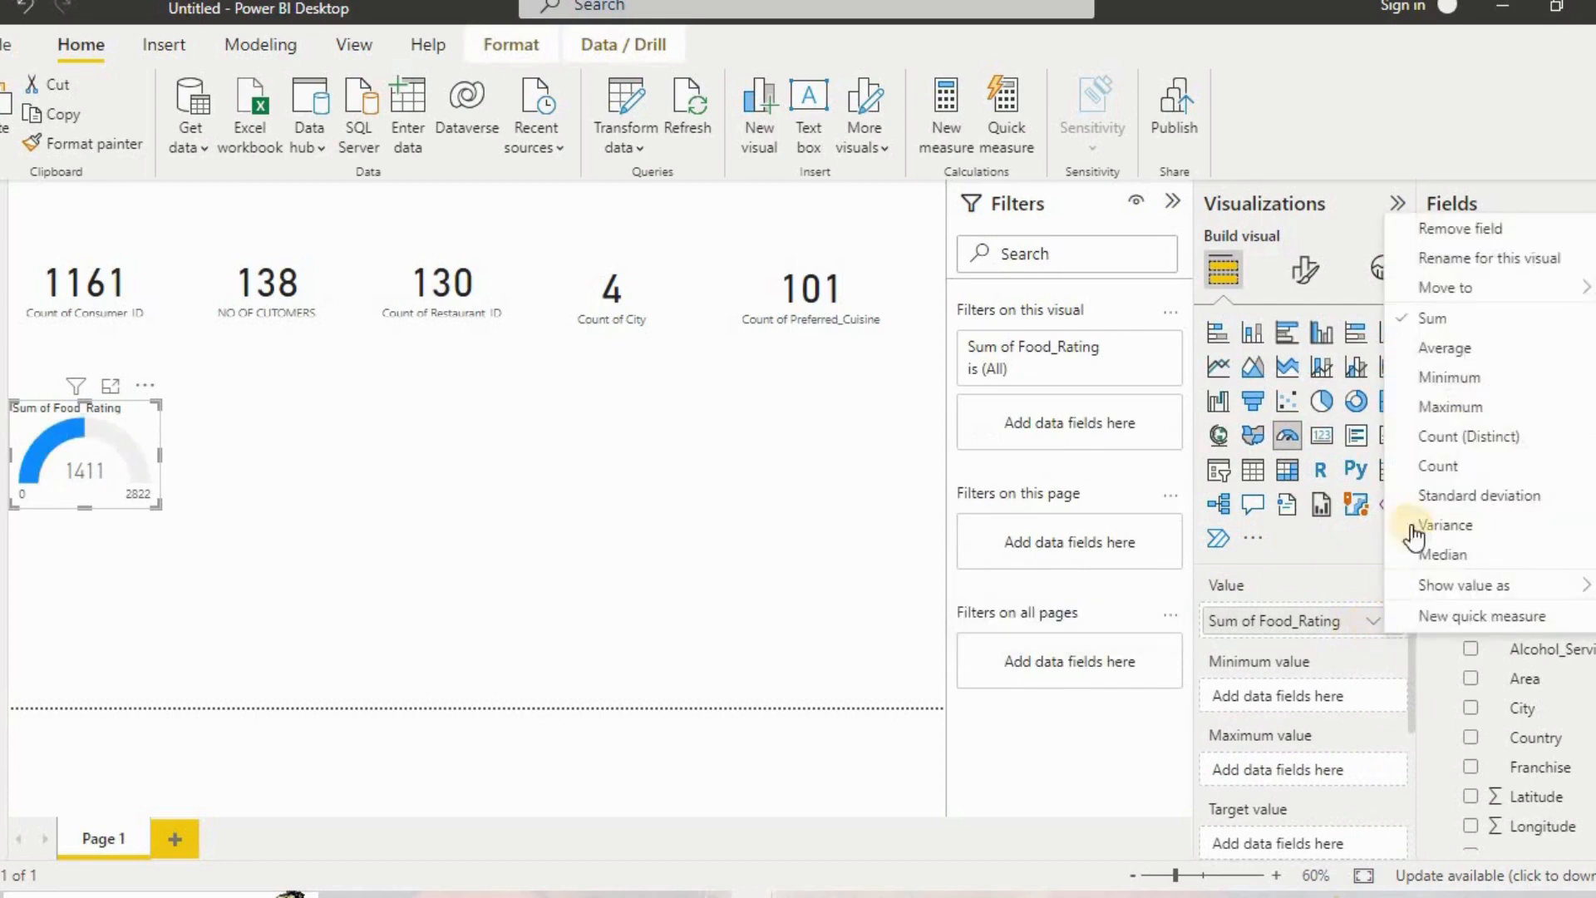
pyautogui.click(1447, 349)
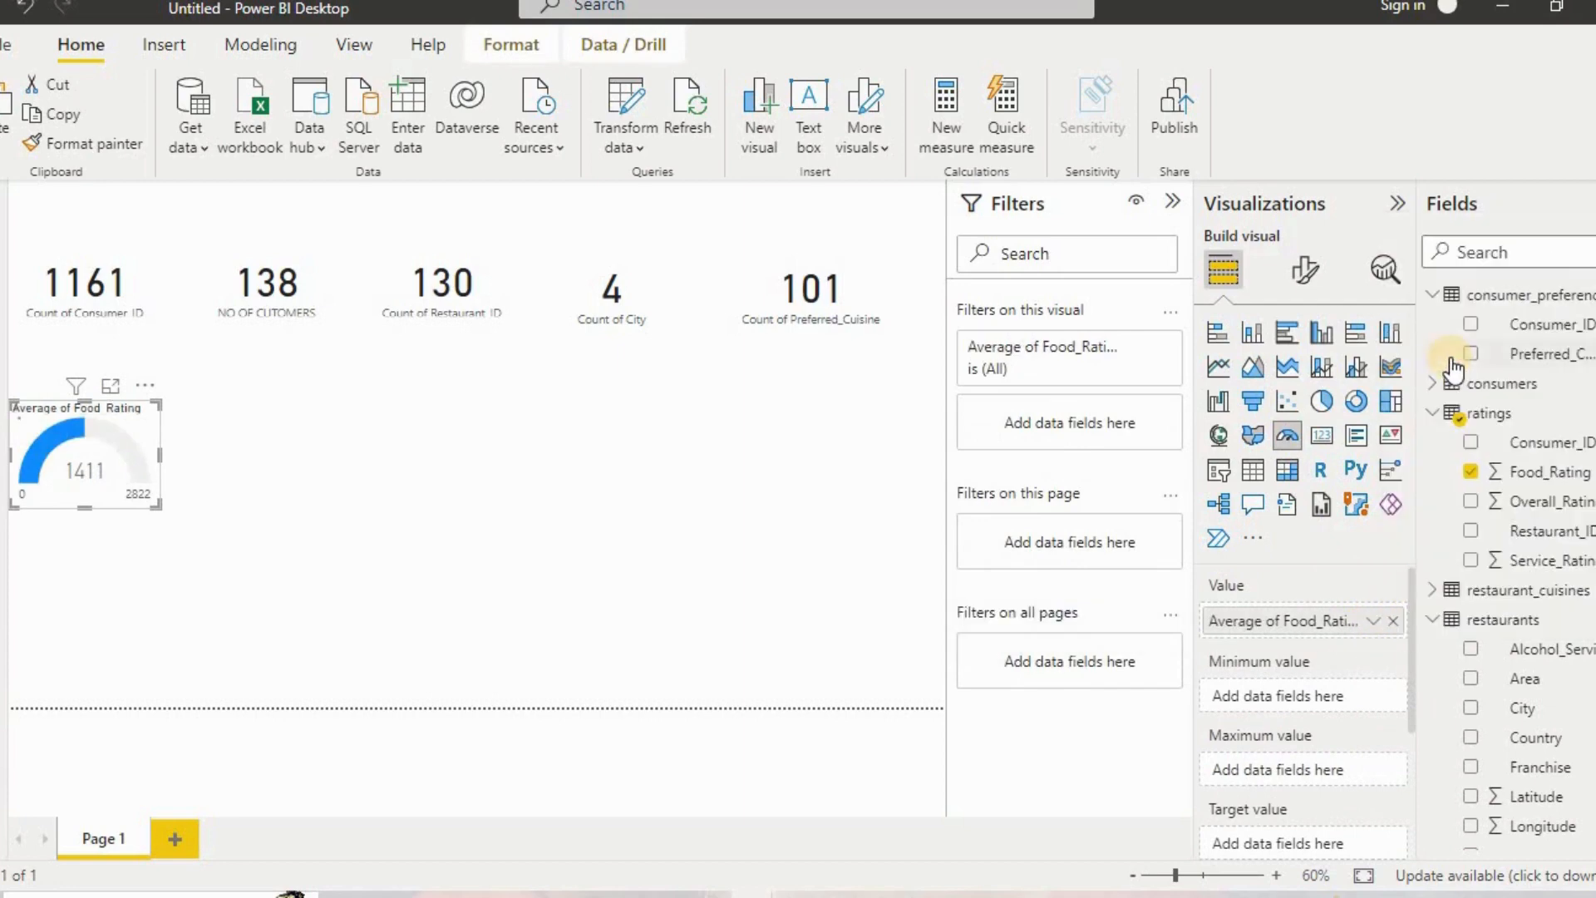
pyautogui.moveTo(115, 480); pyautogui.dragTo(115, 427)
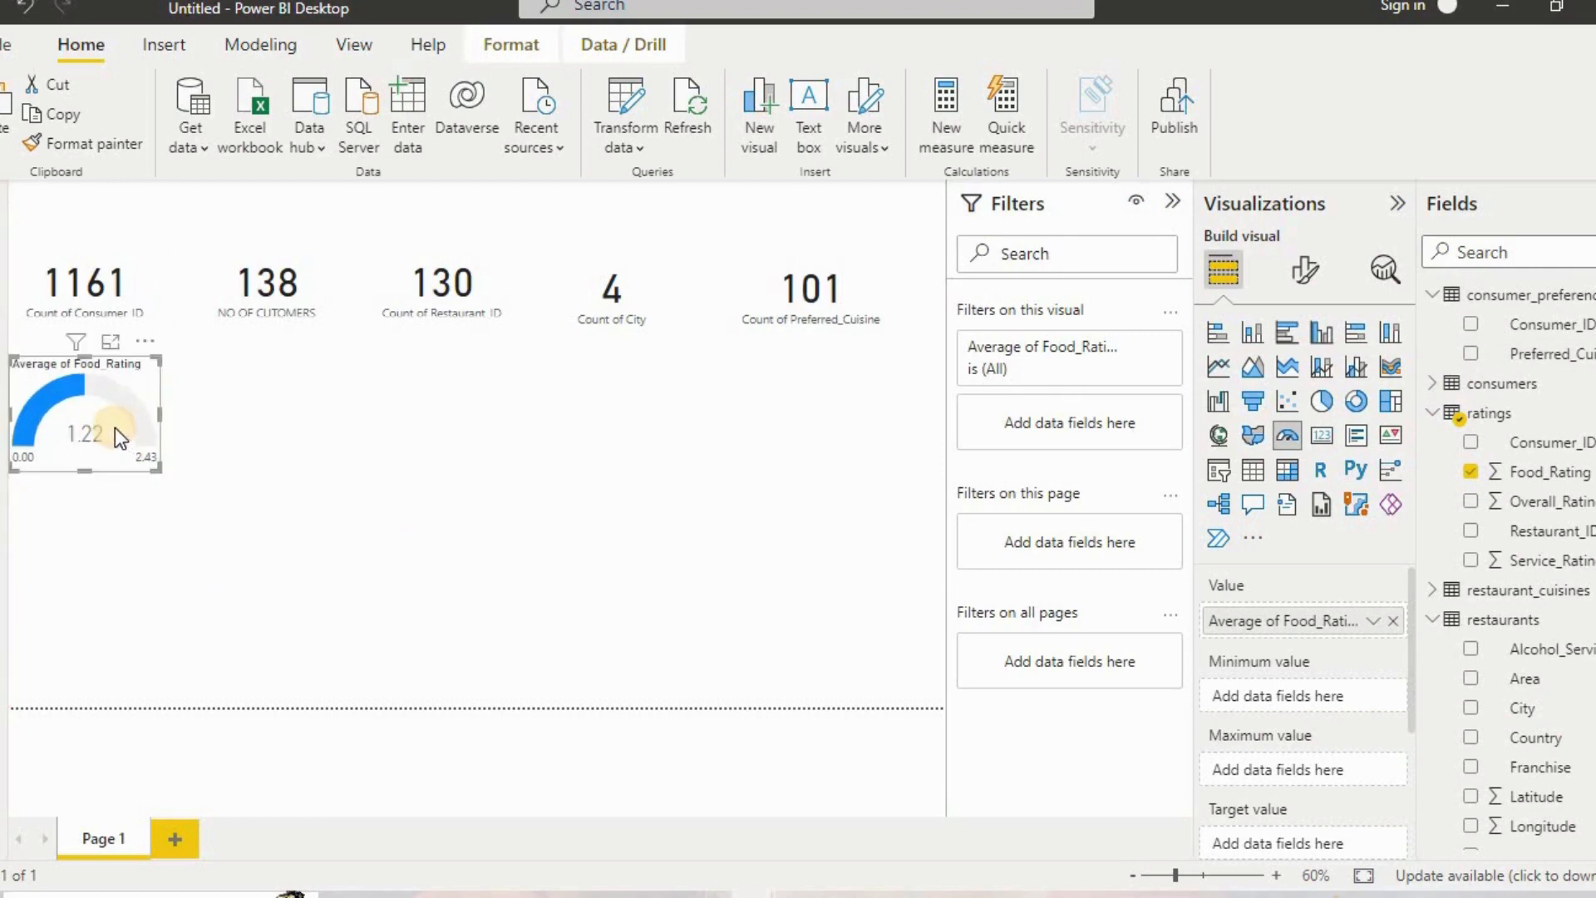
# Make the title of the Food_Rating gauge bold and slightly larger.
pyautogui.click(1307, 281)
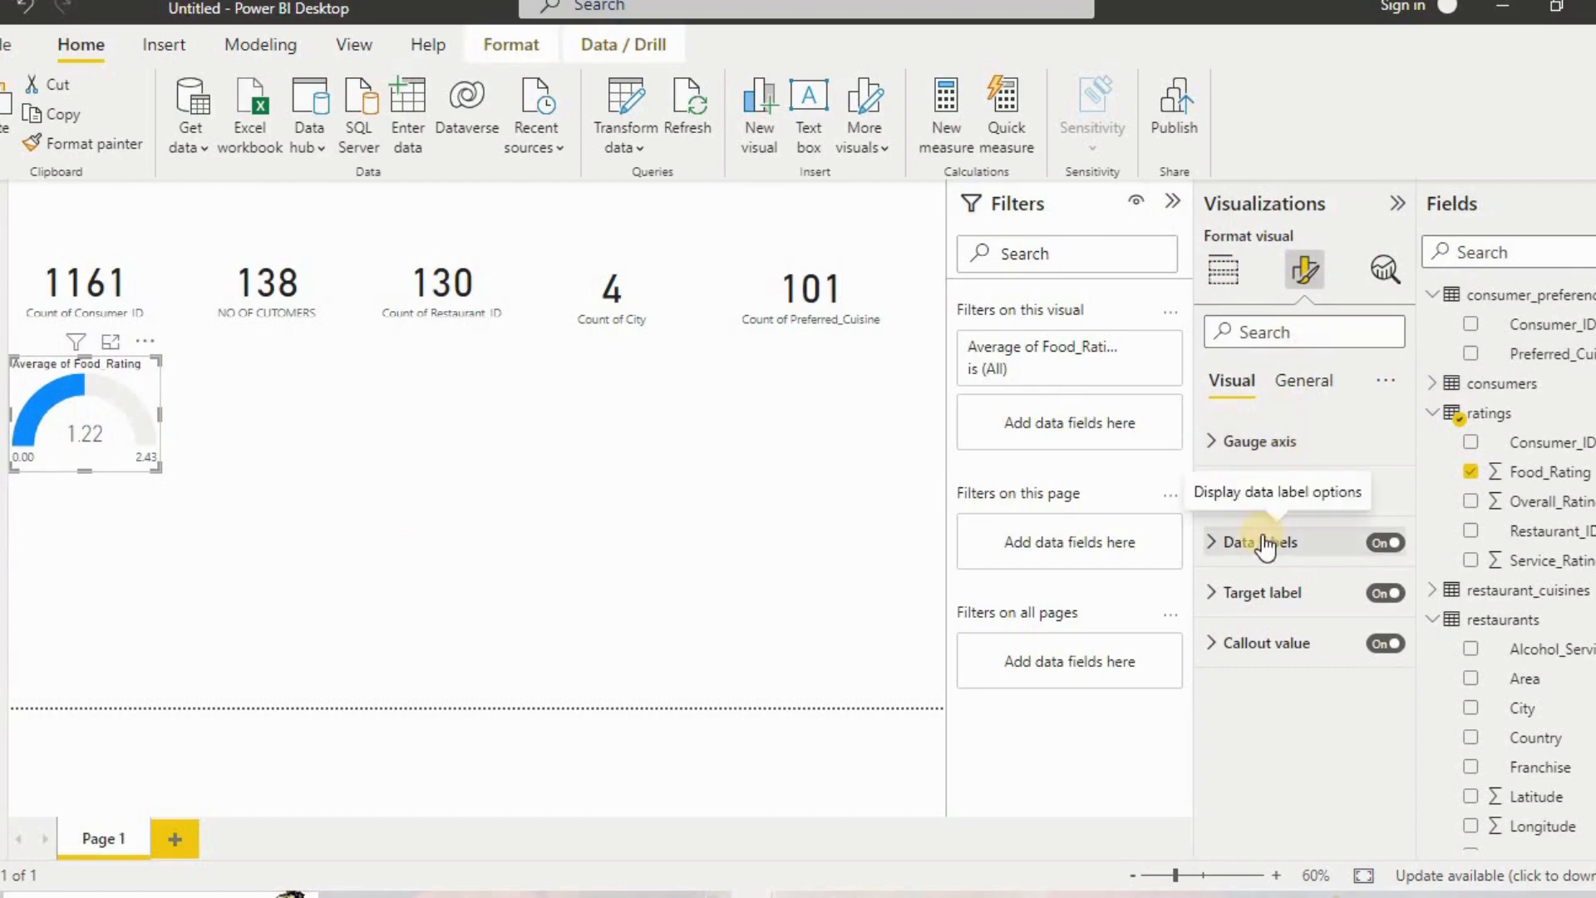
pyautogui.click(1303, 382)
pyautogui.click(1288, 493)
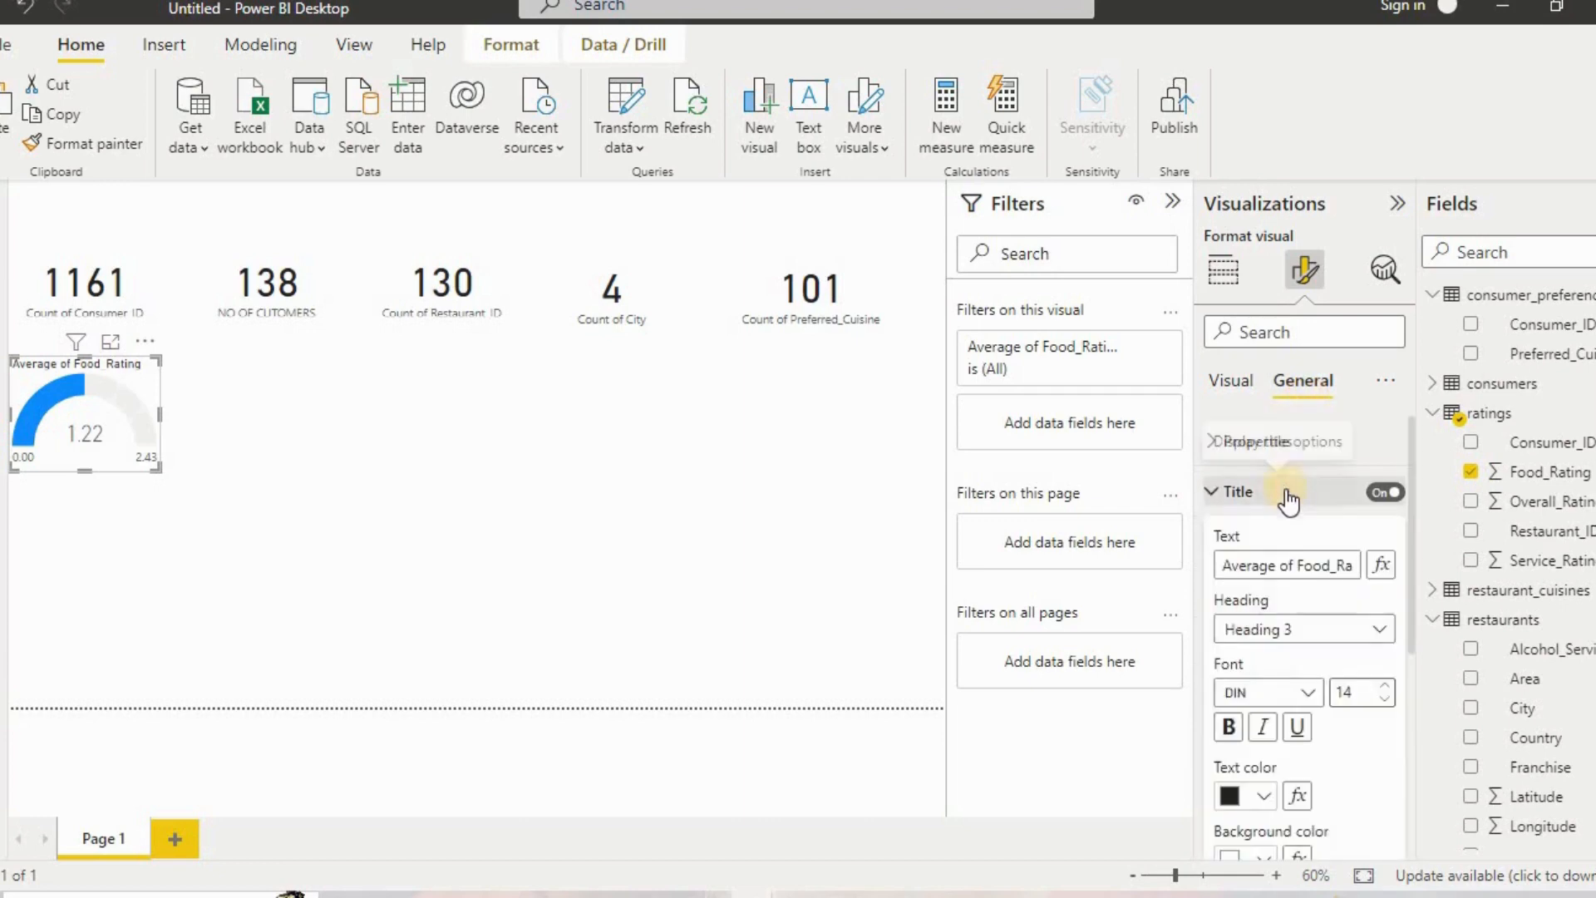
pyautogui.click(1229, 728)
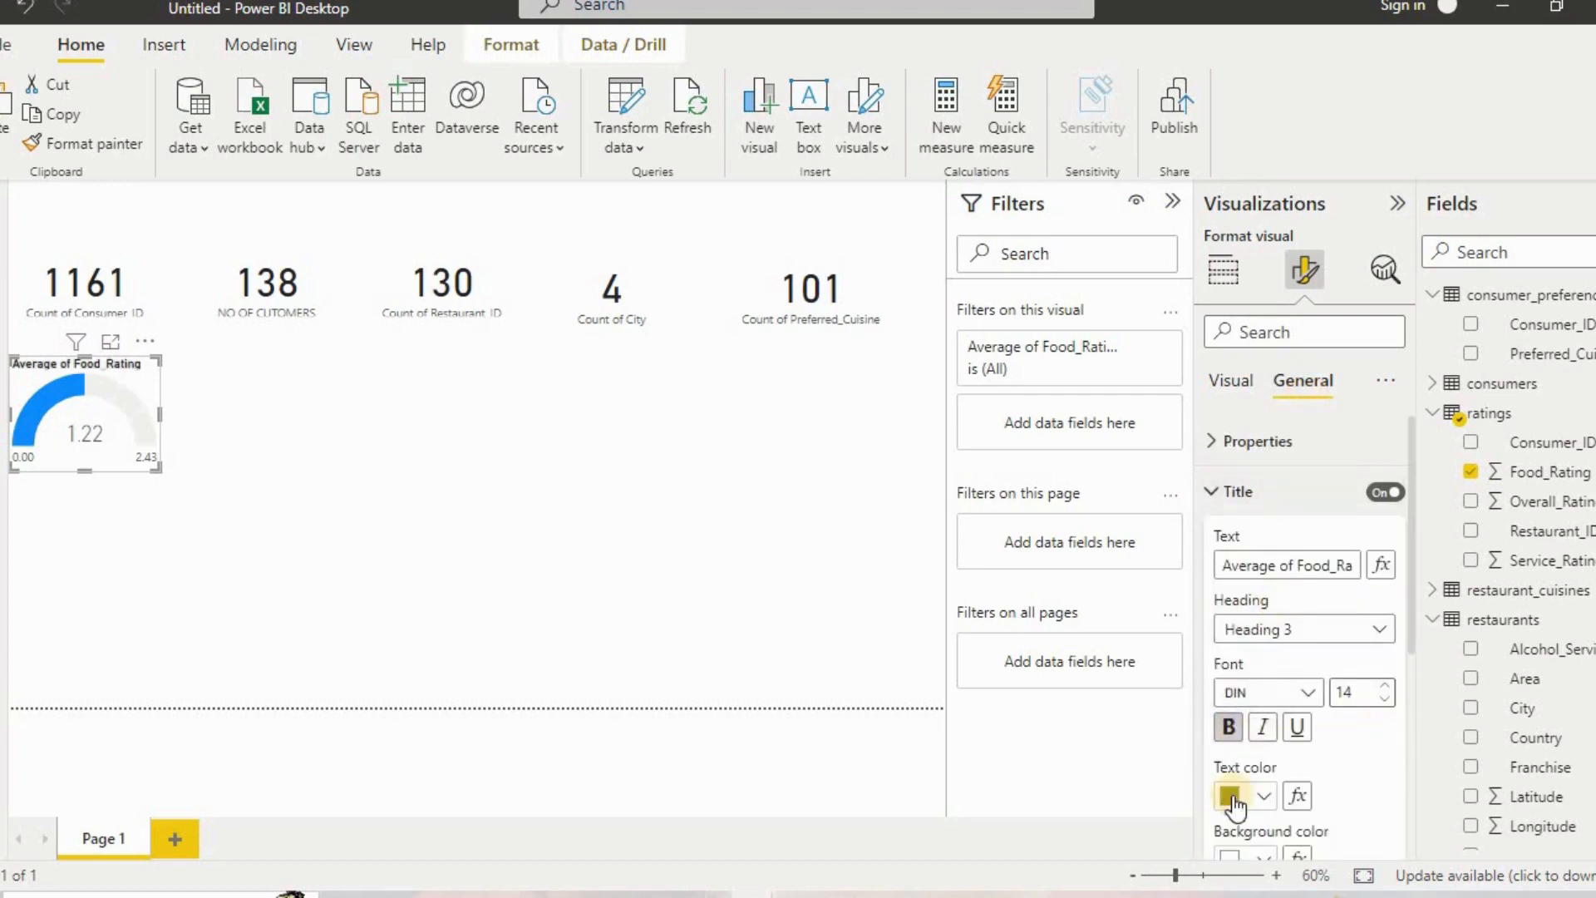
pyautogui.click(1384, 686)
pyautogui.click(1264, 492)
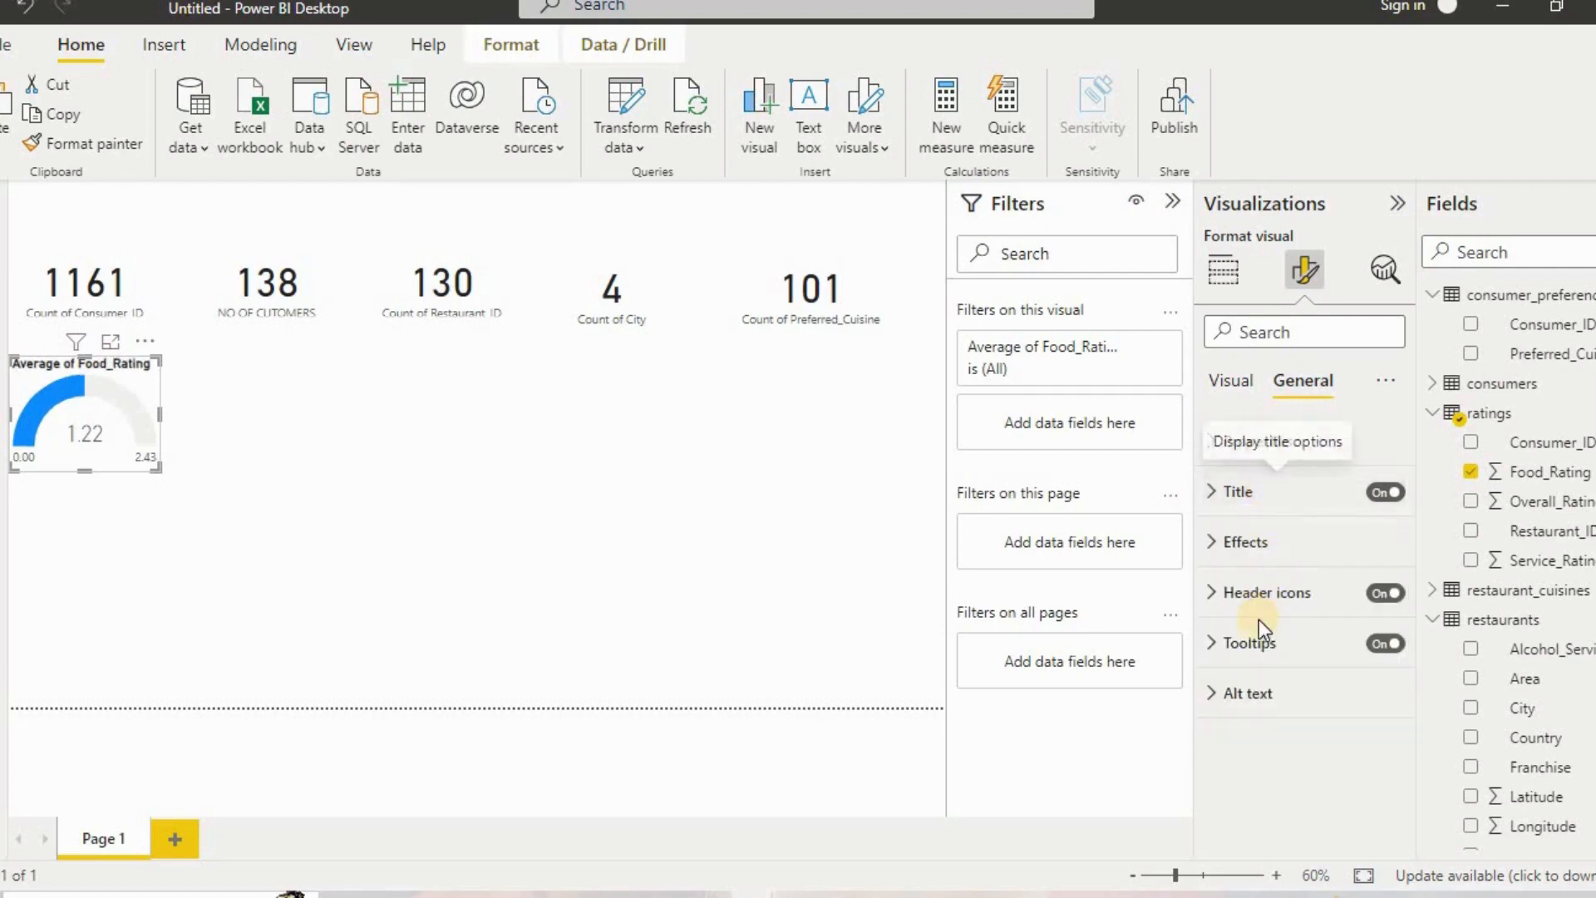
# Set the Food_Rating gauge's data labels to bold and turn the labels off.
pyautogui.click(1231, 380)
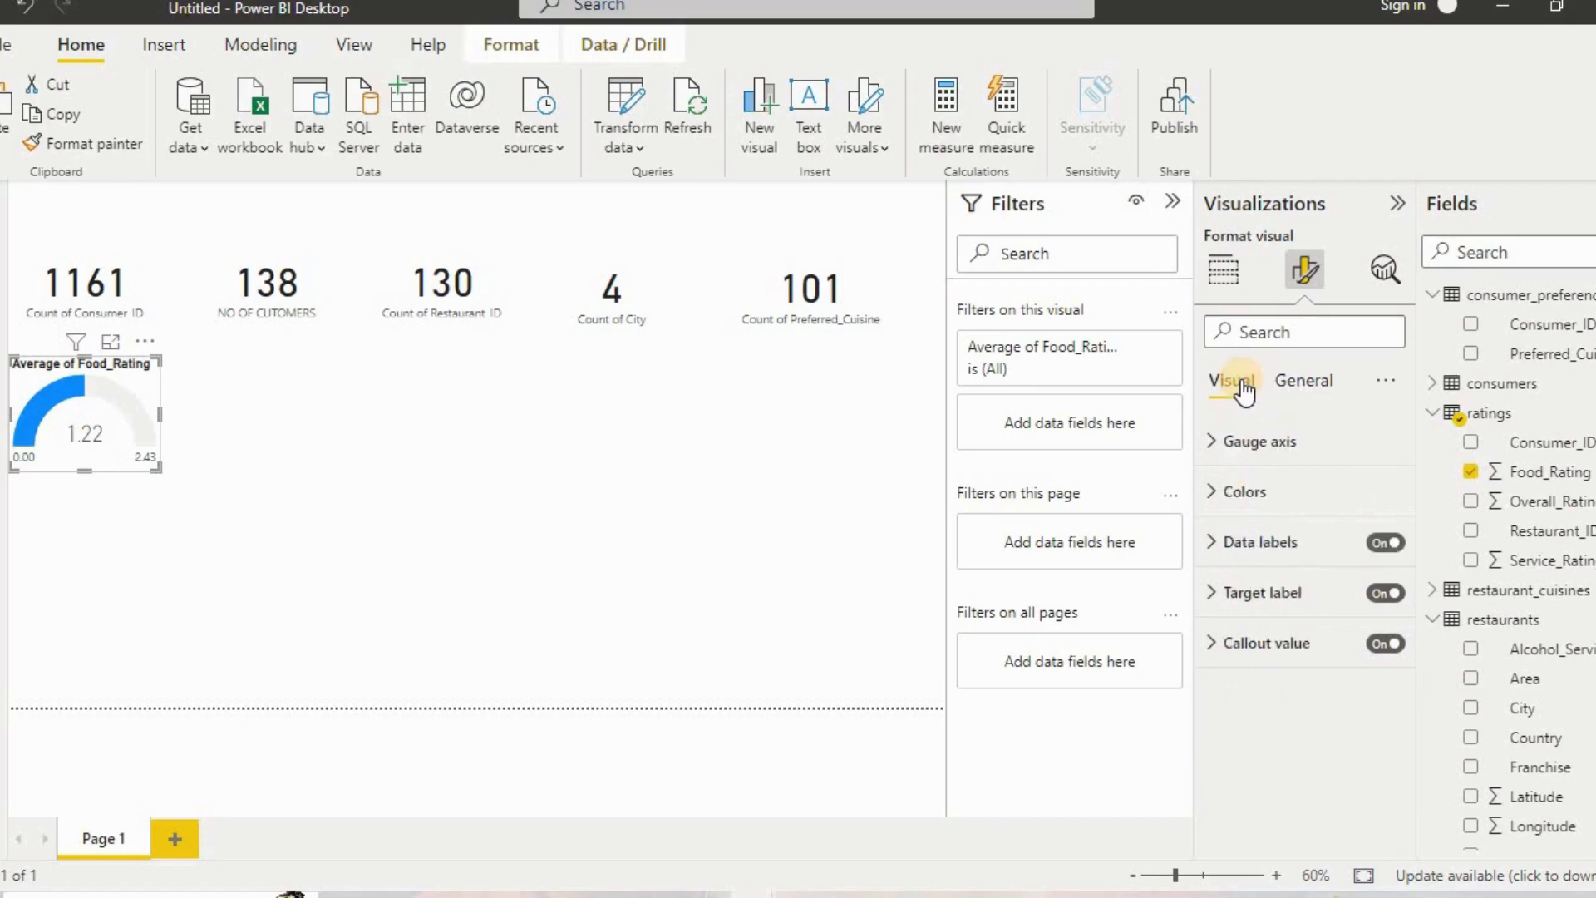
pyautogui.click(1268, 540)
pyautogui.scroll(-1, 1272, 598)
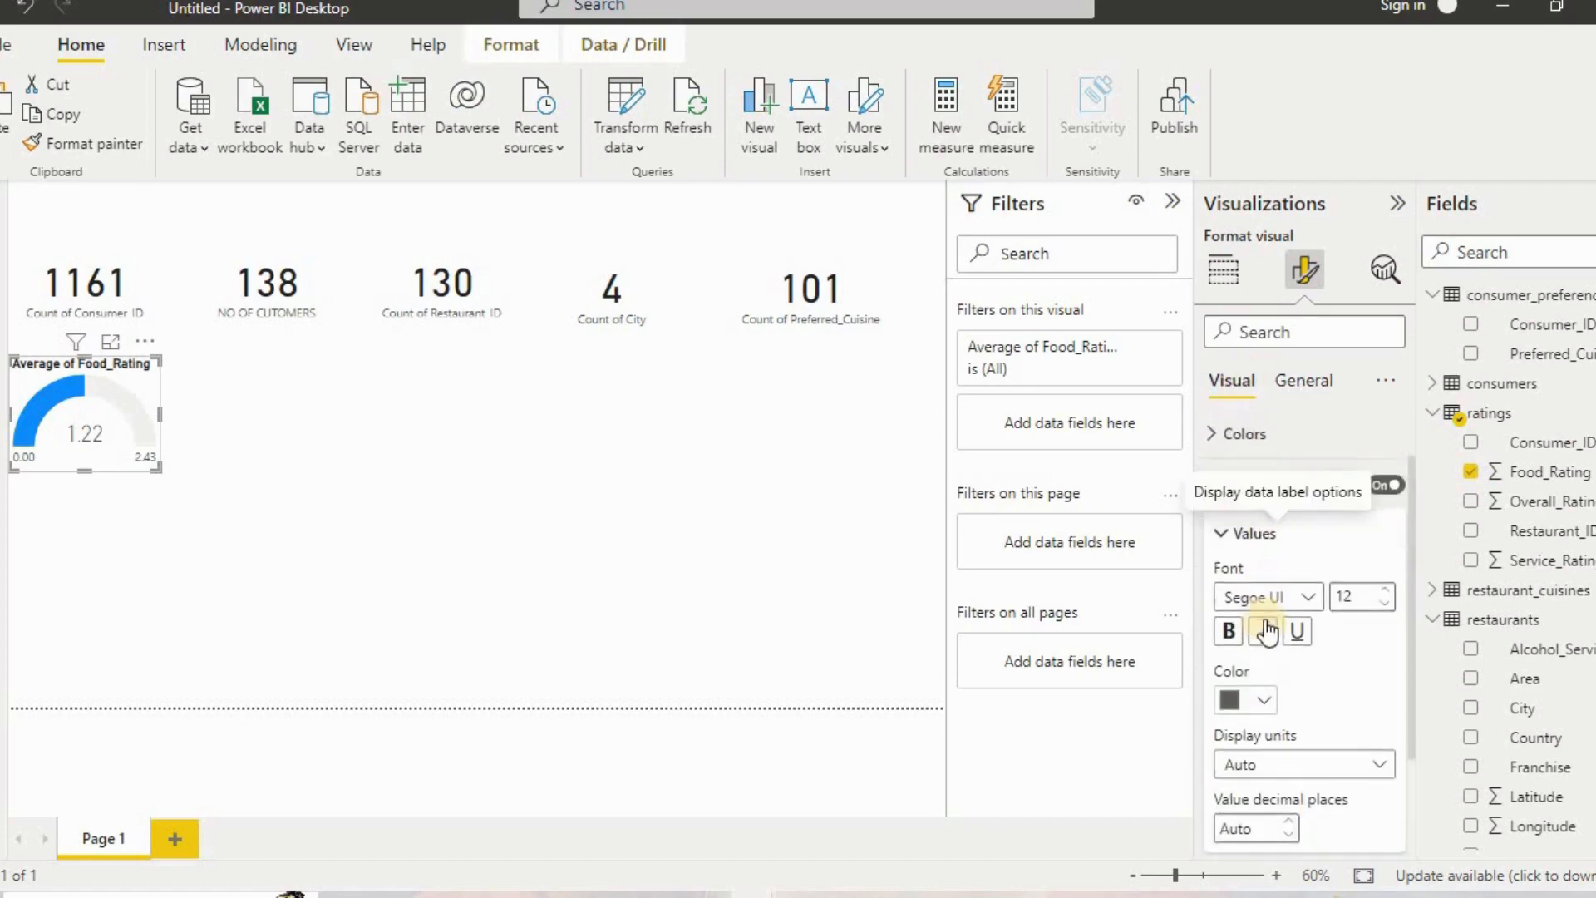
pyautogui.click(1231, 624)
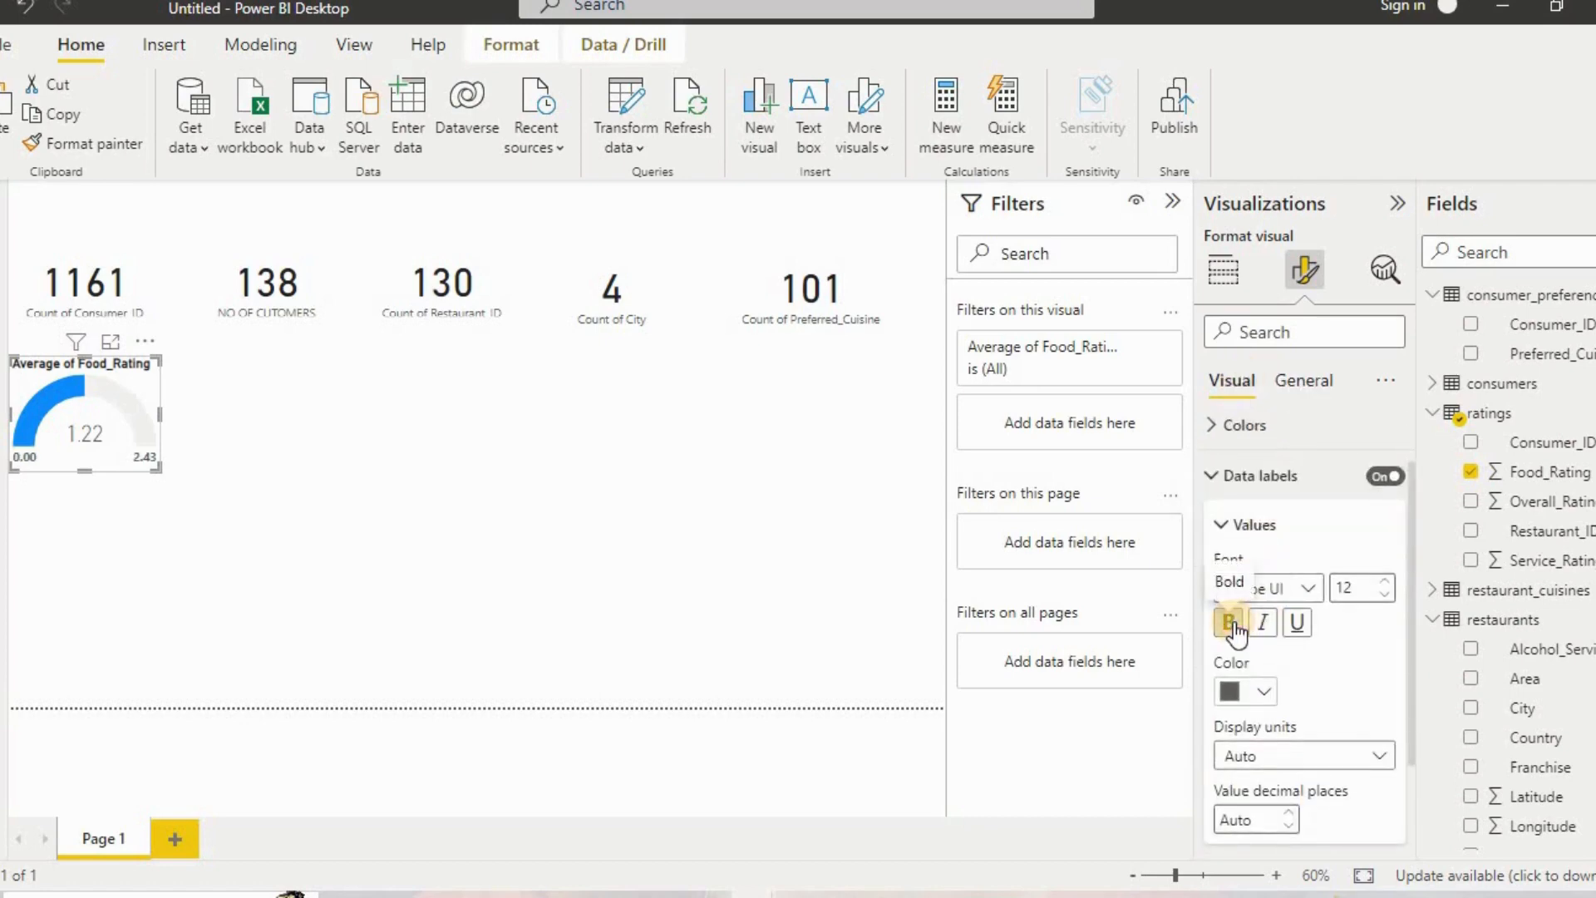
pyautogui.click(1382, 479)
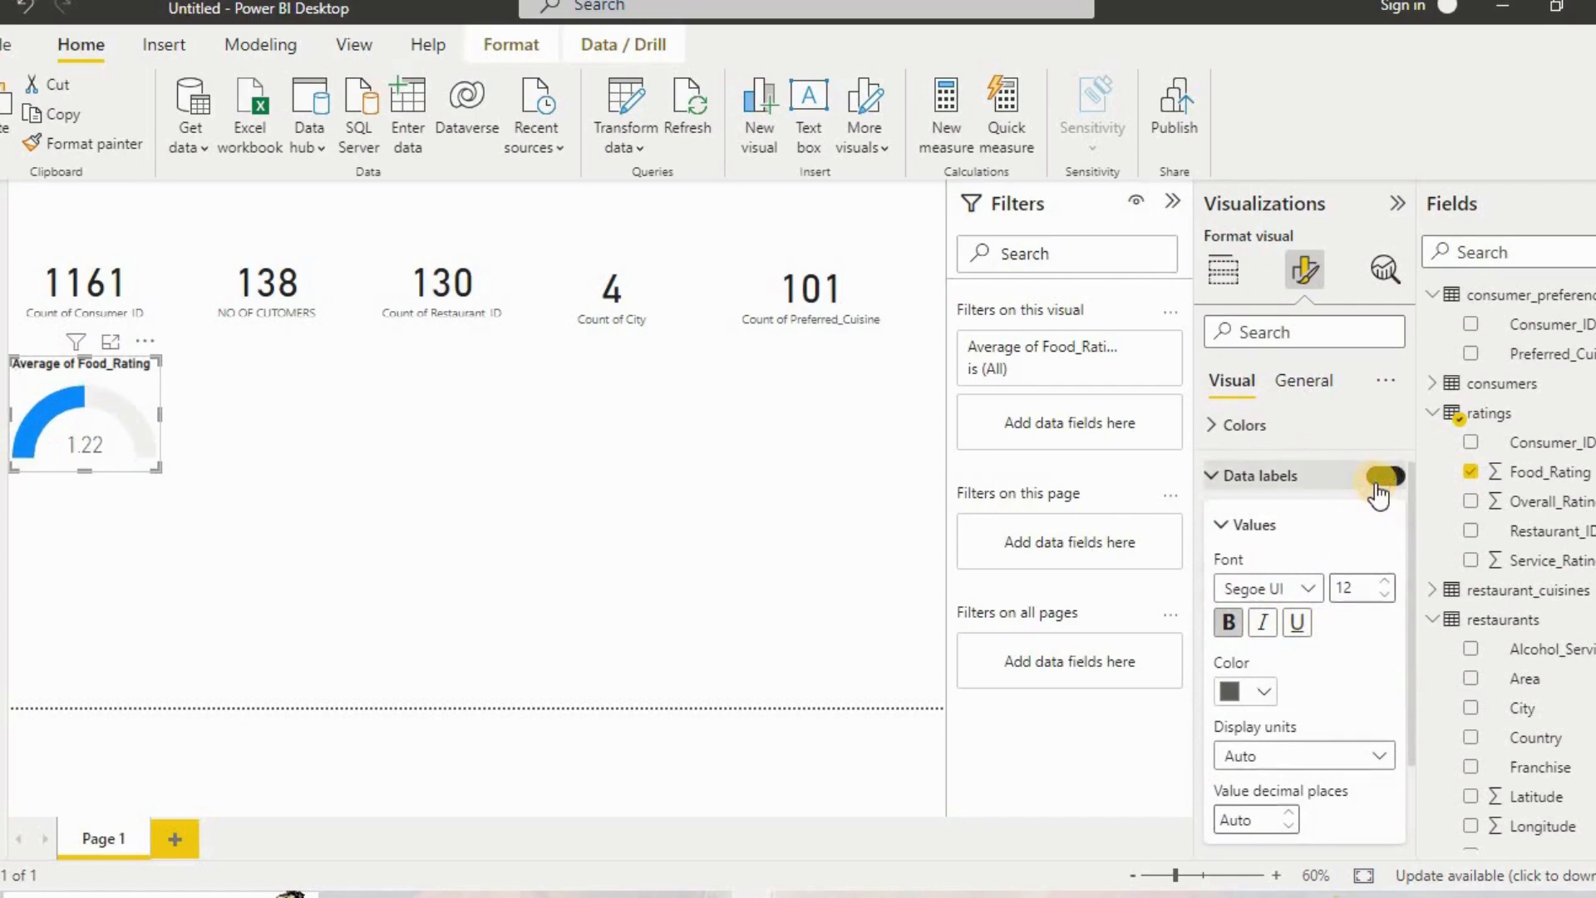
pyautogui.click(1386, 477)
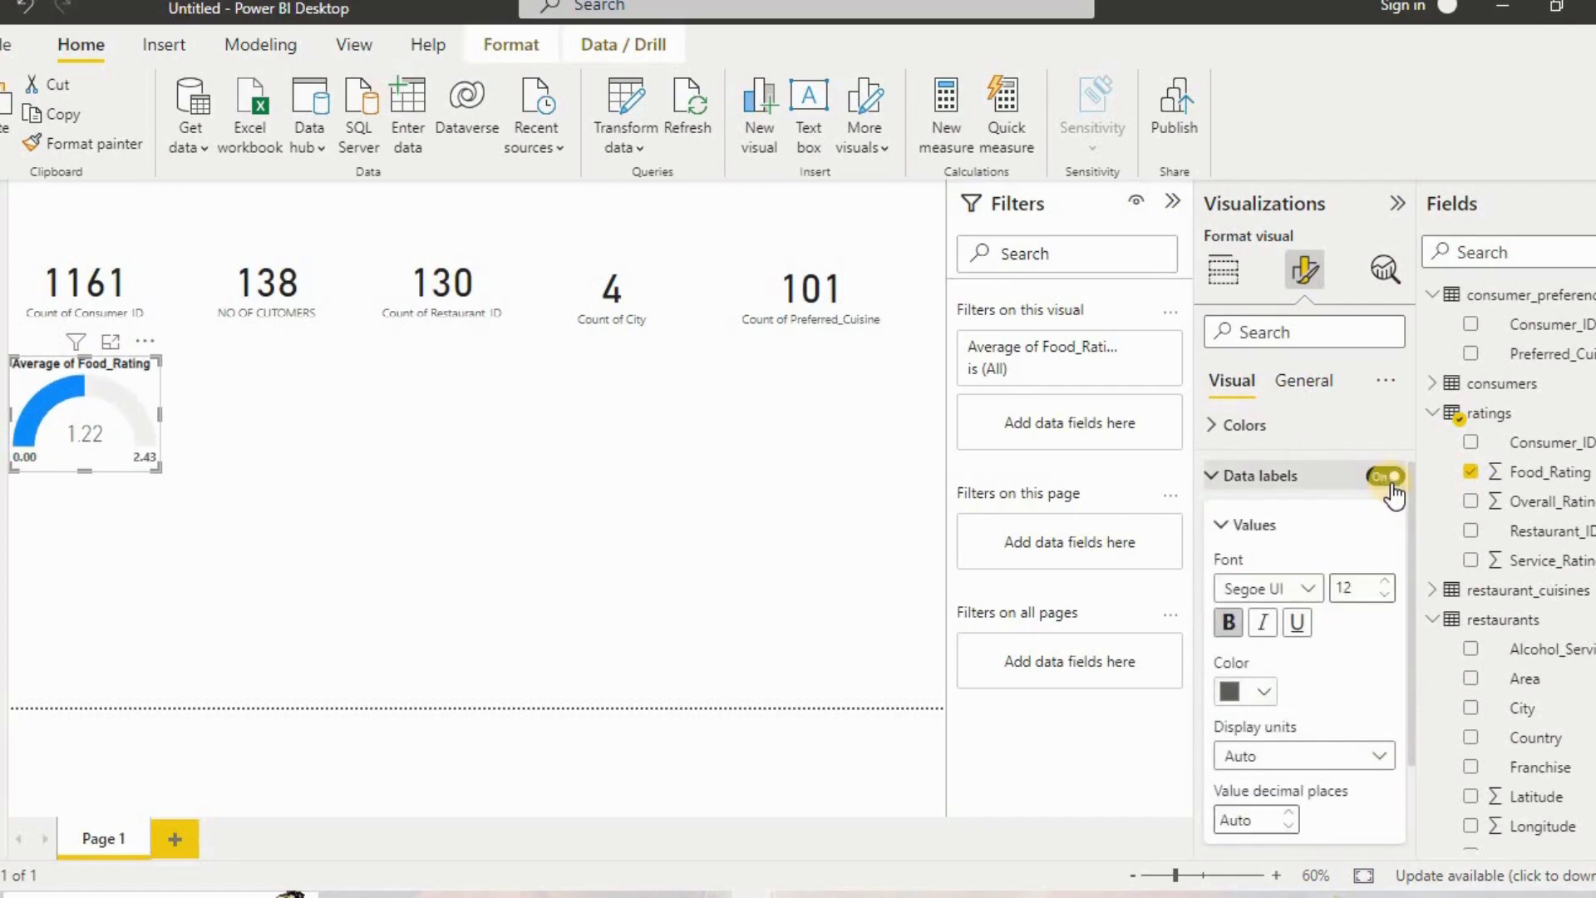
pyautogui.click(1387, 481)
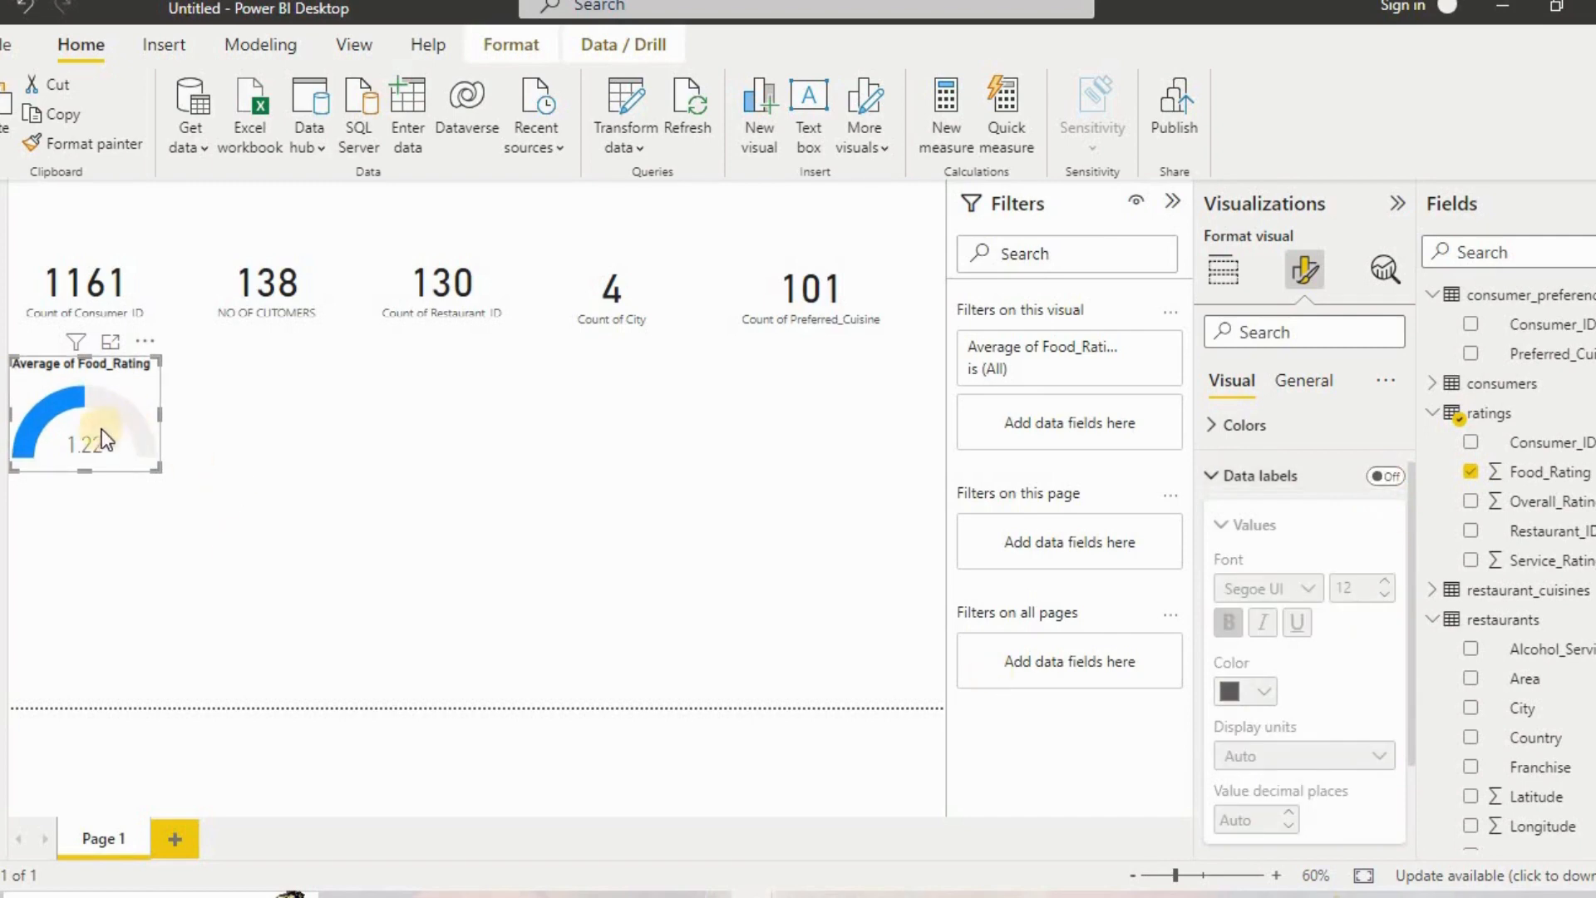
# Make the callout value of the Food_Rating gauge bold and deselect the gauge.
pyautogui.scroll(-3, 1281, 602)
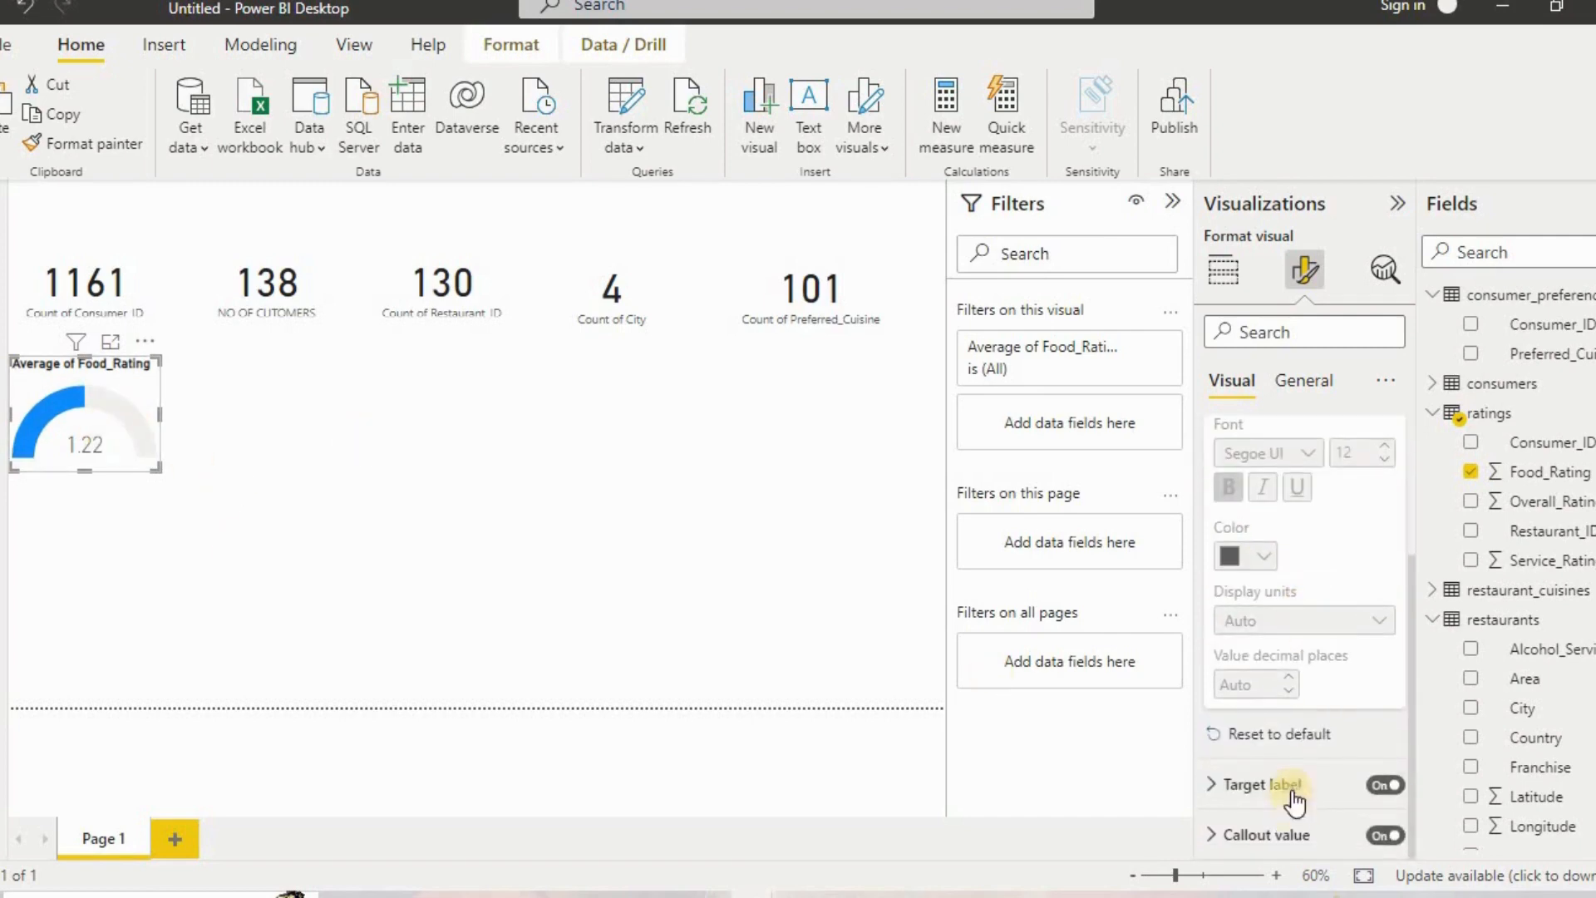
pyautogui.click(1302, 833)
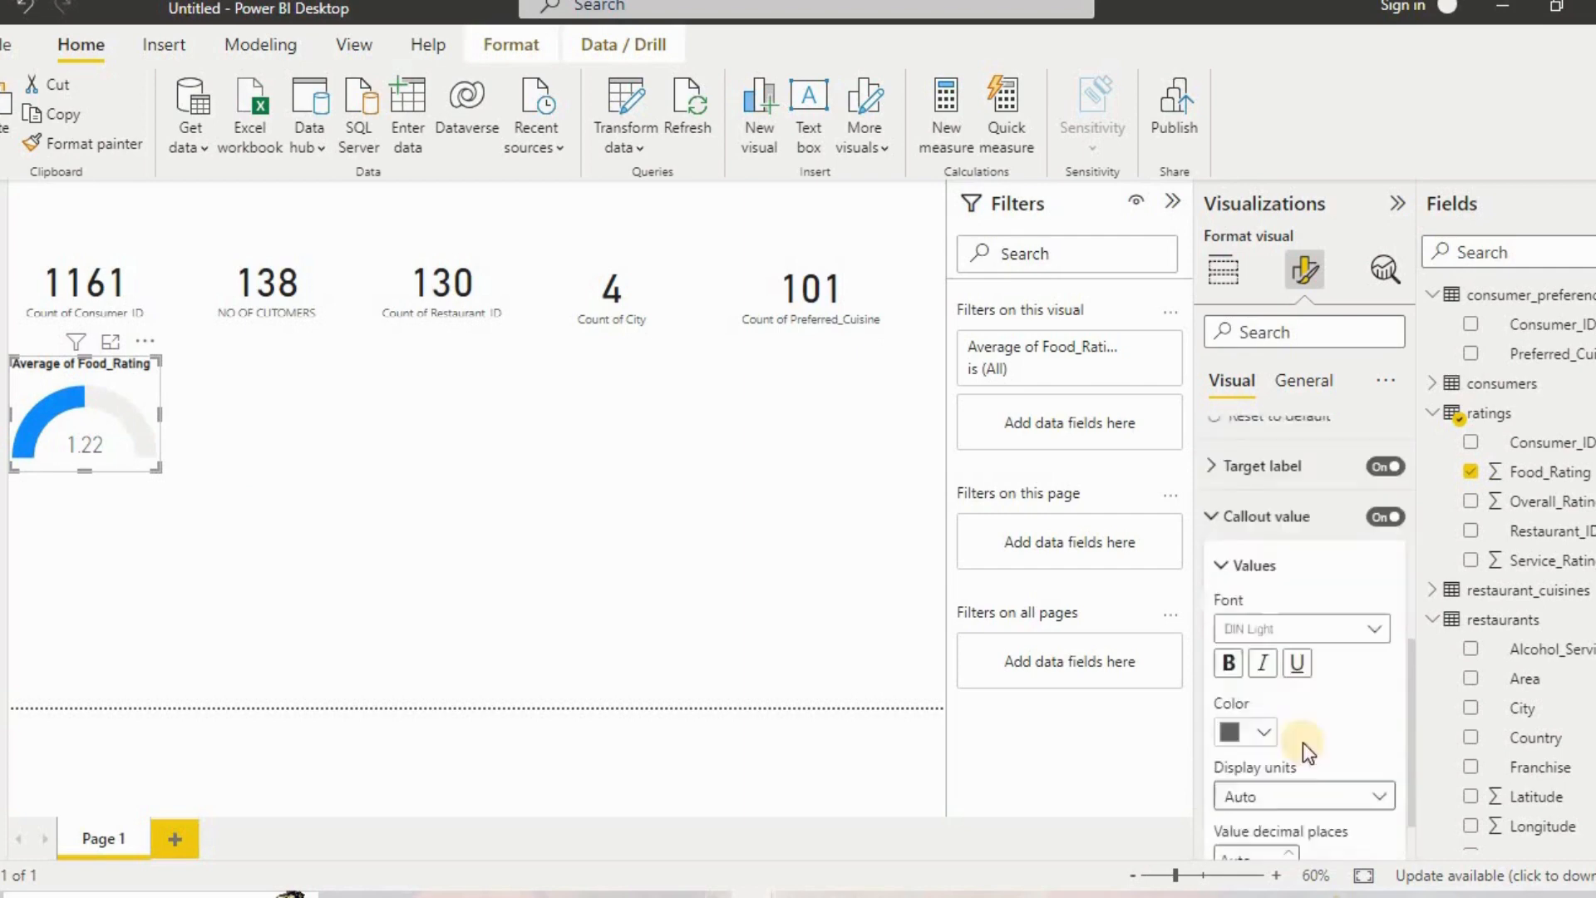
pyautogui.click(1235, 653)
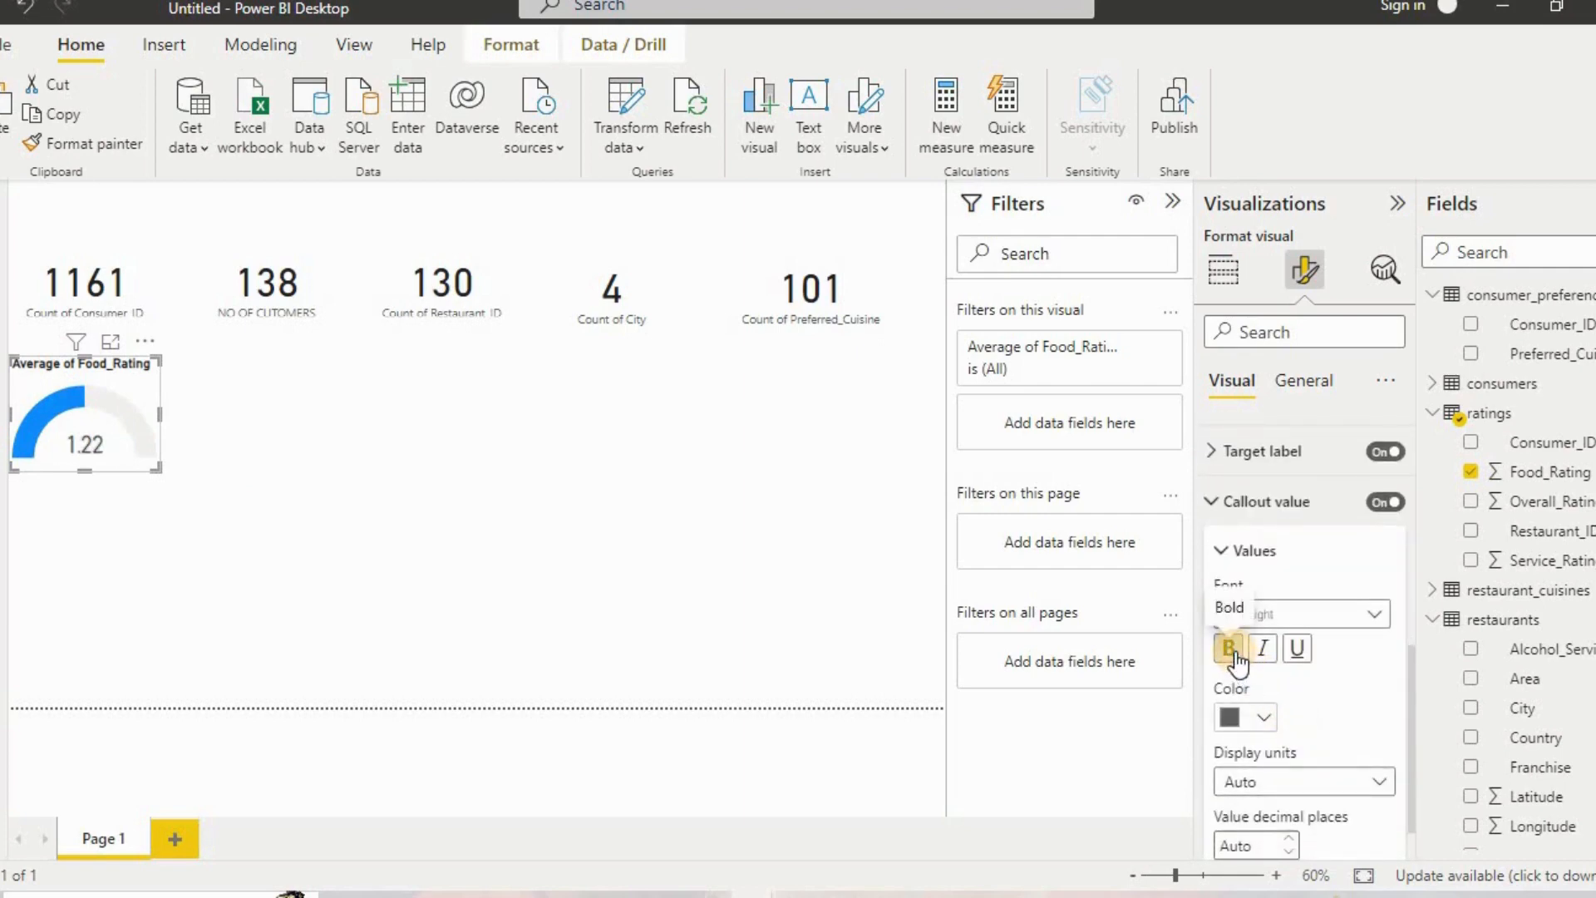
pyautogui.scroll(-1, 1294, 807)
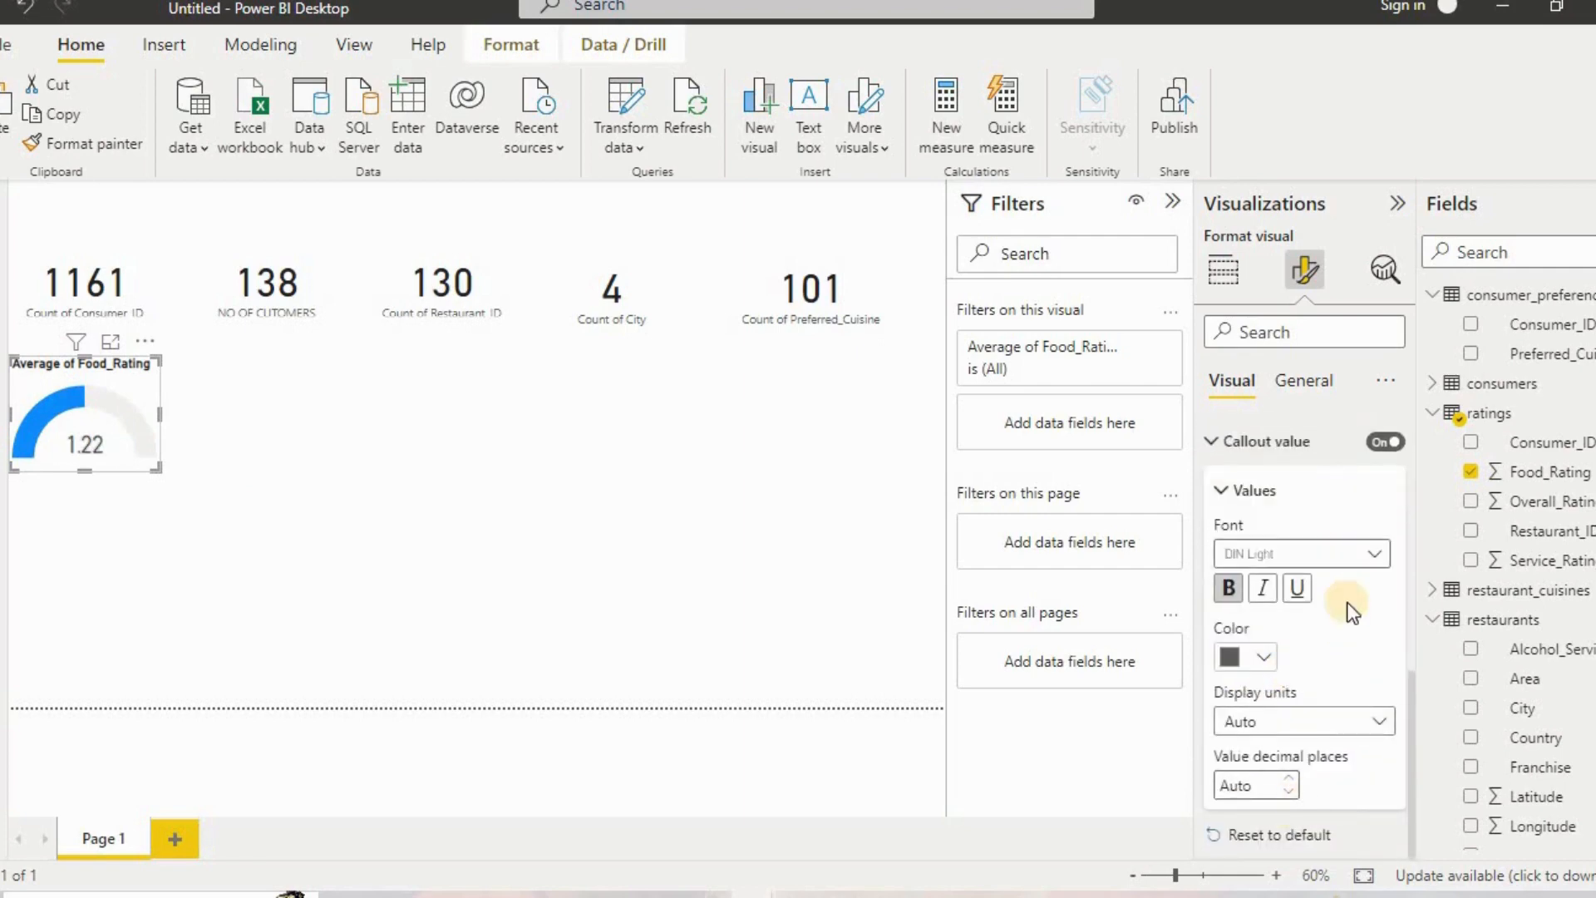
pyautogui.scroll(1, 1352, 622)
pyautogui.scroll(-1, 1352, 622)
pyautogui.click(171, 460)
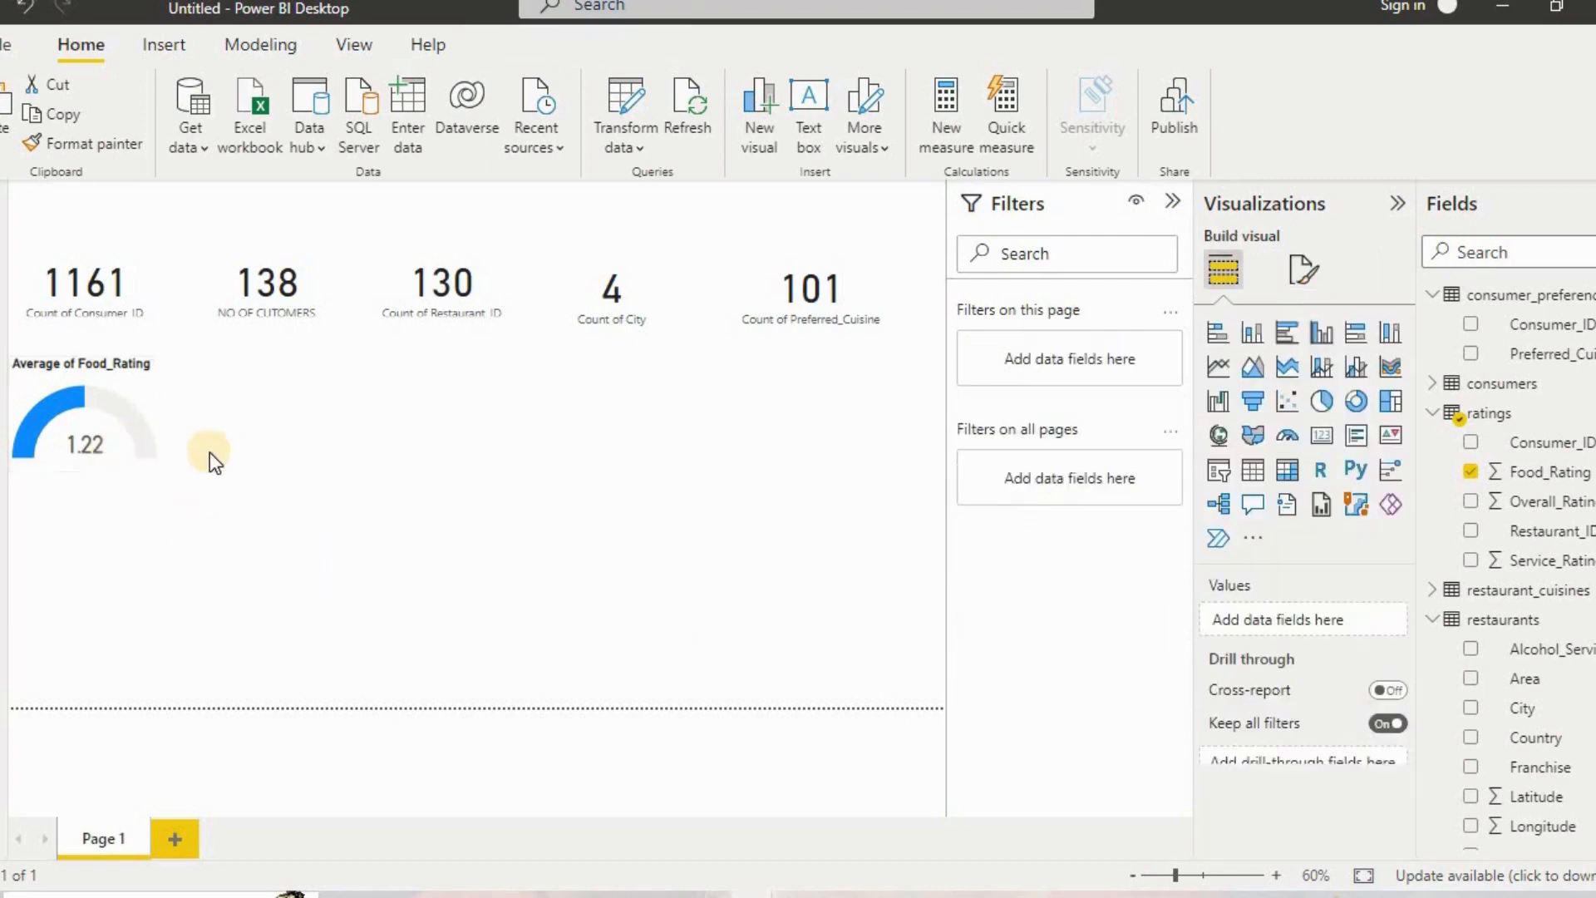
# Place a copy of the Food_Rating gauge beside the original.
pyautogui.click(138, 416)
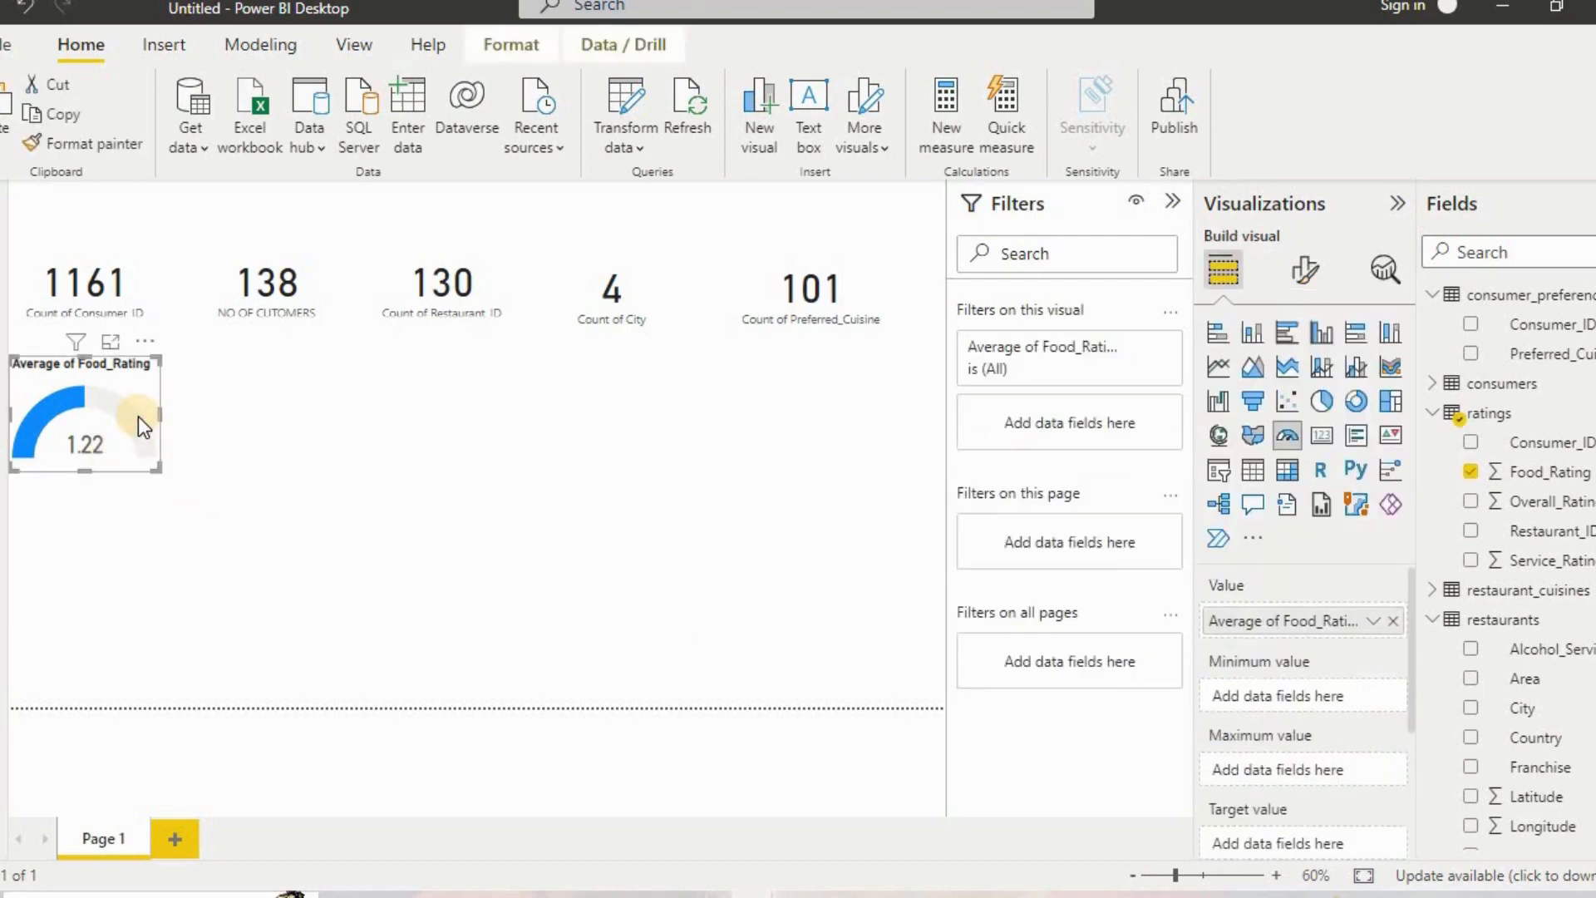
pyautogui.hotkey('ctrl', 'c')
pyautogui.hotkey('ctrl', 'v')
pyautogui.moveTo(138, 416); pyautogui.dragTo(351, 402)
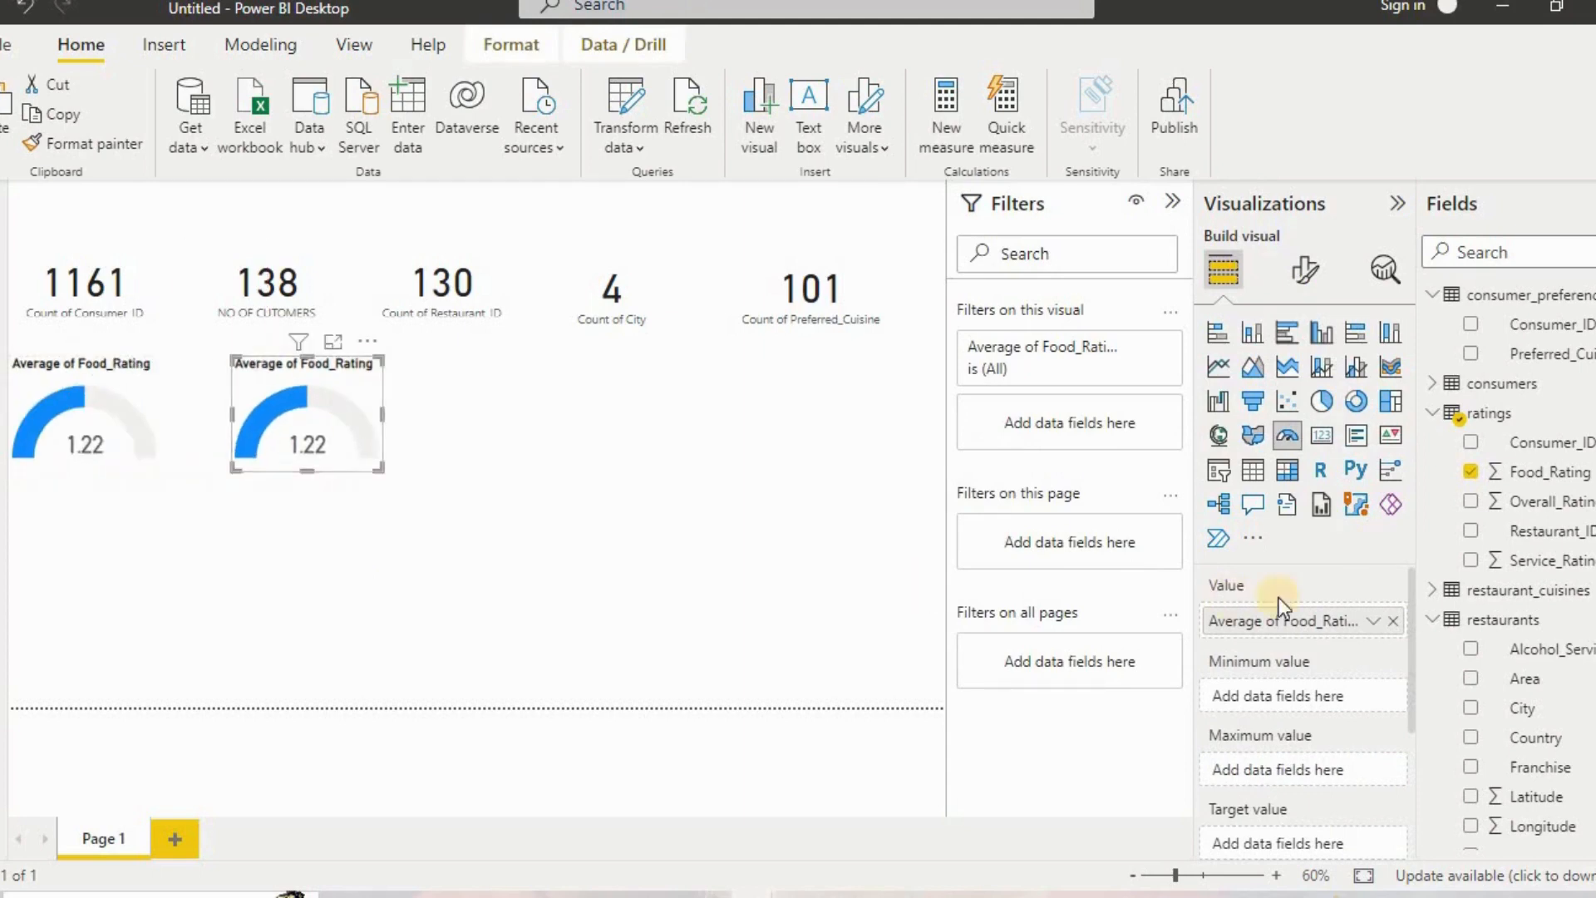
# Replace the value of the copied gauge with the Average of Overall_Rating from ratings.
pyautogui.click(1393, 623)
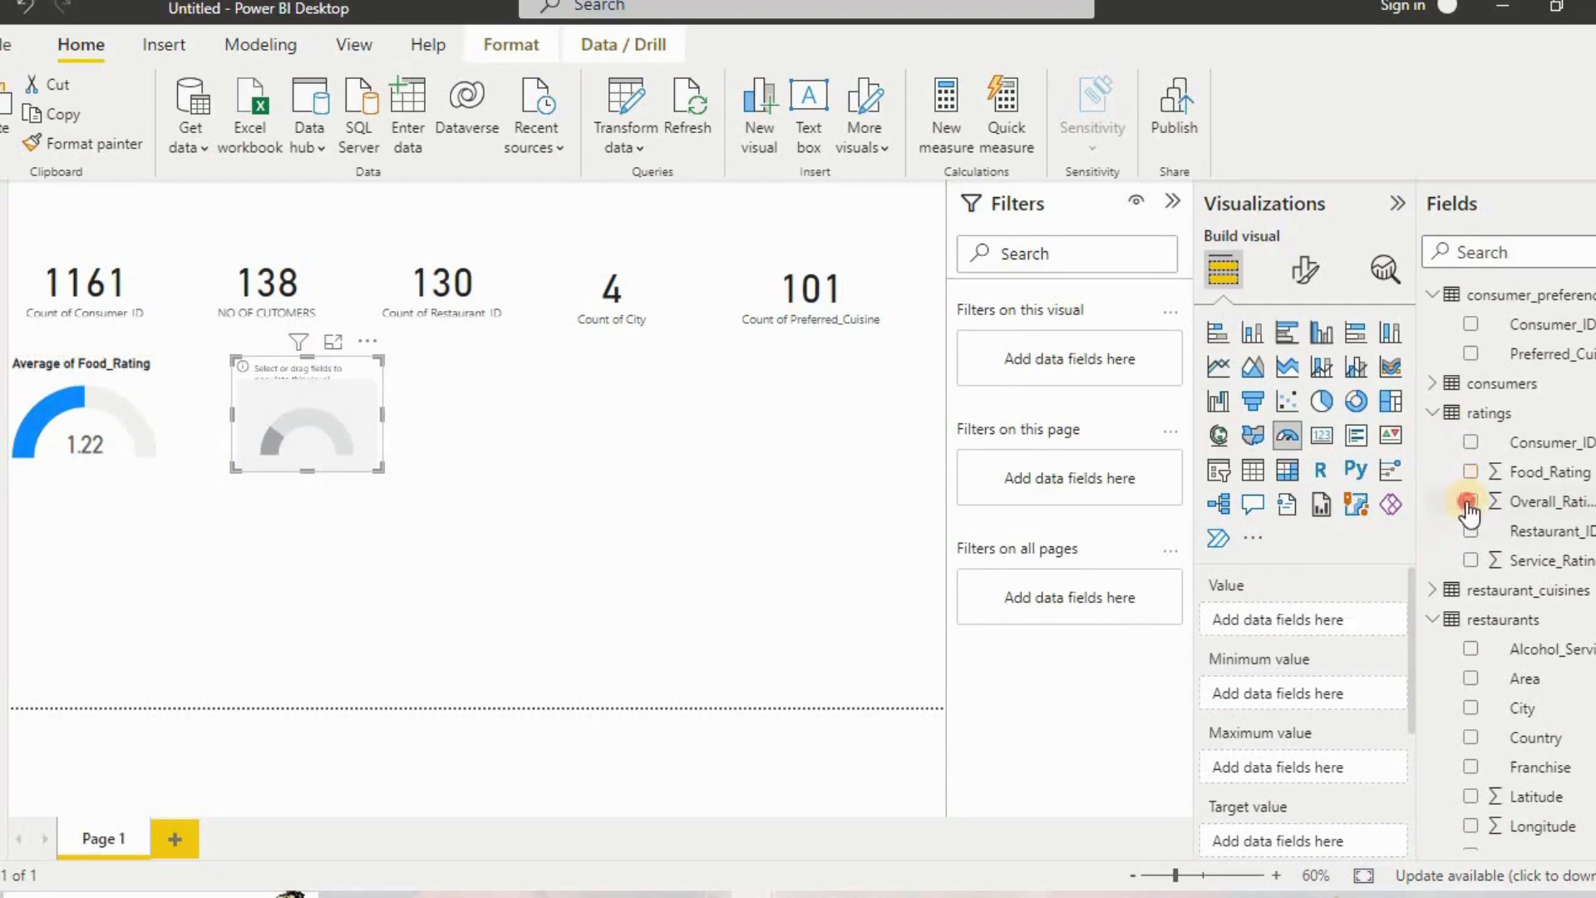
pyautogui.moveTo(1469, 503); pyautogui.dragTo(1258, 625)
pyautogui.click(1373, 621)
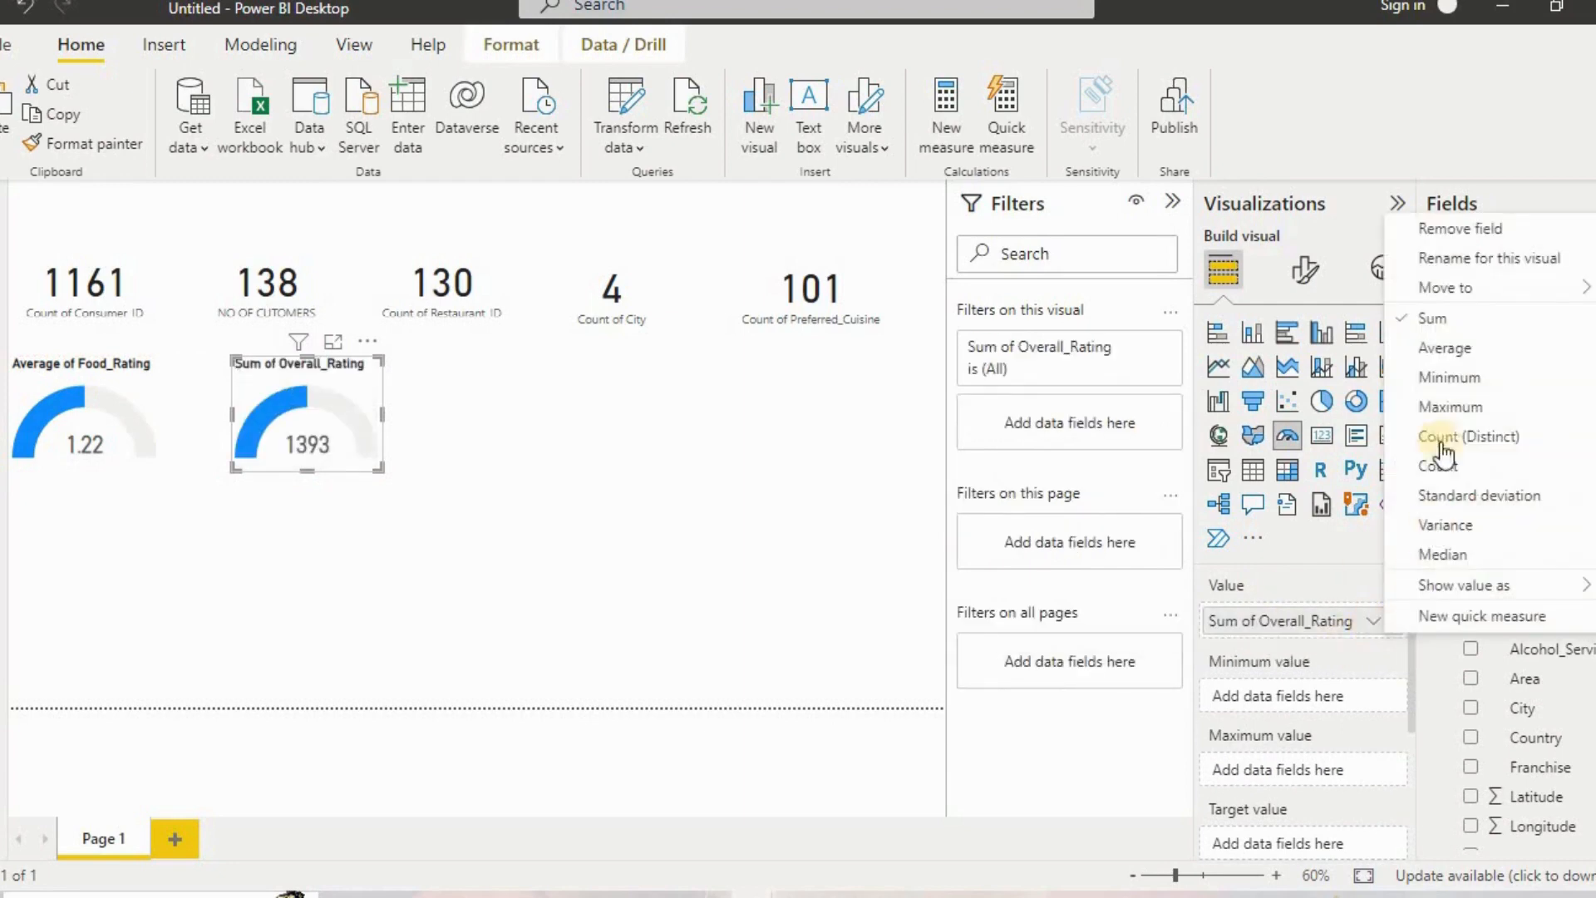
pyautogui.click(1444, 348)
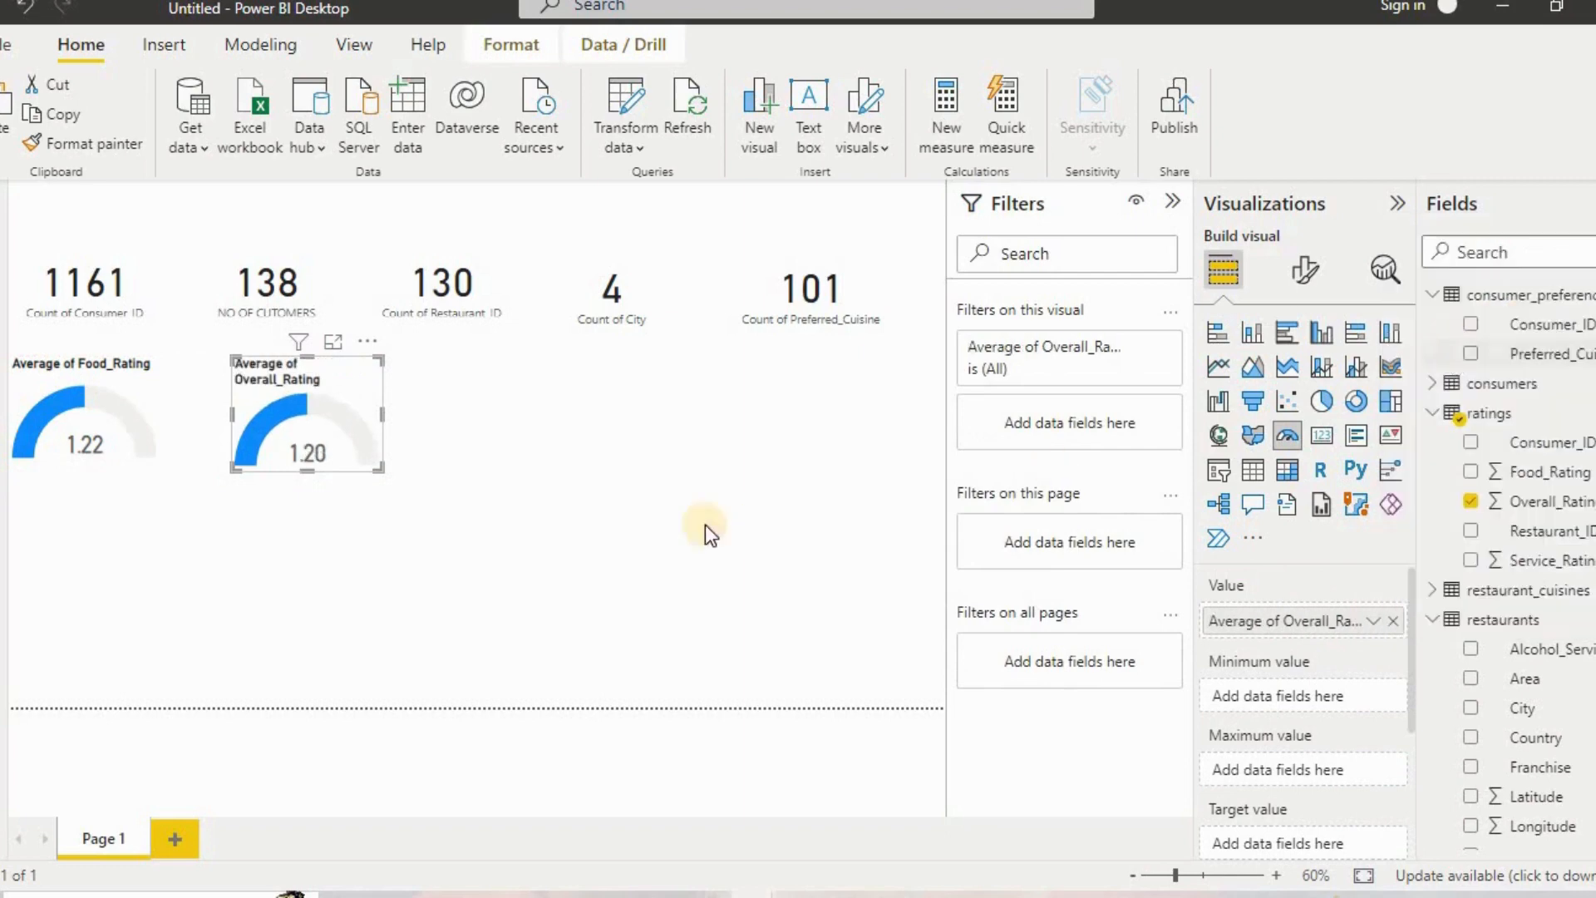
# Place a copy of the Overall_Rating gauge beside it, showing the Average of Service_Rating and widened to fit its title on one line.
pyautogui.moveTo(351, 427)
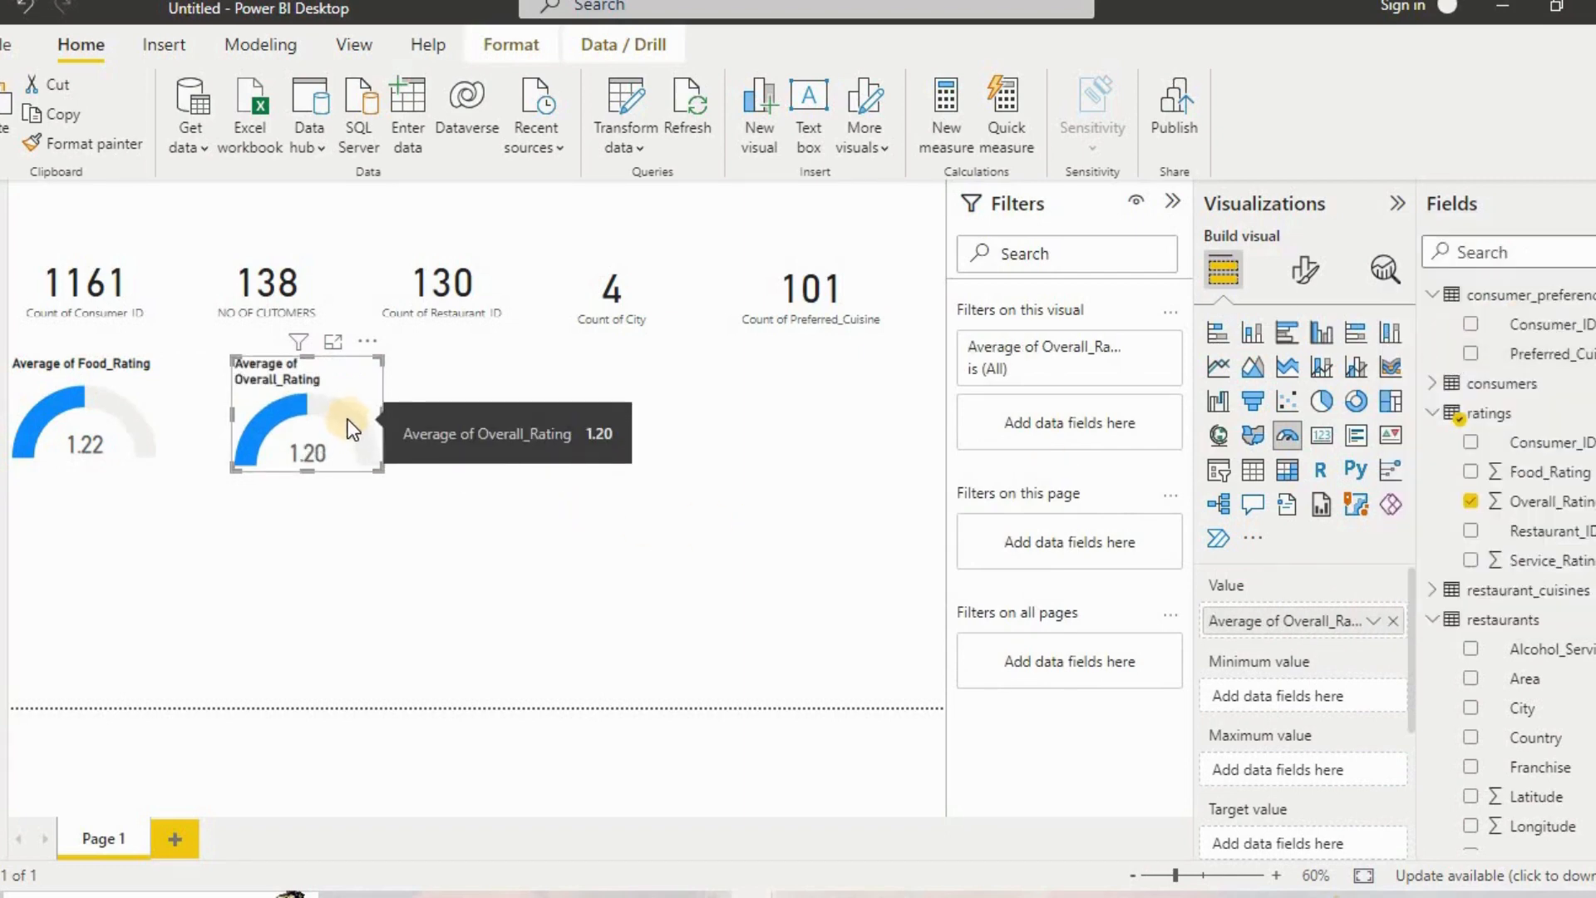
pyautogui.moveTo(347, 419); pyautogui.dragTo(490, 417)
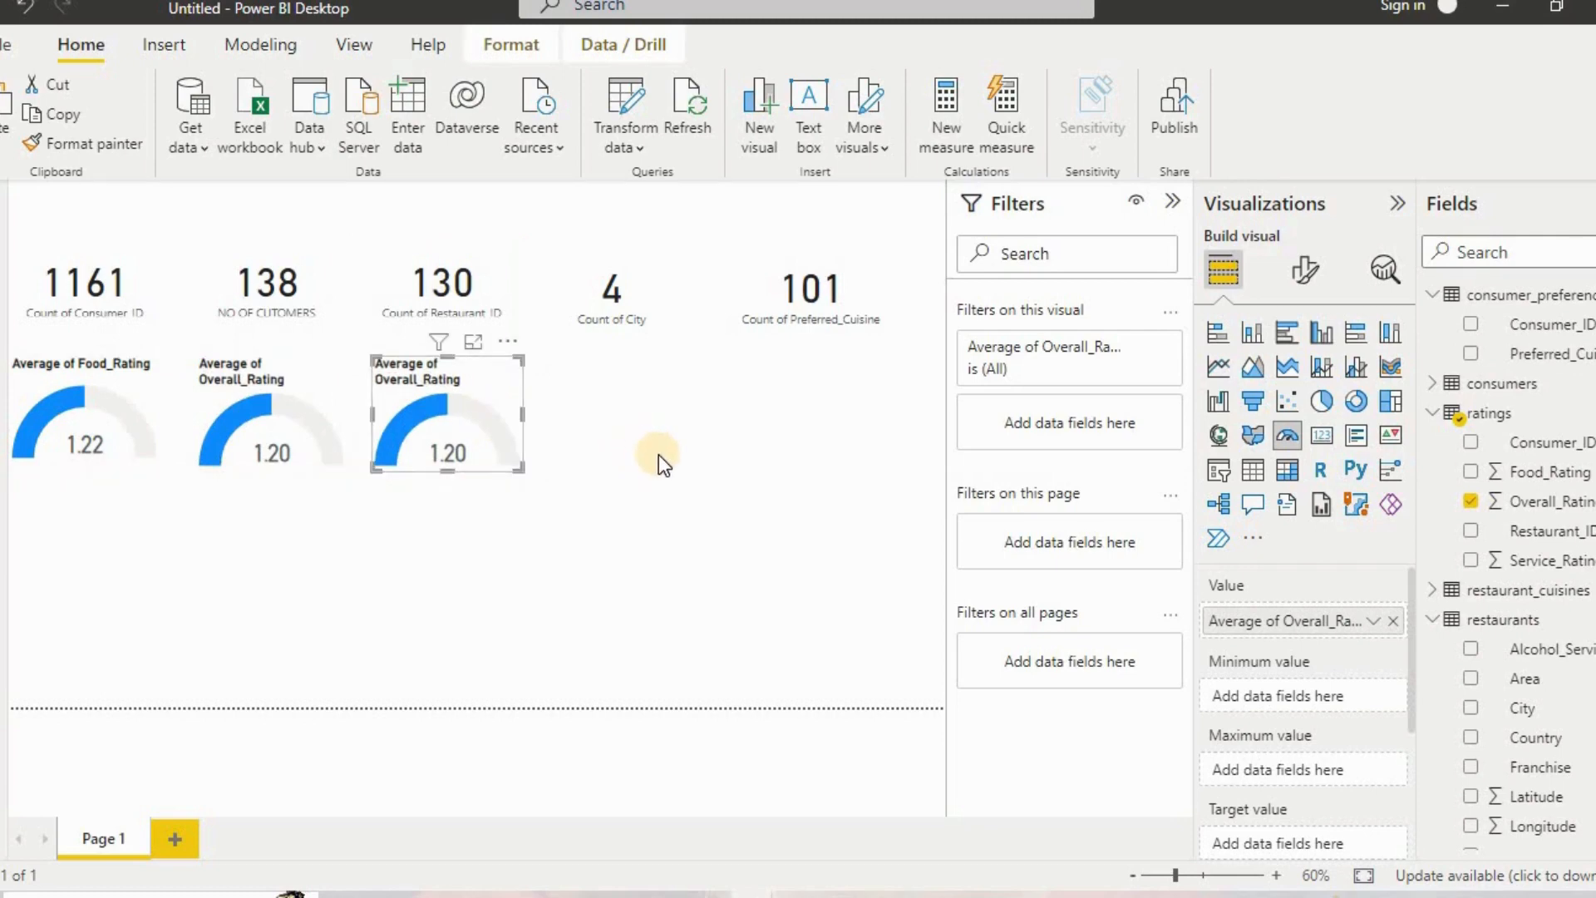
pyautogui.click(1392, 623)
pyautogui.moveTo(1468, 560); pyautogui.dragTo(1336, 616)
pyautogui.click(1373, 622)
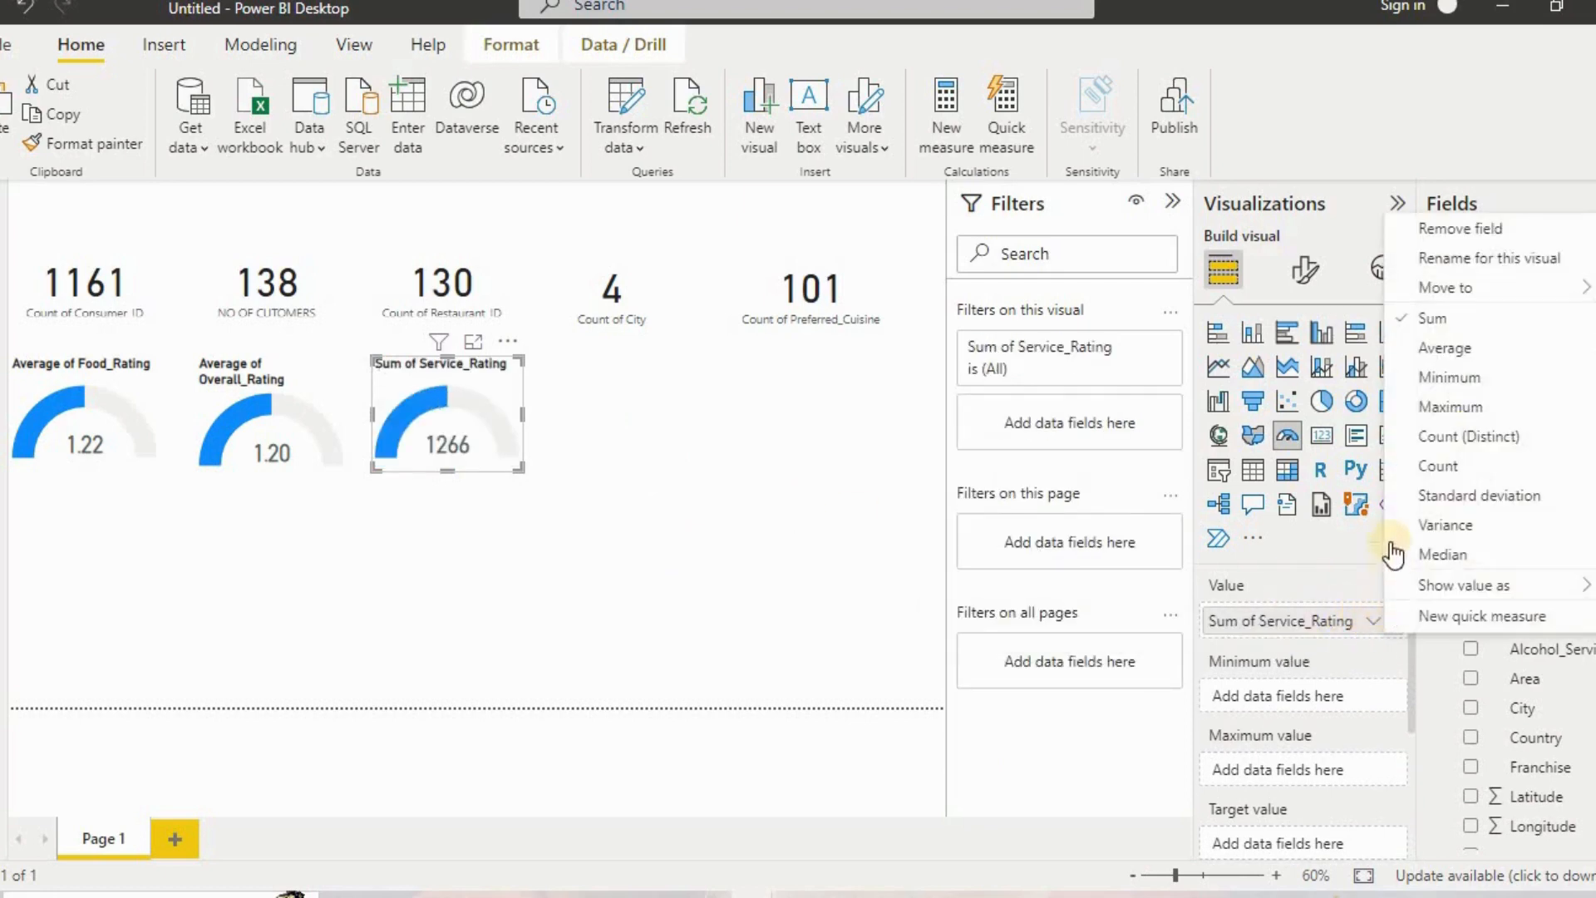
pyautogui.click(1415, 349)
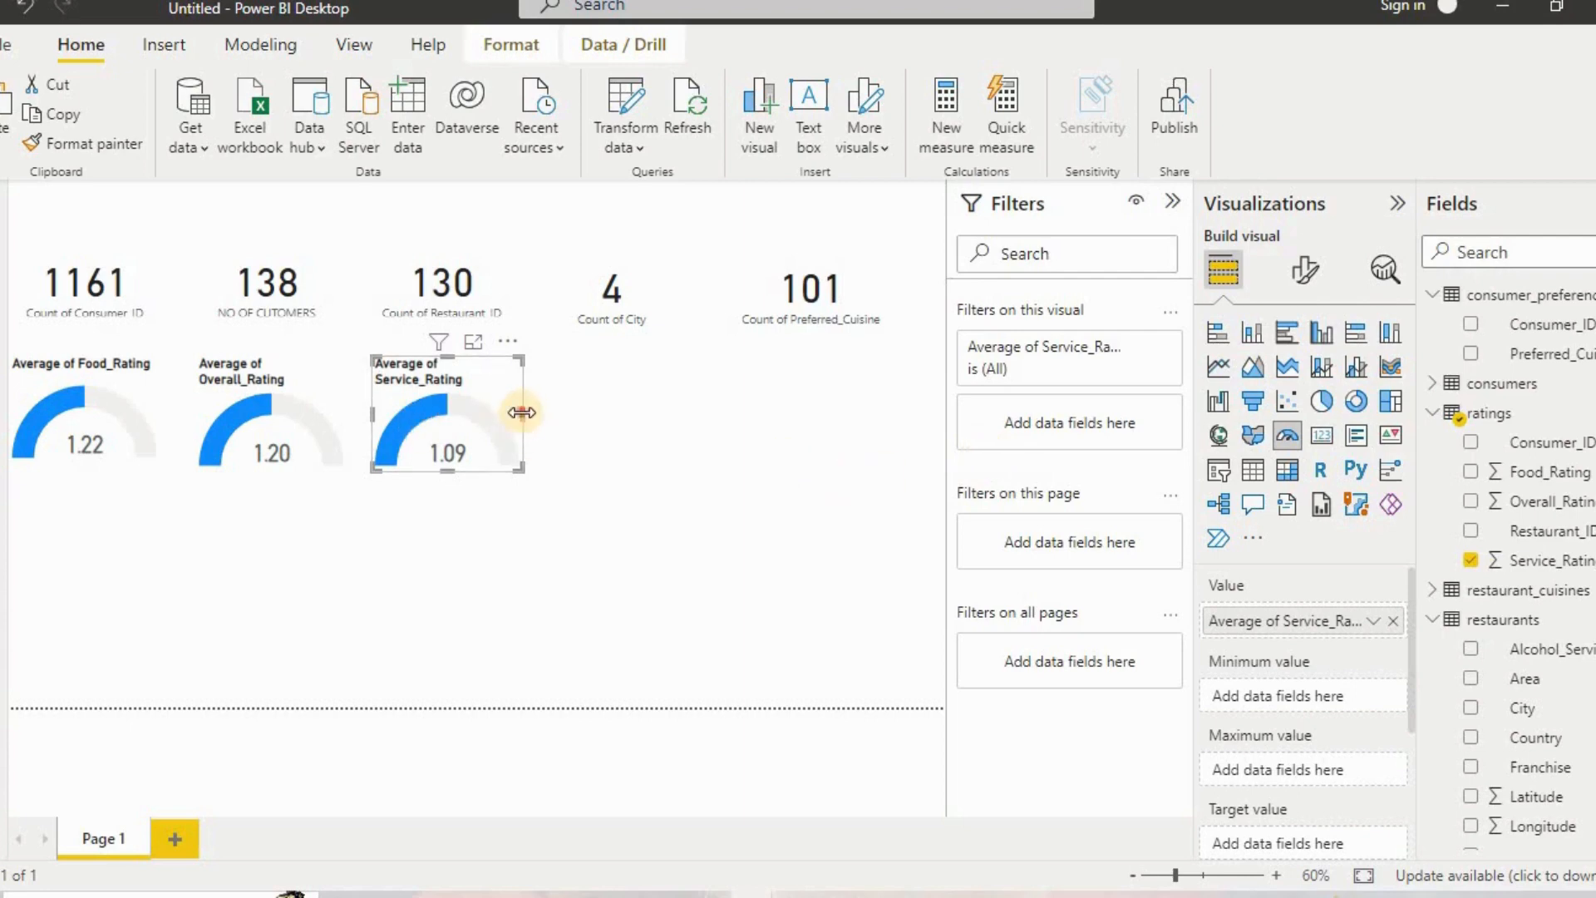
pyautogui.moveTo(522, 414); pyautogui.dragTo(546, 411)
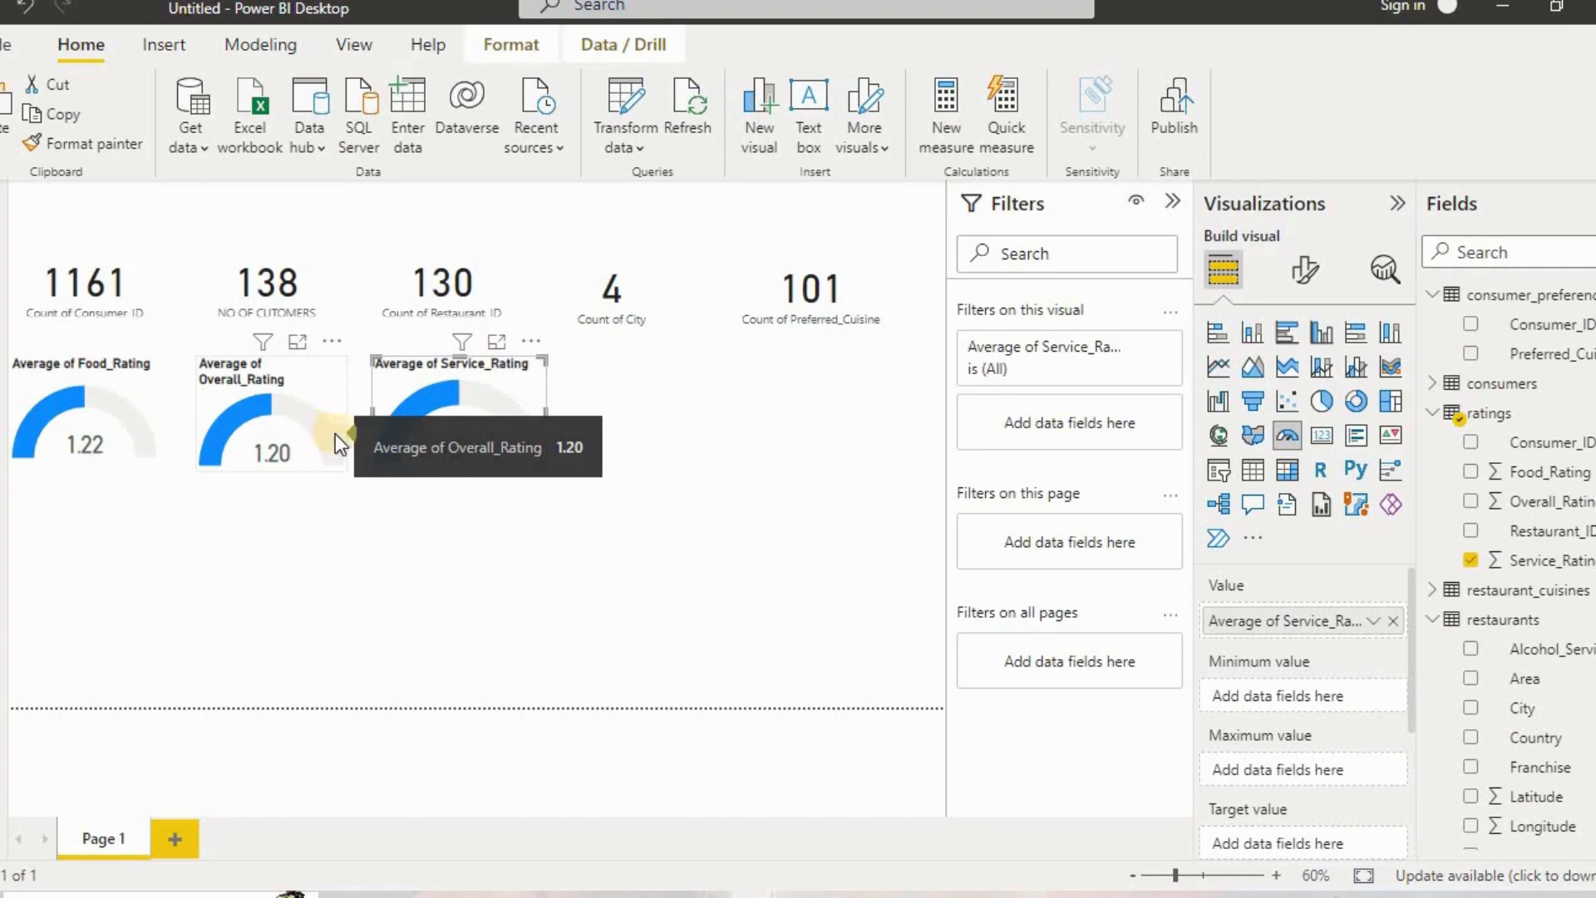
# Insert a clustered bar chart below the gauges with Name from restaurants on the Y-axis.
pyautogui.click(732, 411)
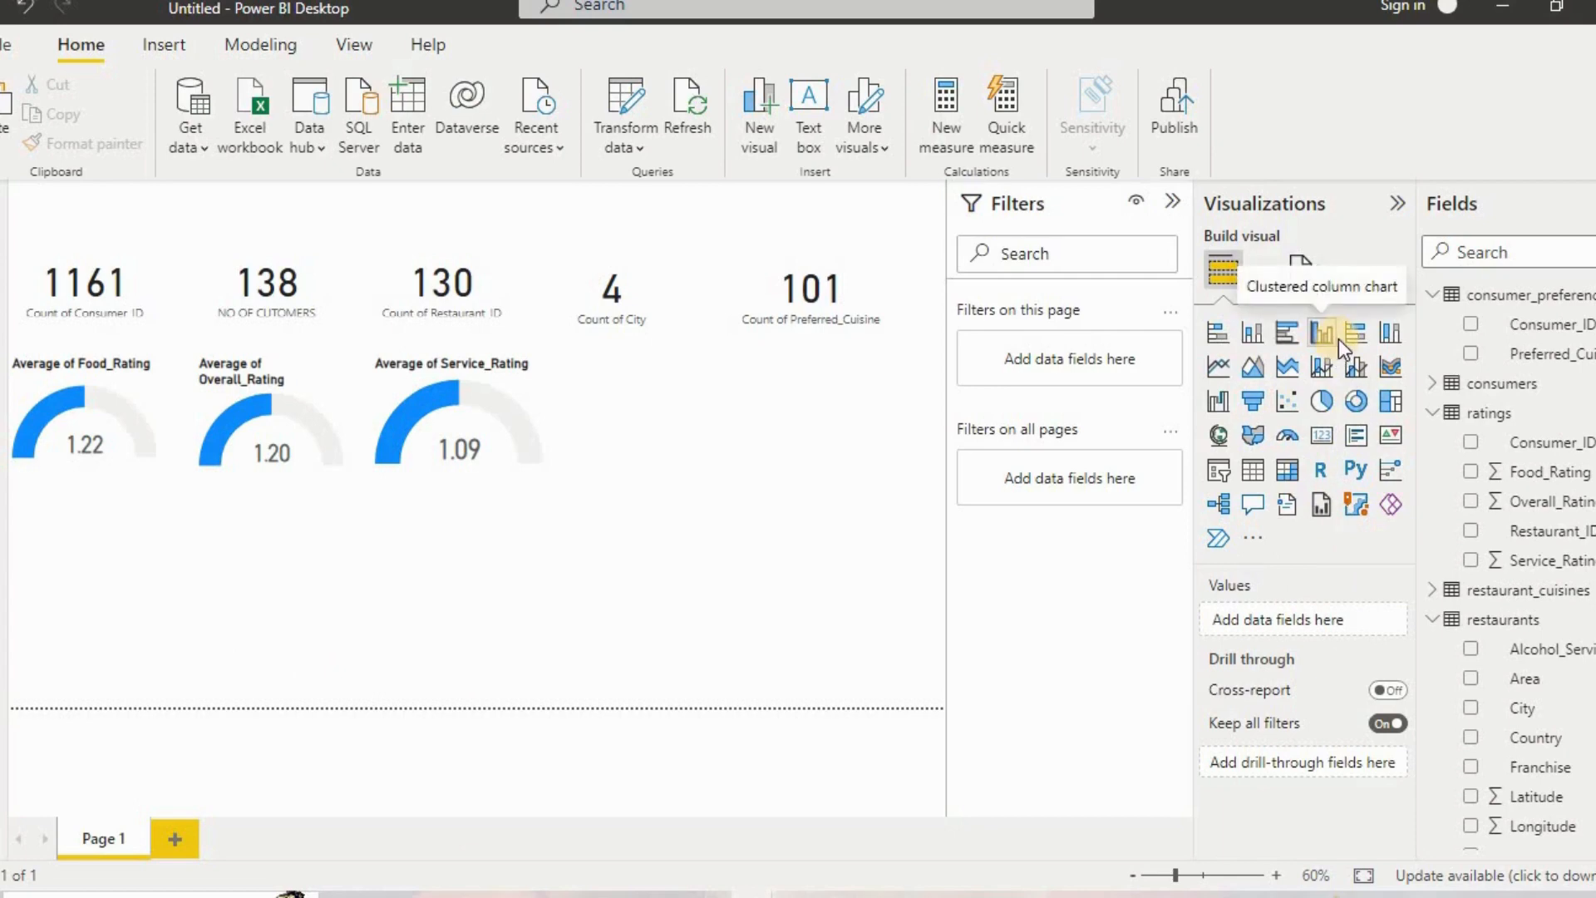
pyautogui.click(1295, 343)
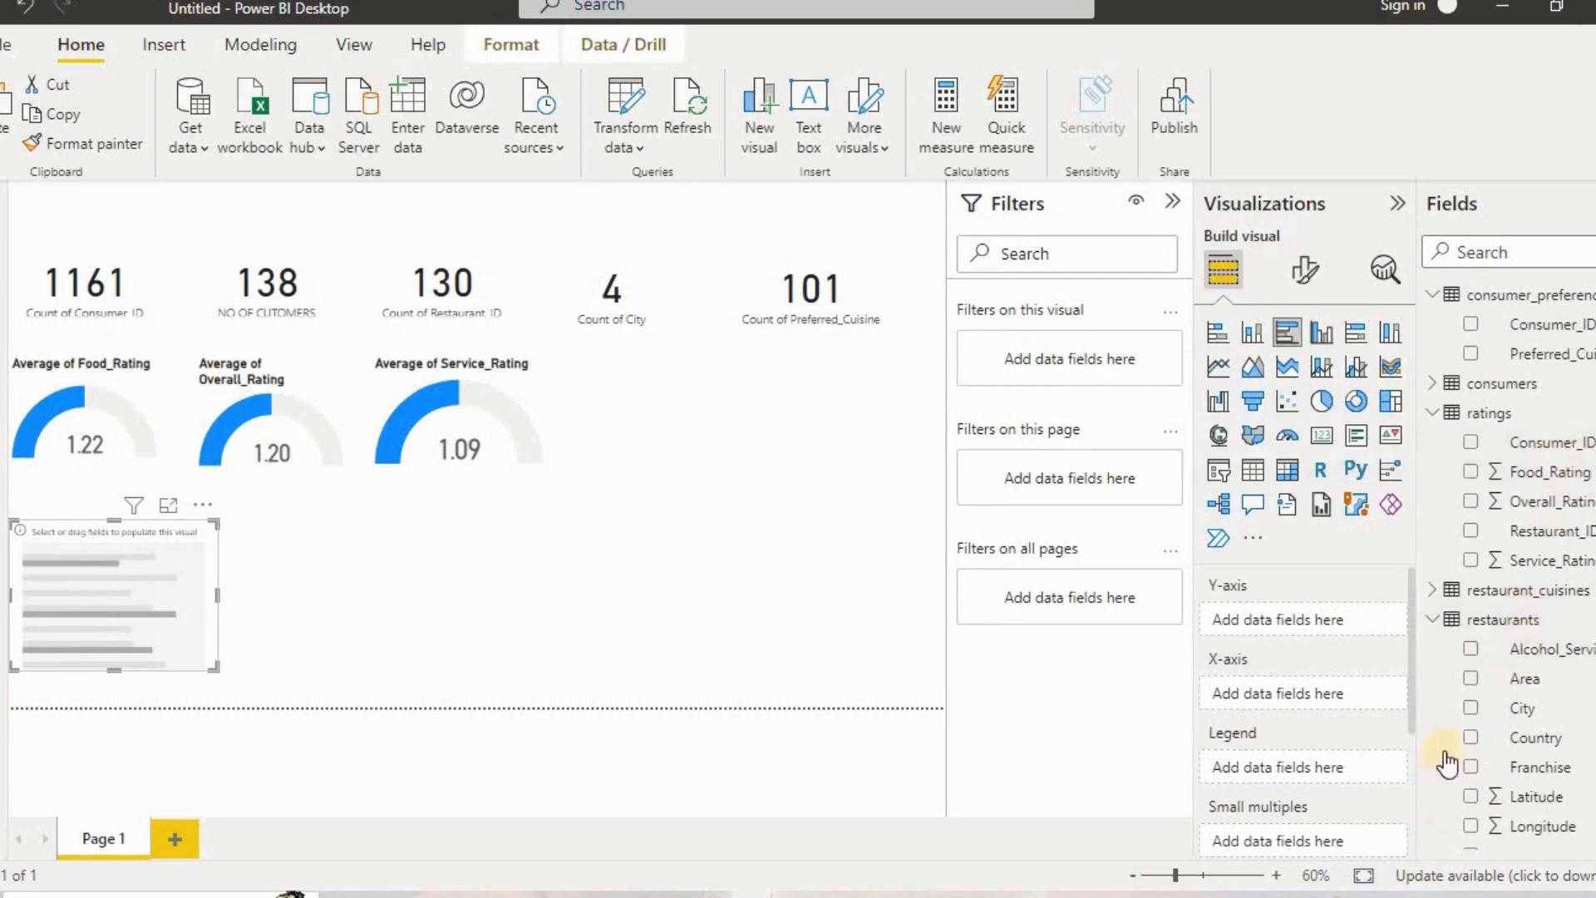
pyautogui.scroll(-1, 1538, 728)
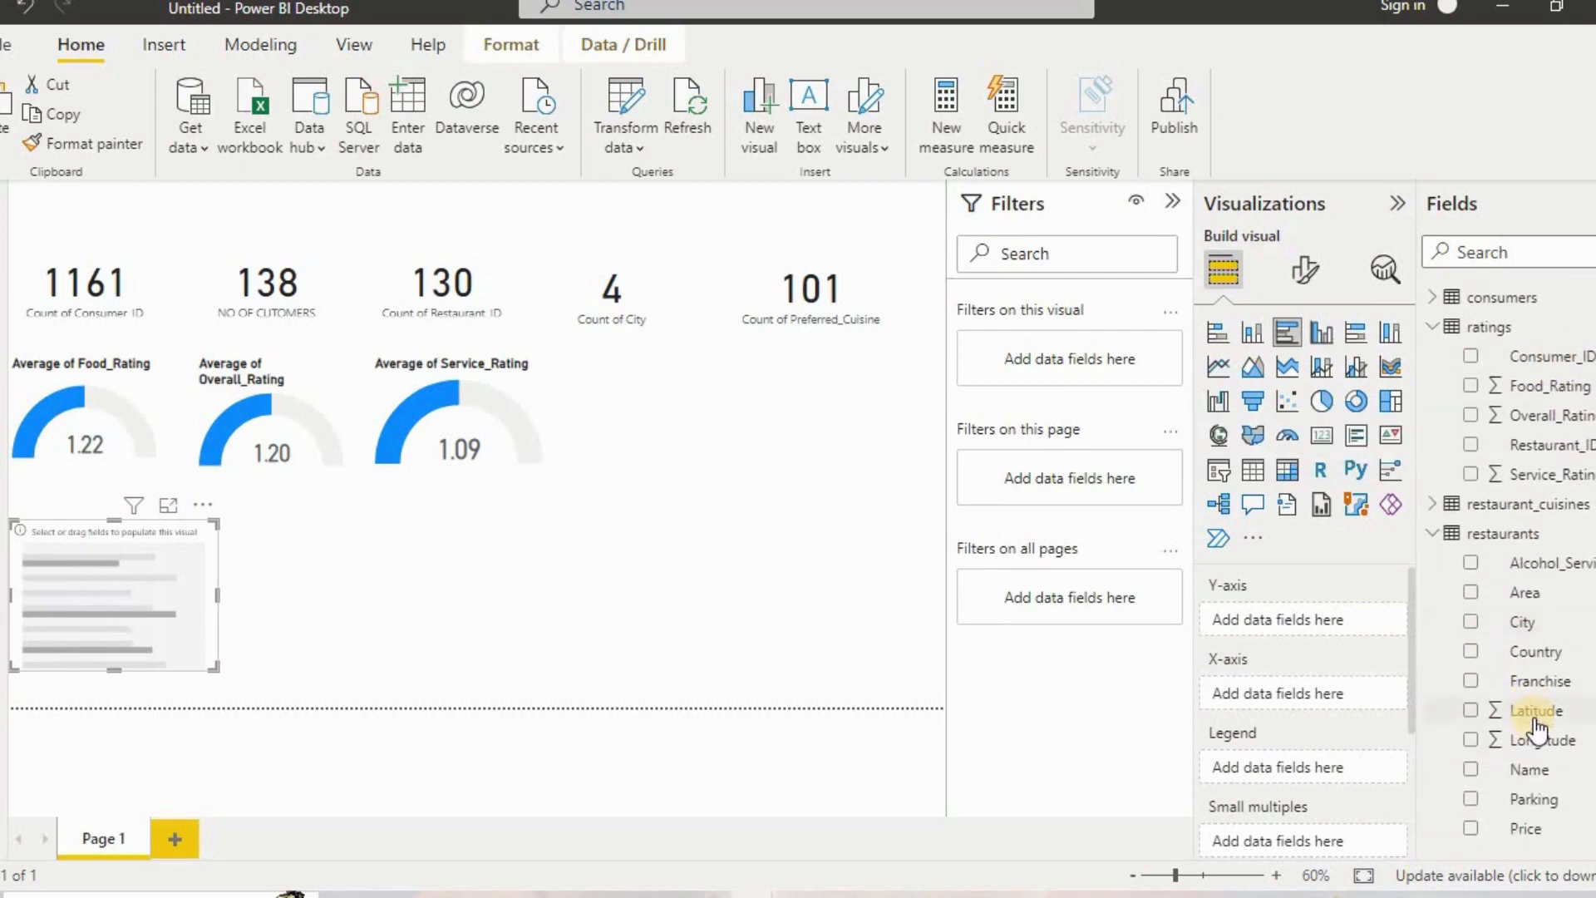
pyautogui.scroll(-1, 1538, 728)
pyautogui.moveTo(1523, 657); pyautogui.dragTo(1327, 624)
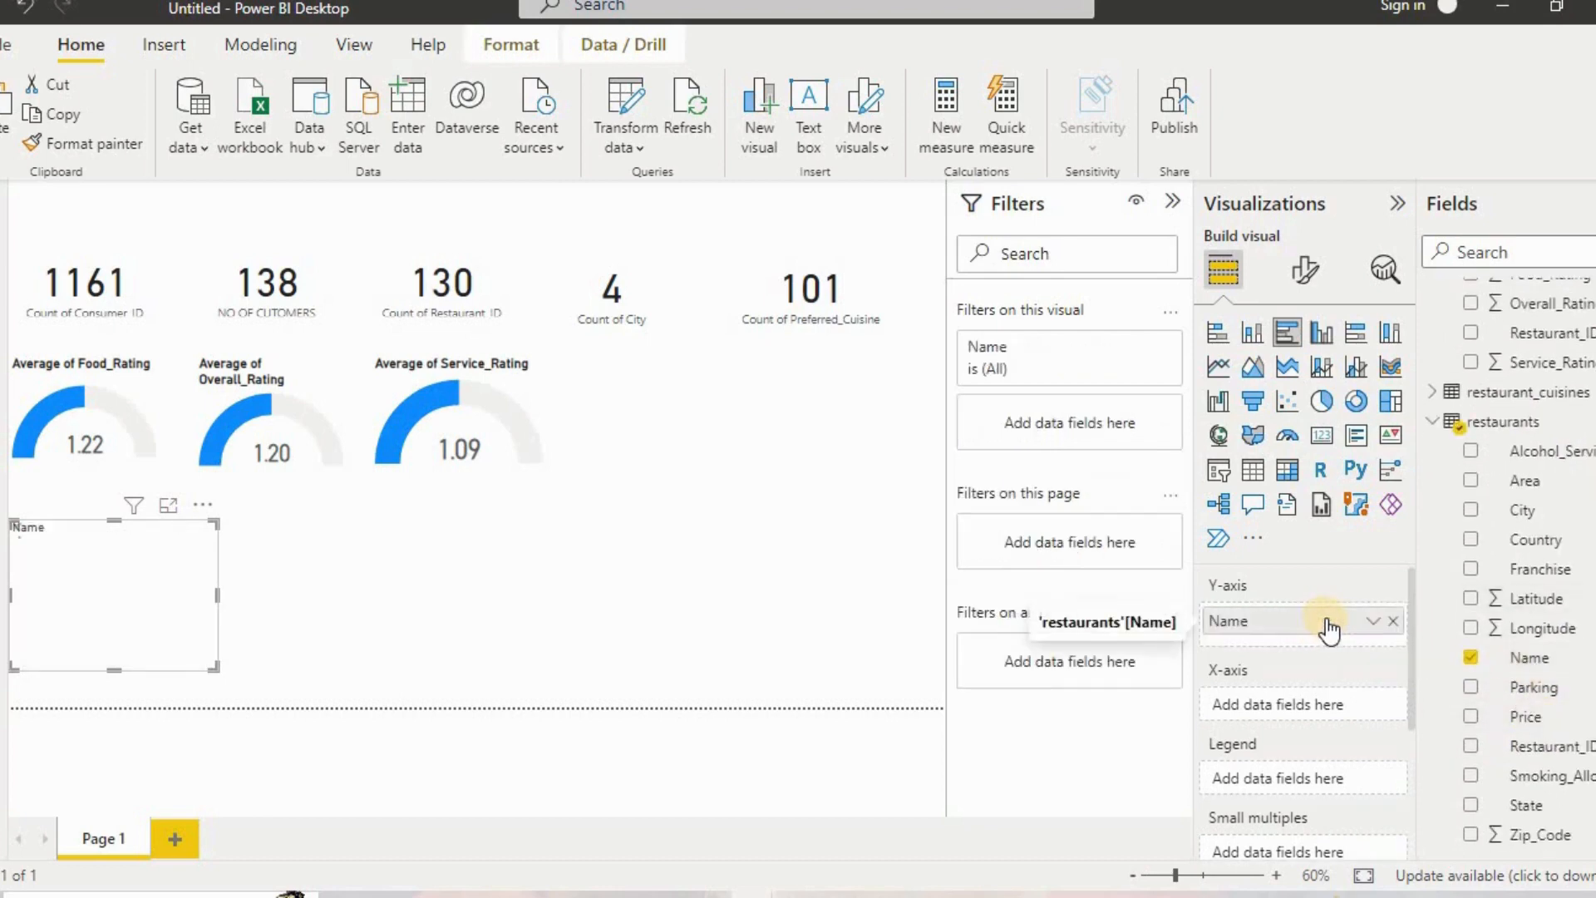
# Plot the Count of Consumer_ID from ratings on the bar chart's X-axis.
pyautogui.scroll(2, 1572, 578)
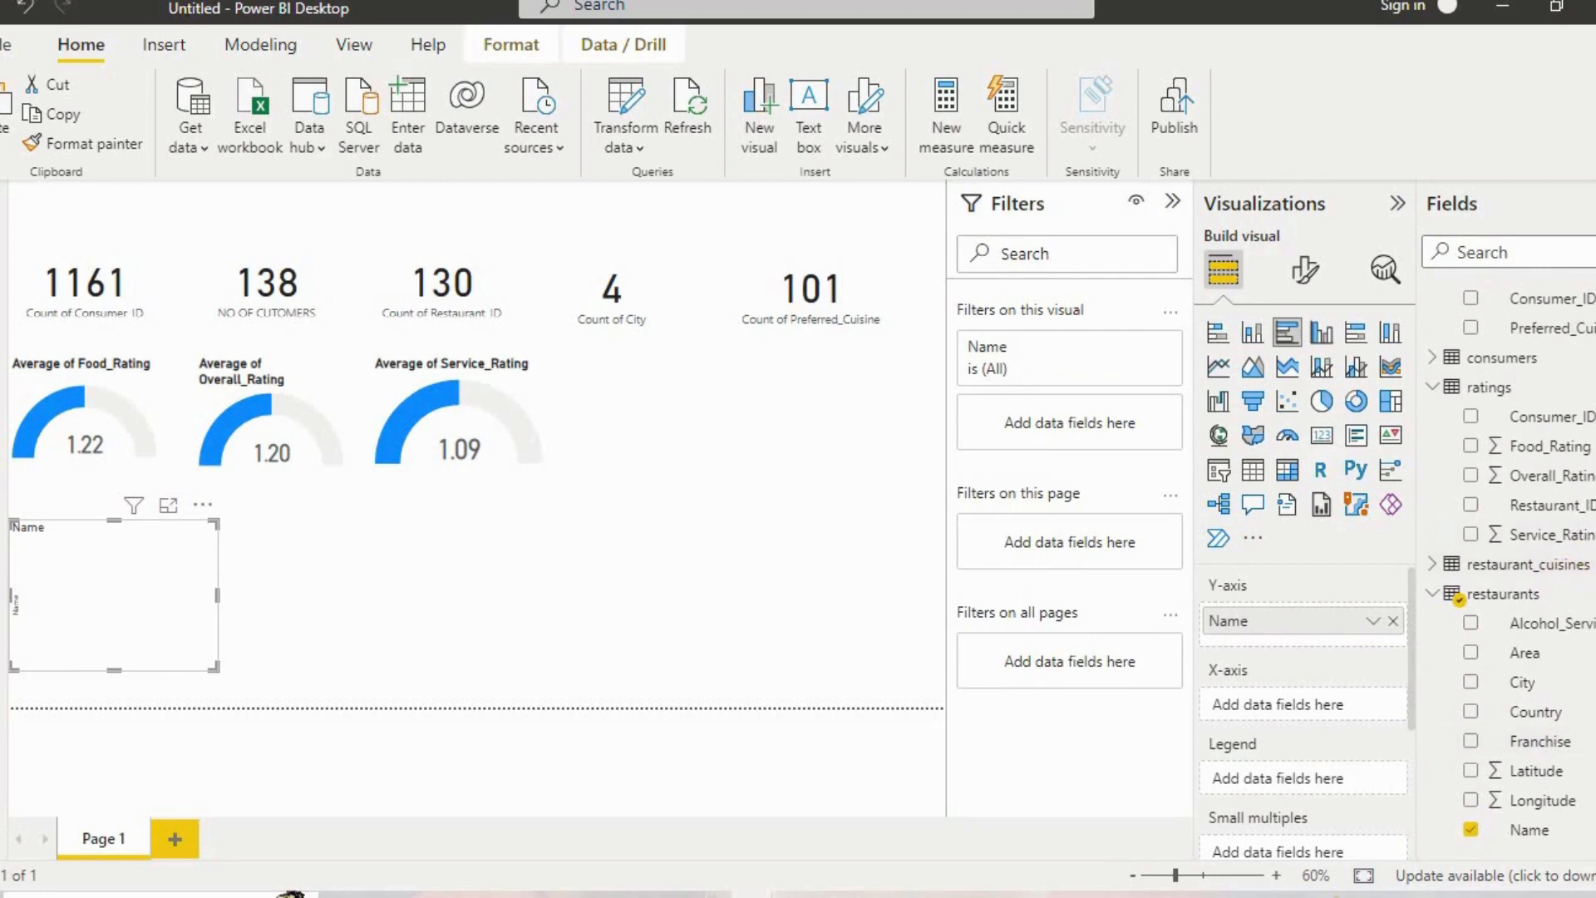
pyautogui.moveTo(1477, 415); pyautogui.dragTo(1280, 698)
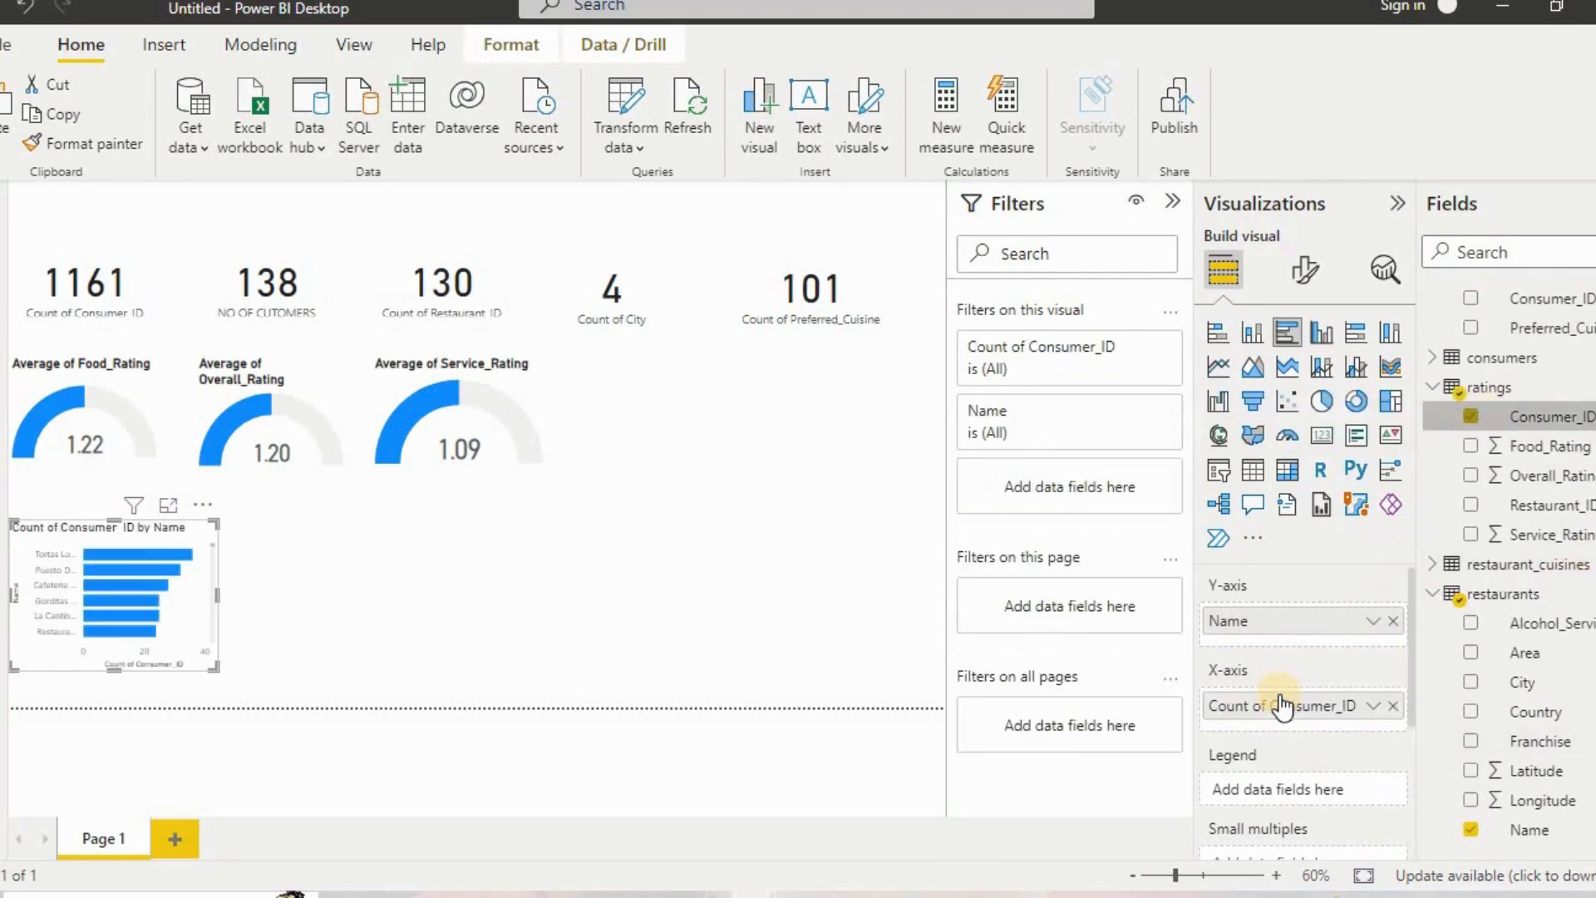
pyautogui.click(1371, 707)
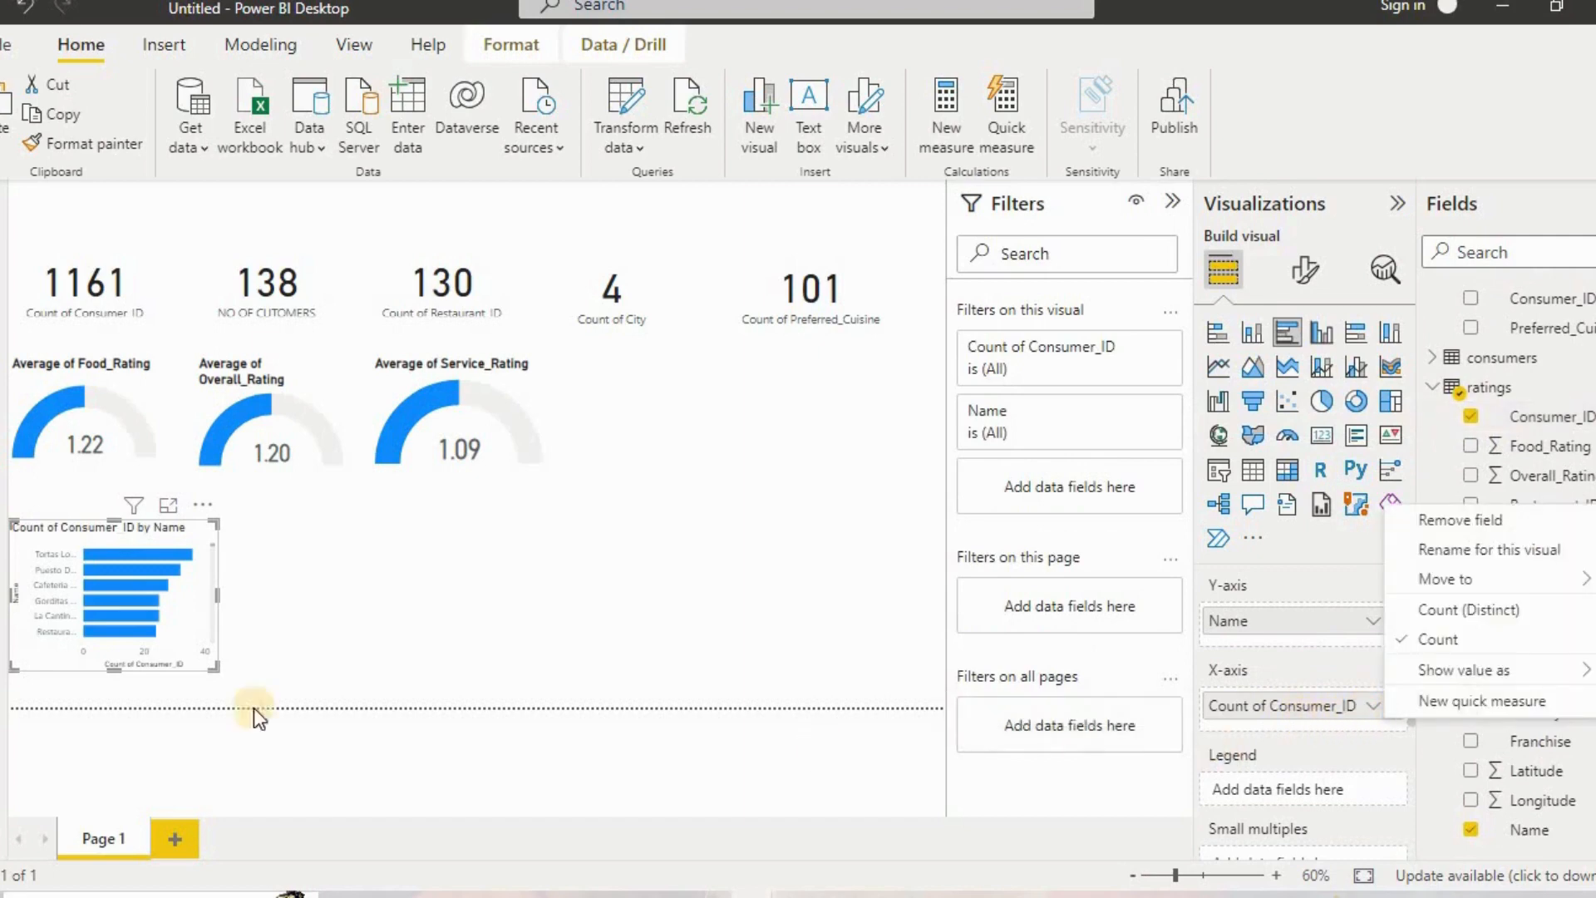
# View the bar chart in focus mode and check its Count of Consumer_ID filter options.
pyautogui.click(171, 505)
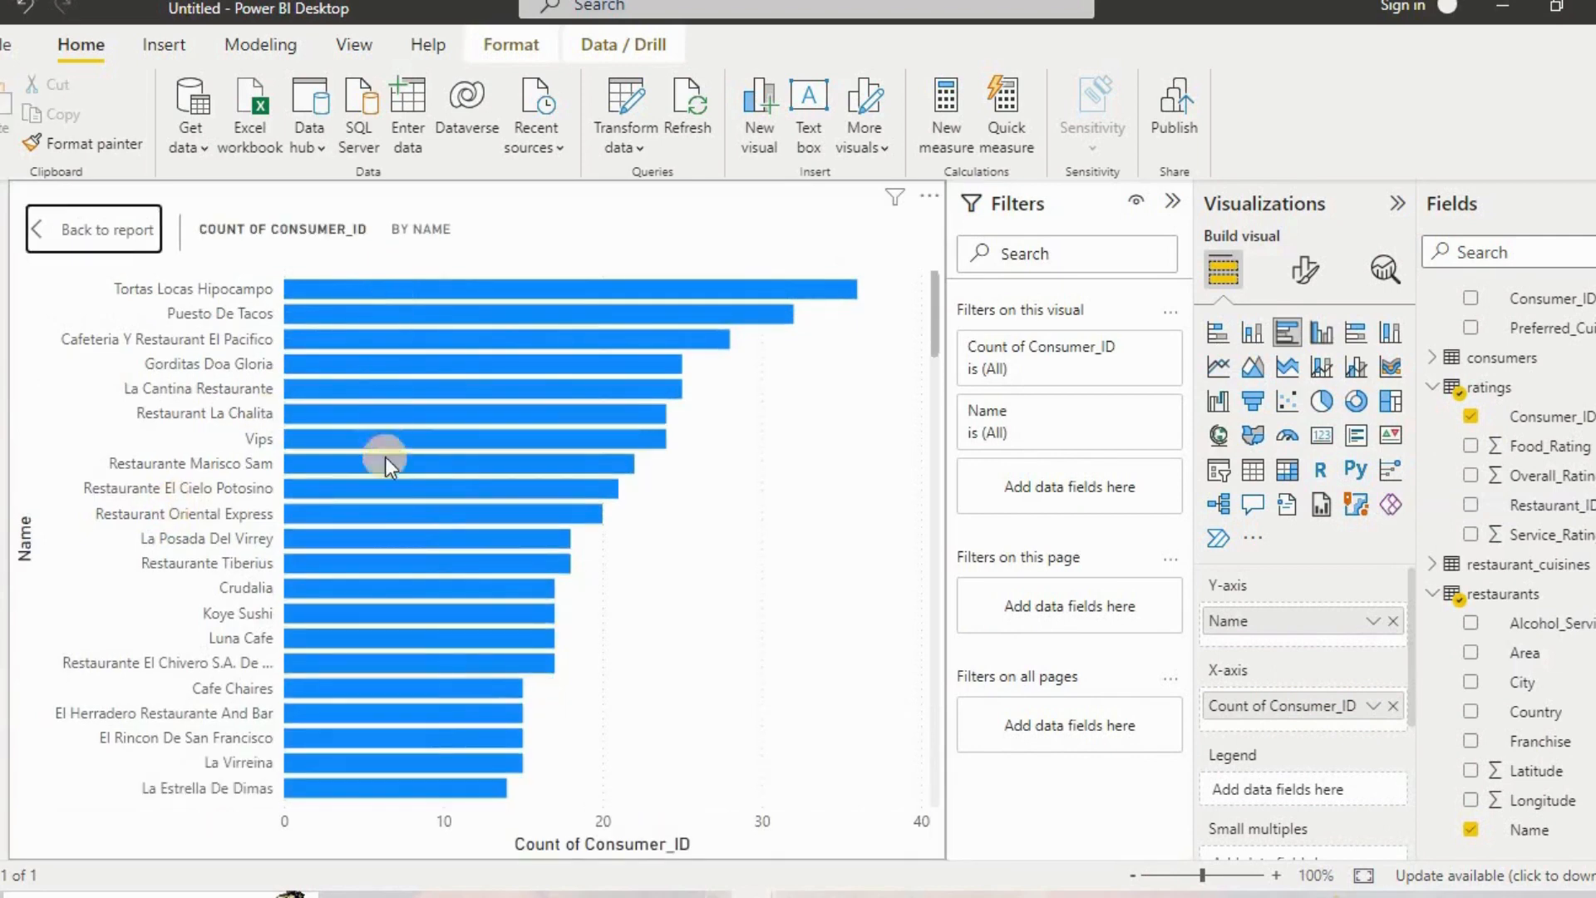
pyautogui.moveTo(462, 298)
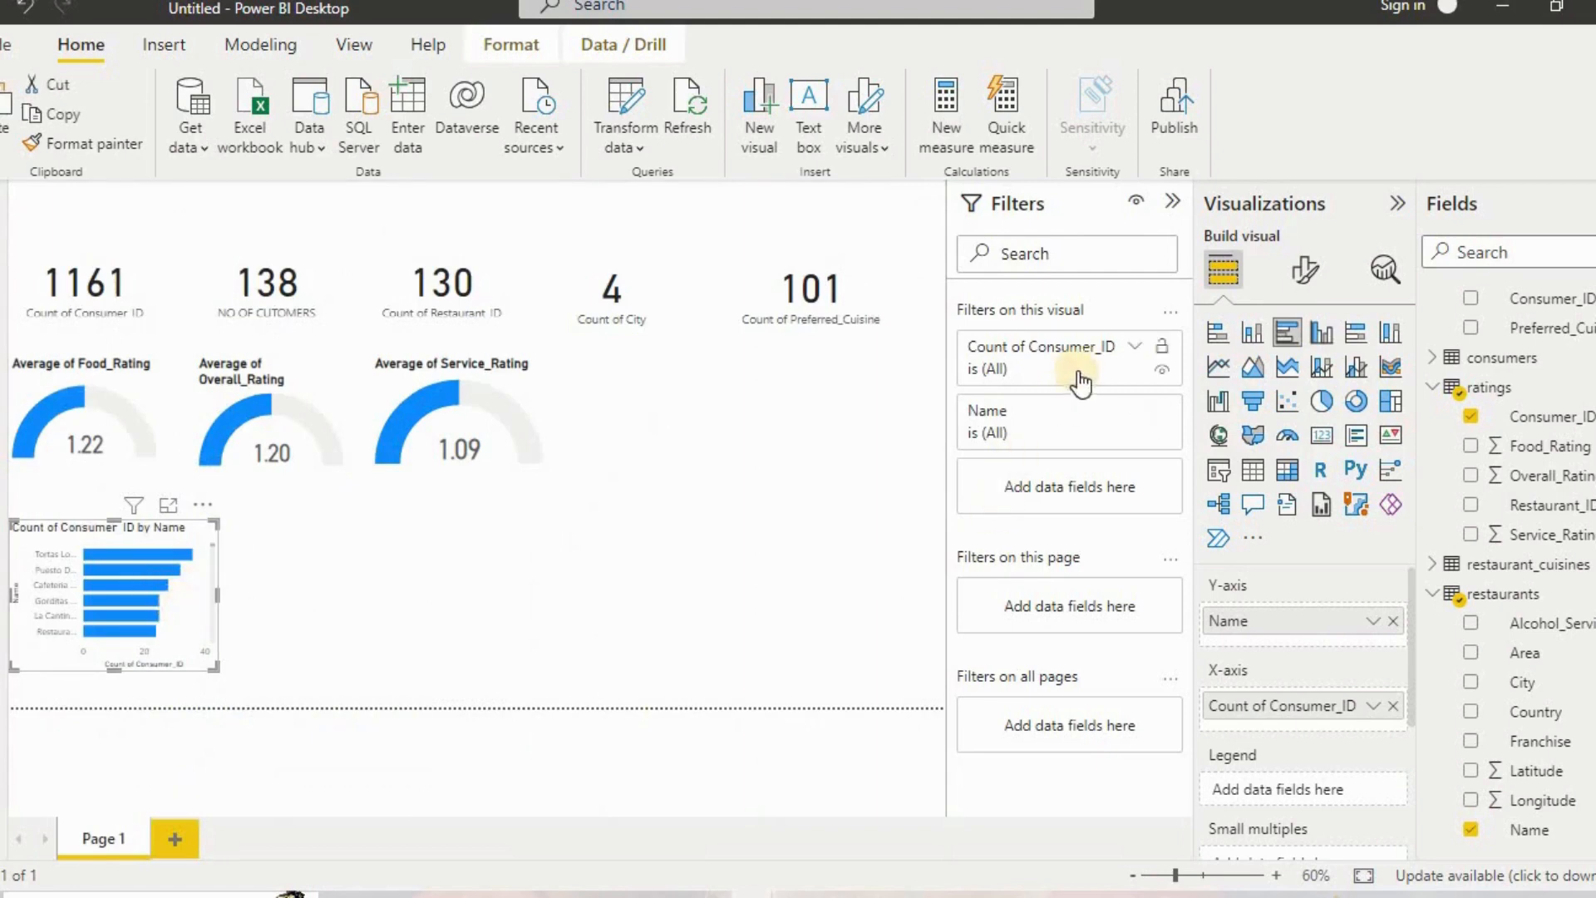
pyautogui.click(1133, 349)
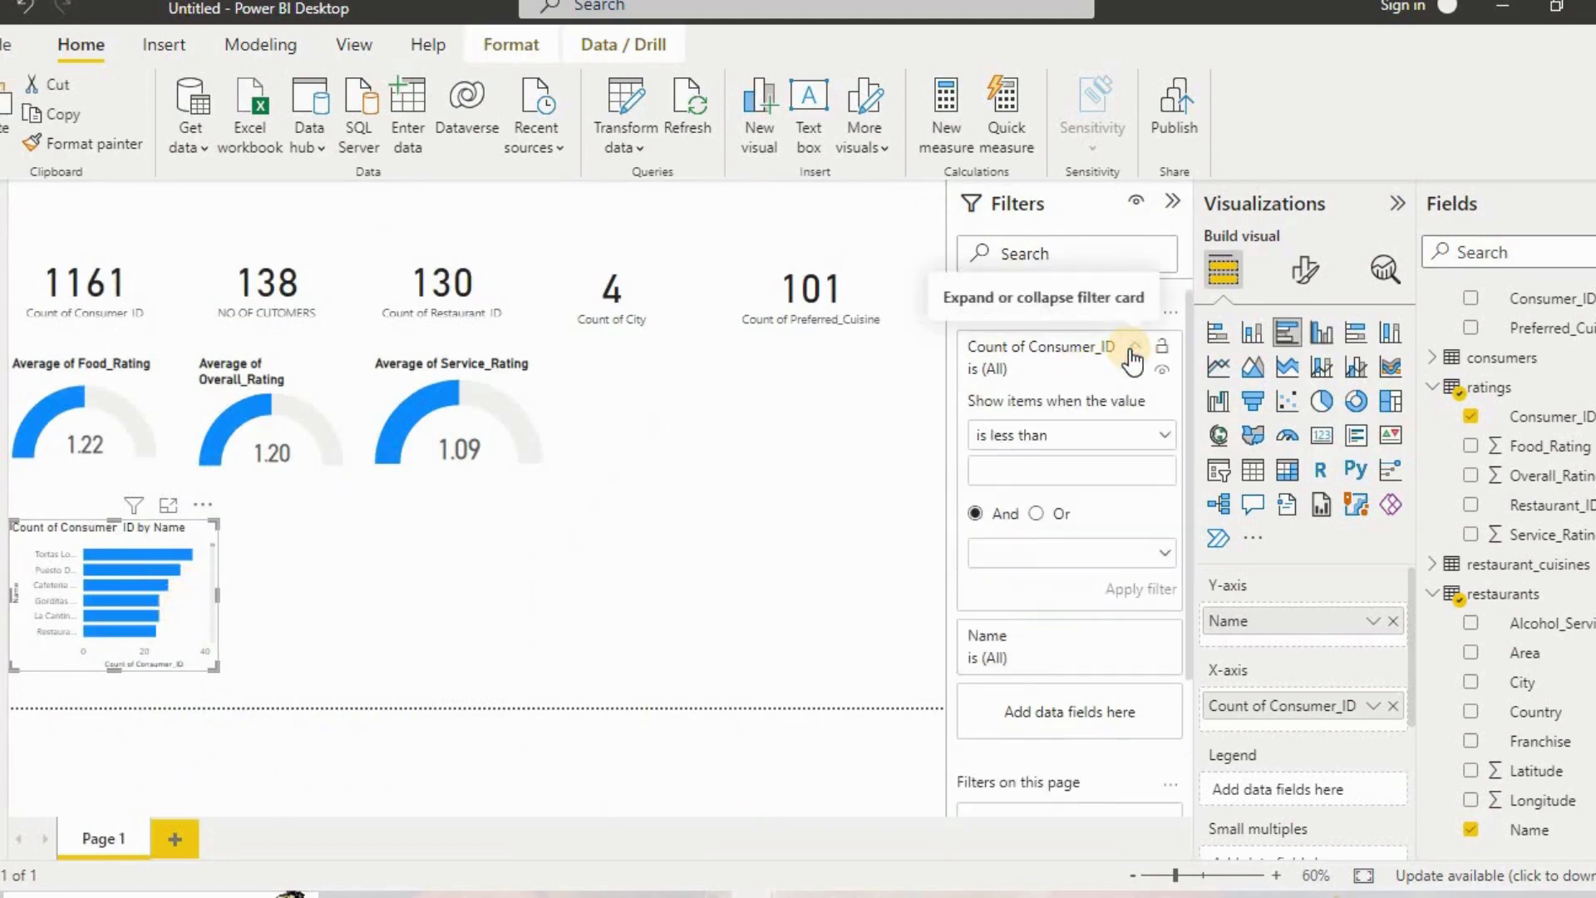
pyautogui.click(1134, 351)
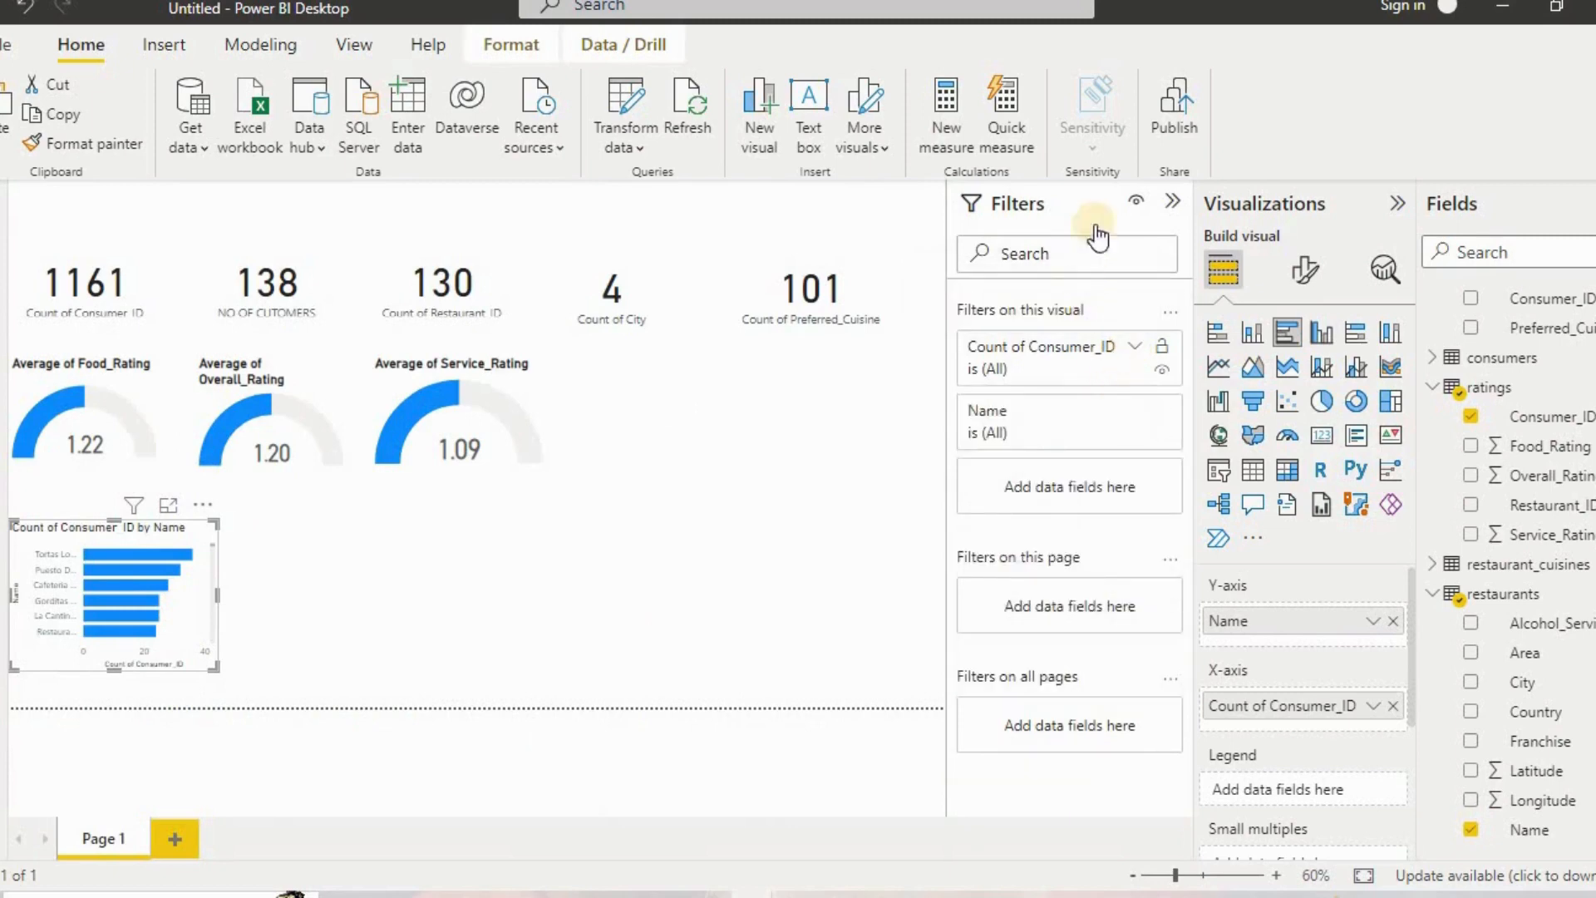
pyautogui.click(1174, 203)
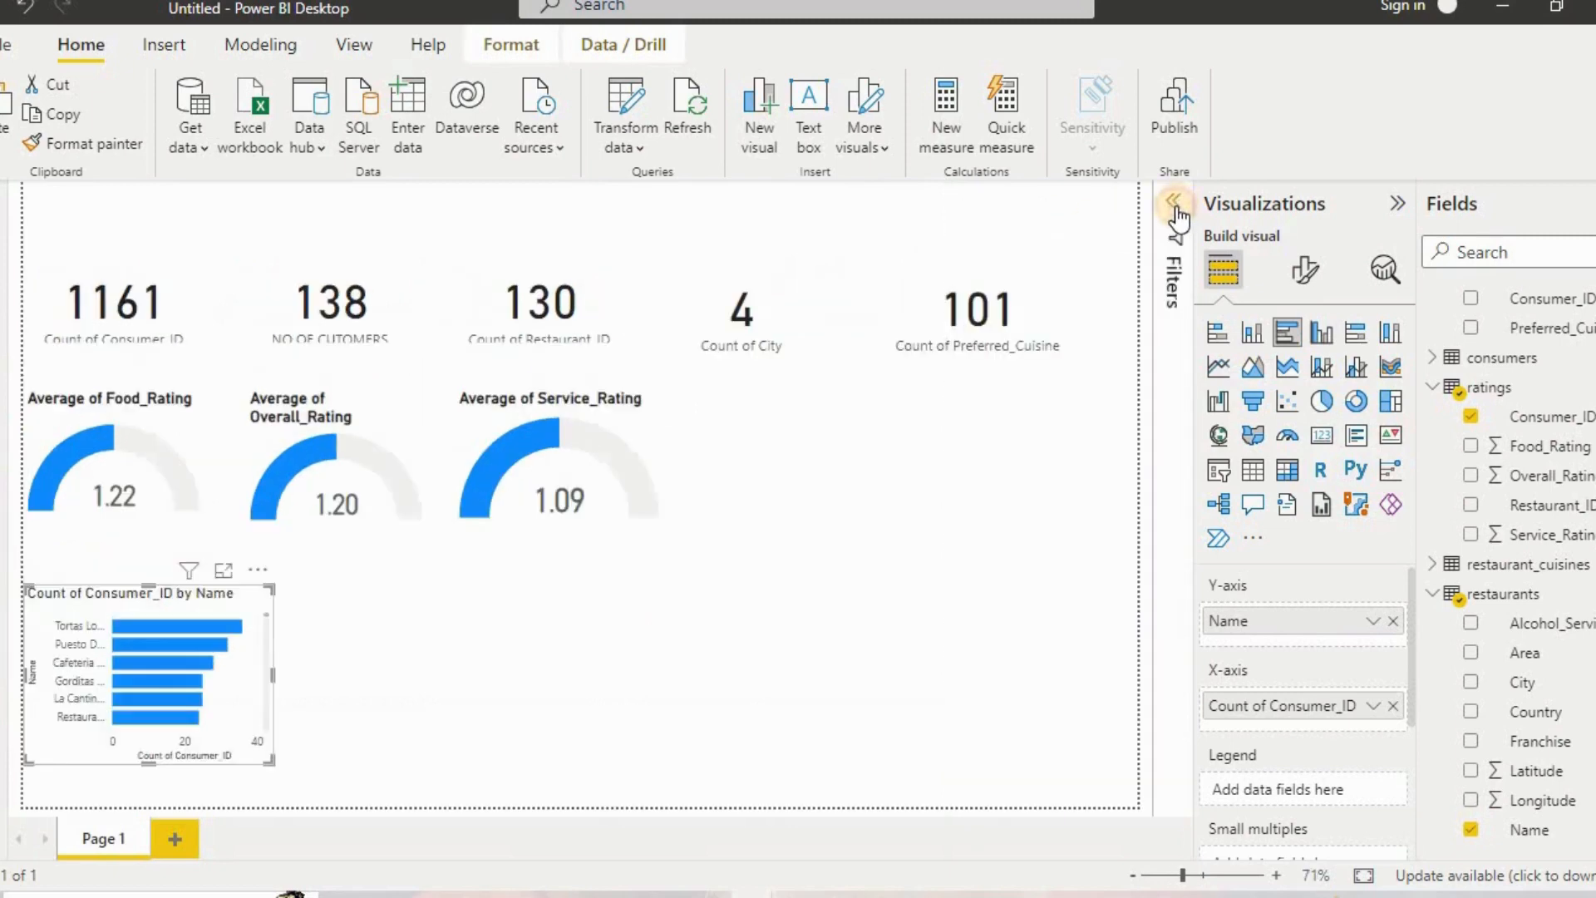
pyautogui.click(1174, 205)
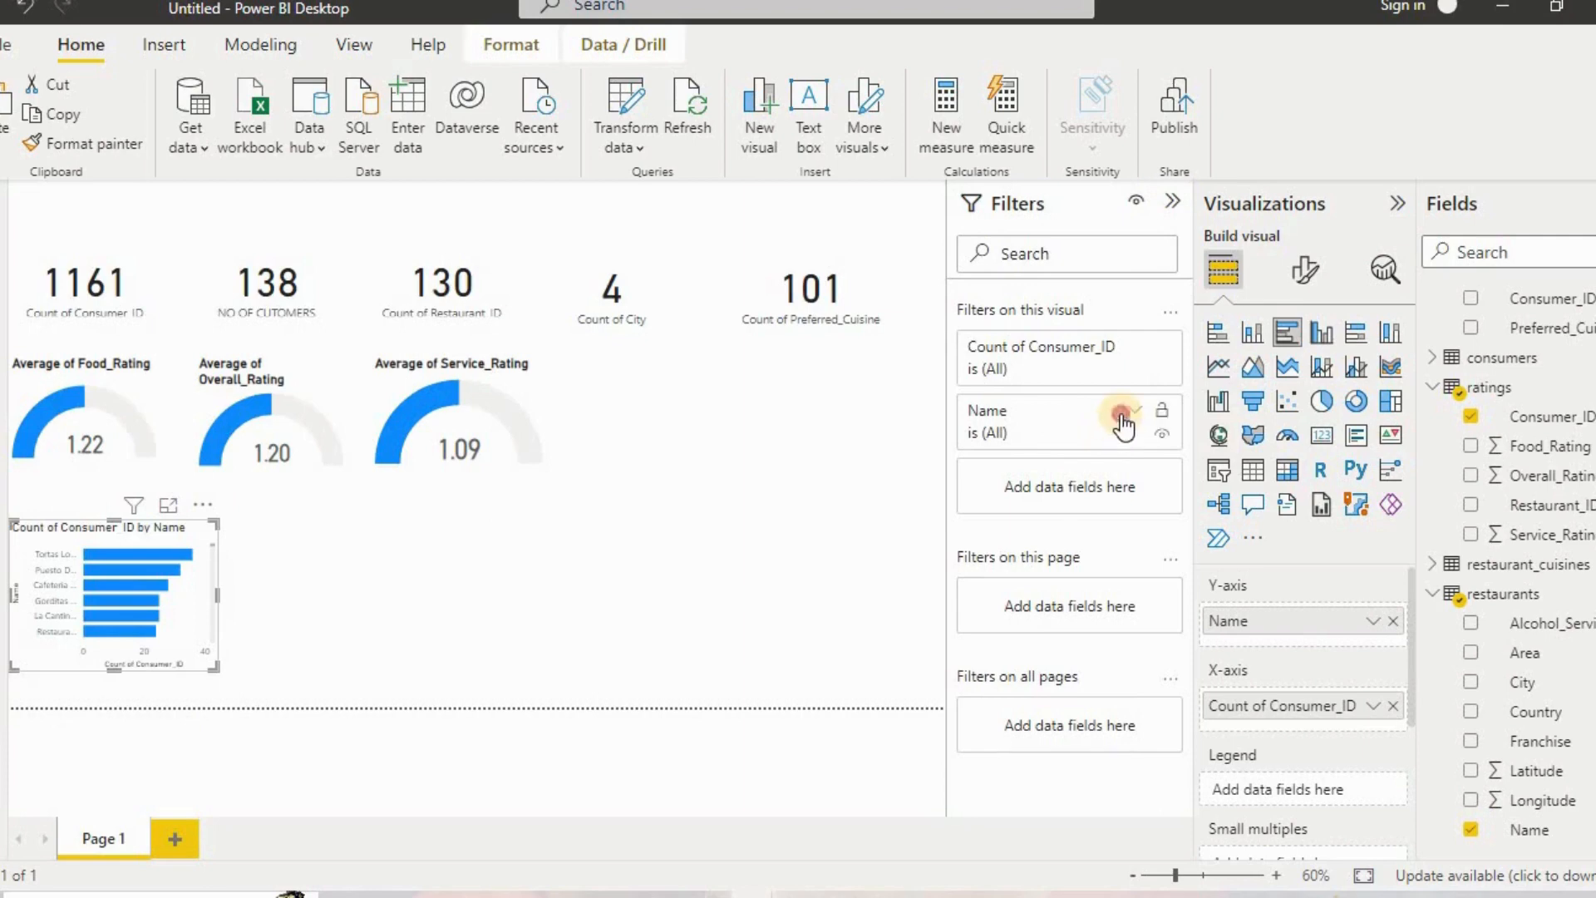
# Set the bar chart's Name filter to Top N, showing the top 10 items.
pyautogui.click(1122, 424)
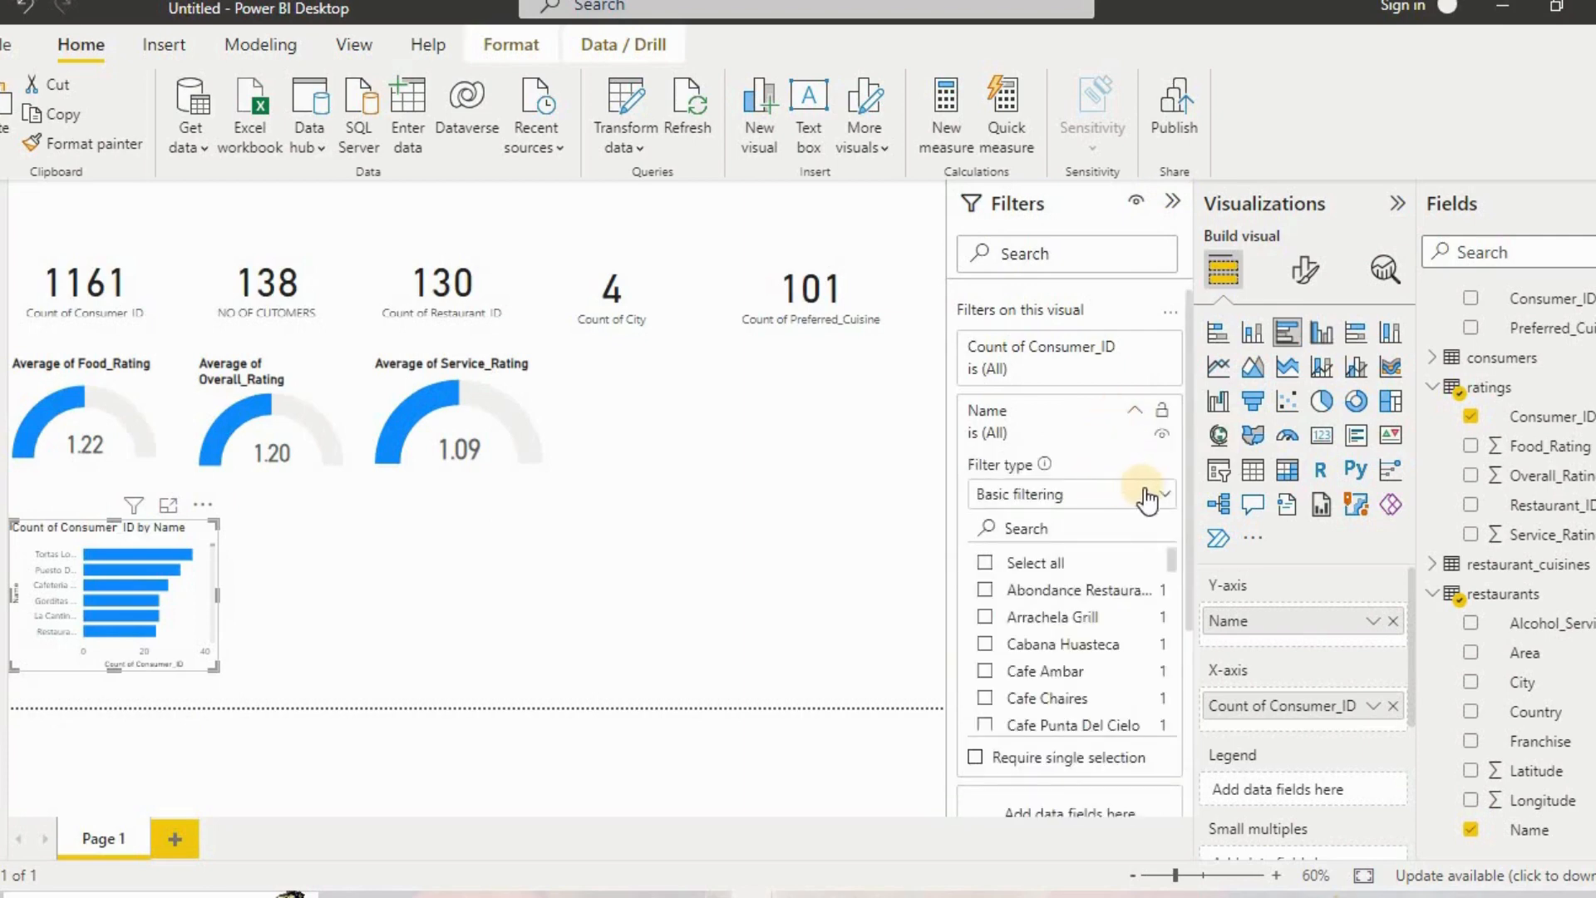
pyautogui.click(1144, 493)
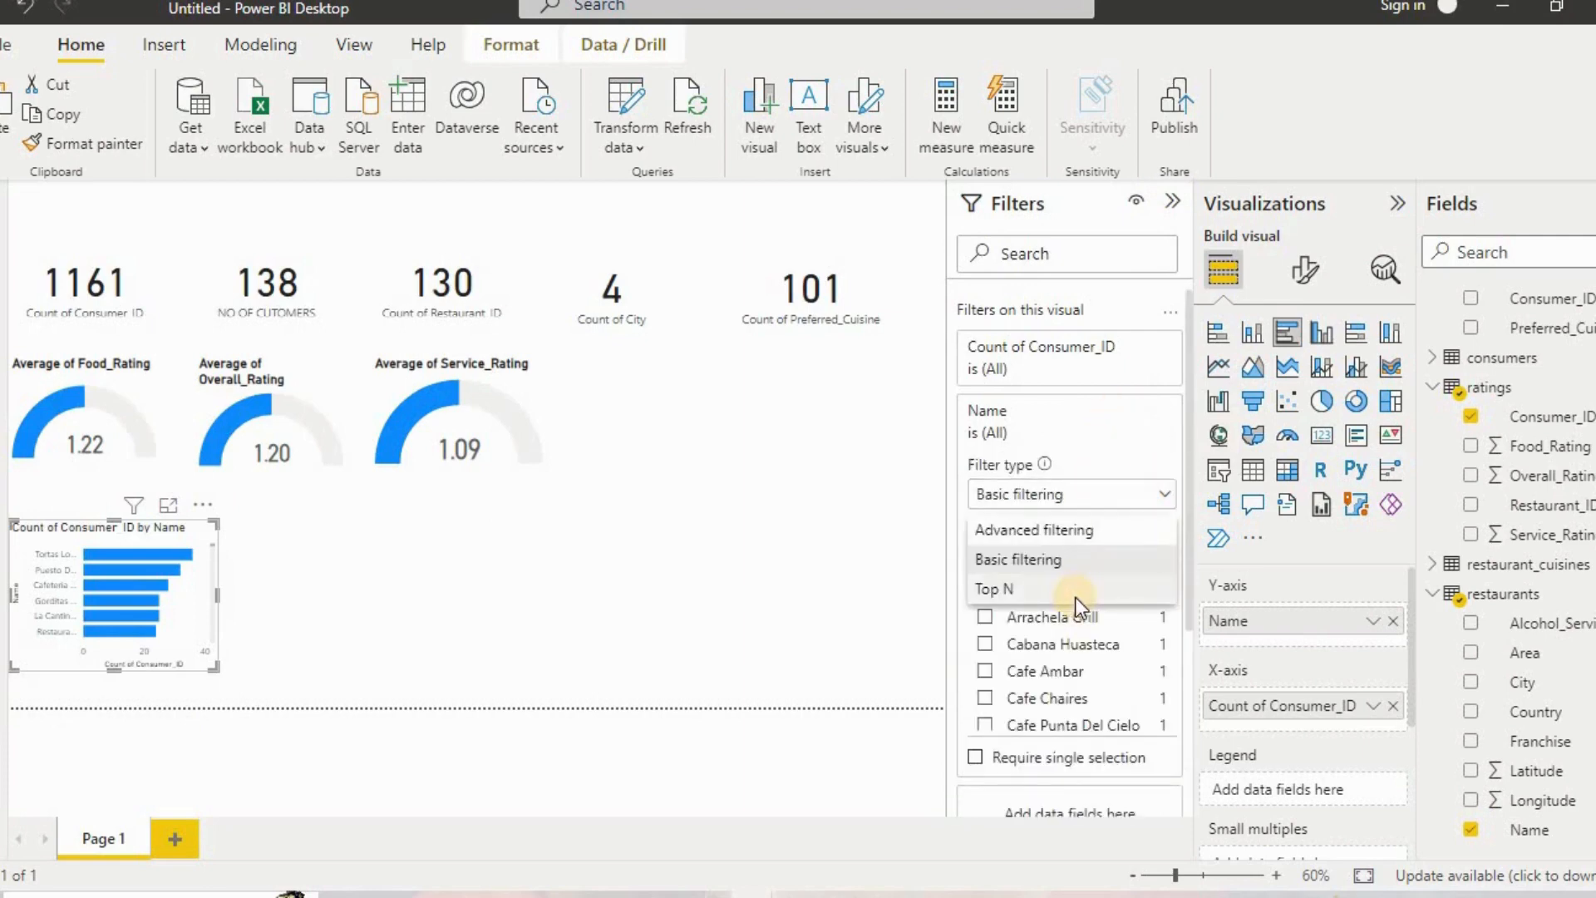
pyautogui.click(1073, 590)
pyautogui.click(1123, 561)
pyautogui.write('1')
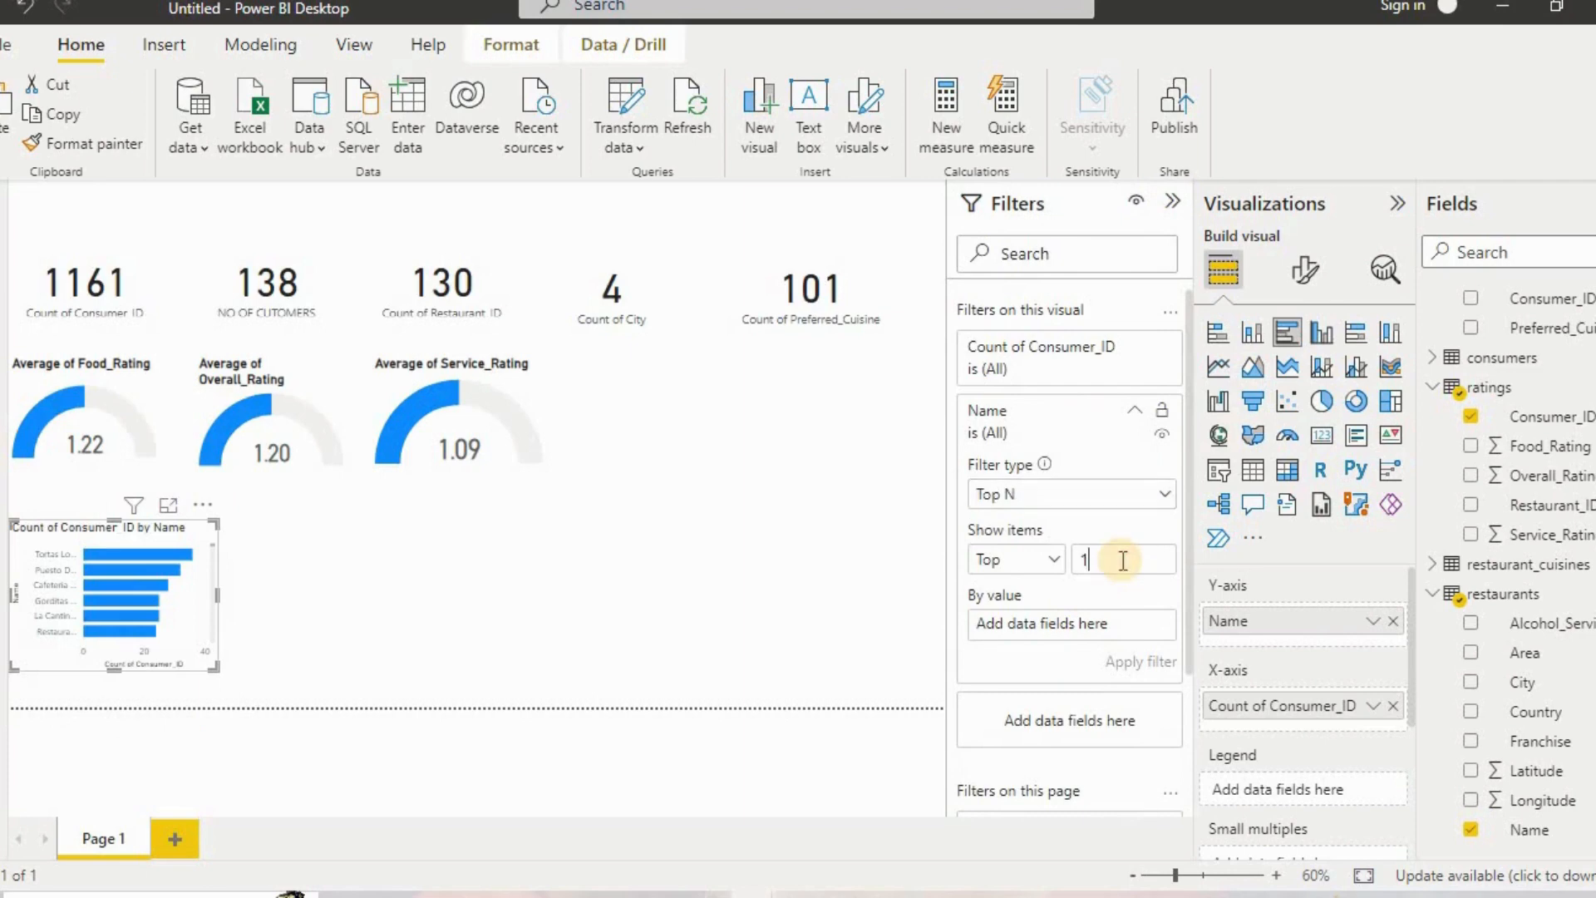
pyautogui.write('0')
# Widen the bar chart slightly and apply its top 10 Name filter by Count of Consumer_ID from ratings.
pyautogui.moveTo(213, 588); pyautogui.dragTo(275, 602)
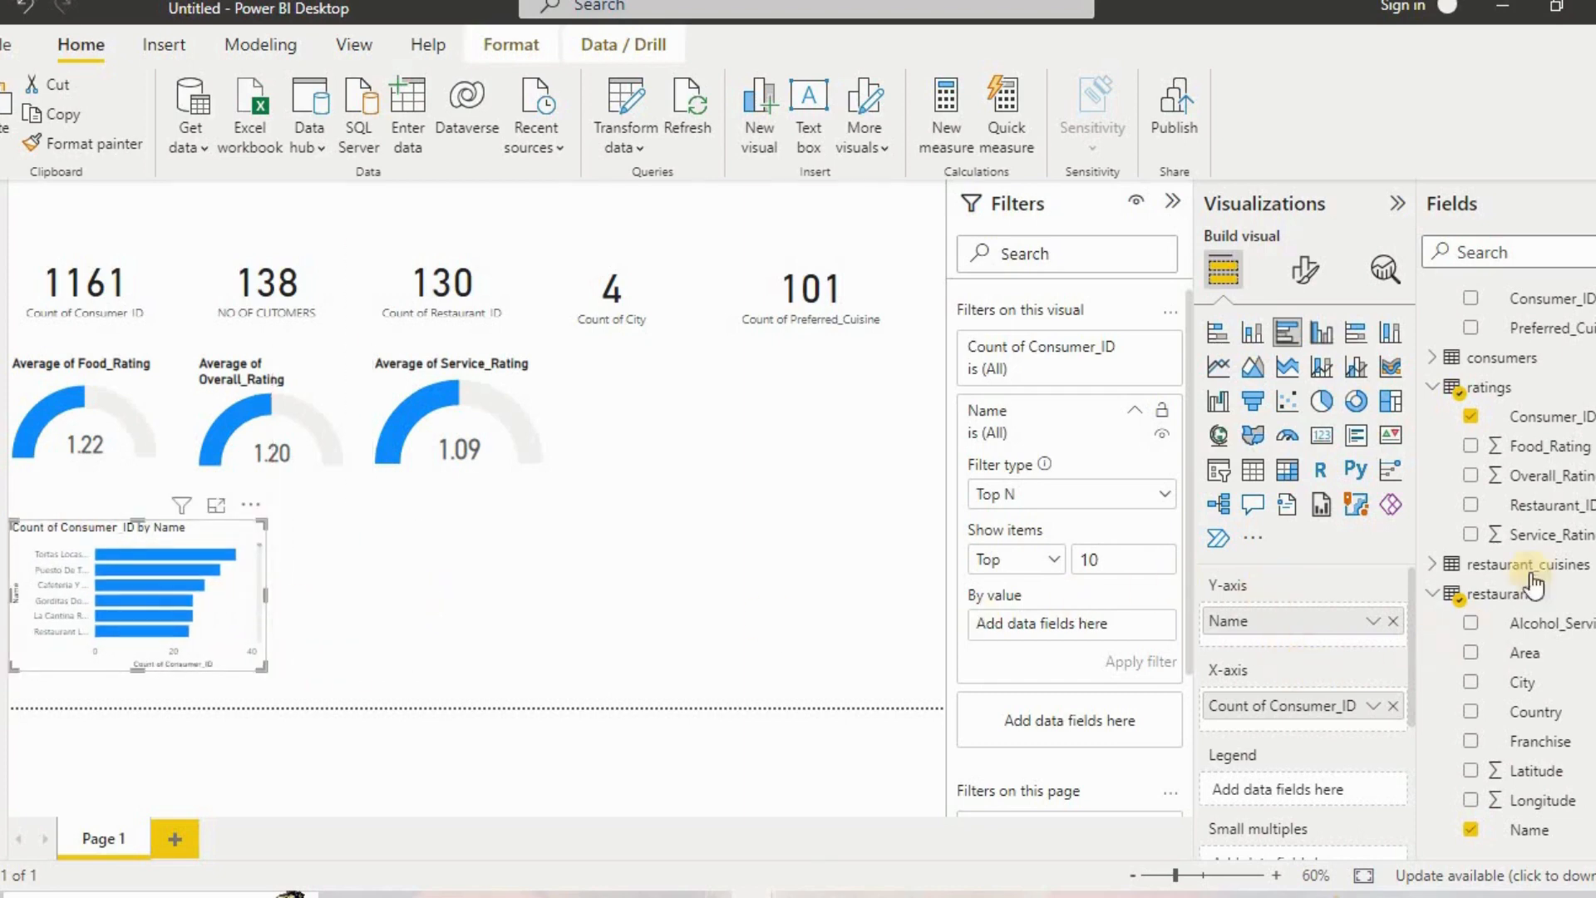
pyautogui.moveTo(1536, 424); pyautogui.dragTo(1086, 625)
pyautogui.click(1141, 624)
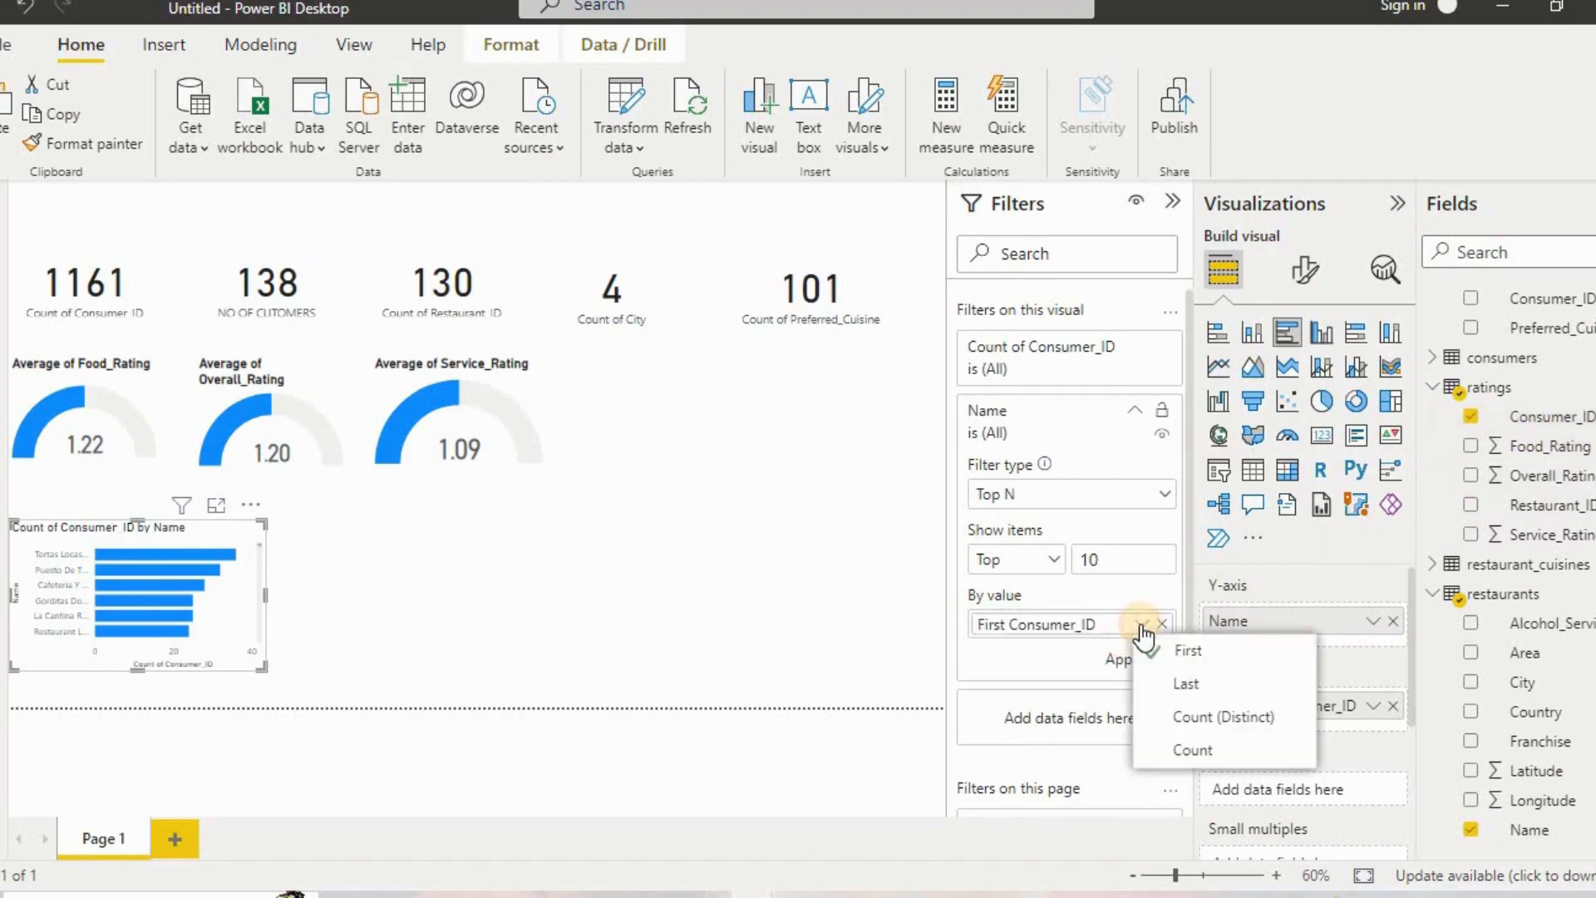
pyautogui.click(1171, 735)
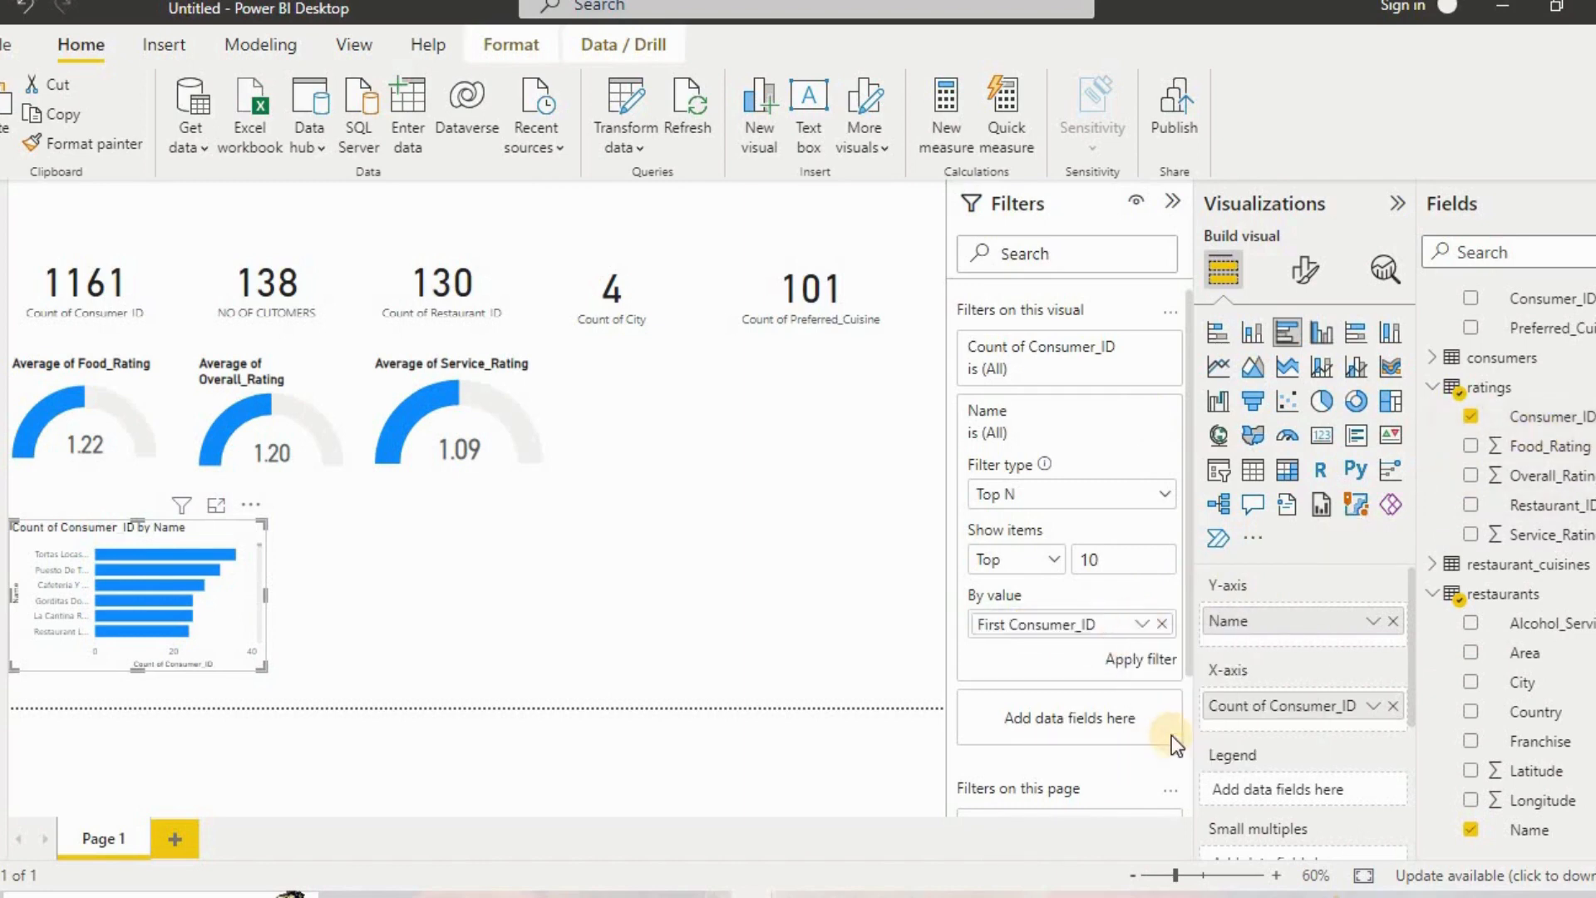
pyautogui.click(1148, 666)
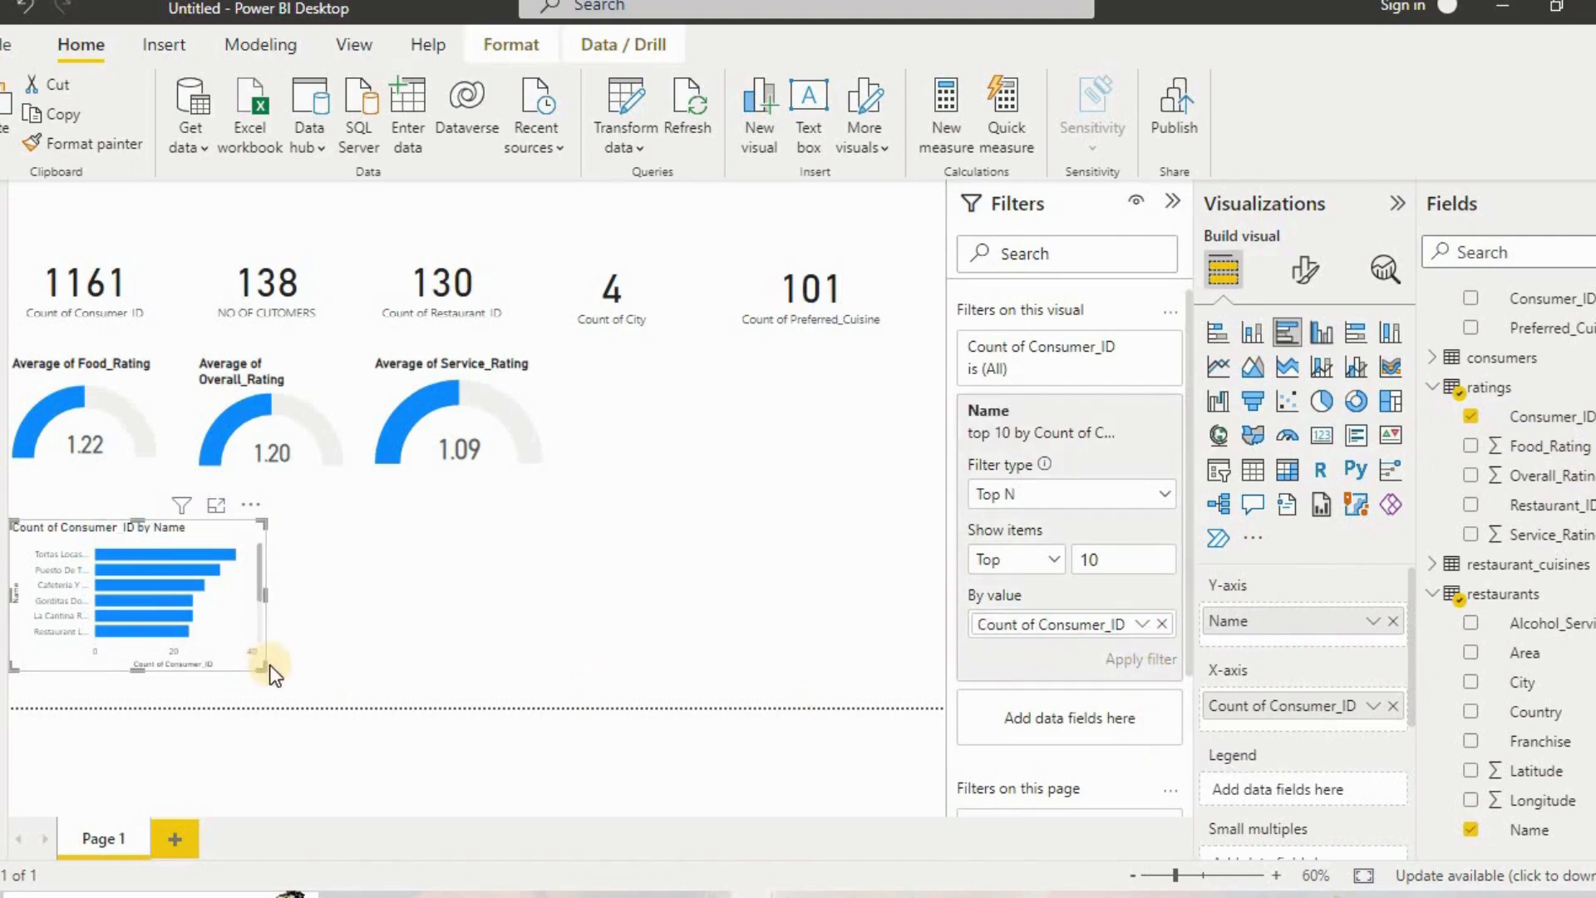
# View the filtered bar chart in focus mode, and highlight and clear its Tortas Locas Hipocampo bar on the page.
pyautogui.click(219, 509)
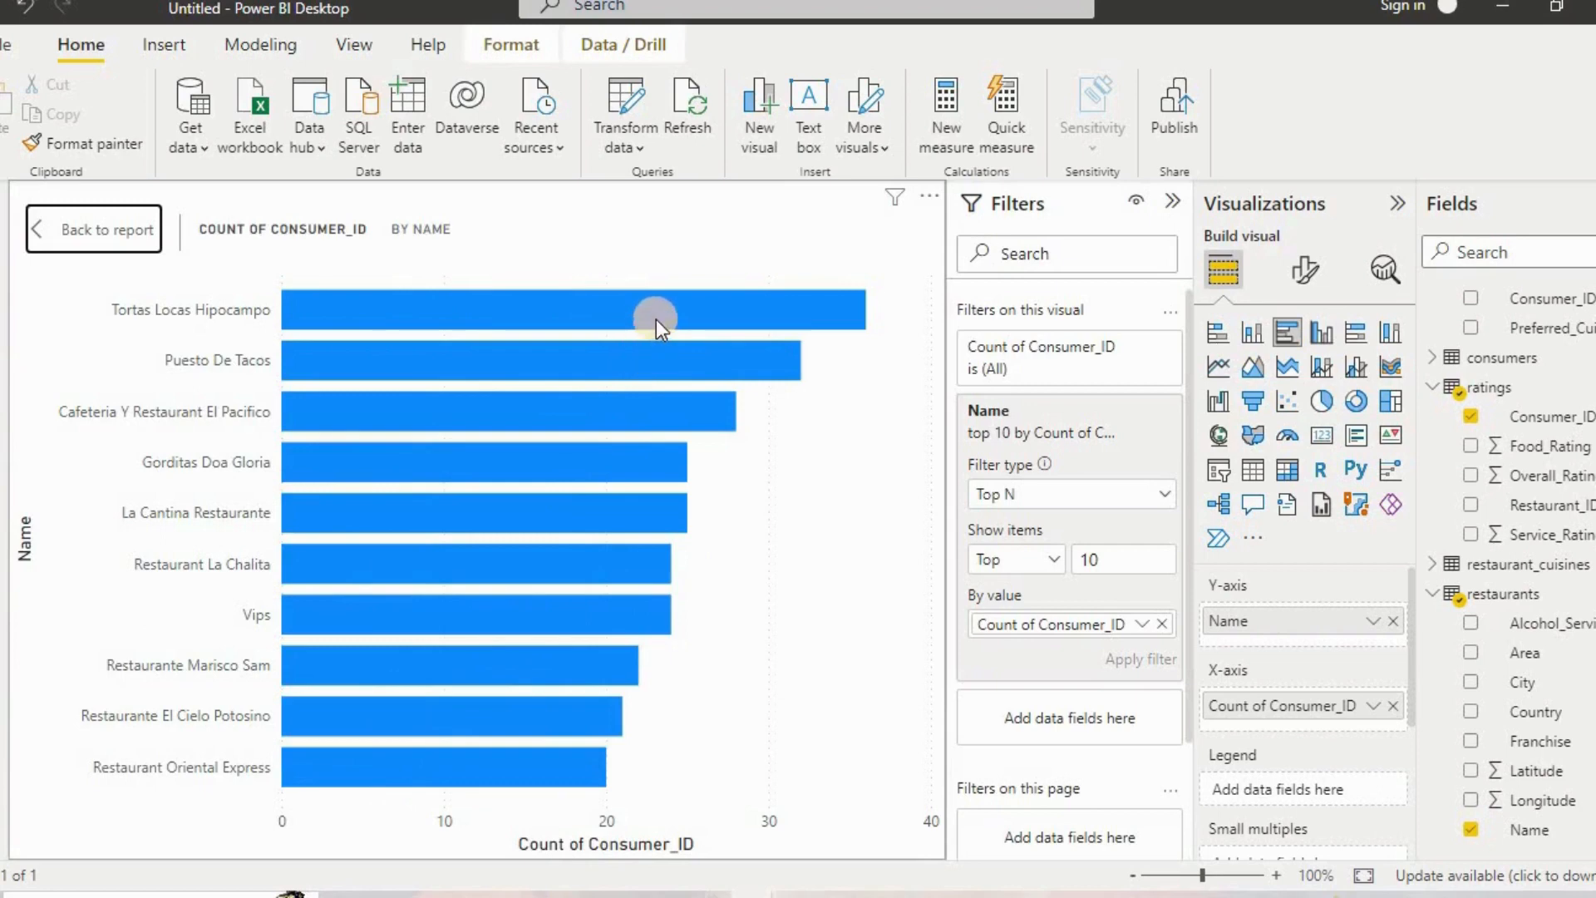
pyautogui.click(58, 233)
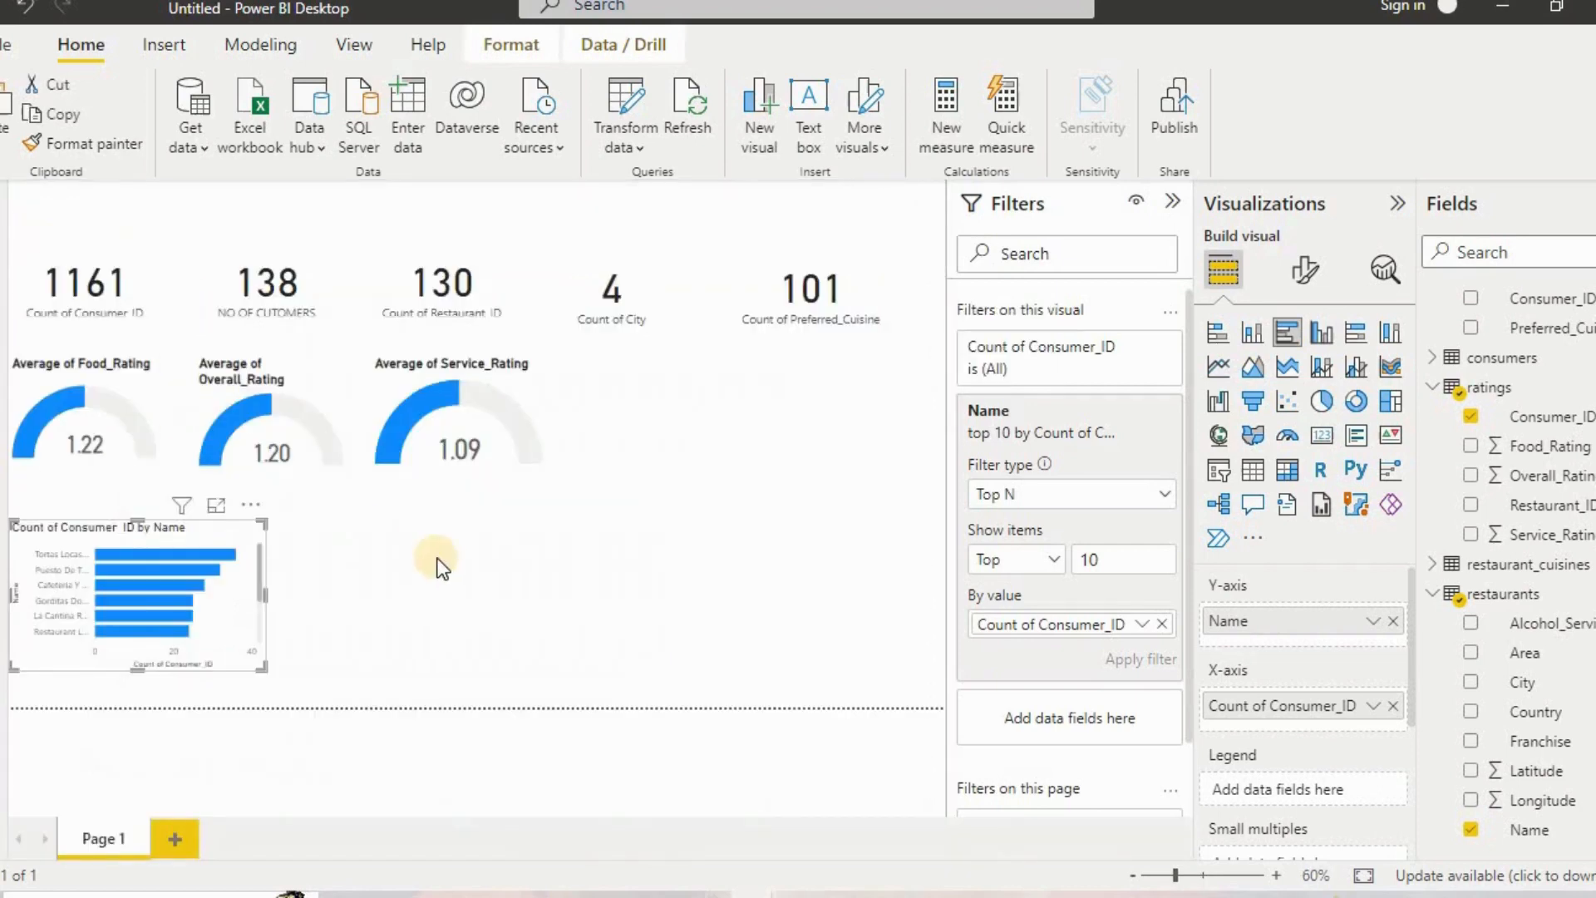
pyautogui.click(342, 562)
pyautogui.click(214, 556)
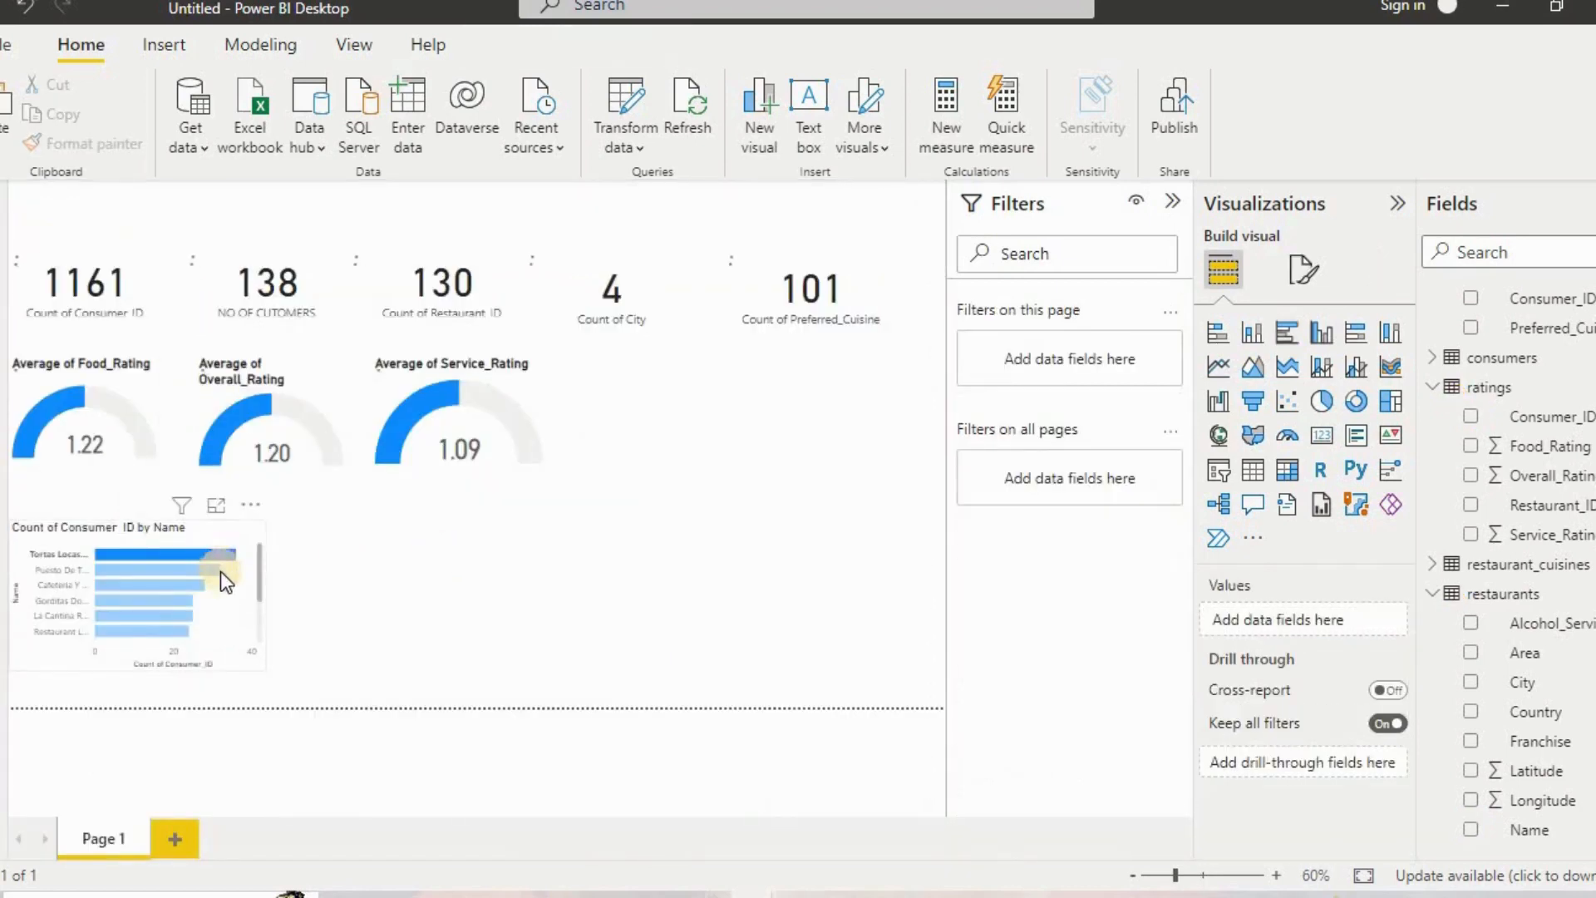
pyautogui.rightClick(237, 597)
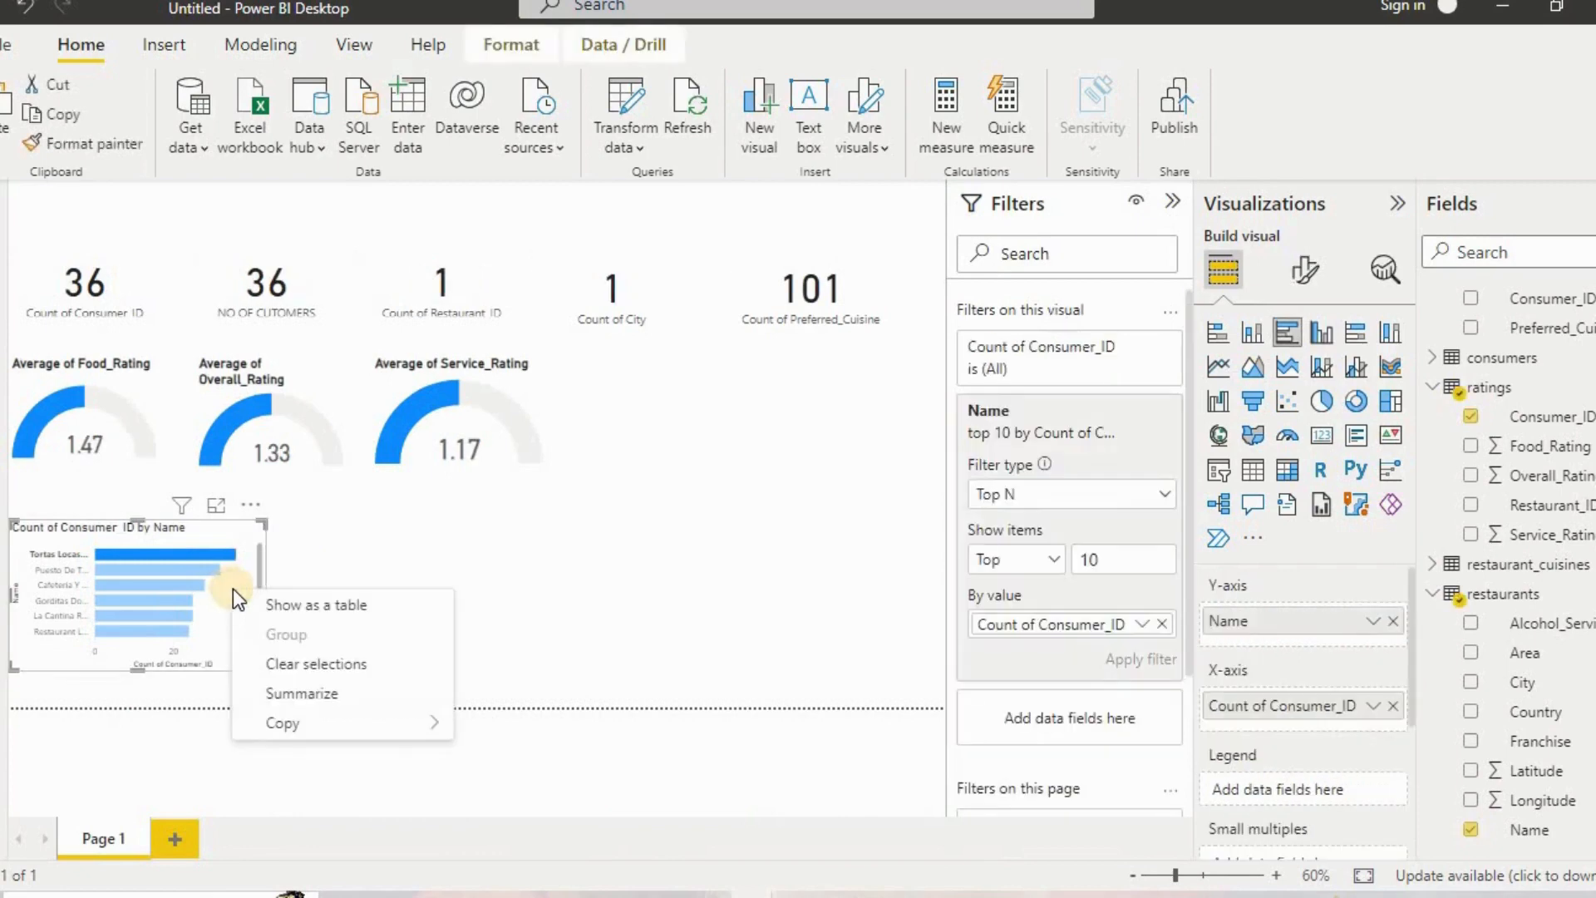
pyautogui.click(303, 661)
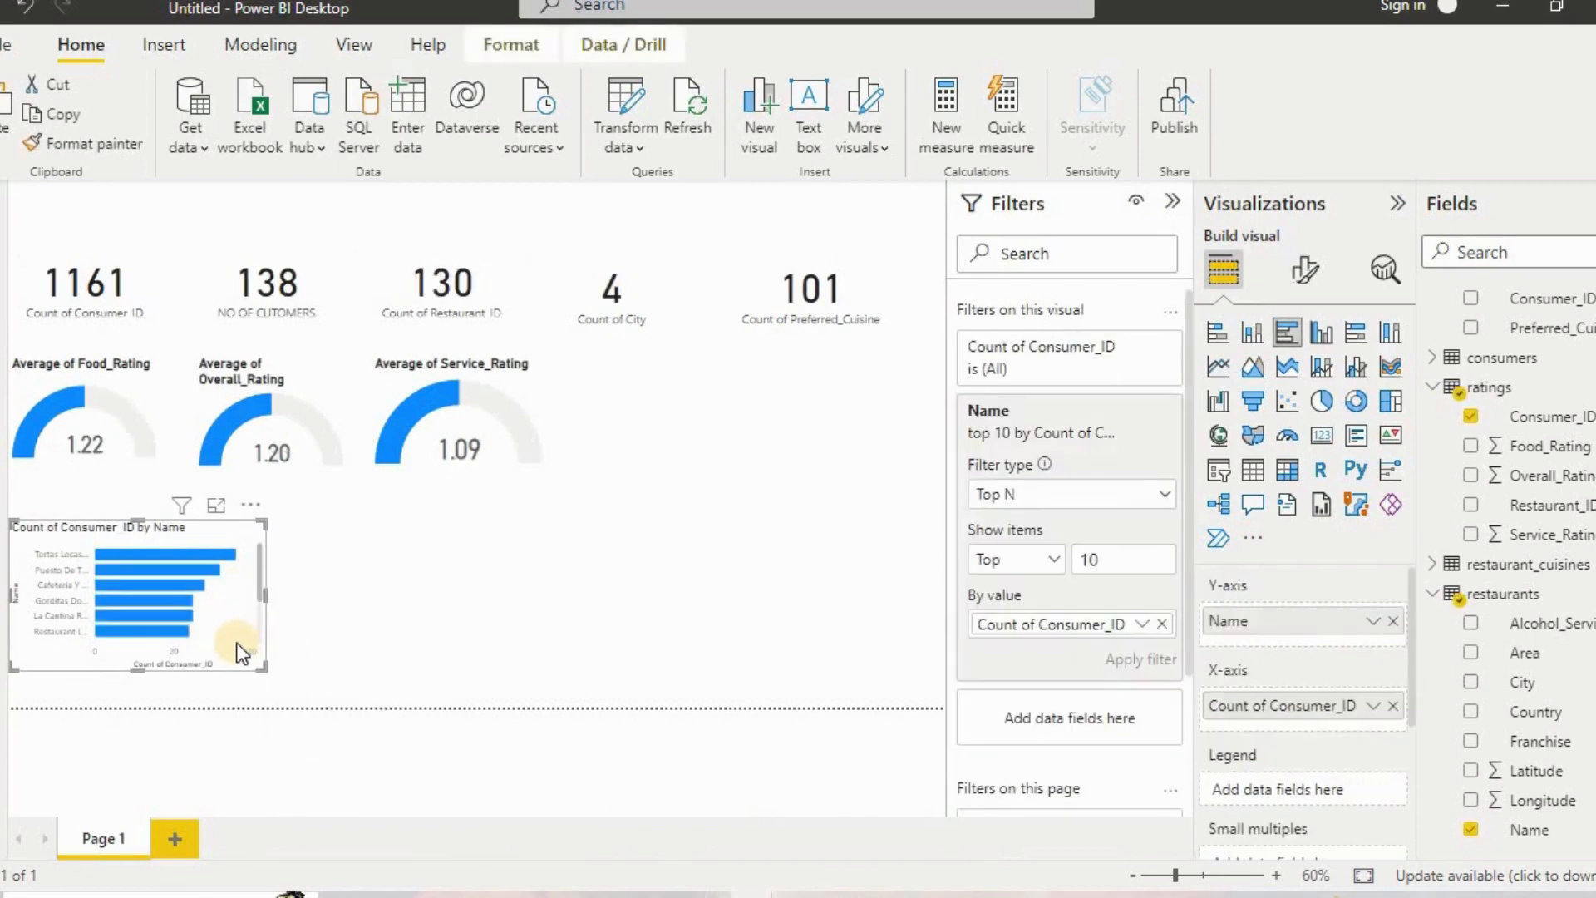
# Place a copy of the bar chart beside the original and deselect it.
pyautogui.hotkey('ctrl', 'v')
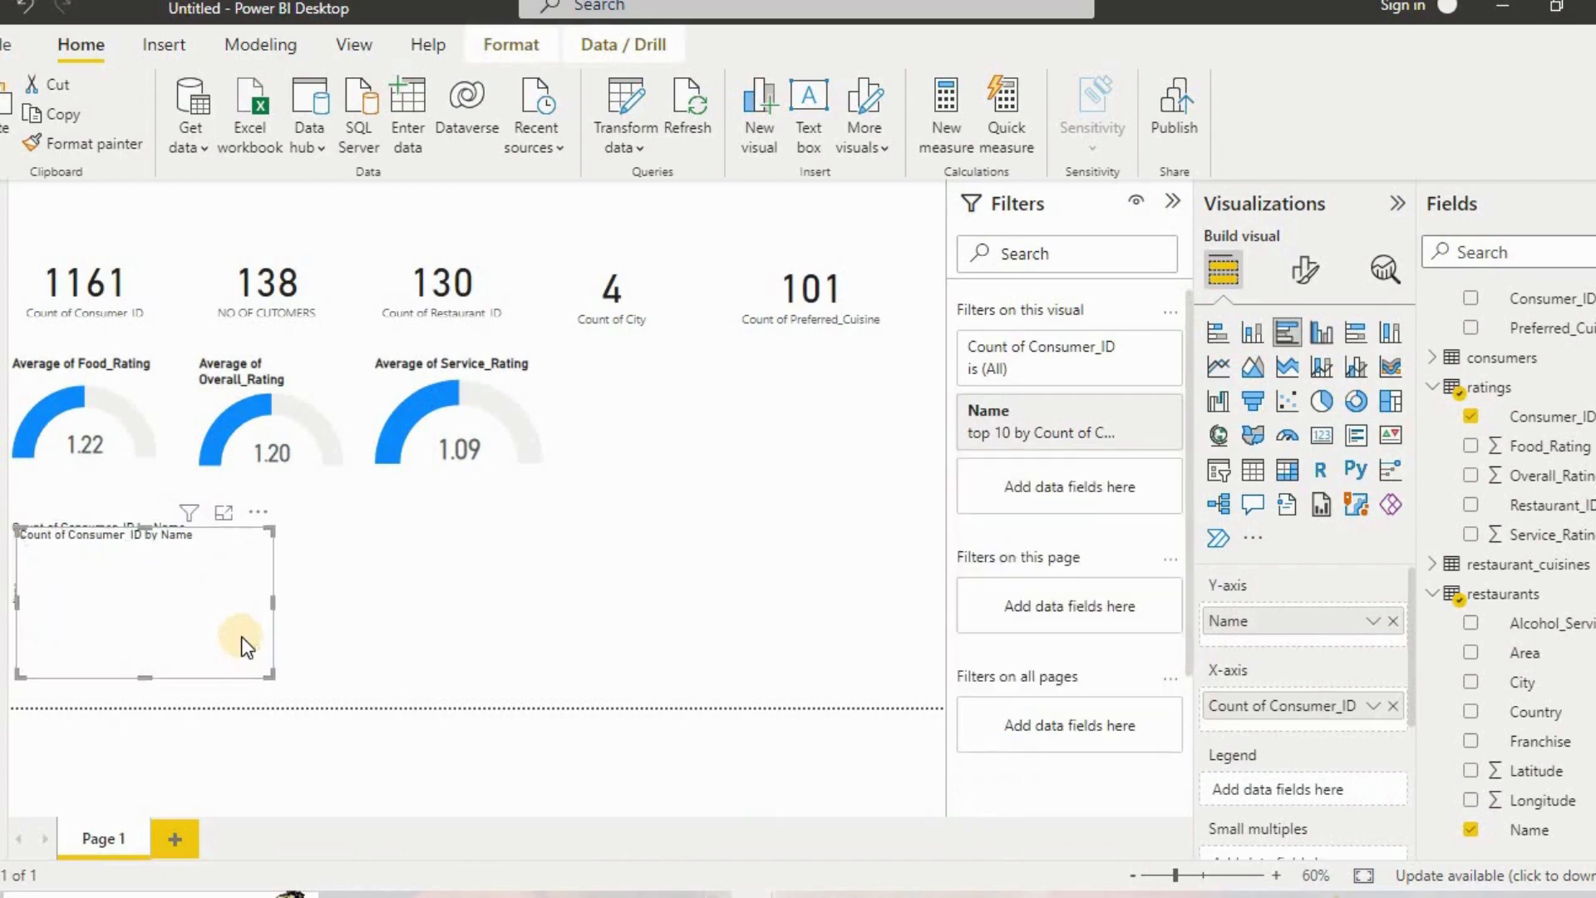
pyautogui.moveTo(240, 642); pyautogui.dragTo(496, 639)
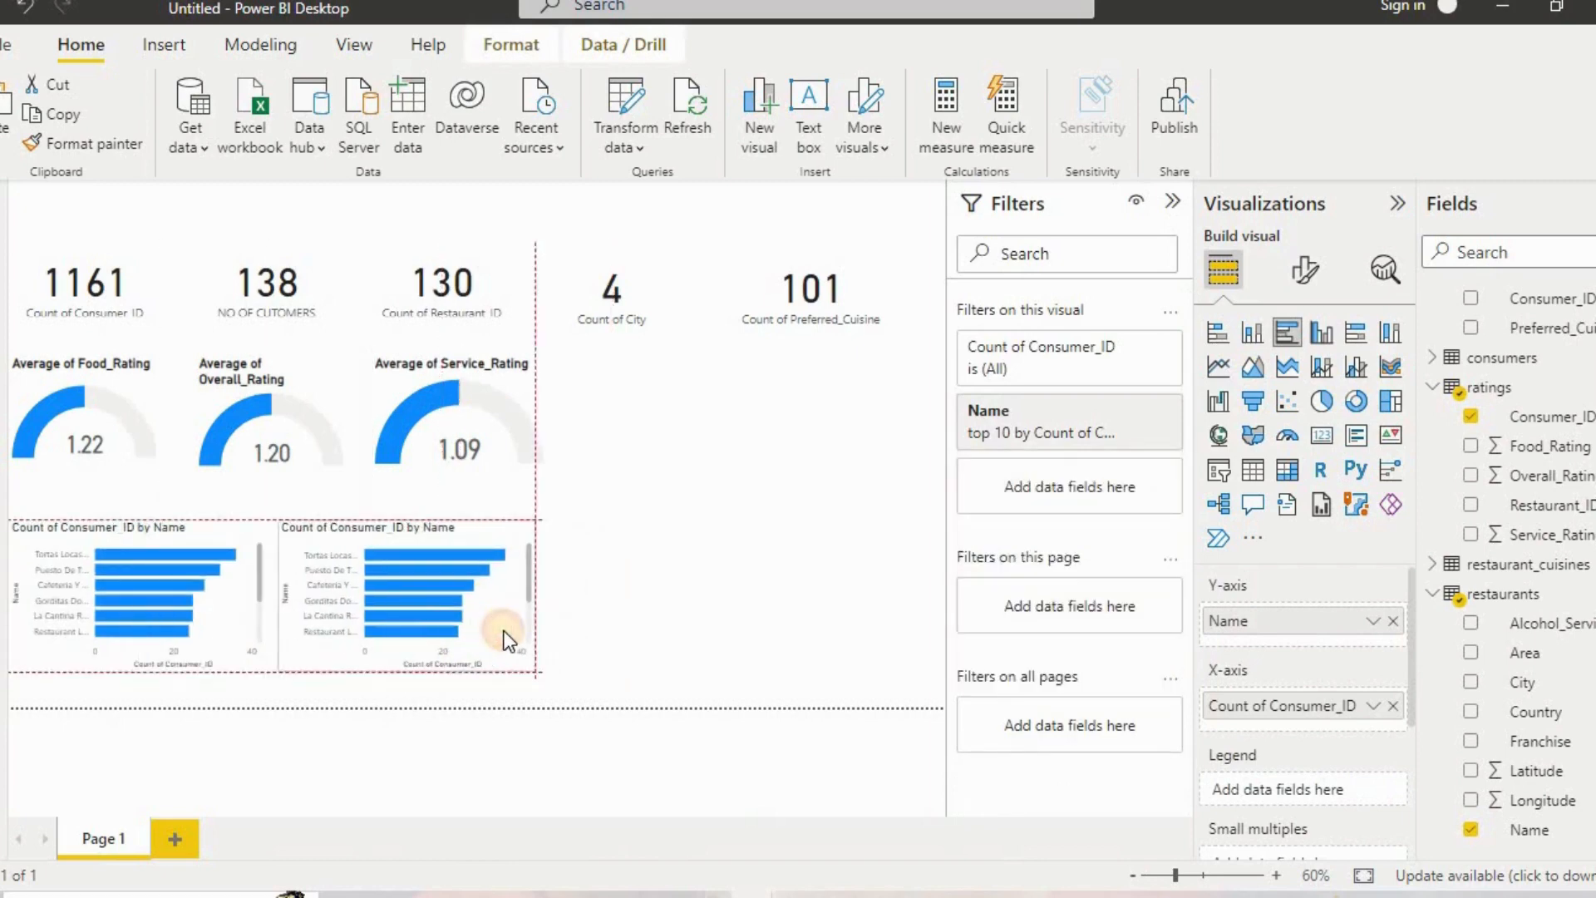
pyautogui.click(695, 600)
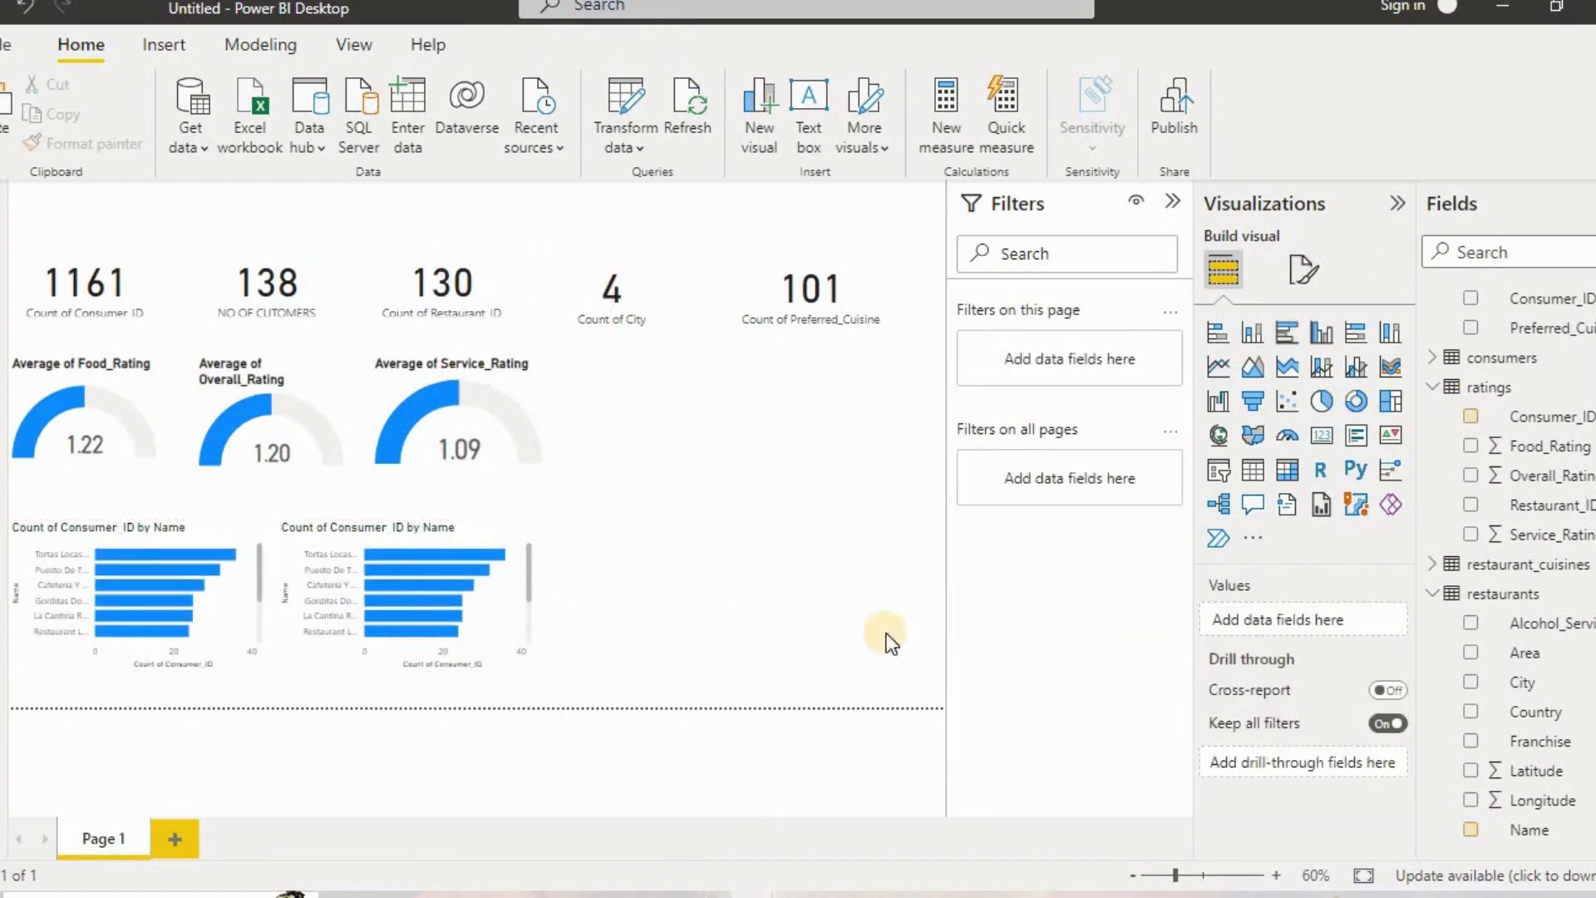
# Replace the X-axis value of the copied bar chart with the Average of Food_Rating from ratings.
pyautogui.click(502, 632)
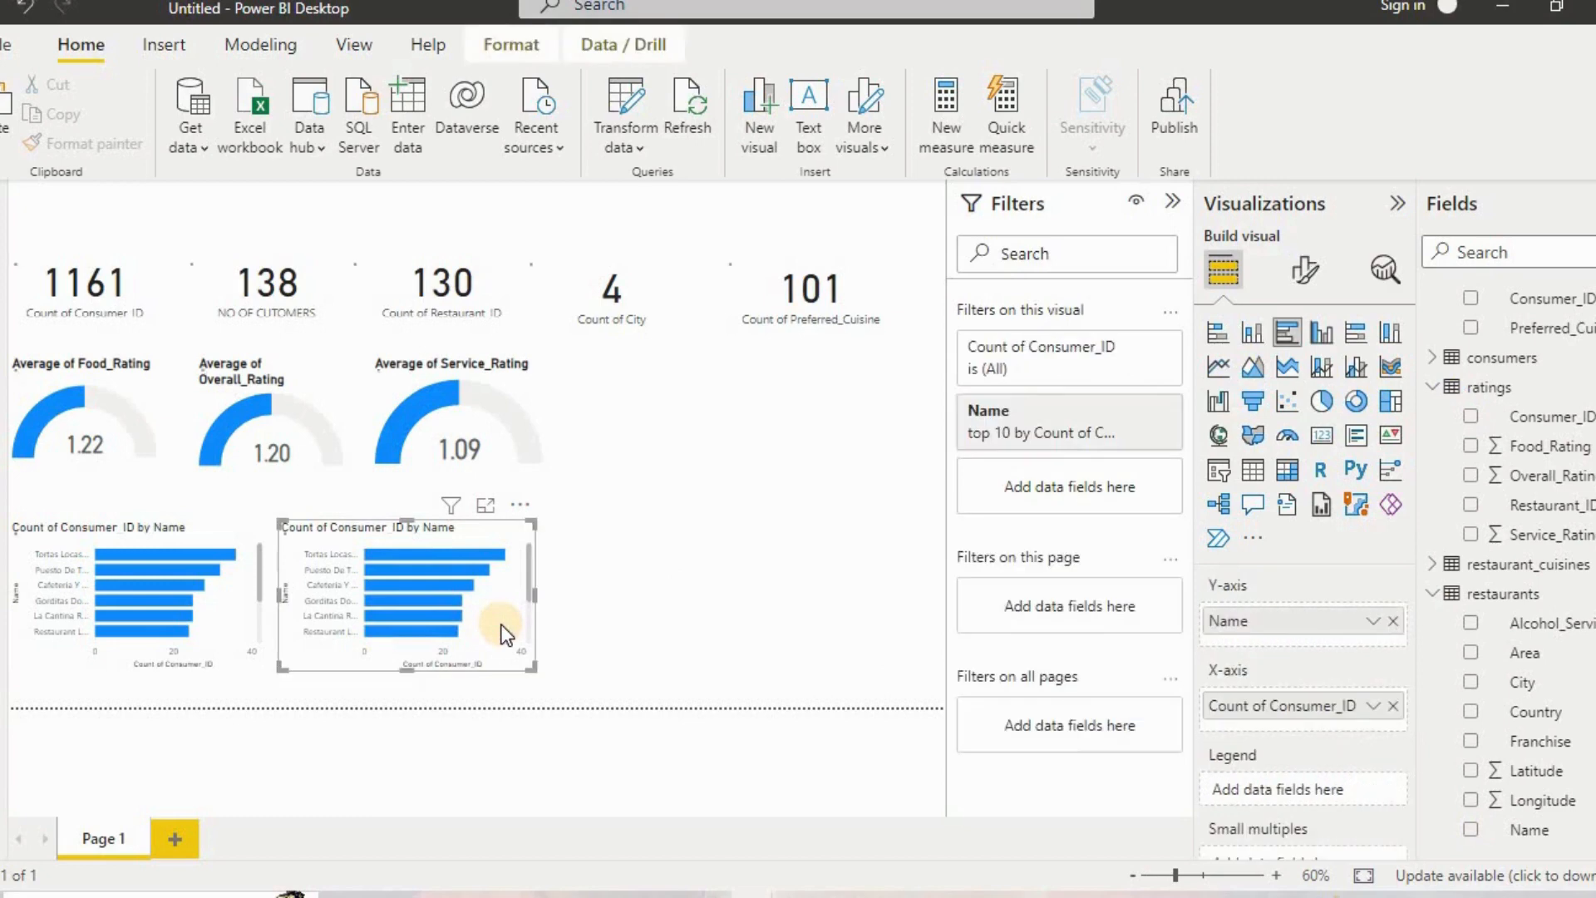
pyautogui.click(1392, 706)
pyautogui.moveTo(1487, 449); pyautogui.dragTo(1299, 704)
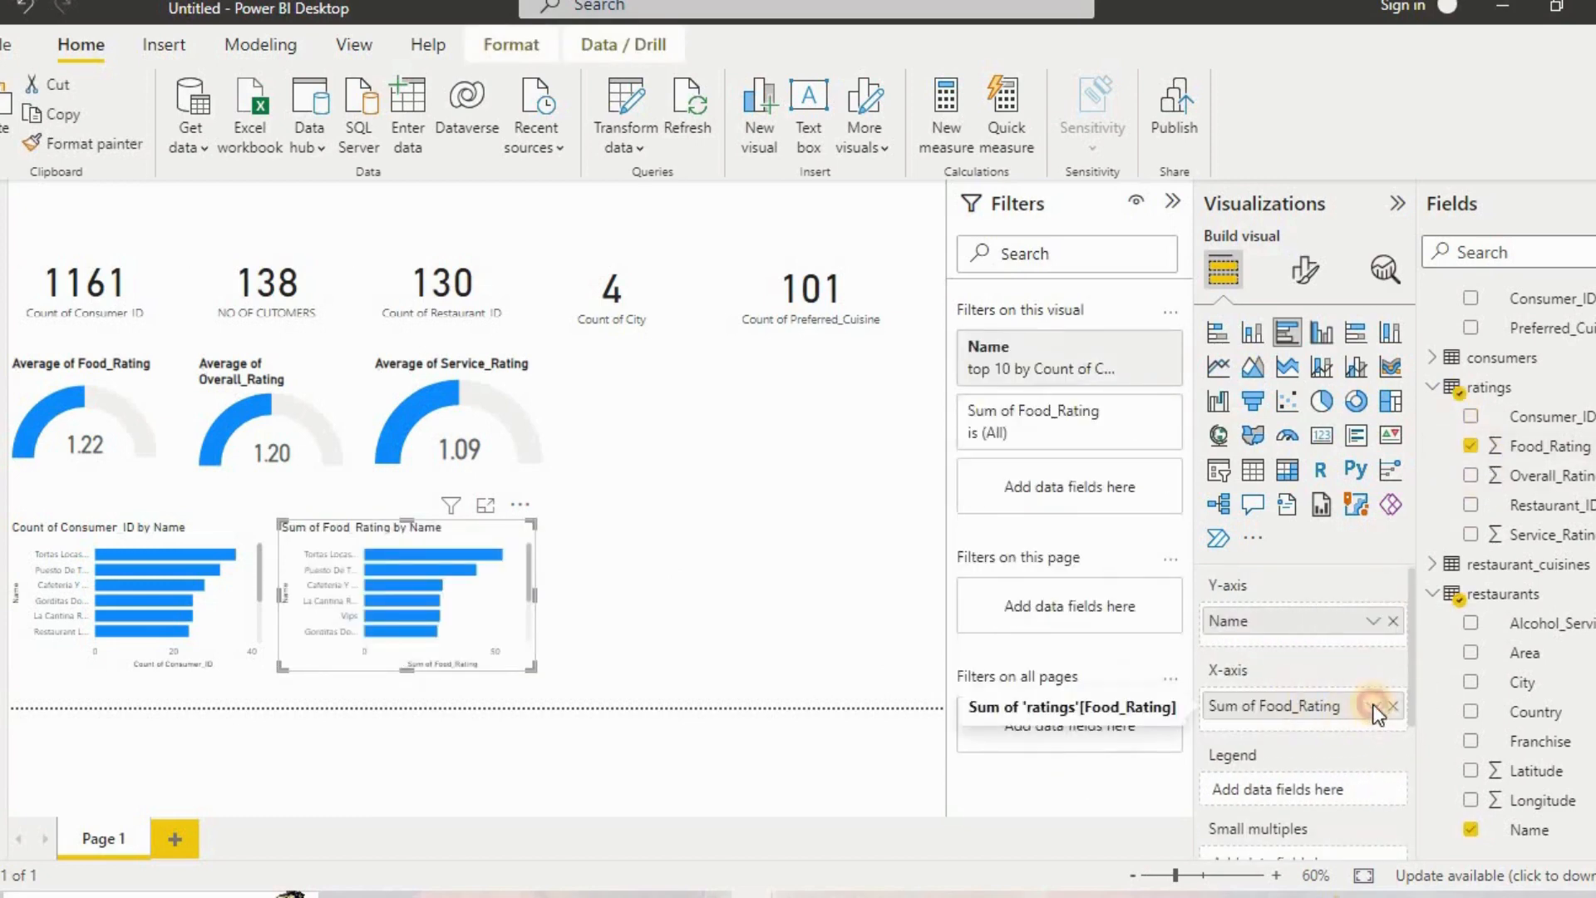
pyautogui.click(1373, 707)
pyautogui.click(1455, 454)
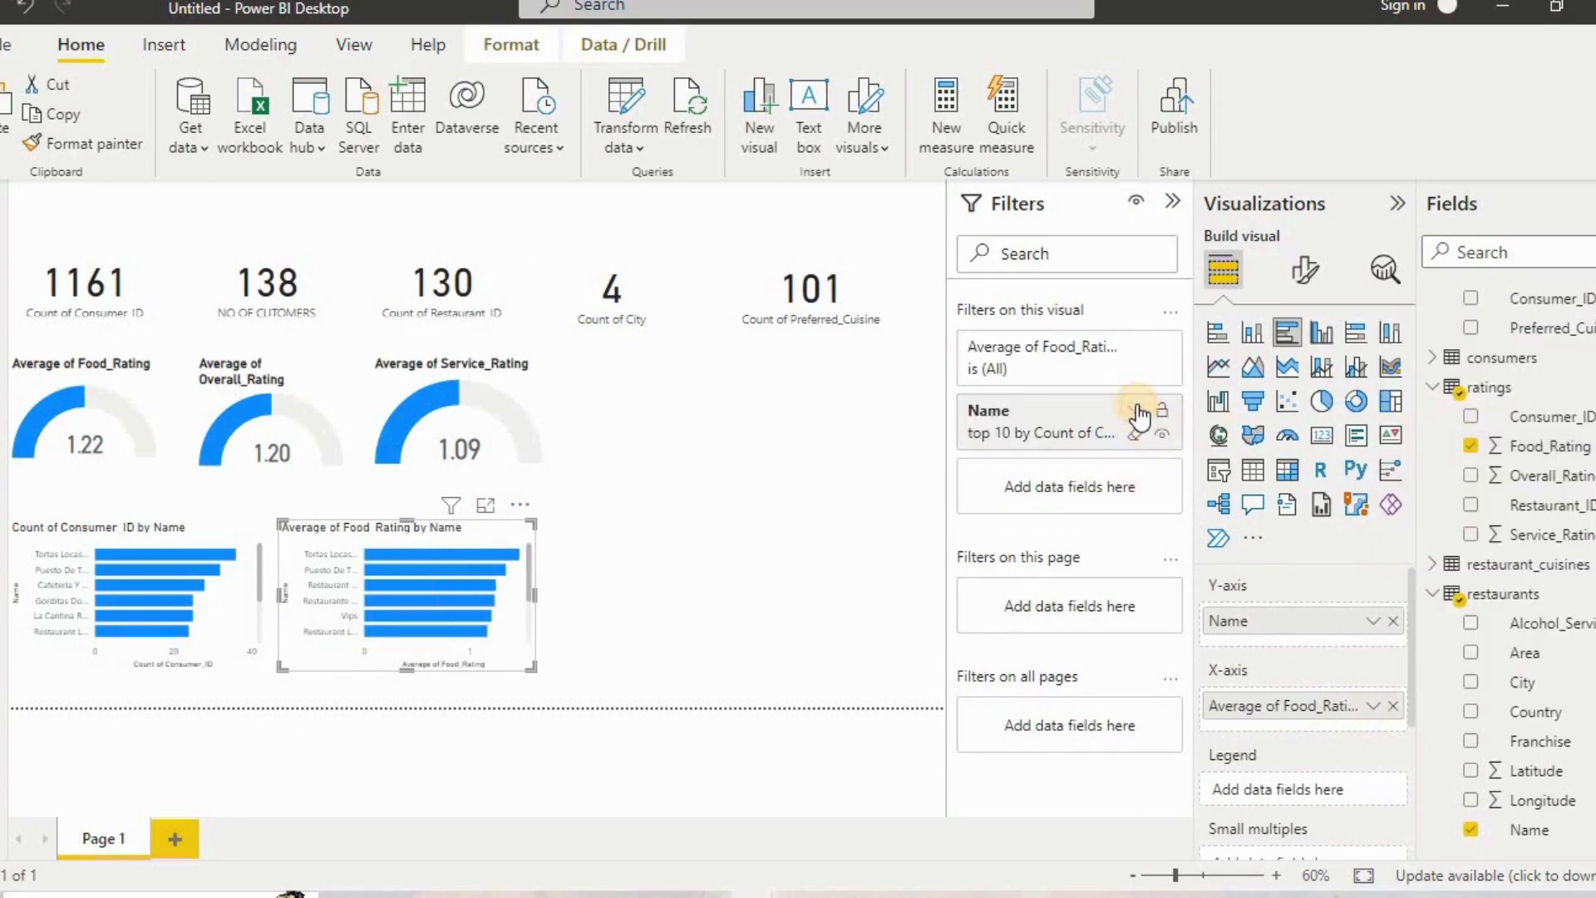
# Base the copied chart's top 10 Name filter on the Average of Food_Rating and apply it.
pyautogui.click(1137, 411)
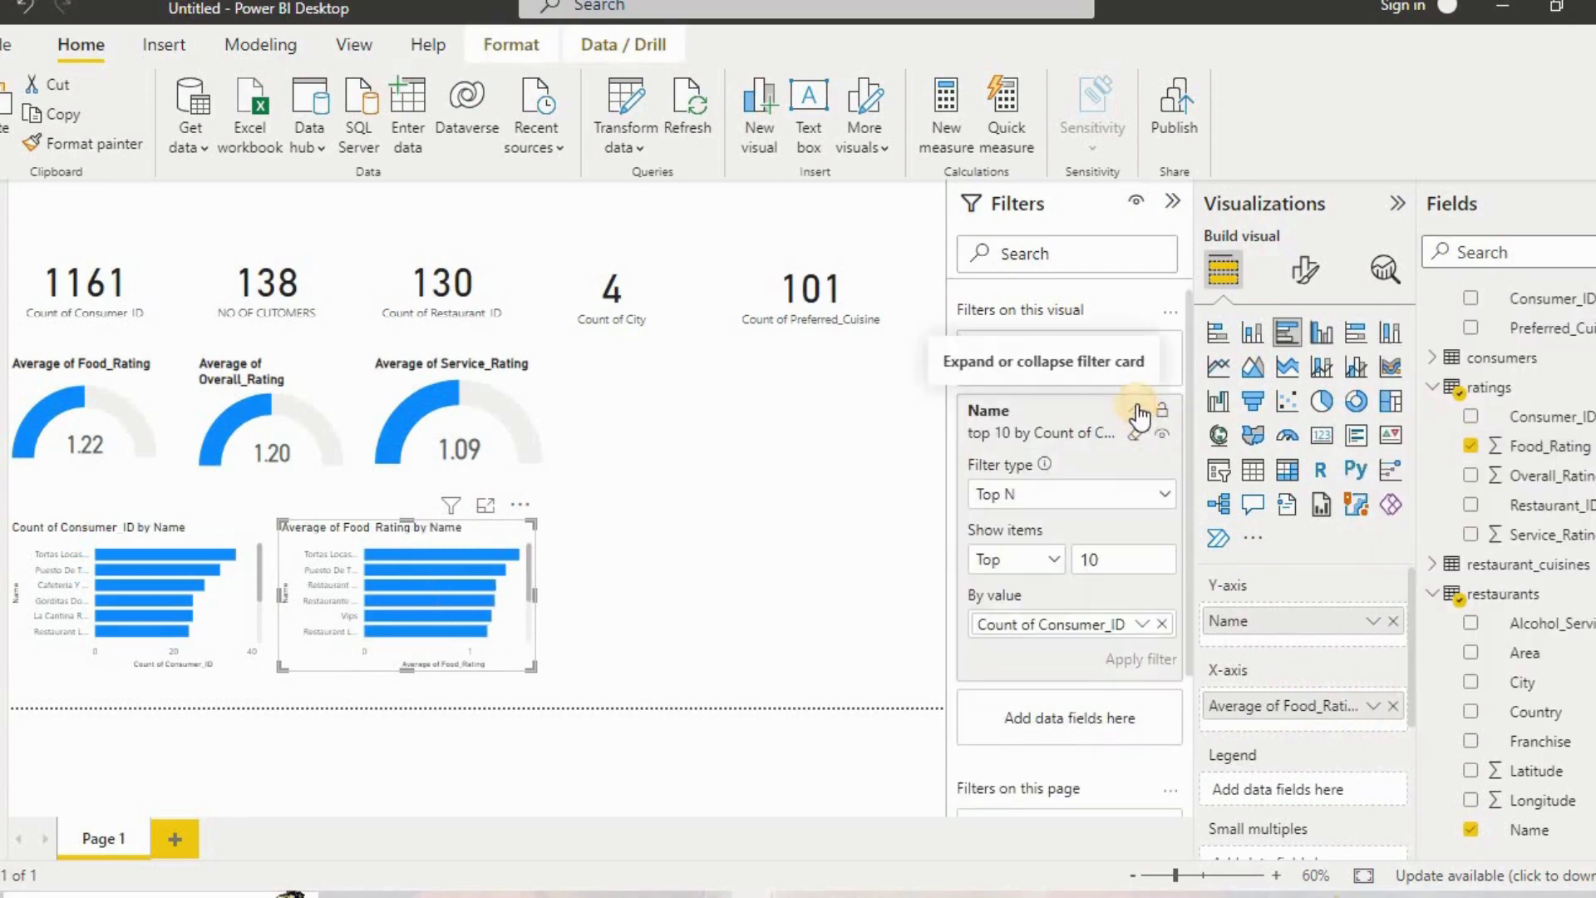
pyautogui.click(1165, 625)
pyautogui.moveTo(1530, 446); pyautogui.dragTo(1101, 620)
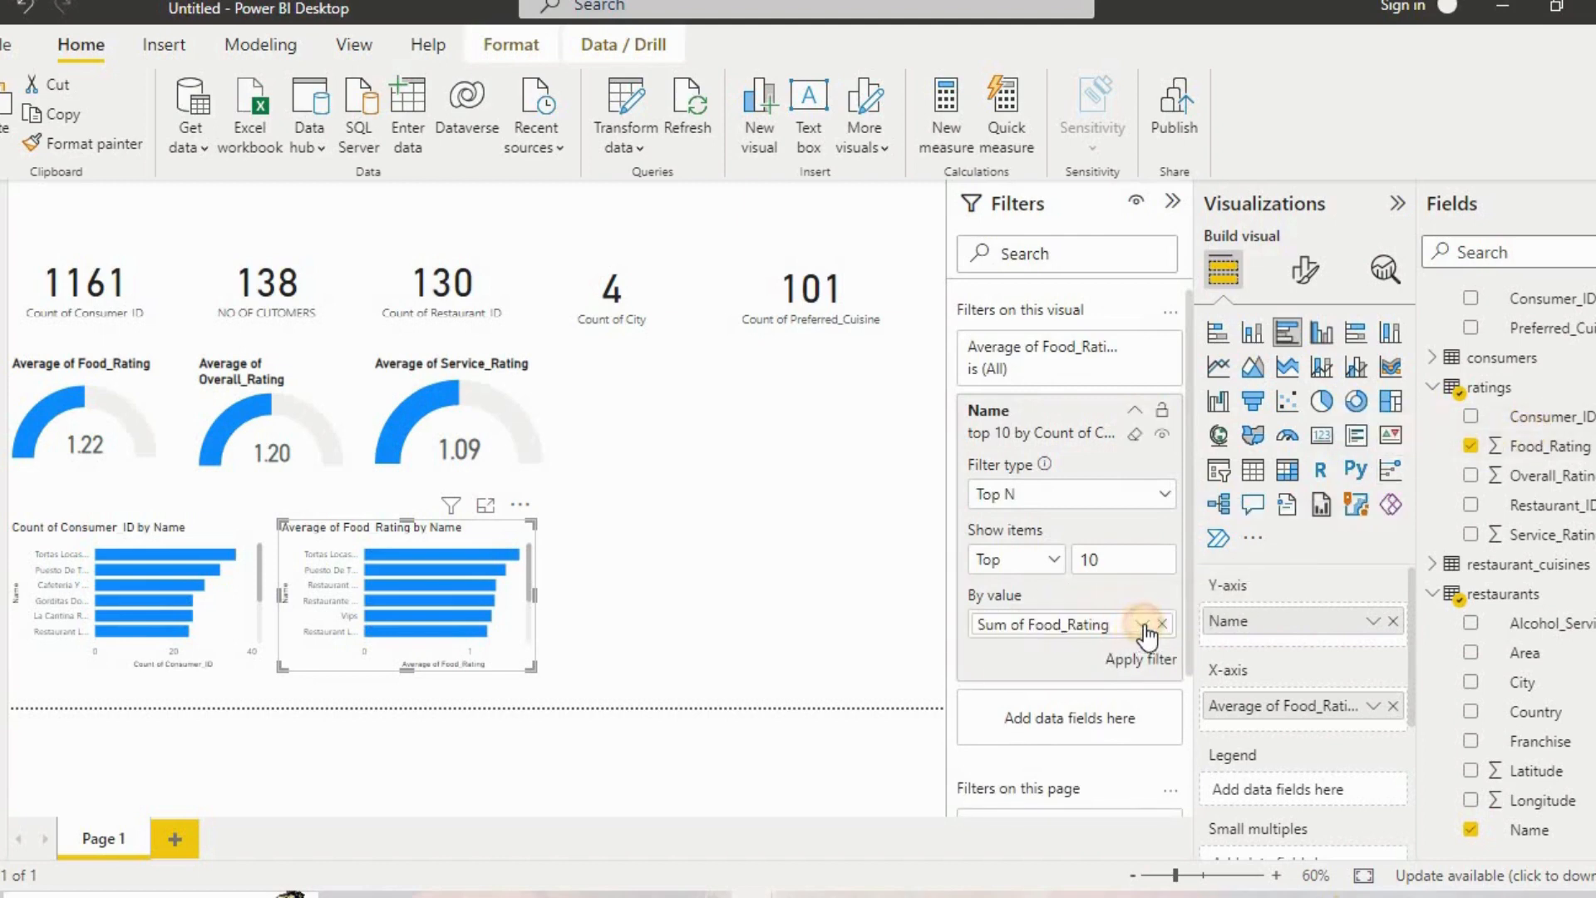
pyautogui.click(1144, 625)
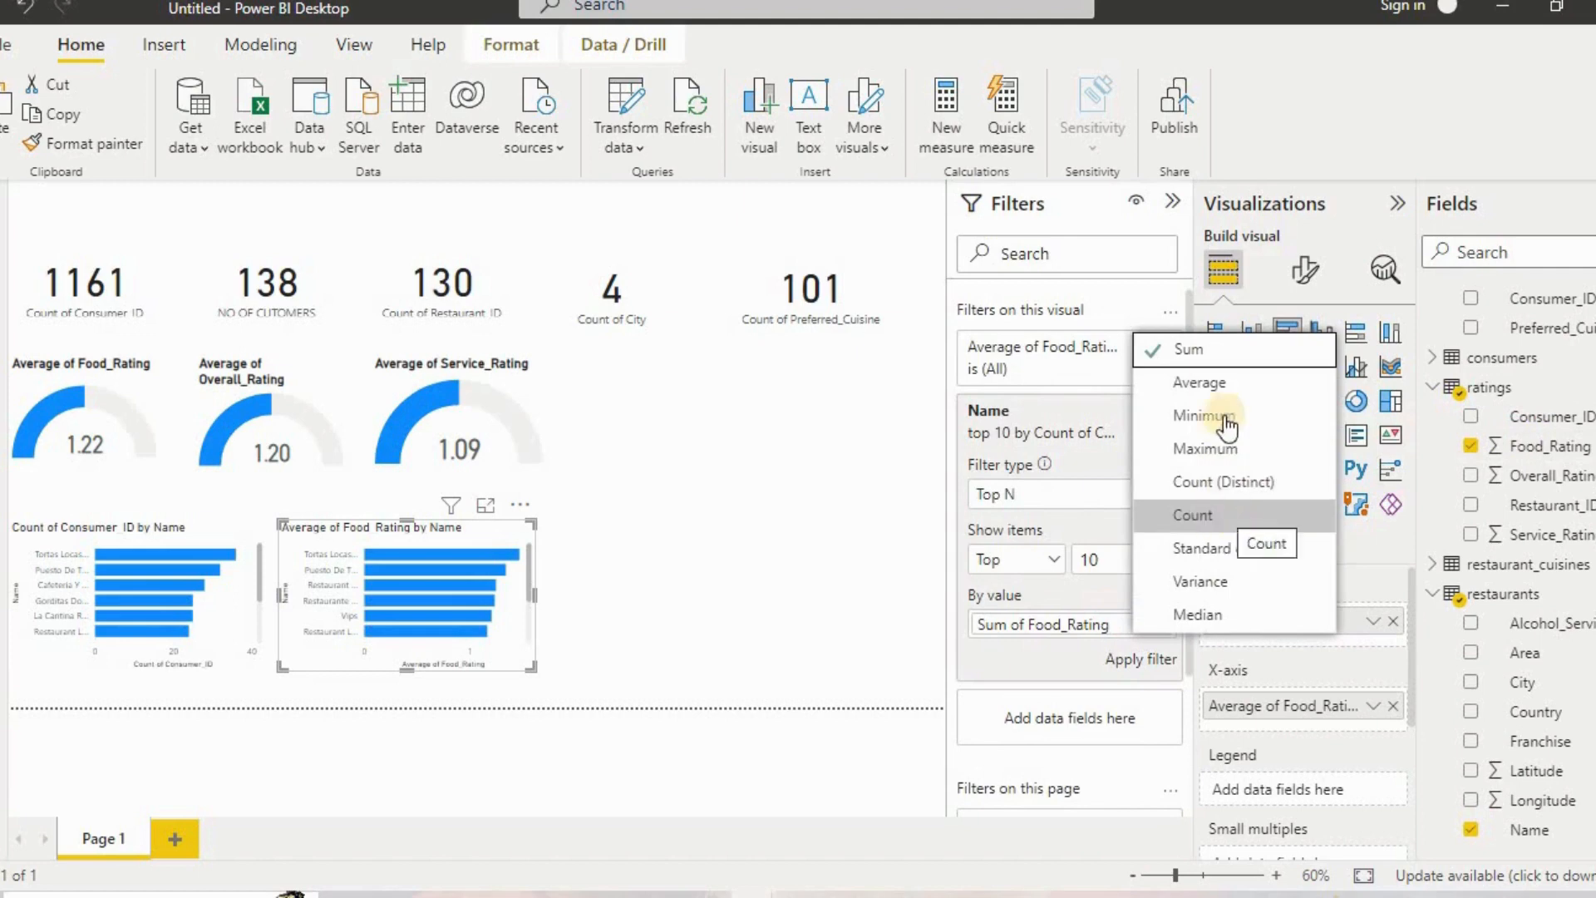
pyautogui.click(1189, 382)
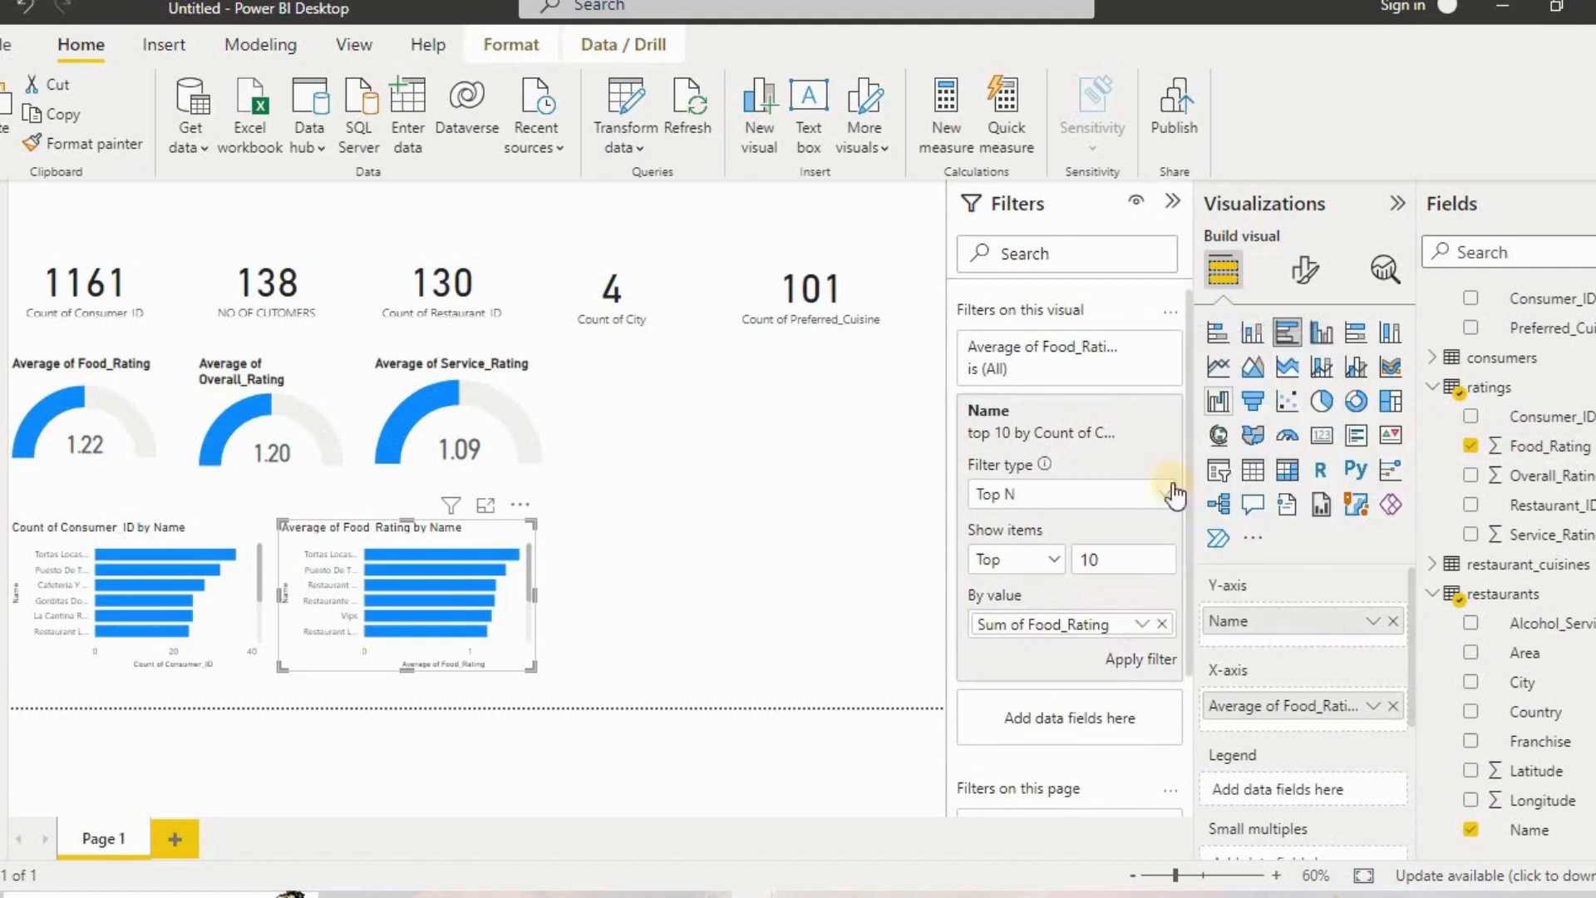
pyautogui.click(1129, 649)
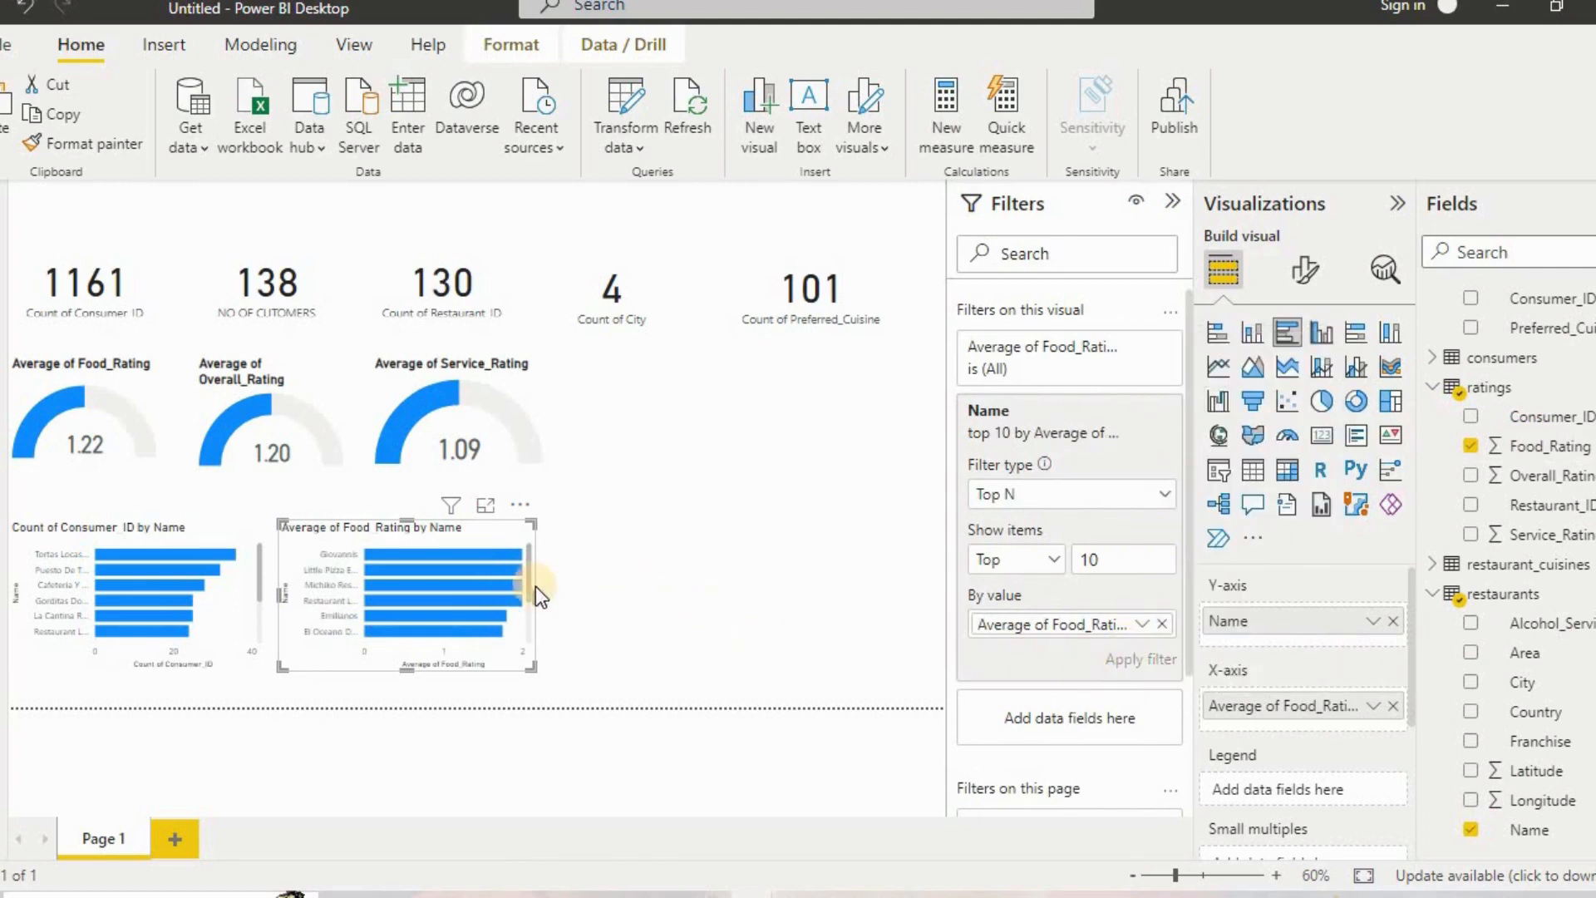
# Widen the Food_Rating bar chart slightly, view its Giovannis bar in focus mode, and return to the report.
pyautogui.moveTo(535, 598); pyautogui.dragTo(568, 601)
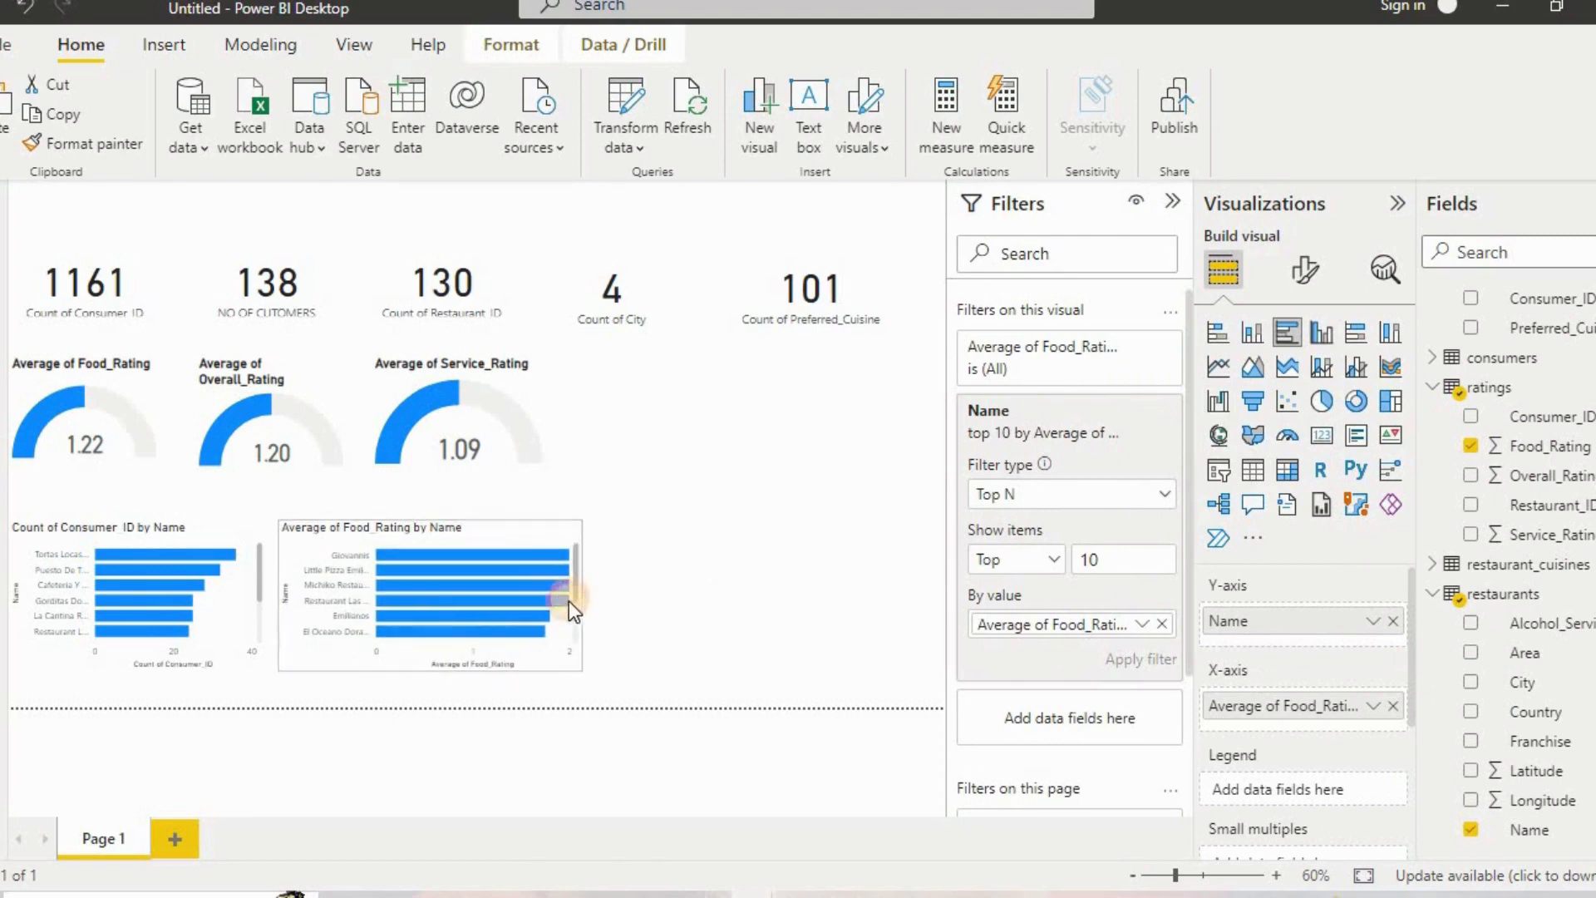
pyautogui.click(517, 504)
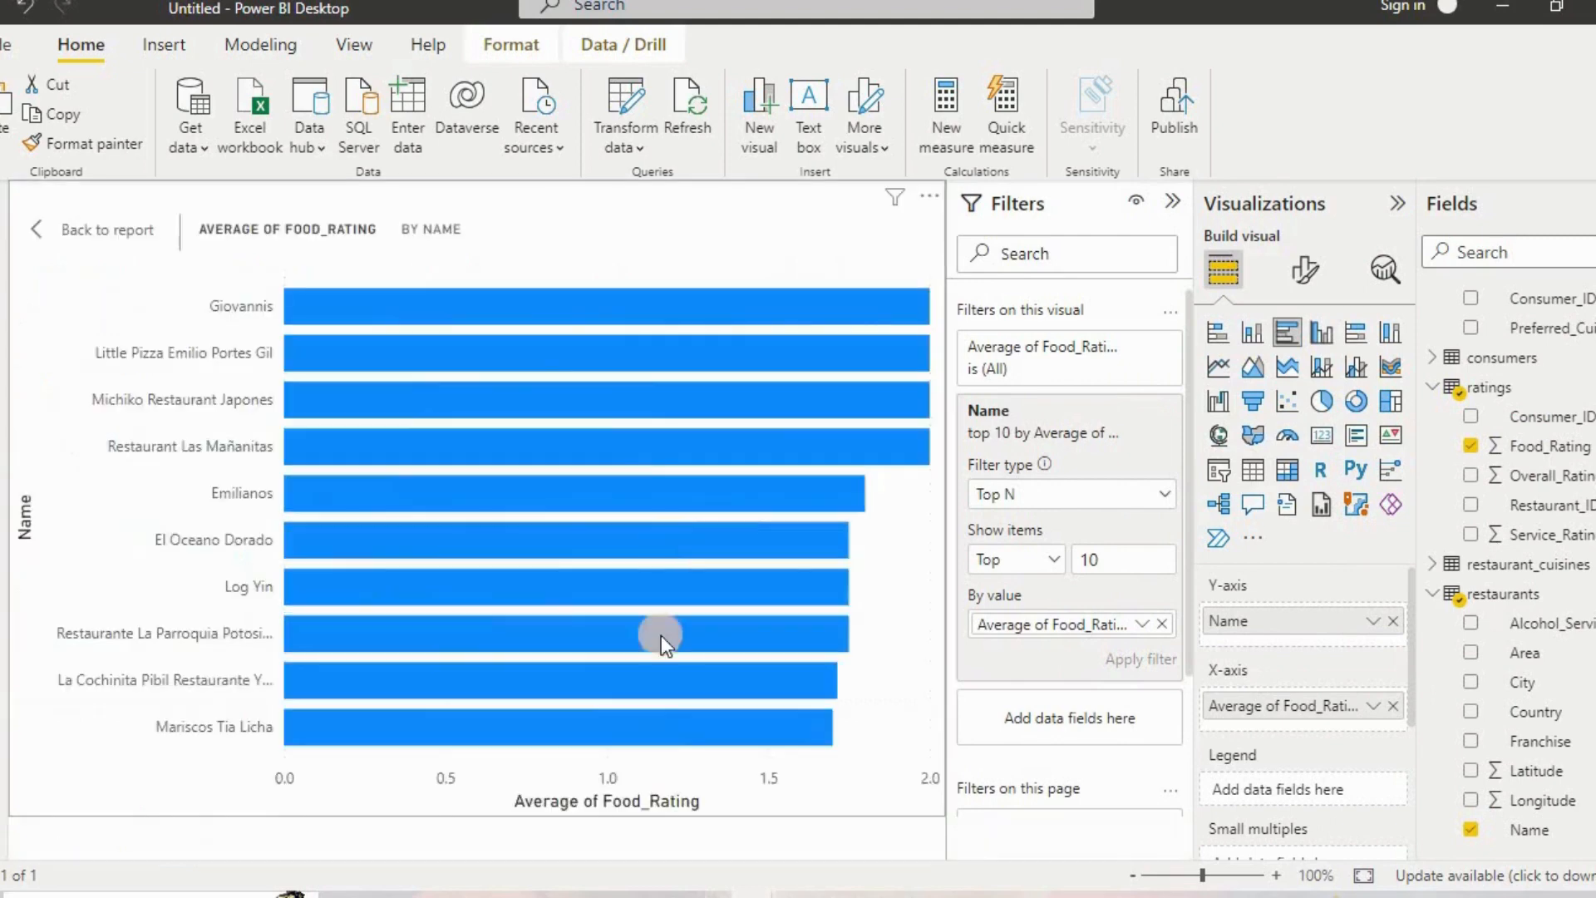
pyautogui.moveTo(474, 310)
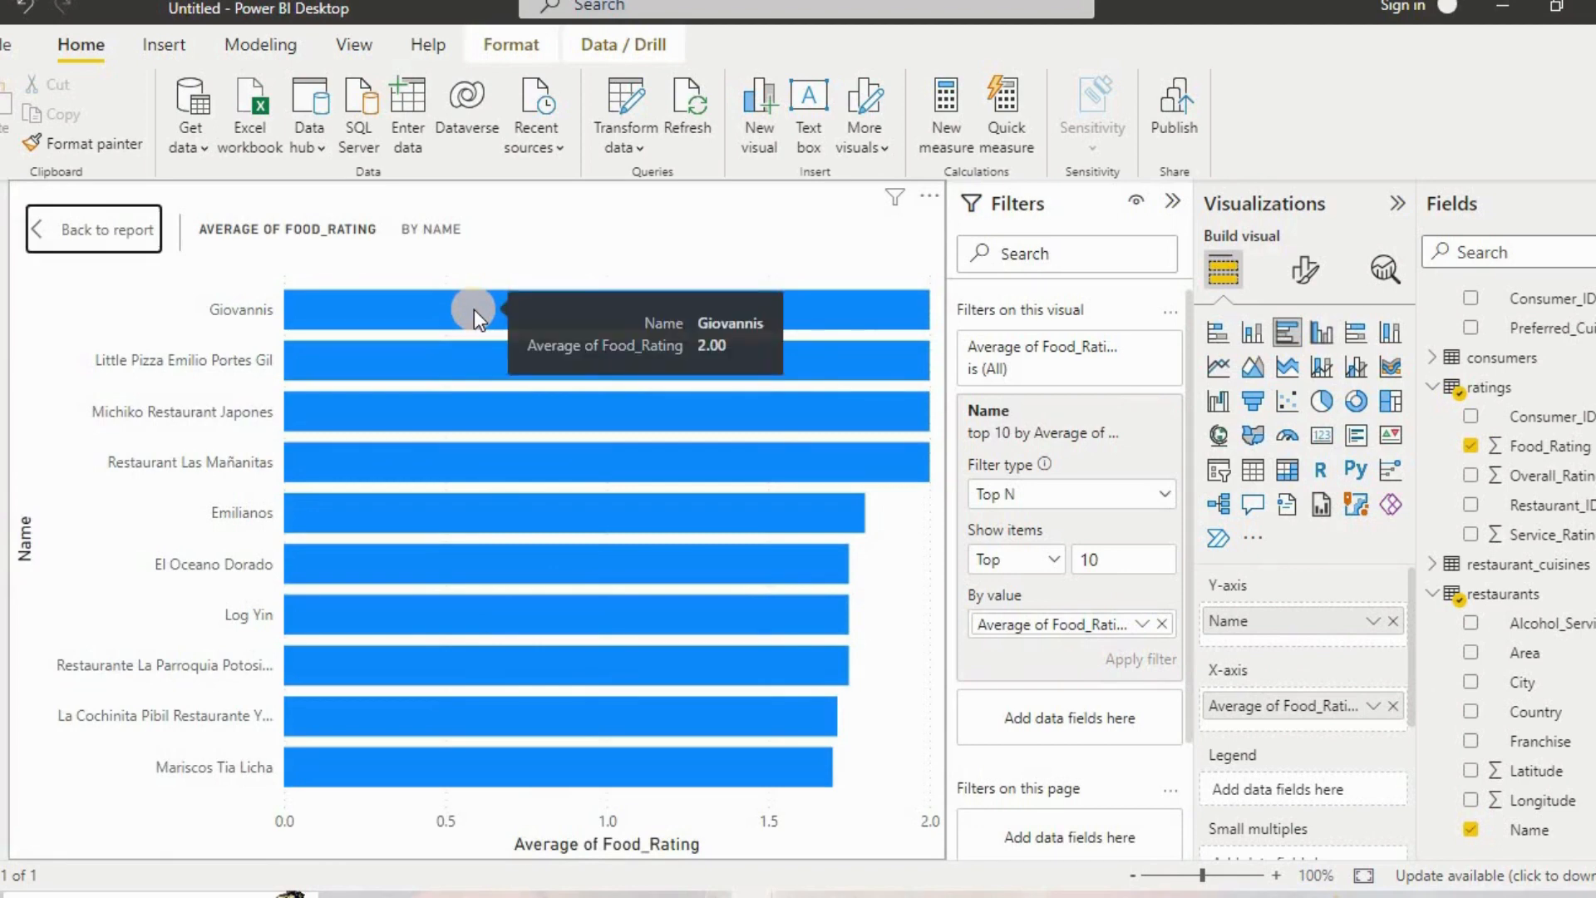
pyautogui.click(106, 237)
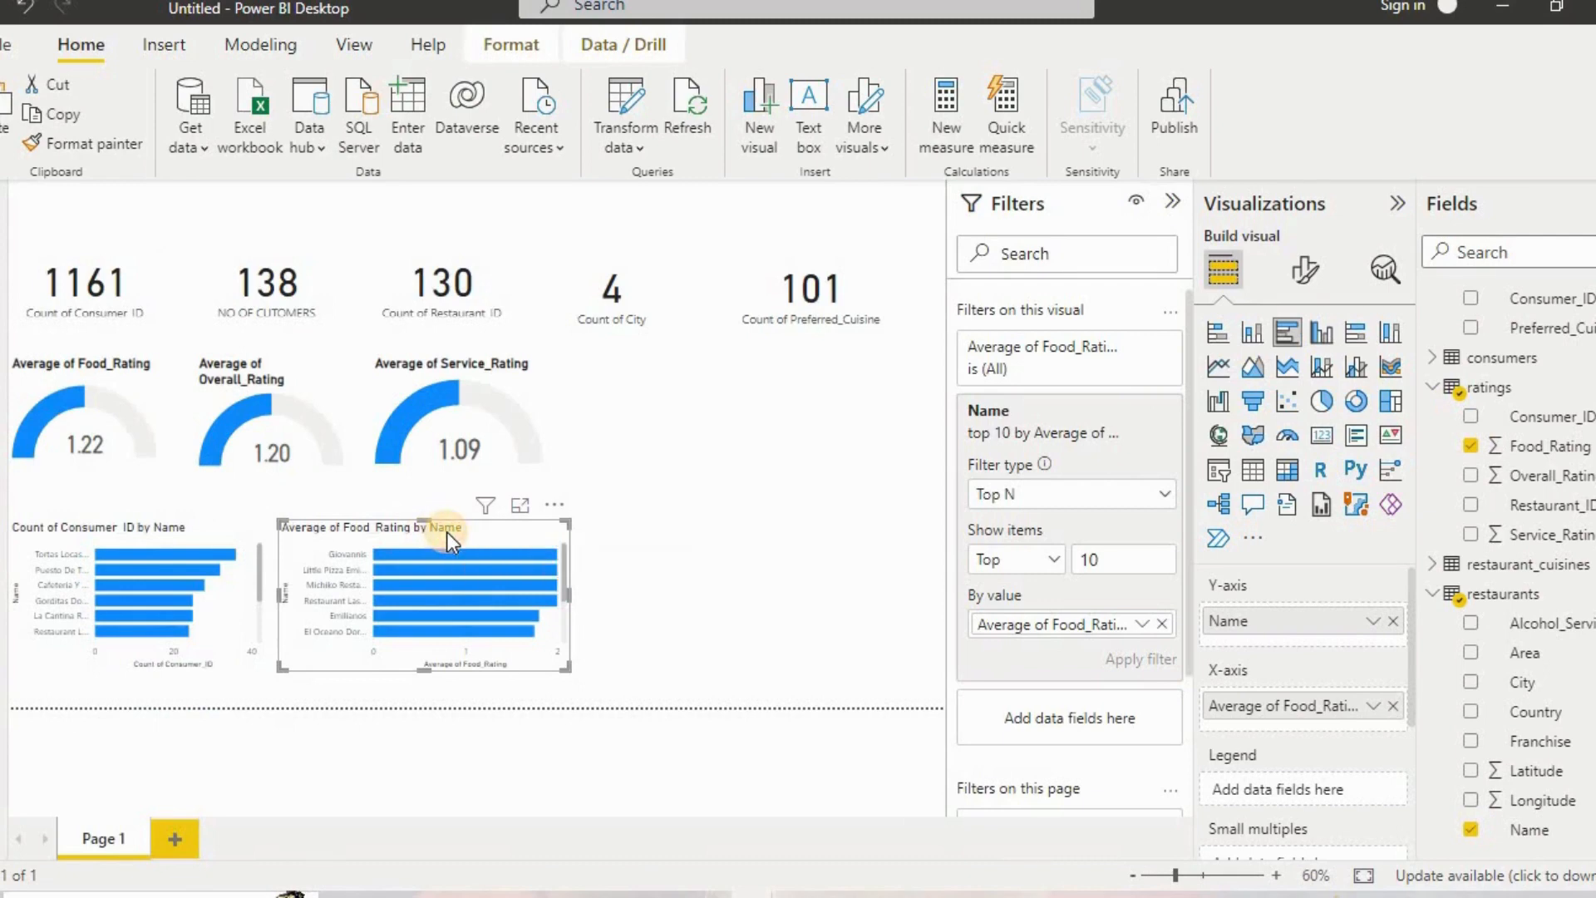
# Place a copy of the Food_Rating bar chart beside it and replace its X-axis value with Overall_Rating from ratings.
pyautogui.hotkey('ctrl', 'c')
pyautogui.hotkey('ctrl', 'v')
pyautogui.moveTo(446, 532); pyautogui.dragTo(738, 531)
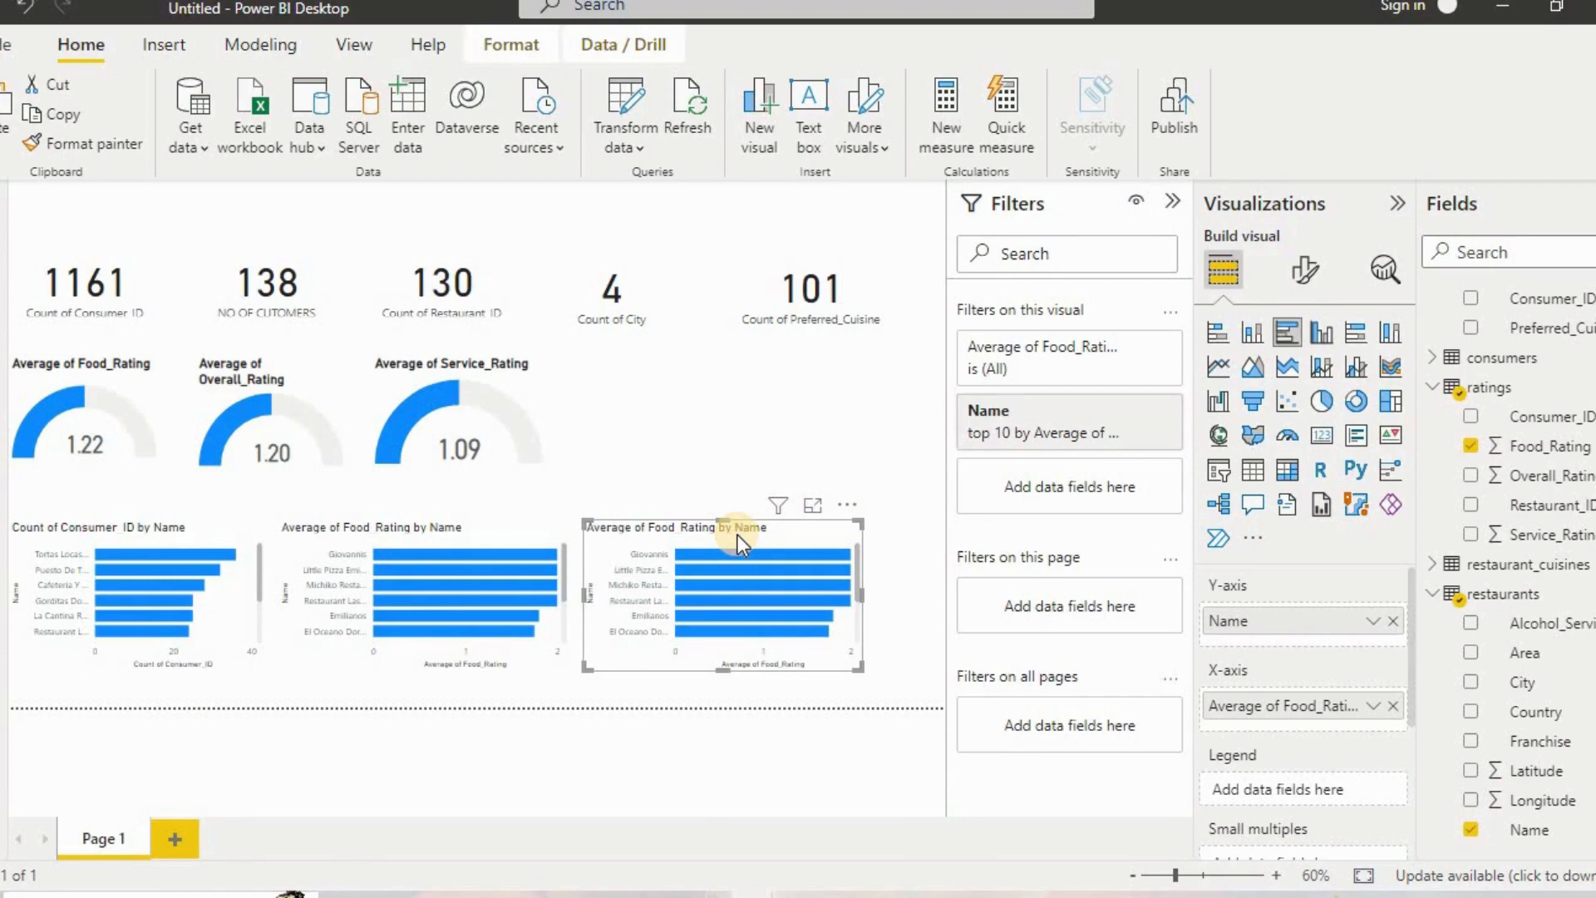
pyautogui.click(1391, 707)
pyautogui.moveTo(1479, 490); pyautogui.dragTo(1280, 719)
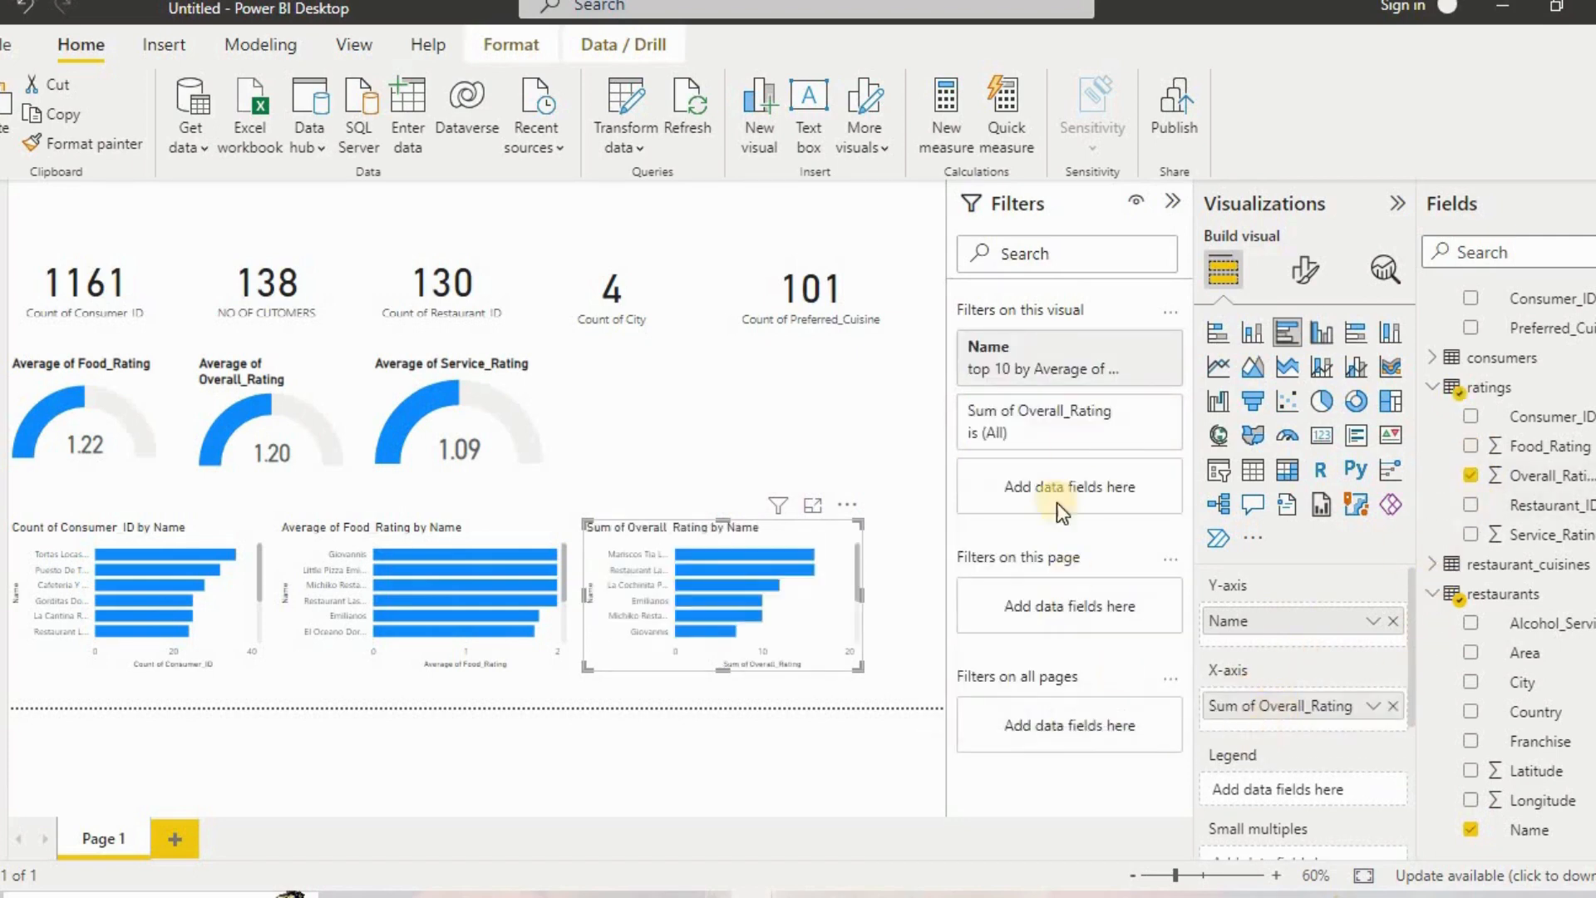
# Base the new chart's top 10 Name filter on the Average of Overall_Rating and apply it.
pyautogui.click(1137, 348)
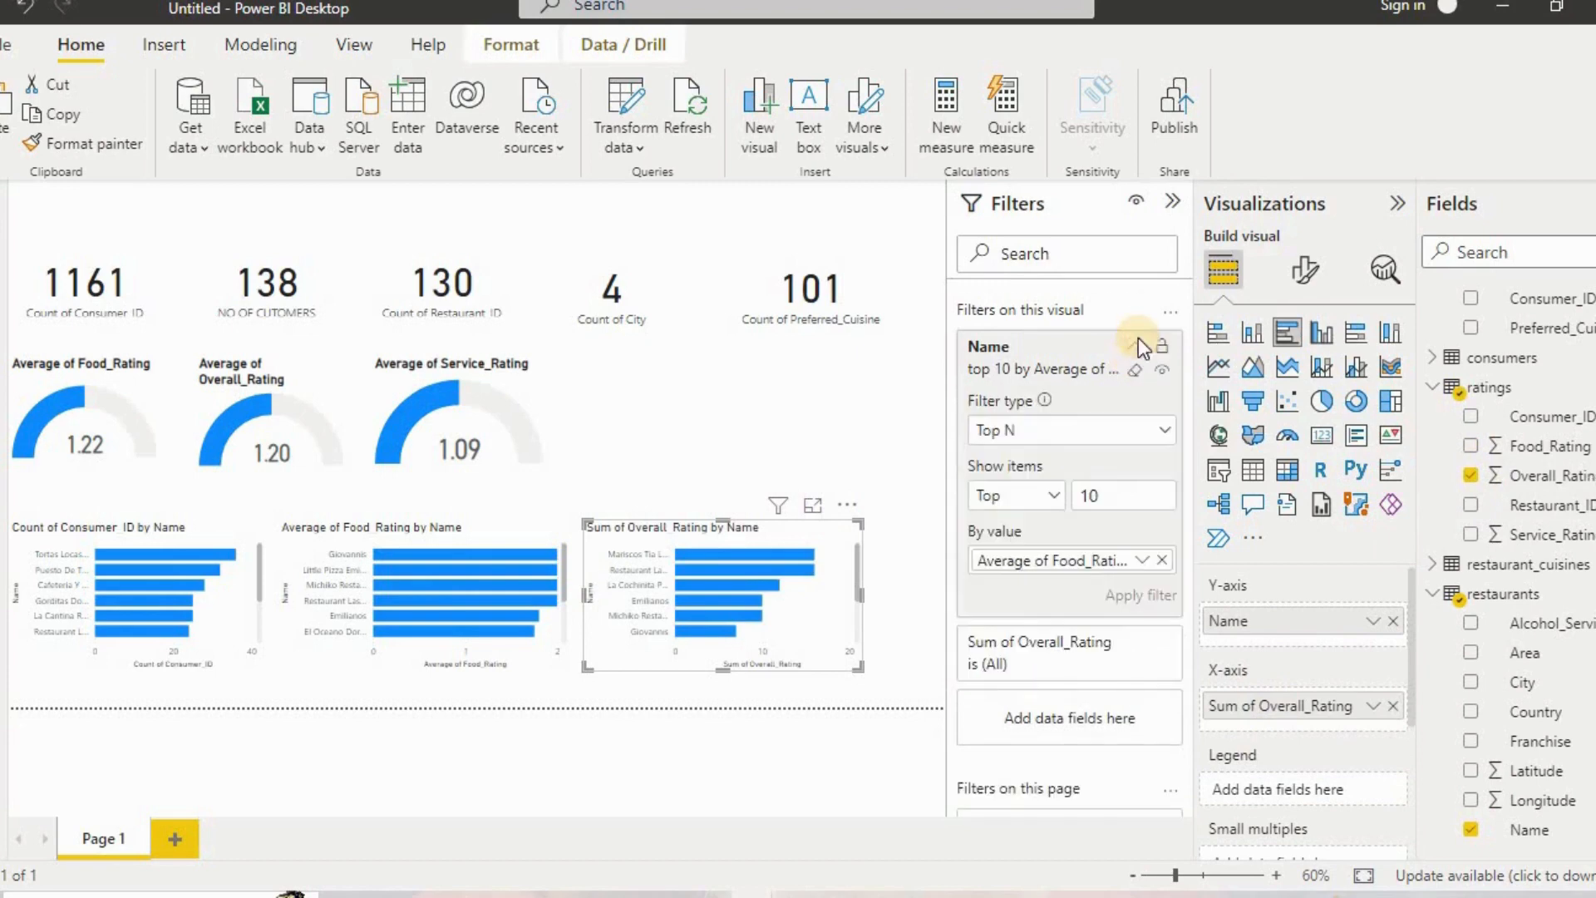
pyautogui.click(1169, 558)
pyautogui.moveTo(1484, 475); pyautogui.dragTo(1053, 565)
pyautogui.click(1143, 559)
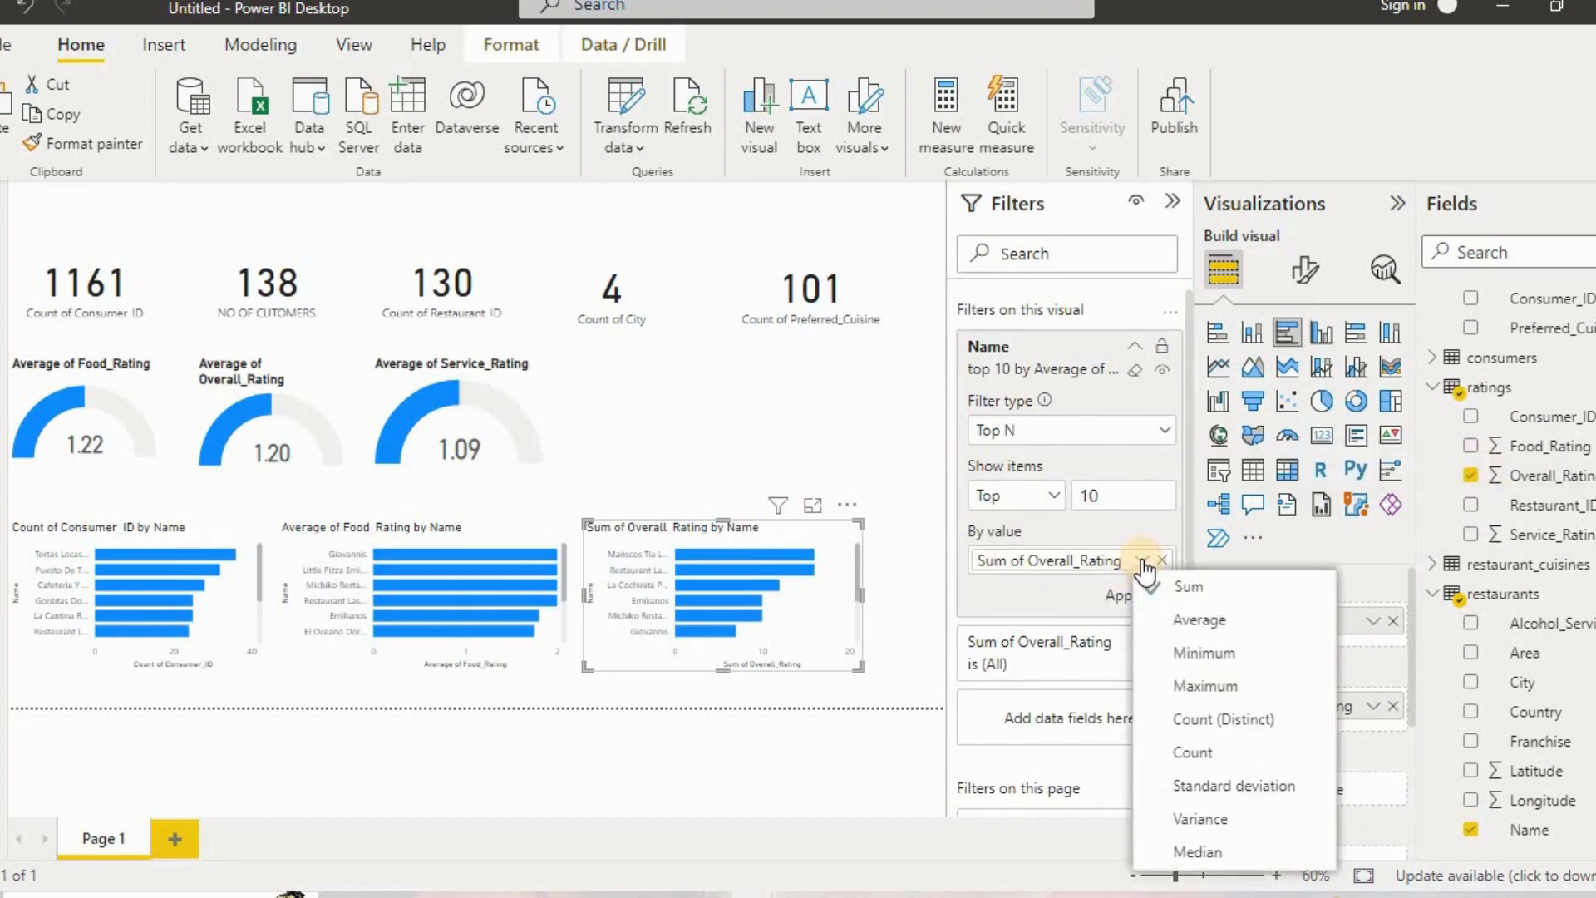
pyautogui.click(1216, 620)
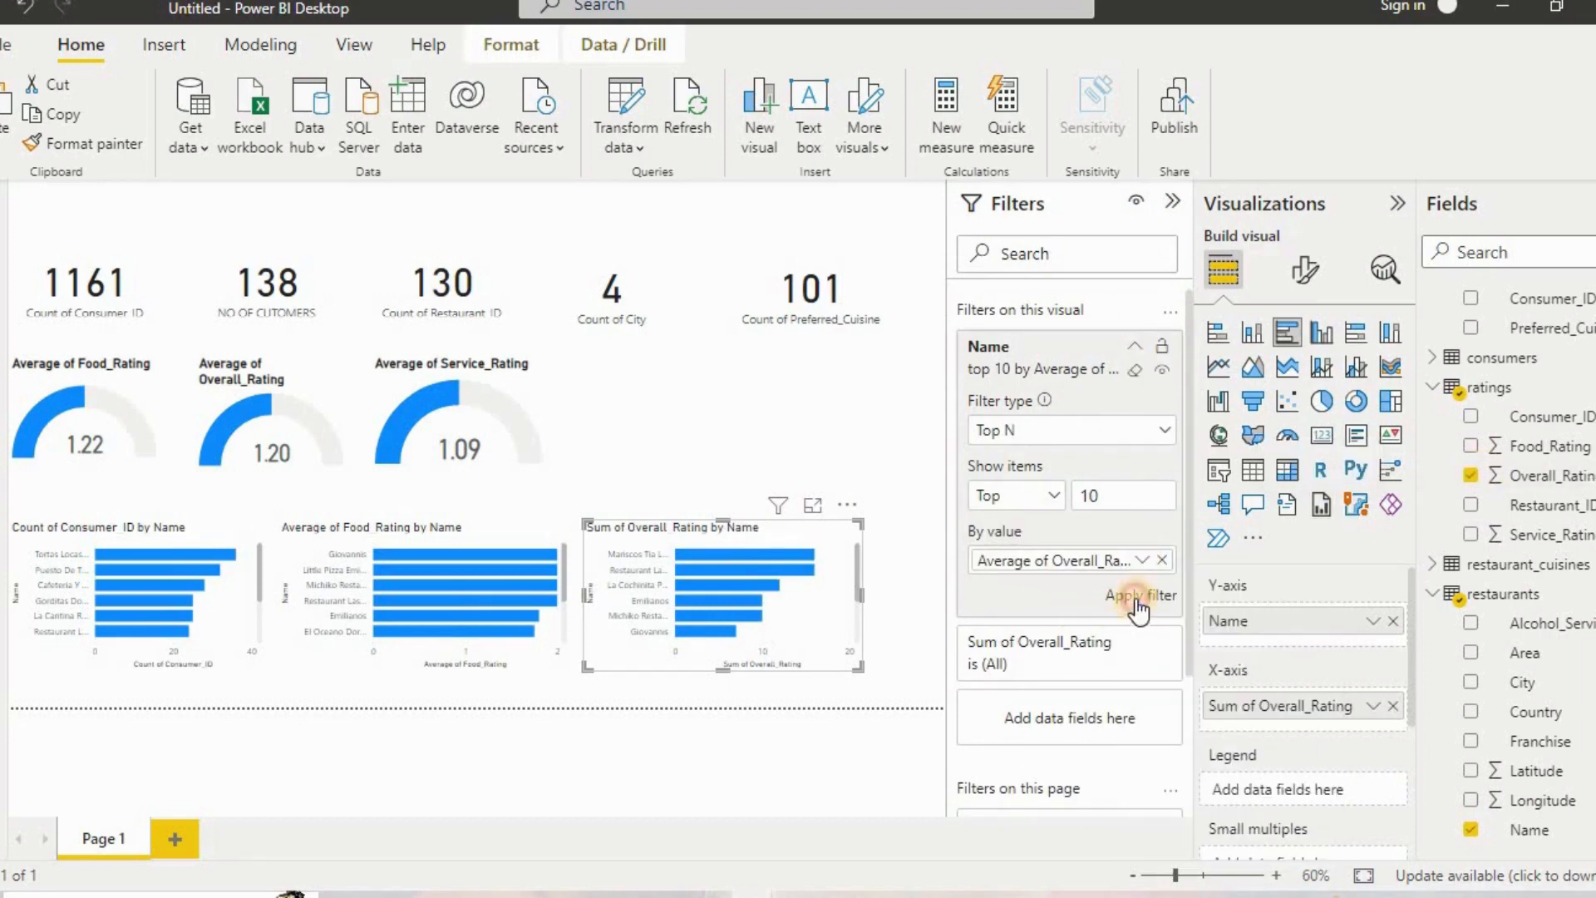
# Summarize the new chart's X-axis Overall_Rating as Average, then widen the chart slightly and deselect it.
pyautogui.click(1373, 706)
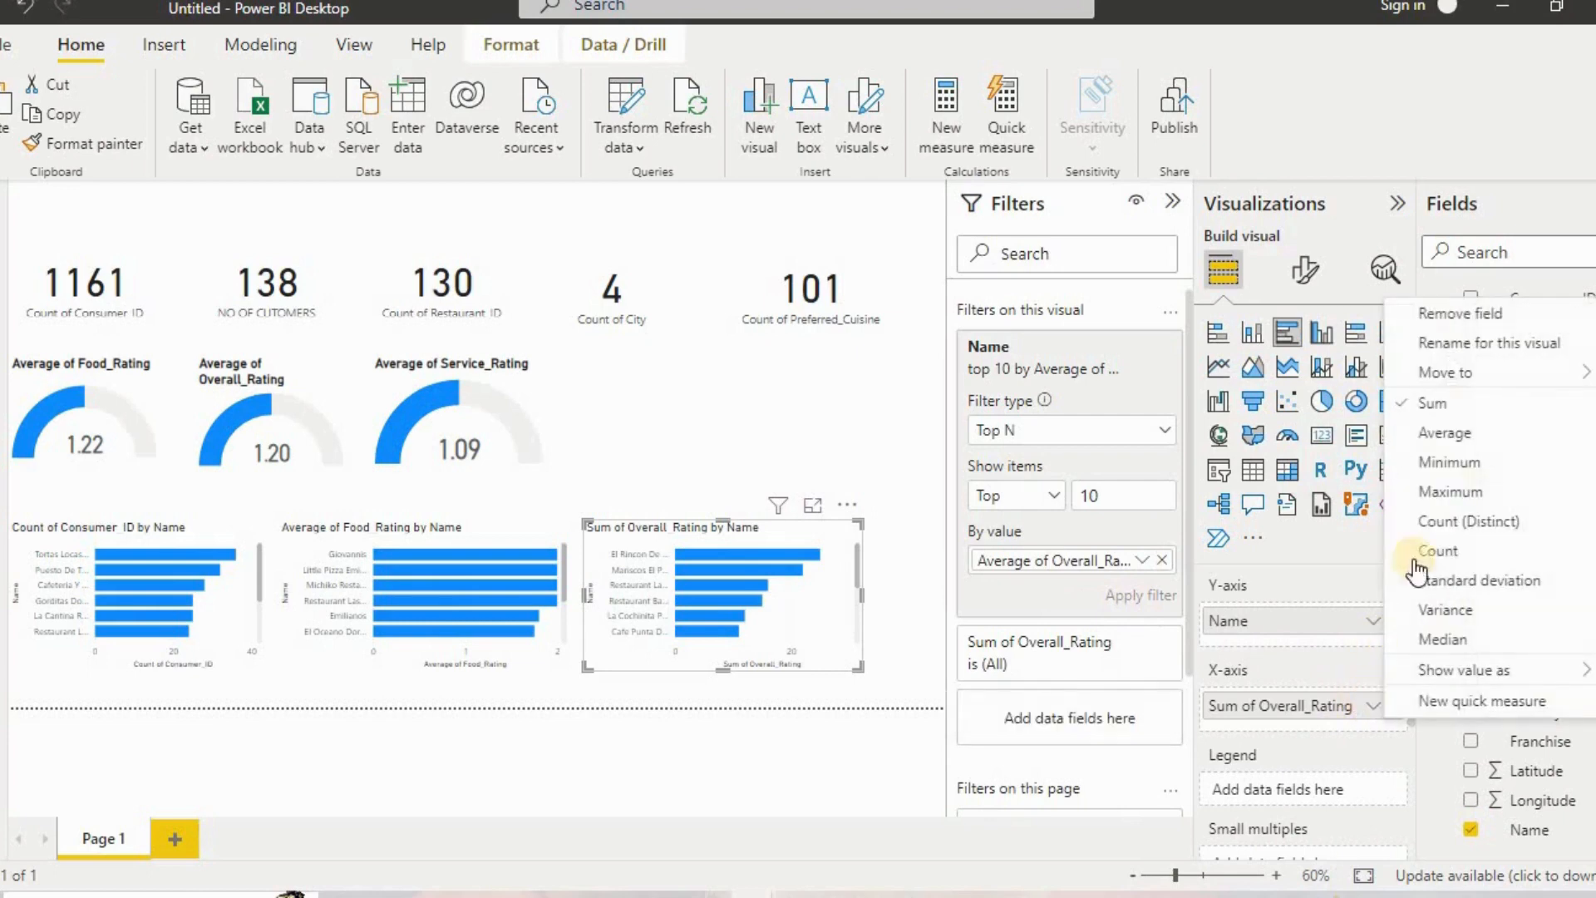
pyautogui.click(1468, 433)
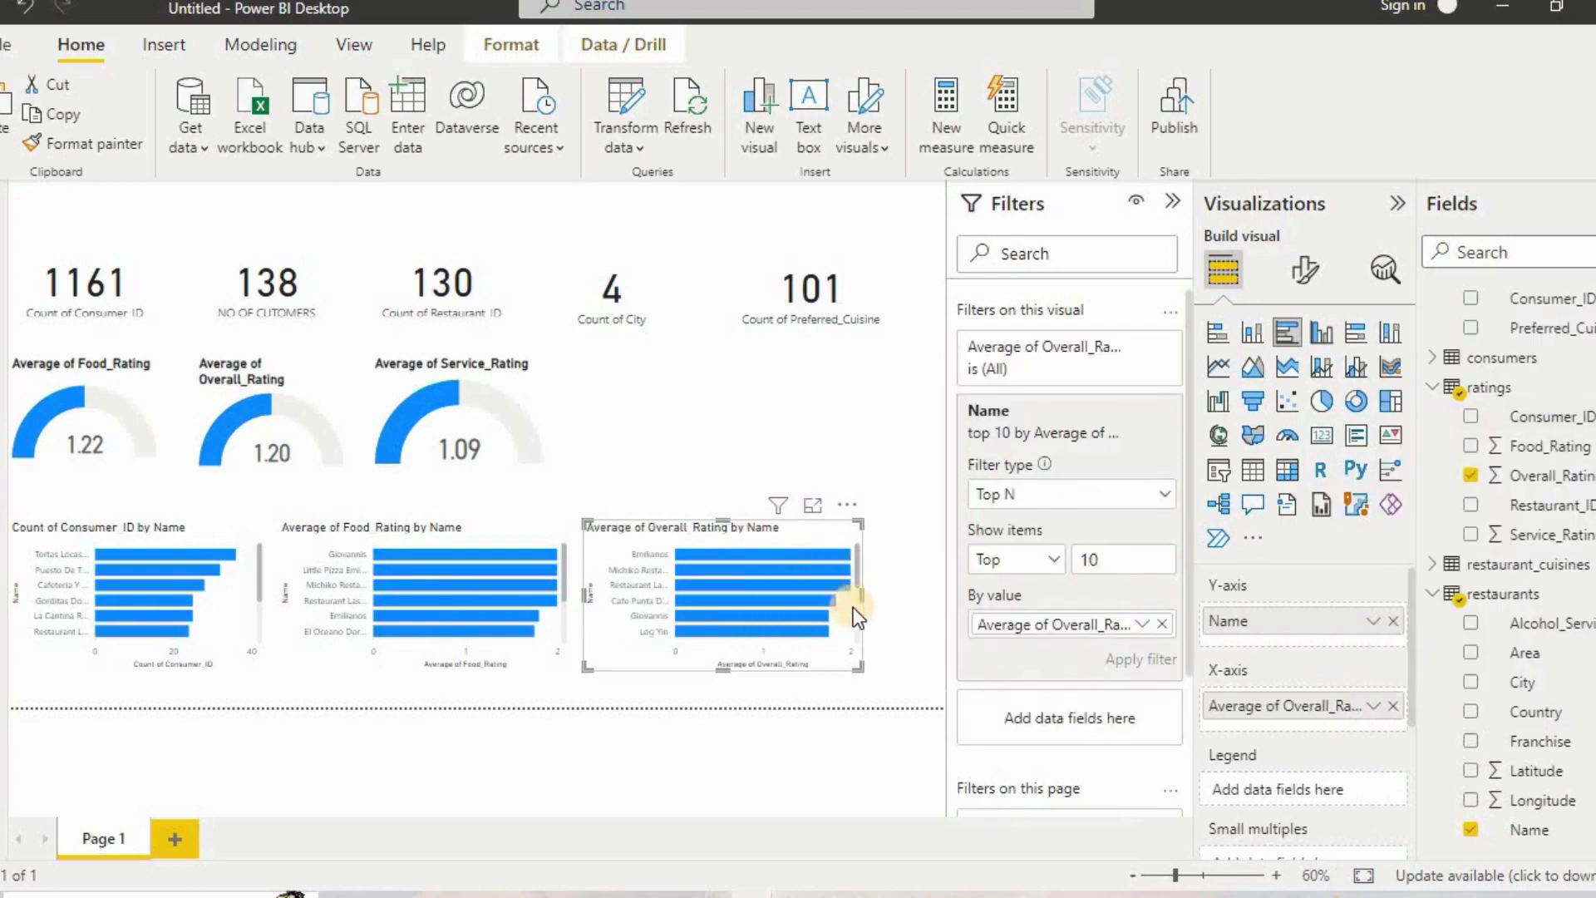
pyautogui.moveTo(866, 592); pyautogui.dragTo(928, 584)
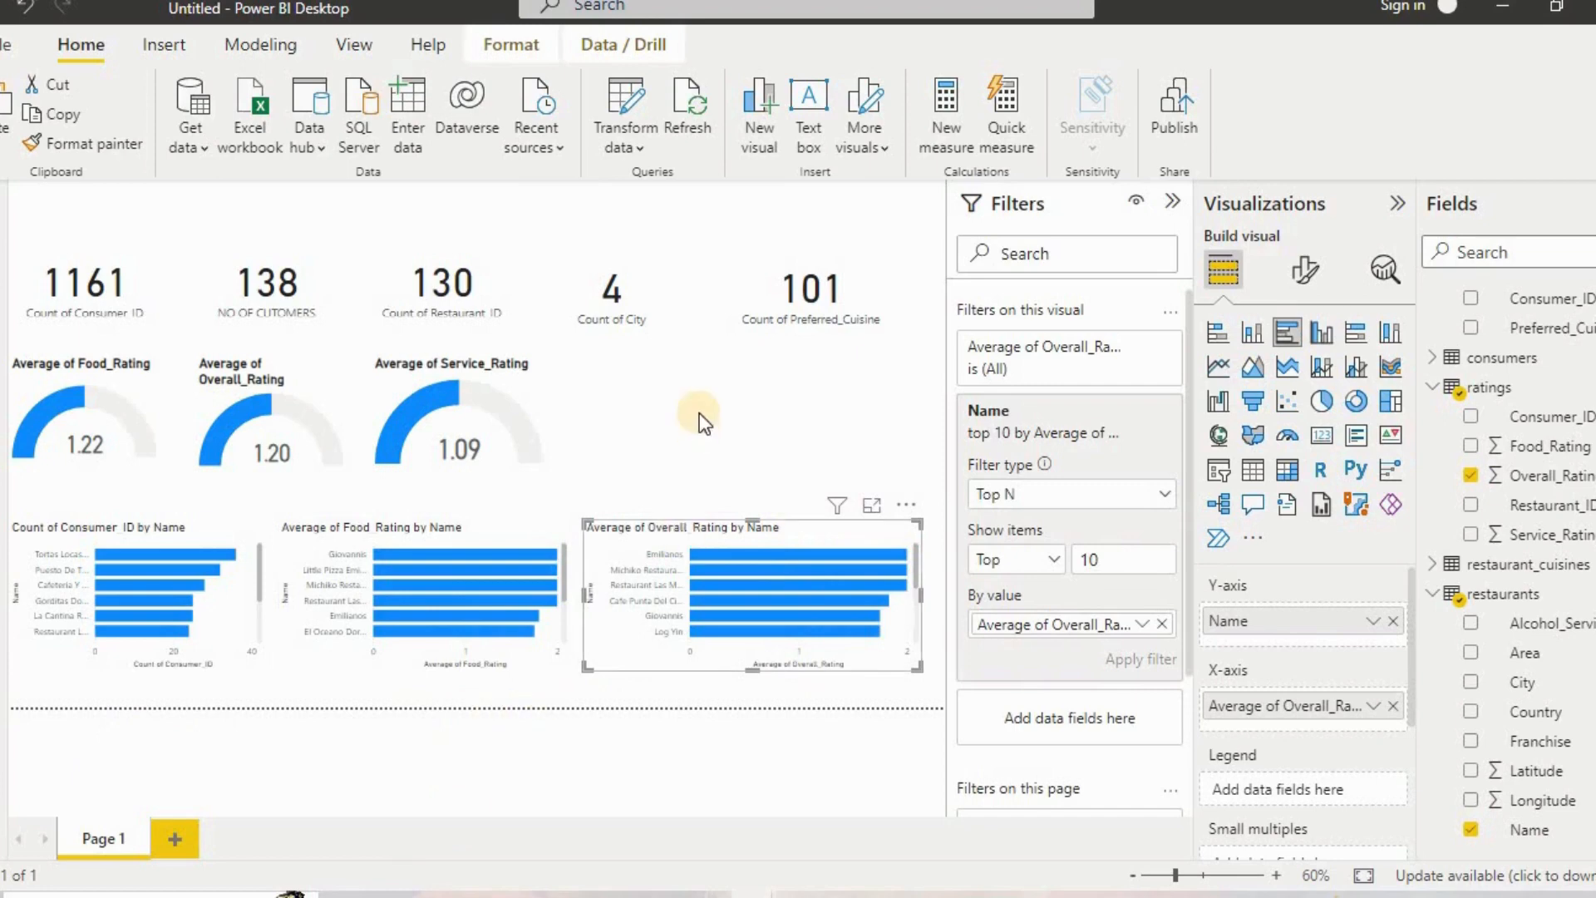
pyautogui.click(757, 432)
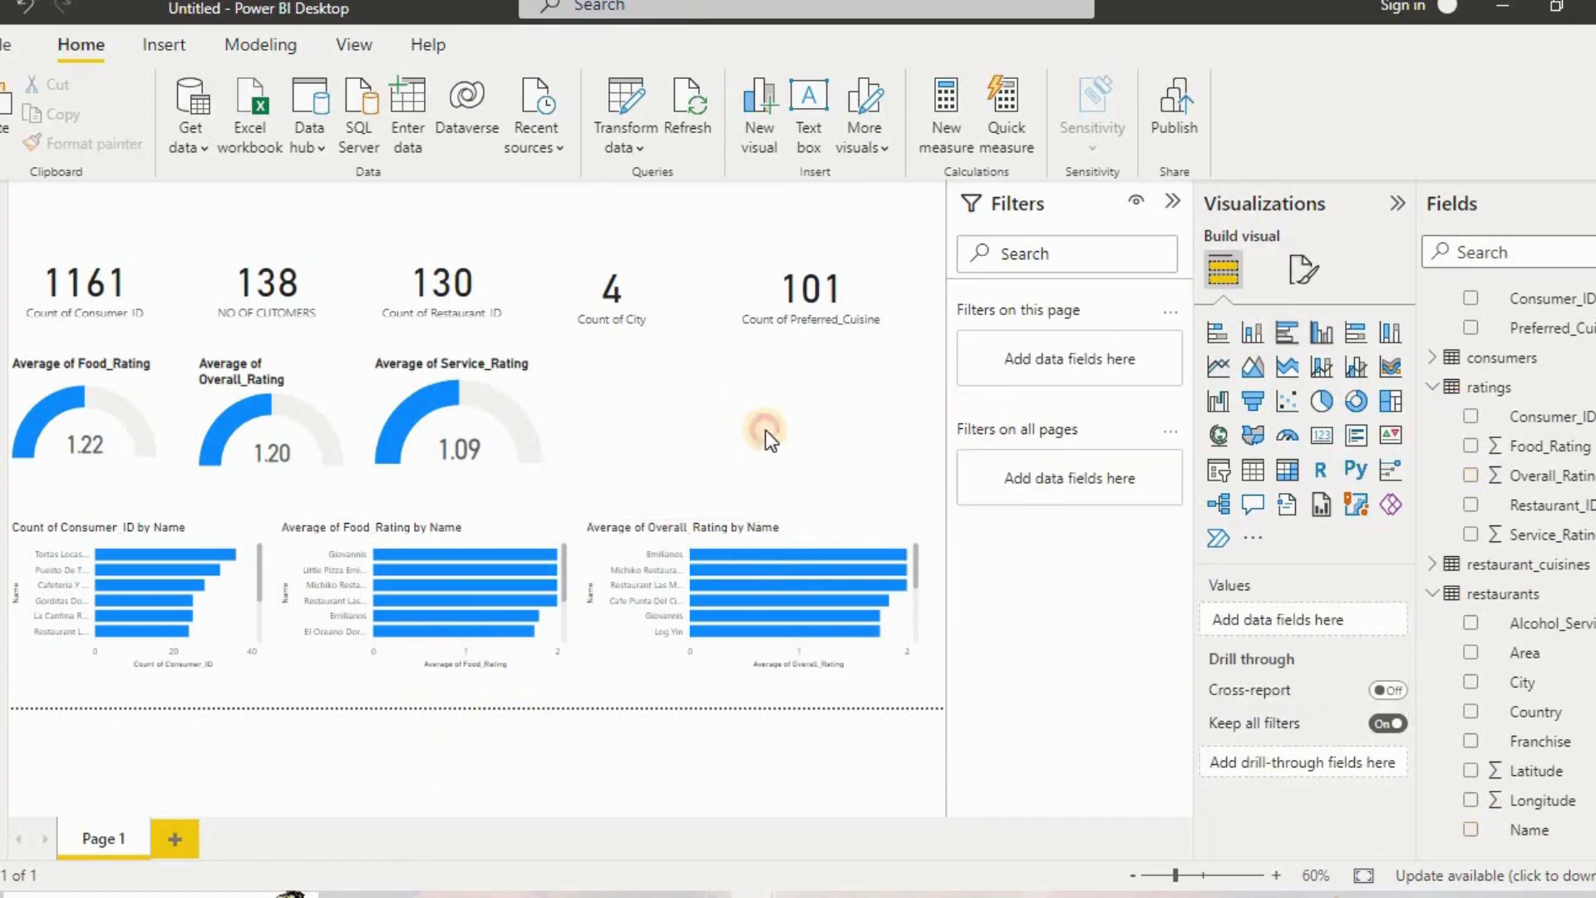
# Change the report page's canvas type to Custom and set its width to 1600 px.
pyautogui.click(1309, 273)
pyautogui.click(1291, 442)
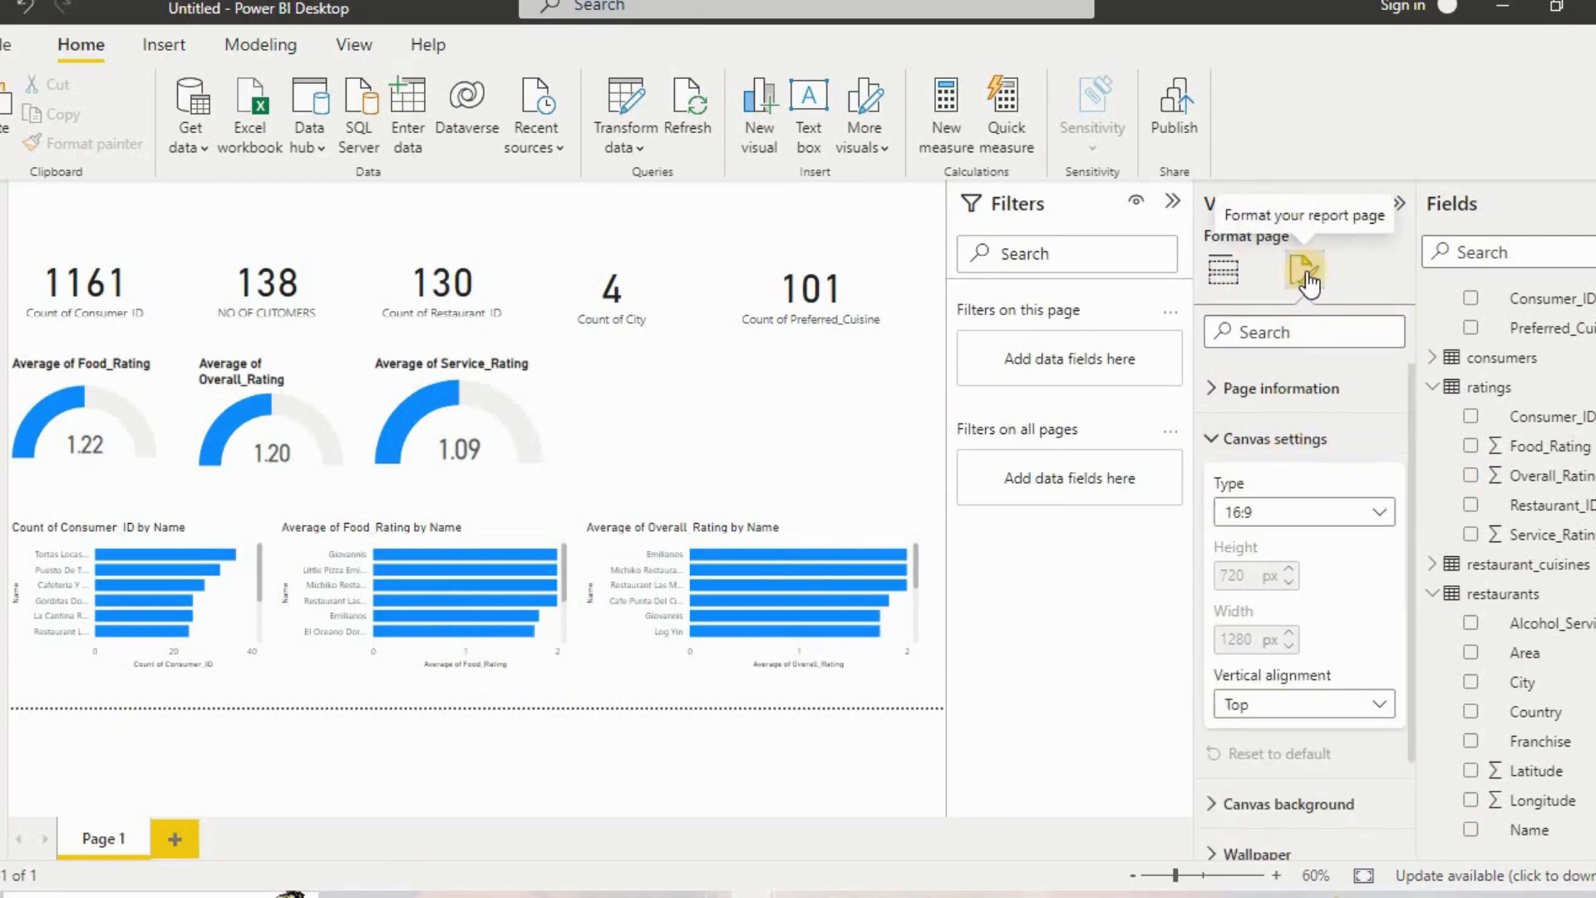
pyautogui.click(1347, 512)
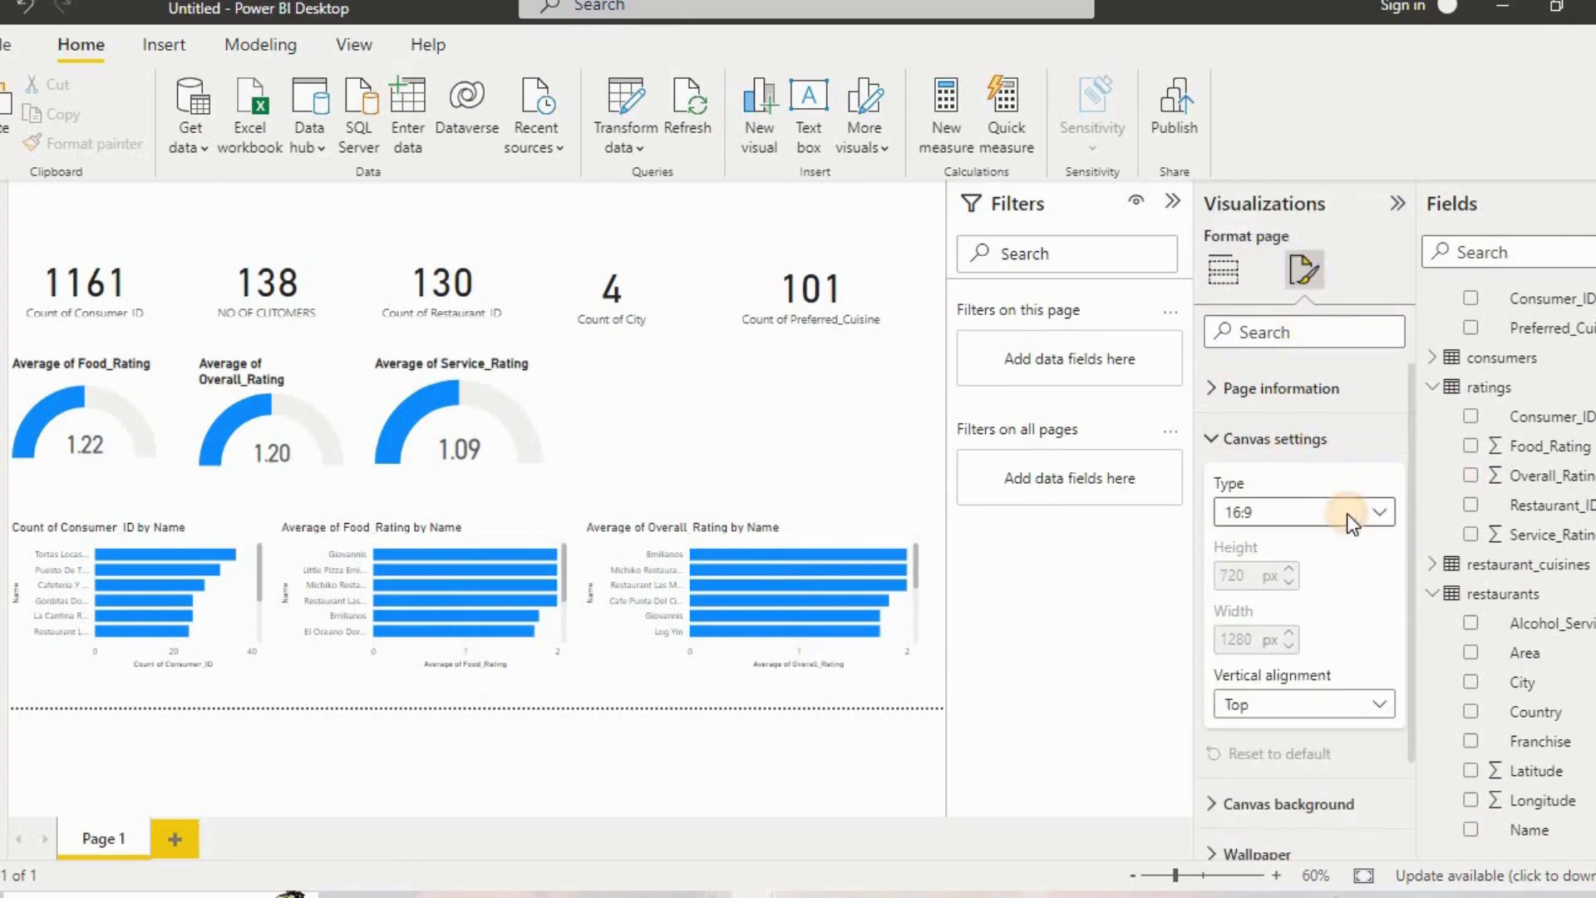
pyautogui.click(1293, 659)
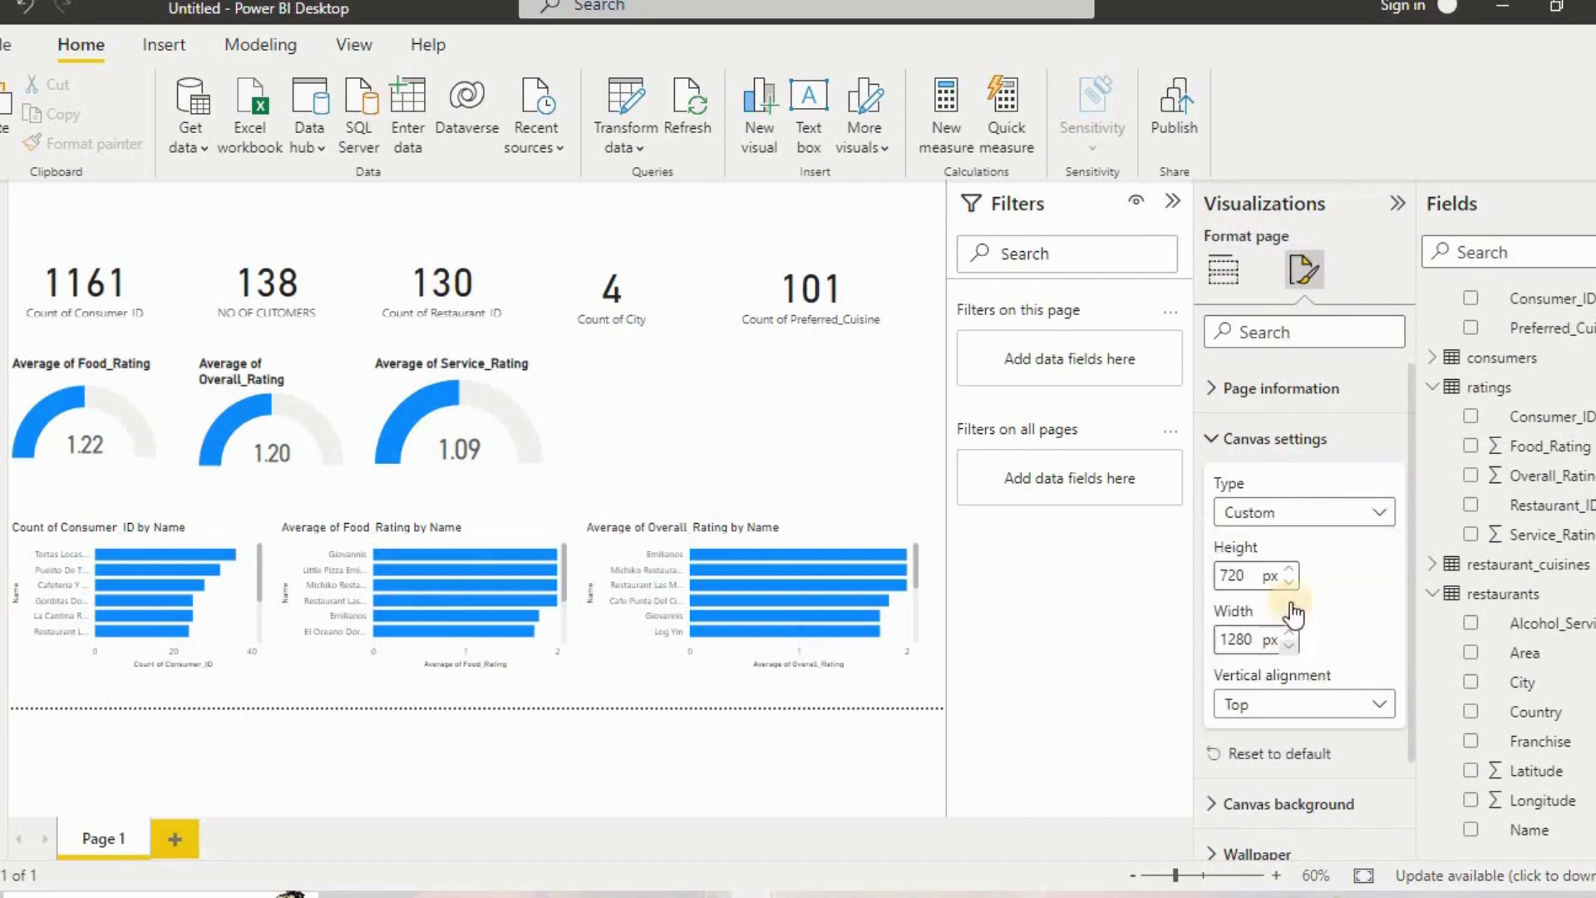
pyautogui.moveTo(1261, 575); pyautogui.dragTo(1190, 561)
pyautogui.moveTo(1256, 641); pyautogui.dragTo(1212, 642)
pyautogui.write('1600')
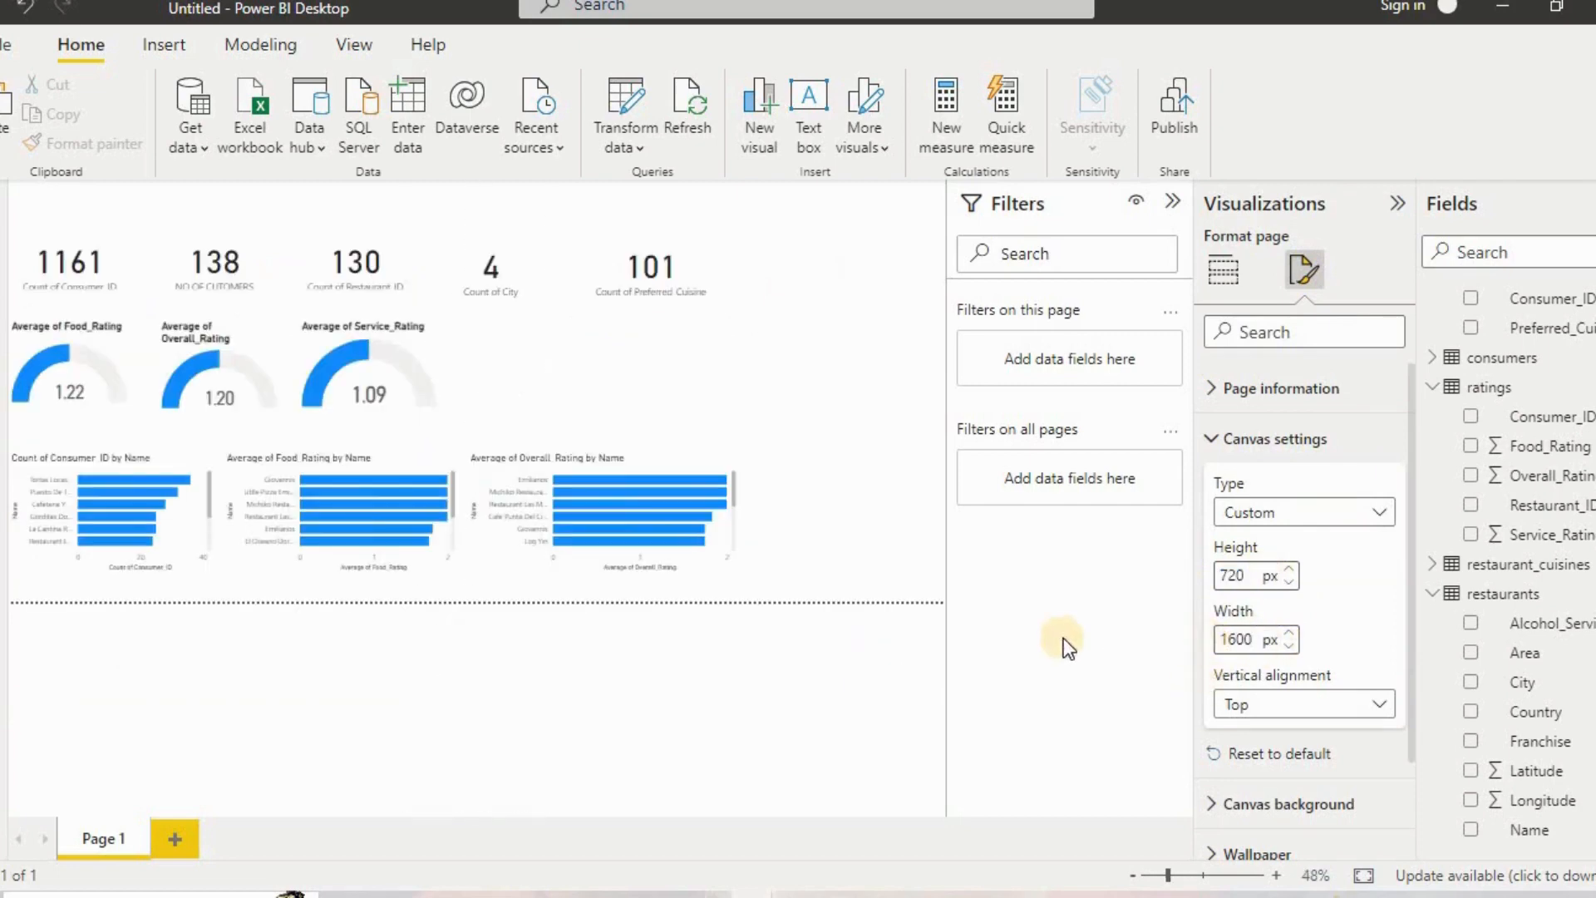
pyautogui.moveTo(1262, 578); pyautogui.dragTo(1218, 576)
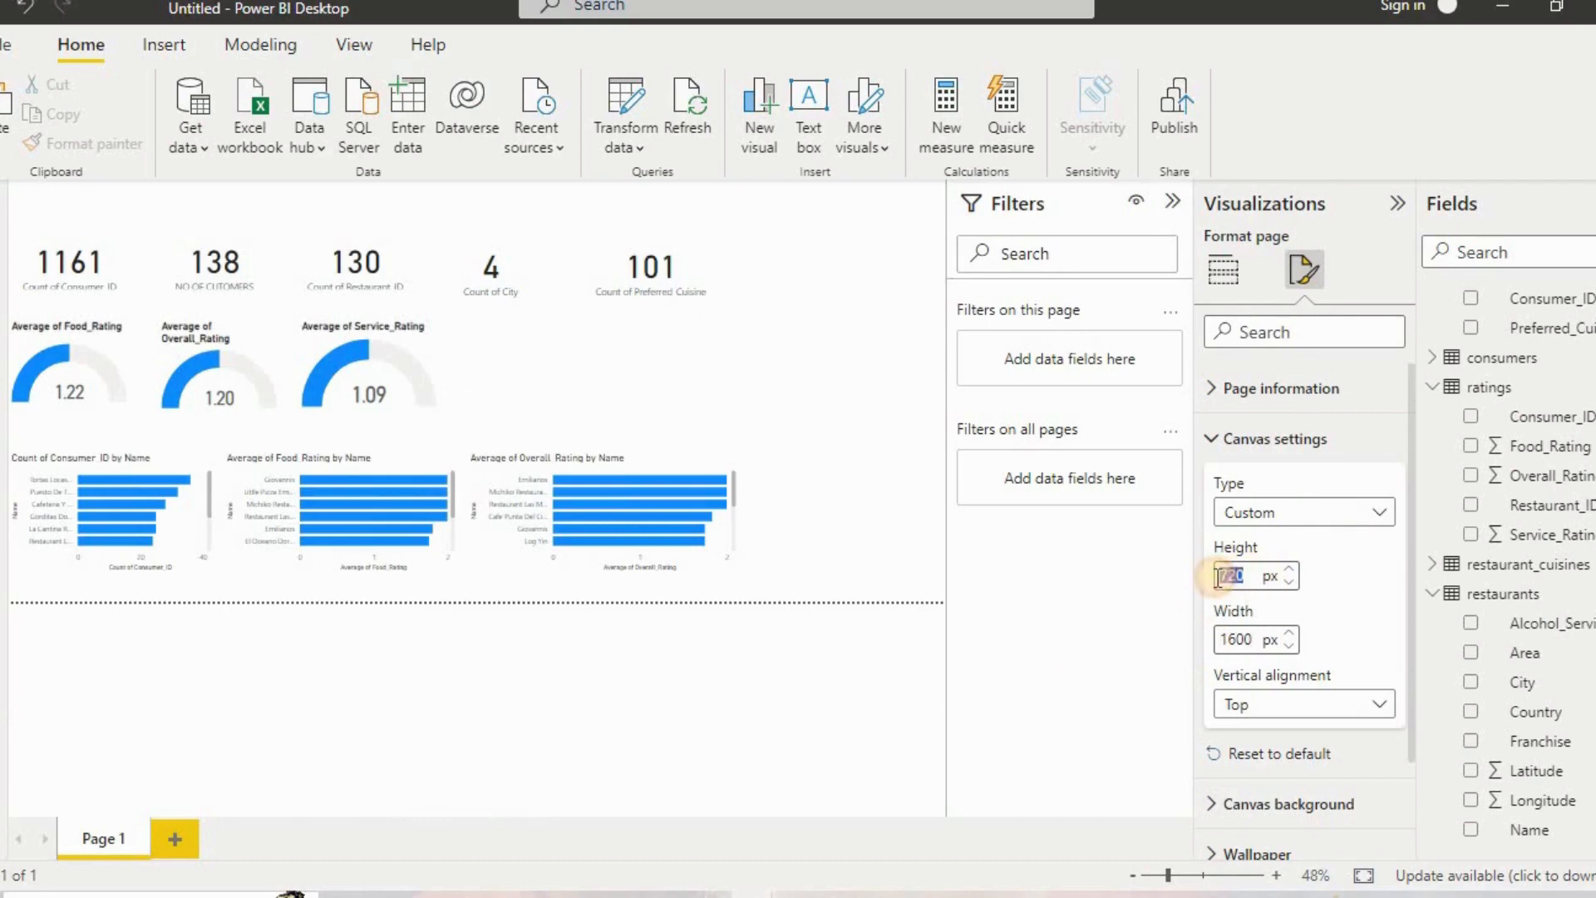
pyautogui.click(880, 530)
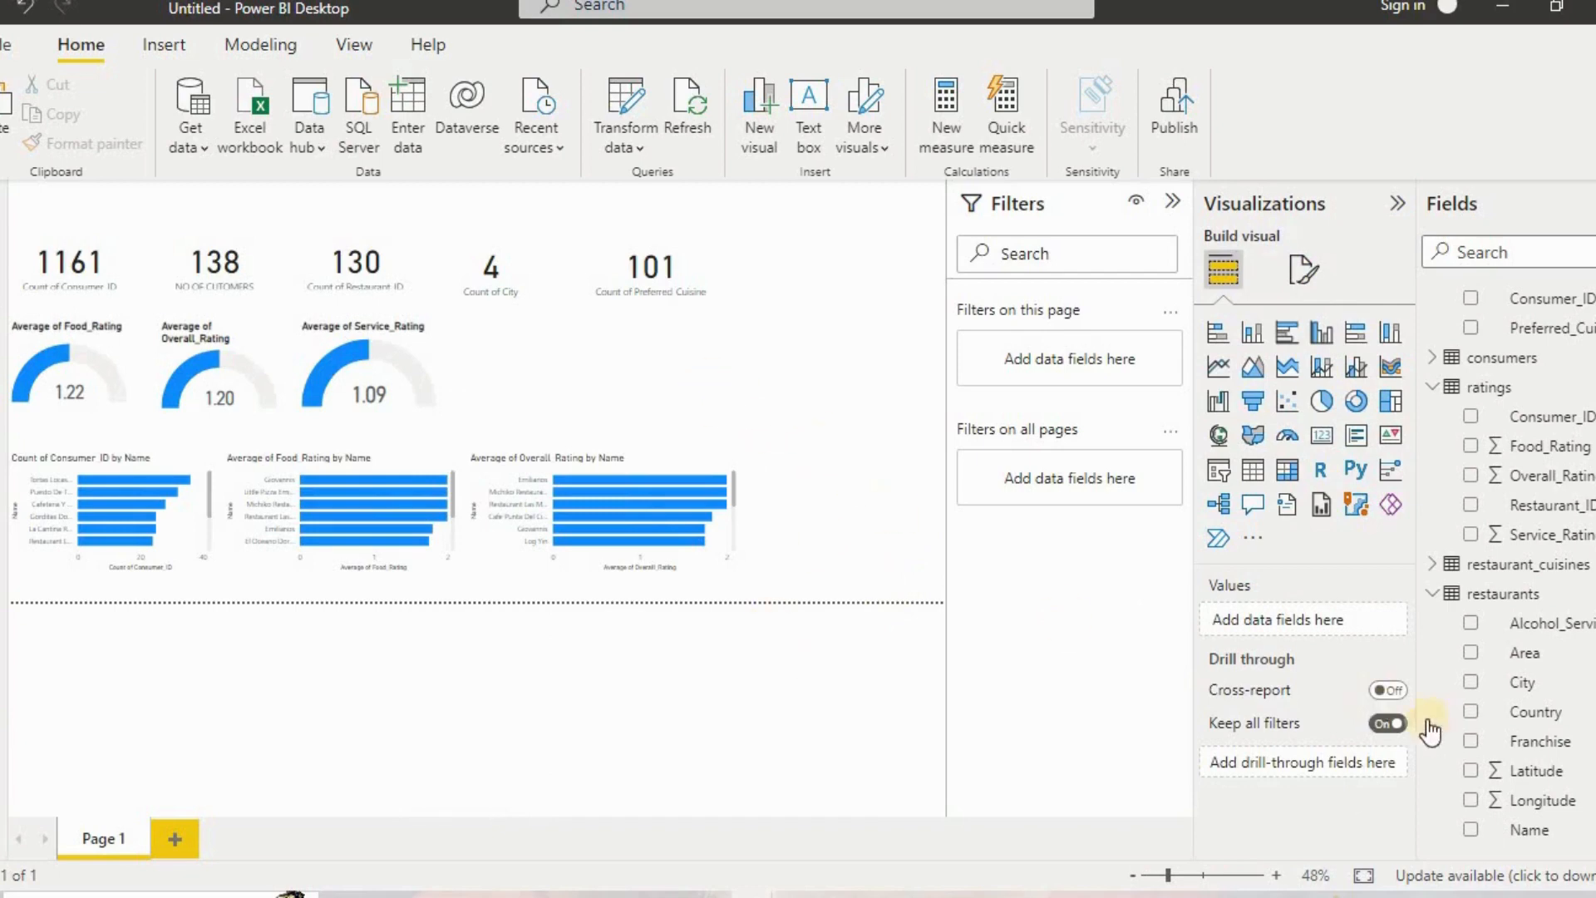
# Enlarge the page view to 76% and collapse the Filters pane to free canvas space.
pyautogui.moveTo(1178, 884); pyautogui.dragTo(1197, 883)
pyautogui.click(1188, 874)
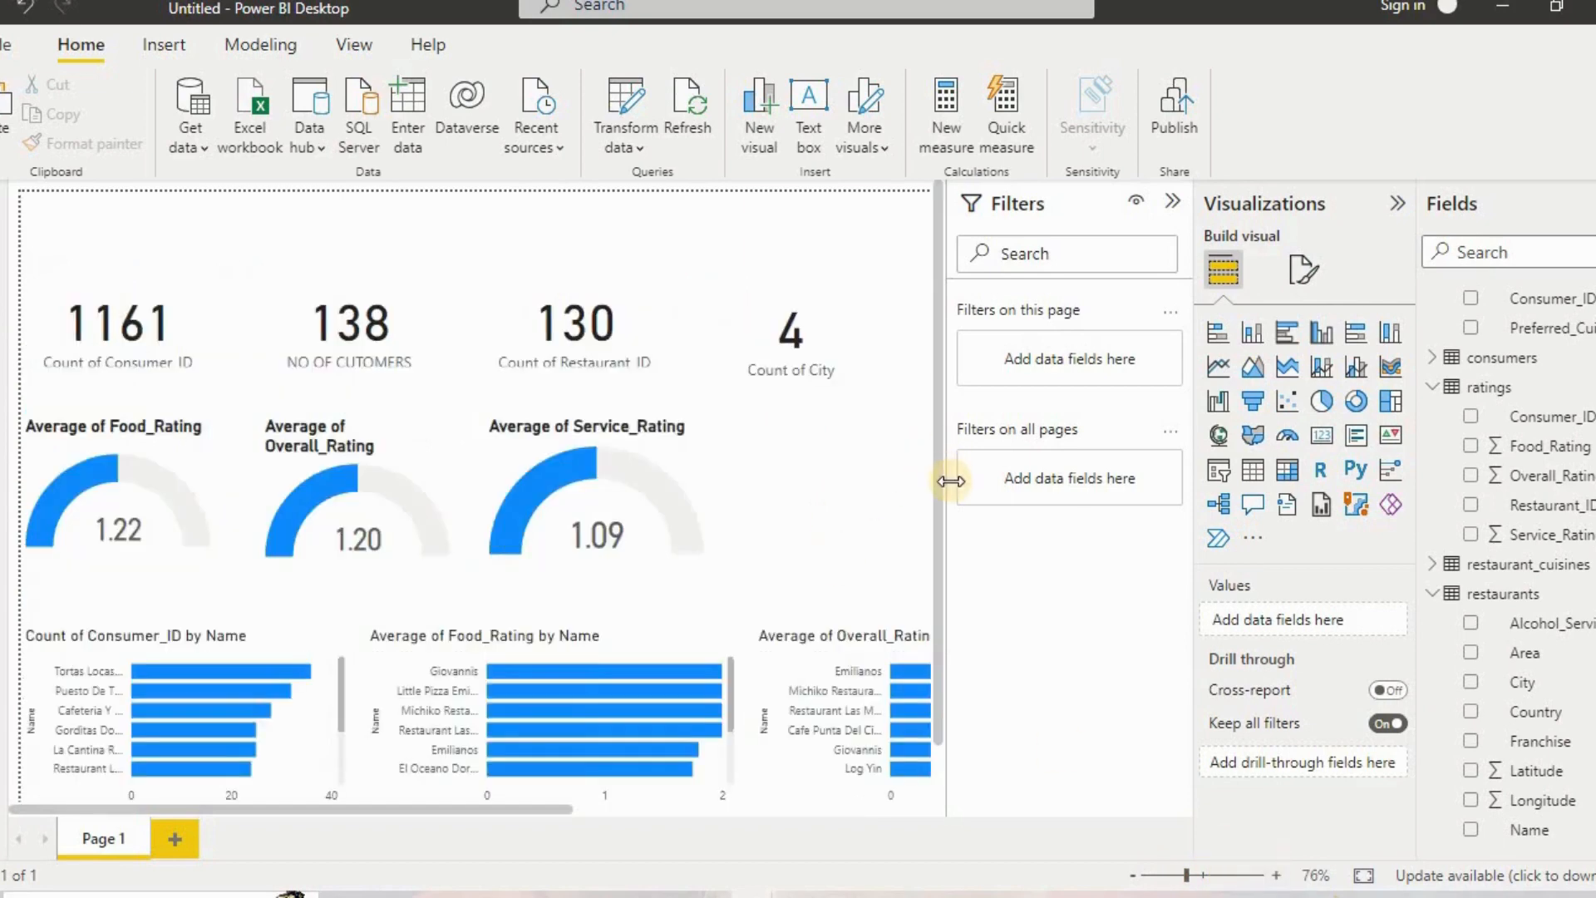
pyautogui.moveTo(947, 472); pyautogui.dragTo(1097, 474)
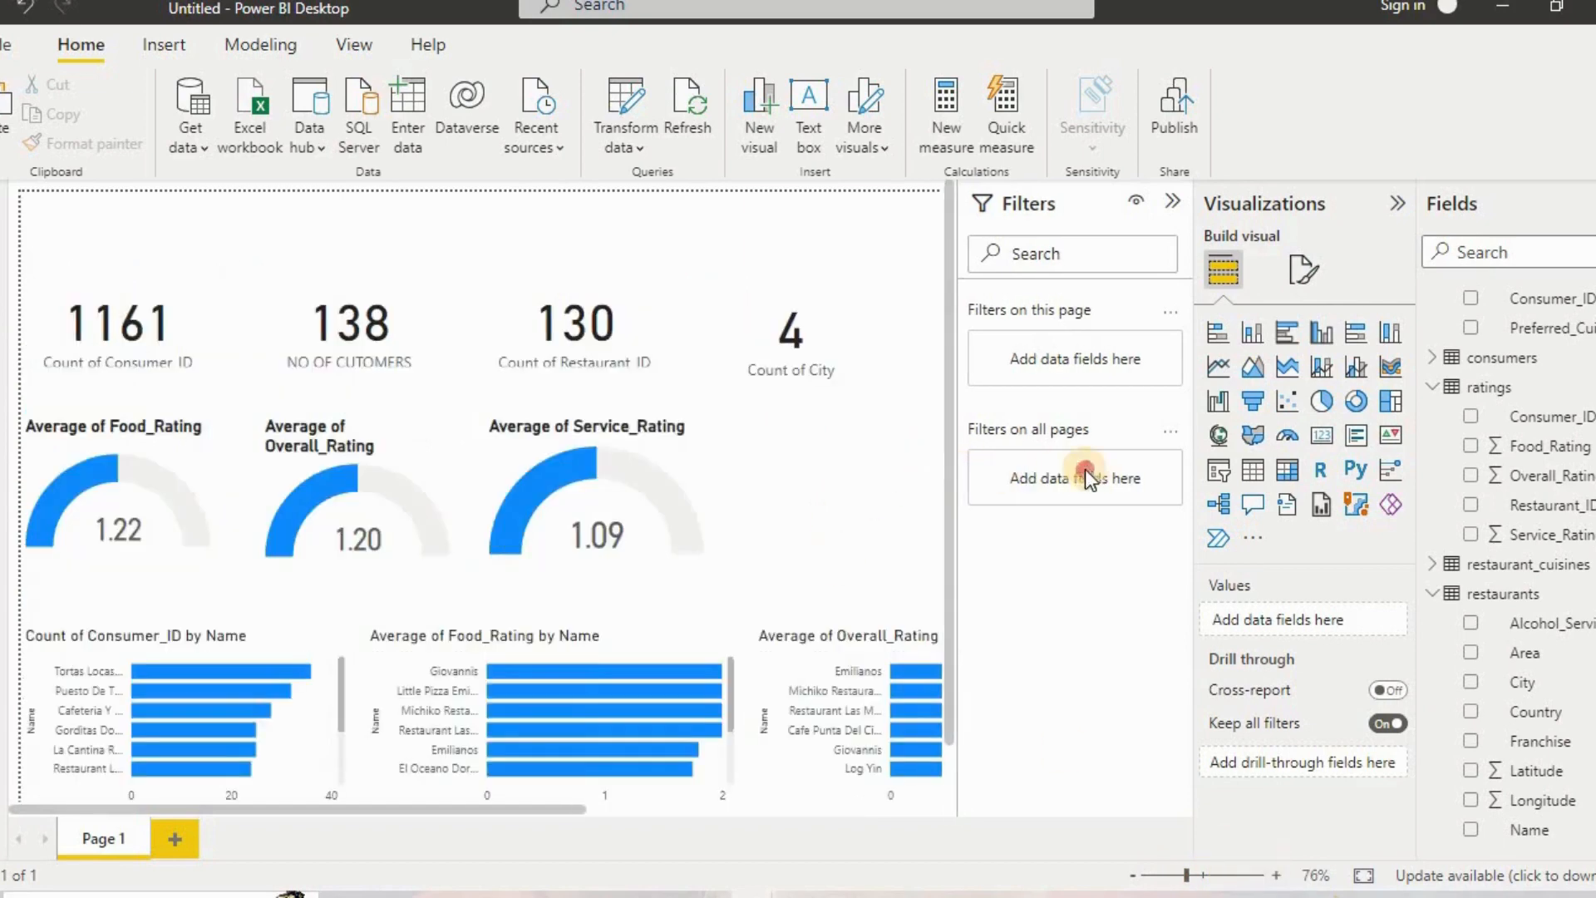
pyautogui.click(1176, 205)
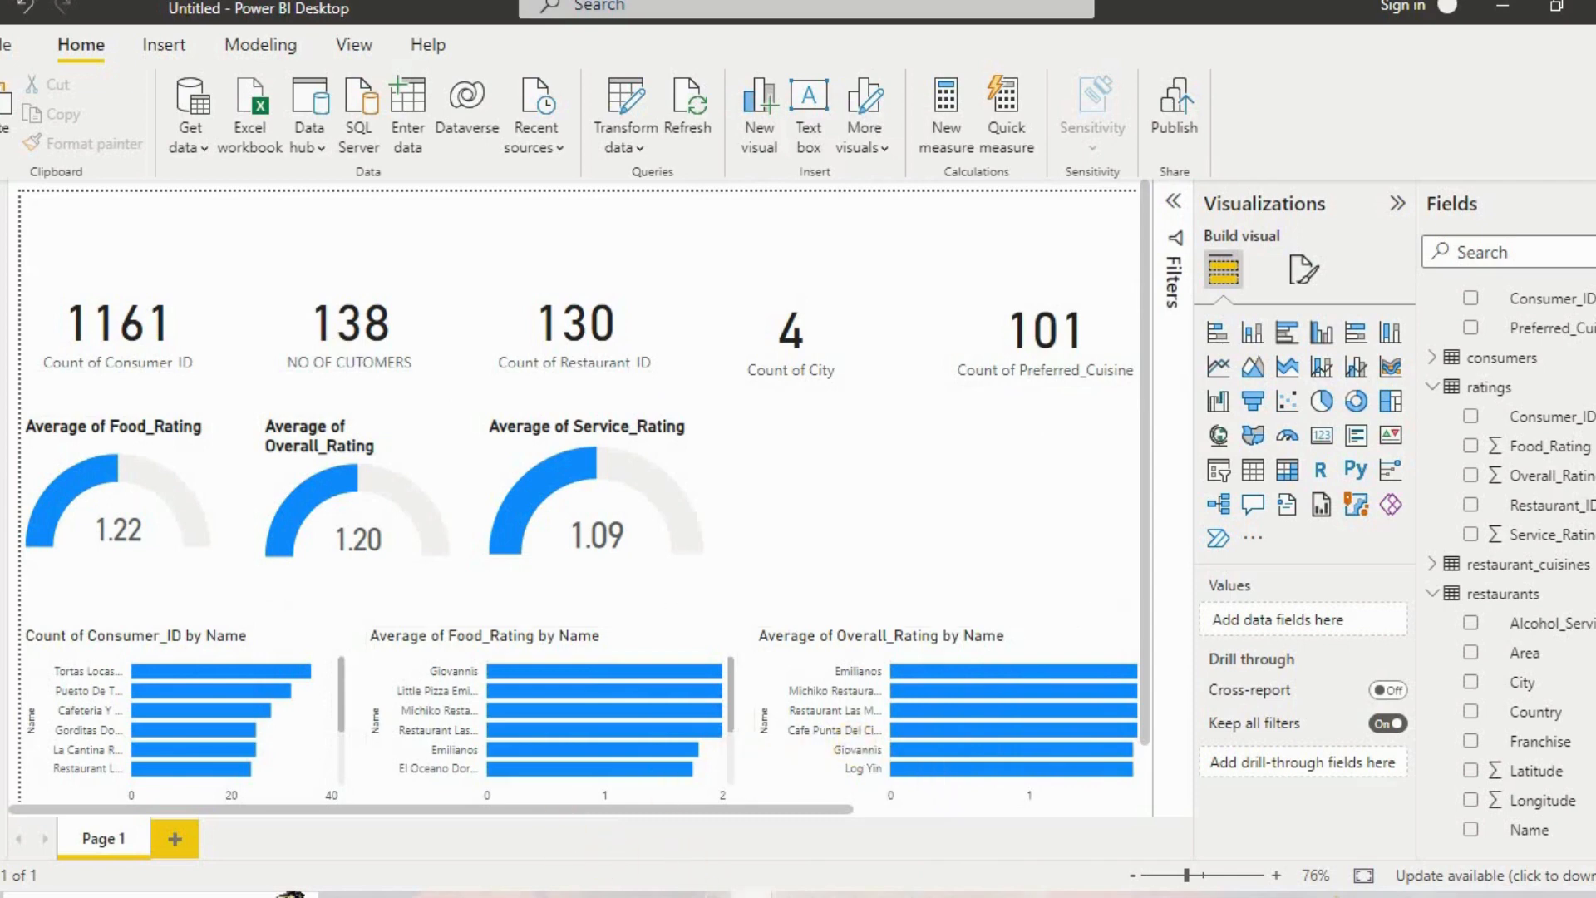
# Check the layout of the finished maxico resturant rating report and return to the untitled report.
pyautogui.moveTo(754, 895)
pyautogui.click(665, 812)
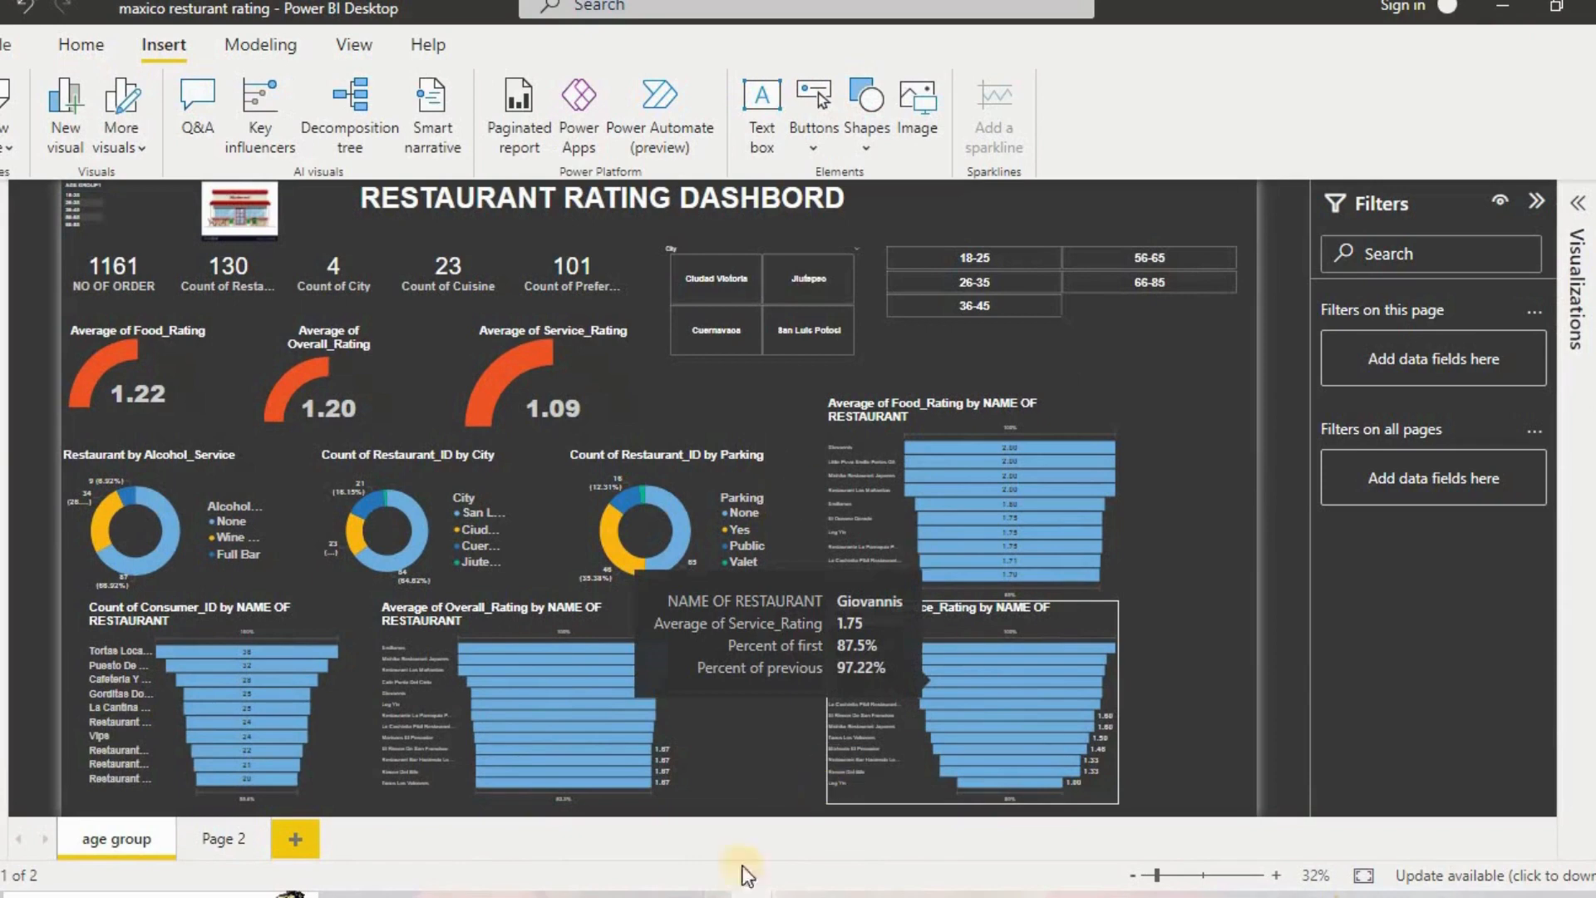
pyautogui.moveTo(754, 895)
pyautogui.click(841, 820)
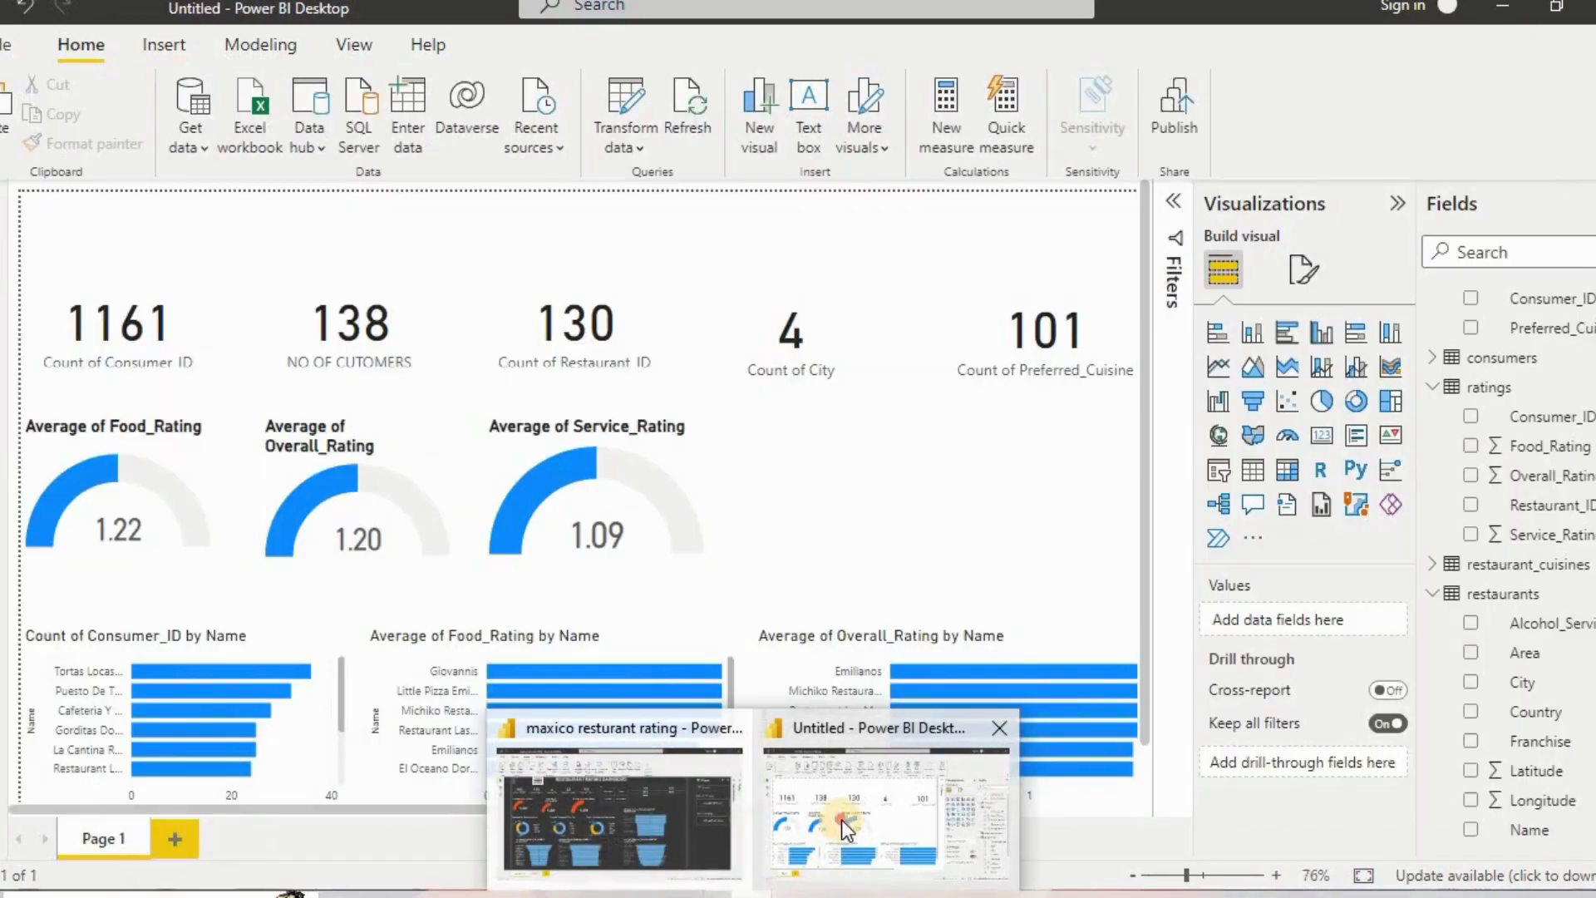
# Place a copy of the Overall_Rating bar chart directly above the original and keep the copy selected.
pyautogui.click(906, 641)
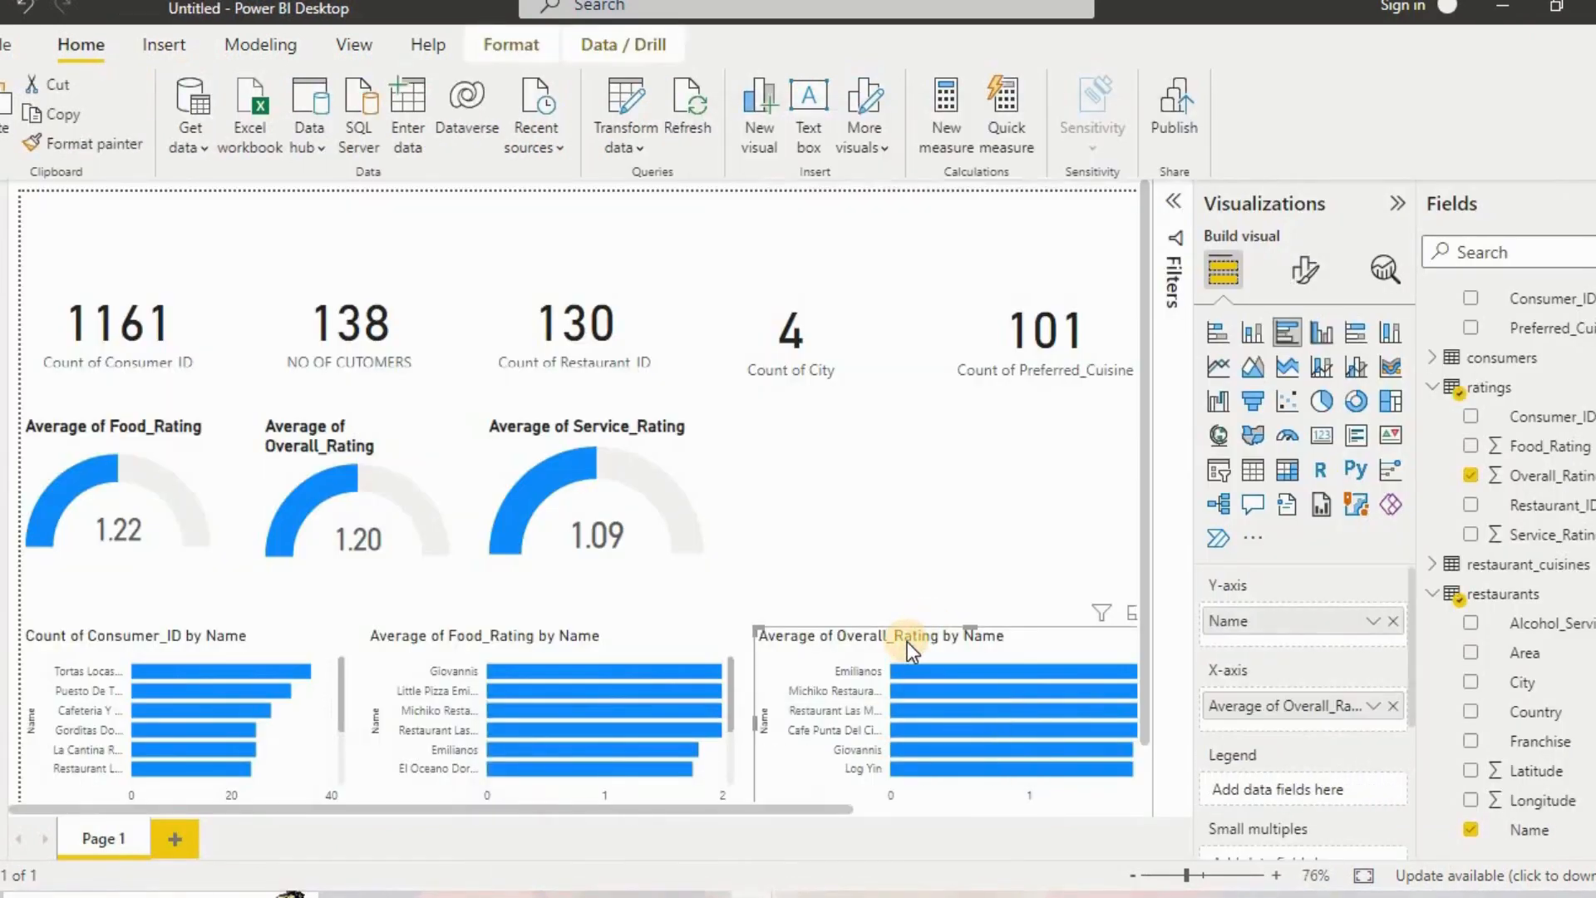
pyautogui.hotkey('ctrl', 'c')
pyautogui.hotkey('ctrl', 'v')
pyautogui.moveTo(900, 640); pyautogui.dragTo(890, 424)
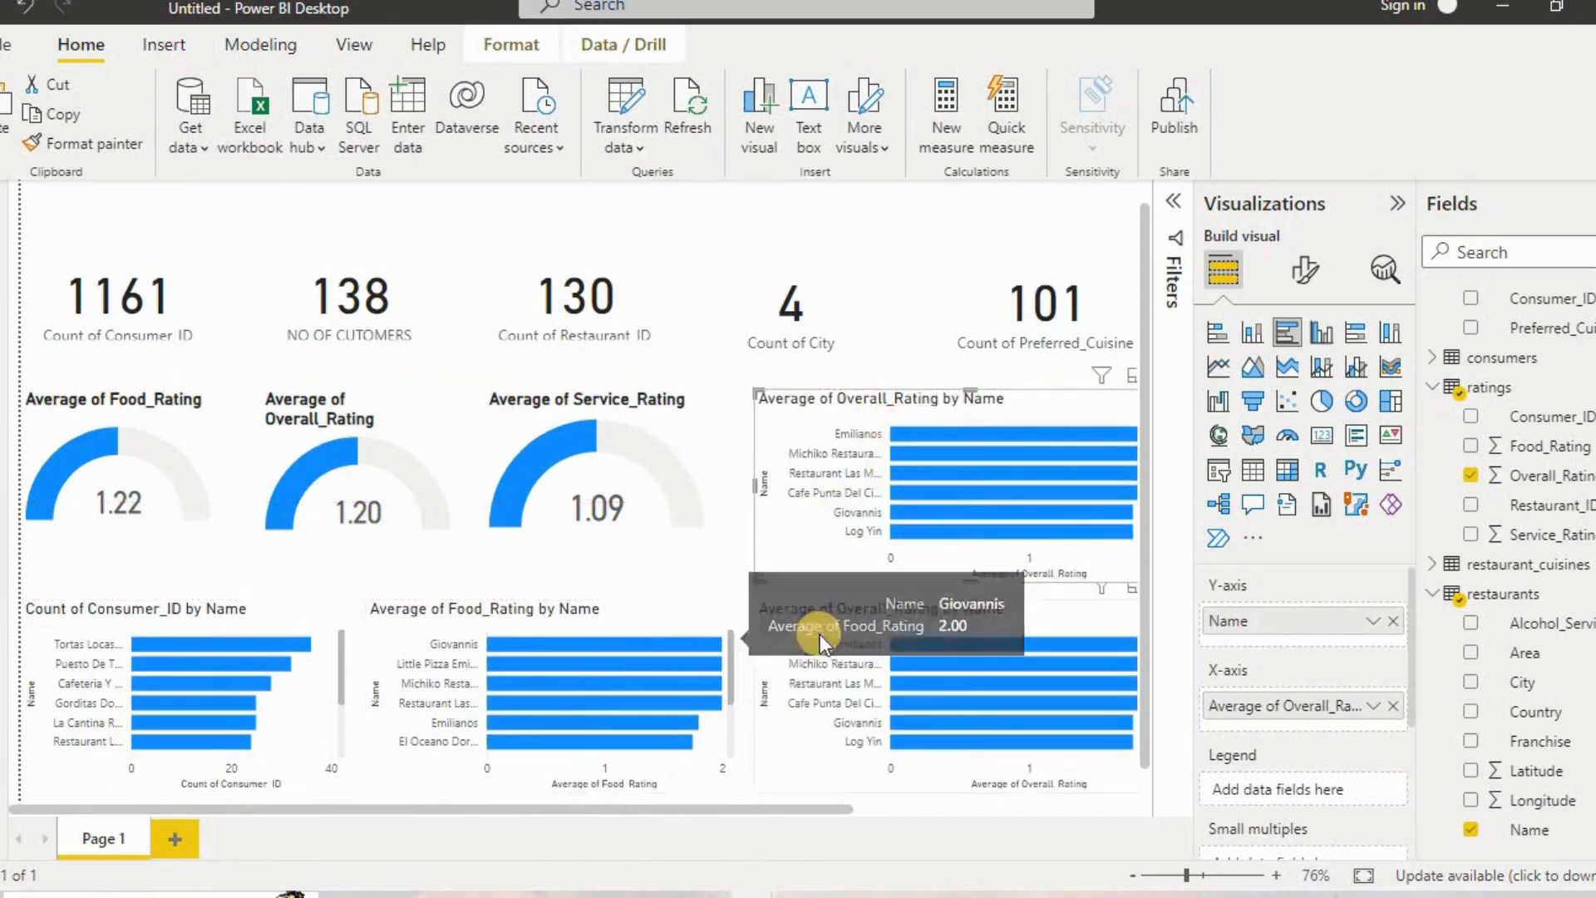
pyautogui.click(1070, 413)
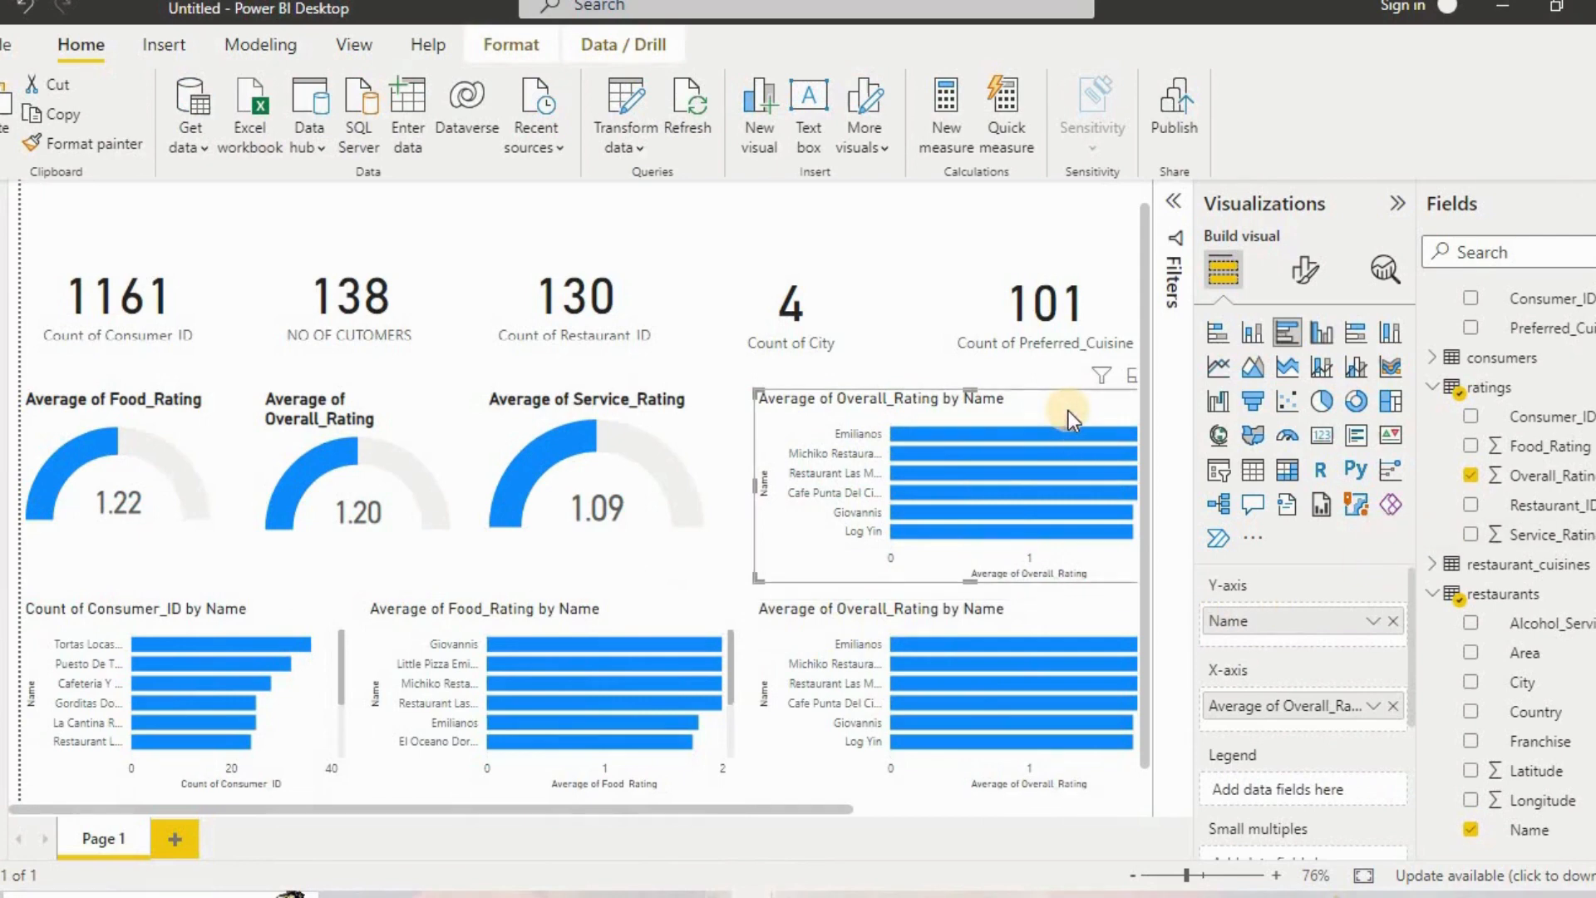
# Replace the X-axis value of the copied chart with the Average of Service_Rating from ratings.
pyautogui.click(1394, 705)
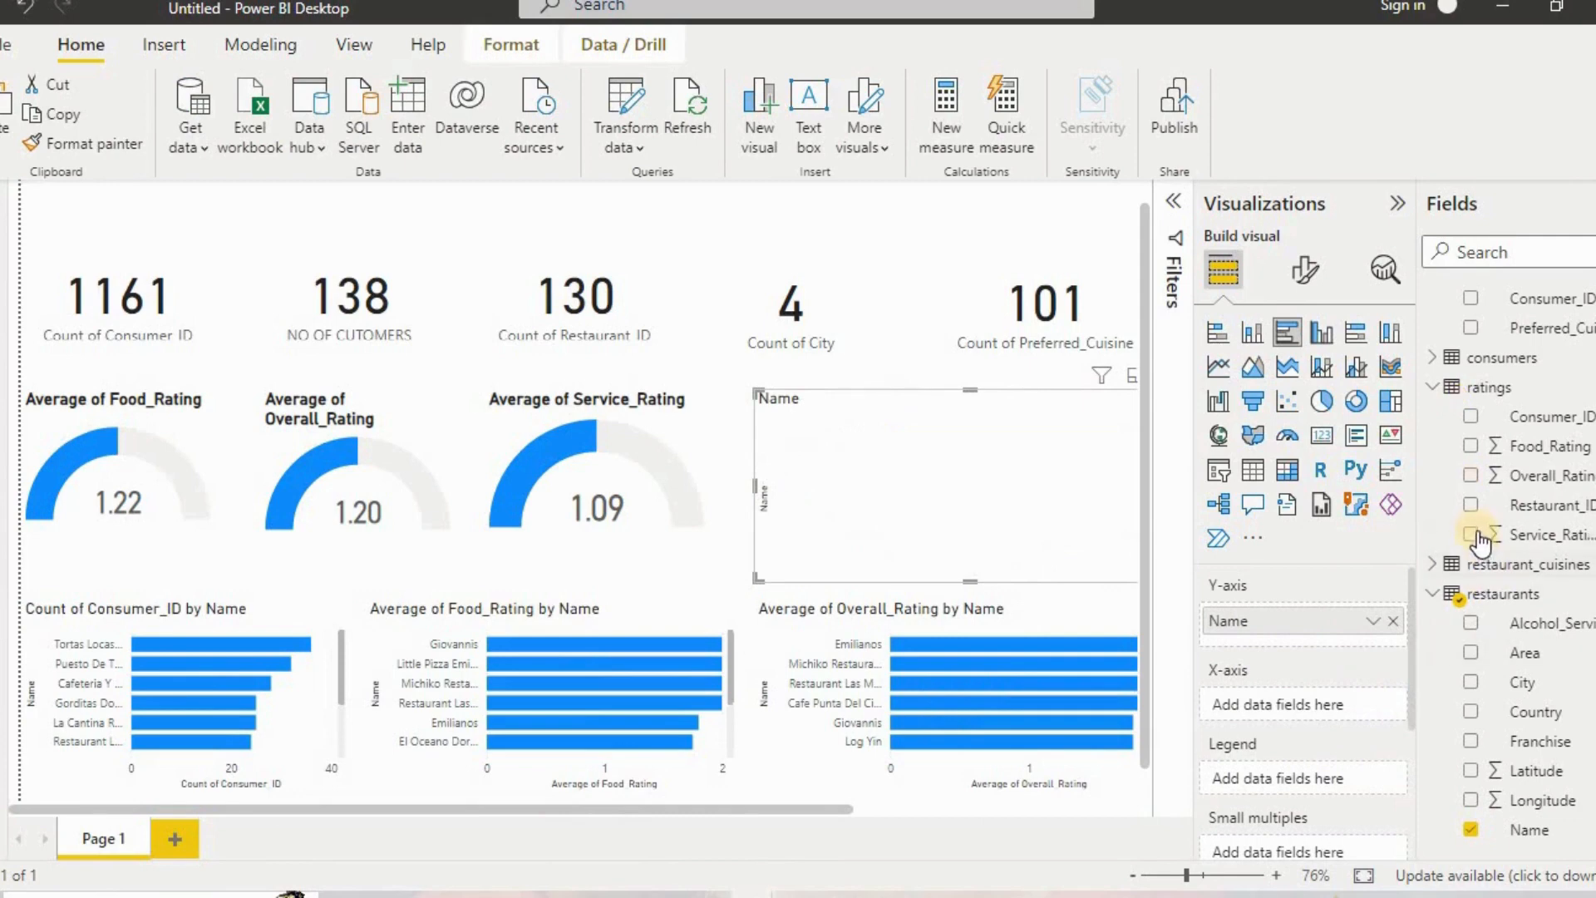
pyautogui.moveTo(1465, 532); pyautogui.dragTo(1297, 703)
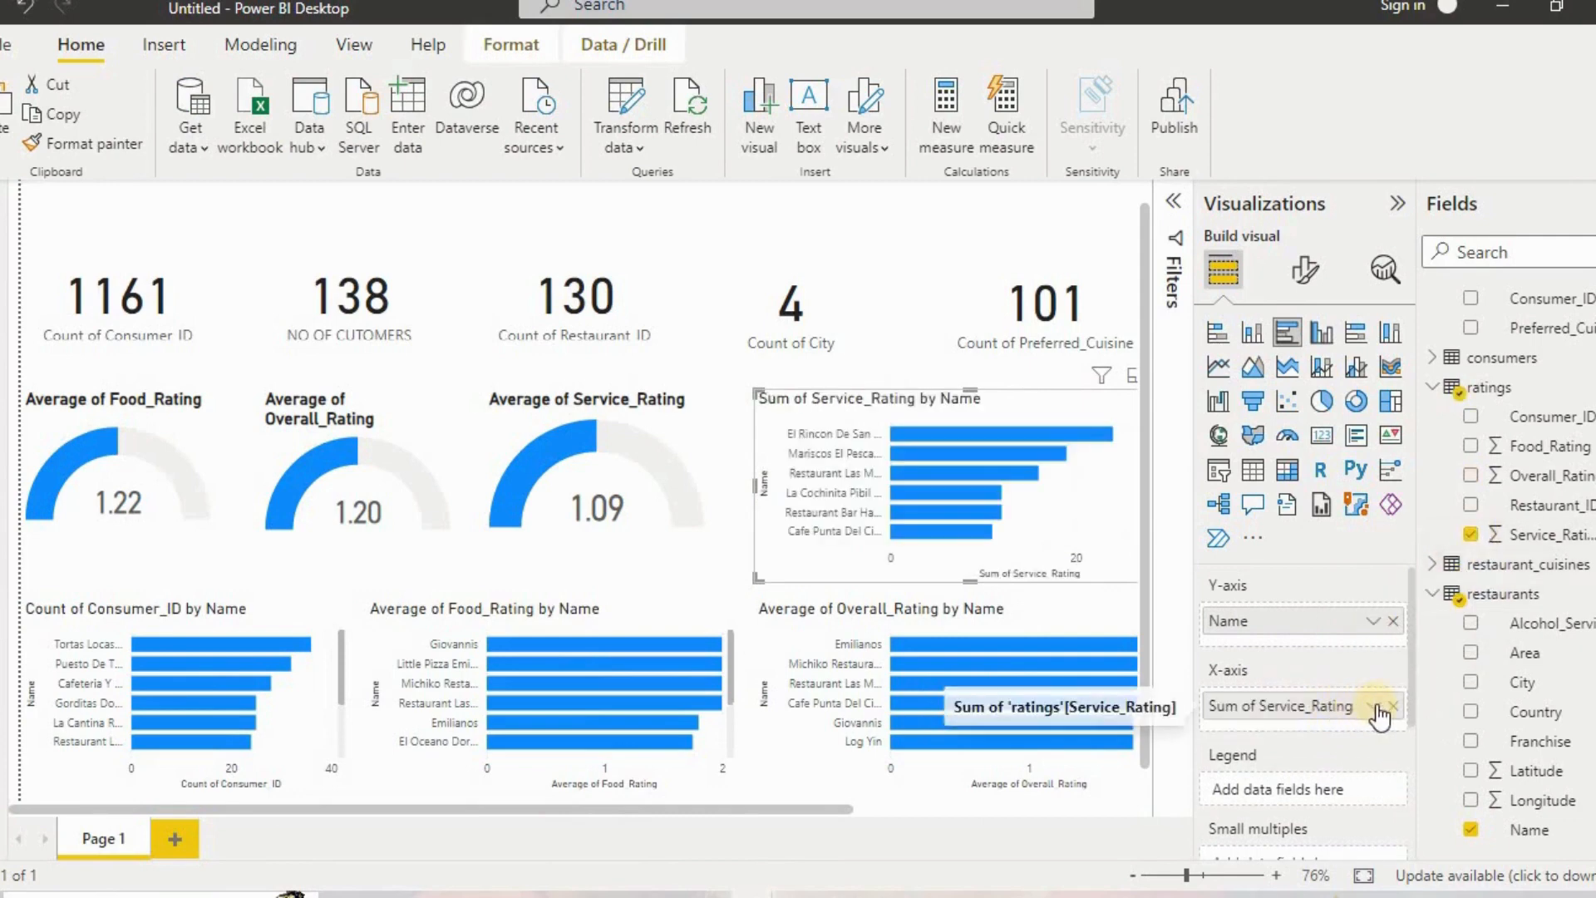
pyautogui.click(1374, 705)
pyautogui.click(1438, 433)
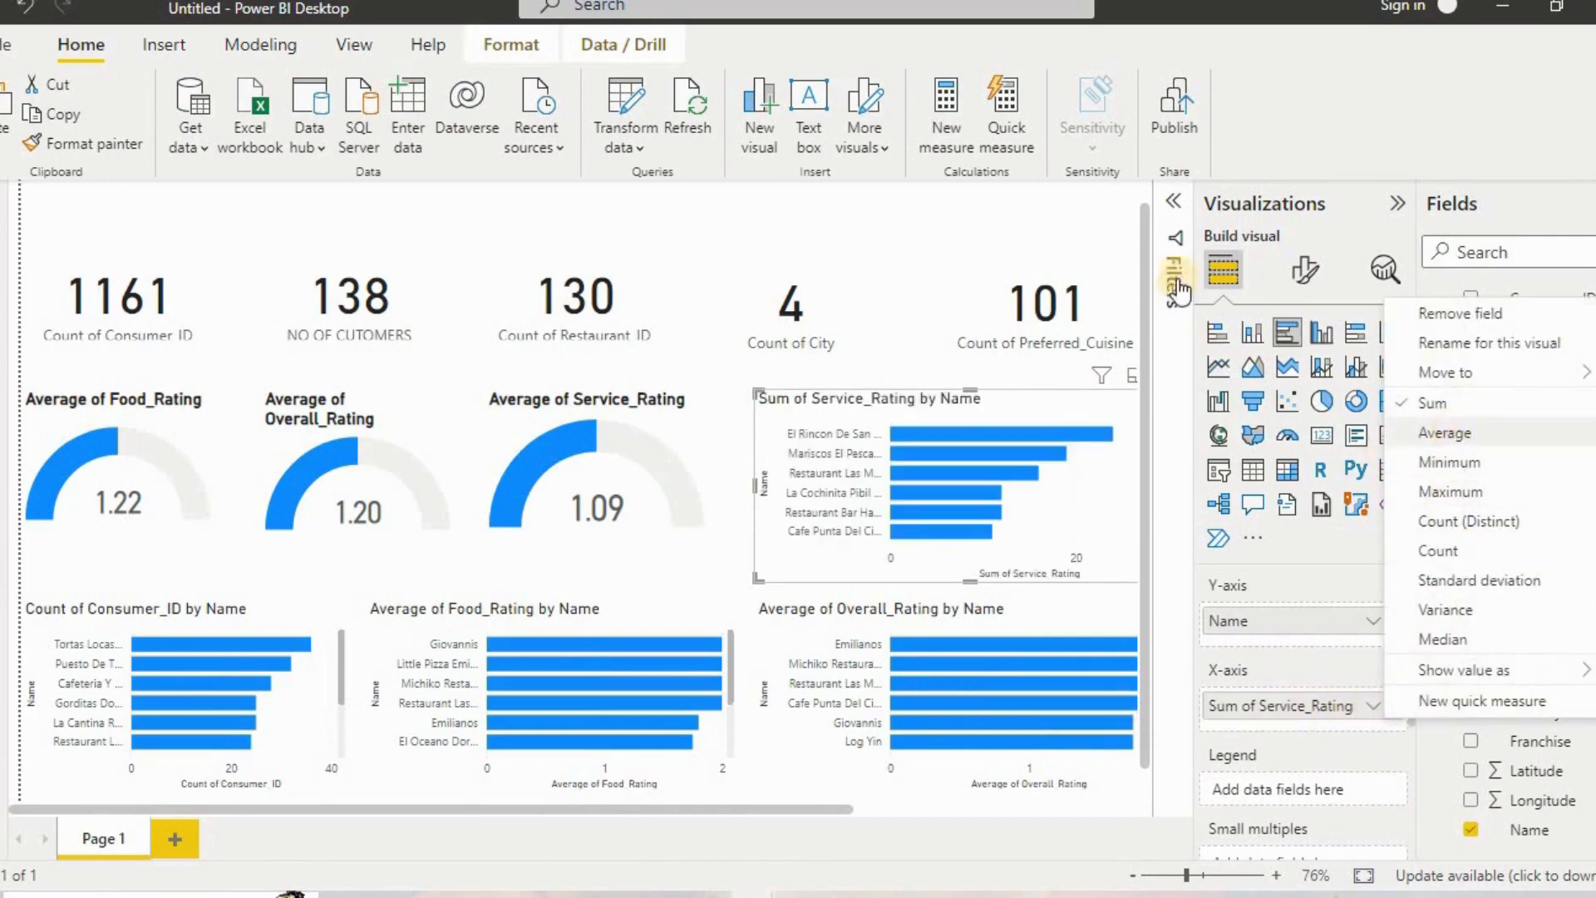
# Rank the top 10 Name filter of the Service_Rating bar chart by Average of Service_Rating and collapse the Filters pane.
pyautogui.click(1173, 208)
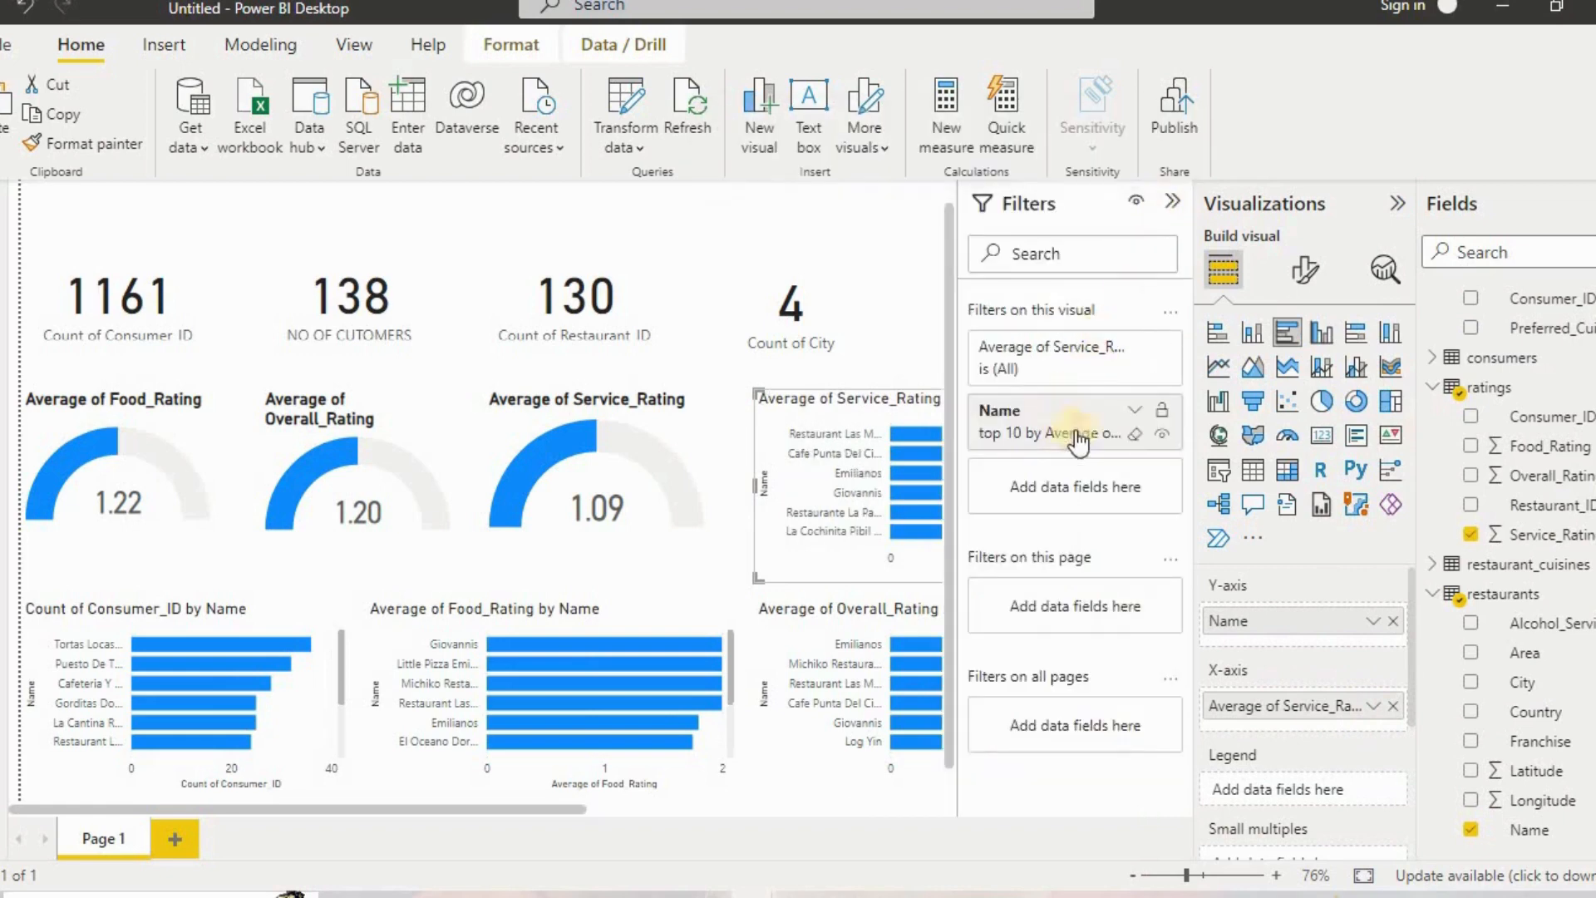
pyautogui.click(1134, 412)
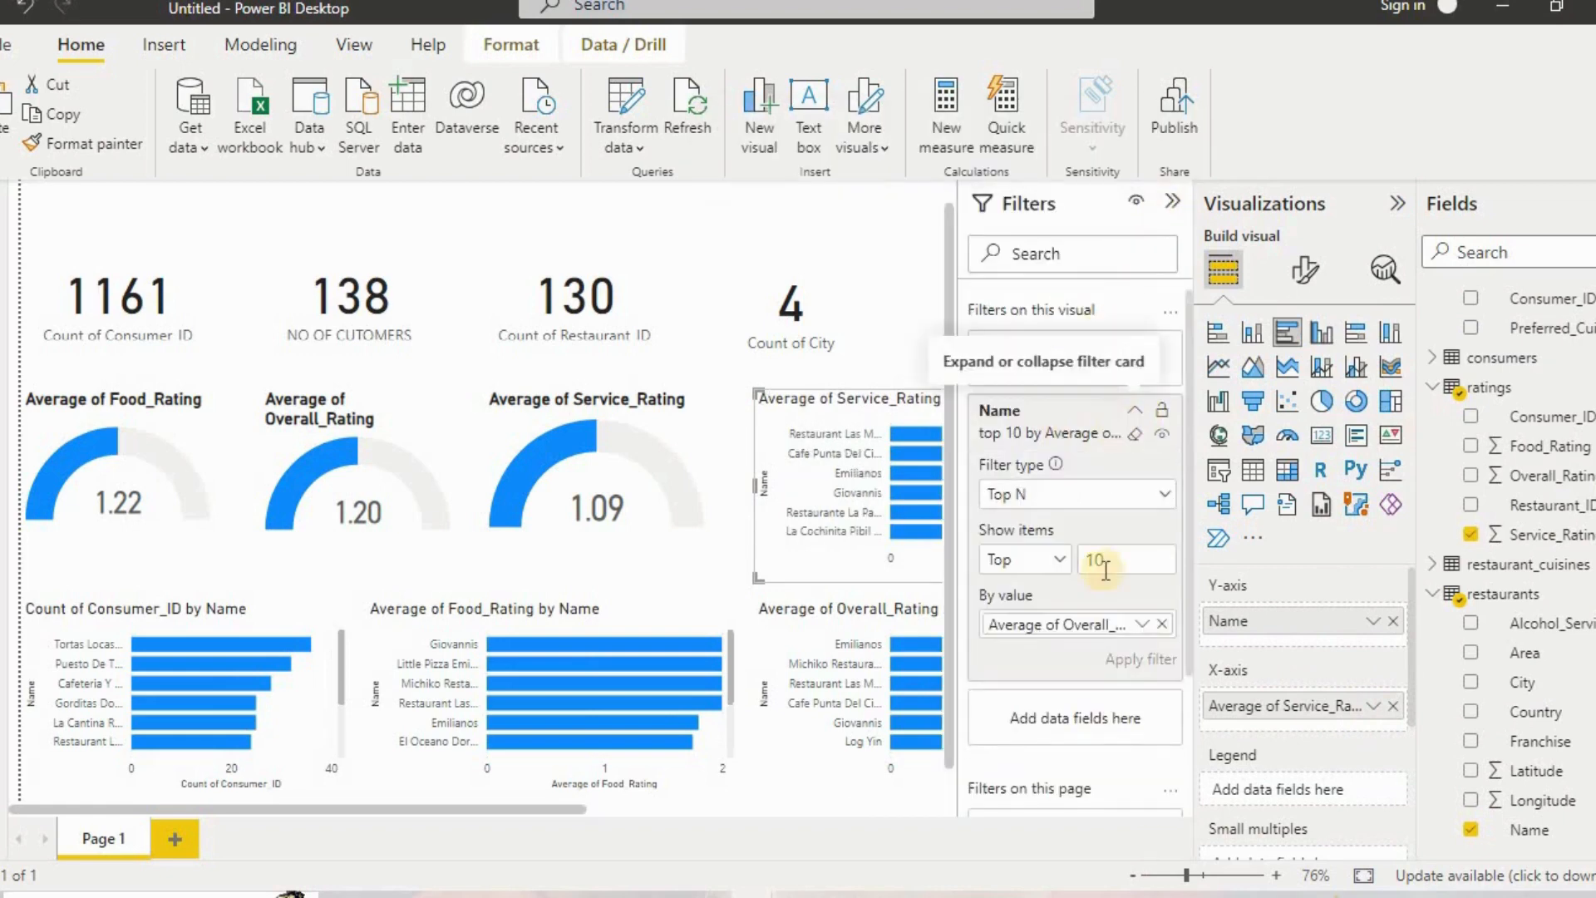
pyautogui.click(1163, 625)
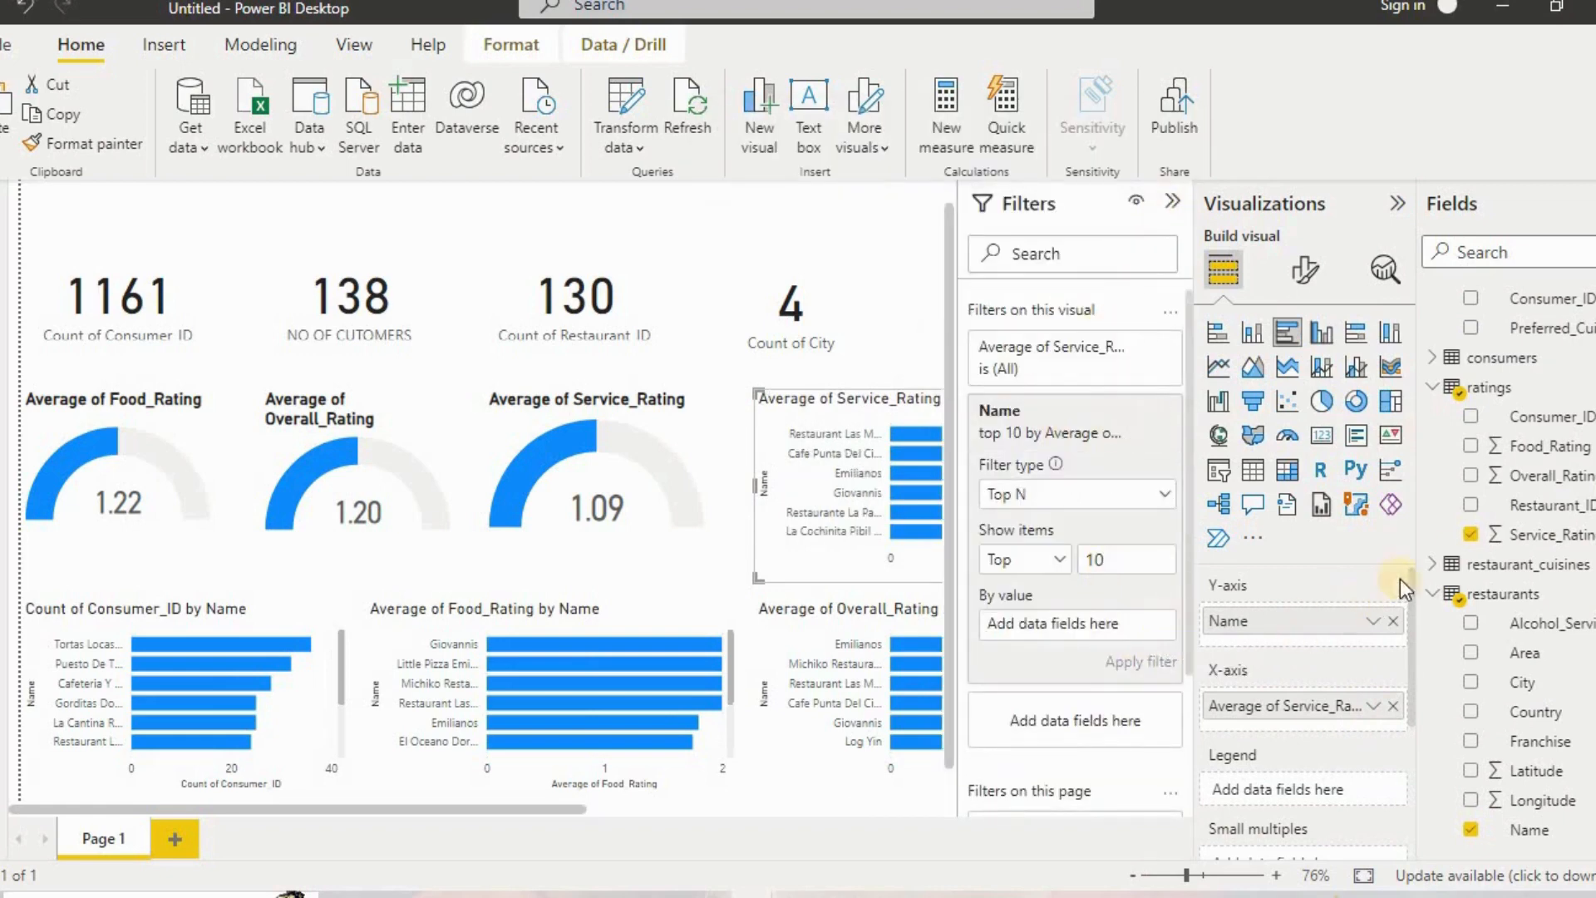
pyautogui.moveTo(1480, 545); pyautogui.dragTo(1054, 622)
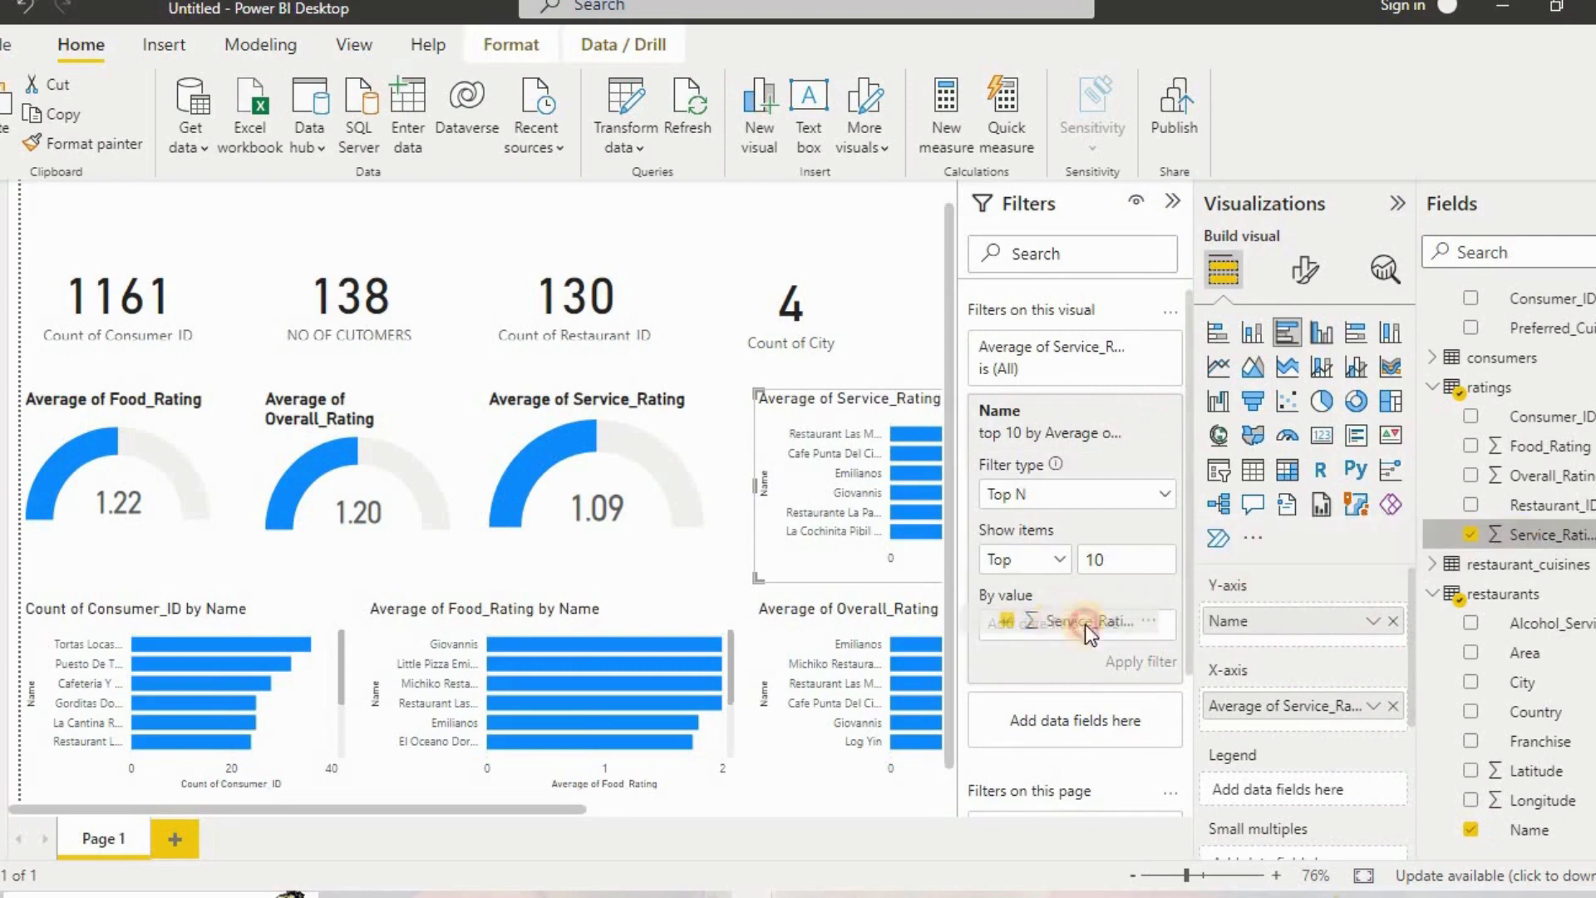
pyautogui.click(1156, 624)
pyautogui.click(1199, 382)
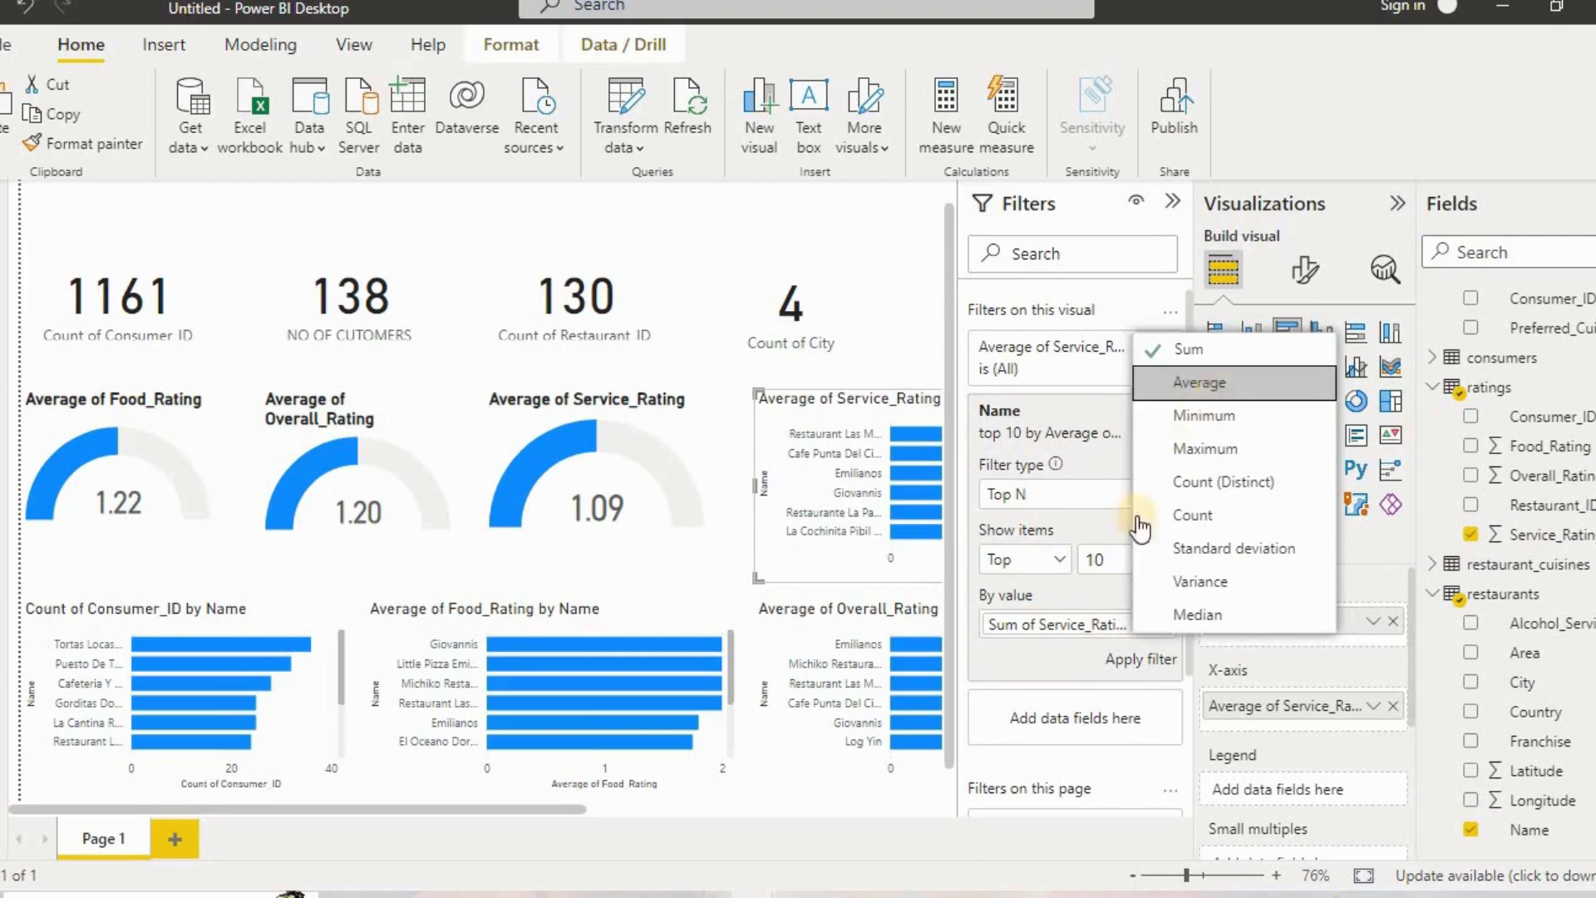
pyautogui.click(1134, 654)
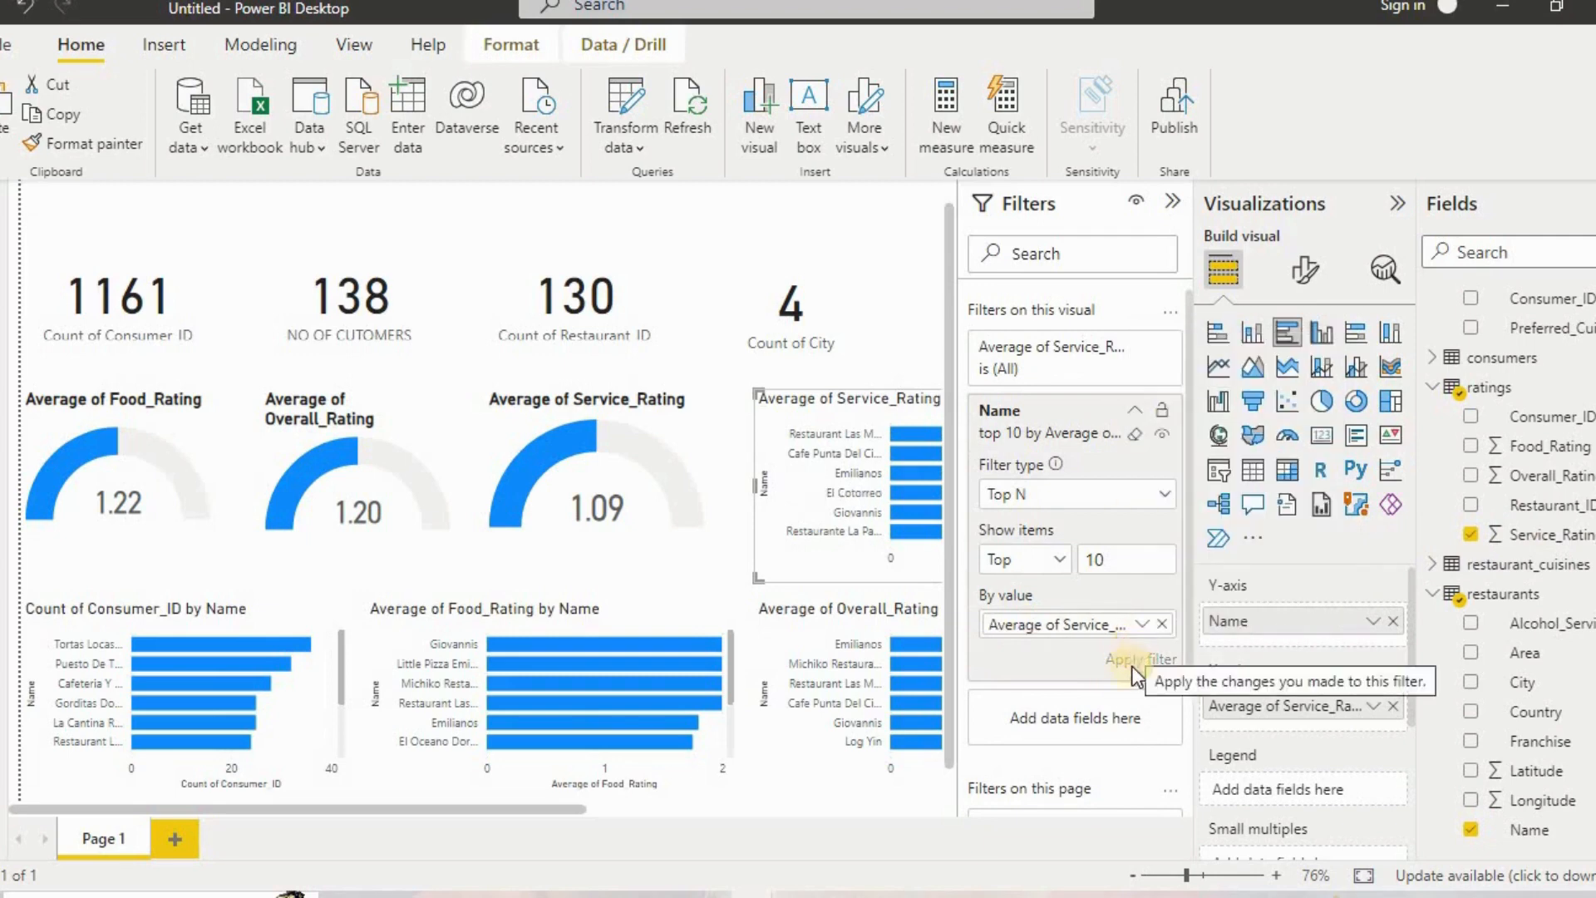
pyautogui.click(887, 244)
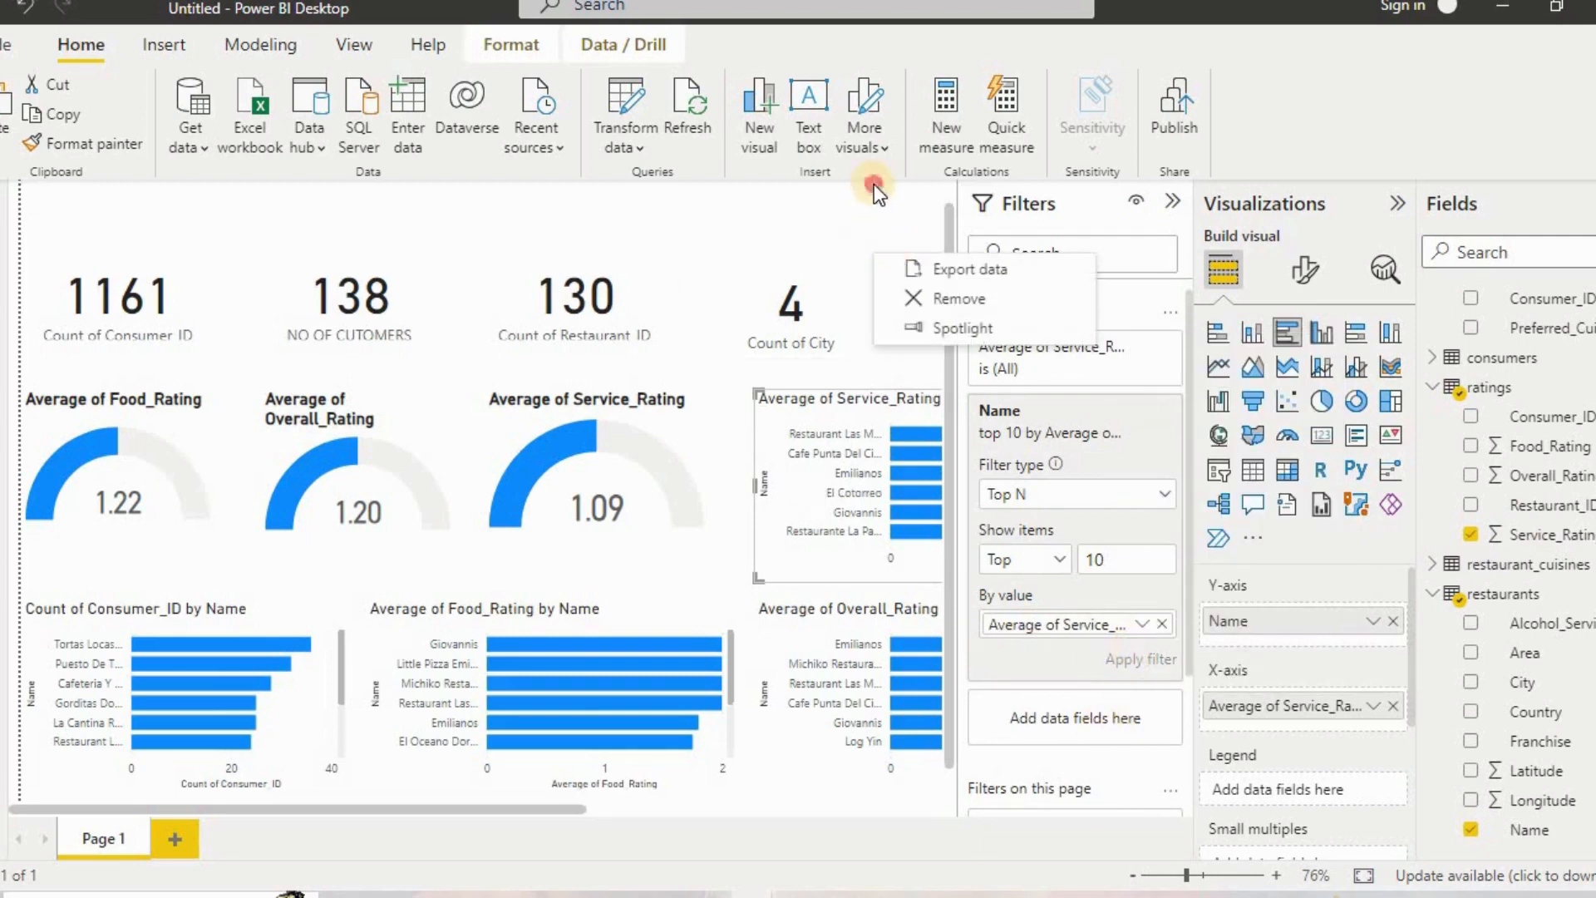
pyautogui.click(875, 182)
pyautogui.click(1173, 201)
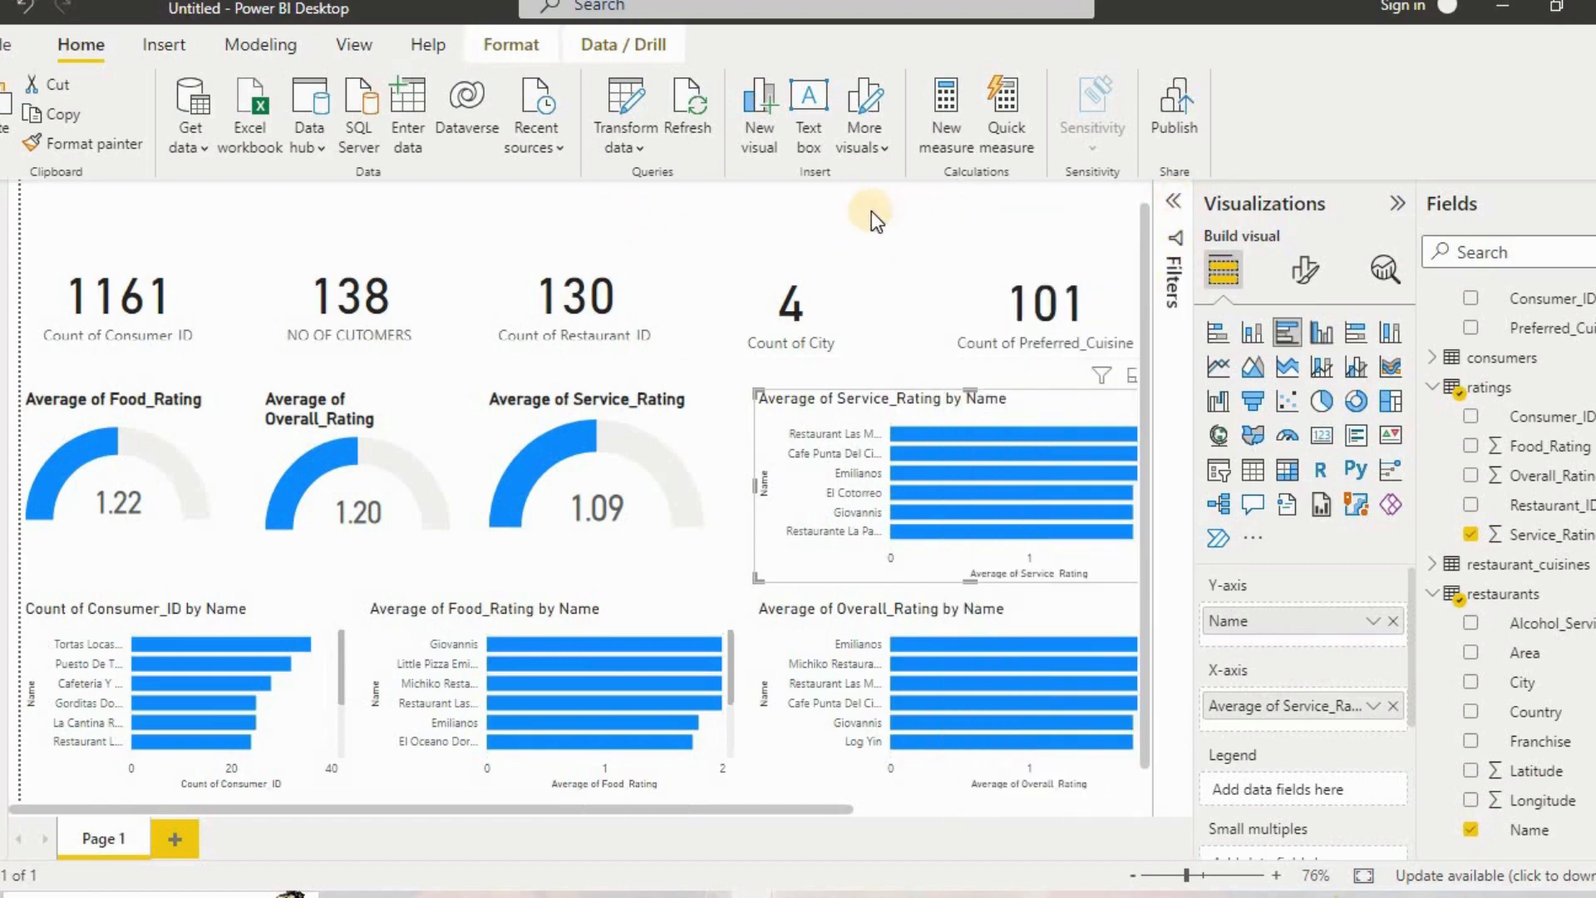
# Add an empty slicer as a separate visual and place it beside the Count of Preferred_Cuisine card at the page's upper edge.
pyautogui.click(1226, 484)
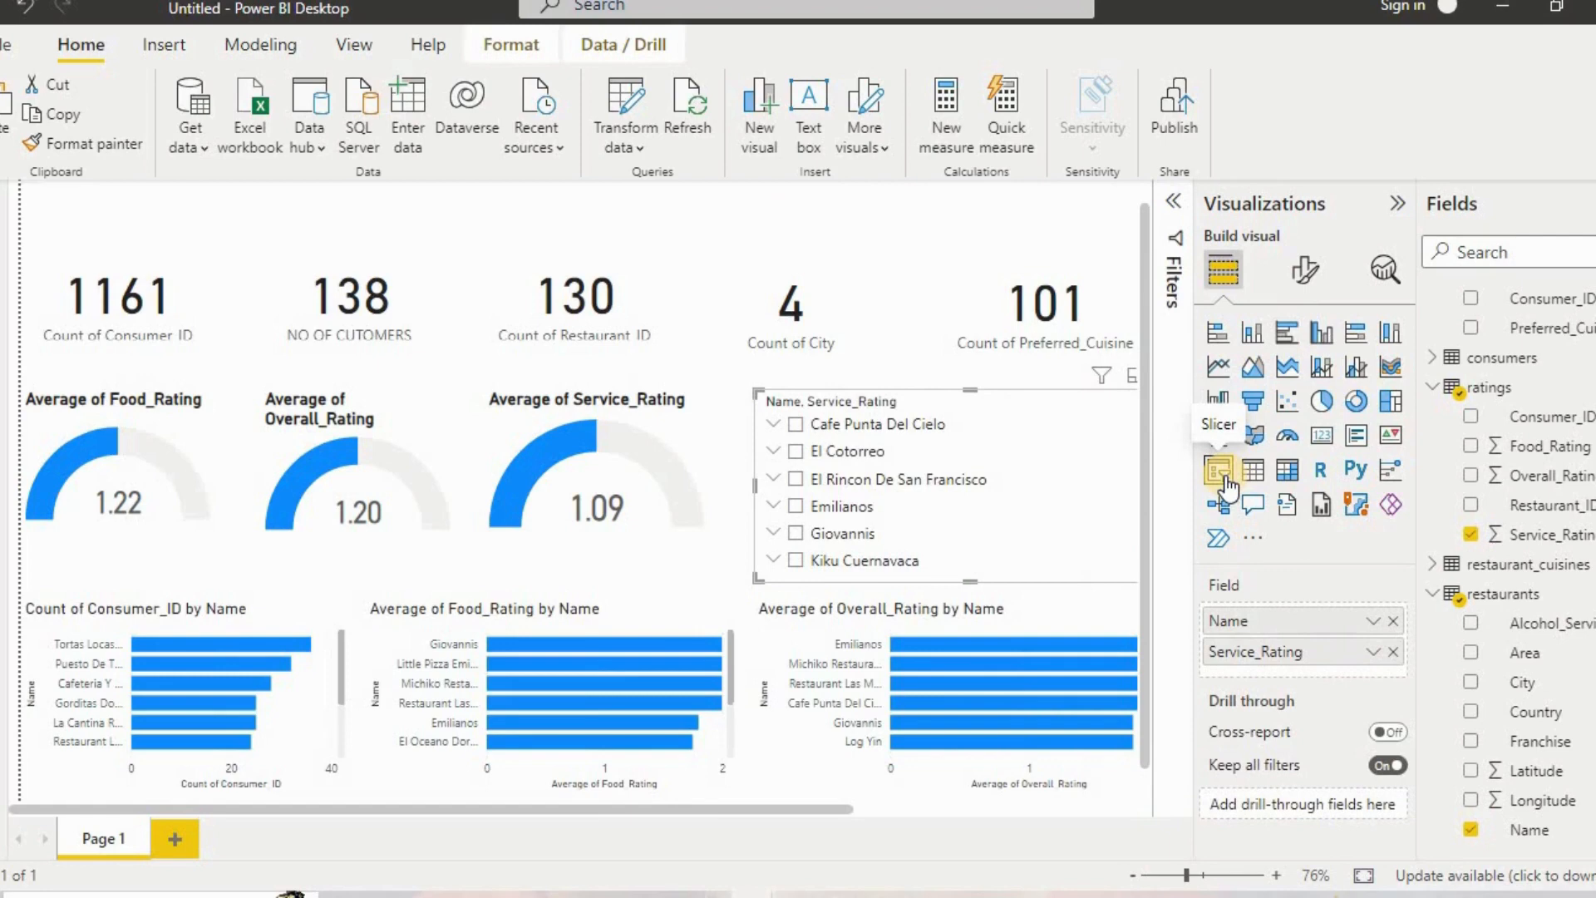
pyautogui.hotkey('ctrl', 'z')
pyautogui.click(818, 217)
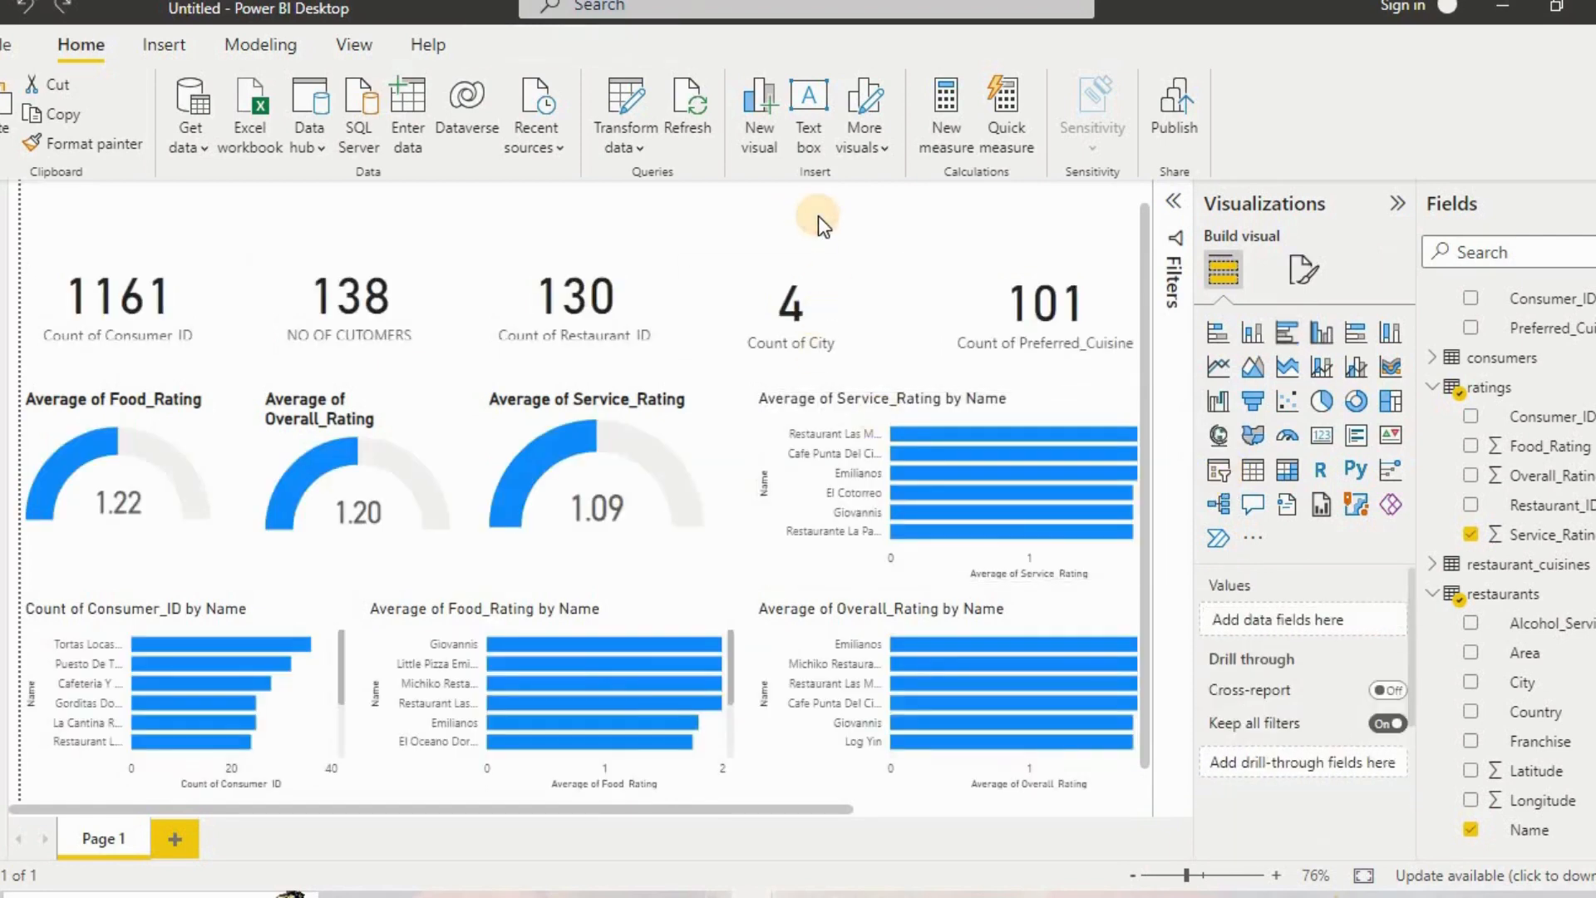
pyautogui.click(1219, 470)
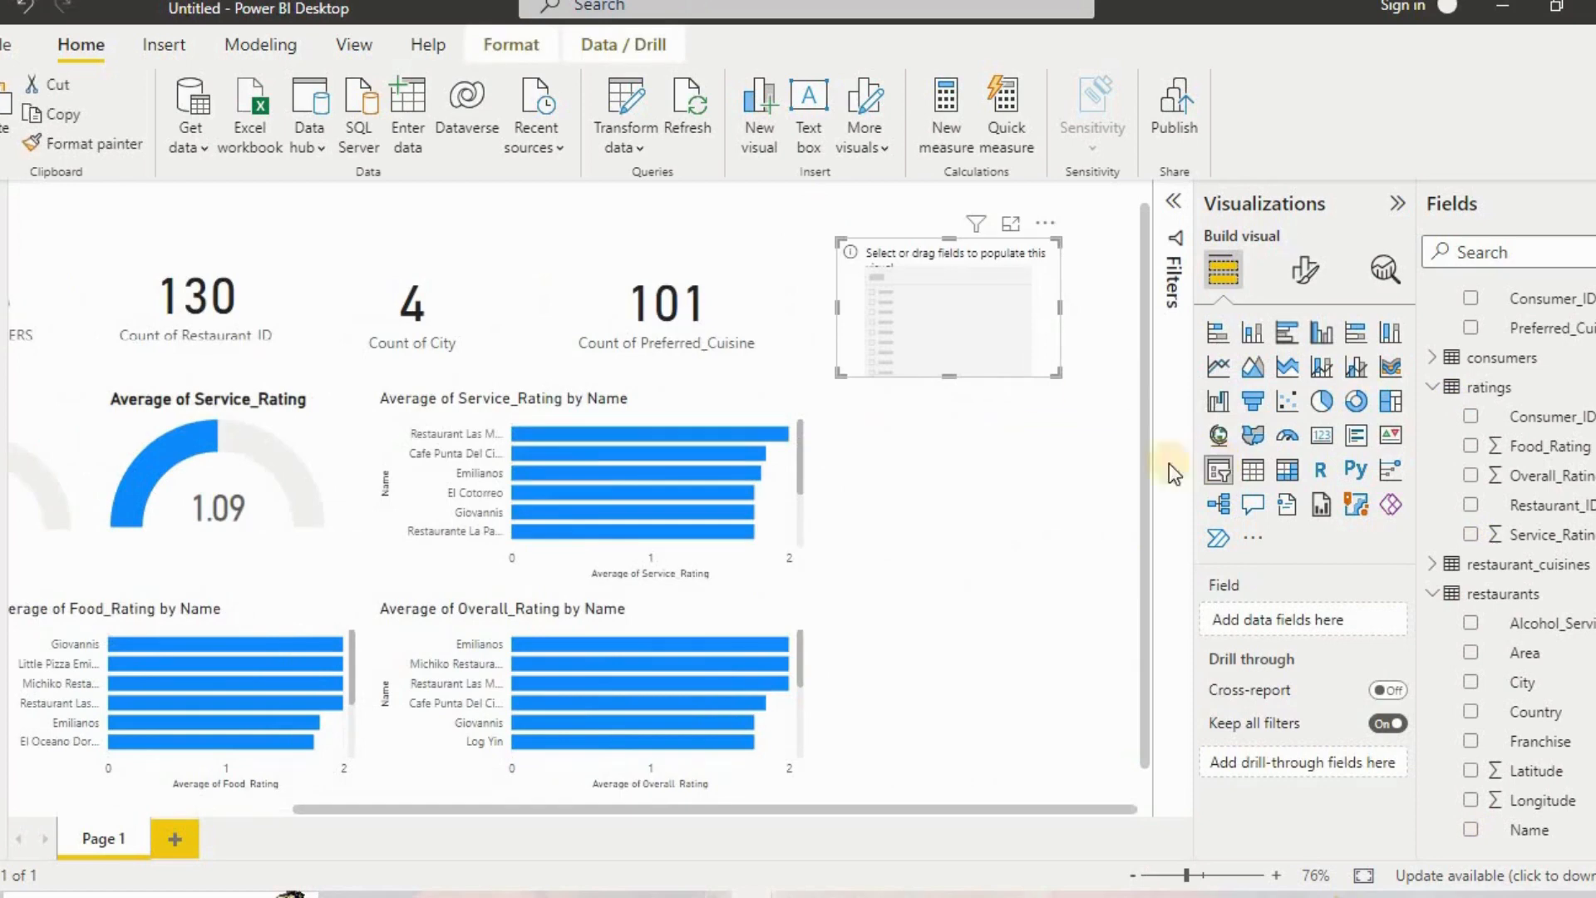
pyautogui.moveTo(967, 335); pyautogui.dragTo(684, 265)
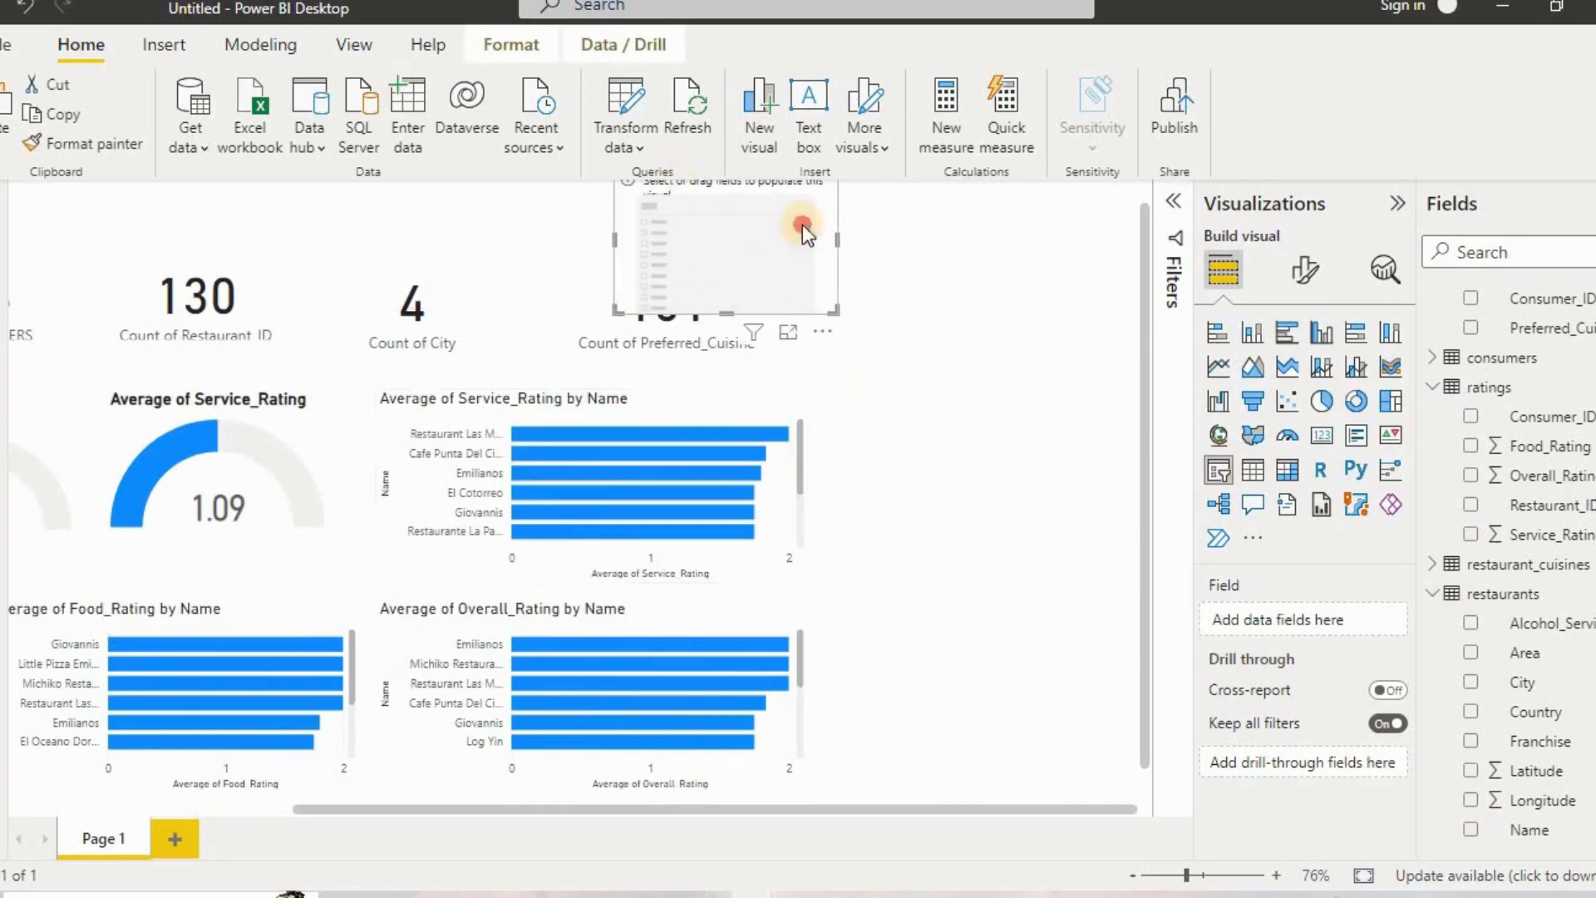
pyautogui.moveTo(802, 224); pyautogui.dragTo(936, 226)
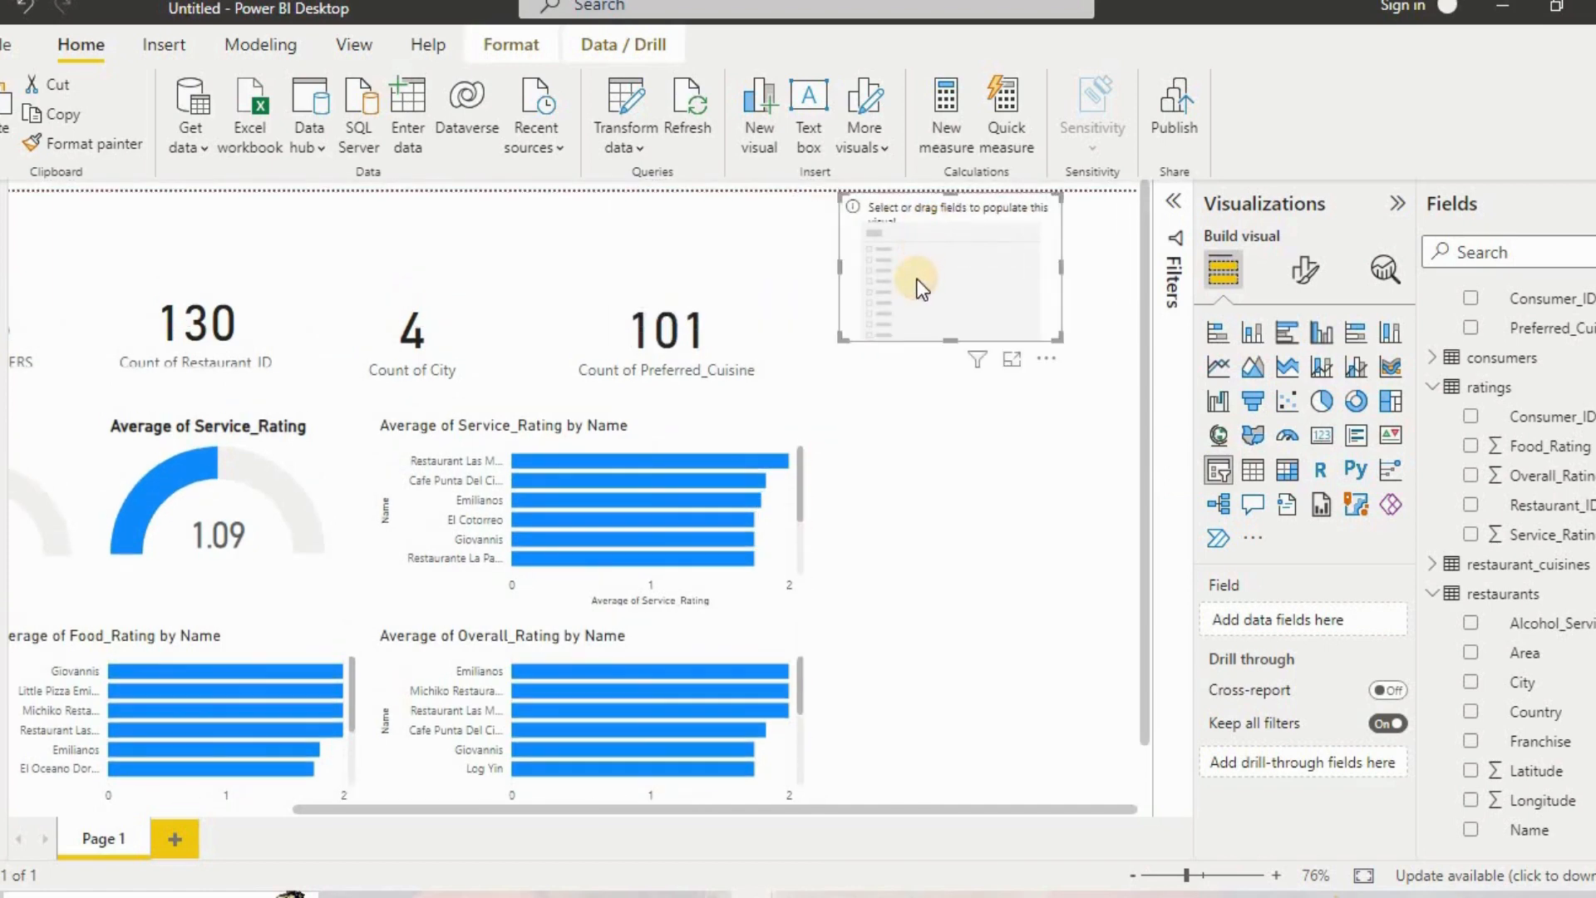
# Assign the City field of the restaurants table to the empty slicer.
pyautogui.scroll(-1, 681, 407)
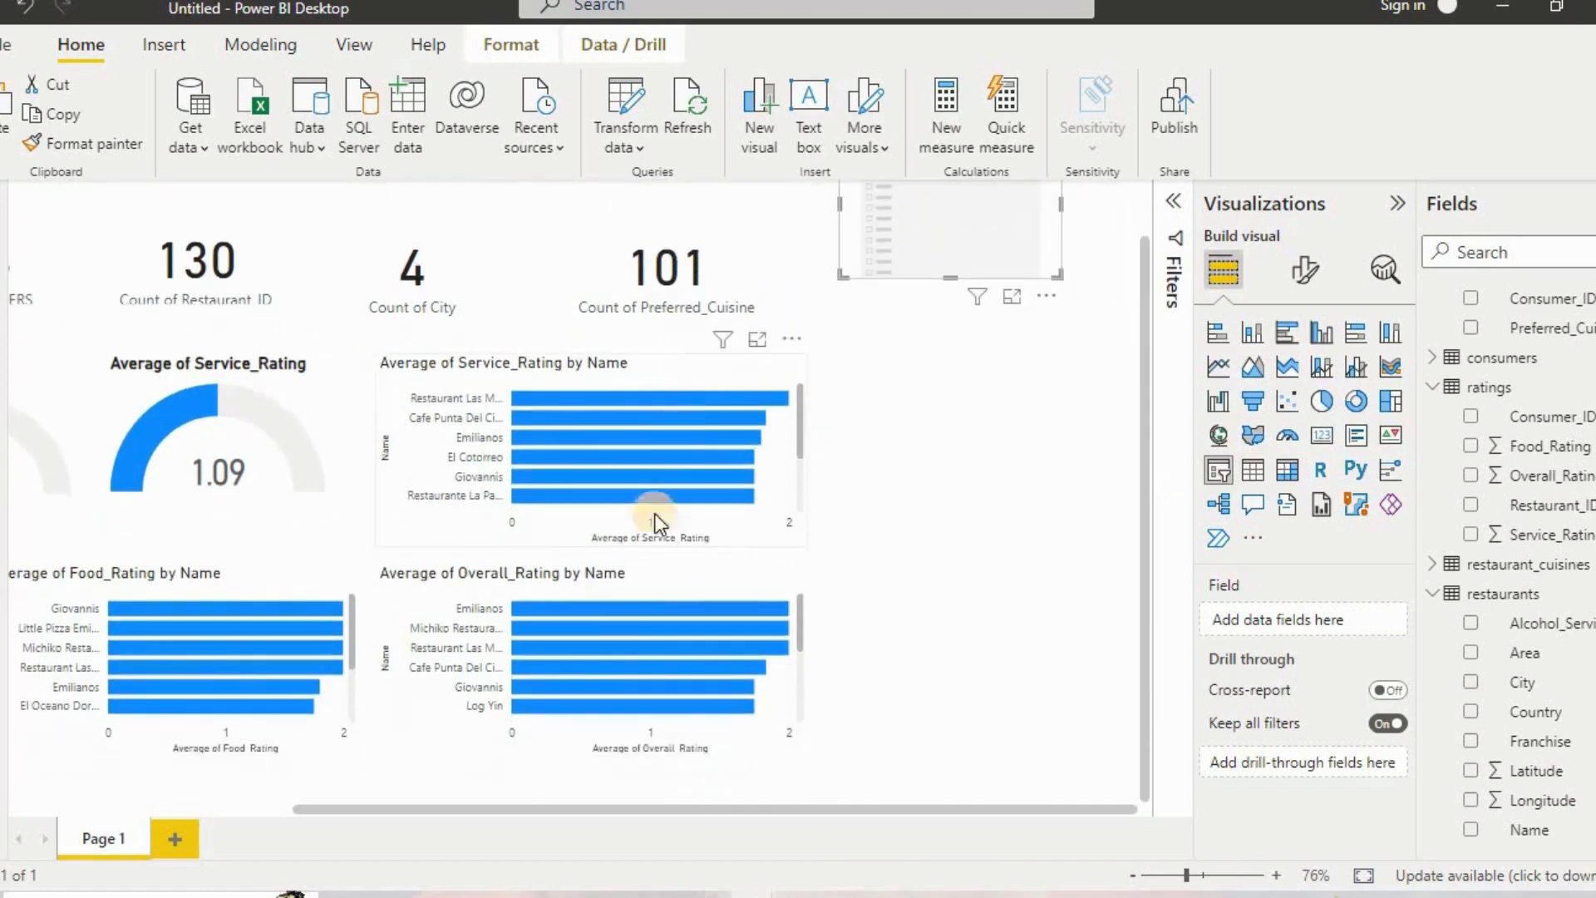
pyautogui.scroll(-2, 655, 513)
pyautogui.moveTo(516, 810); pyautogui.dragTo(671, 796)
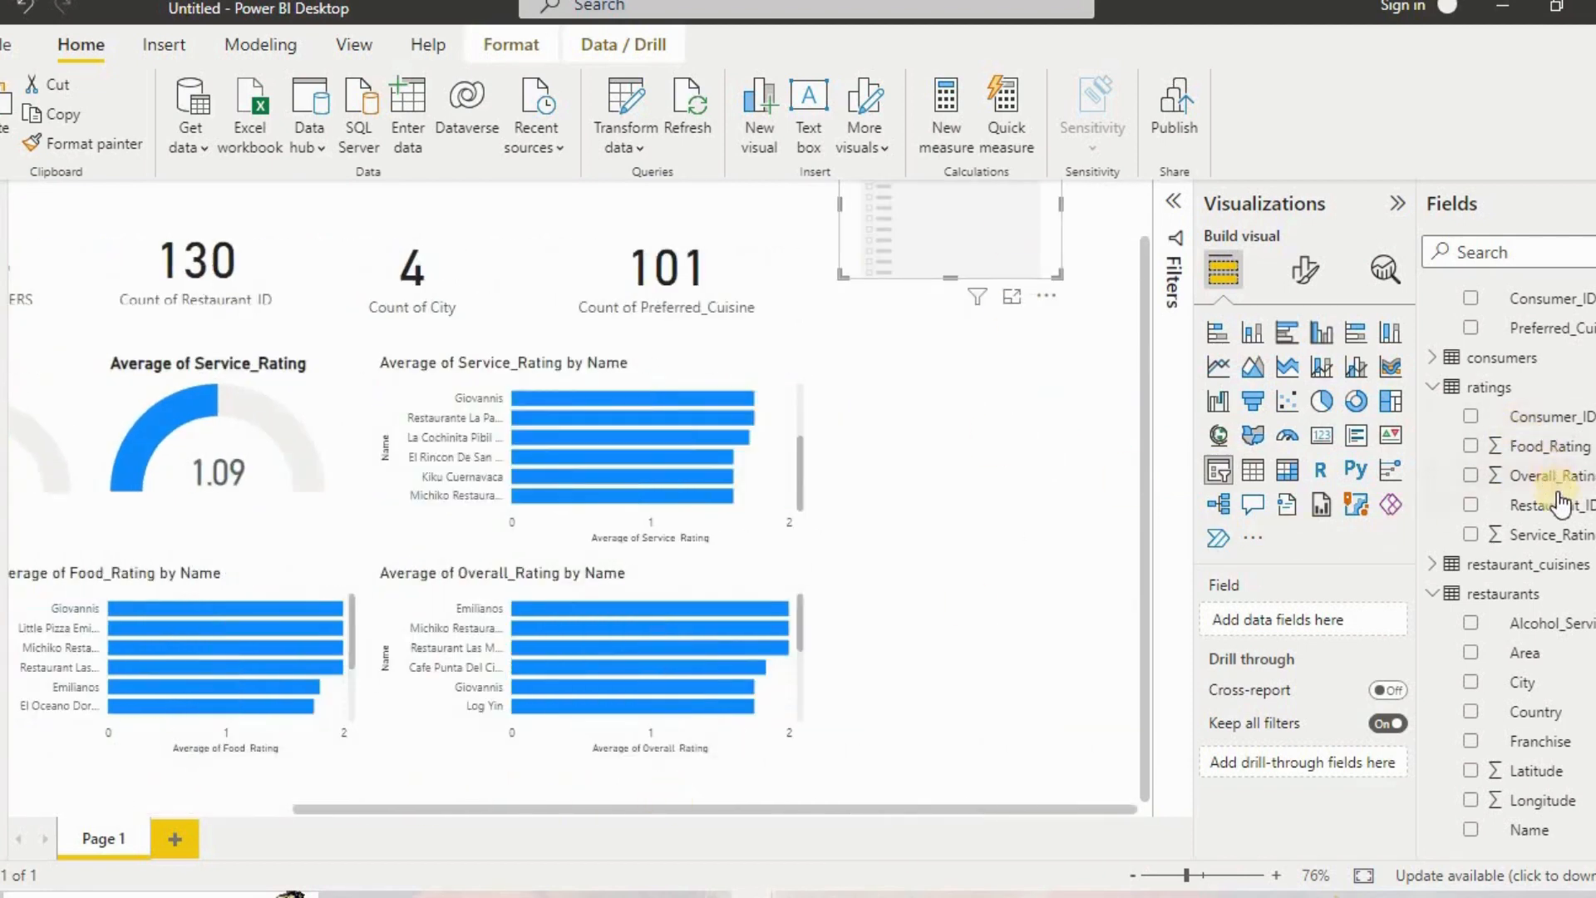
pyautogui.scroll(1, 1559, 504)
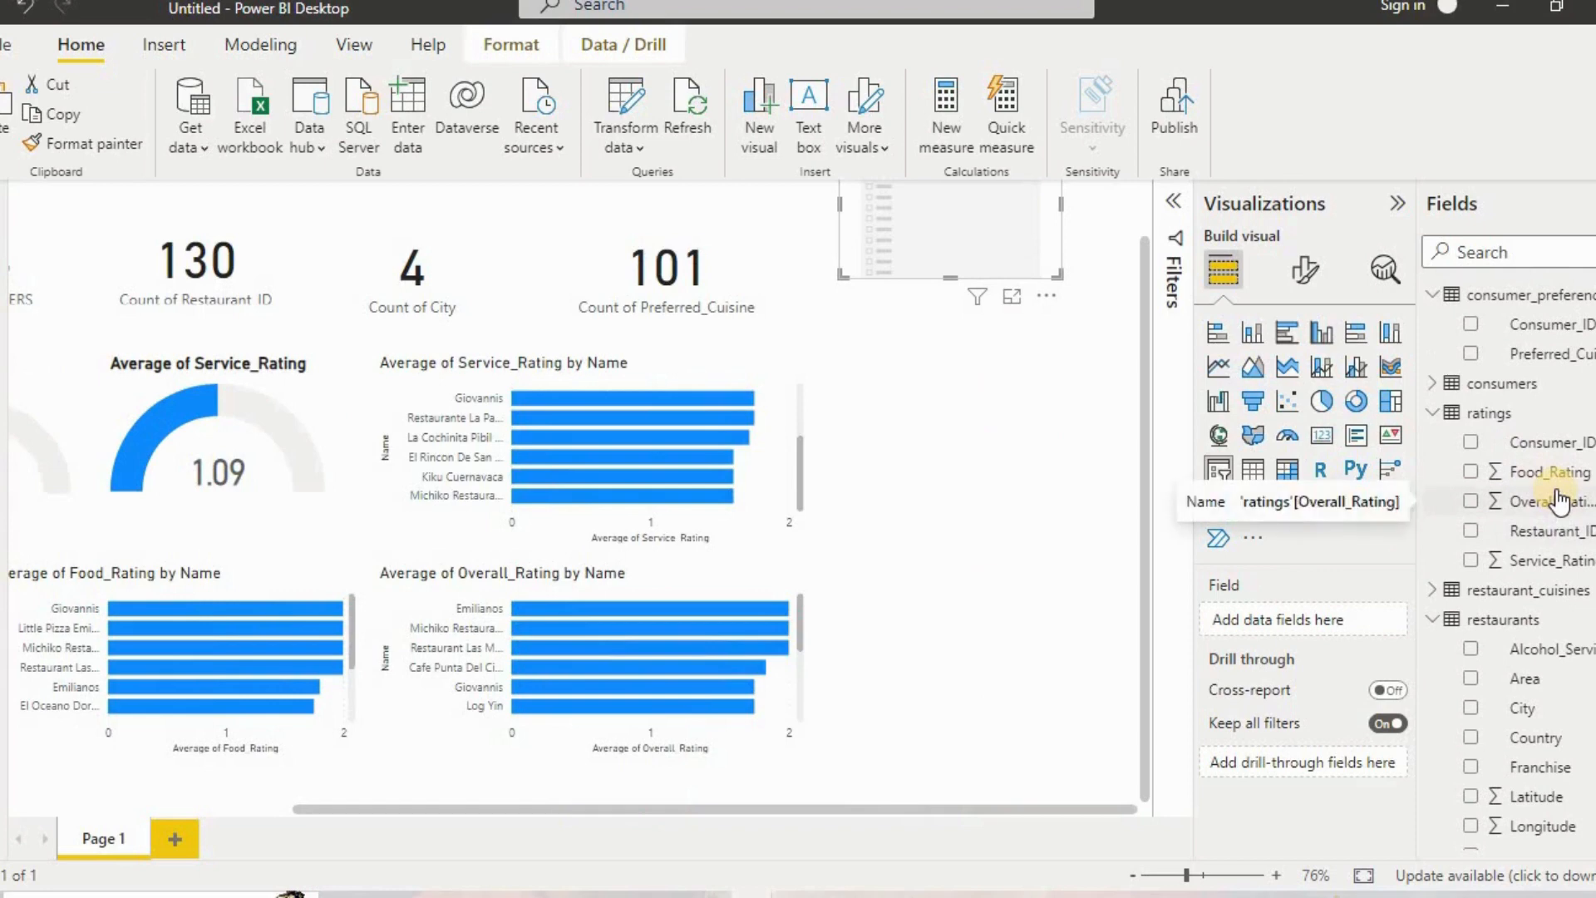
pyautogui.moveTo(1476, 709); pyautogui.dragTo(1284, 622)
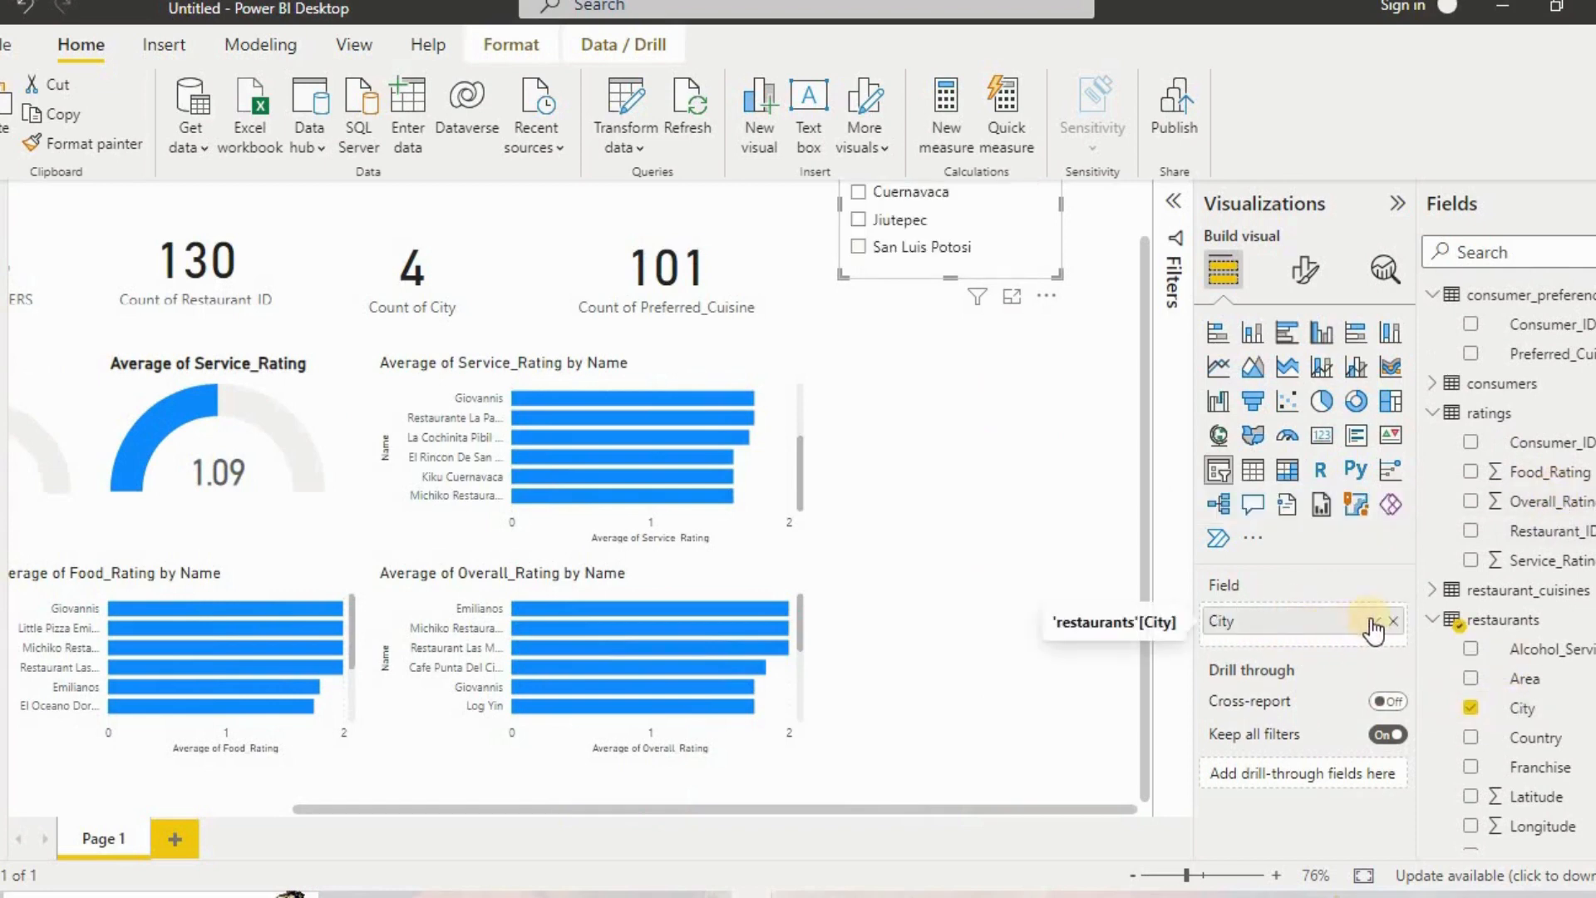
# Set the orientation of the City slicer to Horizontal.
pyautogui.click(1306, 270)
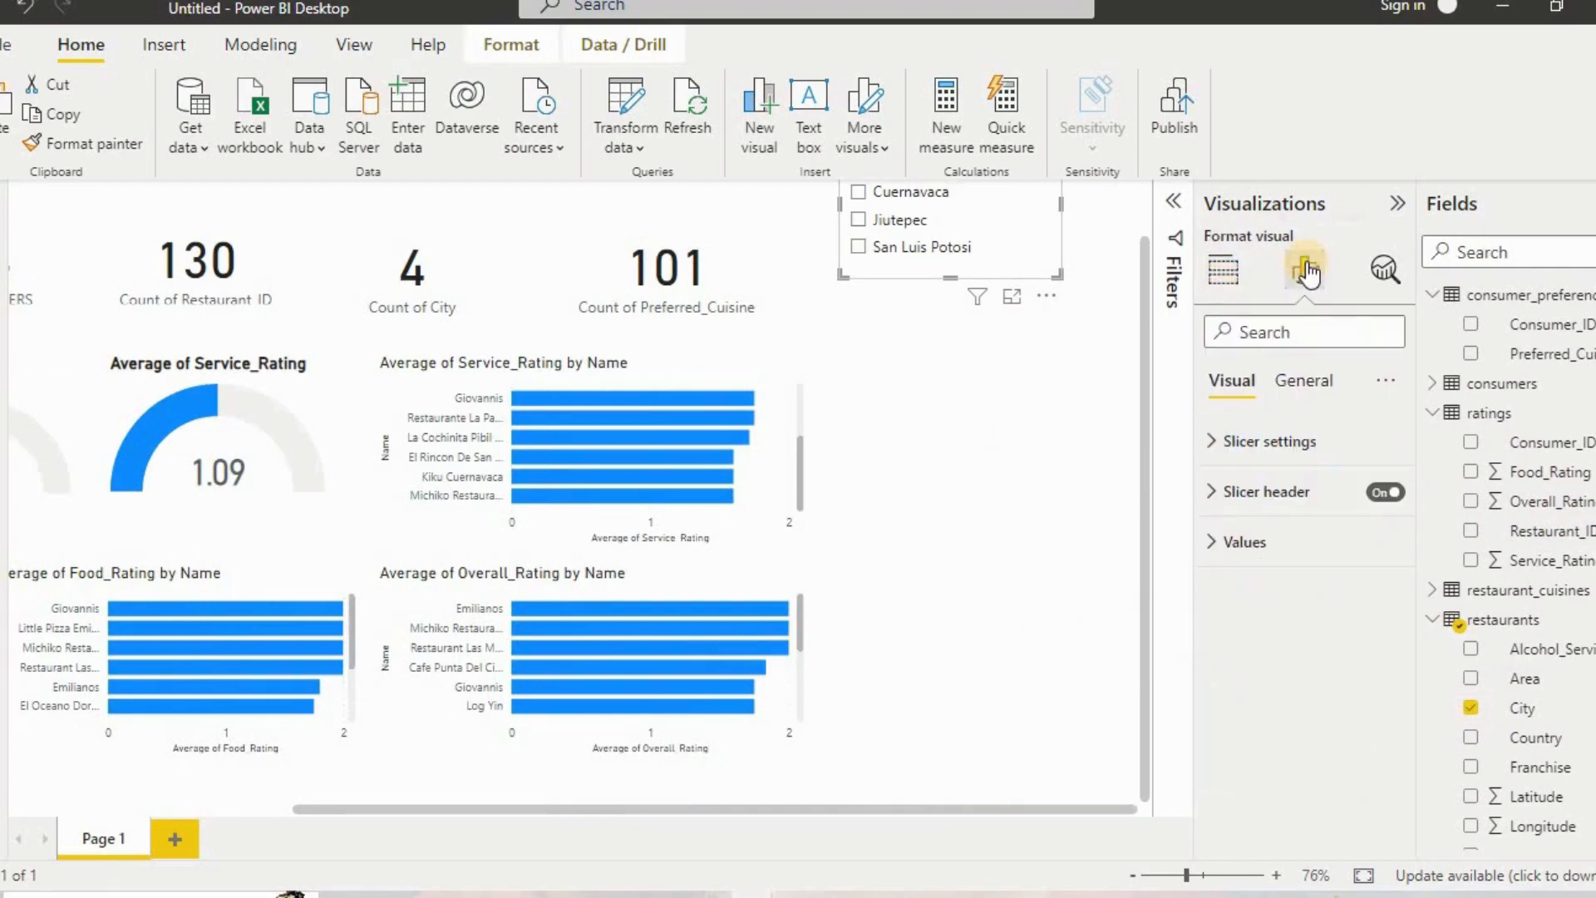
pyautogui.click(1272, 441)
pyautogui.click(1276, 552)
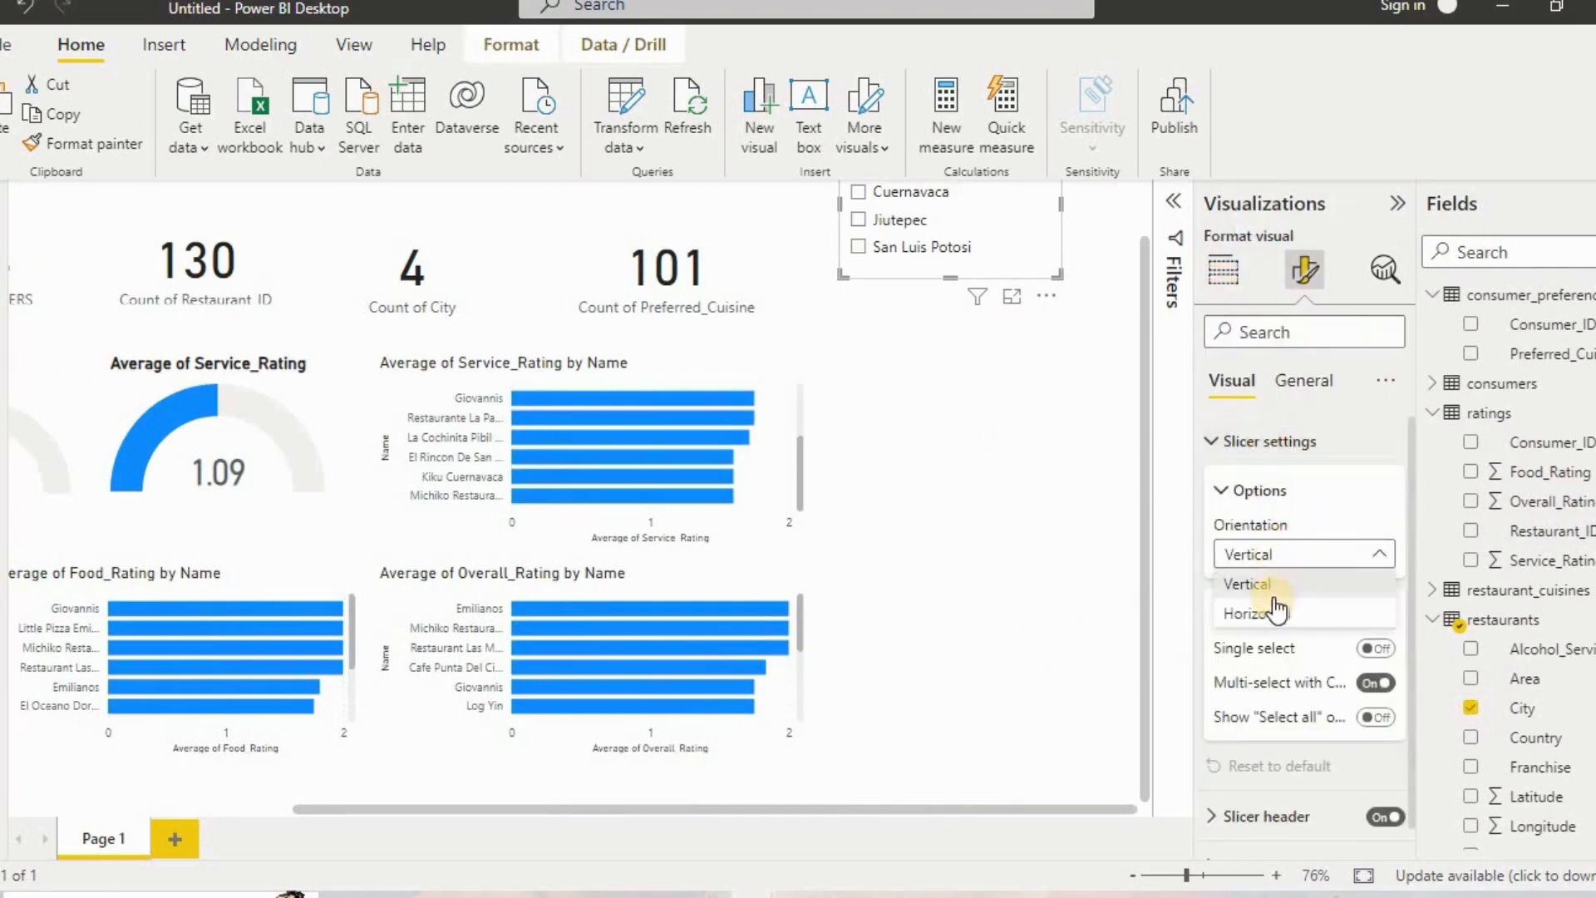
pyautogui.click(1277, 612)
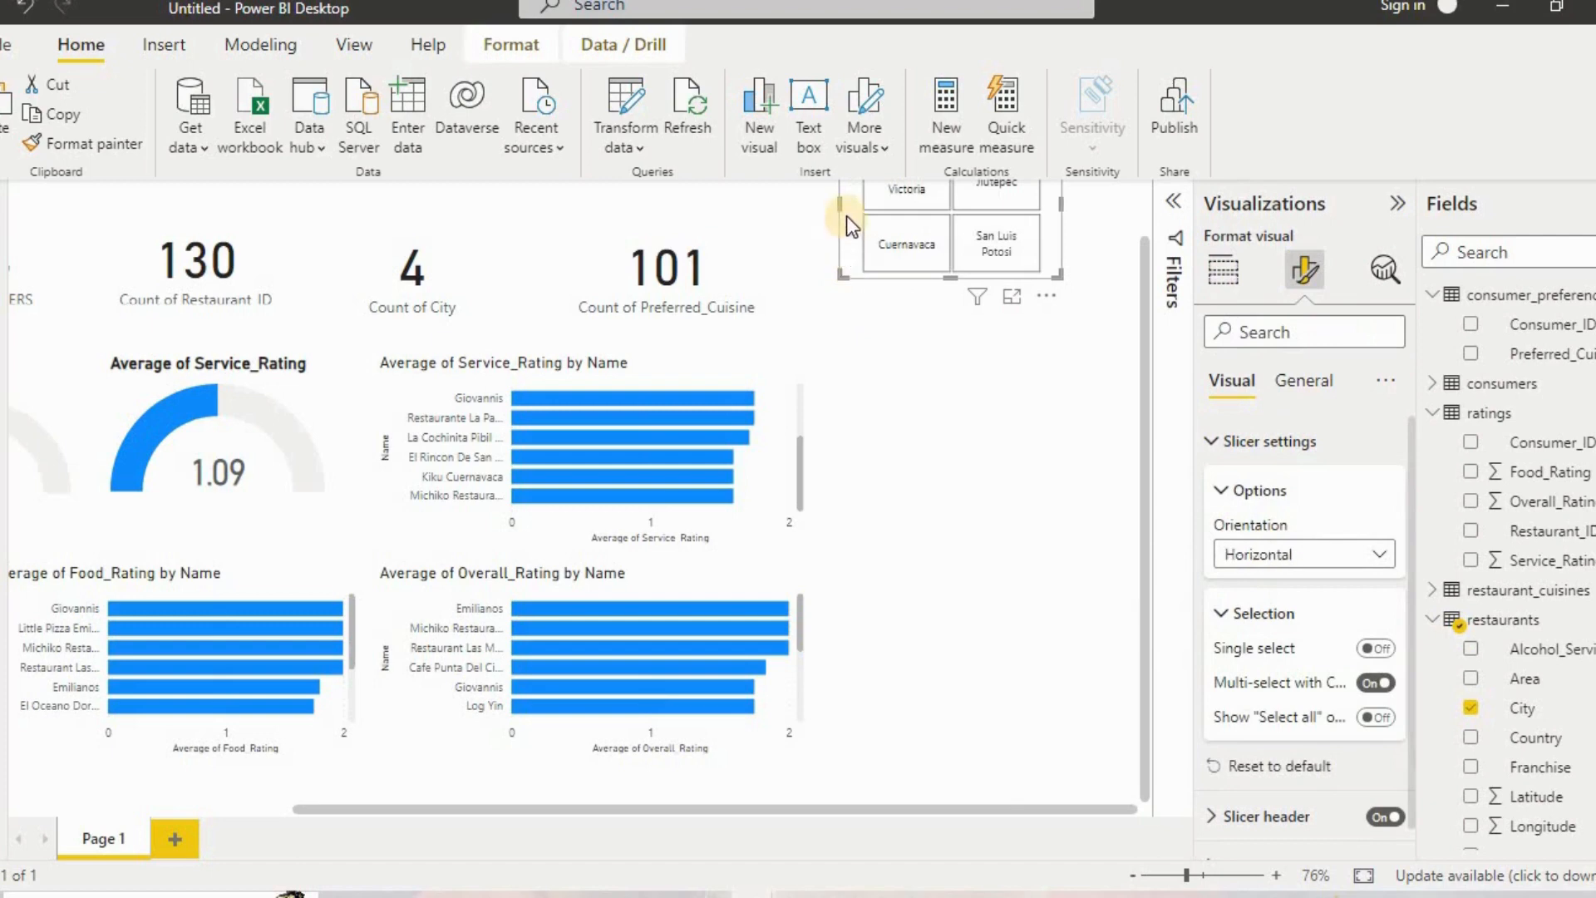
# Widen the City slicer on both sides and move it slightly lower beside the Count of Preferred_Cuisine card.
pyautogui.moveTo(846, 217); pyautogui.dragTo(761, 212)
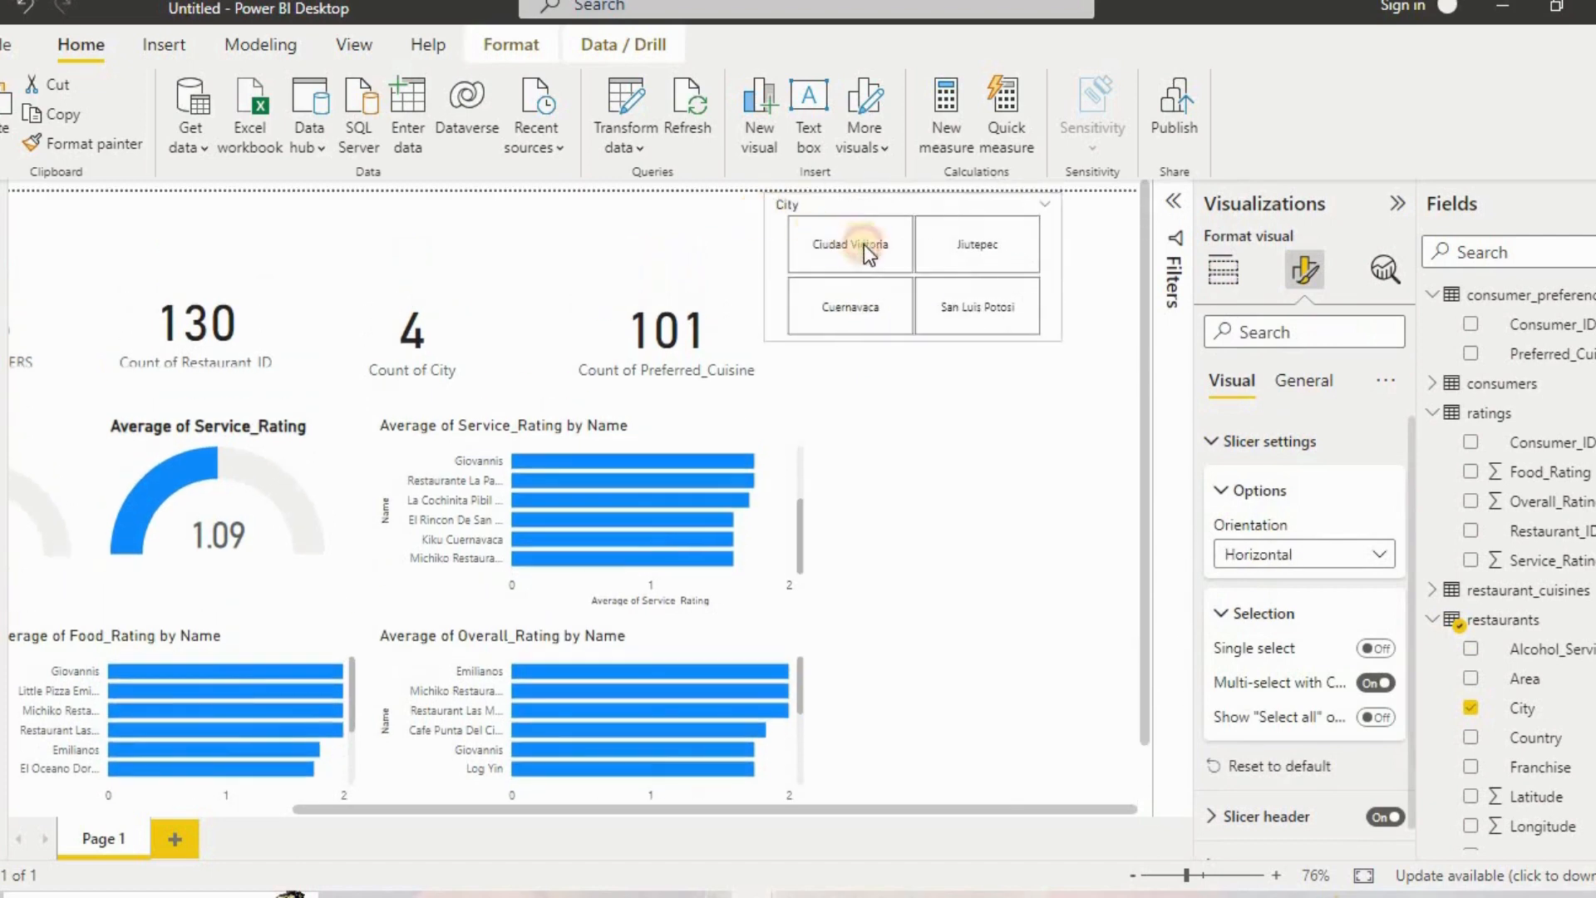
pyautogui.moveTo(916, 193); pyautogui.dragTo(925, 237)
pyautogui.moveTo(1064, 293); pyautogui.dragTo(1136, 293)
pyautogui.moveTo(961, 374); pyautogui.dragTo(962, 383)
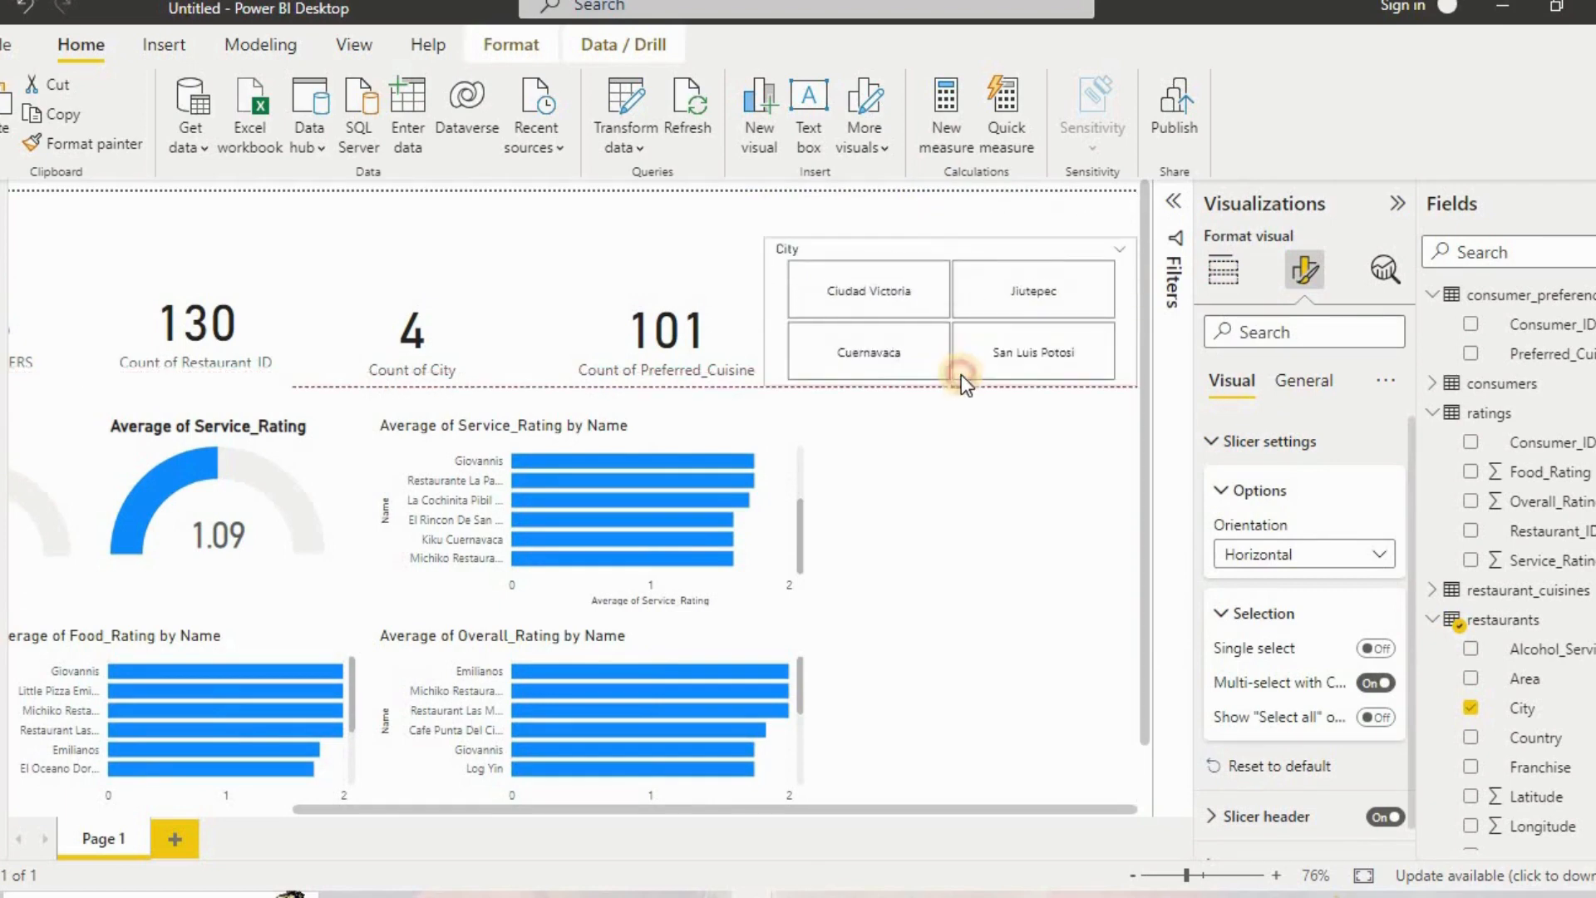
pyautogui.click(996, 511)
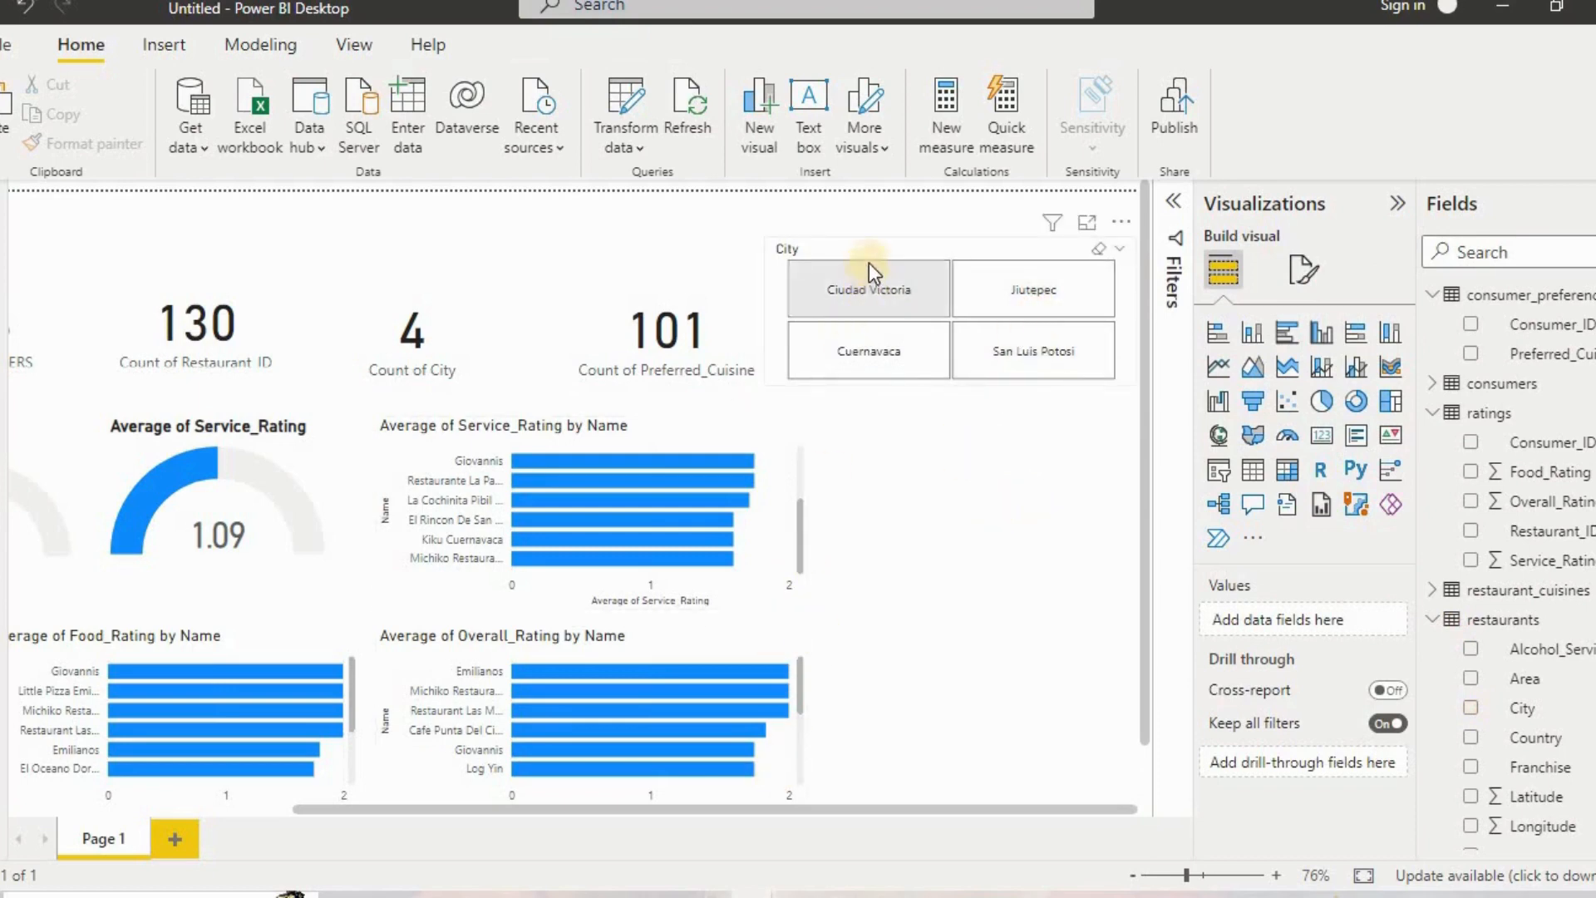
# Move the City slicer above the Count of Preferred_Cuisine card, flatten it to one row and align its right edge with the charts.
pyautogui.moveTo(871, 251); pyautogui.dragTo(615, 200)
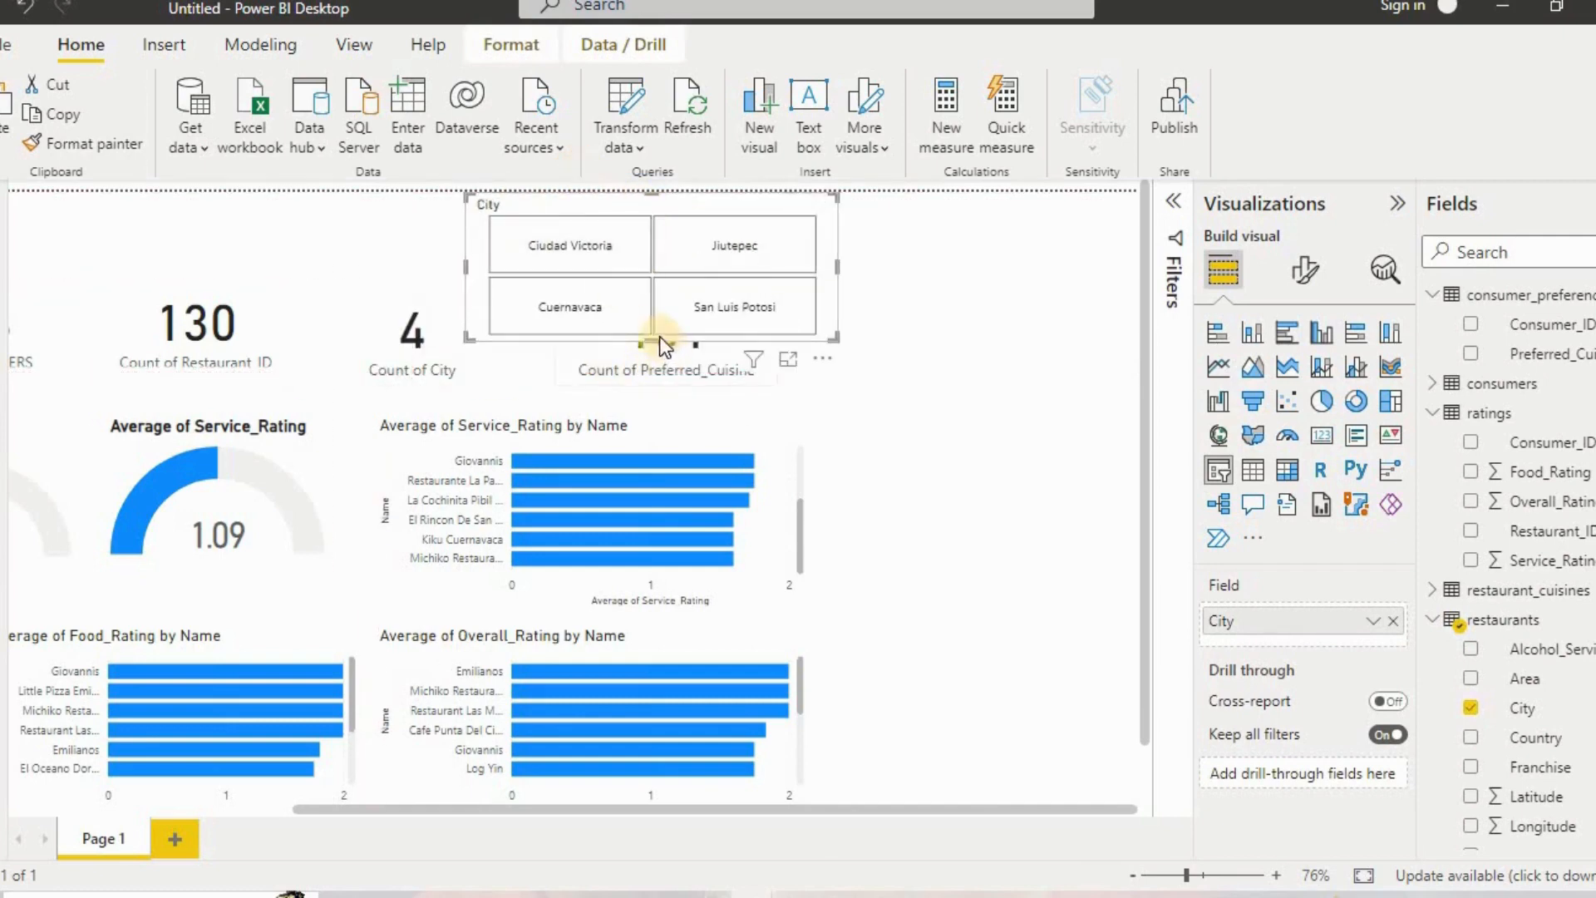
pyautogui.moveTo(660, 336); pyautogui.dragTo(672, 266)
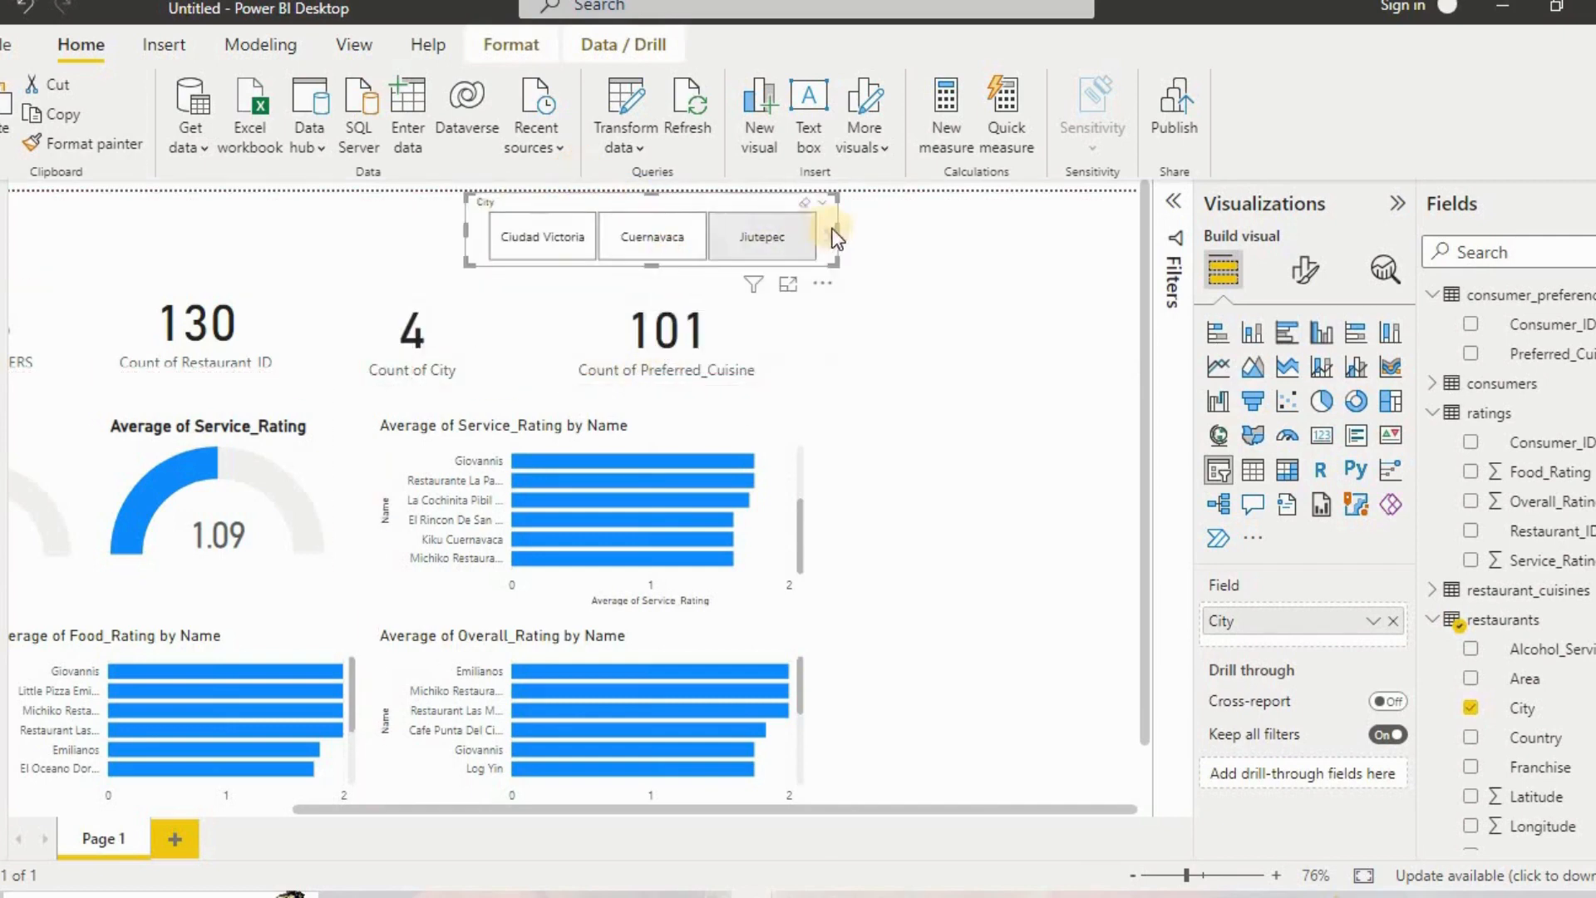
pyautogui.moveTo(836, 239); pyautogui.dragTo(803, 225)
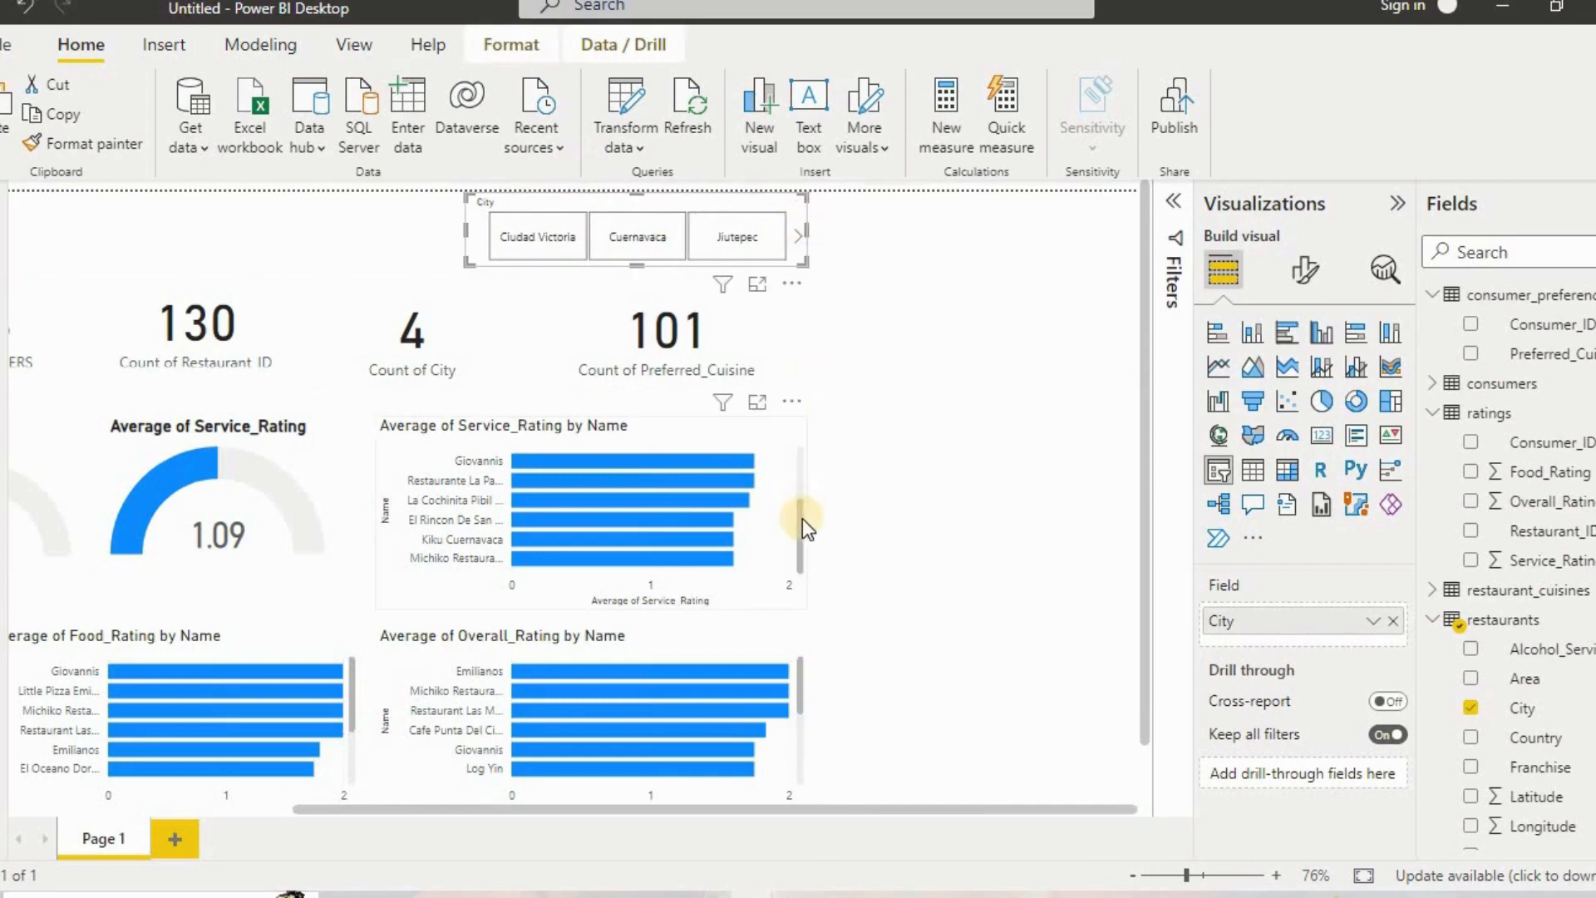
pyautogui.moveTo(813, 530); pyautogui.dragTo(813, 528)
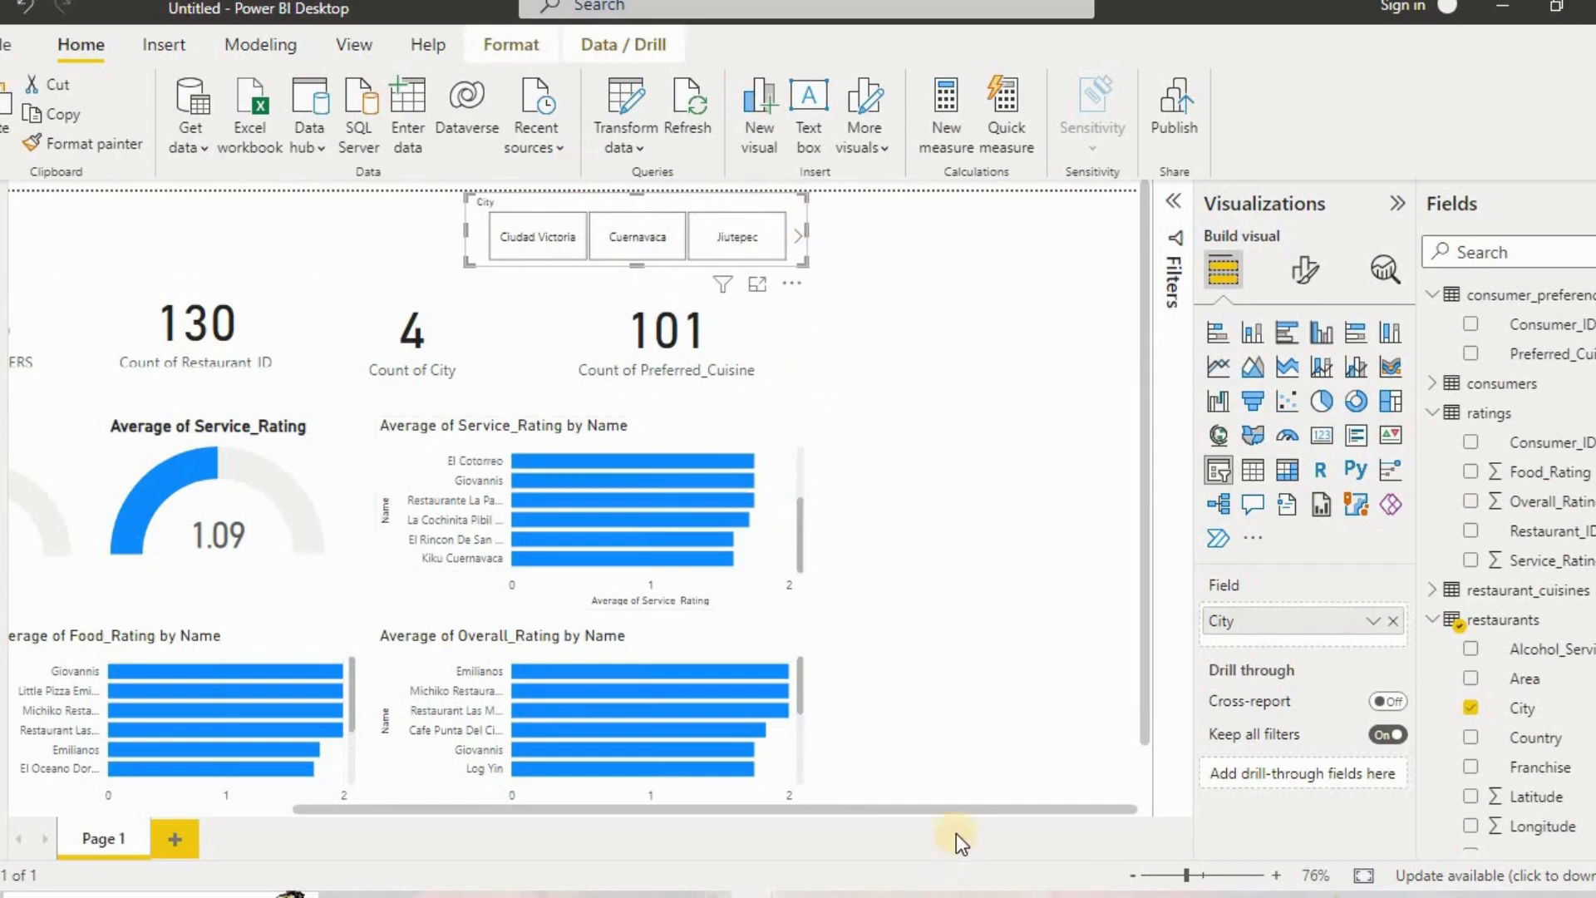
pyautogui.moveTo(949, 805); pyautogui.dragTo(731, 808)
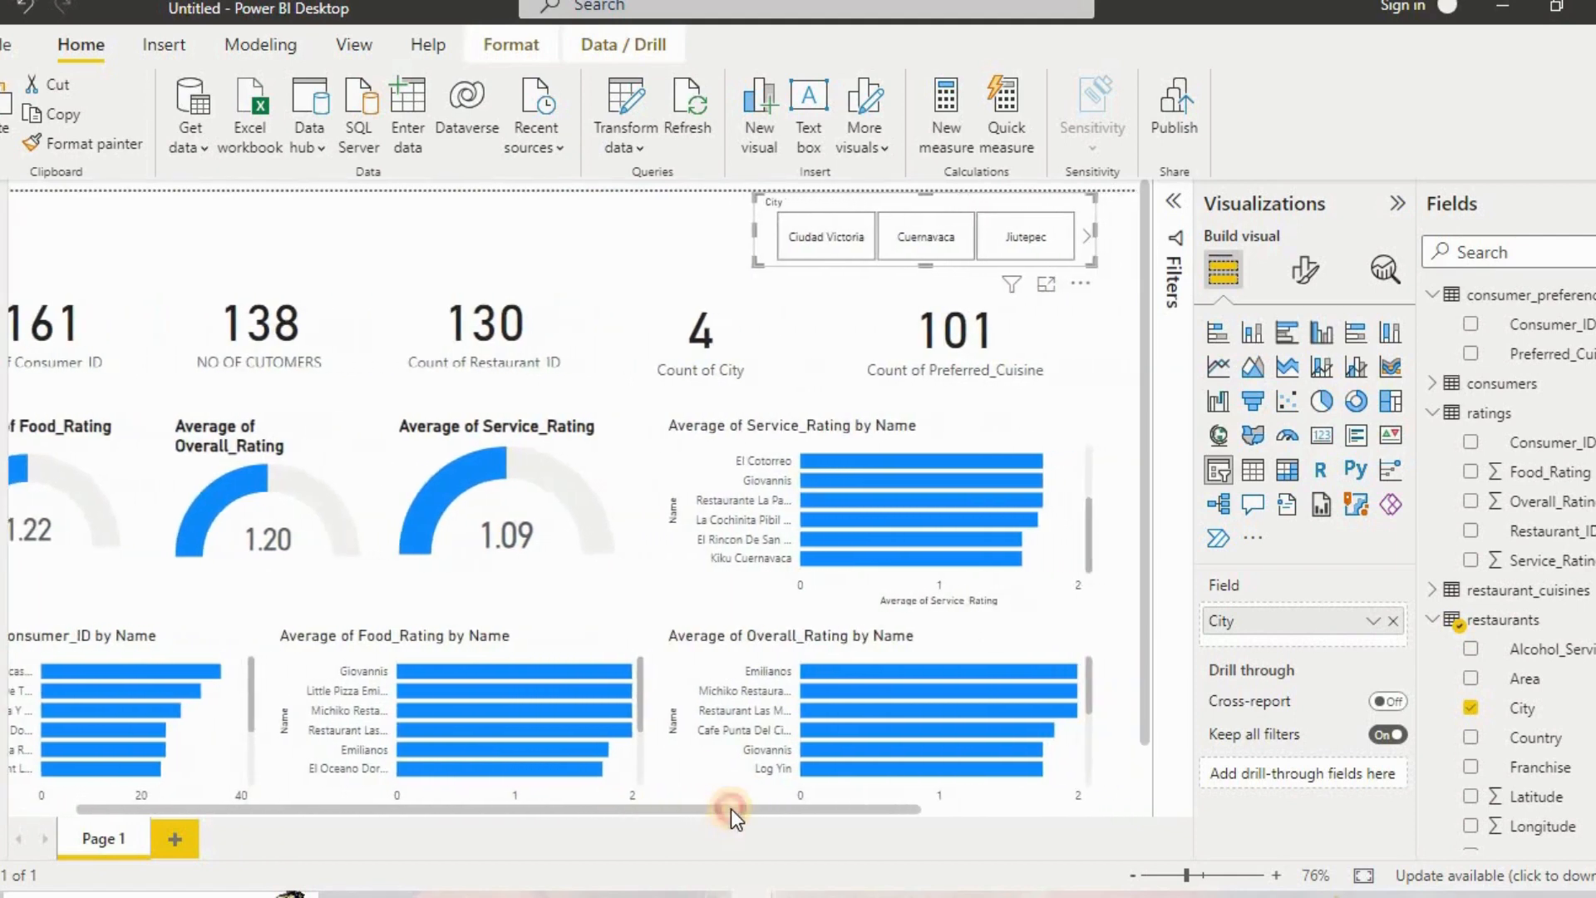
# Display the consumers table in Data view and examine its Age column.
pyautogui.scroll(-1, 773, 592)
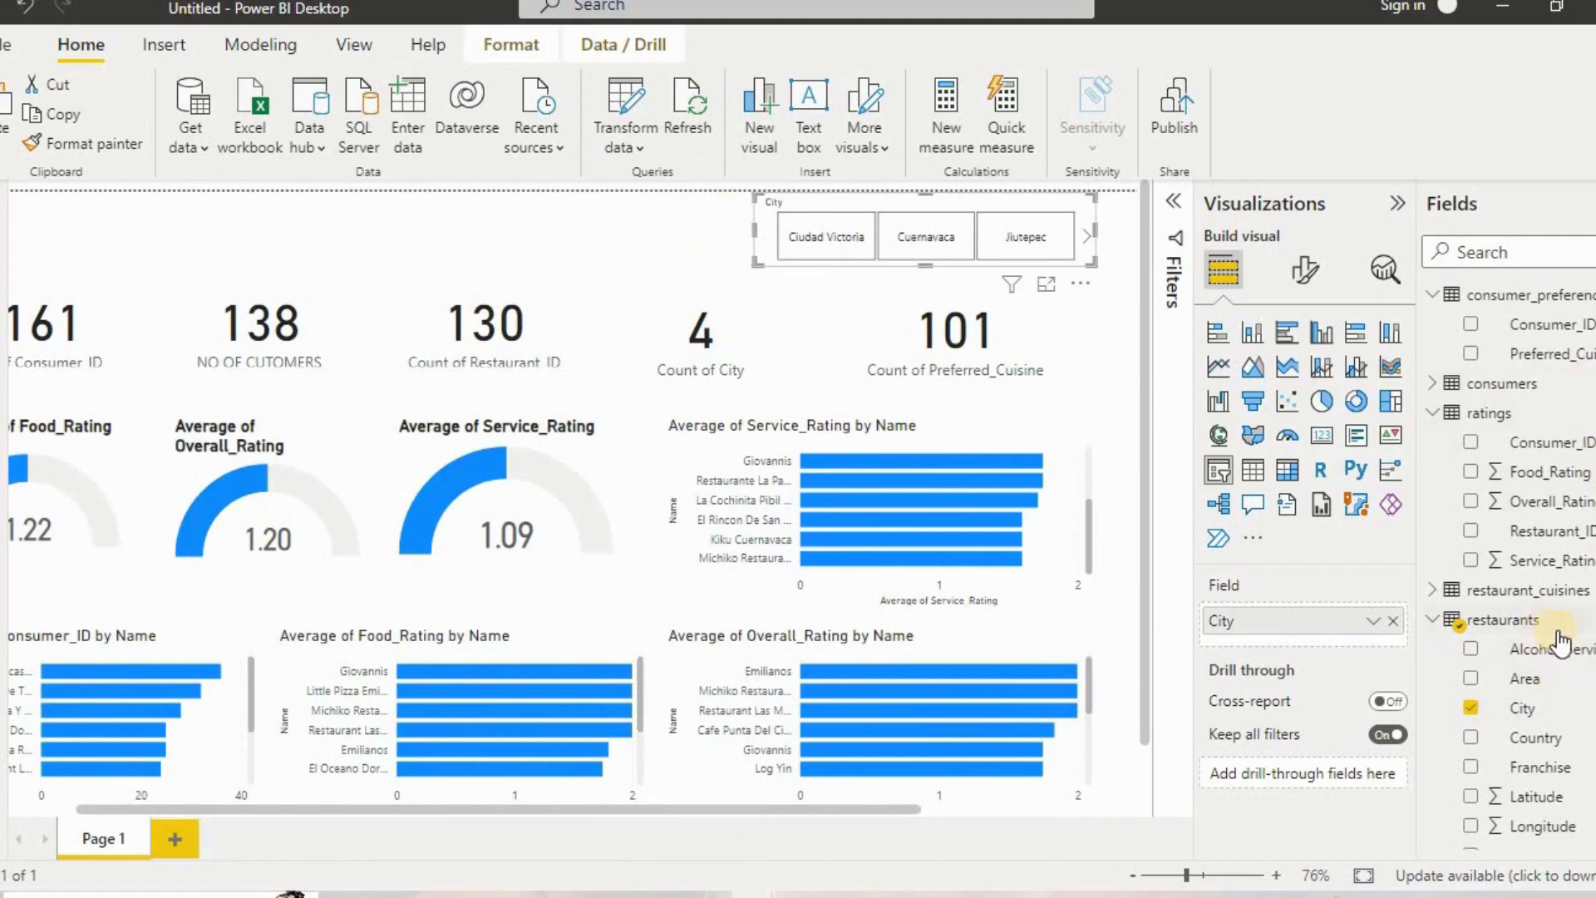
pyautogui.scroll(-5, 1588, 649)
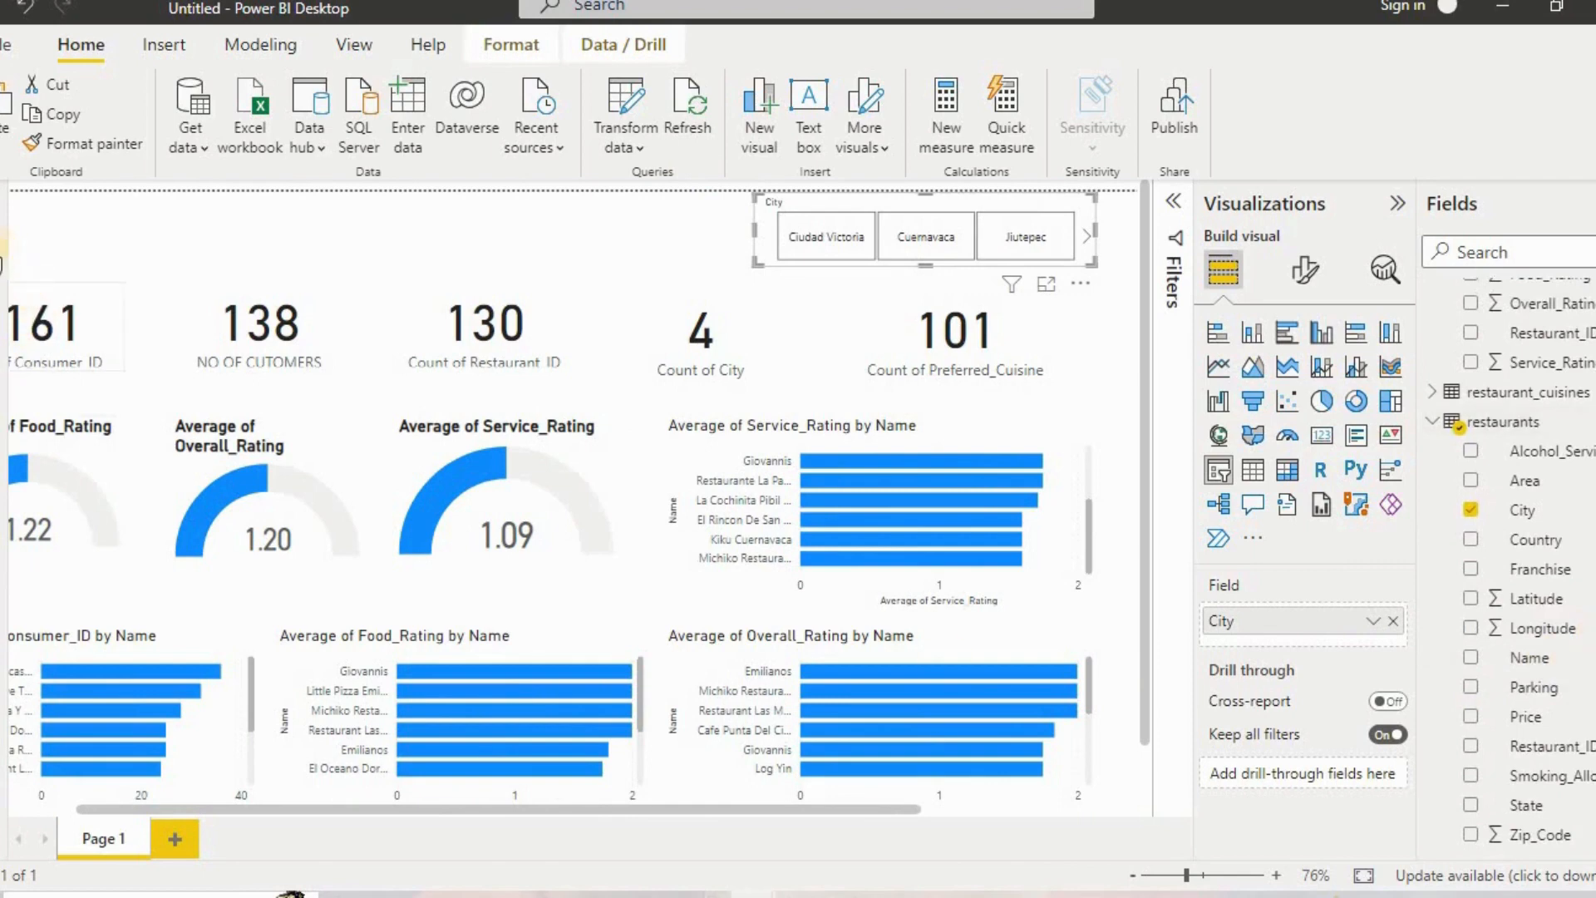
pyautogui.click(0, 253)
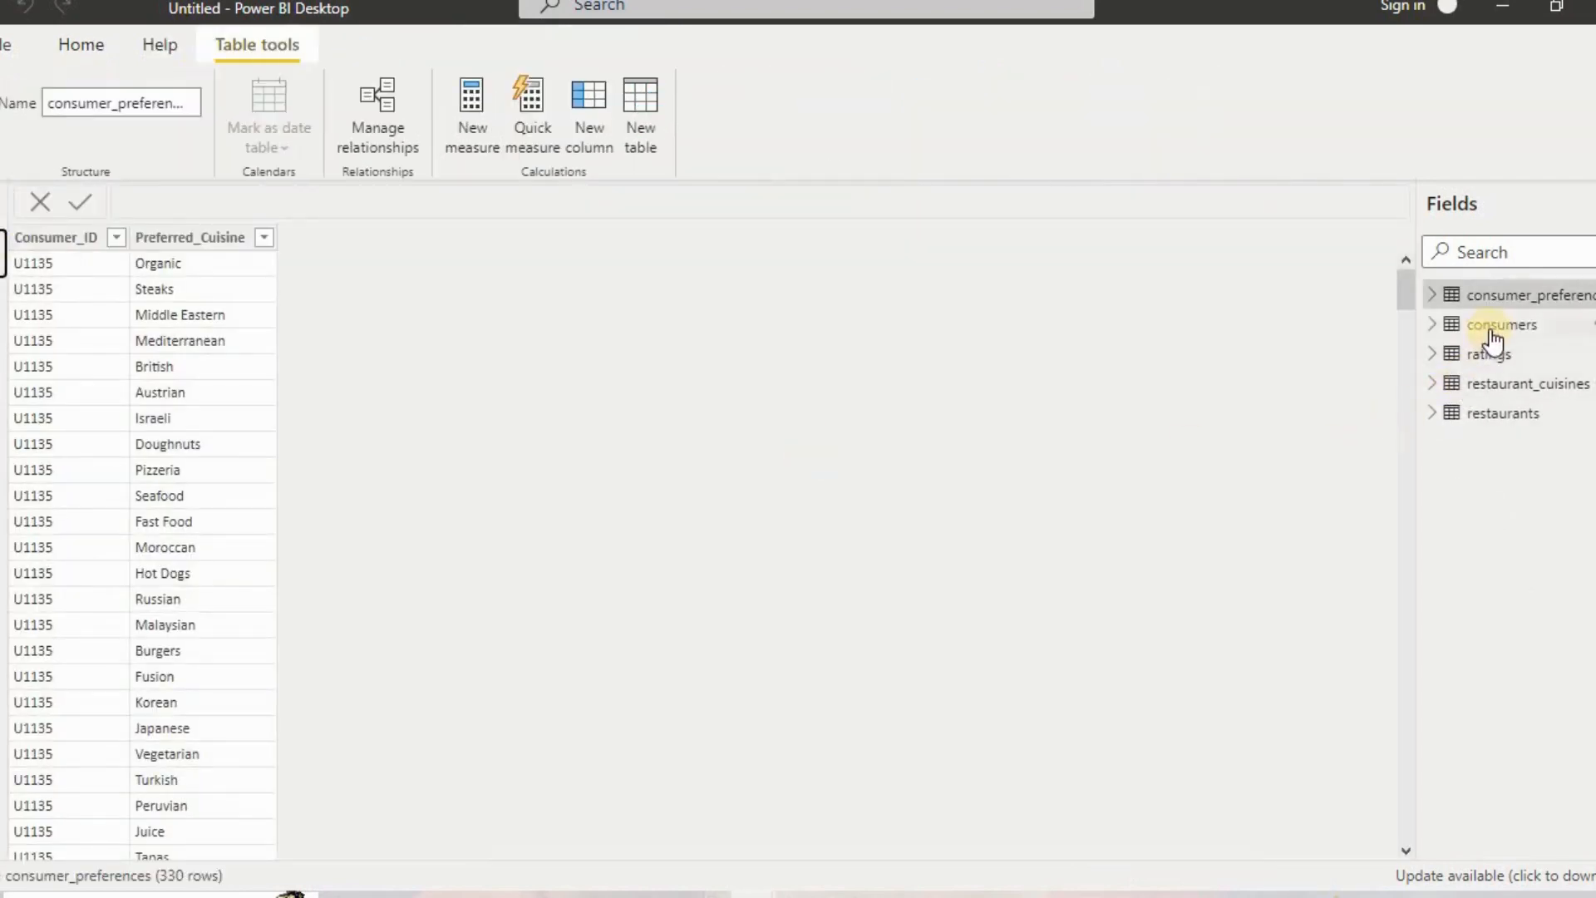
pyautogui.click(1491, 333)
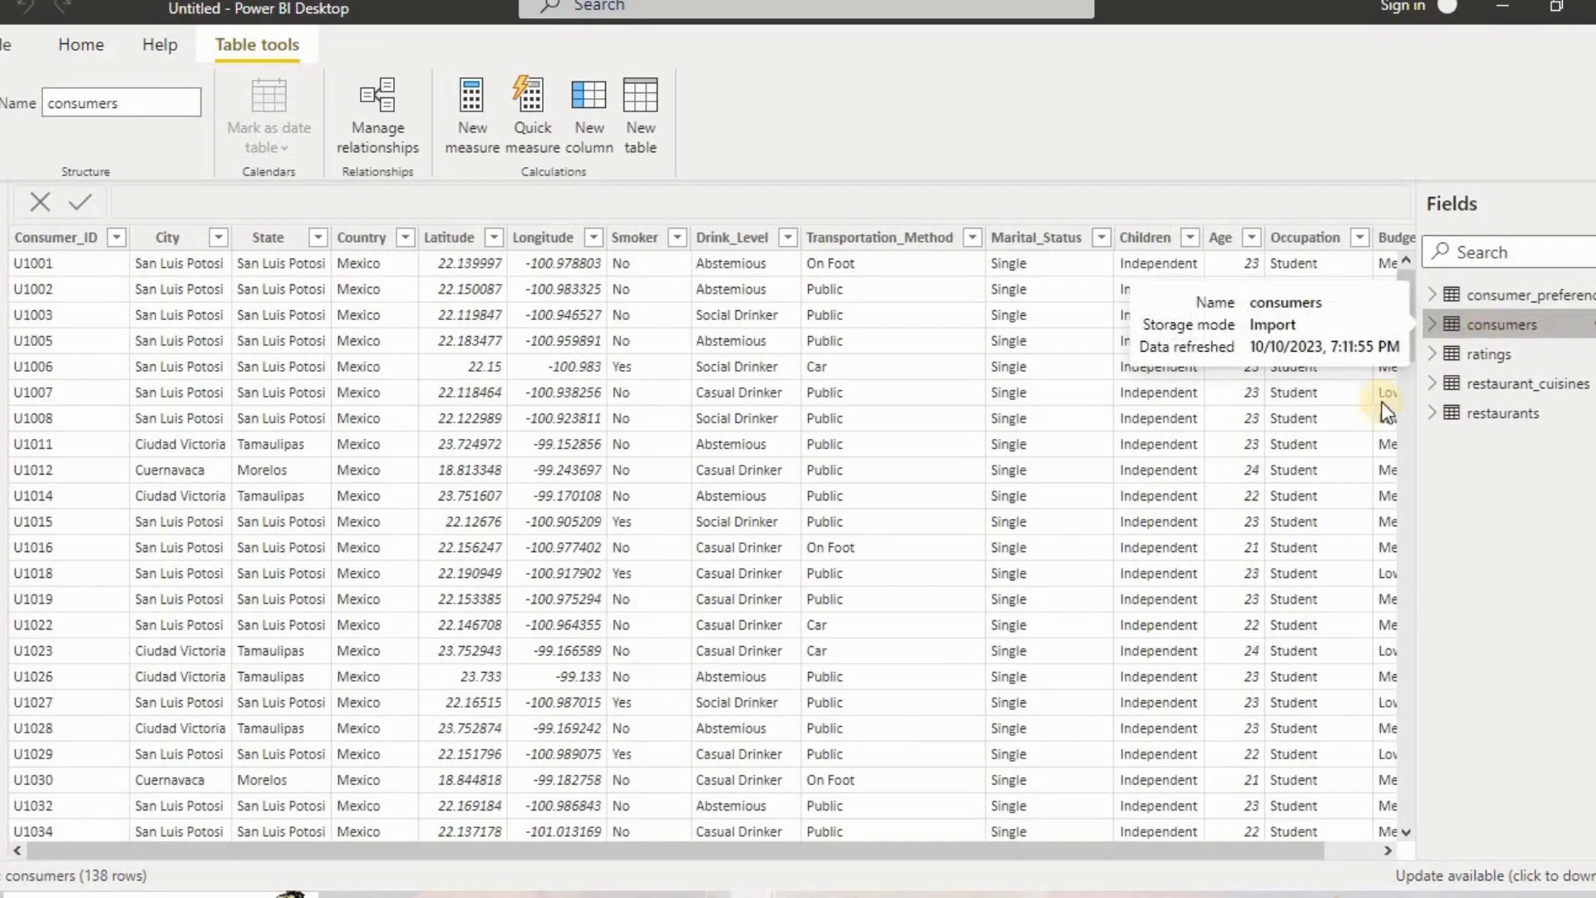
pyautogui.click(1219, 242)
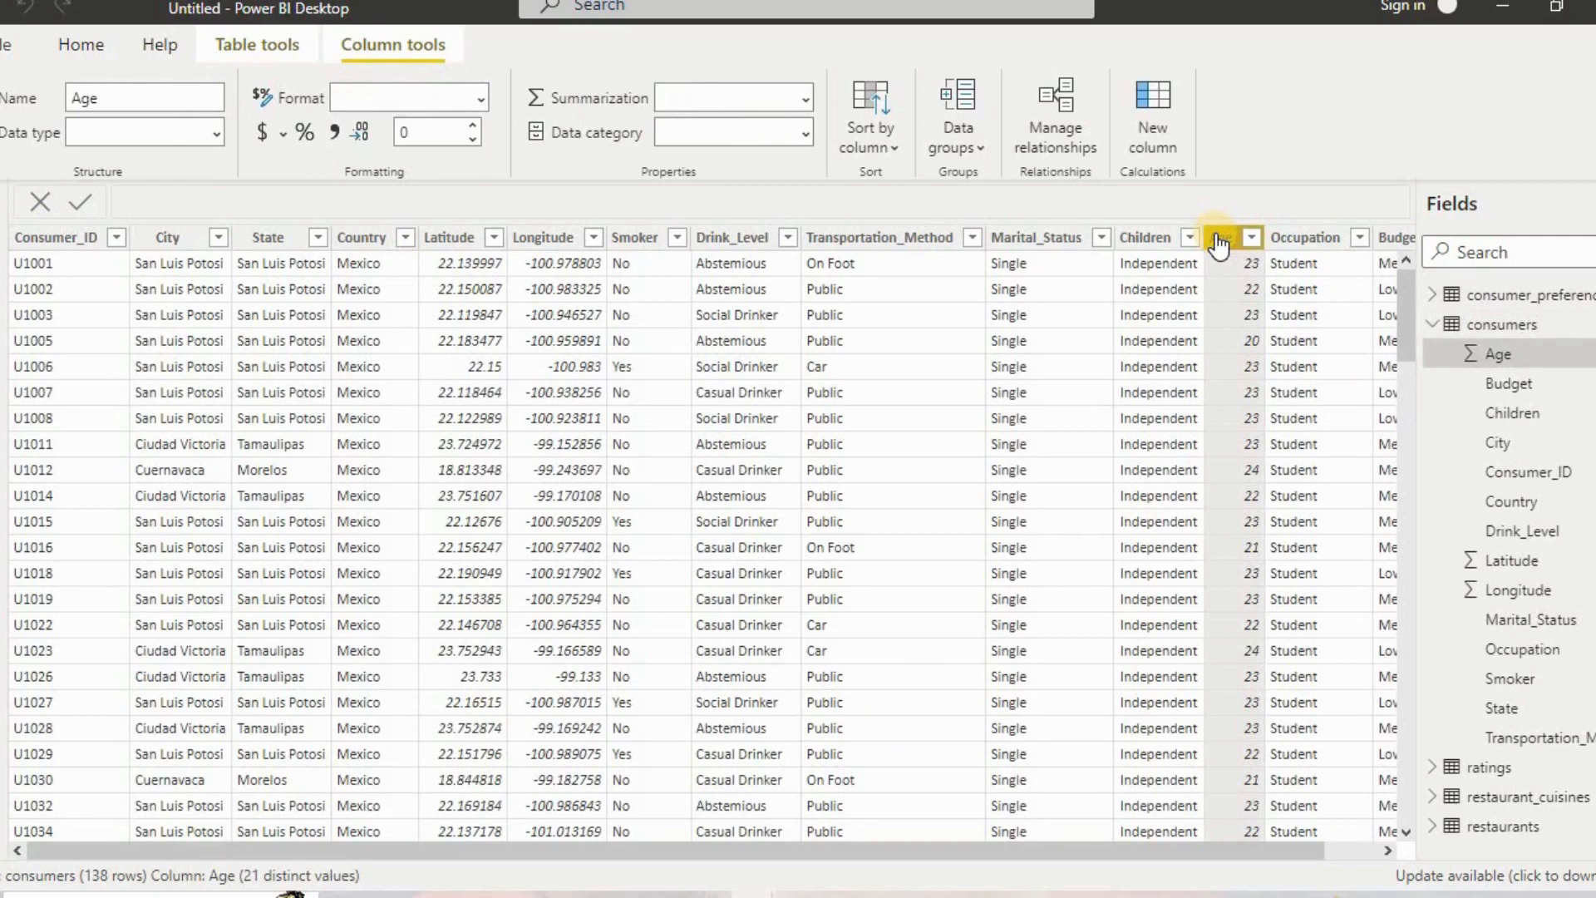
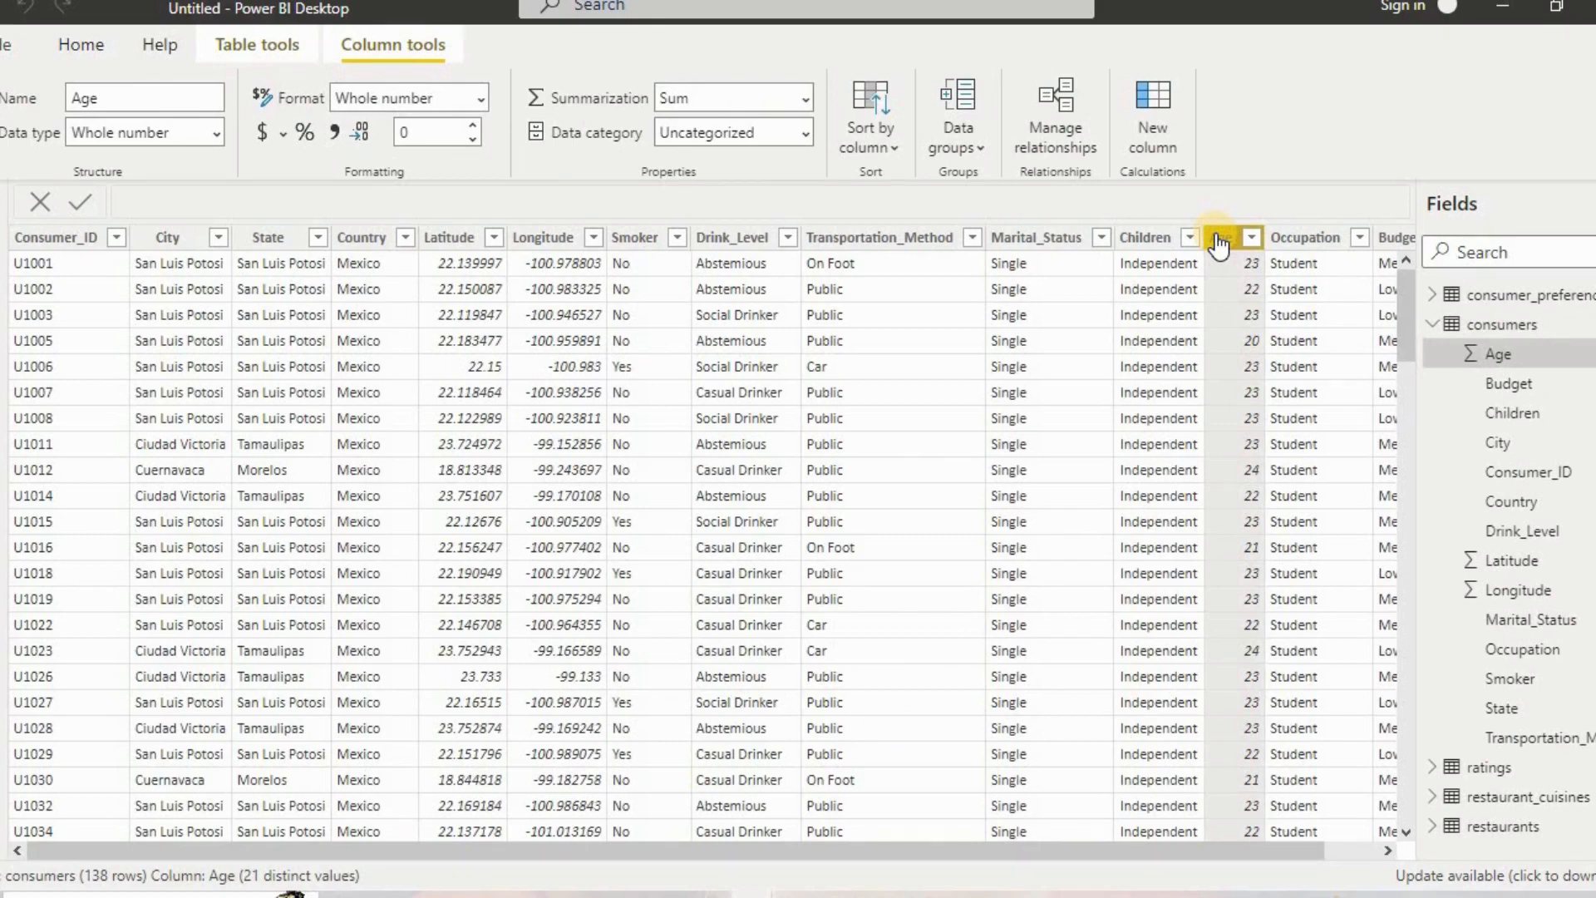
# Open the consumers table's query in Power Query Editor and maximize the editor window.
pyautogui.rightClick(1480, 326)
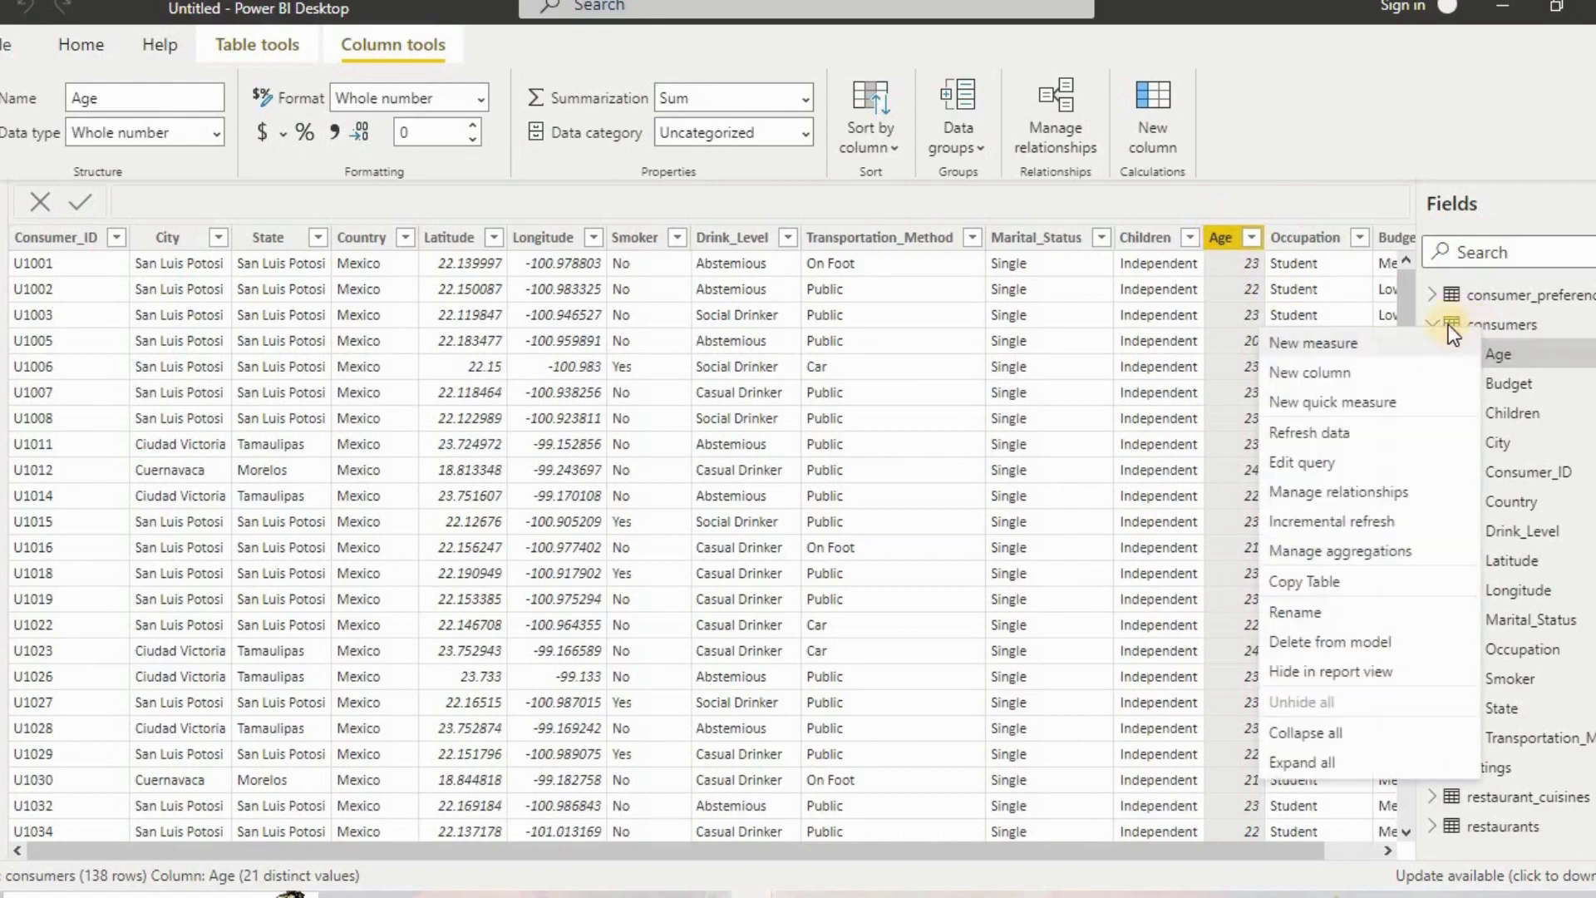
pyautogui.click(1357, 469)
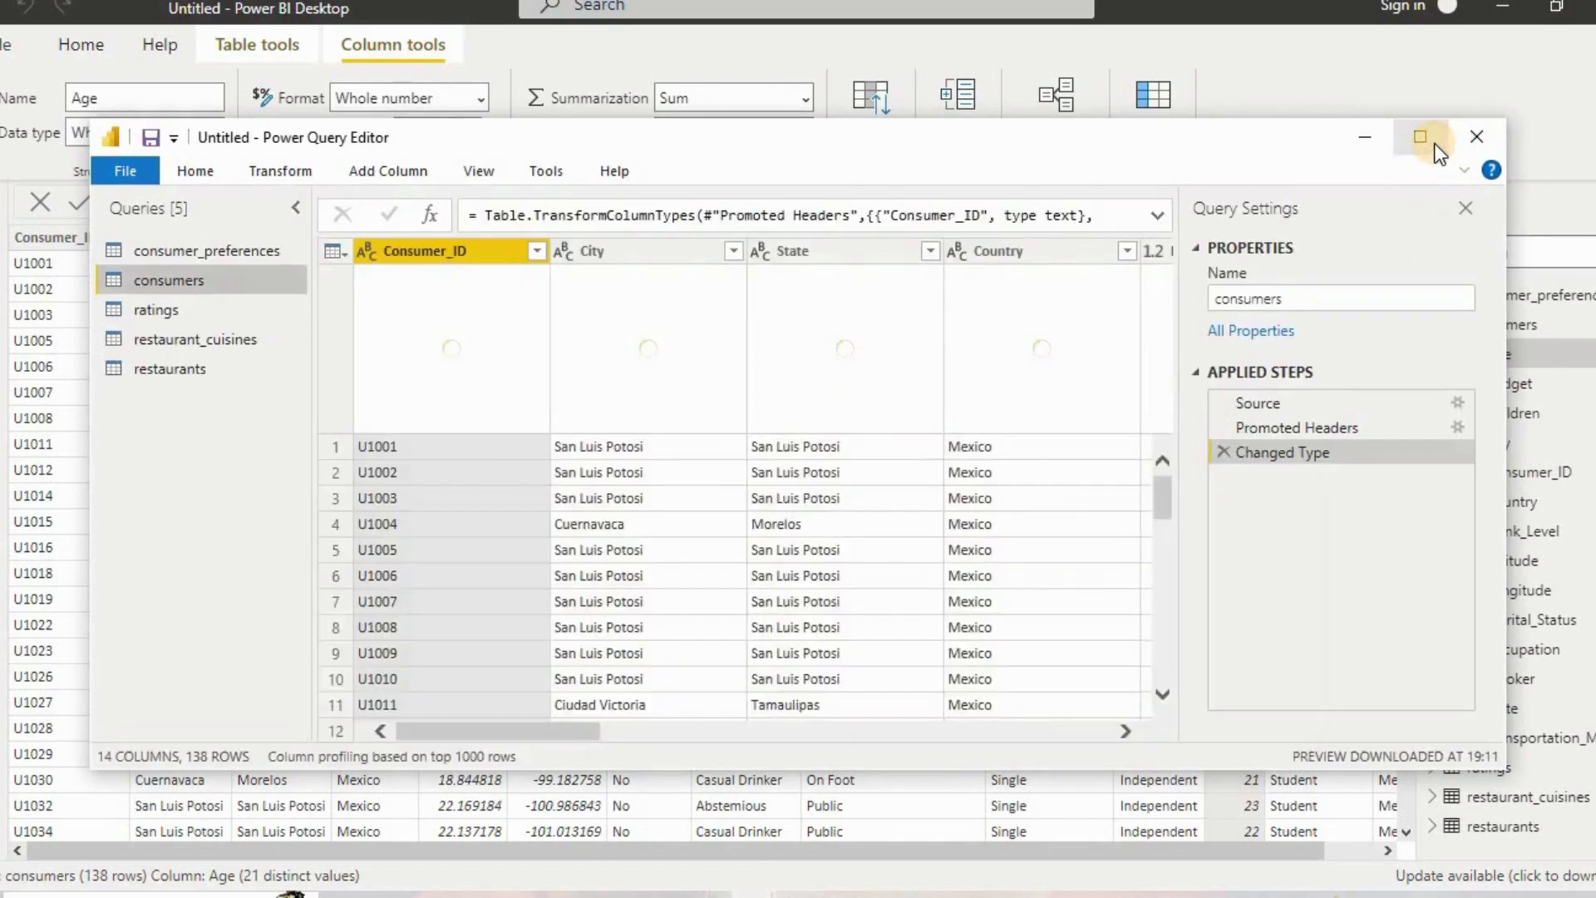
pyautogui.click(1434, 143)
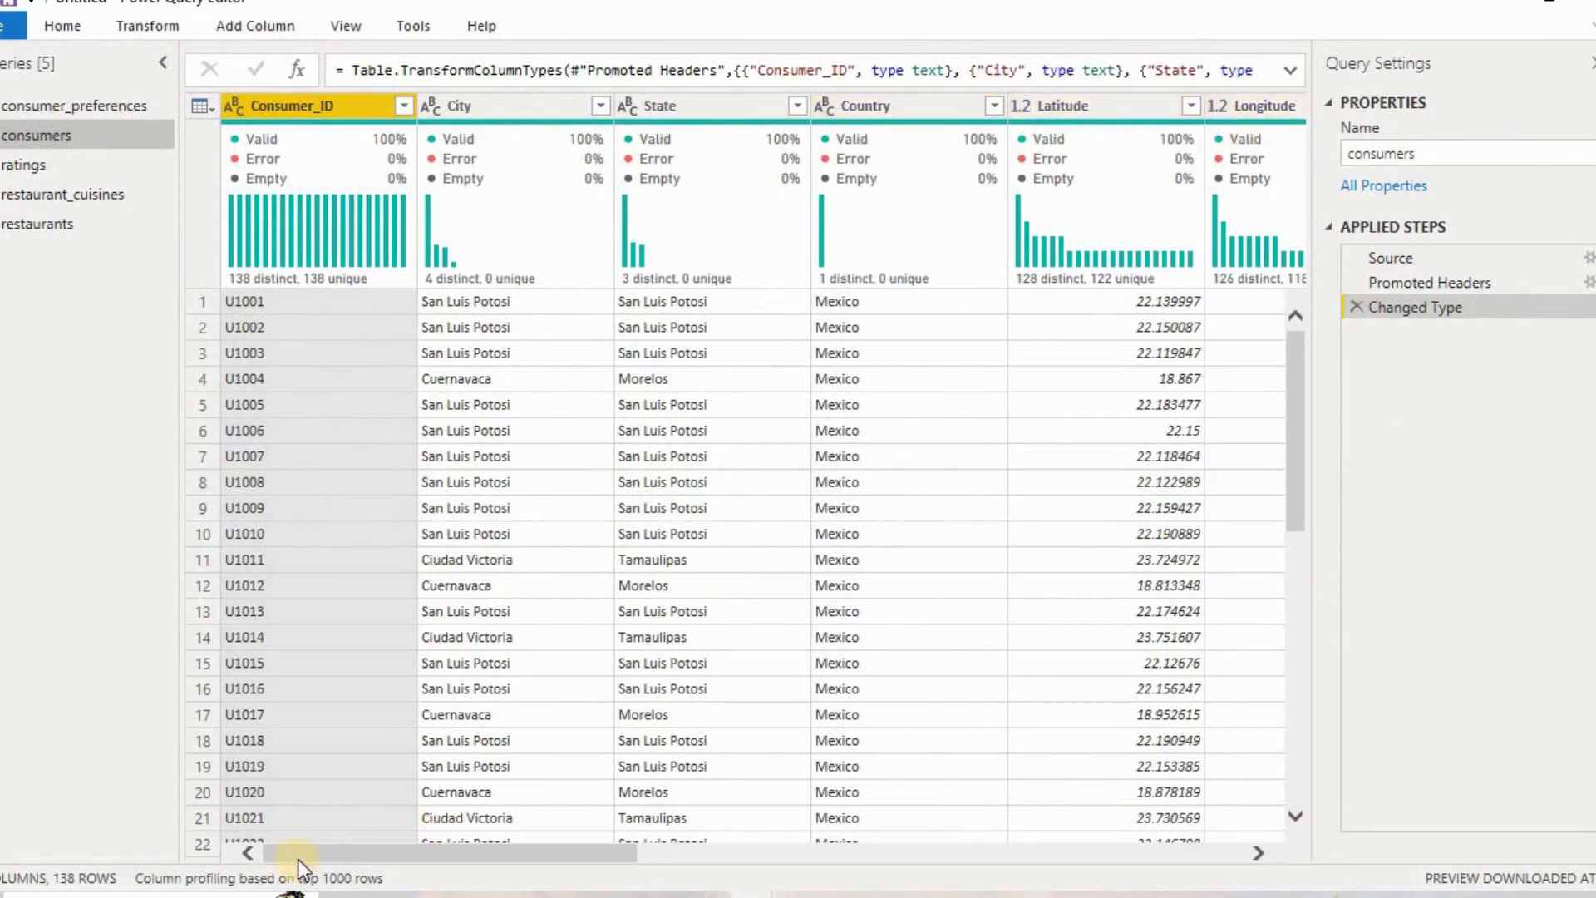
# Examine the Age column's statistics in the consumers query, including its minimum and maximum.
pyautogui.moveTo(298, 860); pyautogui.dragTo(874, 820)
pyautogui.click(811, 114)
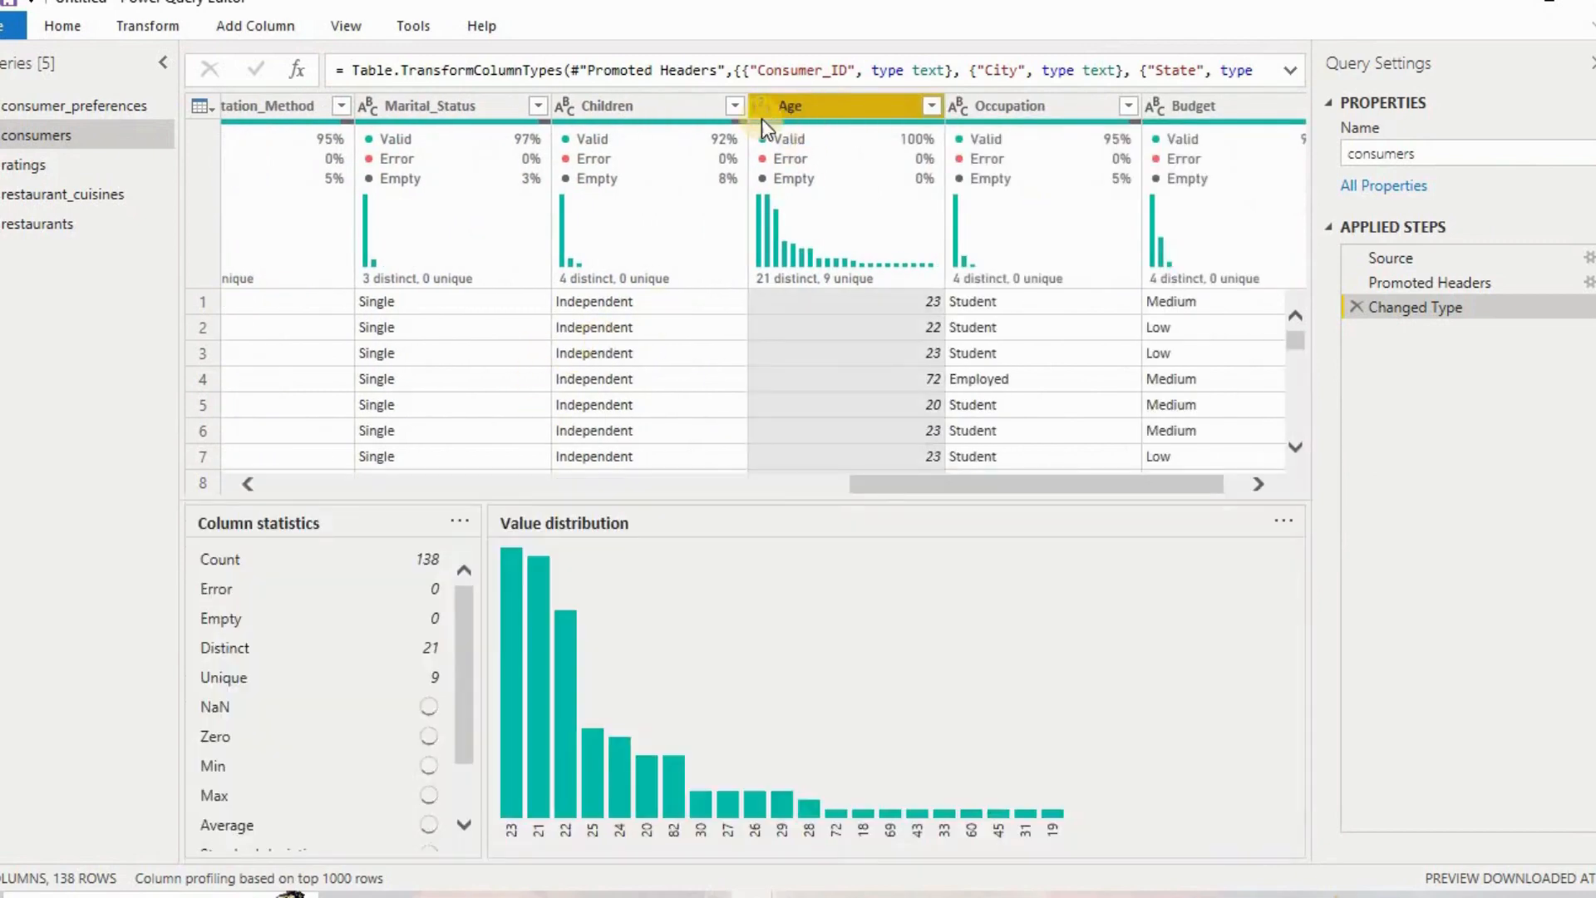
pyautogui.click(349, 29)
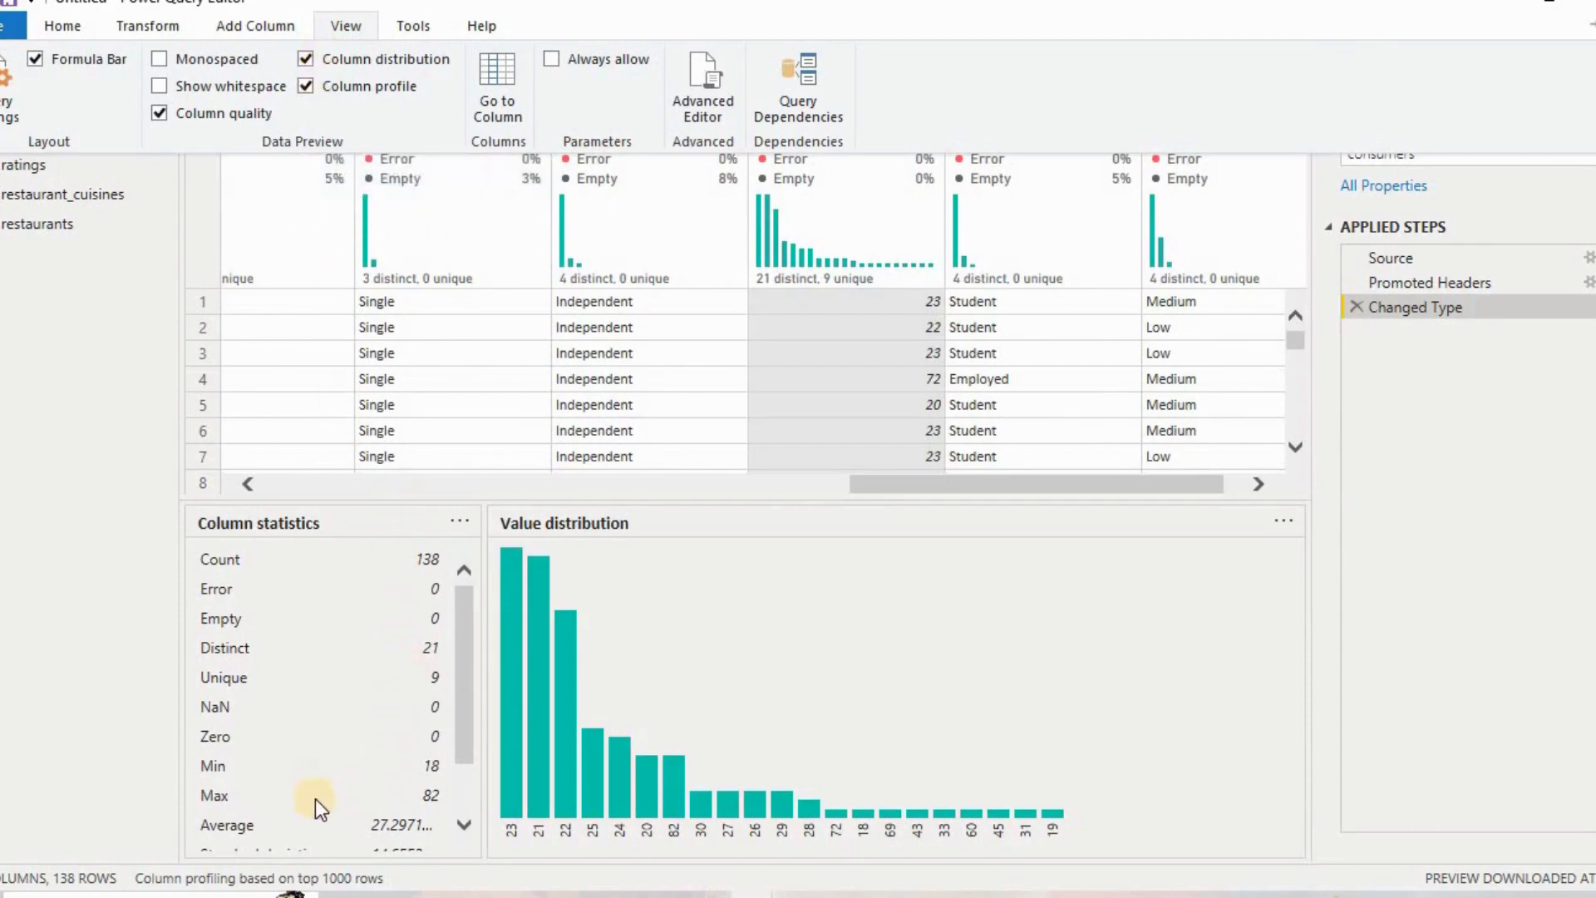
pyautogui.scroll(-1, 316, 791)
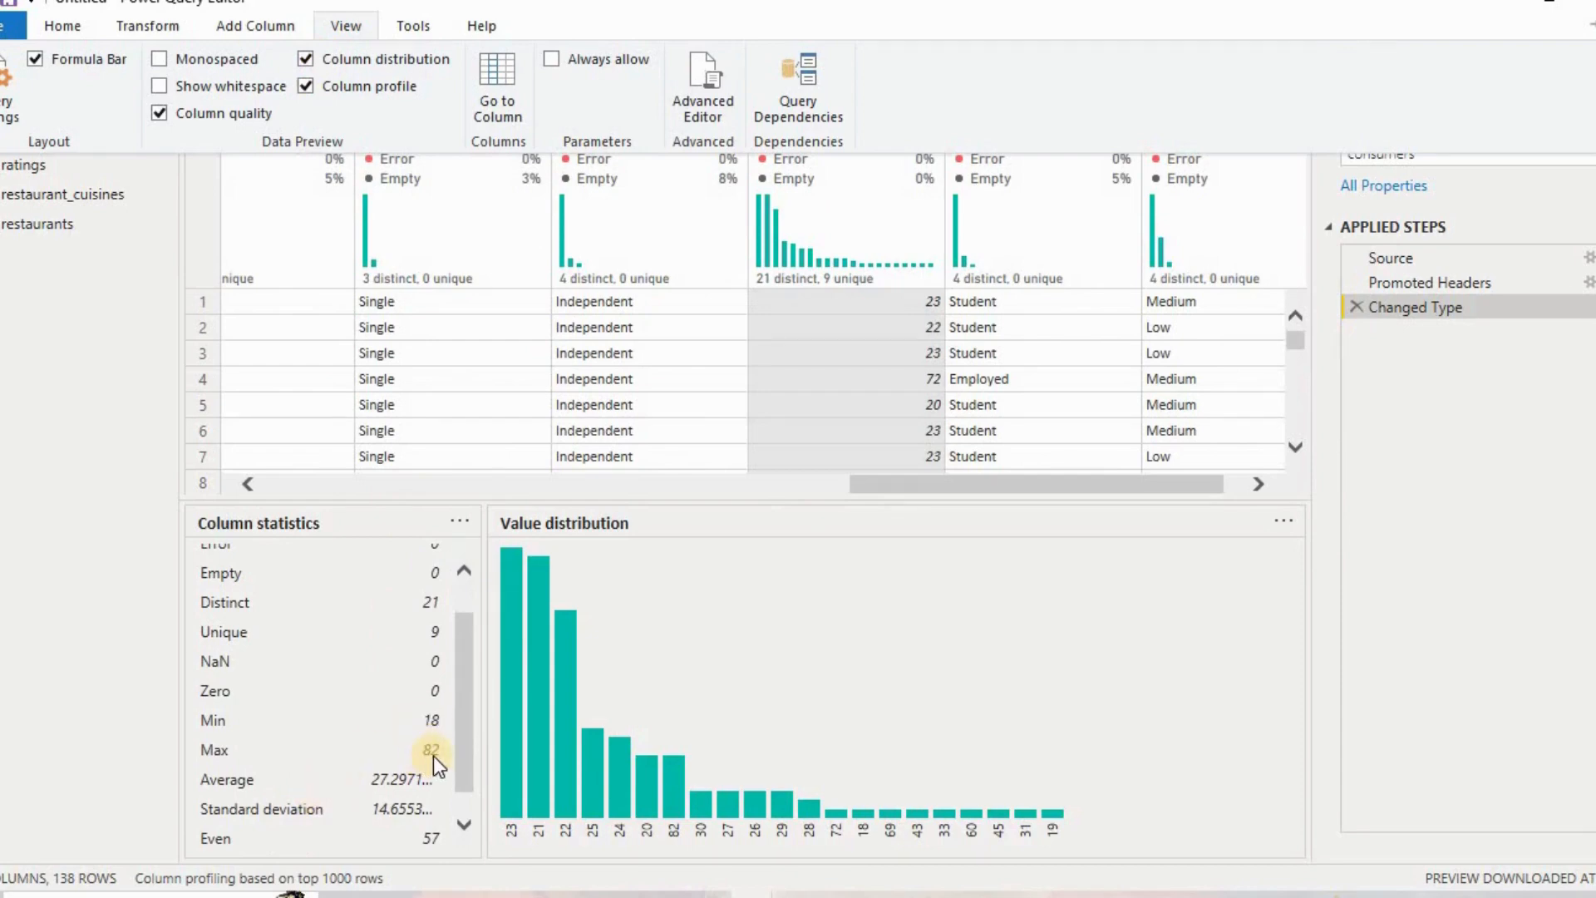
pyautogui.scroll(1, 436, 756)
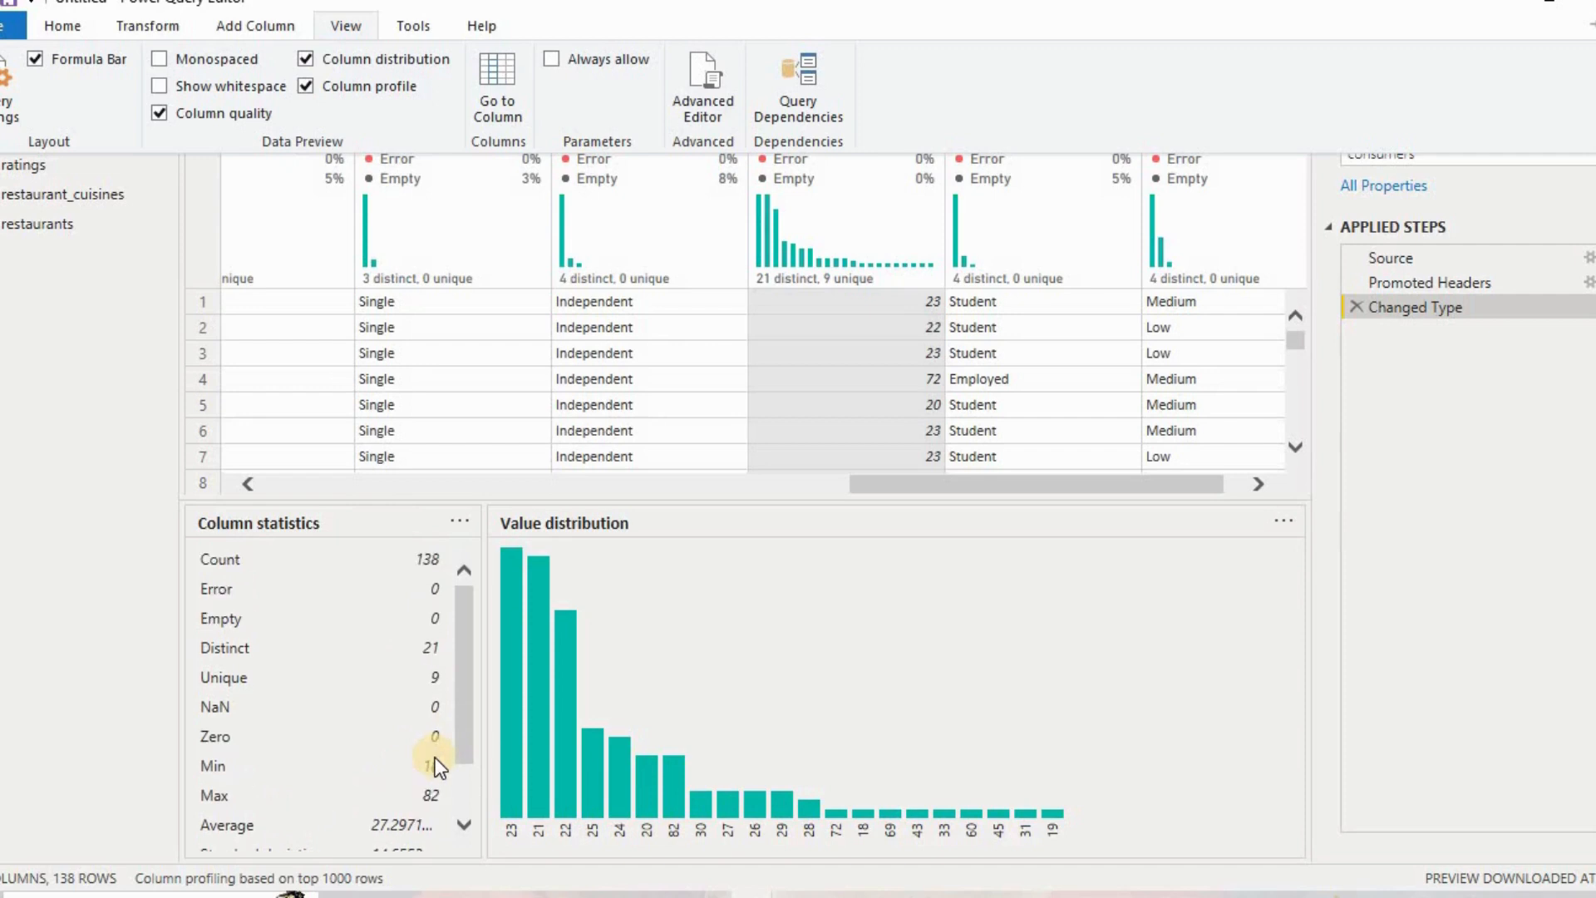
# Start a new conditional column in the consumers query and name it AGE GROUP.
pyautogui.click(269, 25)
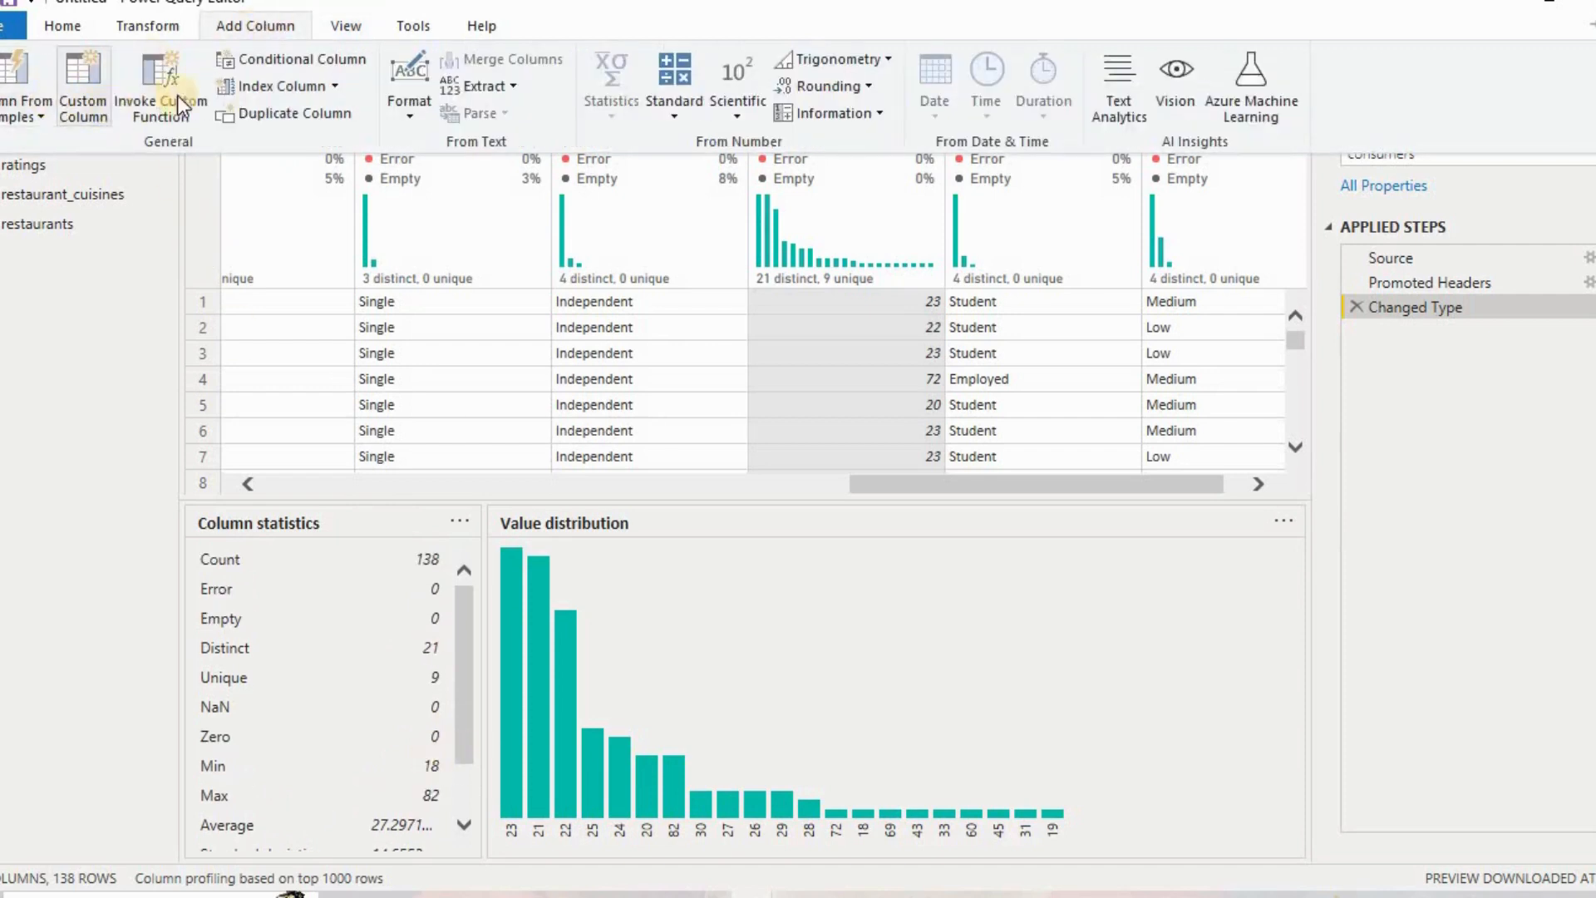
pyautogui.click(256, 60)
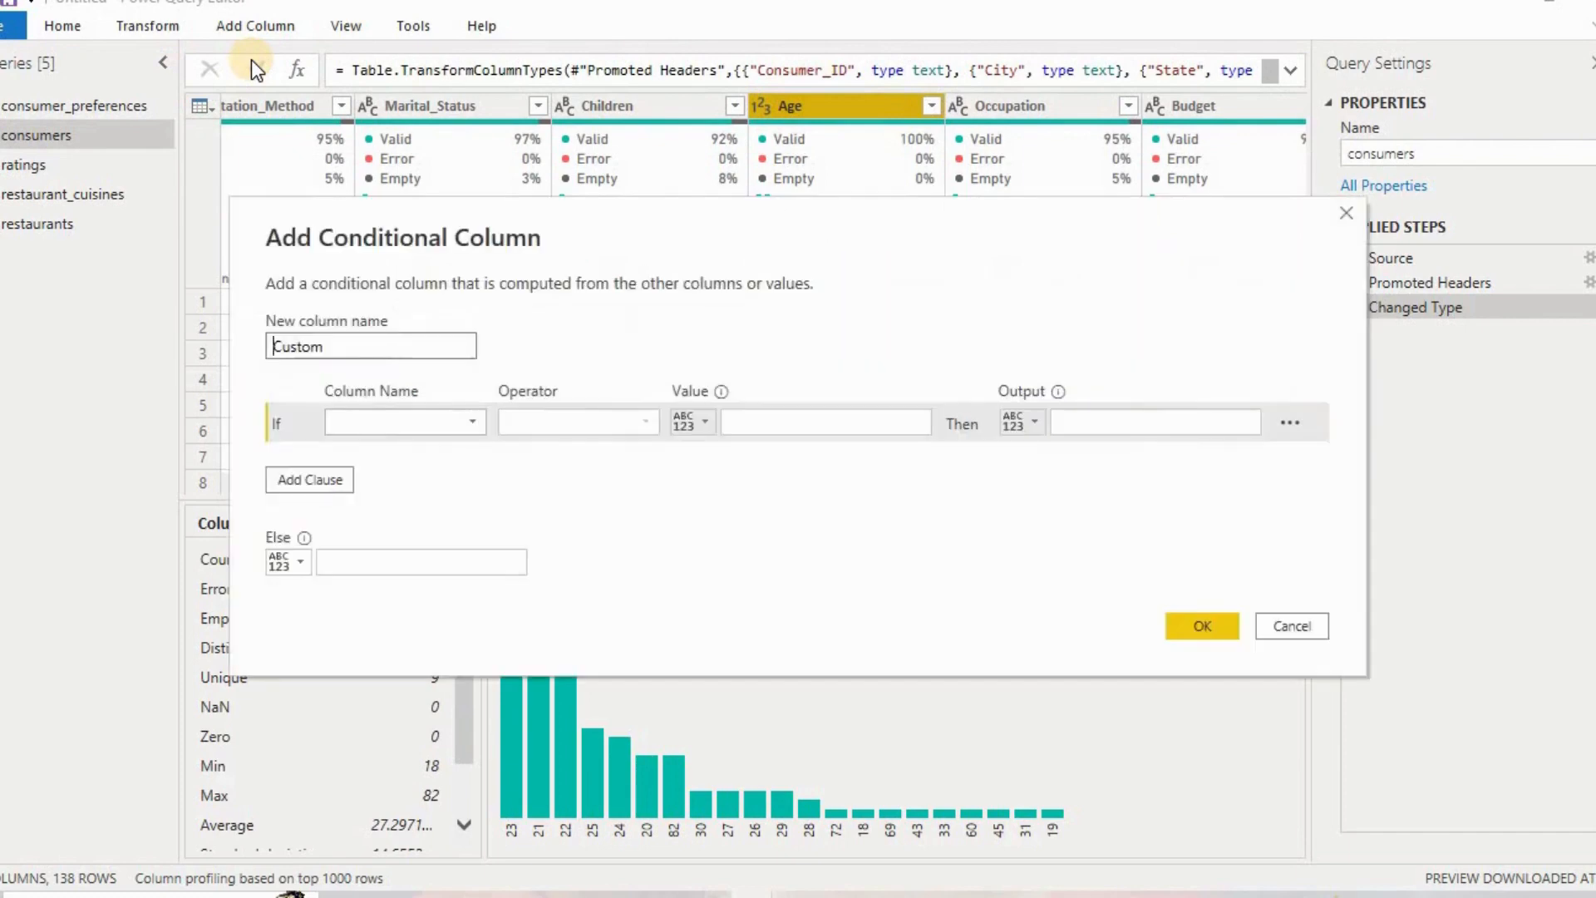
pyautogui.click(325, 346)
pyautogui.doubleClick(331, 347)
pyautogui.write('a')
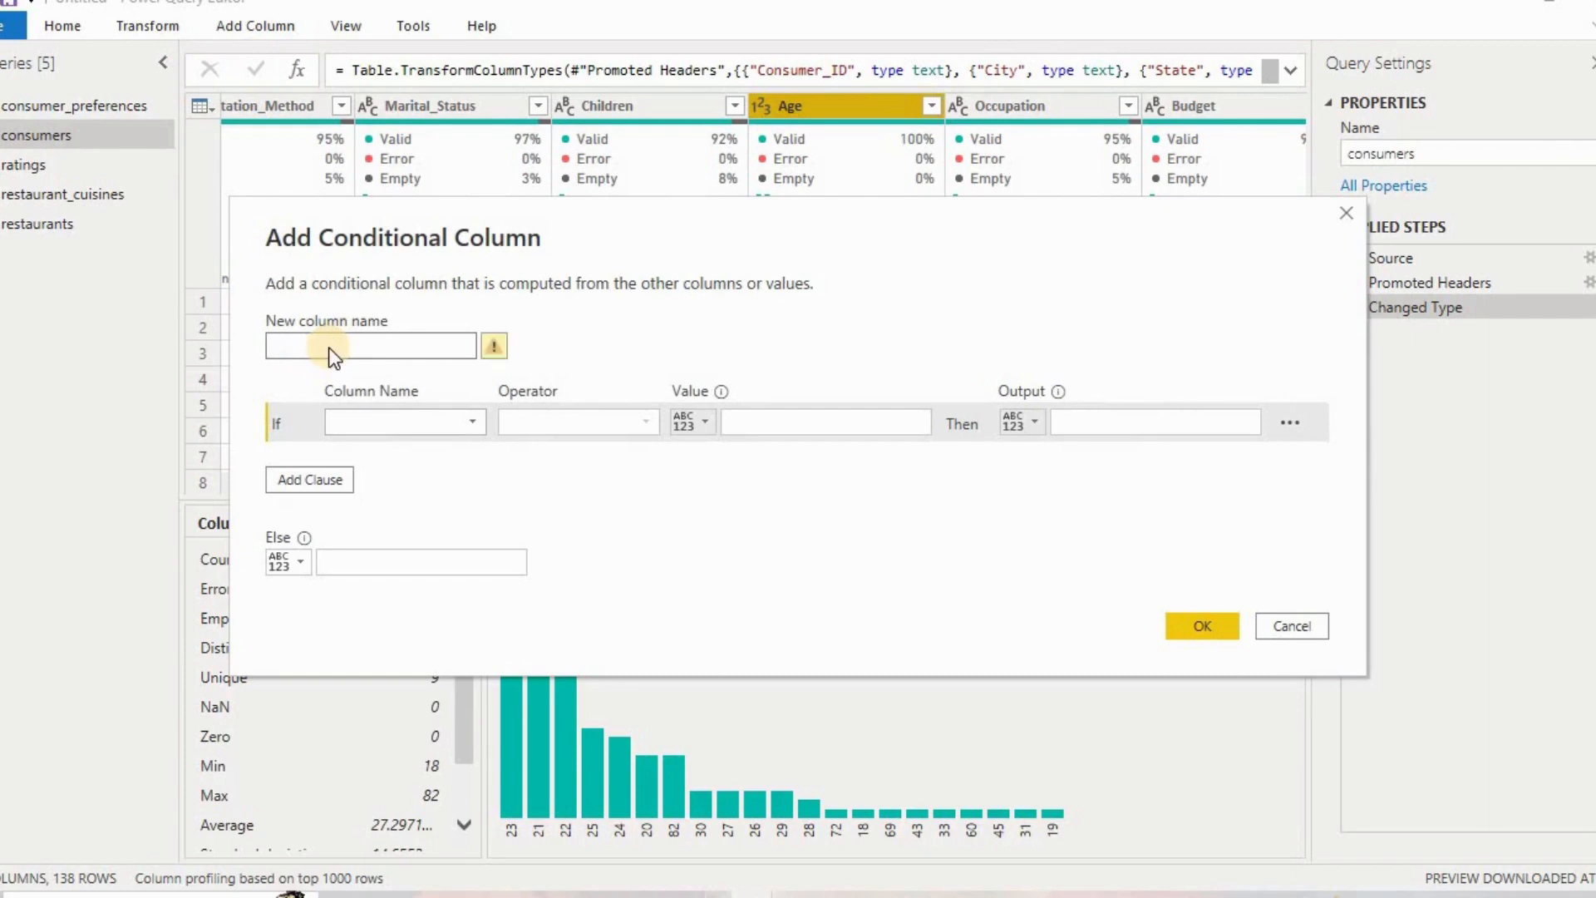
pyautogui.write('GE')
pyautogui.press('BackSpace')
pyautogui.write('AGGE')
pyautogui.press('BackSpace')
pyautogui.press('BackSpace')
pyautogui.write('E GROUP')
# Define the first clause so that Age is less than or equal to 25 outputs 18-25.
pyautogui.click(433, 424)
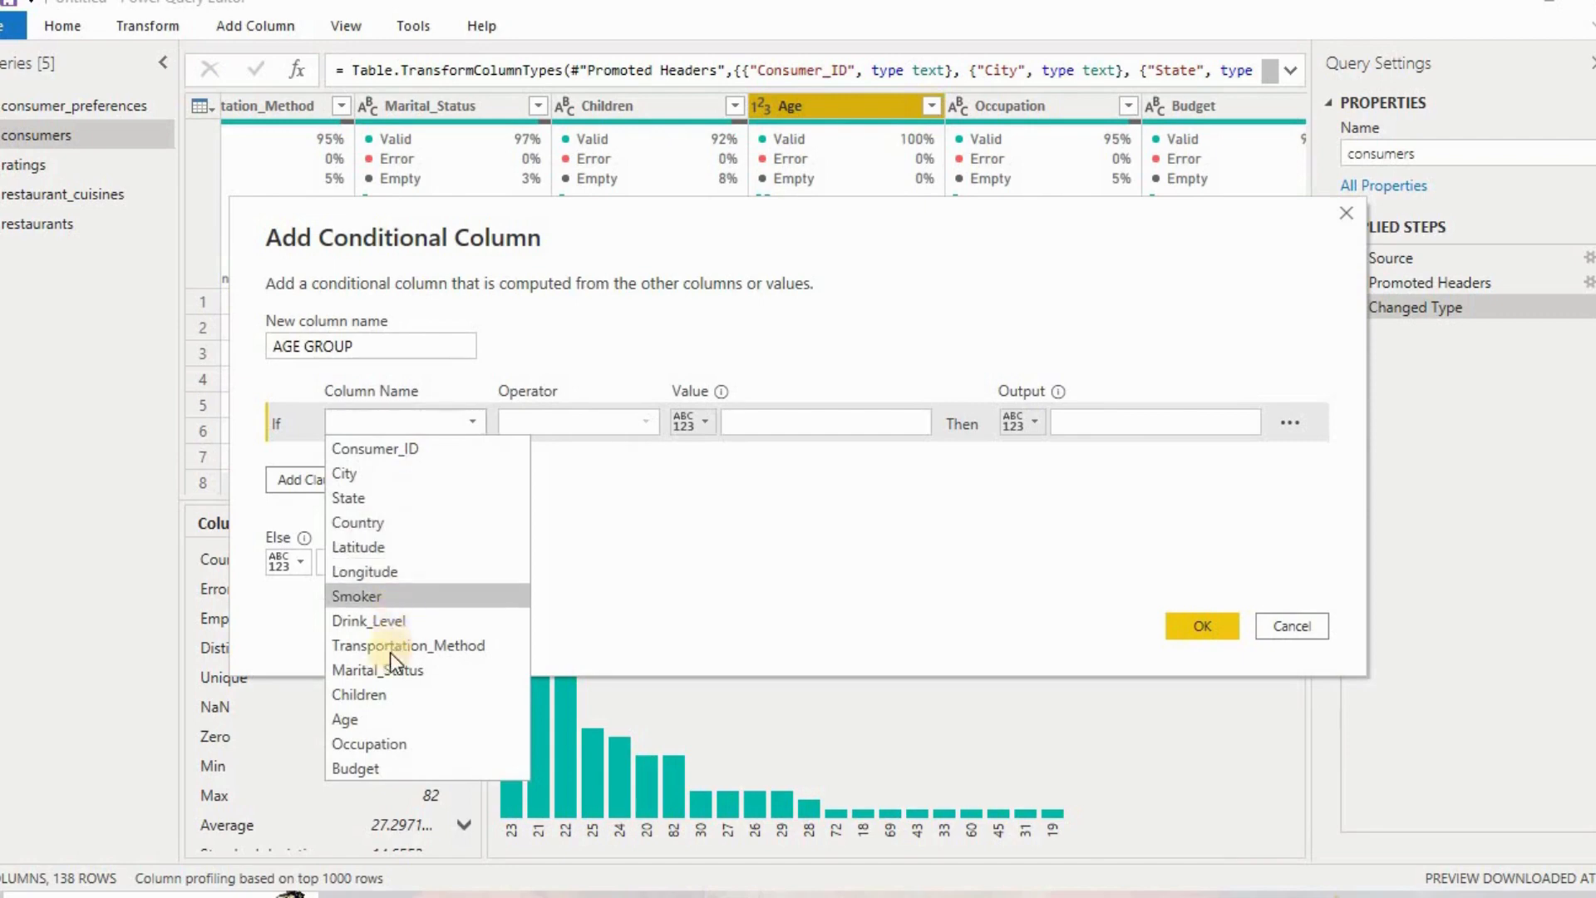
pyautogui.click(391, 713)
pyautogui.click(648, 423)
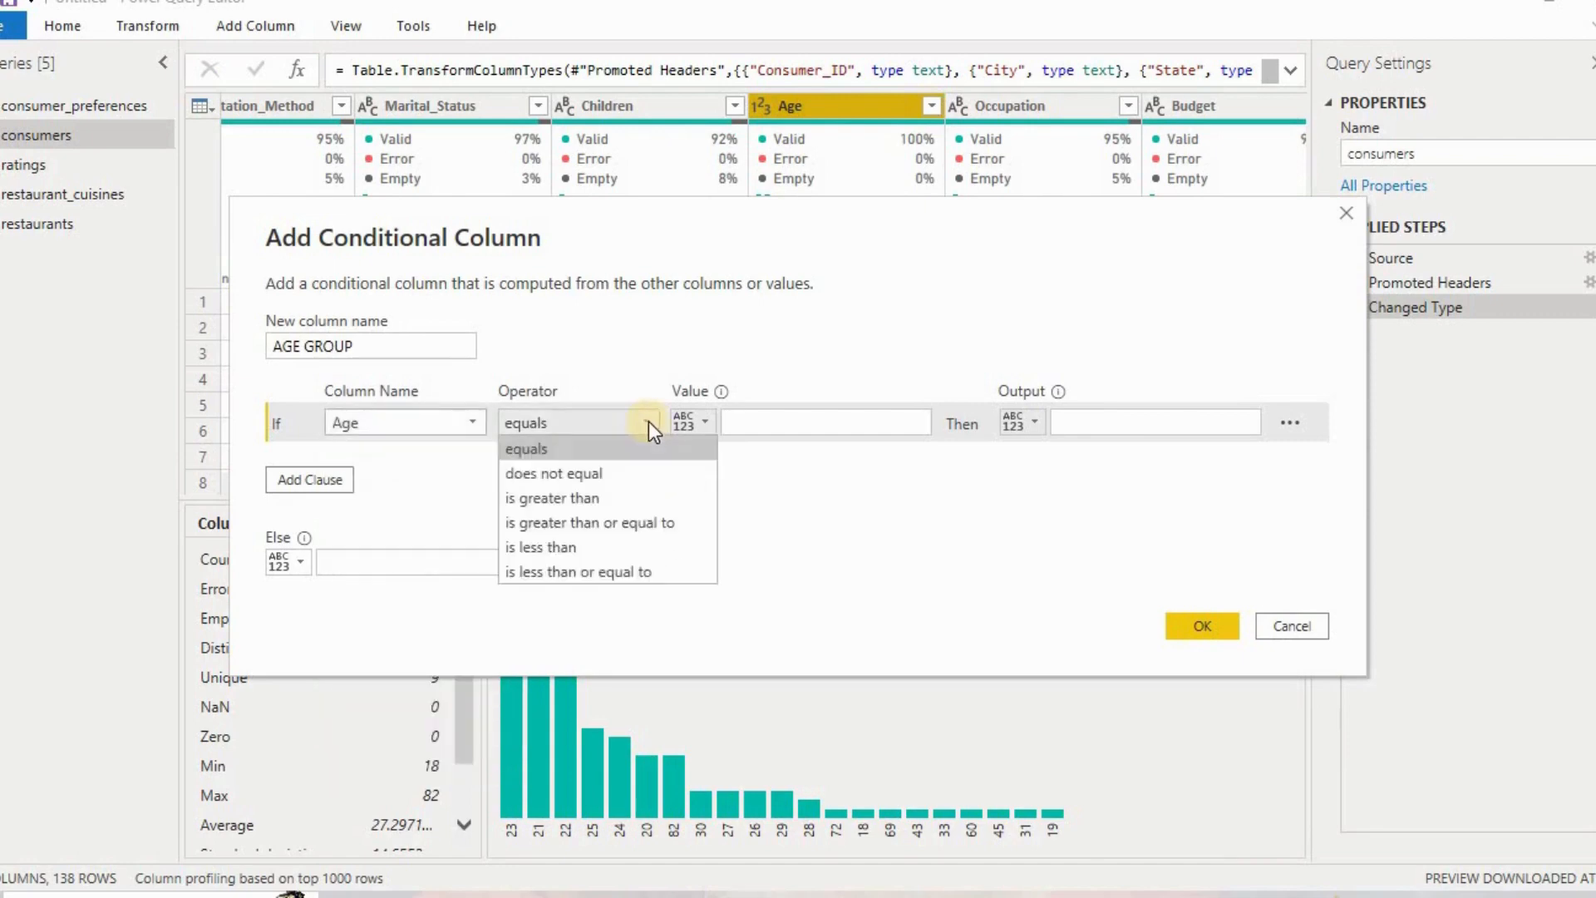
pyautogui.click(657, 571)
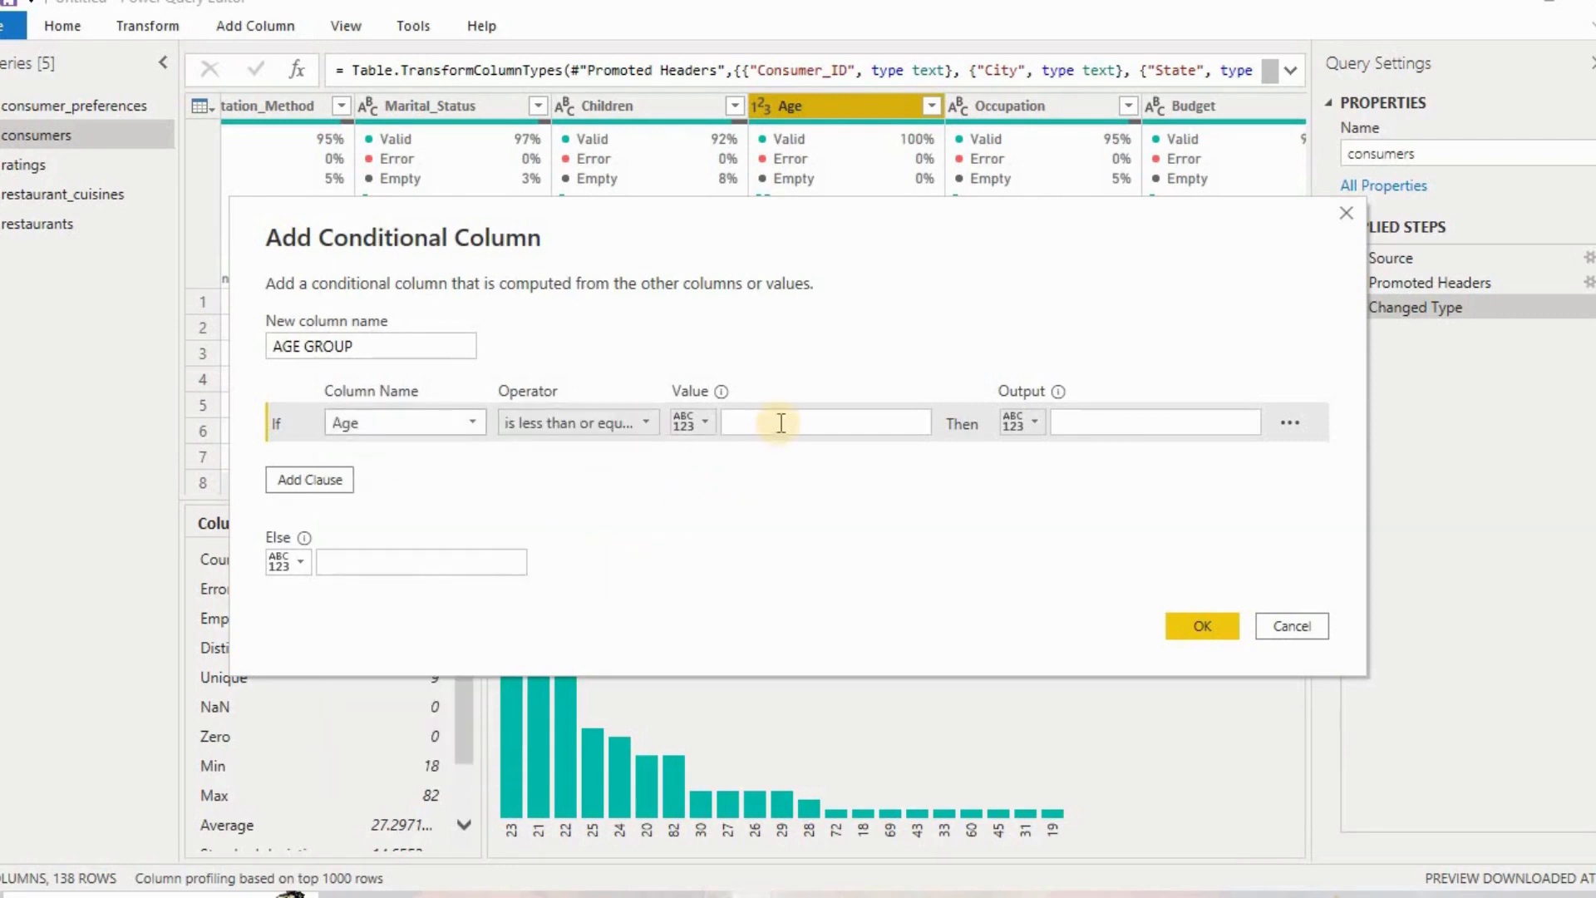
pyautogui.click(782, 423)
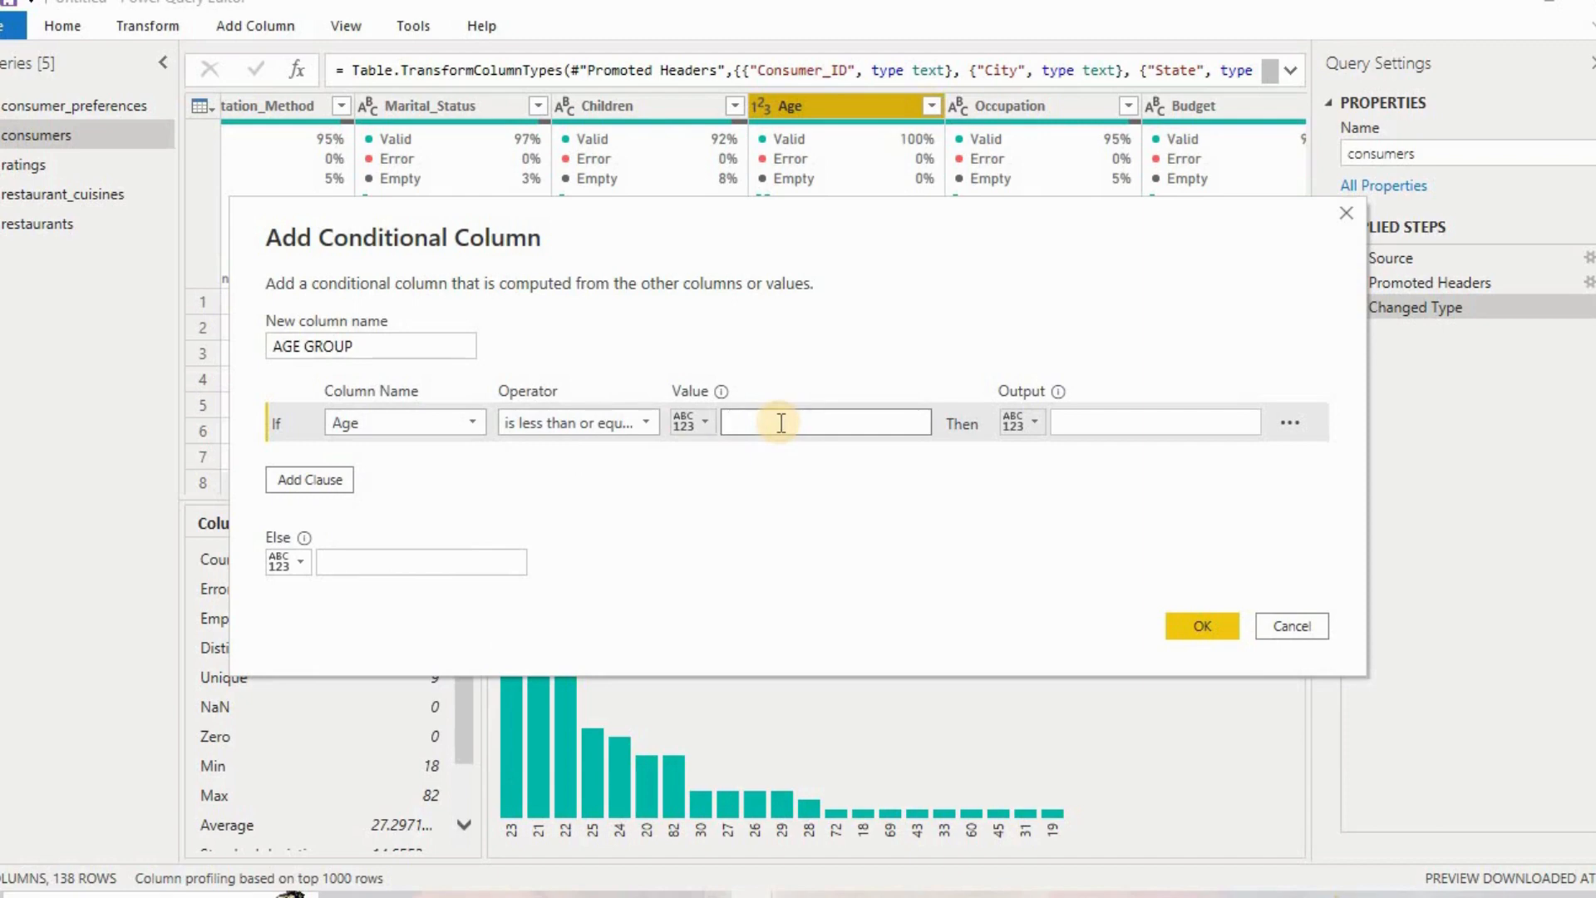
pyautogui.write('25')
pyautogui.click(1076, 426)
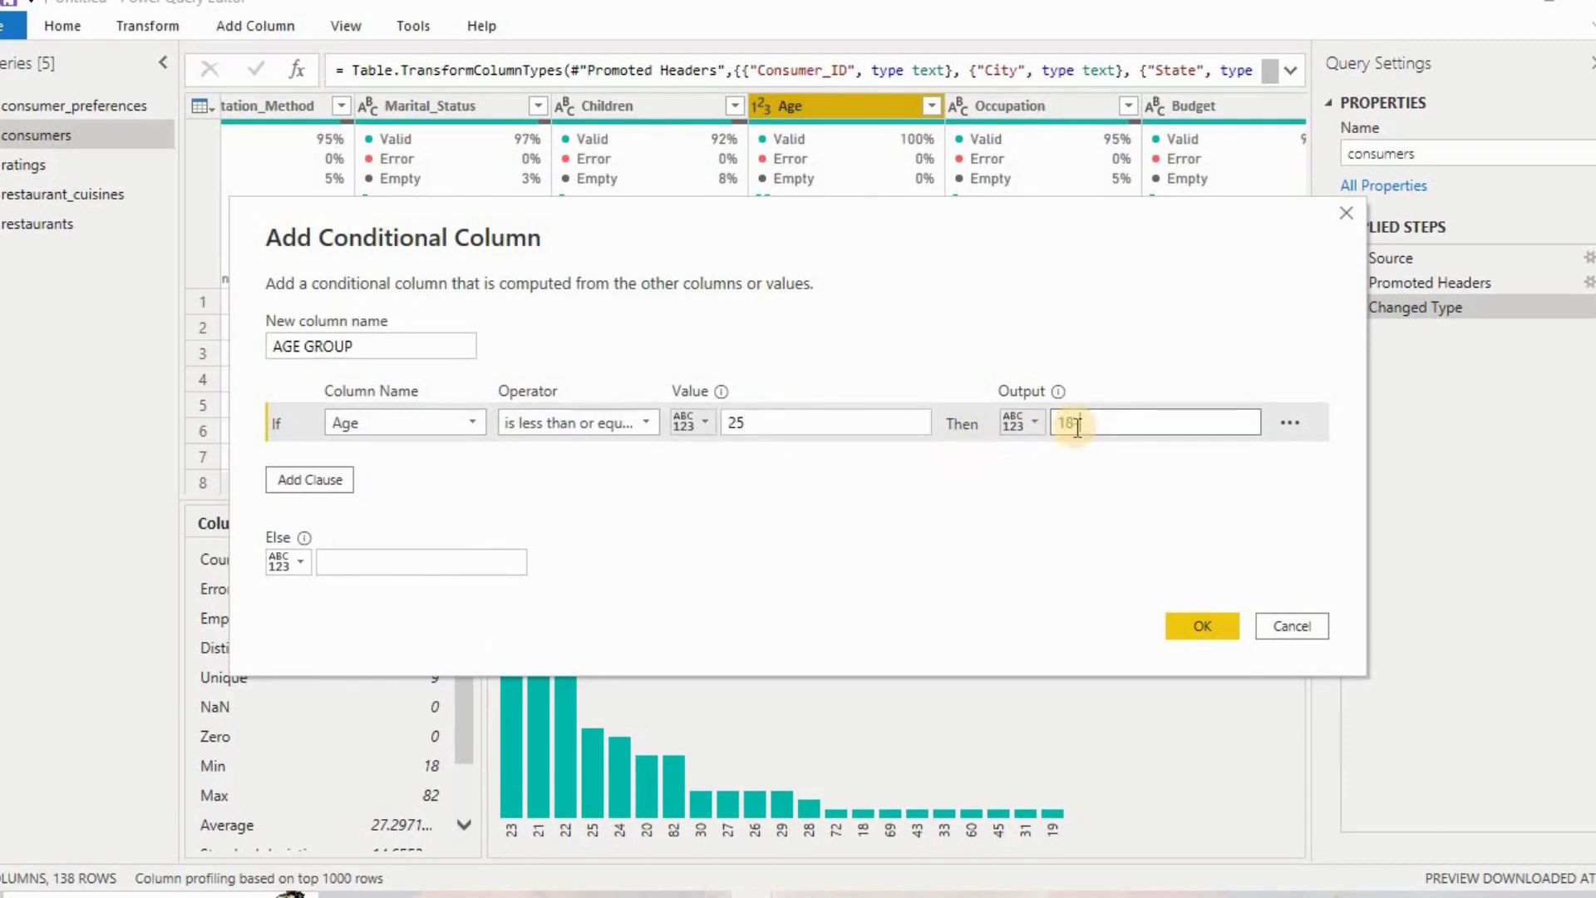
pyautogui.write('18-25')
# Add an Else If clause so that Age is less than or equal to 35 outputs 26-35.
pyautogui.click(341, 481)
pyautogui.click(449, 468)
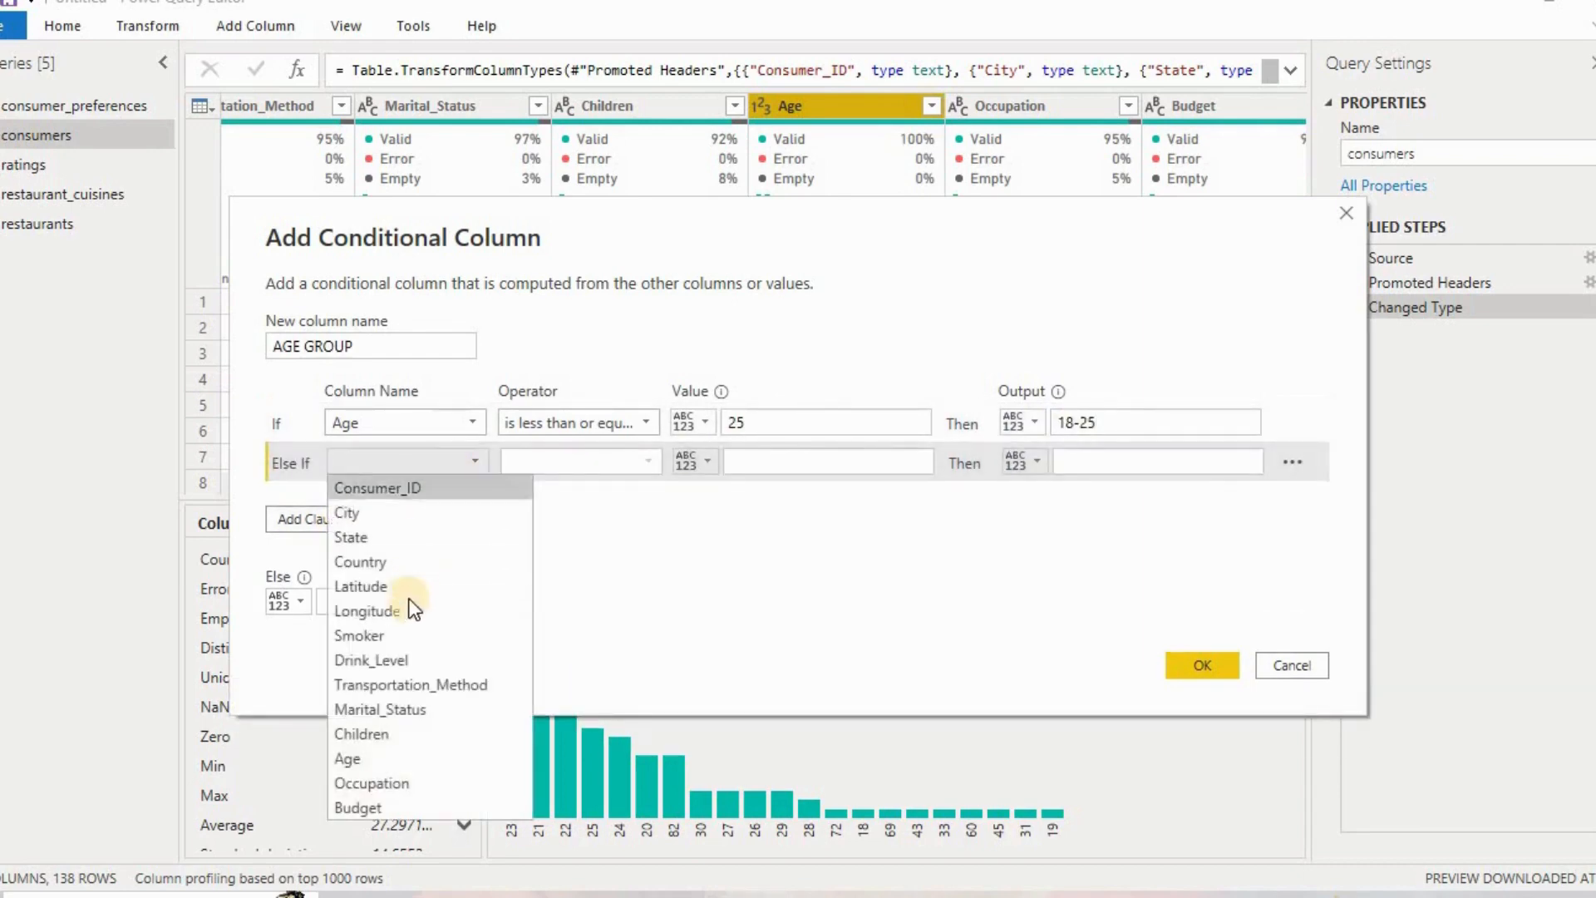
pyautogui.click(400, 759)
pyautogui.click(612, 465)
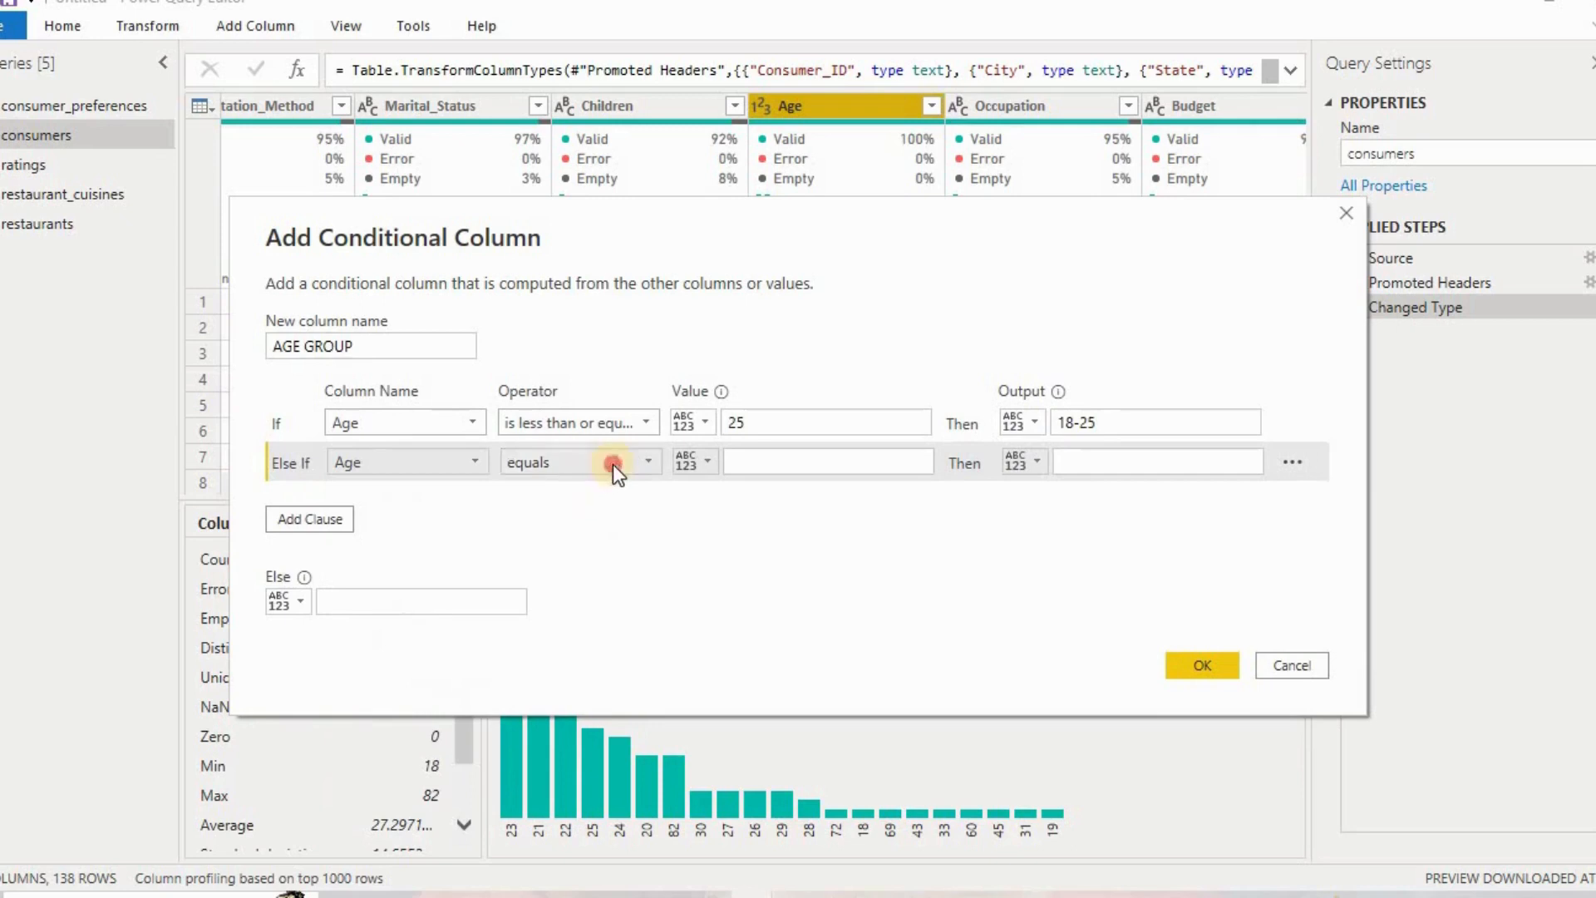
pyautogui.click(607, 612)
pyautogui.click(755, 456)
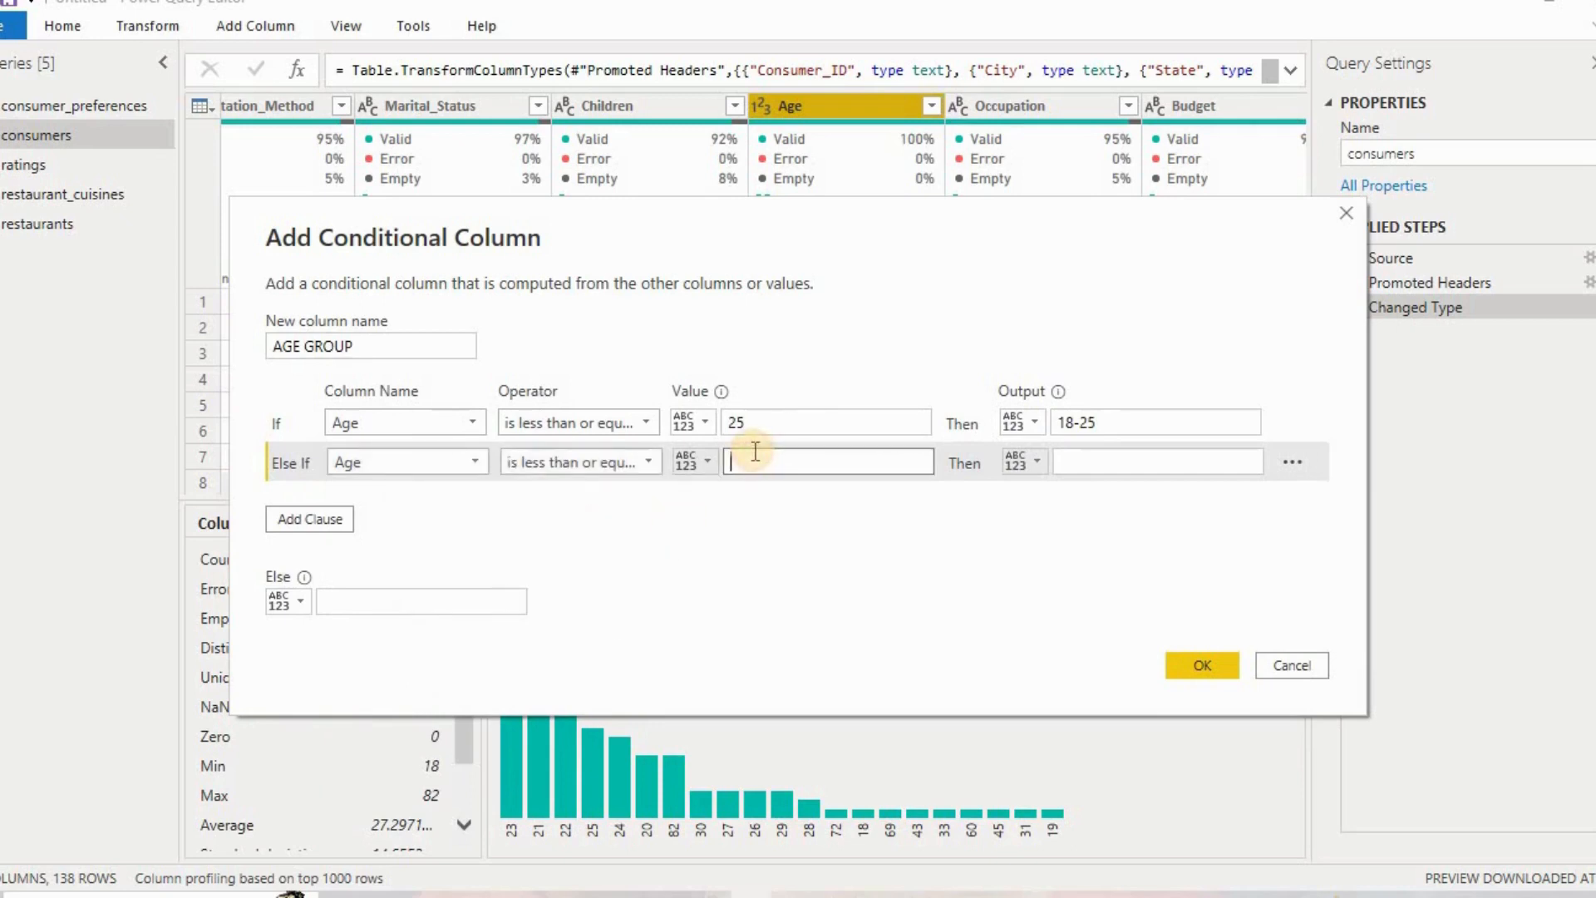
pyautogui.write('35')
pyautogui.click(1075, 458)
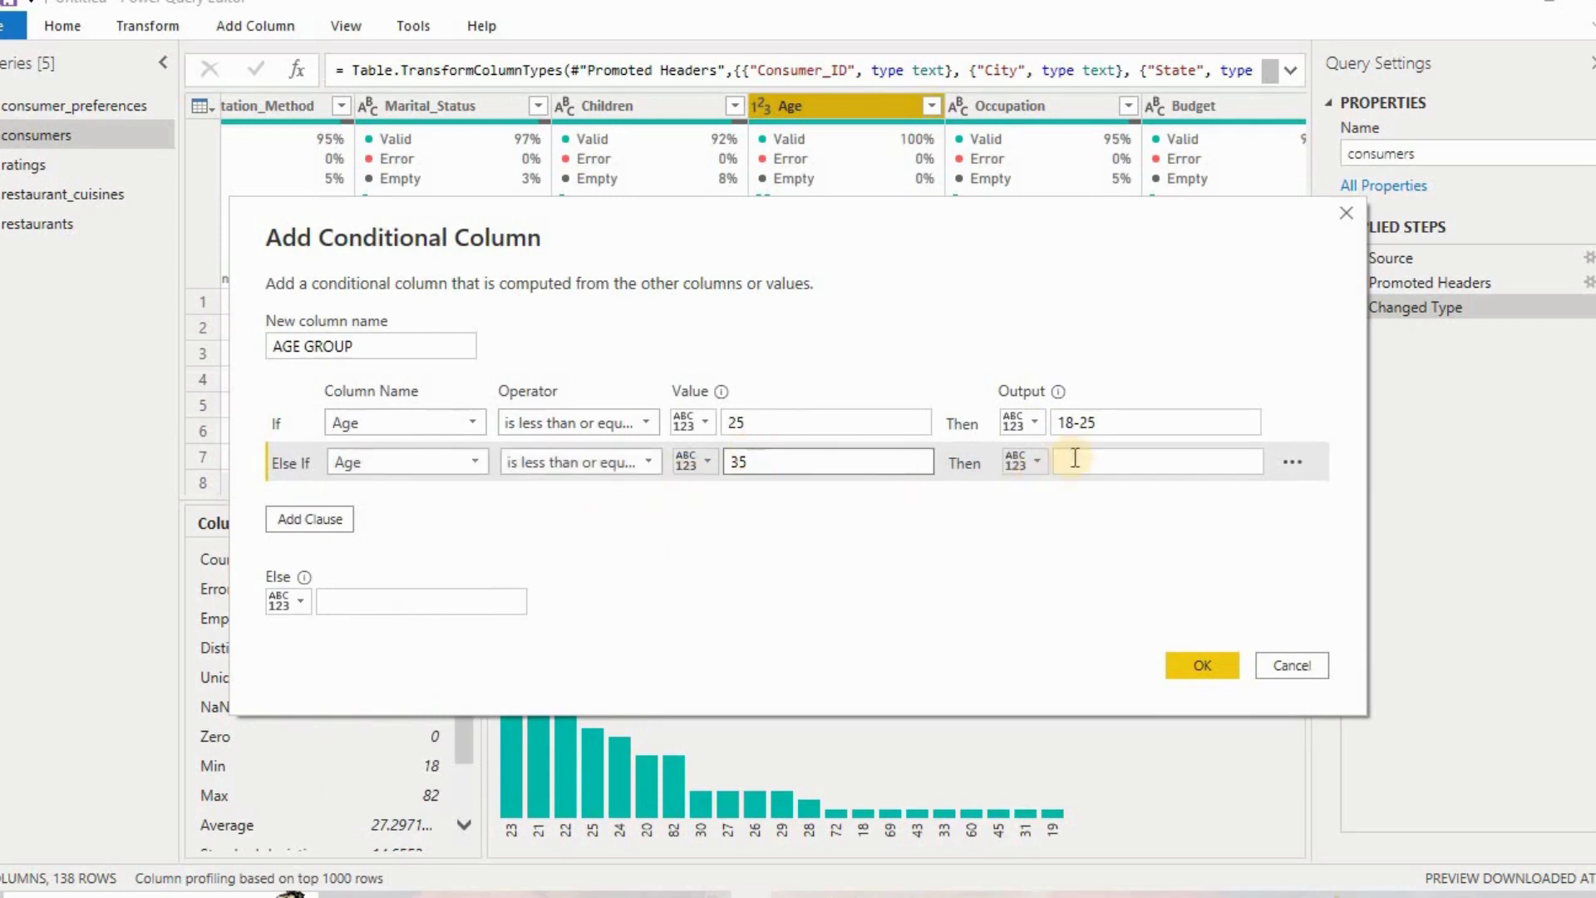
pyautogui.write('2')
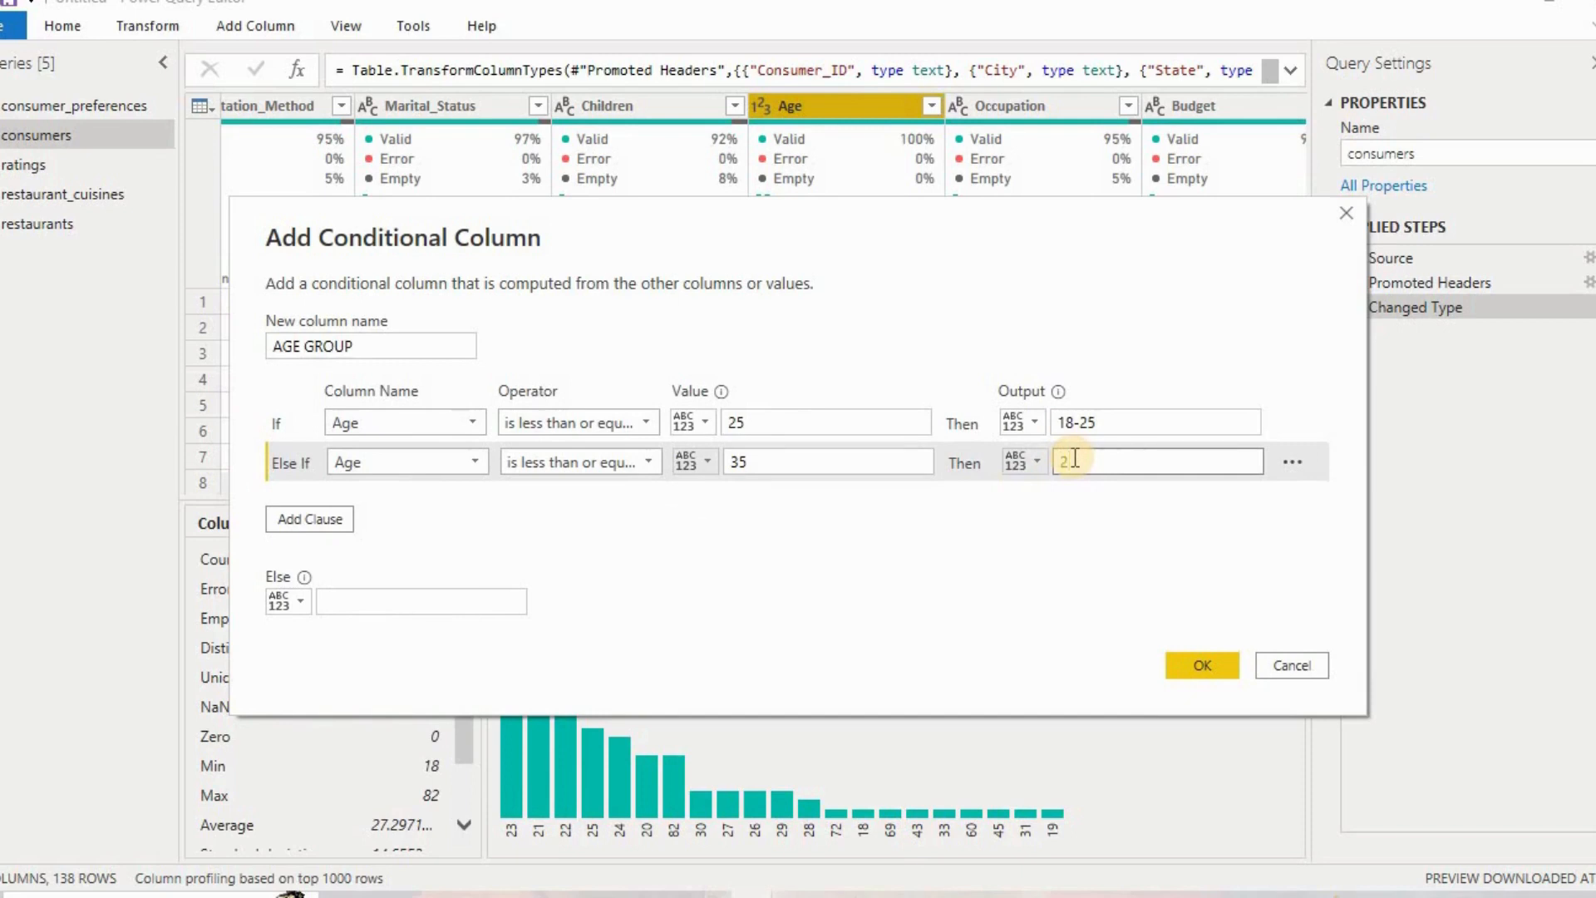
pyautogui.write('6-35')
# Add an Else If clause so that Age is less than or equal to 45 outputs 36-45.
pyautogui.click(325, 518)
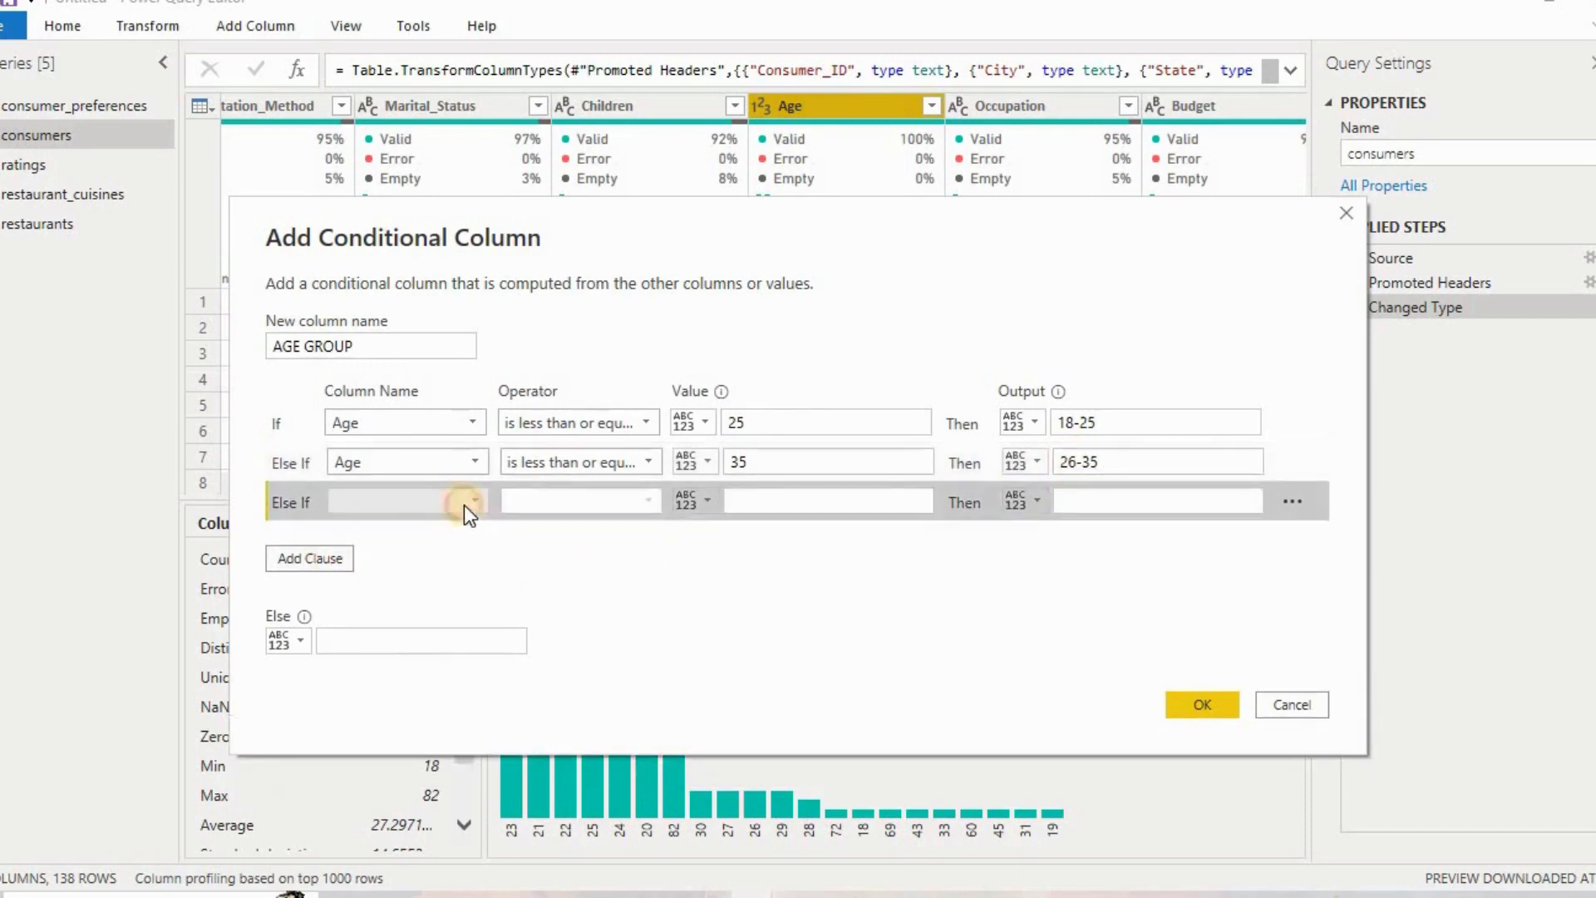
pyautogui.click(464, 503)
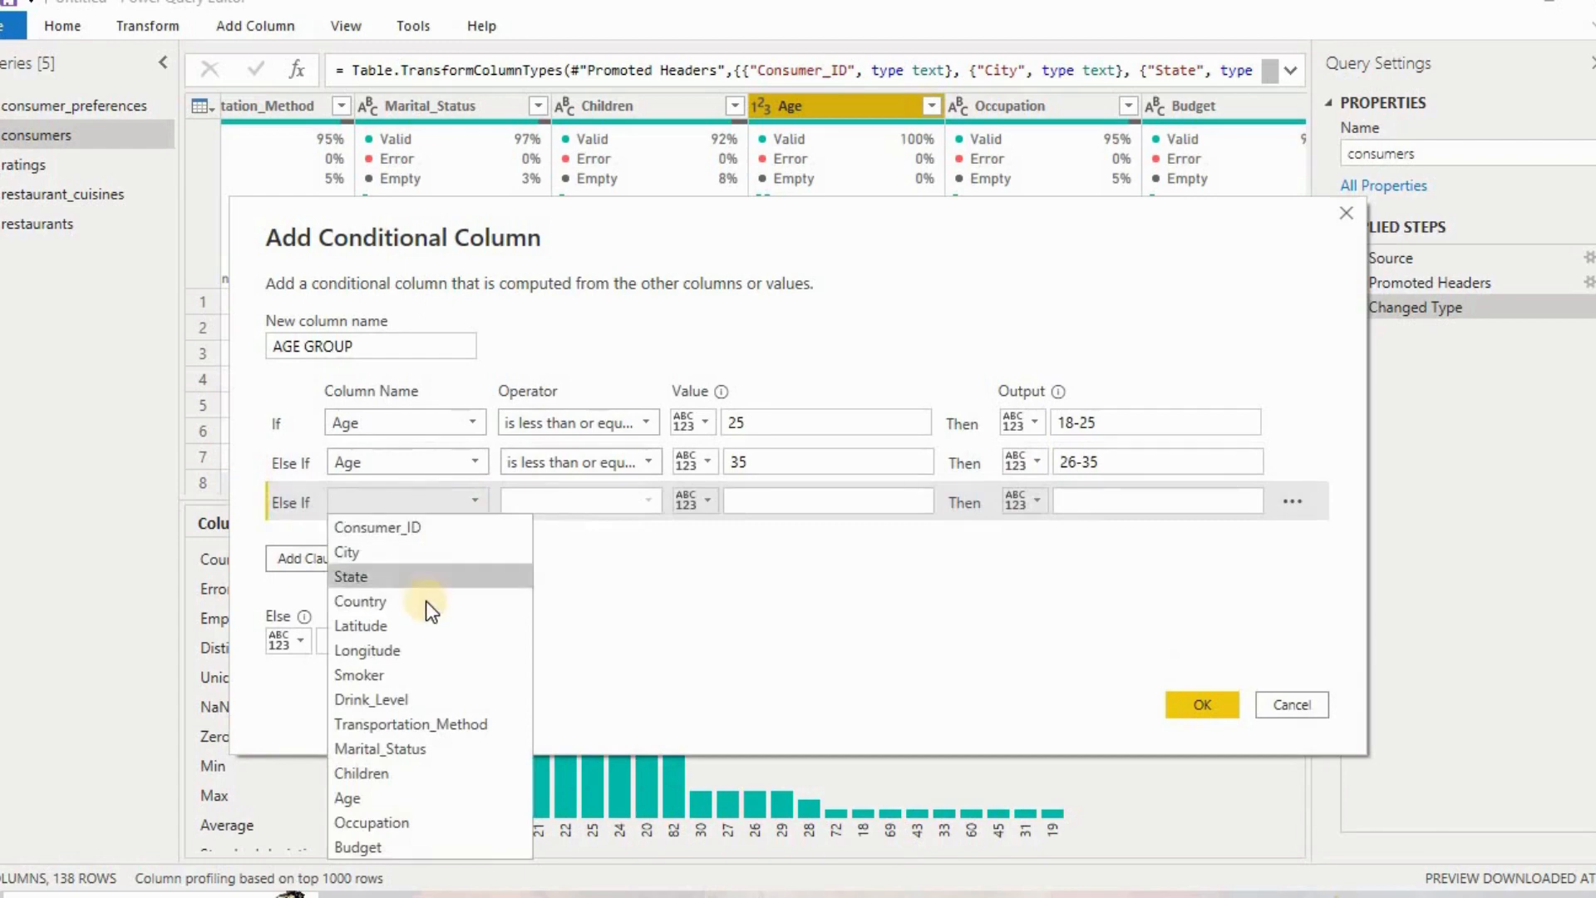
pyautogui.click(413, 796)
pyautogui.click(600, 515)
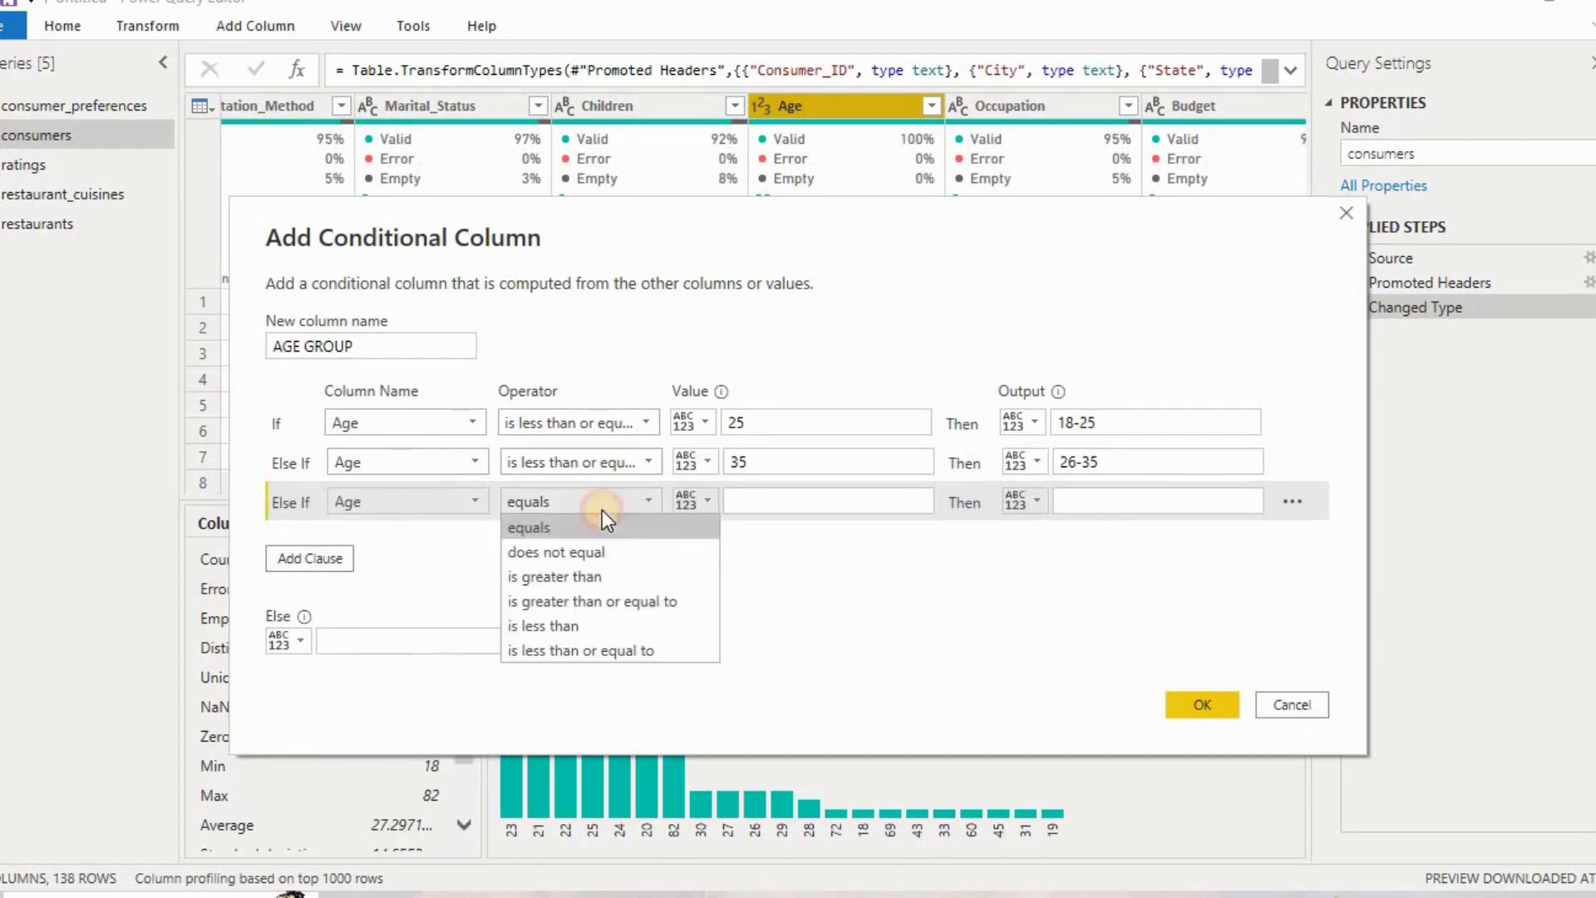
pyautogui.click(574, 648)
pyautogui.click(753, 505)
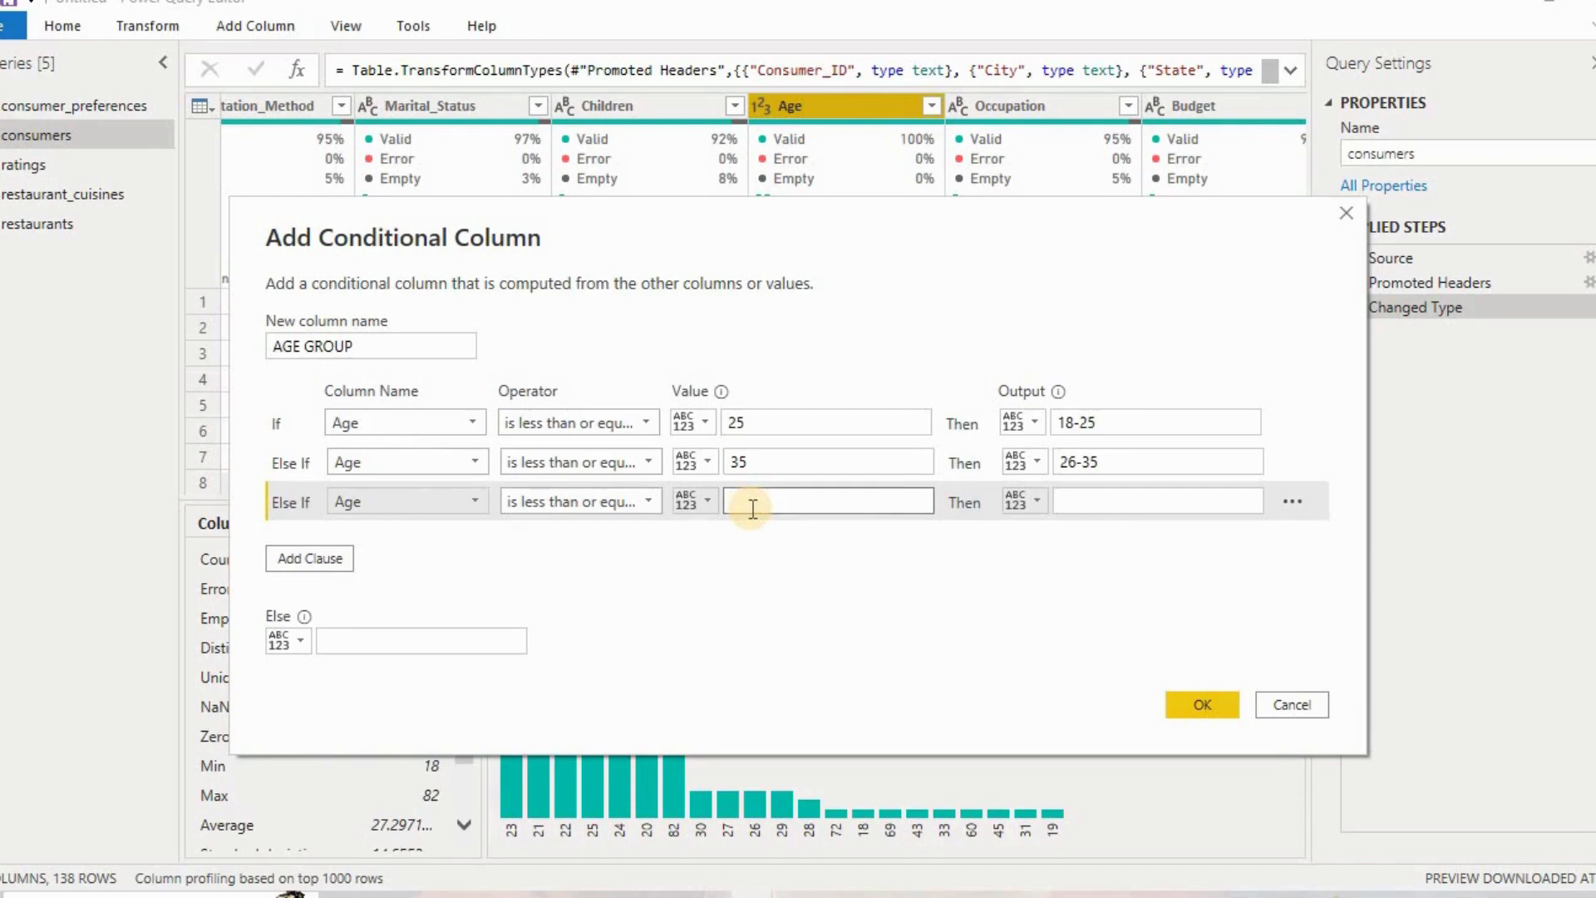
pyautogui.write('45')
pyautogui.click(1182, 496)
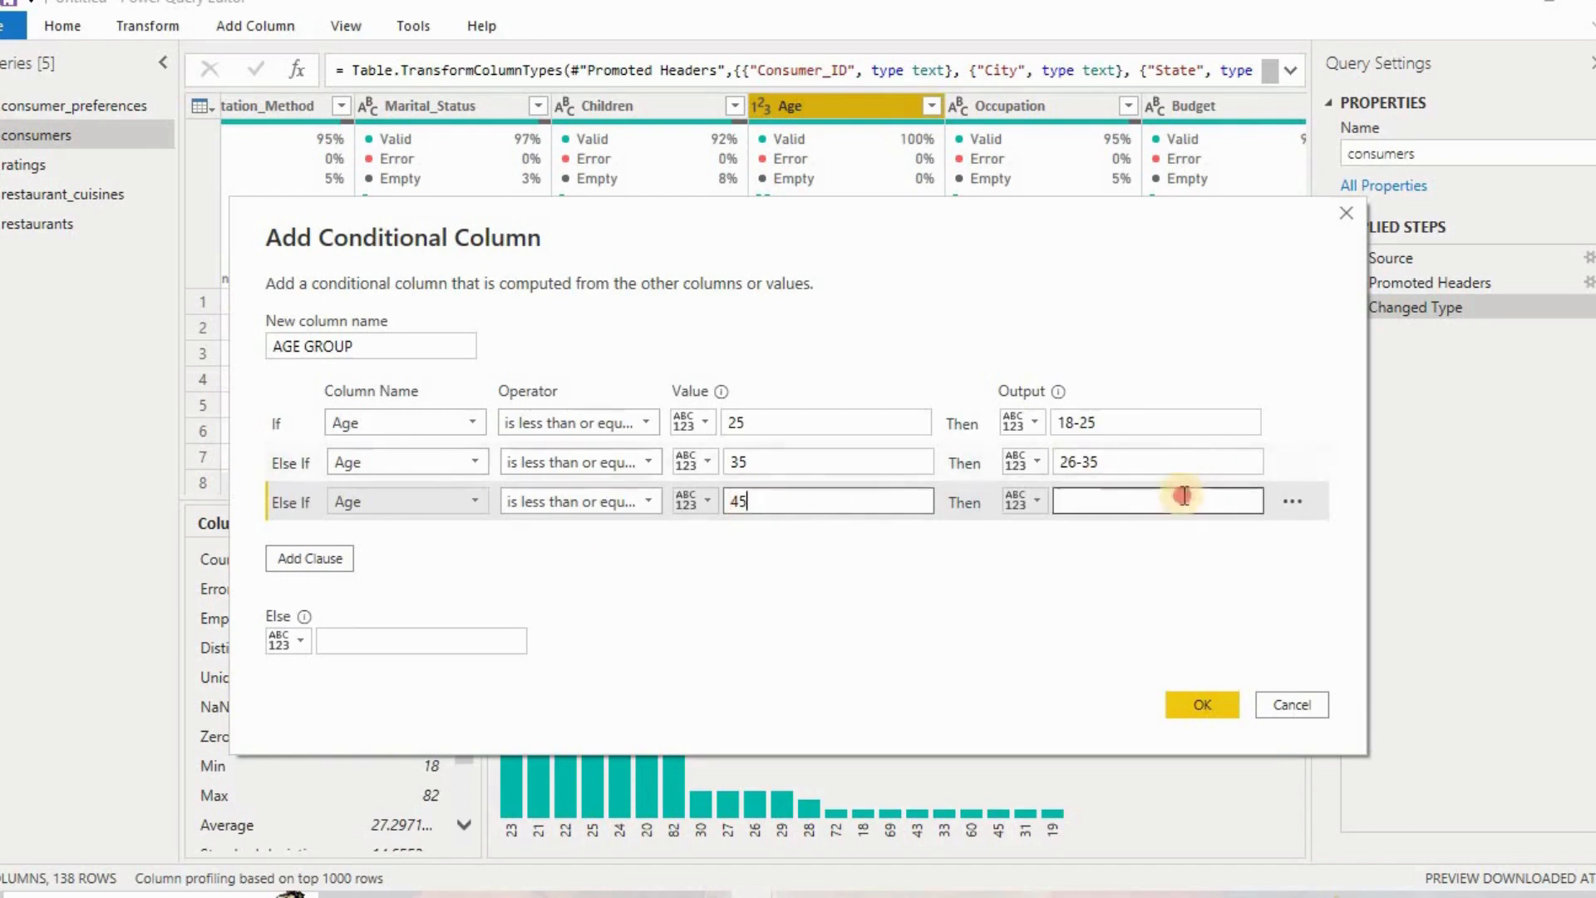
pyautogui.write('36')
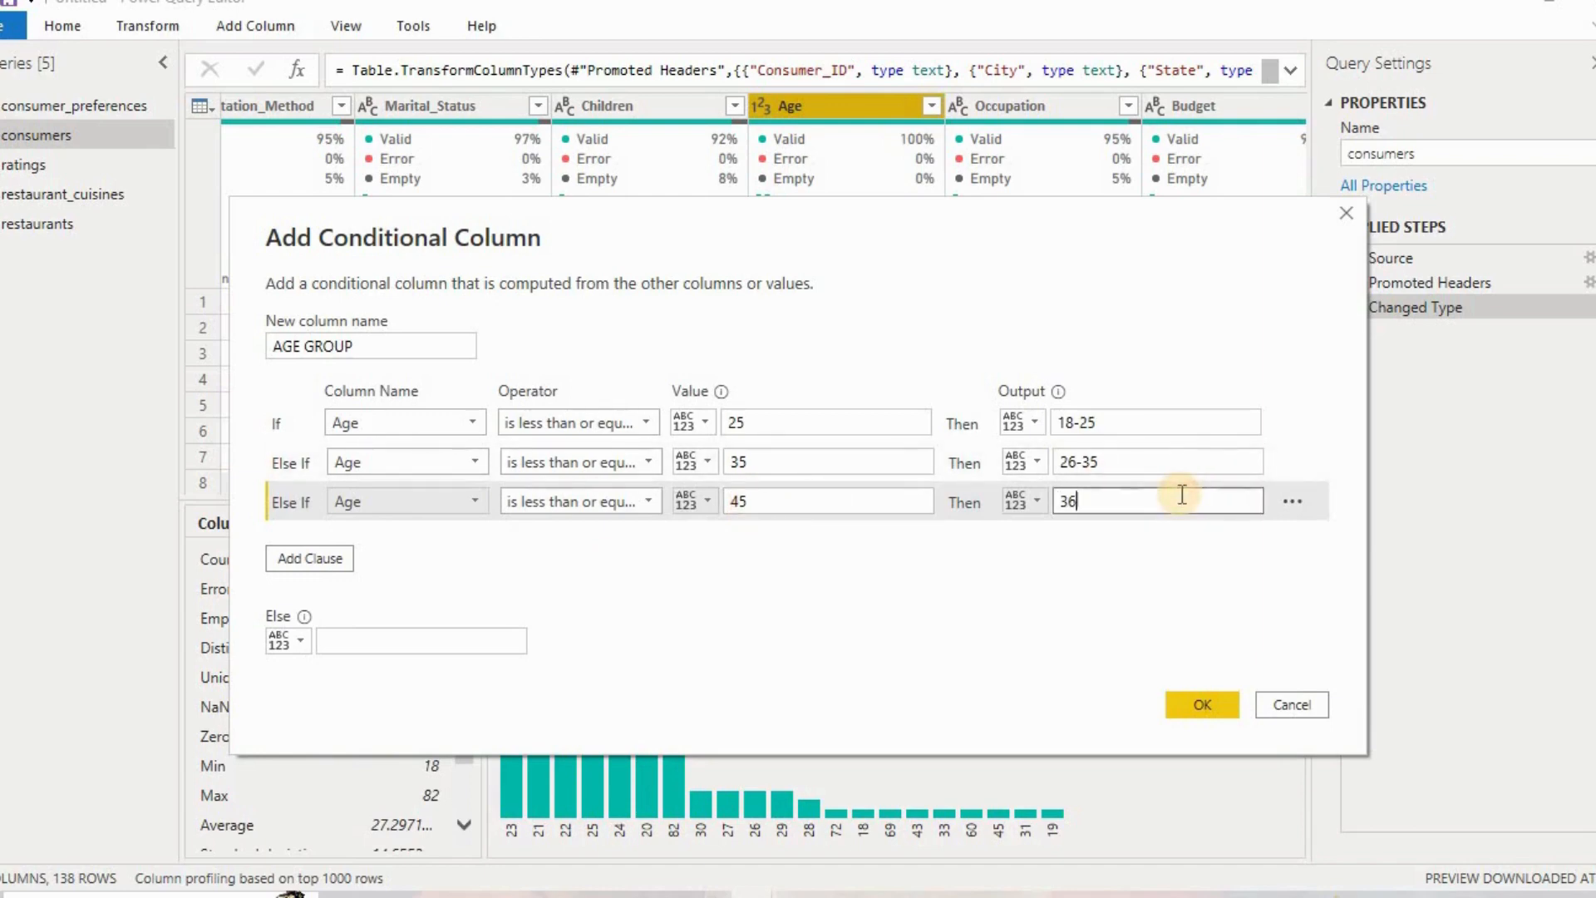
pyautogui.write('-45')
# Add another Else If clause below the 36-45 clause and open its column choices.
pyautogui.click(309, 559)
pyautogui.click(479, 541)
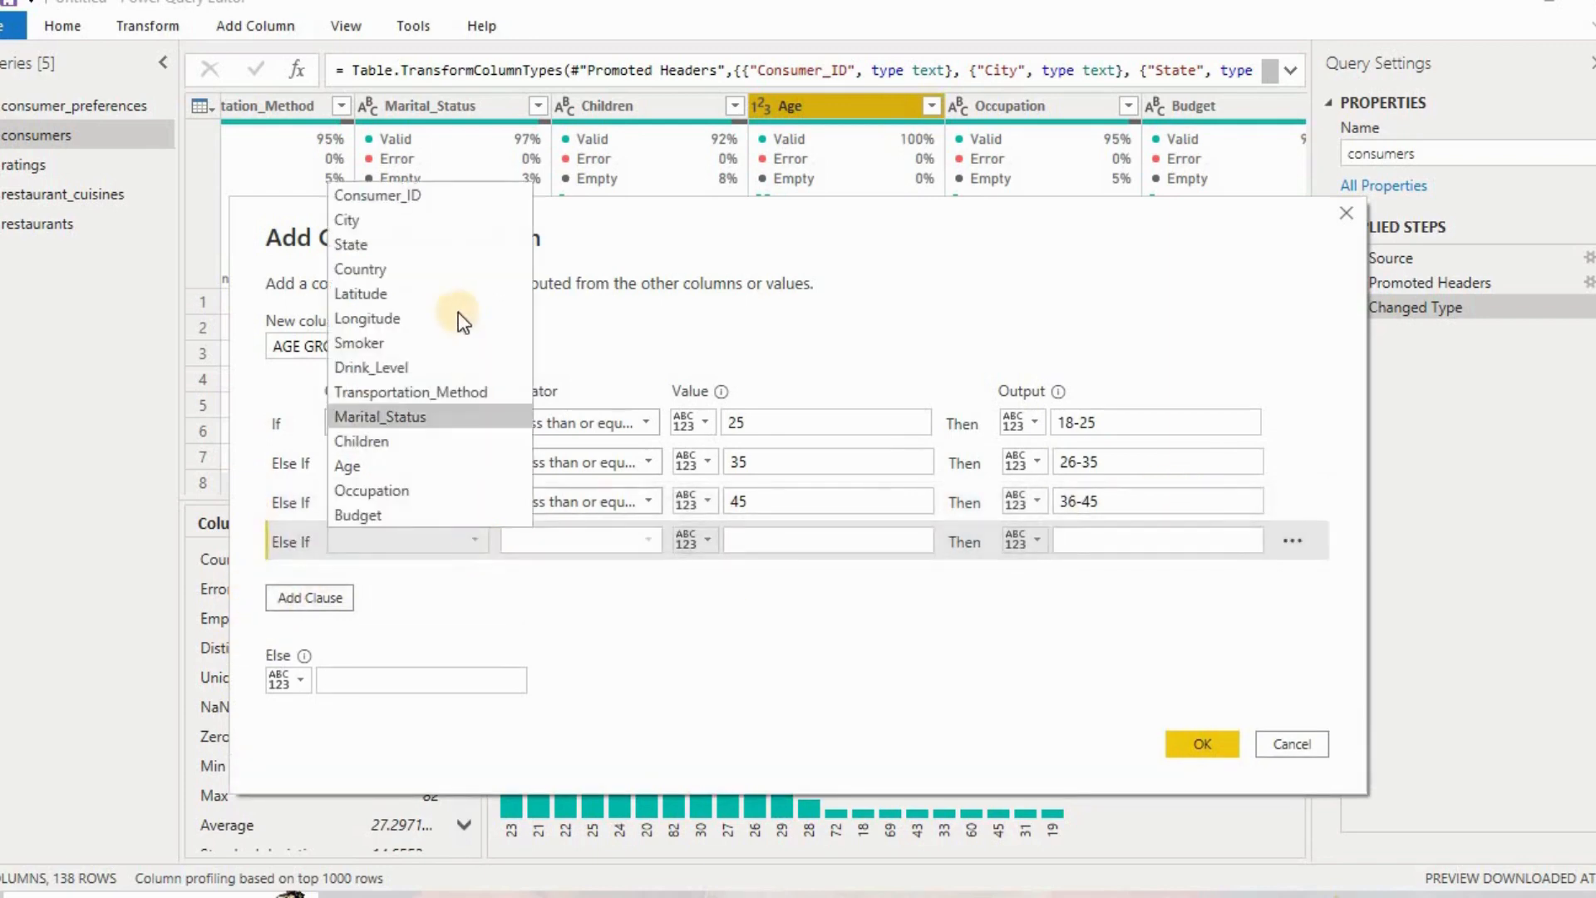
# Complete the fourth condition so Age less than or equal to 55 outputs 46-55.
pyautogui.click(404, 465)
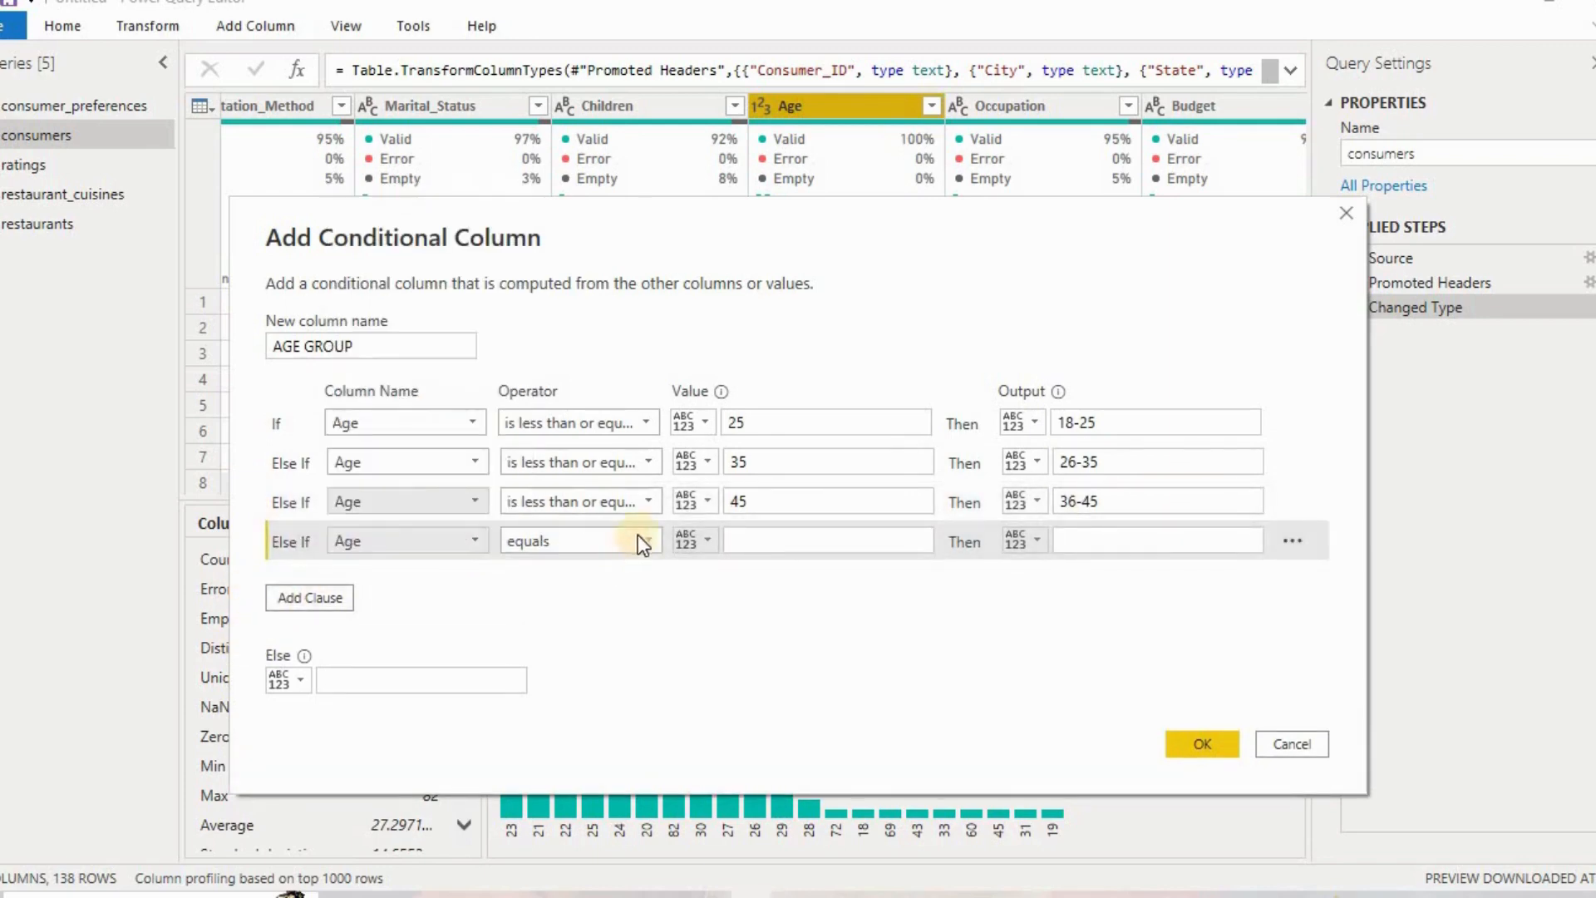
pyautogui.click(637, 537)
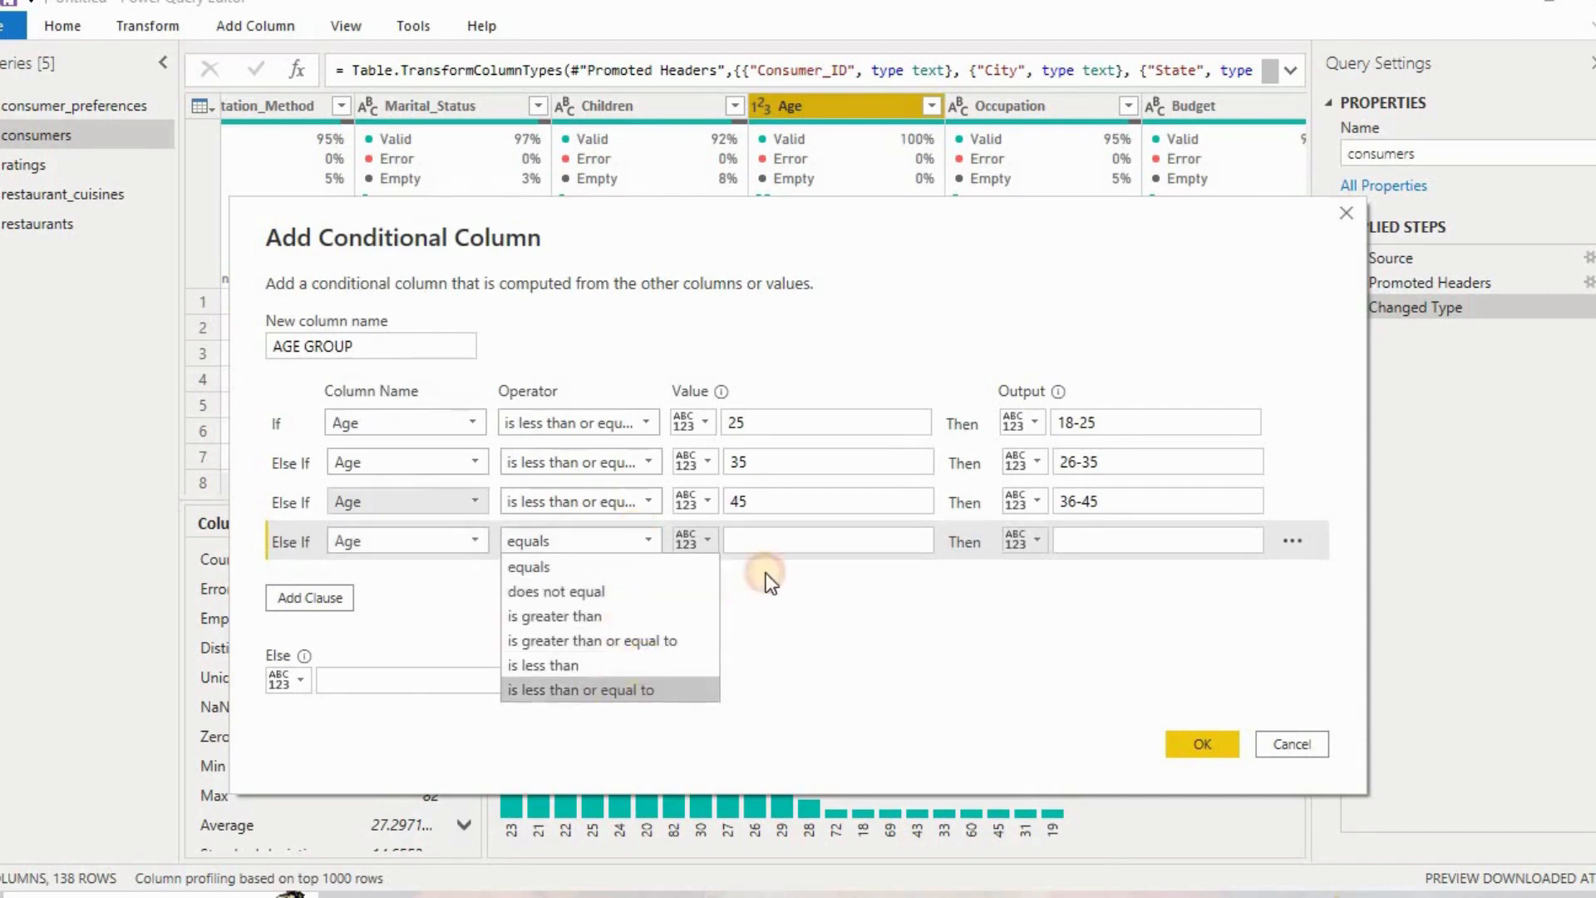
pyautogui.click(788, 542)
pyautogui.write('55')
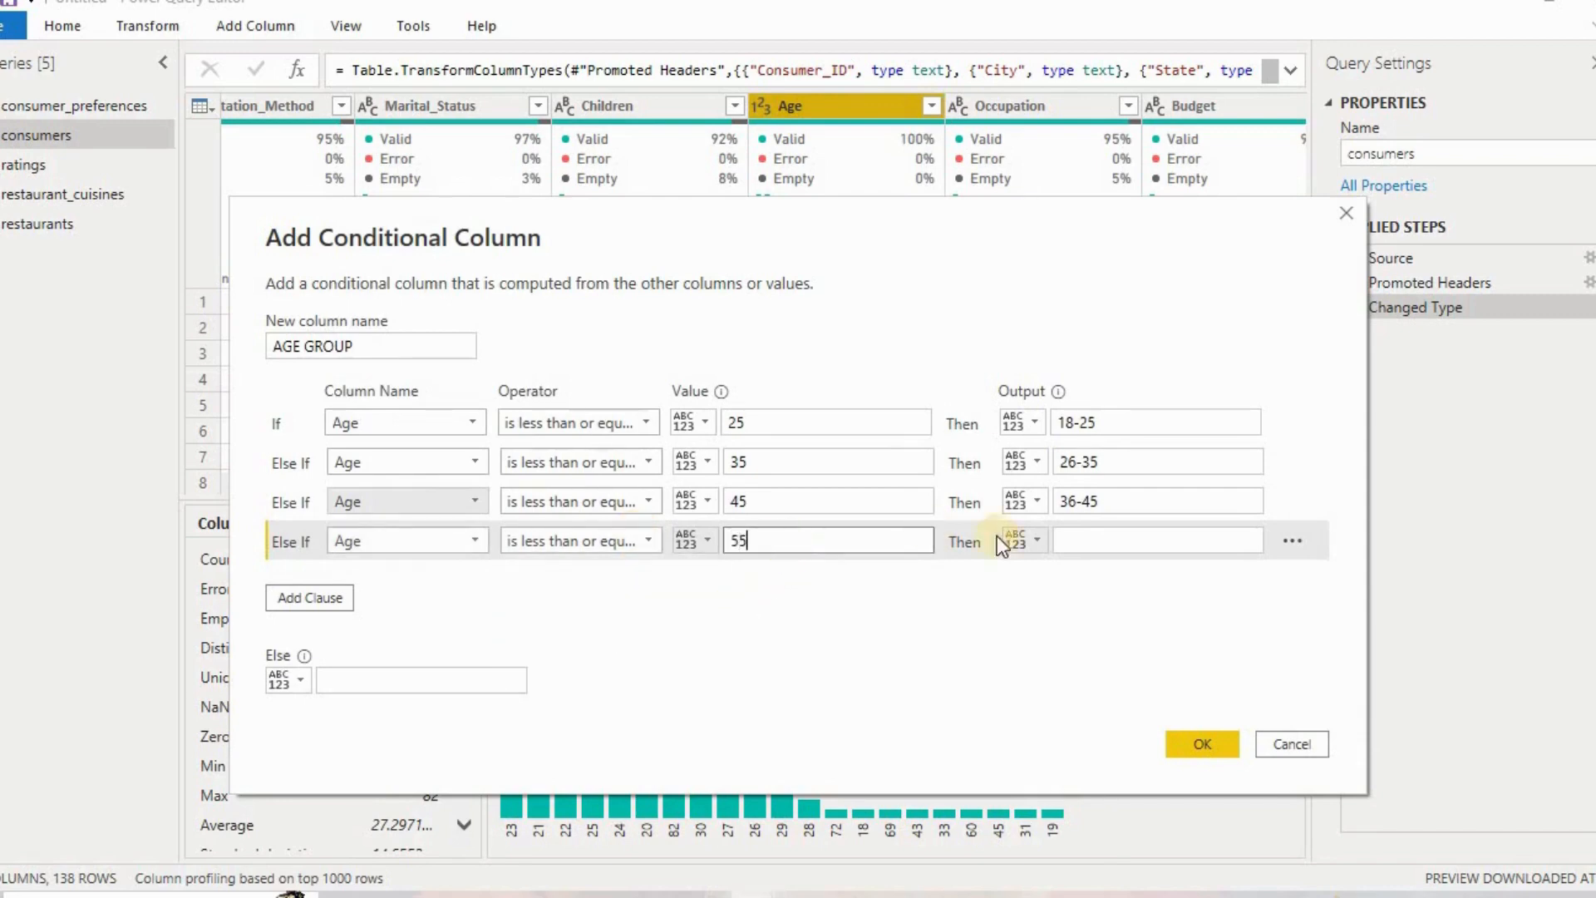
pyautogui.click(1082, 542)
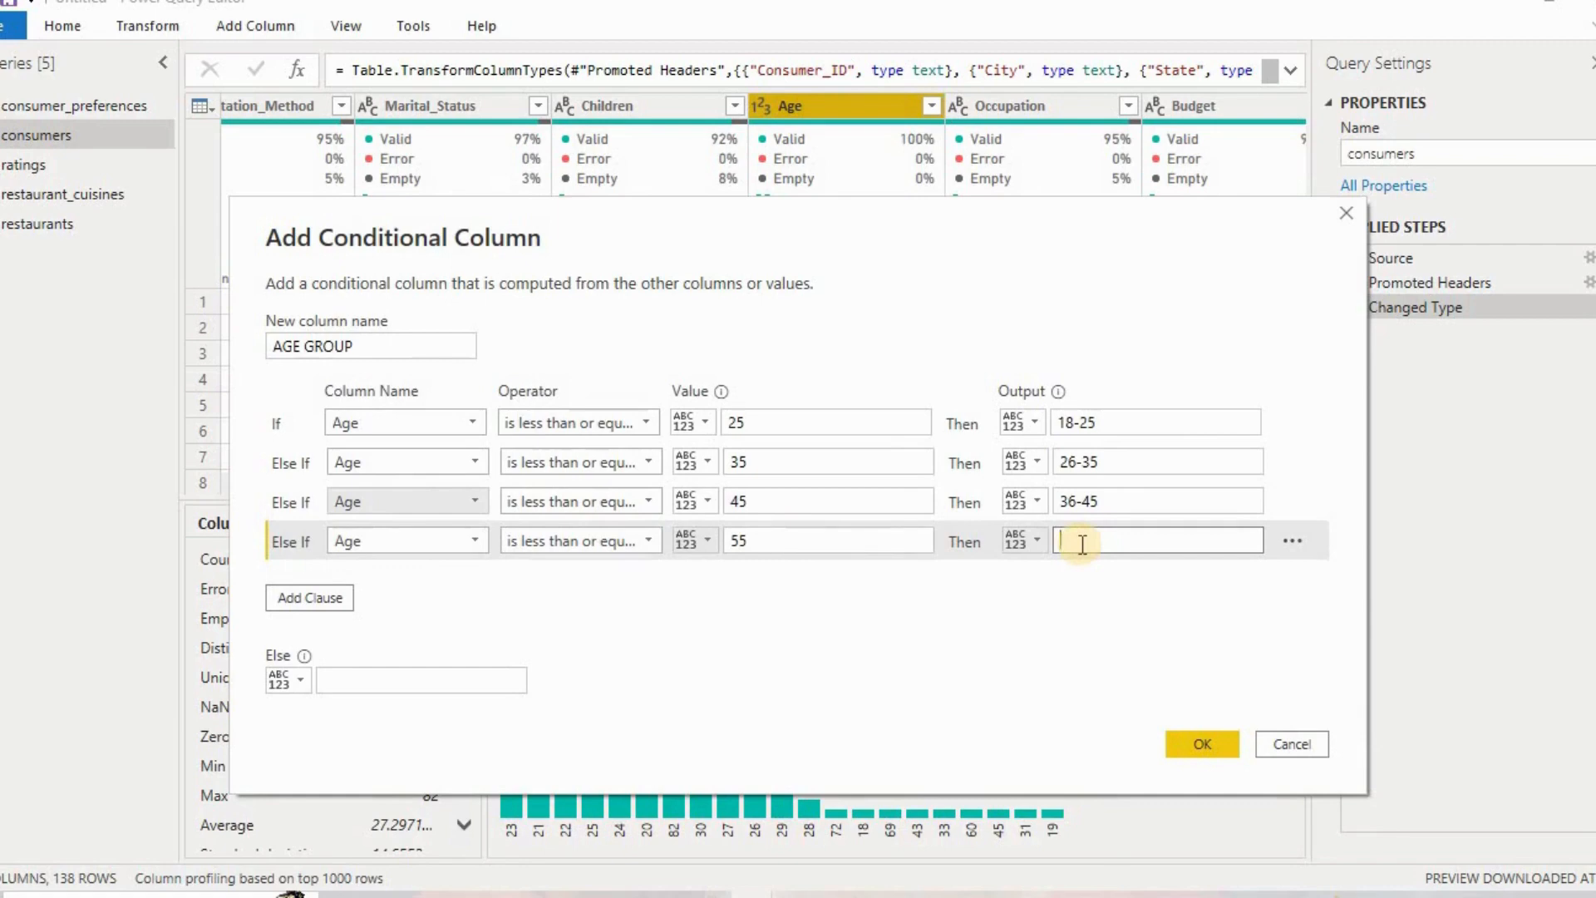
pyautogui.write('46-55')
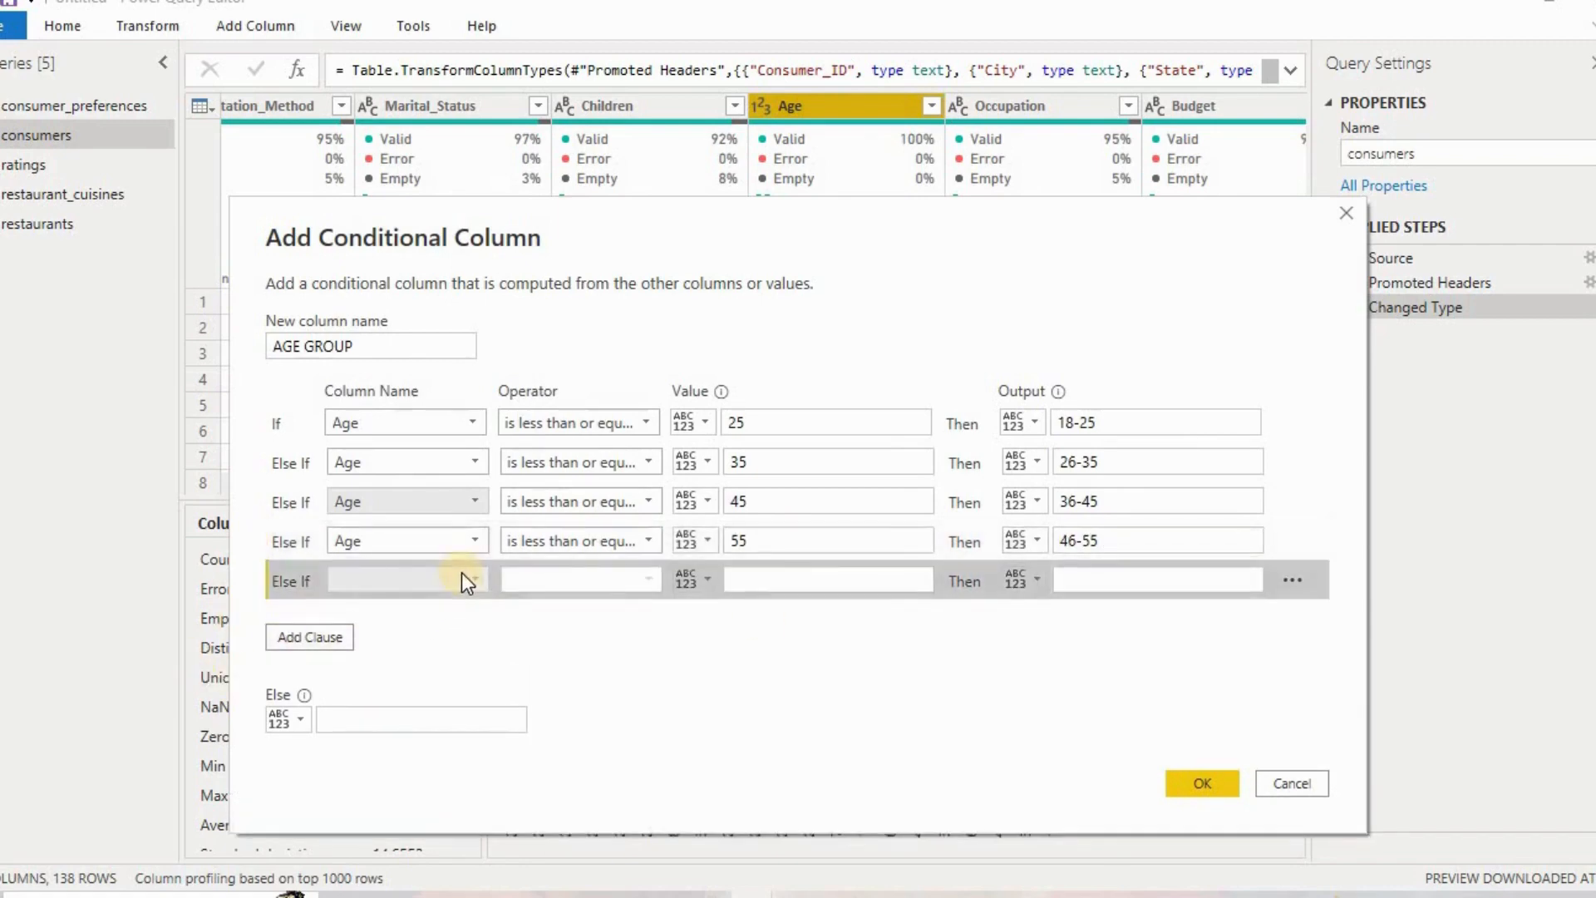
# Fill in the fifth condition so Age less than or equal to 65 outputs 56-65.
pyautogui.click(462, 578)
pyautogui.click(431, 504)
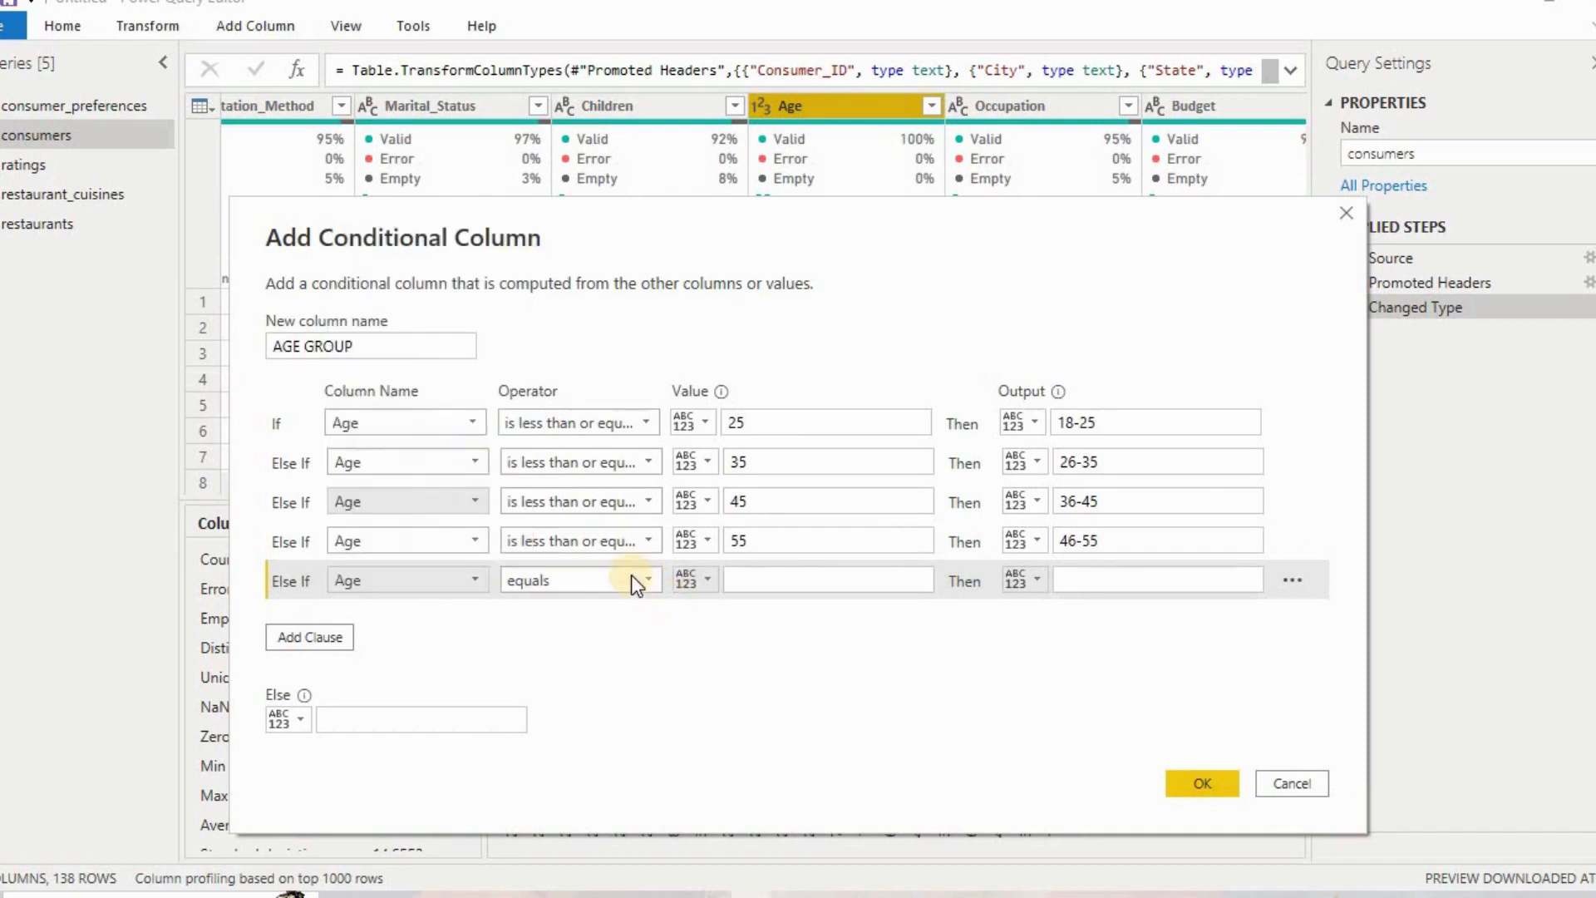
pyautogui.click(629, 574)
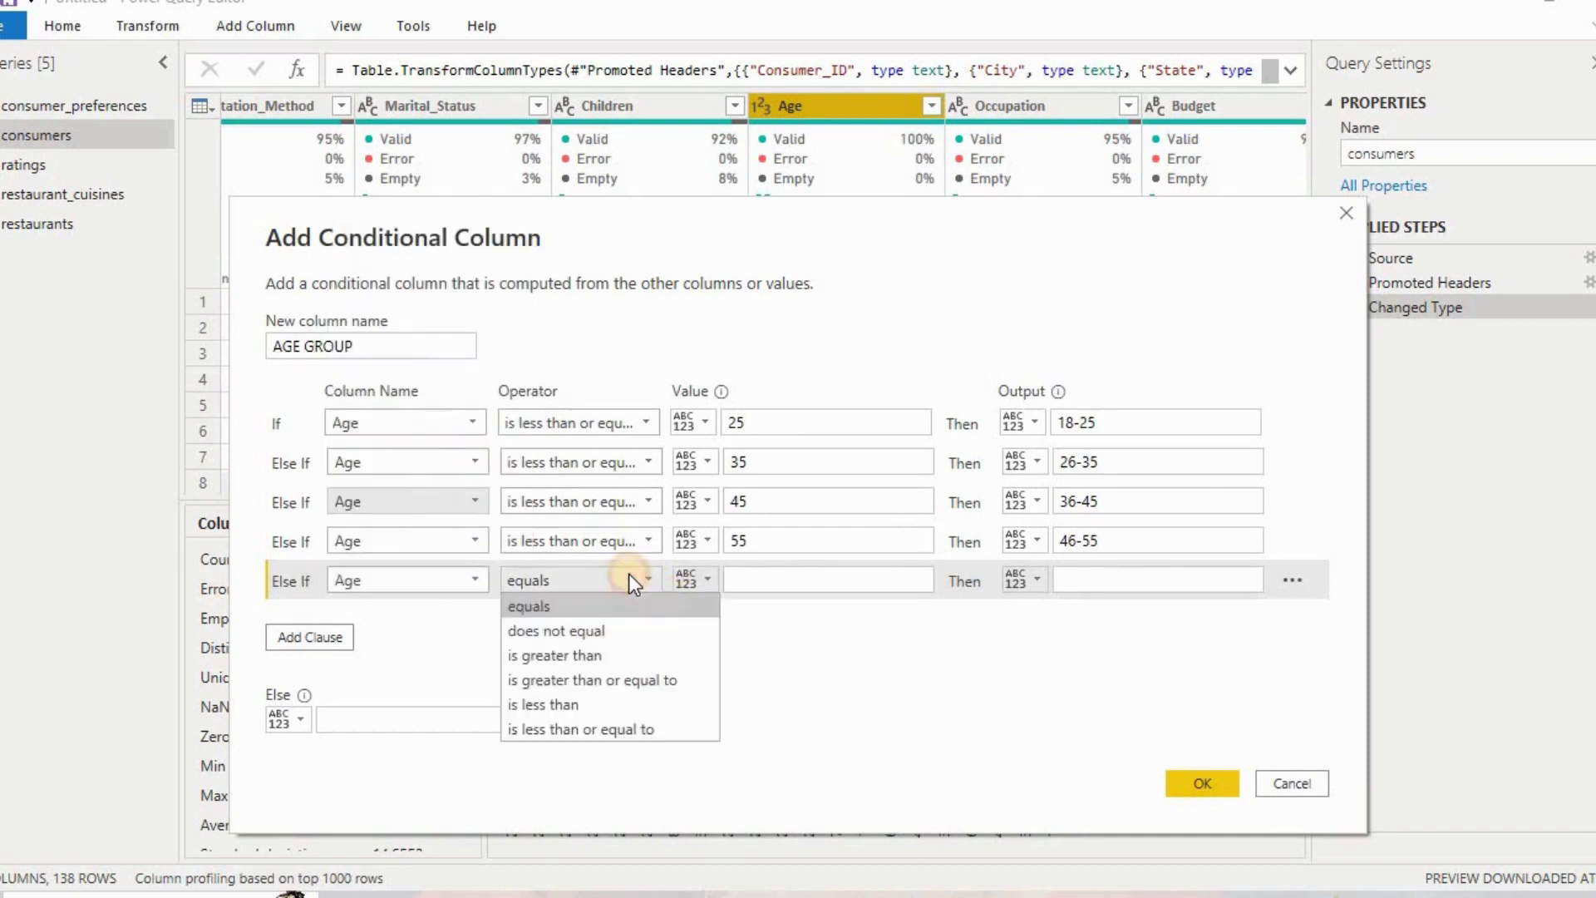
pyautogui.click(602, 728)
pyautogui.click(759, 587)
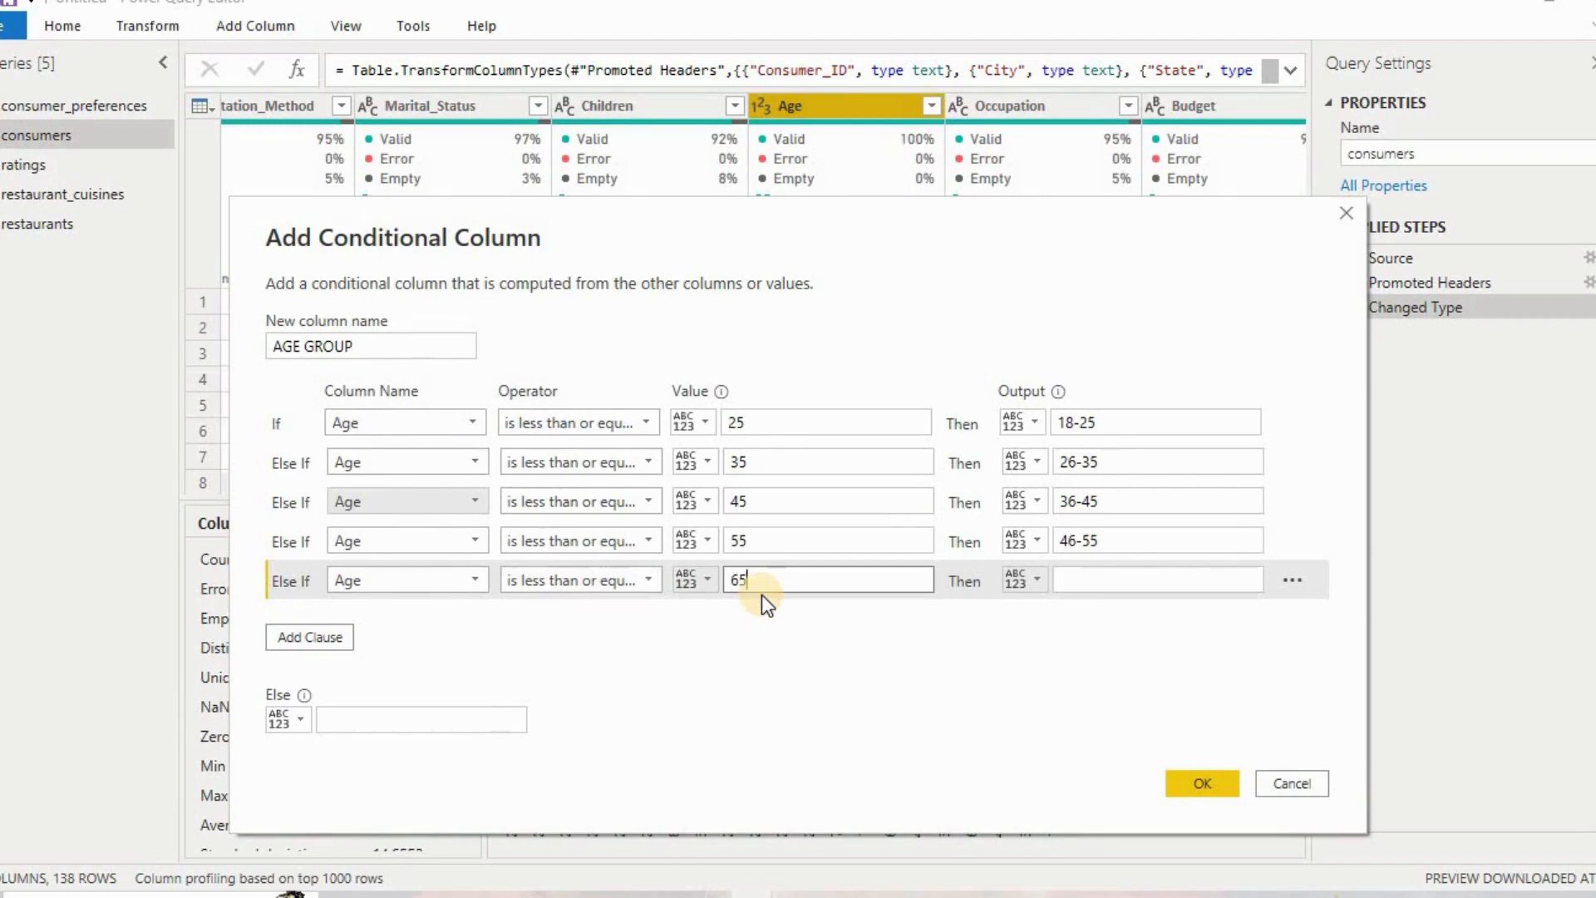
pyautogui.write('65')
pyautogui.click(1175, 582)
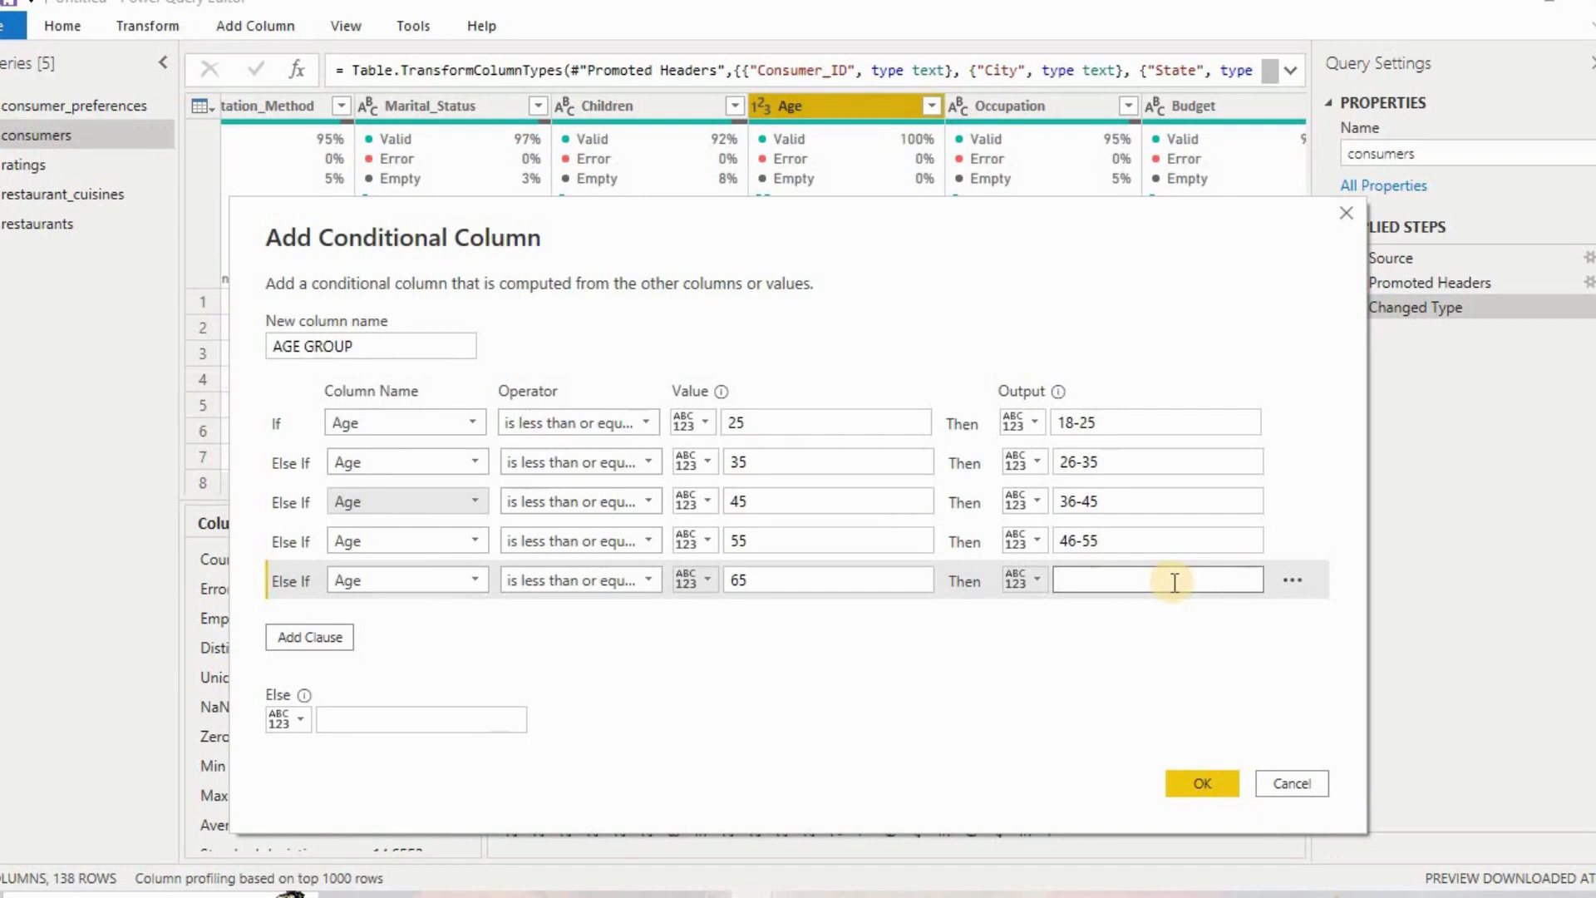
pyautogui.write('56-65')
# Add a sixth condition outputting 66-85 for Age less than or equal to 85, and create the AGE GROUP column.
pyautogui.click(336, 637)
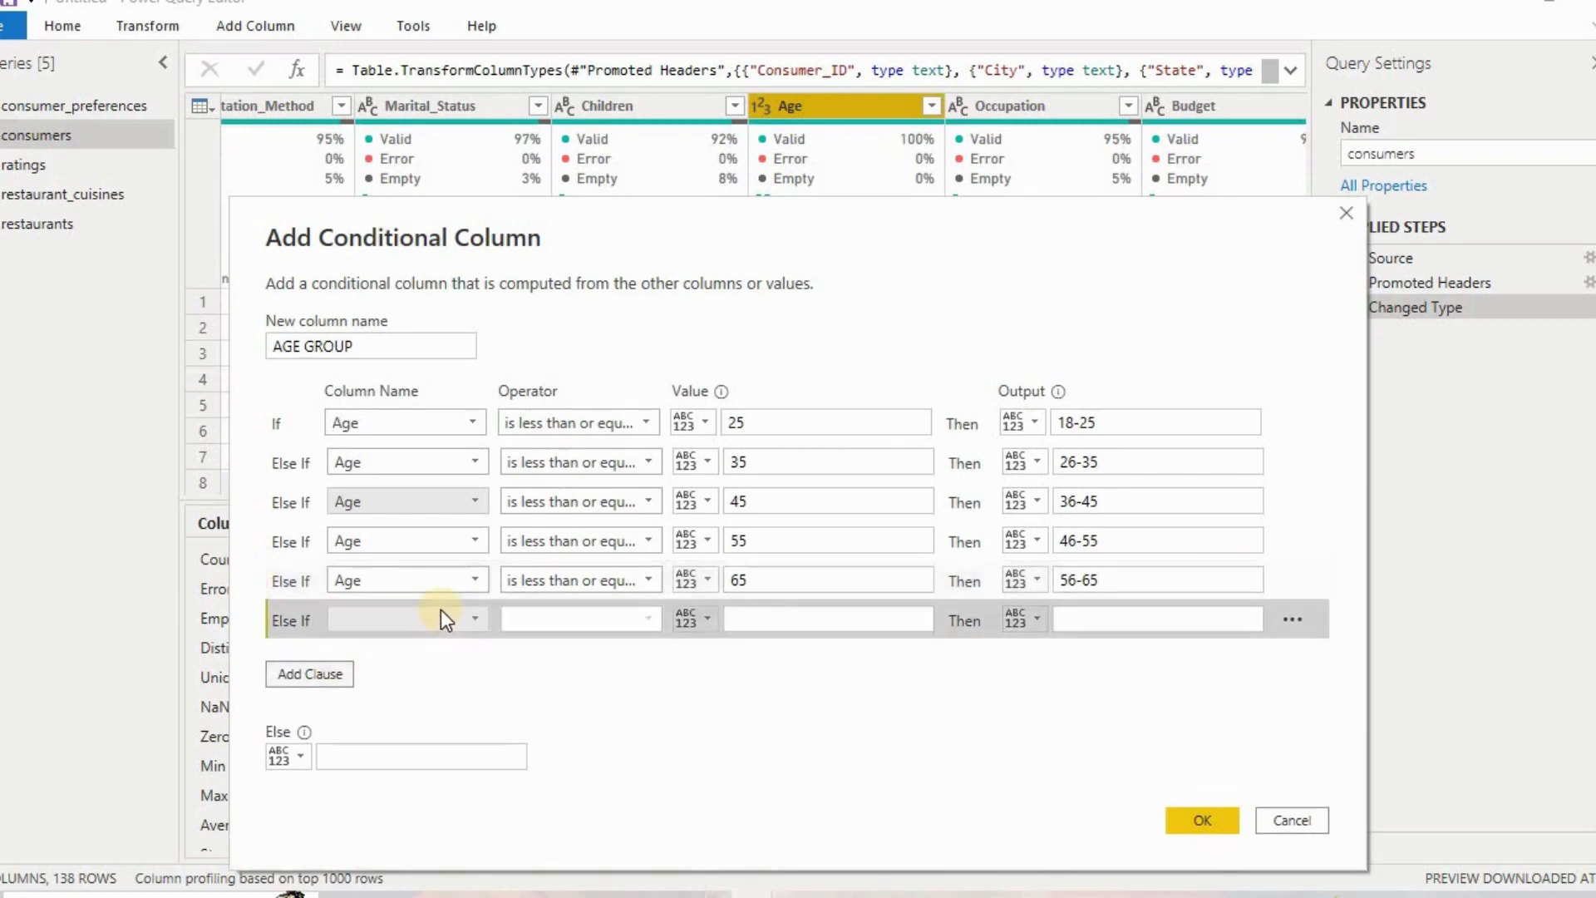
pyautogui.click(440, 615)
pyautogui.click(431, 546)
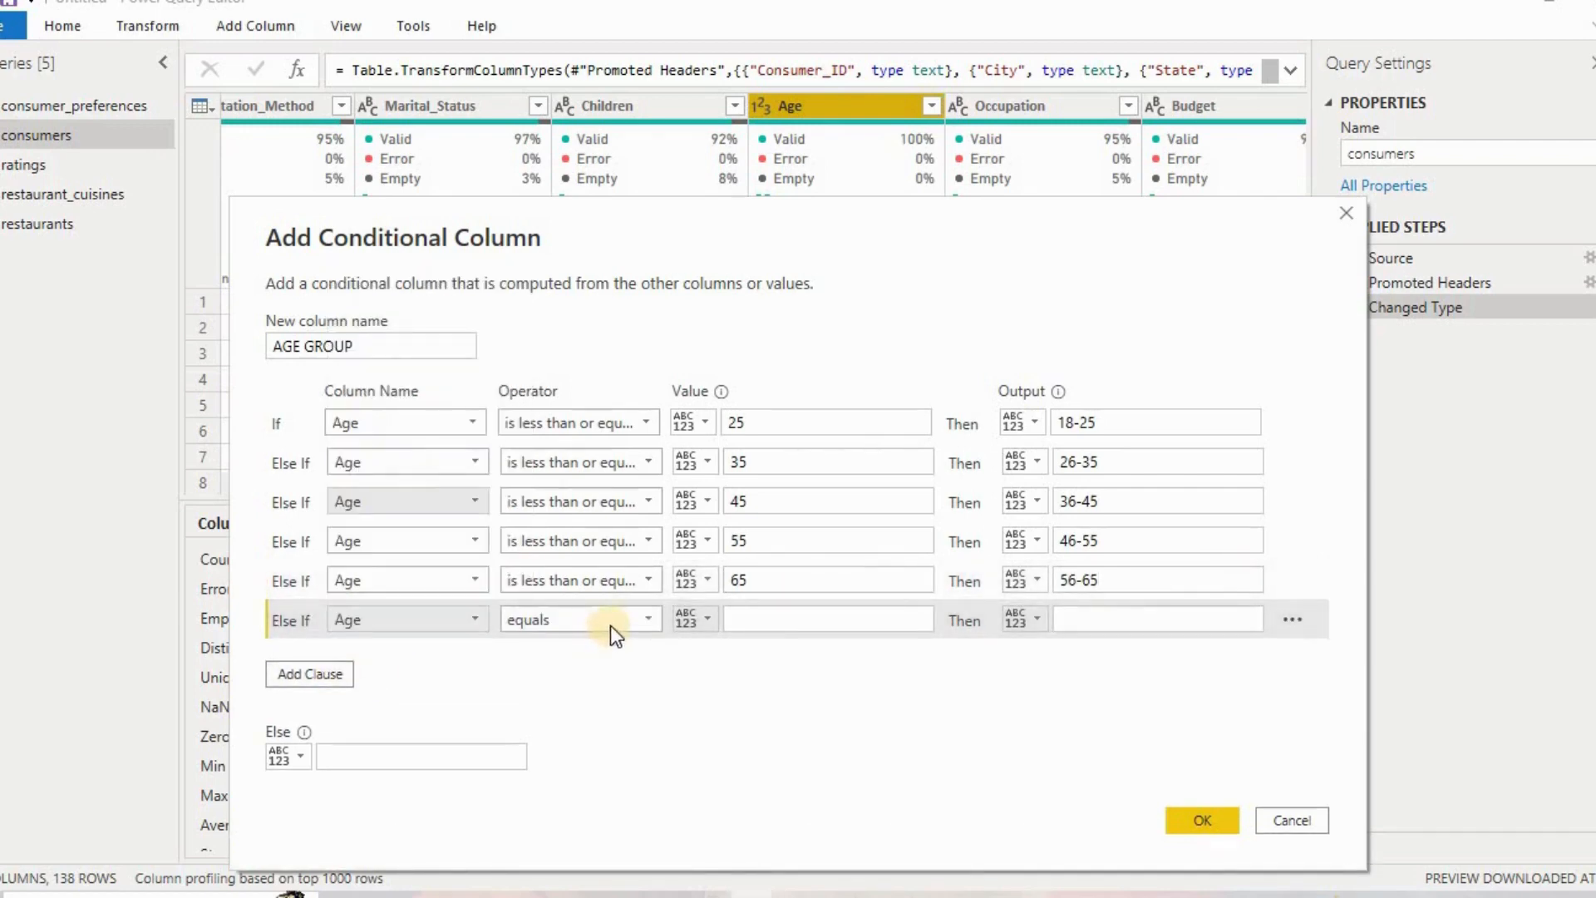
pyautogui.click(609, 630)
pyautogui.click(596, 769)
pyautogui.click(775, 620)
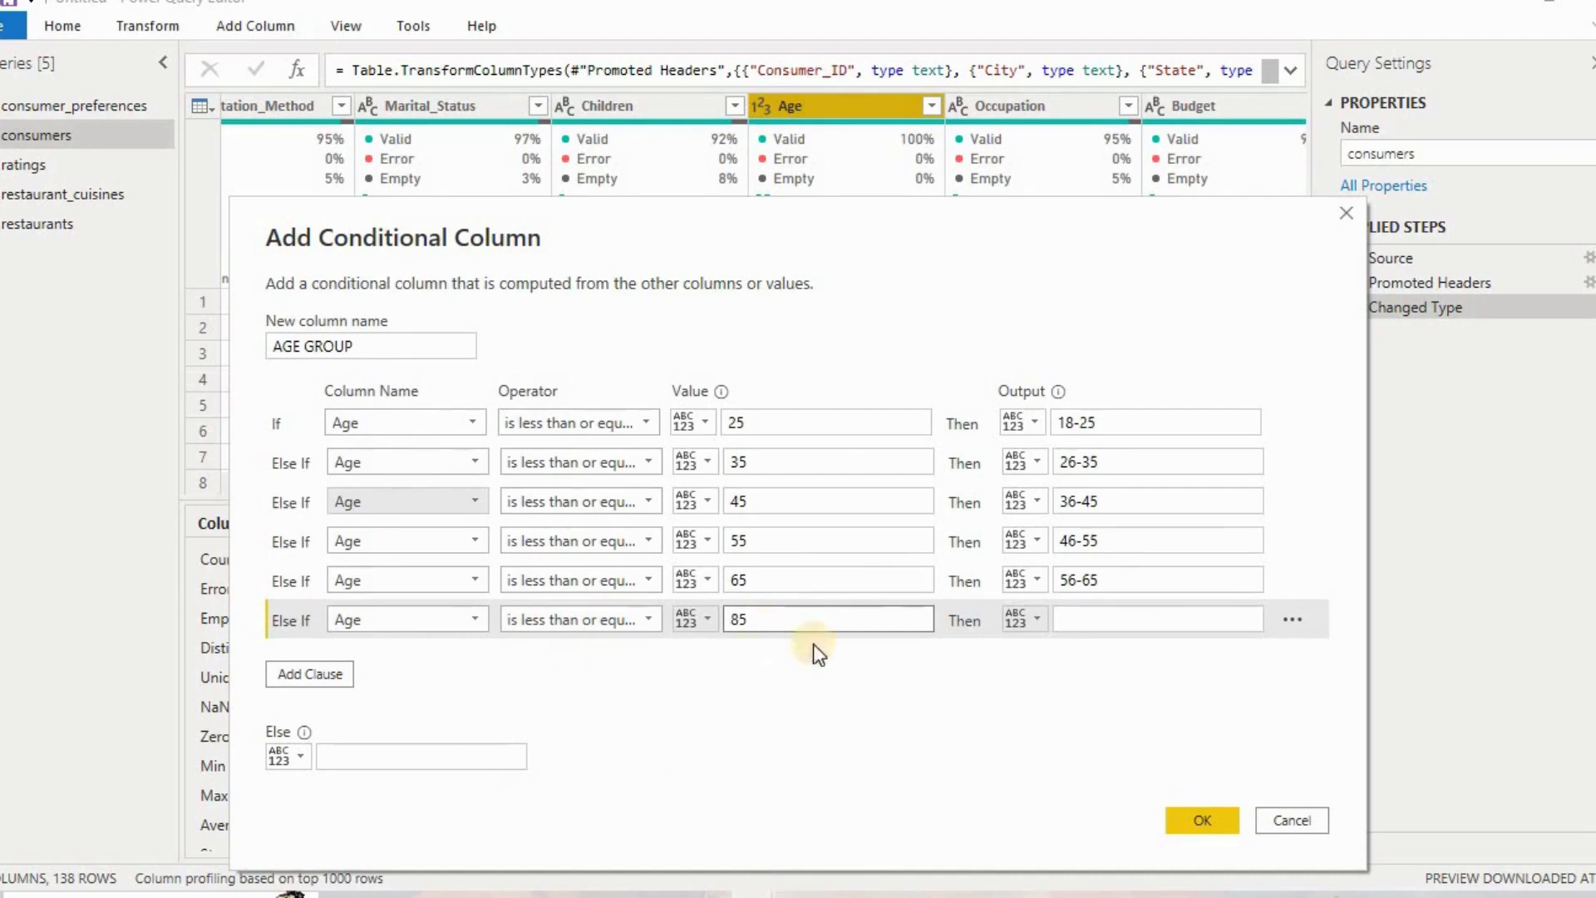
pyautogui.click(1051, 610)
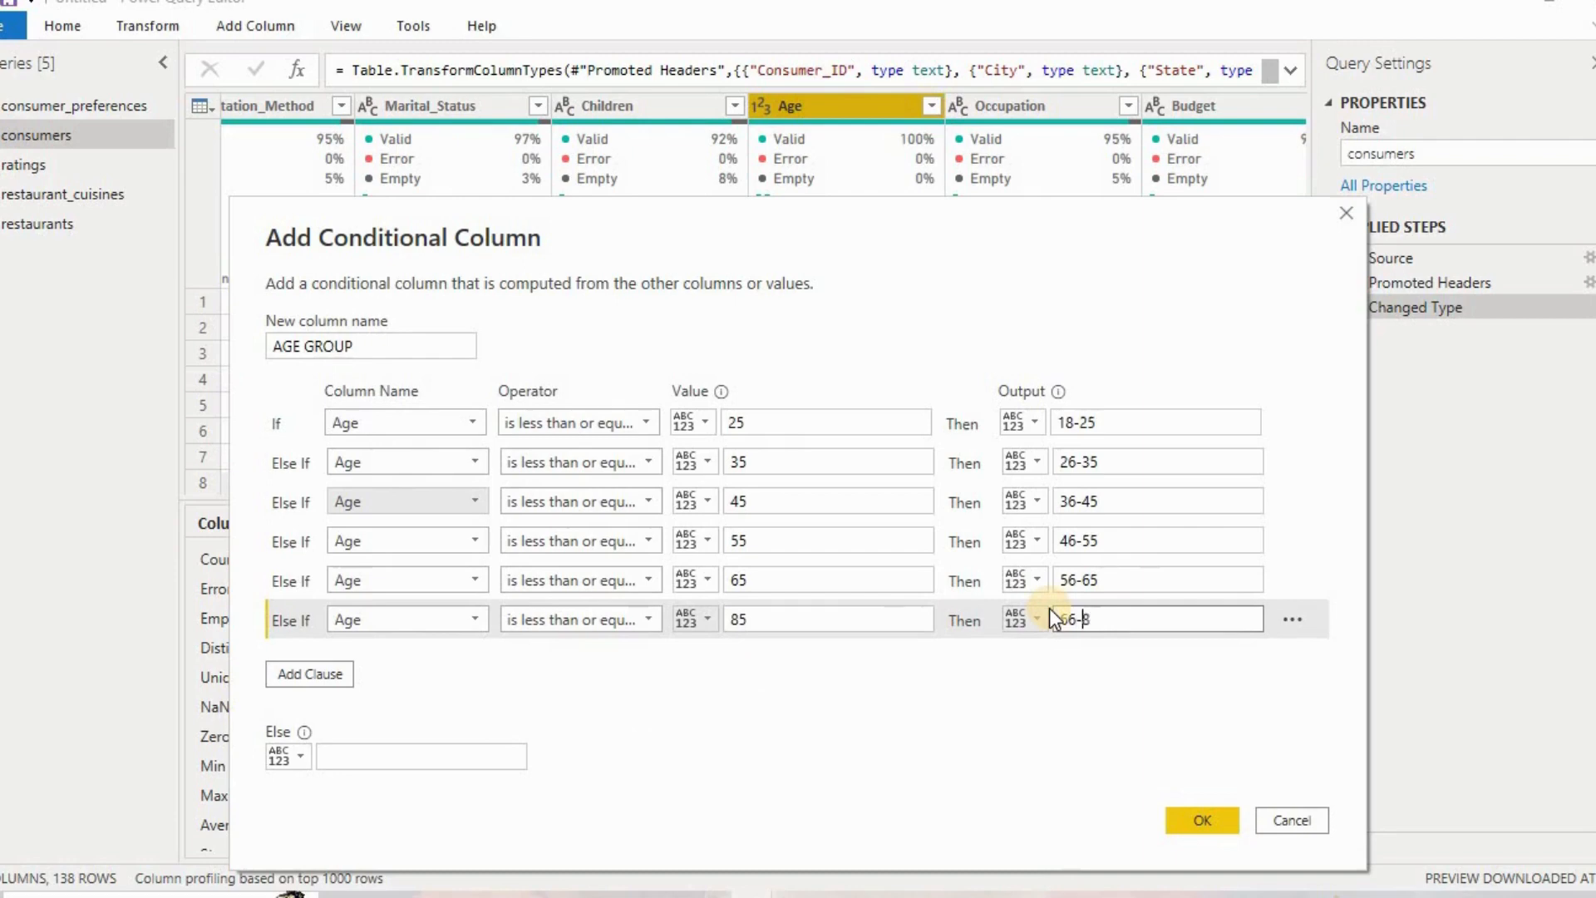
pyautogui.write('5')
pyautogui.click(1224, 821)
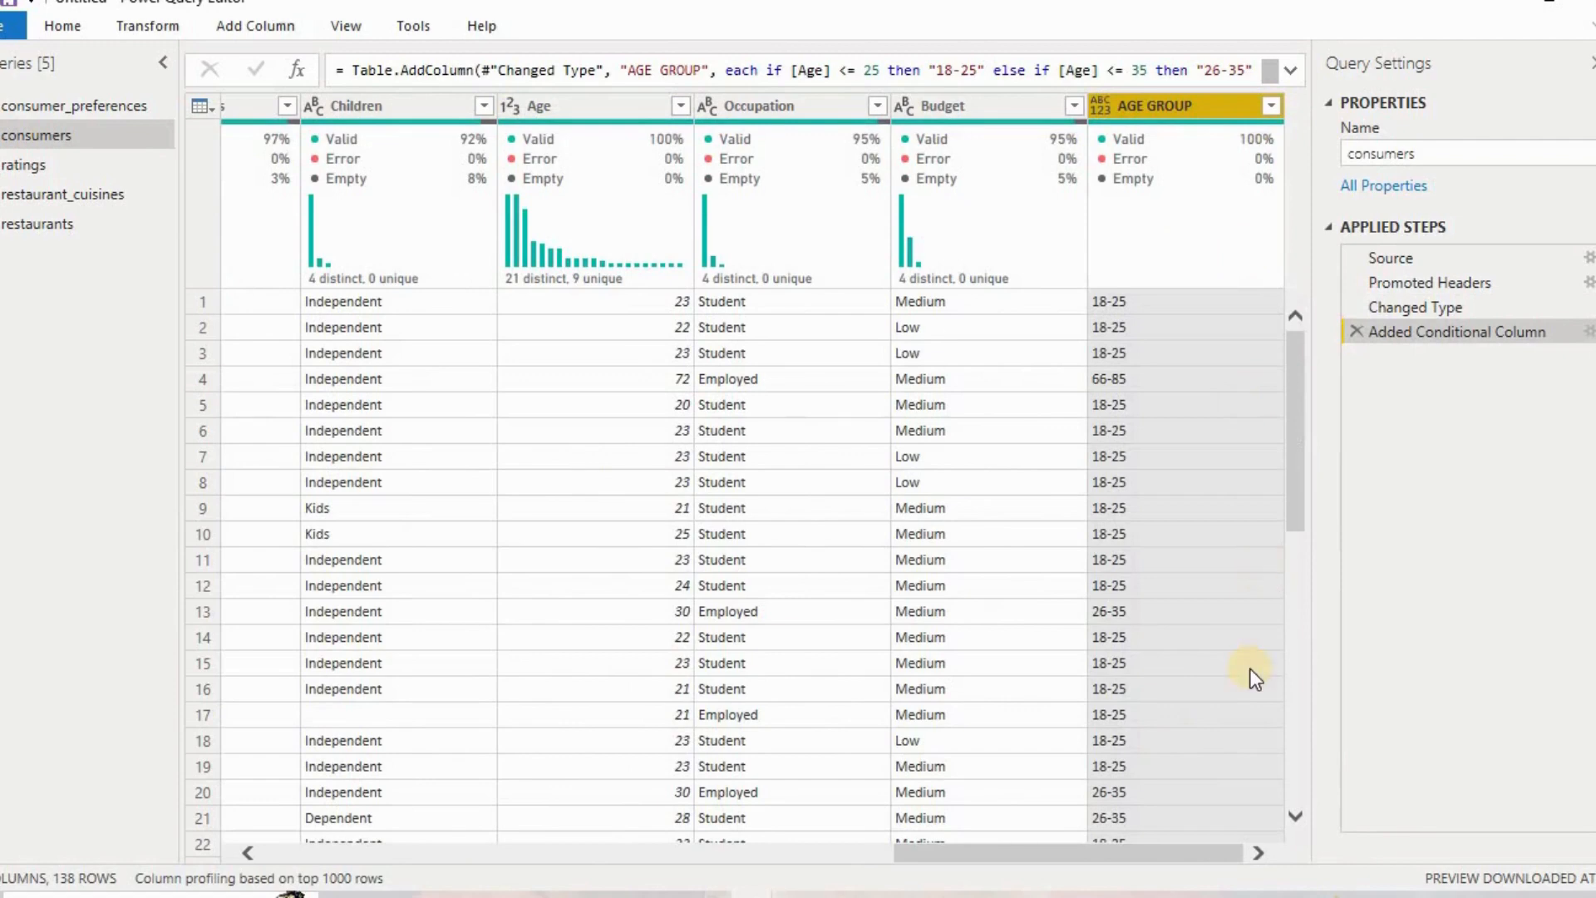
# Close the query editor and apply the pending query changes to the data model.
pyautogui.click(73, 23)
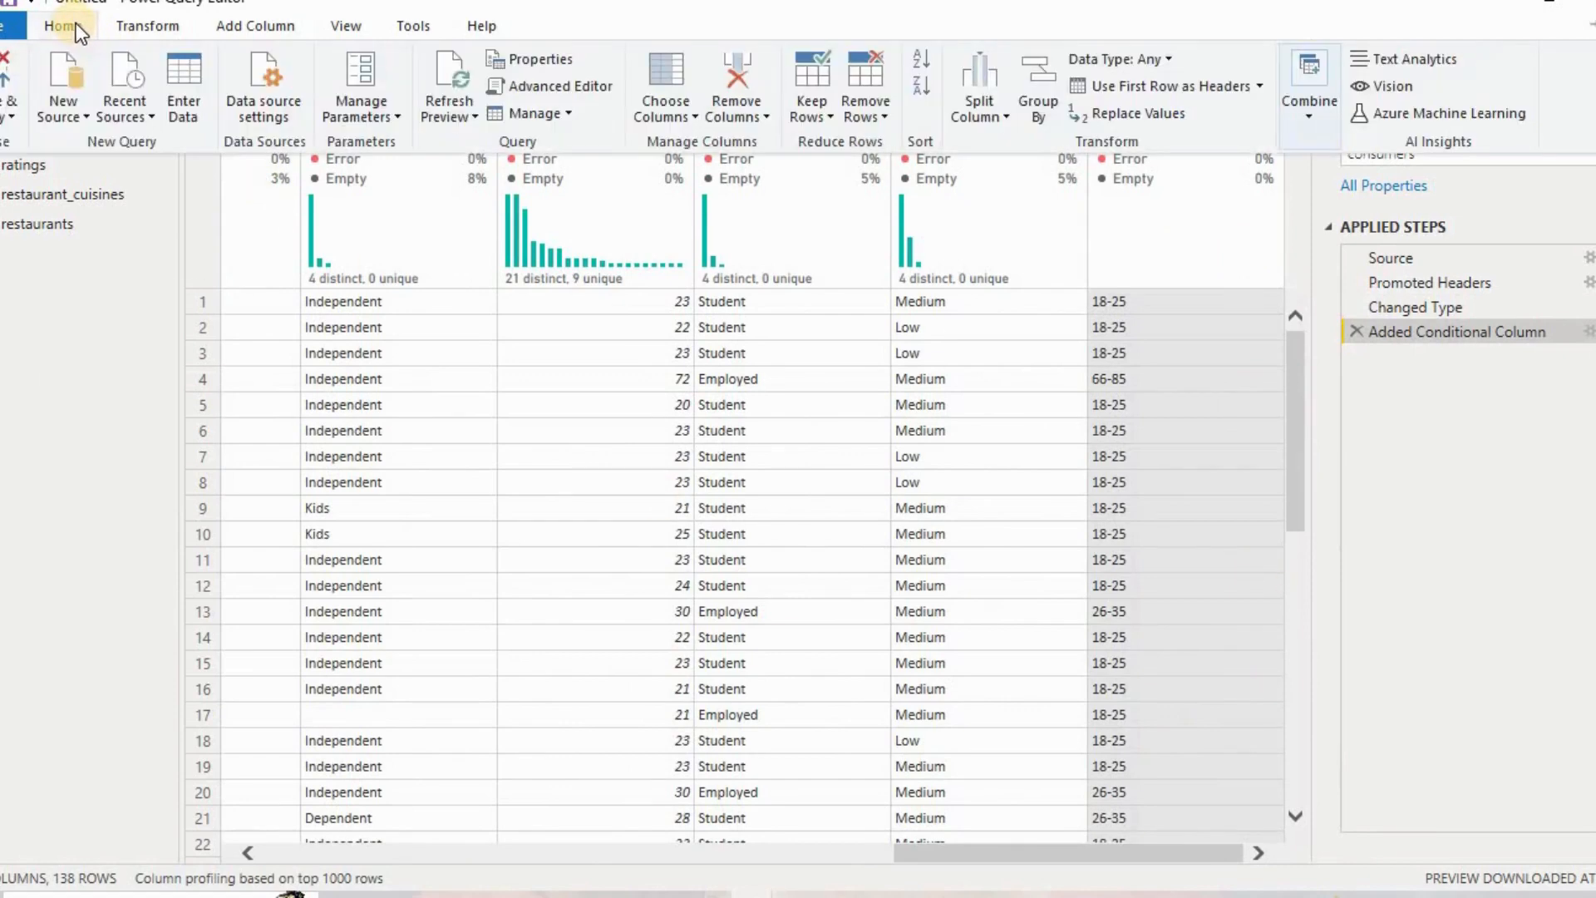
pyautogui.click(10, 116)
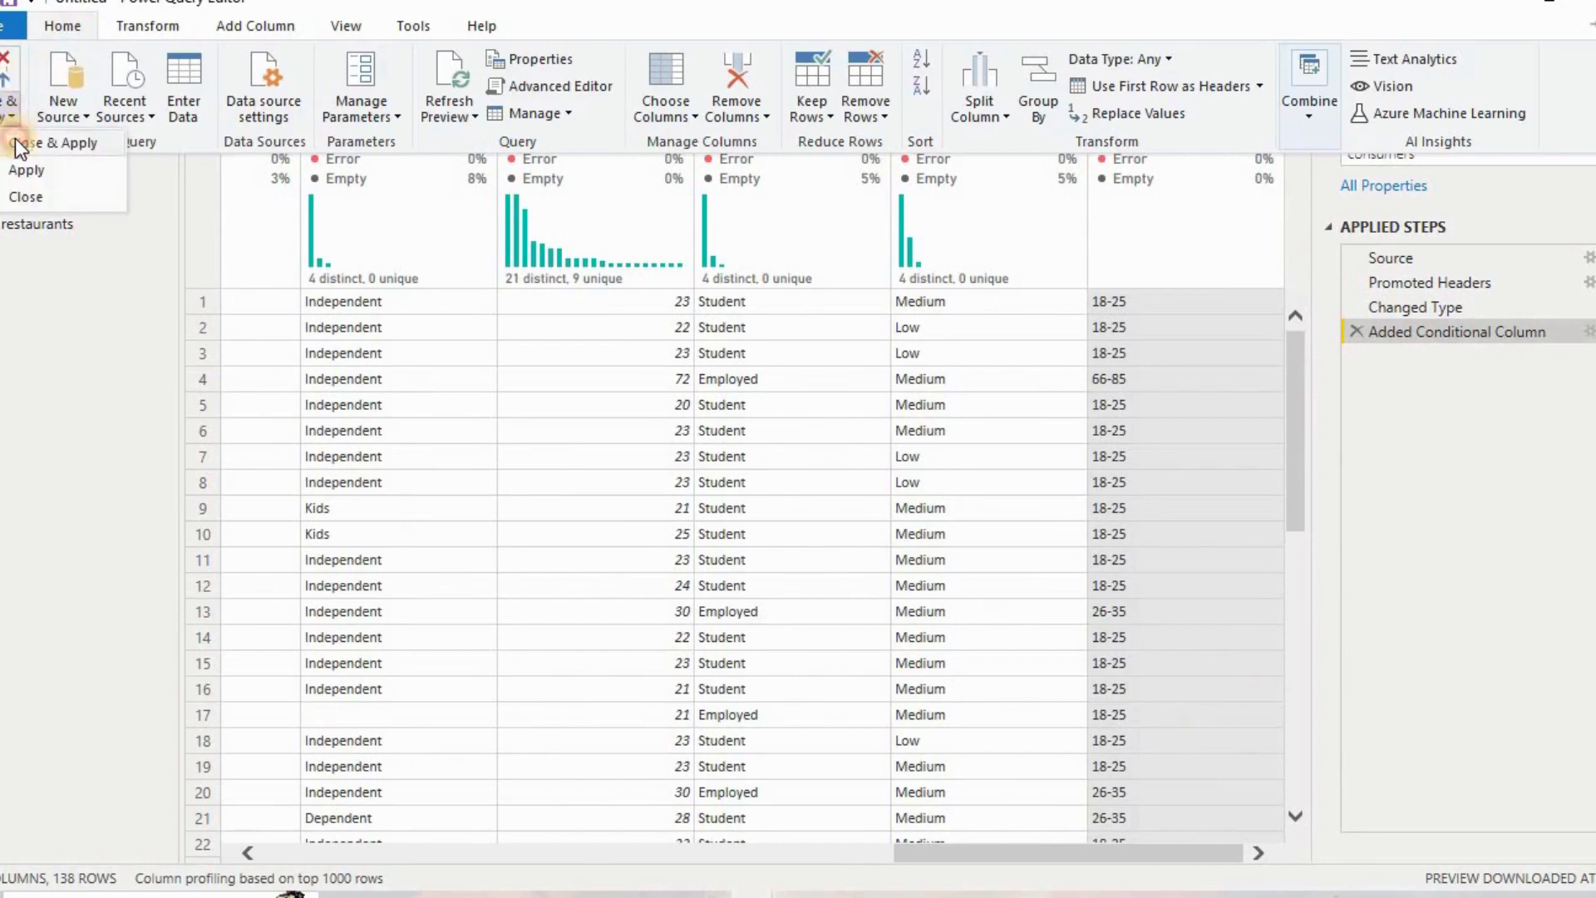
pyautogui.click(1144, 441)
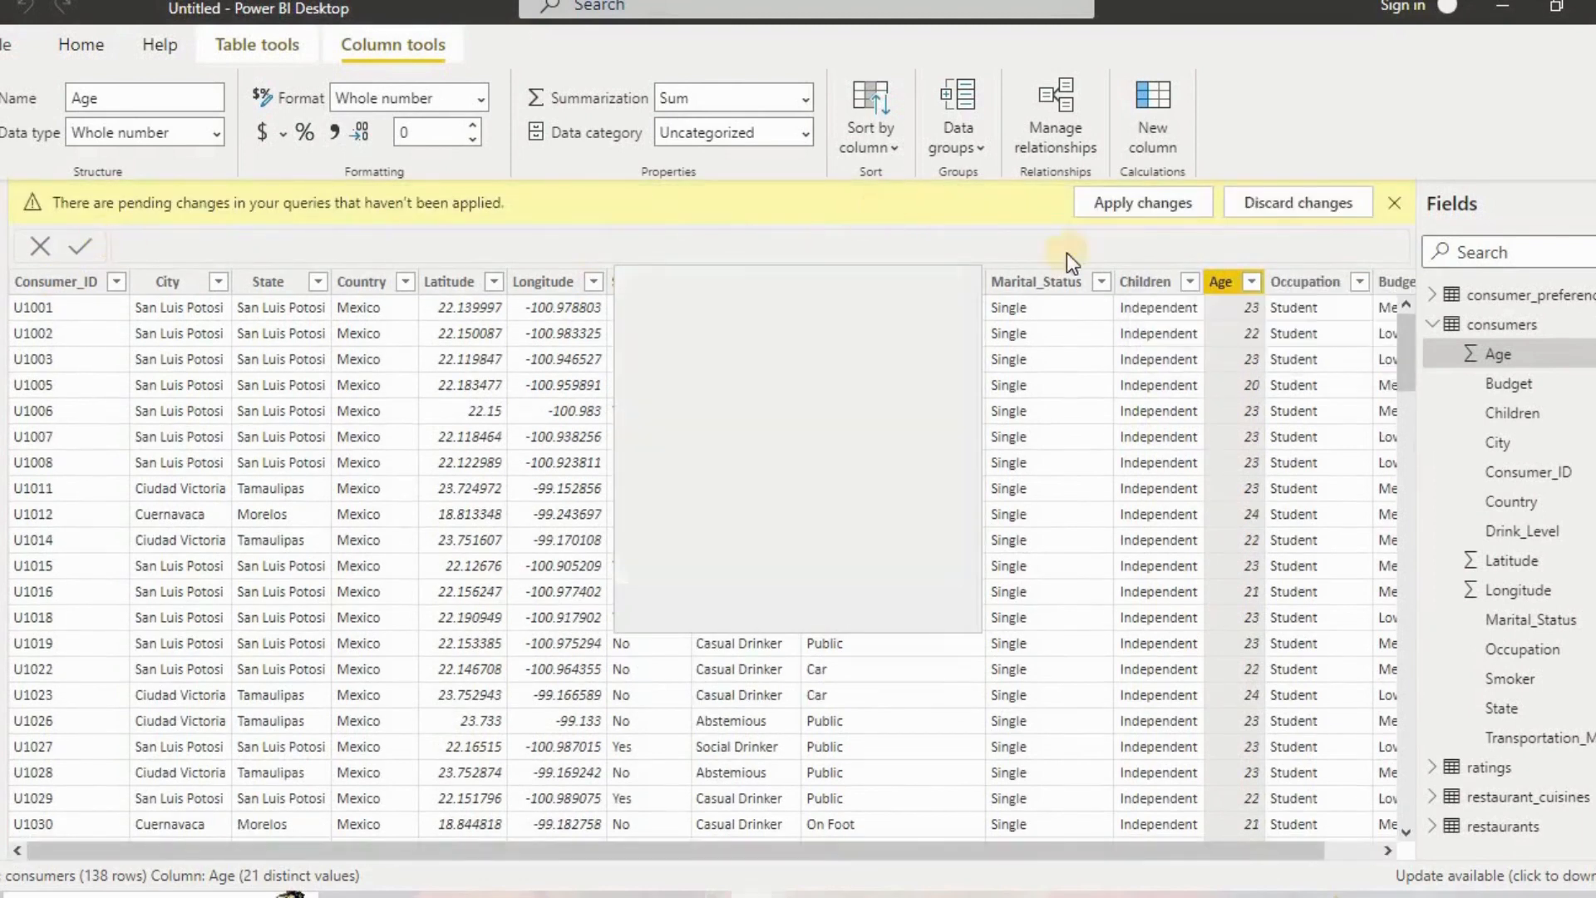
pyautogui.click(1105, 211)
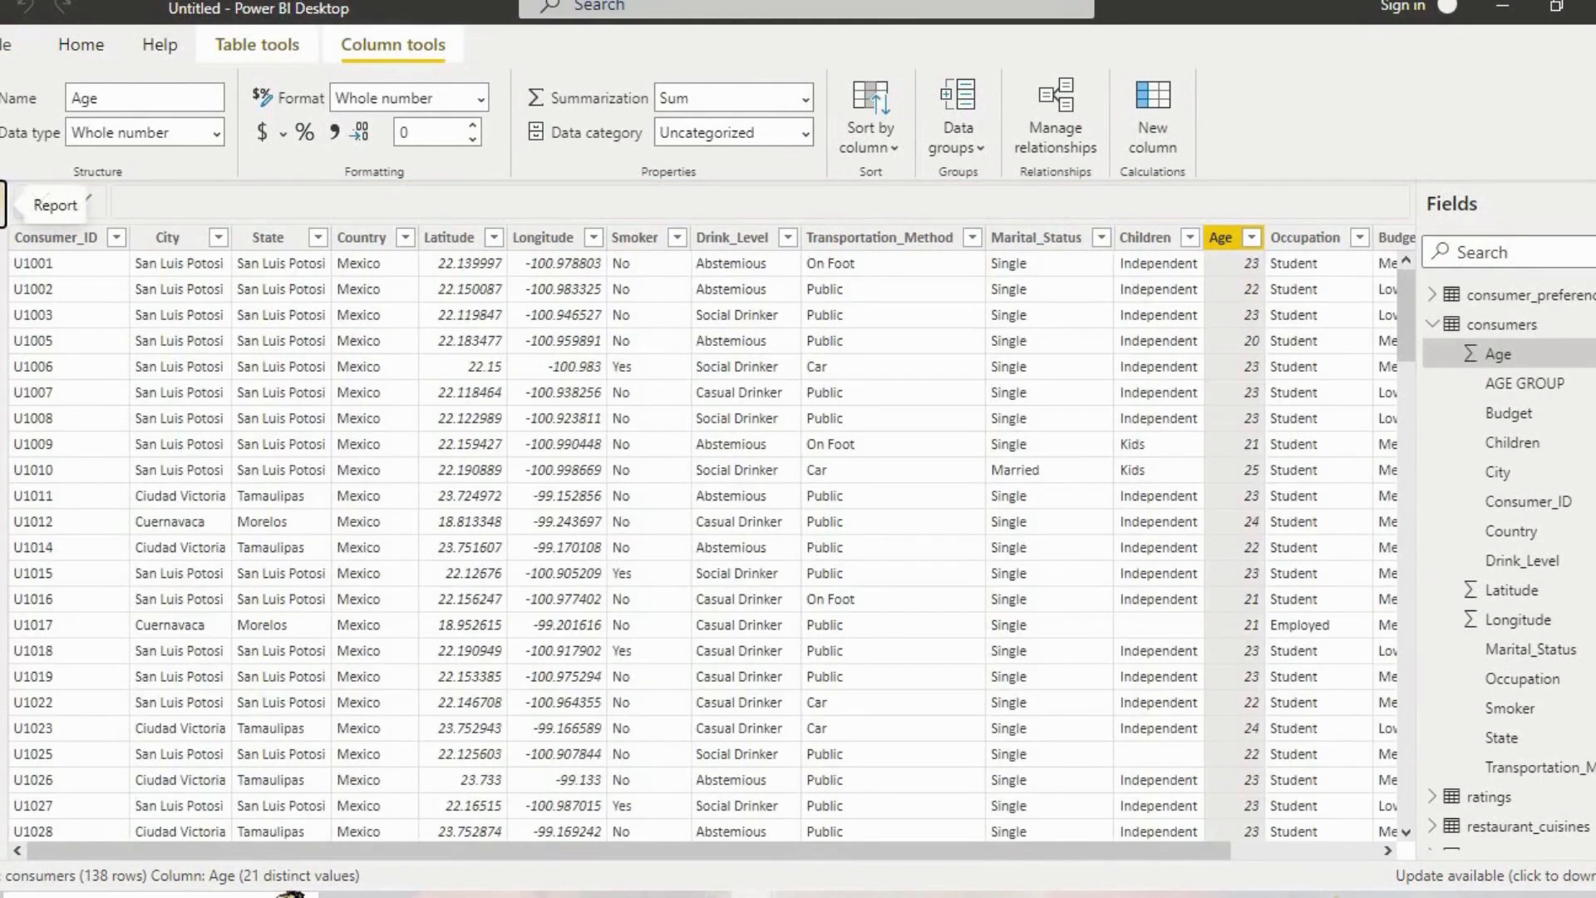
# Add an empty slicer to the report page beside the City slicer and shorten it to match that slicer's height.
pyautogui.click(4, 204)
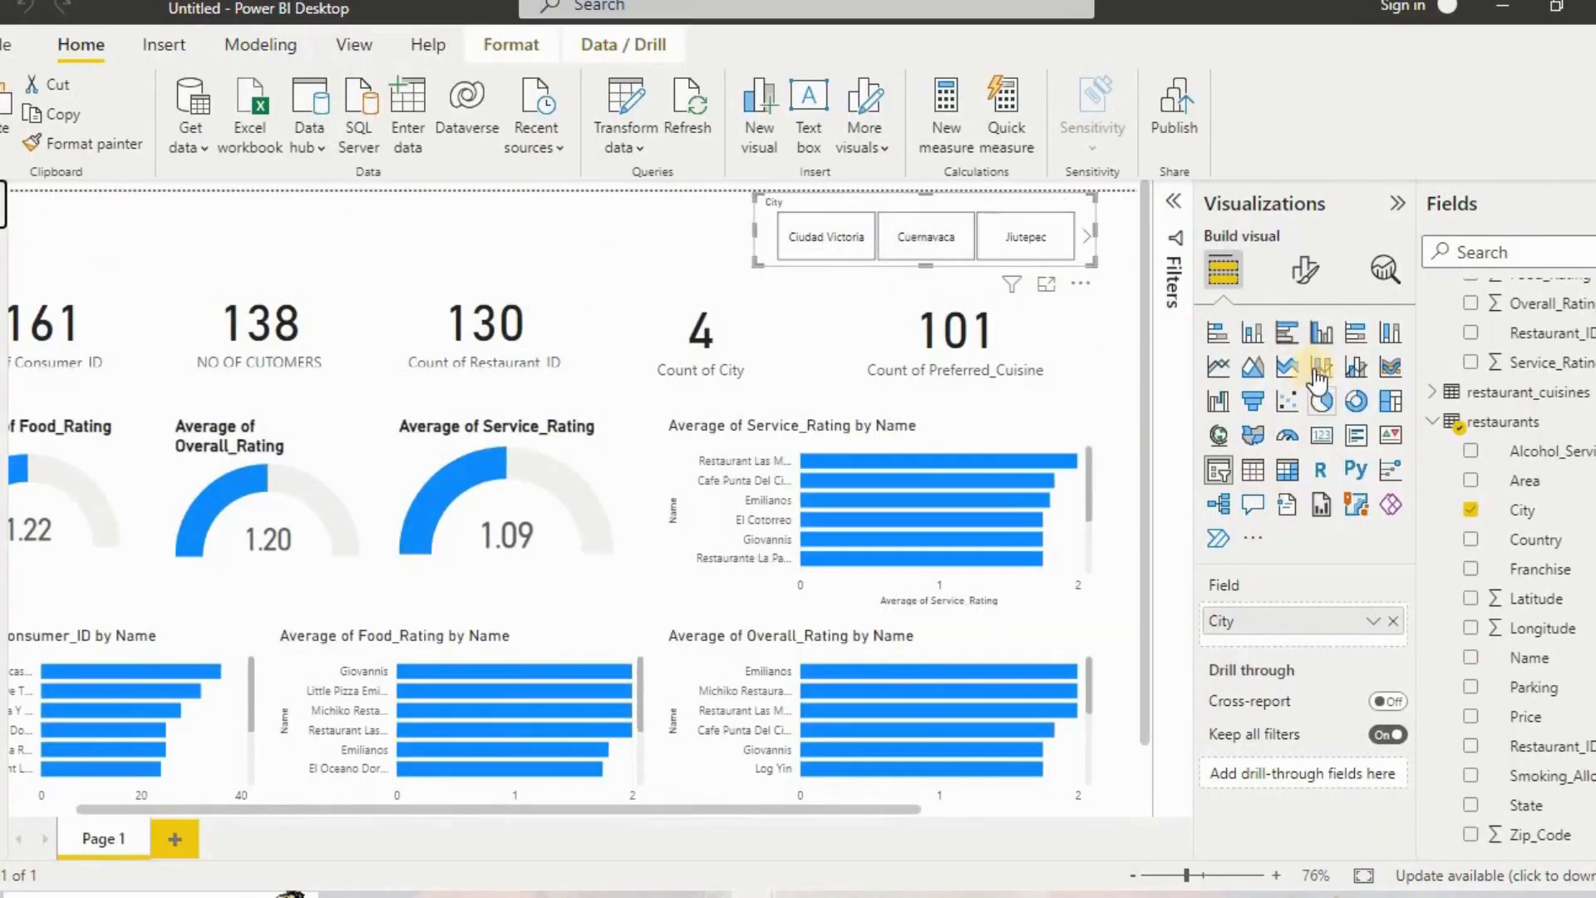
pyautogui.click(642, 242)
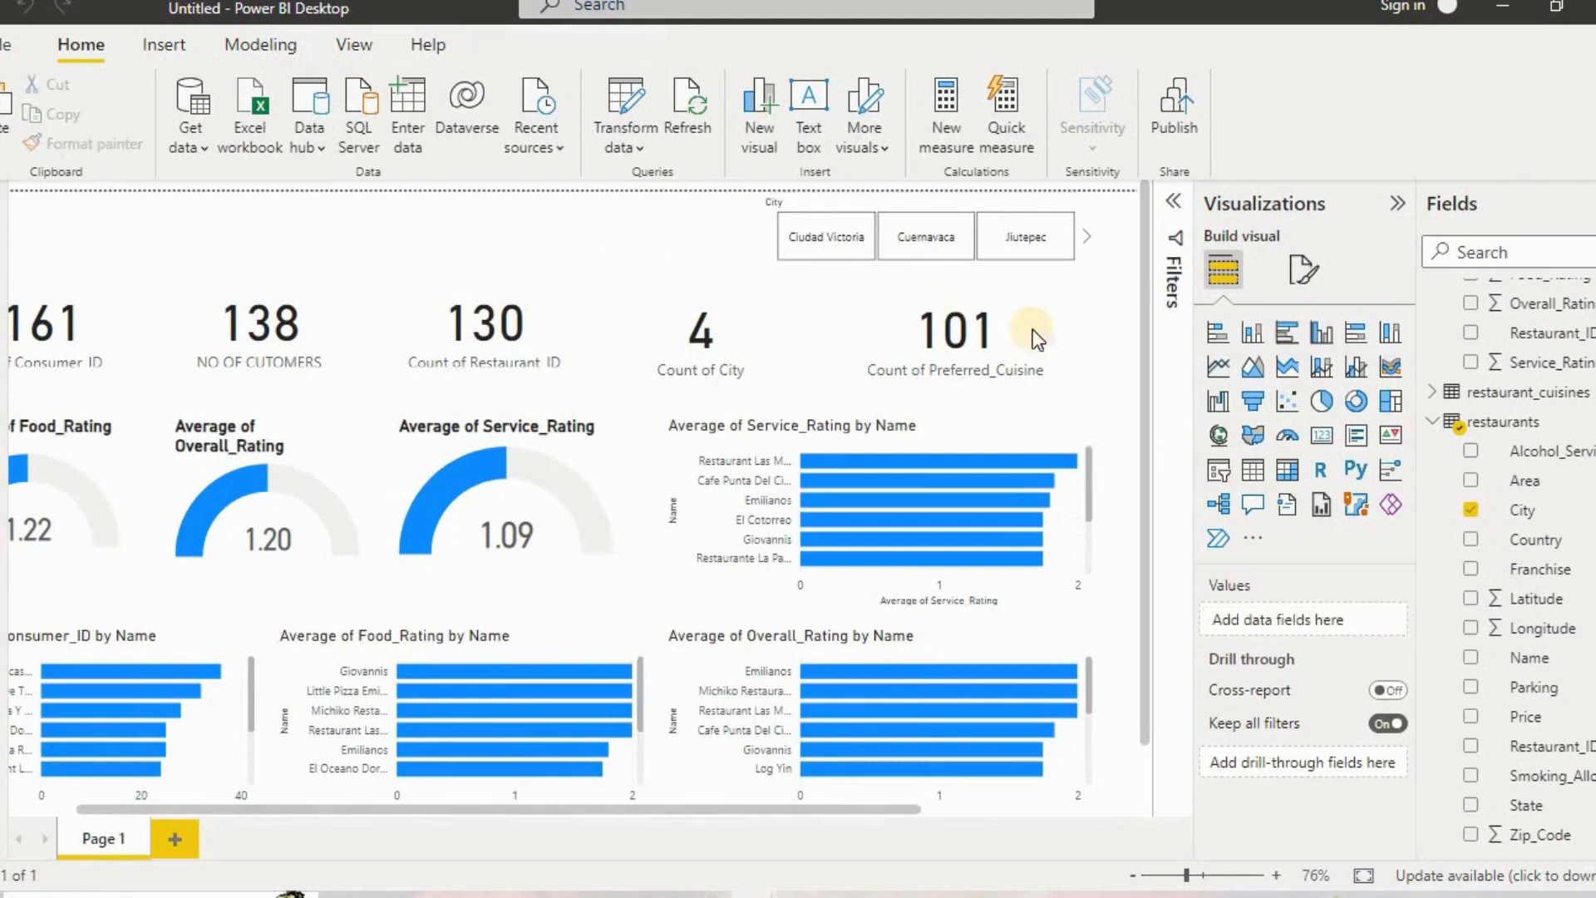
pyautogui.click(1221, 472)
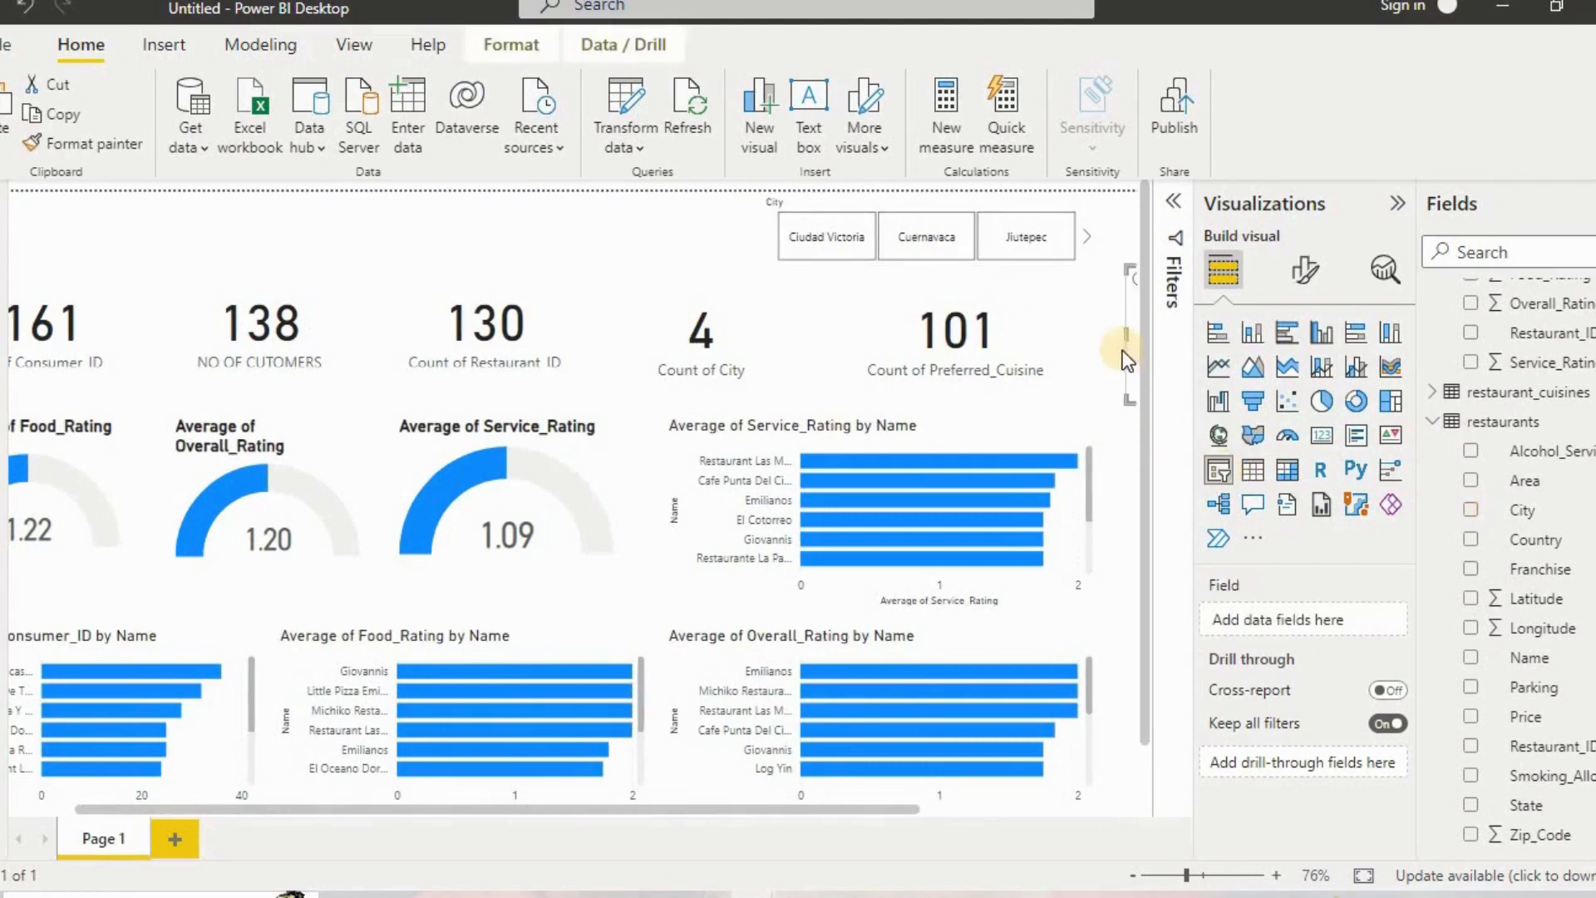
pyautogui.moveTo(1129, 346)
pyautogui.mouseDown()
pyautogui.moveTo(961, 296)
pyautogui.moveTo(406, 238)
pyautogui.moveTo(500, 232)
pyautogui.mouseUp()
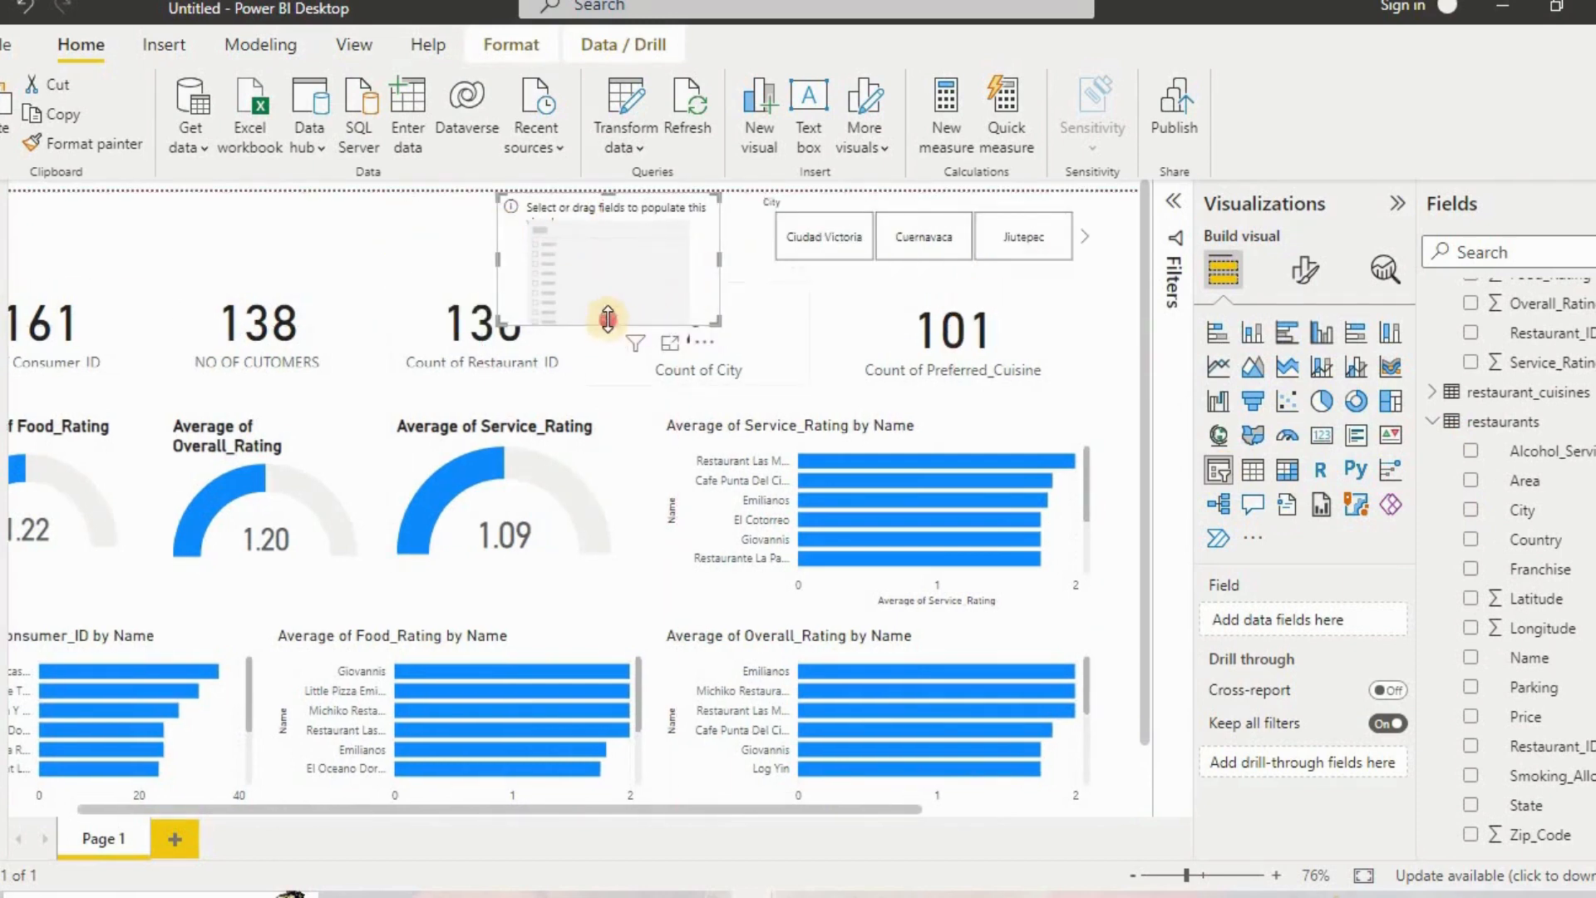
pyautogui.moveTo(605, 327); pyautogui.dragTo(605, 263)
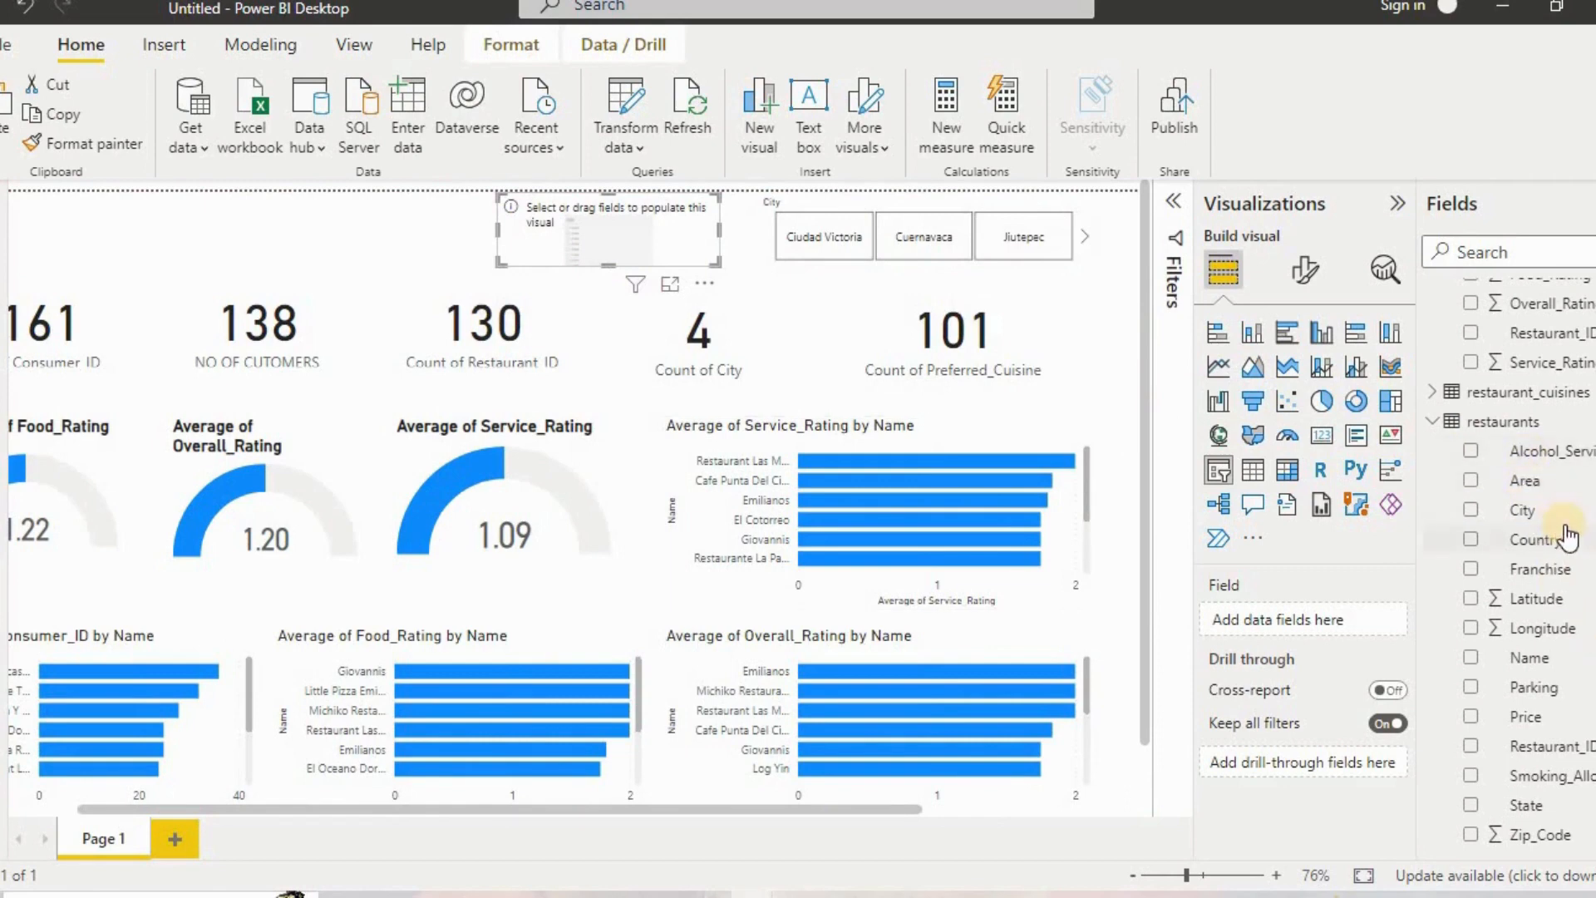
# Populate the new slicer with the AGE GROUP field from the consumers table.
pyautogui.scroll(2, 1568, 537)
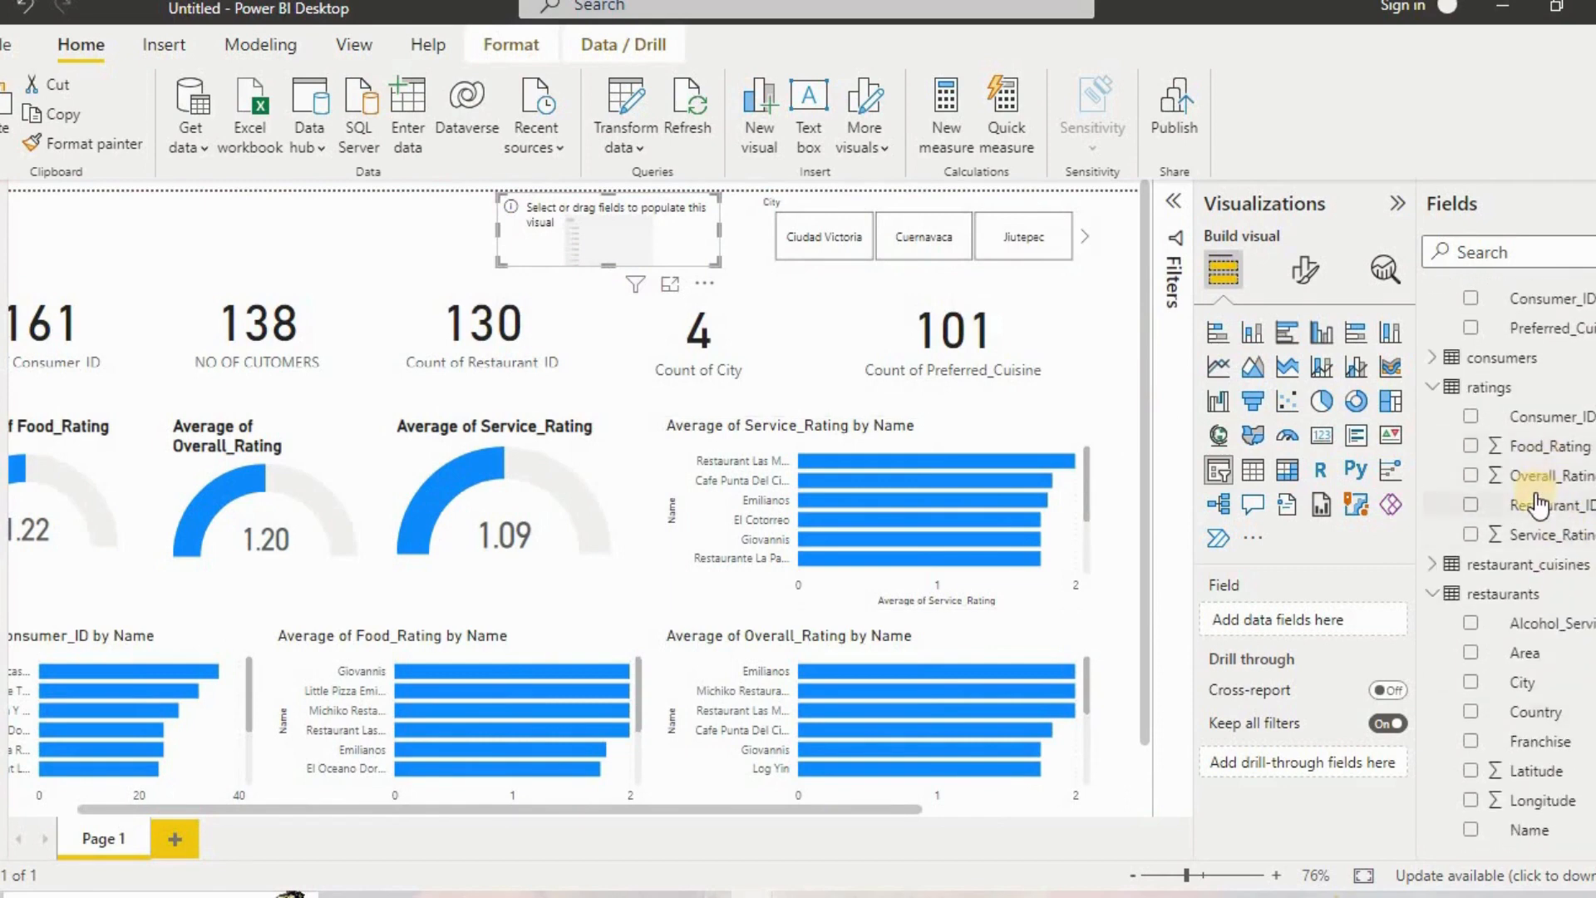
pyautogui.scroll(1, 1539, 499)
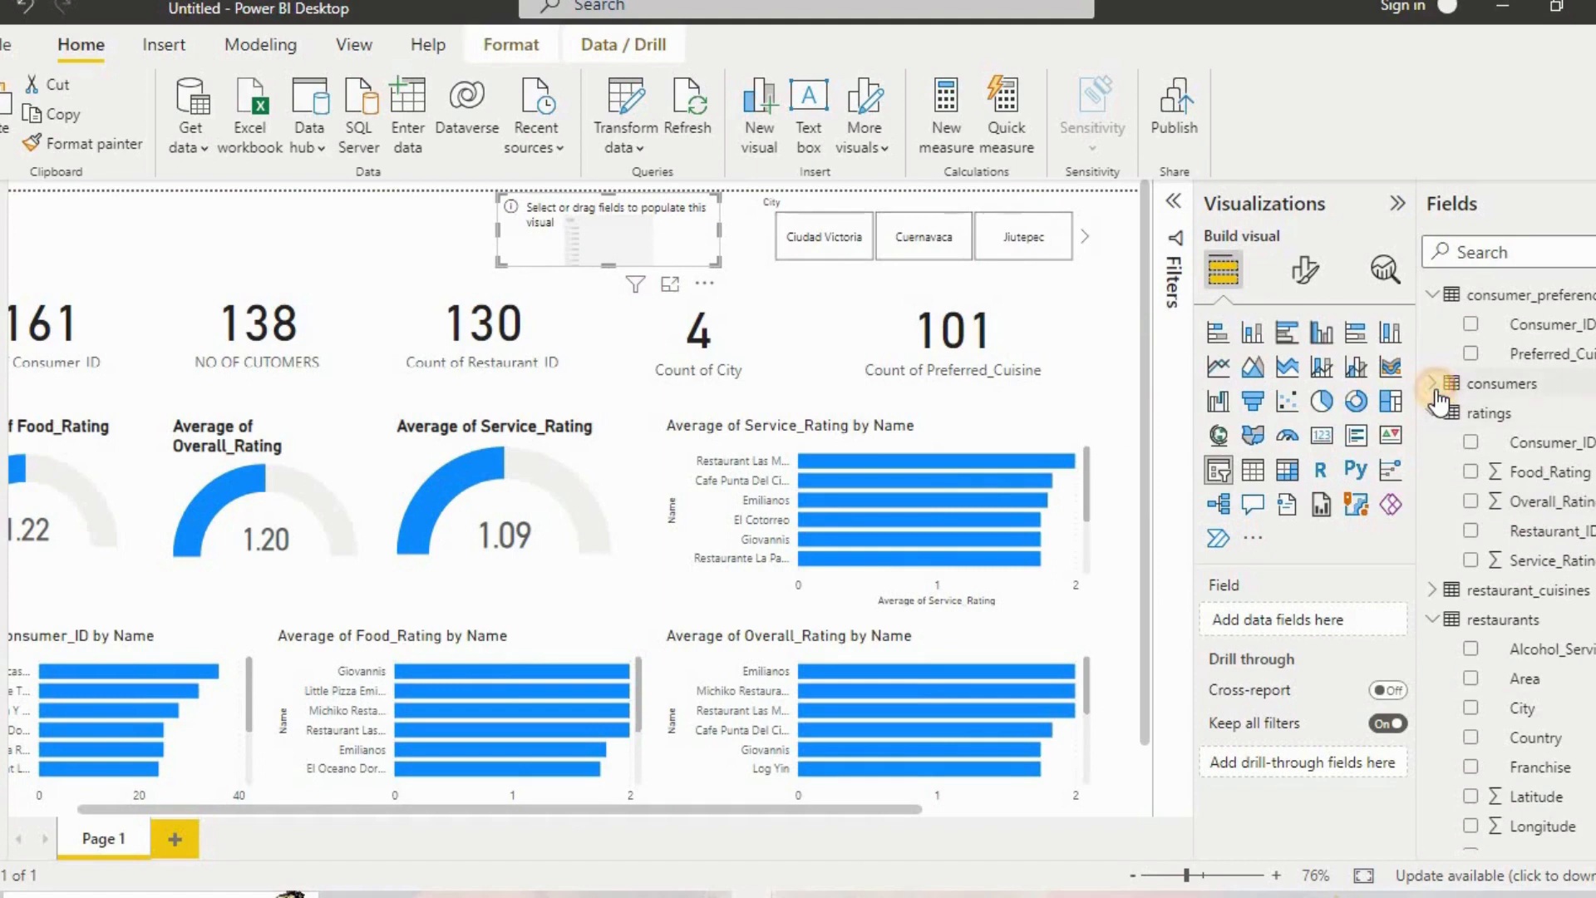
pyautogui.click(1433, 383)
pyautogui.moveTo(1522, 442); pyautogui.dragTo(1331, 639)
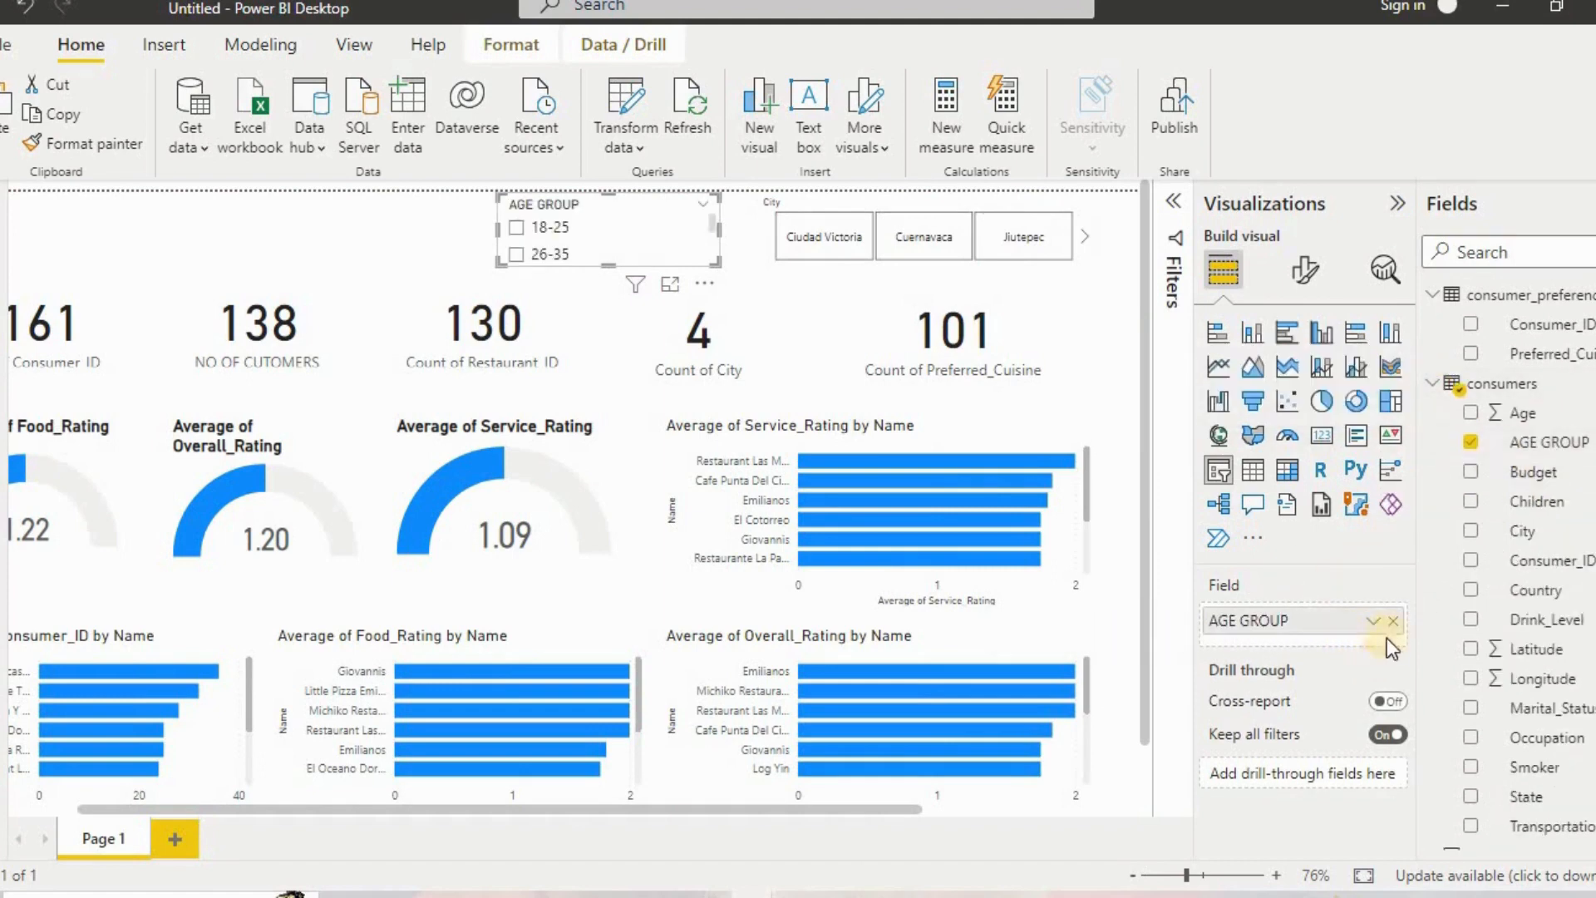
# Set the age group slicer's orientation to Horizontal and widen it to fit all five age ranges.
pyautogui.click(1304, 270)
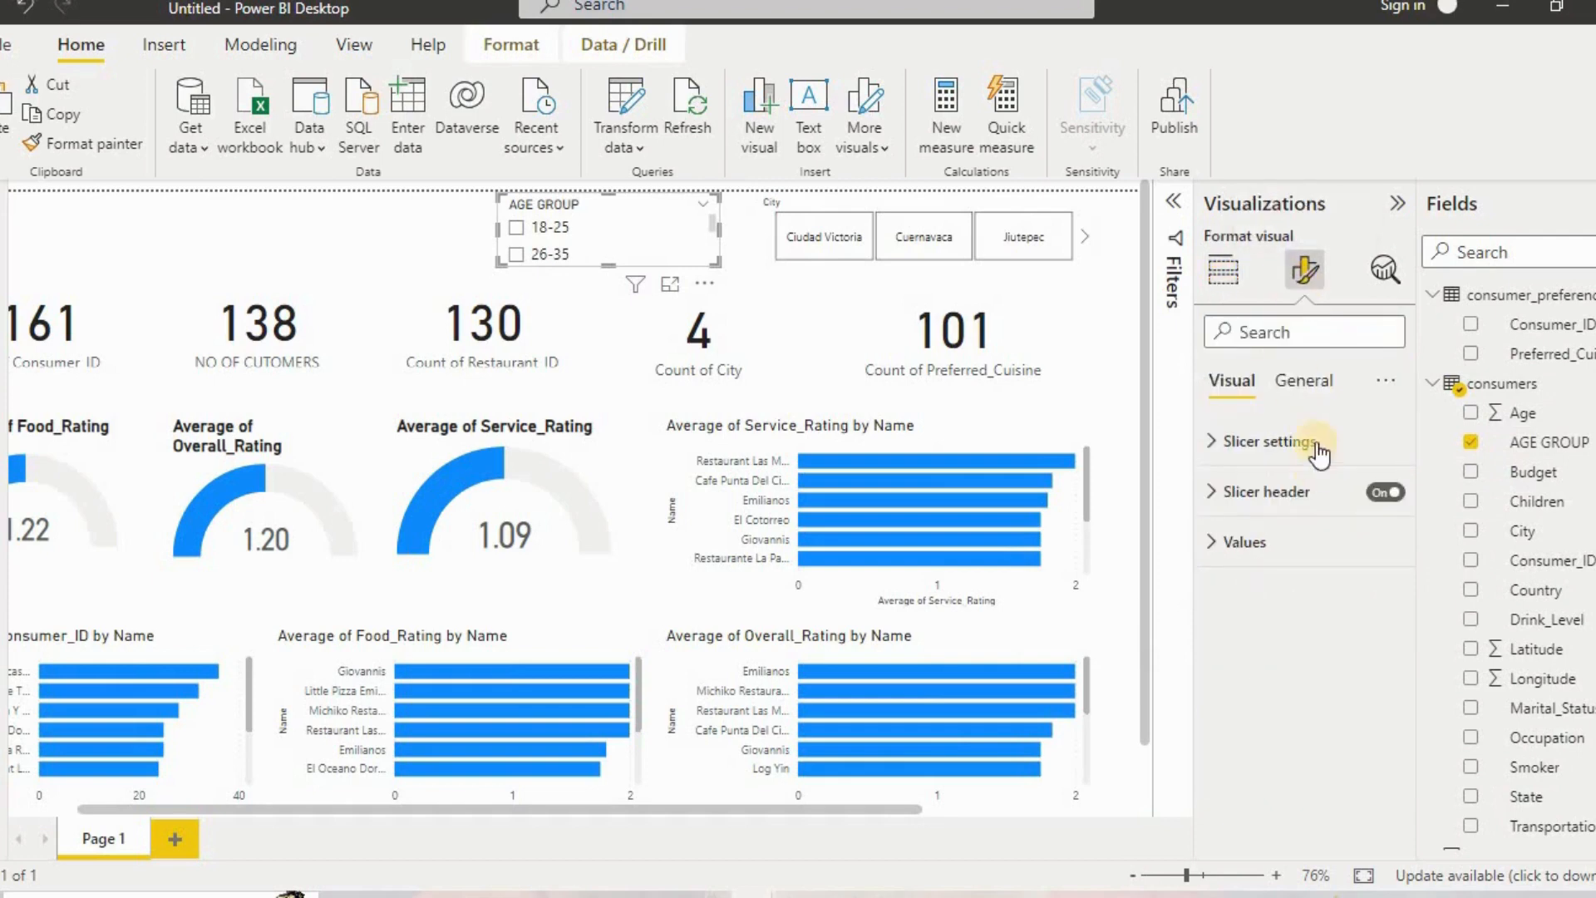
pyautogui.click(1312, 449)
pyautogui.click(1312, 553)
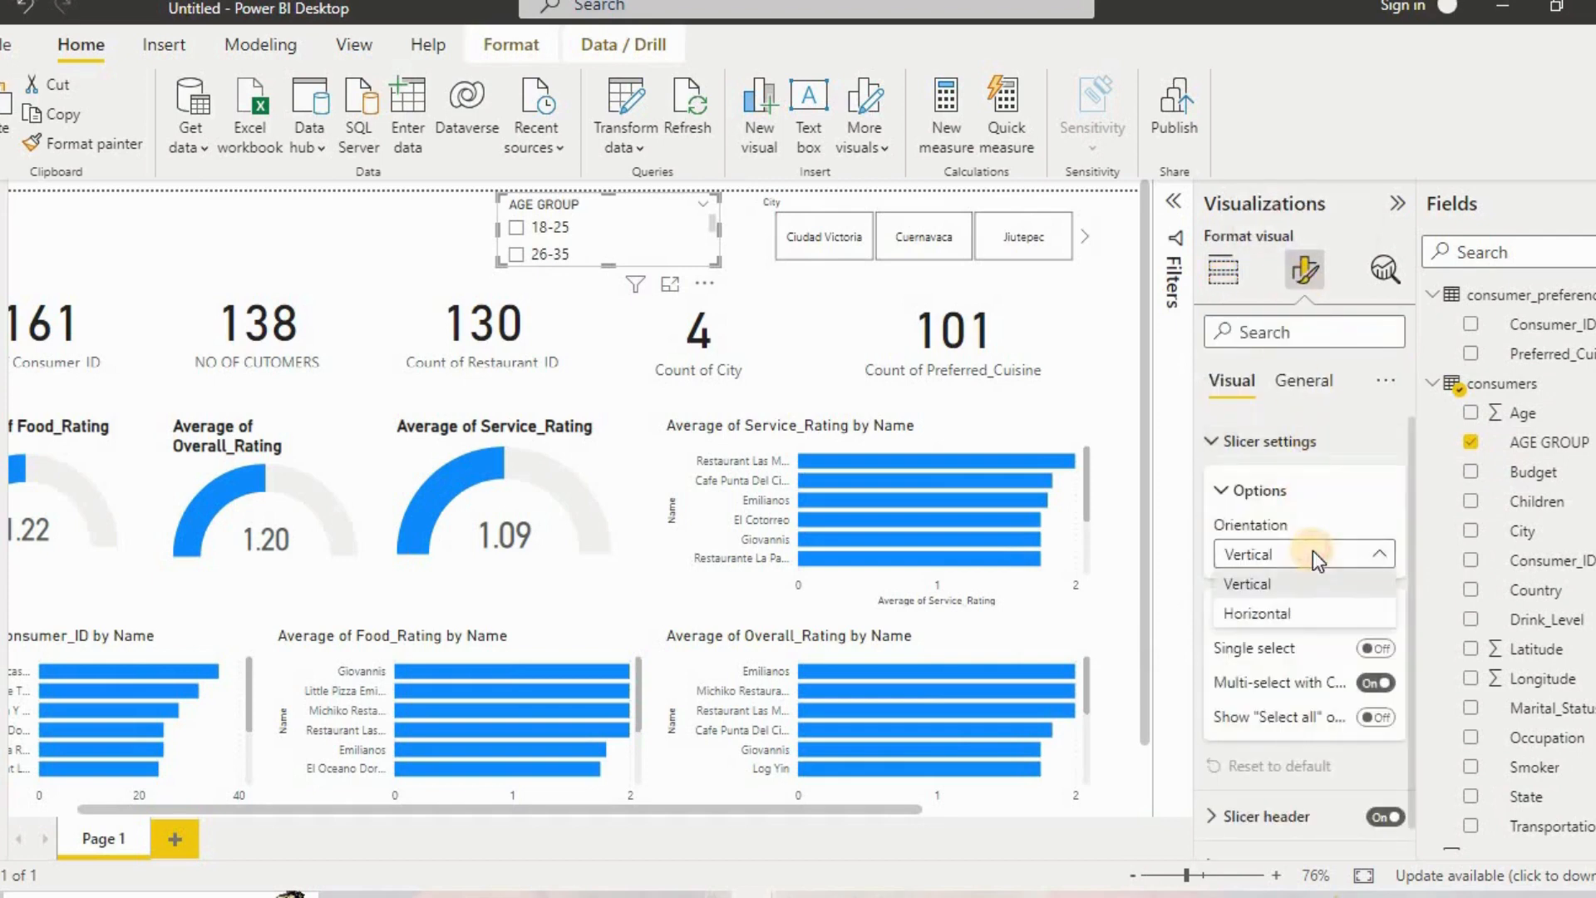
pyautogui.click(1301, 614)
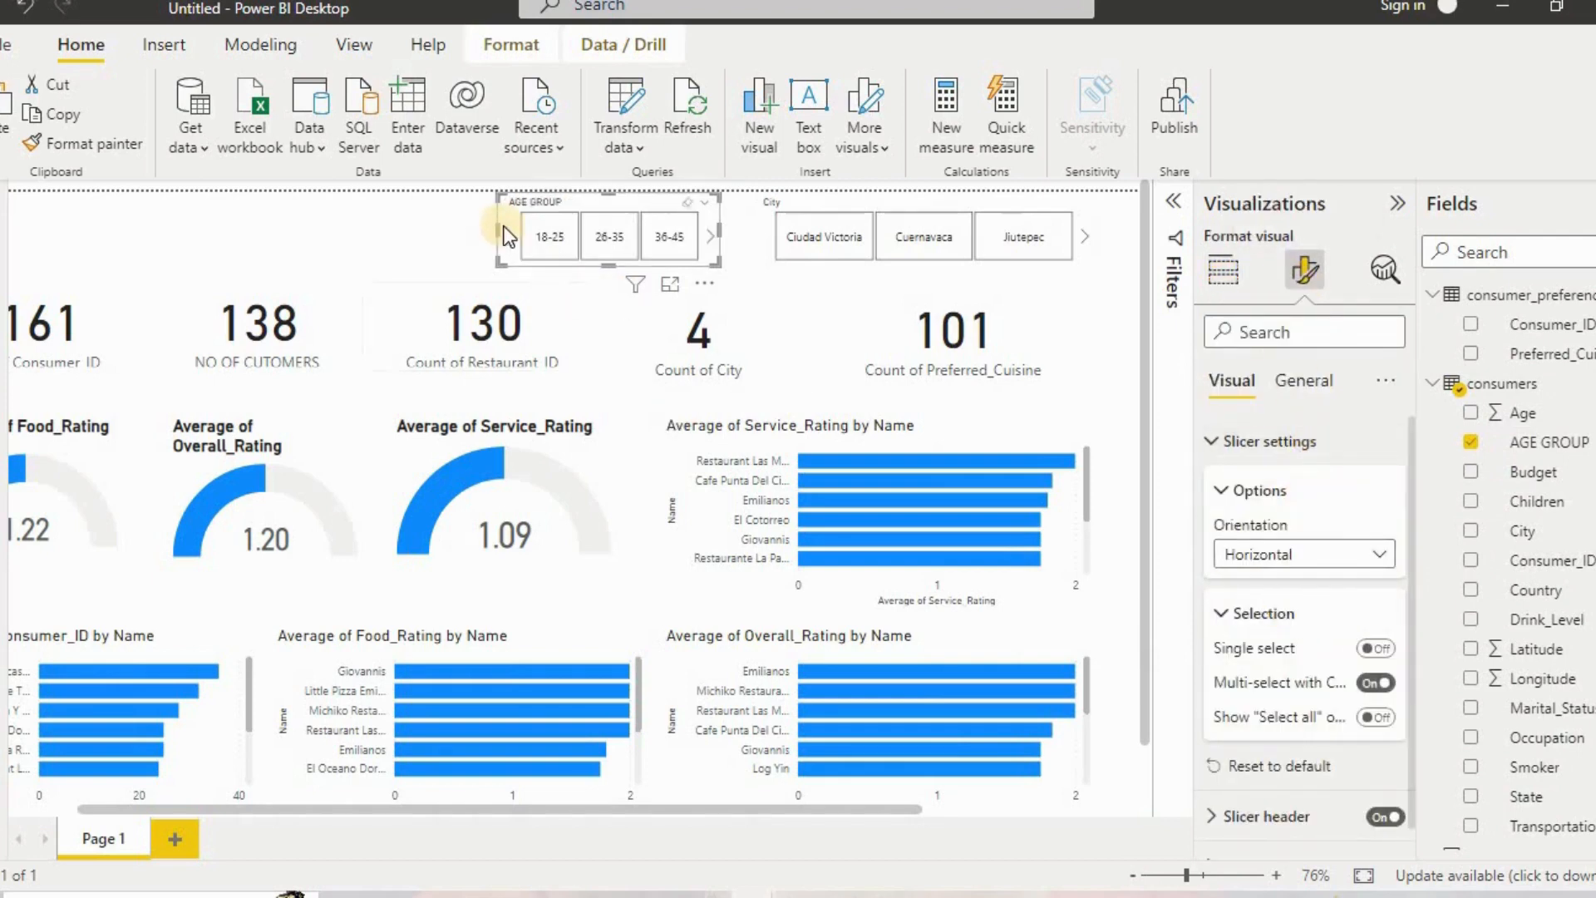
pyautogui.moveTo(463, 227); pyautogui.dragTo(338, 212)
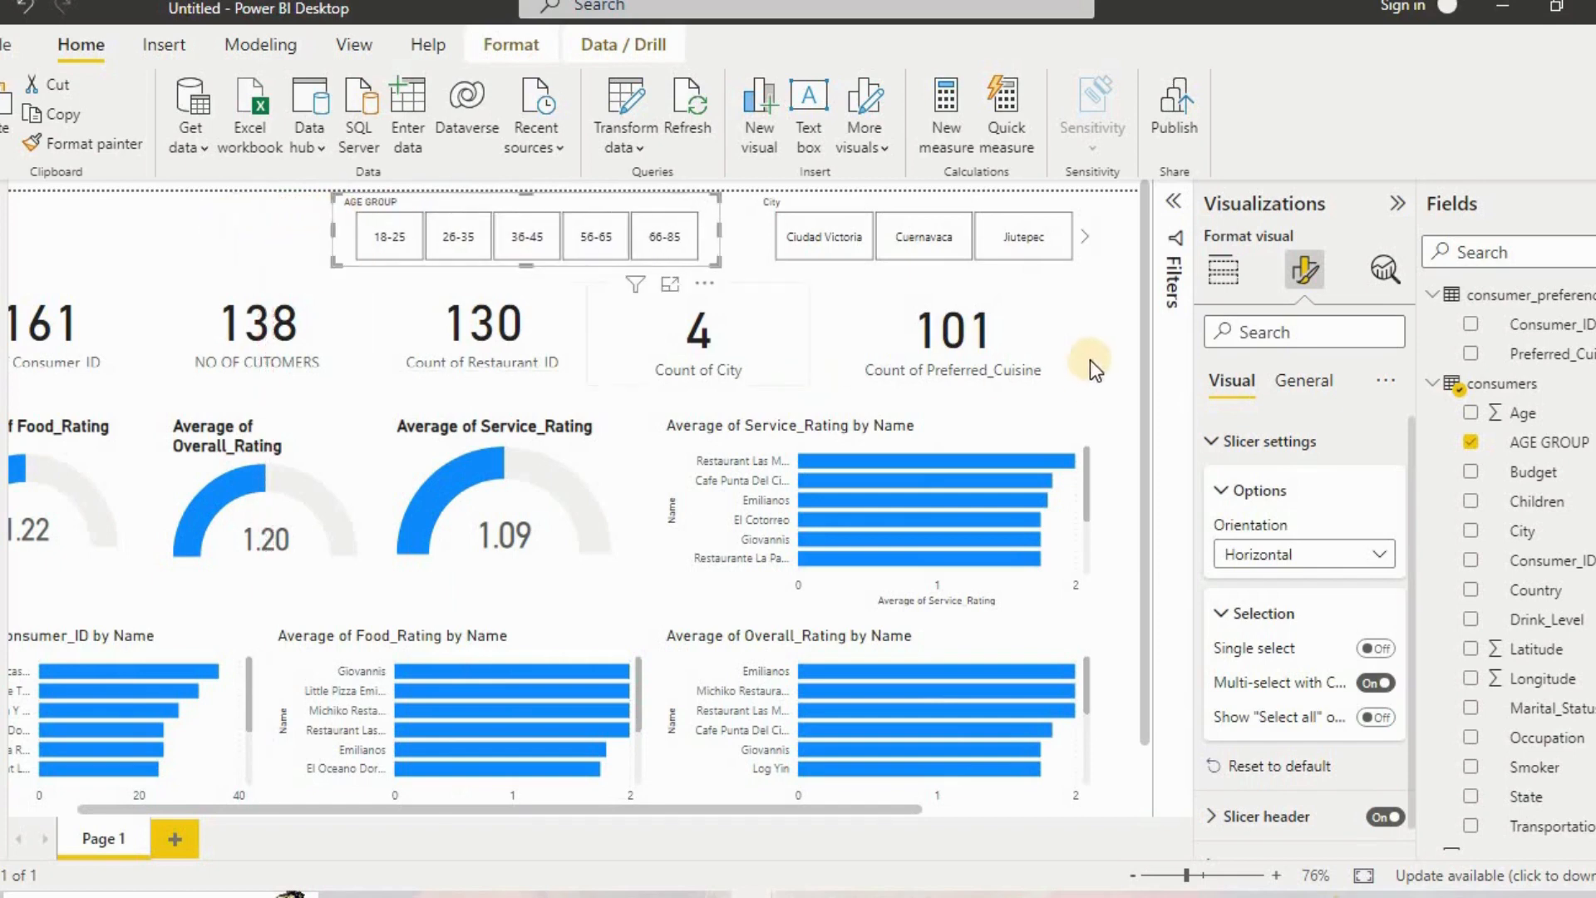
pyautogui.click(1105, 313)
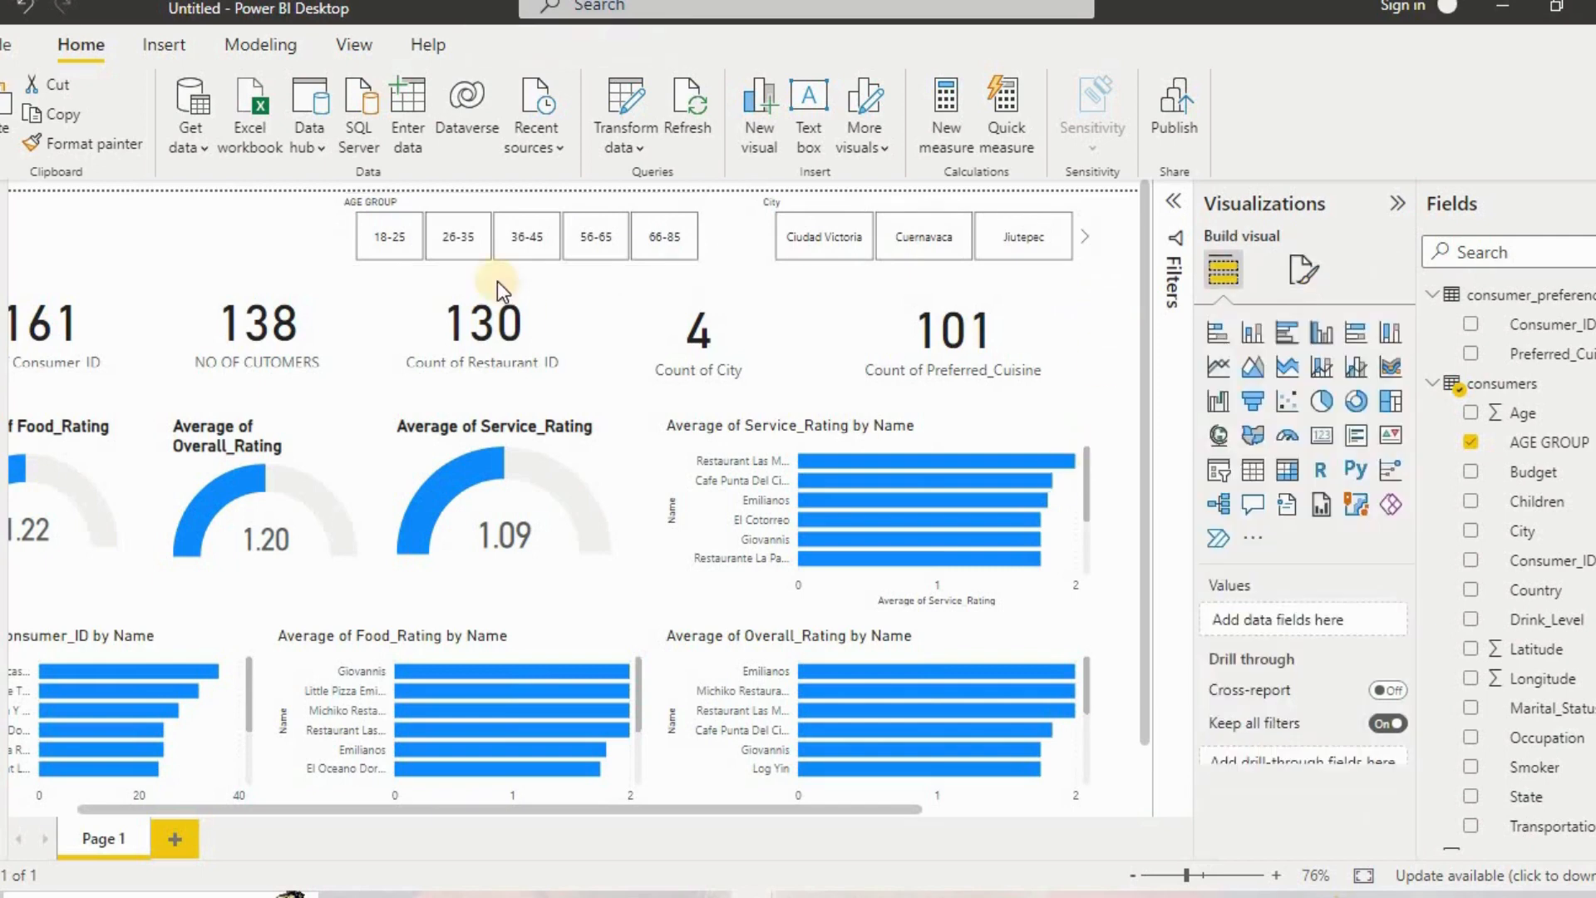
# Test the age group slicer by filtering the report by 18-25, 26-35 and 36-45 in turn.
pyautogui.click(404, 240)
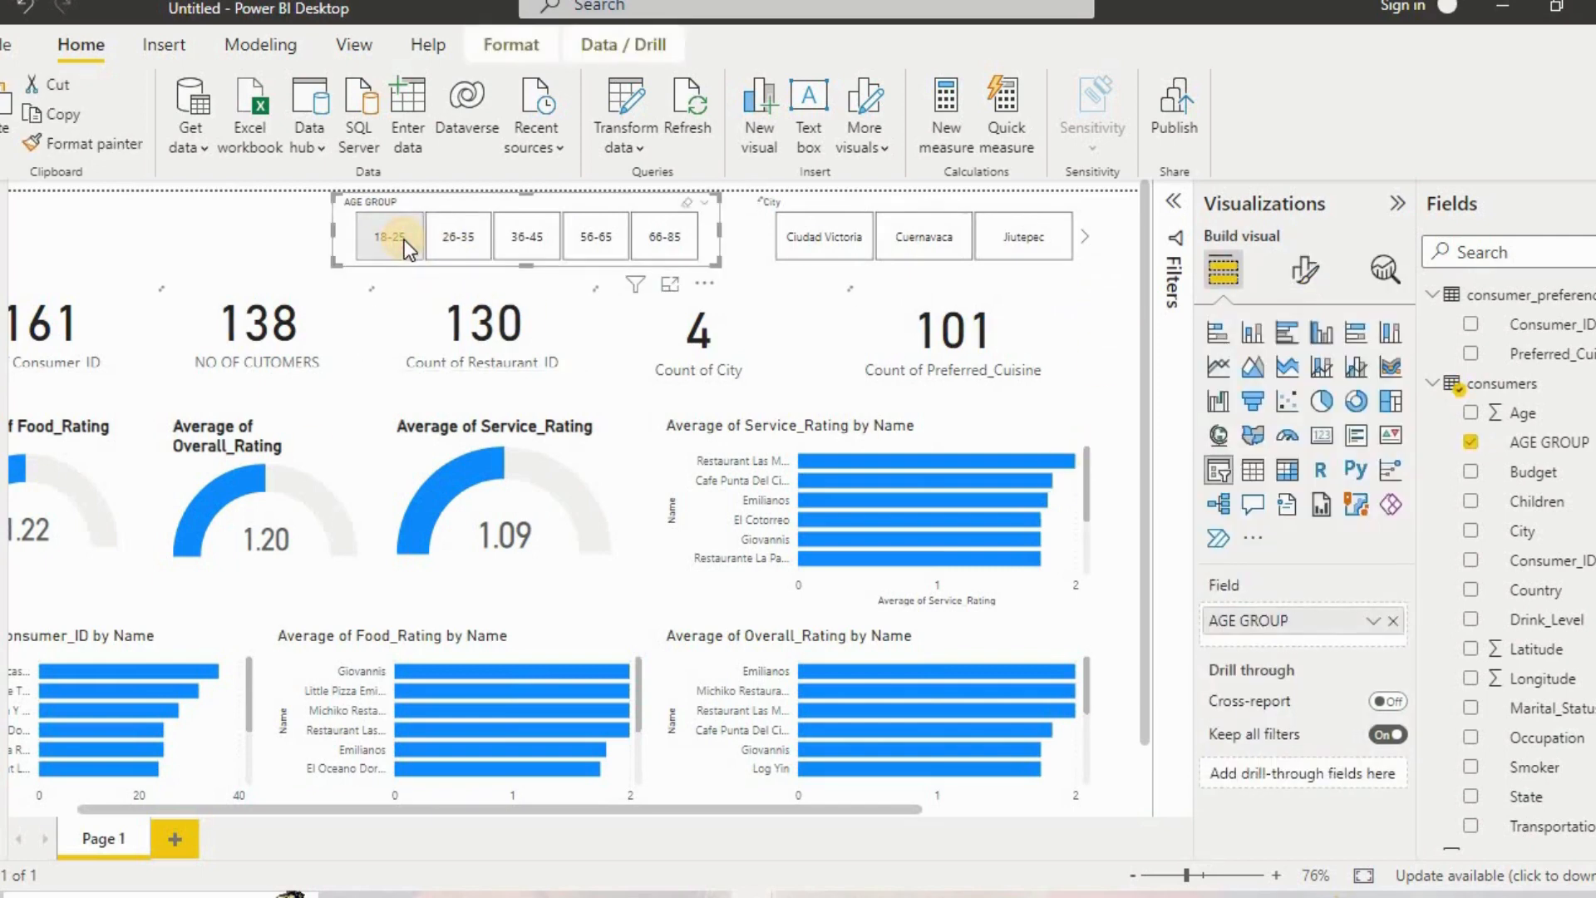
pyautogui.moveTo(409, 811); pyautogui.dragTo(251, 811)
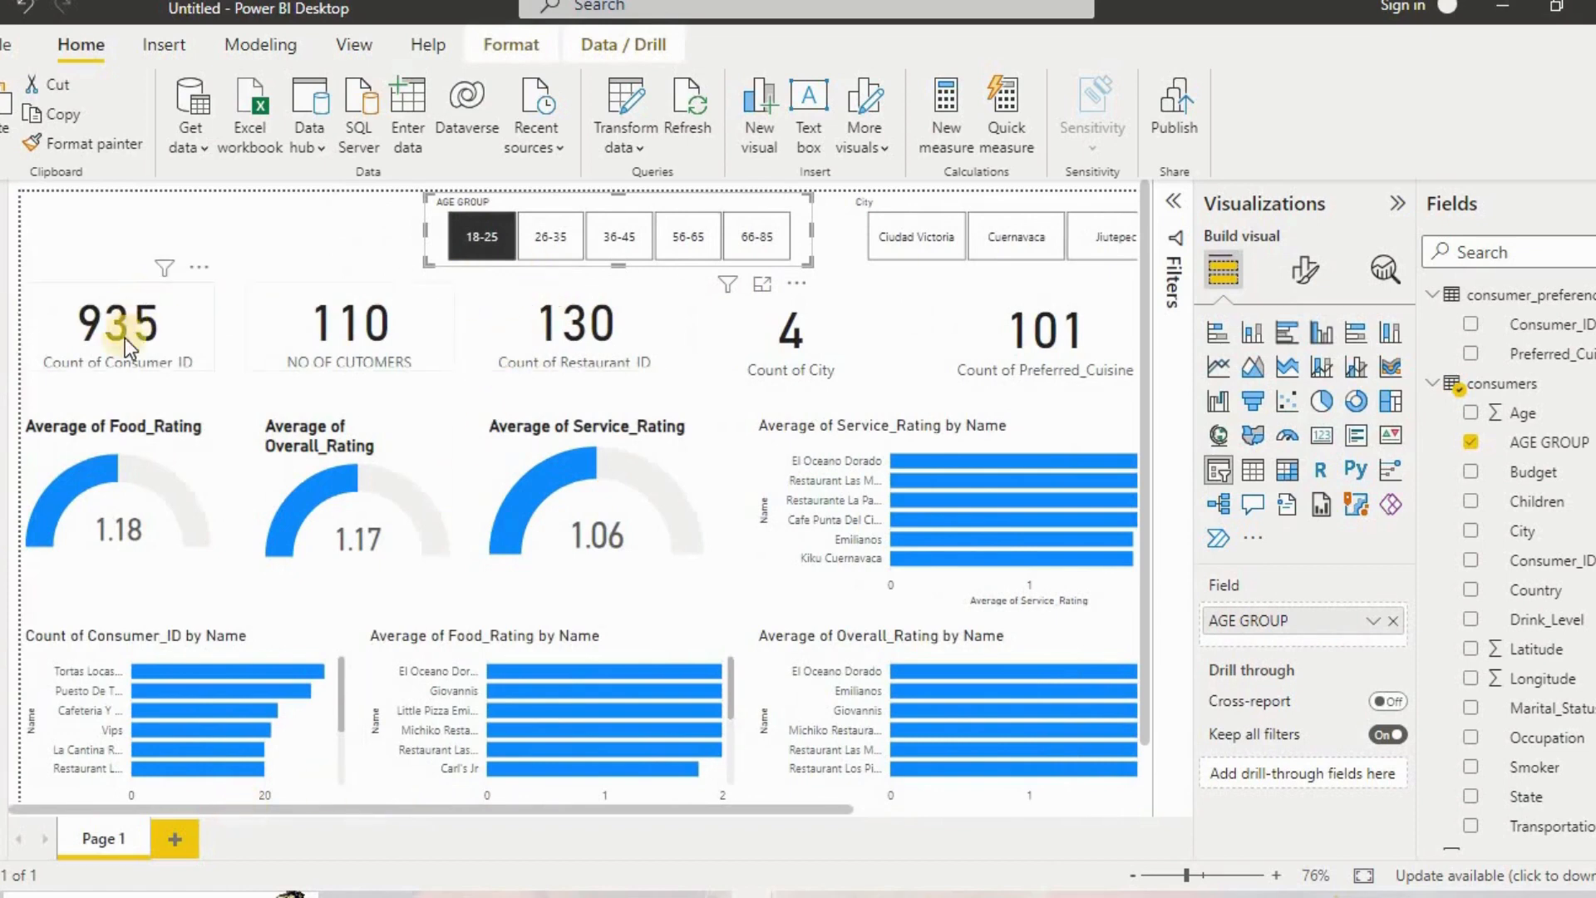
pyautogui.click(562, 243)
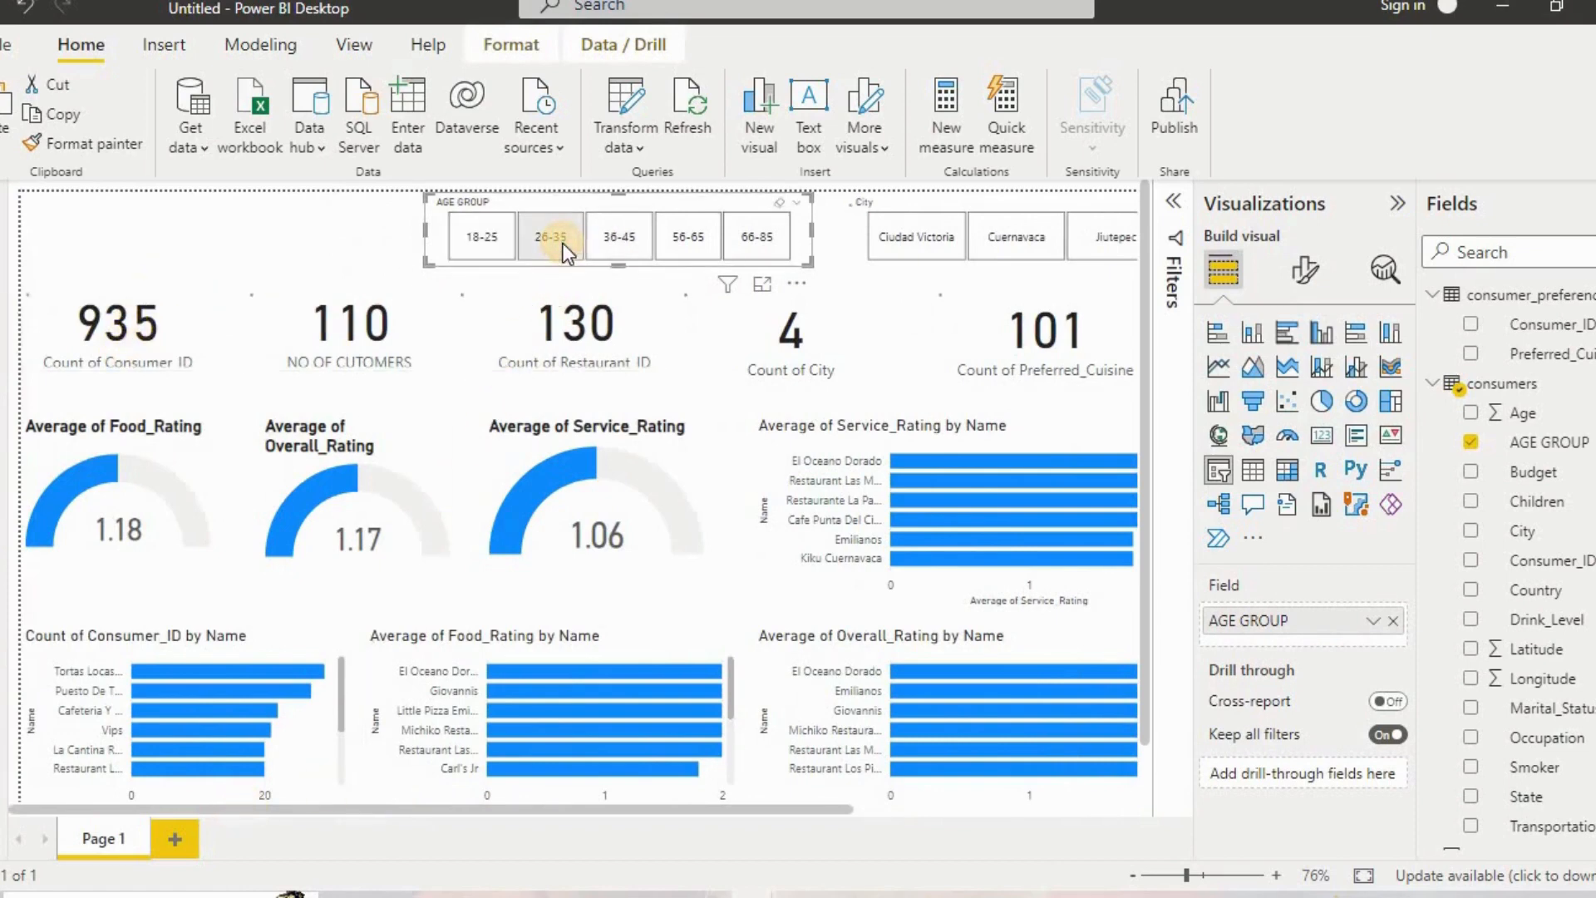
pyautogui.click(612, 238)
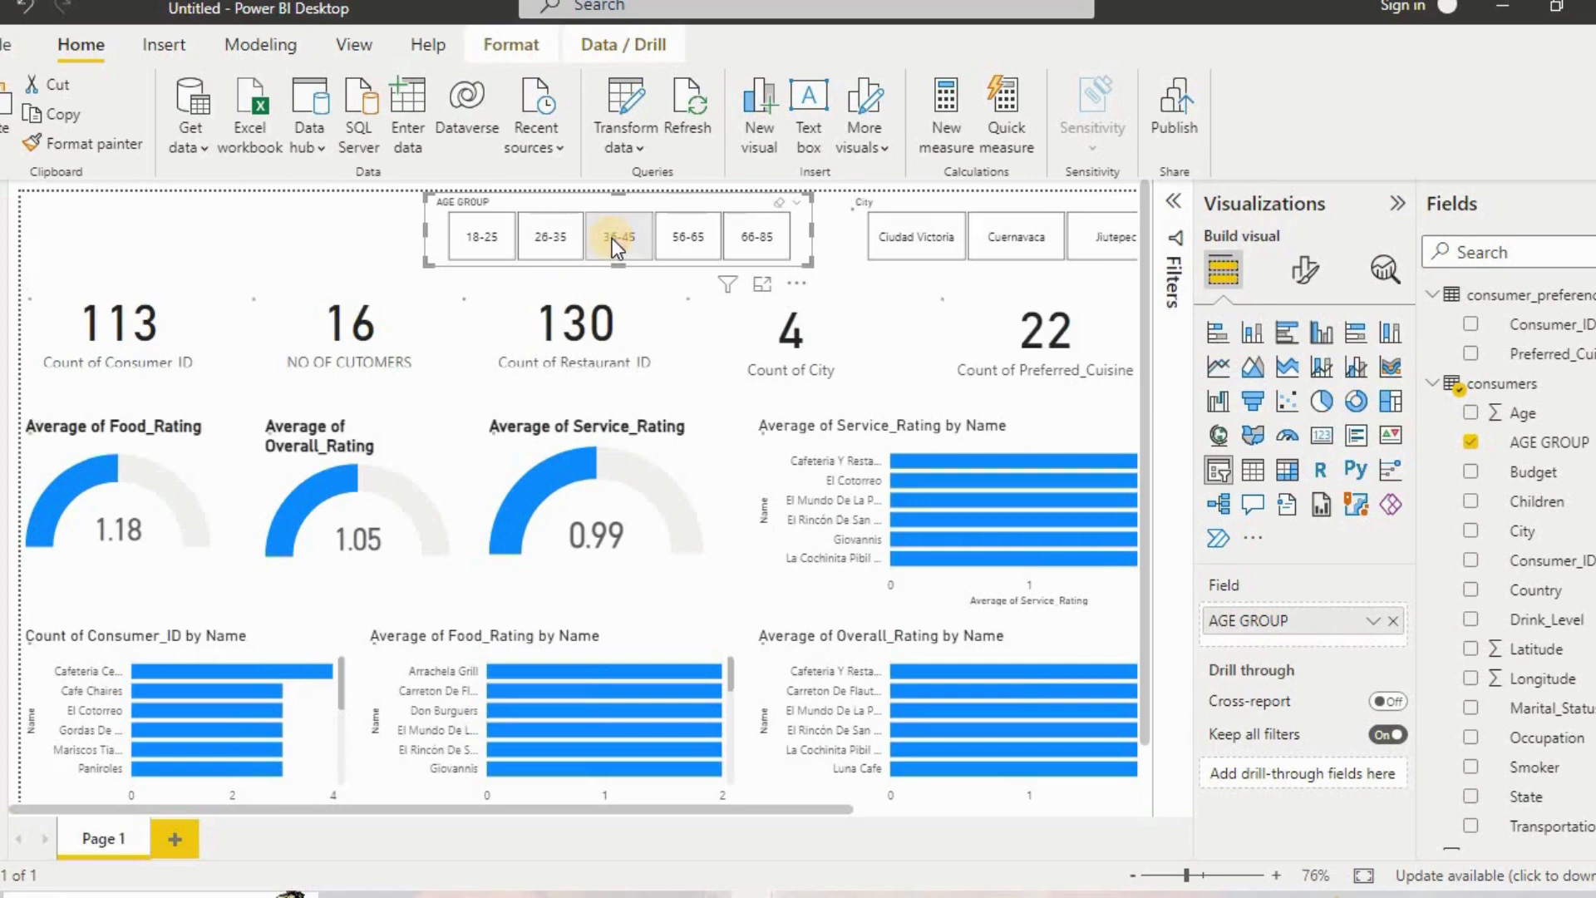
# Test the age group slicer by filtering the report by 56-65 and 66-85 in turn, and clear its selection.
pyautogui.click(705, 230)
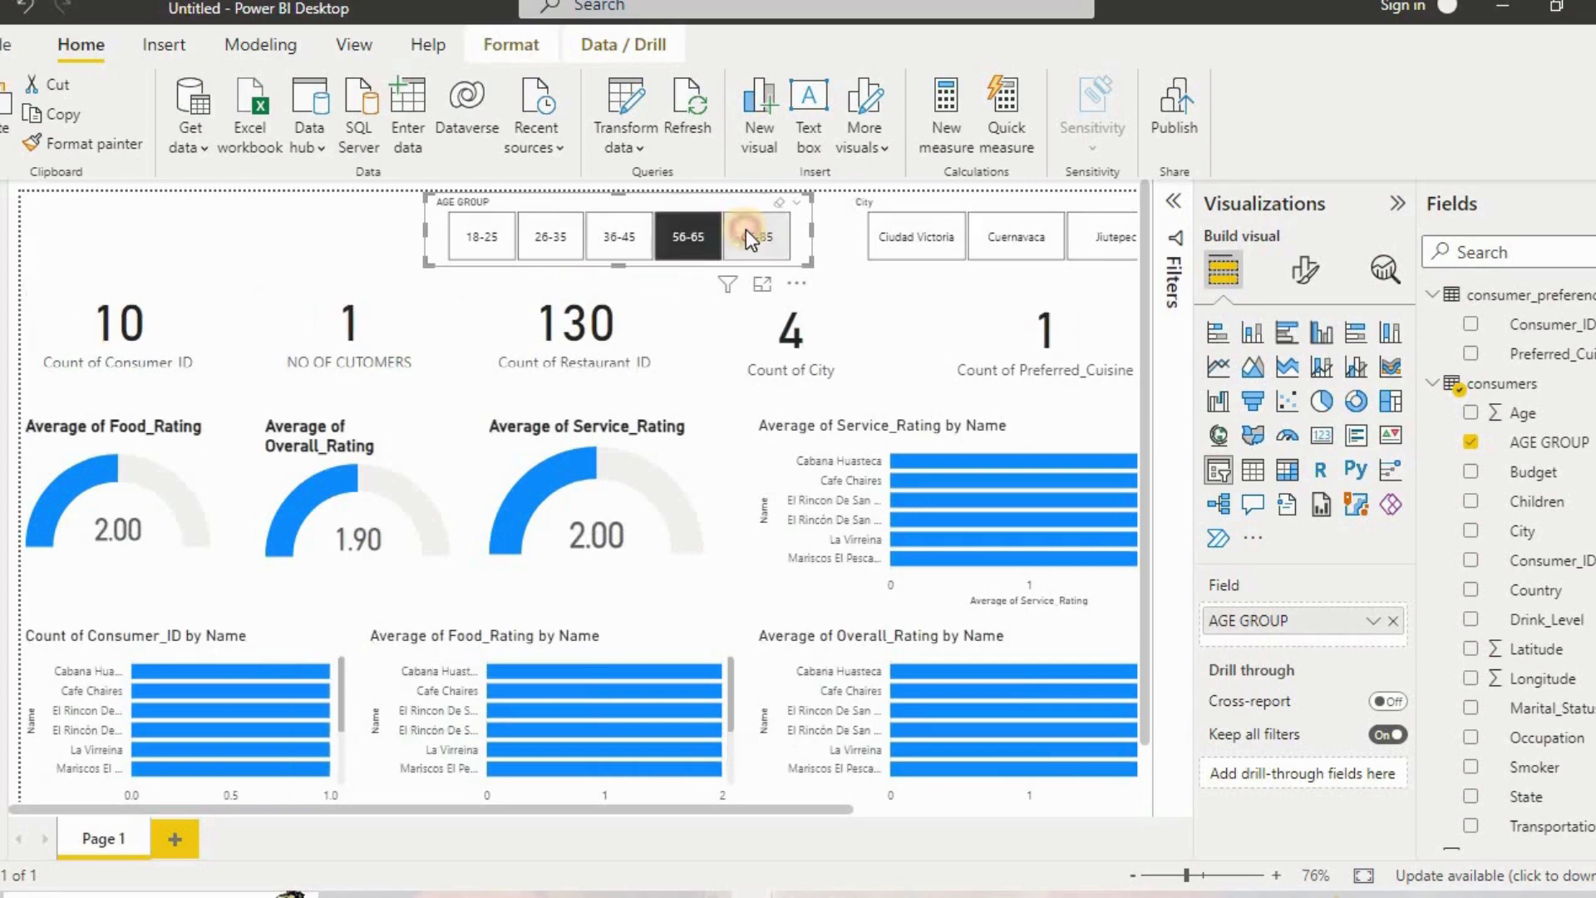
pyautogui.click(746, 233)
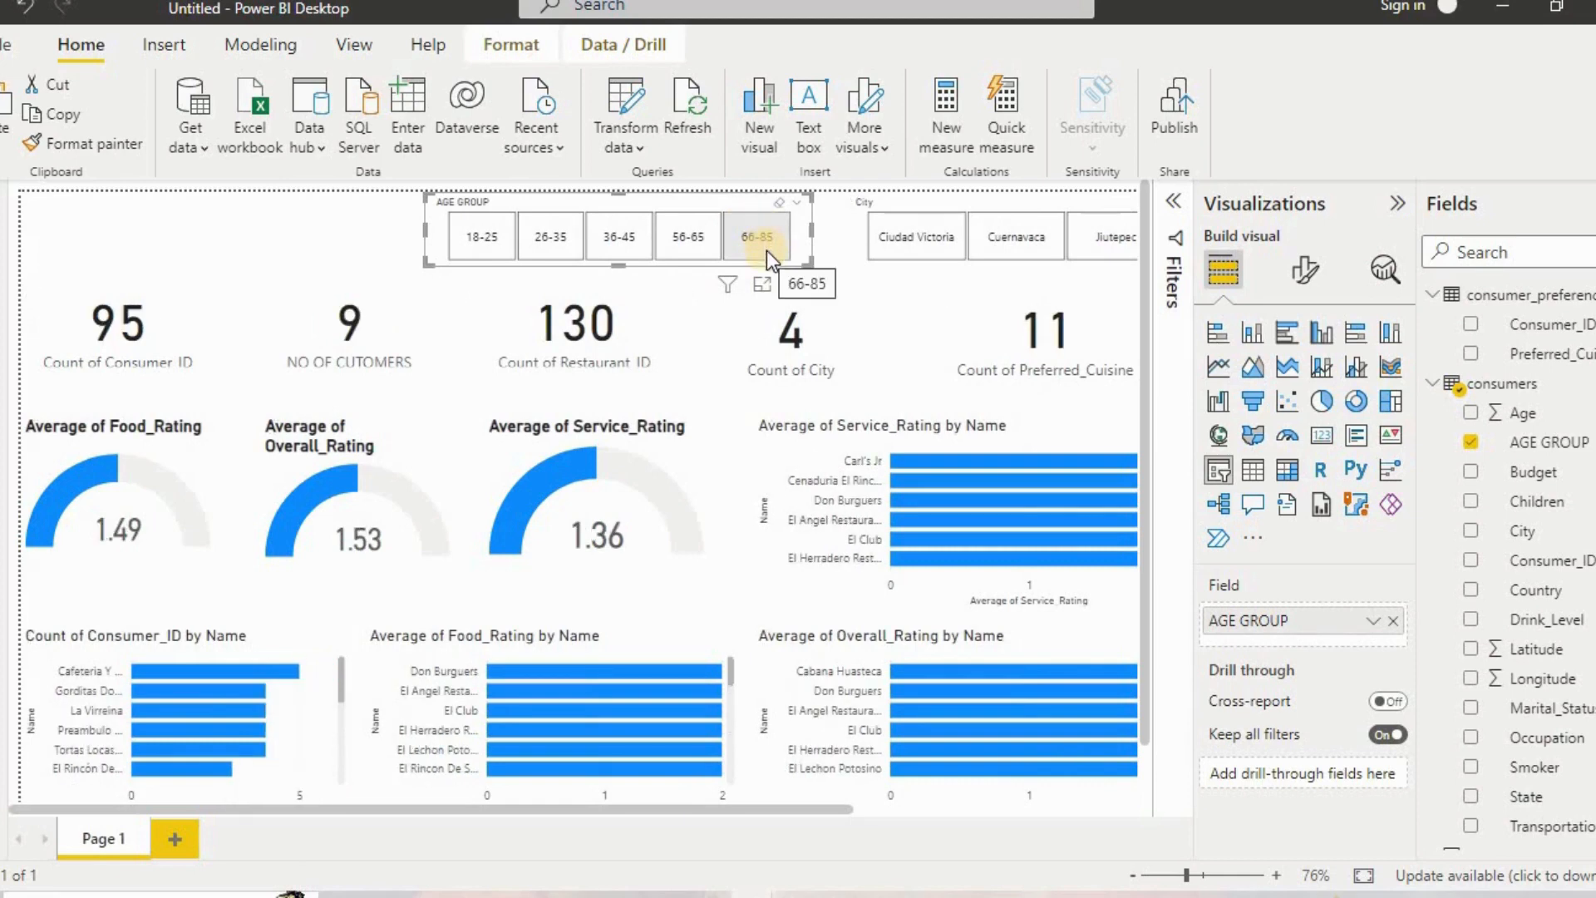
pyautogui.click(766, 251)
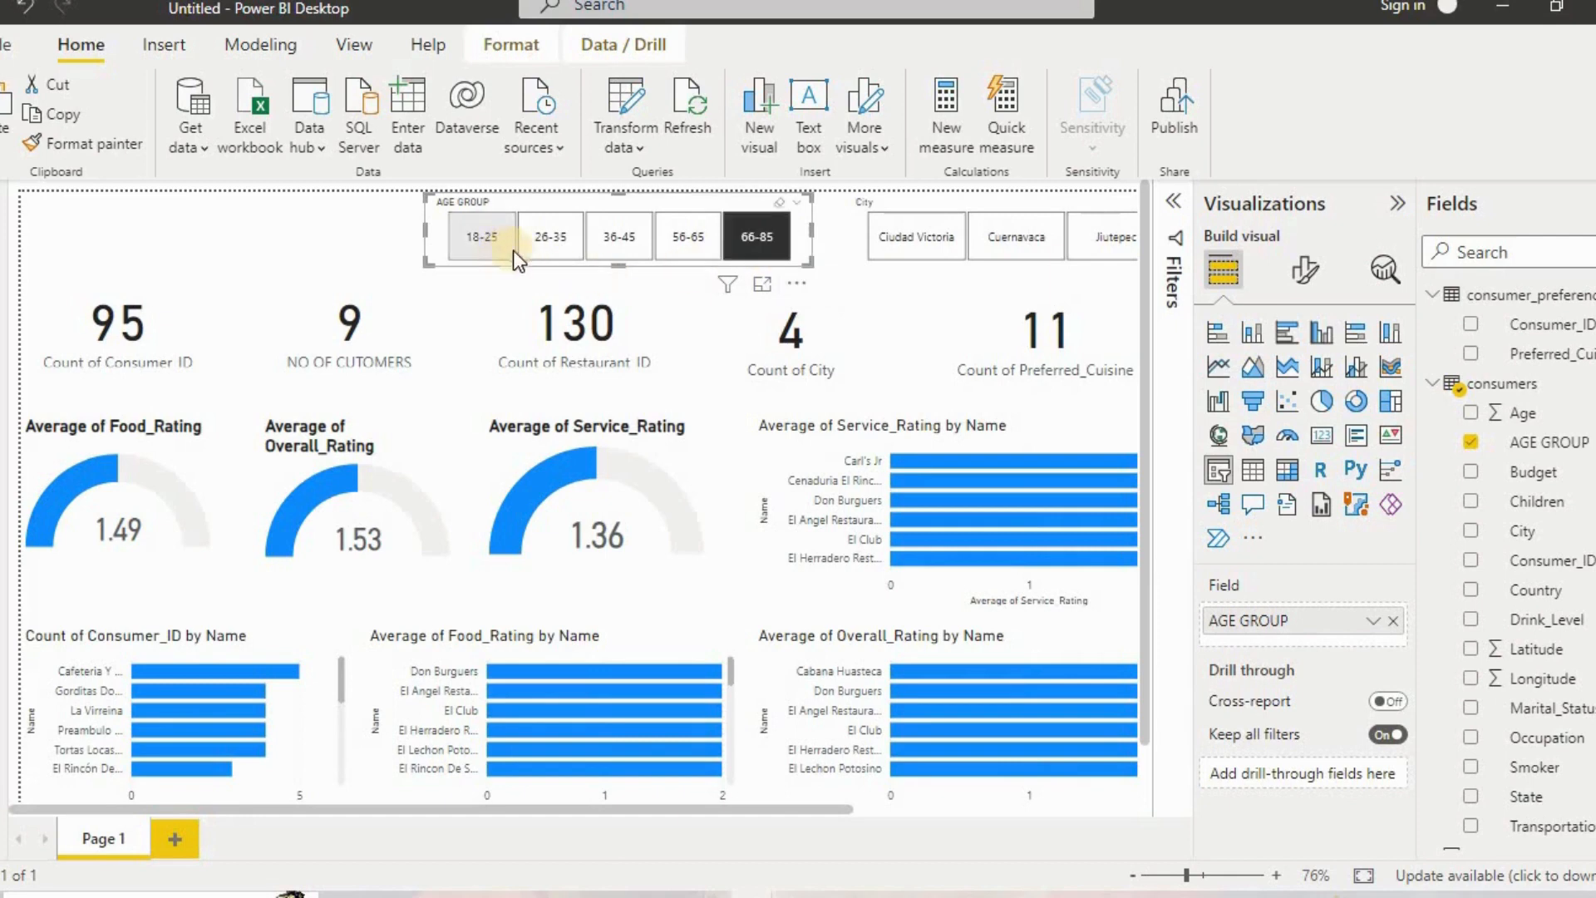
pyautogui.click(779, 202)
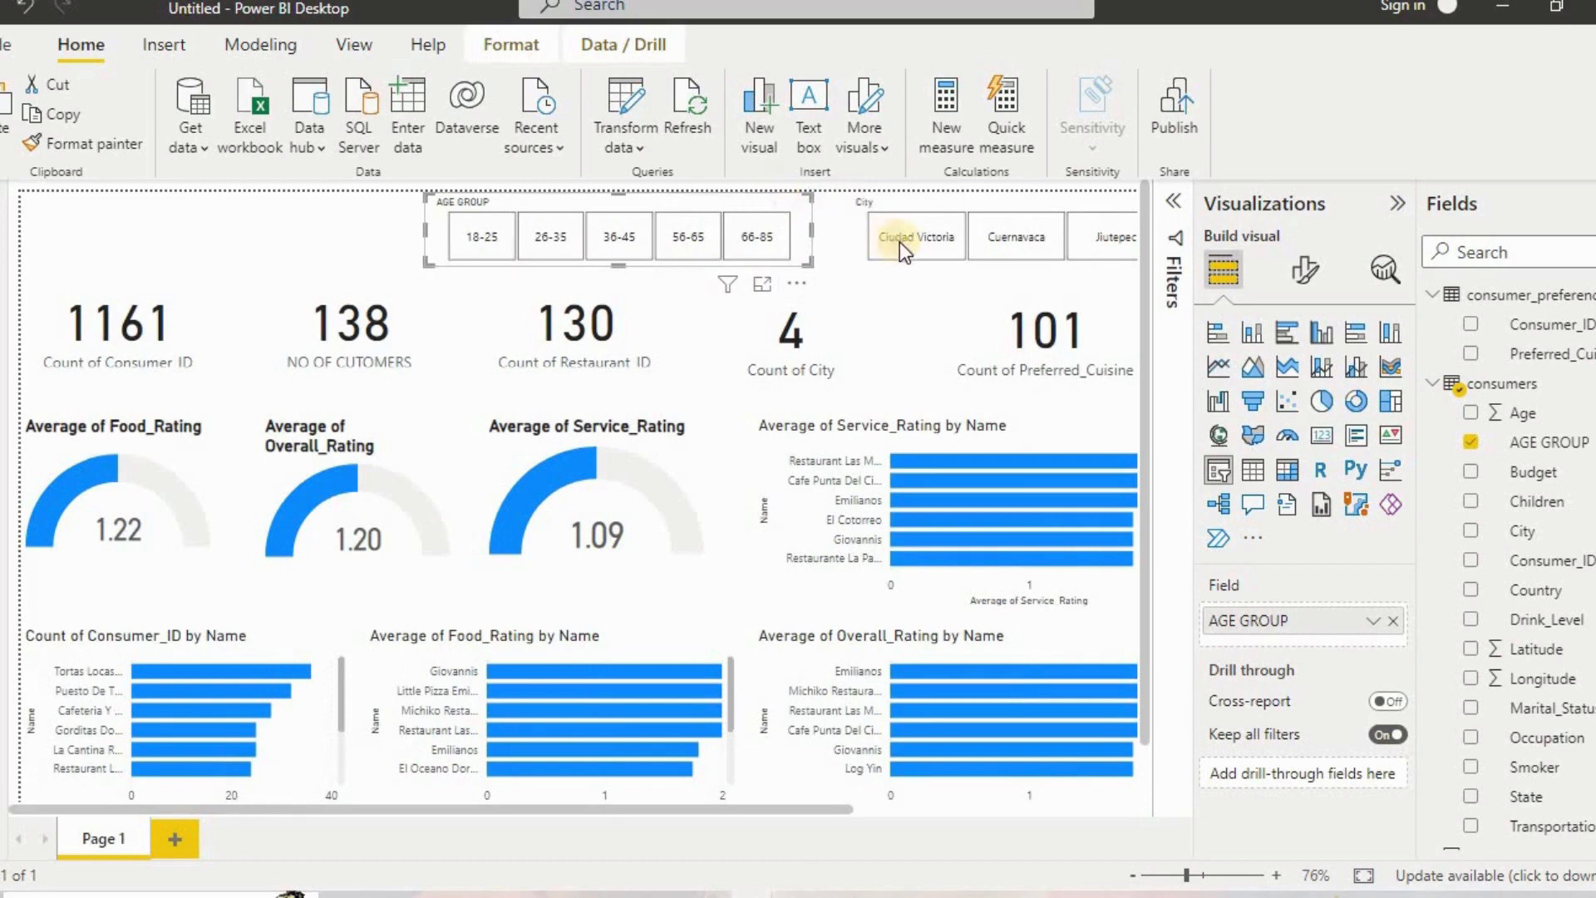
# Test the City slicer by filtering the report by Ciudad Victoria, Cuernavaca and Jiutepec in turn.
pyautogui.click(933, 242)
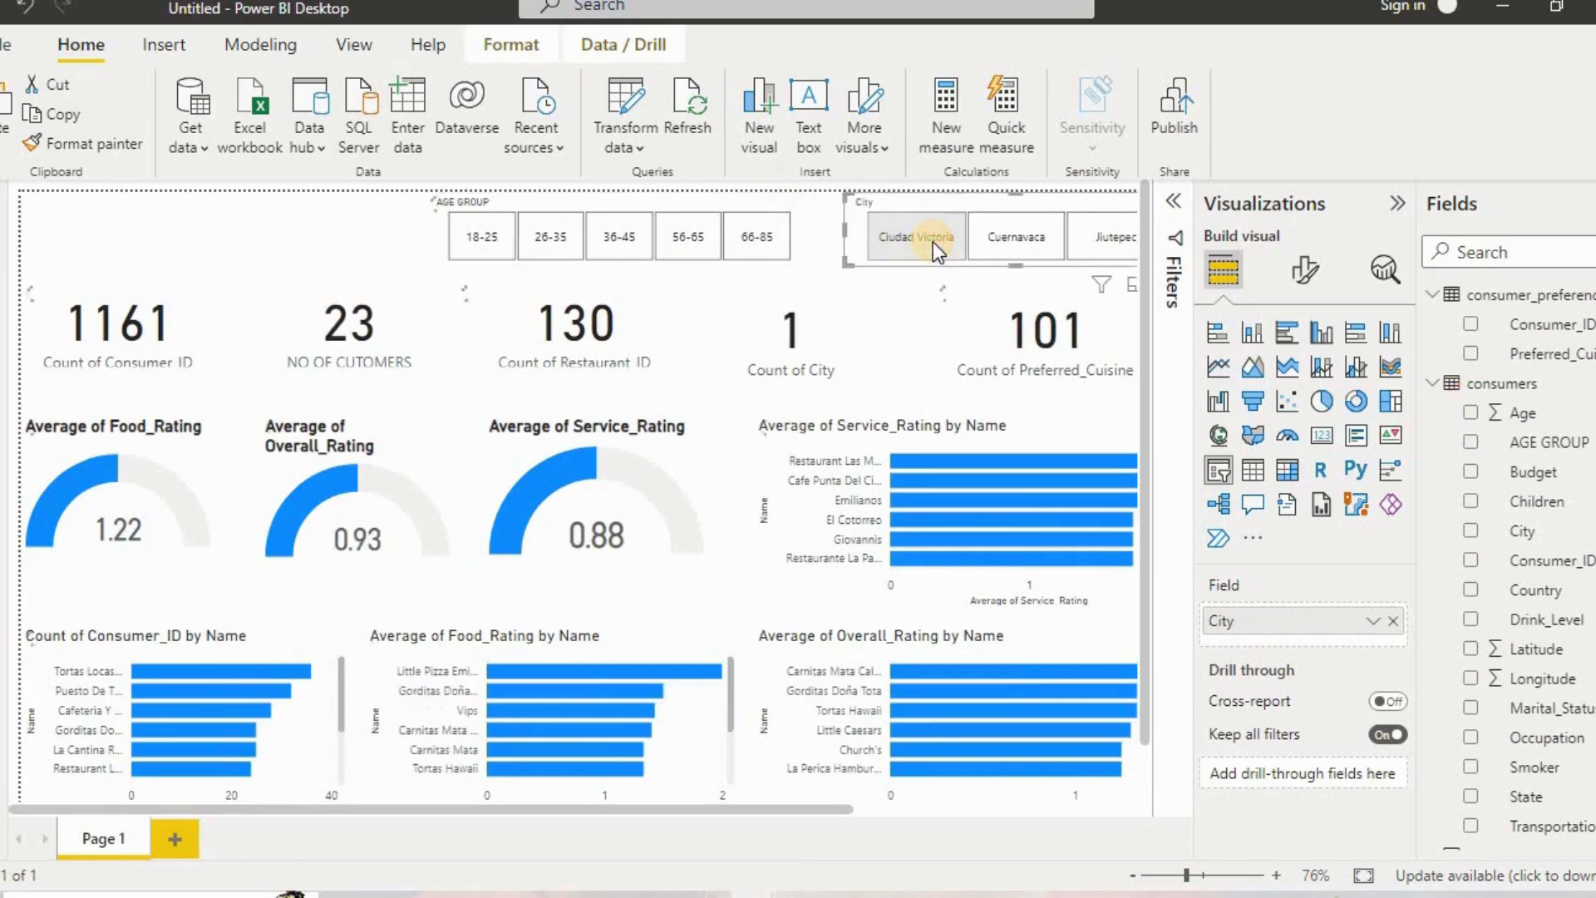
pyautogui.click(1002, 242)
pyautogui.click(1104, 239)
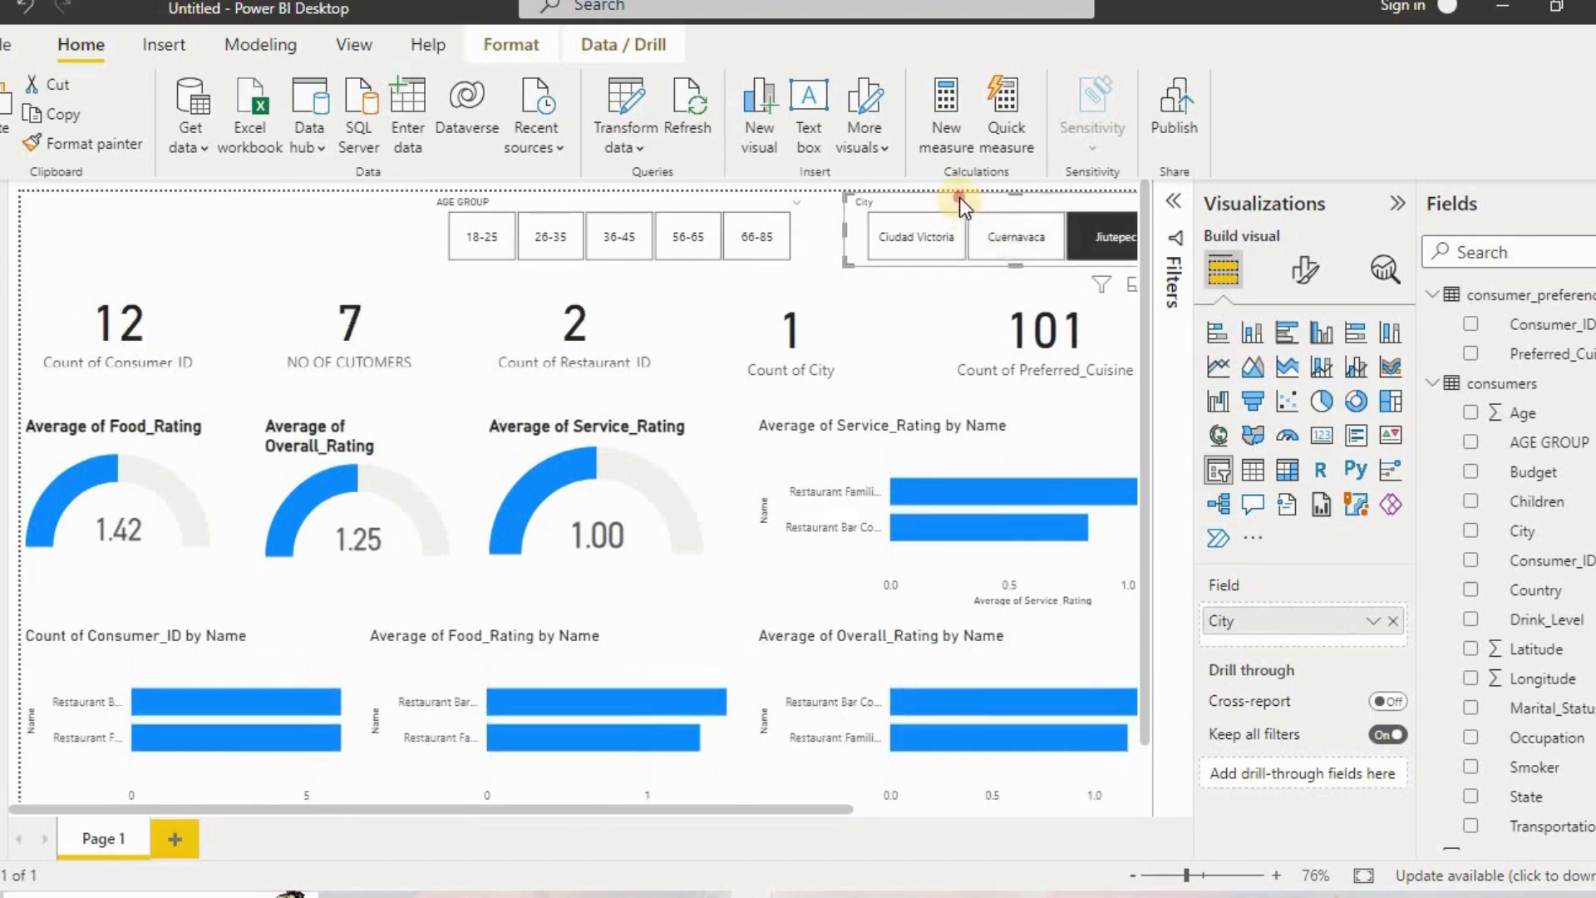
# Move the City slicer next to the age group slicer so it fits in view, and filter the report by San Luis Potosi.
pyautogui.moveTo(959, 197); pyautogui.dragTo(896, 206)
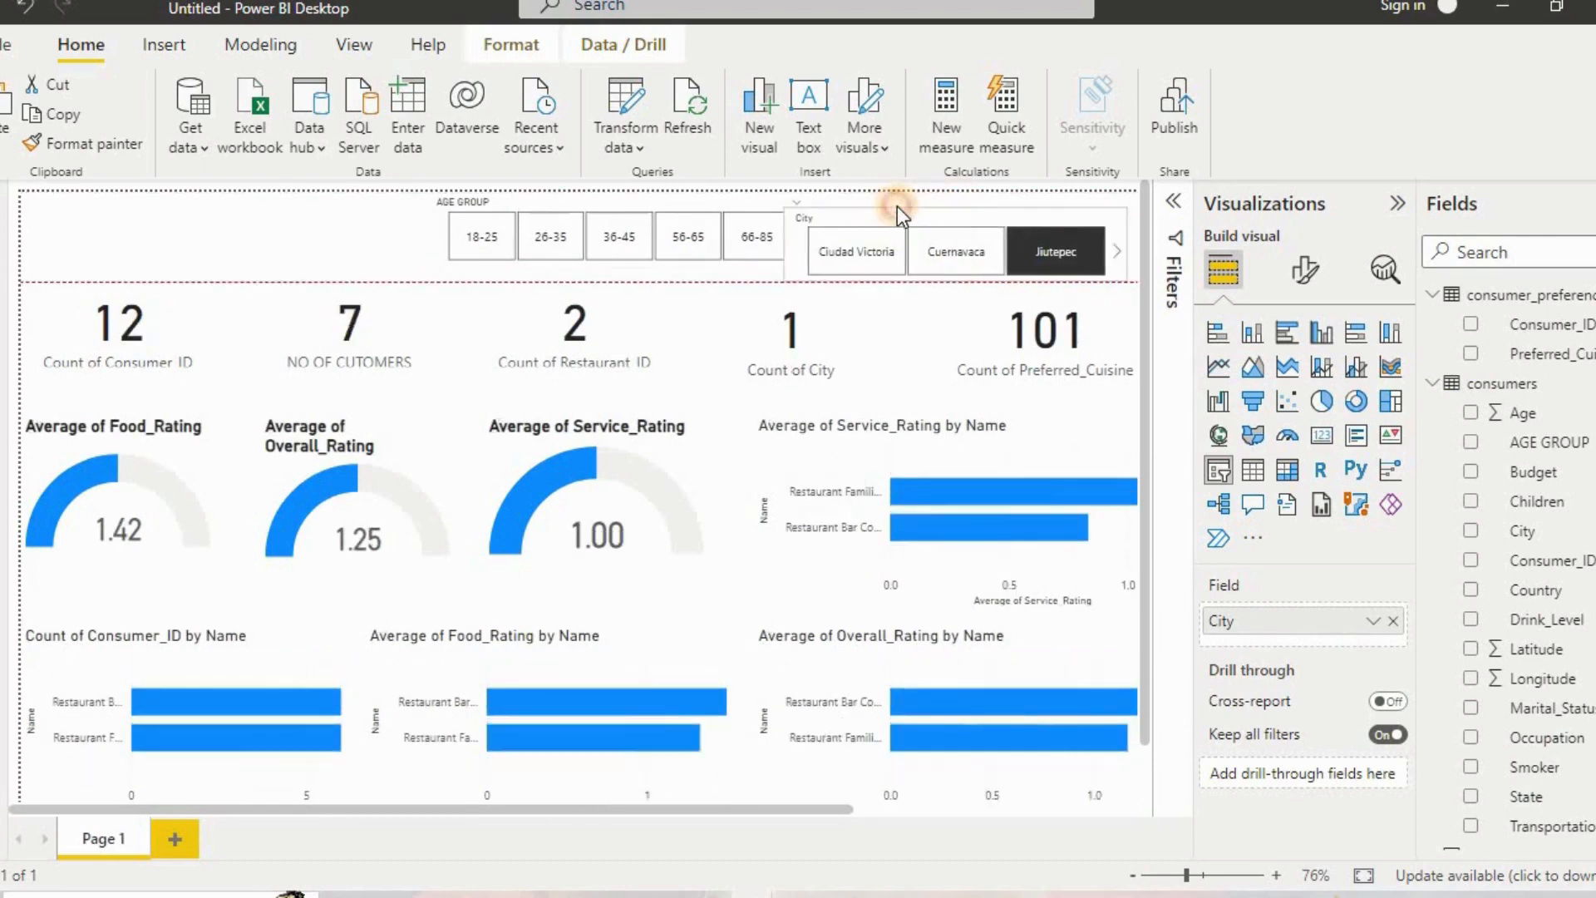
pyautogui.click(1118, 250)
pyautogui.click(1118, 249)
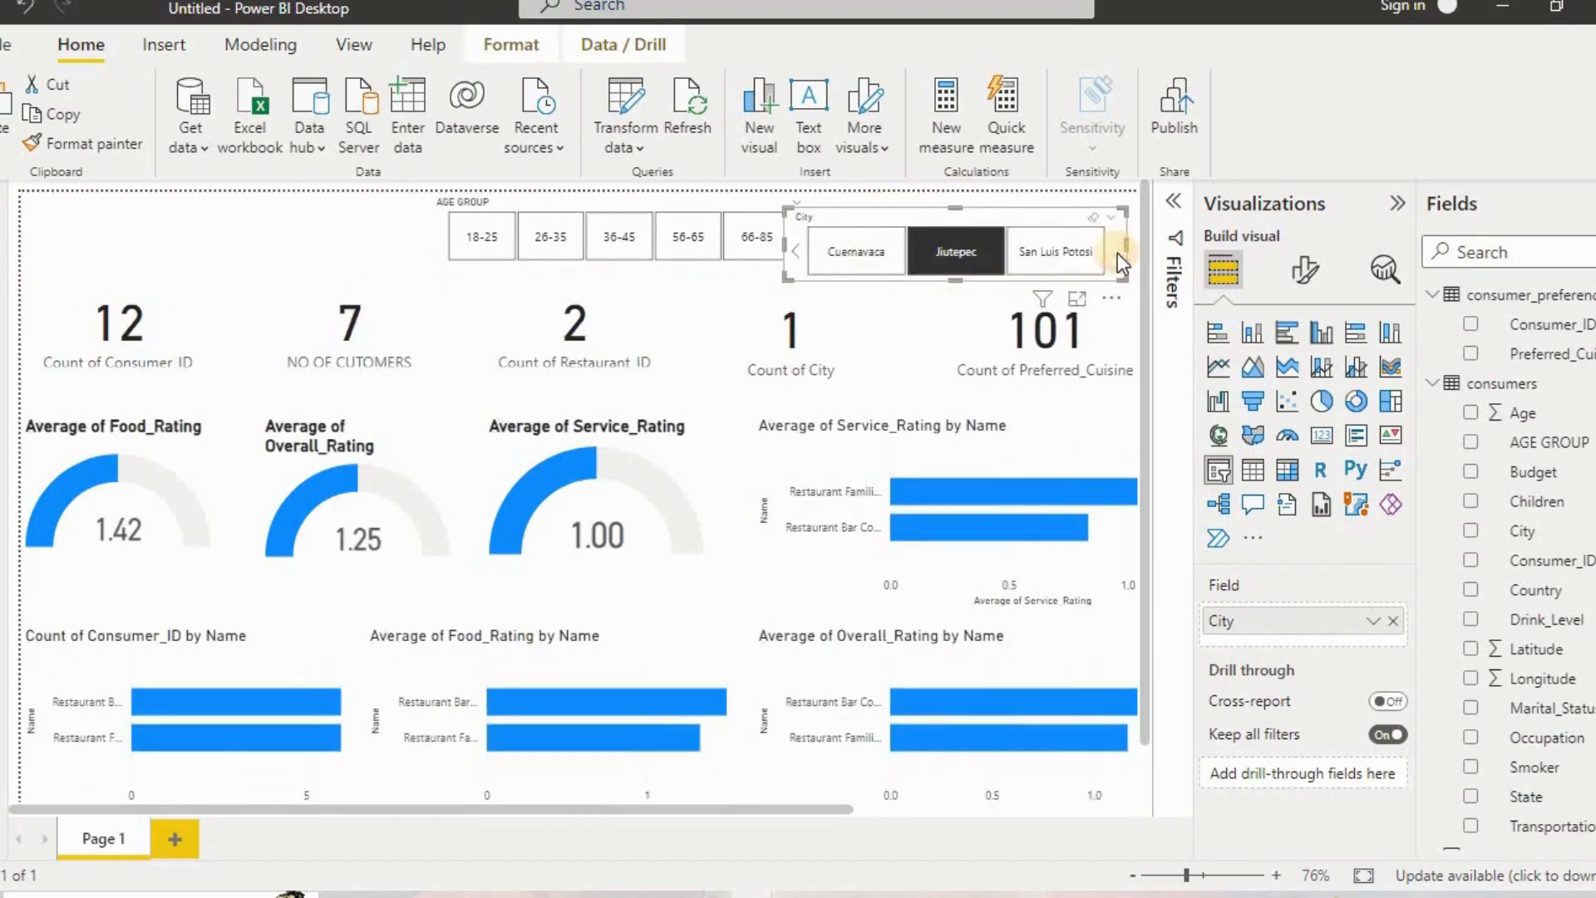
pyautogui.click(1047, 259)
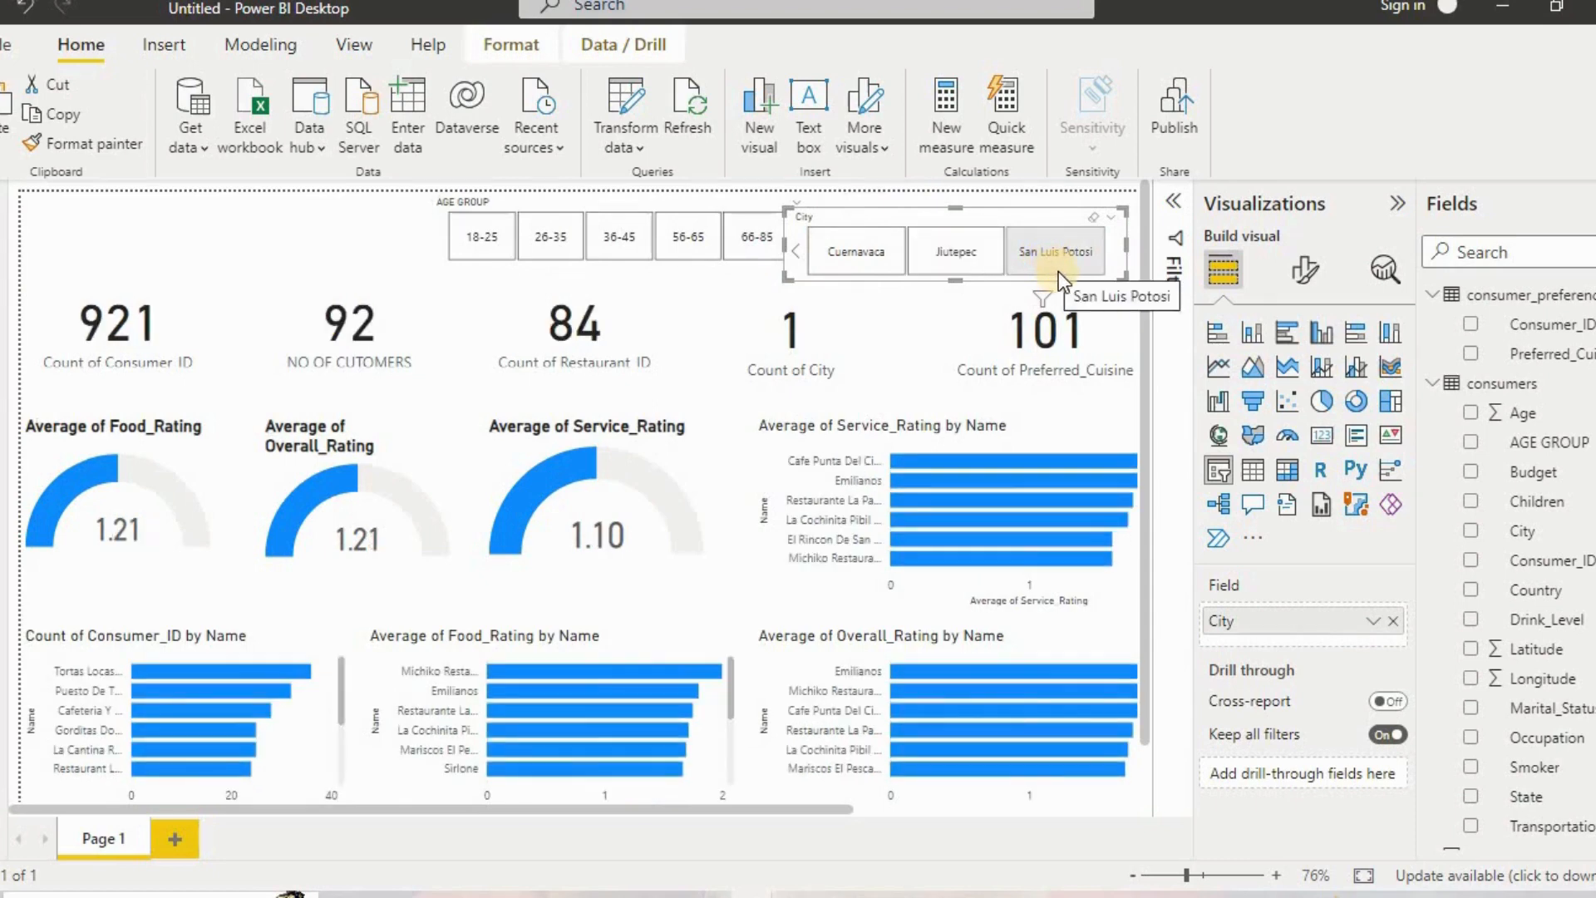
# Shrink the City slicer so it no longer covers the age group slicer, and clear its San Luis Potosi selection.
pyautogui.moveTo(789, 278); pyautogui.dragTo(805, 271)
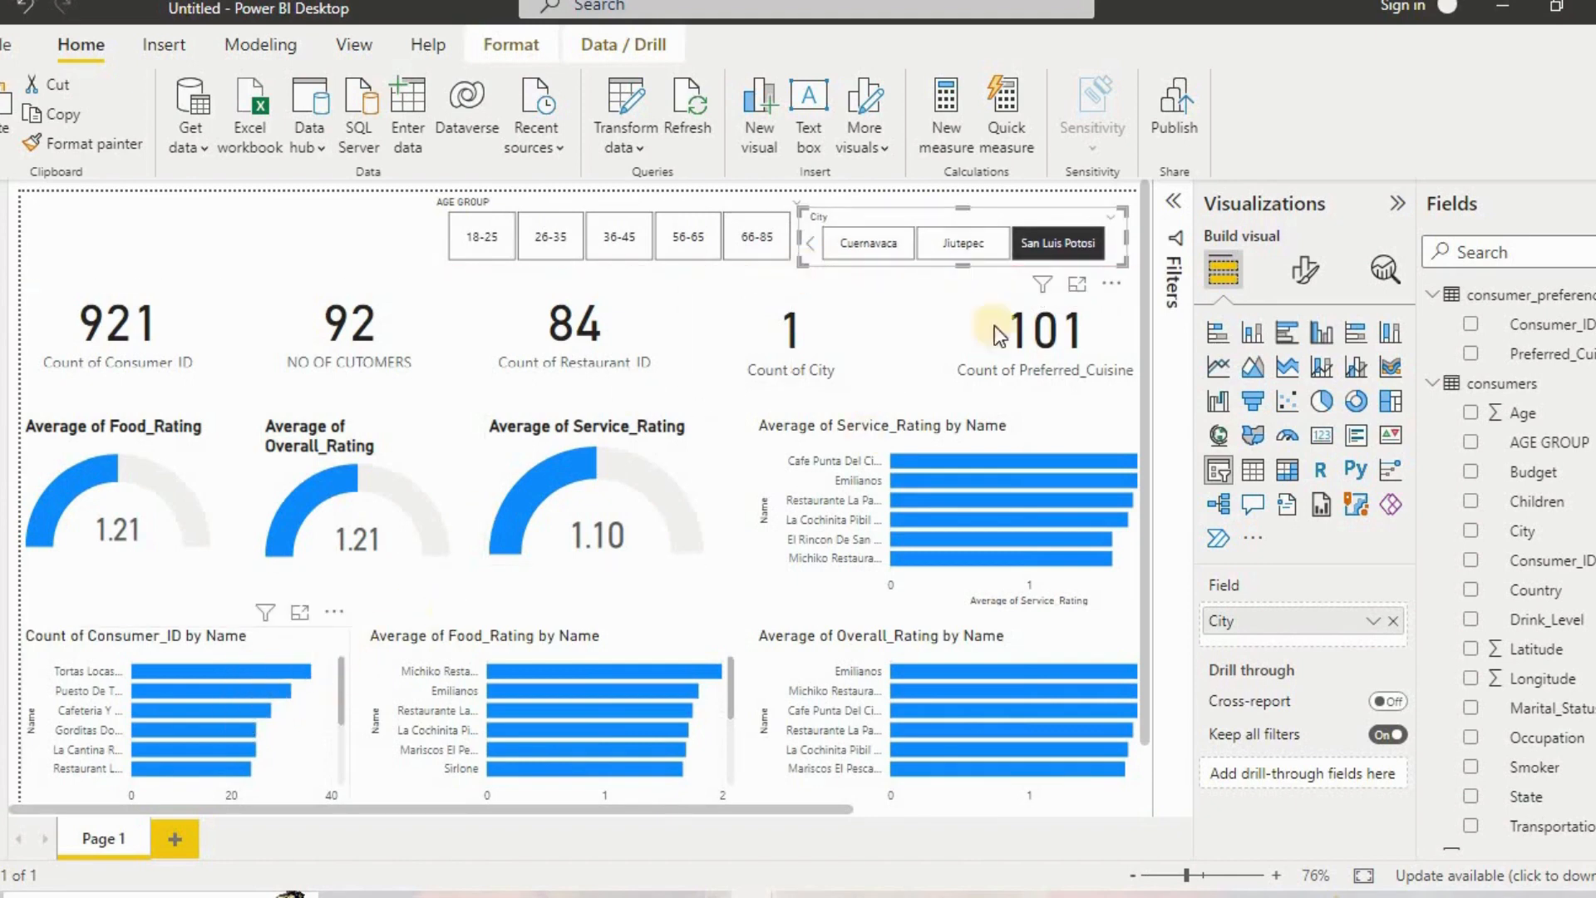
pyautogui.click(1050, 243)
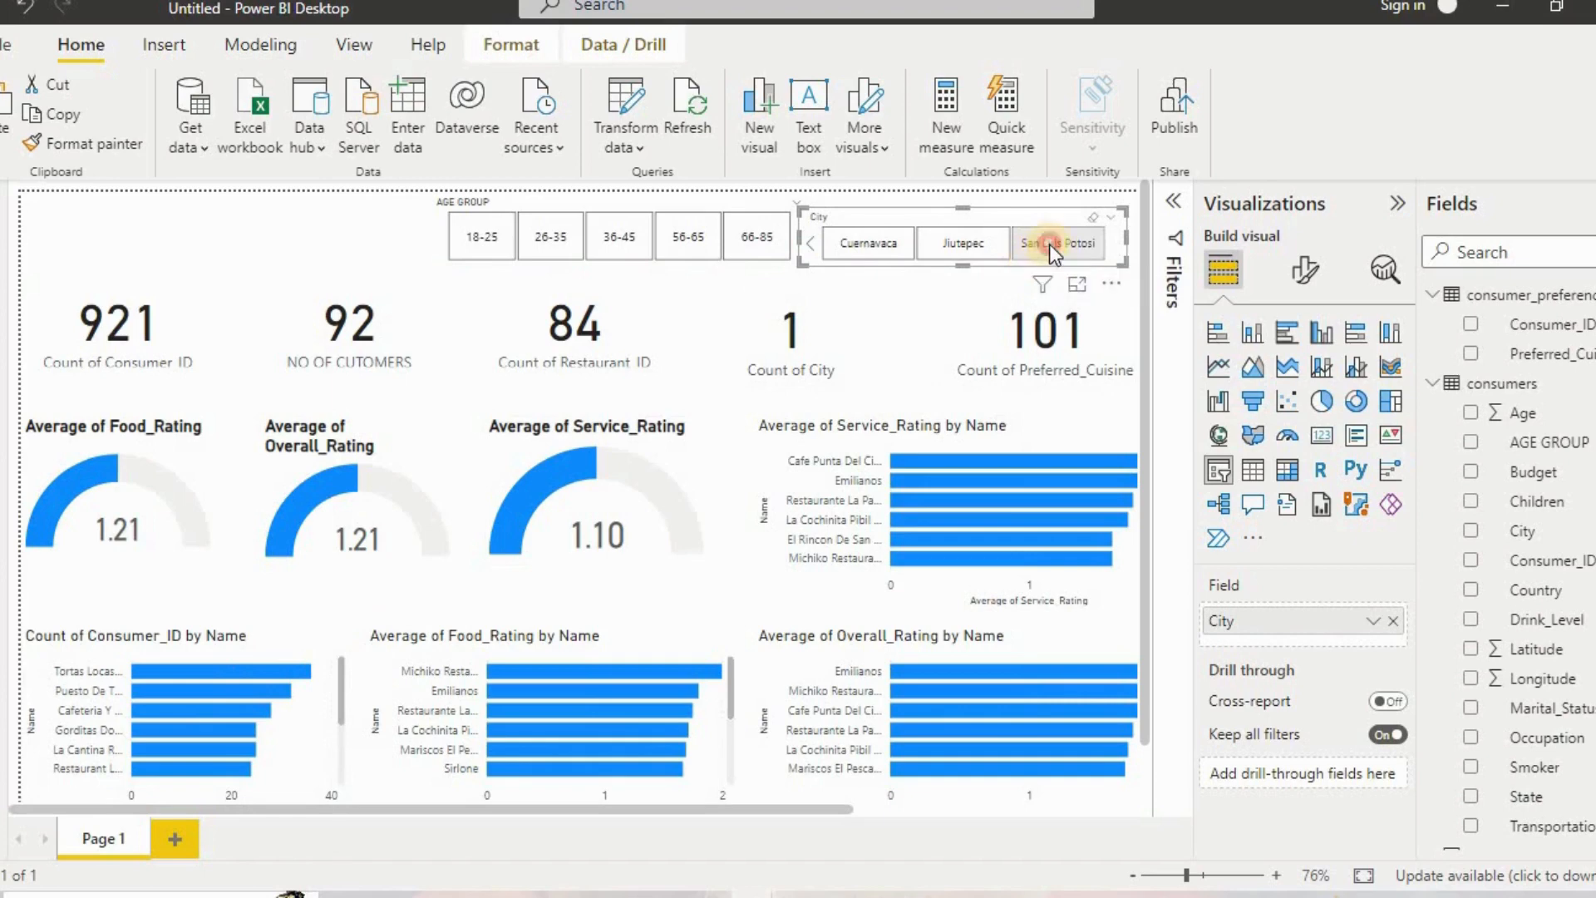
pyautogui.click(1049, 243)
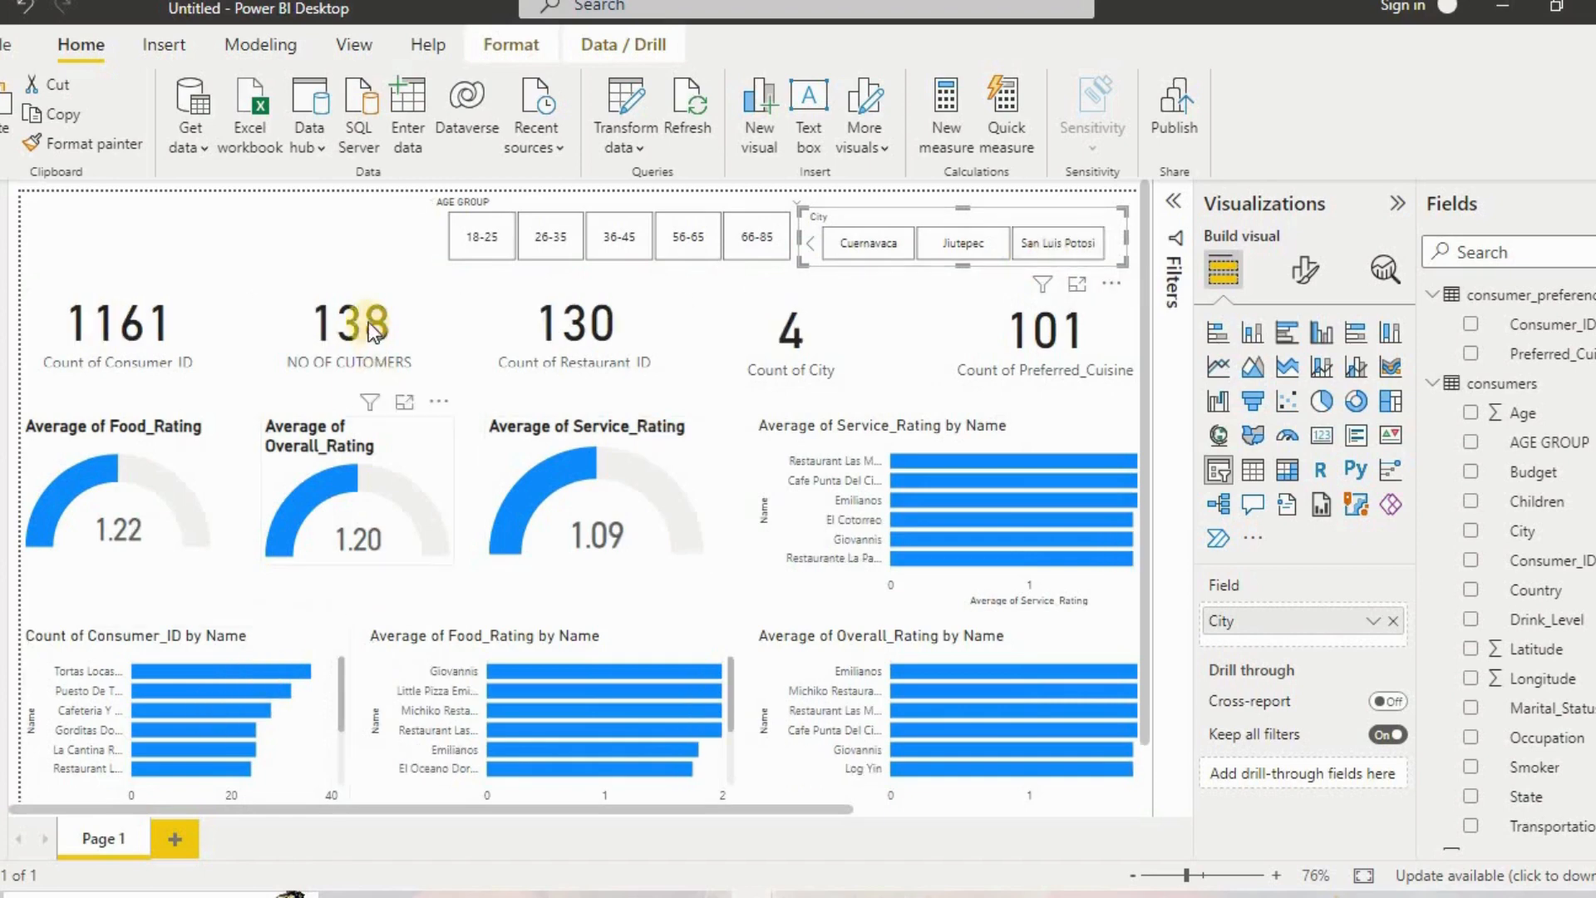
# Filter the report by age group 18-25, examine the consumer count, food rating and service rating bar charts, and clear the age filter.
pyautogui.click(479, 242)
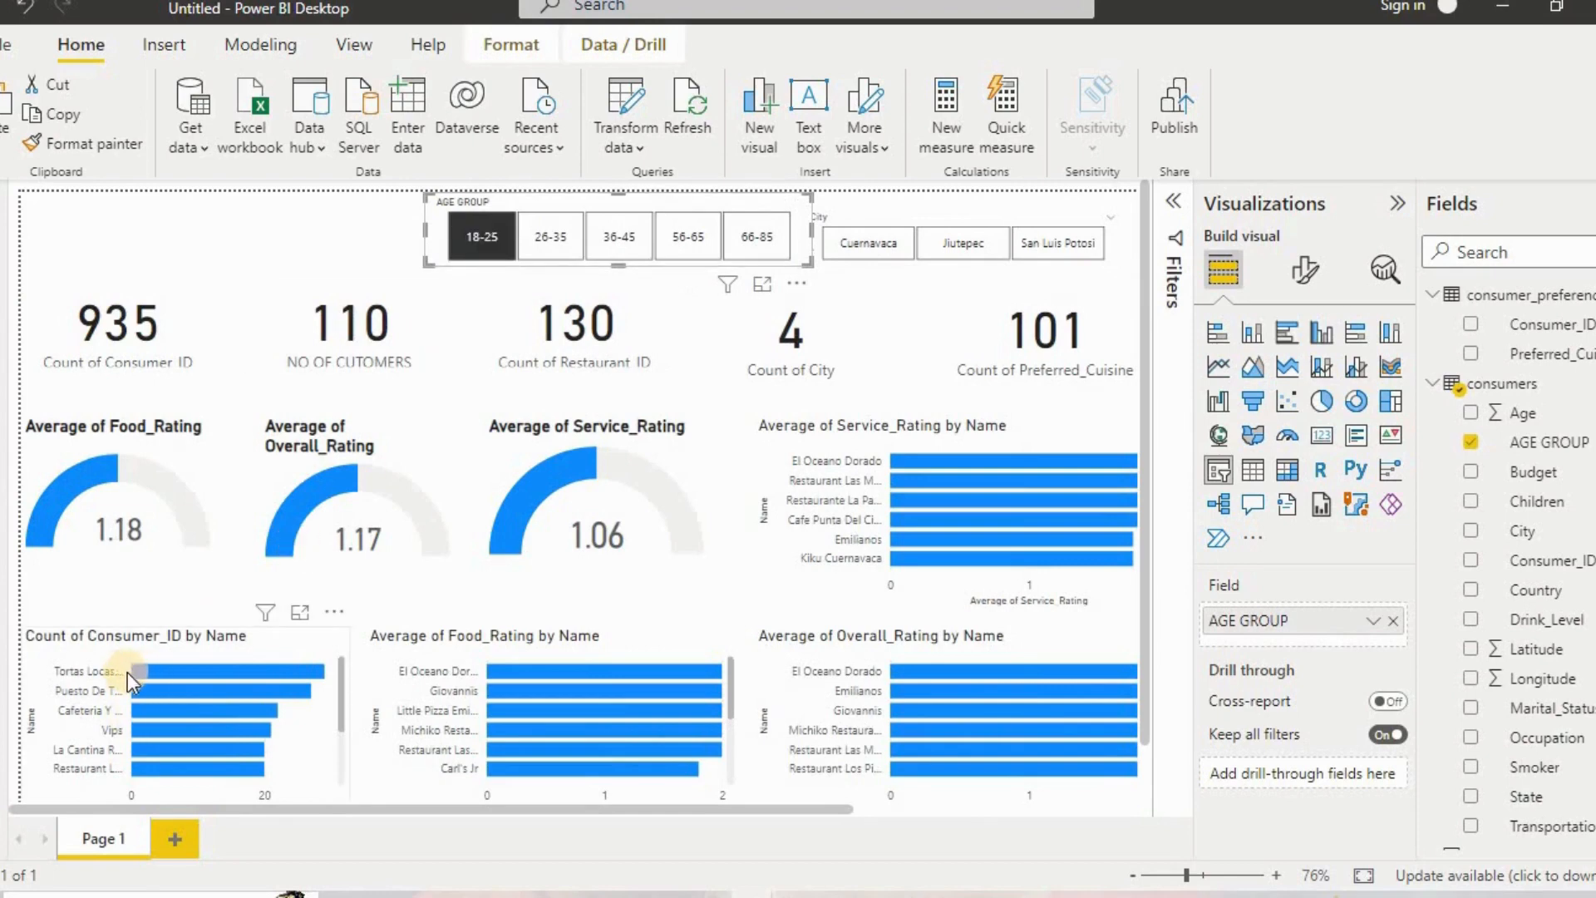
pyautogui.moveTo(163, 668)
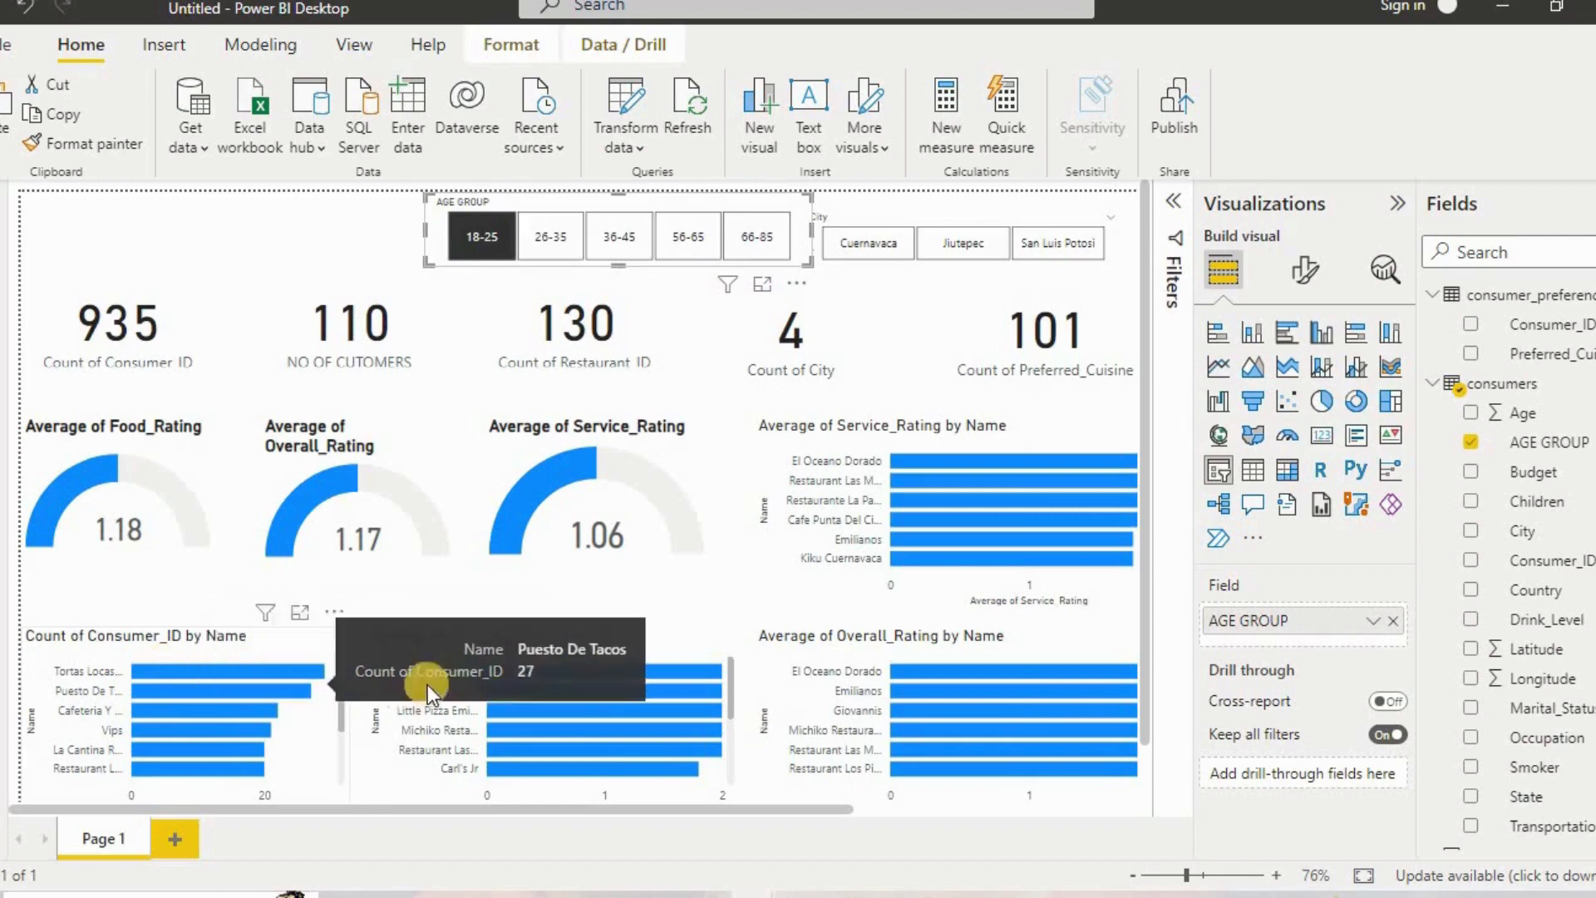
pyautogui.moveTo(579, 670)
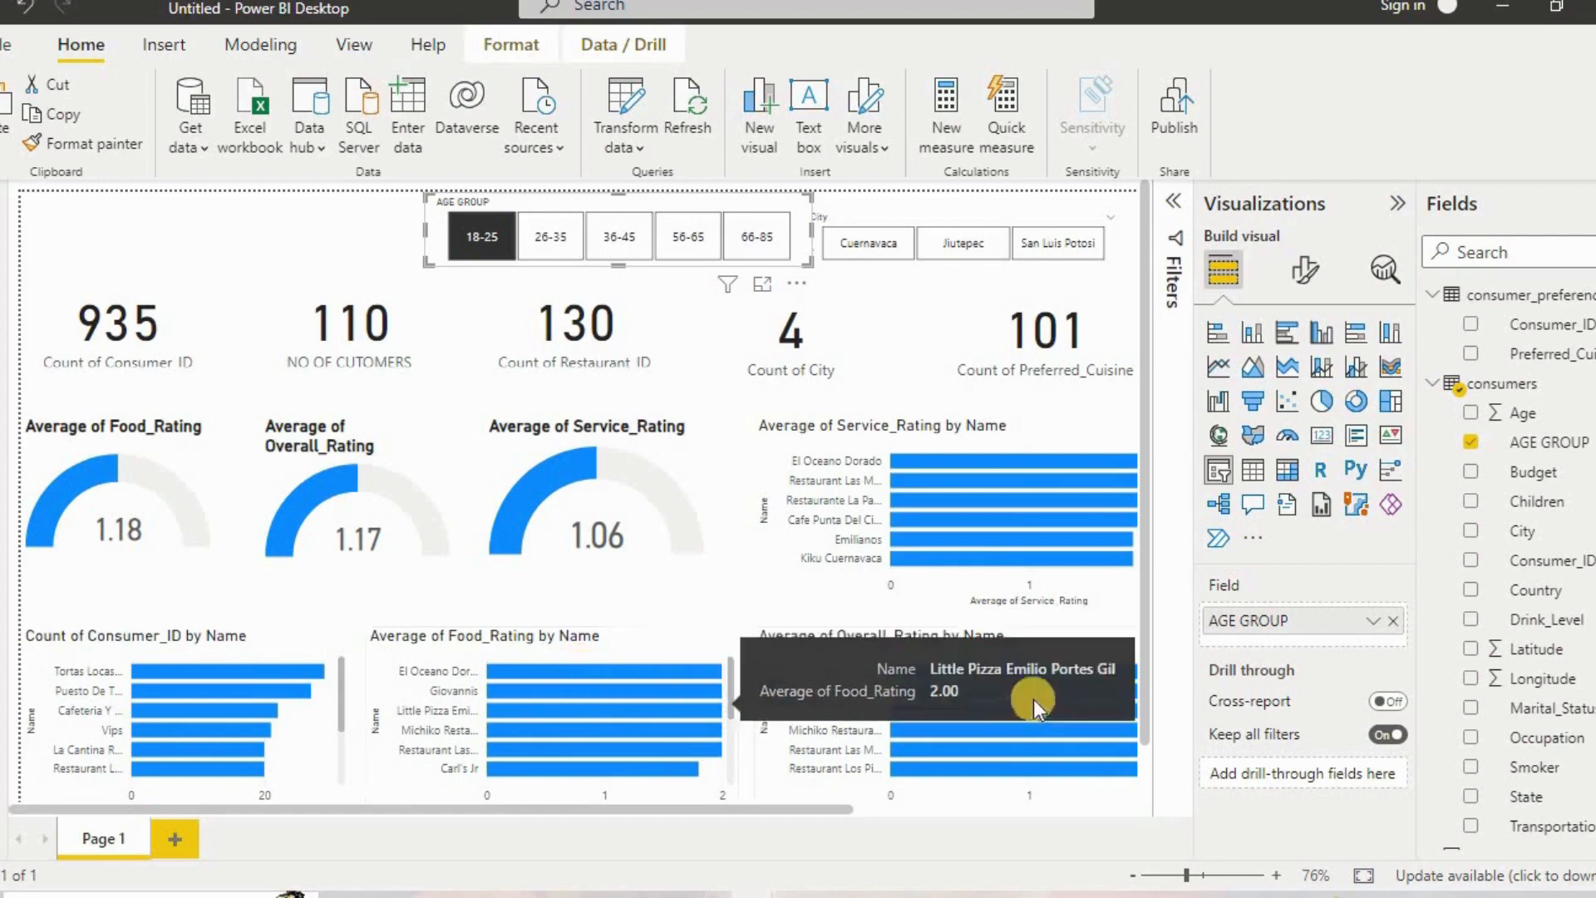
pyautogui.moveTo(1059, 462)
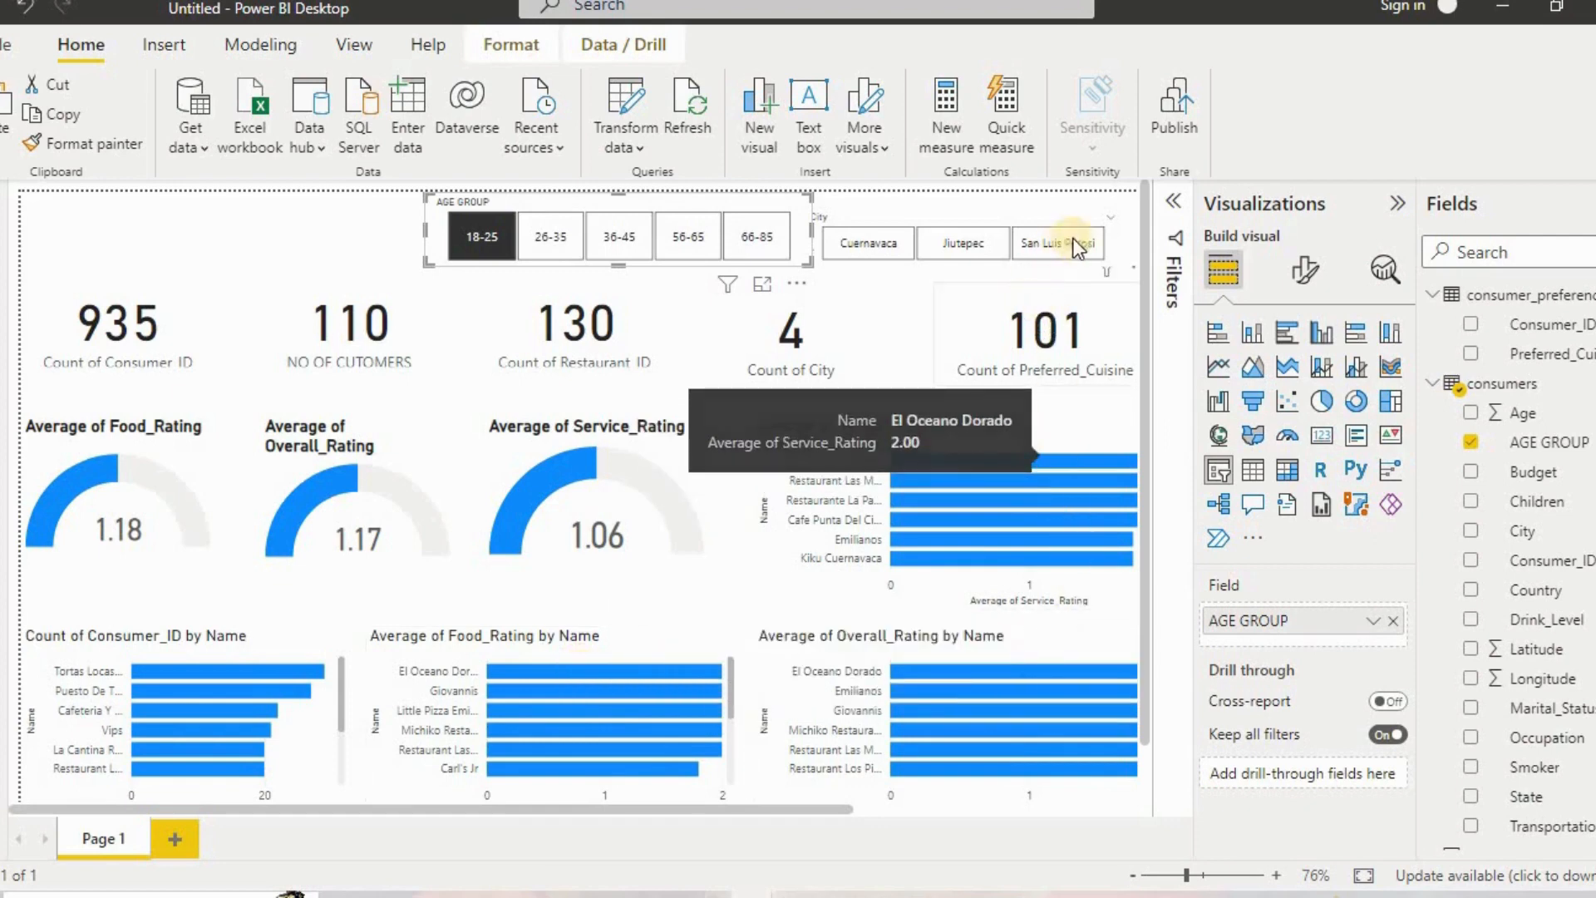
pyautogui.click(1095, 222)
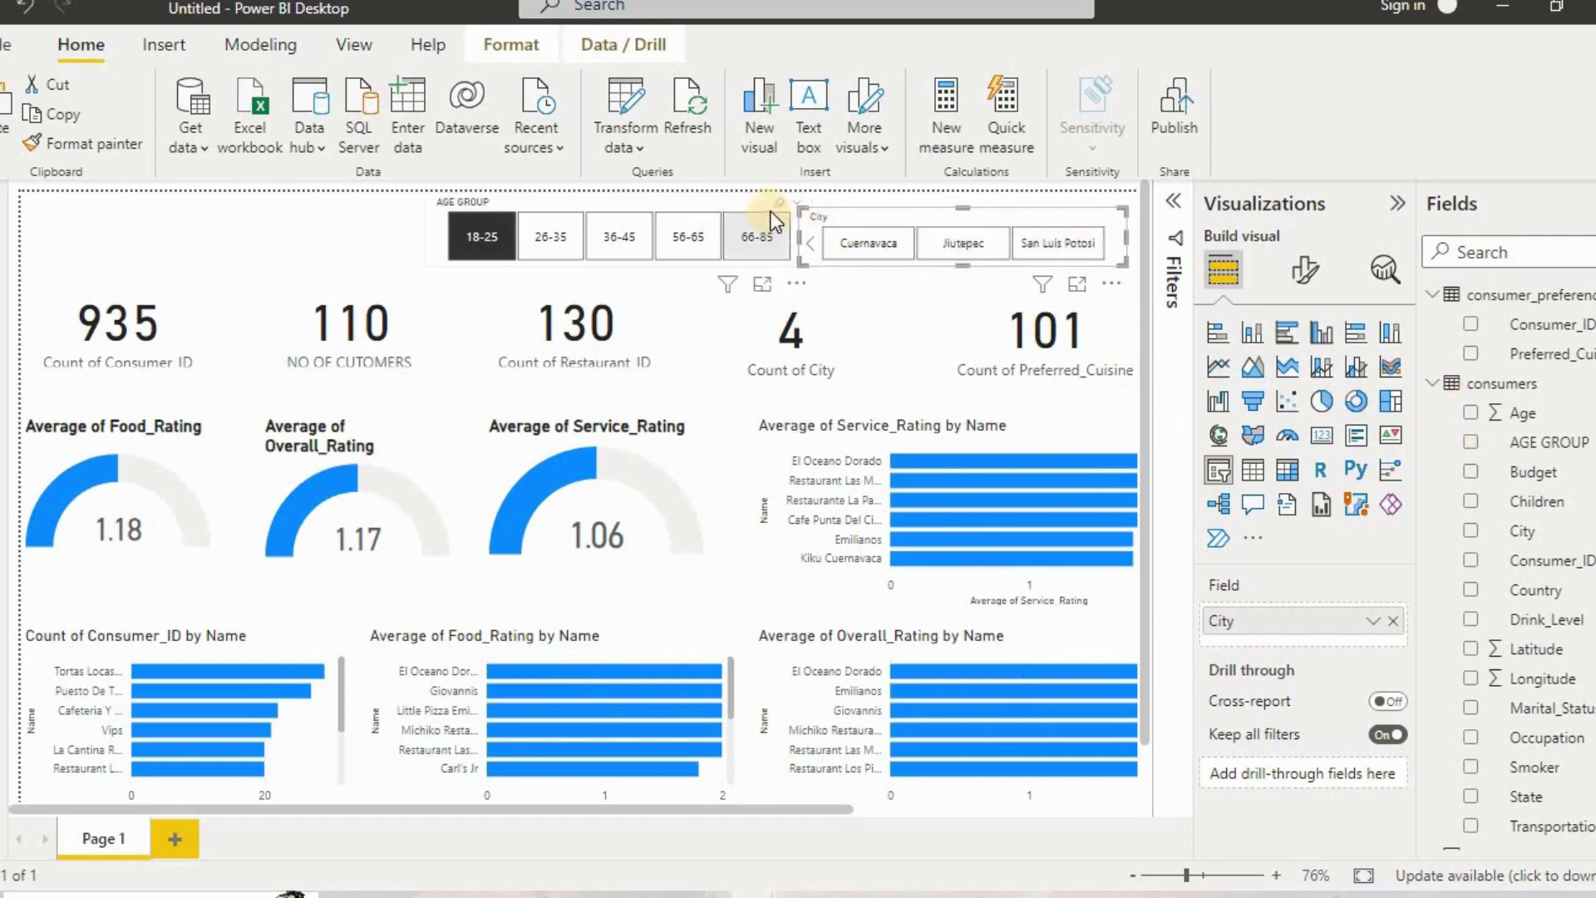
pyautogui.click(779, 212)
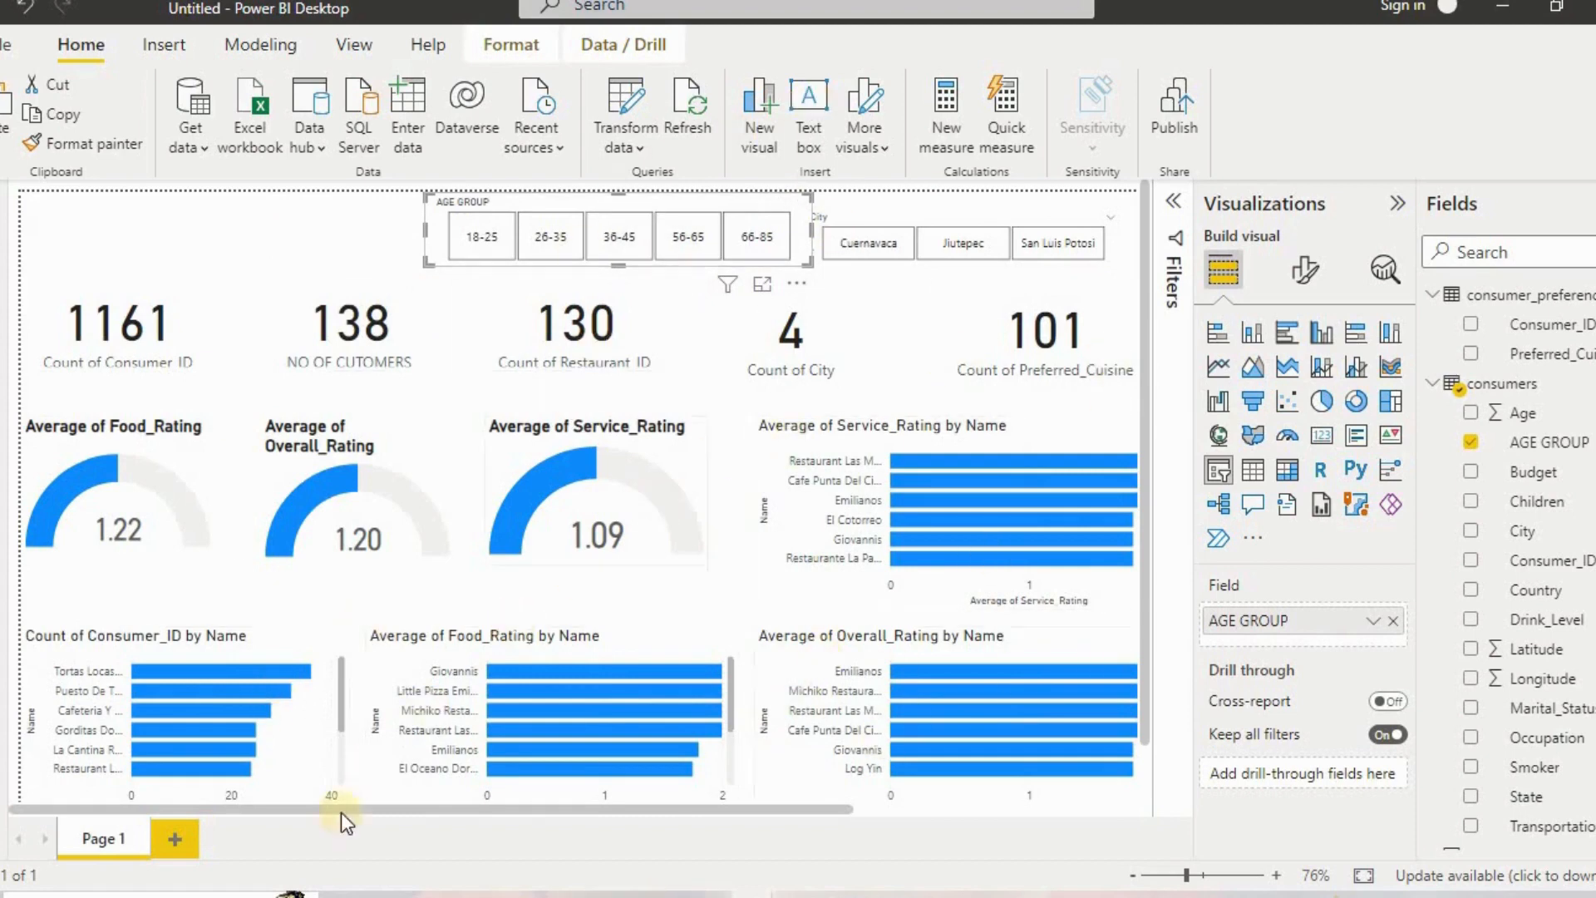
# Add a second blank report page, and look through the consumers table's fields from Page 1.
pyautogui.click(171, 844)
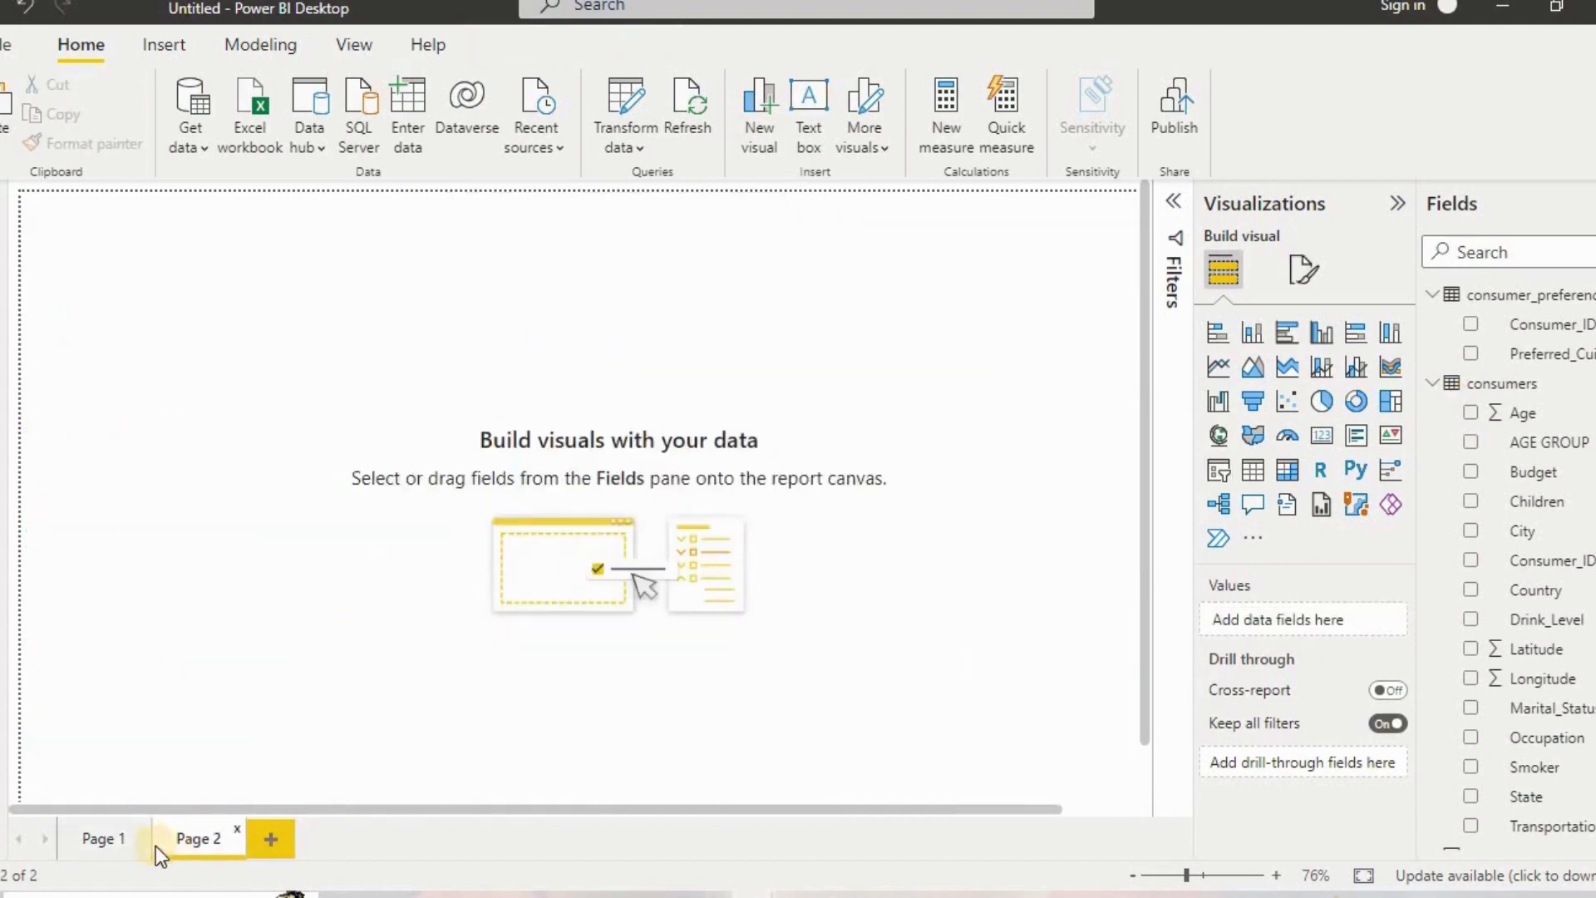
pyautogui.click(108, 840)
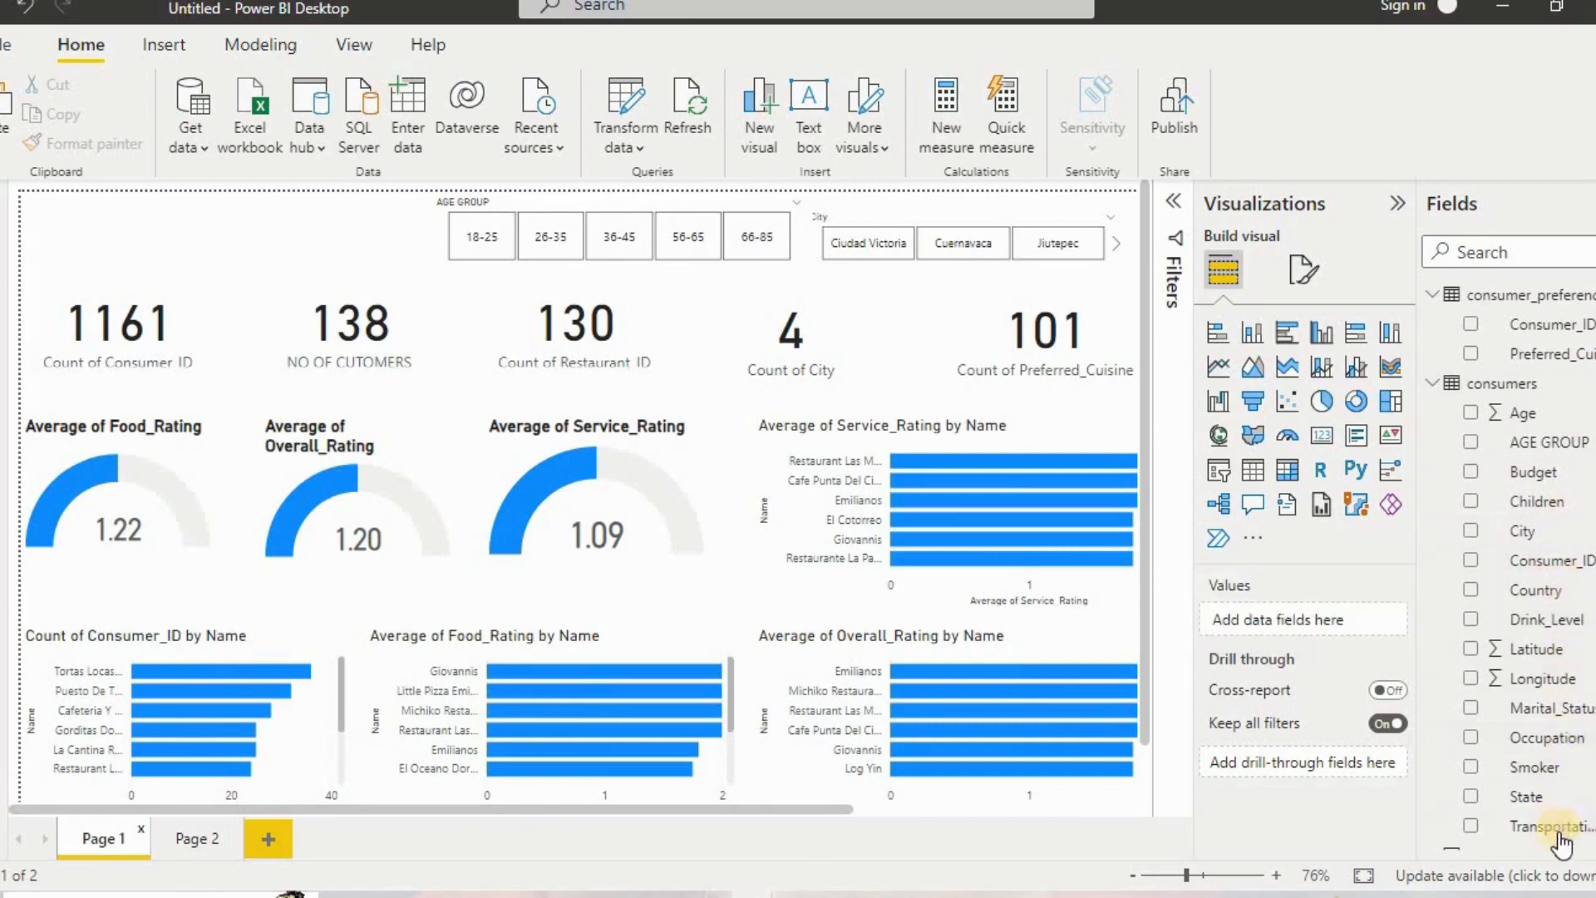
pyautogui.scroll(-1, 1539, 725)
pyautogui.scroll(-2, 1538, 725)
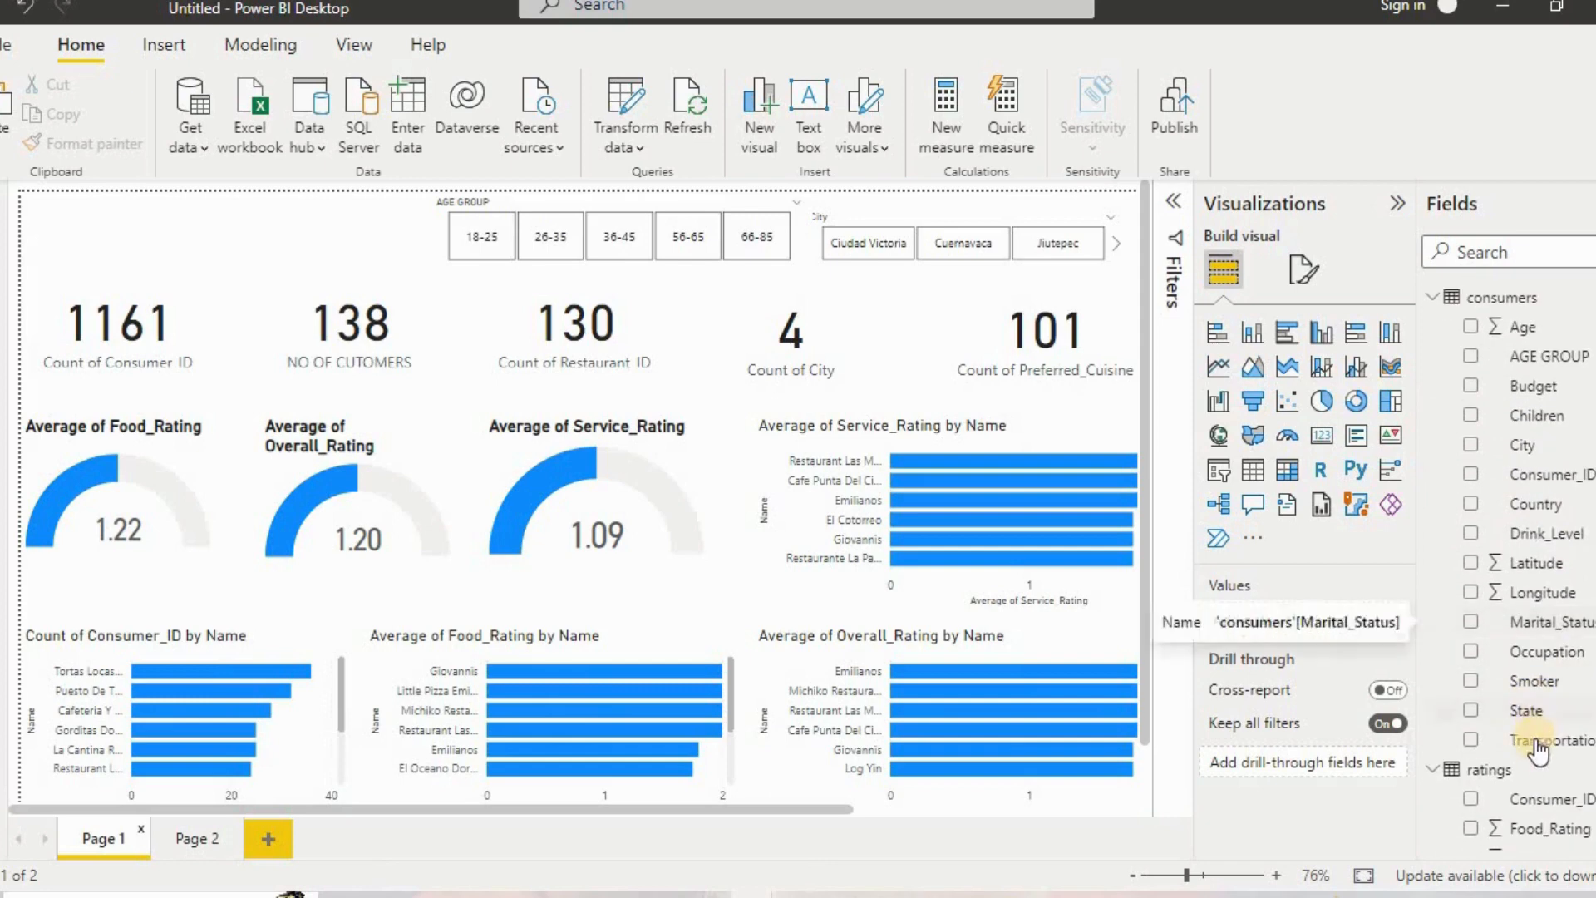
# Examine Page 2 of the maxico resturant rating report as a layout reference, and return to the untitled report's blank Page 2.
pyautogui.click(214, 853)
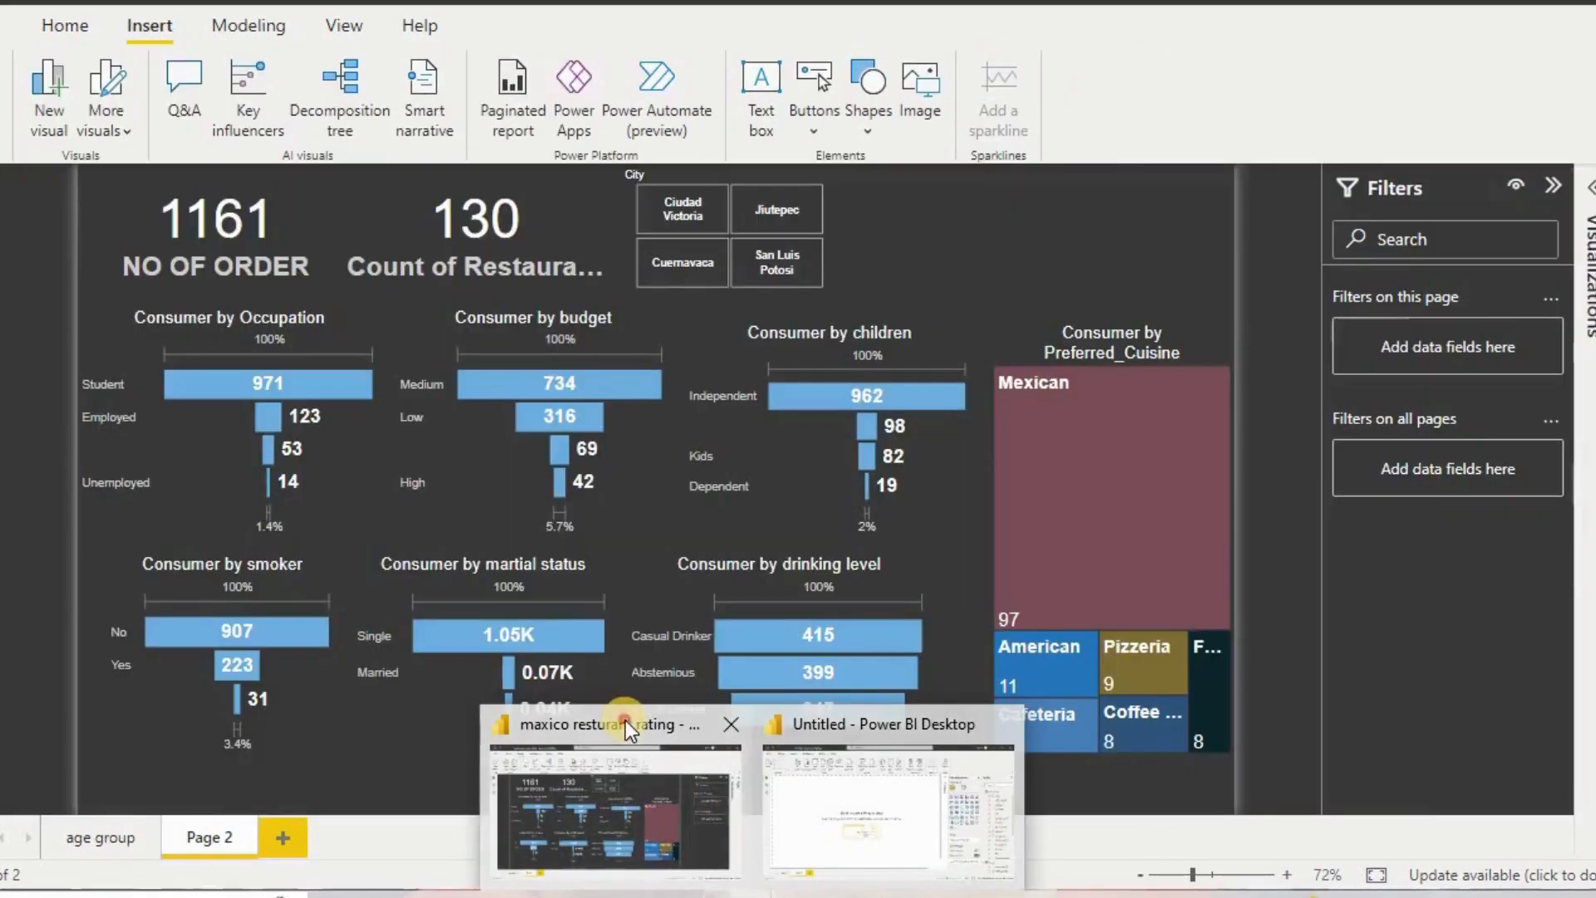
pyautogui.click(626, 720)
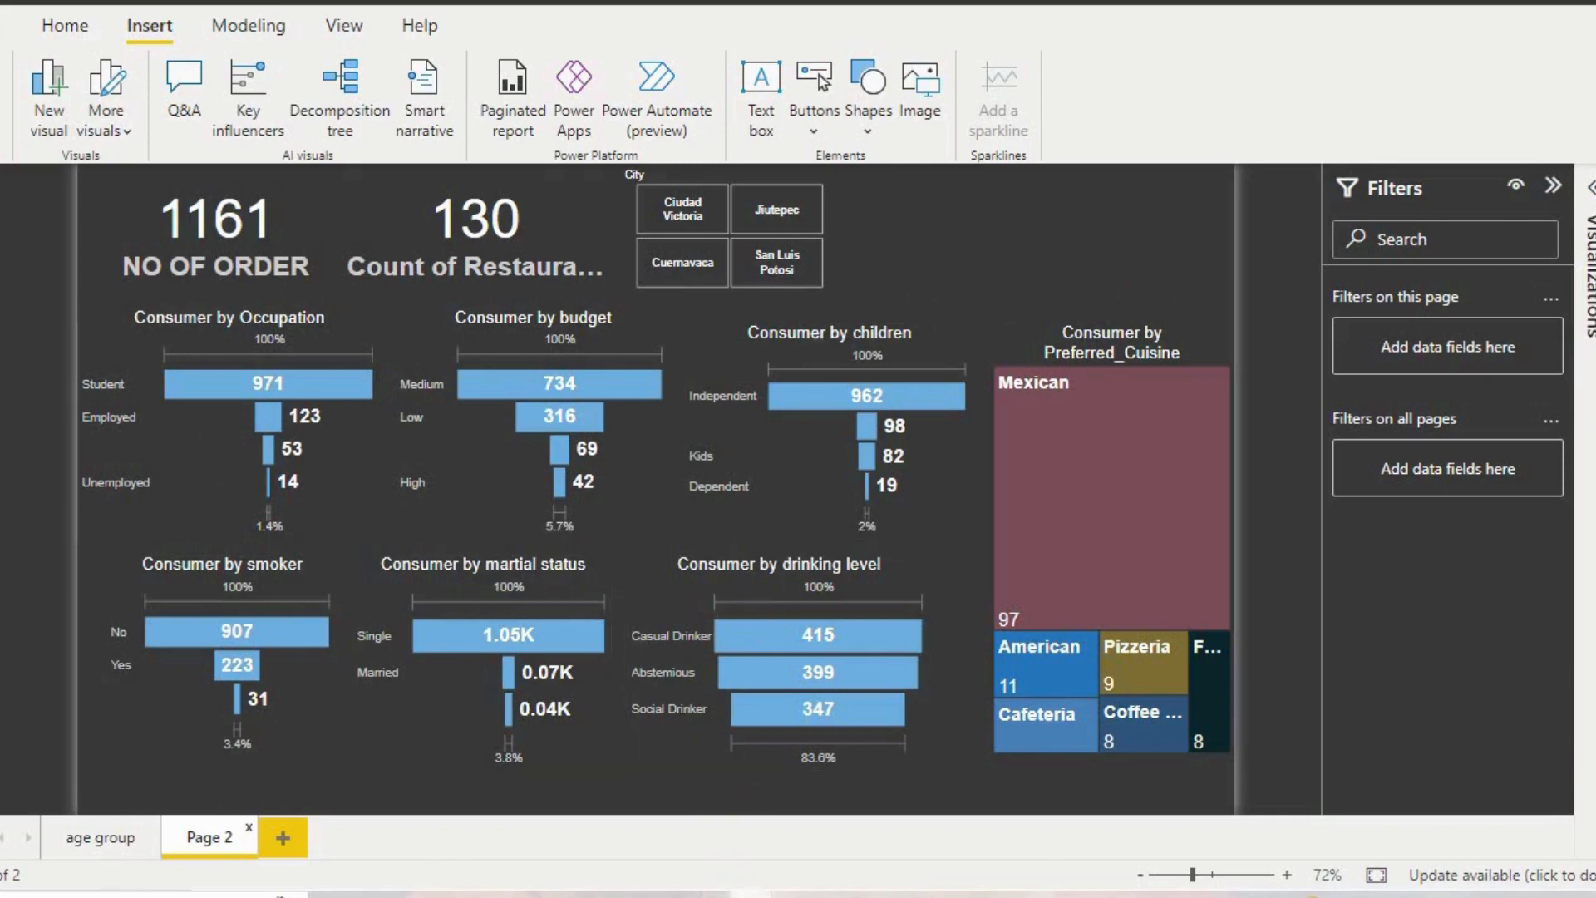
pyautogui.click(802, 845)
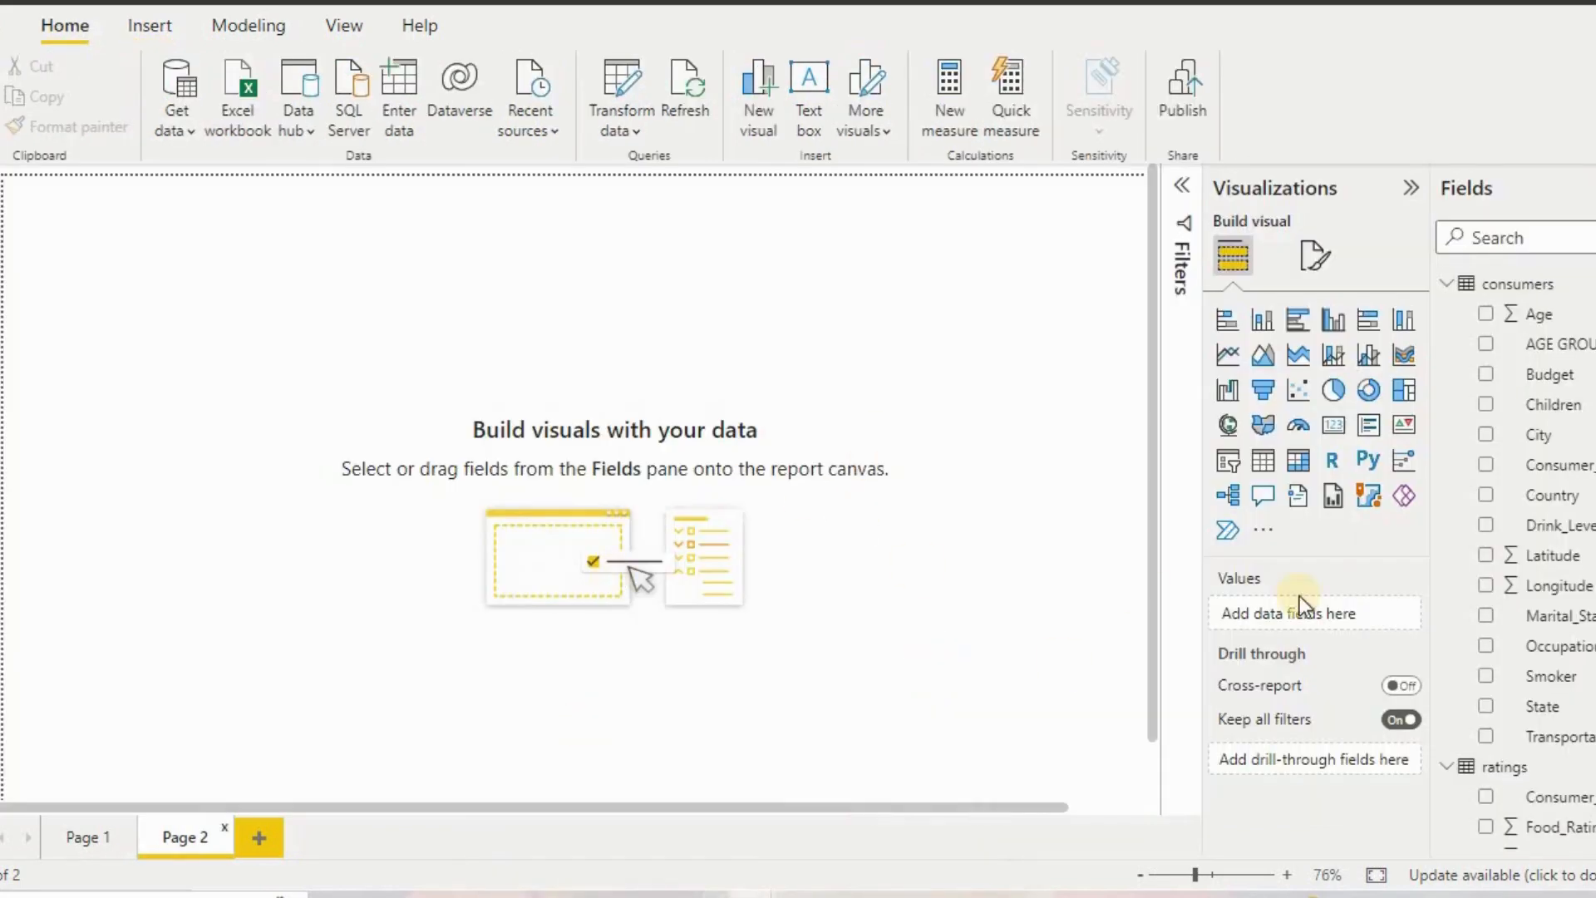
pyautogui.click(86, 838)
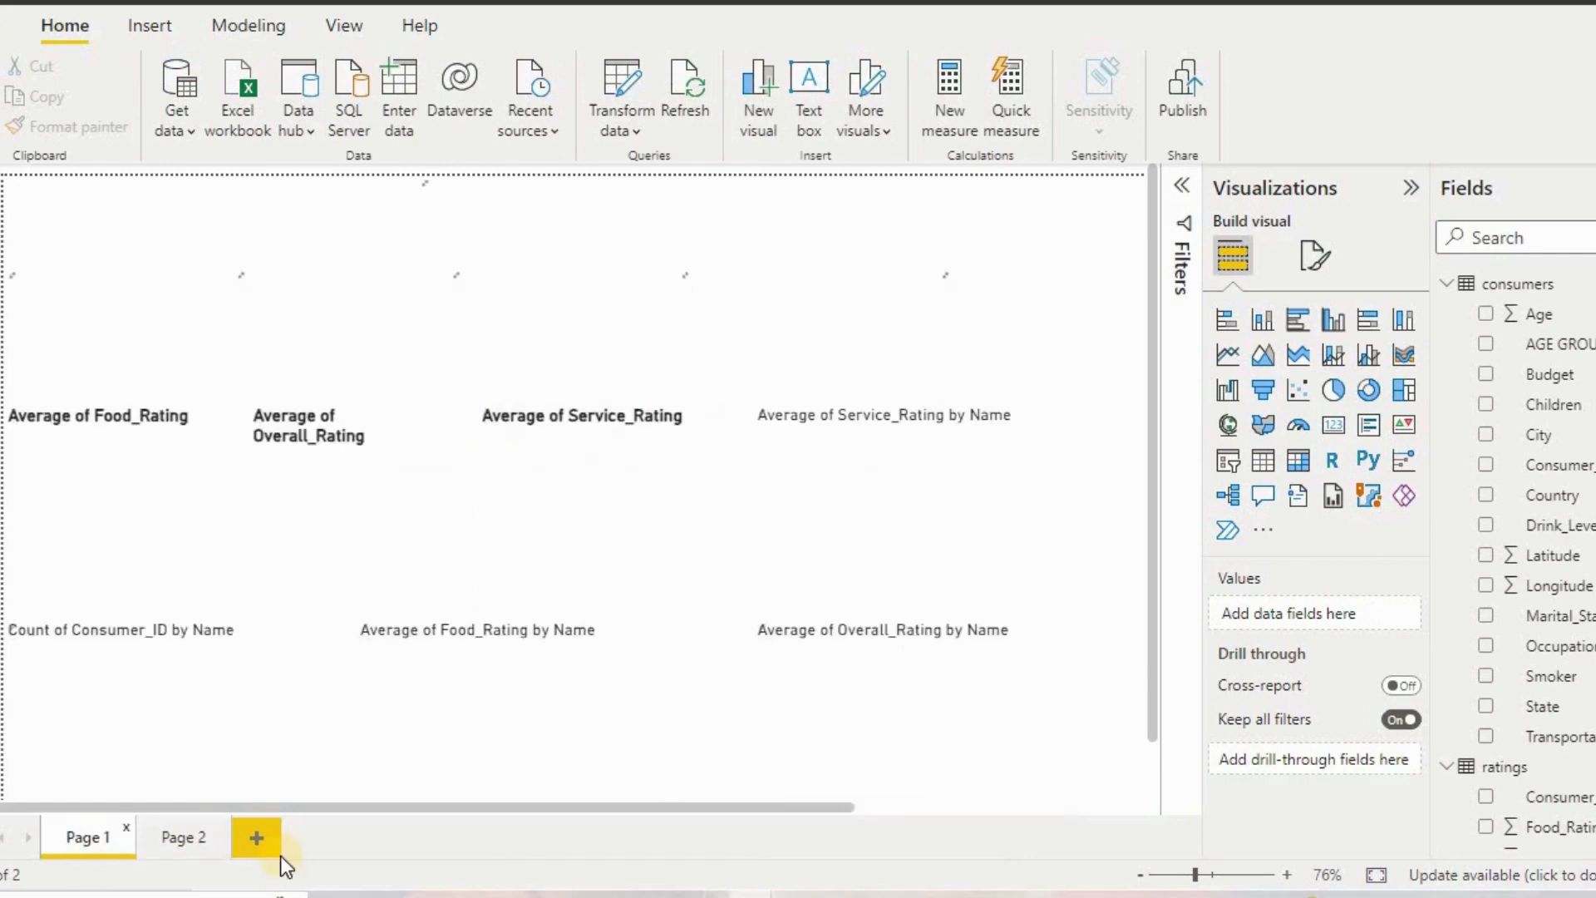
pyautogui.click(172, 336)
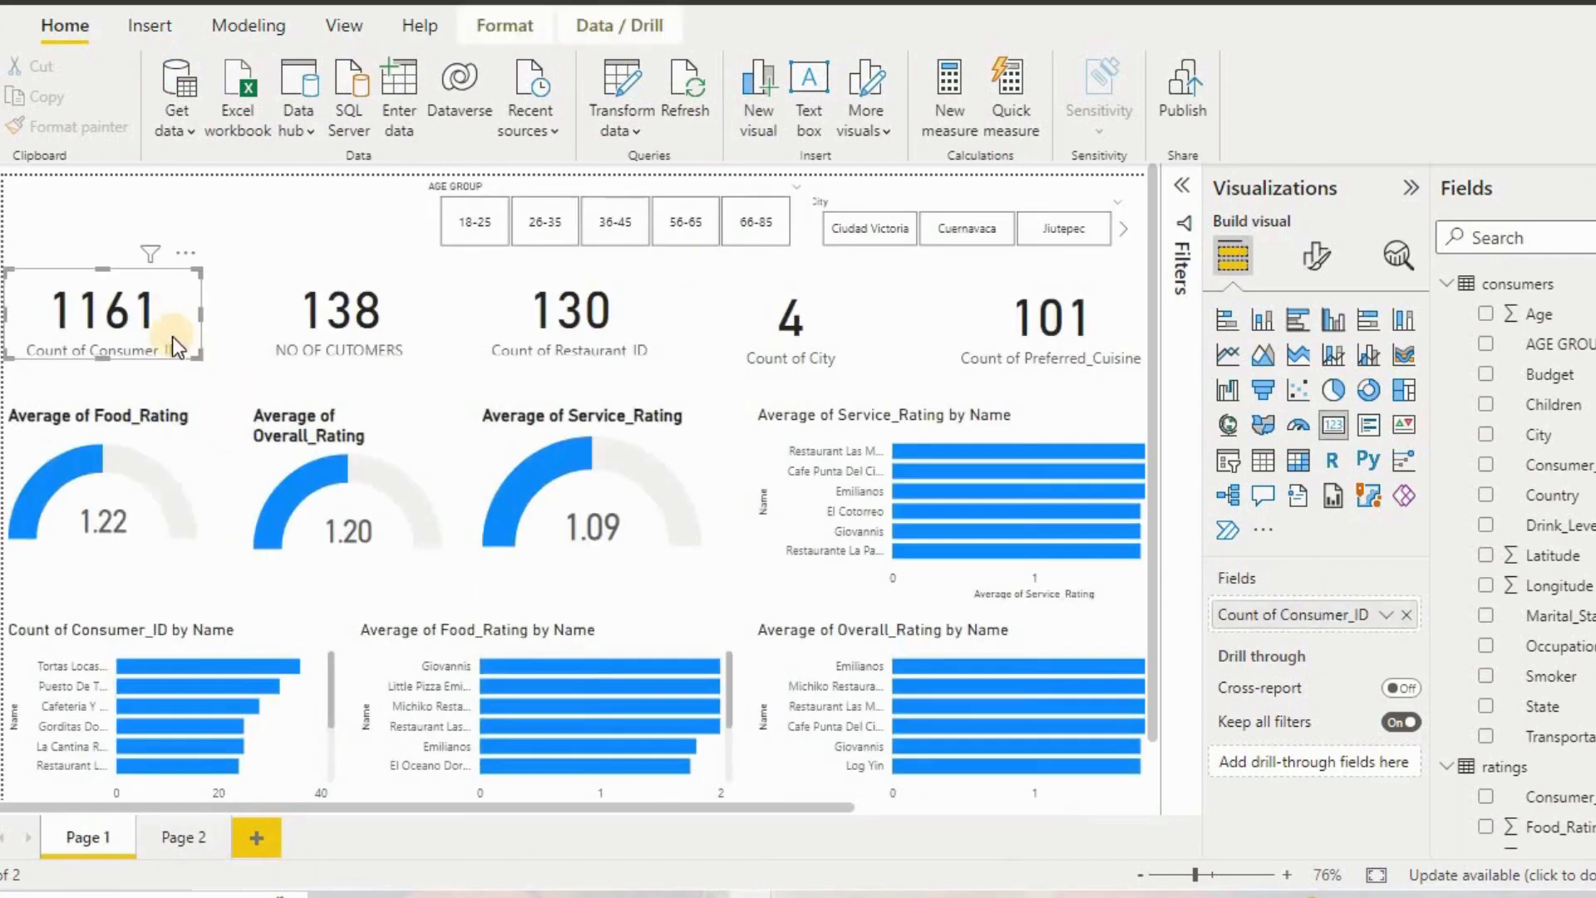
pyautogui.rightClick(171, 336)
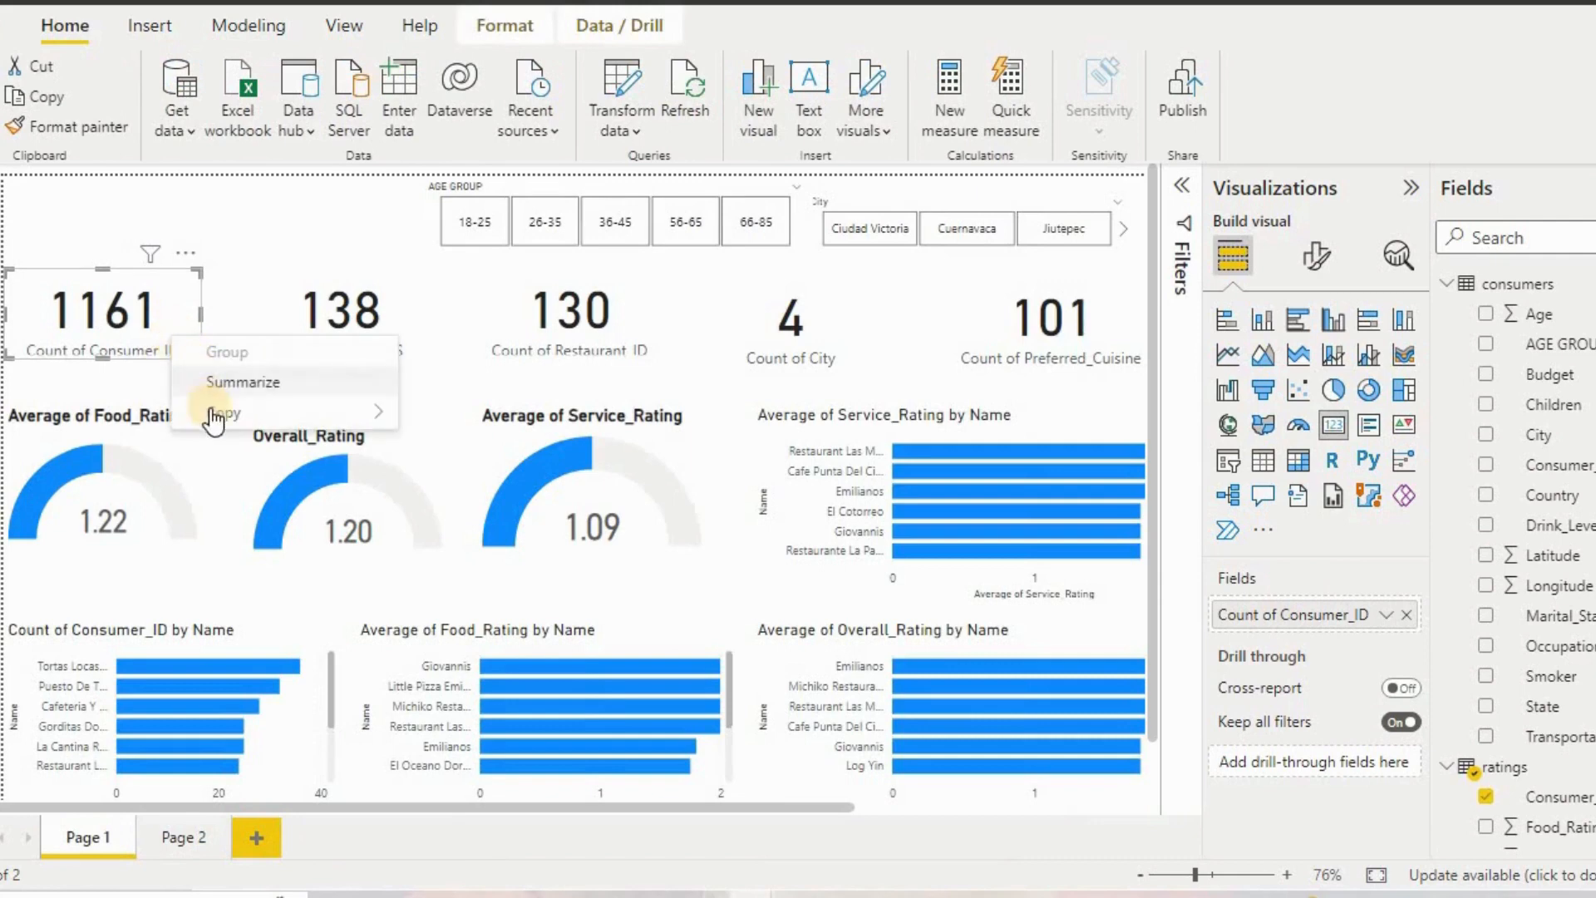
pyautogui.moveTo(215, 416)
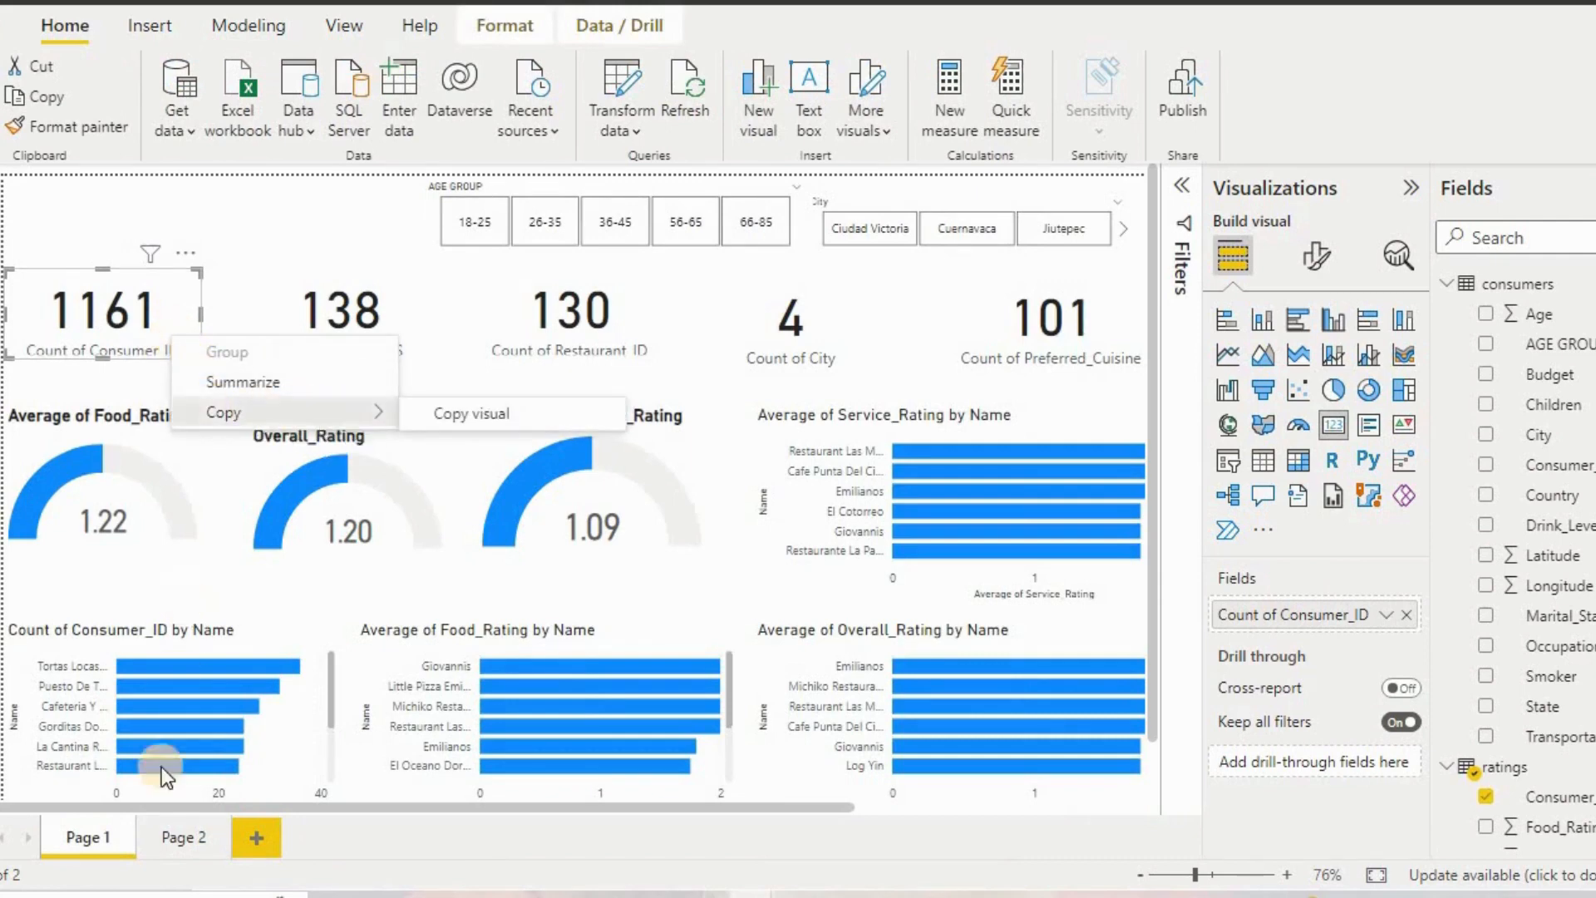
pyautogui.click(193, 838)
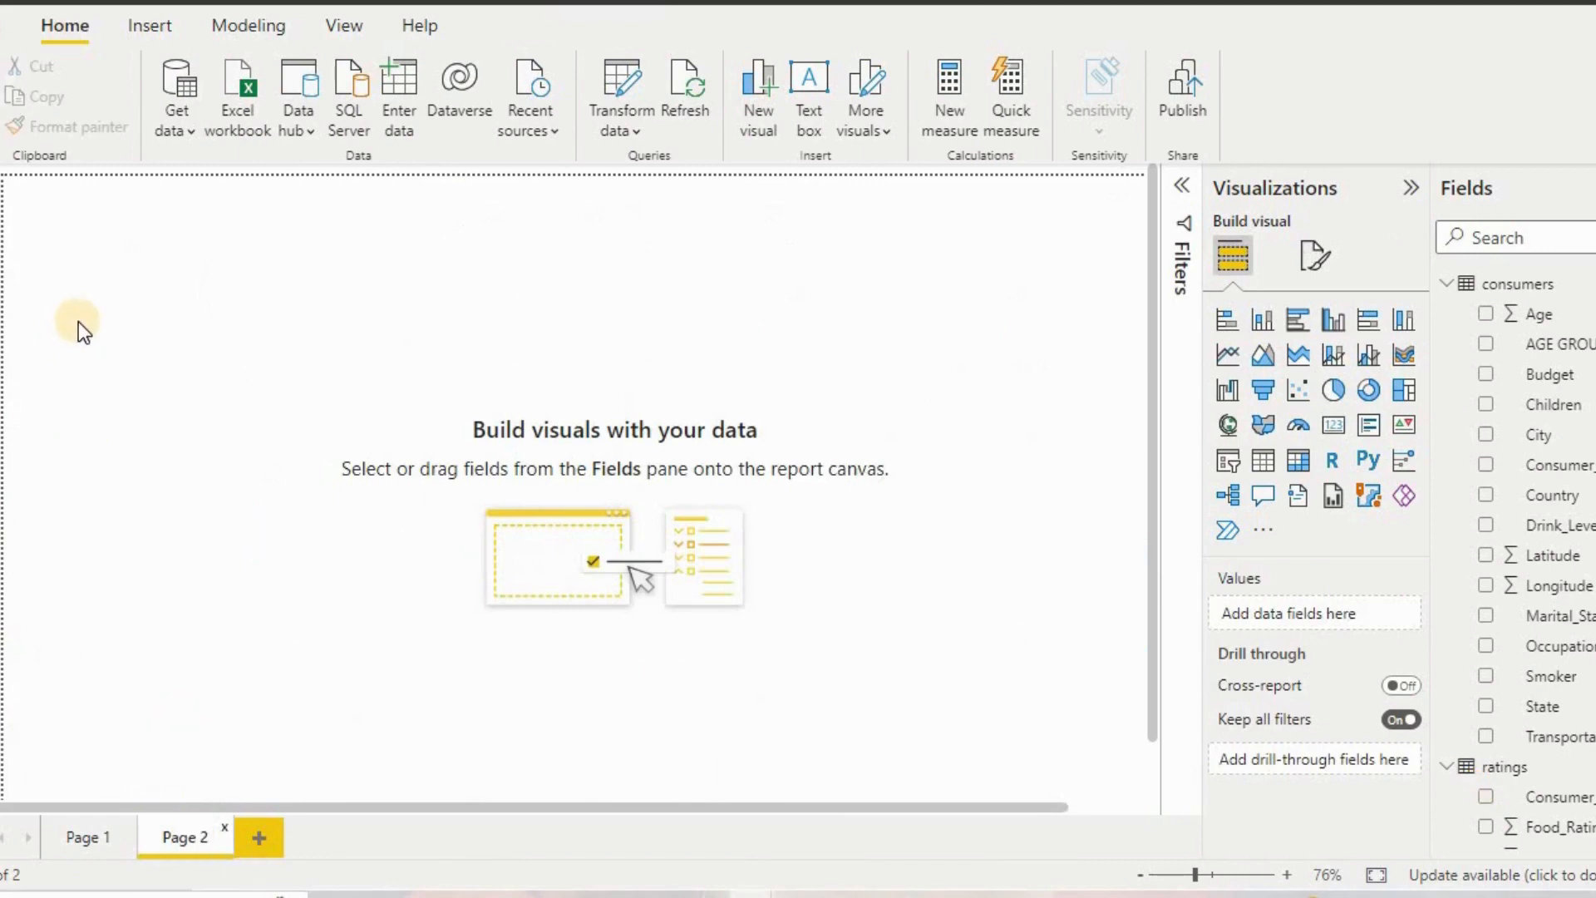
pyautogui.hotkey('ctrl', 'v')
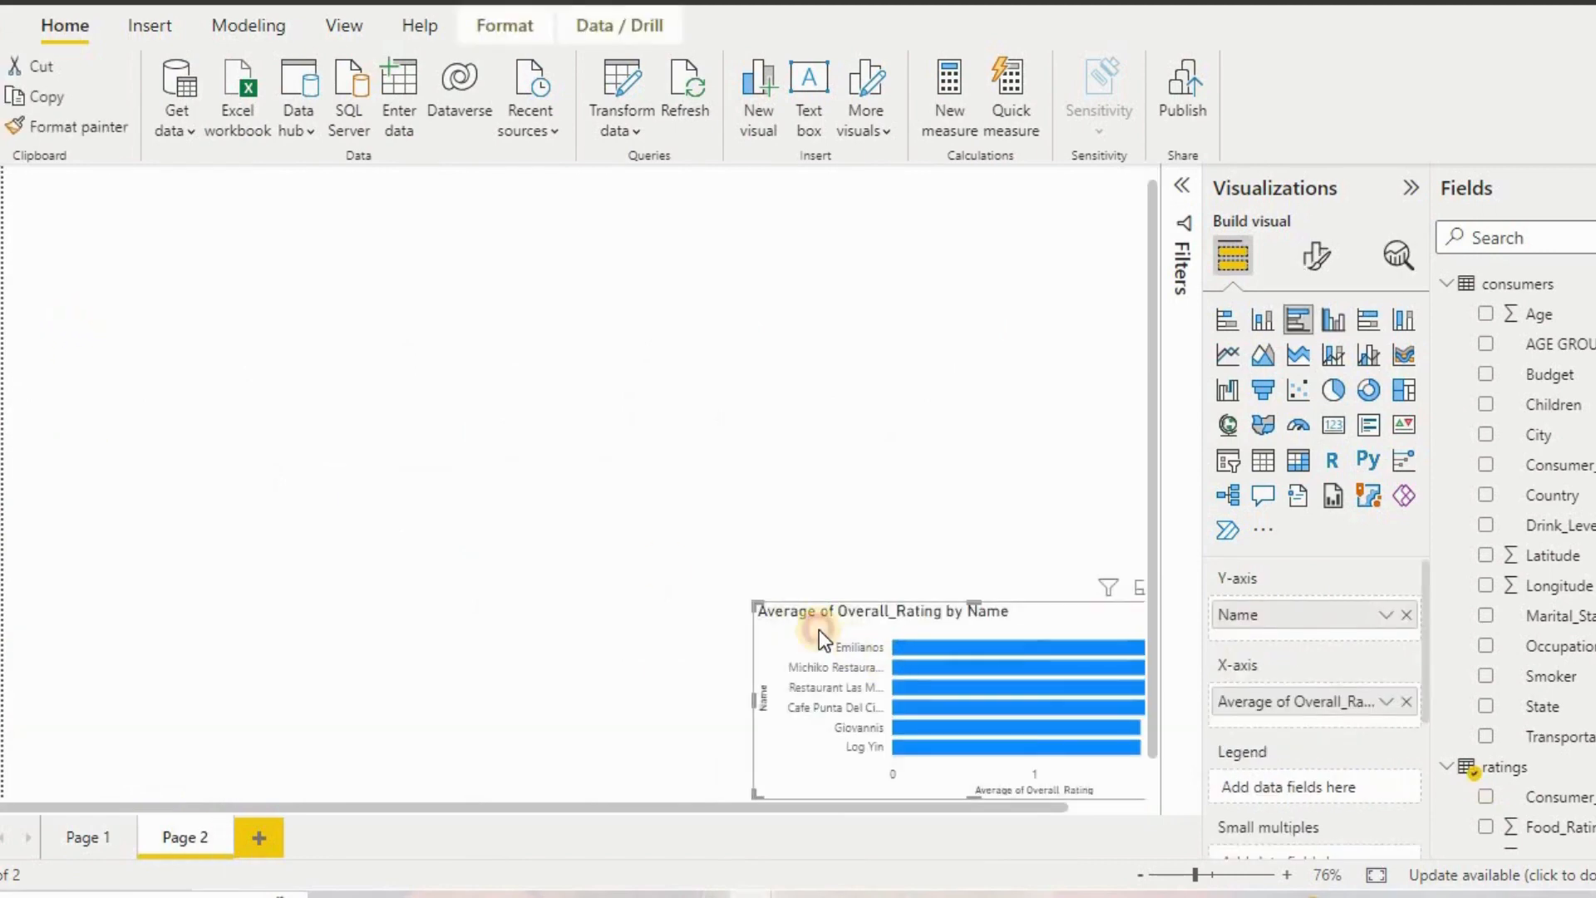
pyautogui.press('Delete')
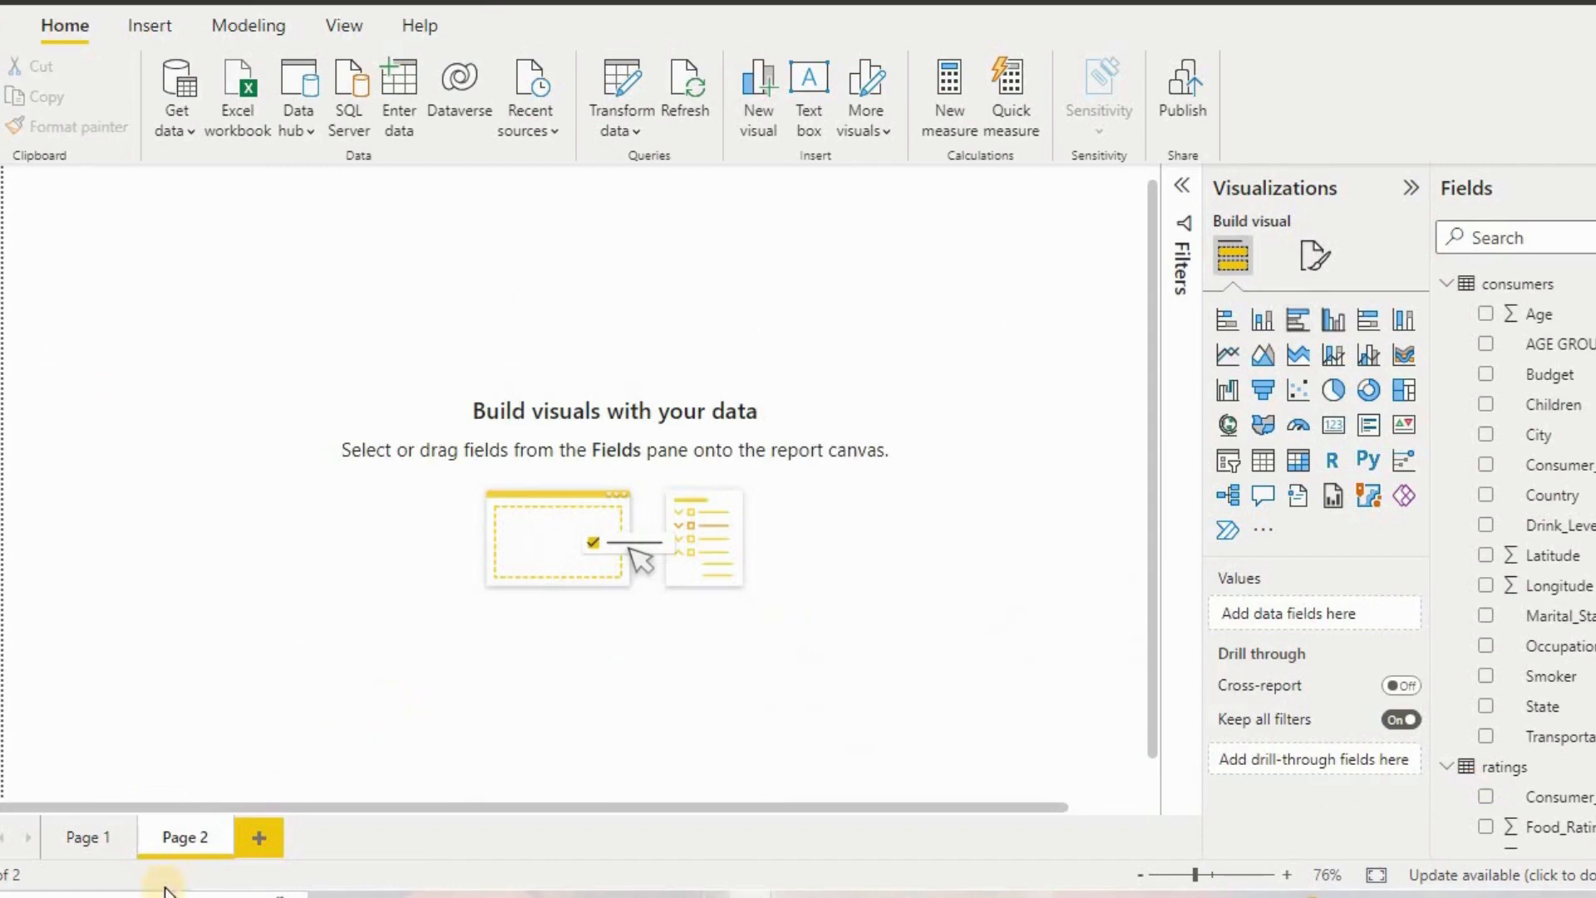
# Copy the Count of Consumer_ID card visual from Page 1.
pyautogui.click(88, 837)
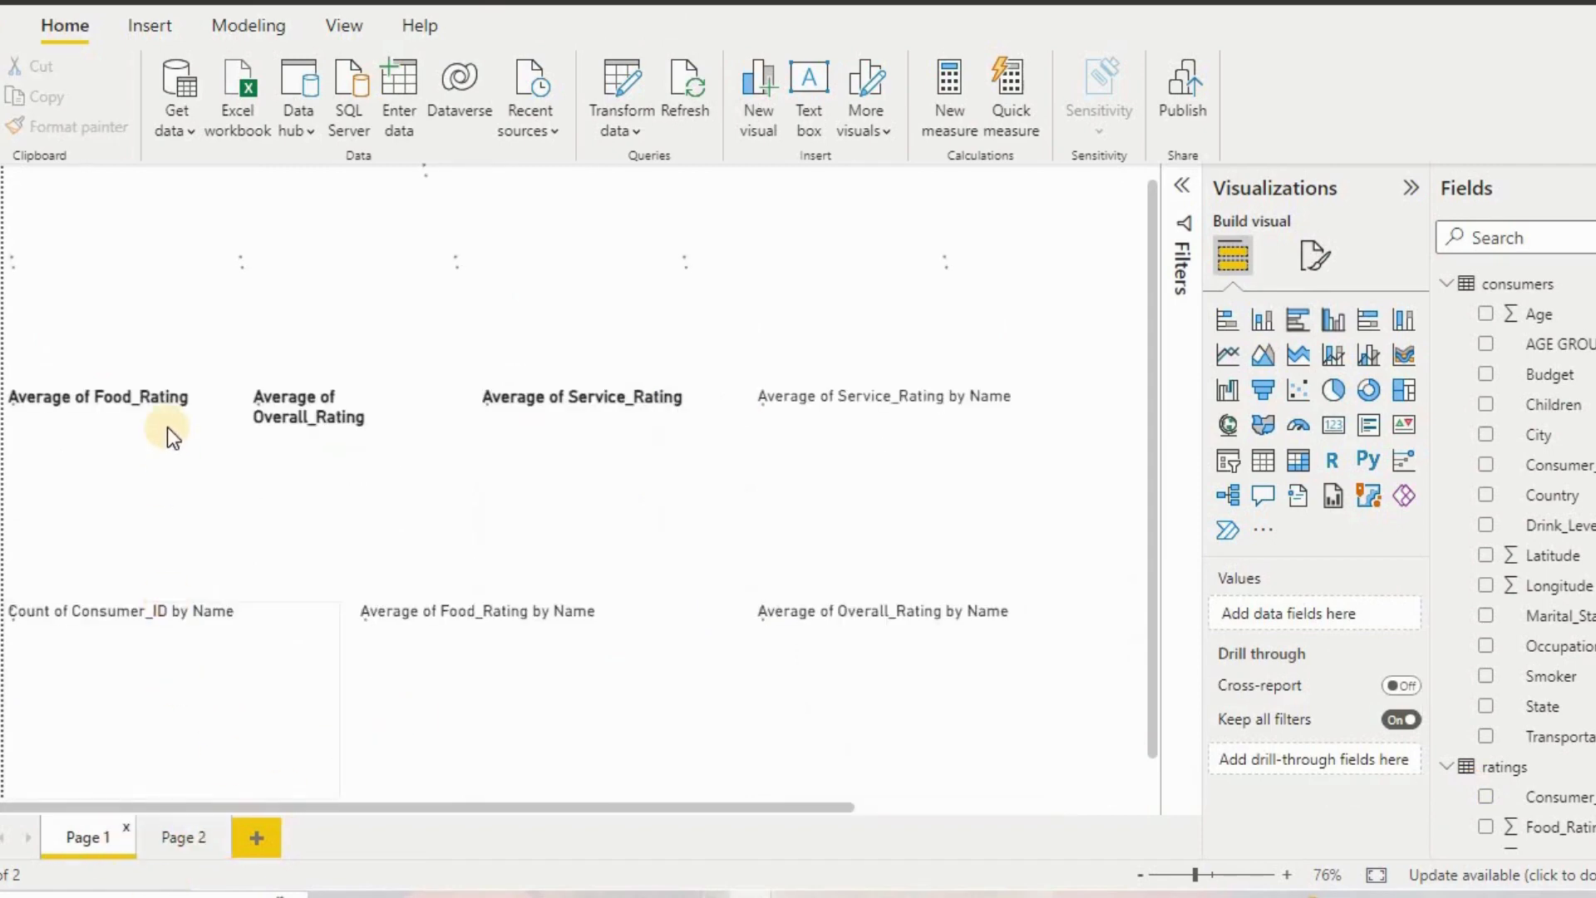
pyautogui.click(166, 296)
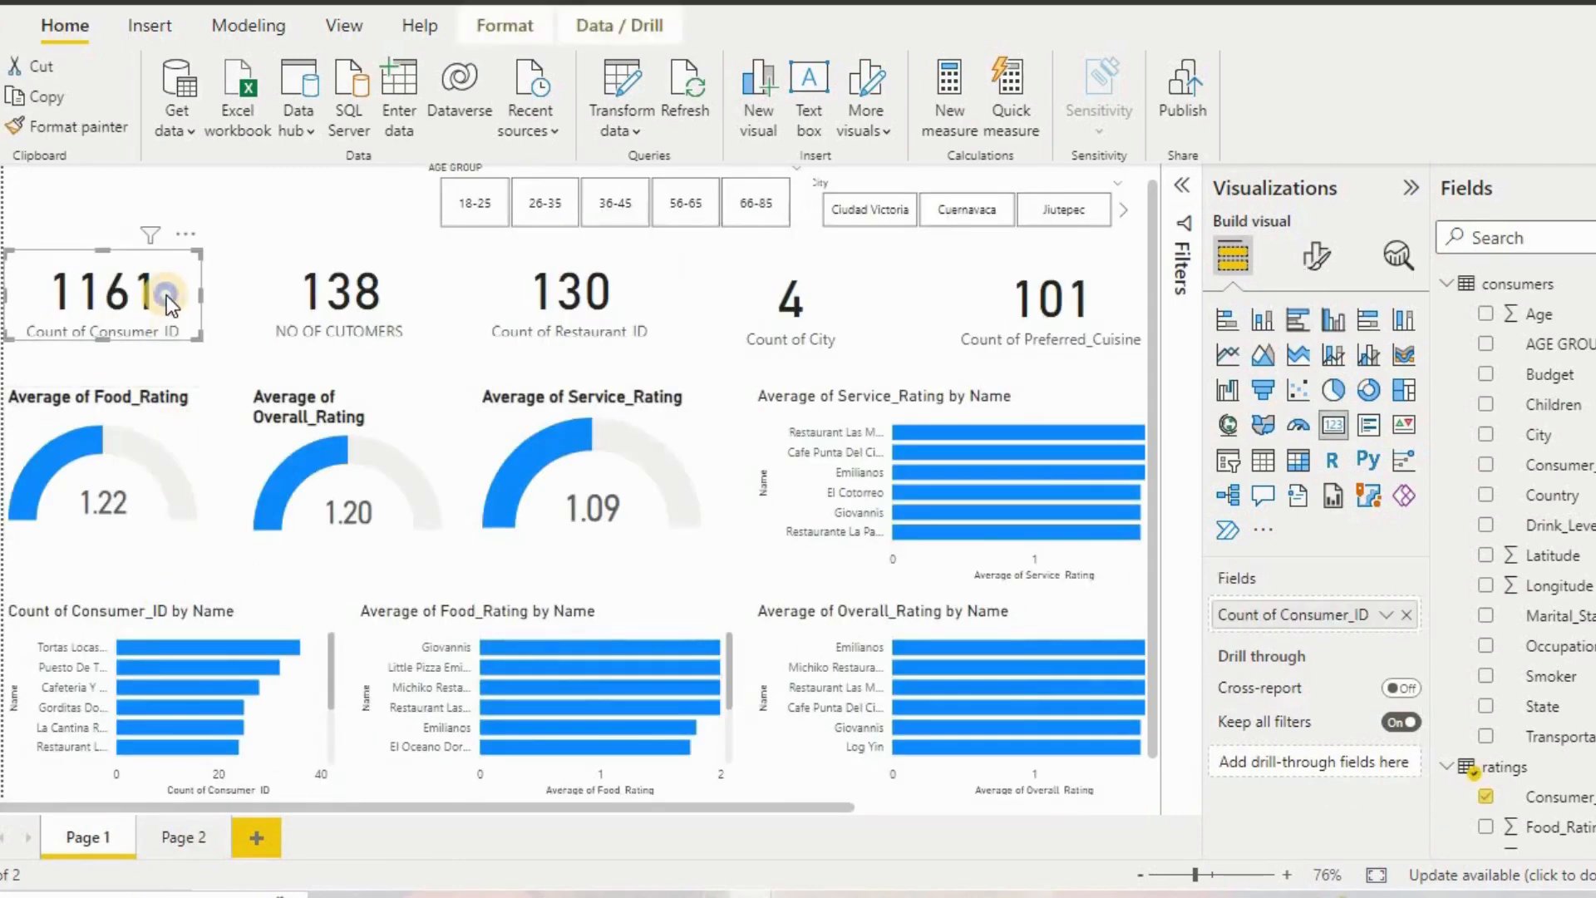
pyautogui.rightClick(166, 296)
pyautogui.moveTo(214, 379)
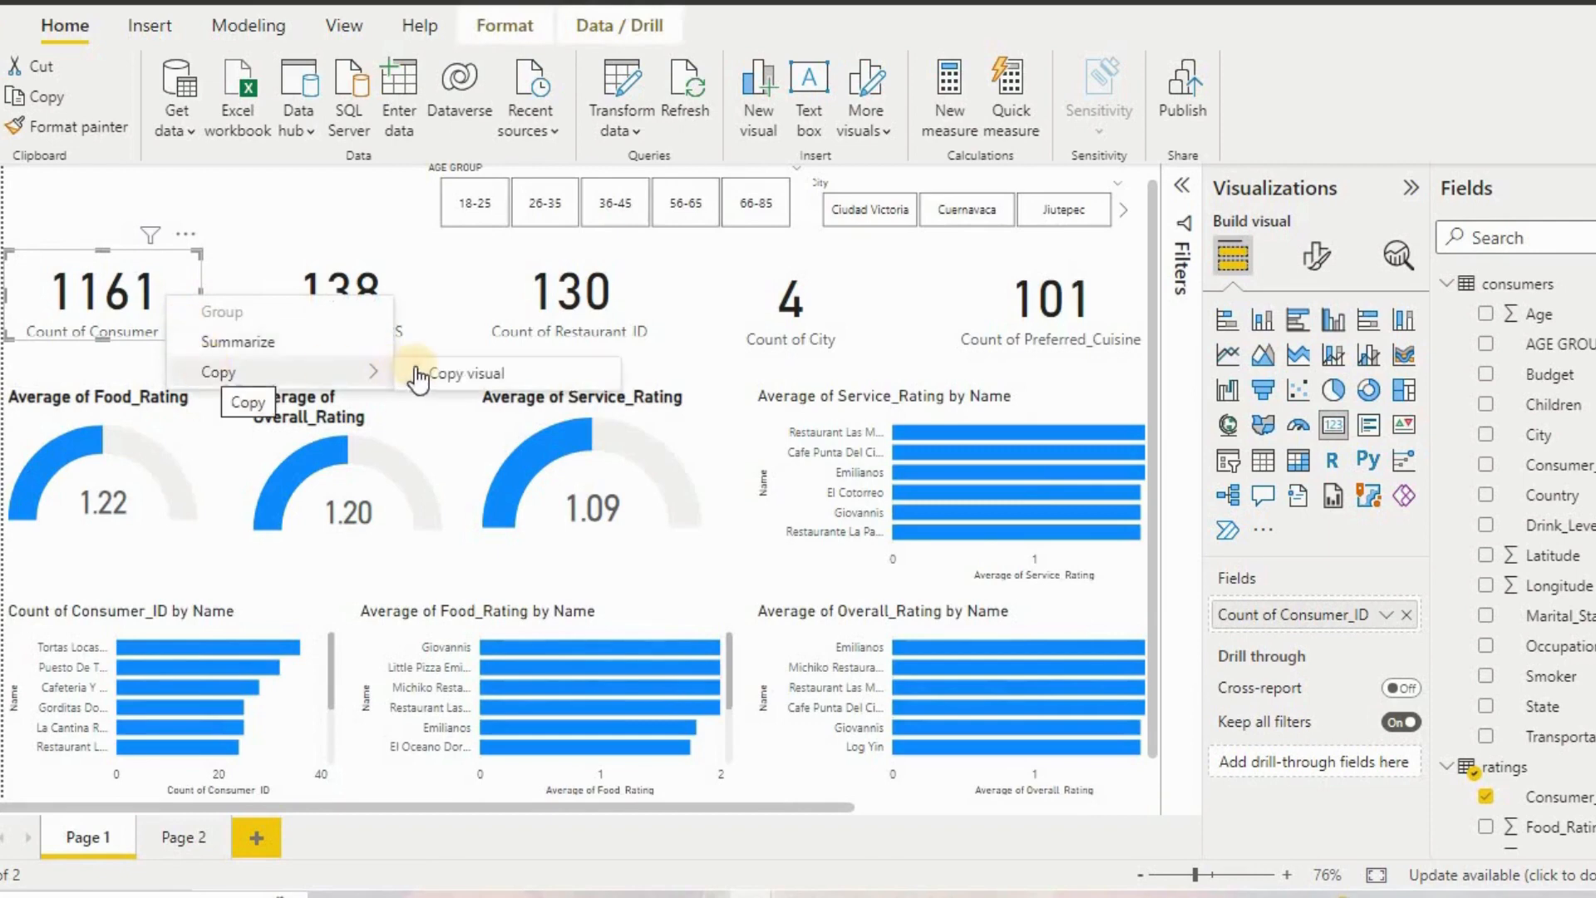
pyautogui.click(441, 369)
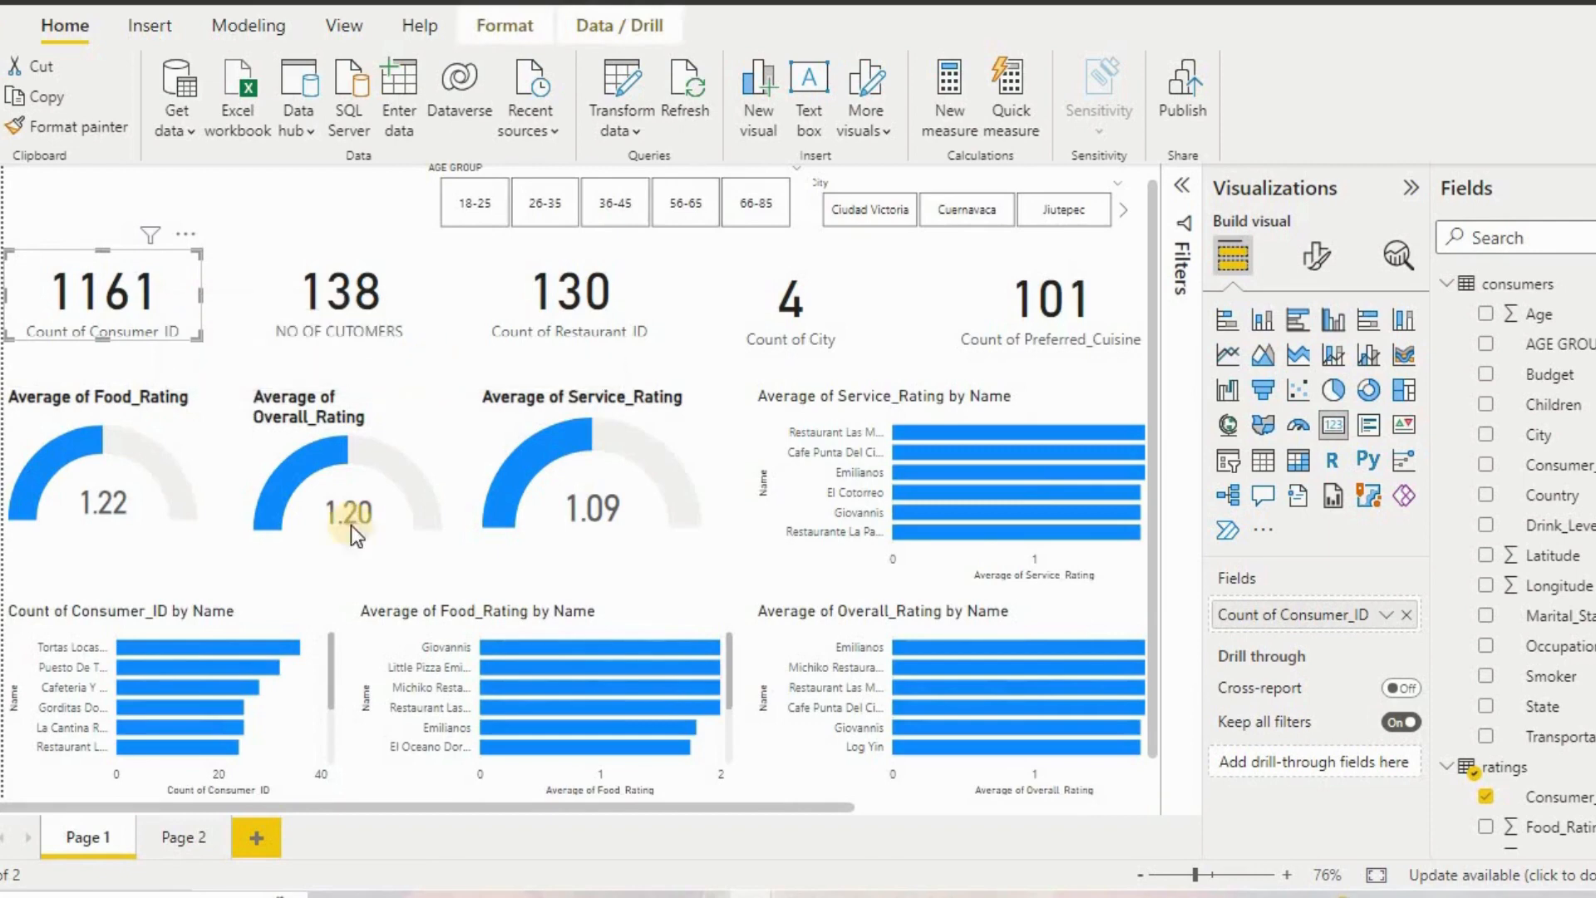
# Paste the copied Count of Consumer_ID card onto Page 2, move it slightly higher and increase its height.
pyautogui.click(198, 836)
pyautogui.click(73, 236)
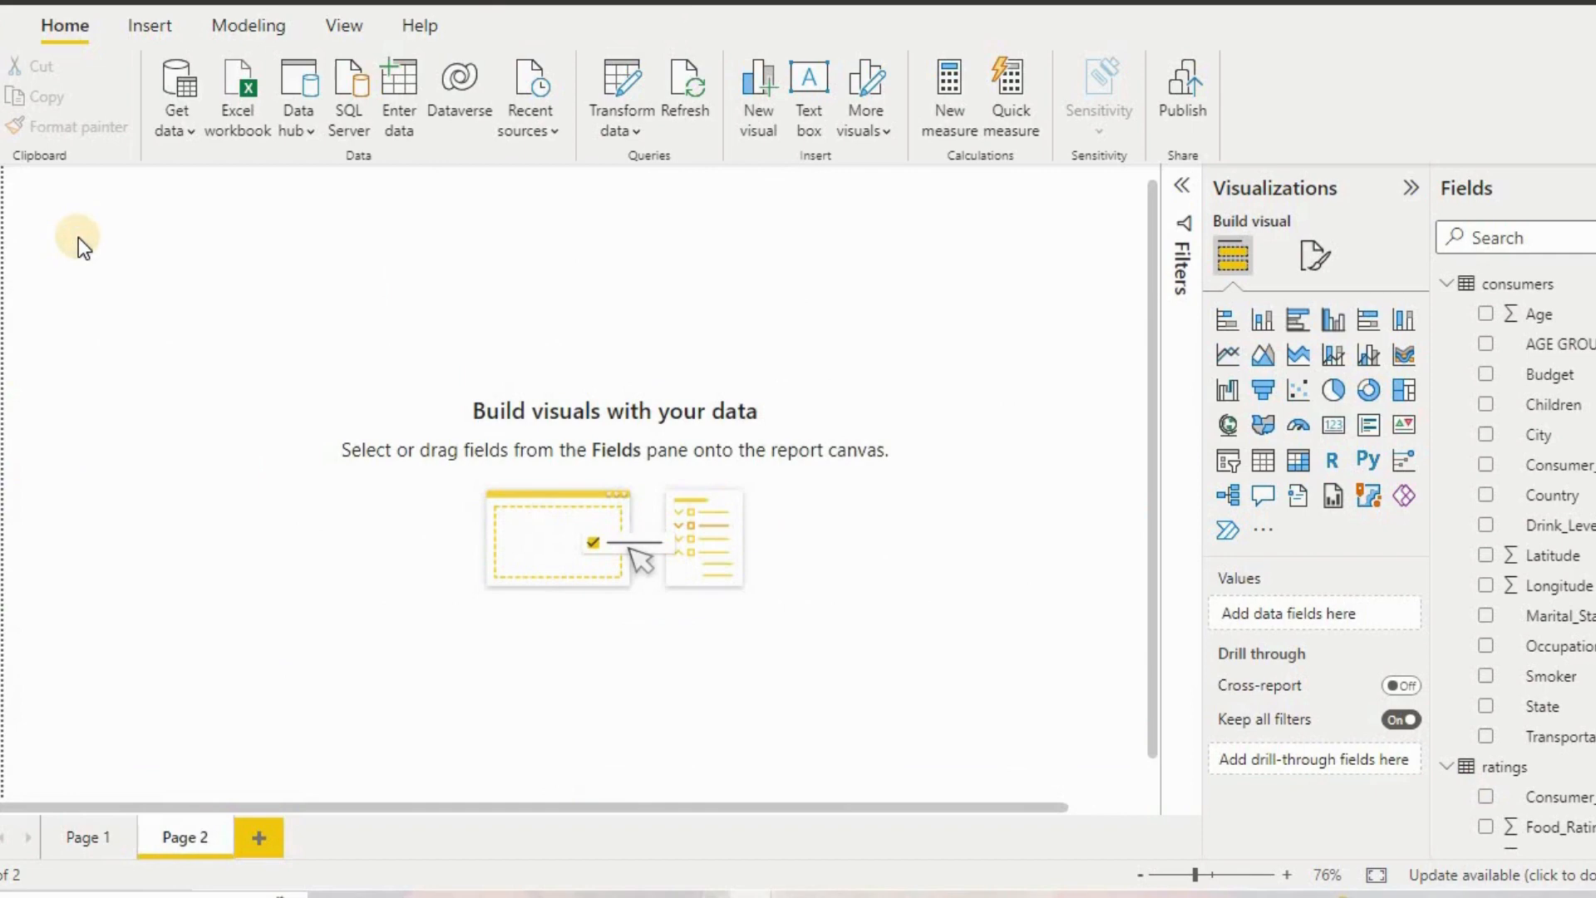
pyautogui.hotkey('ctrl', 'v')
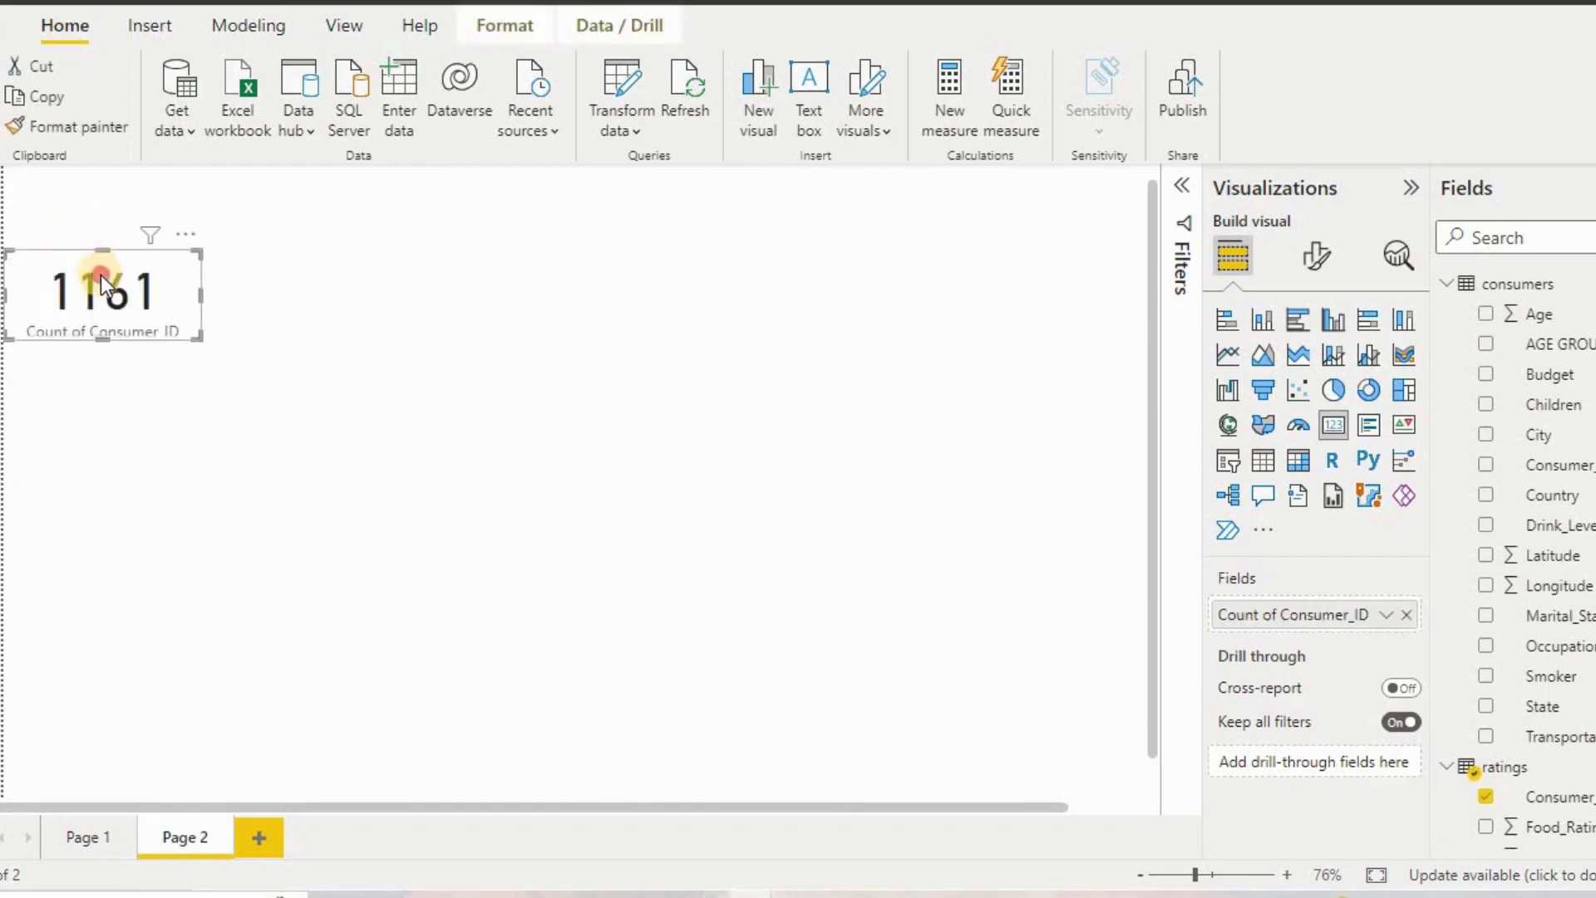
pyautogui.moveTo(108, 202); pyautogui.dragTo(108, 227)
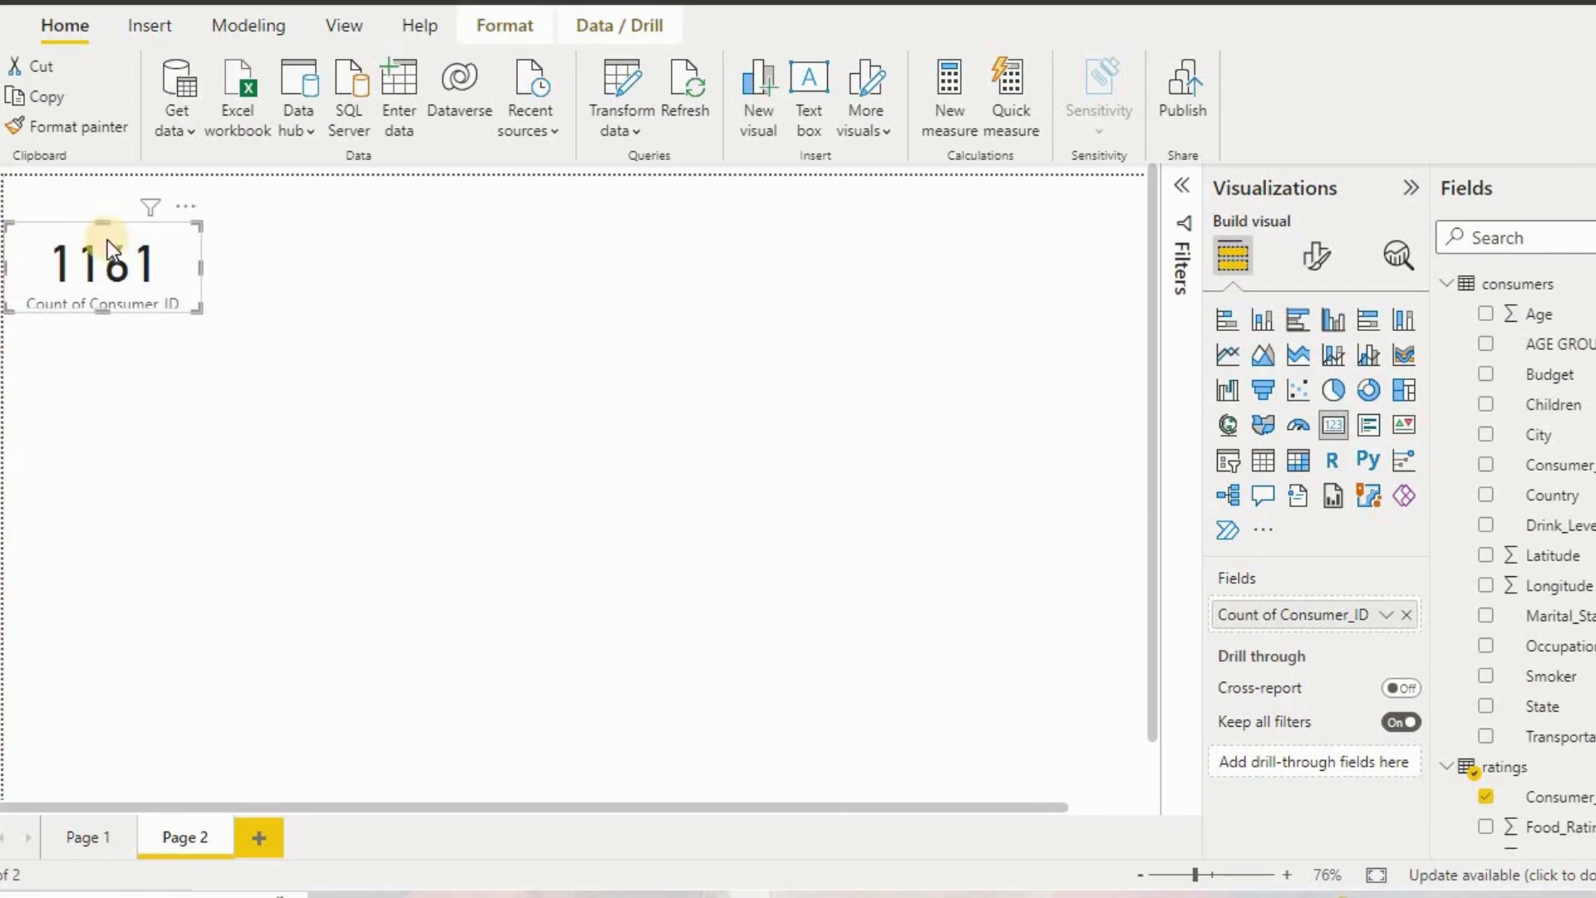
pyautogui.moveTo(106, 312); pyautogui.dragTo(102, 330)
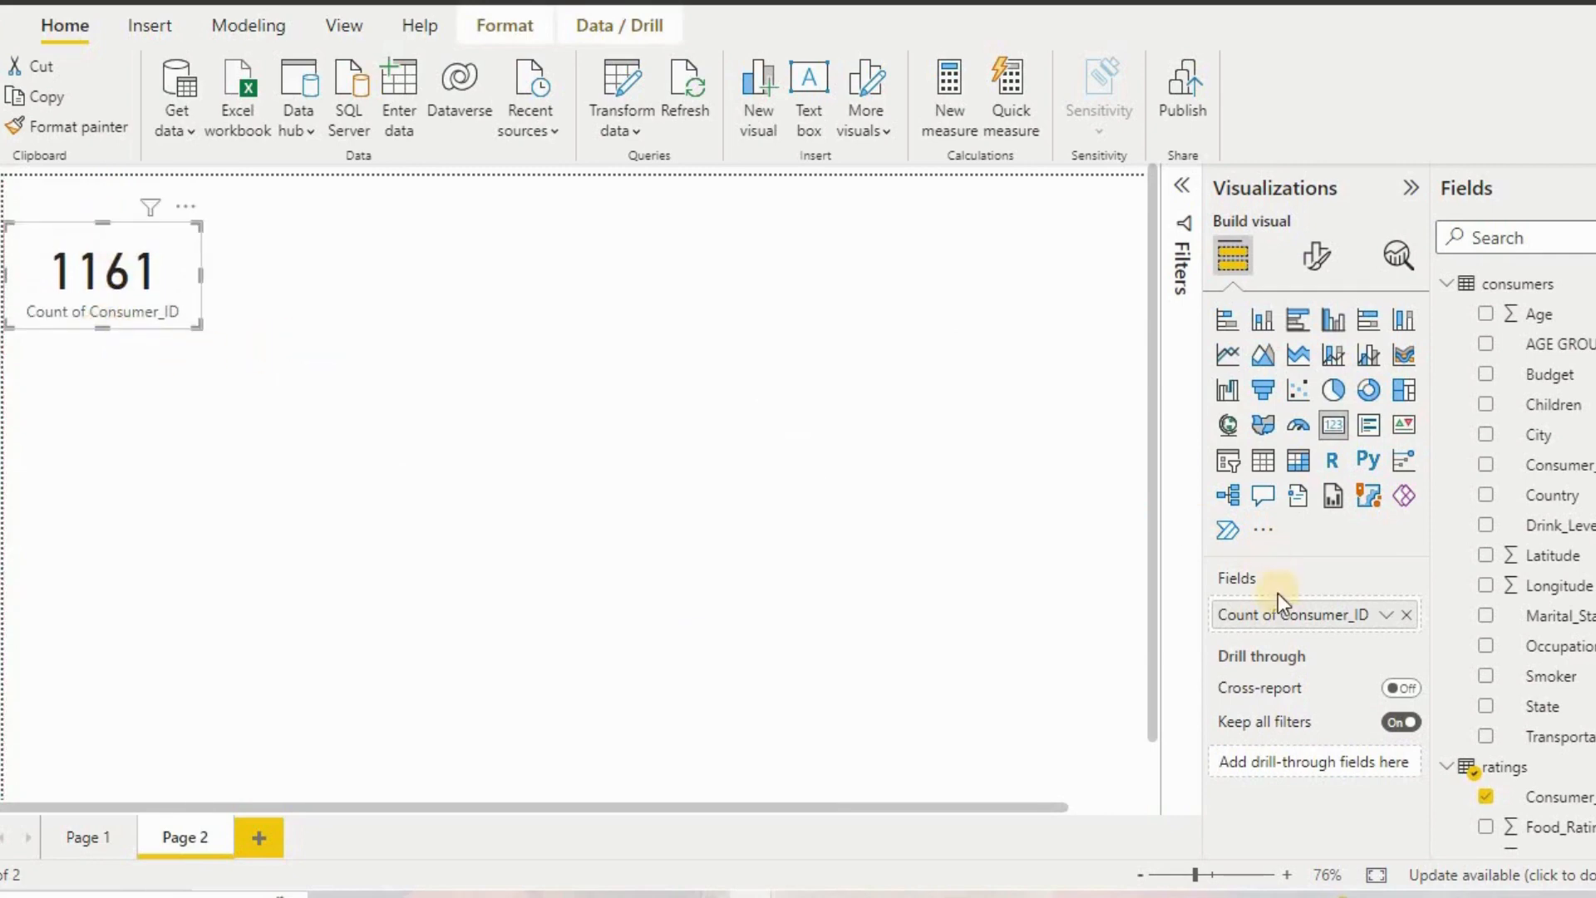
# Try to rename the Page 2 card's Count of Consumer_ID field for this visual, entering NO OF.
pyautogui.doubleClick(1292, 617)
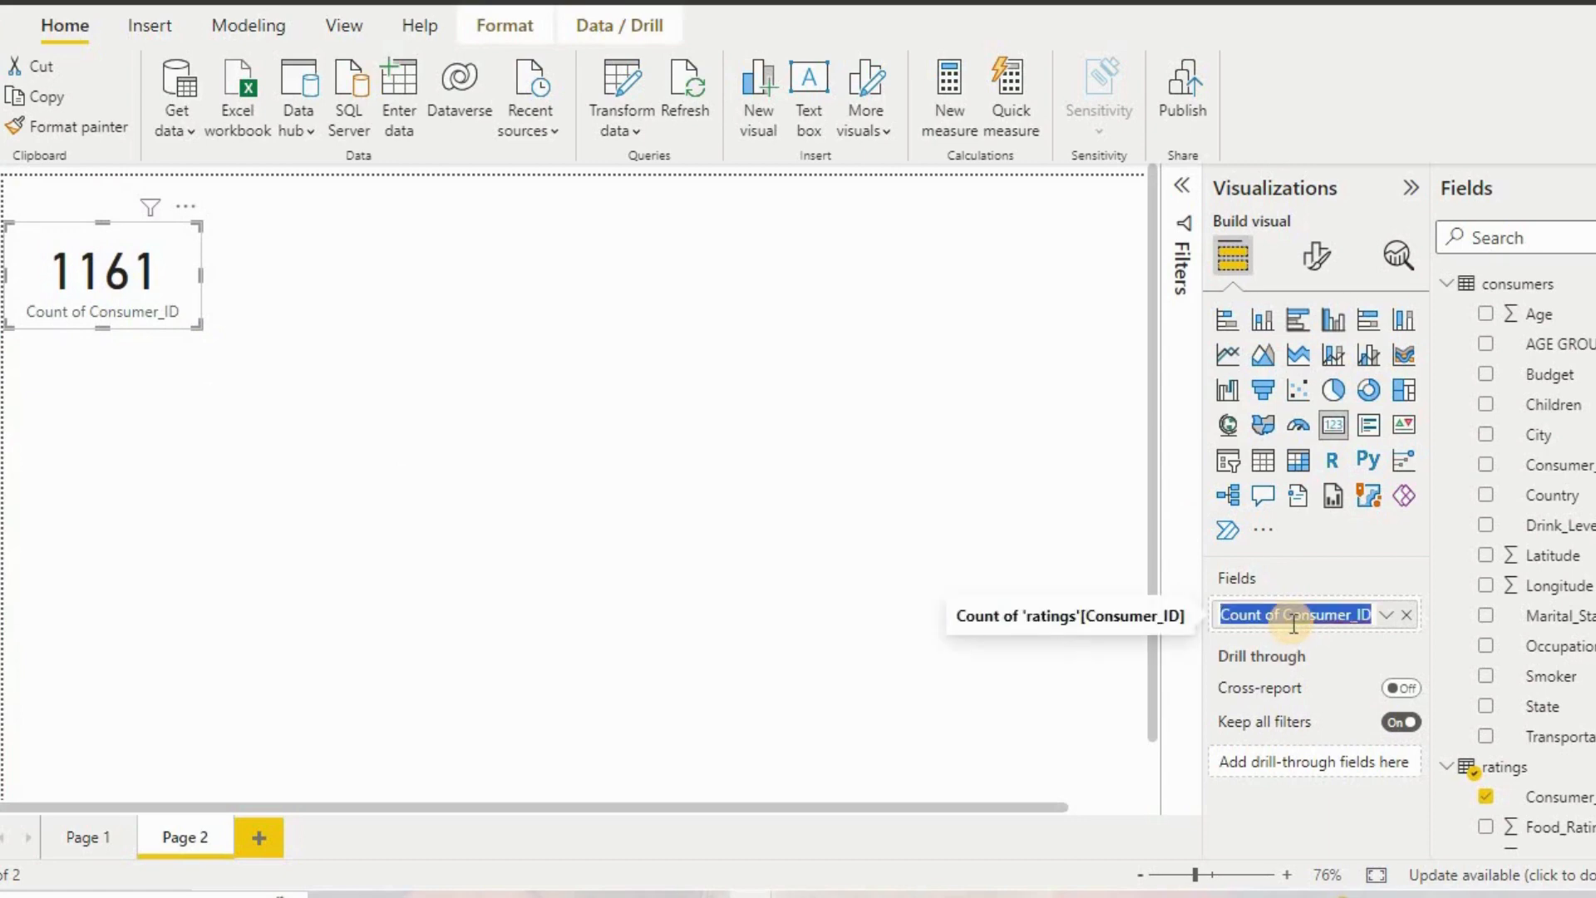
pyautogui.write('NO OR')
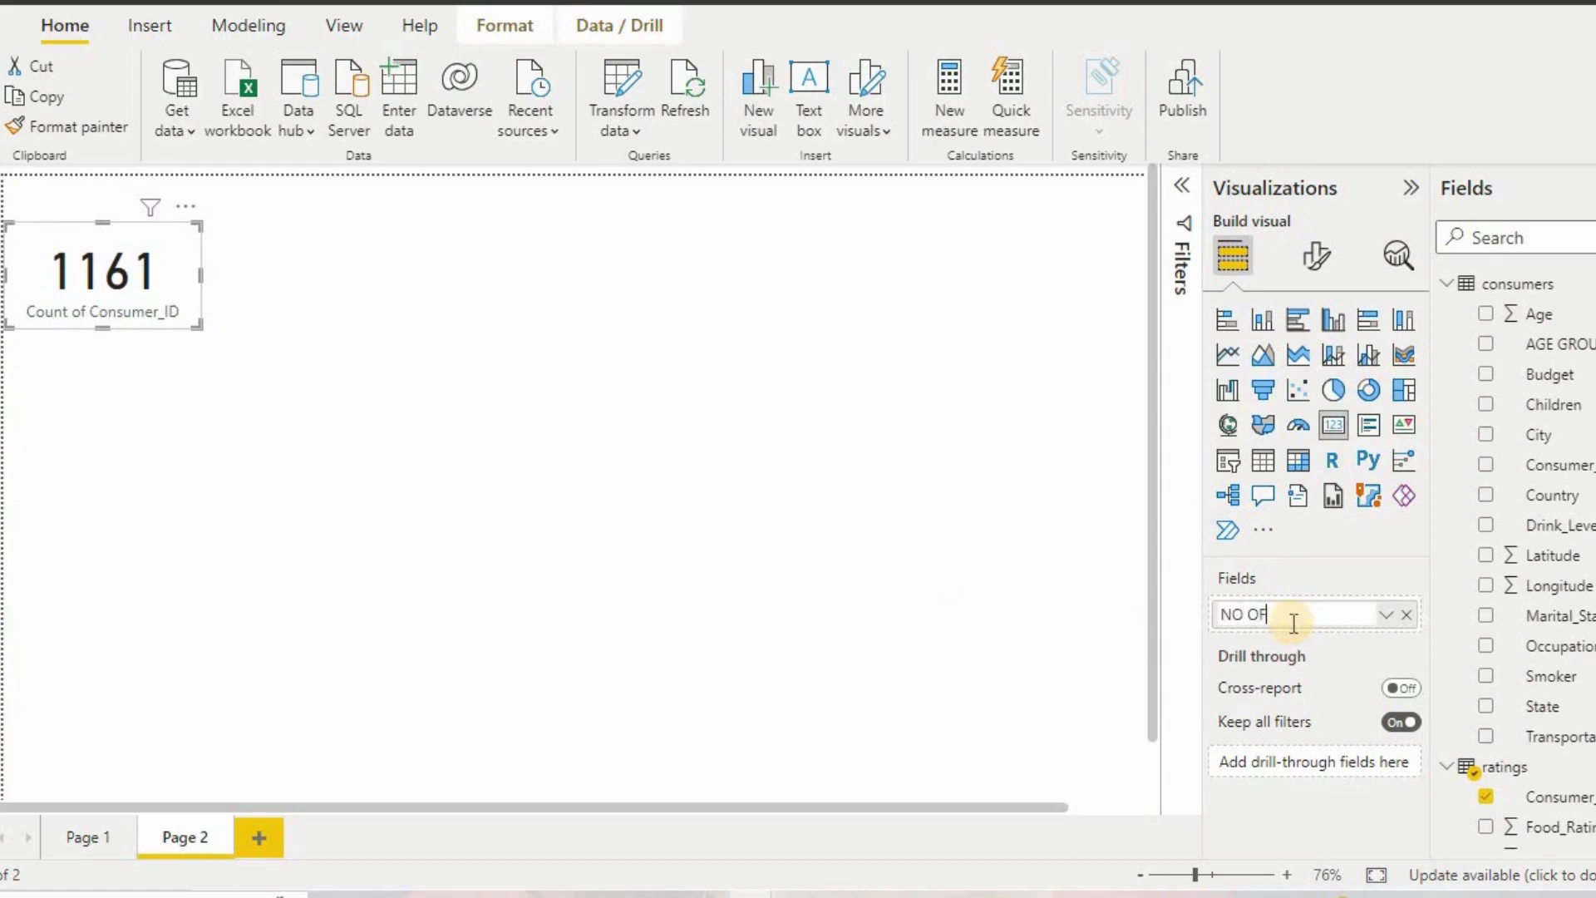
pyautogui.press('Return')
pyautogui.click(698, 655)
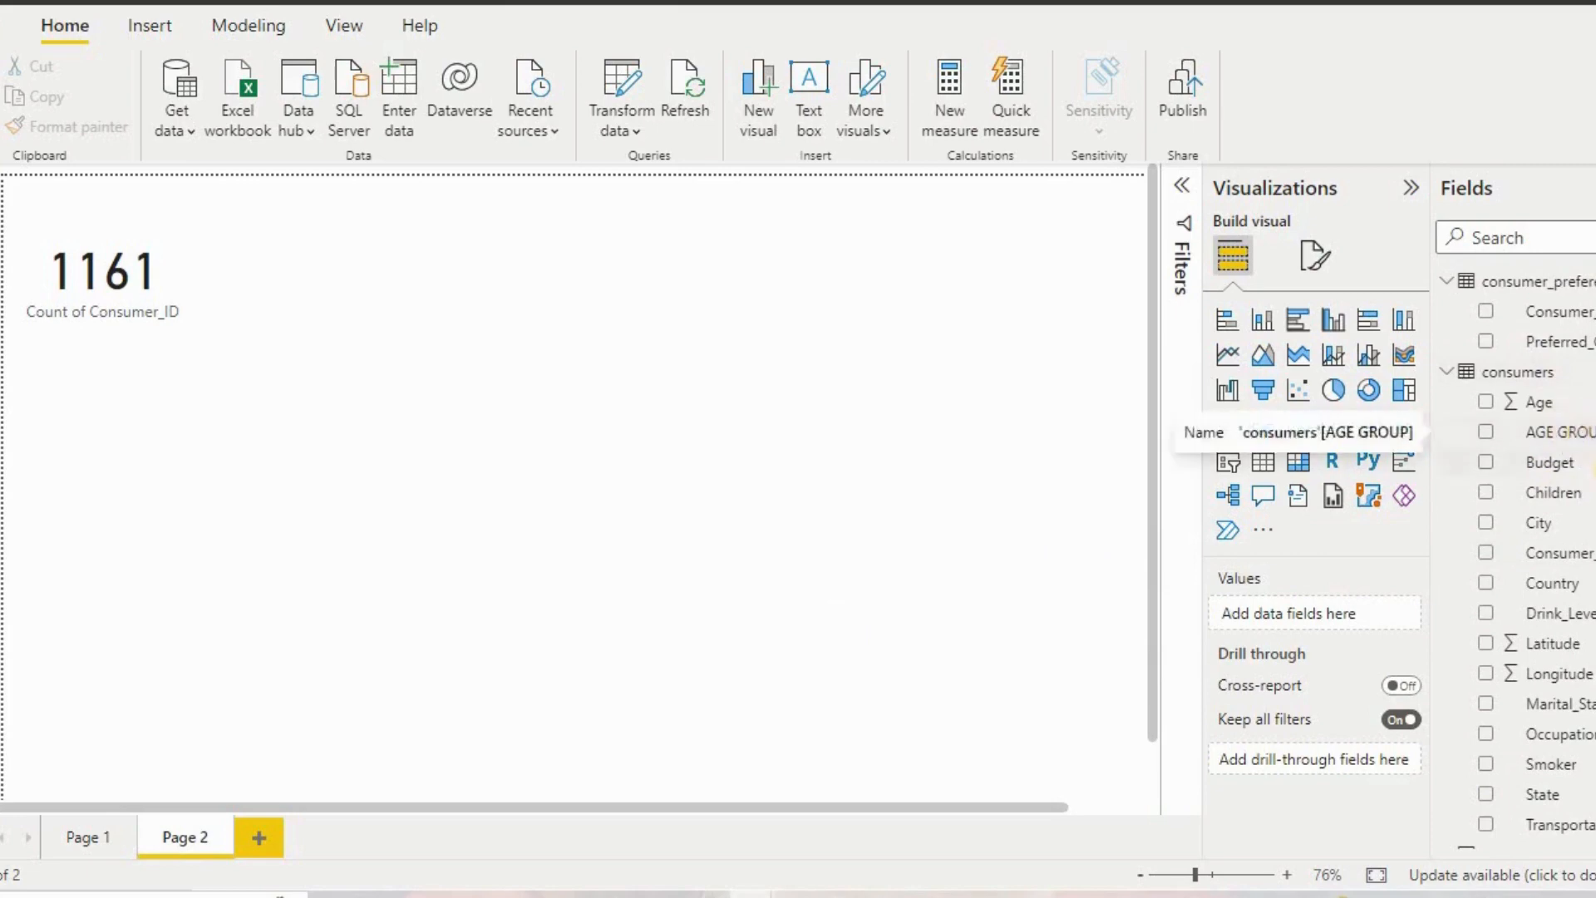
# Add a funnel chart below the card with Drink_Level as category and Consumer_ID from the ratings table as values.
pyautogui.scroll(-1, 1568, 433)
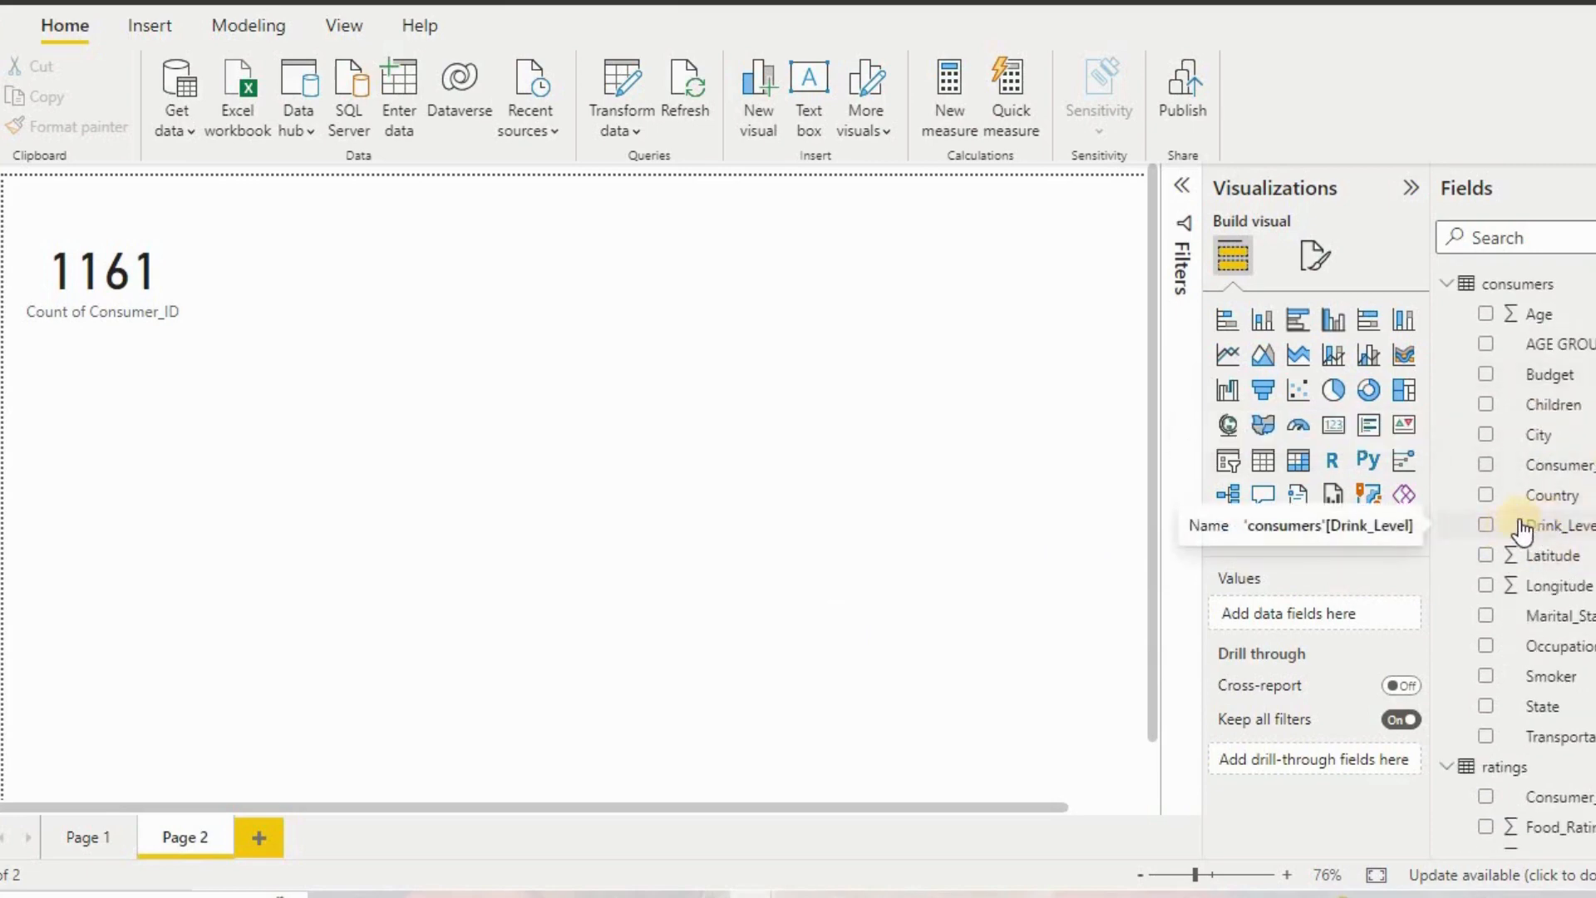
pyautogui.click(1486, 526)
pyautogui.click(1264, 391)
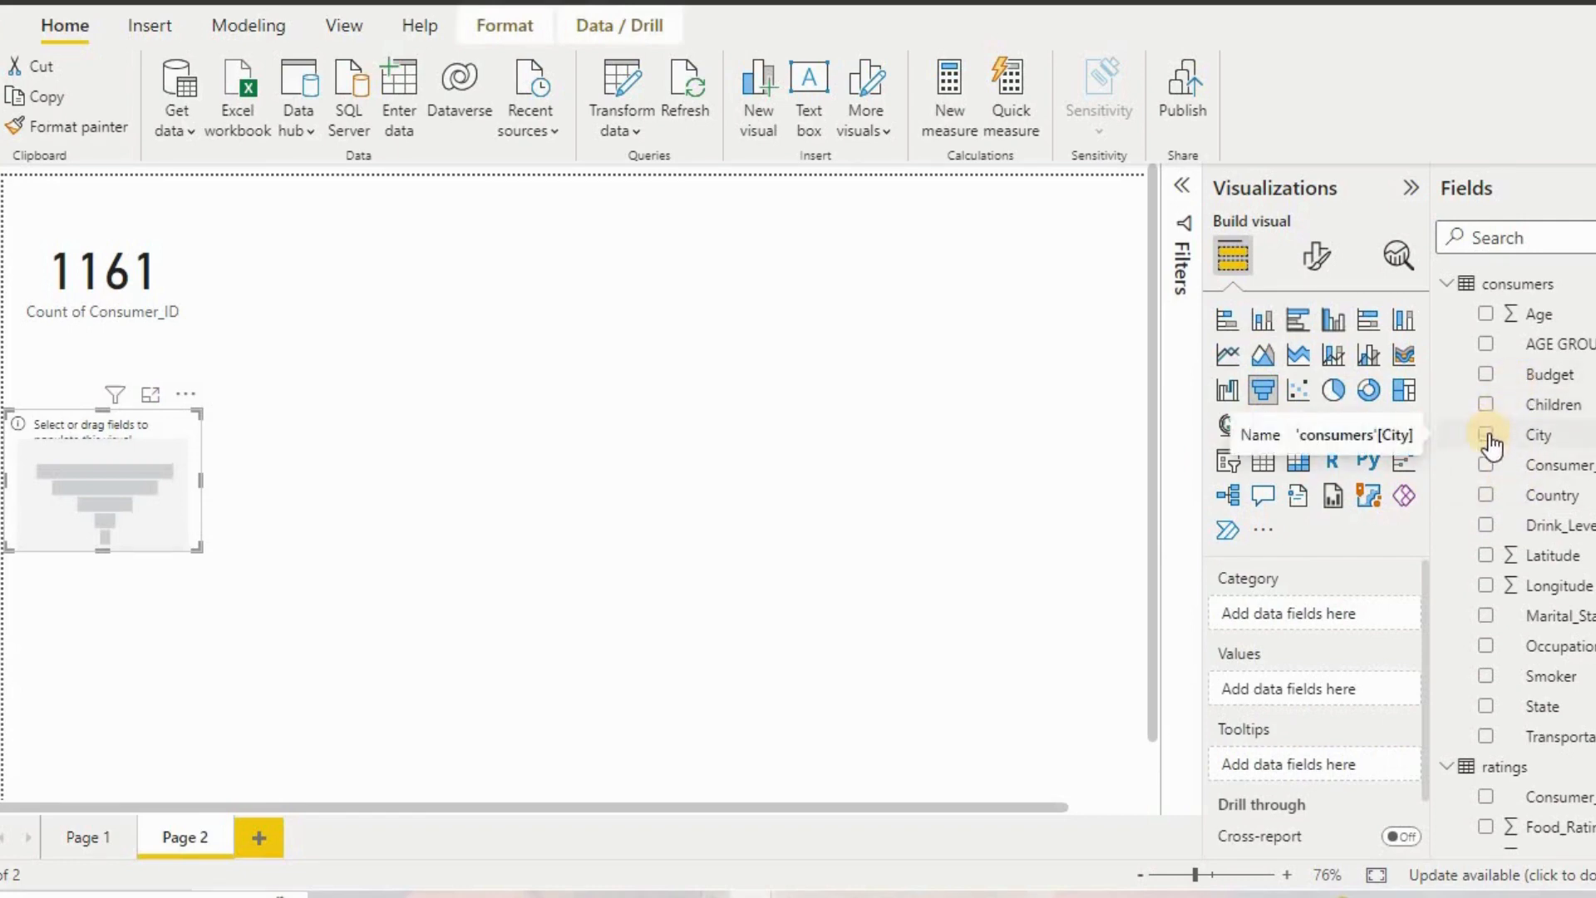
pyautogui.moveTo(1499, 526); pyautogui.dragTo(1283, 615)
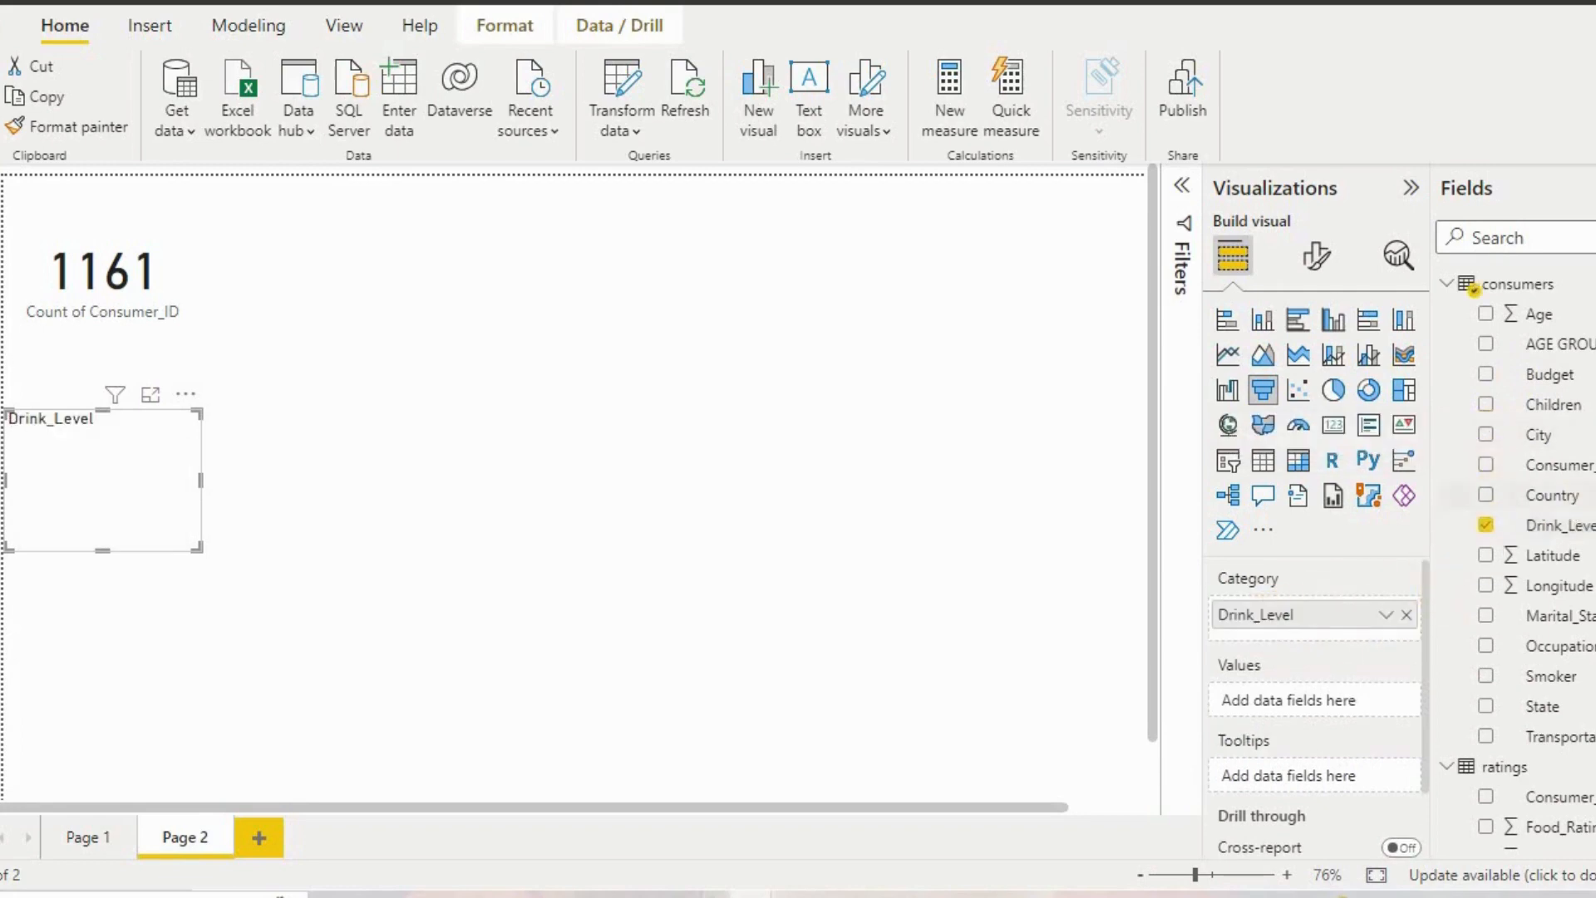
pyautogui.scroll(-2, 1530, 540)
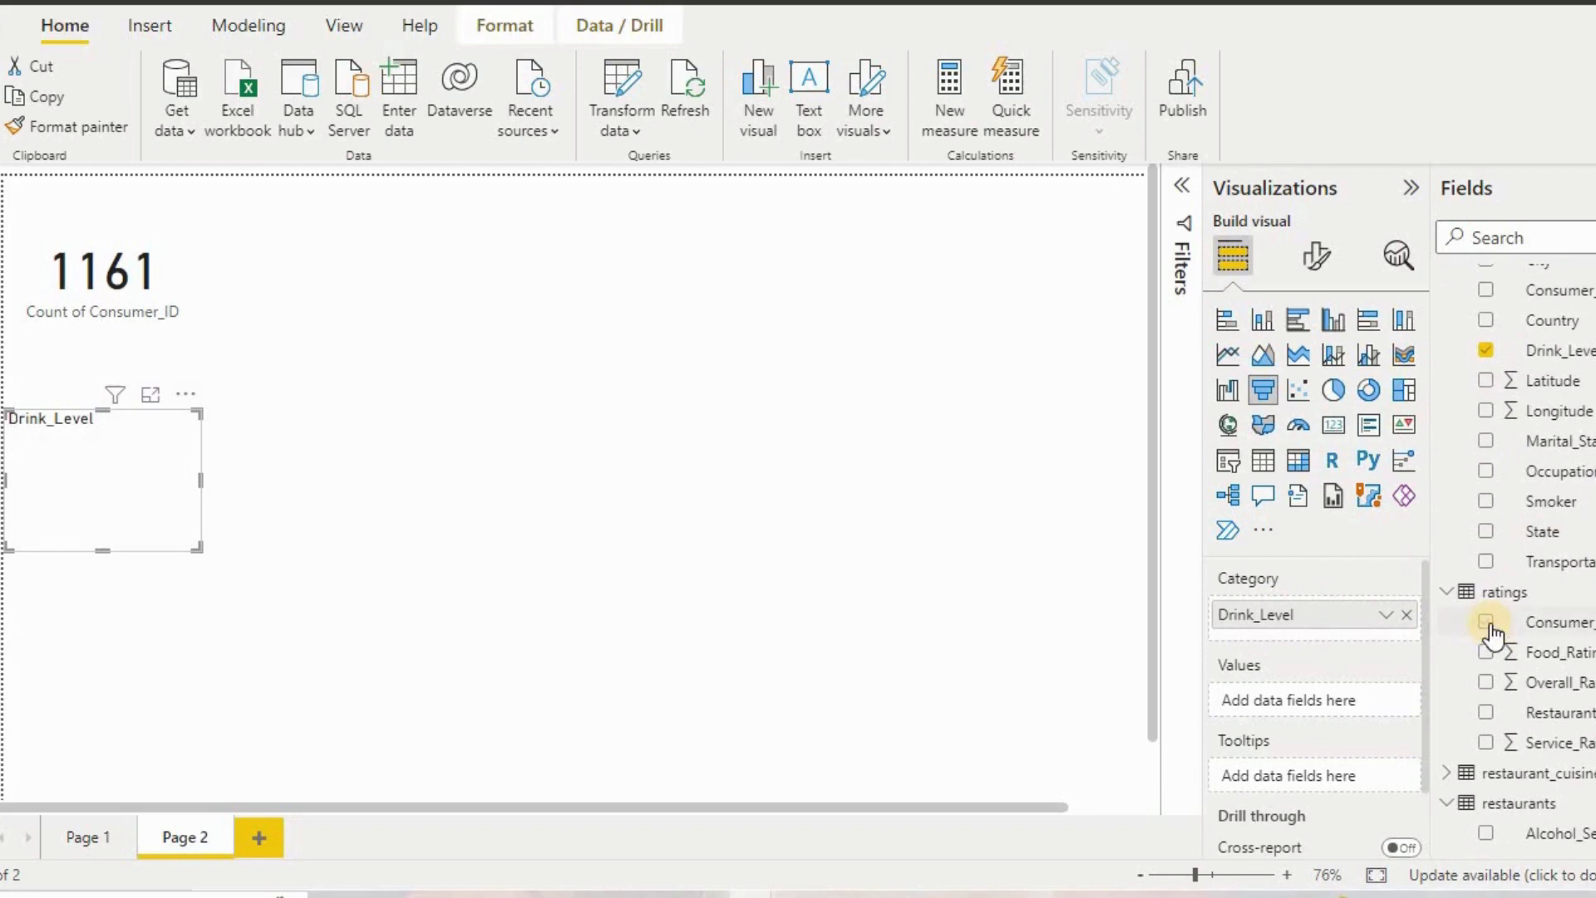
pyautogui.moveTo(1489, 625); pyautogui.dragTo(1271, 705)
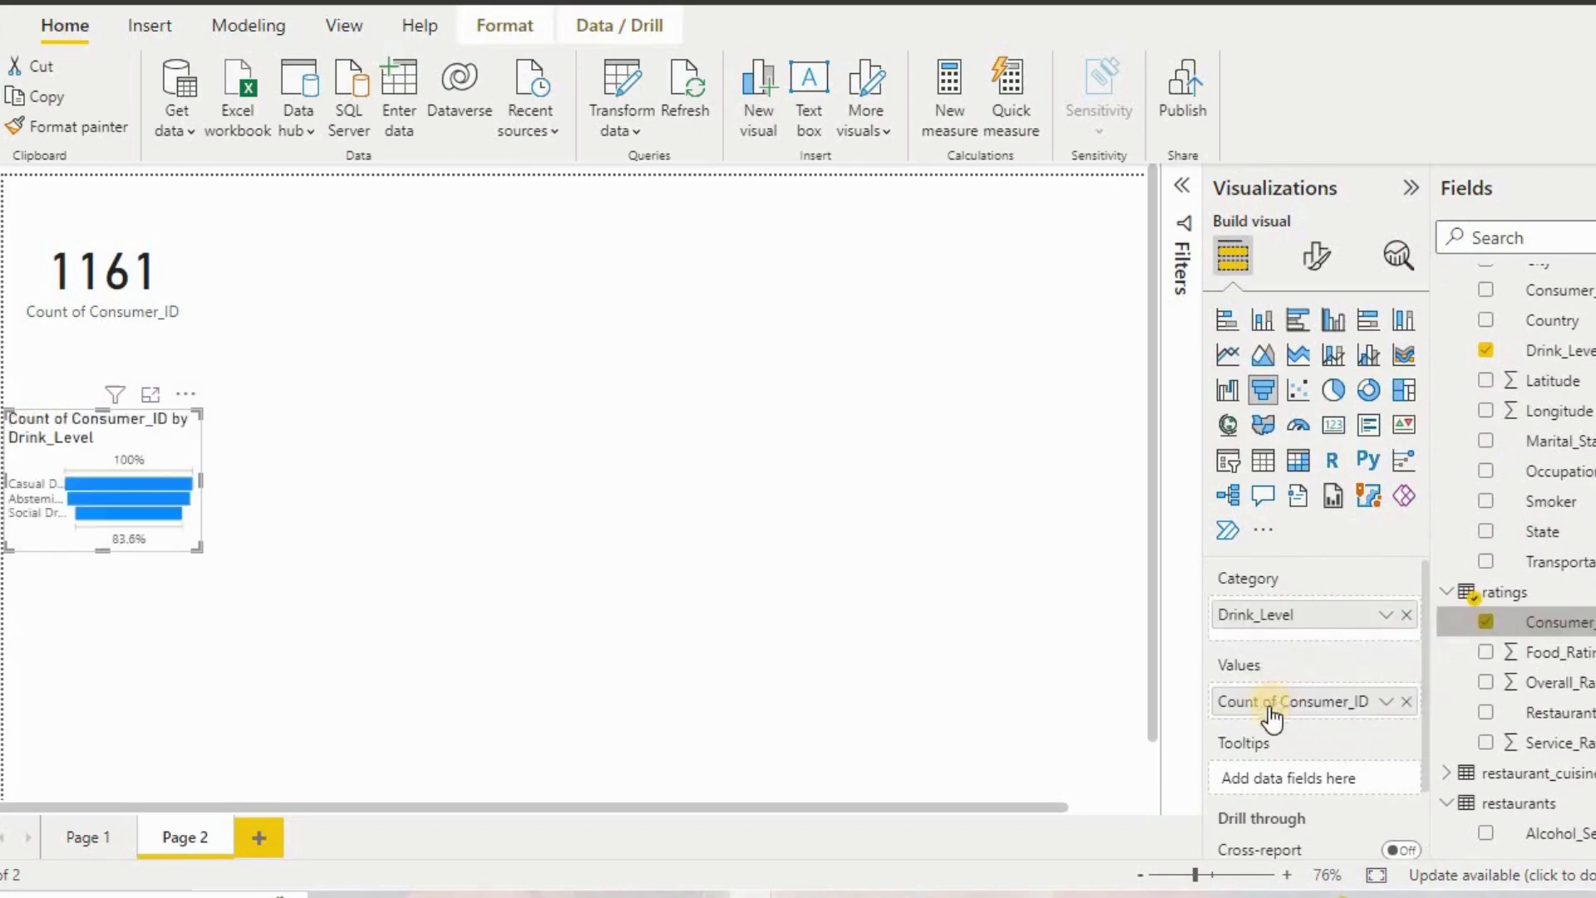
# Switch the Drink_Level funnel's values to Count (Distinct), enlarge the chart, and place it directly beneath the card.
pyautogui.moveTo(108, 549); pyautogui.dragTo(101, 631)
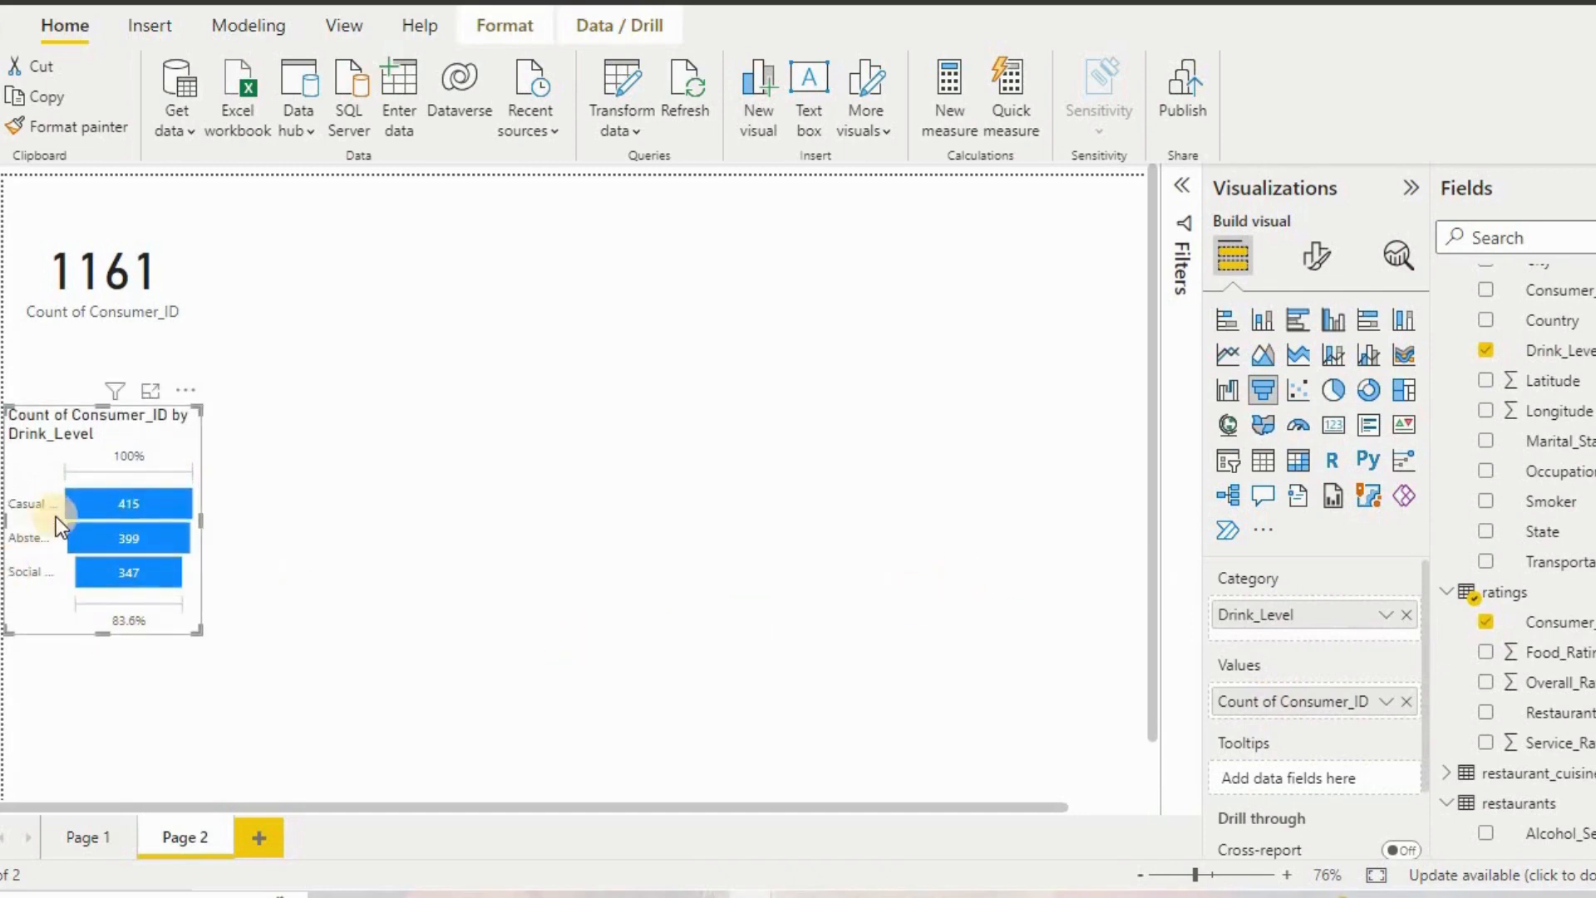
pyautogui.moveTo(78, 439); pyautogui.dragTo(106, 367)
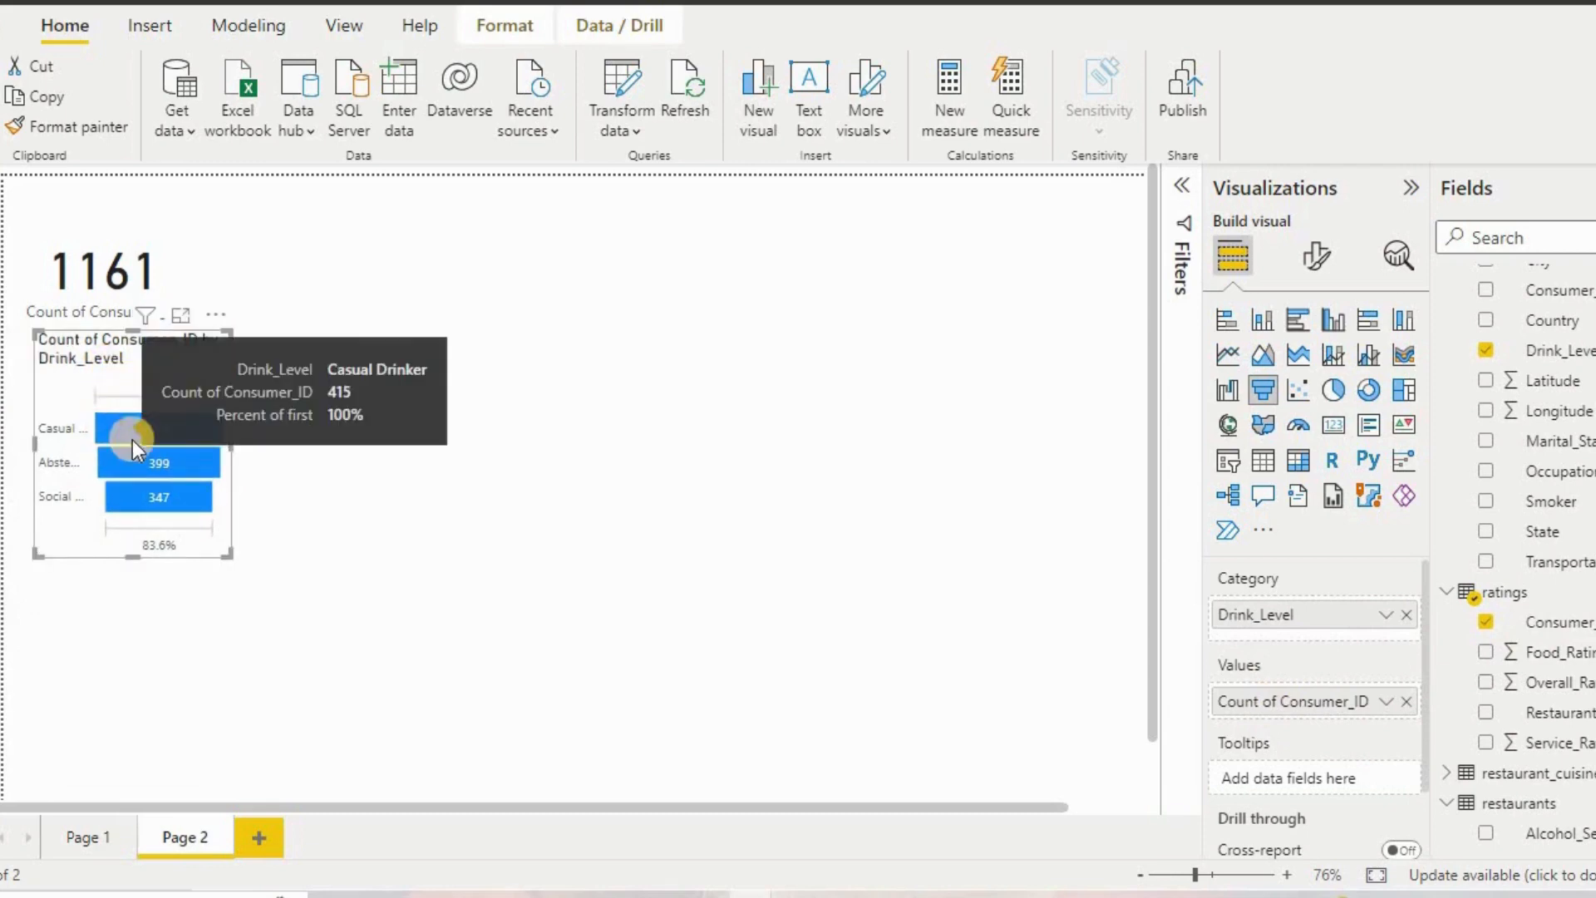
pyautogui.moveTo(133, 462)
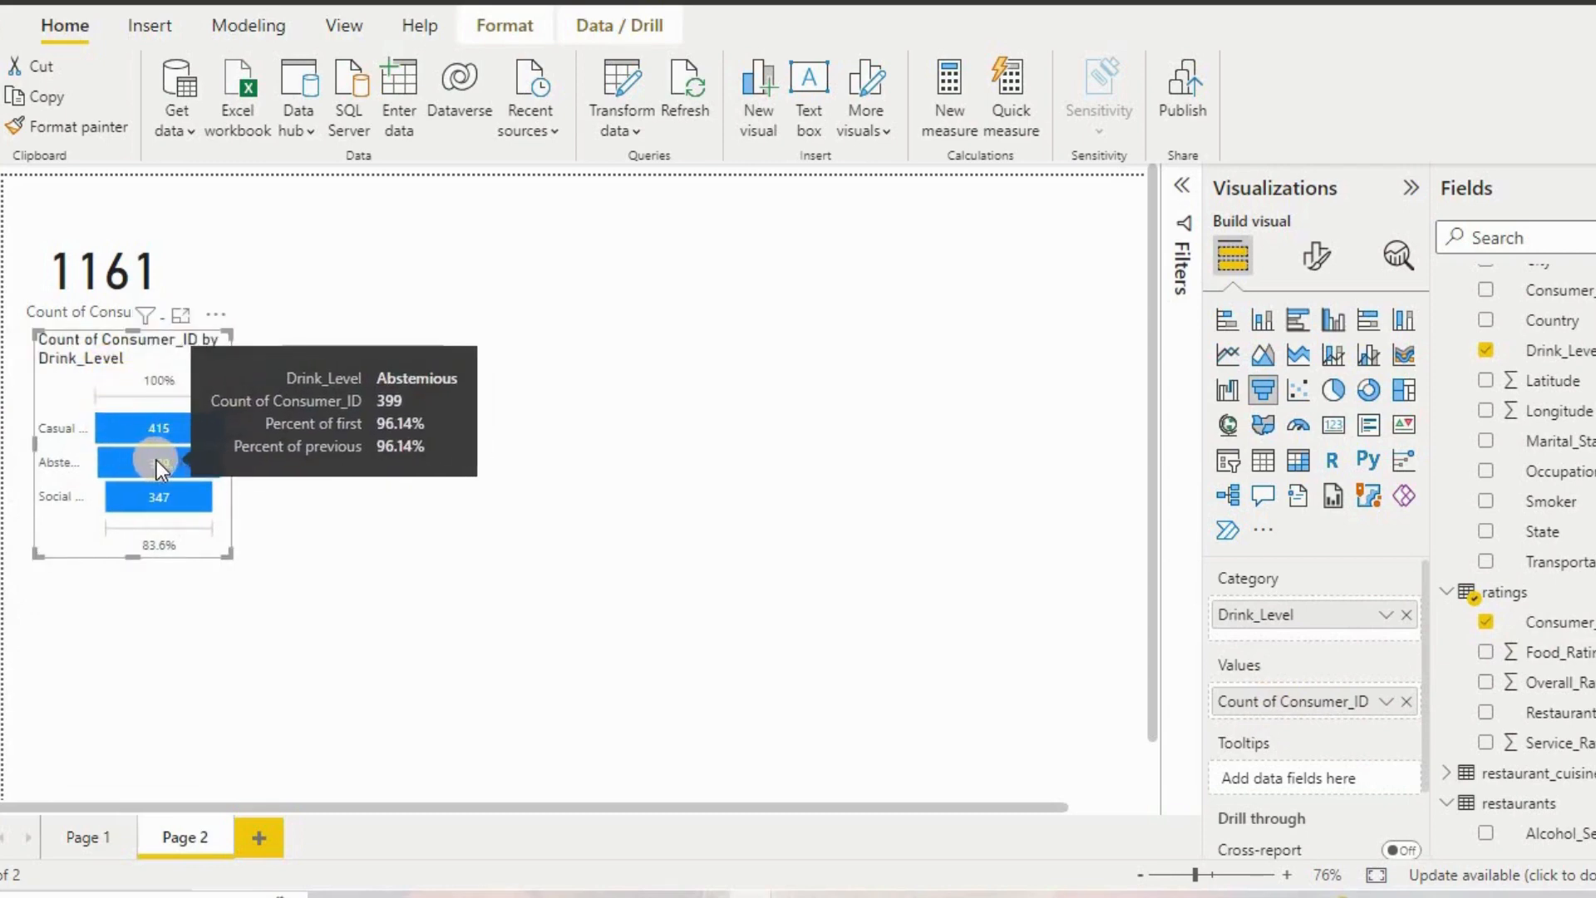
pyautogui.click(1382, 703)
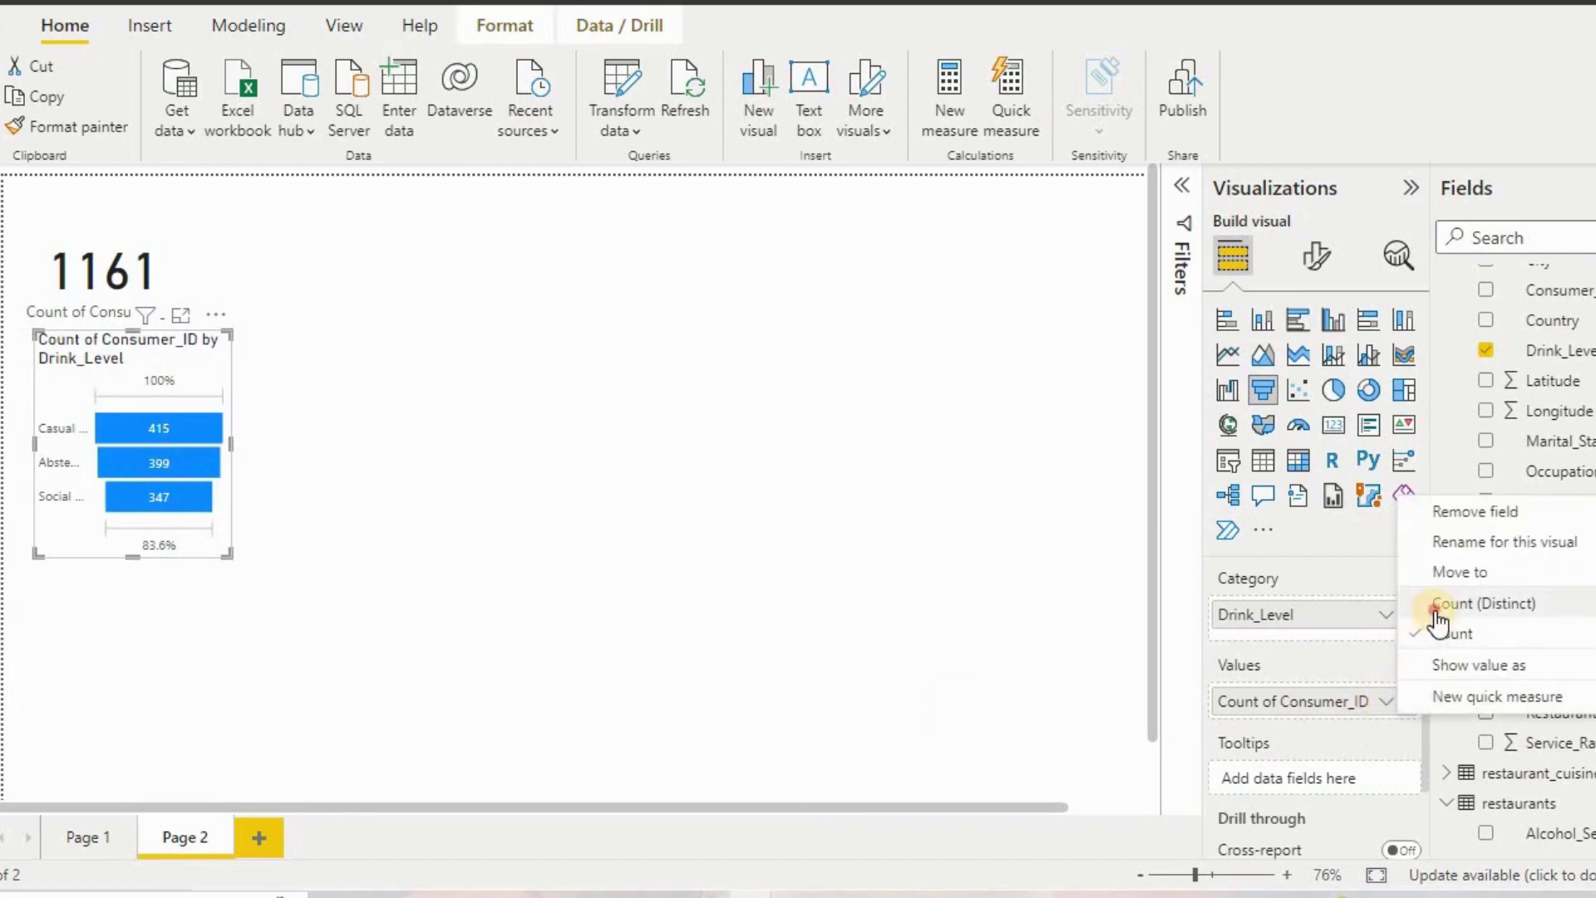
pyautogui.click(1434, 607)
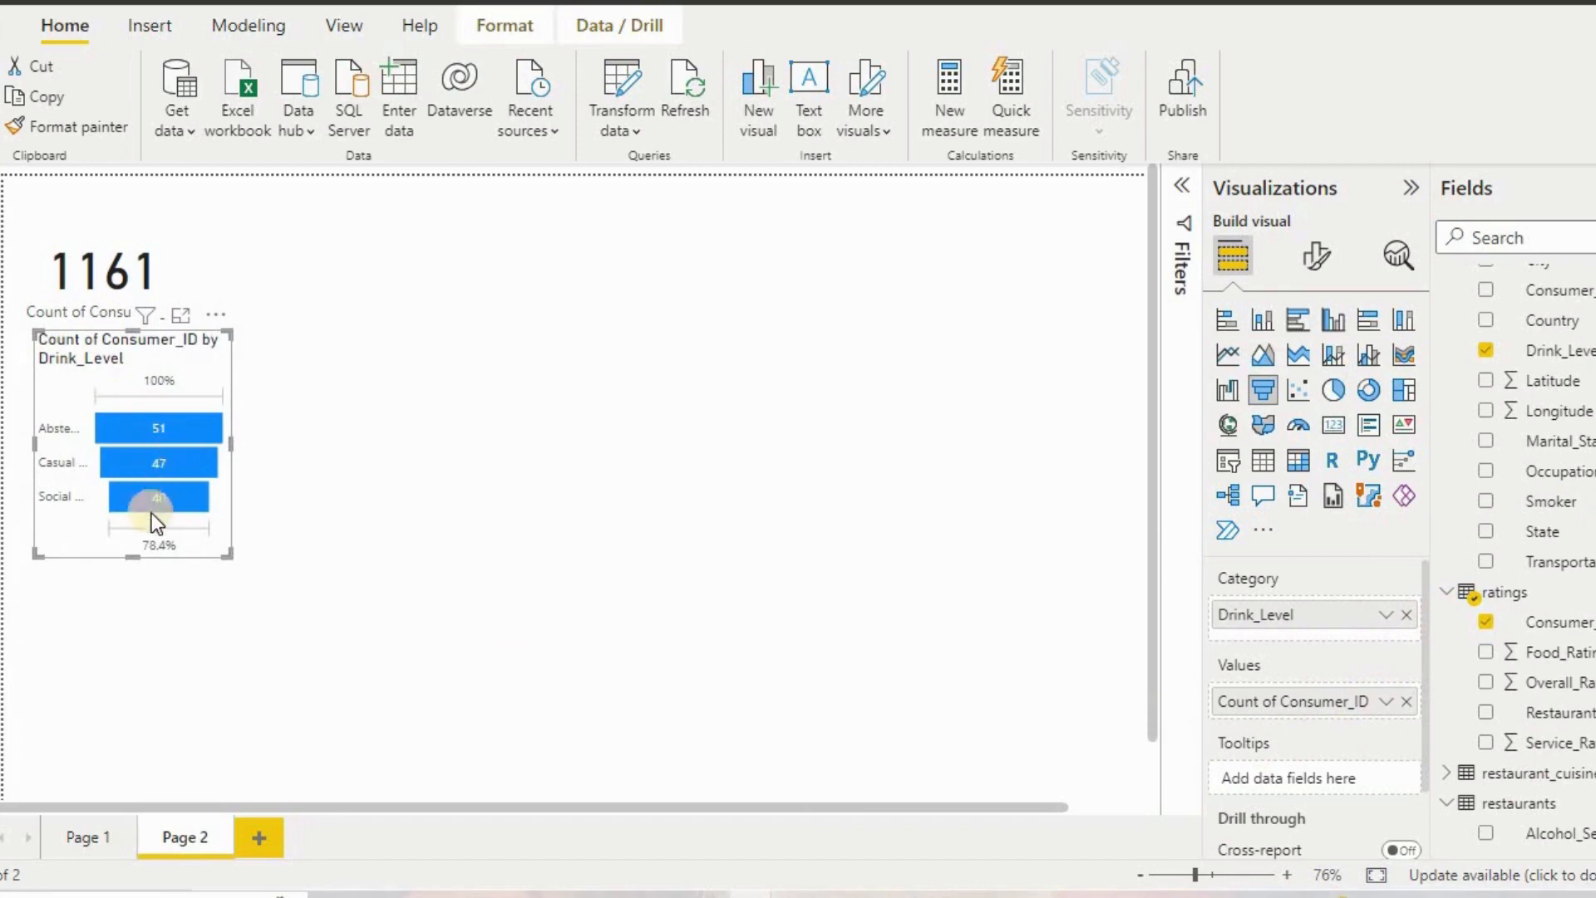
pyautogui.moveTo(142, 557); pyautogui.dragTo(132, 591)
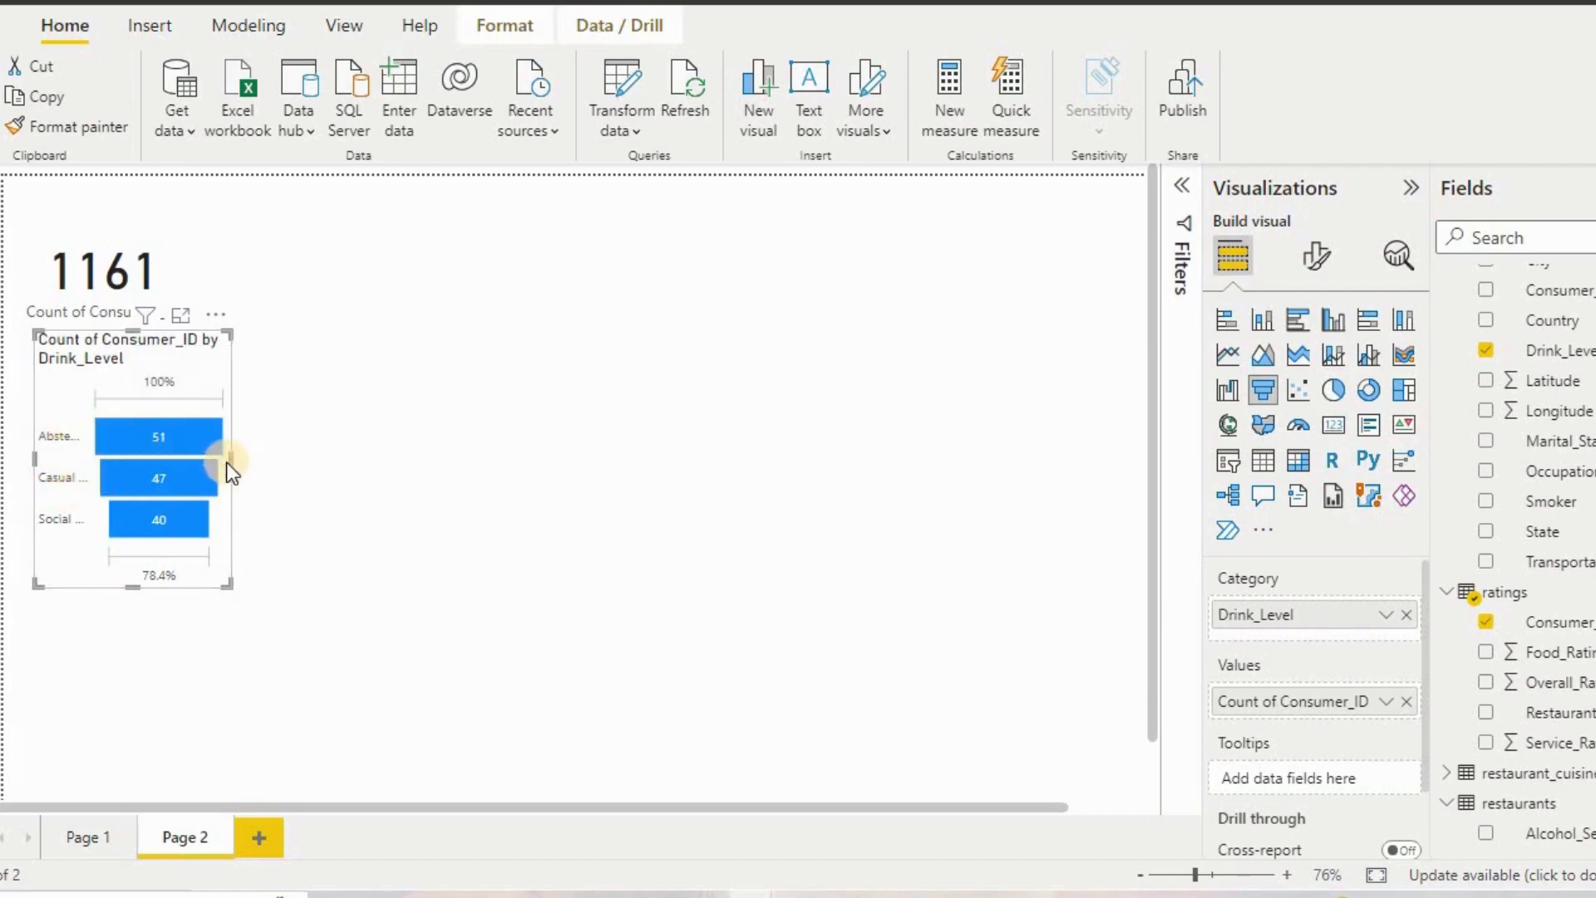
pyautogui.moveTo(226, 463); pyautogui.dragTo(341, 462)
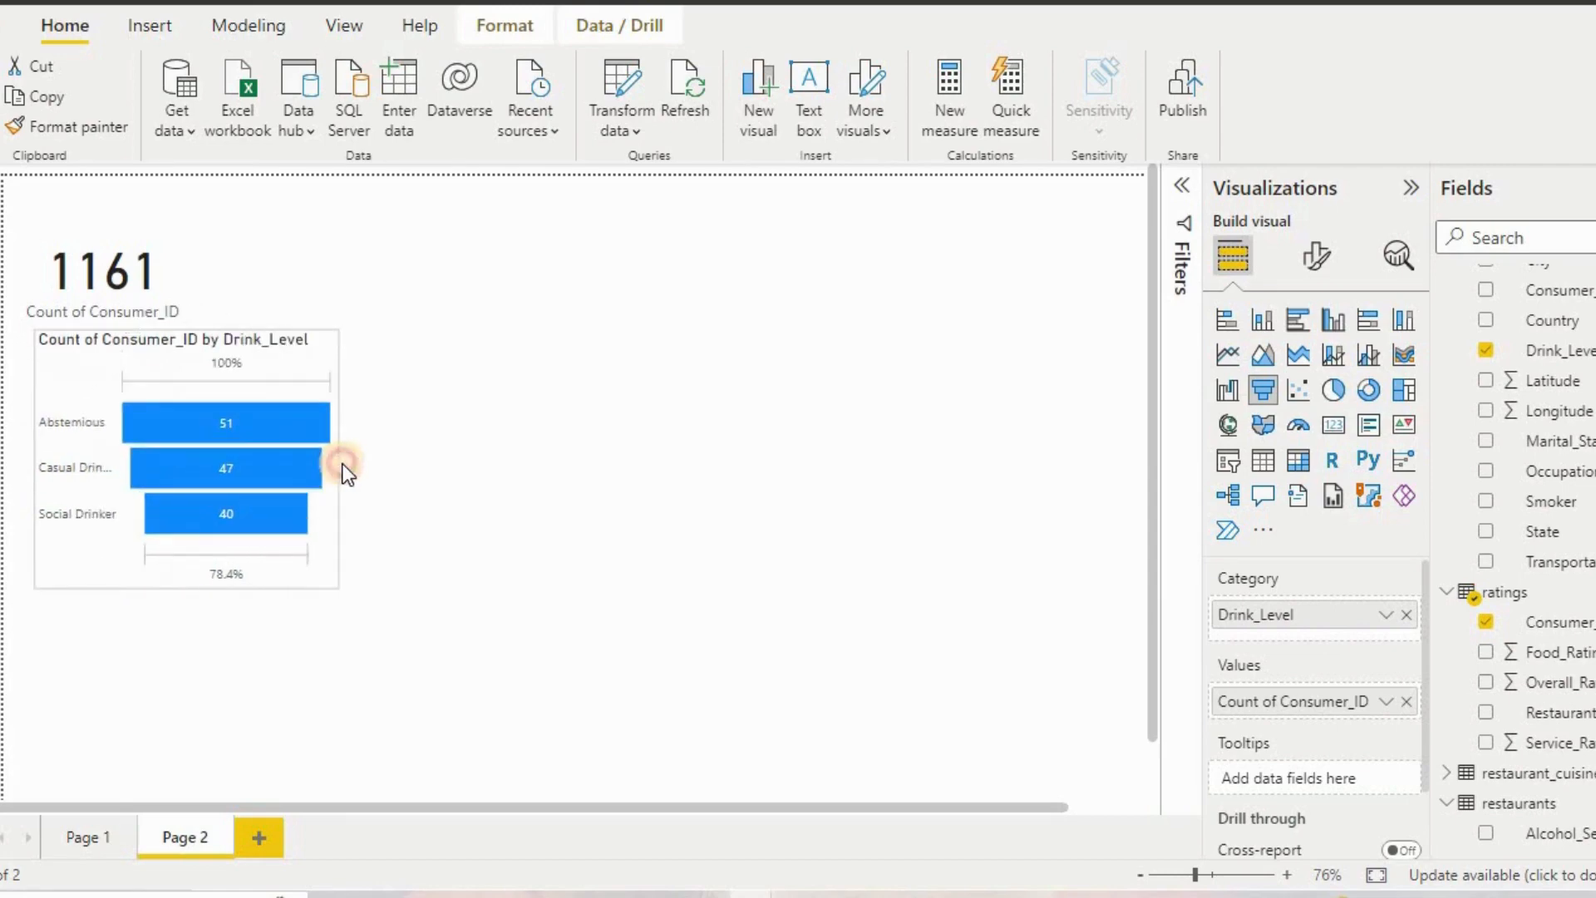
# Duplicate the Drink_Level funnel beside the original, replace its category with Marital_Status, and make the copy slightly smaller.
pyautogui.click(101, 450)
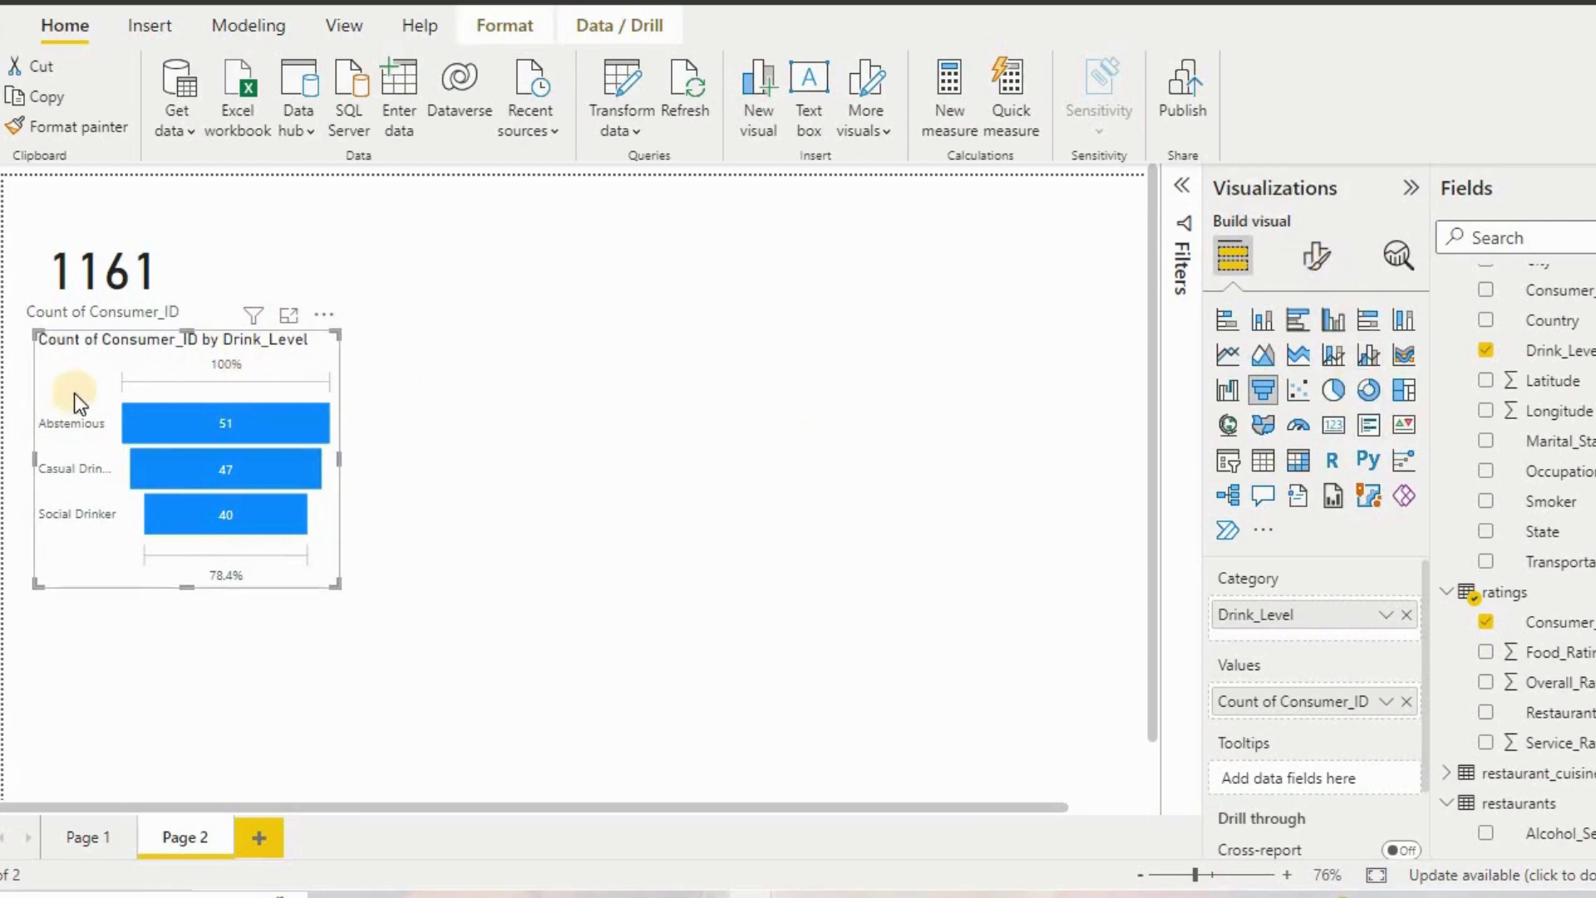
pyautogui.hotkey('ctrl', 'c')
pyautogui.hotkey('ctrl', 'v')
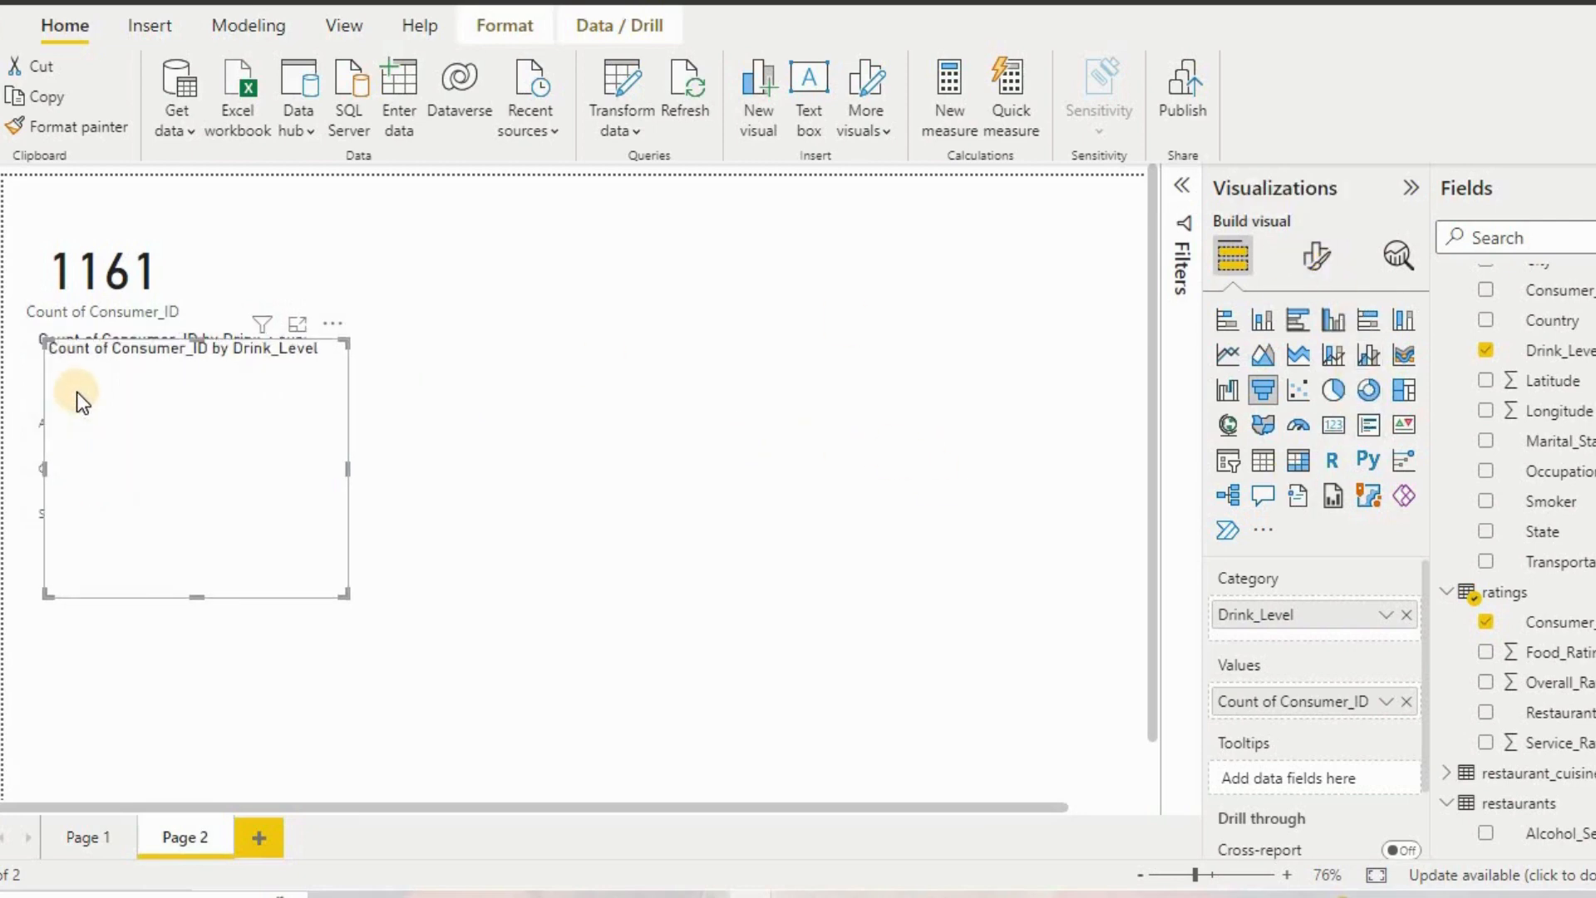
pyautogui.moveTo(77, 392); pyautogui.dragTo(449, 383)
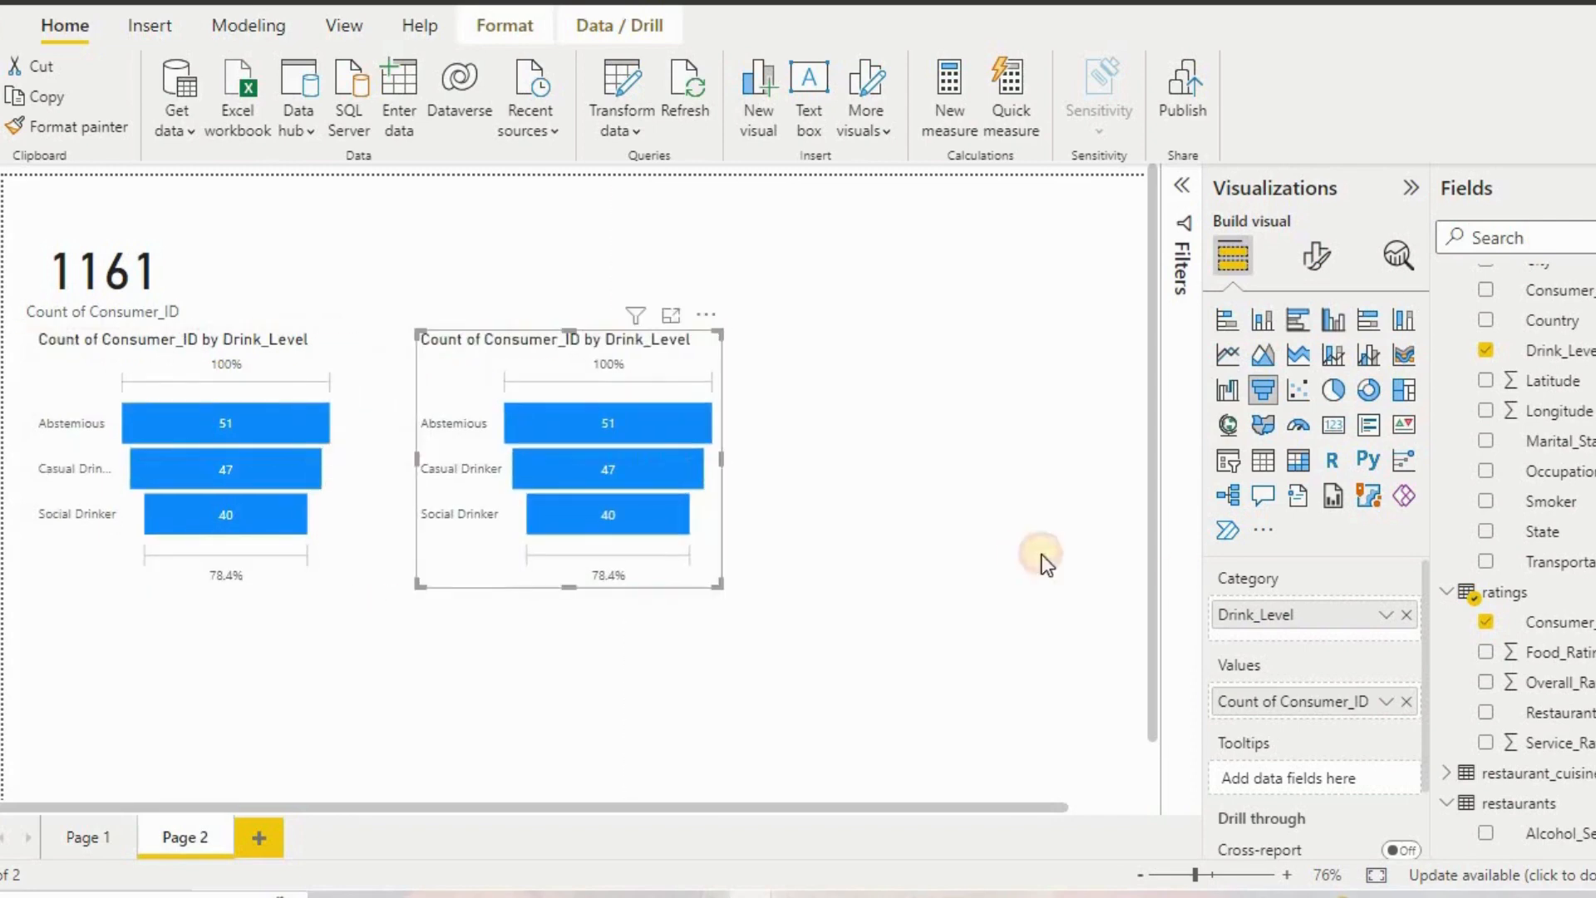
pyautogui.click(1407, 616)
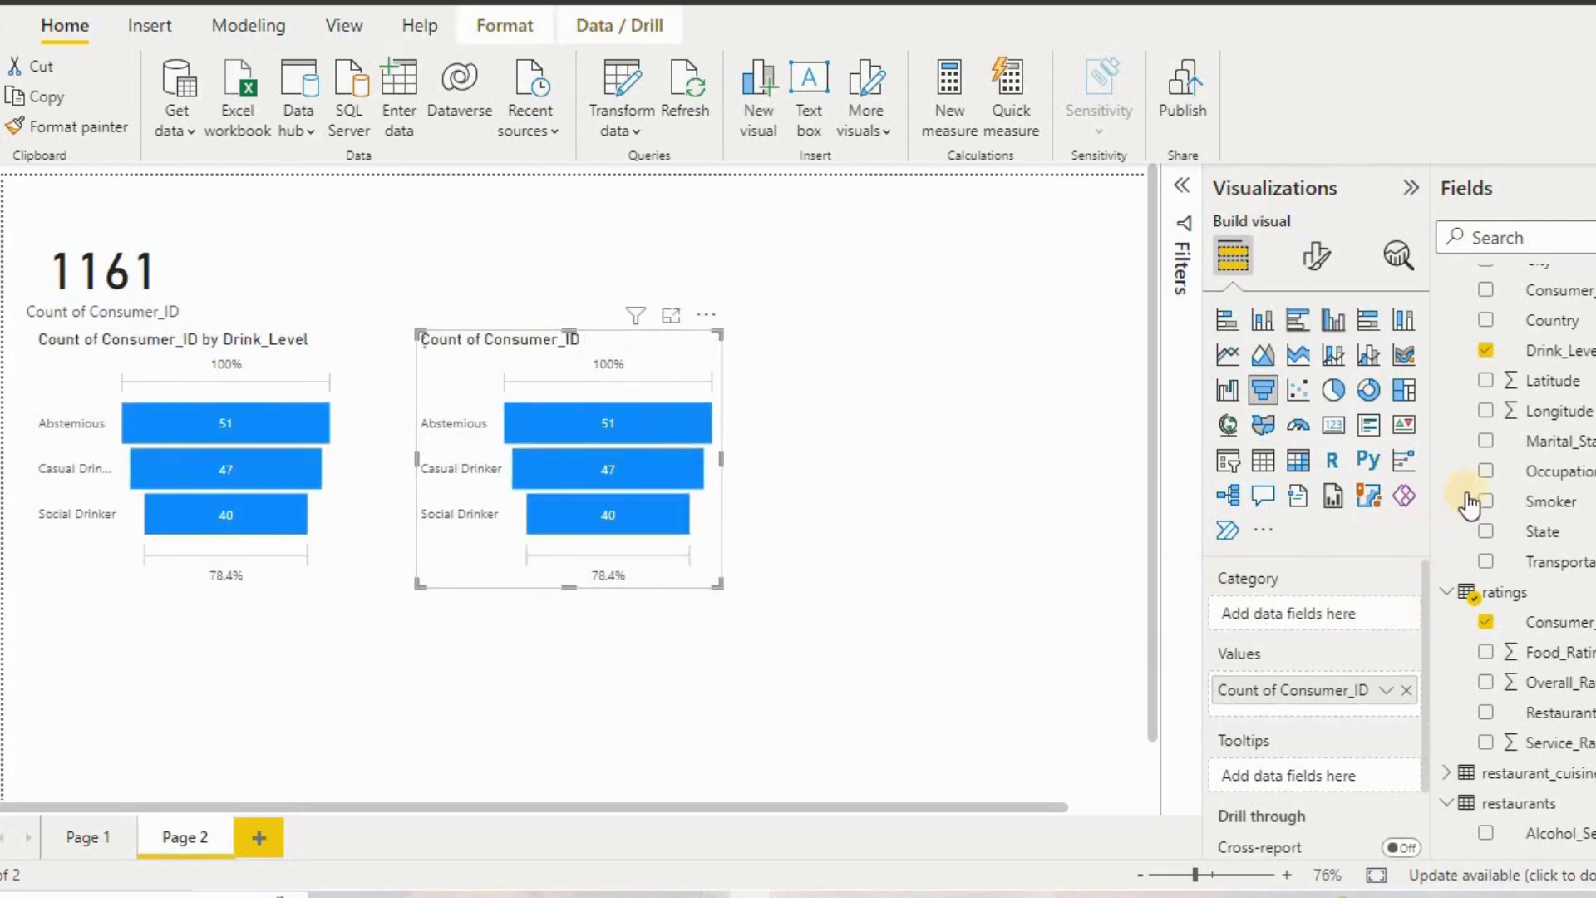
pyautogui.moveTo(1485, 449); pyautogui.dragTo(1276, 619)
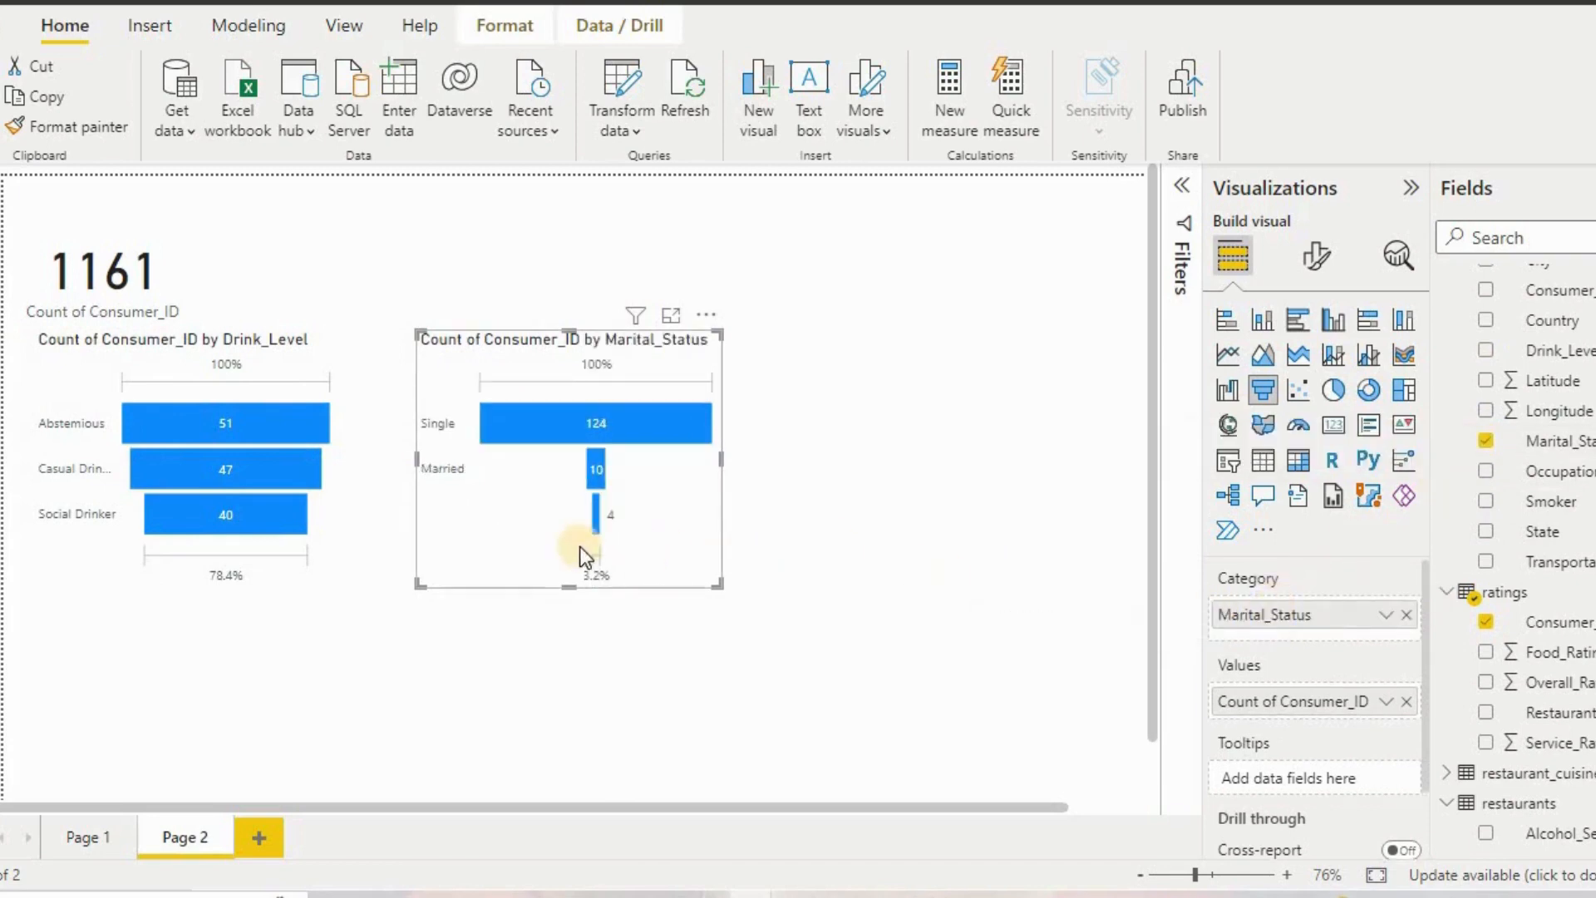
pyautogui.moveTo(512, 363); pyautogui.dragTo(482, 362)
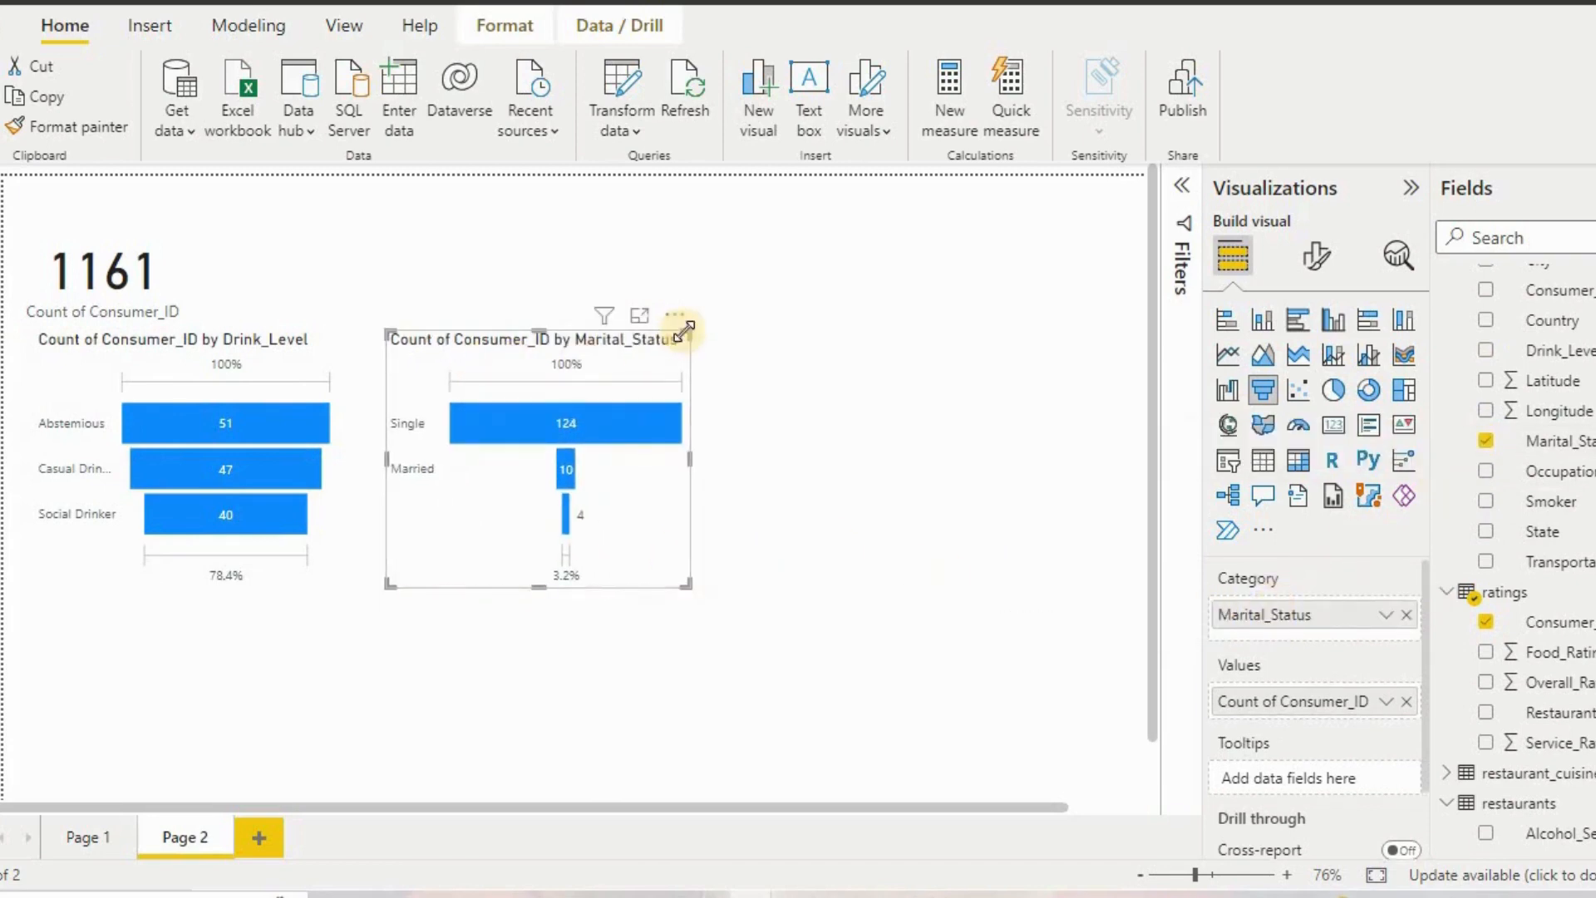
pyautogui.moveTo(690, 333); pyautogui.dragTo(655, 350)
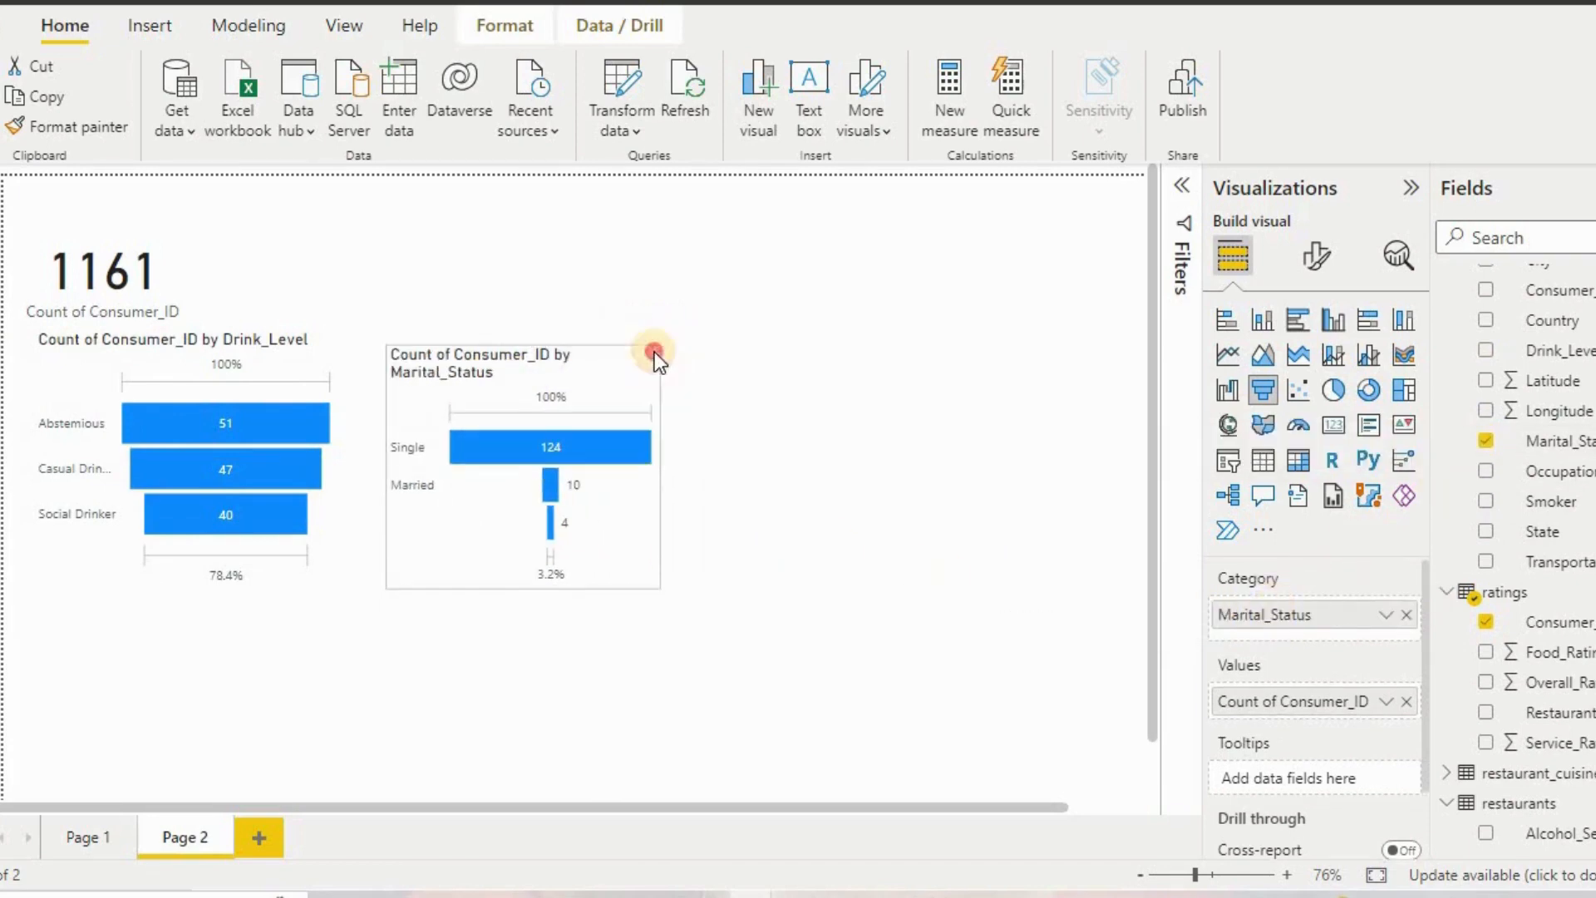
# Duplicate the Marital_Status funnel to its right, replace the copy's category with Occupation, and shorten it slightly.
pyautogui.click(461, 412)
pyautogui.hotkey('ctrl', 'c')
pyautogui.hotkey('ctrl', 'v')
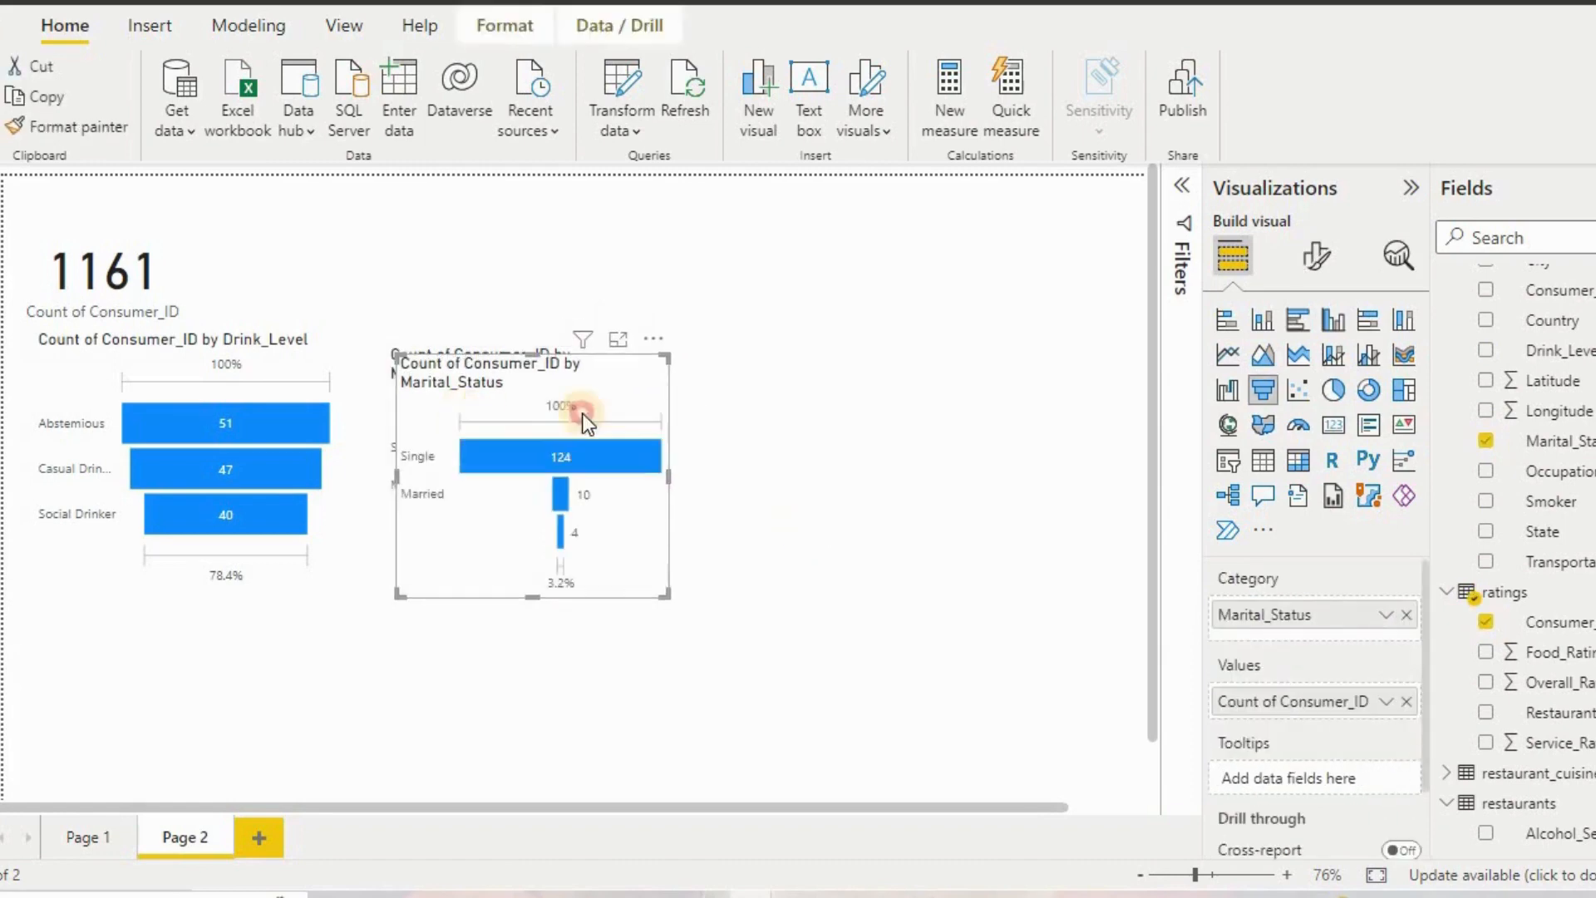
pyautogui.moveTo(588, 410); pyautogui.dragTo(758, 402)
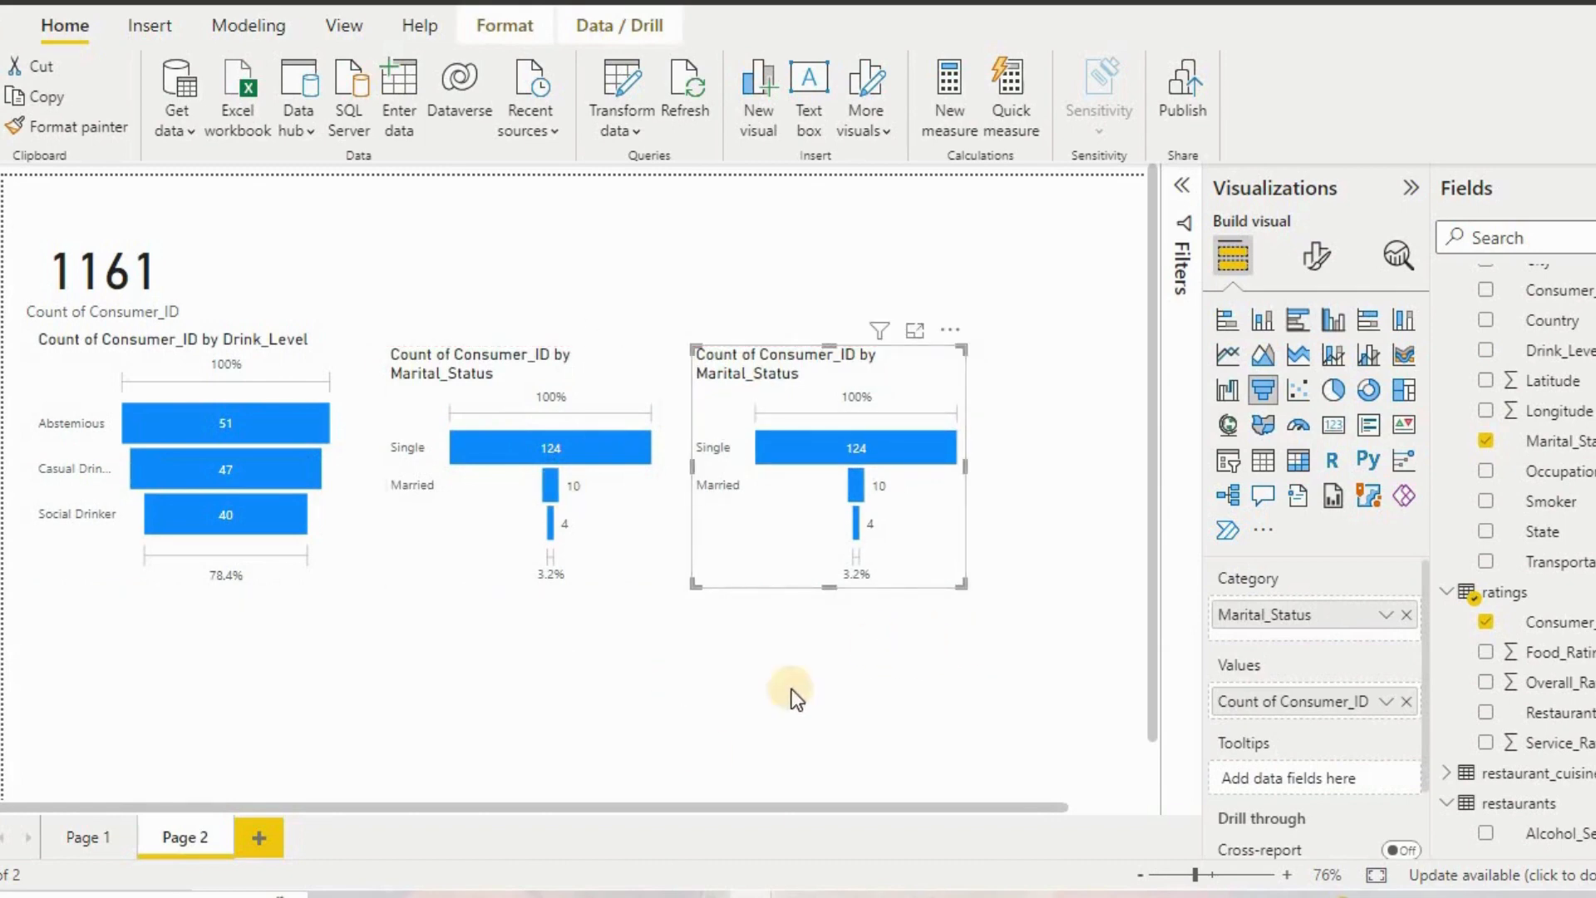
pyautogui.click(1406, 616)
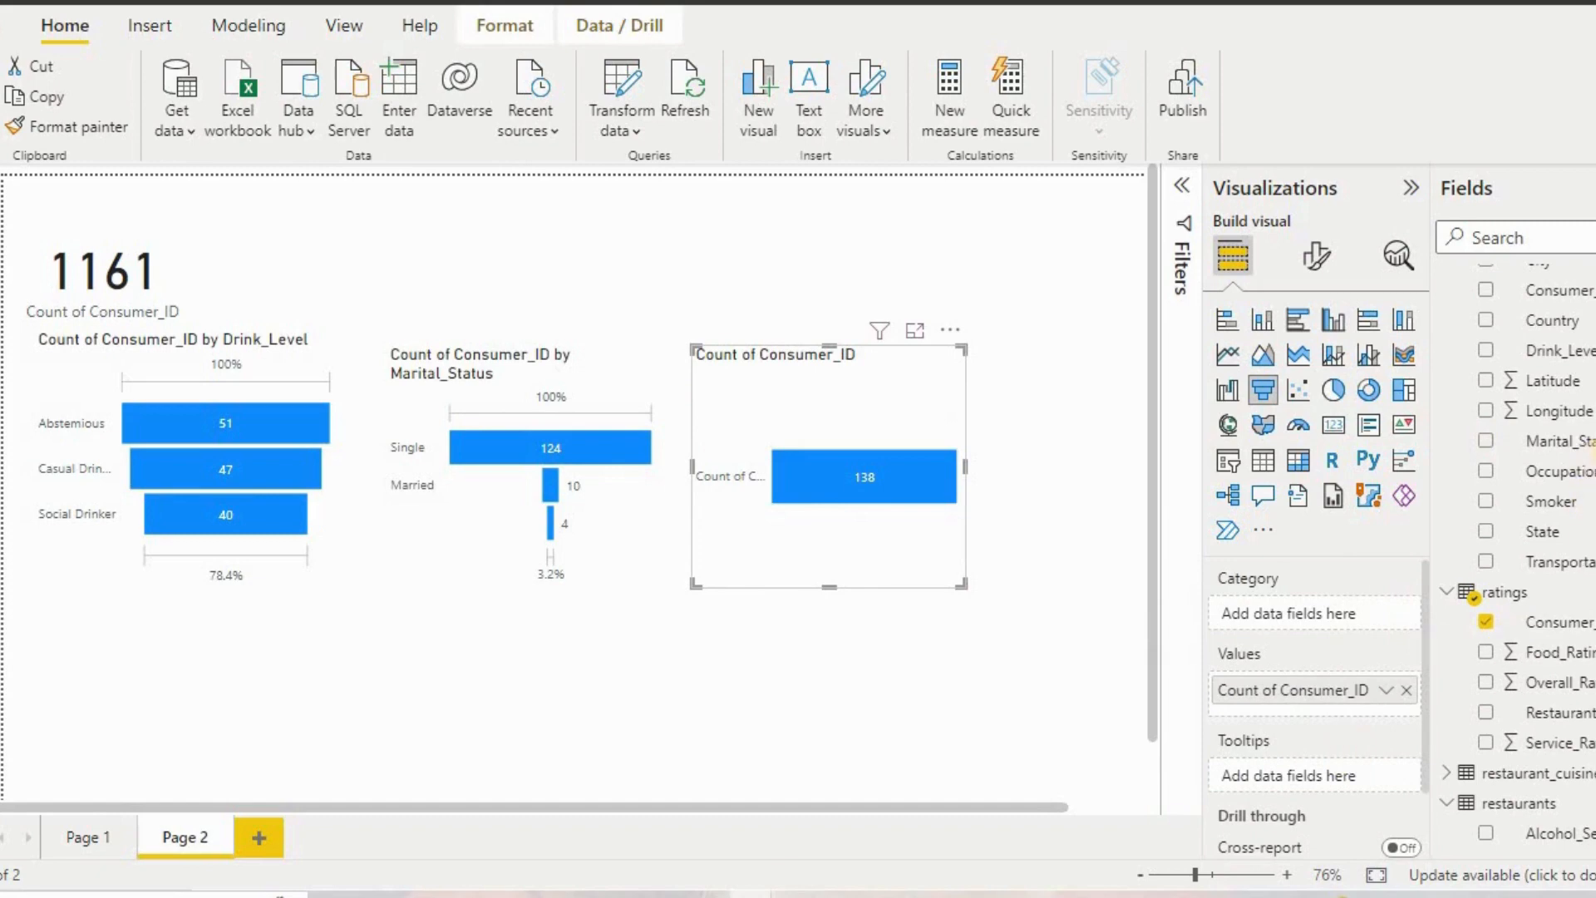
pyautogui.moveTo(1493, 470); pyautogui.dragTo(1293, 614)
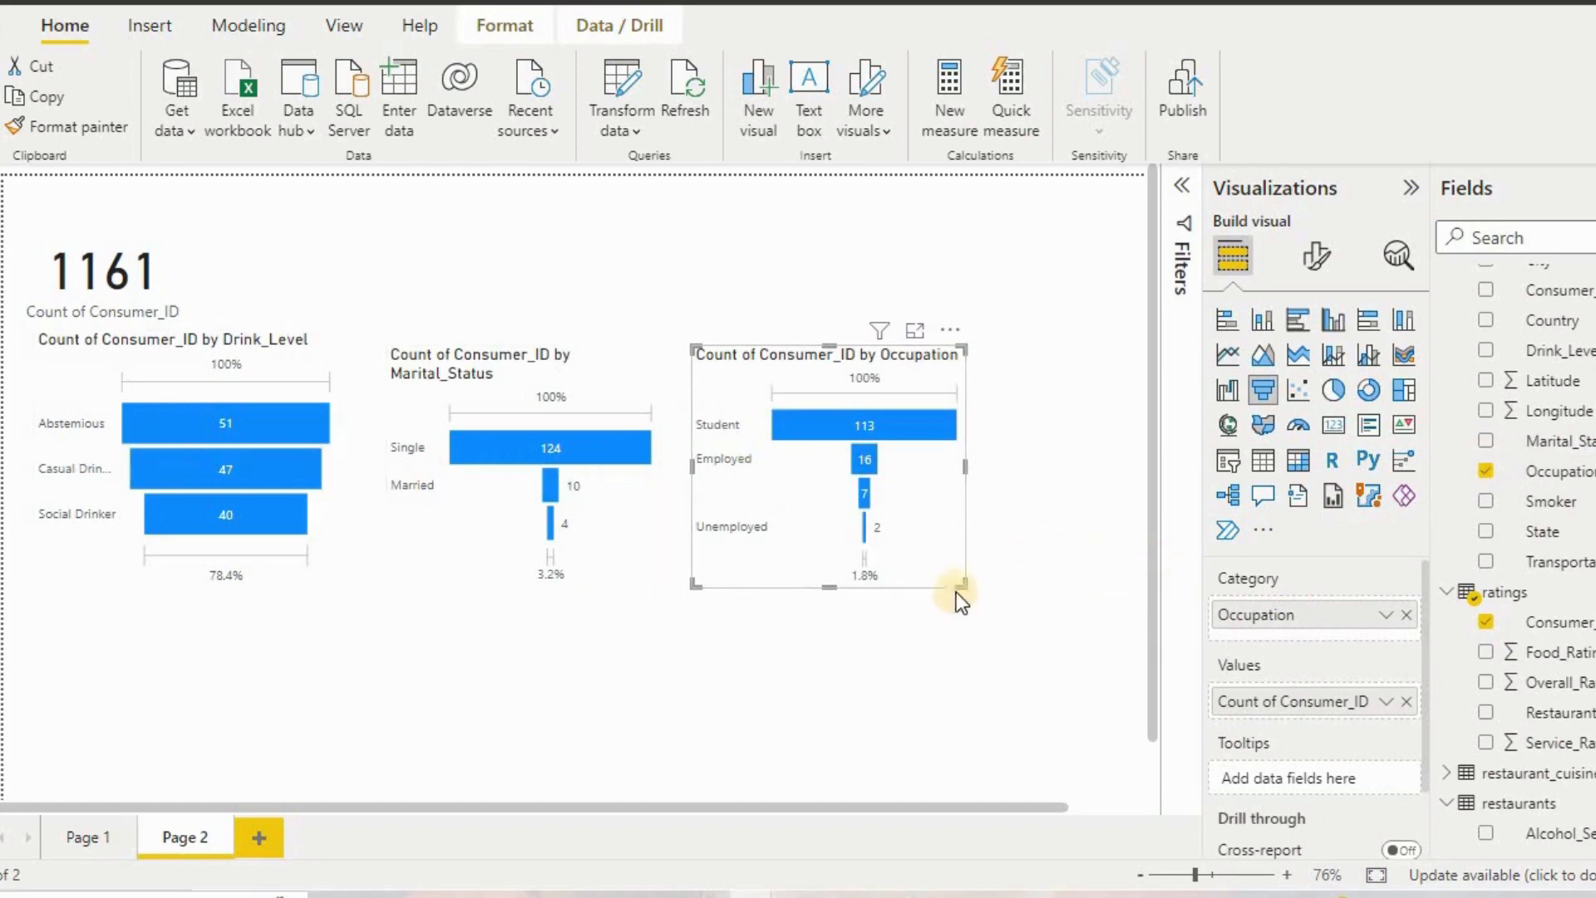
pyautogui.moveTo(956, 567); pyautogui.dragTo(955, 567)
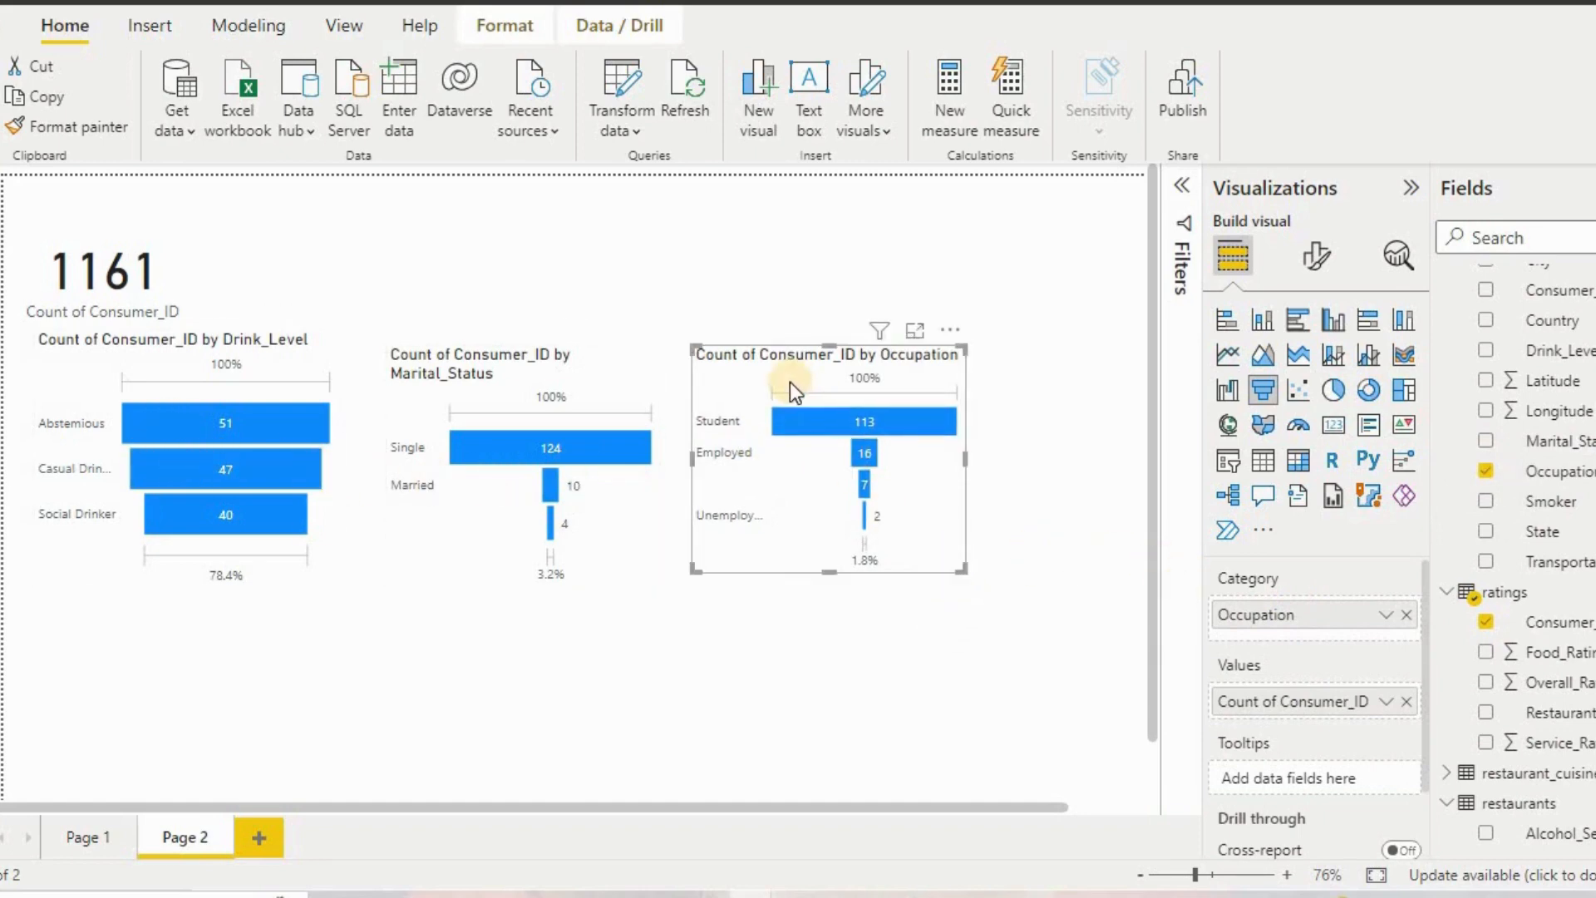
# Duplicate the Occupation funnel, place the copy below the Drink_Level funnel, and replace its category with Smoker.
pyautogui.hotkey('ctrl', 'c')
pyautogui.hotkey('ctrl', 'v')
pyautogui.moveTo(790, 382); pyautogui.dragTo(133, 603)
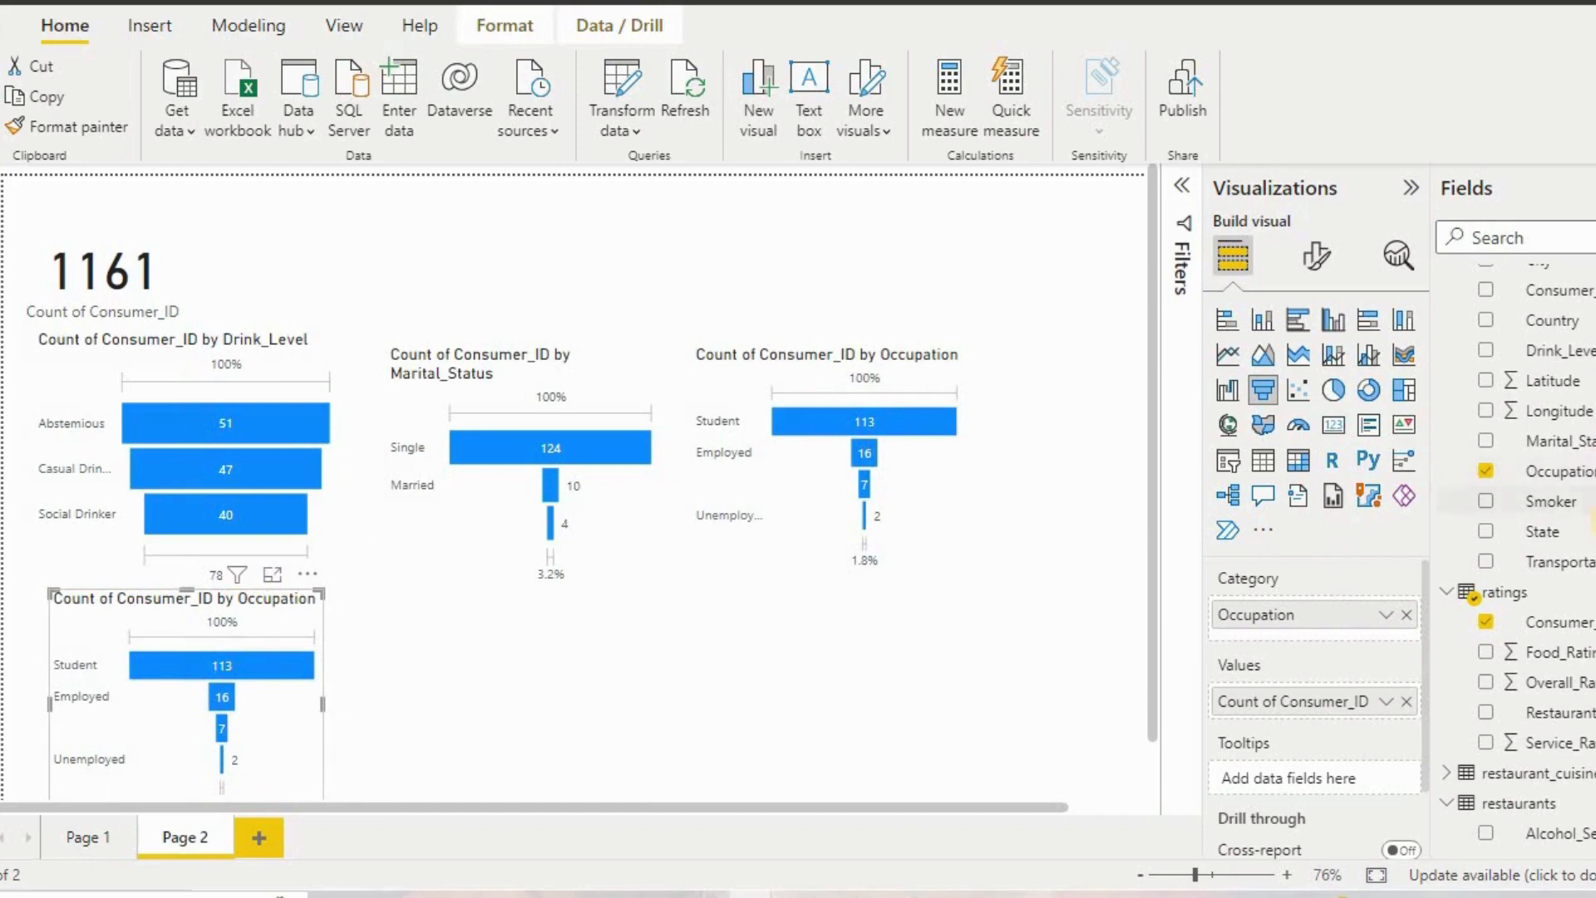
pyautogui.click(1405, 615)
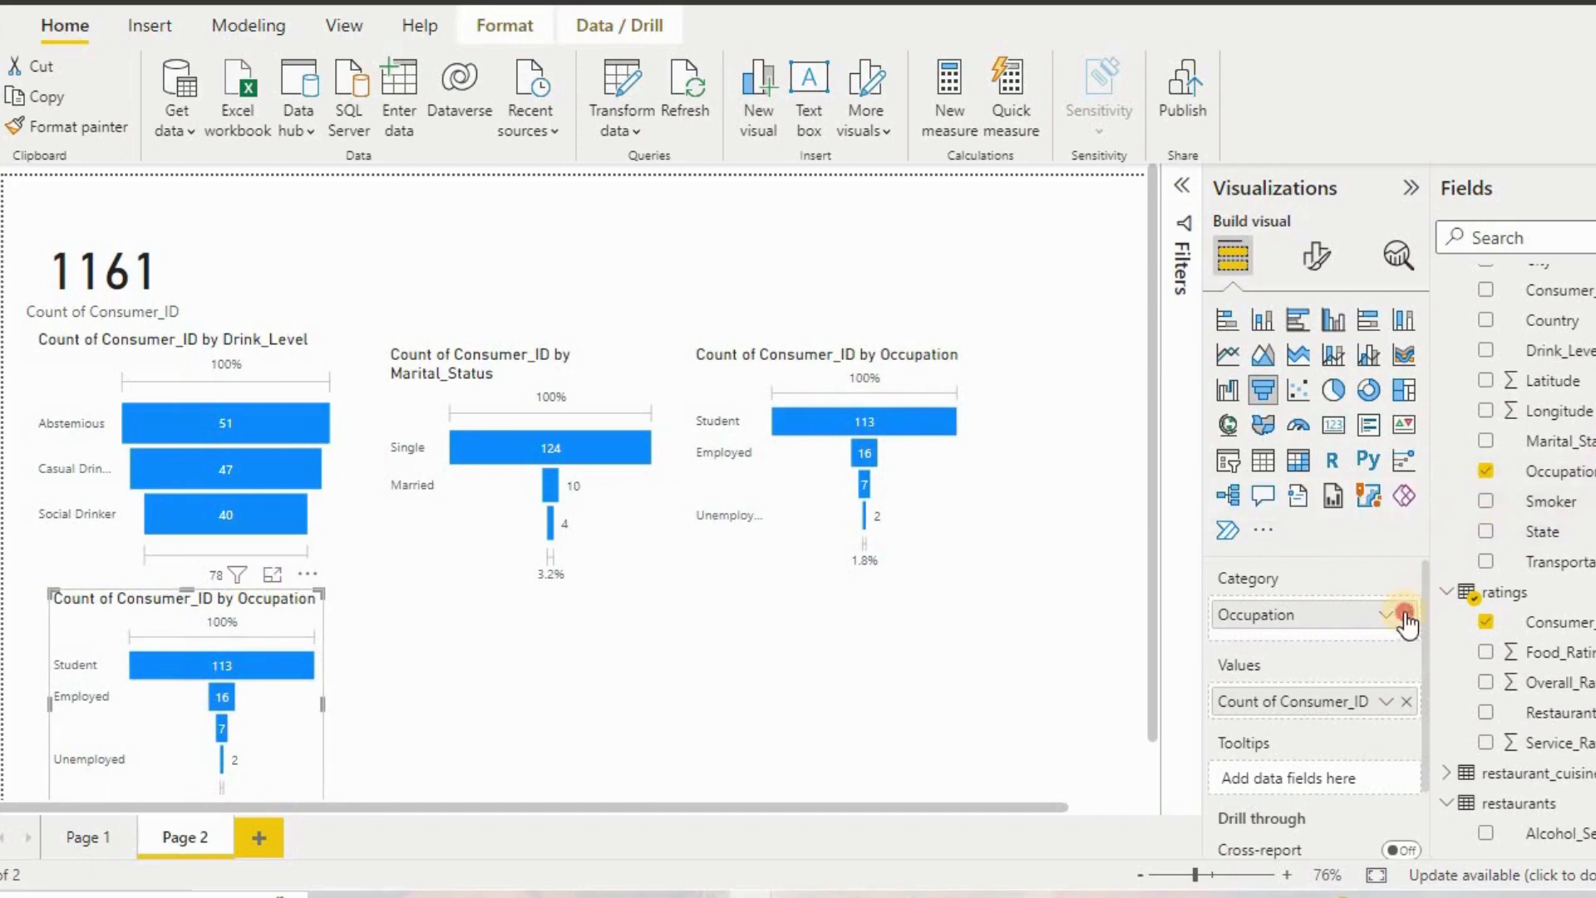
pyautogui.moveTo(1497, 501); pyautogui.dragTo(1294, 615)
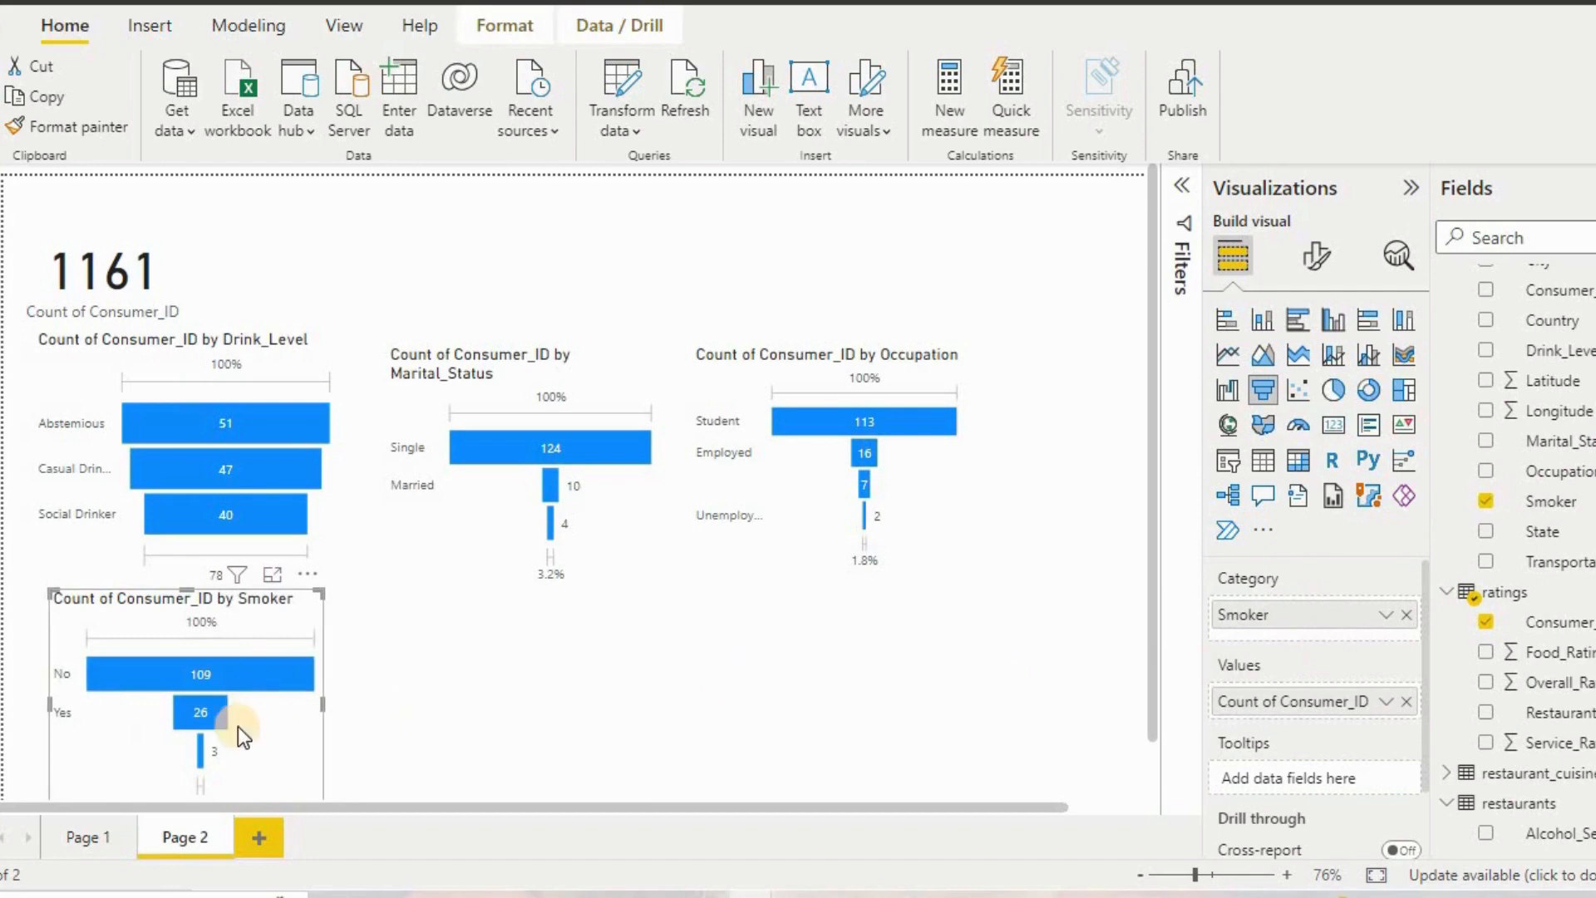
# Copy the NO OF CUTOMERS card from Page 1 and paste it onto Page 2.
pyautogui.click(78, 836)
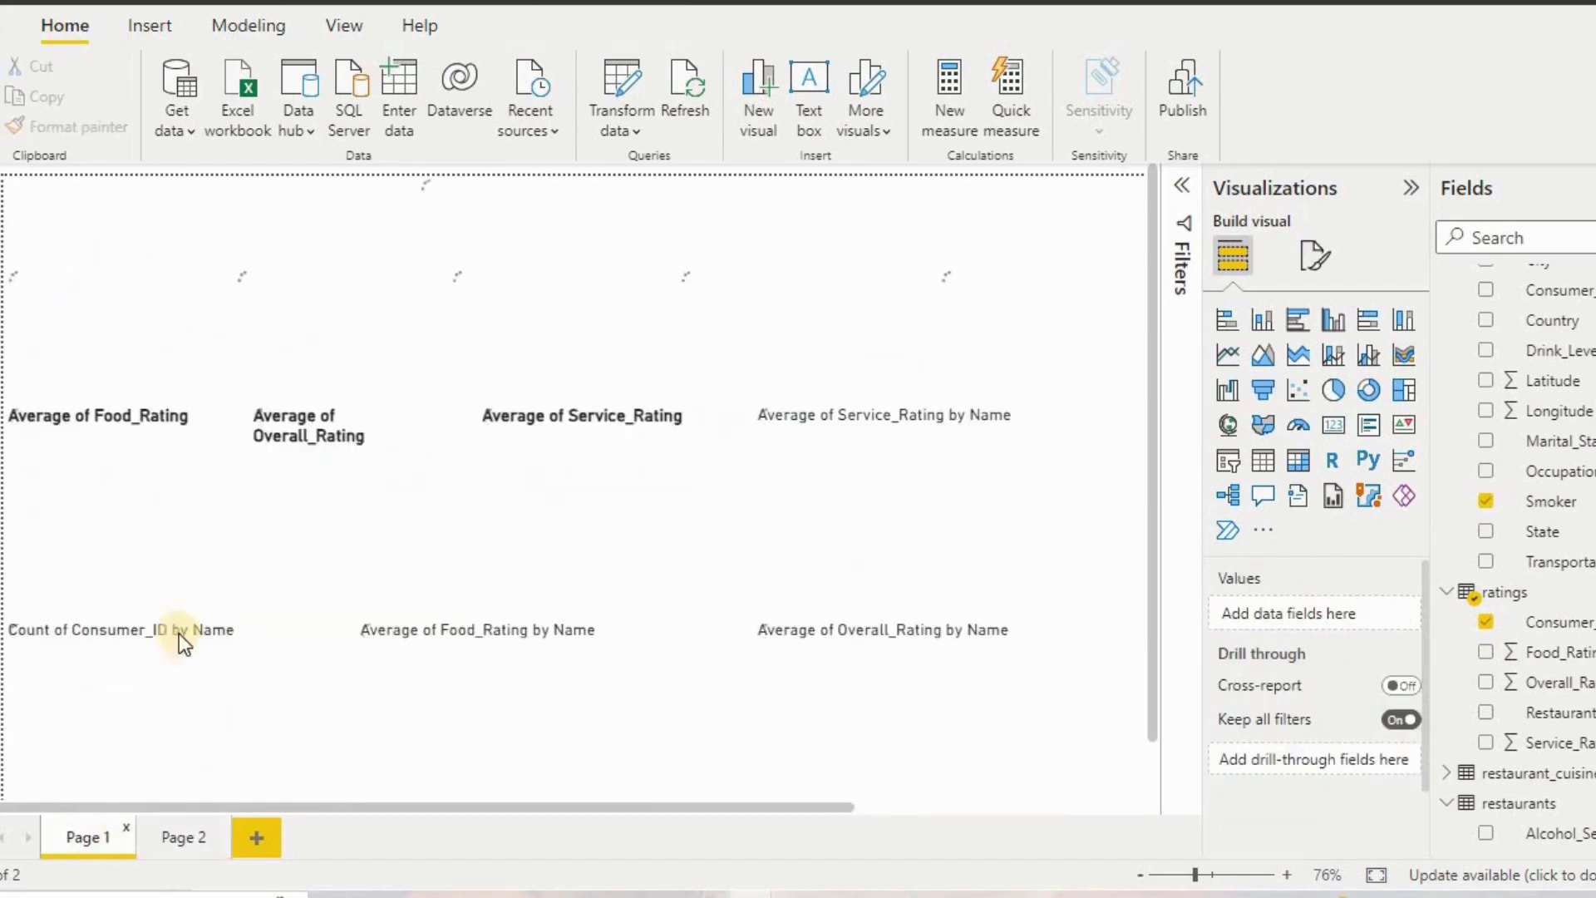
pyautogui.click(289, 336)
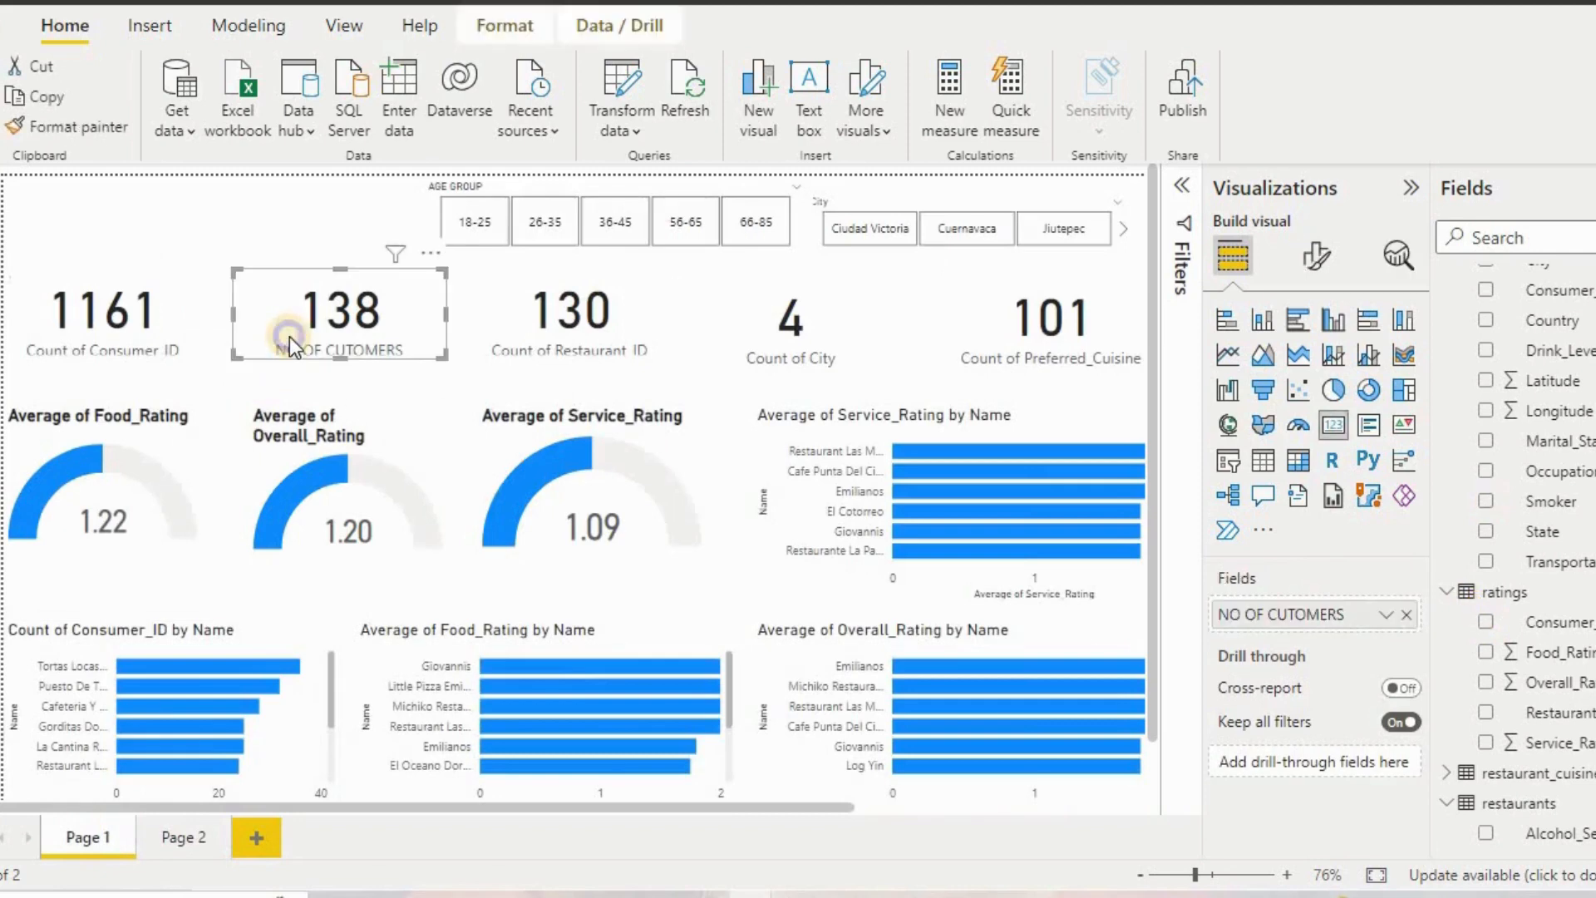
pyautogui.rightClick(290, 337)
pyautogui.moveTo(449, 432)
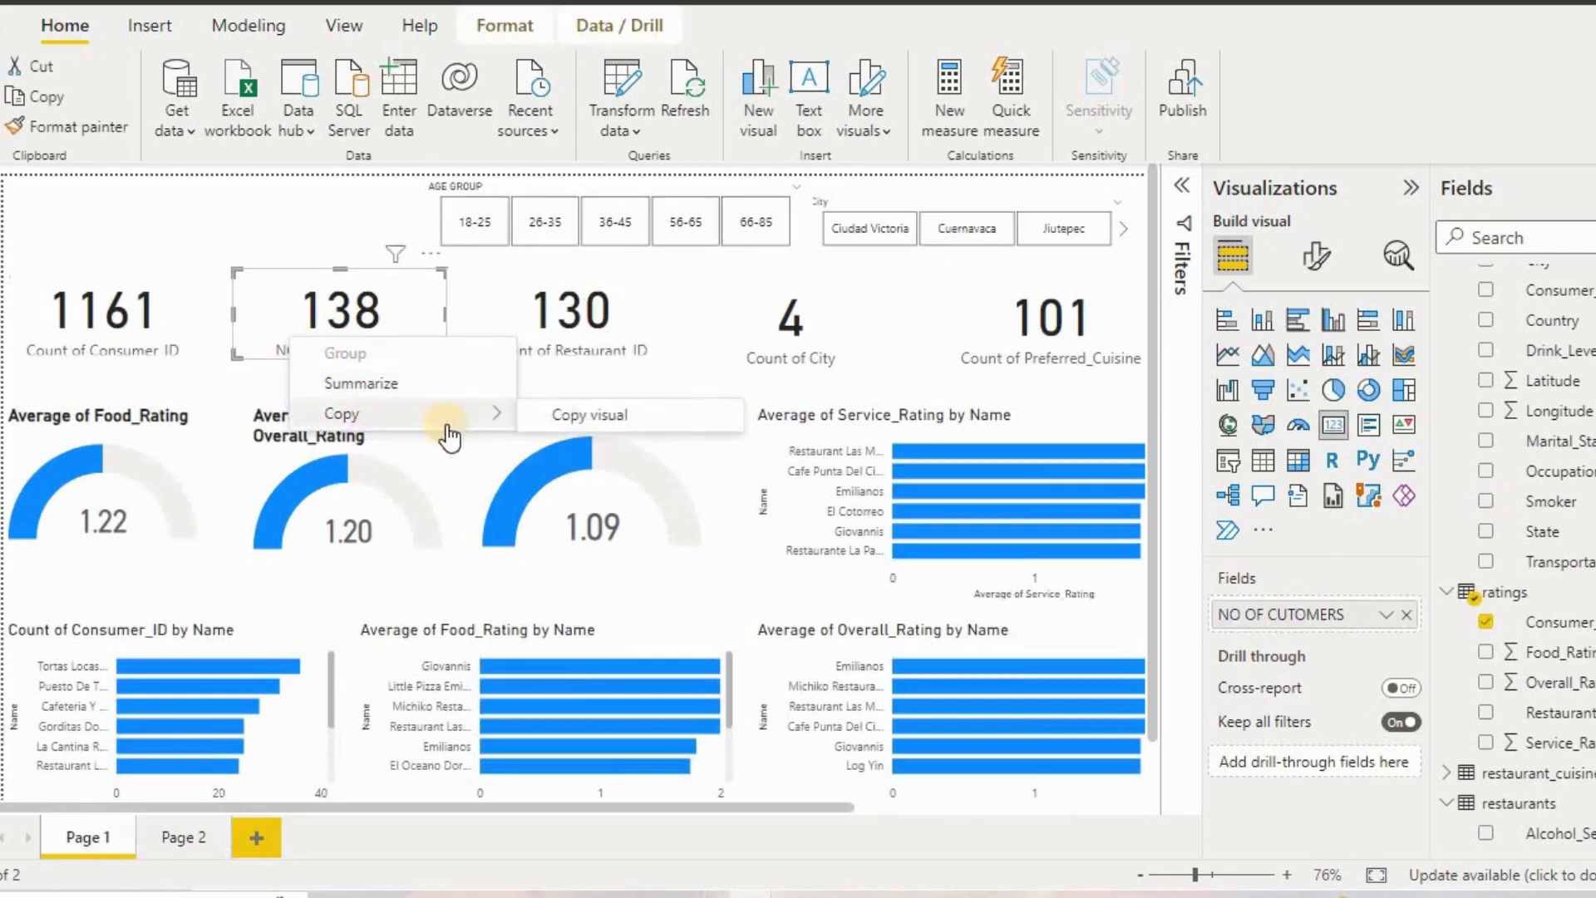
pyautogui.click(565, 414)
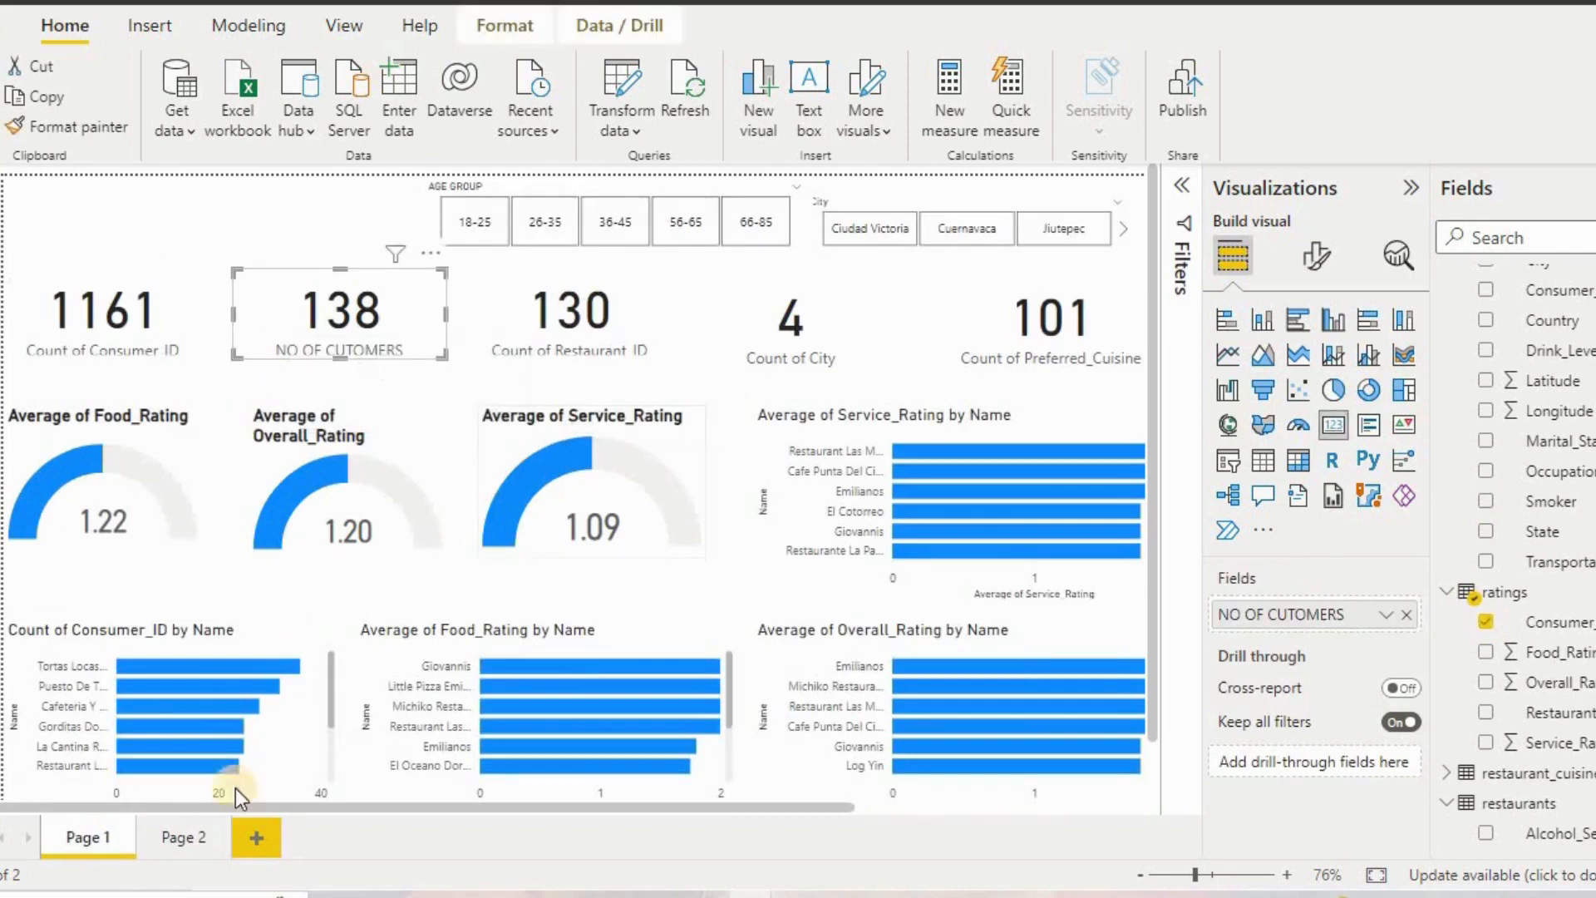
pyautogui.click(181, 837)
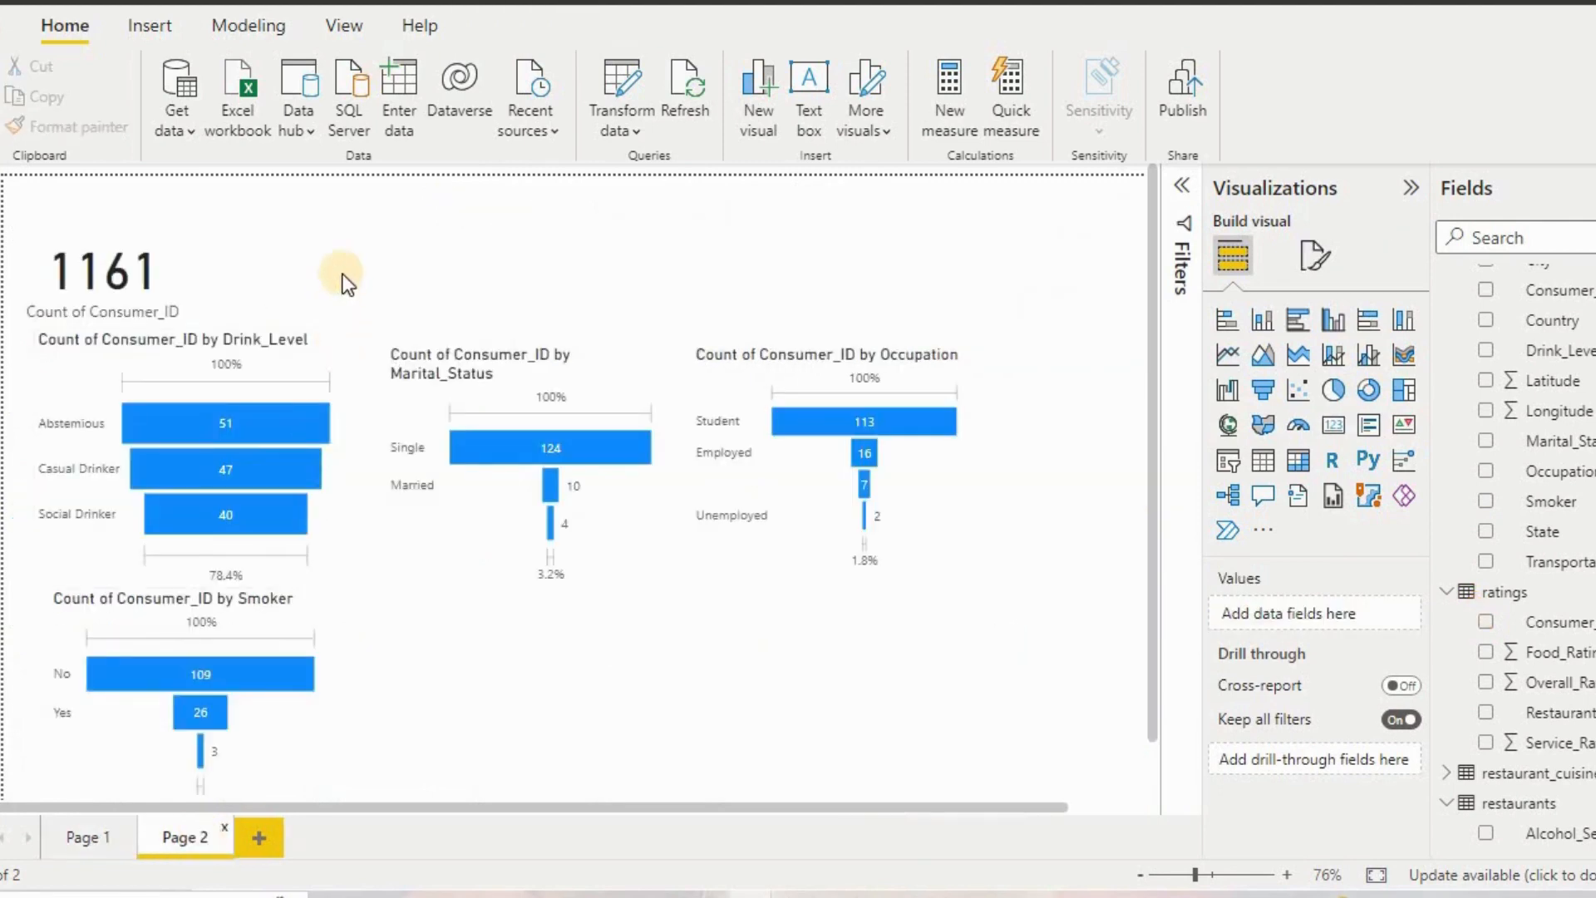
pyautogui.hotkey('ctrl', 'v')
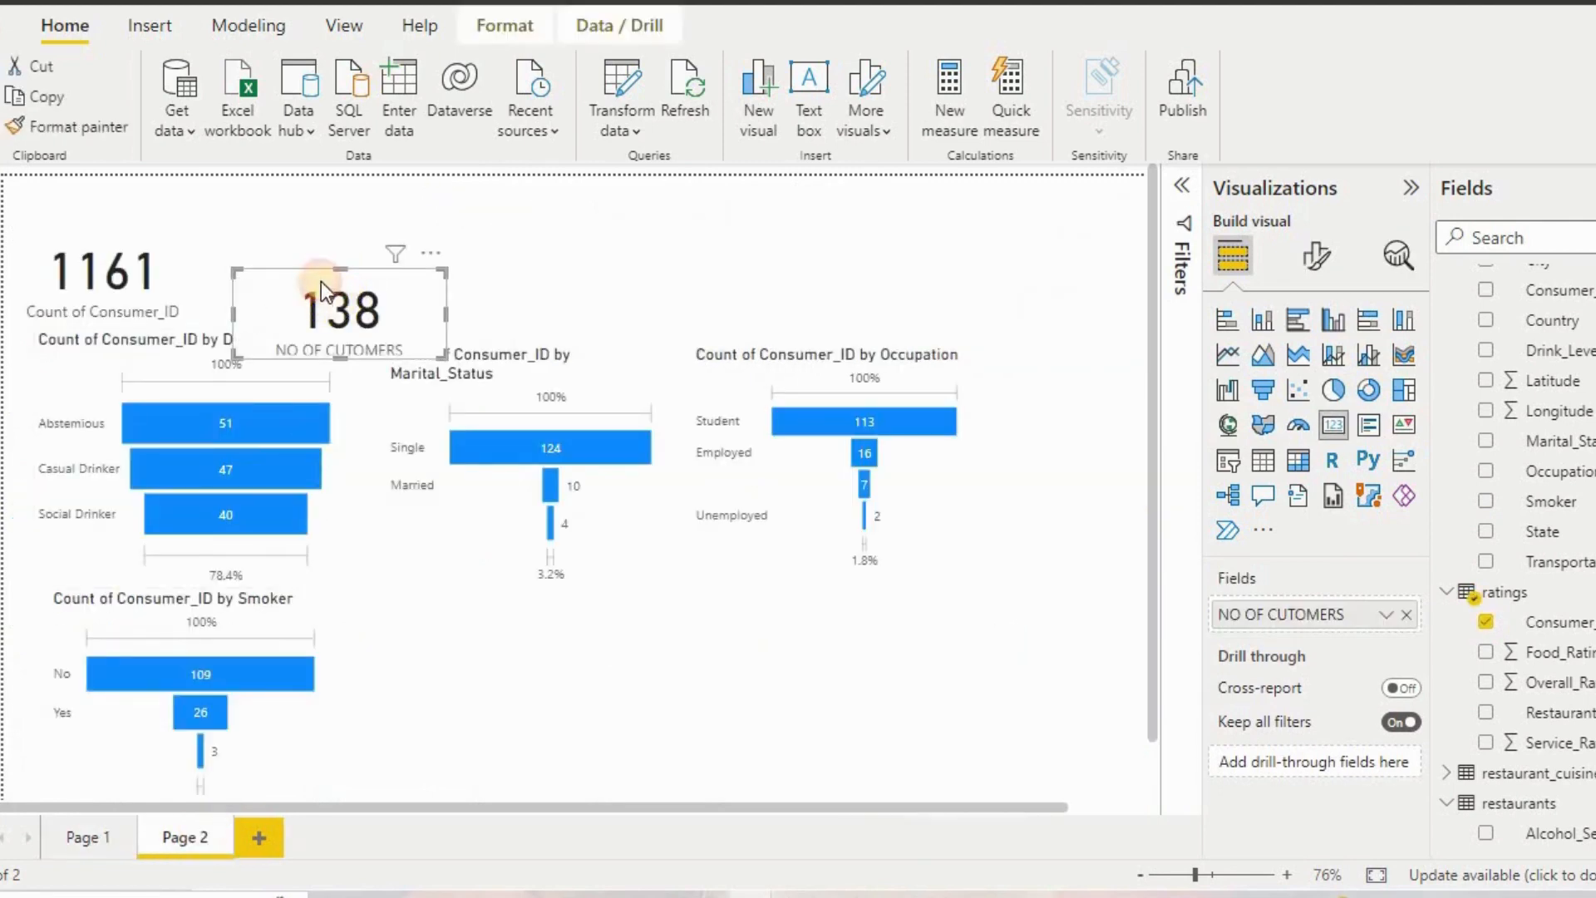
# Place the pasted NO OF CUTOMERS card beside the Count of Consumer_ID card, make it slightly taller, and align the two.
pyautogui.moveTo(323, 283); pyautogui.dragTo(314, 269)
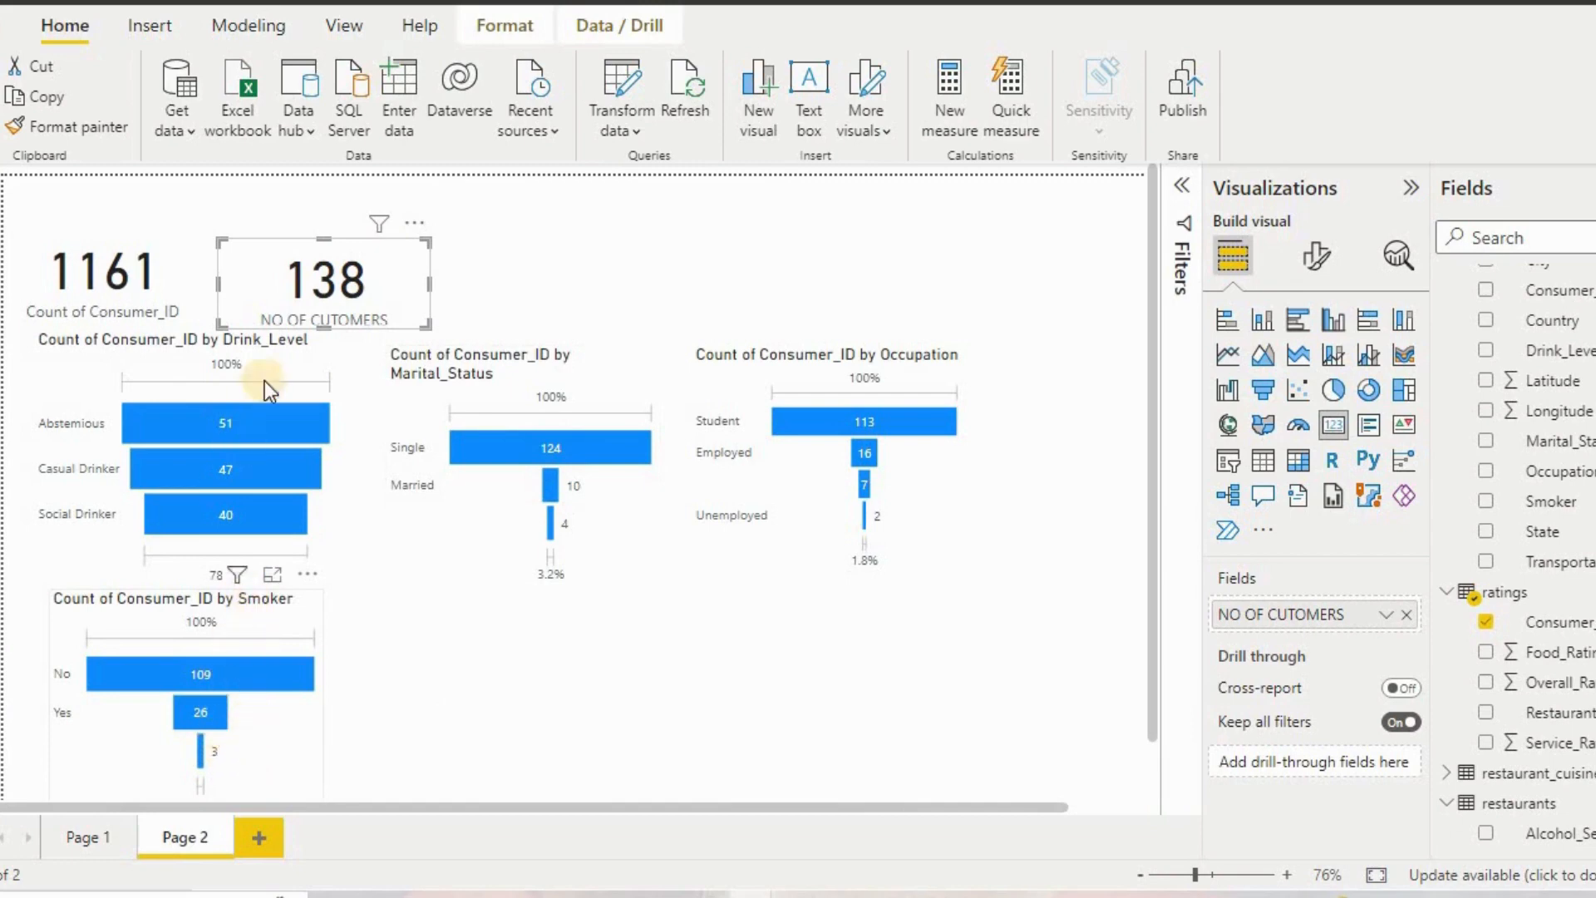
pyautogui.click(279, 263)
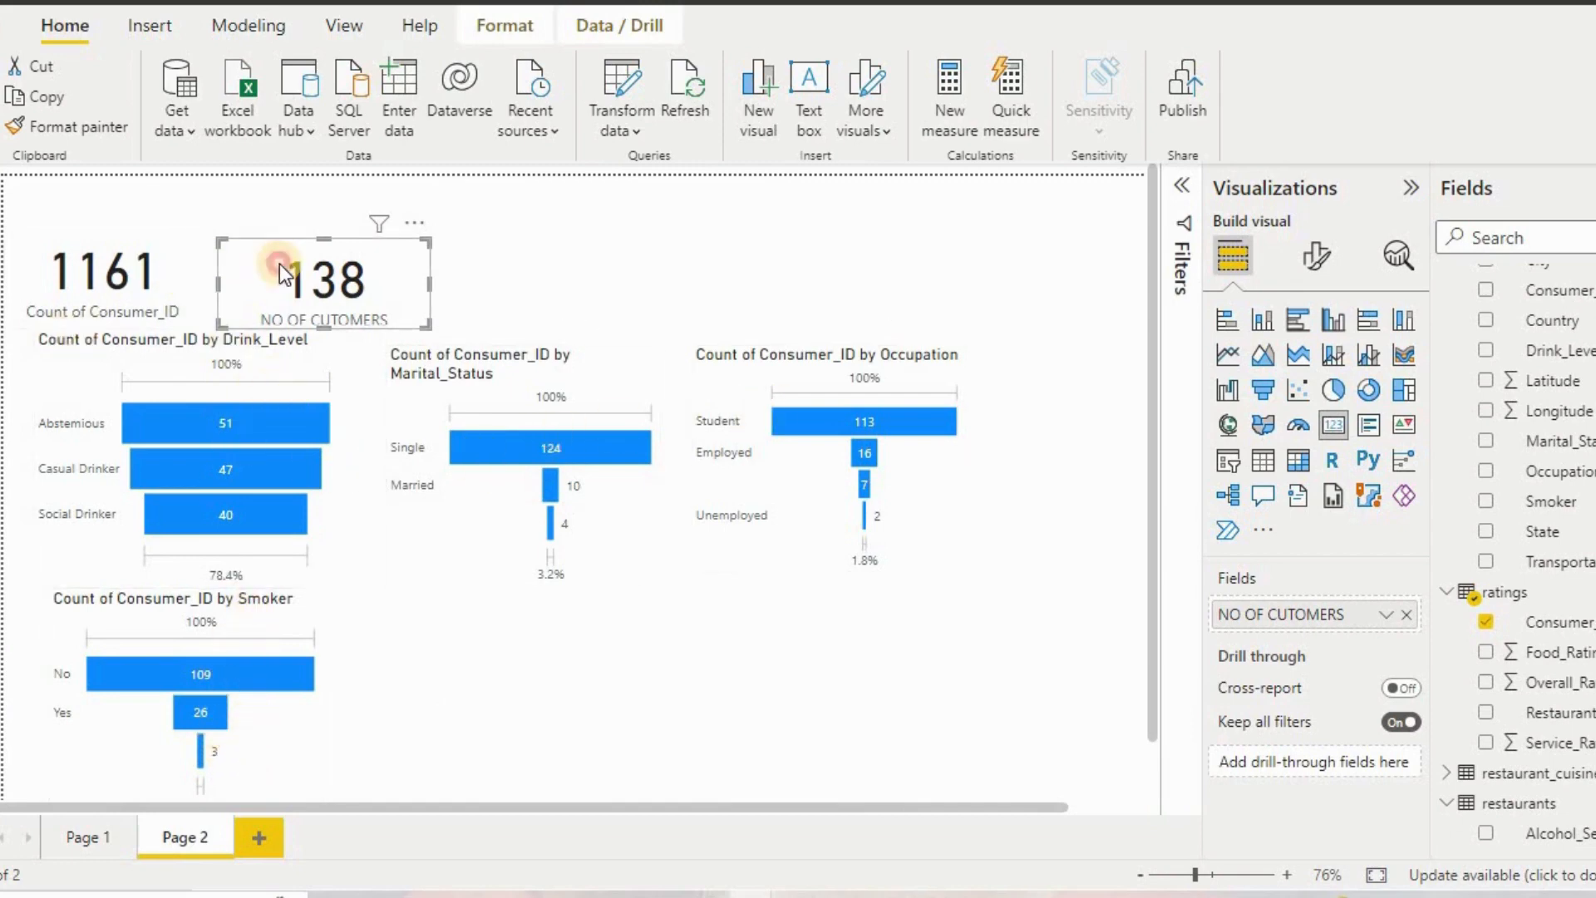
pyautogui.moveTo(279, 263); pyautogui.dragTo(283, 250)
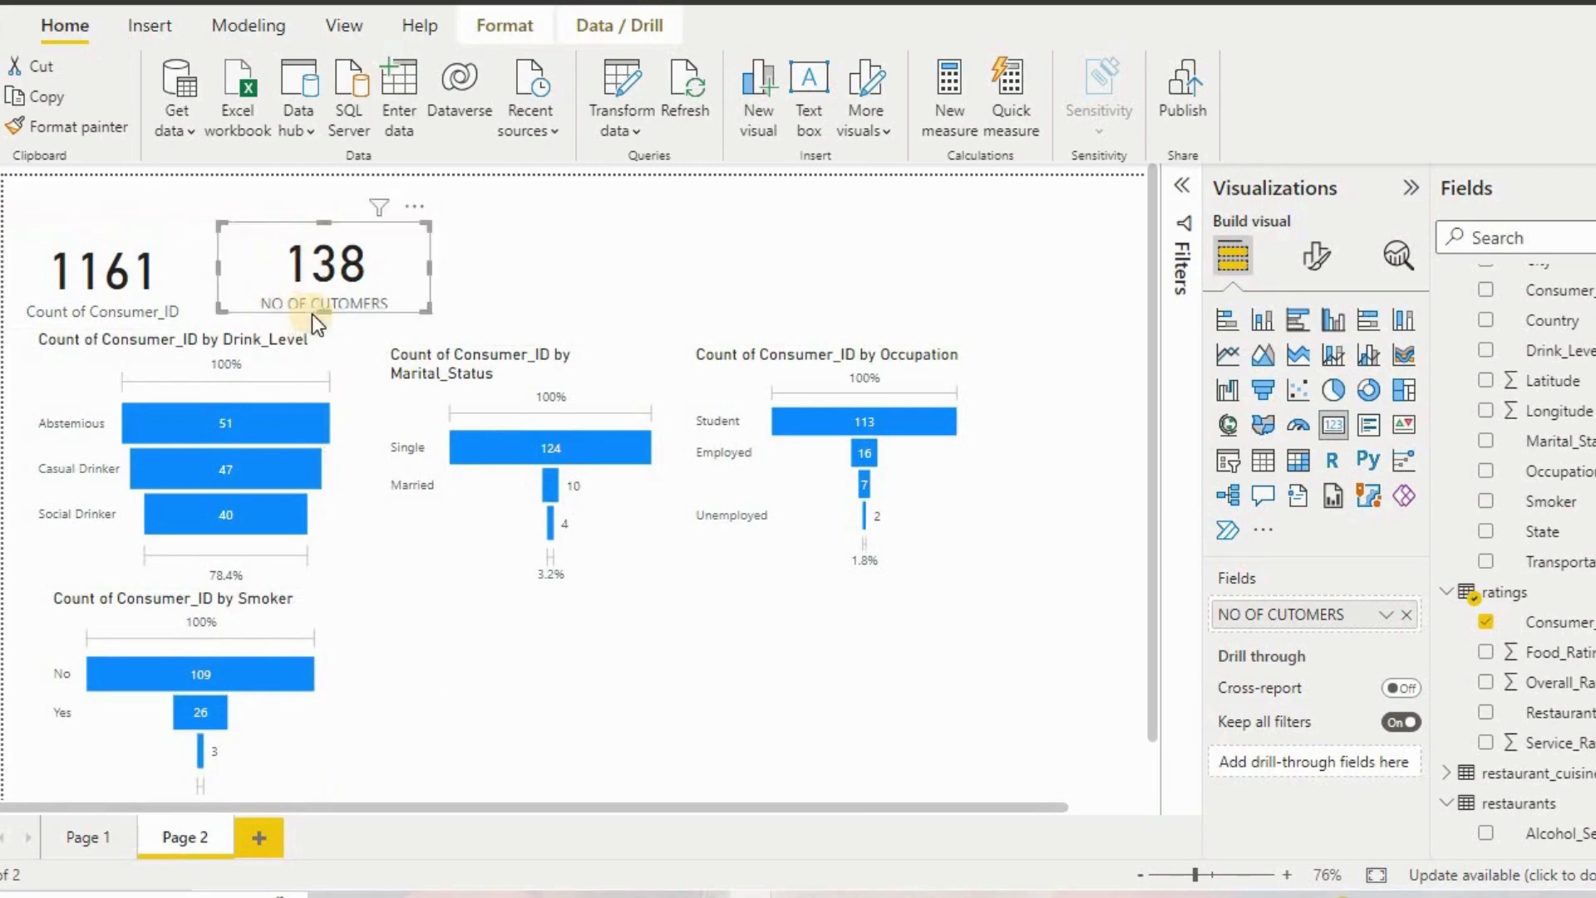
pyautogui.moveTo(331, 314); pyautogui.dragTo(329, 326)
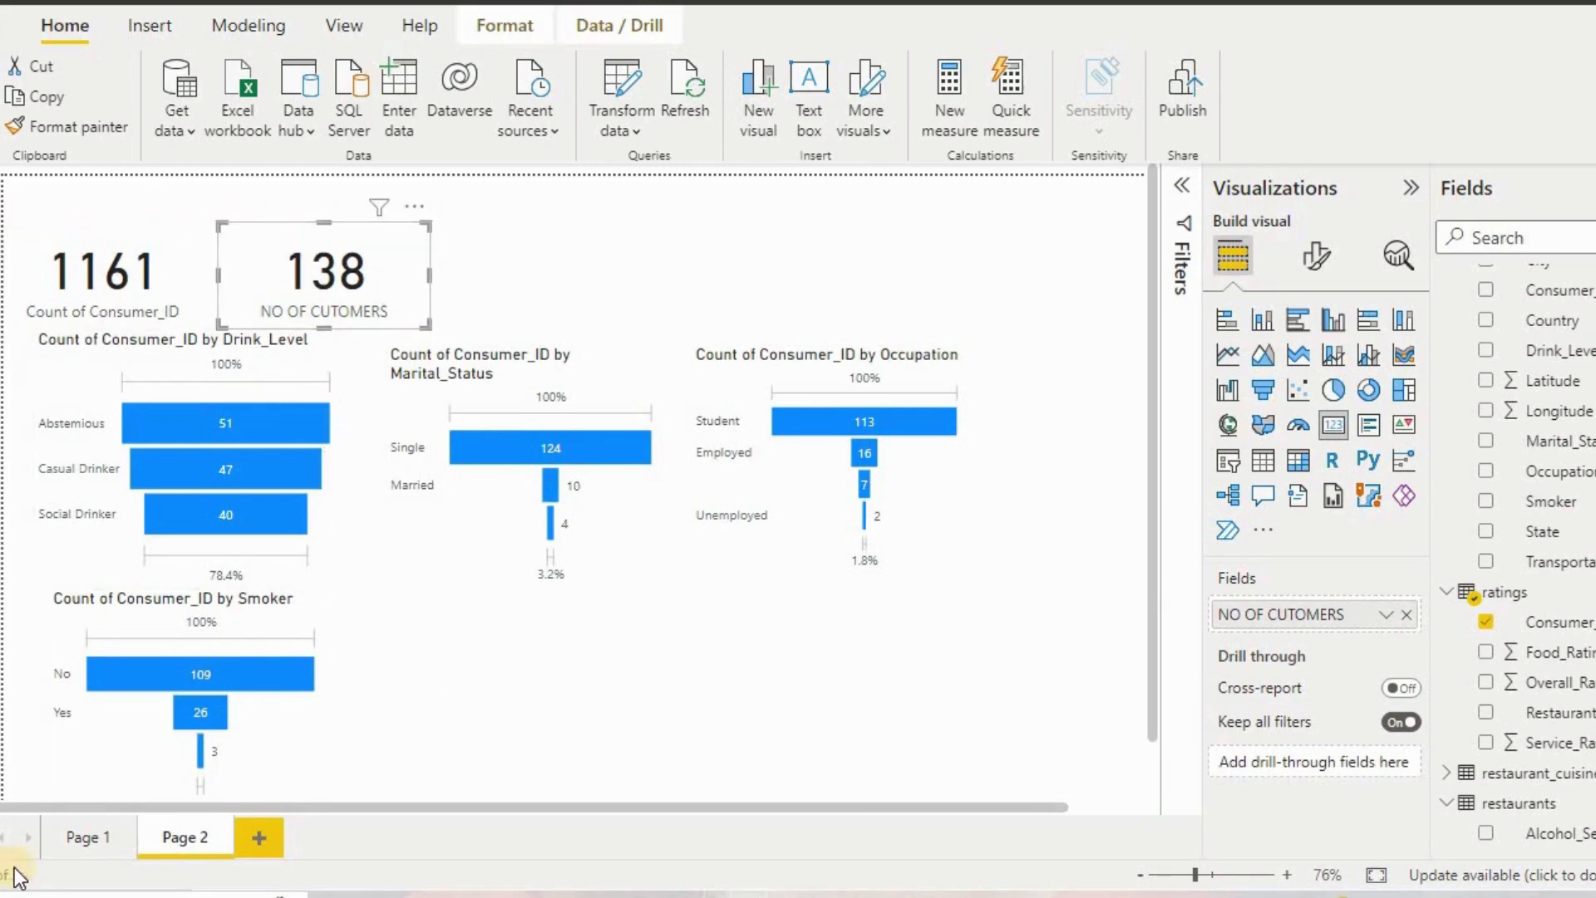
# Test the AGE GROUP slicer on Page 1 with the 18-25 group and clear the selection.
pyautogui.click(87, 820)
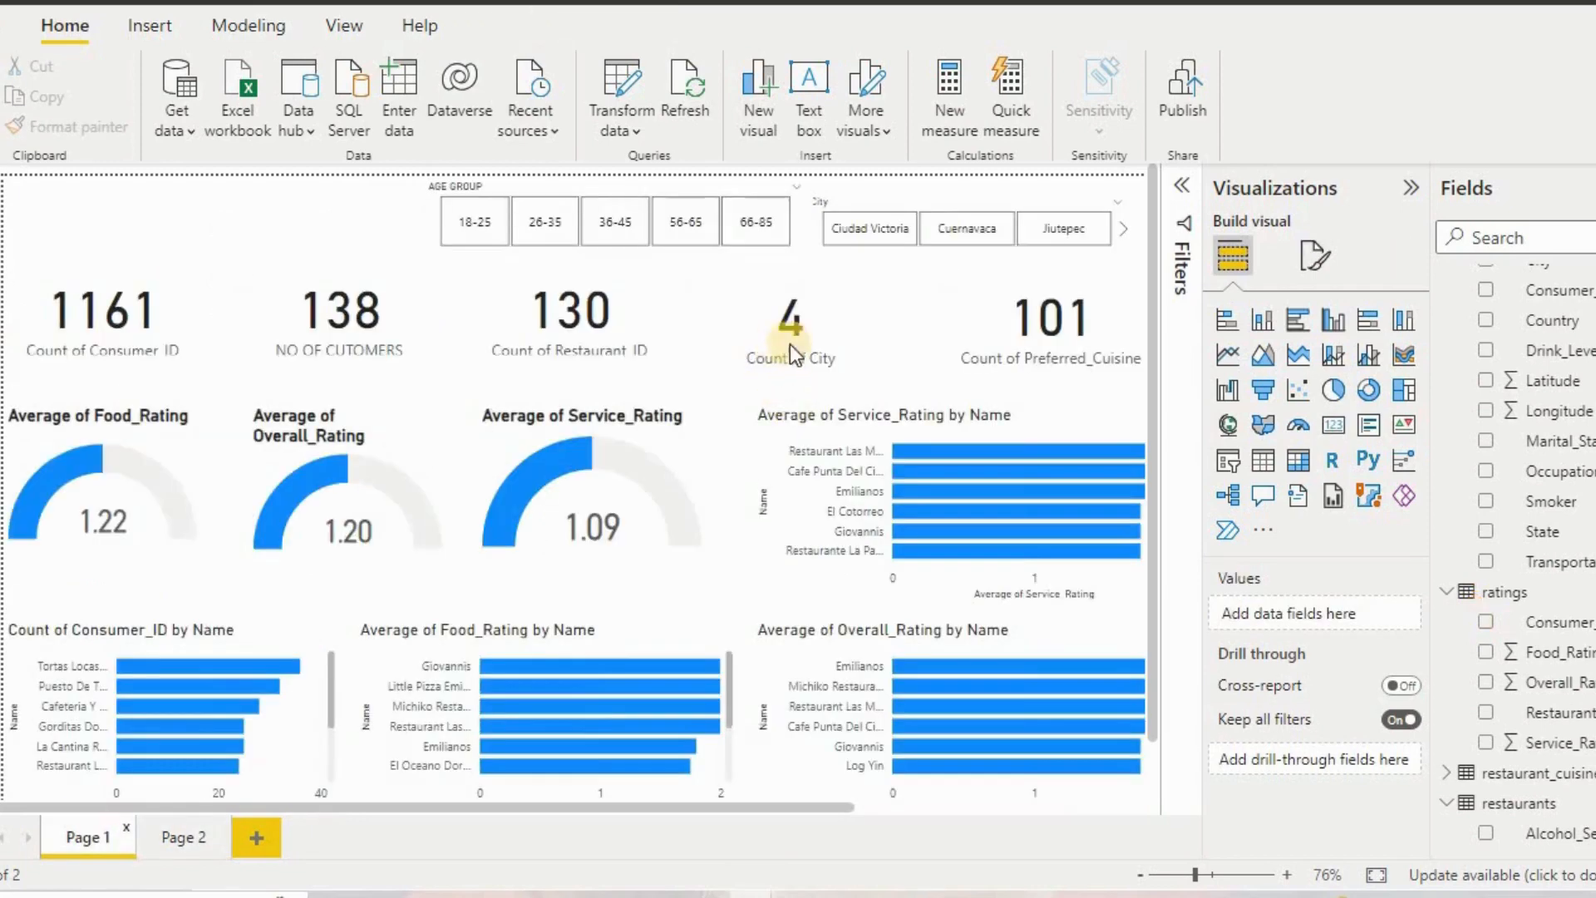
pyautogui.click(490, 228)
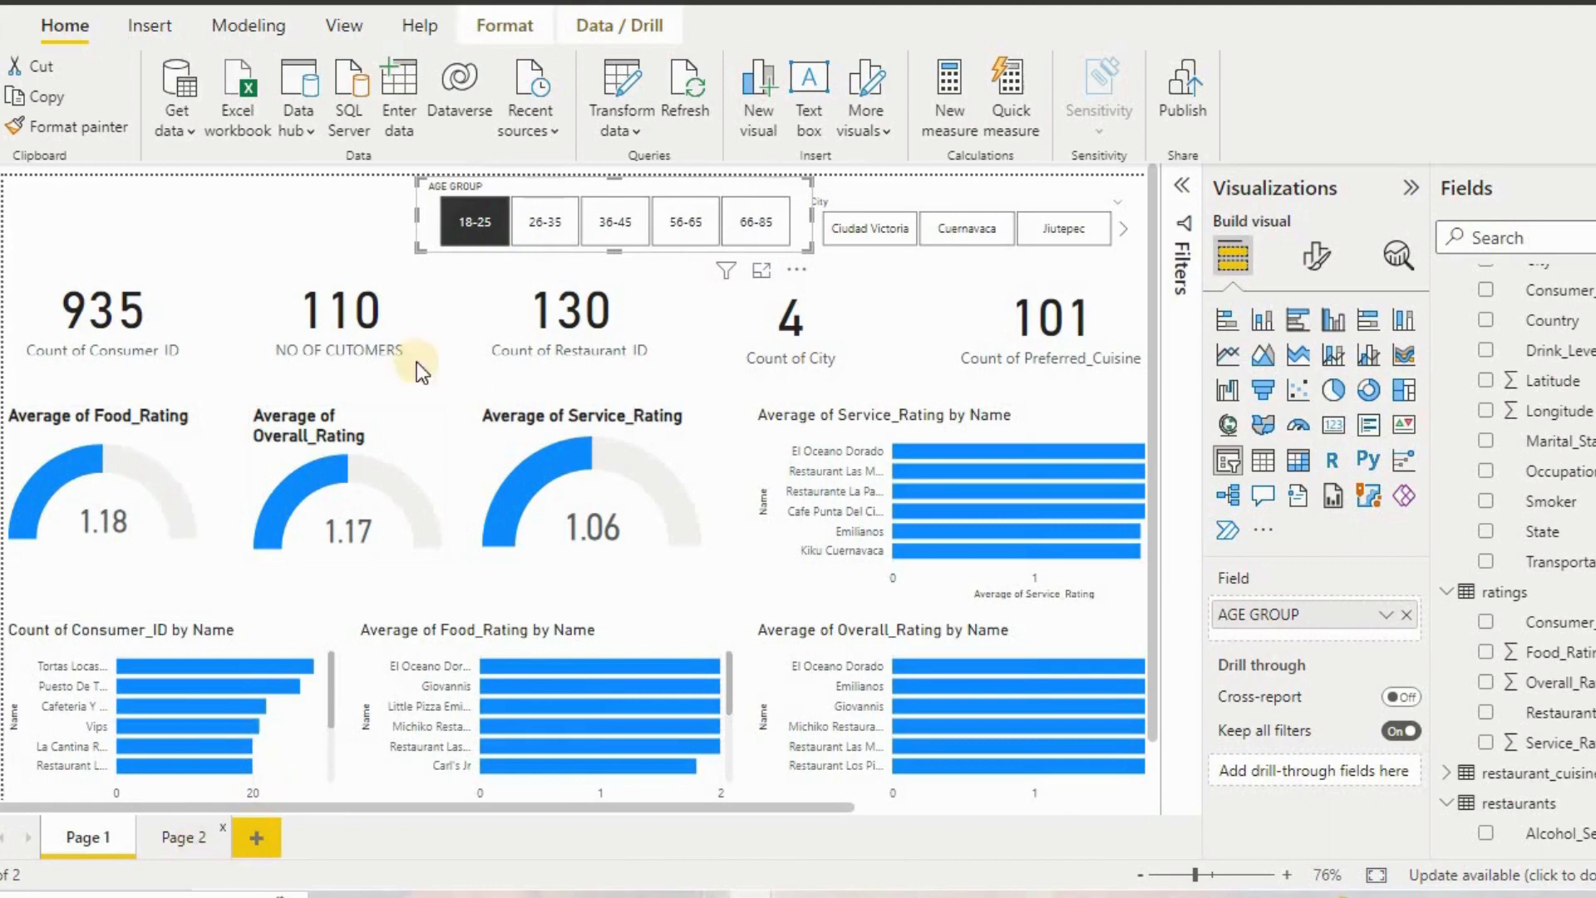
pyautogui.click(781, 193)
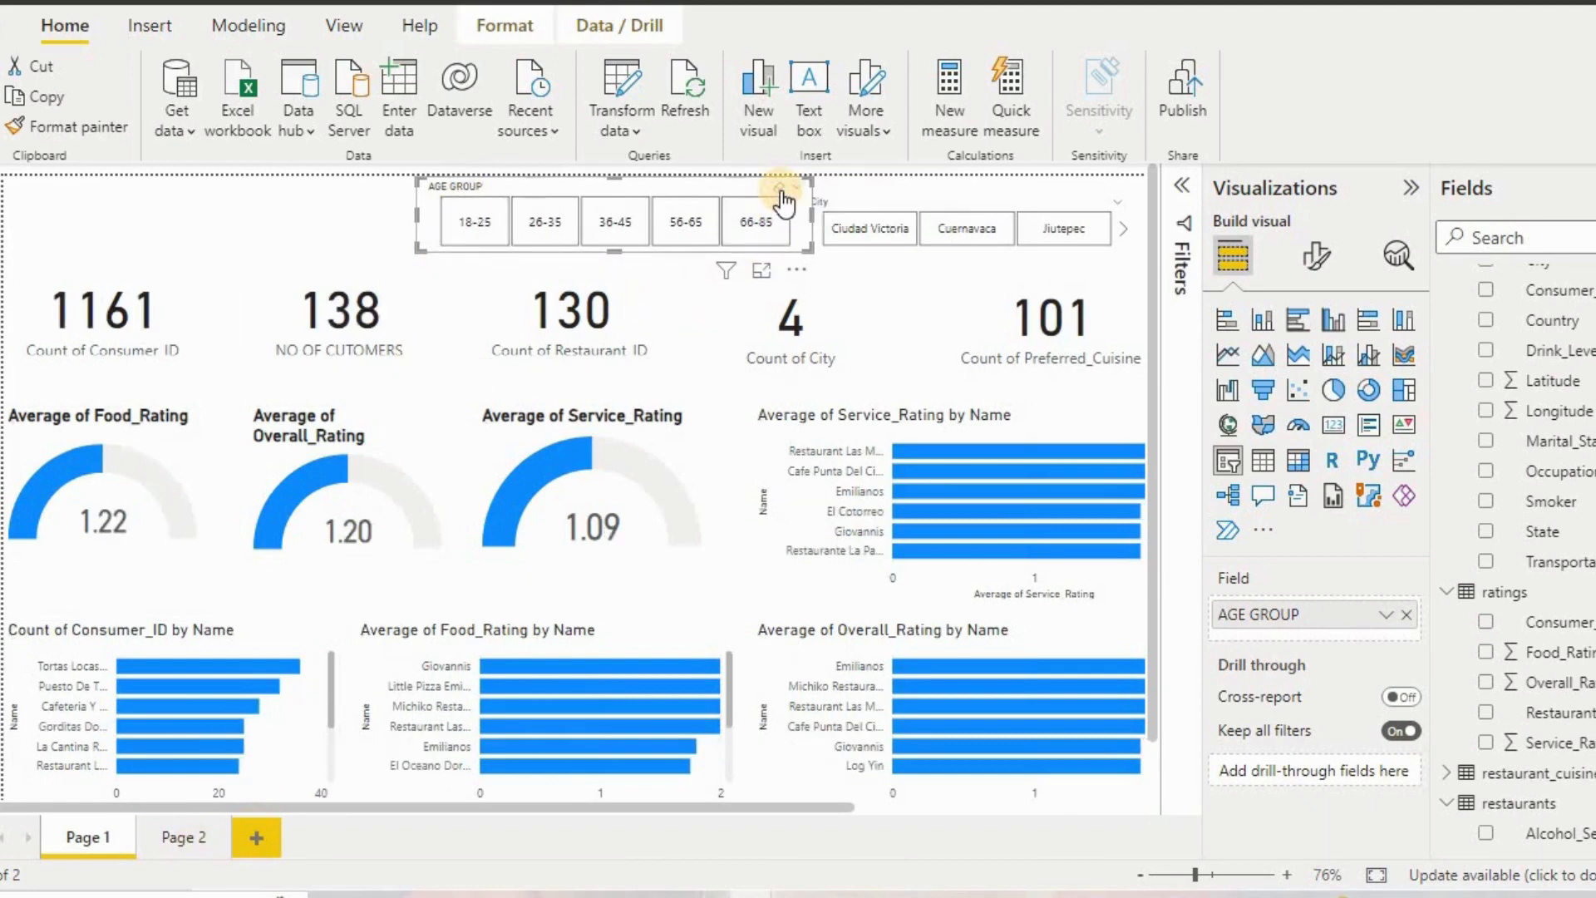
# Duplicate the Smoker funnel to its right on Page 2, replace the copy's category with Transportation_Method, and make it slightly smaller.
pyautogui.click(173, 838)
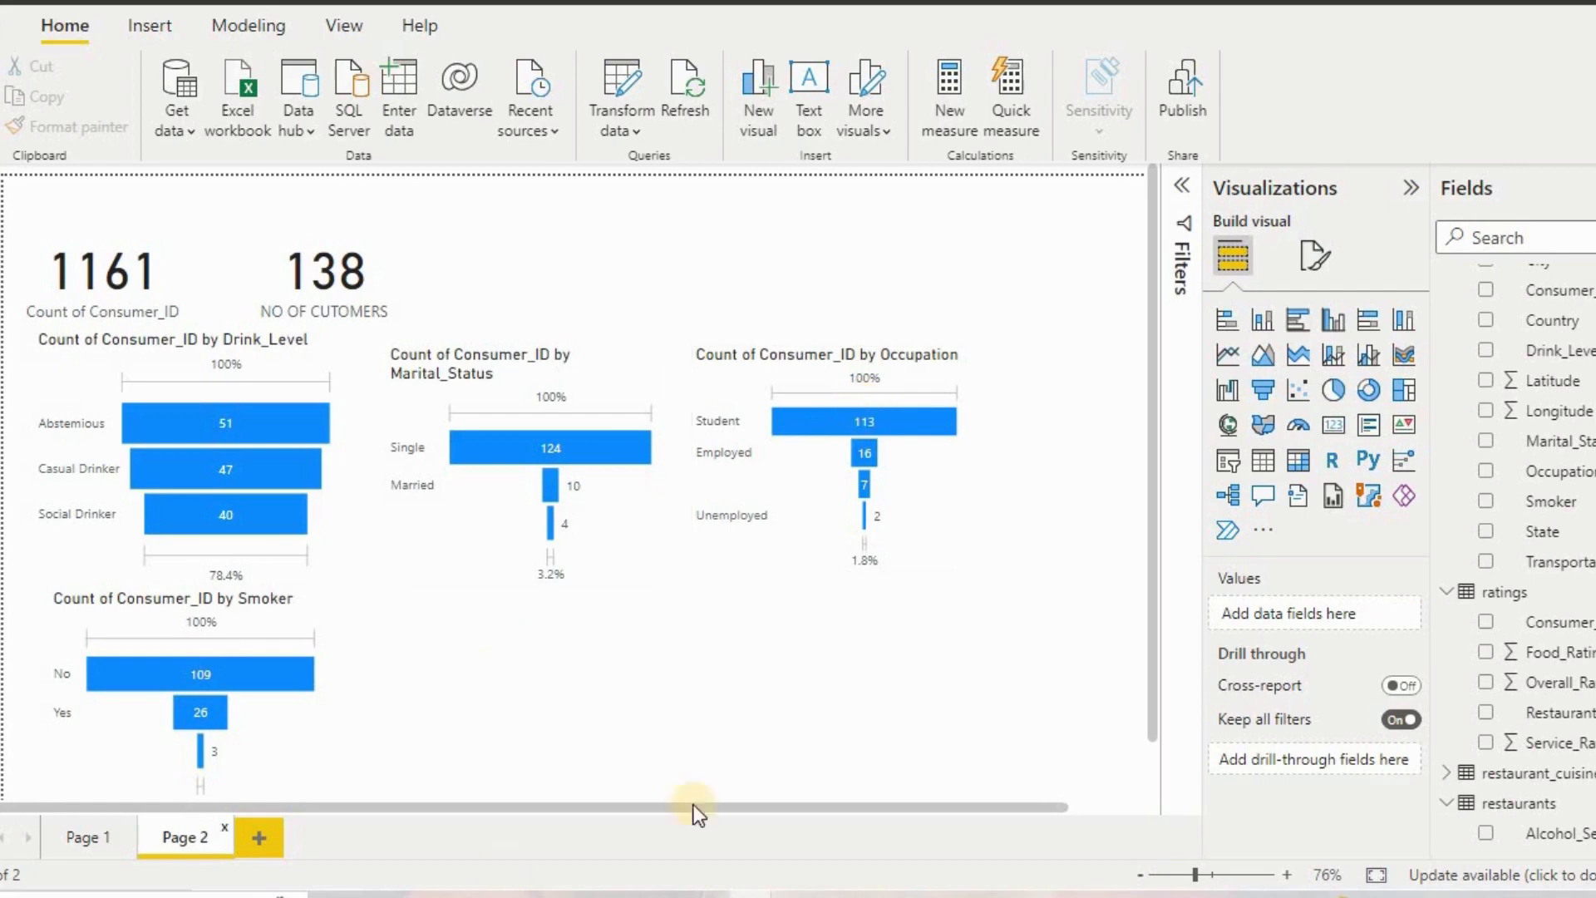
pyautogui.click(696, 686)
pyautogui.click(144, 624)
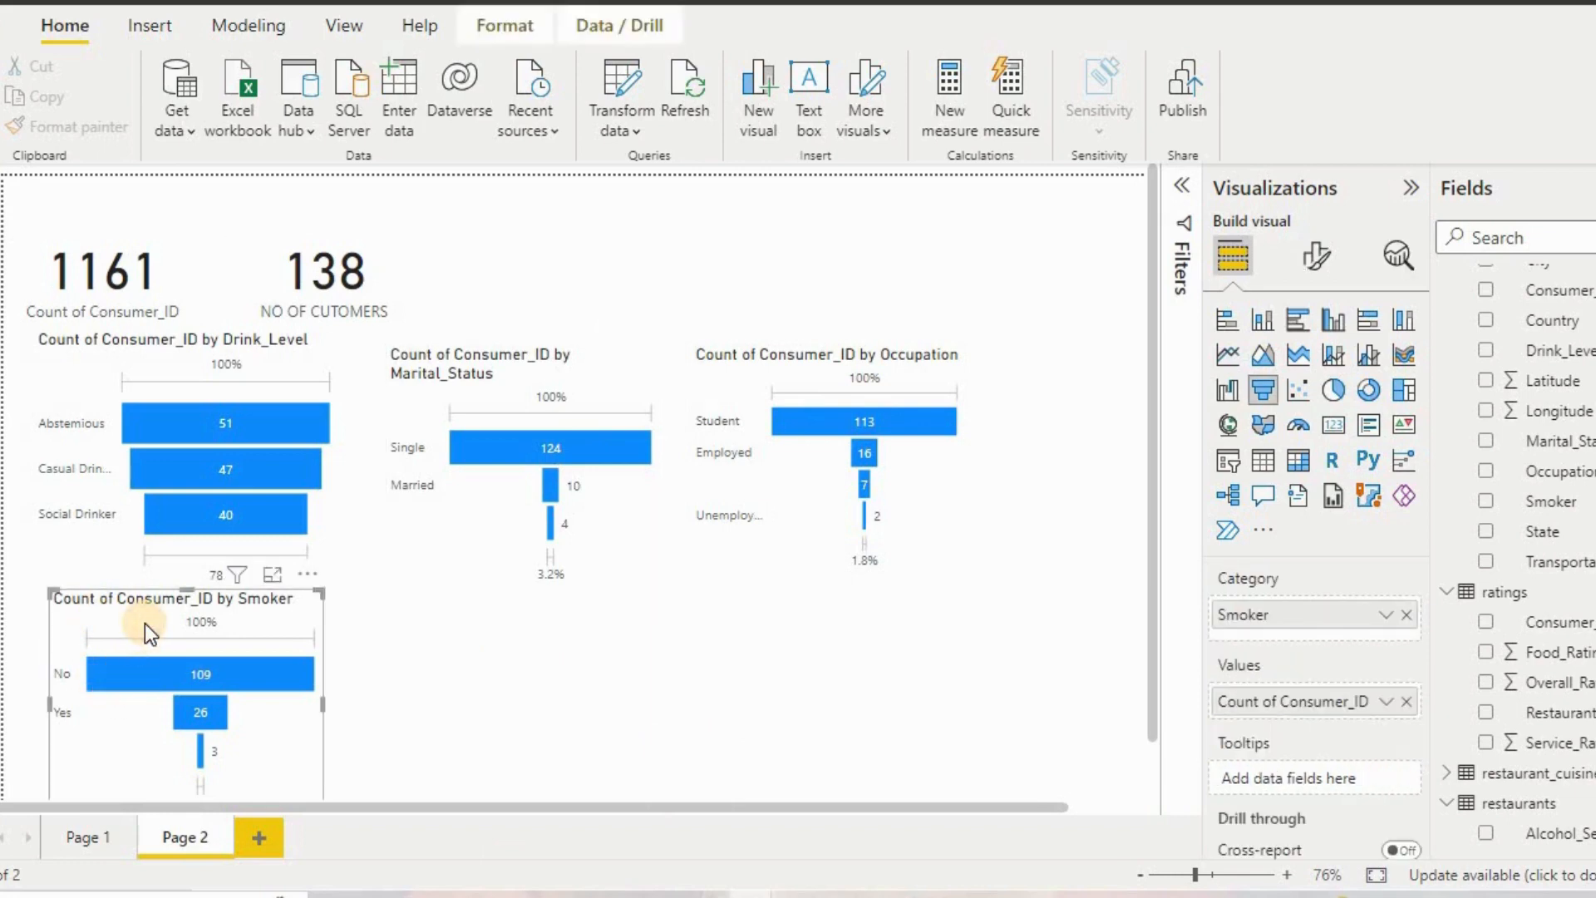
pyautogui.moveTo(144, 623); pyautogui.dragTo(468, 606)
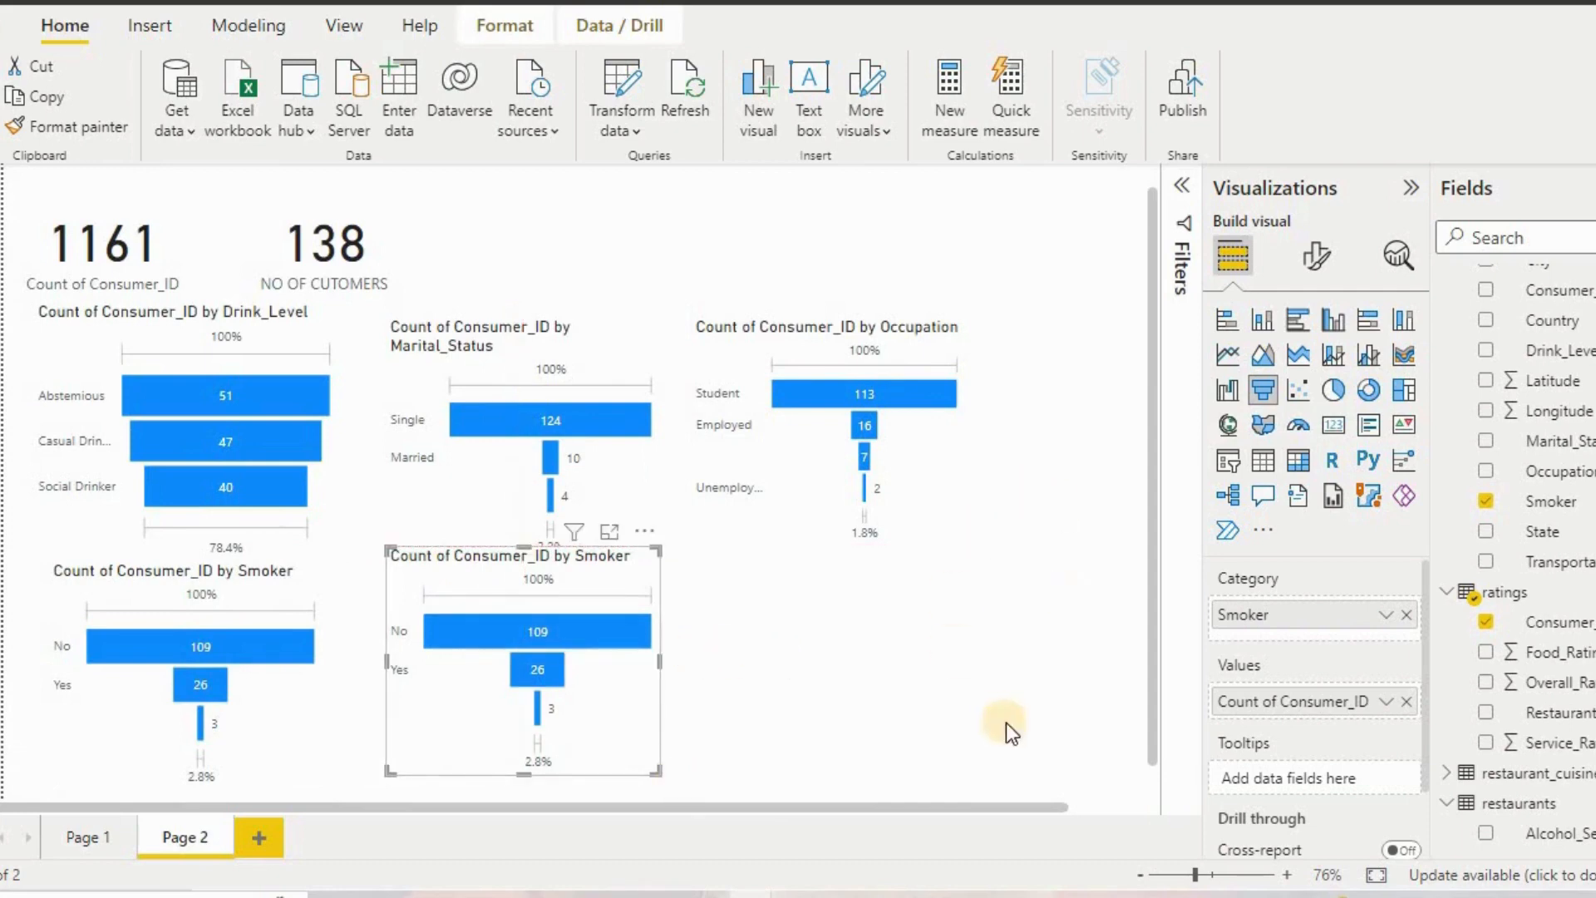
pyautogui.click(1407, 617)
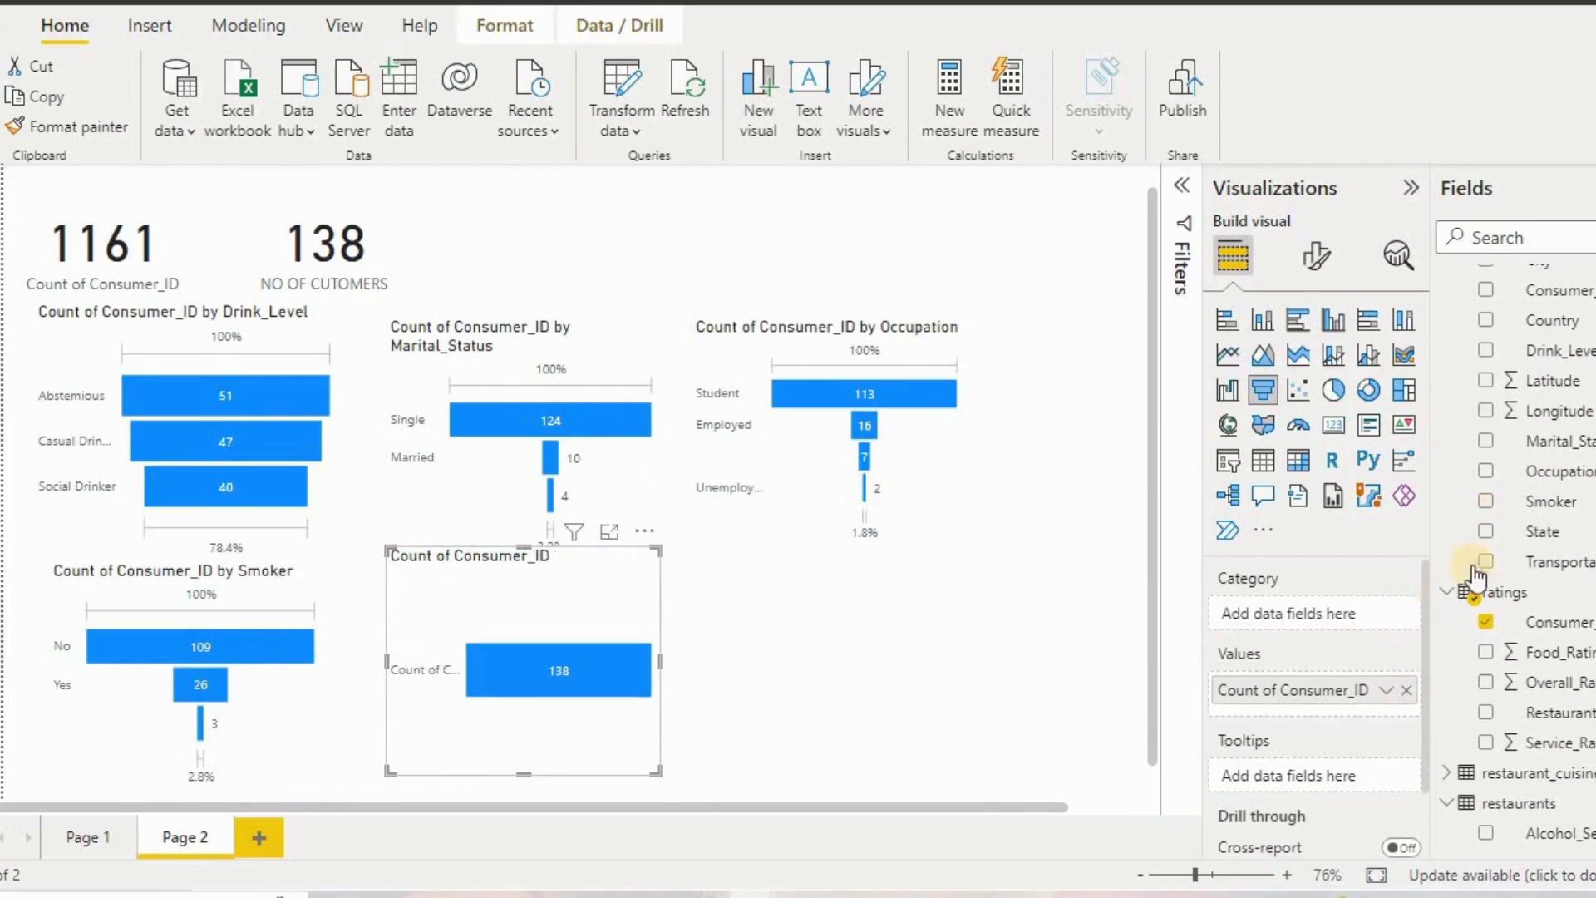
pyautogui.moveTo(1474, 570); pyautogui.dragTo(1280, 608)
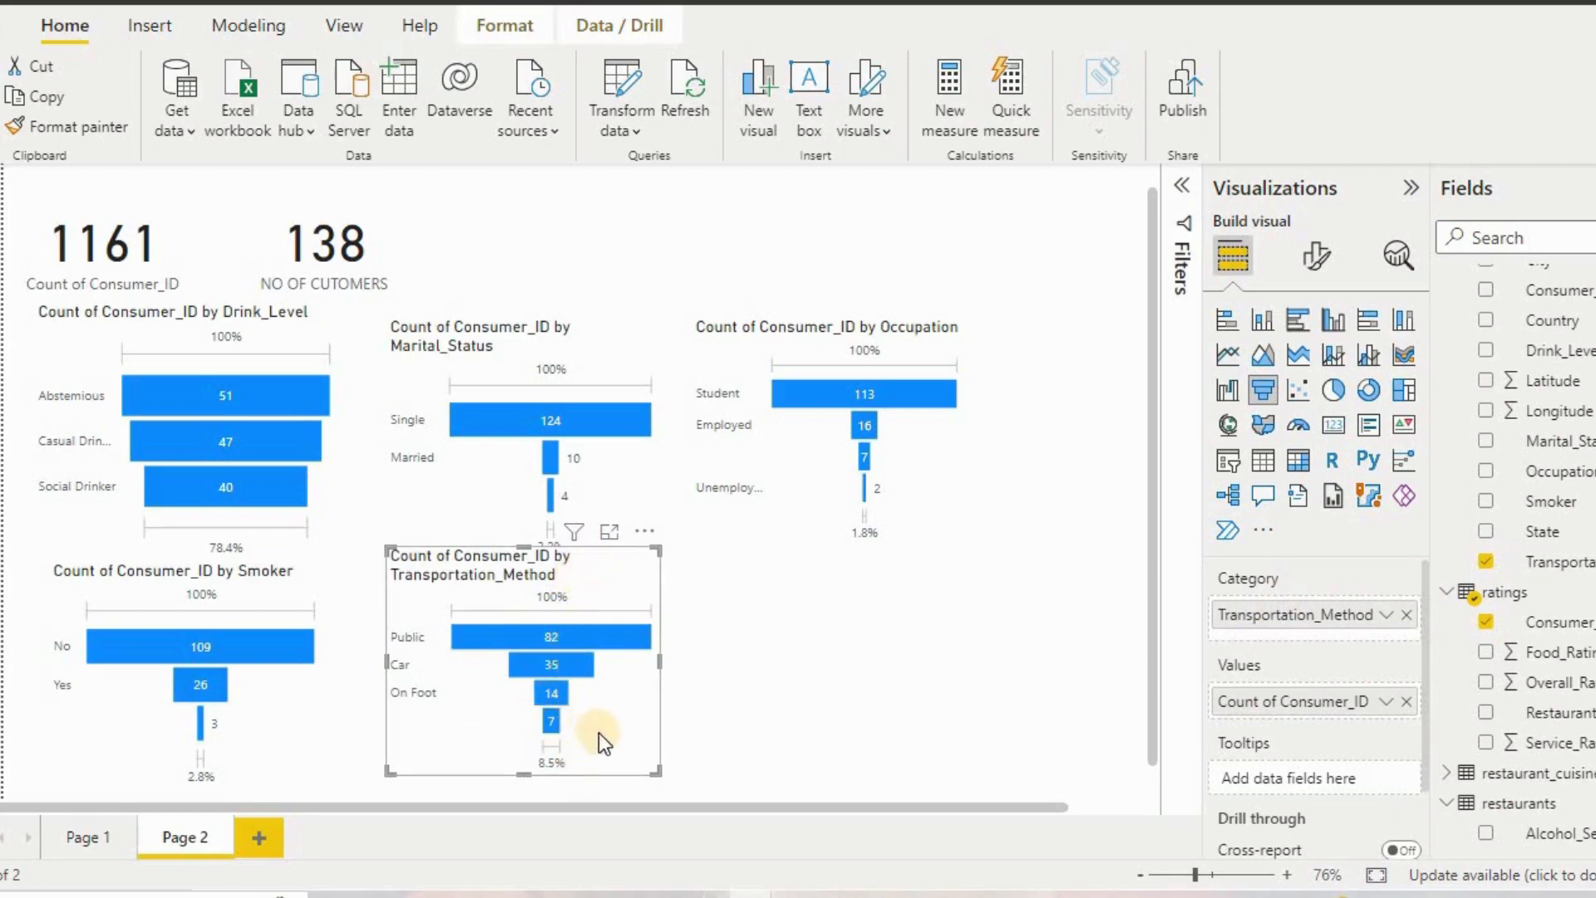
pyautogui.click(615, 755)
pyautogui.moveTo(616, 755); pyautogui.dragTo(632, 717)
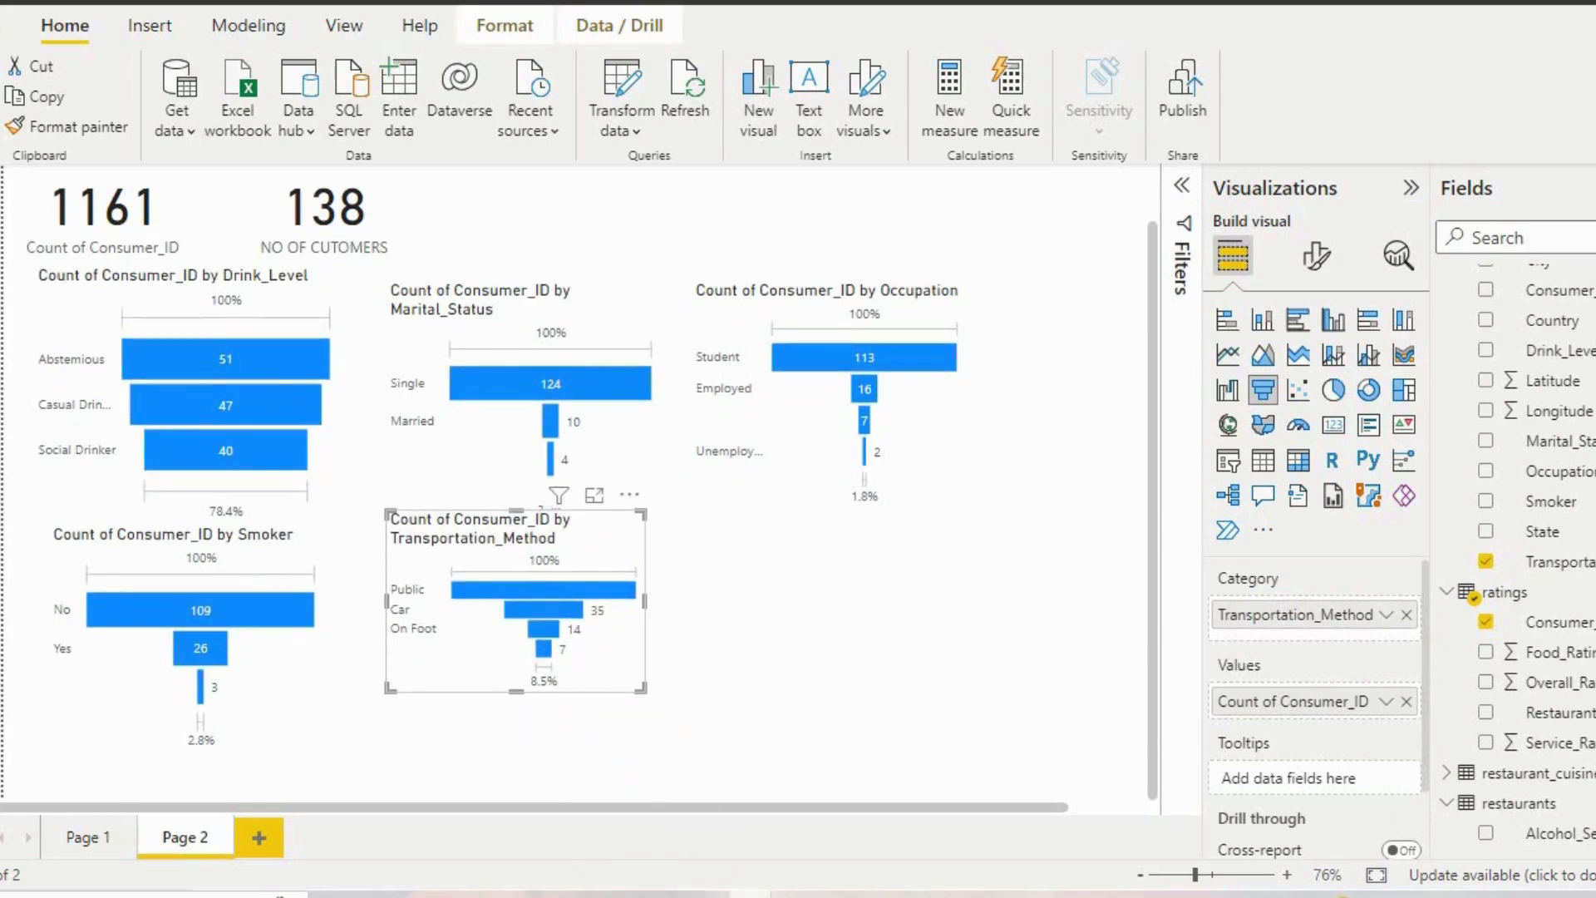
# Switch to the finished reference dashboard, examine the consumer funnels on its Page 2, and return to the working report.
pyautogui.click(695, 828)
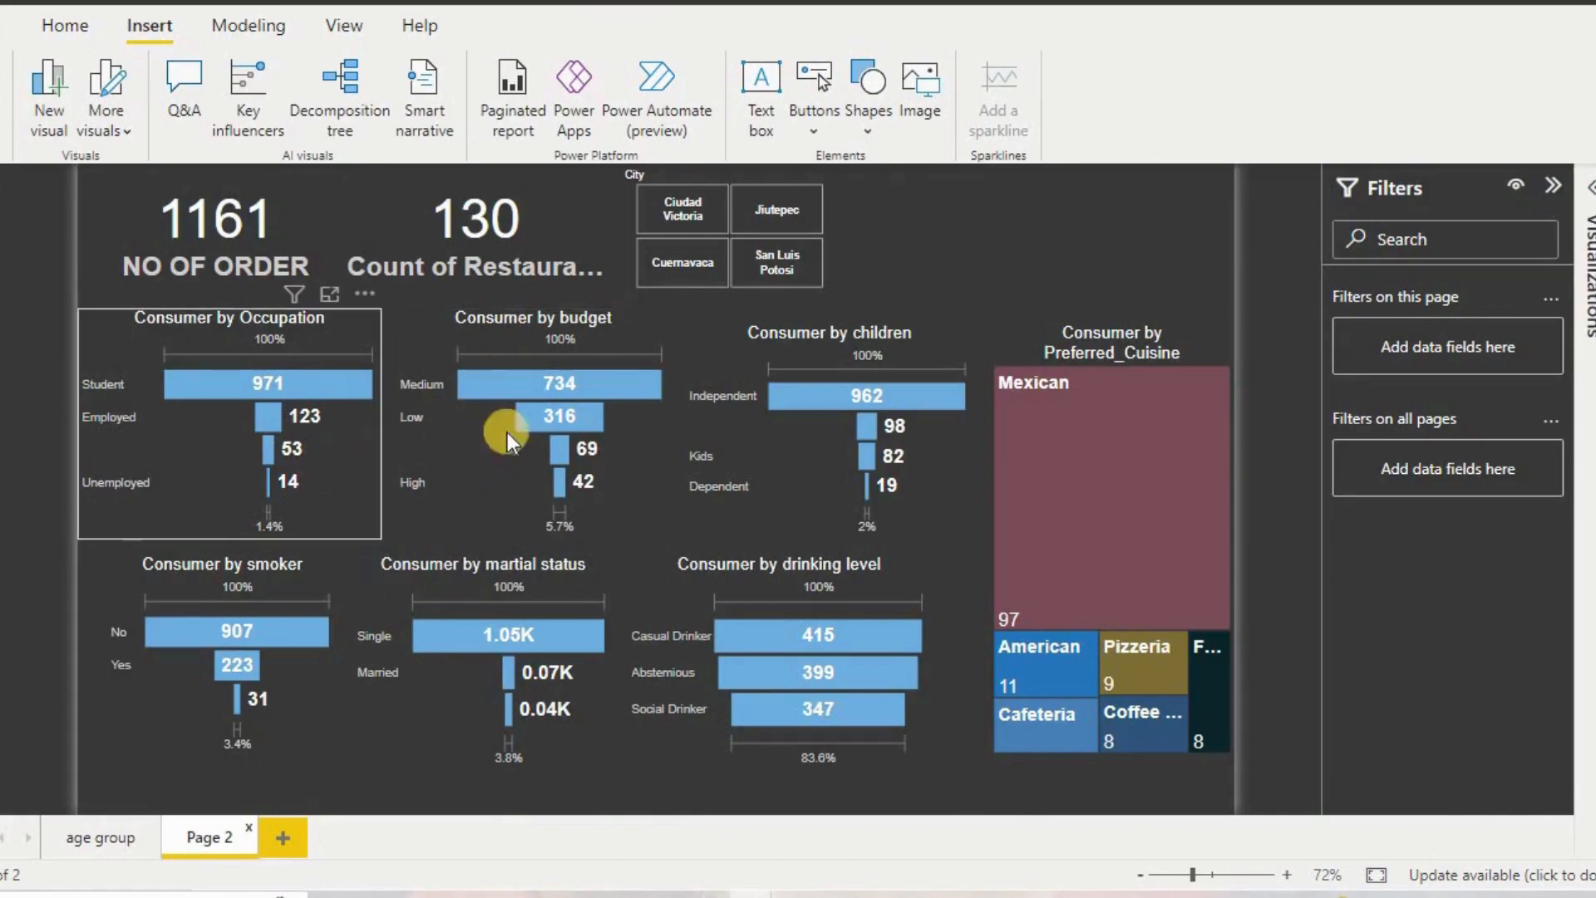
pyautogui.moveTo(596, 421)
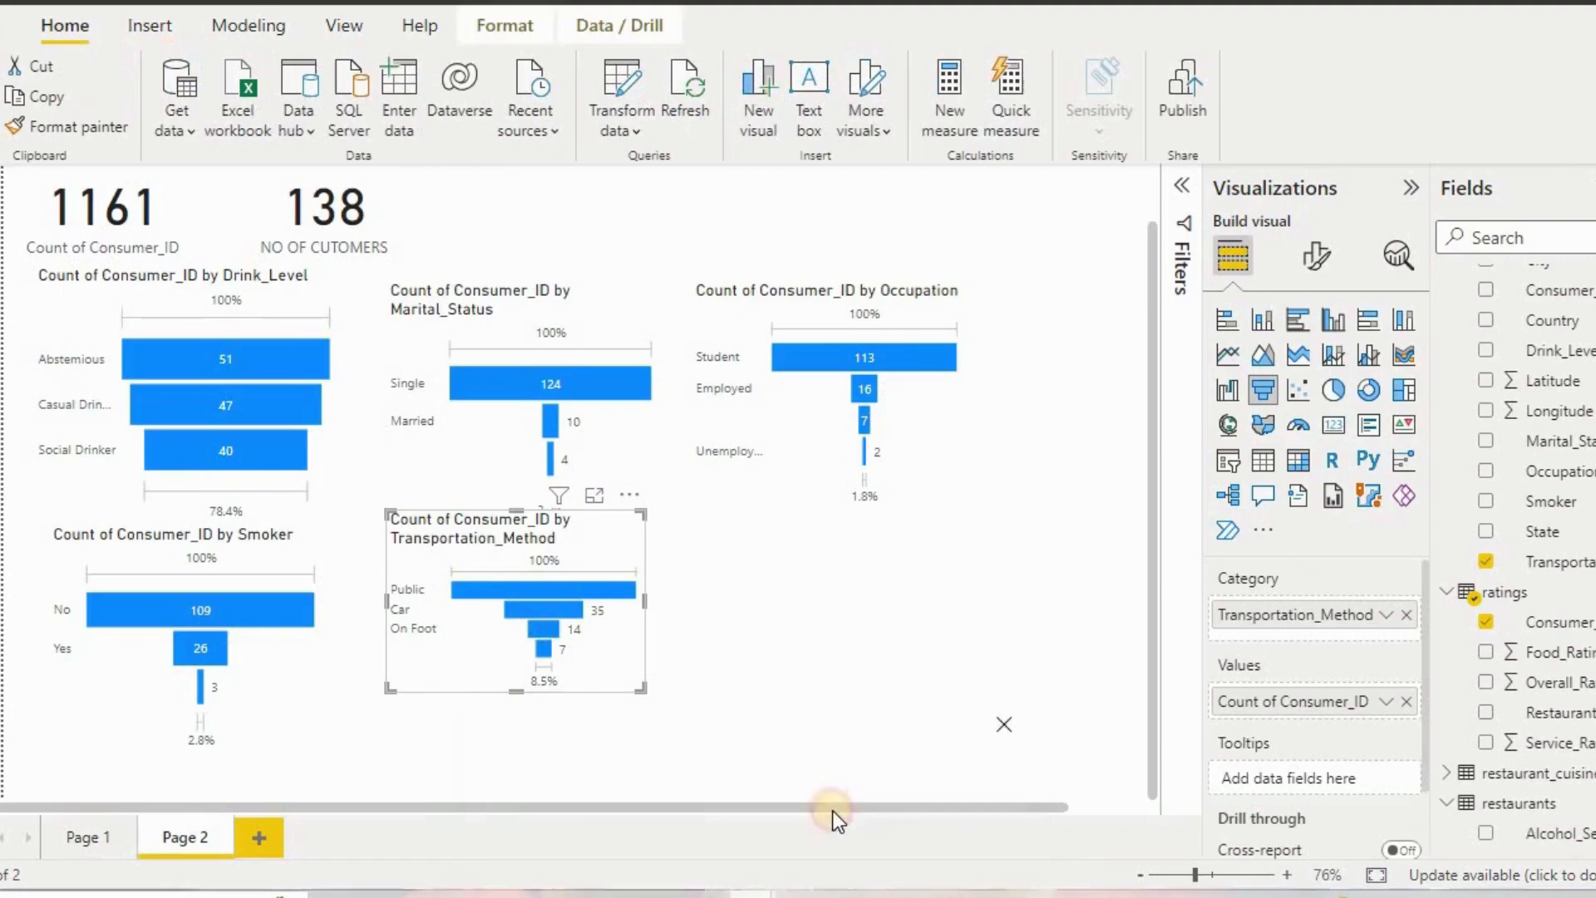
pyautogui.click(825, 832)
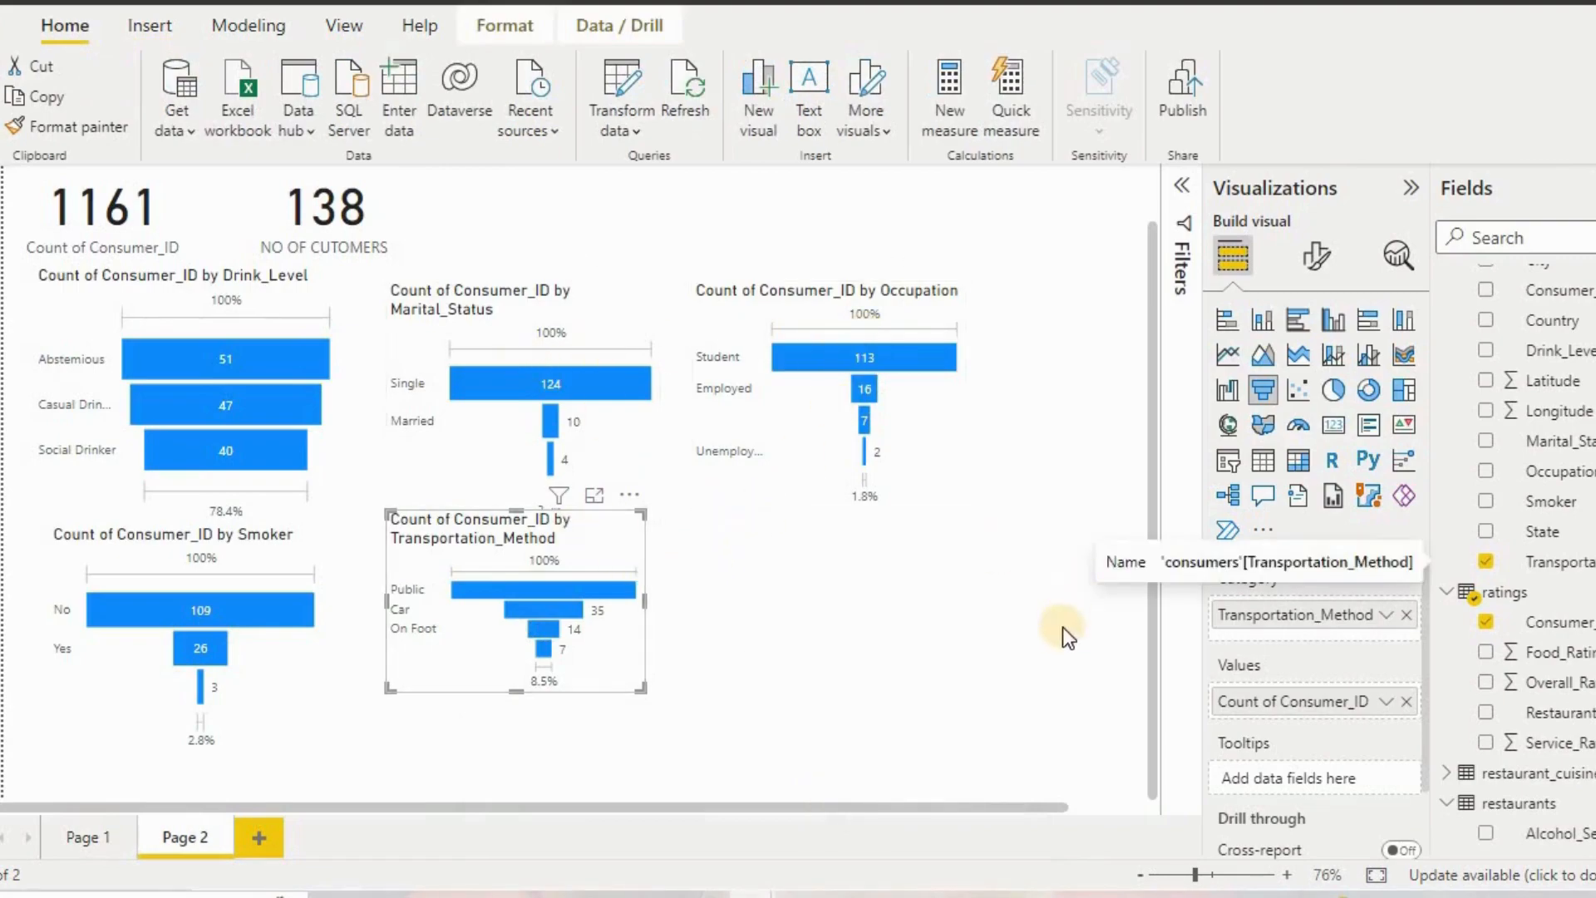
# Duplicate the Transportation_Method funnel, place the copy beneath the Occupation funnel, and replace its category with Children.
pyautogui.scroll(3, 1497, 478)
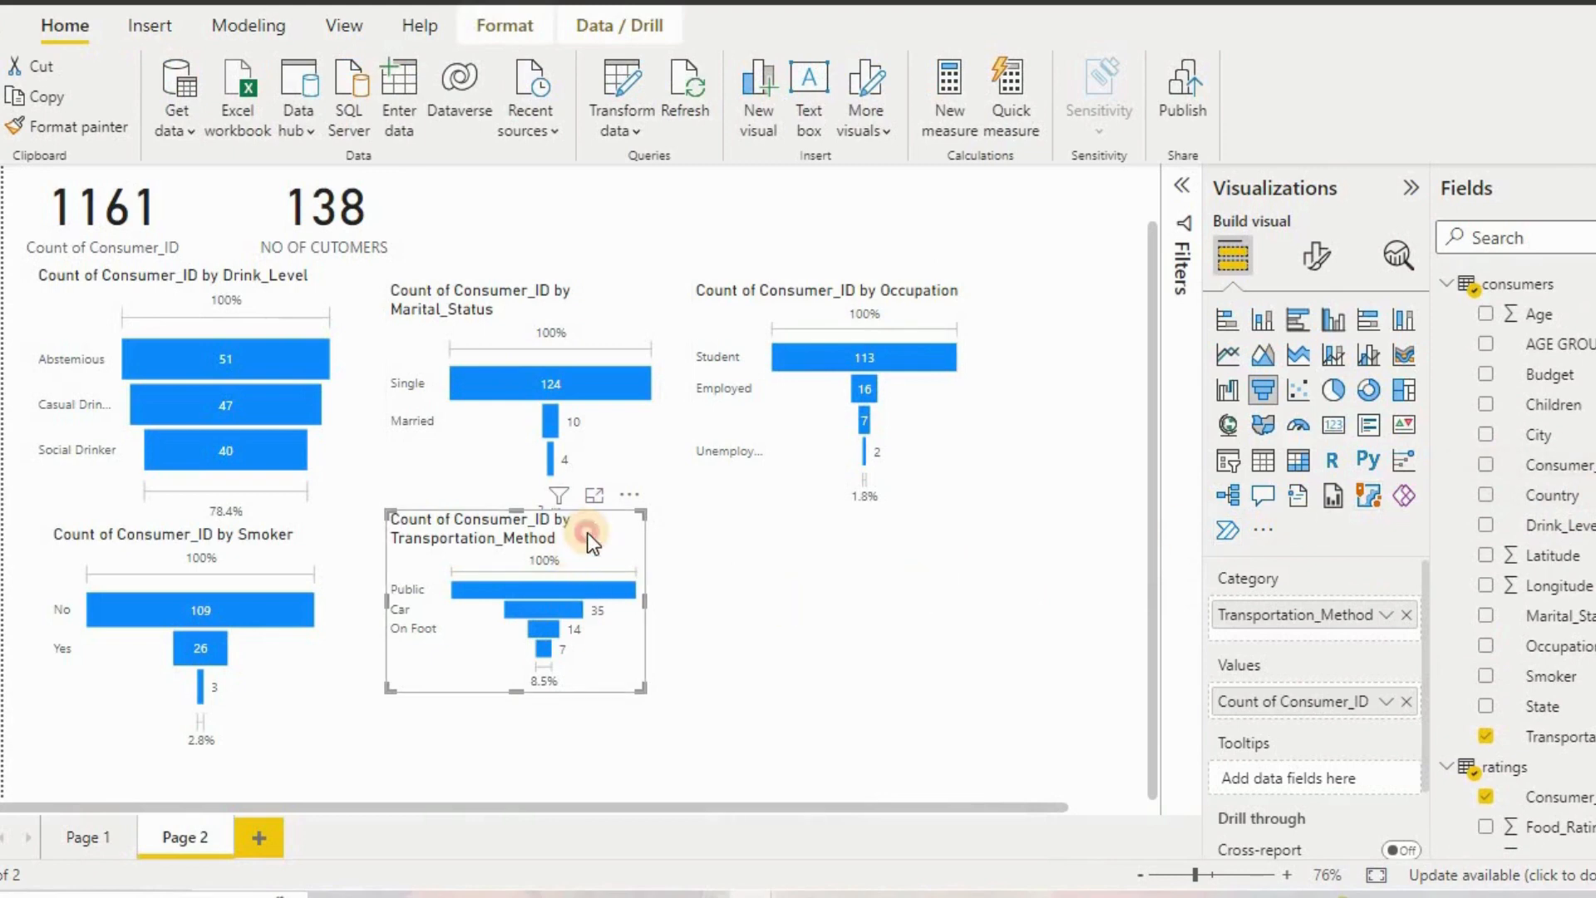
pyautogui.moveTo(587, 532); pyautogui.dragTo(923, 550)
pyautogui.hotkey('ctrl', 'c')
pyautogui.hotkey('ctrl', 'v')
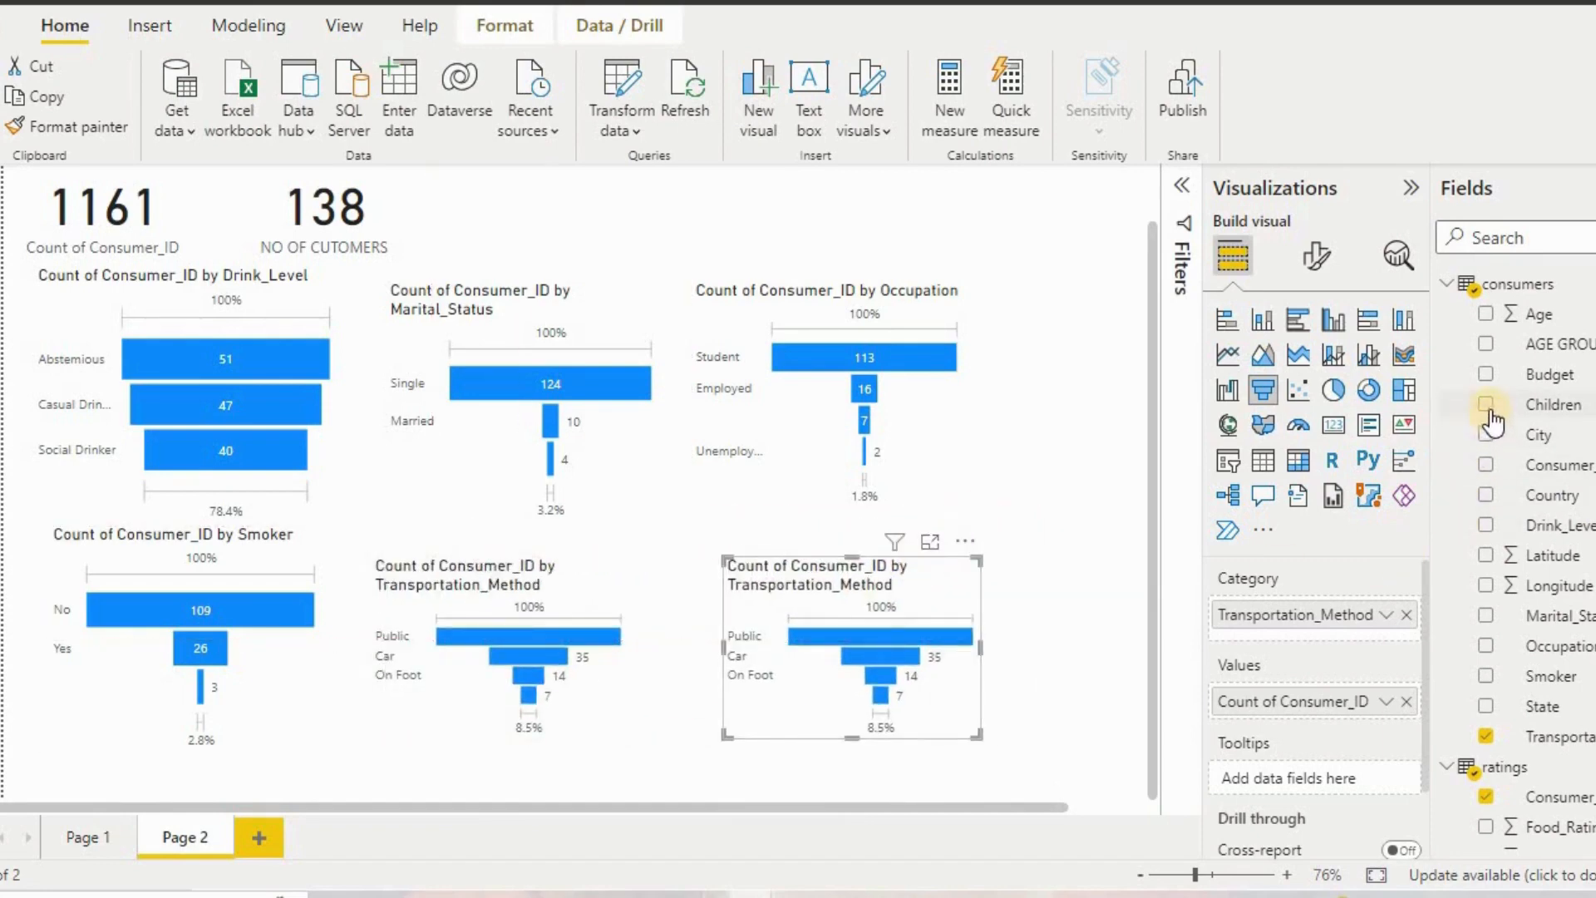
pyautogui.click(1407, 615)
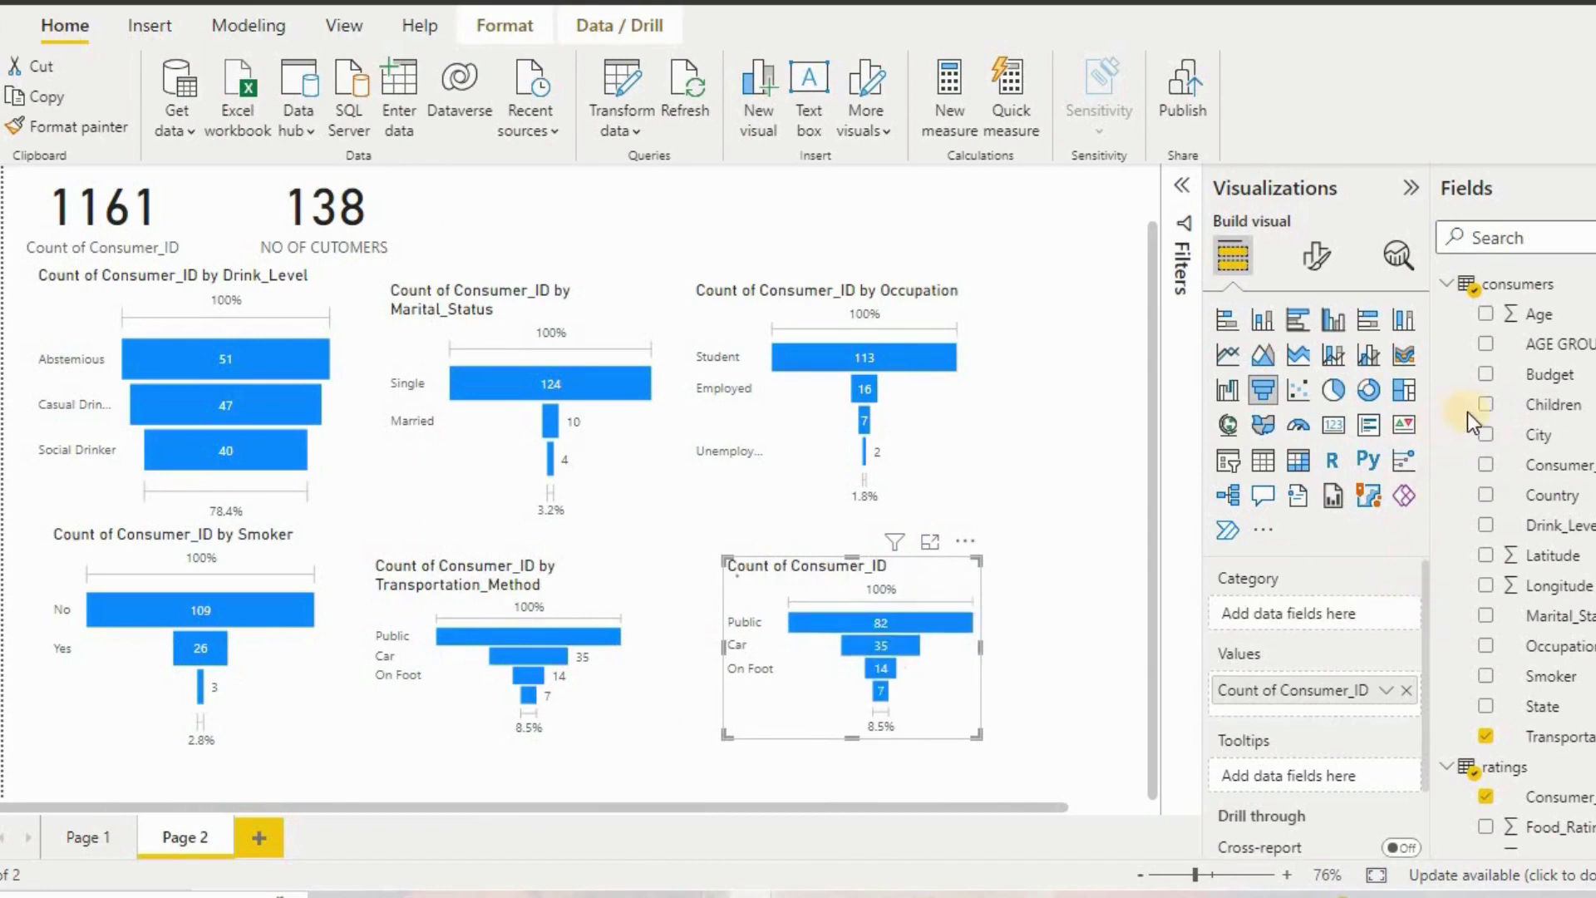
pyautogui.moveTo(1493, 408); pyautogui.dragTo(1281, 613)
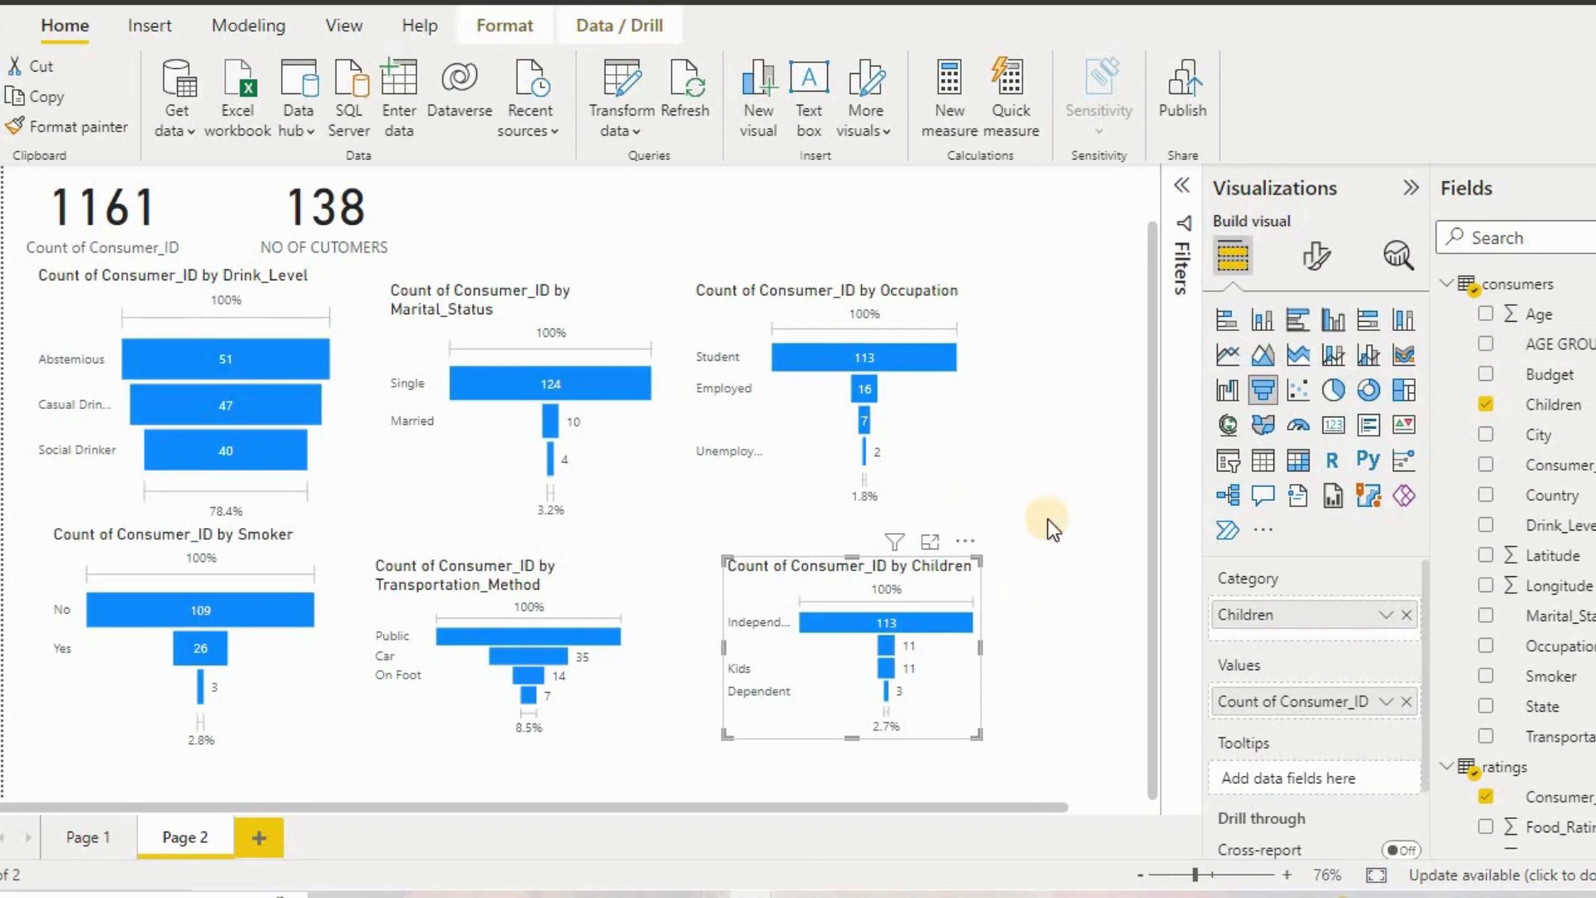
pyautogui.scroll(1, 1055, 504)
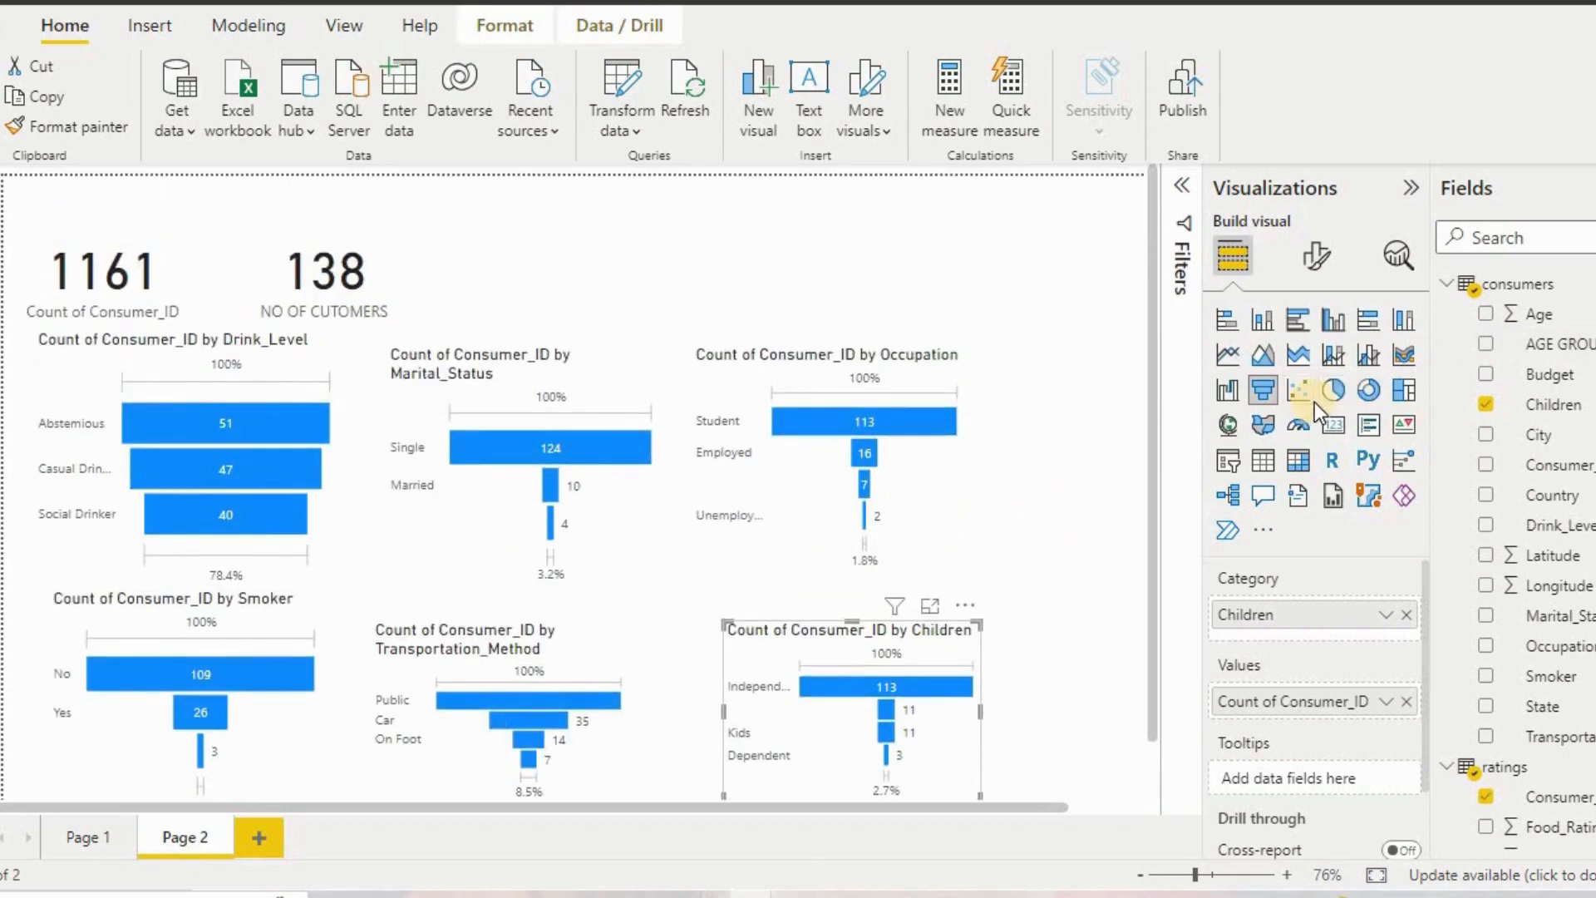
pyautogui.click(1228, 466)
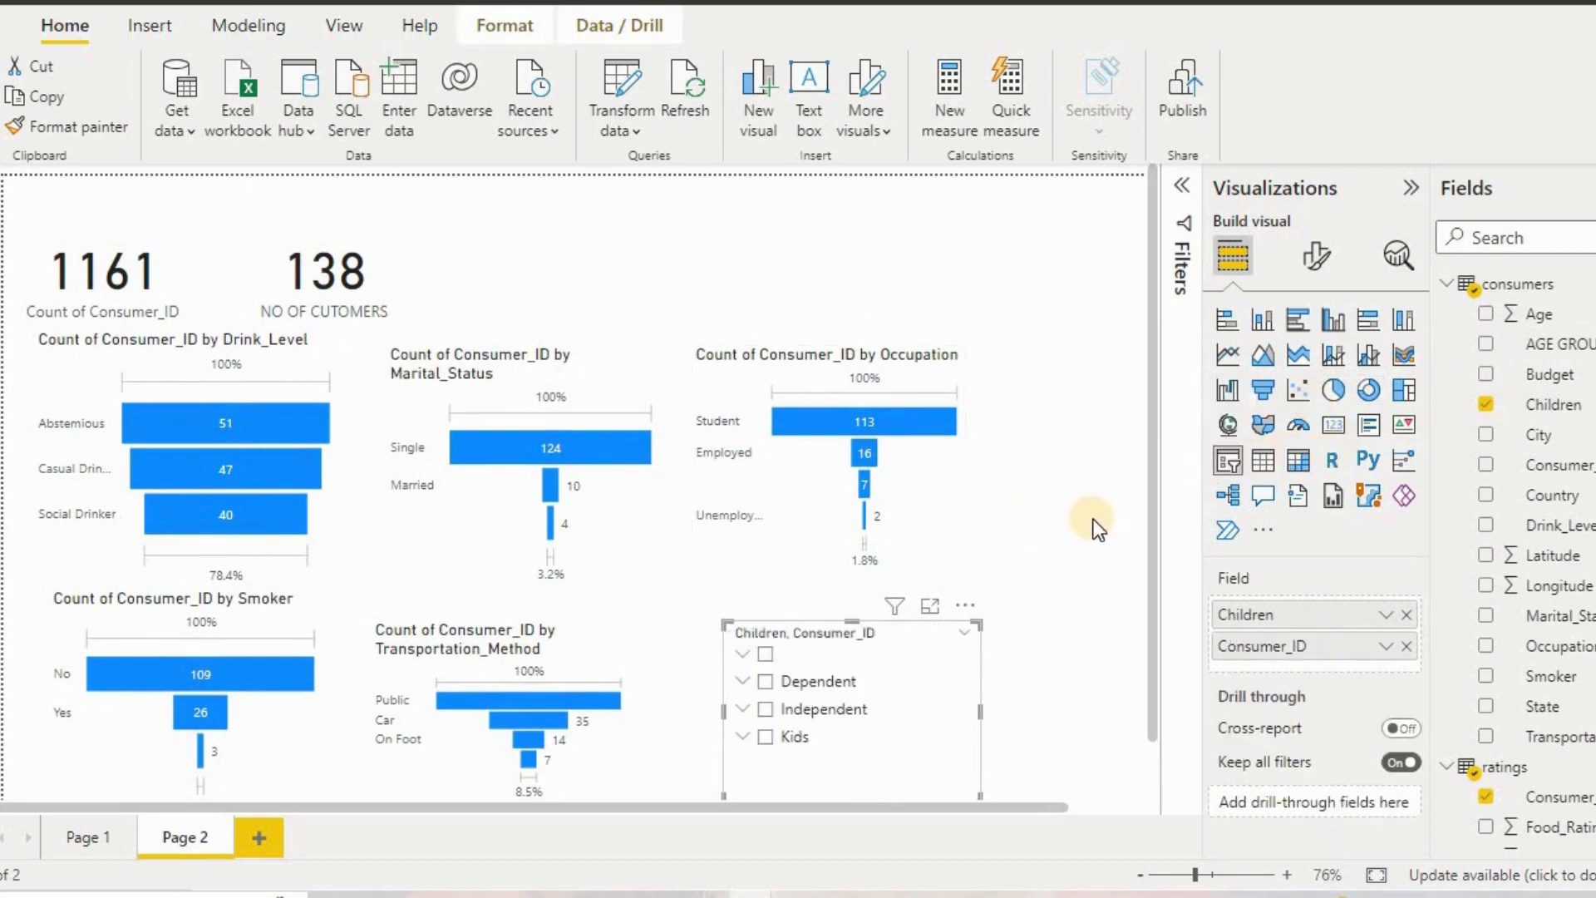
pyautogui.hotkey('ctrl', 'z')
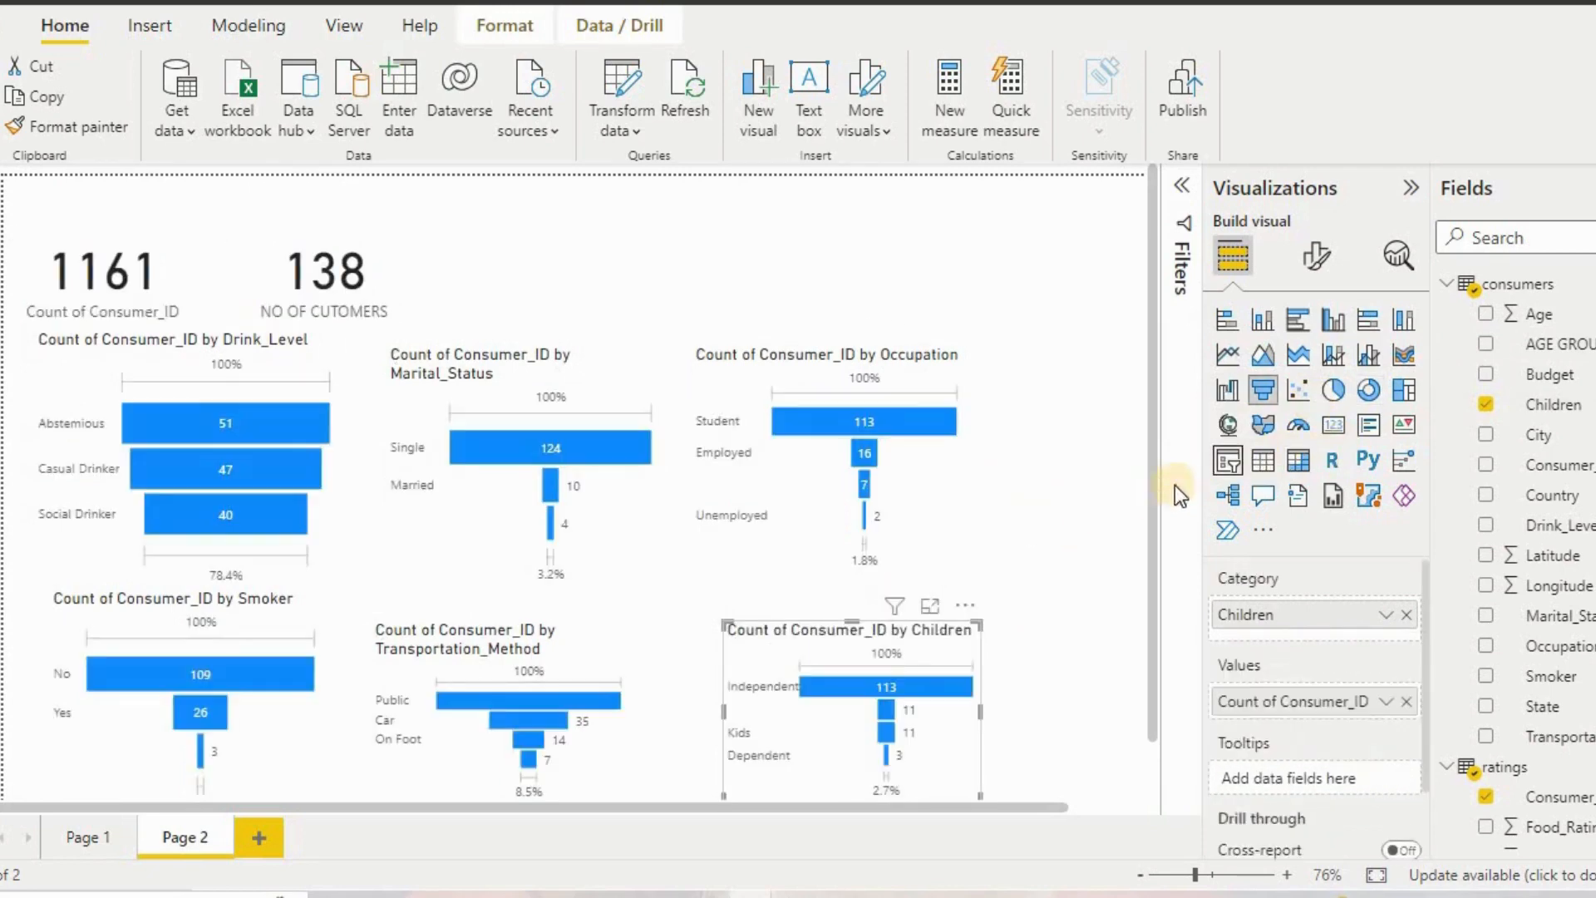
# Add a new slicer above the Occupation funnel and assign AGE GROUP as its field.
pyautogui.click(951, 257)
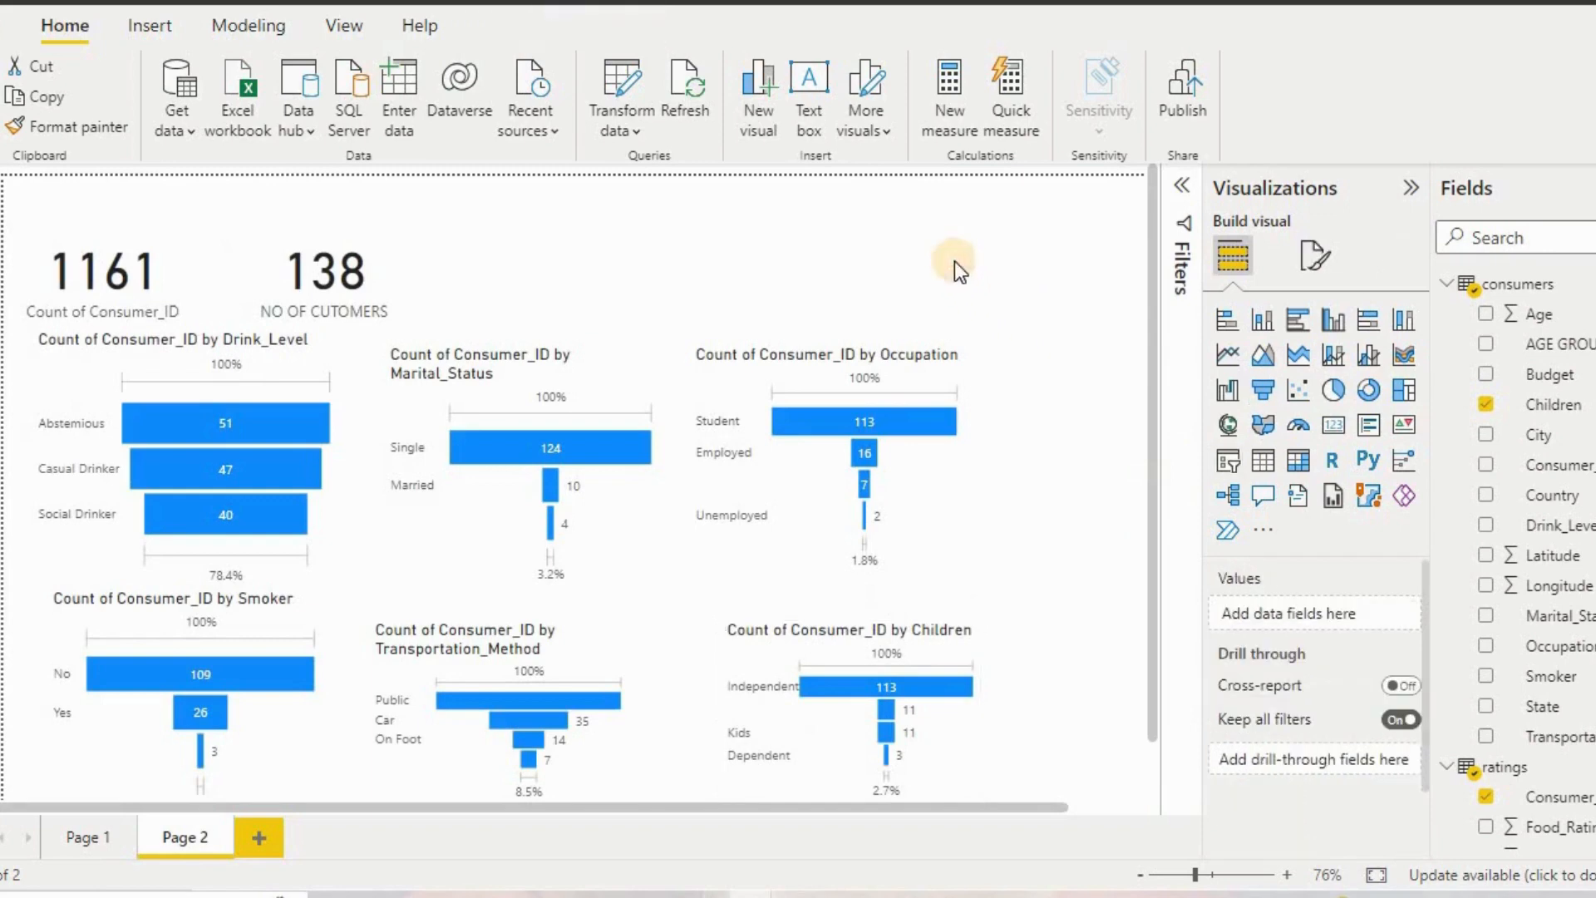
pyautogui.click(1236, 466)
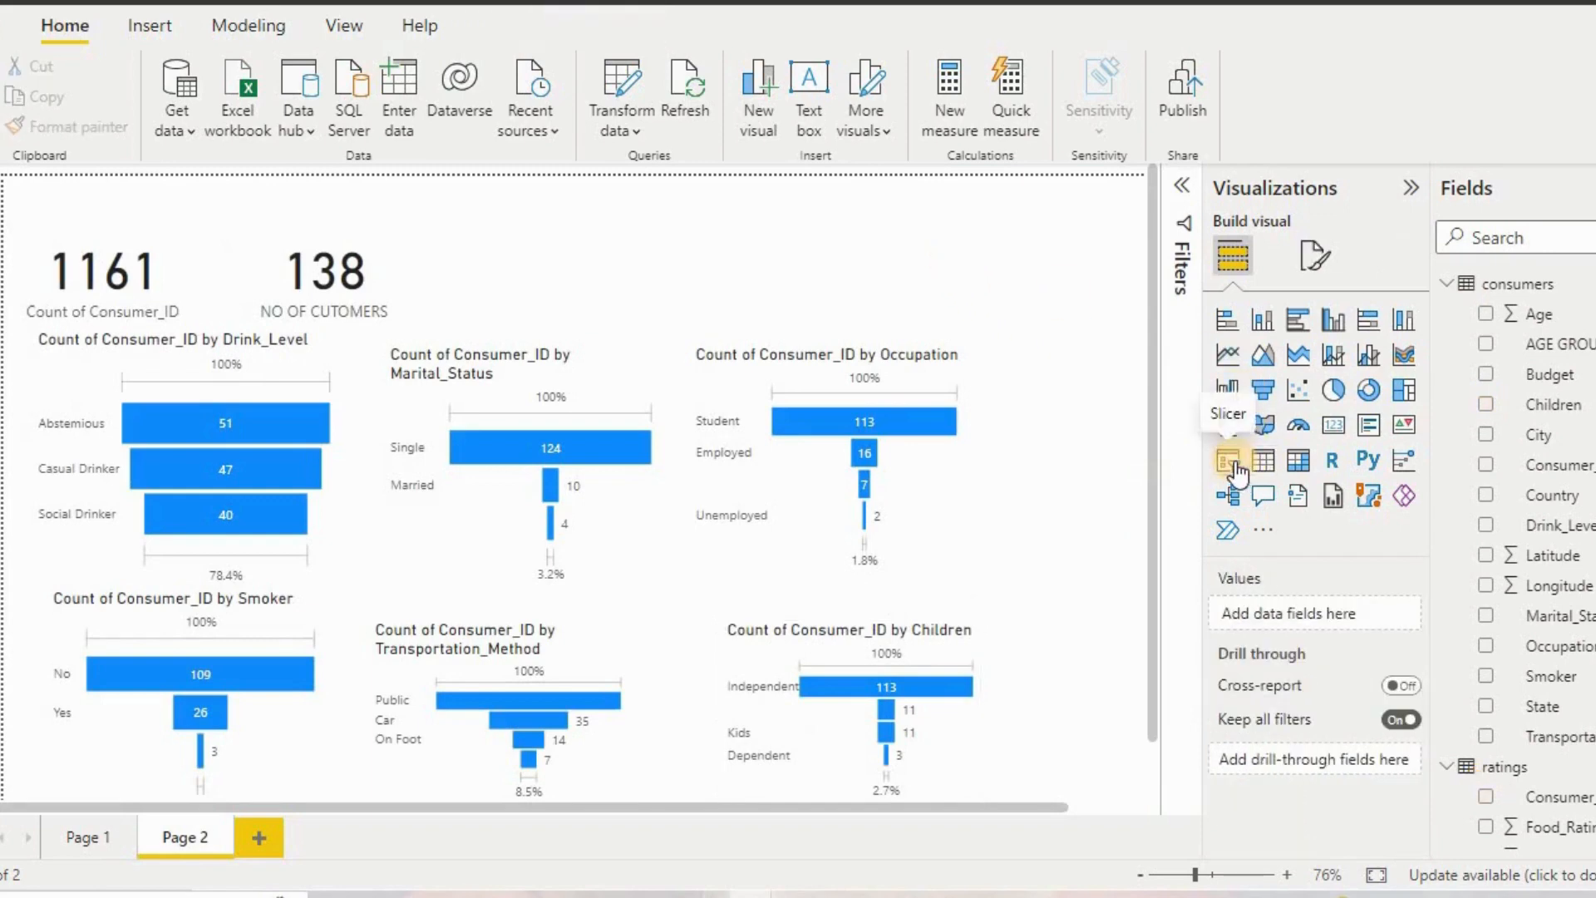
pyautogui.moveTo(1006, 256); pyautogui.dragTo(650, 238)
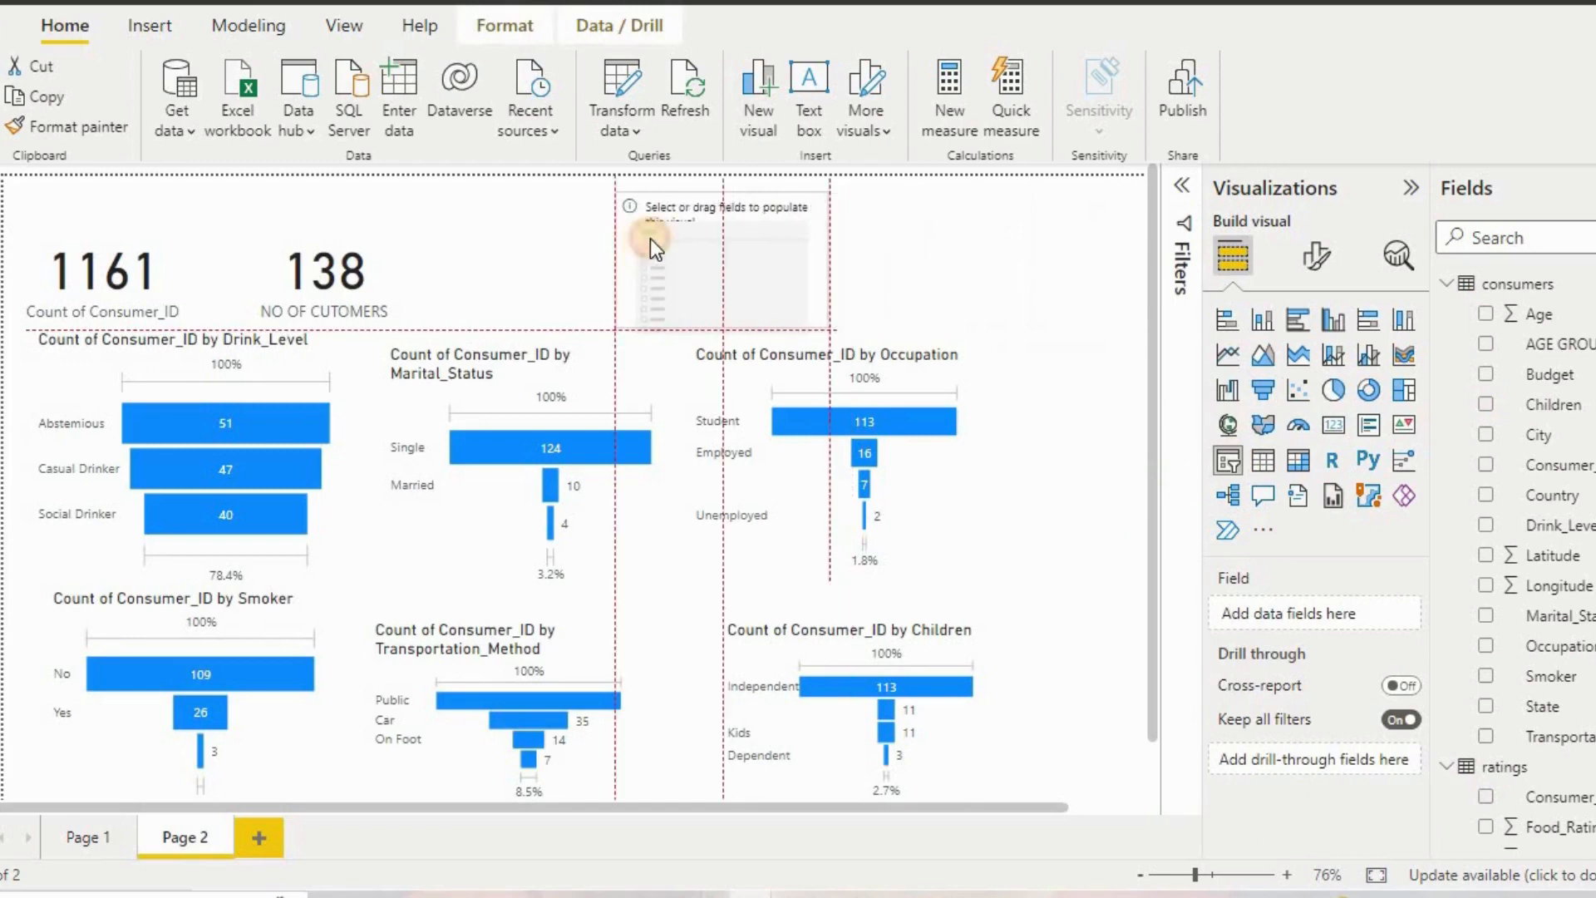
pyautogui.moveTo(1488, 347); pyautogui.dragTo(1276, 610)
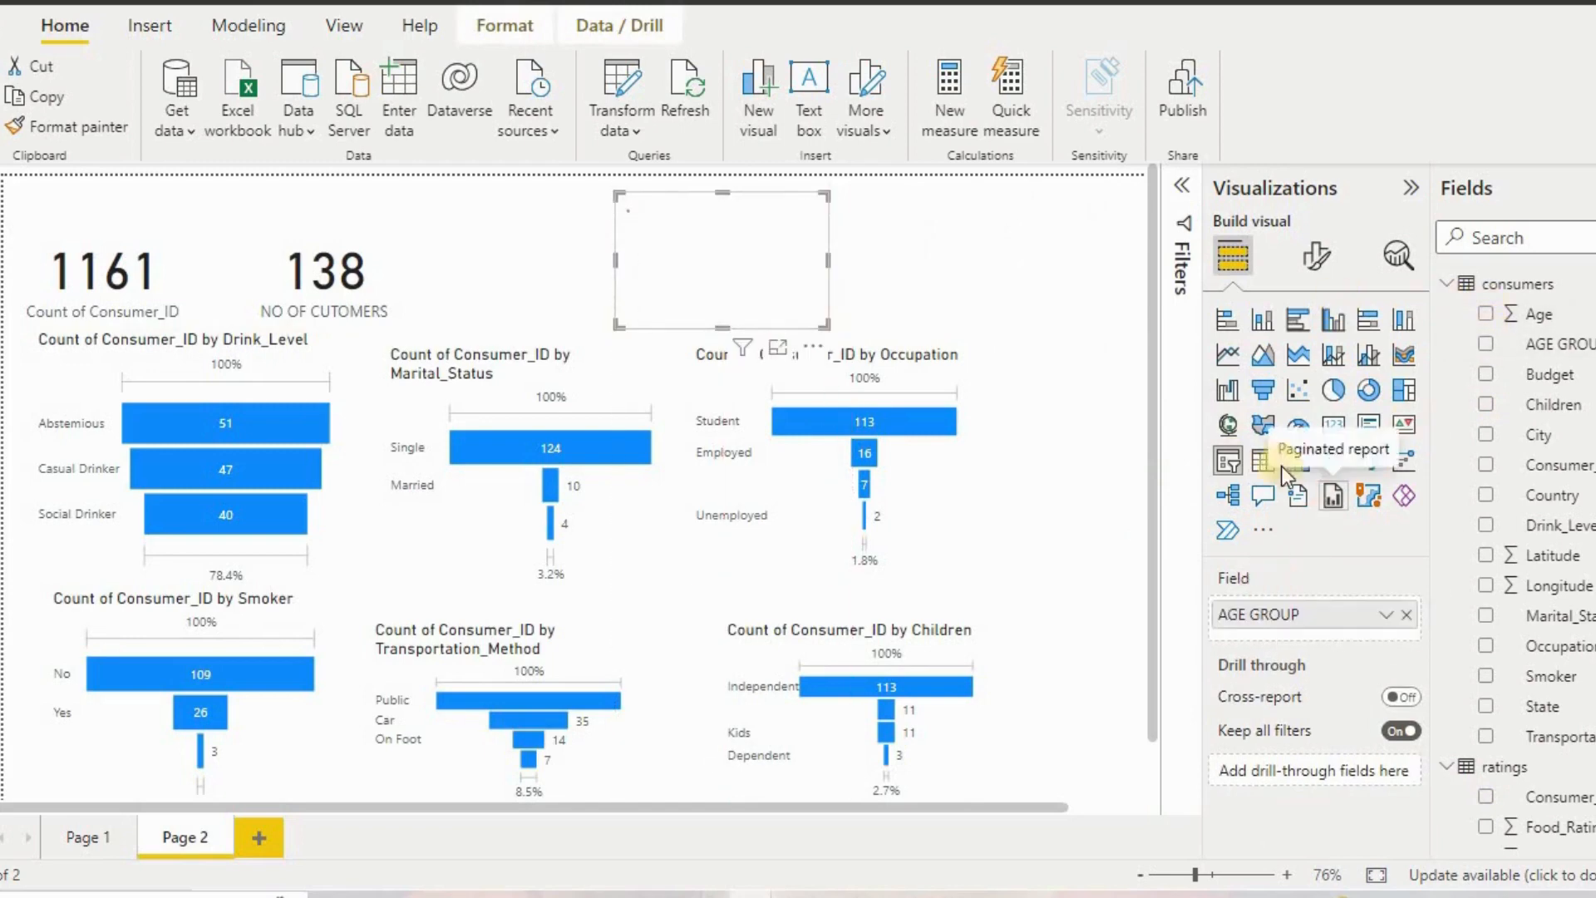
# Set the AGE GROUP slicer's orientation to Horizontal.
pyautogui.click(1316, 258)
pyautogui.click(1312, 434)
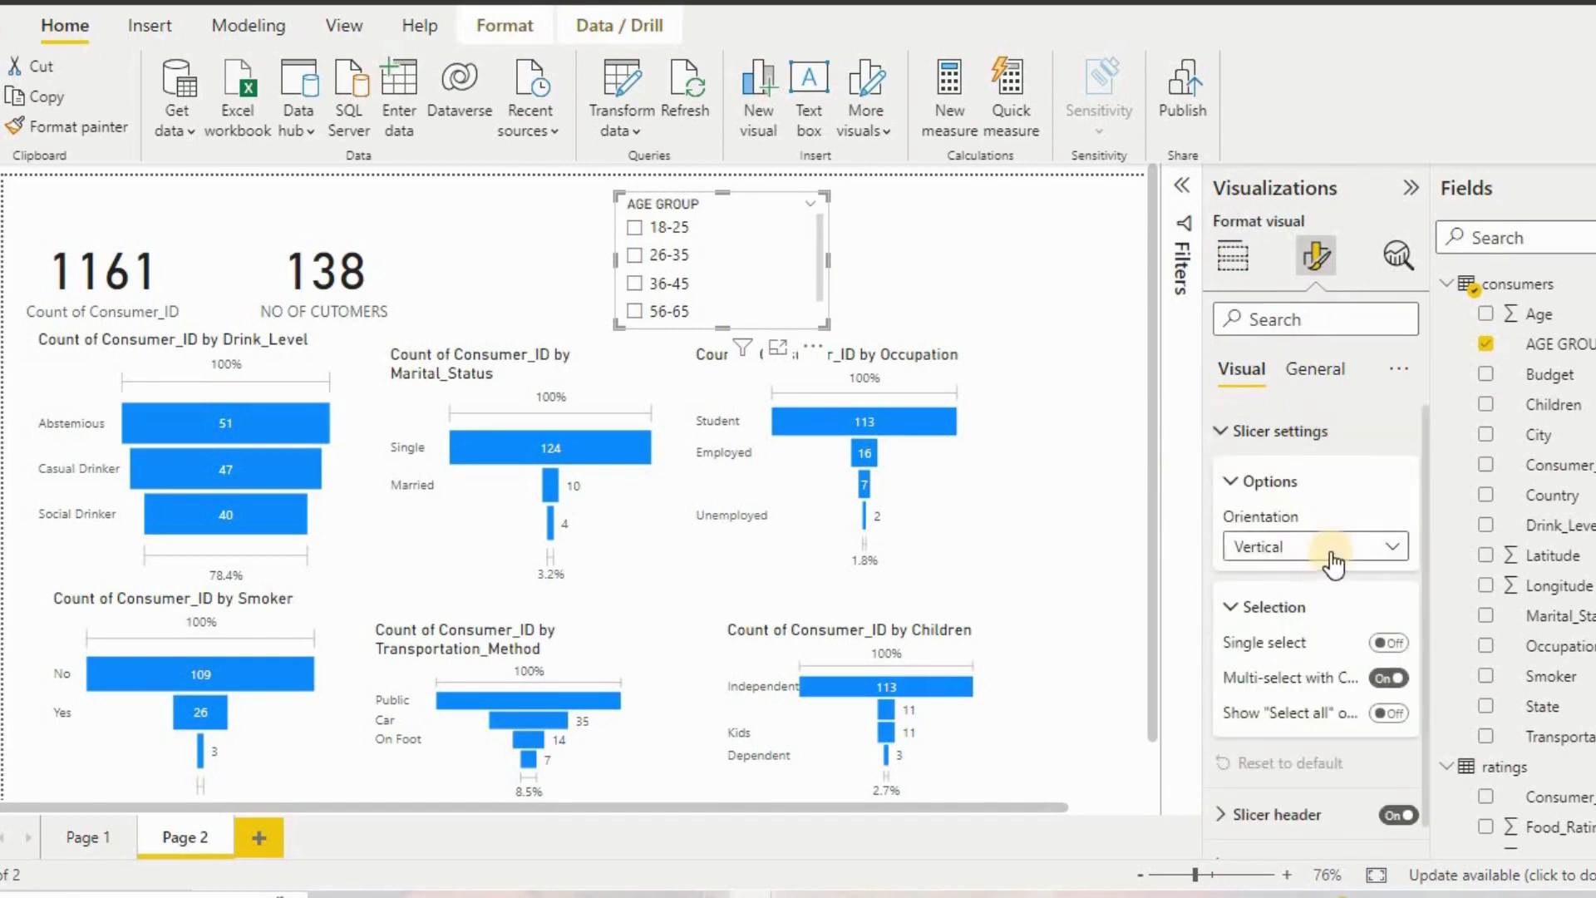
pyautogui.click(1331, 549)
pyautogui.click(1308, 605)
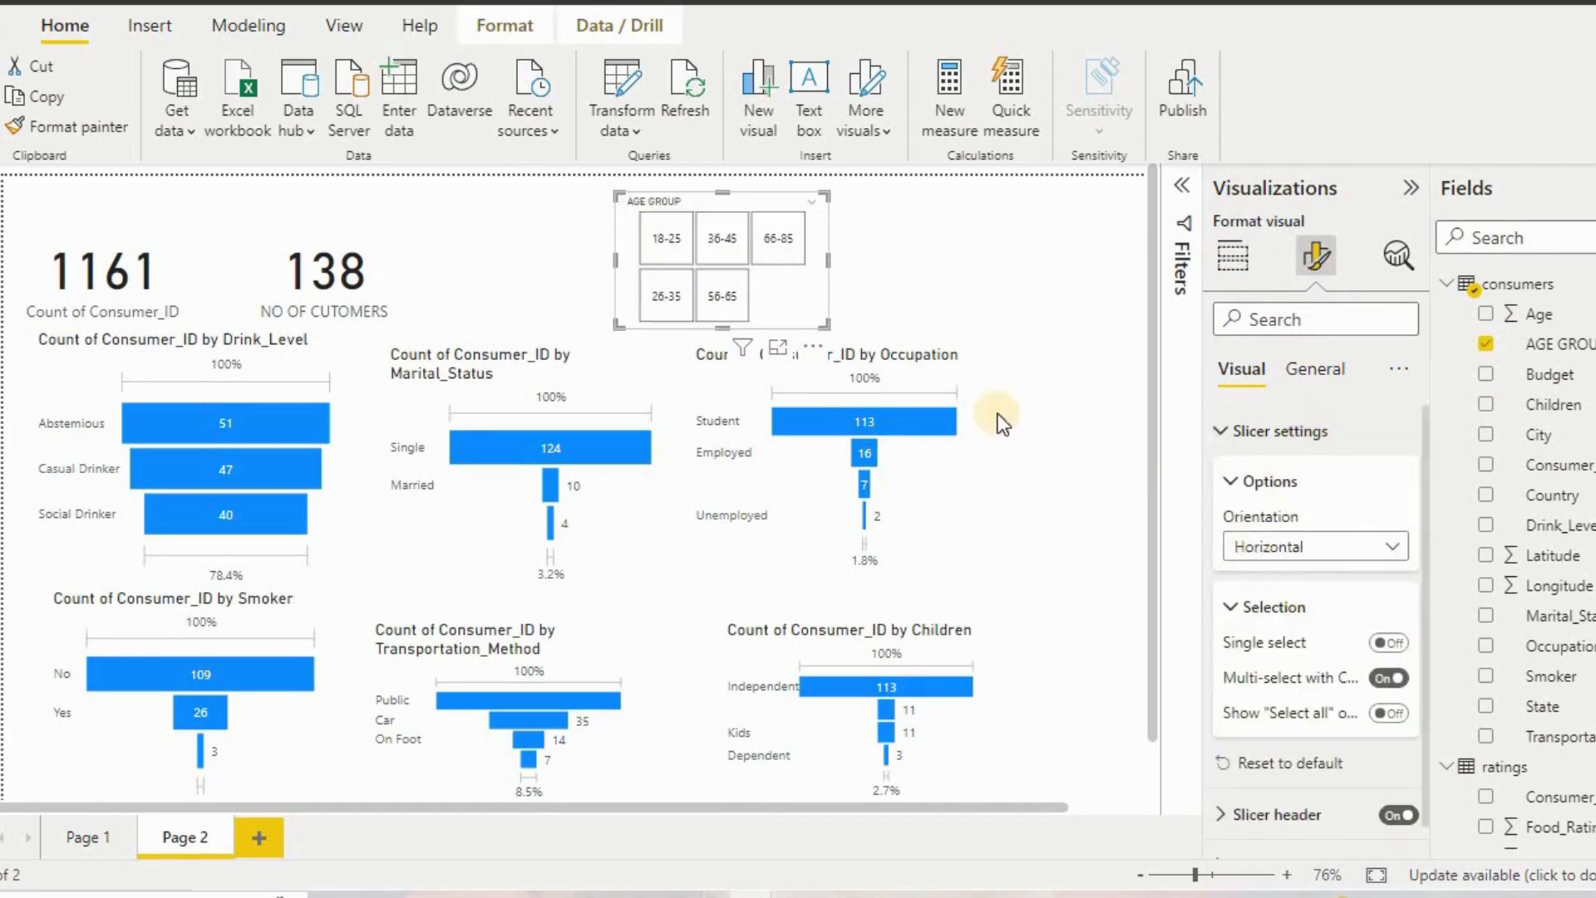
# Filter Page 2 by each age group in the AGE GROUP slicer and examine how the cards and funnels respond, finishing on 18-25.
pyautogui.click(660, 239)
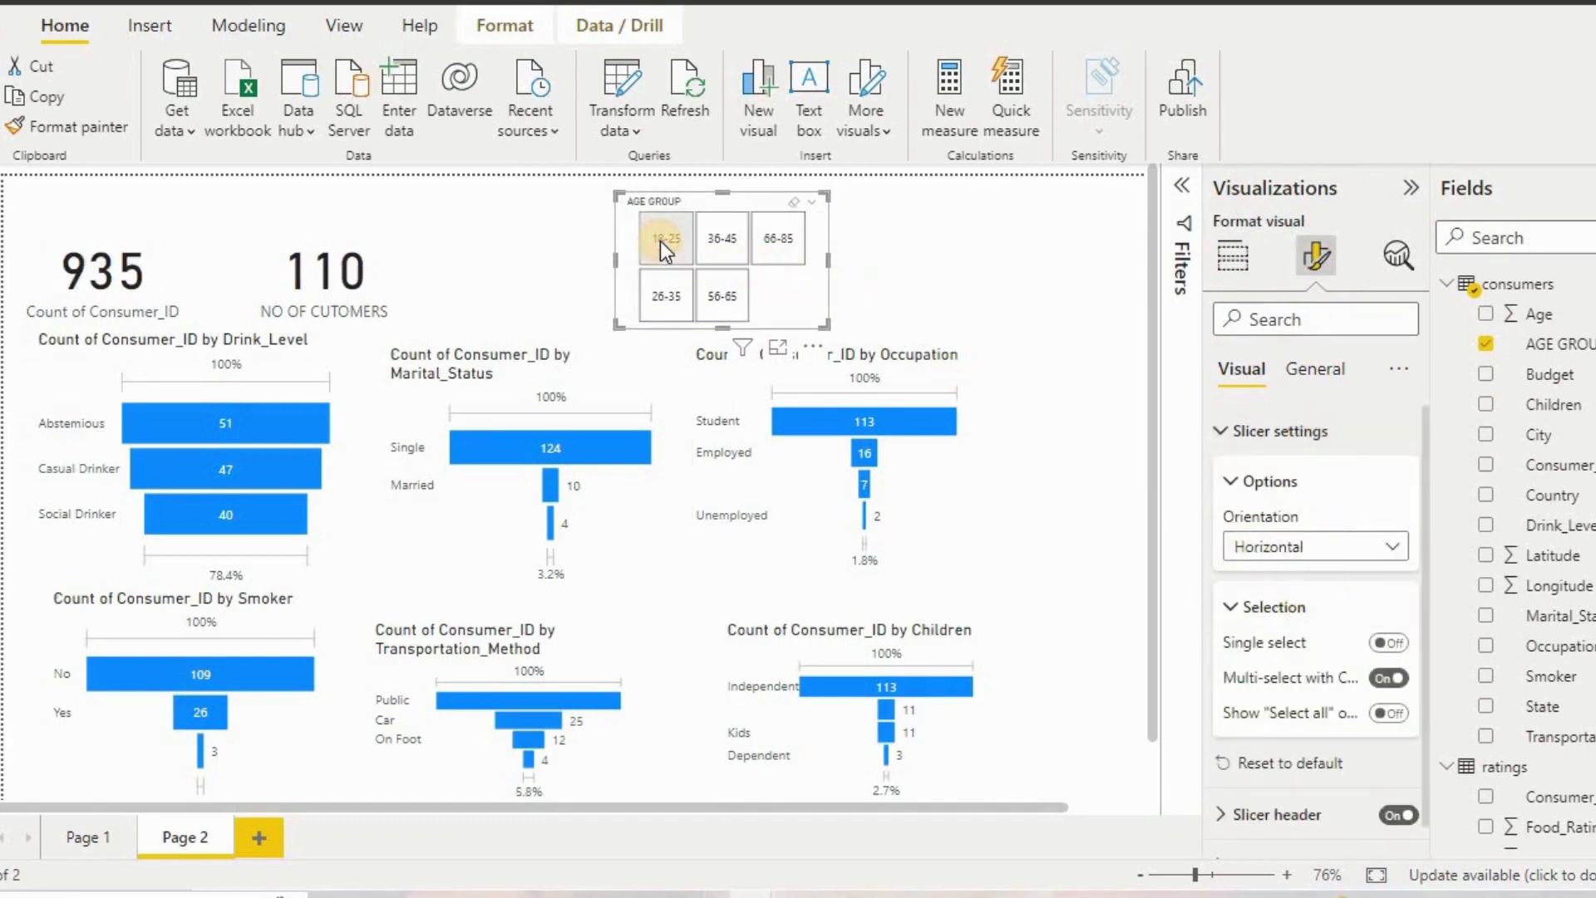
pyautogui.click(729, 240)
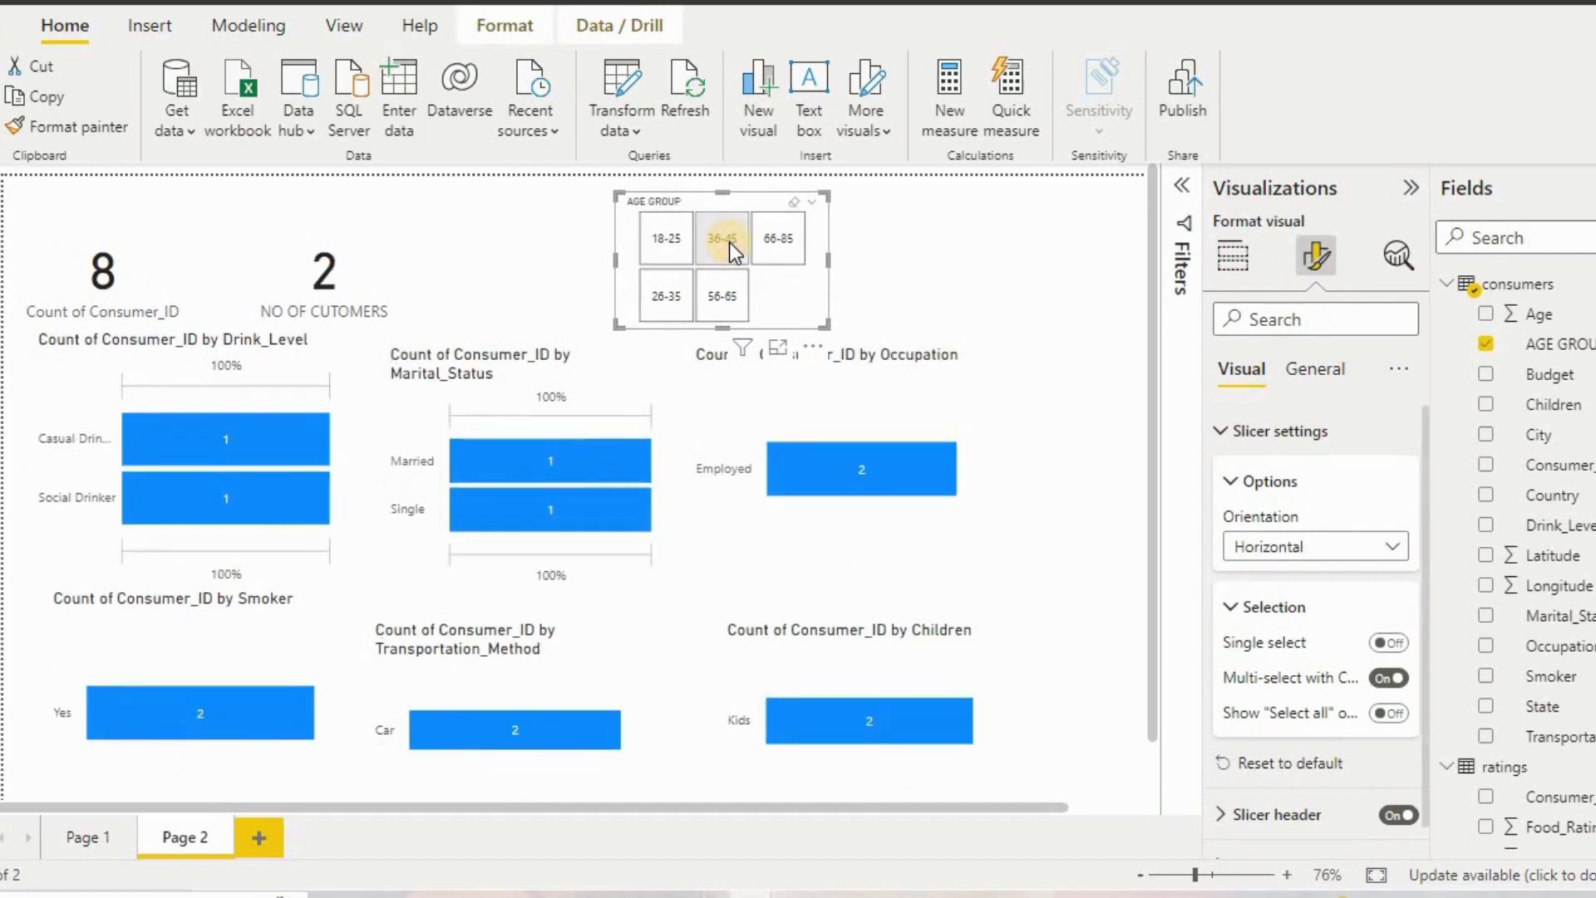
pyautogui.click(775, 241)
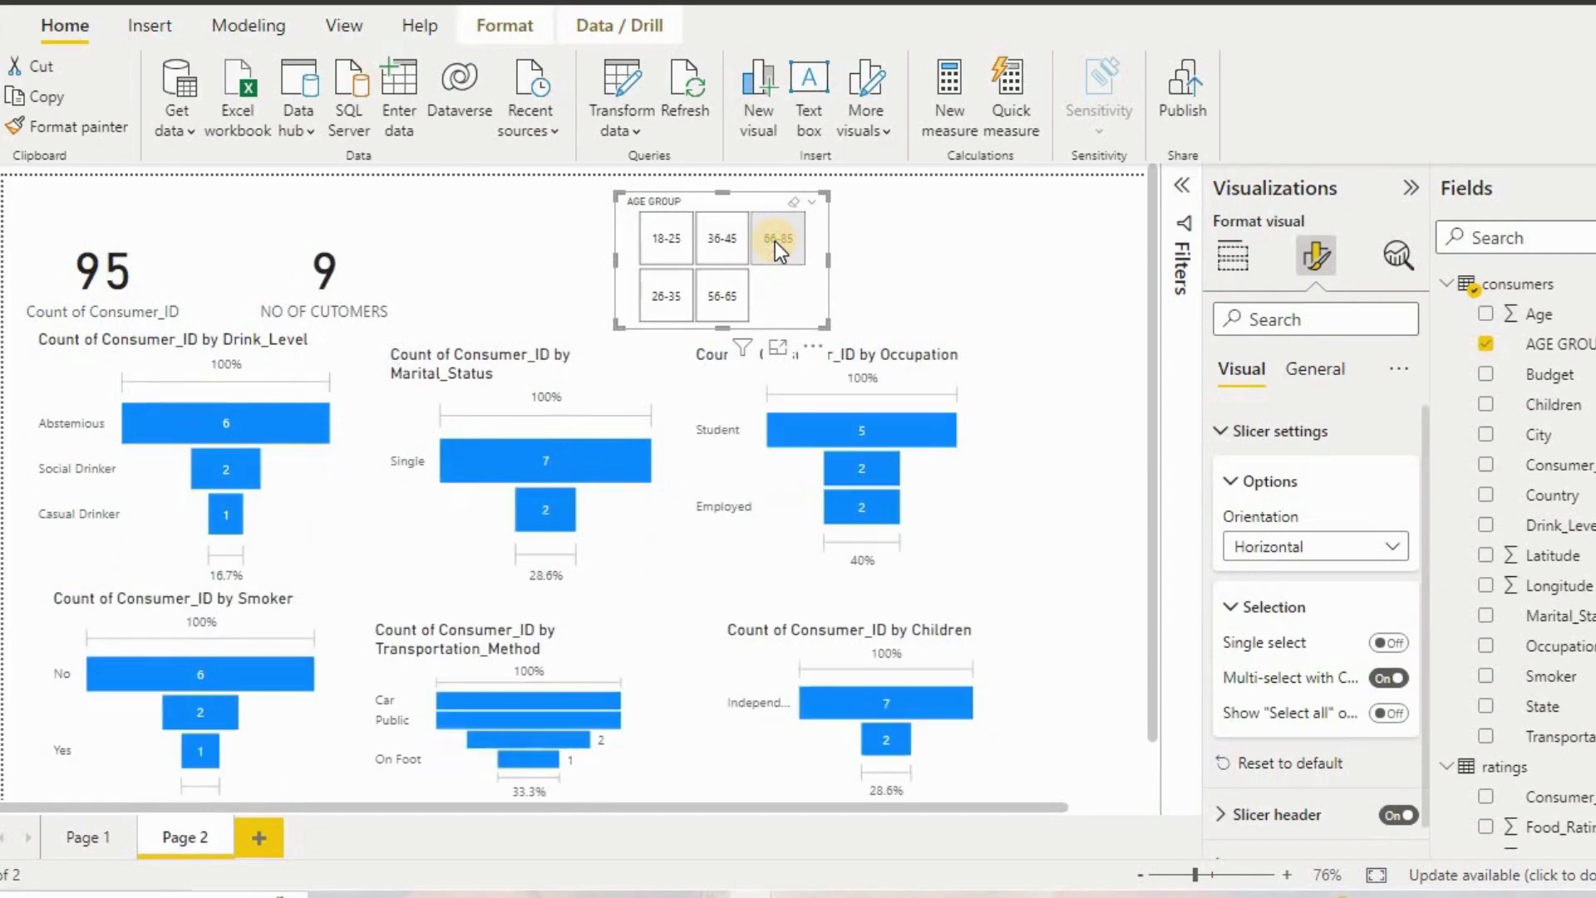
pyautogui.click(666, 301)
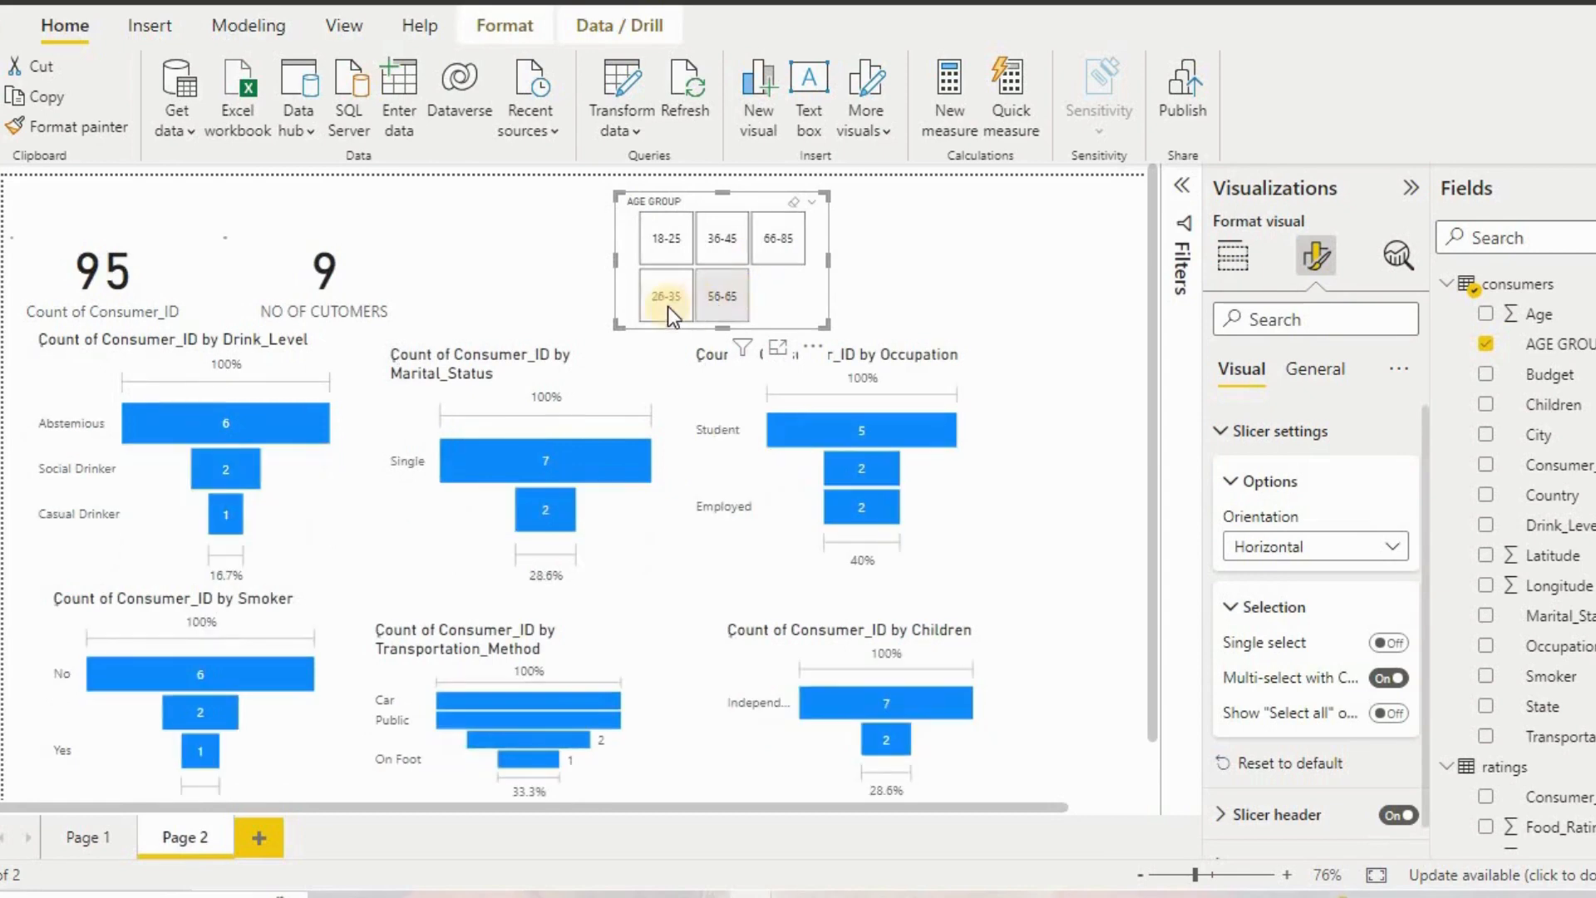
pyautogui.click(667, 301)
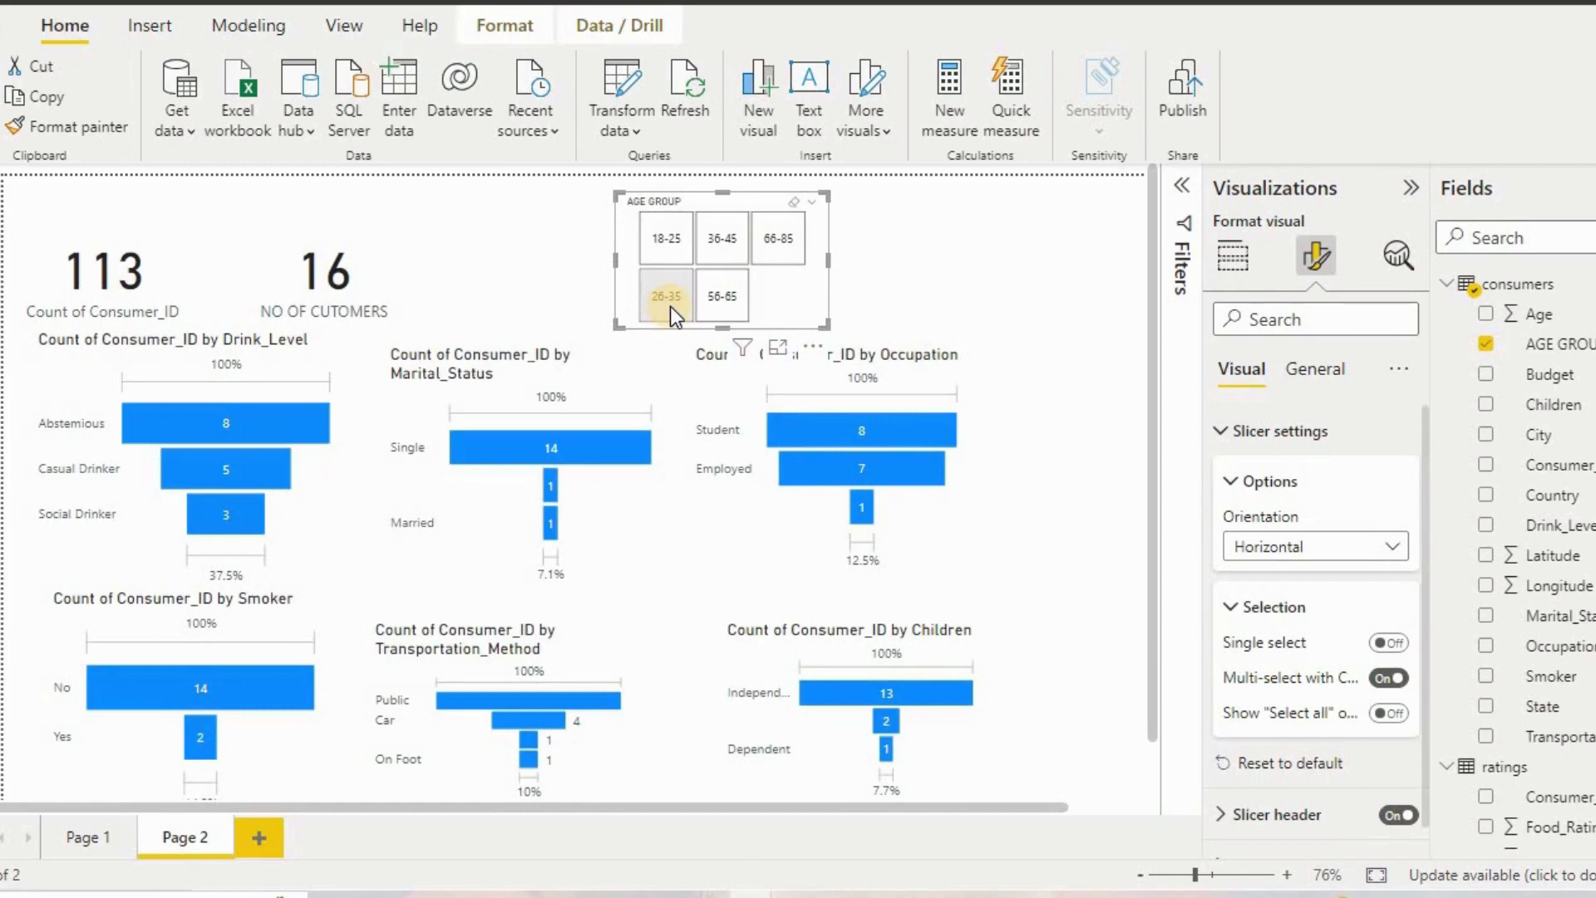
pyautogui.click(670, 306)
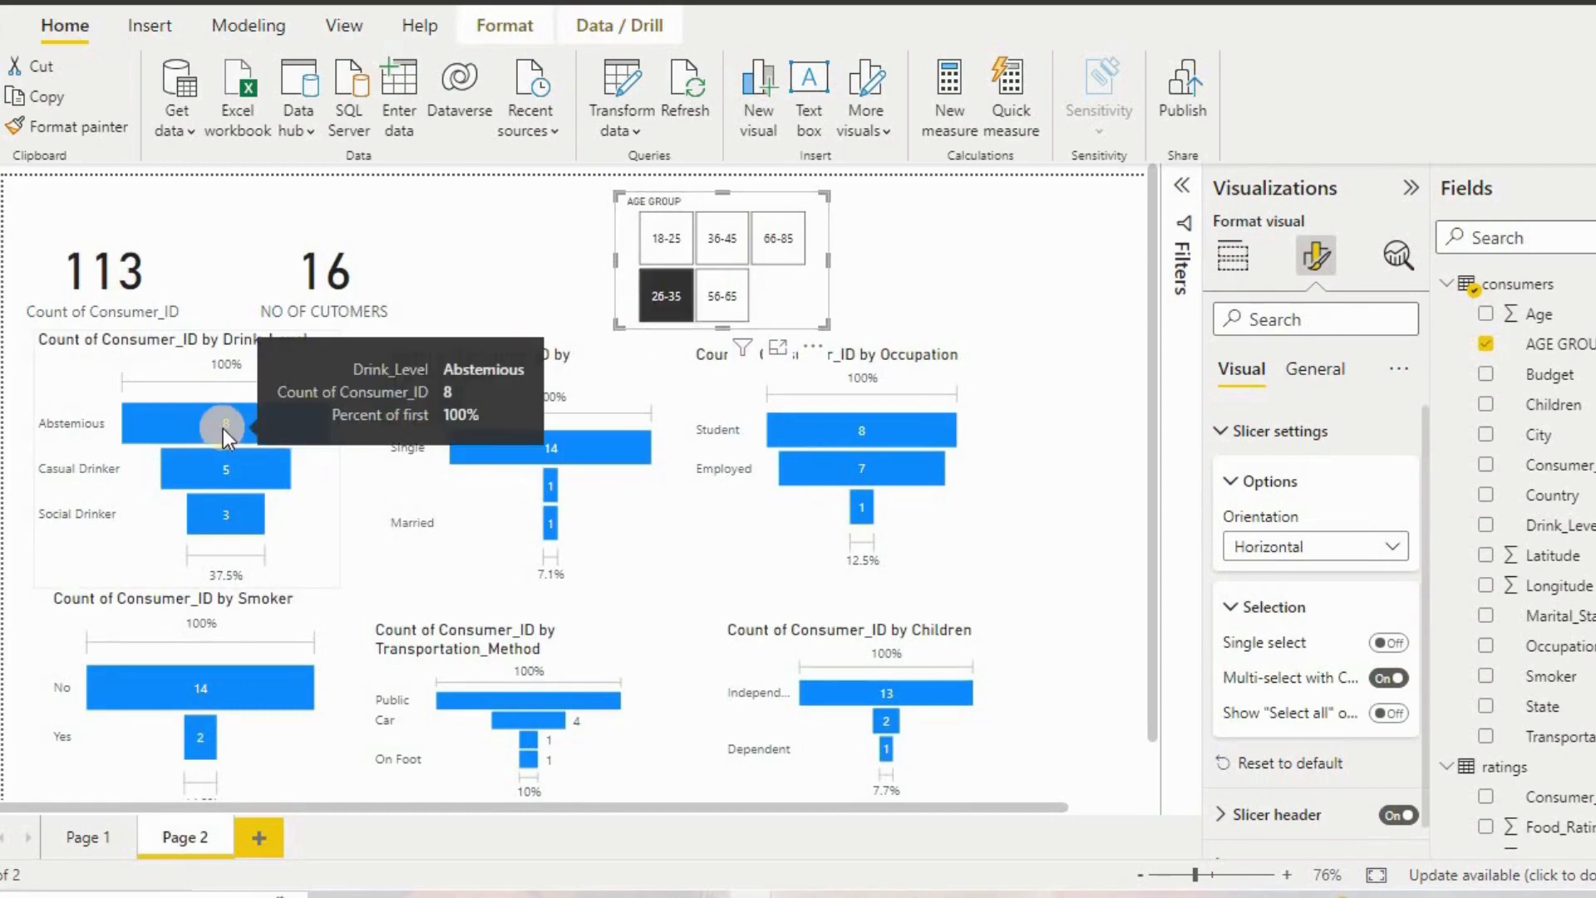
pyautogui.click(651, 235)
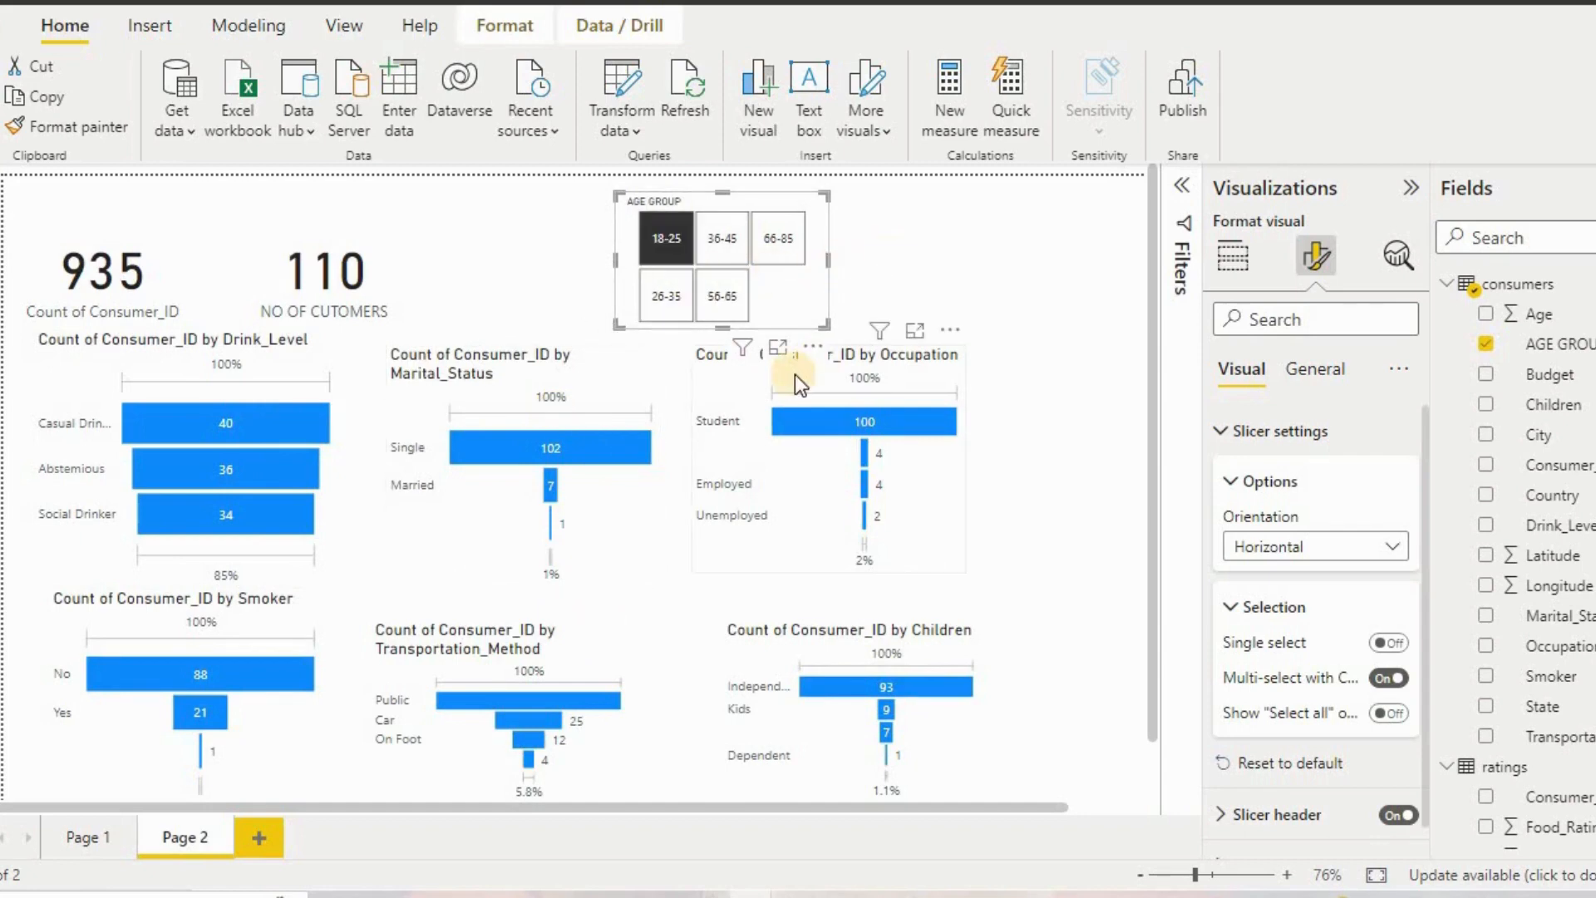
# Shift the Occupation funnel slightly left and move the AGE GROUP slicer left above the Marital_Status funnel.
pyautogui.moveTo(795, 375); pyautogui.dragTo(780, 371)
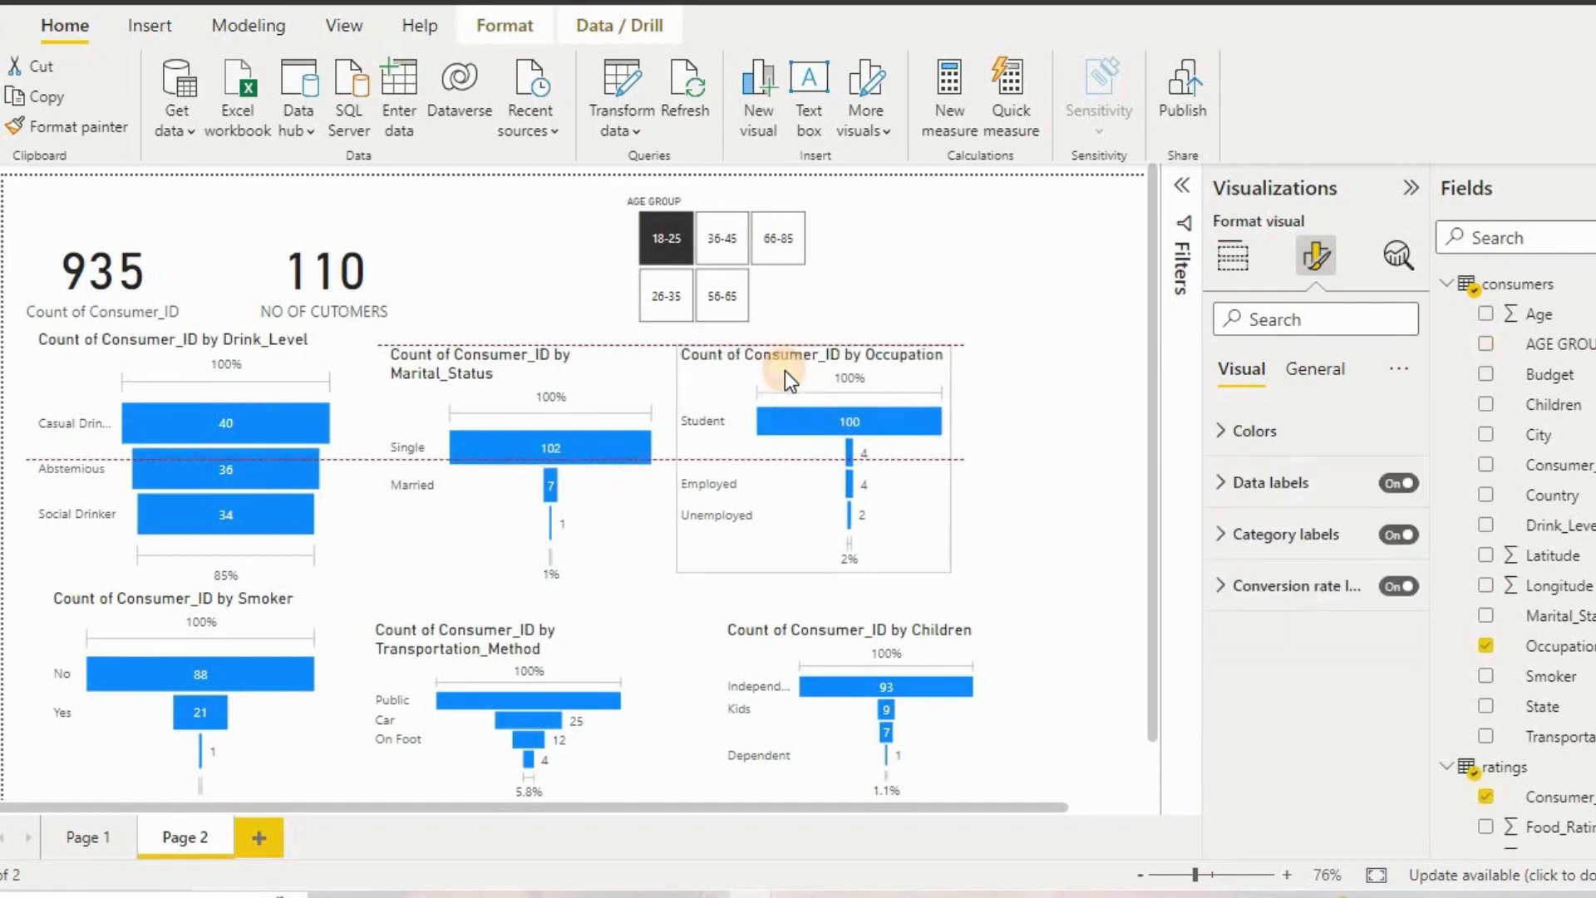
pyautogui.click(1074, 362)
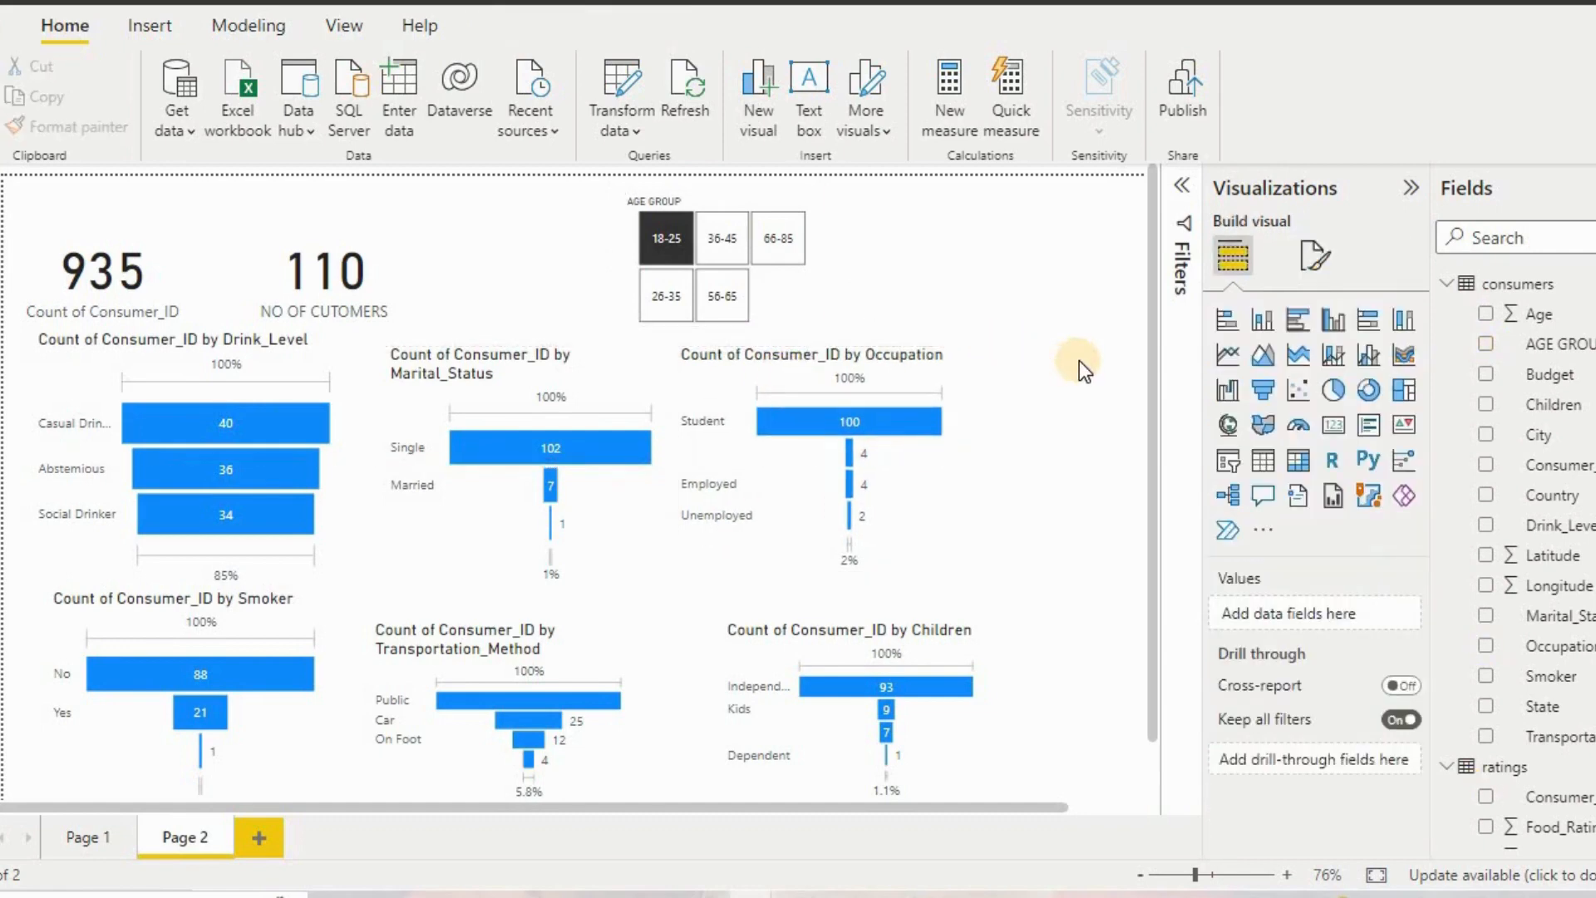
pyautogui.click(662, 233)
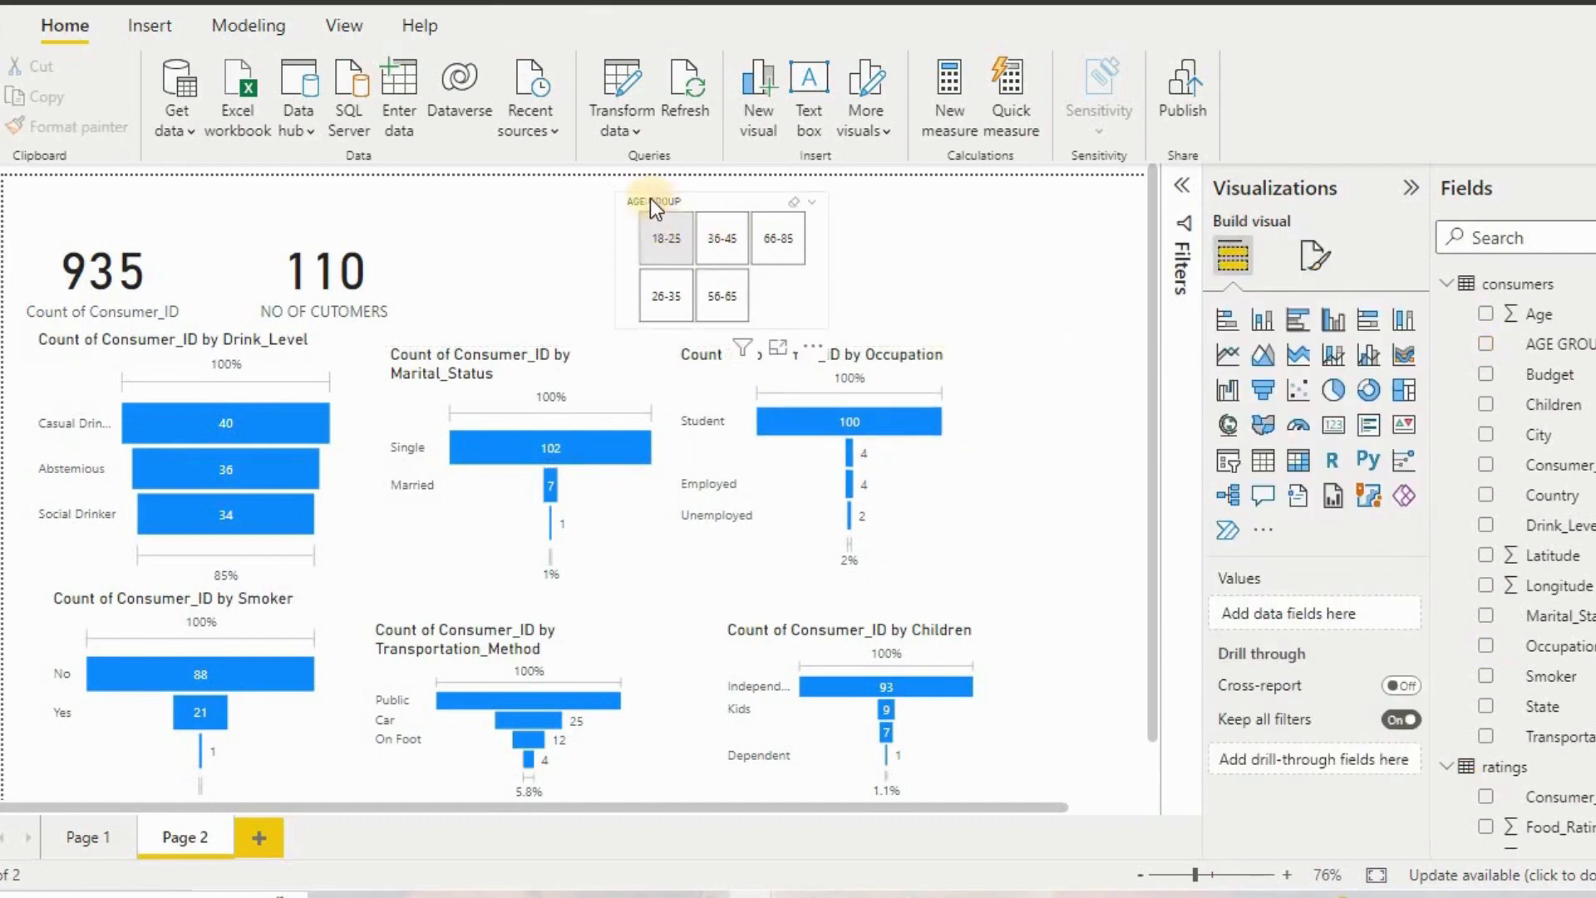
pyautogui.moveTo(626, 201); pyautogui.dragTo(481, 187)
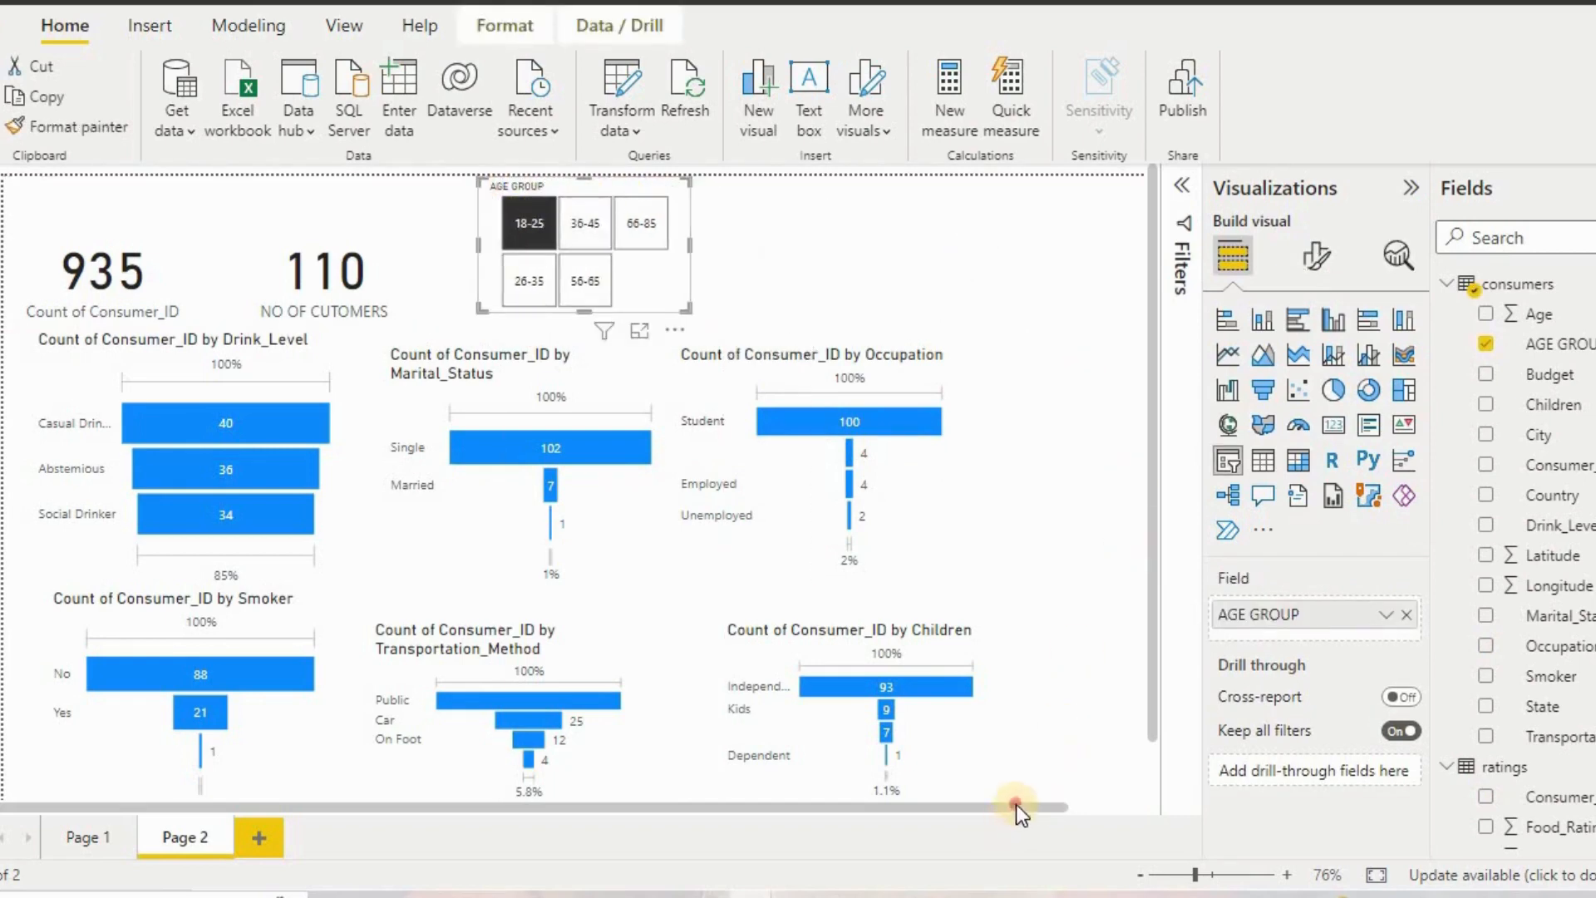
# Add a second slicer beside the AGE GROUP slicer and assign City from the consumers table as its field.
pyautogui.moveTo(1017, 805); pyautogui.dragTo(1136, 798)
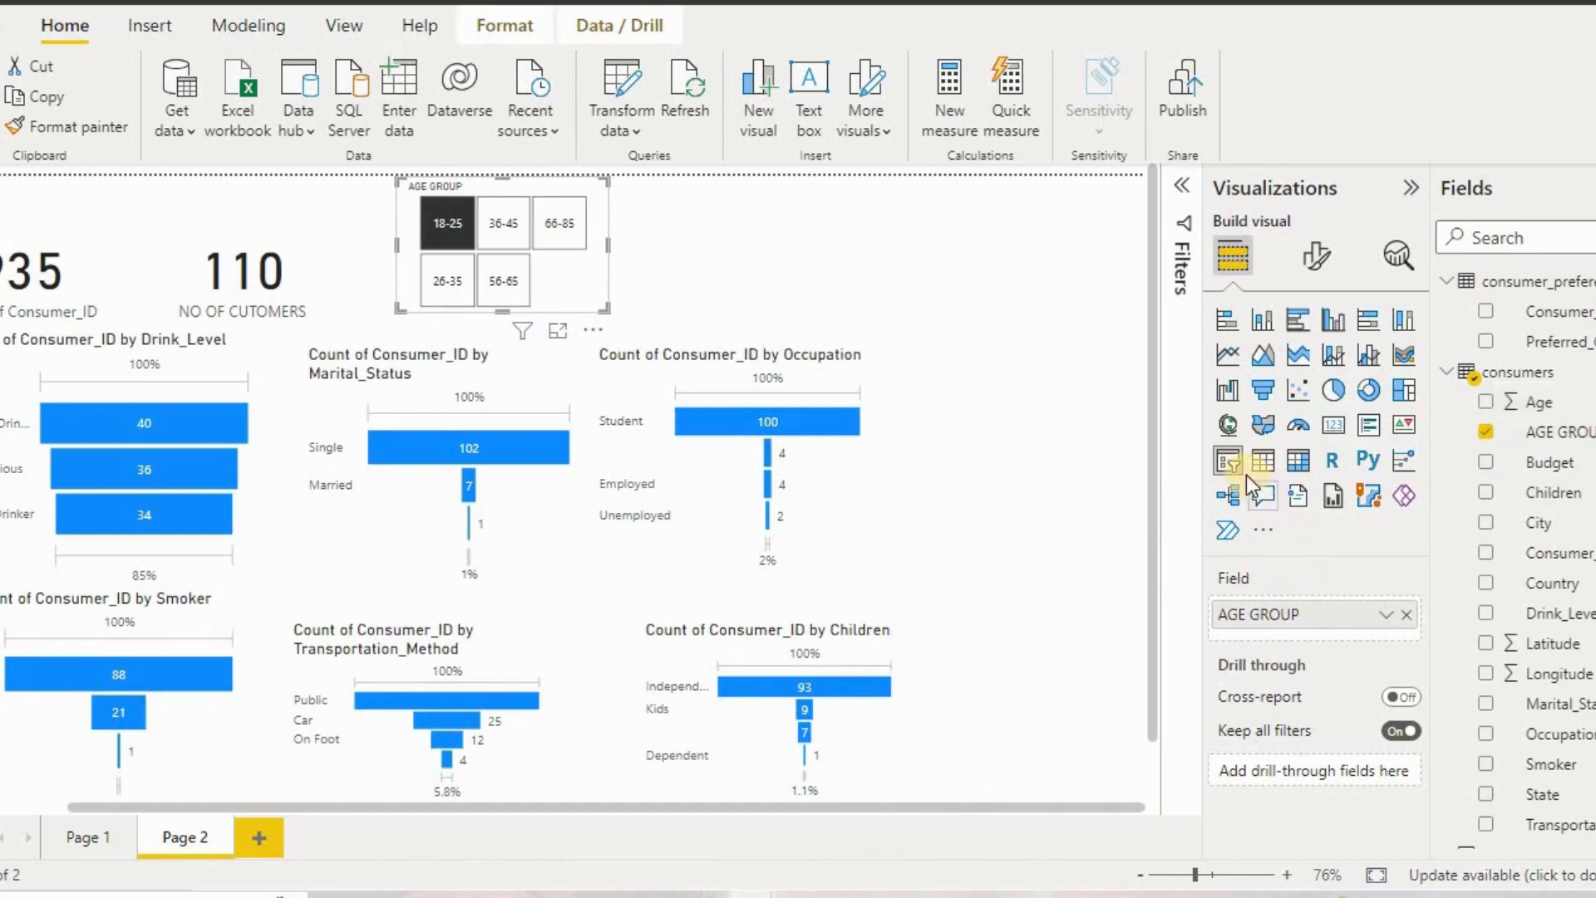
pyautogui.click(933, 221)
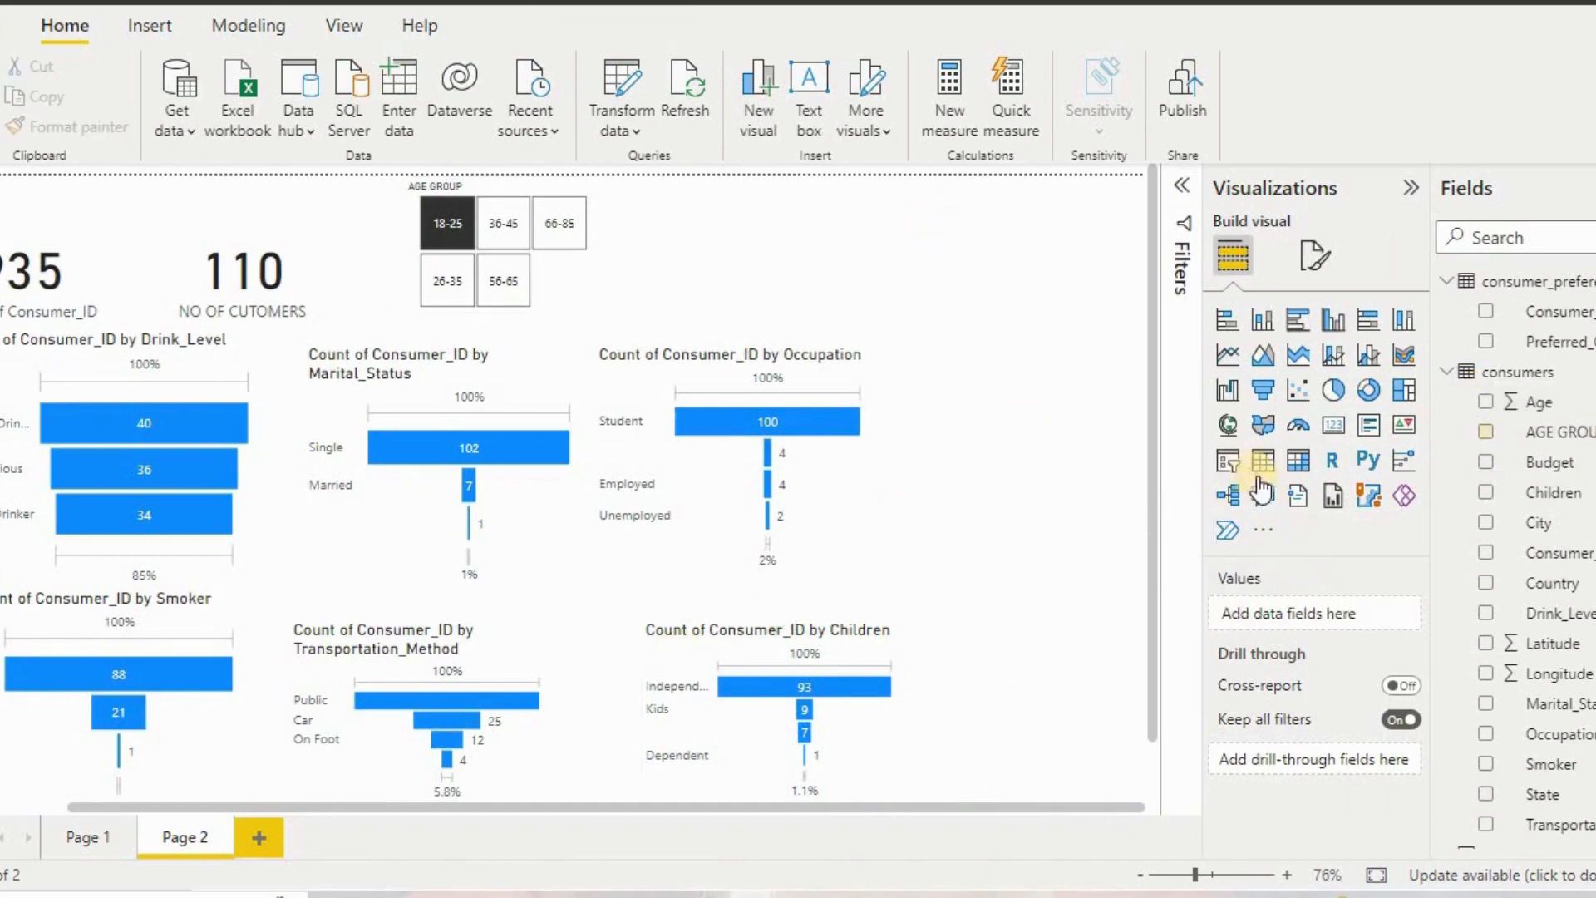
pyautogui.click(1240, 470)
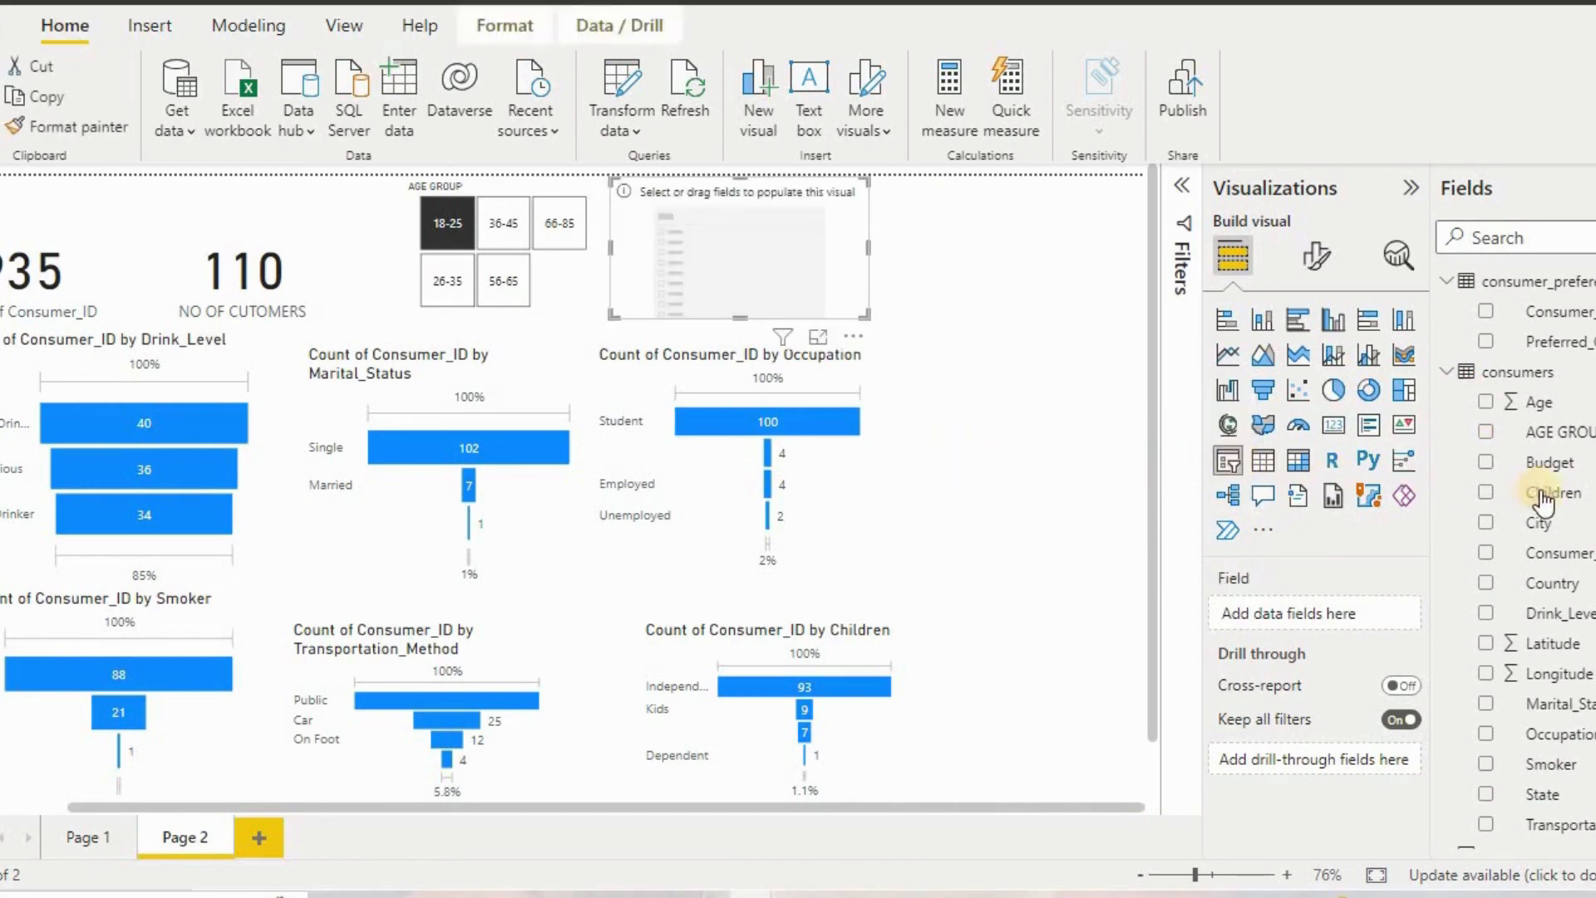
pyautogui.moveTo(1497, 524); pyautogui.dragTo(1267, 614)
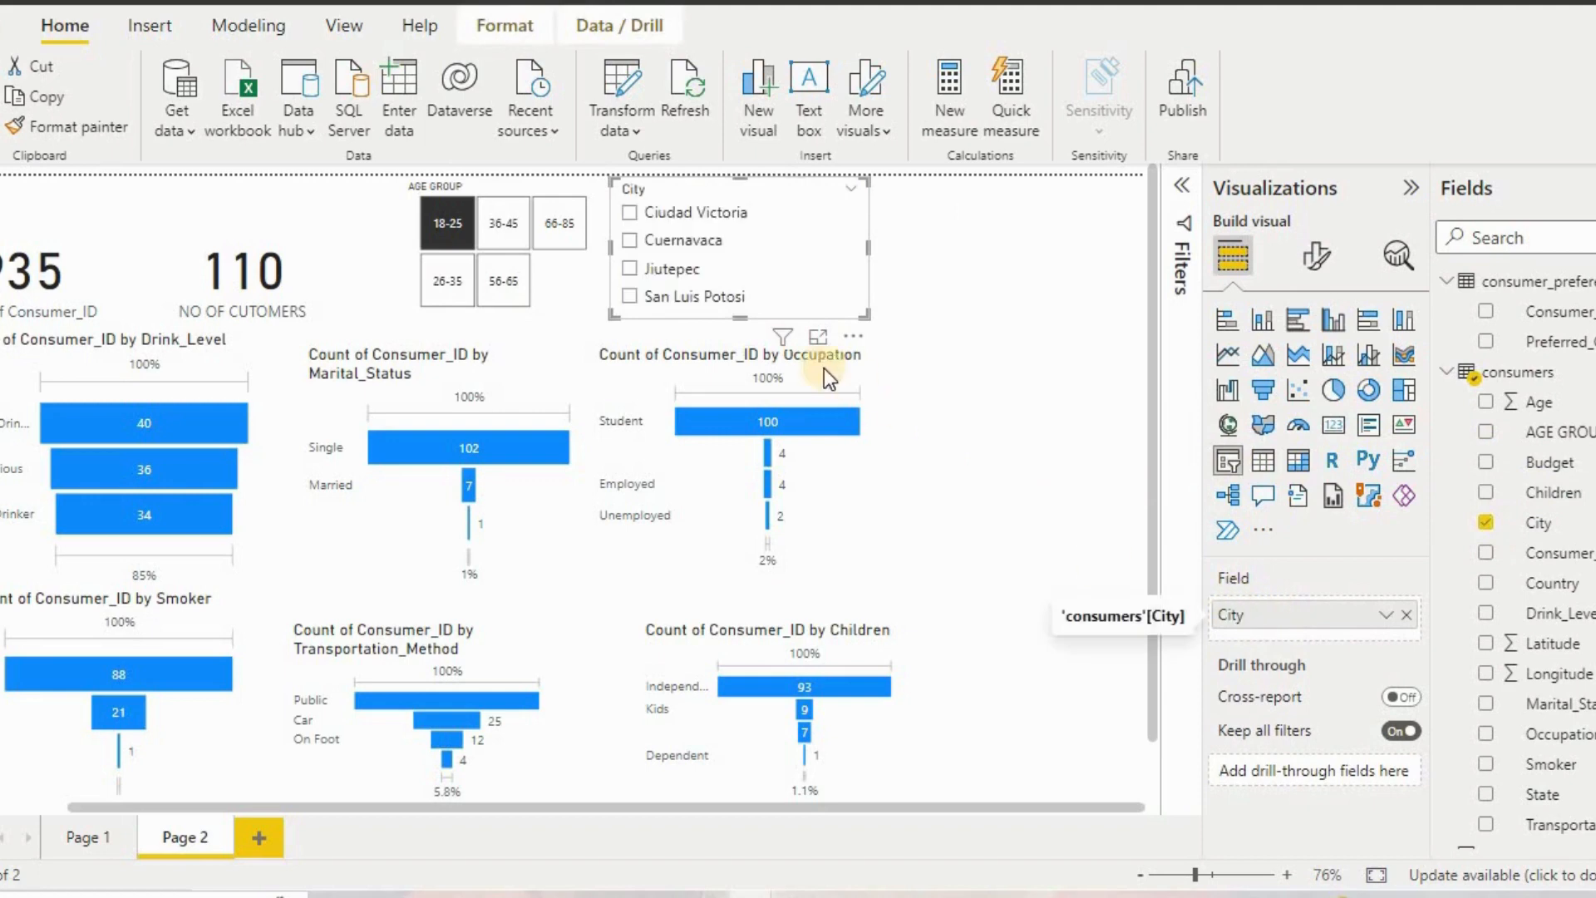
# Set the City slicer's orientation to Horizontal.
pyautogui.click(1316, 257)
pyautogui.click(1297, 449)
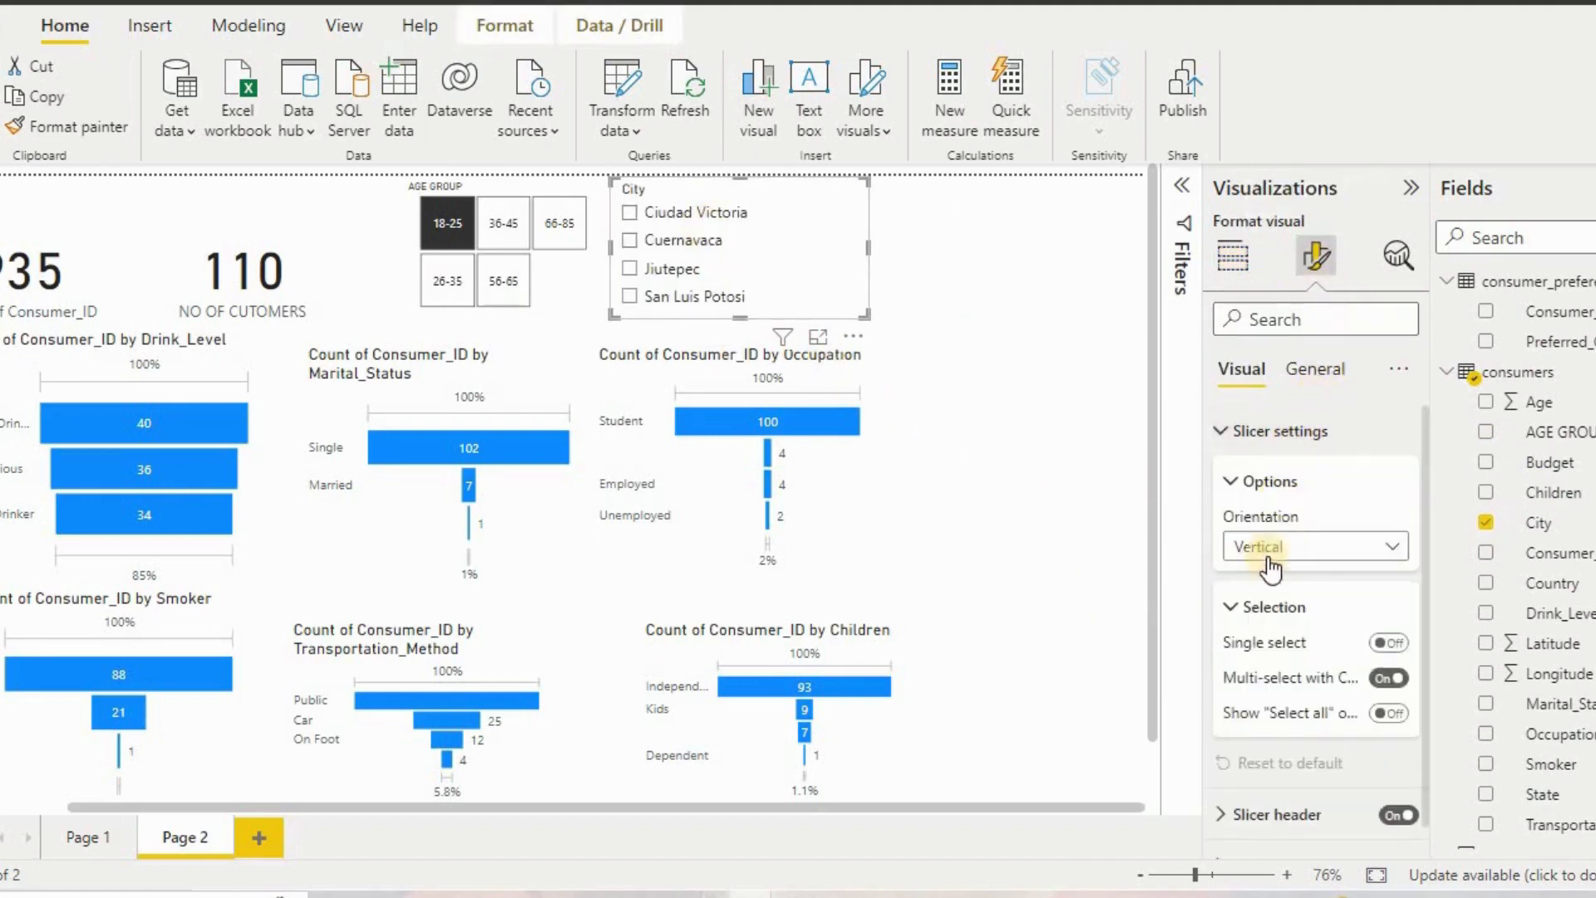
pyautogui.click(1287, 569)
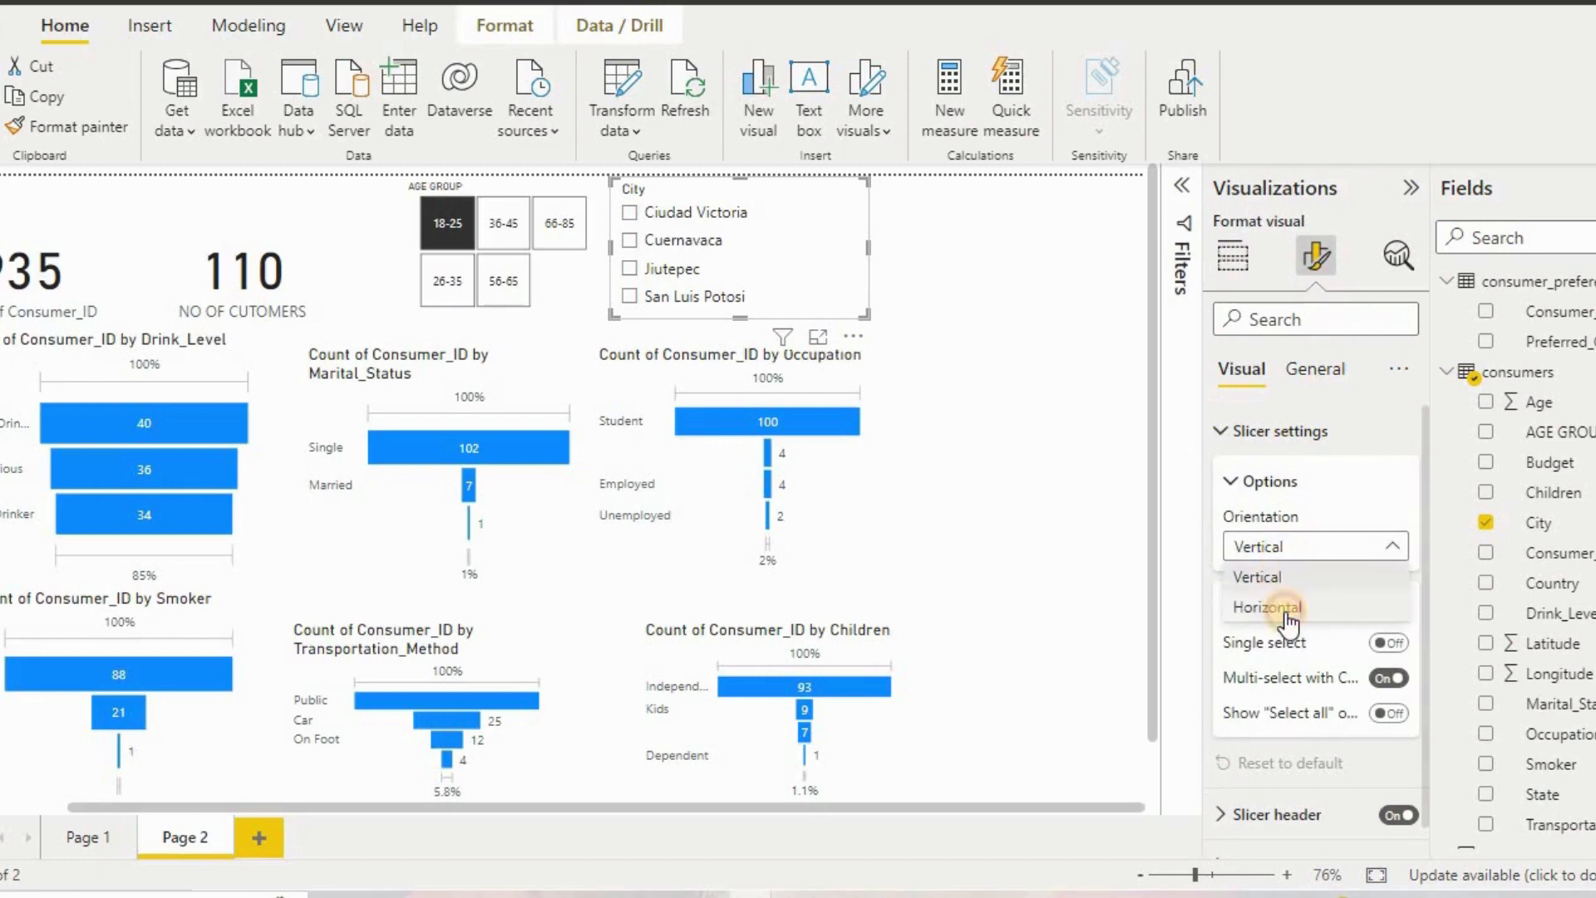
pyautogui.click(1288, 616)
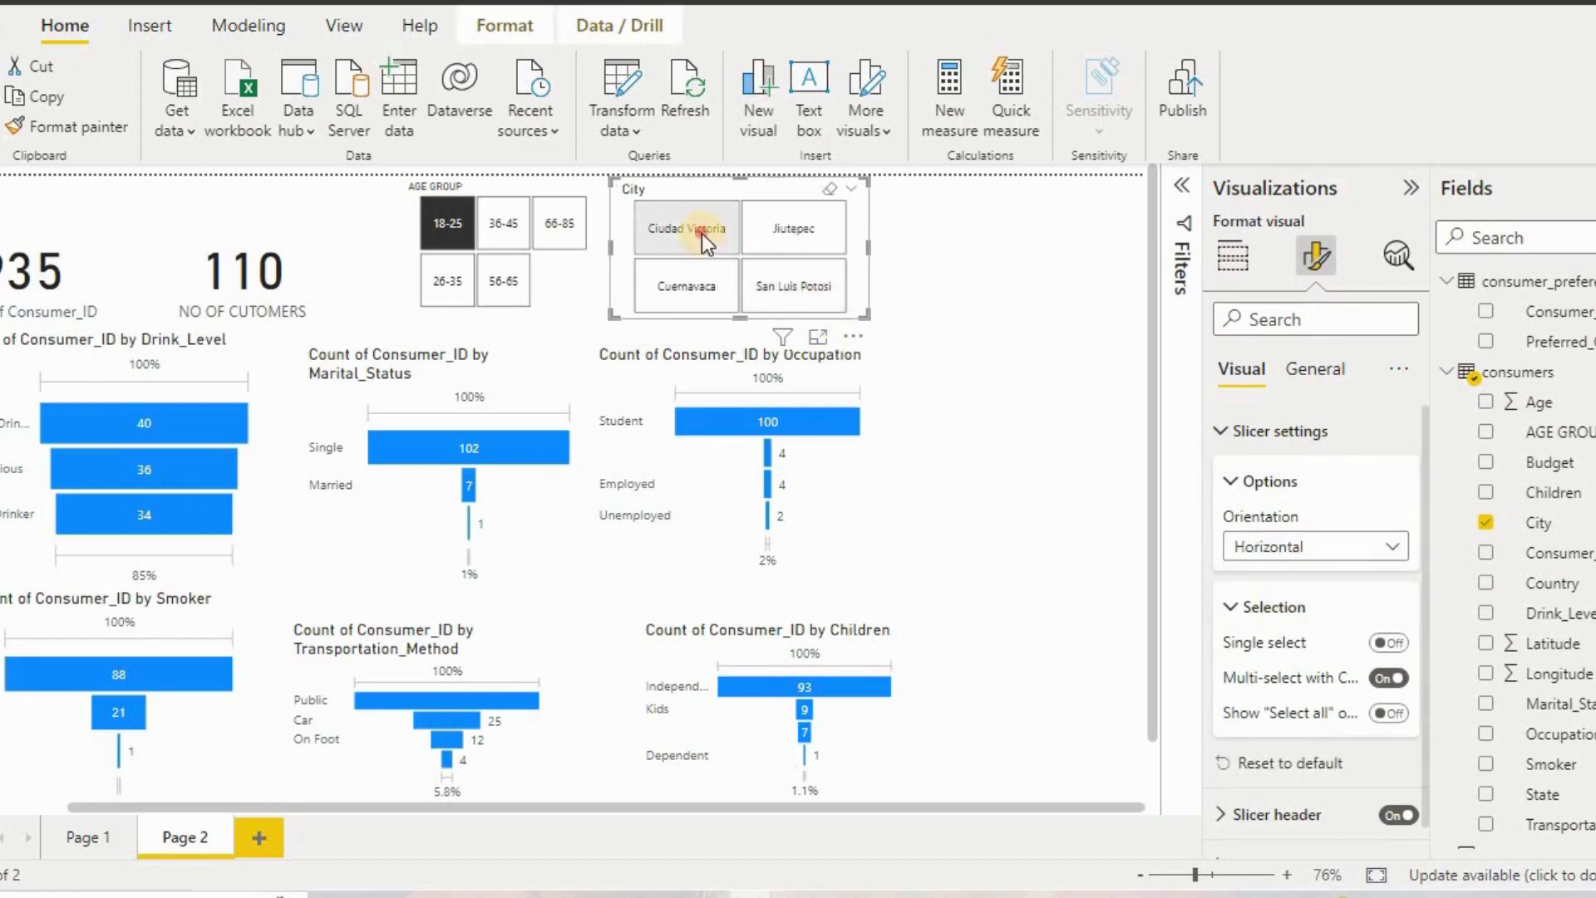
# Check Page 2 for Ciudad Victoria, Jiutepec and San Luis Potosi with the City slicer, and clear the City and AGE GROUP selections.
pyautogui.click(704, 232)
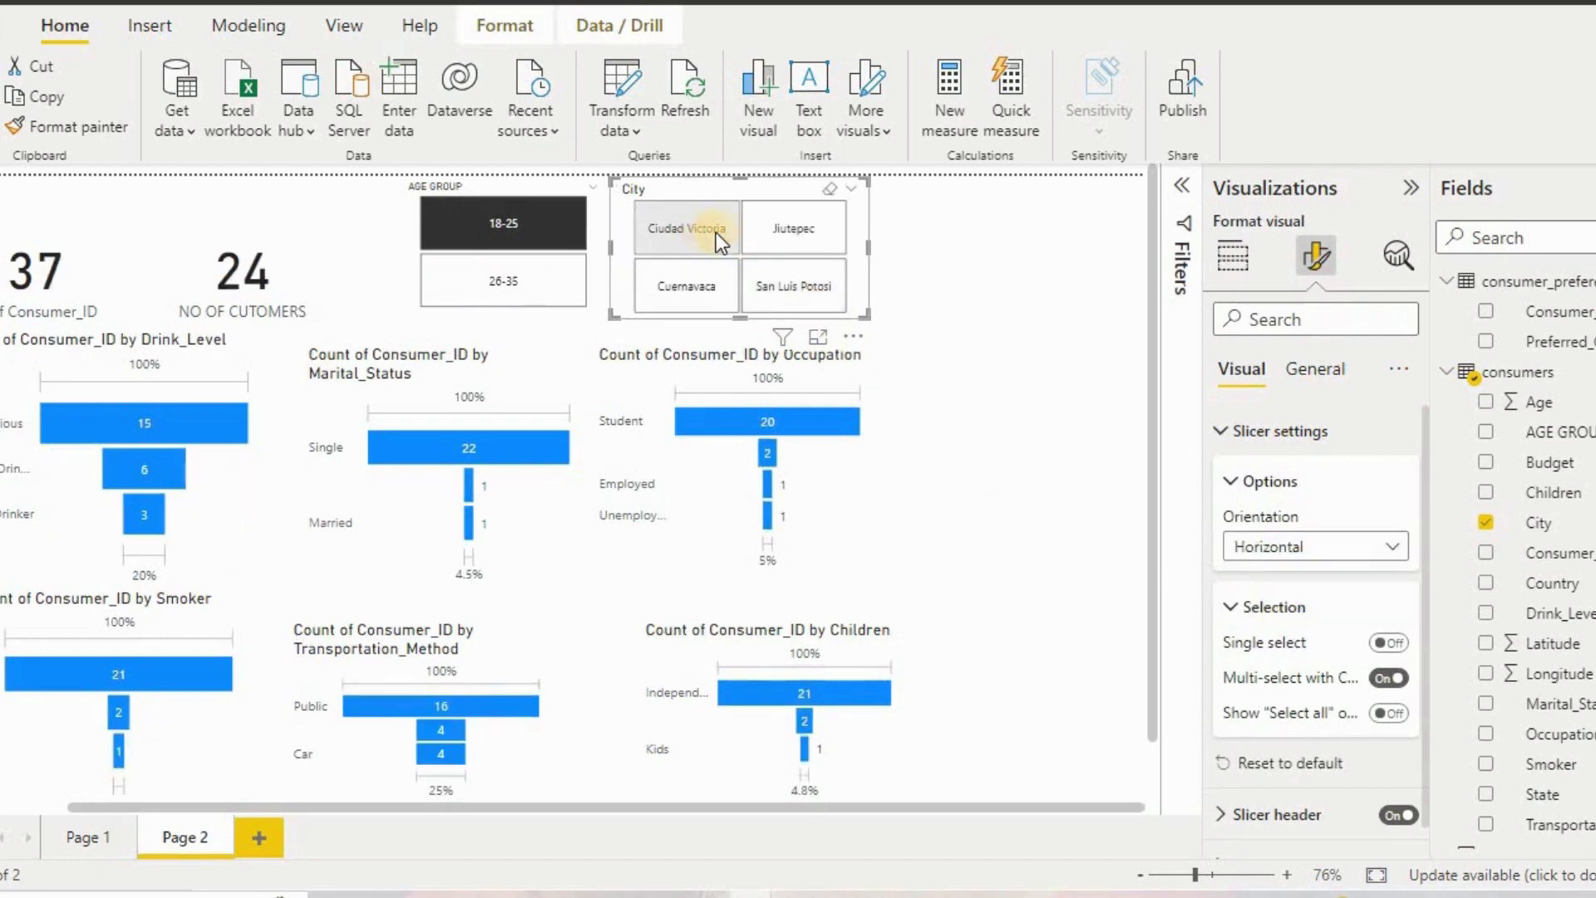
pyautogui.click(792, 229)
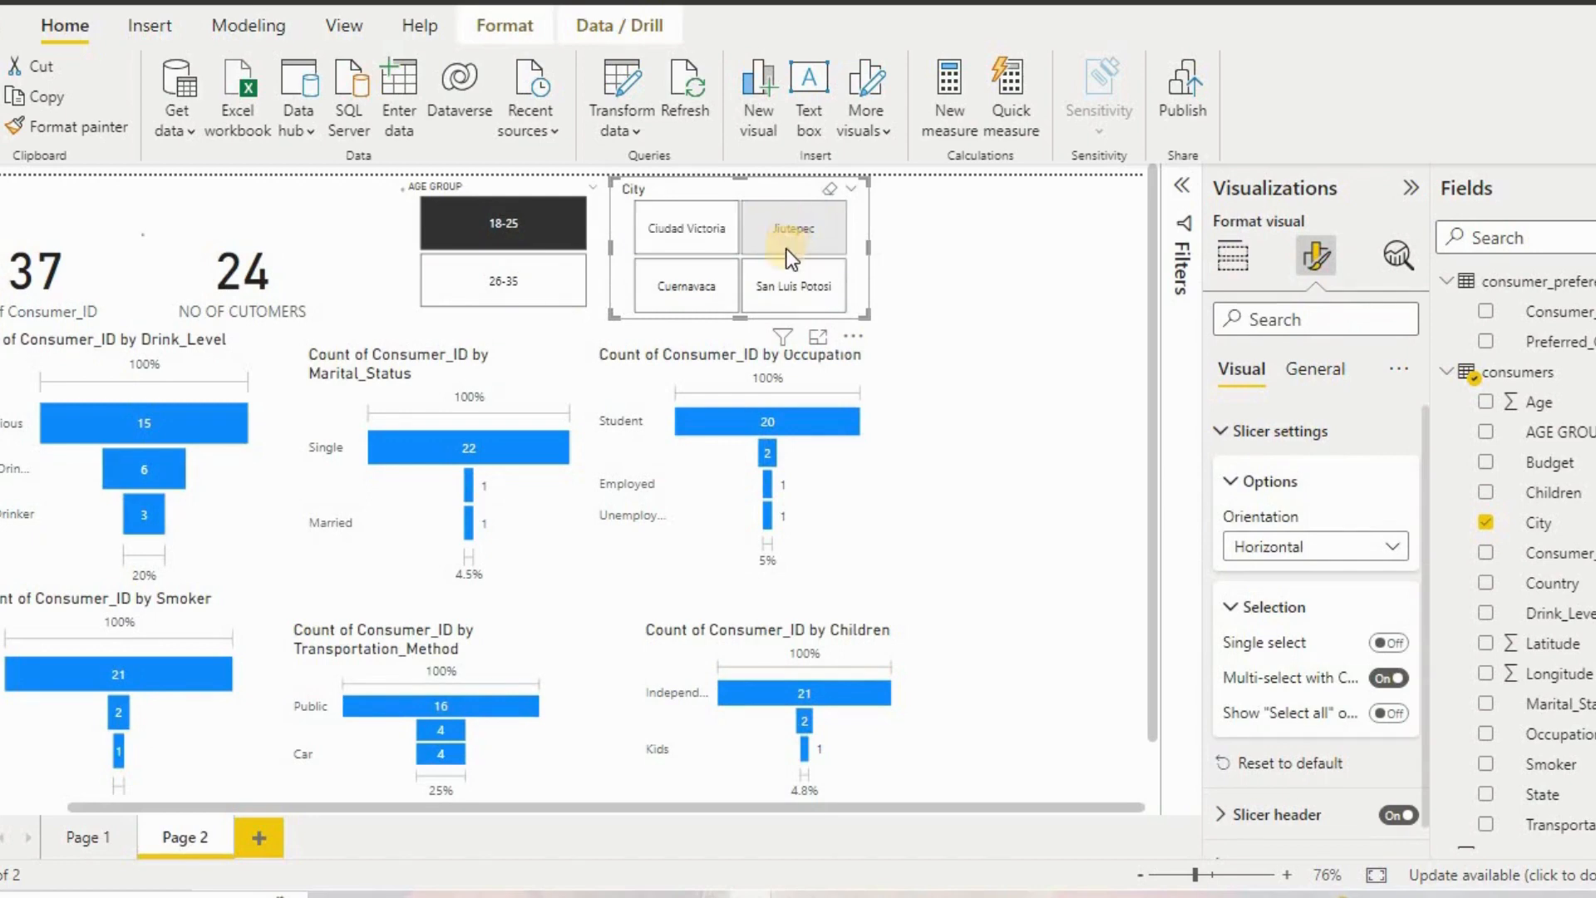
pyautogui.click(790, 291)
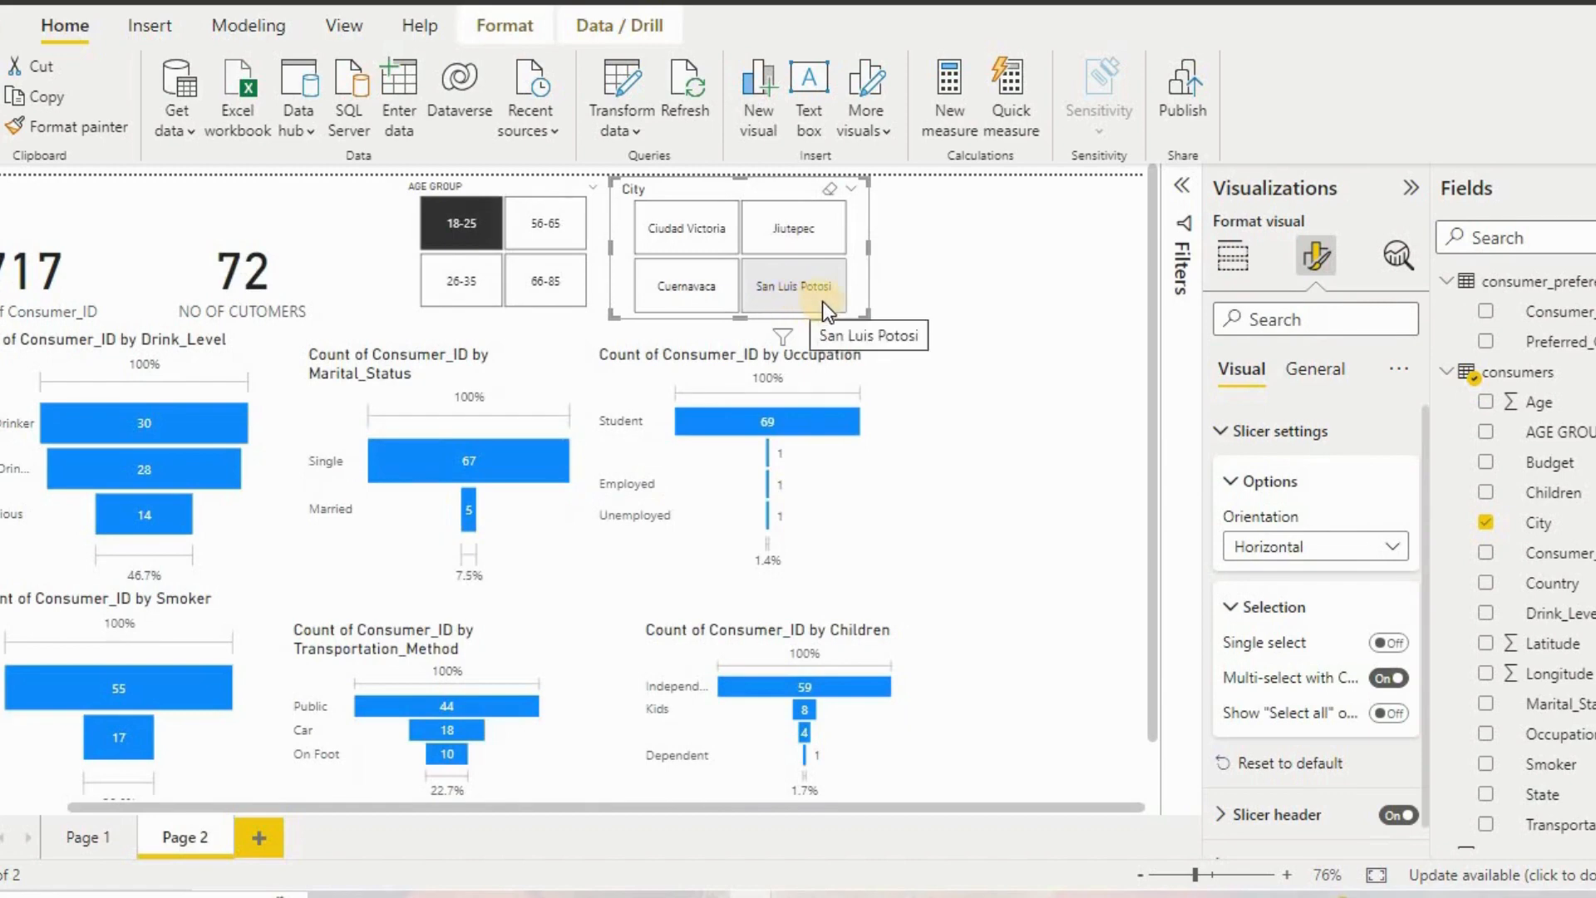
pyautogui.click(820, 302)
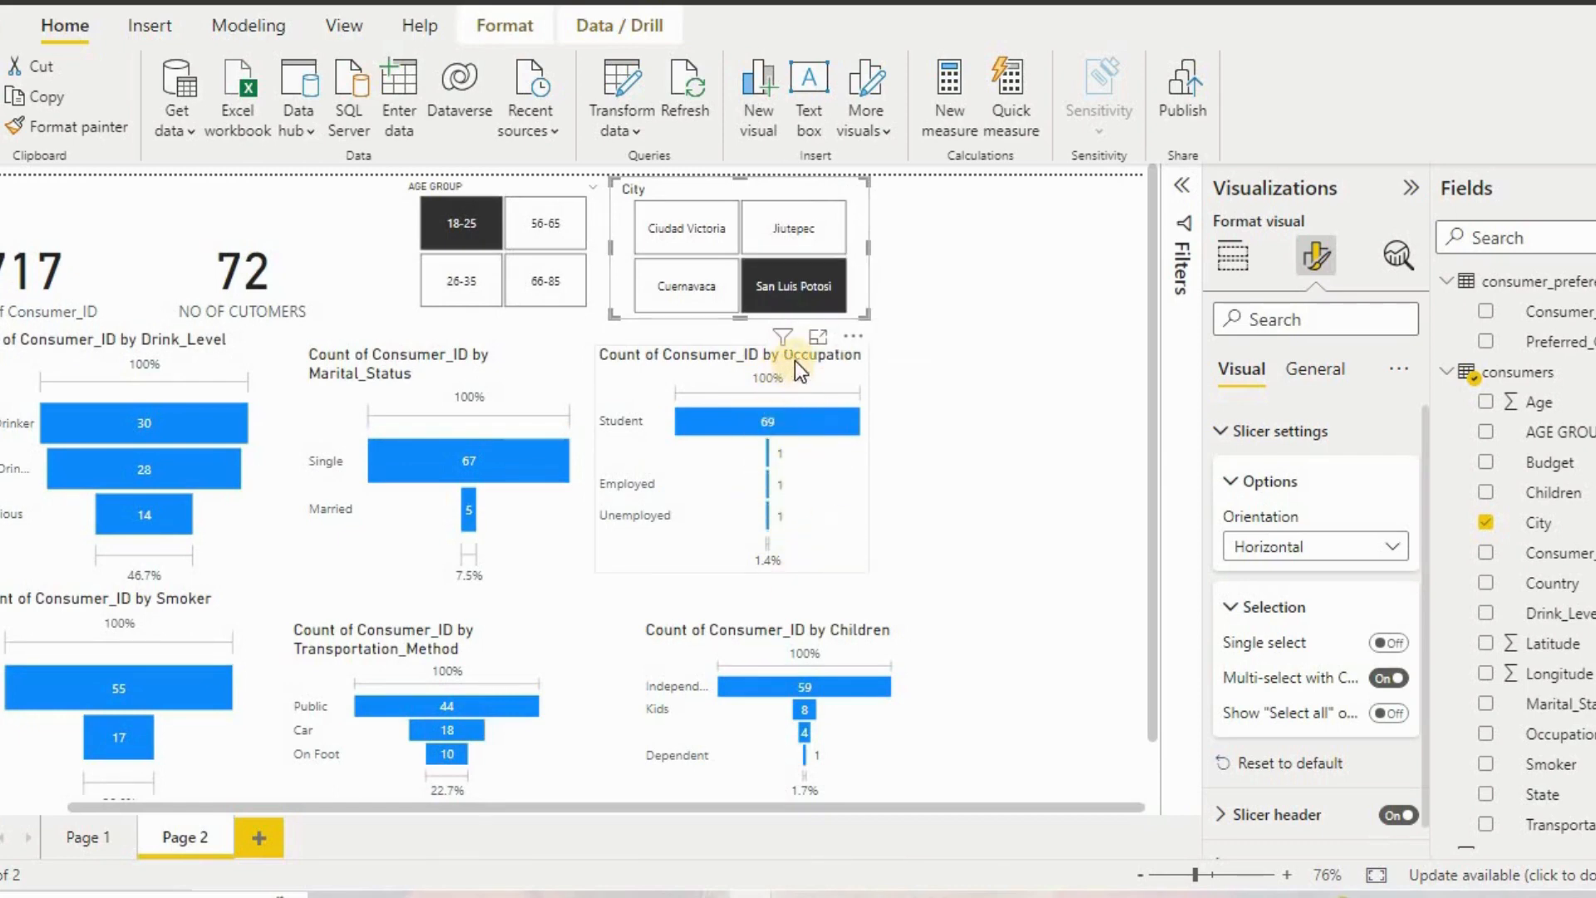
pyautogui.click(829, 190)
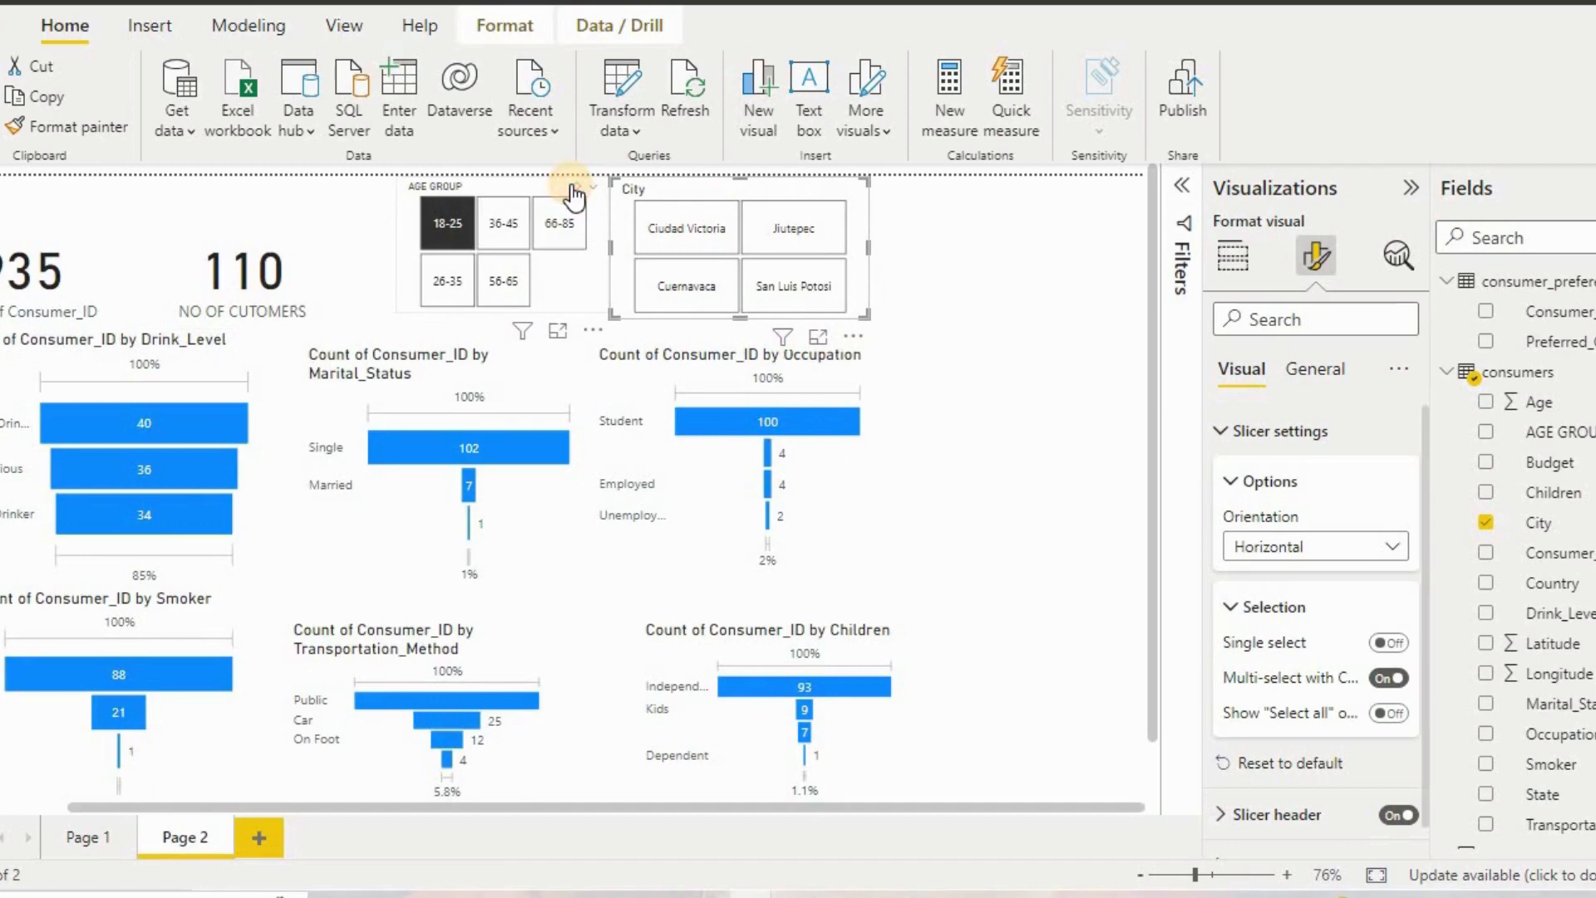
pyautogui.click(573, 187)
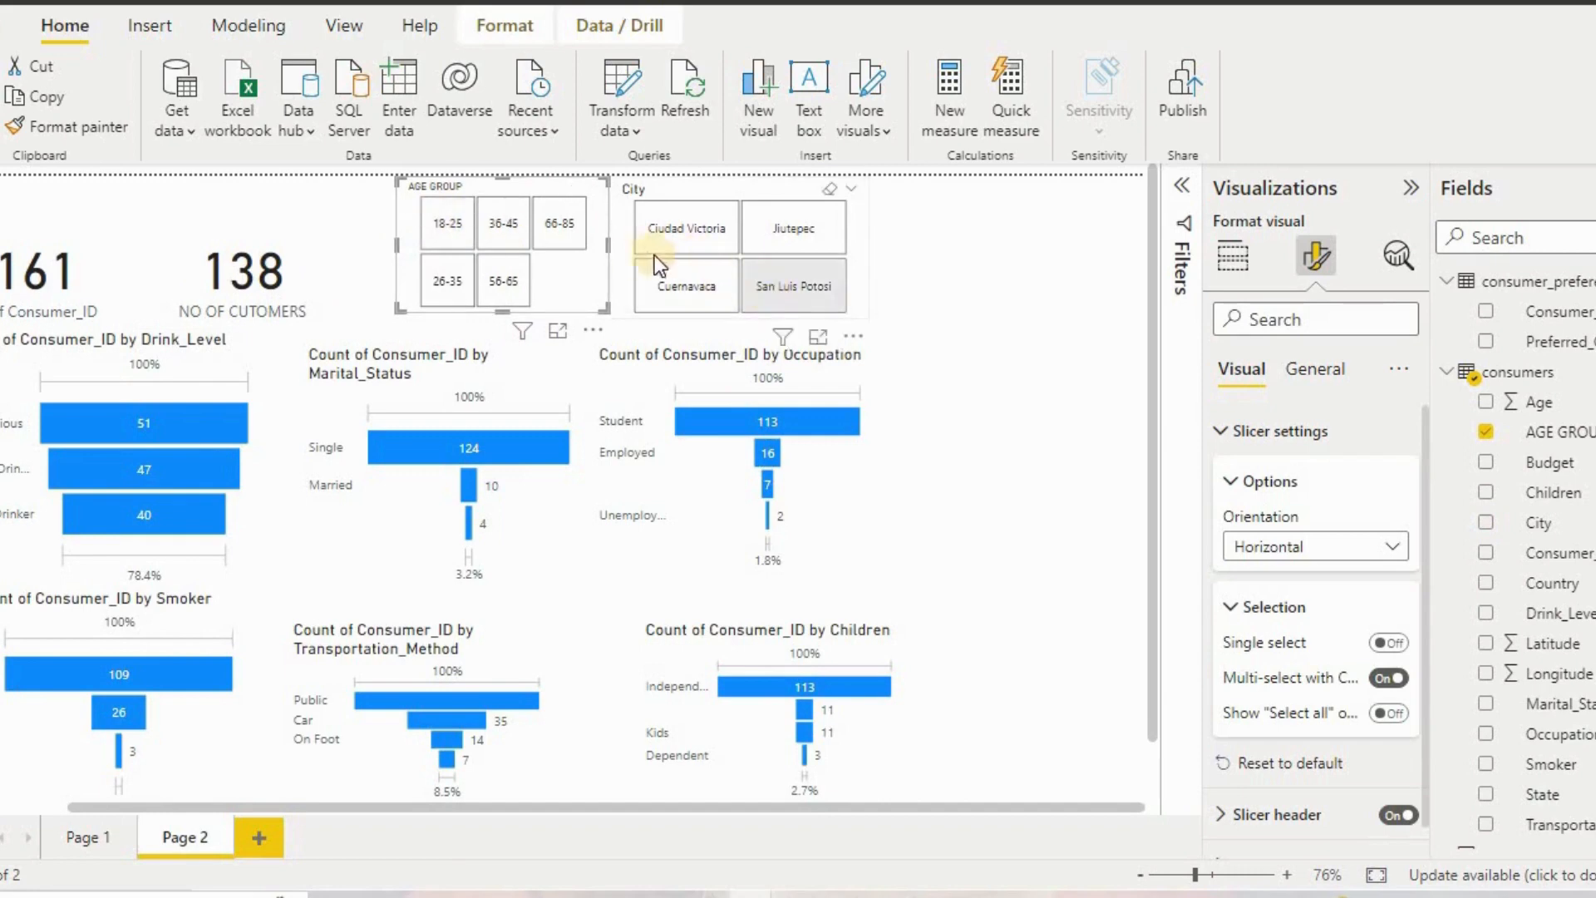
# Examine Page 2 filtered by San Luis Potosi for all age groups, and clear the city selection.
pyautogui.click(796, 286)
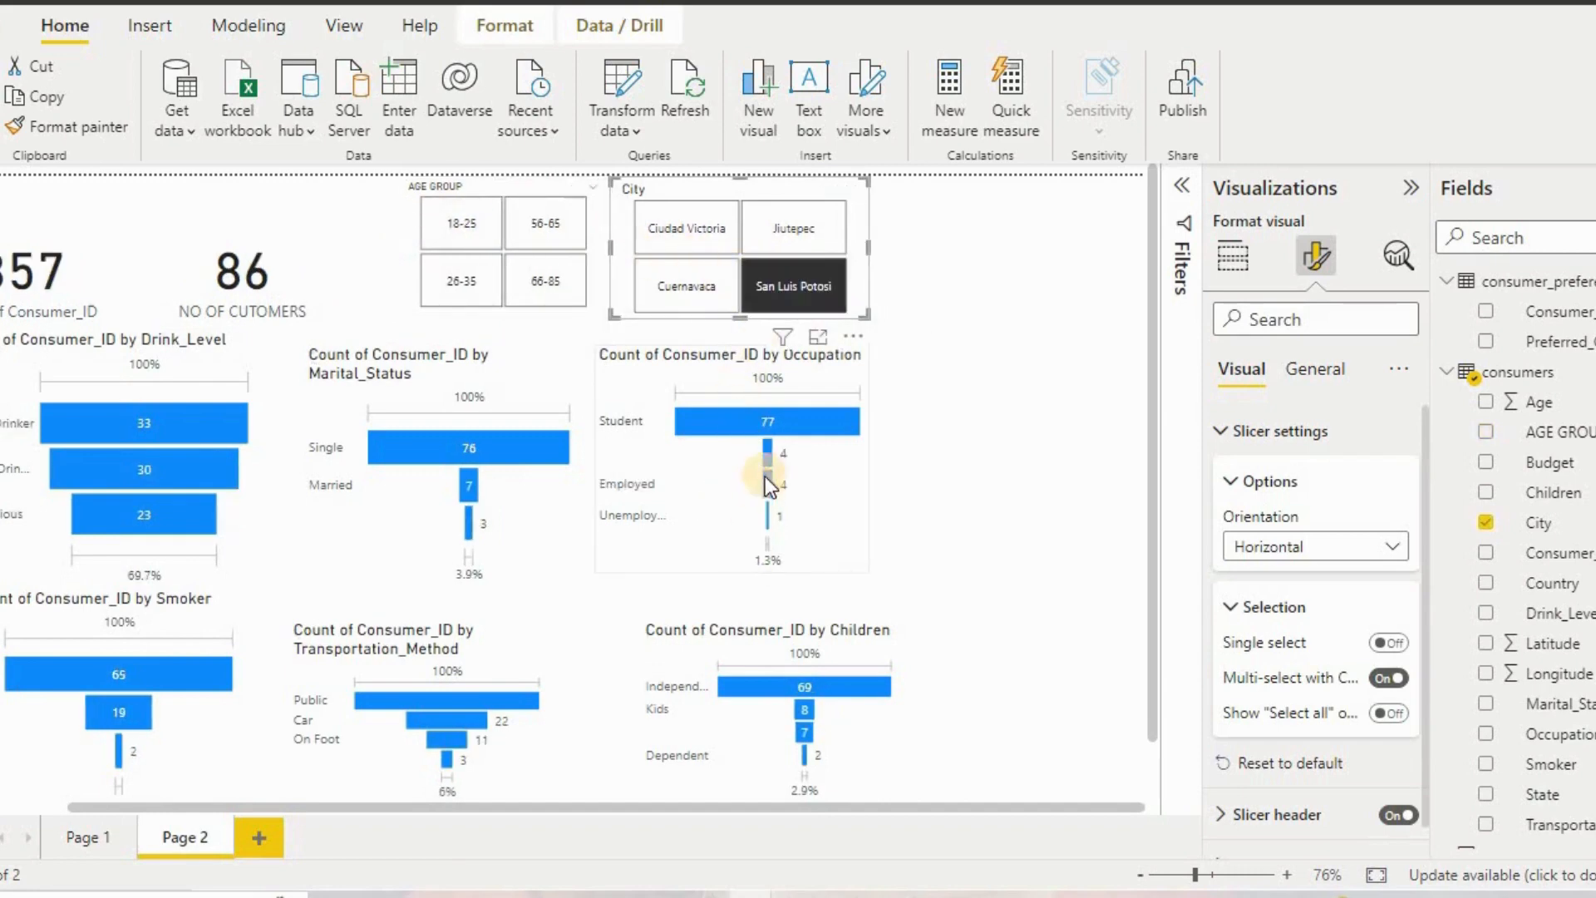
pyautogui.click(800, 296)
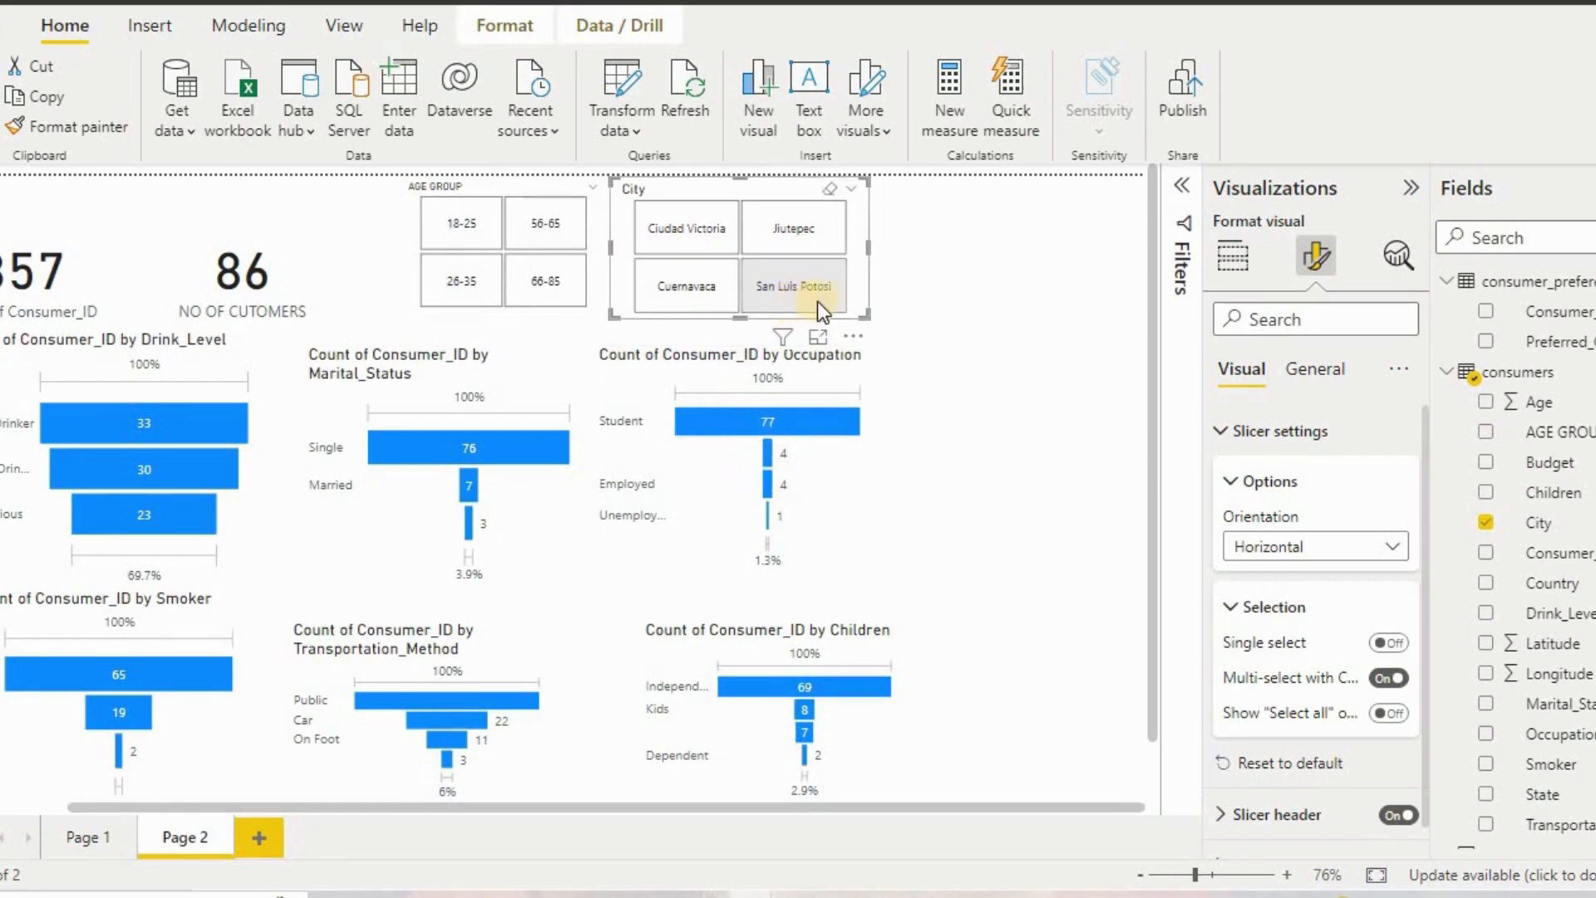
pyautogui.click(830, 190)
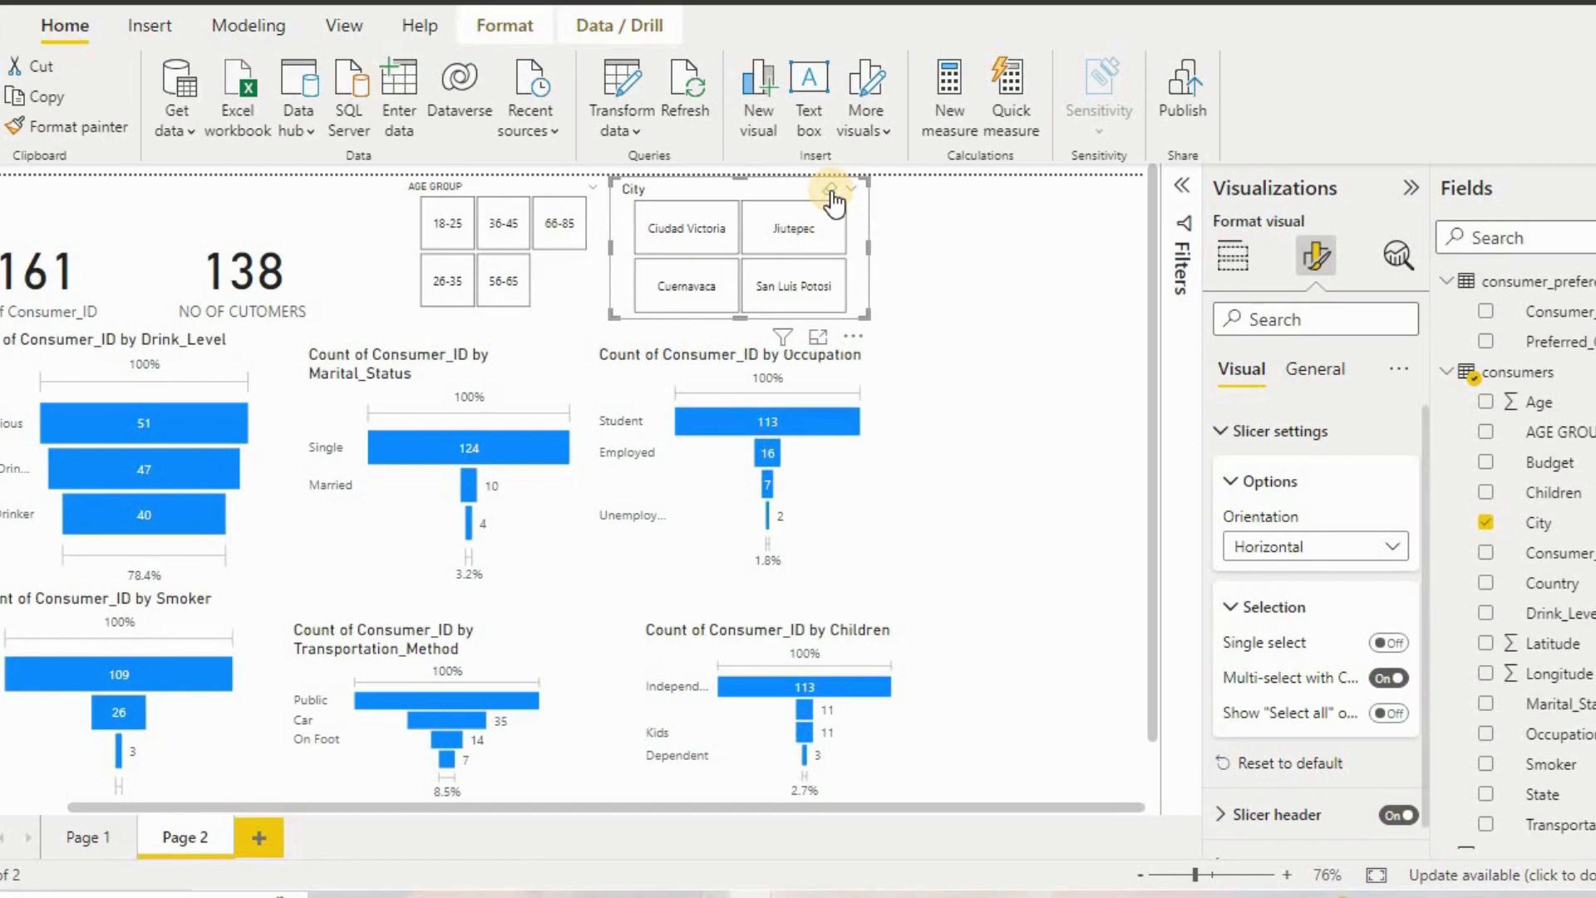
# Open Page 1 and examine its cards, gauges and bar charts with the City slicer filtered to San Luis Potosi.
pyautogui.click(99, 841)
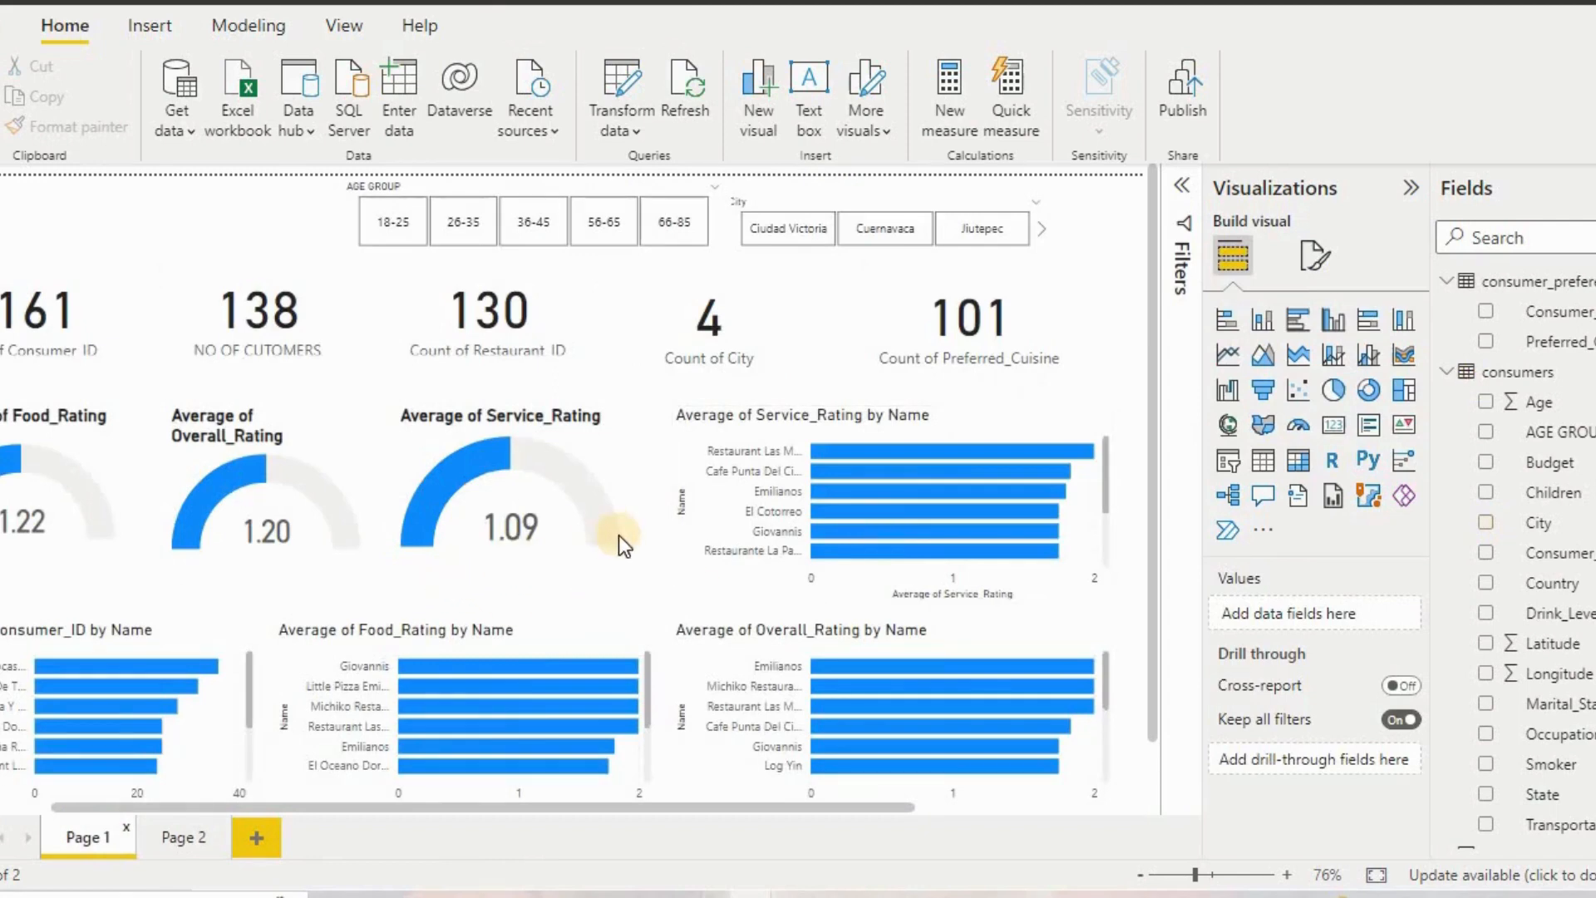
pyautogui.scroll(-1, 640, 528)
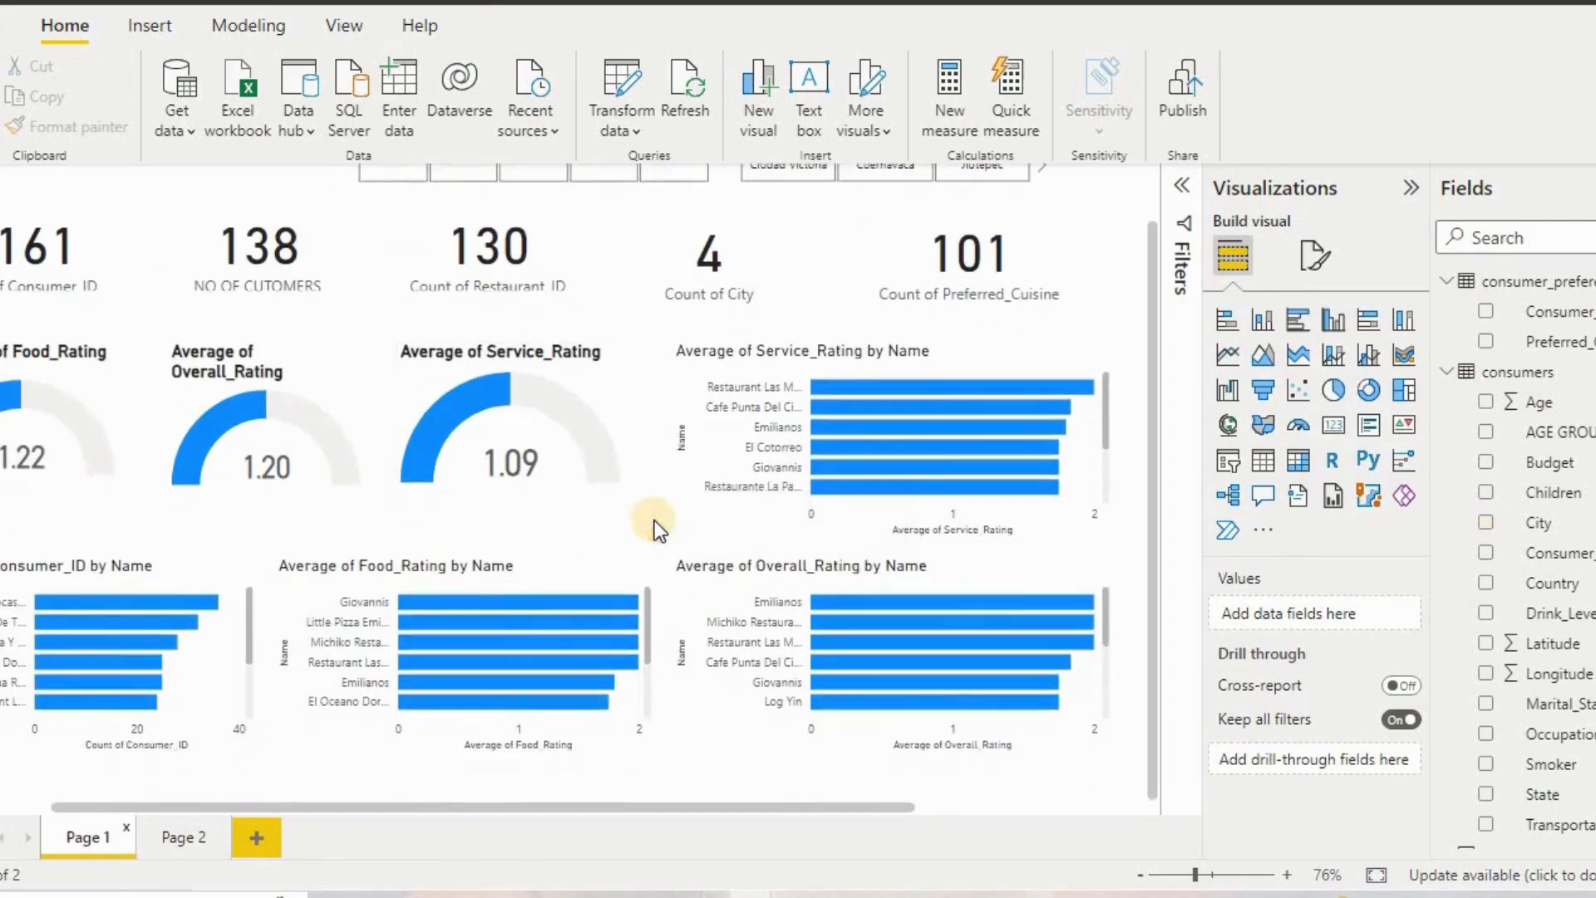
pyautogui.scroll(1, 665, 482)
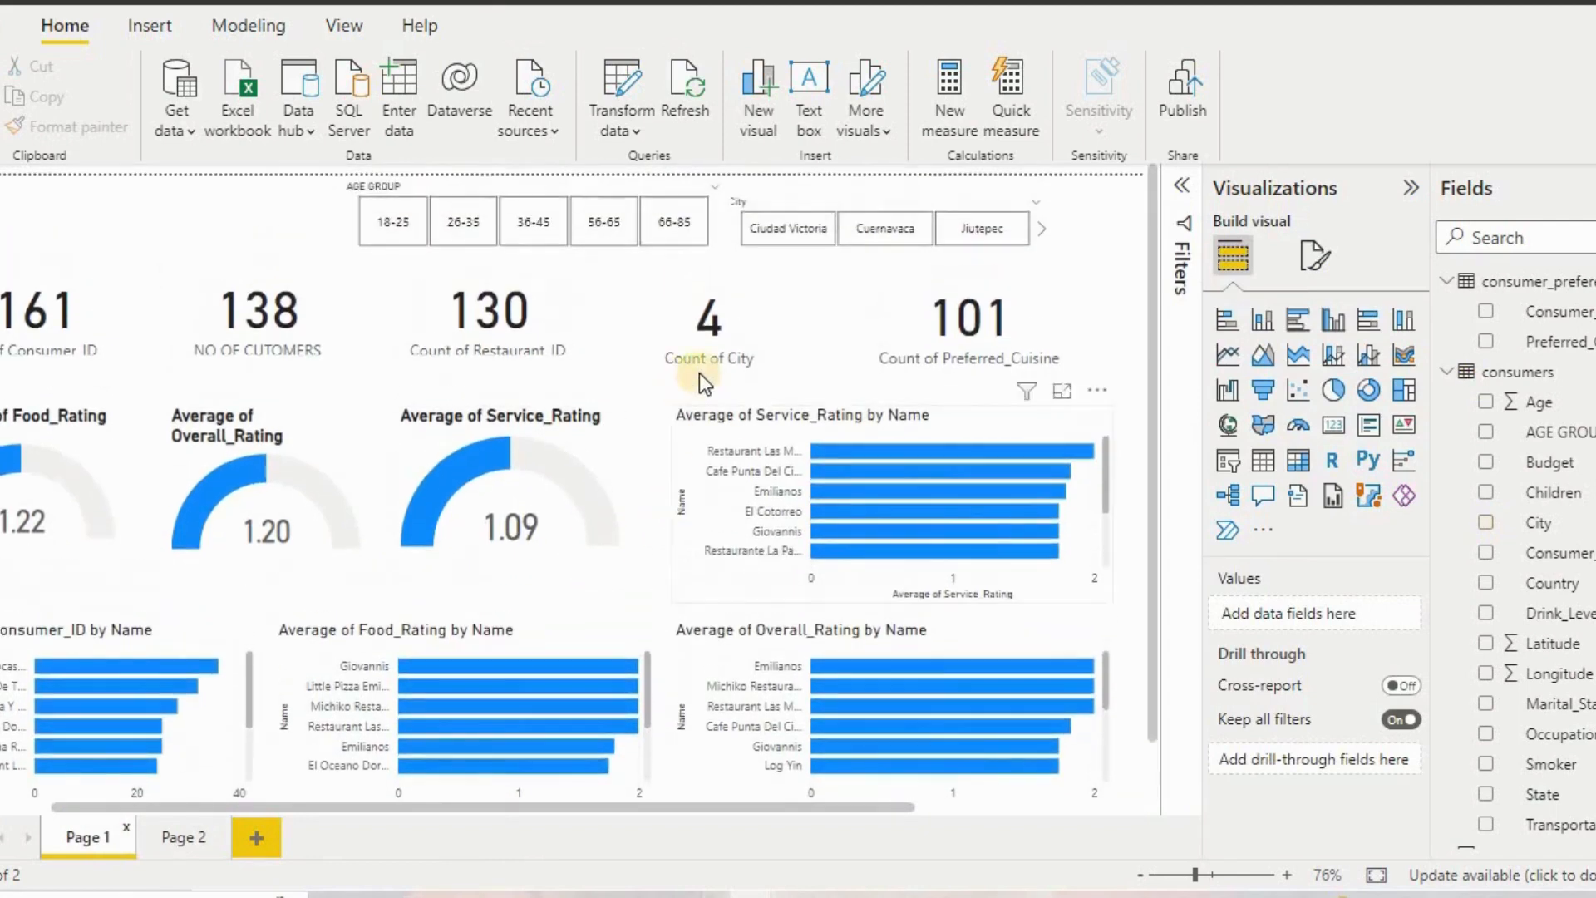
pyautogui.click(1047, 231)
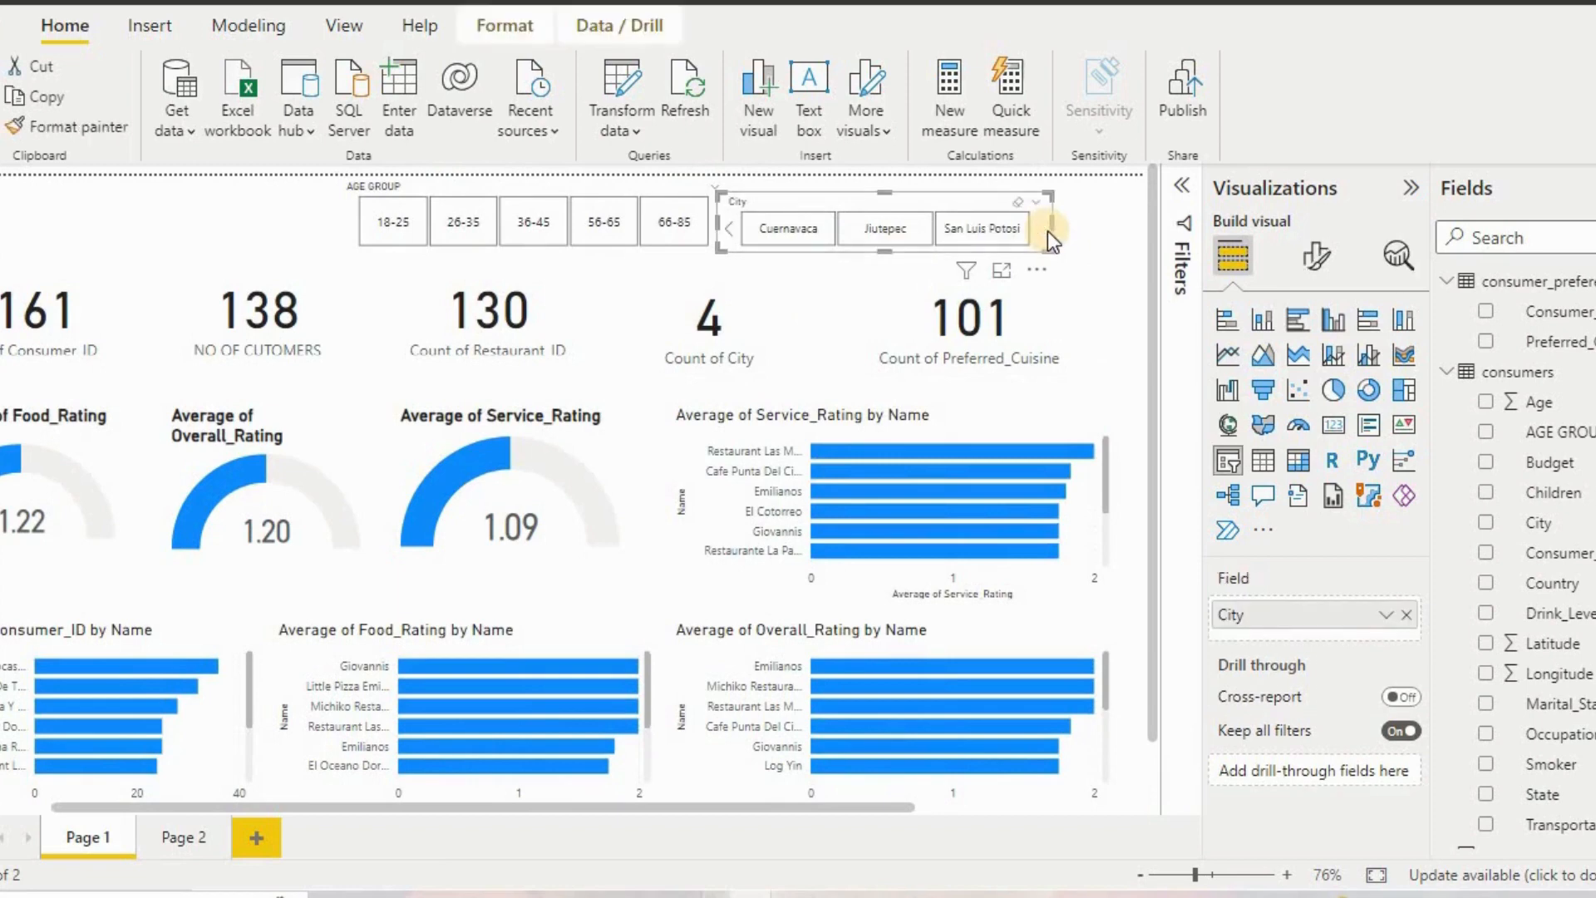
pyautogui.click(990, 236)
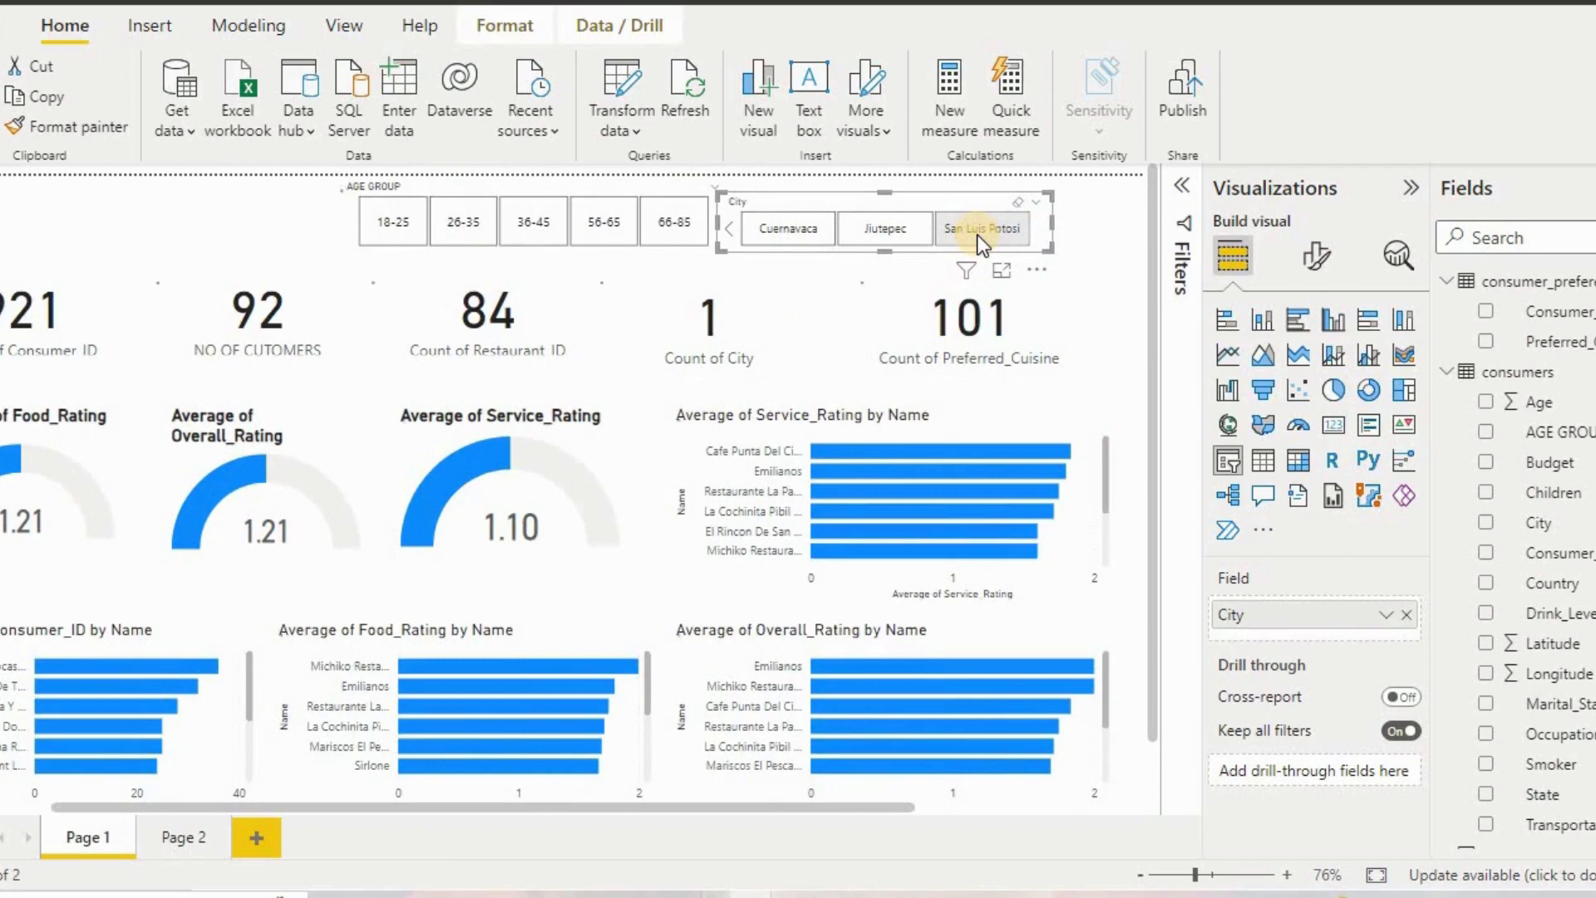
pyautogui.click(976, 234)
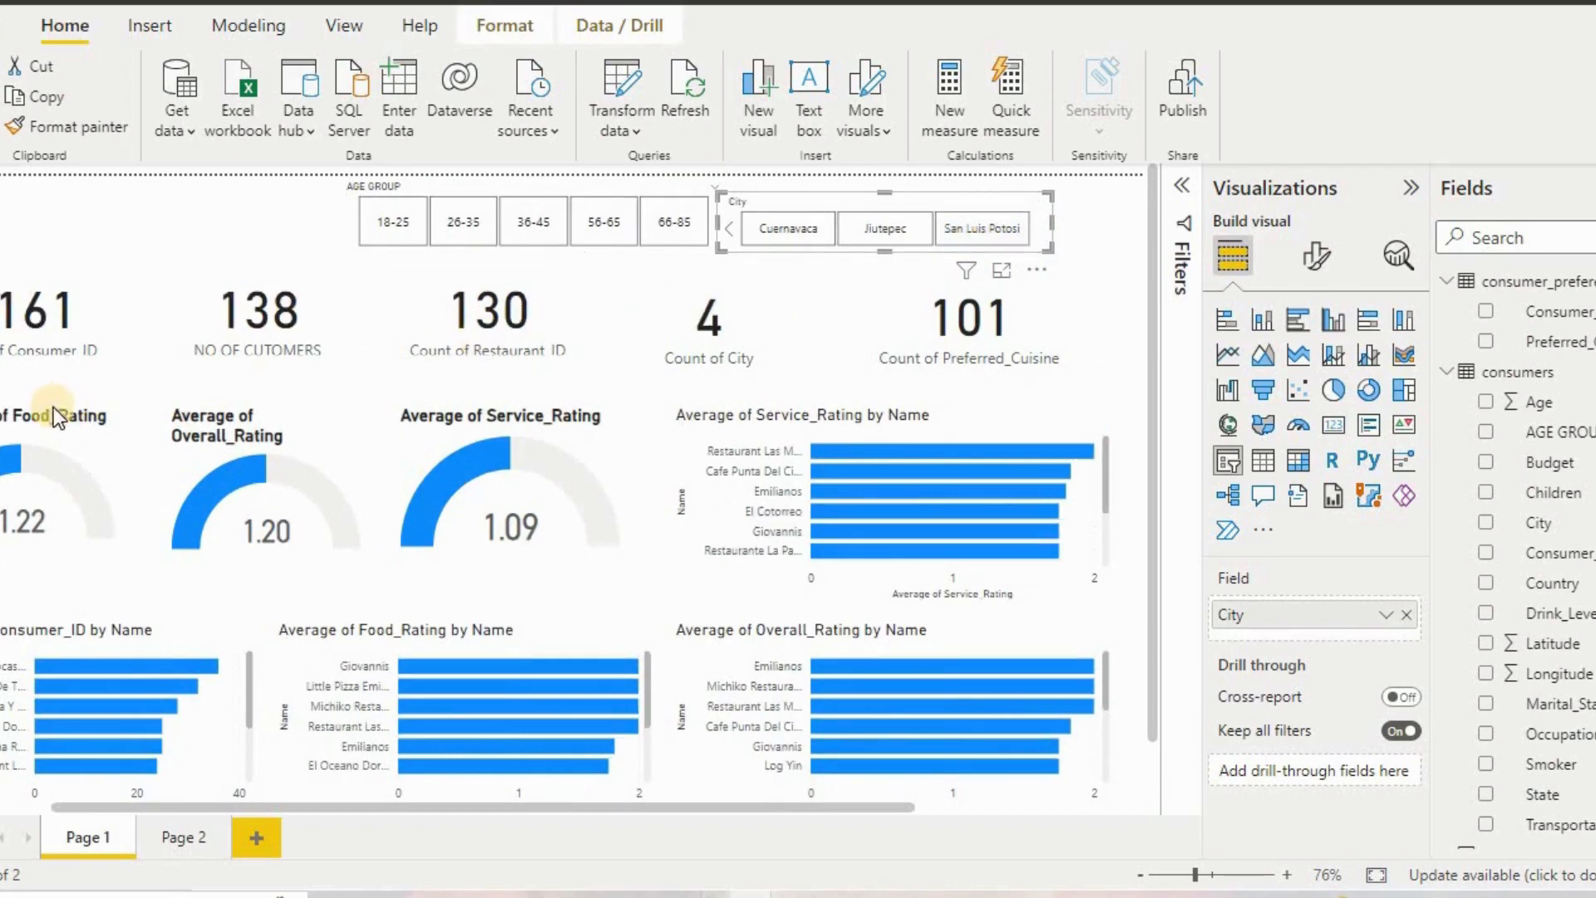
pyautogui.moveTo(382, 809); pyautogui.dragTo(316, 806)
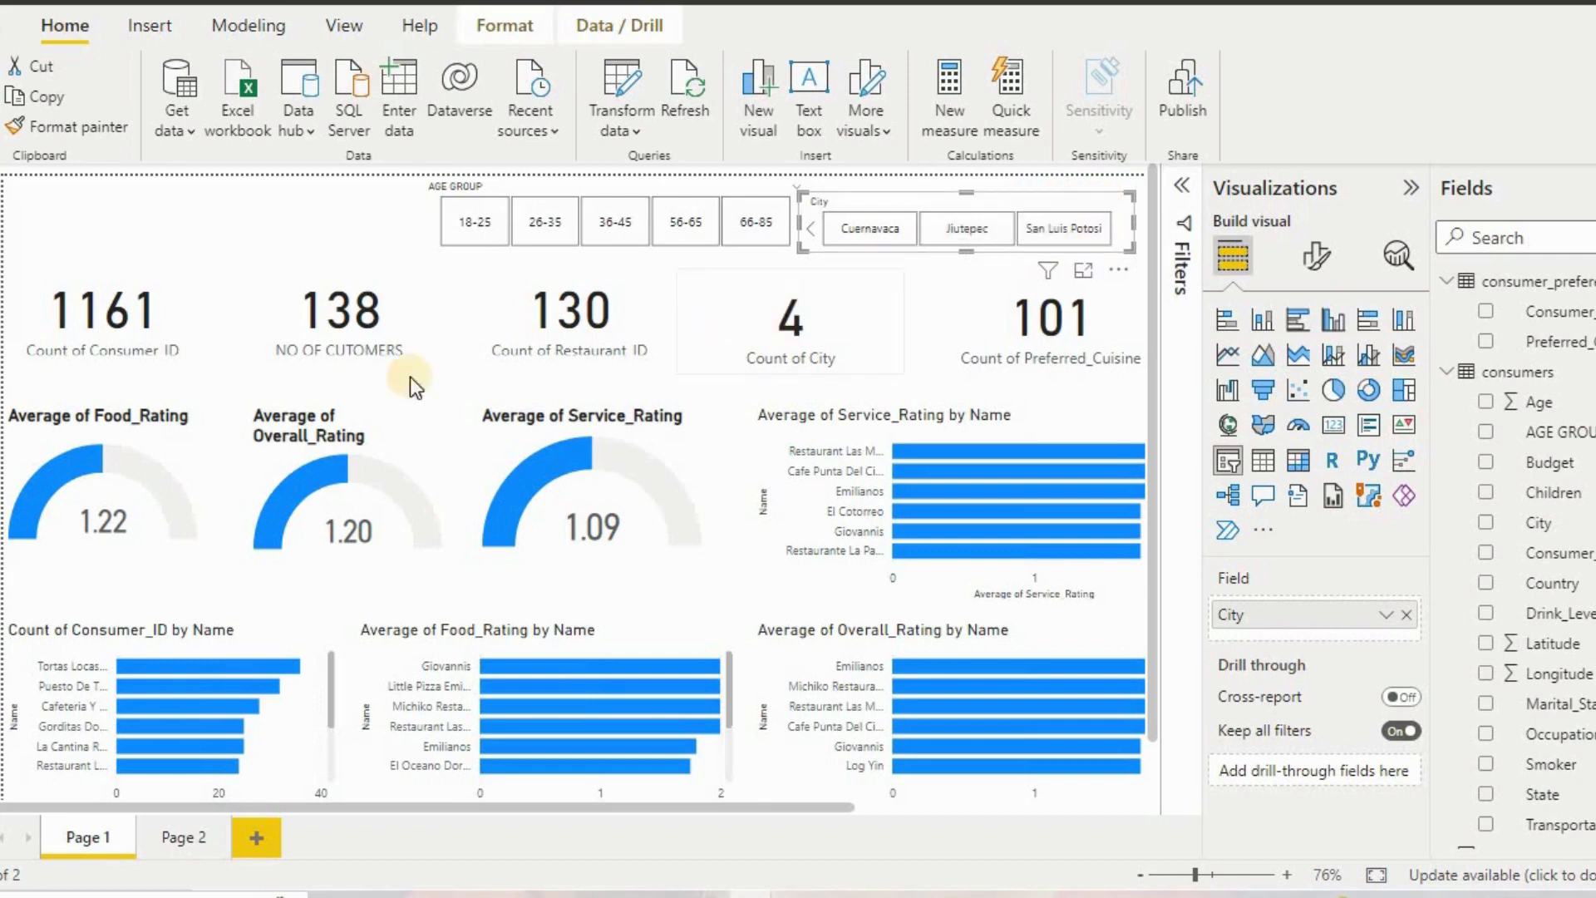
pyautogui.click(1079, 231)
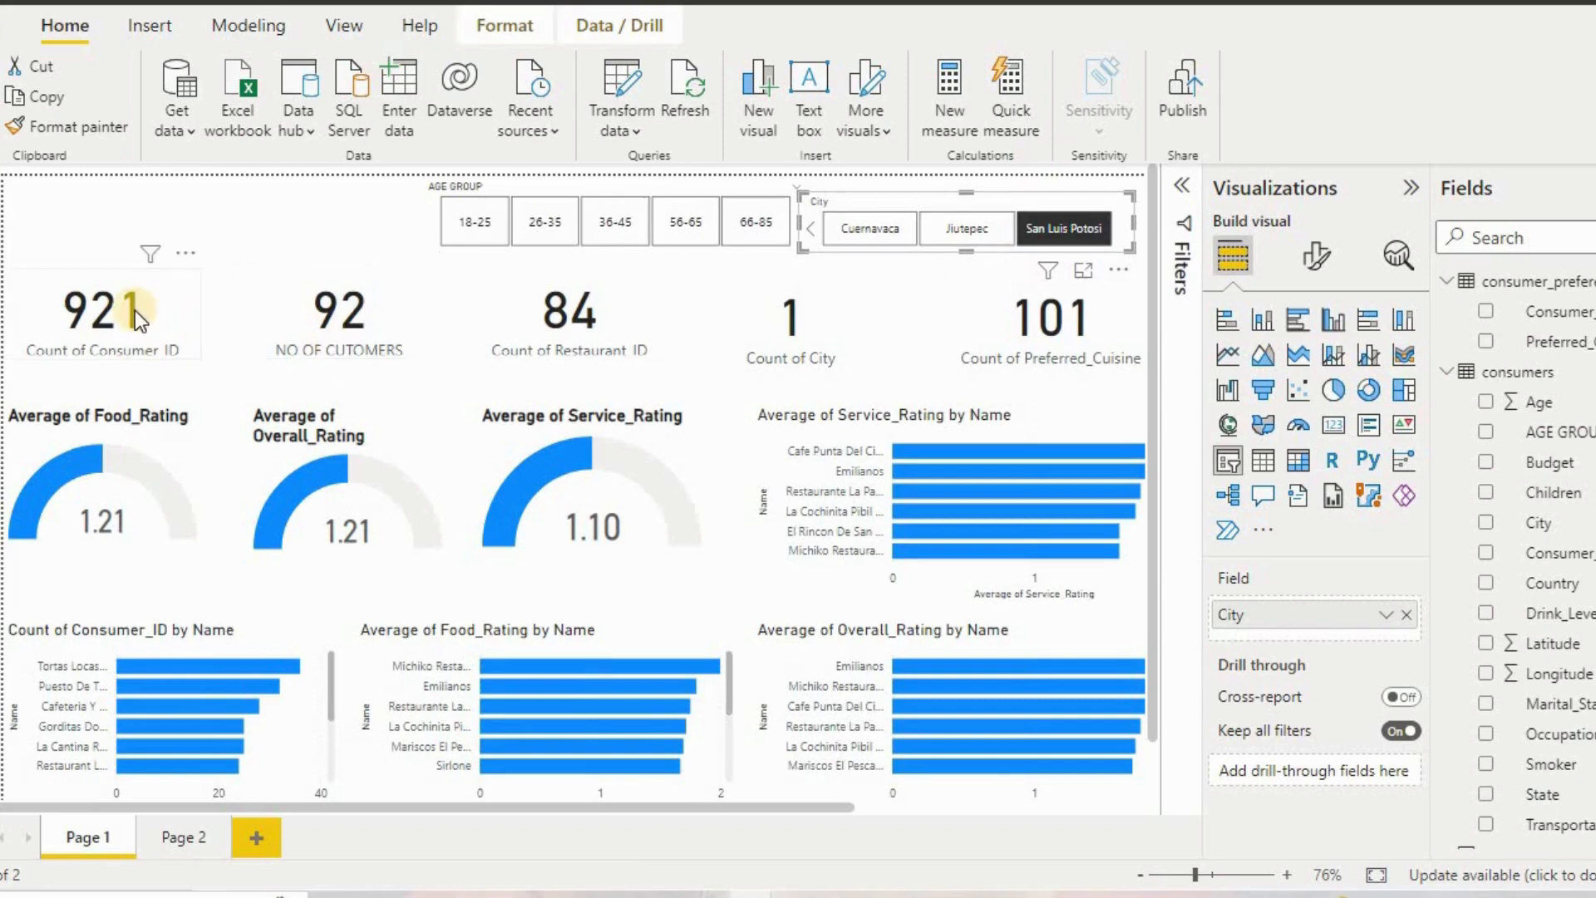
# Check Page 1 for the 18-25 age group in San Luis Potosi, keeping only the city filtered at the end.
pyautogui.click(481, 226)
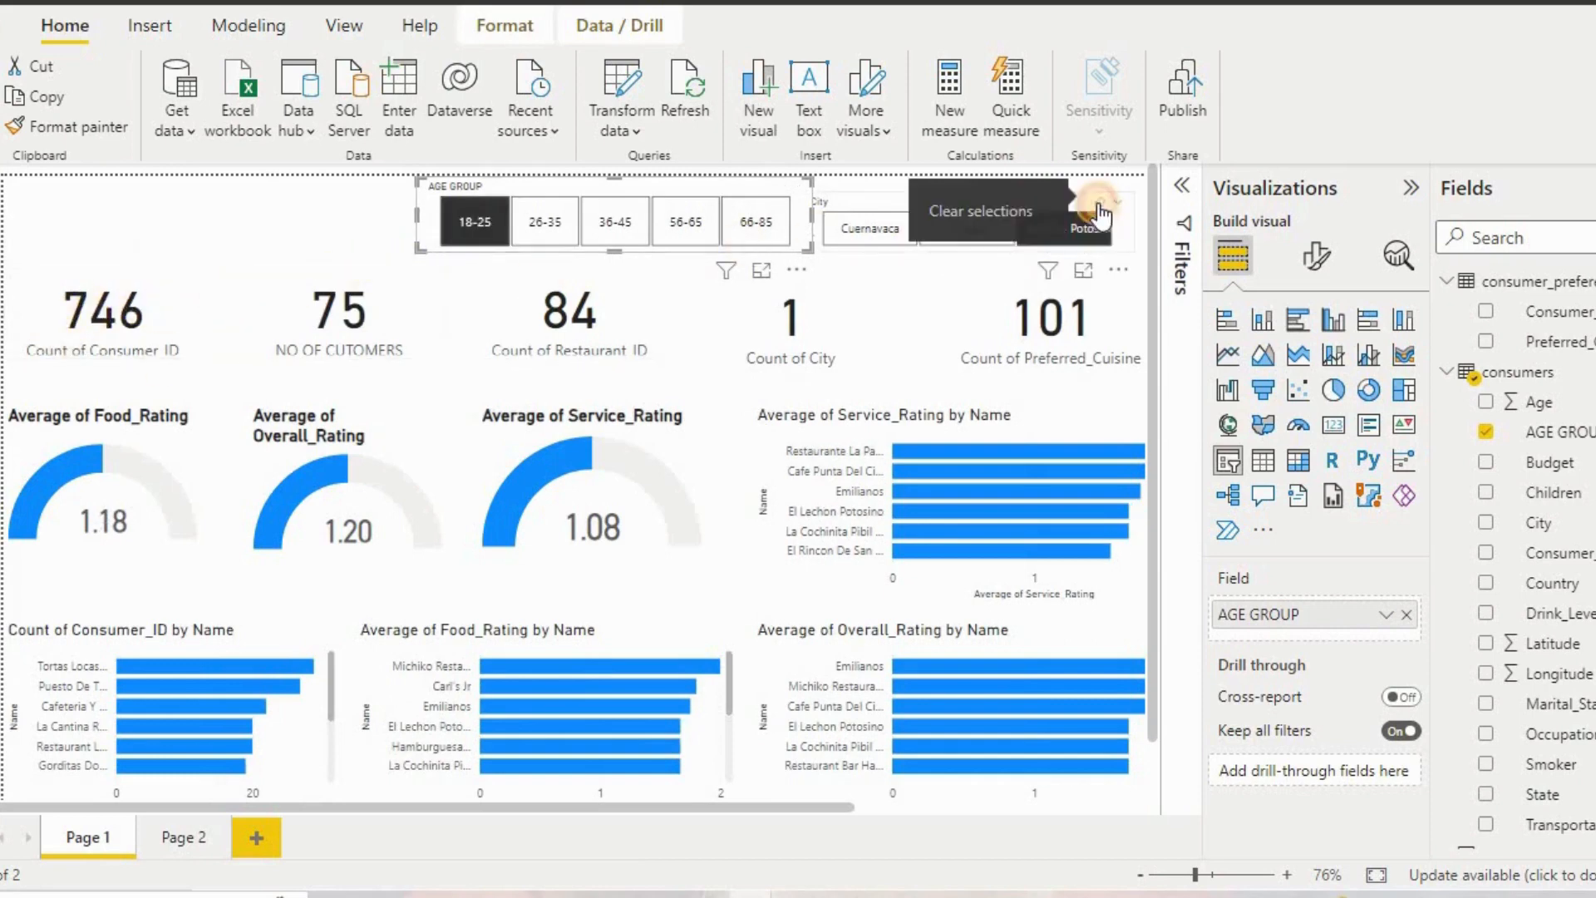
pyautogui.click(1100, 203)
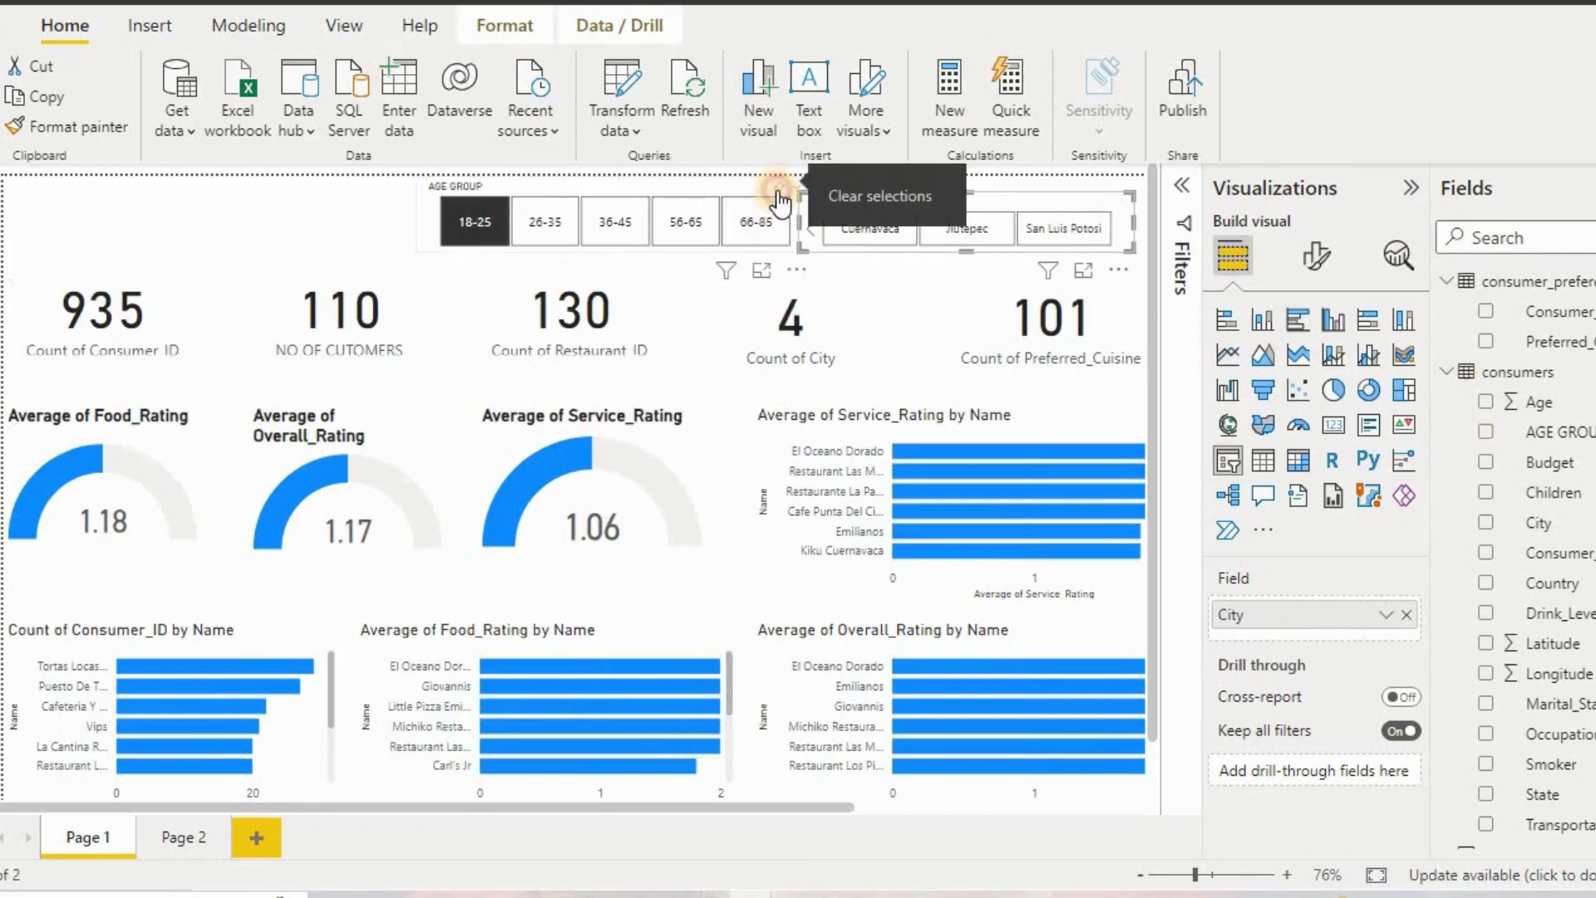
pyautogui.click(778, 194)
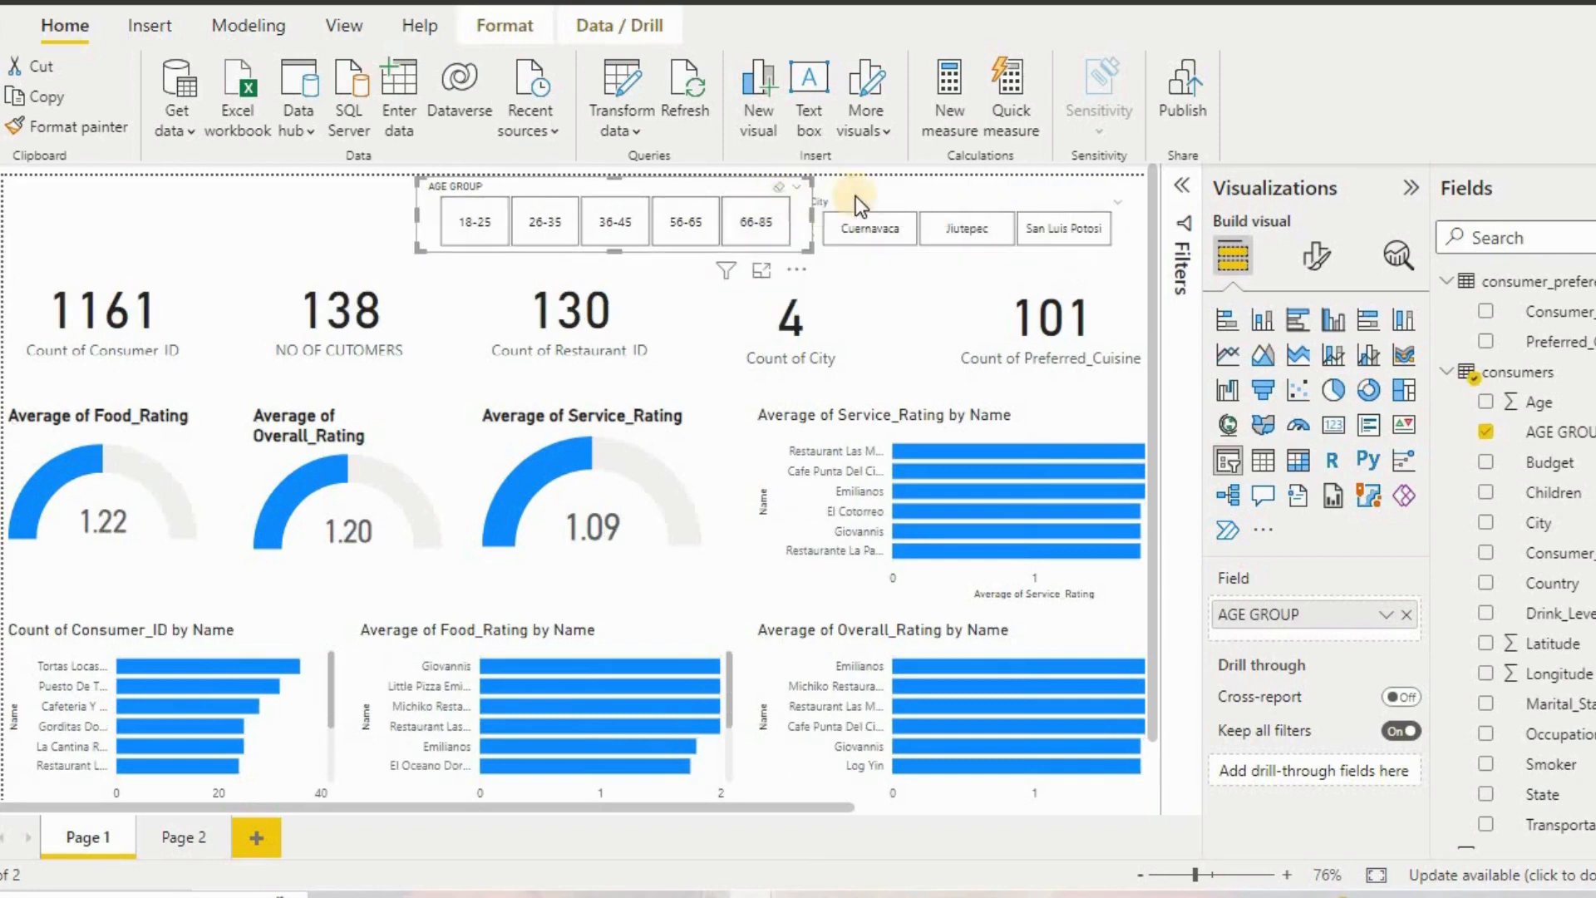
pyautogui.click(1058, 222)
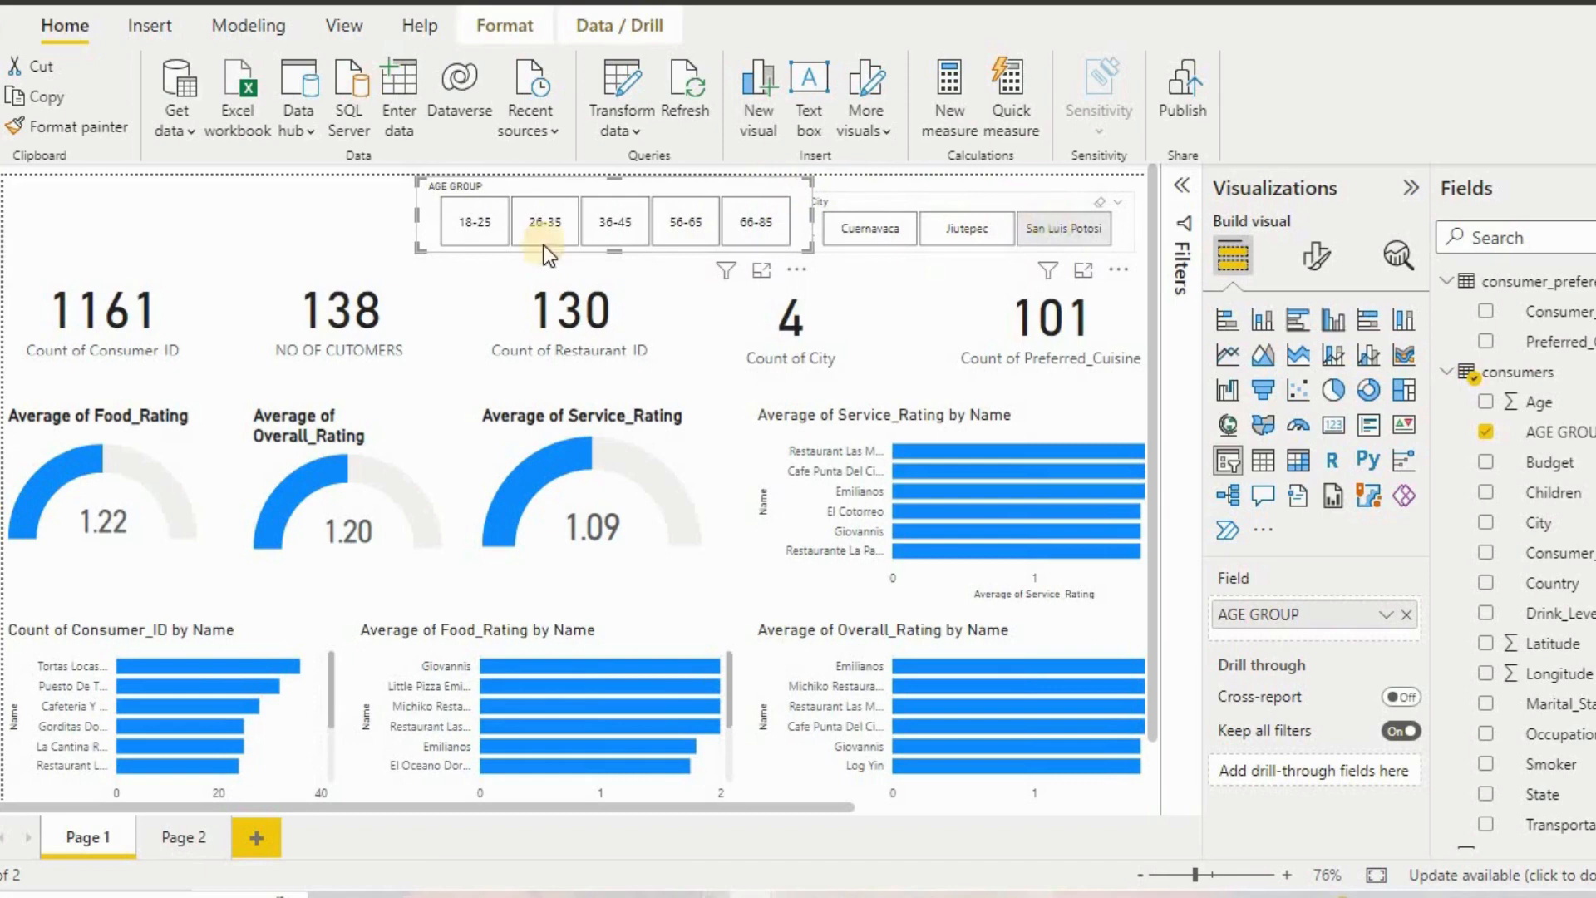
pyautogui.click(467, 228)
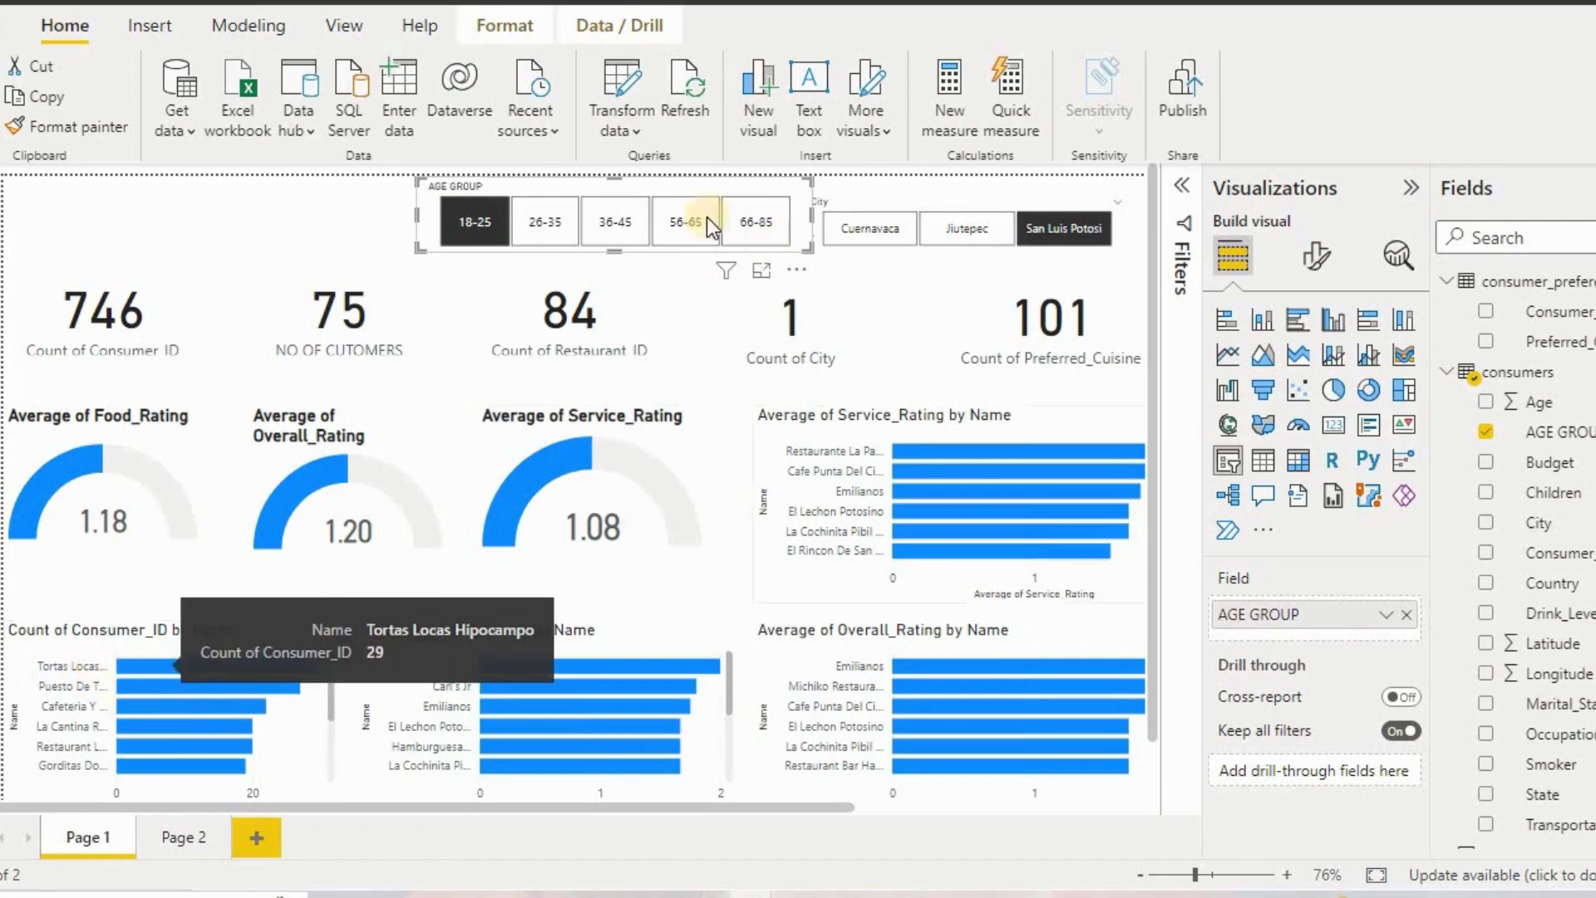
pyautogui.click(777, 188)
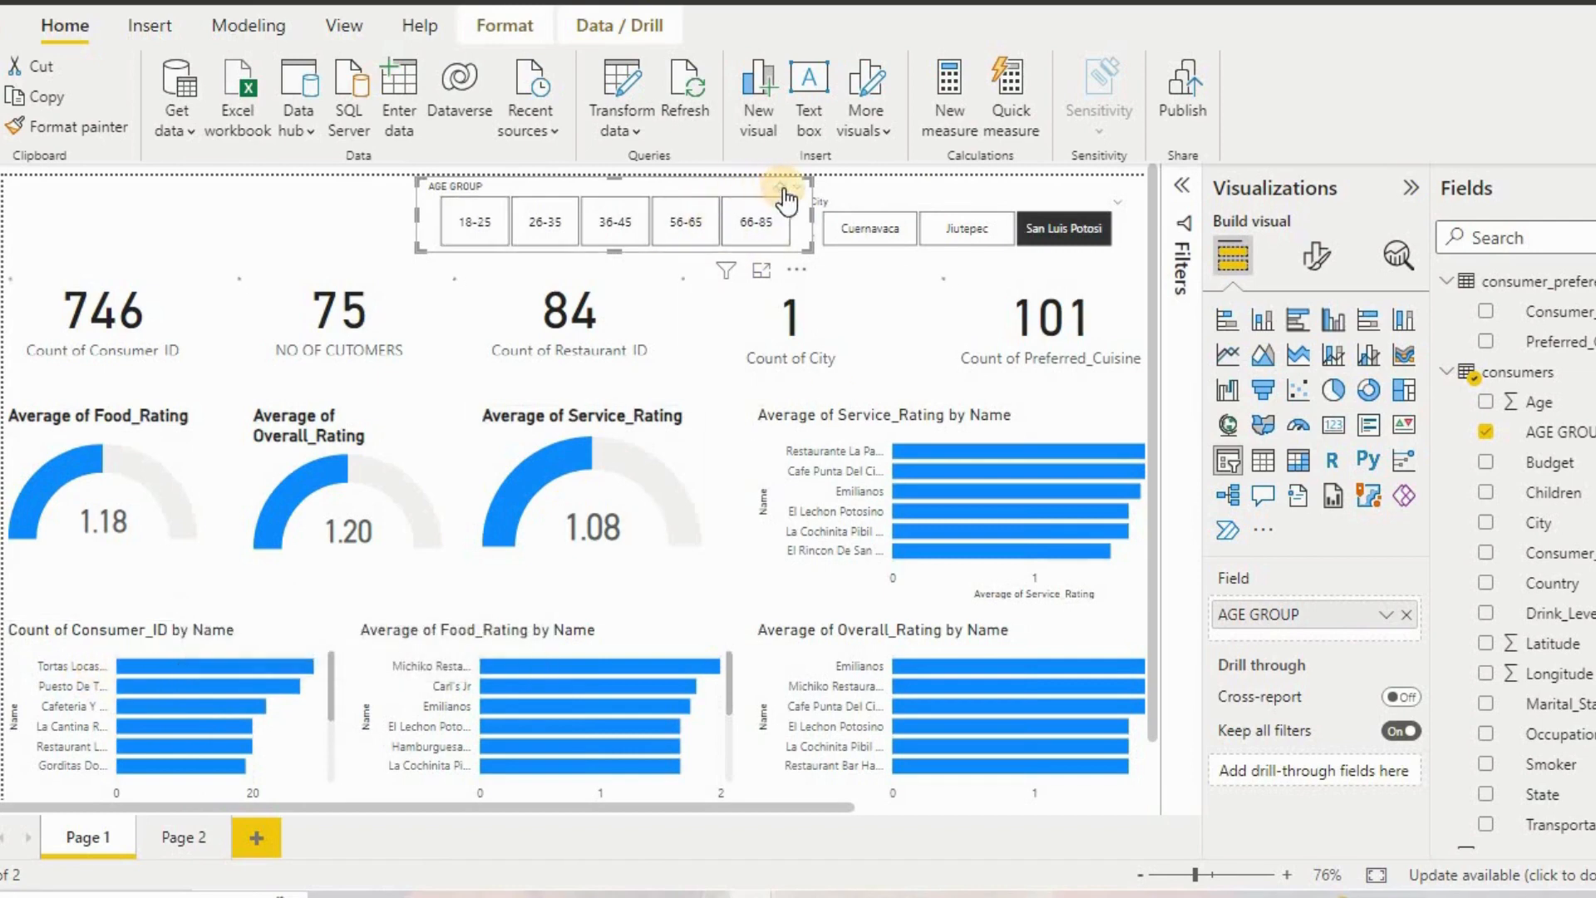
# Add a treemap to Page 2 in the empty space beside the Occupation funnel.
pyautogui.click(193, 838)
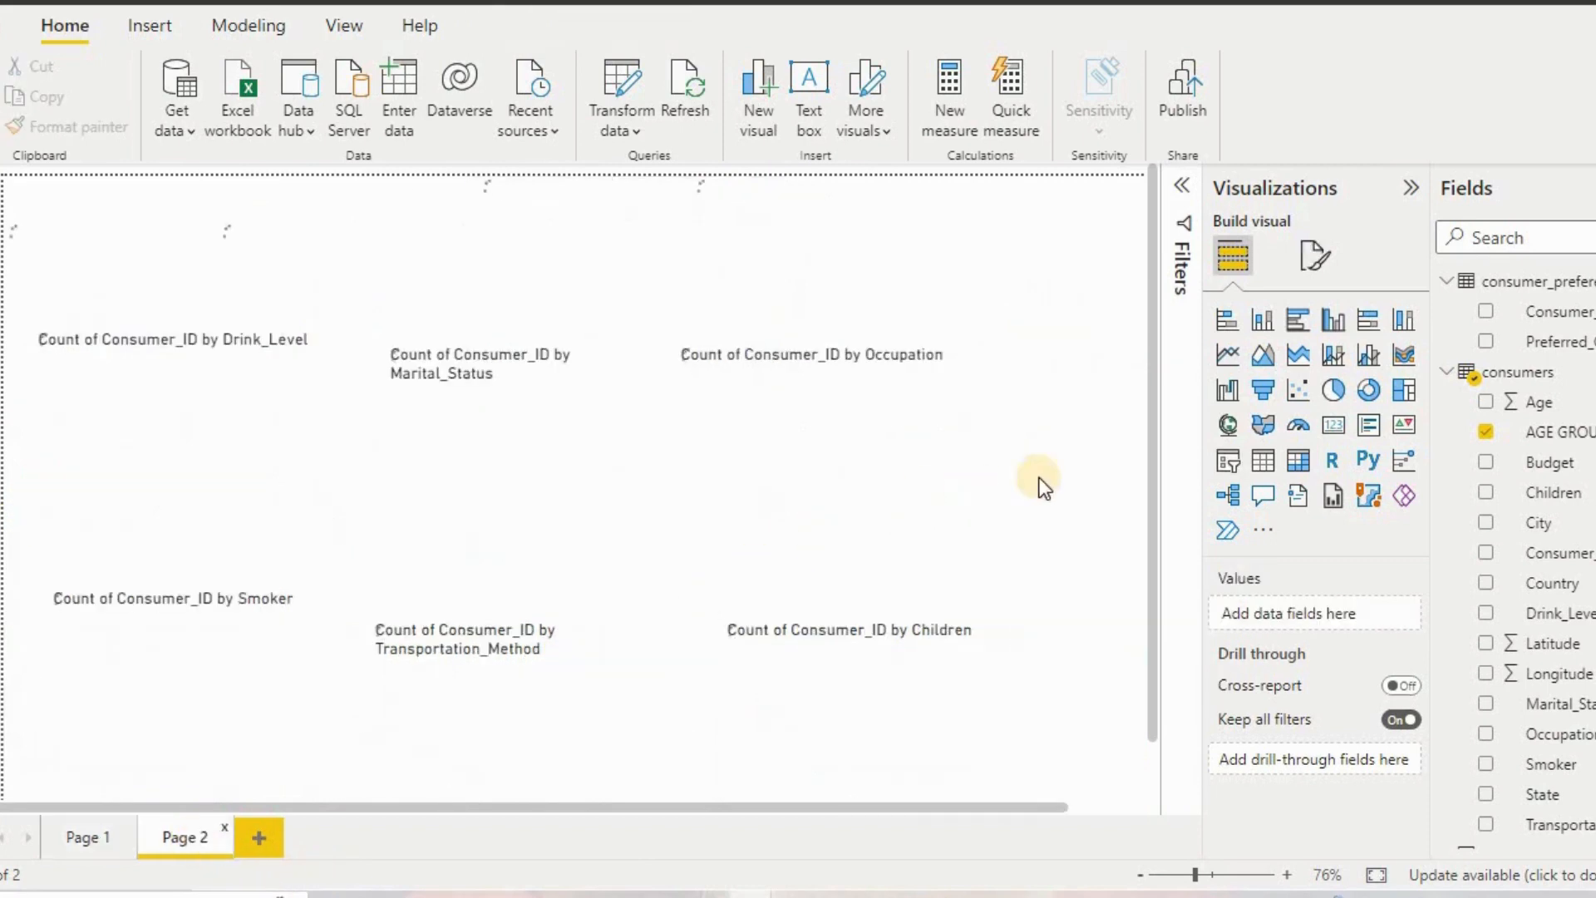
pyautogui.moveTo(887, 800); pyautogui.dragTo(1045, 811)
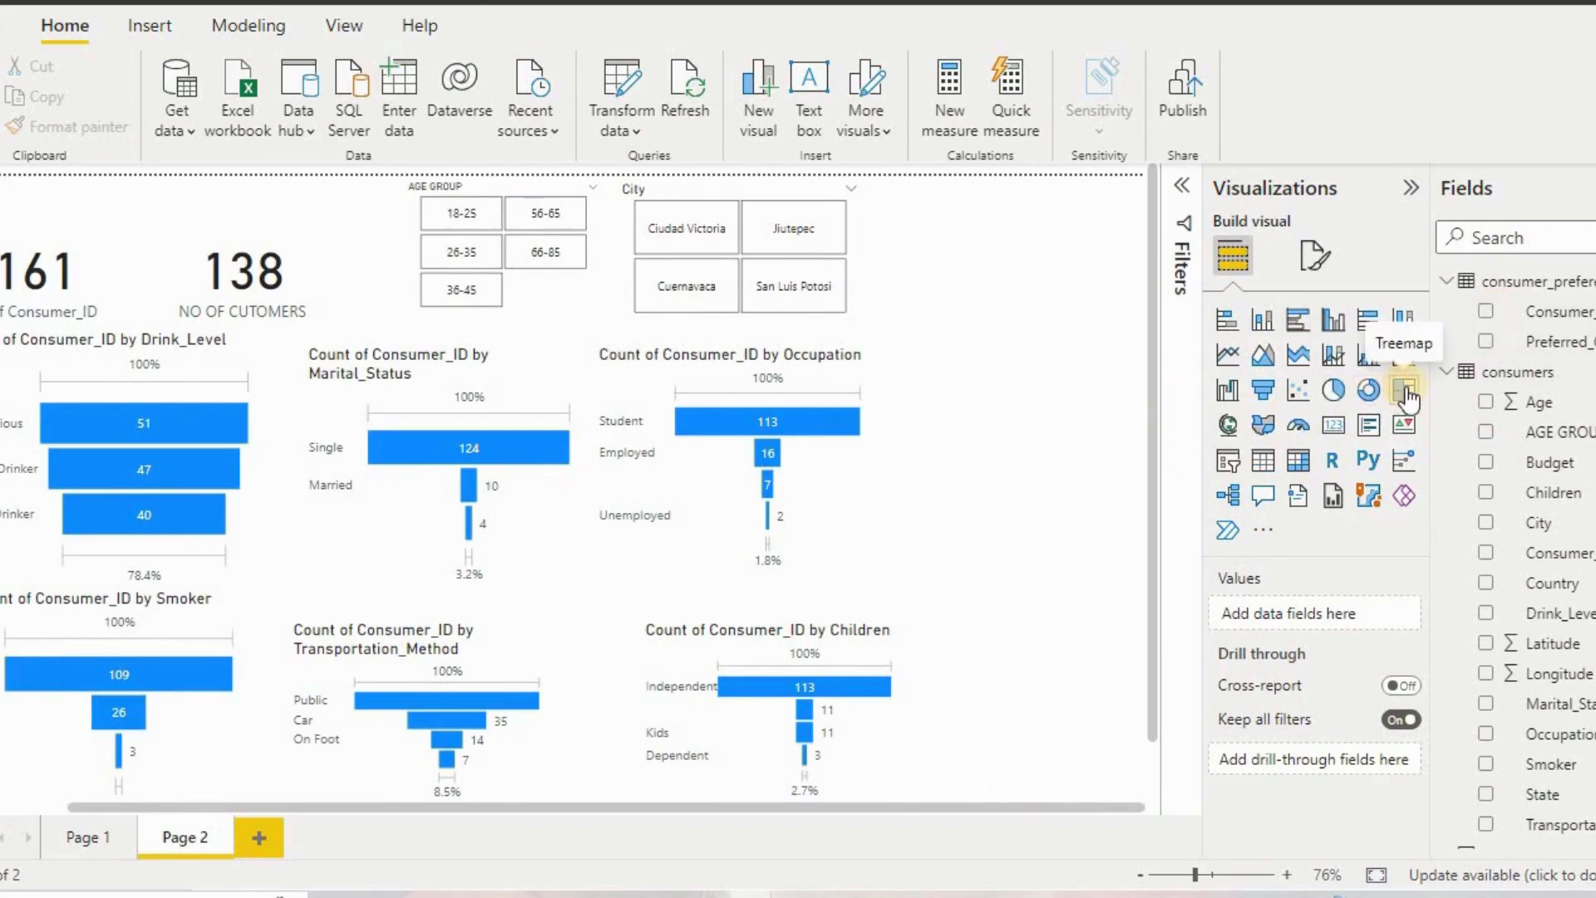
pyautogui.click(1031, 456)
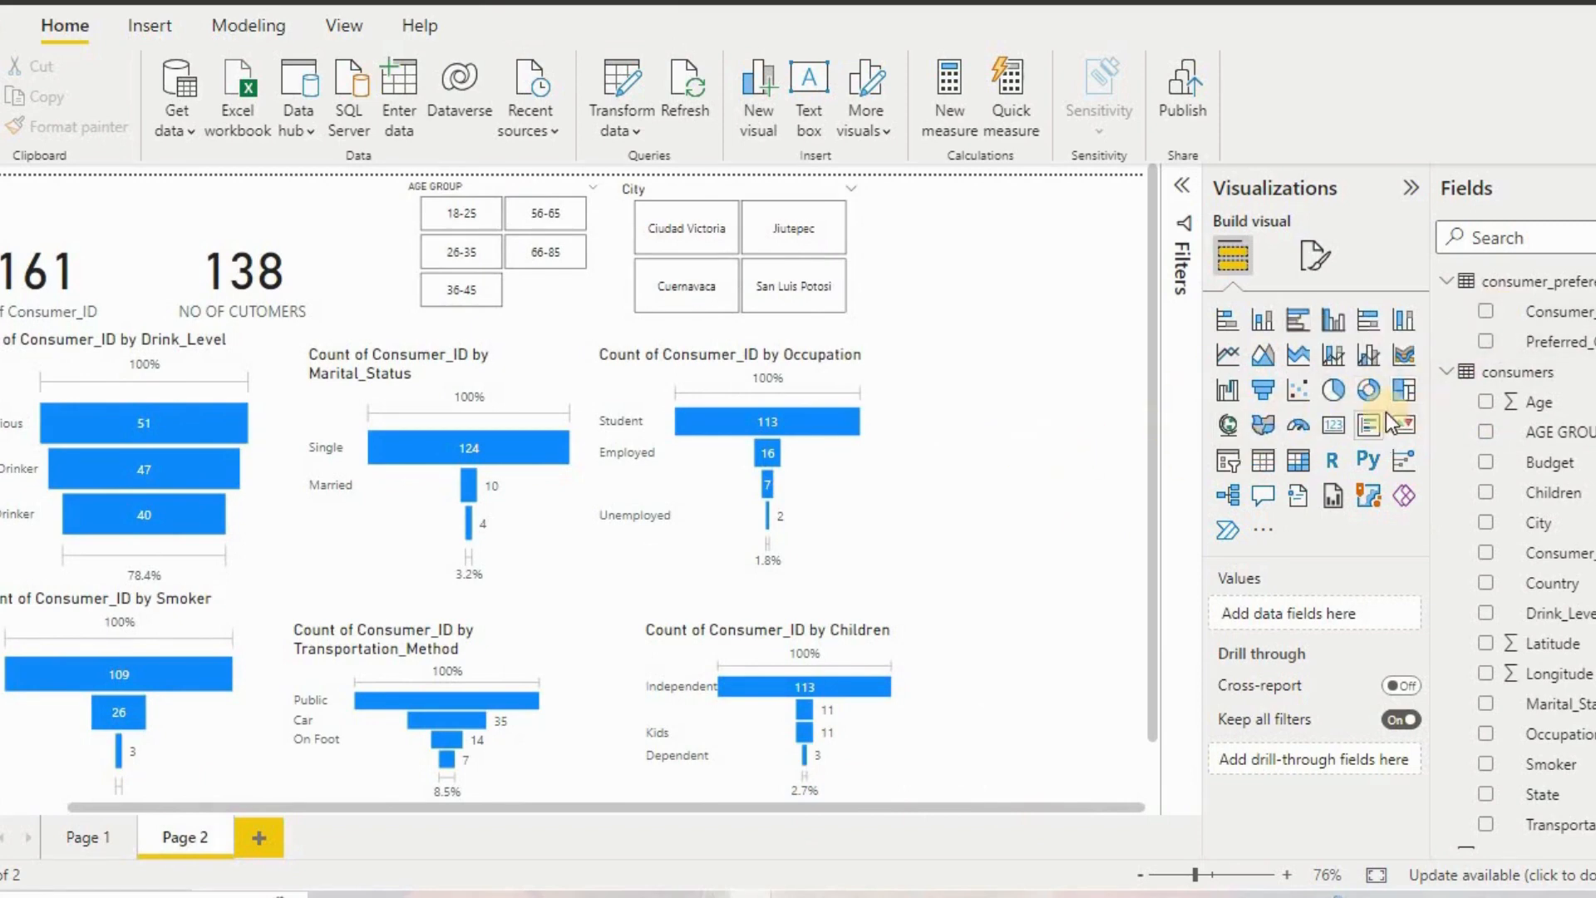
pyautogui.click(1402, 396)
pyautogui.moveTo(1008, 288); pyautogui.dragTo(1020, 491)
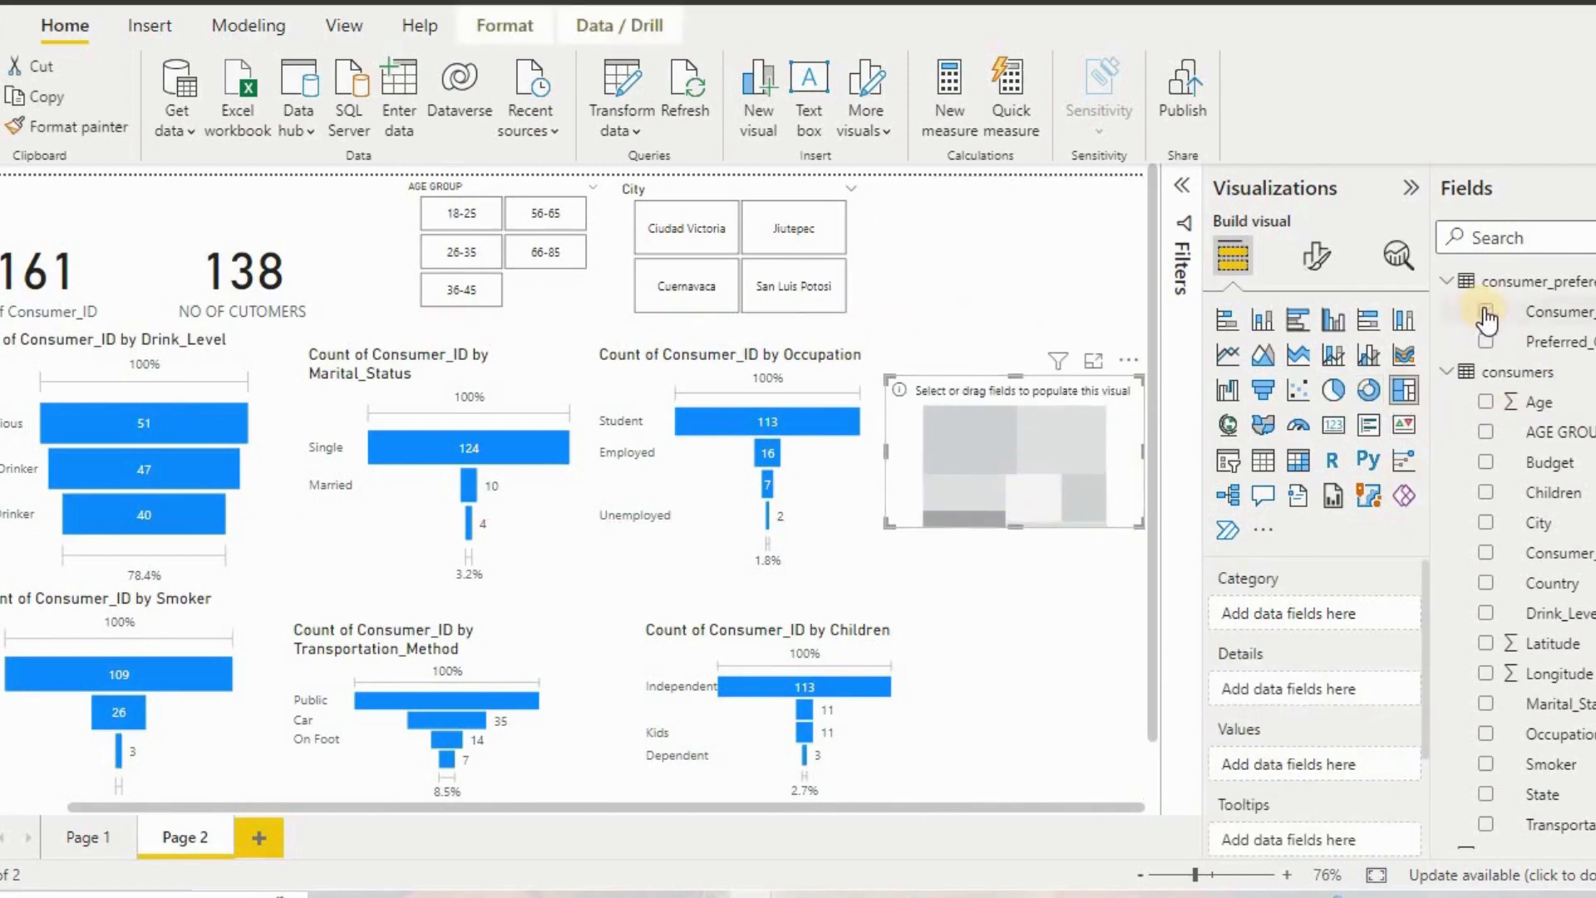
# Populate the treemap with Preferred_Cuisine as category and the count of Consumer_ID as values, and make it slightly taller.
pyautogui.moveTo(1530, 342); pyautogui.dragTo(1319, 596)
pyautogui.moveTo(1488, 312); pyautogui.dragTo(1275, 773)
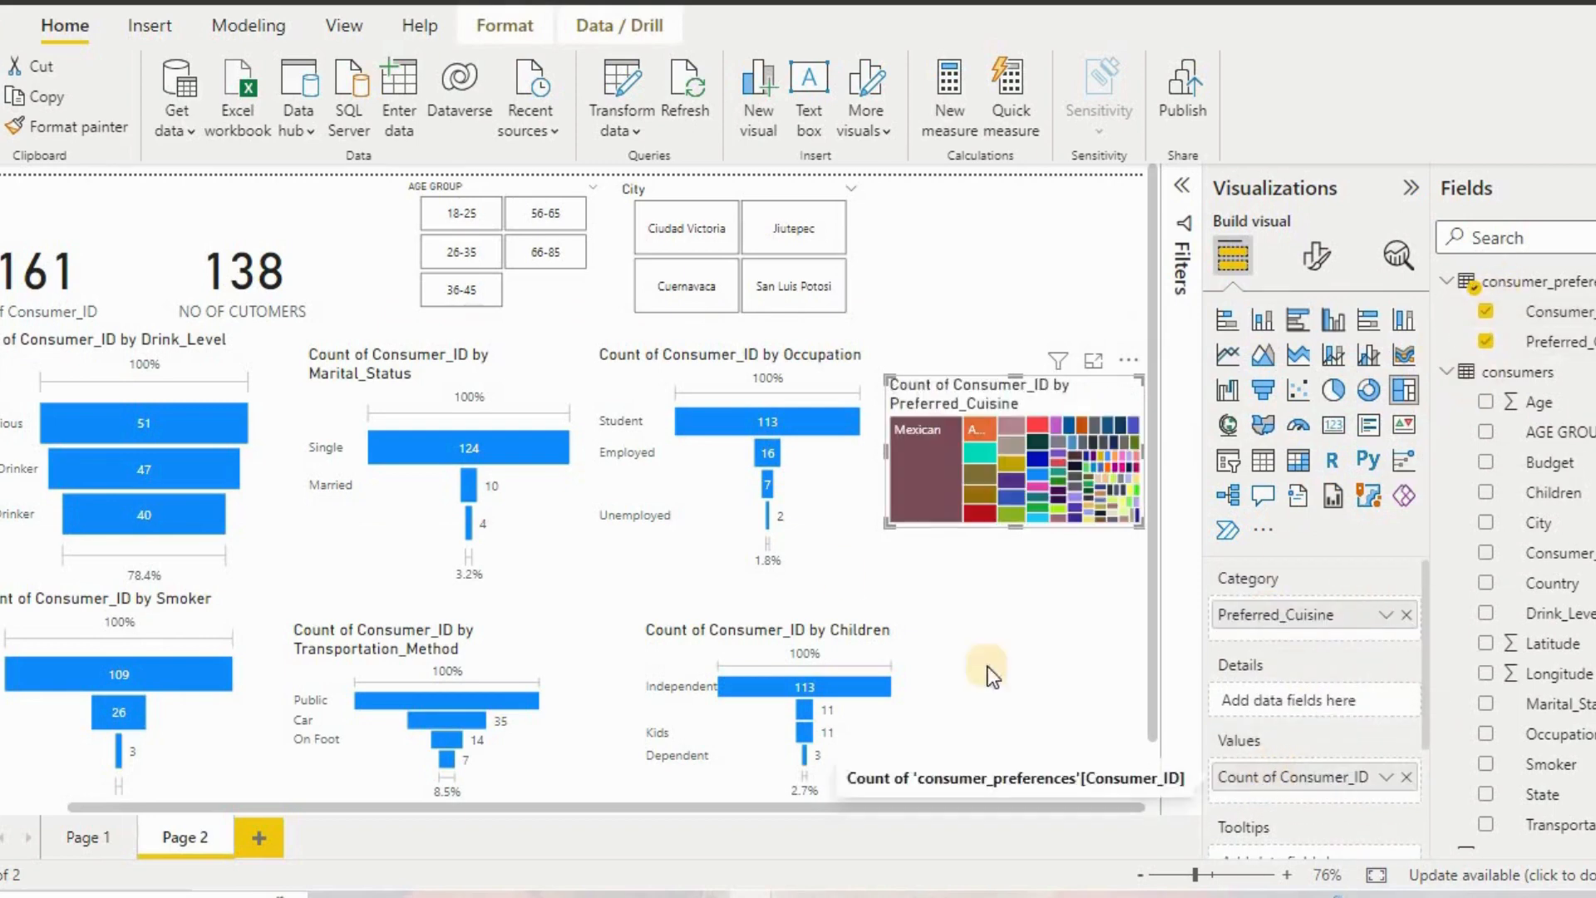
pyautogui.moveTo(910, 476)
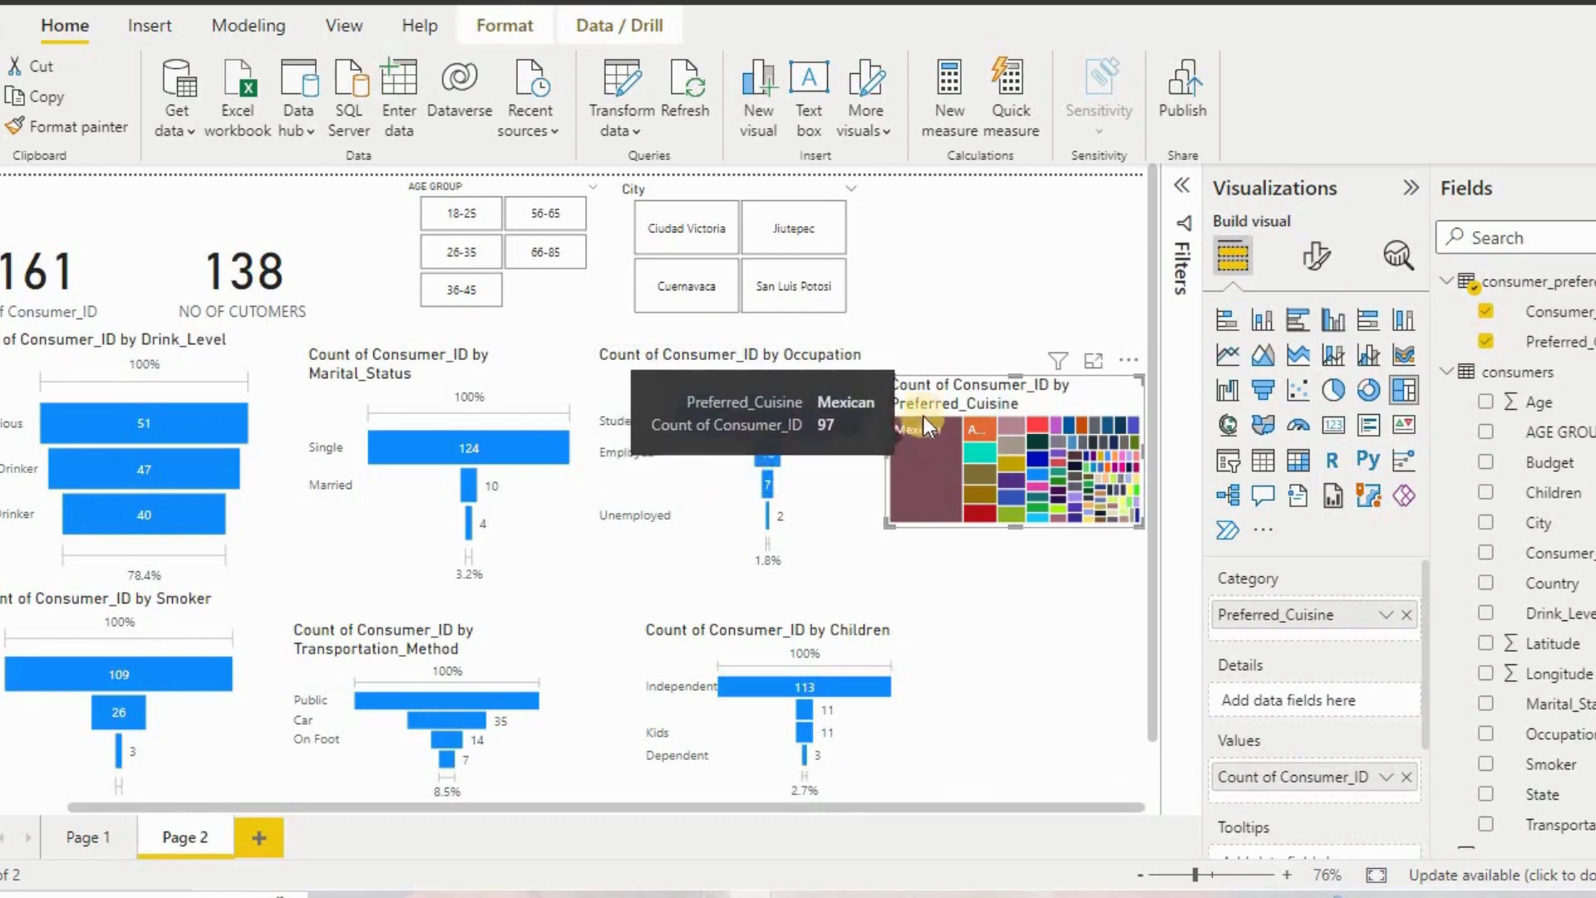
pyautogui.moveTo(927, 521); pyautogui.dragTo(1016, 536)
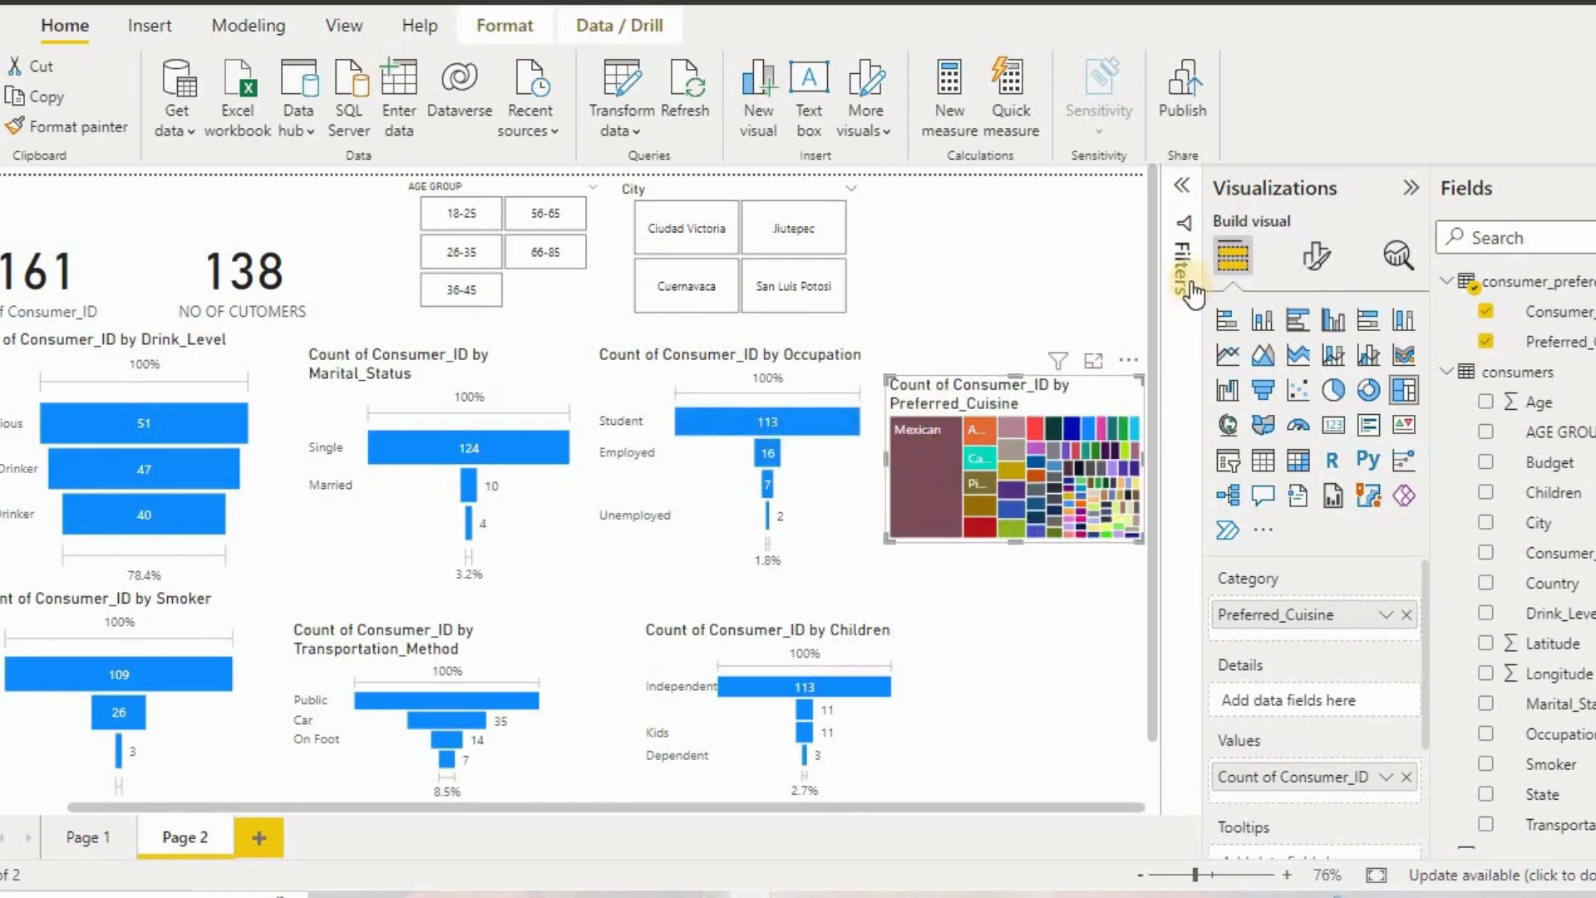
# Examine the treemap's Mexican, American and smaller cuisine tiles, and expand the restaurant cuisine table to view its fields.
pyautogui.click(935, 468)
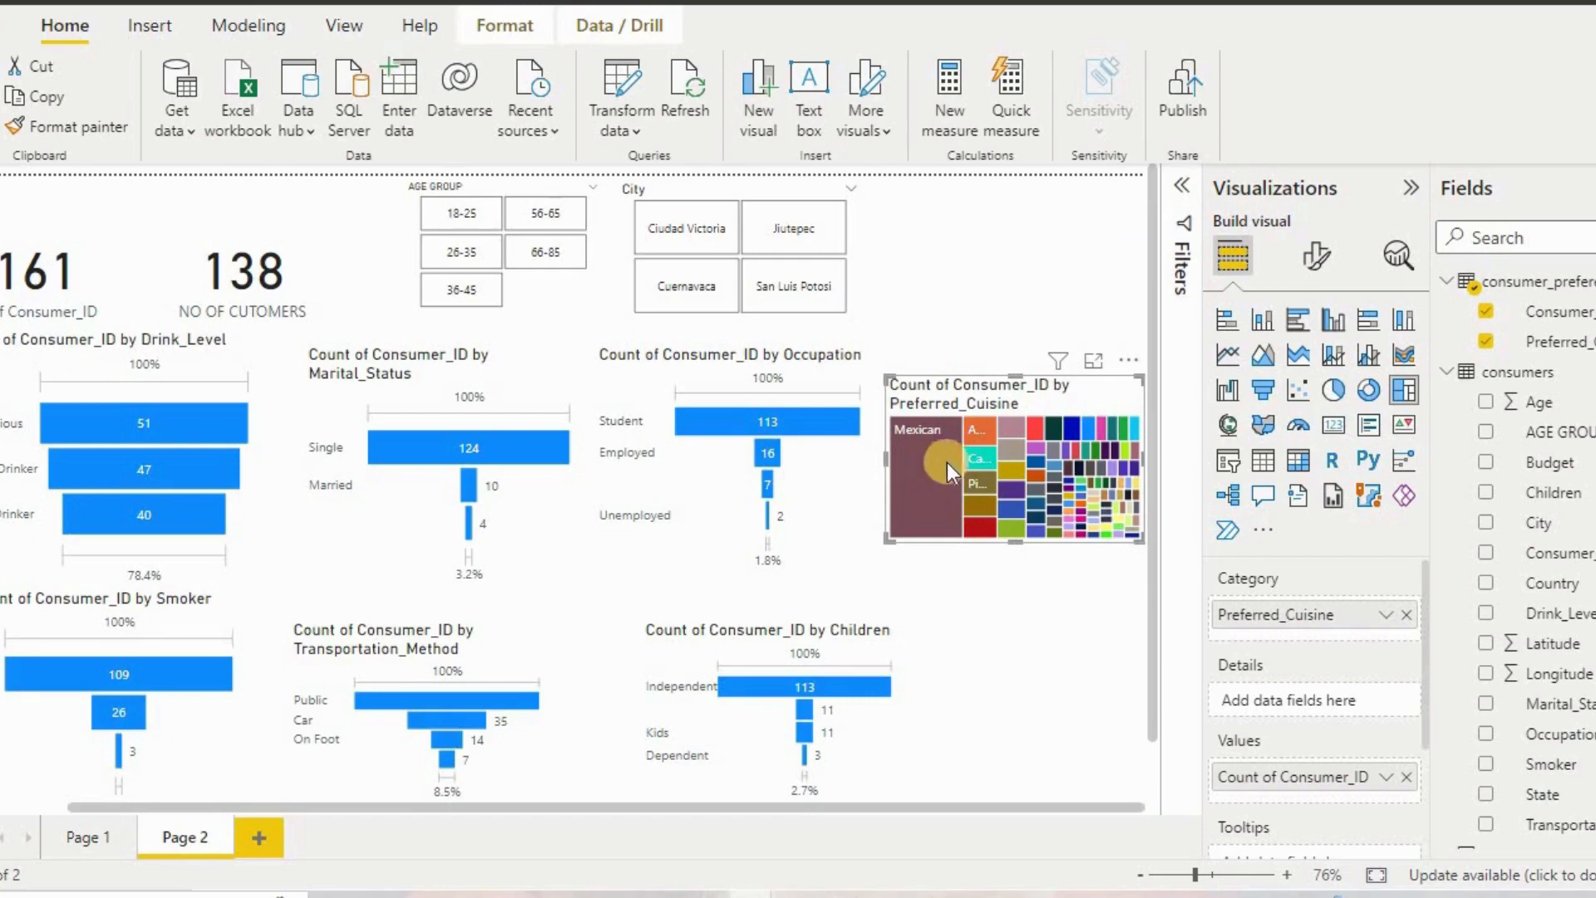
pyautogui.moveTo(975, 432)
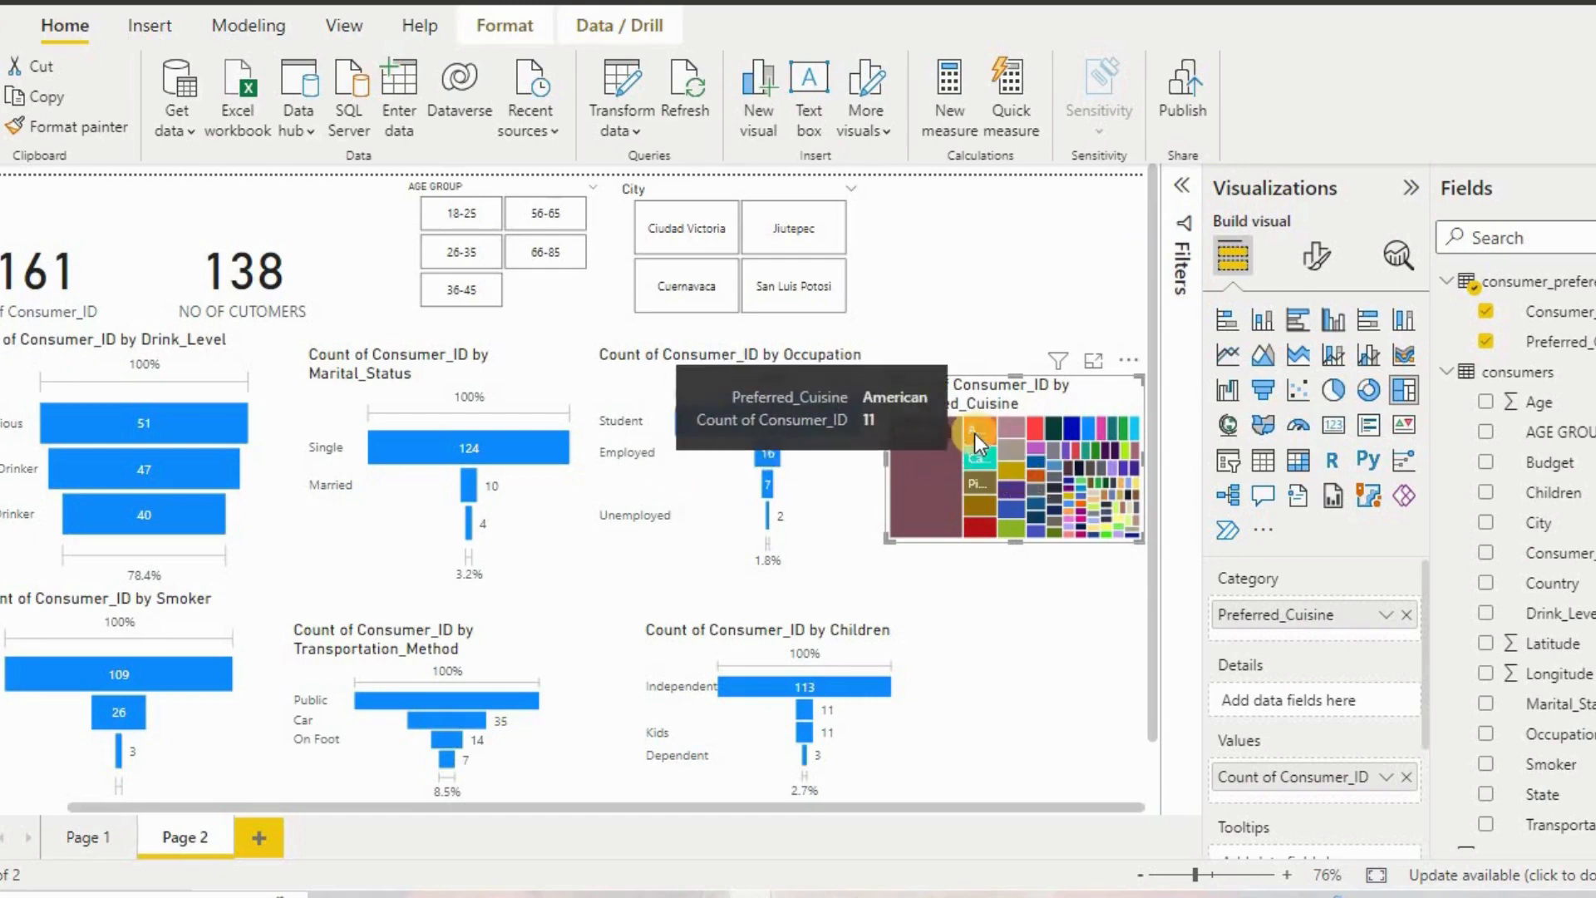
pyautogui.moveTo(983, 468)
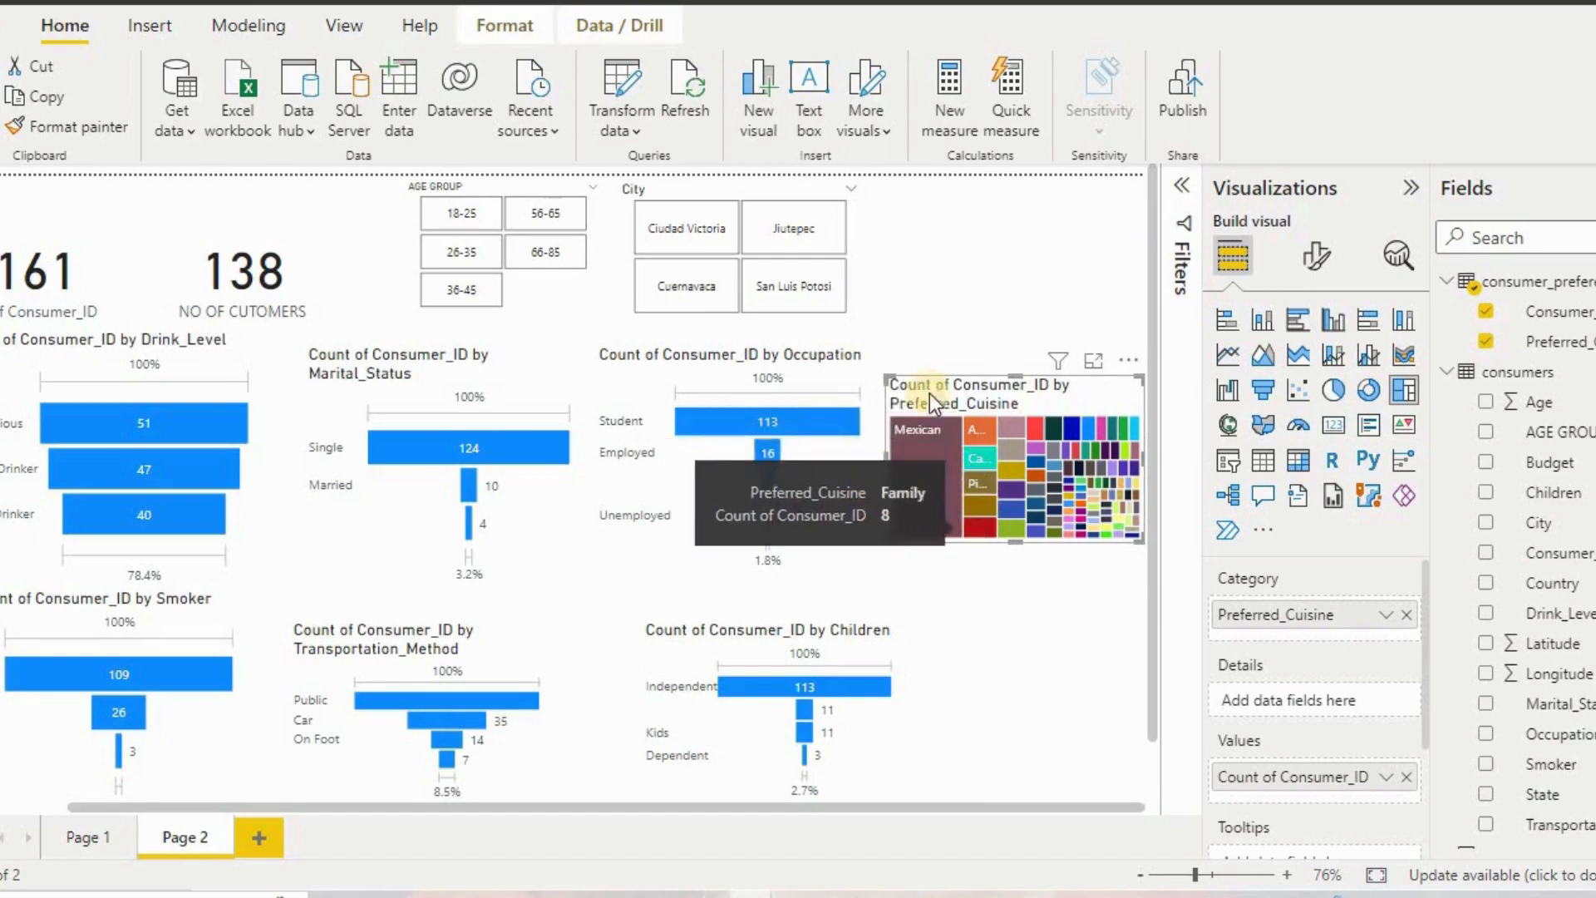
pyautogui.moveTo(931, 461)
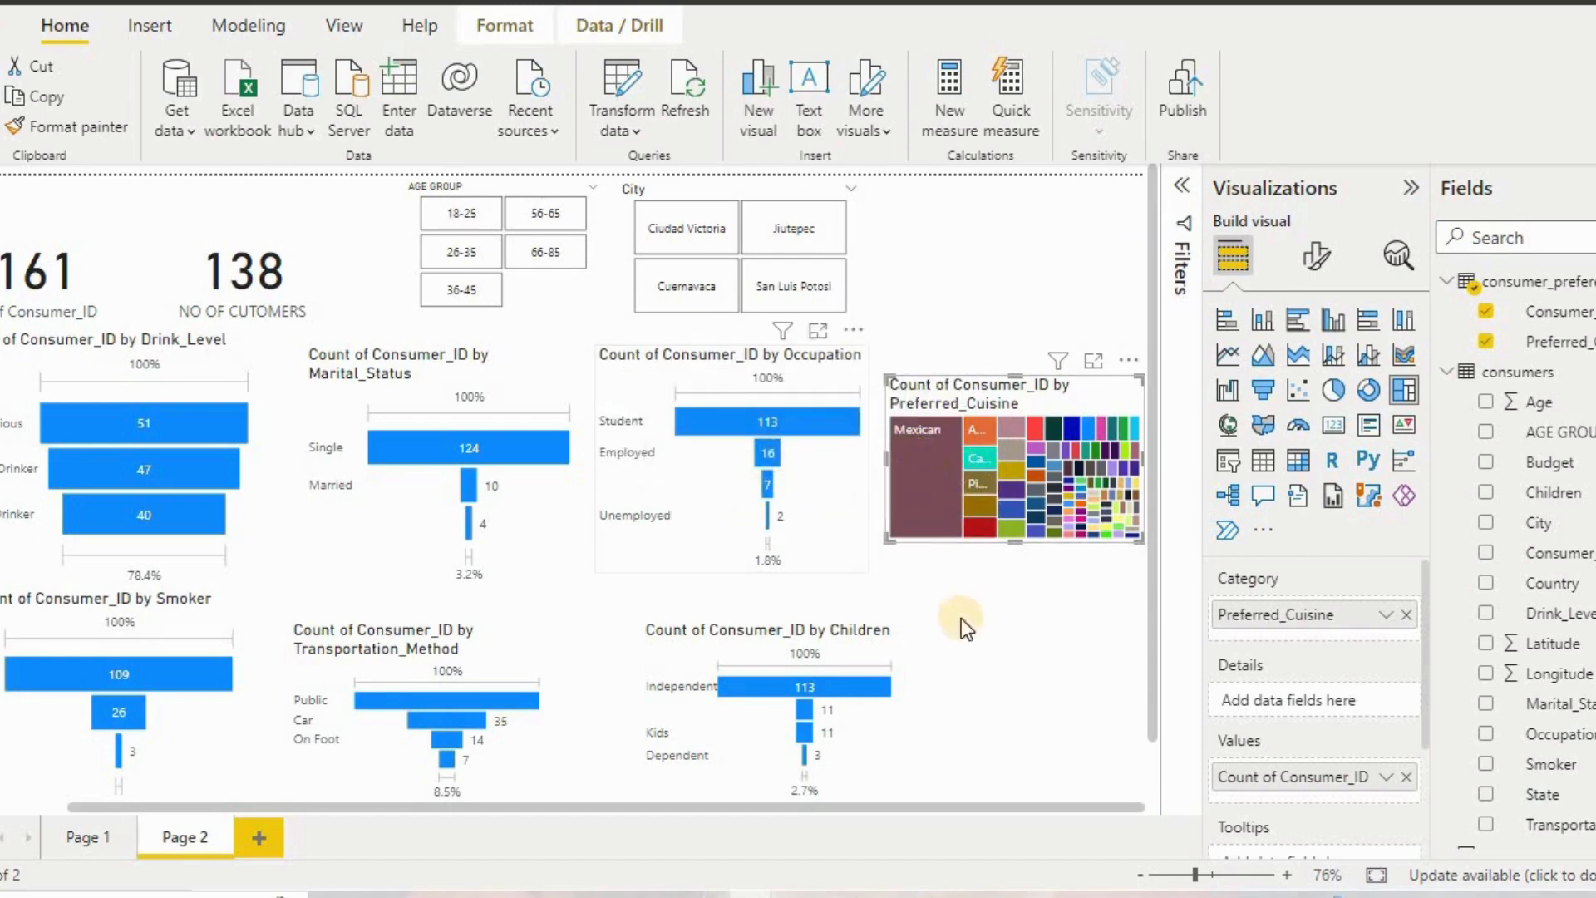
pyautogui.scroll(-10, 1464, 552)
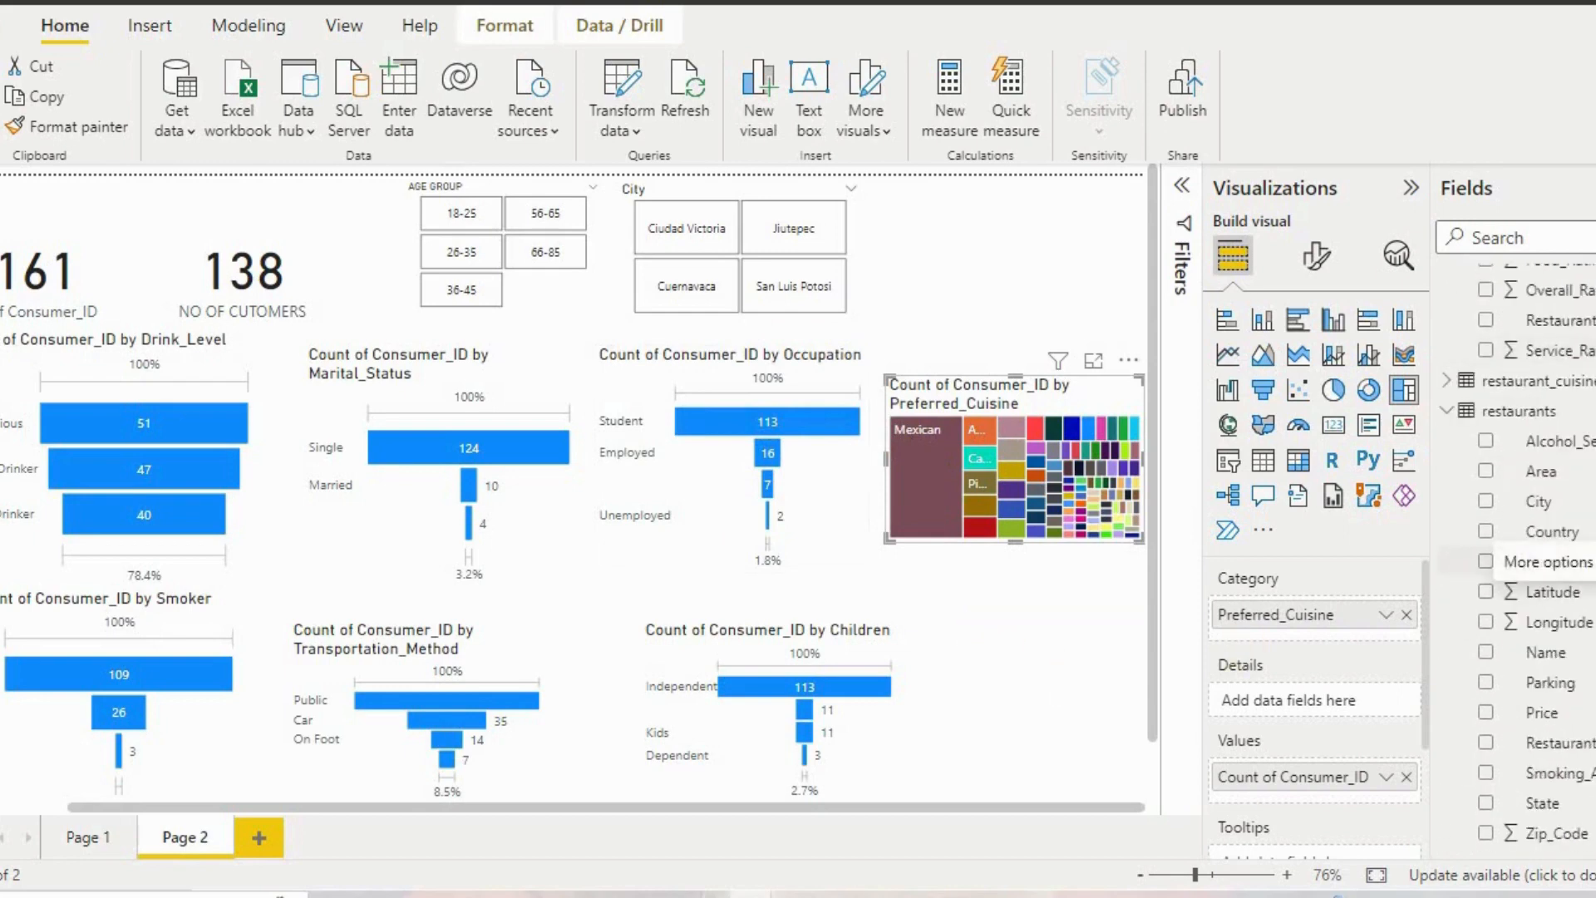
pyautogui.scroll(3, 1467, 515)
pyautogui.click(1448, 469)
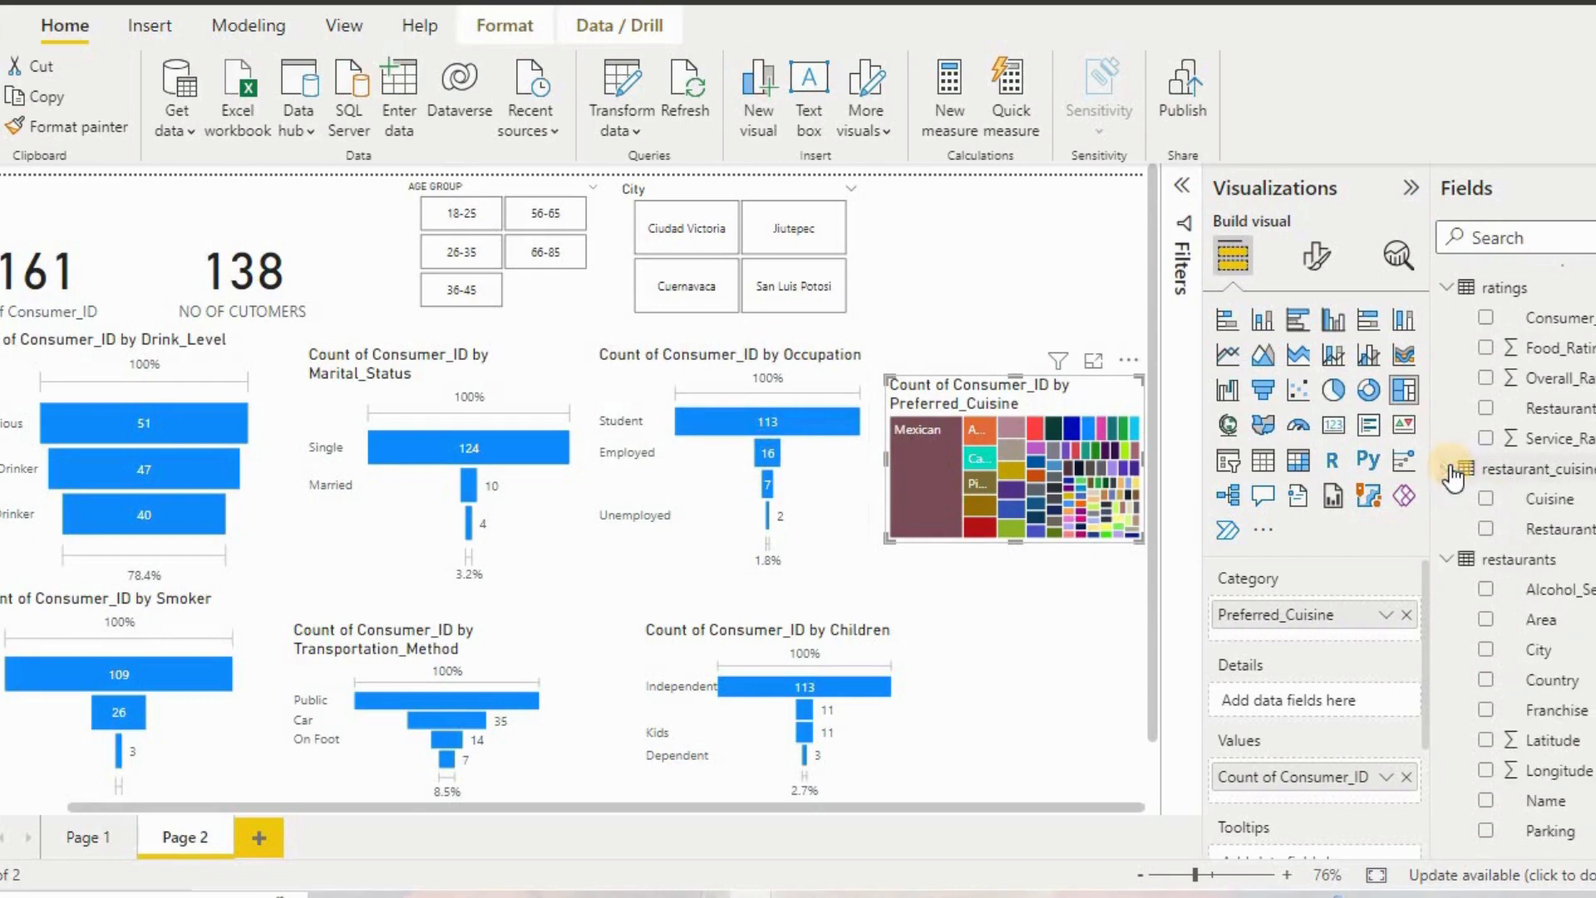
# Check the preferred cuisine treemap and funnels on Page 2 for the 18-25 age group, and clear the AGE GROUP selection.
pyautogui.click(467, 221)
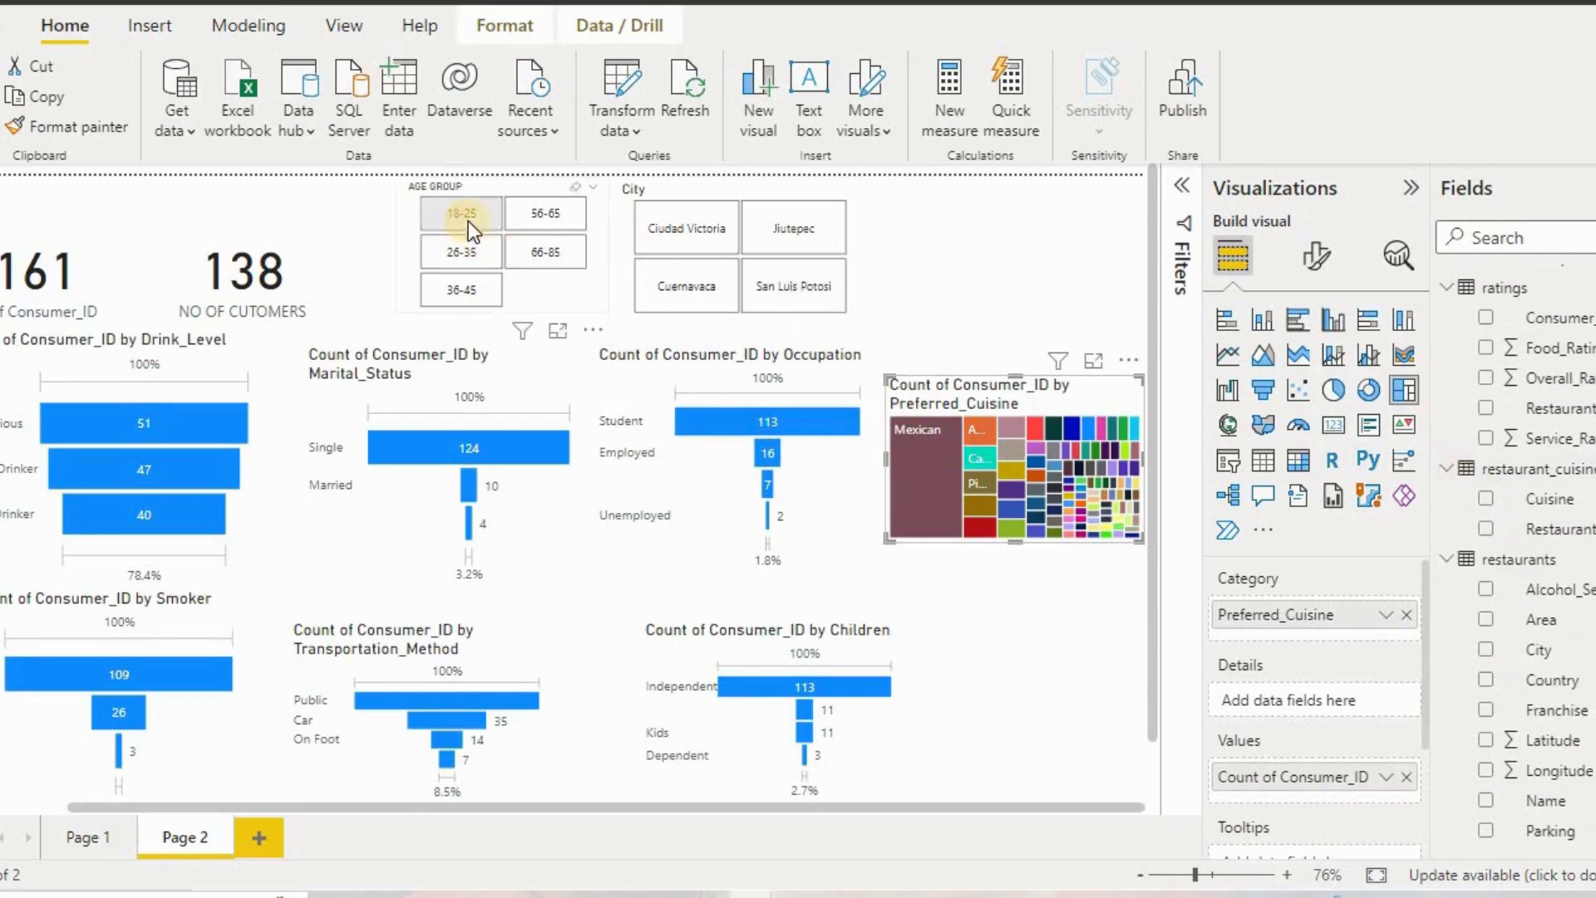
pyautogui.click(1072, 729)
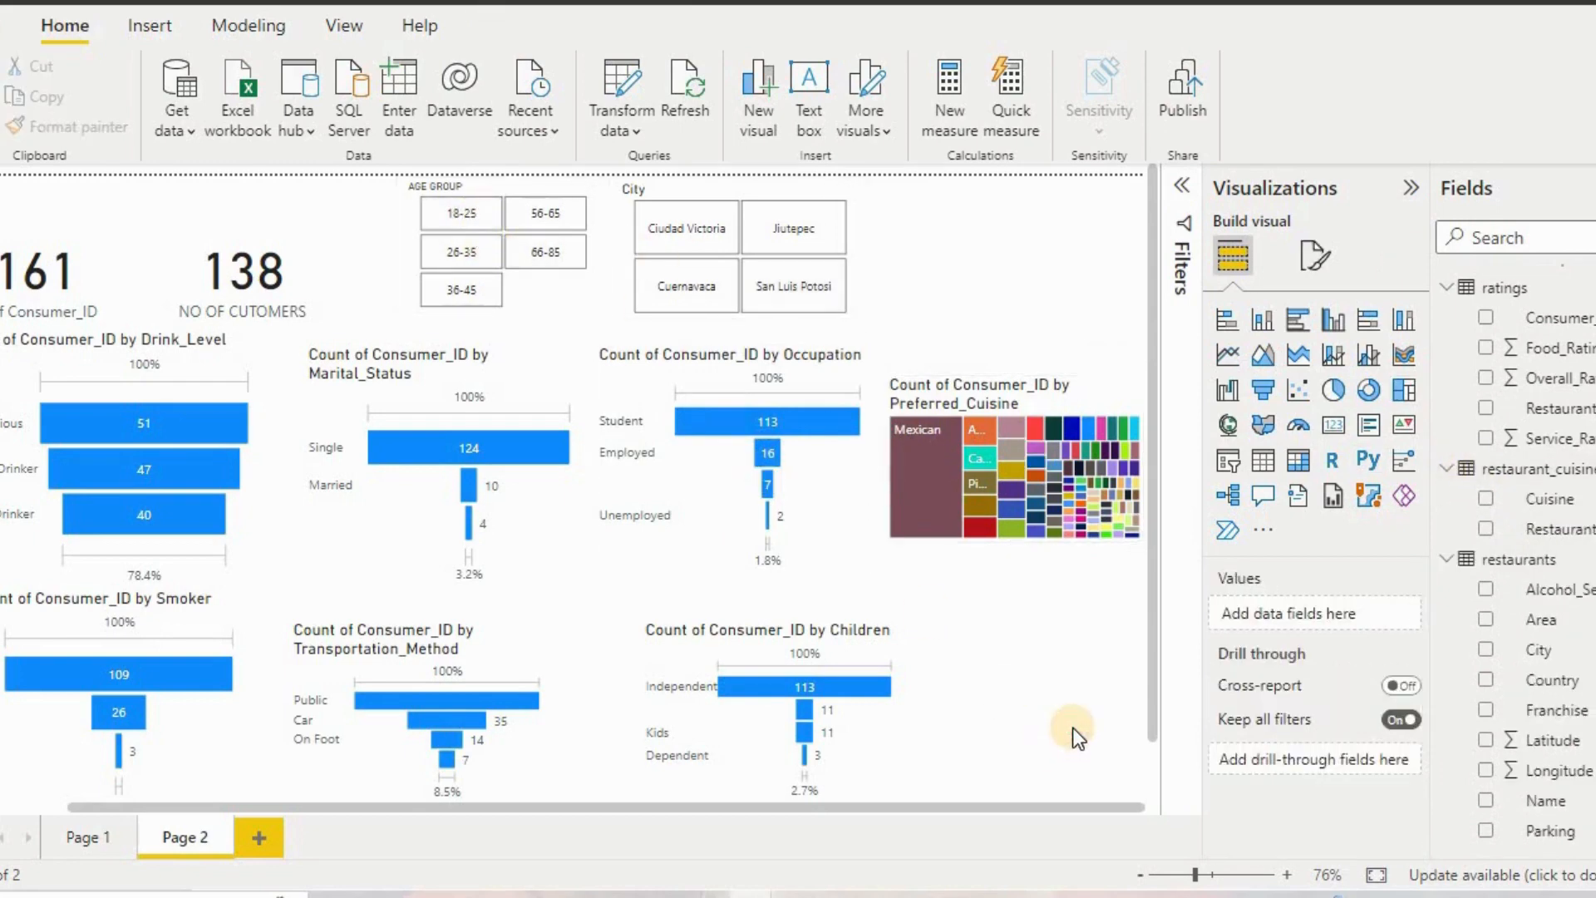
pyautogui.click(491, 210)
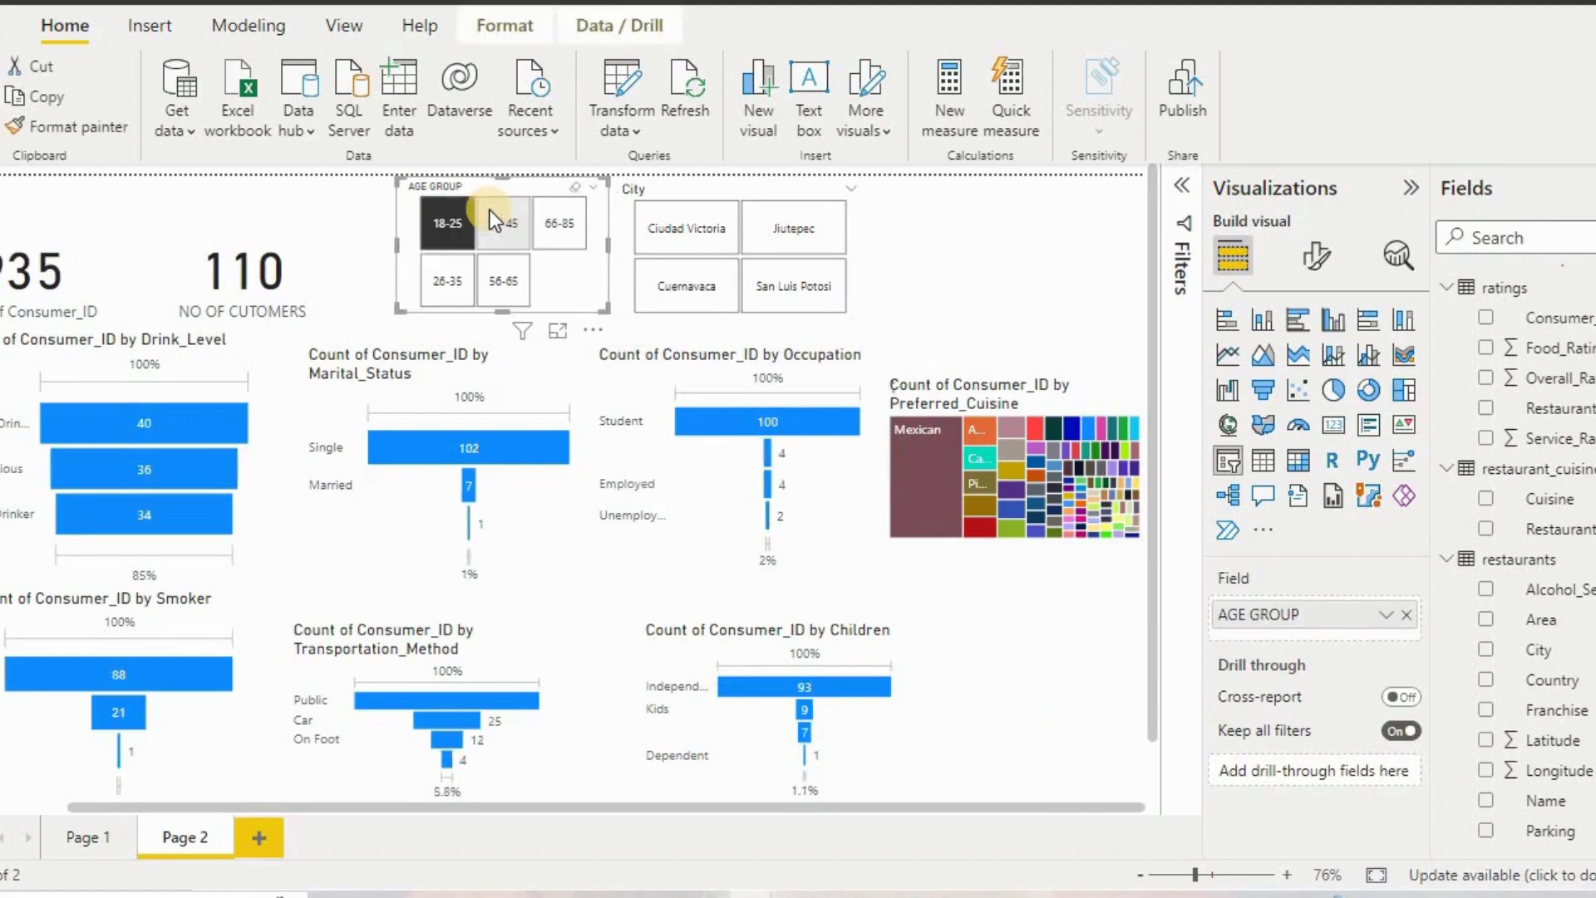
pyautogui.click(832, 190)
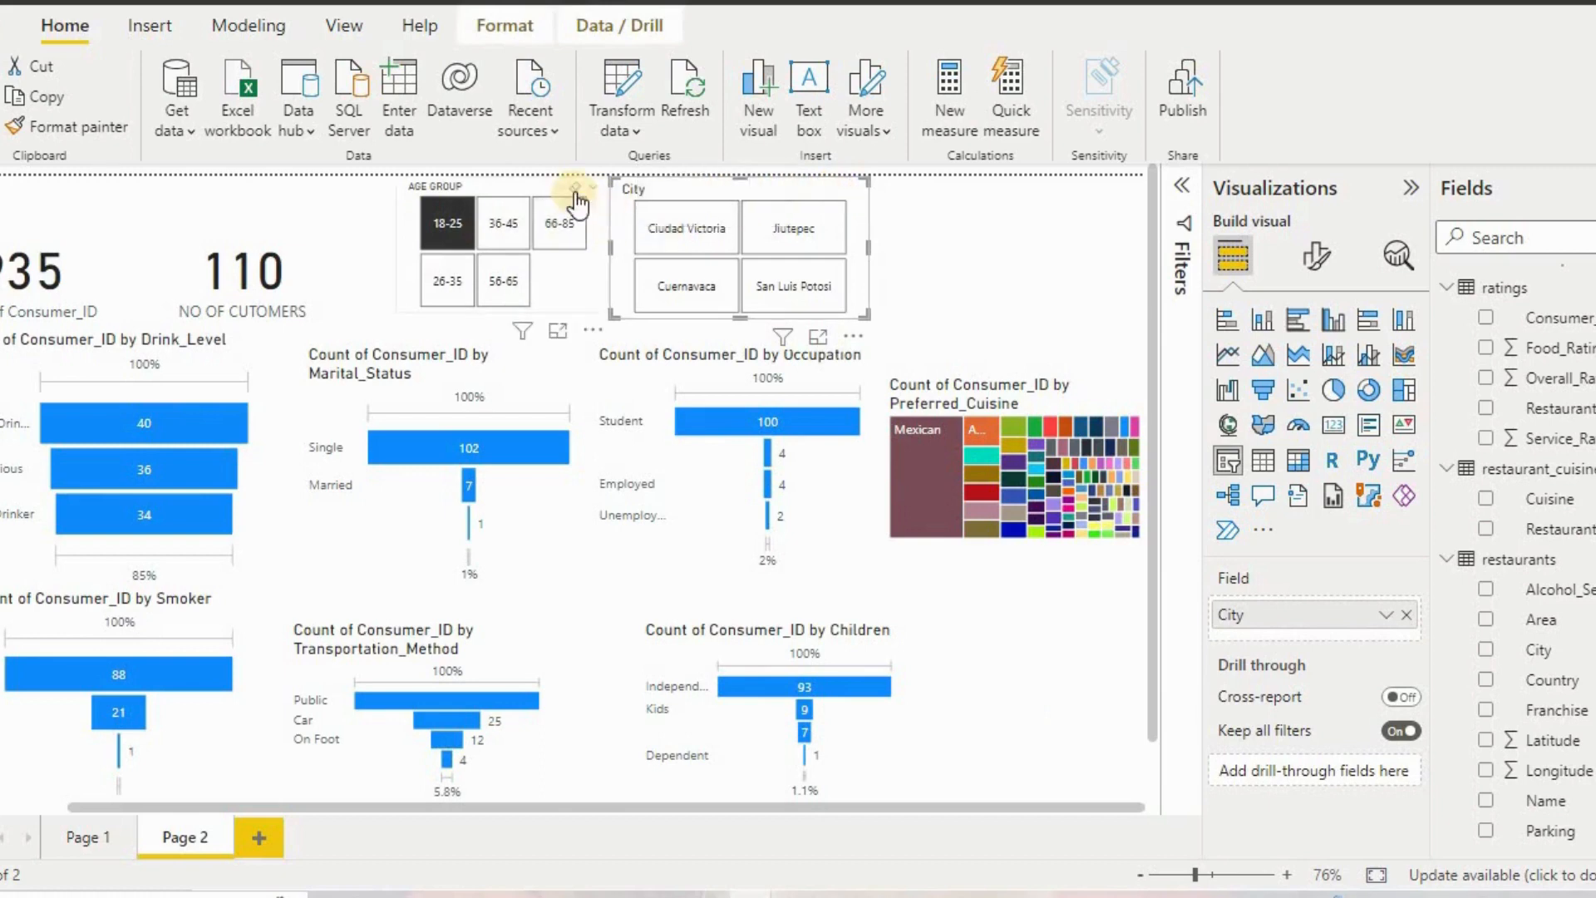
pyautogui.click(576, 191)
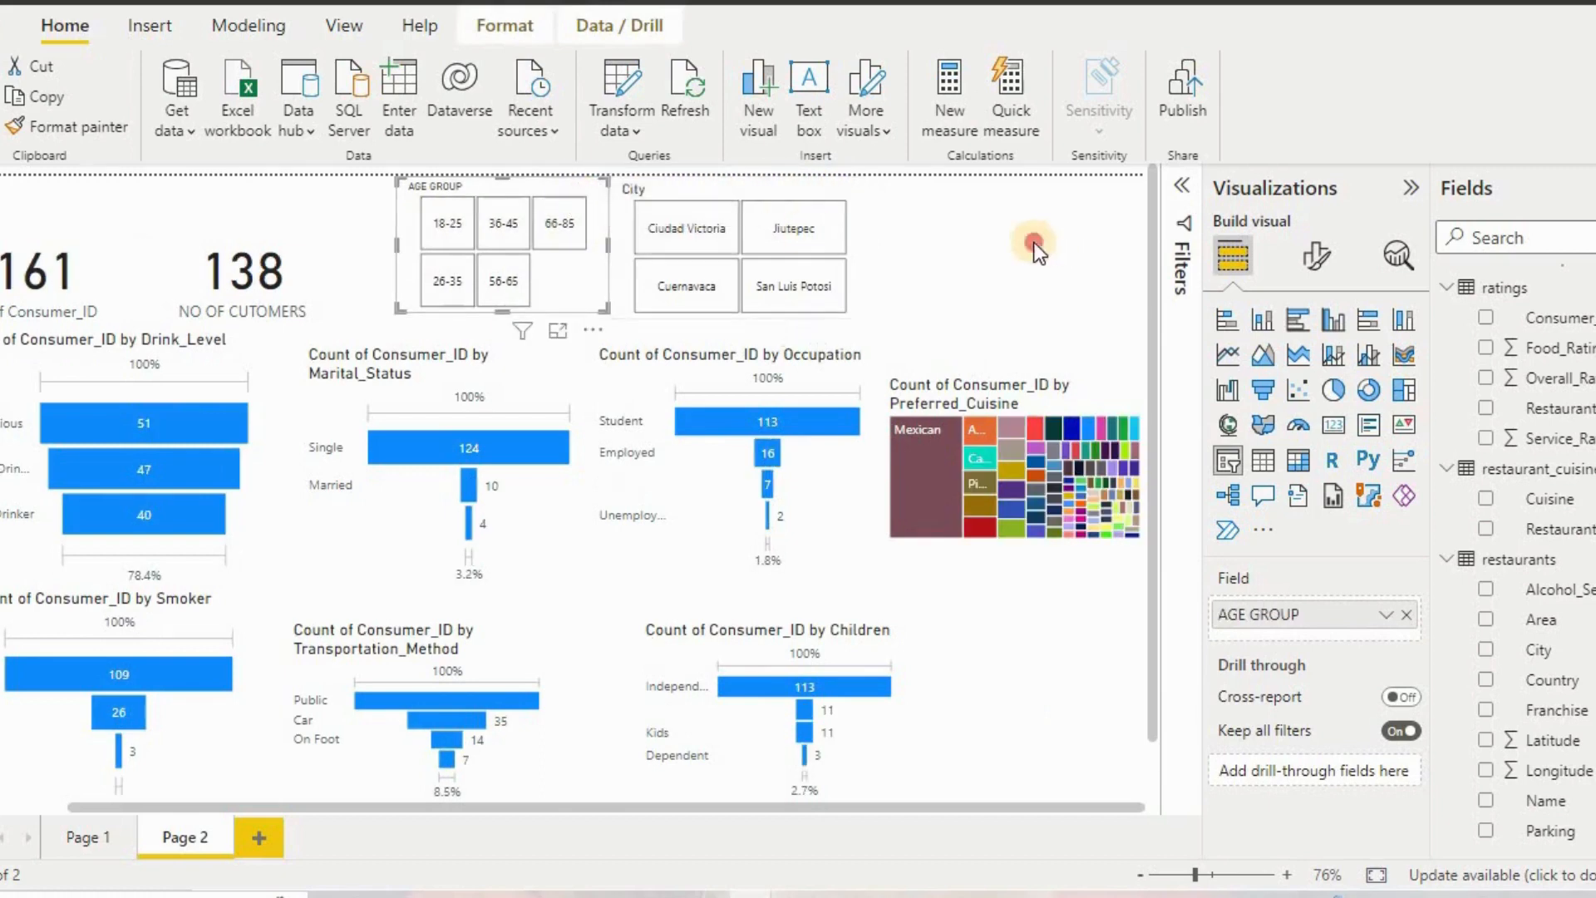
pyautogui.click(1035, 247)
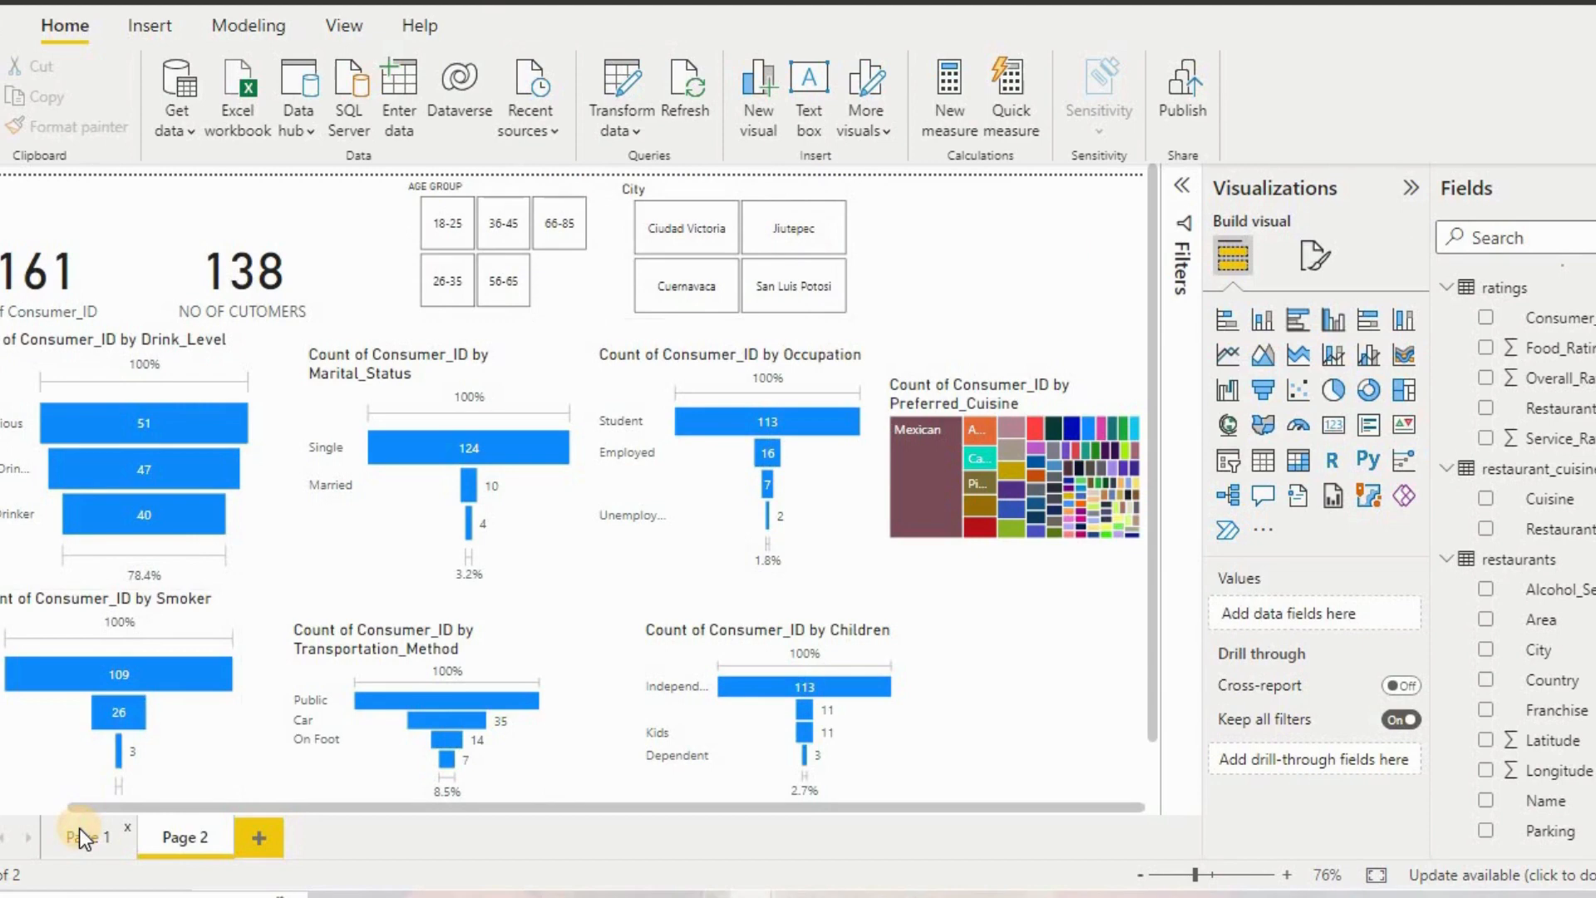
# Open Page 1 and apply the built-in theme with the dark gray background to the report.
pyautogui.click(79, 828)
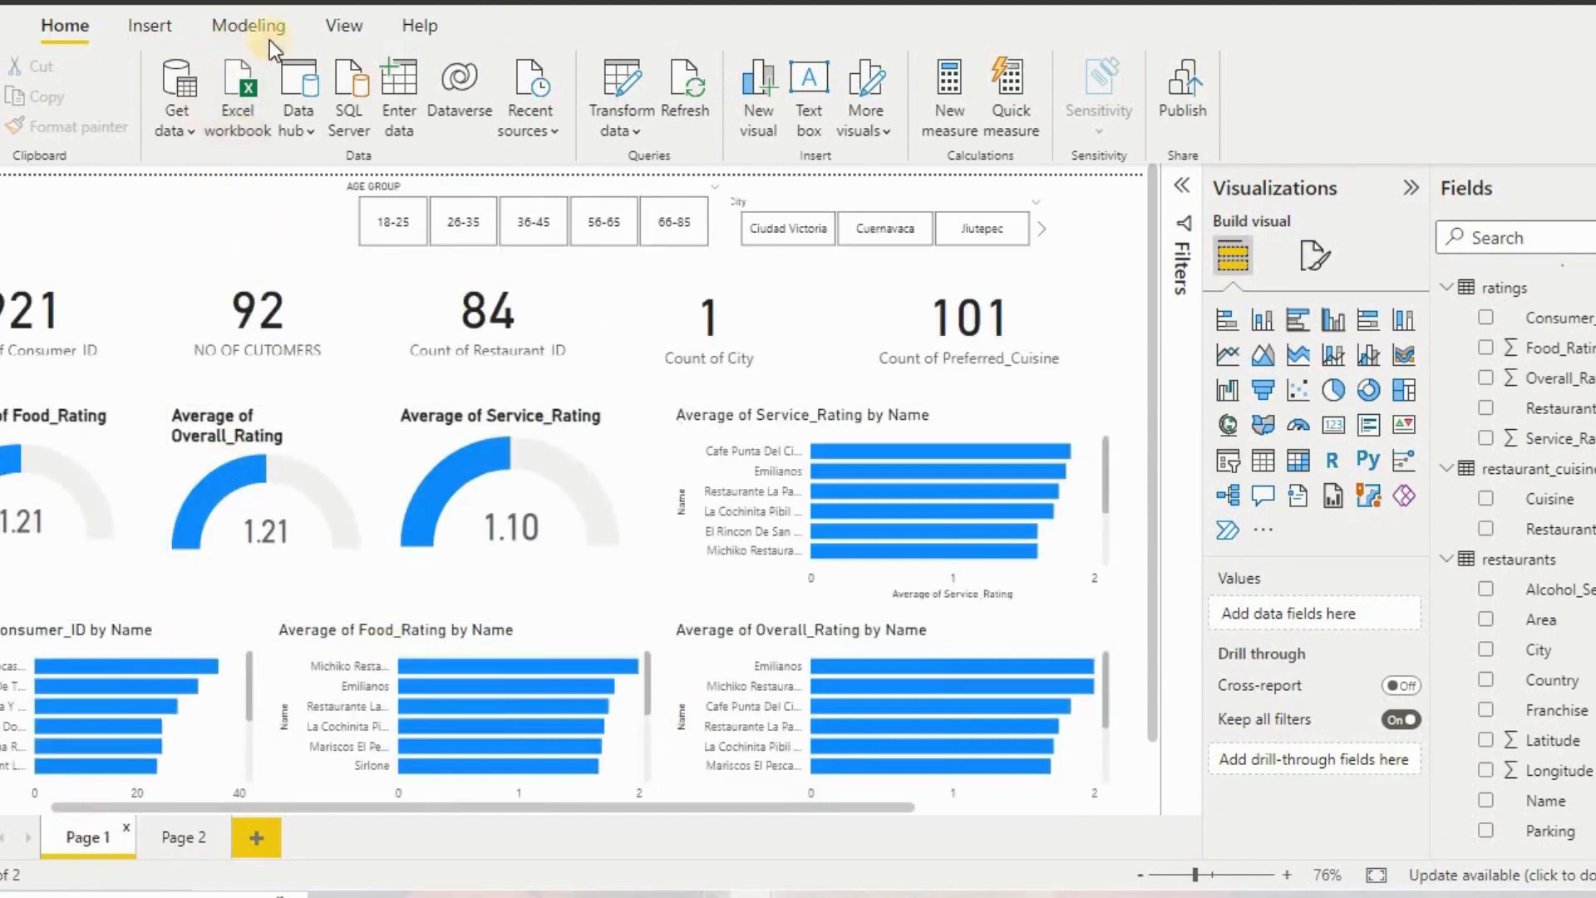
pyautogui.click(328, 27)
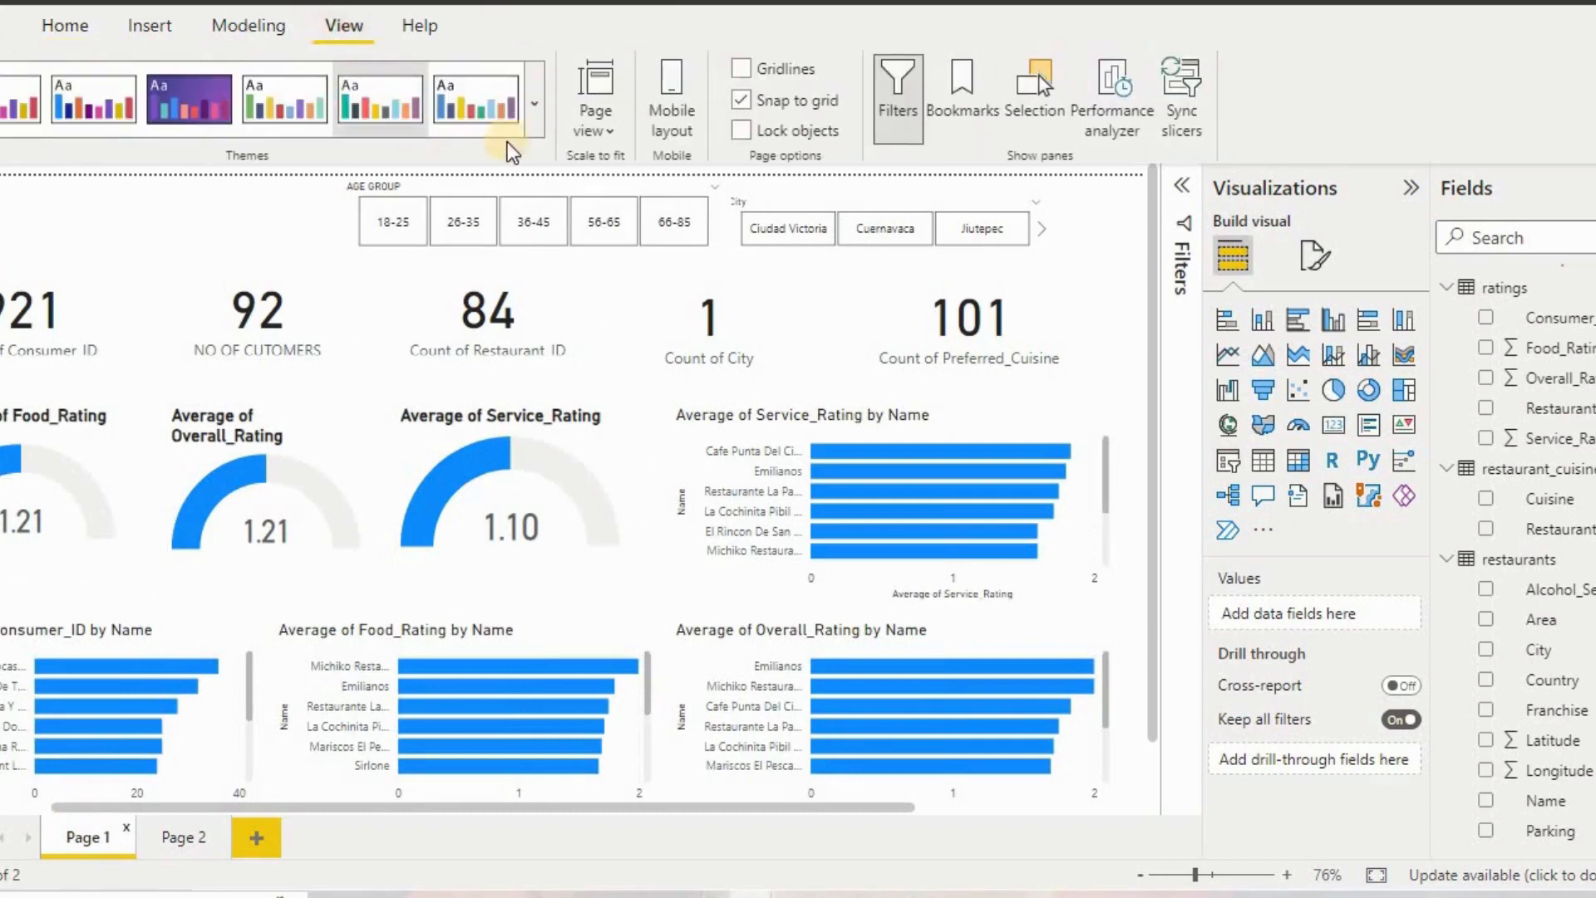
pyautogui.click(538, 128)
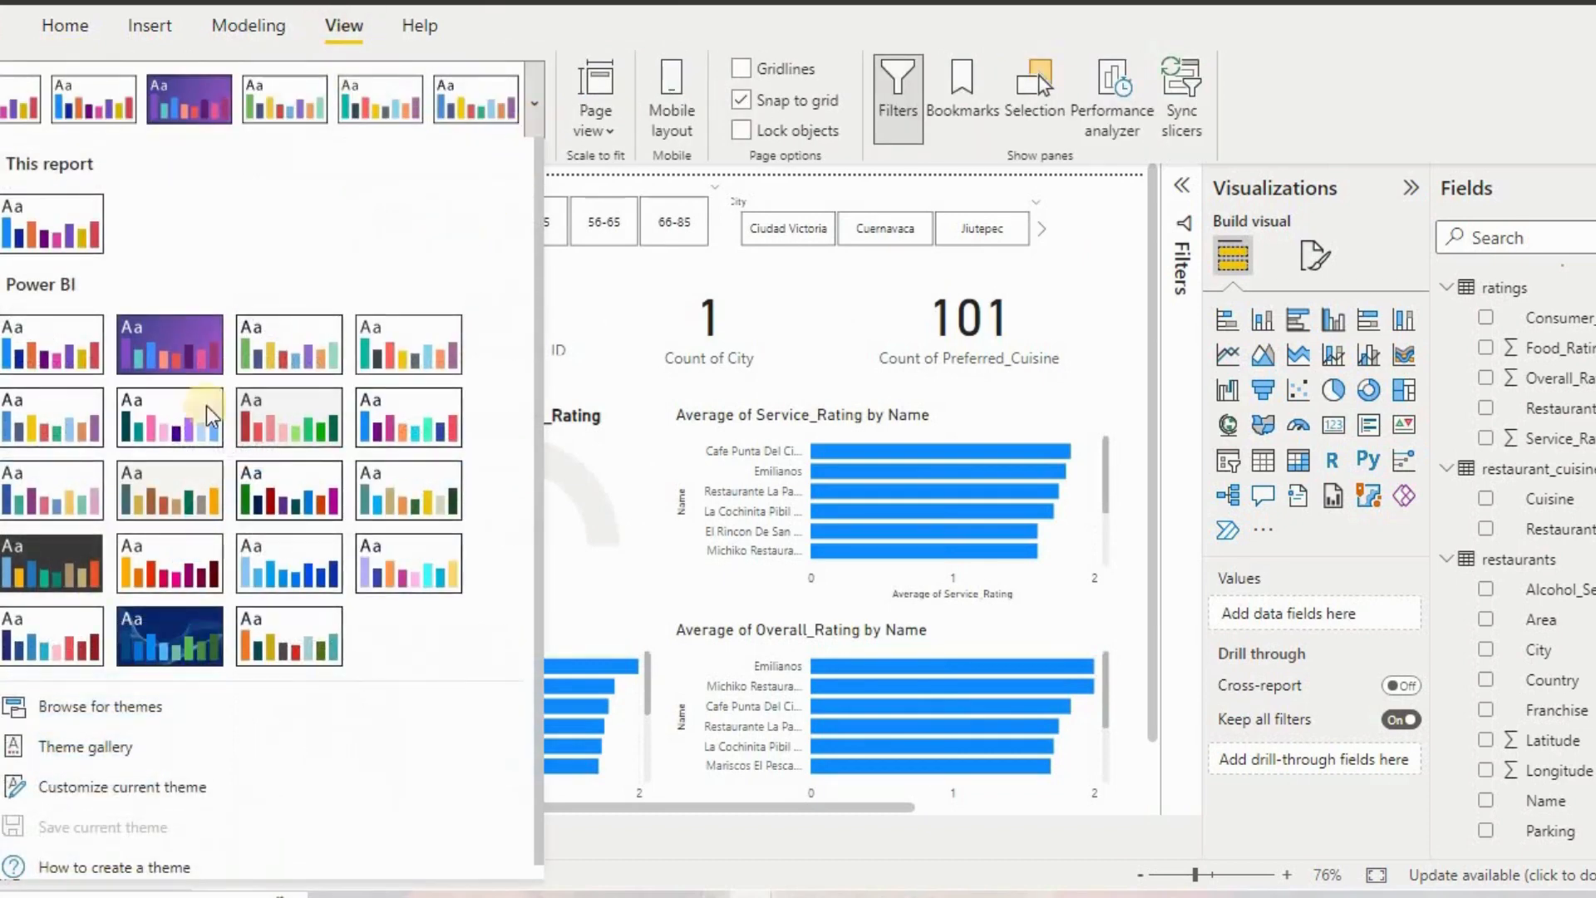
pyautogui.click(37, 560)
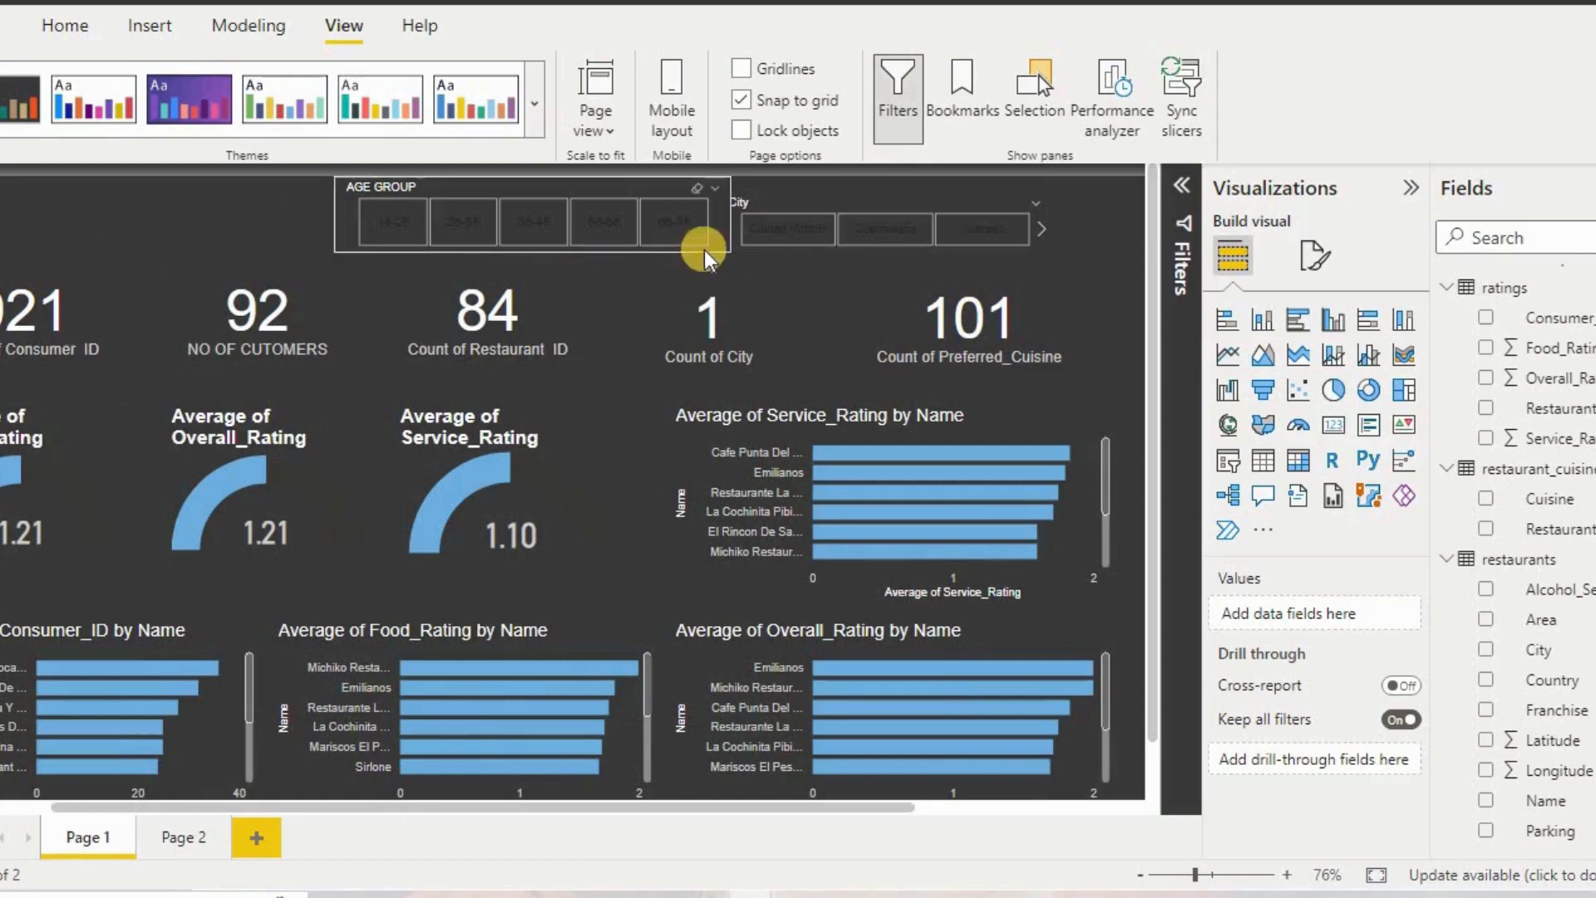
# Format the values of the AGE GROUP slicer on Page 1 with a white font color and bold text.
pyautogui.click(665, 182)
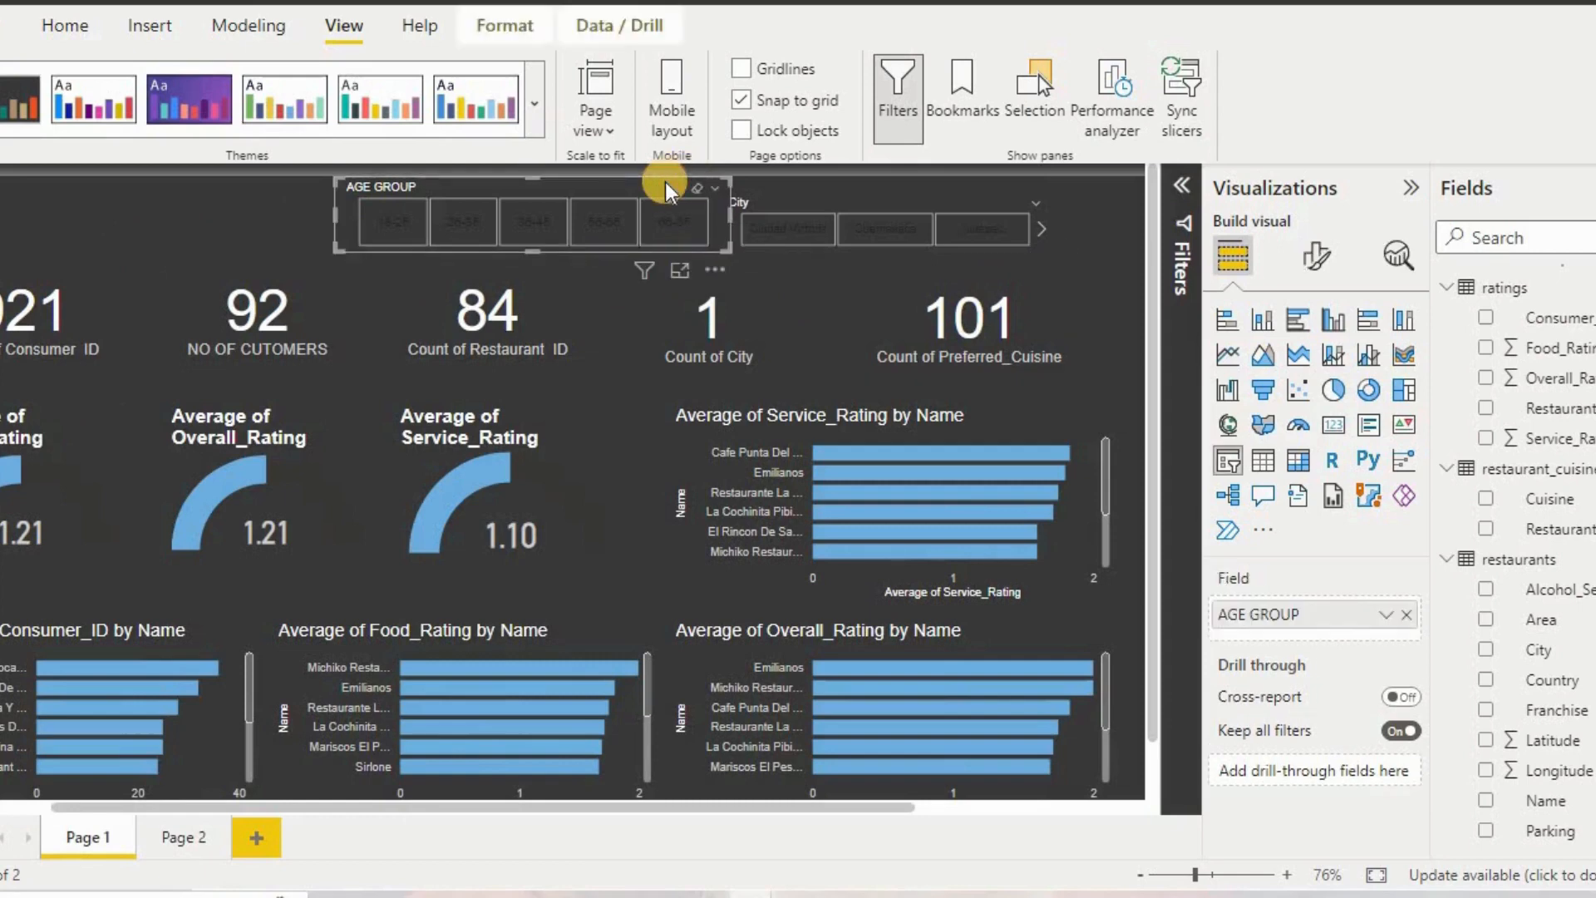
pyautogui.click(1317, 261)
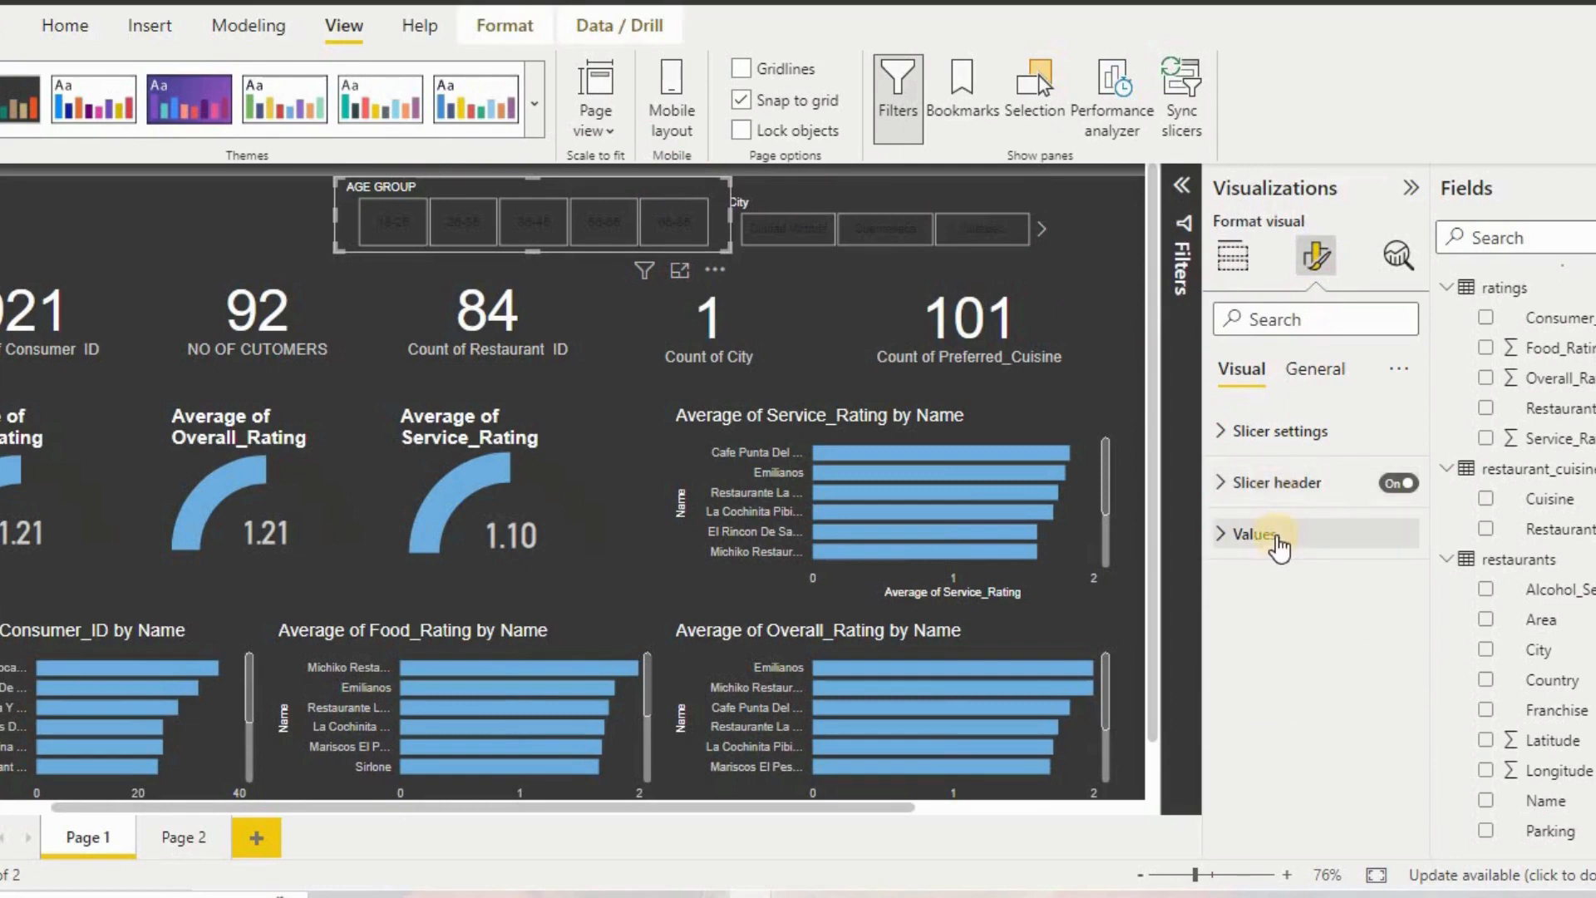
pyautogui.click(1278, 544)
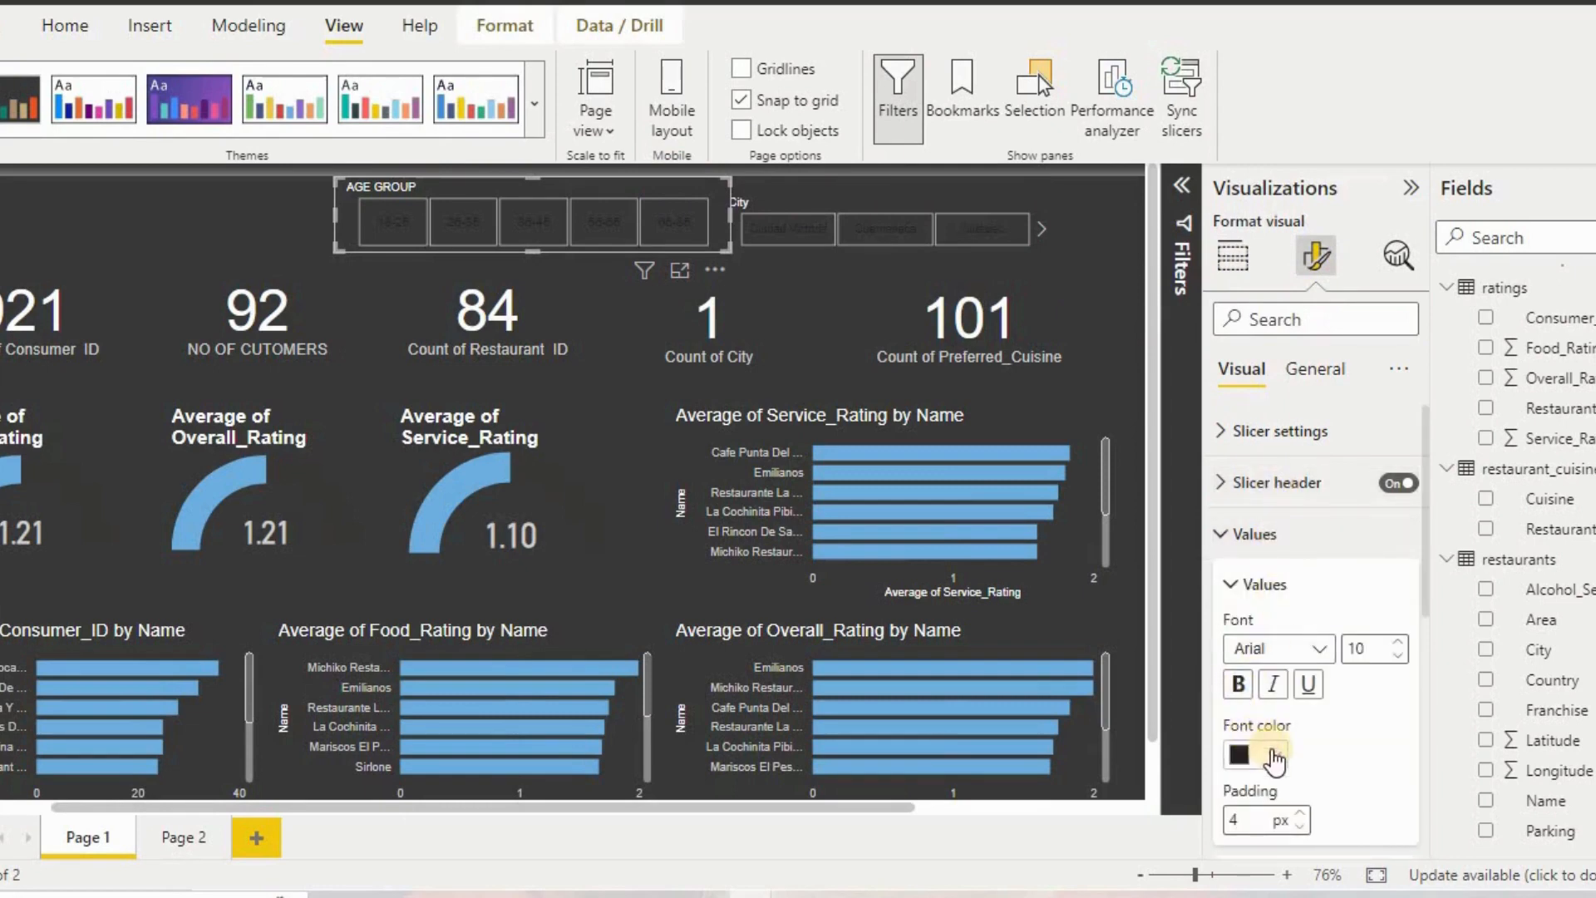
pyautogui.click(1277, 755)
pyautogui.click(1256, 646)
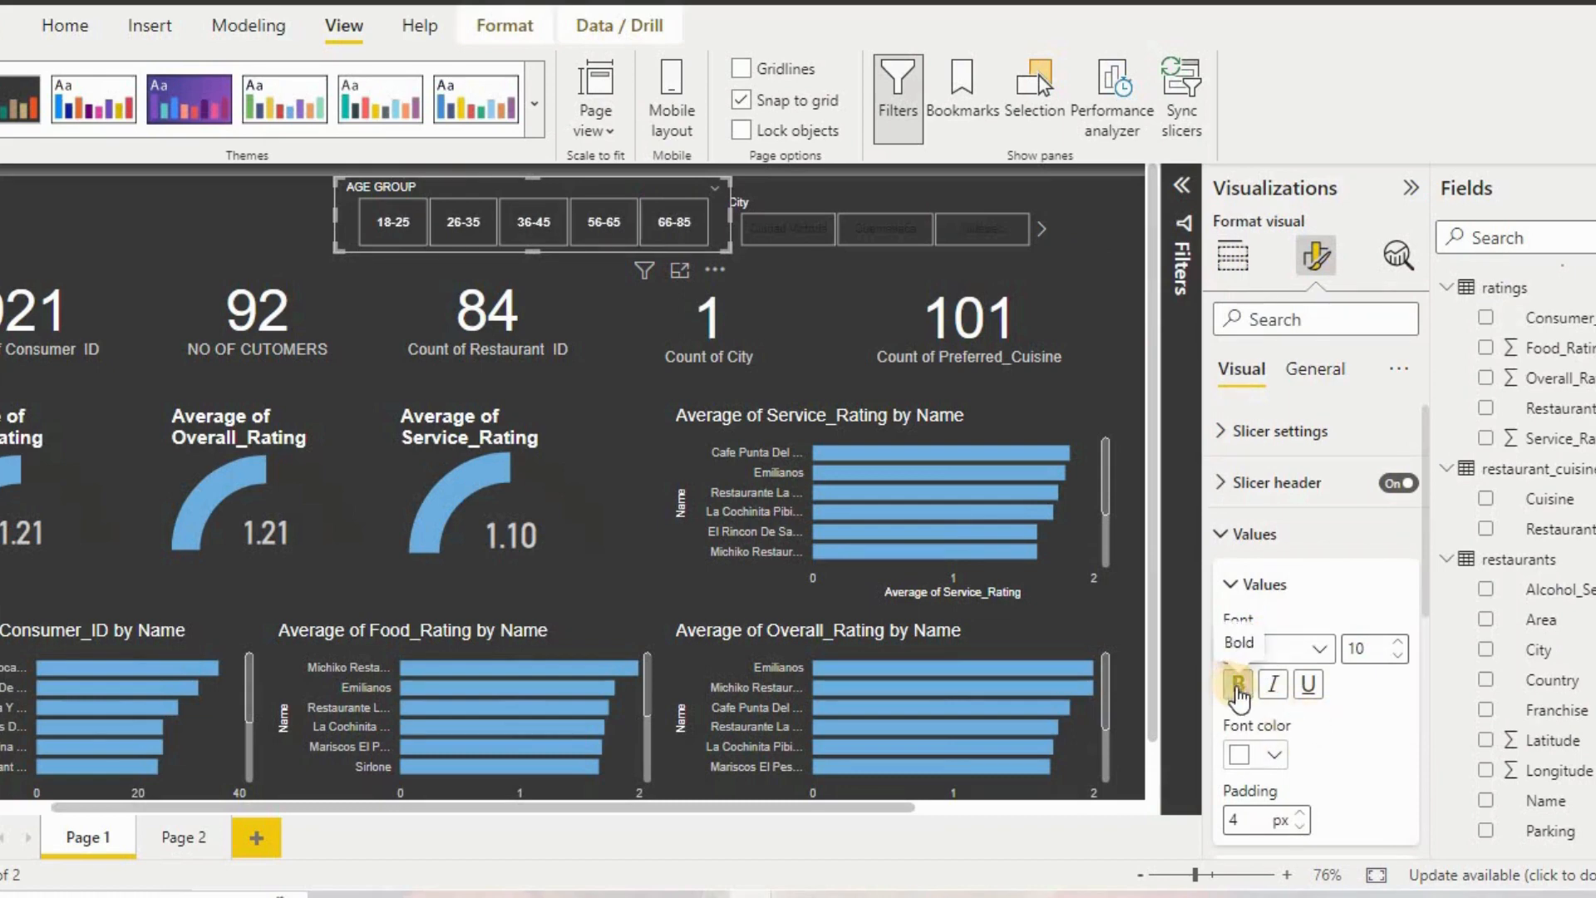
pyautogui.click(1238, 686)
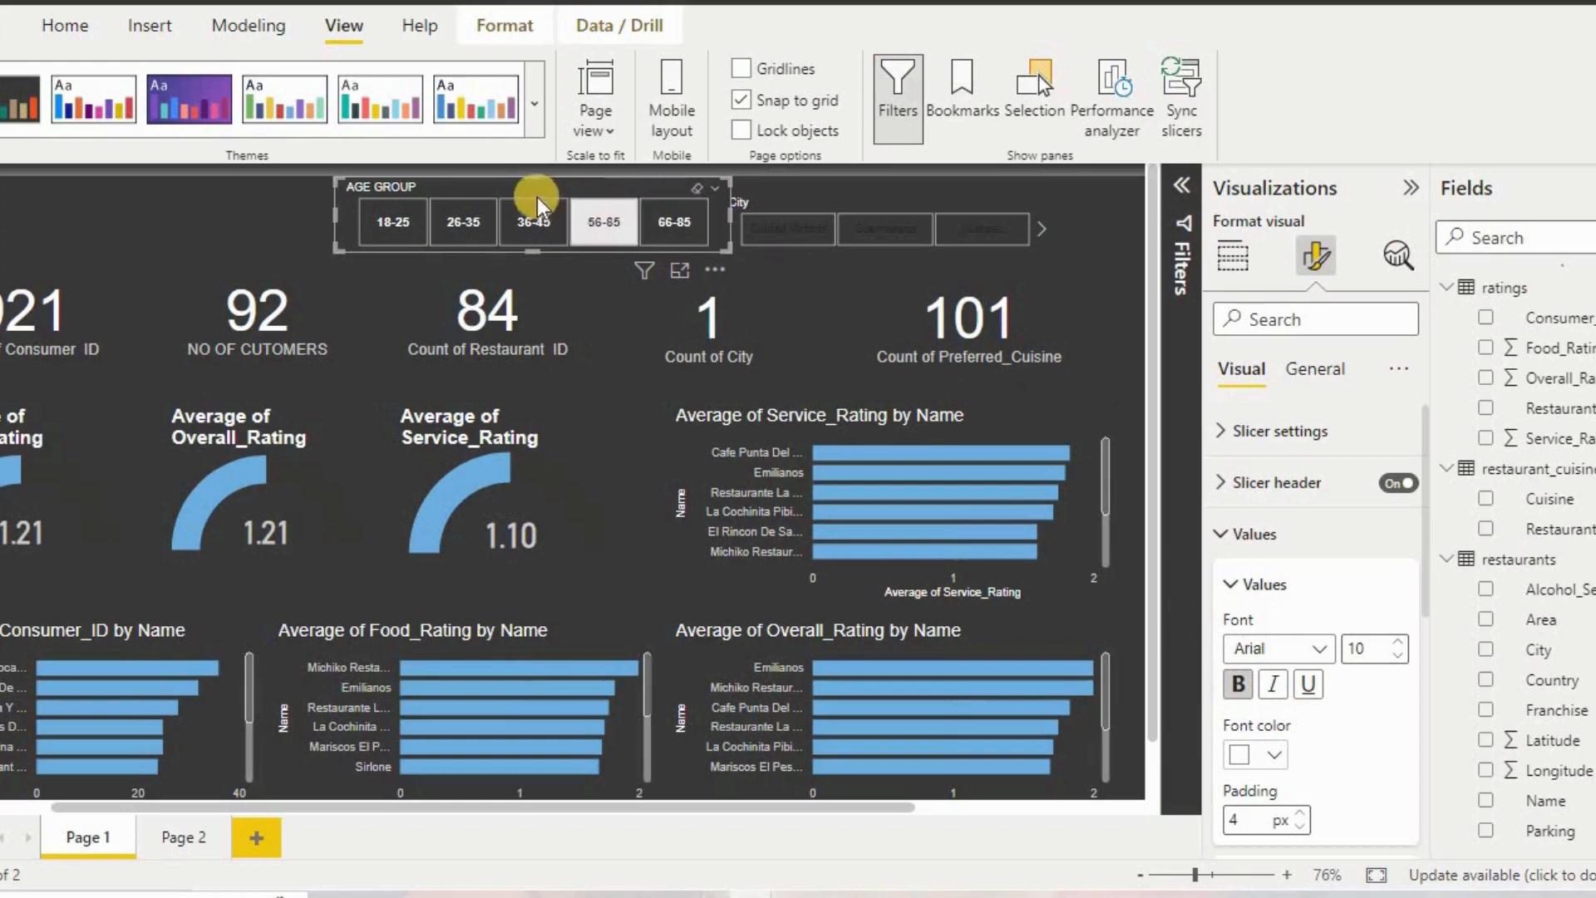
# Copy the AGE GROUP slicer's formatting to the City slicer on Page 1 with the Format painter.
pyautogui.click(86, 25)
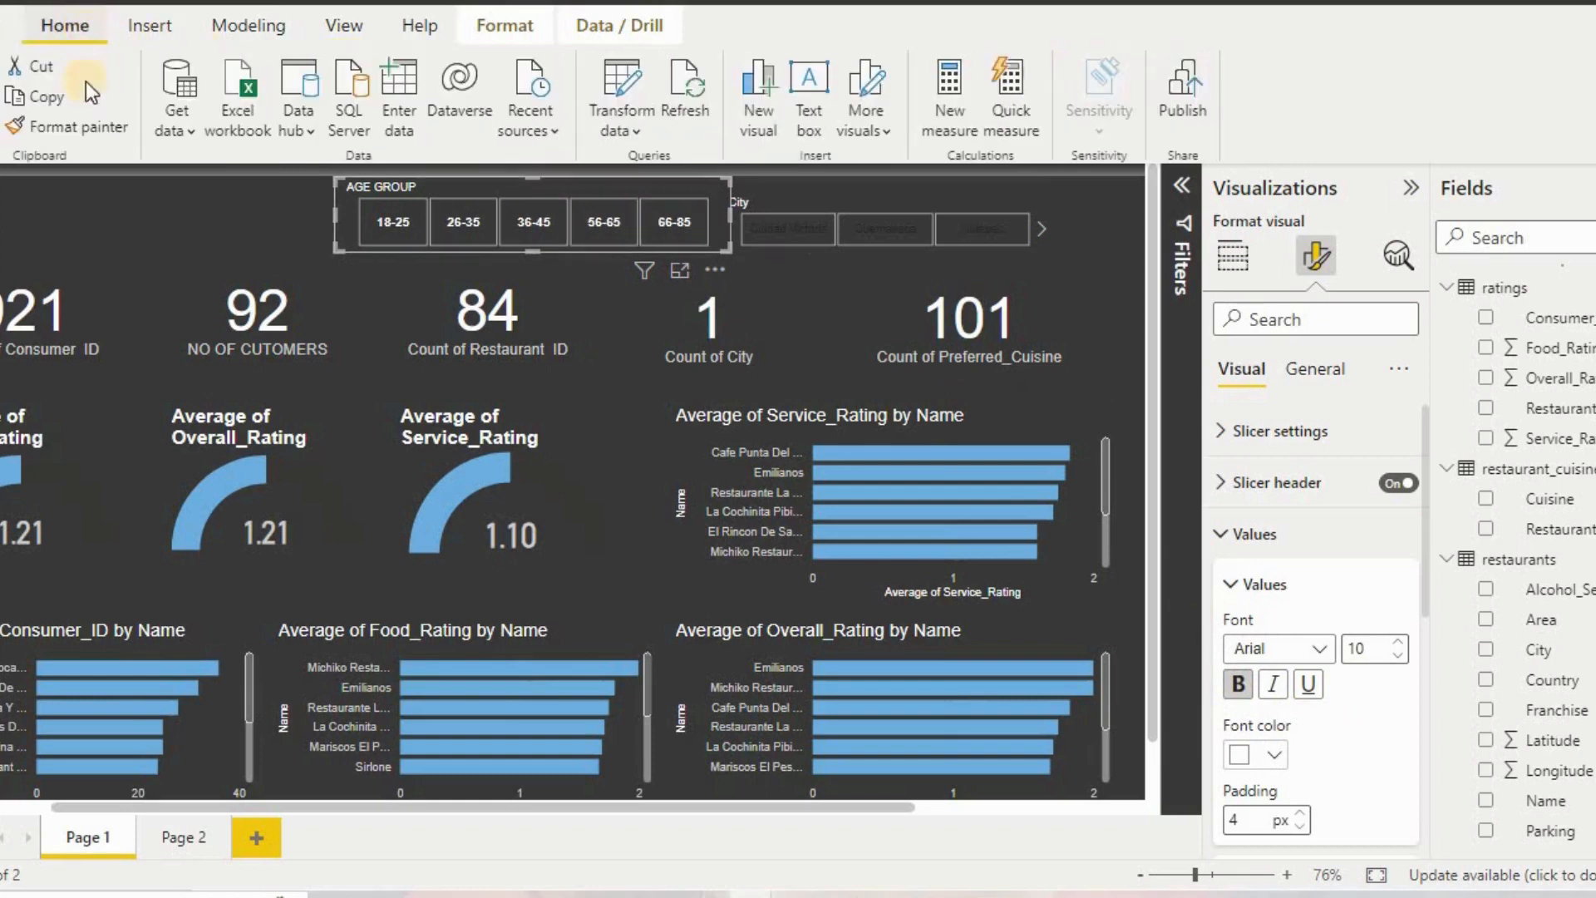
pyautogui.click(100, 127)
pyautogui.click(931, 214)
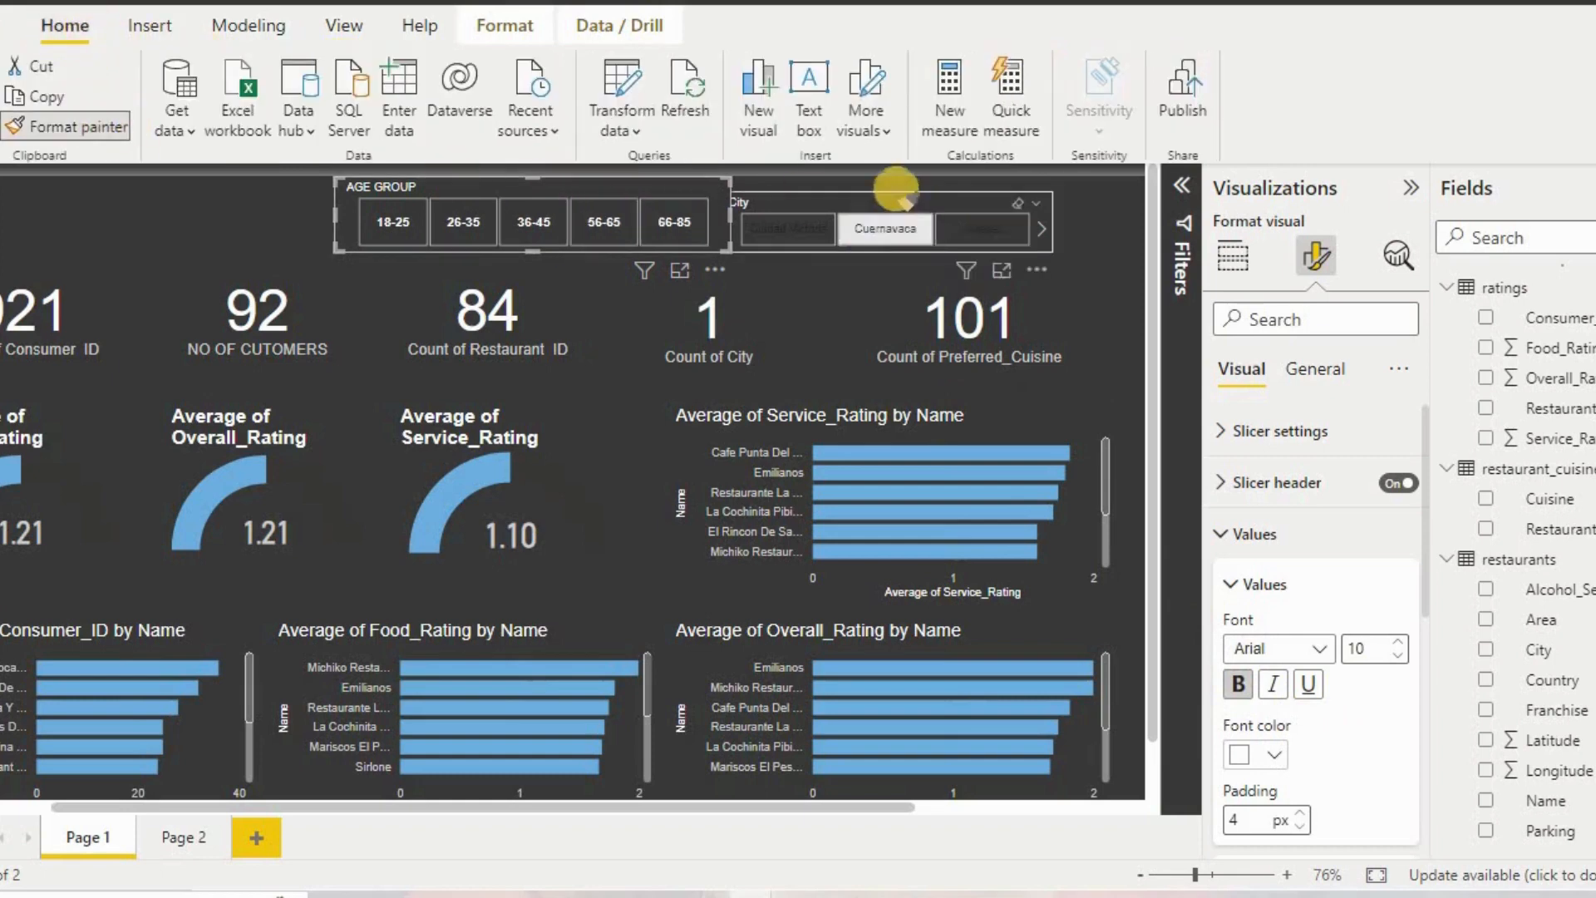
pyautogui.click(896, 186)
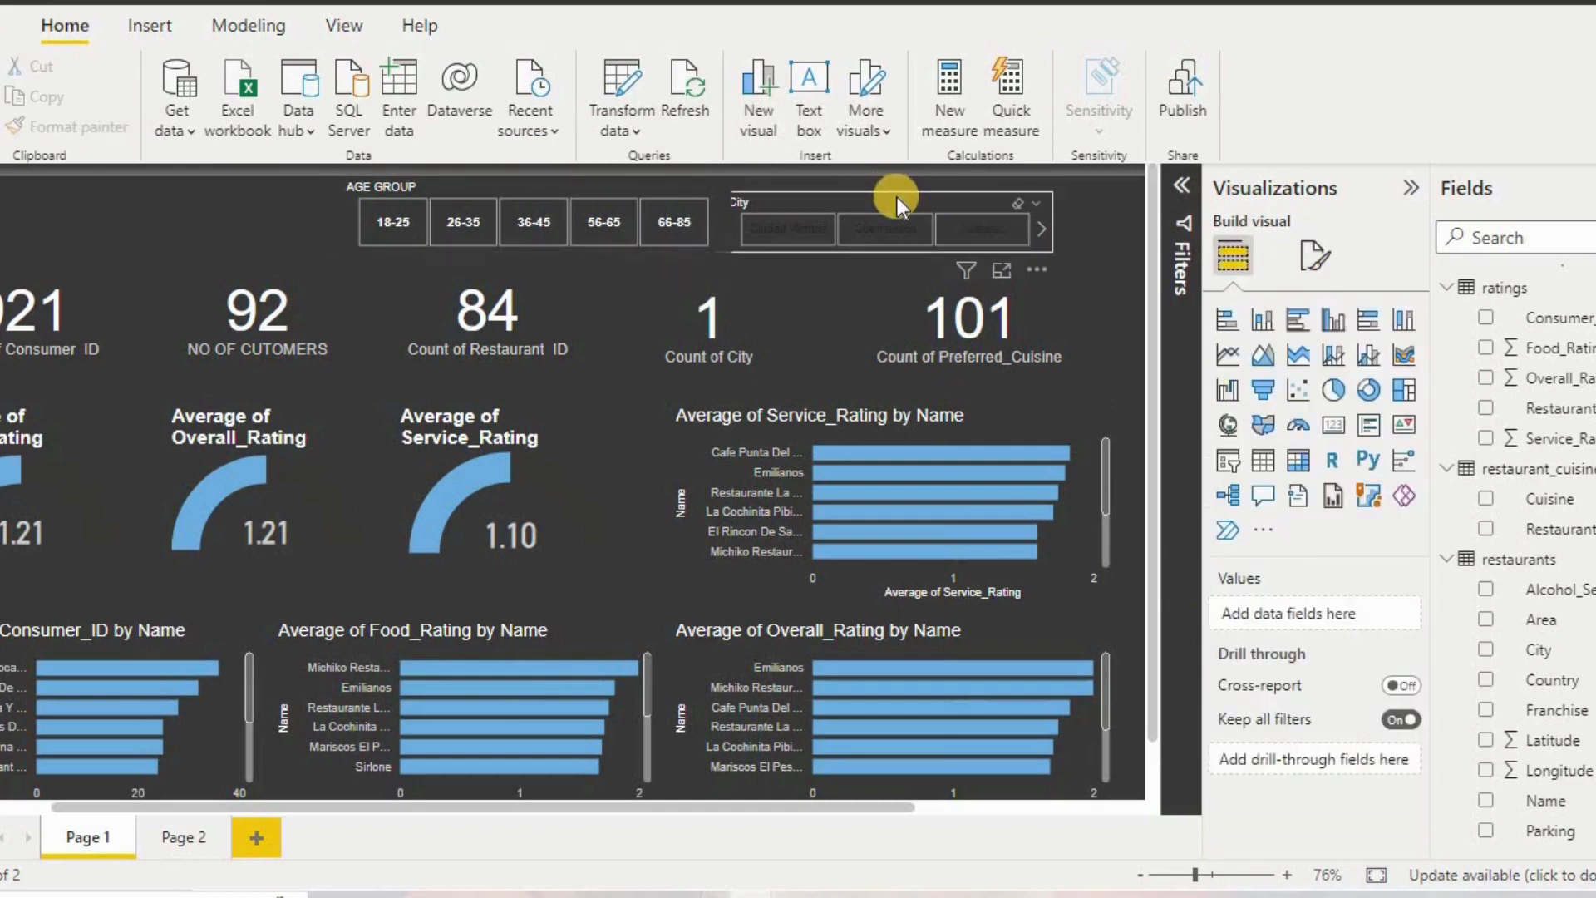
pyautogui.click(426, 187)
pyautogui.click(98, 132)
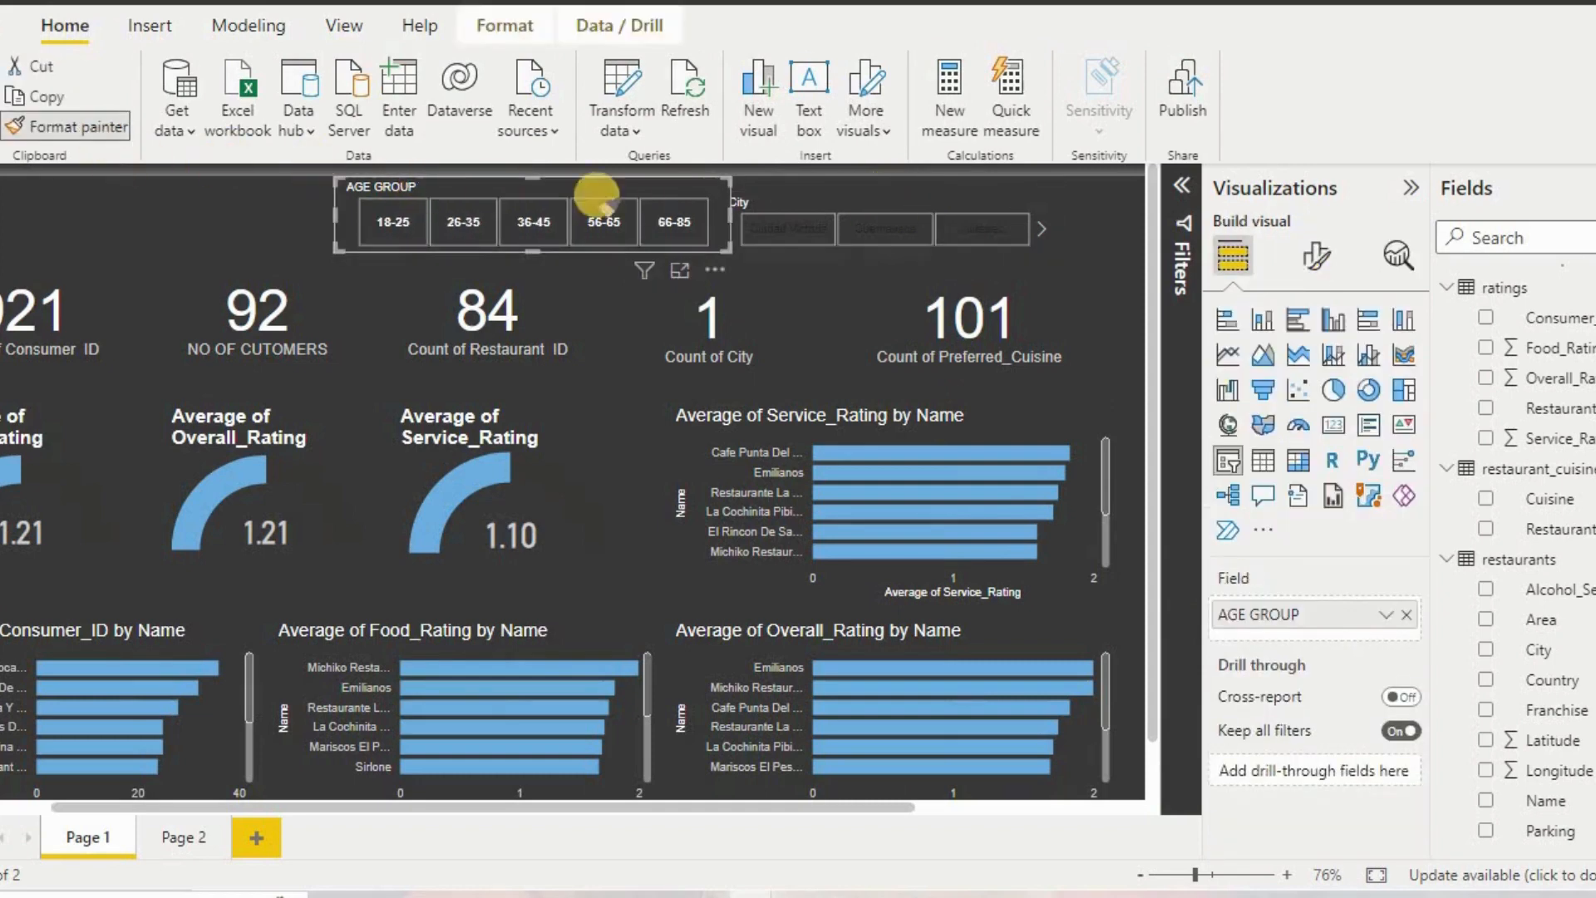
pyautogui.click(802, 198)
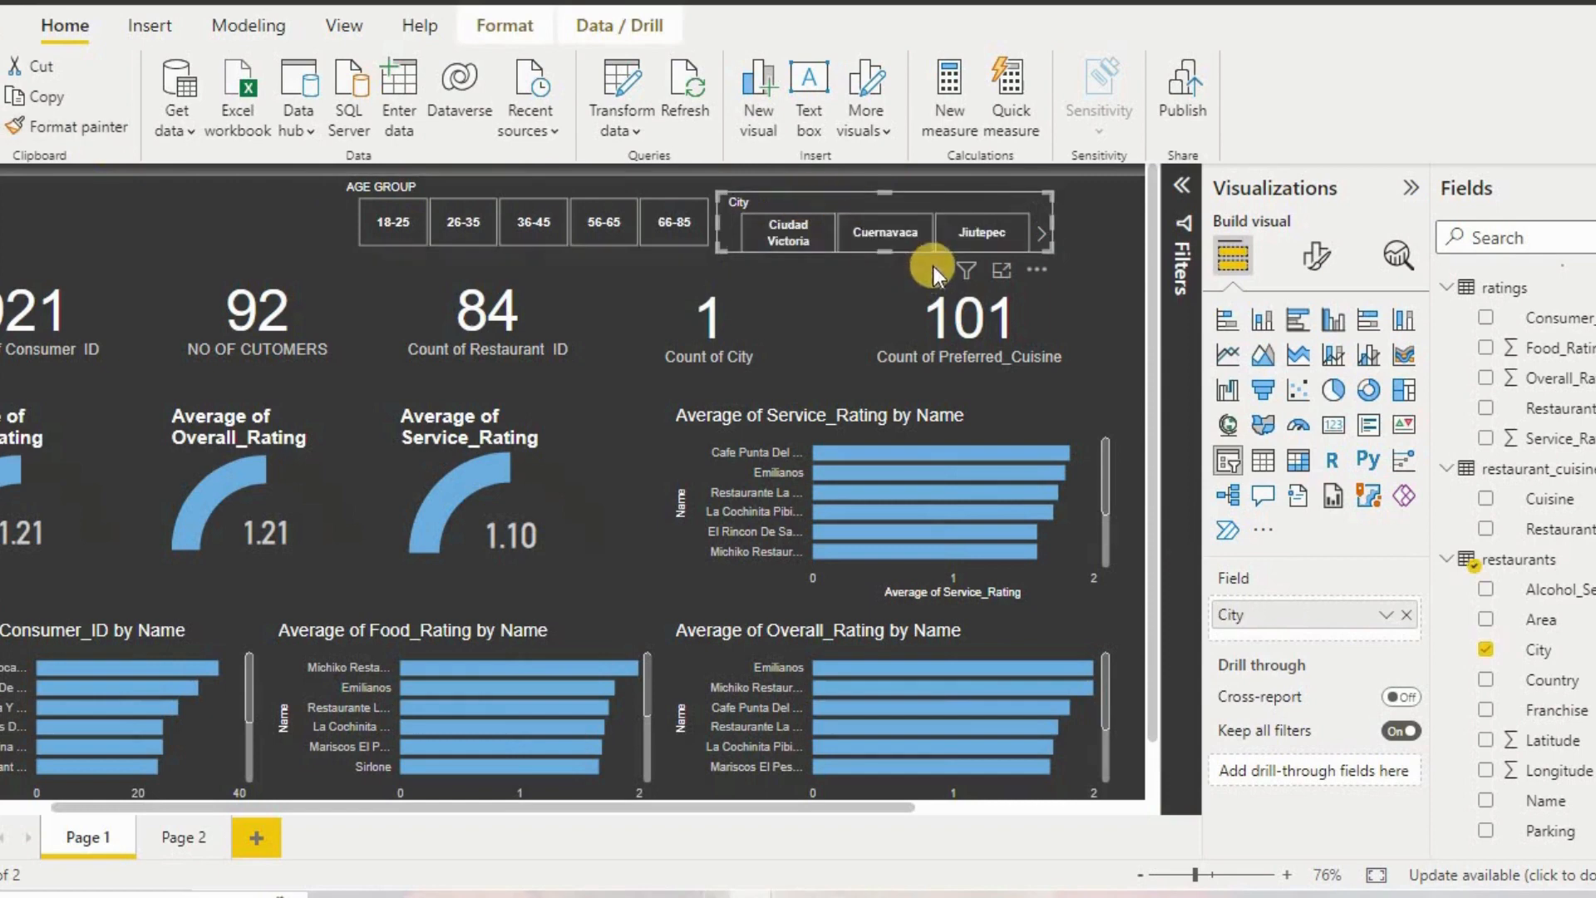
# Resize the City slicer on Page 1 so all four city buttons fit in a single row with full names.
pyautogui.moveTo(890, 248); pyautogui.dragTo(890, 283)
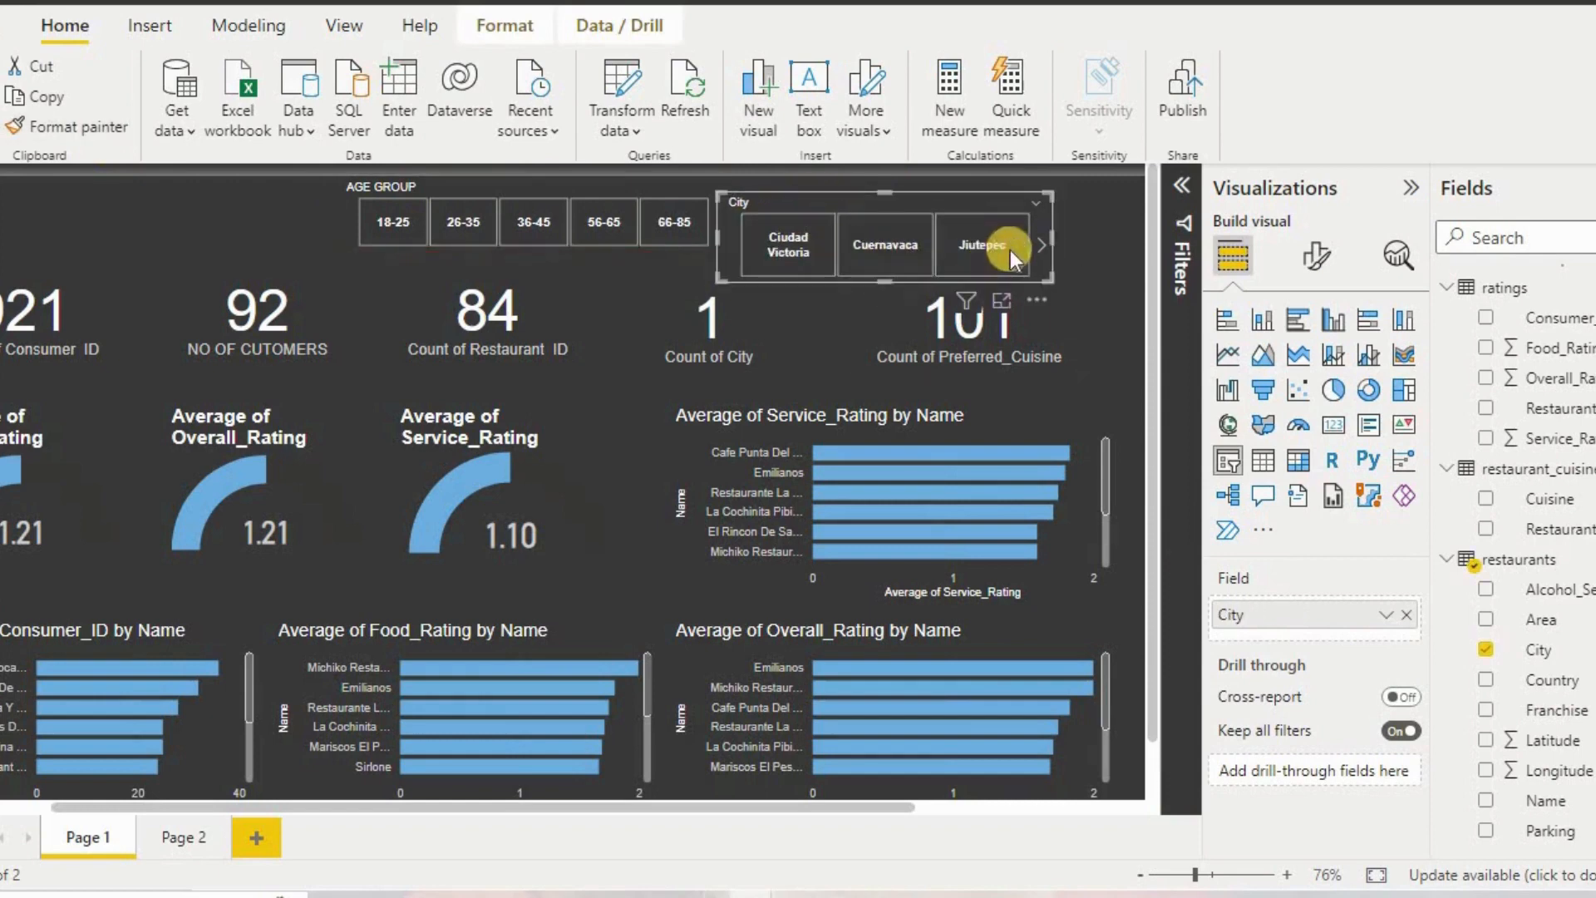
pyautogui.moveTo(1084, 237); pyautogui.dragTo(1040, 242)
pyautogui.moveTo(683, 280)
pyautogui.mouseDown()
pyautogui.moveTo(685, 252)
pyautogui.moveTo(694, 293)
pyautogui.moveTo(705, 261)
pyautogui.mouseUp()
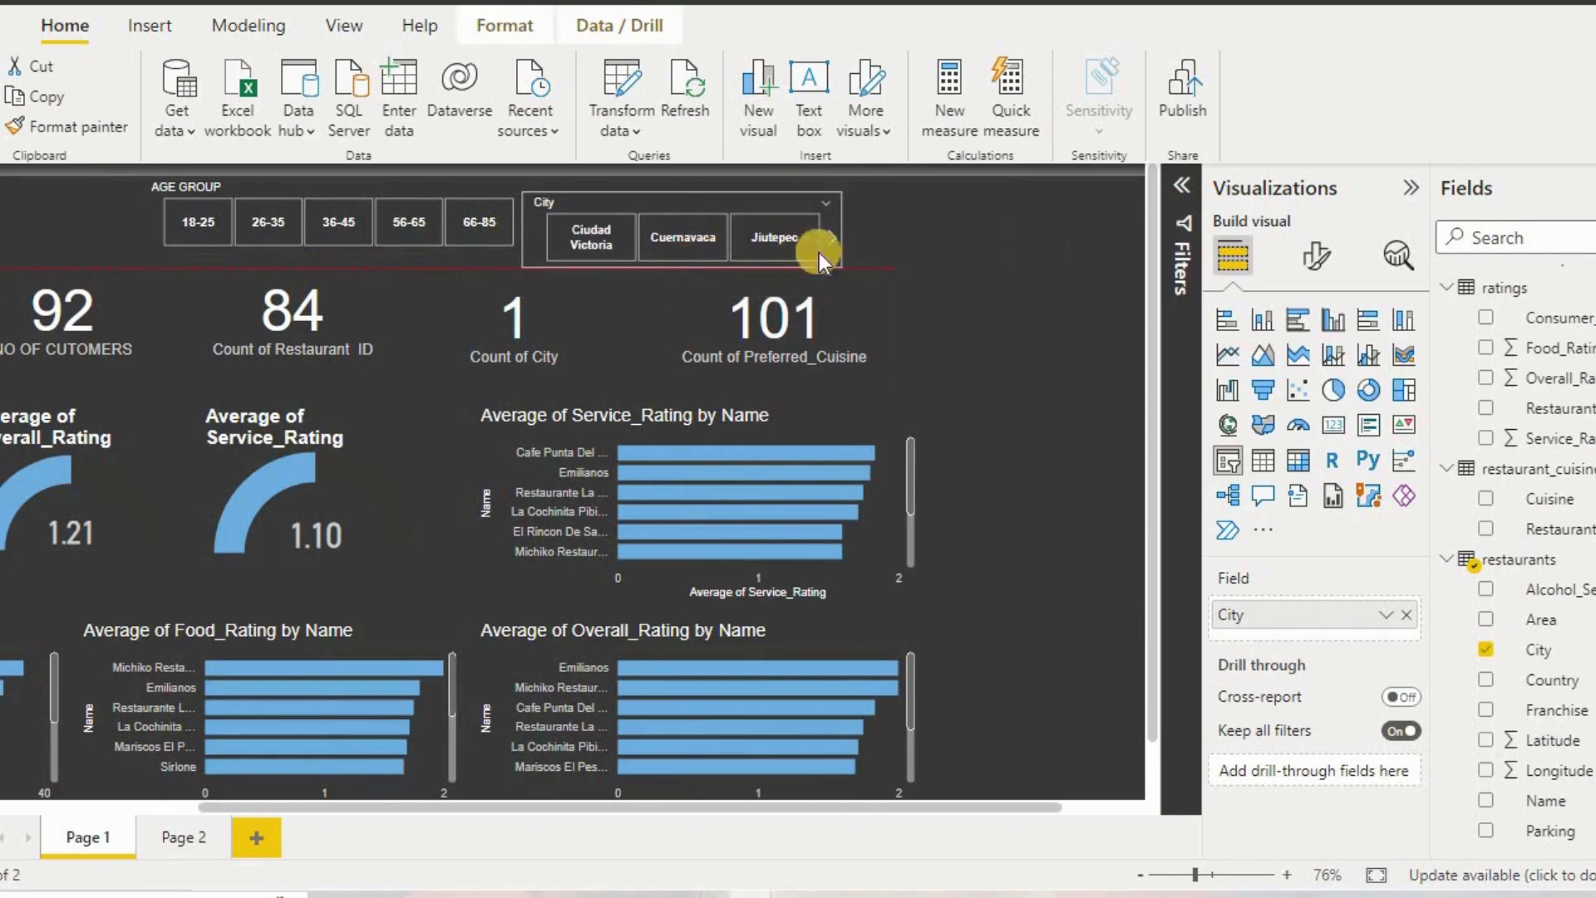
pyautogui.moveTo(843, 236); pyautogui.dragTo(941, 227)
pyautogui.click(980, 345)
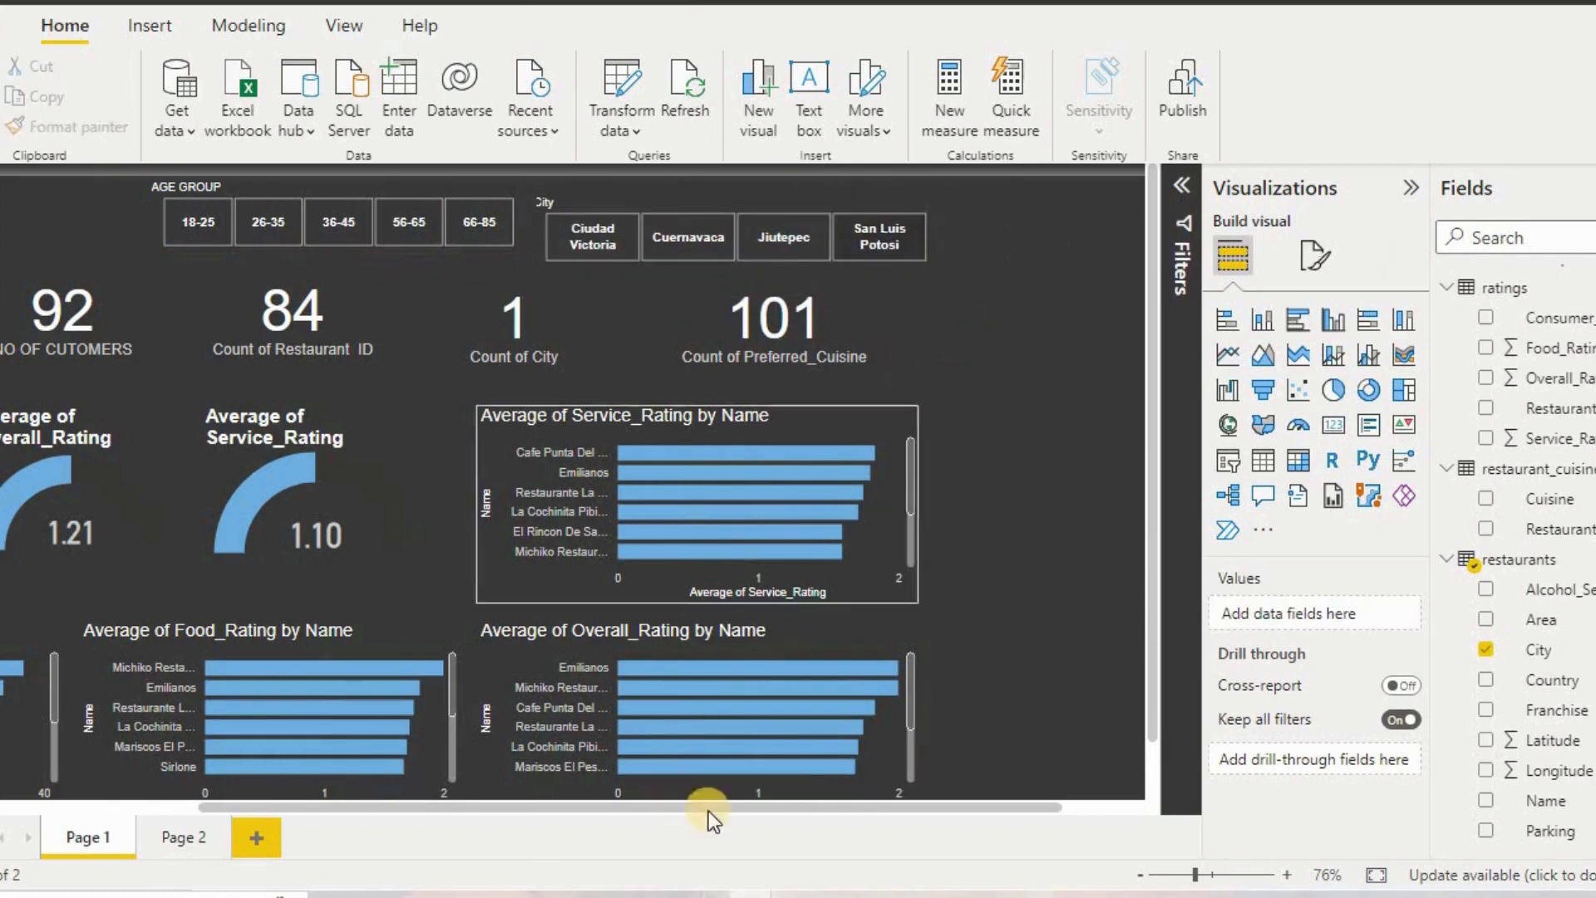
# Shift the City slicer and the AGE GROUP slicer slightly left along the top of Page 1.
pyautogui.moveTo(708, 807); pyautogui.dragTo(462, 803)
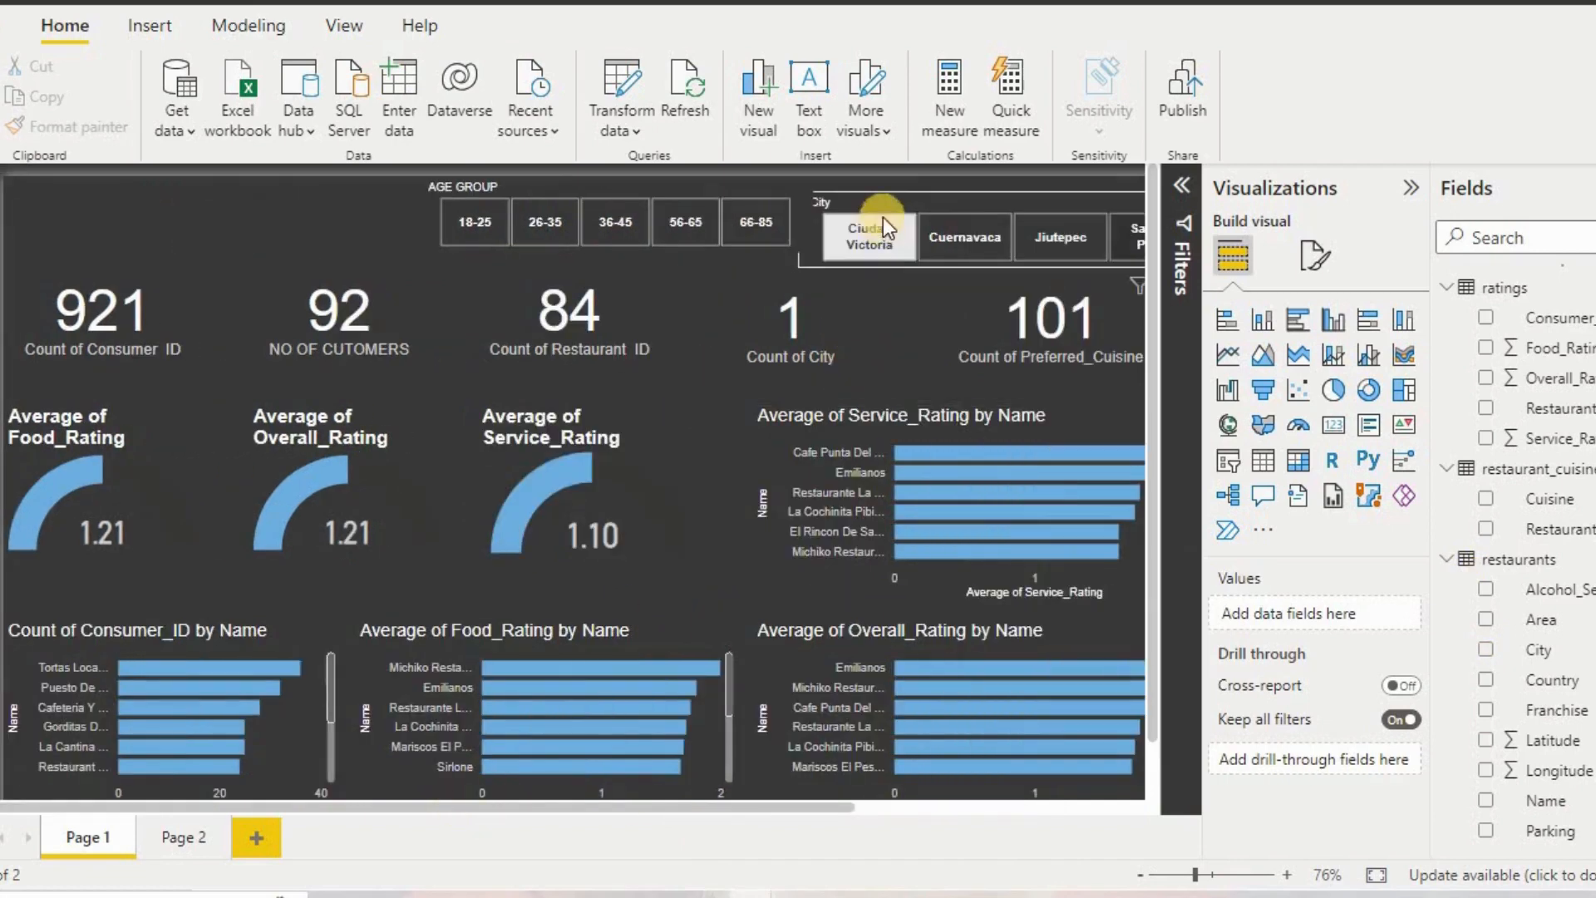
pyautogui.moveTo(883, 217); pyautogui.dragTo(865, 190)
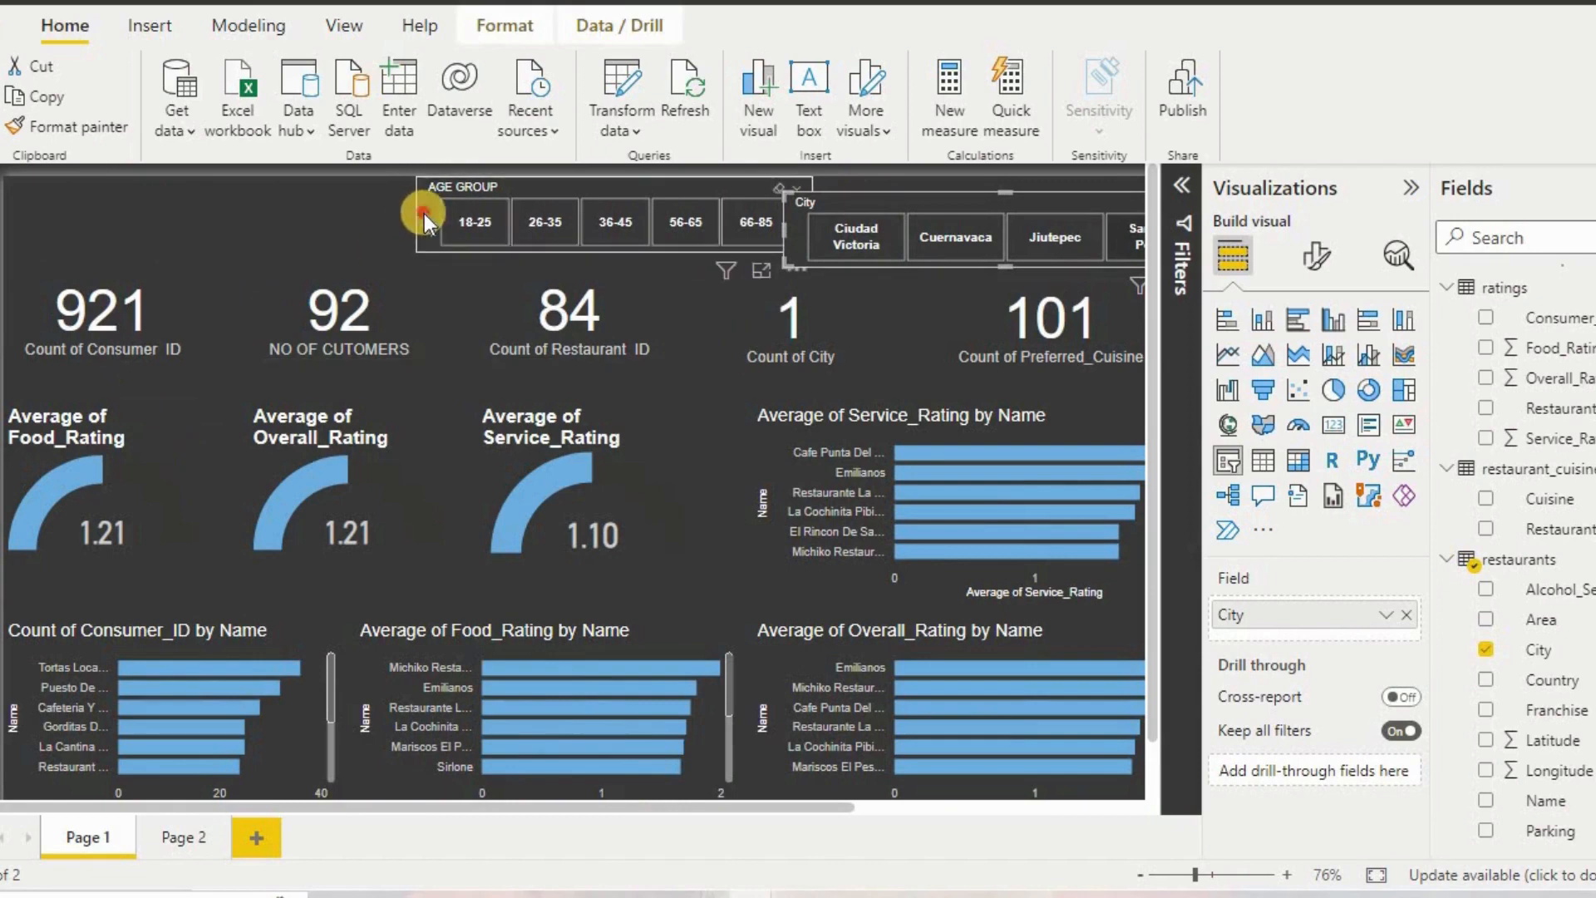
pyautogui.moveTo(424, 212); pyautogui.dragTo(401, 216)
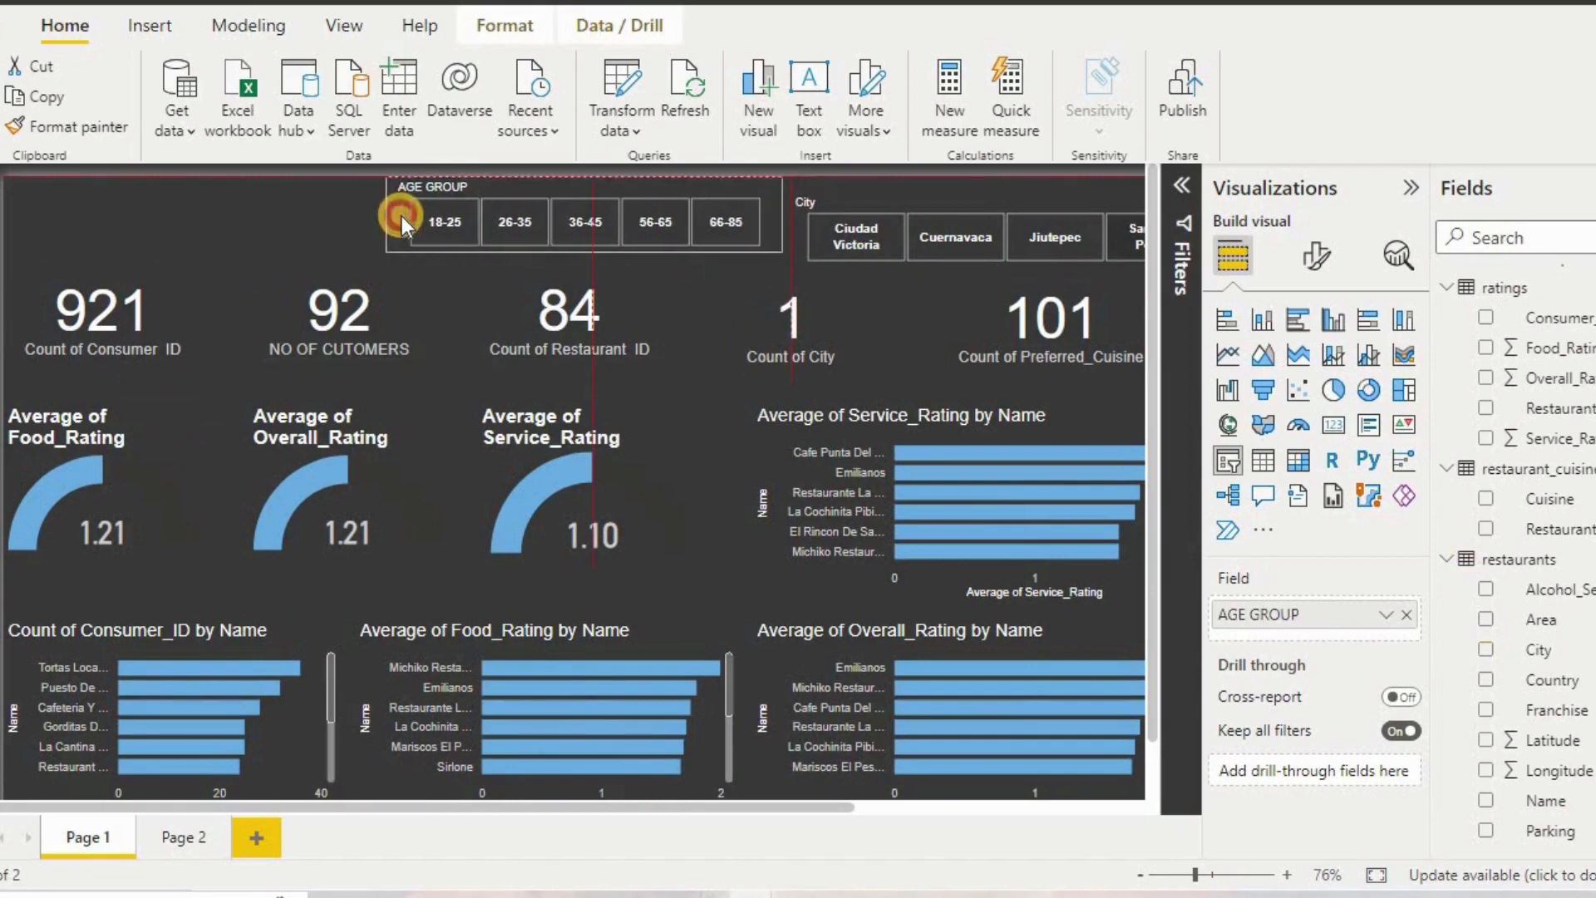
# Open Page 2 and move the Count of Consumer_ID and NO OF CUTOMERS cards so they line up near the page's upper edge.
pyautogui.click(175, 836)
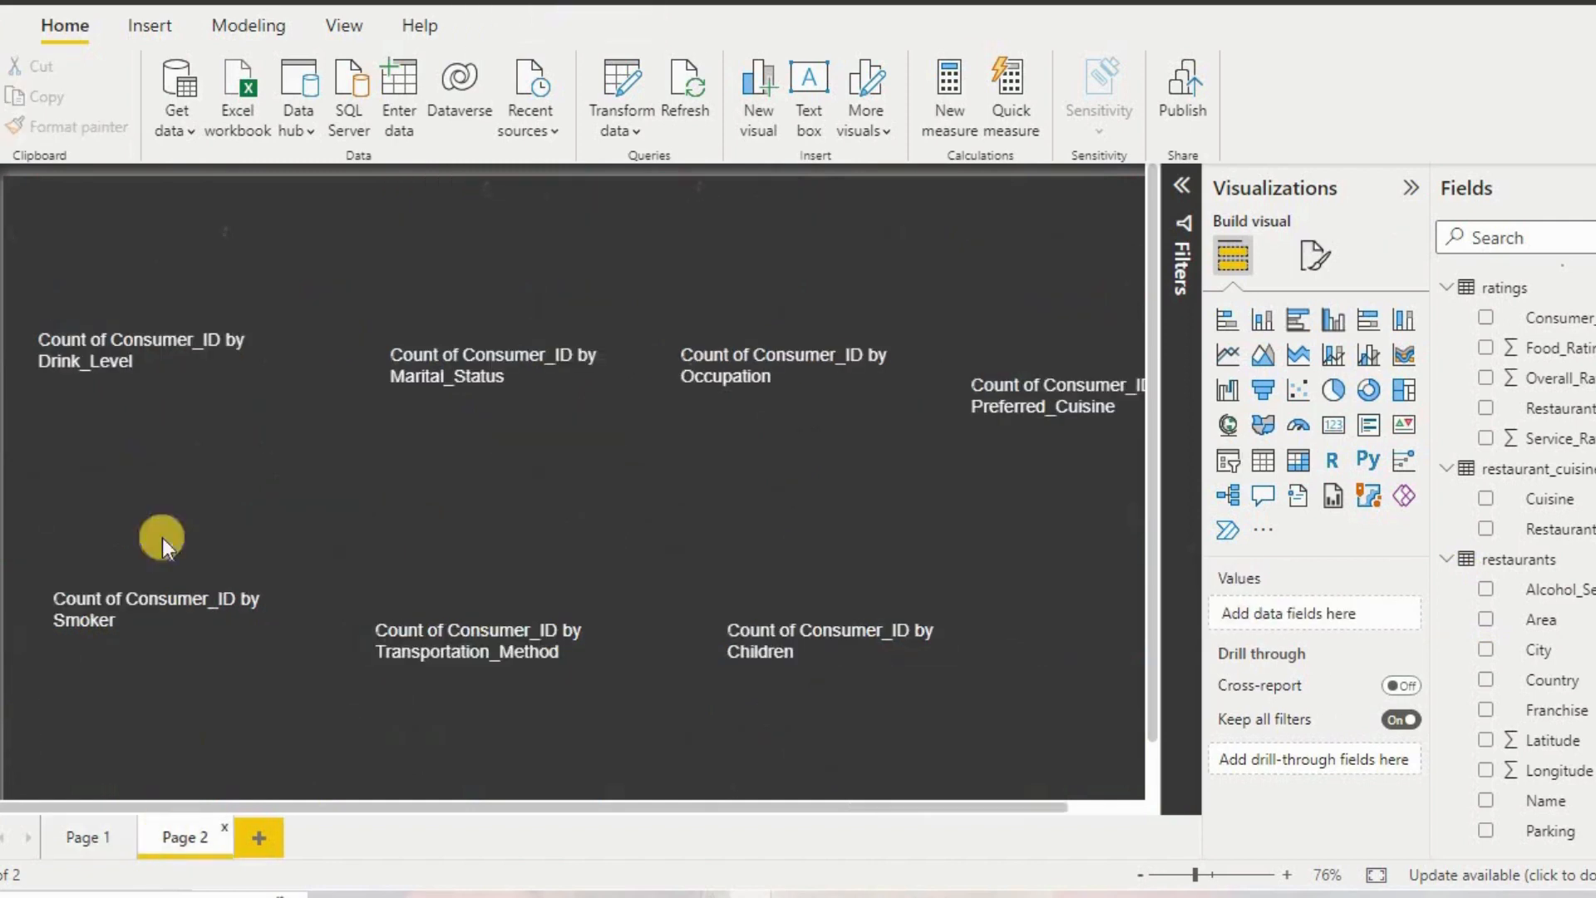
pyautogui.click(118, 262)
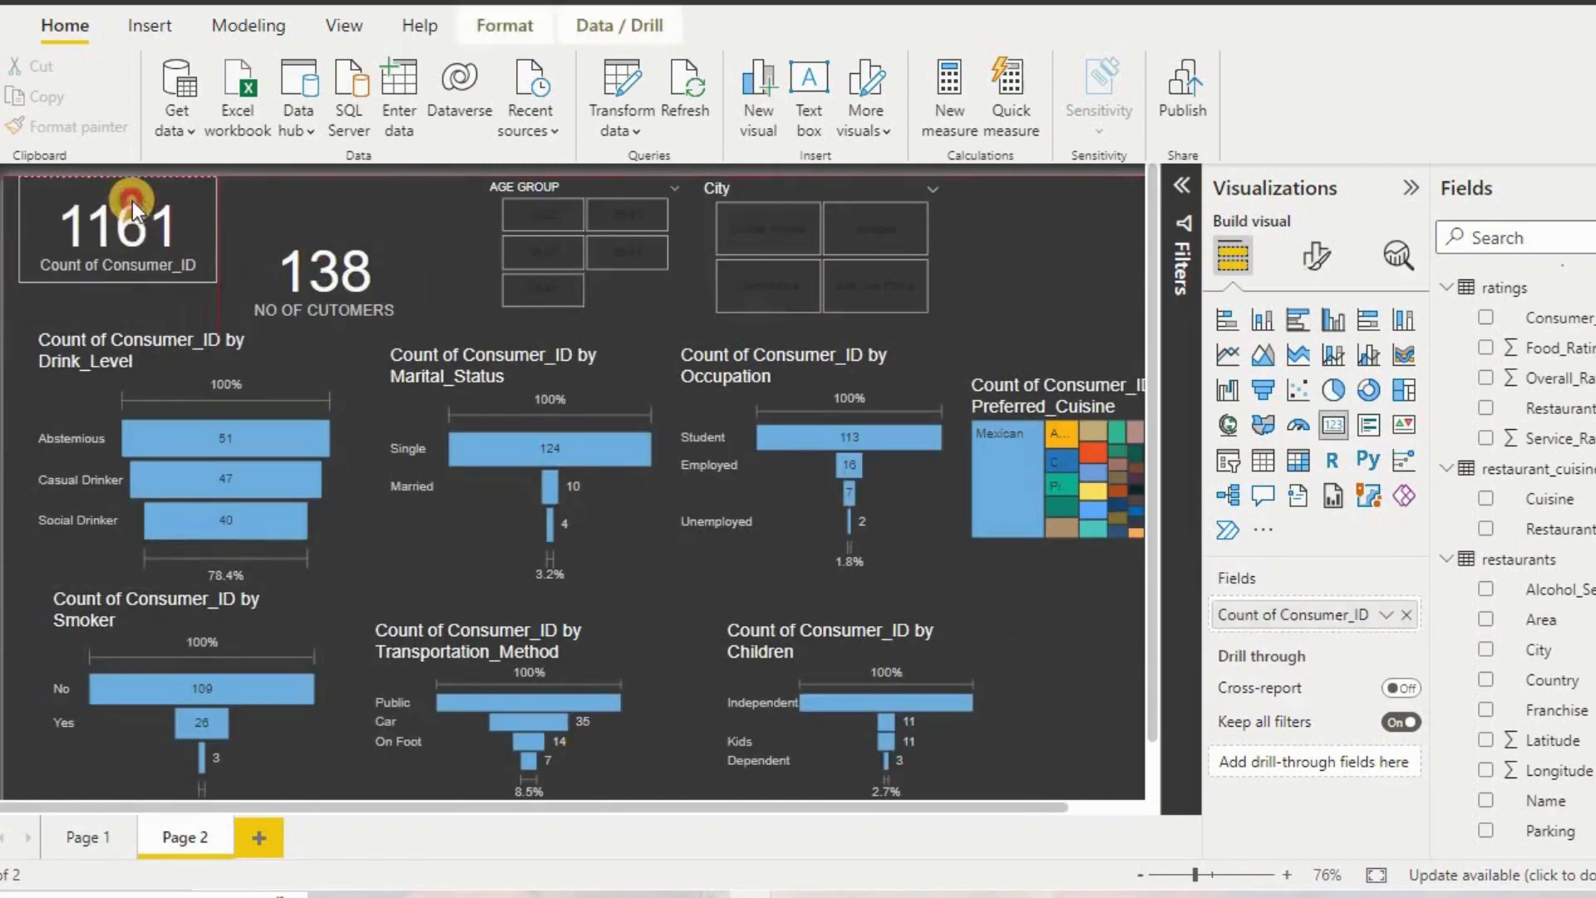
pyautogui.moveTo(319, 238); pyautogui.dragTo(332, 202)
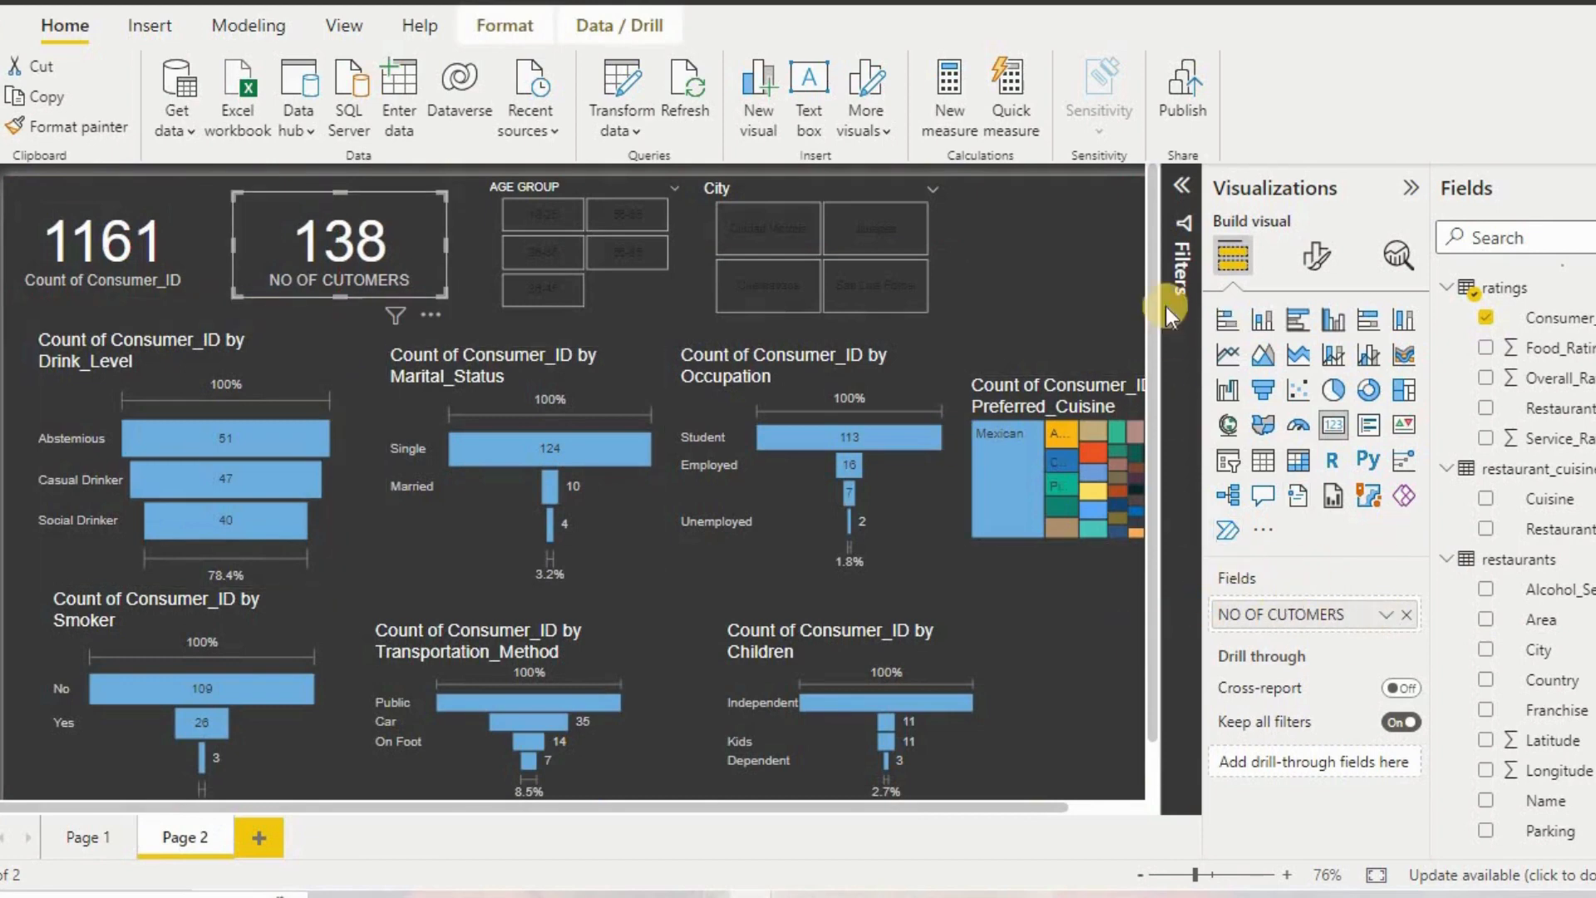
# Format the values of the AGE GROUP slicer on Page 2 with a white font color and bold text.
pyautogui.click(576, 185)
pyautogui.click(1322, 260)
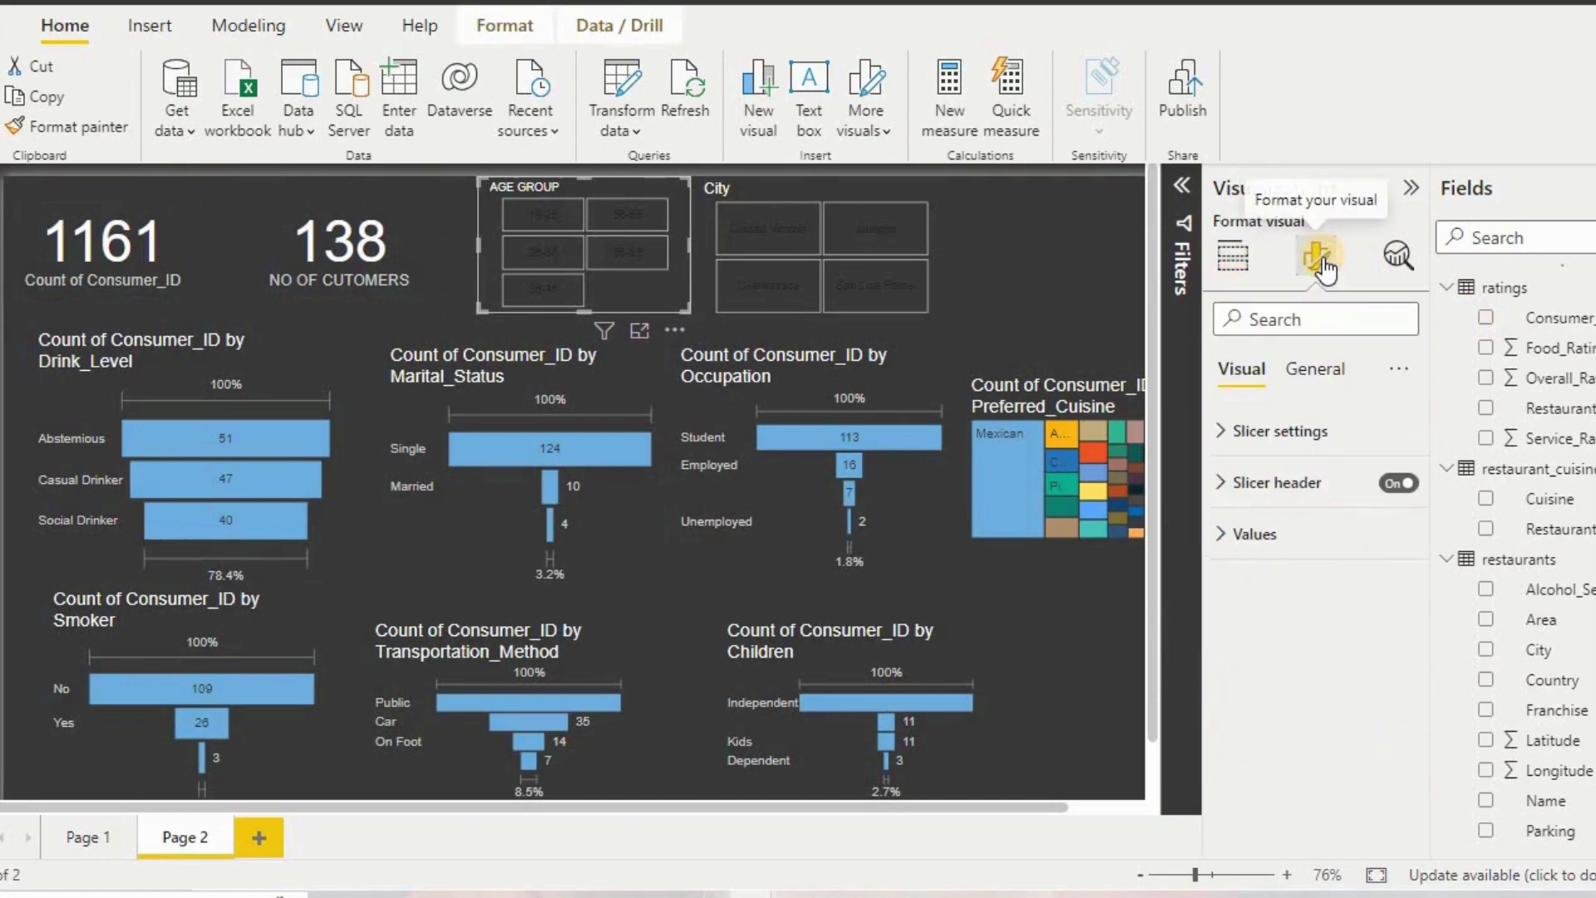
pyautogui.click(1273, 536)
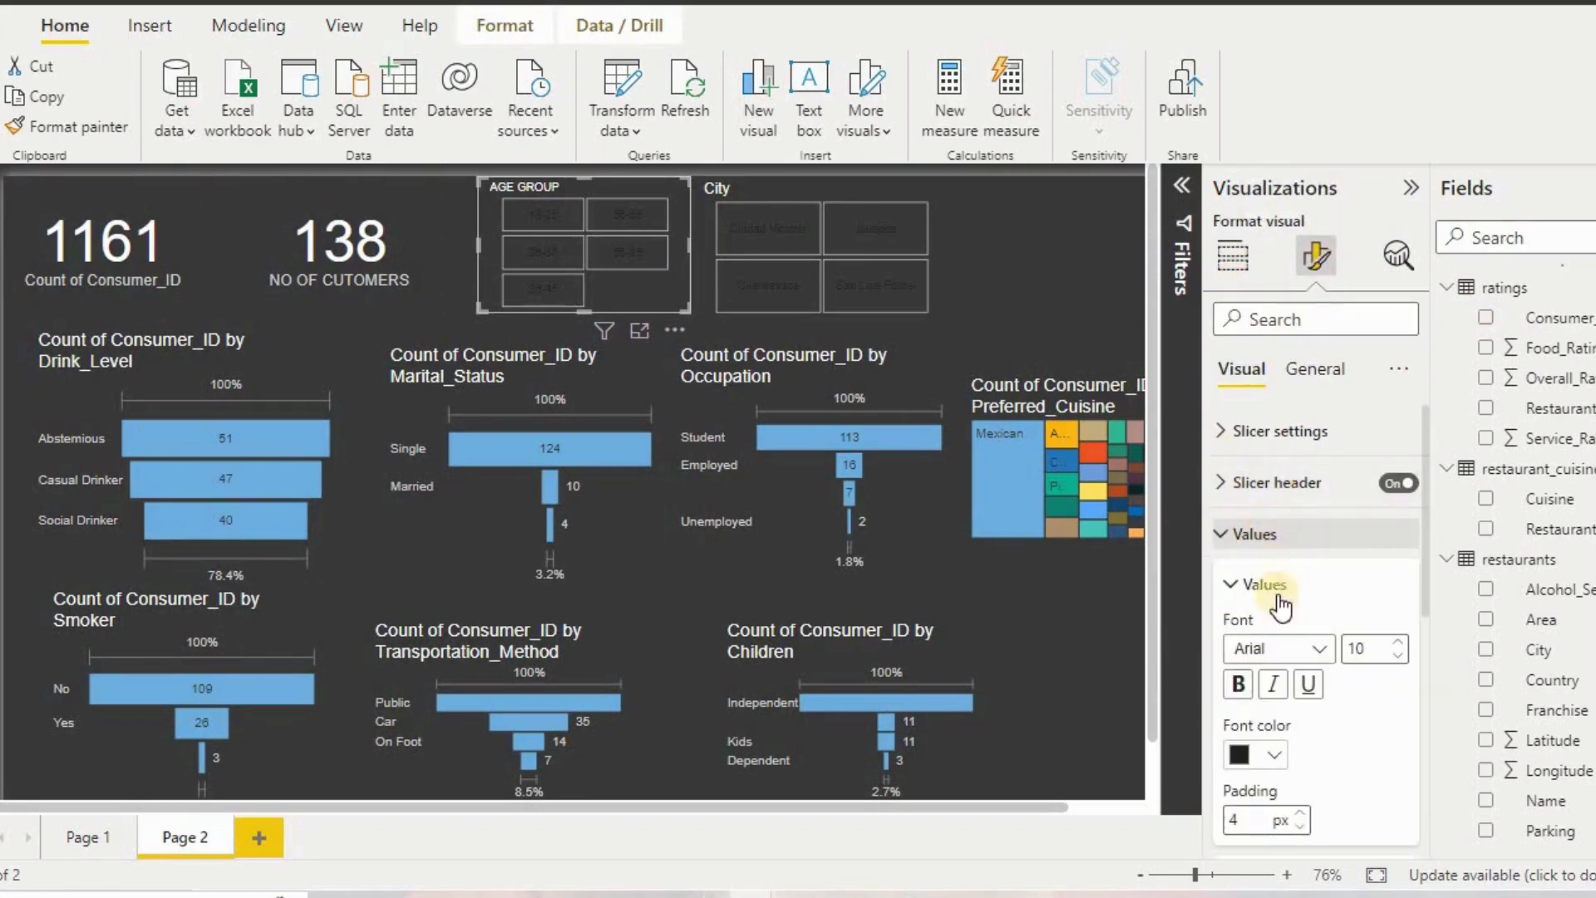
pyautogui.click(1268, 754)
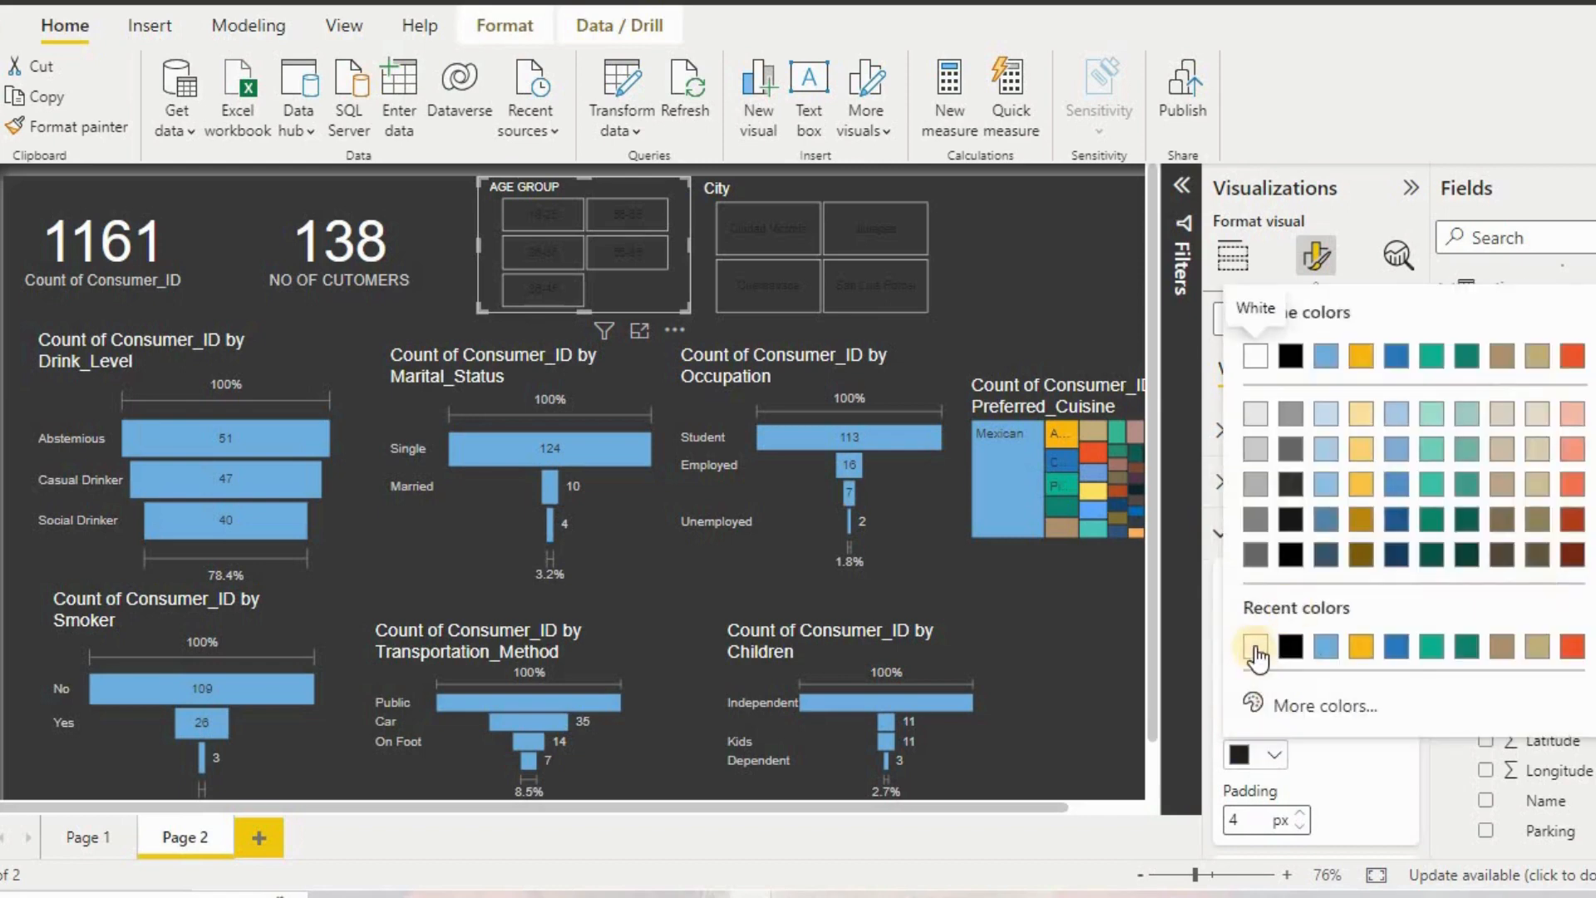
pyautogui.click(1256, 647)
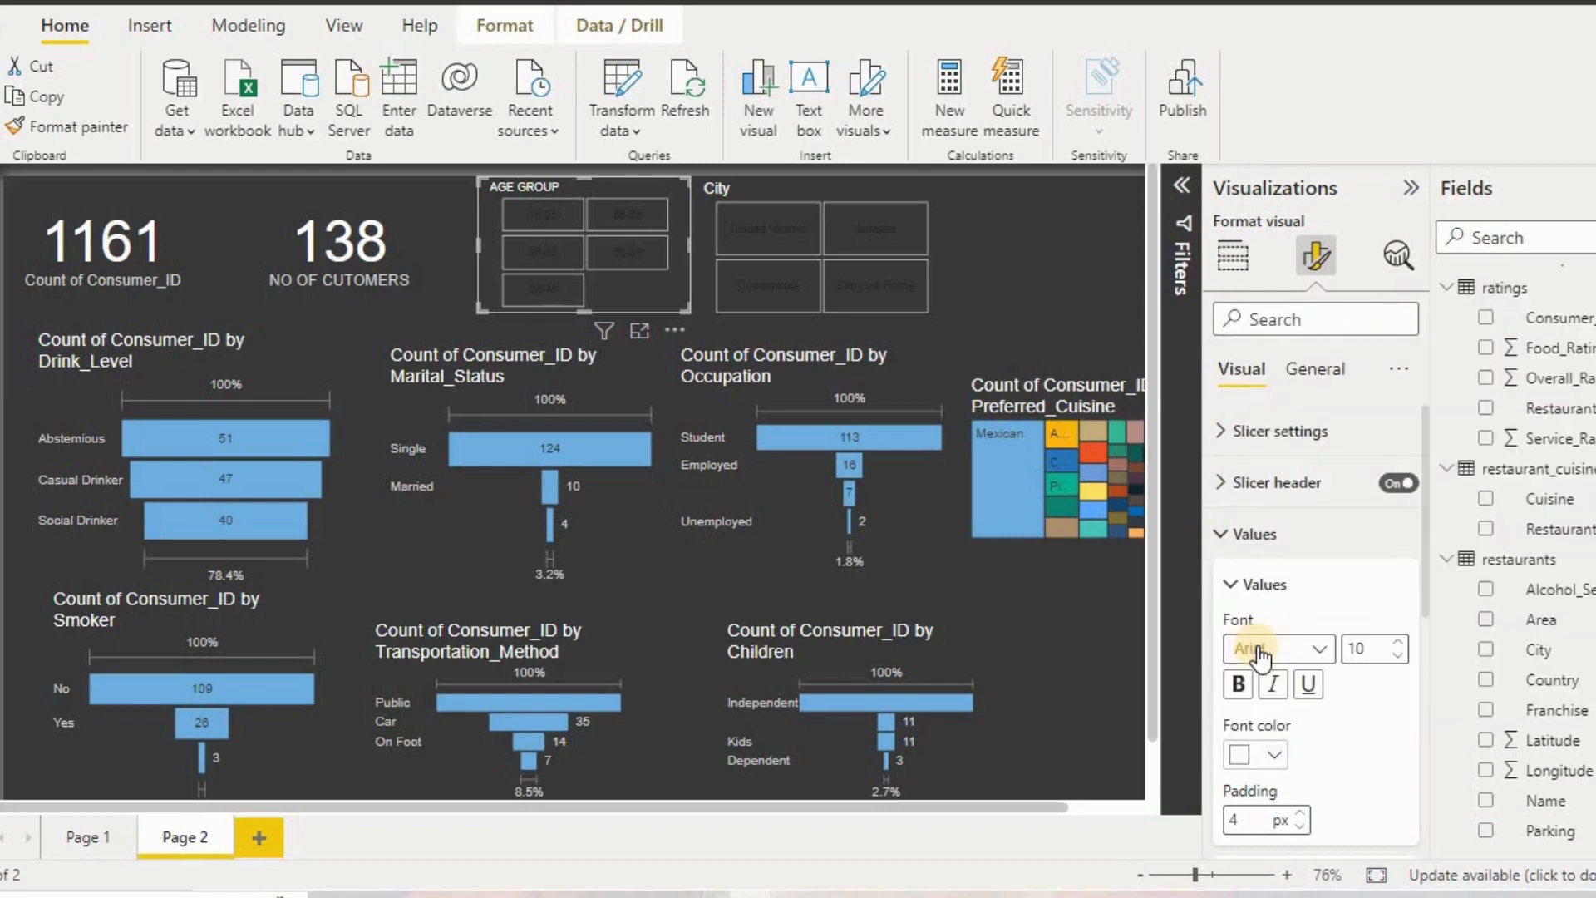
pyautogui.click(1241, 687)
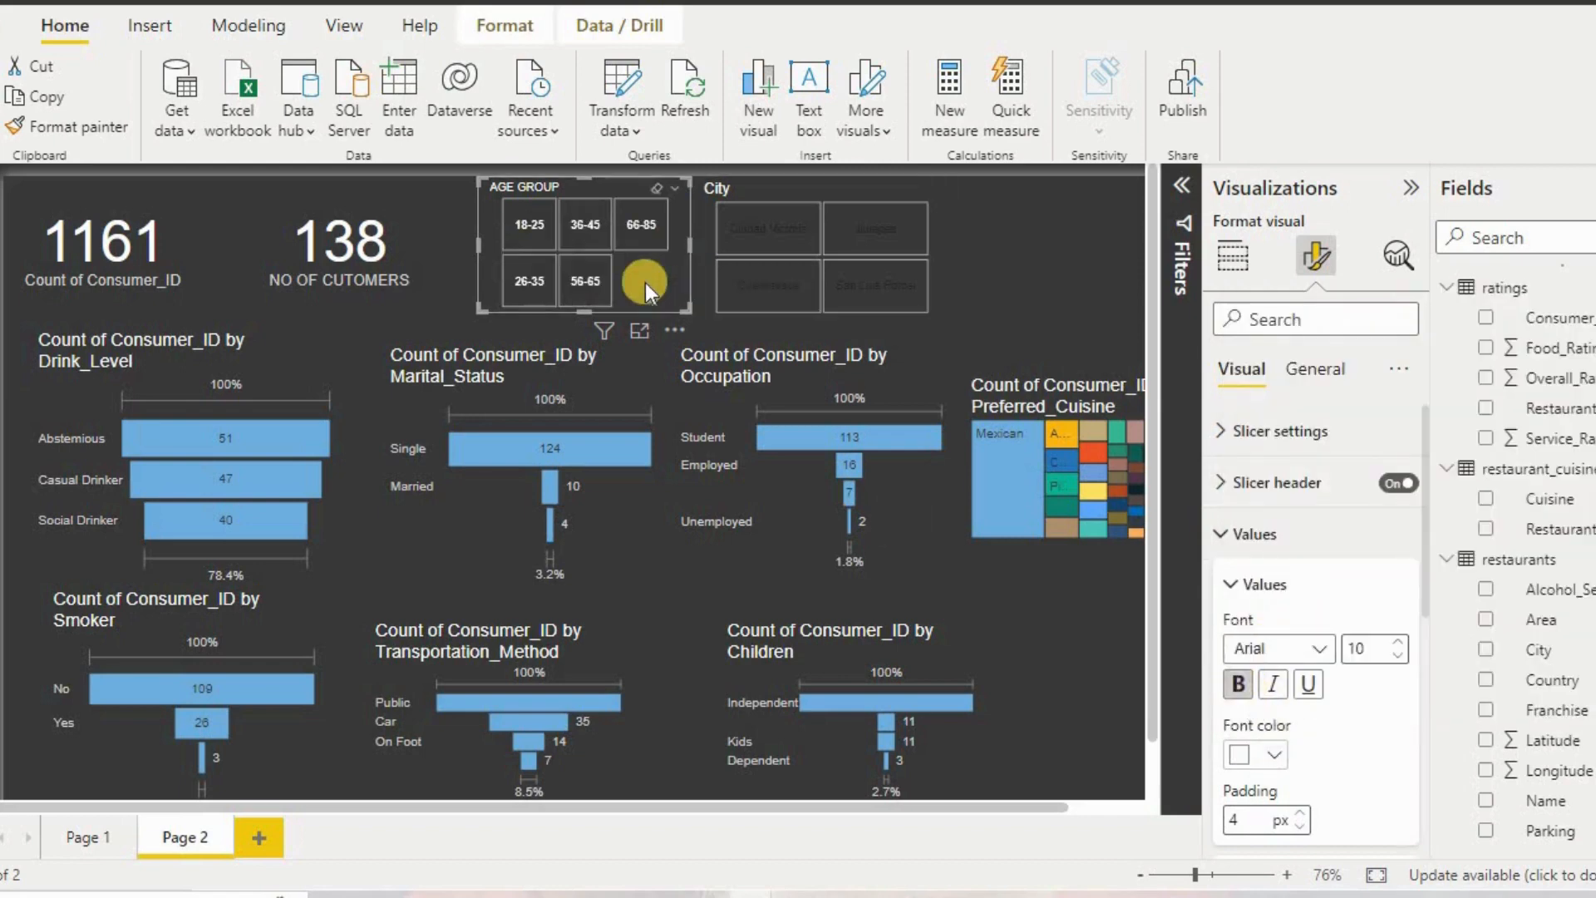
# Copy the AGE GROUP slicer's formatting to the City slicer on Page 2 and clear the City selection.
pyautogui.click(83, 127)
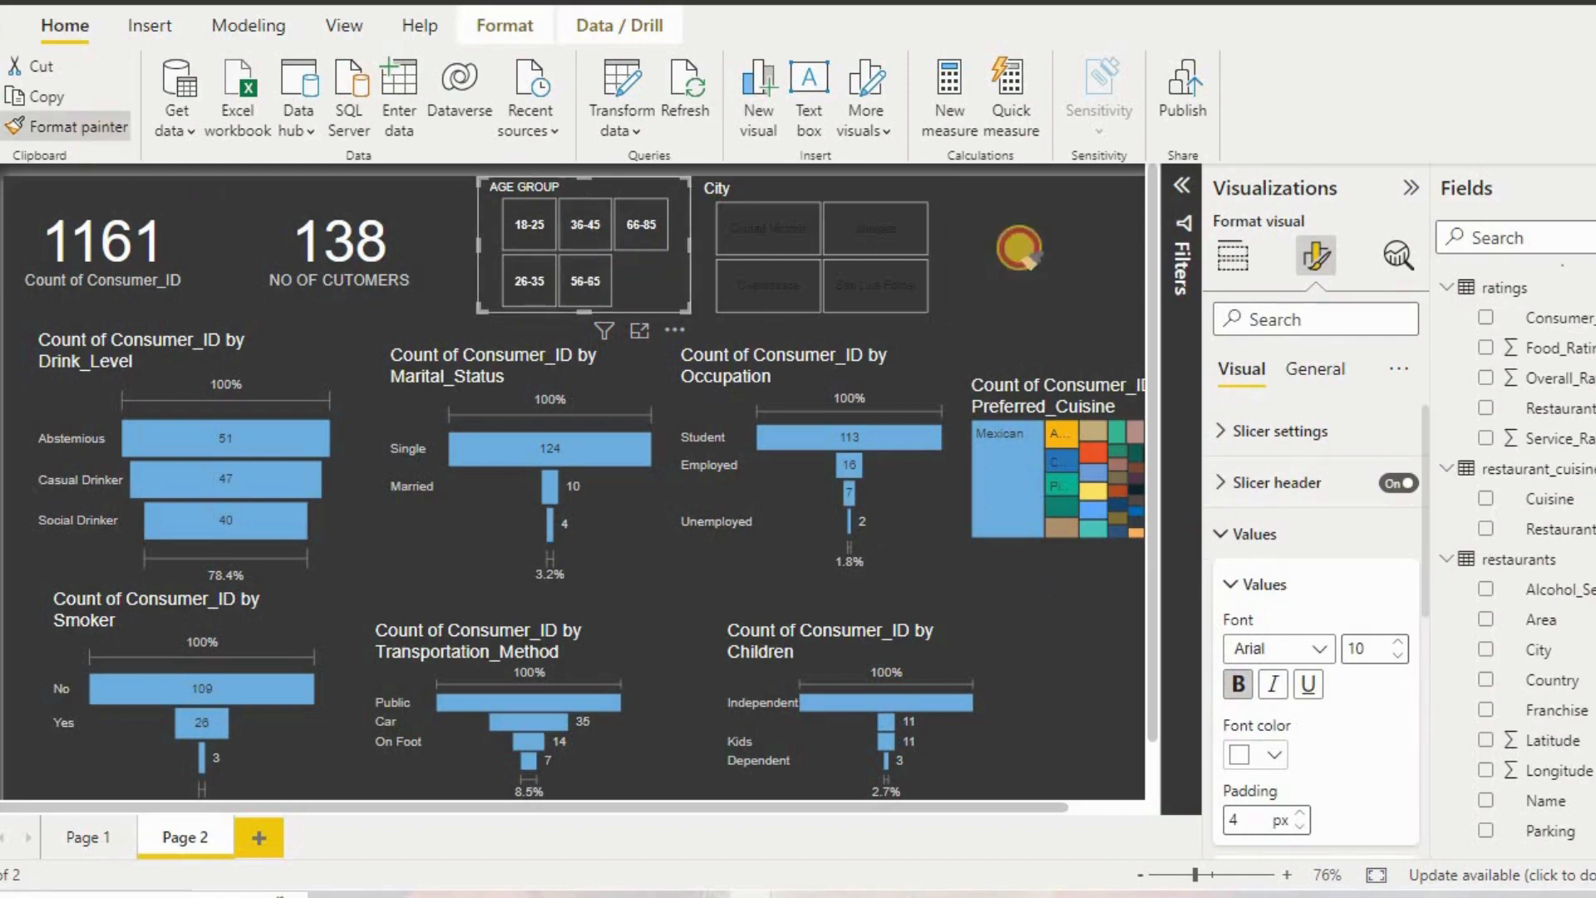
pyautogui.click(923, 227)
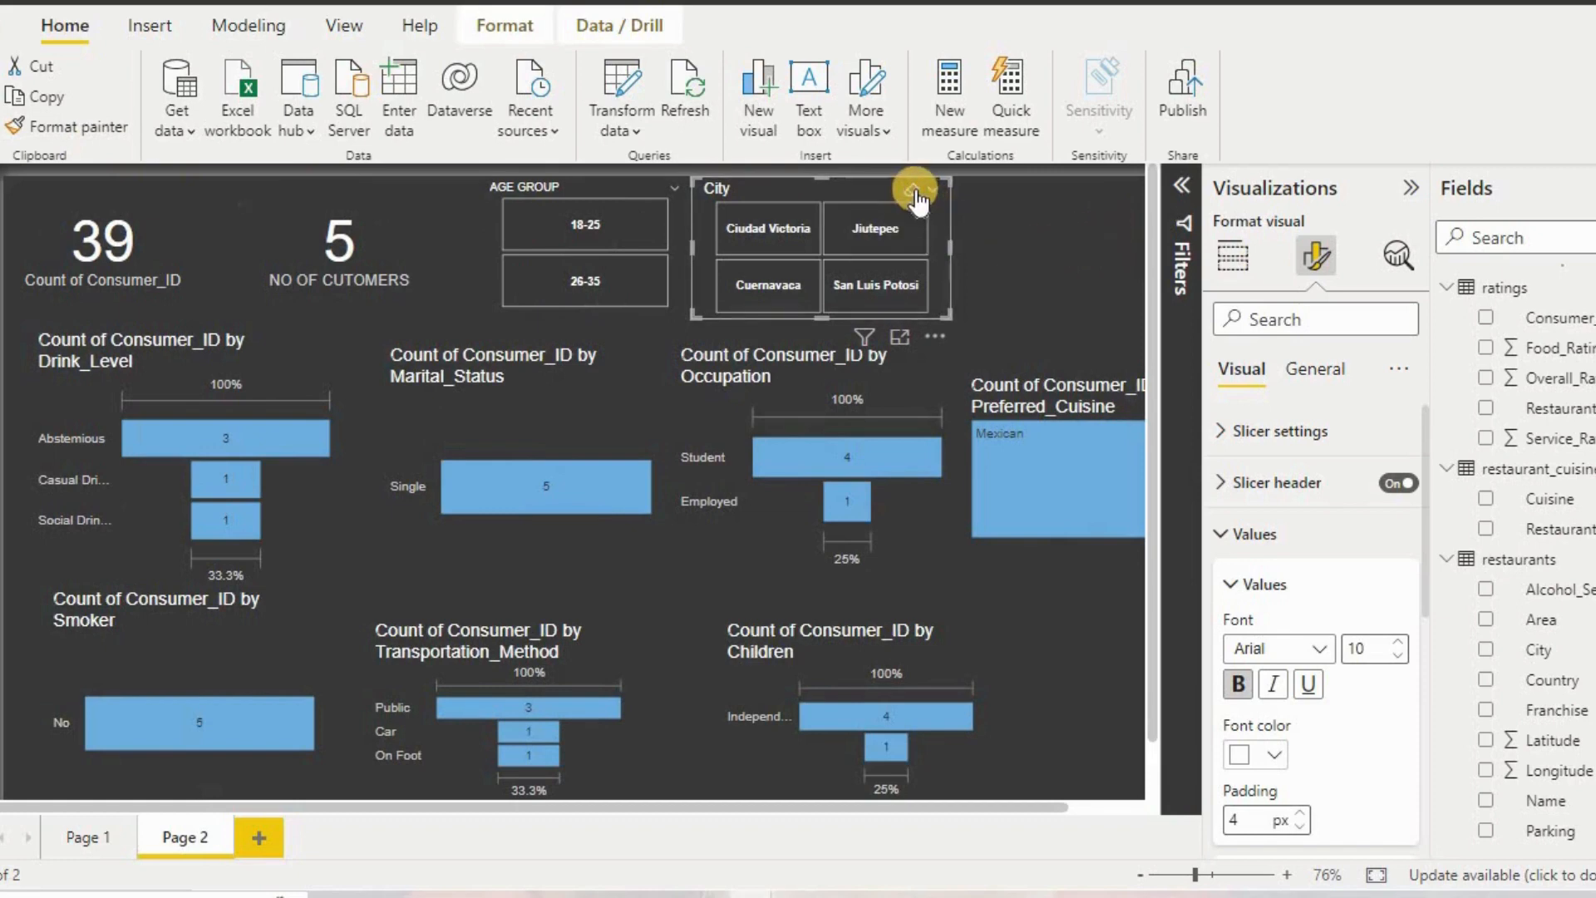
pyautogui.click(913, 193)
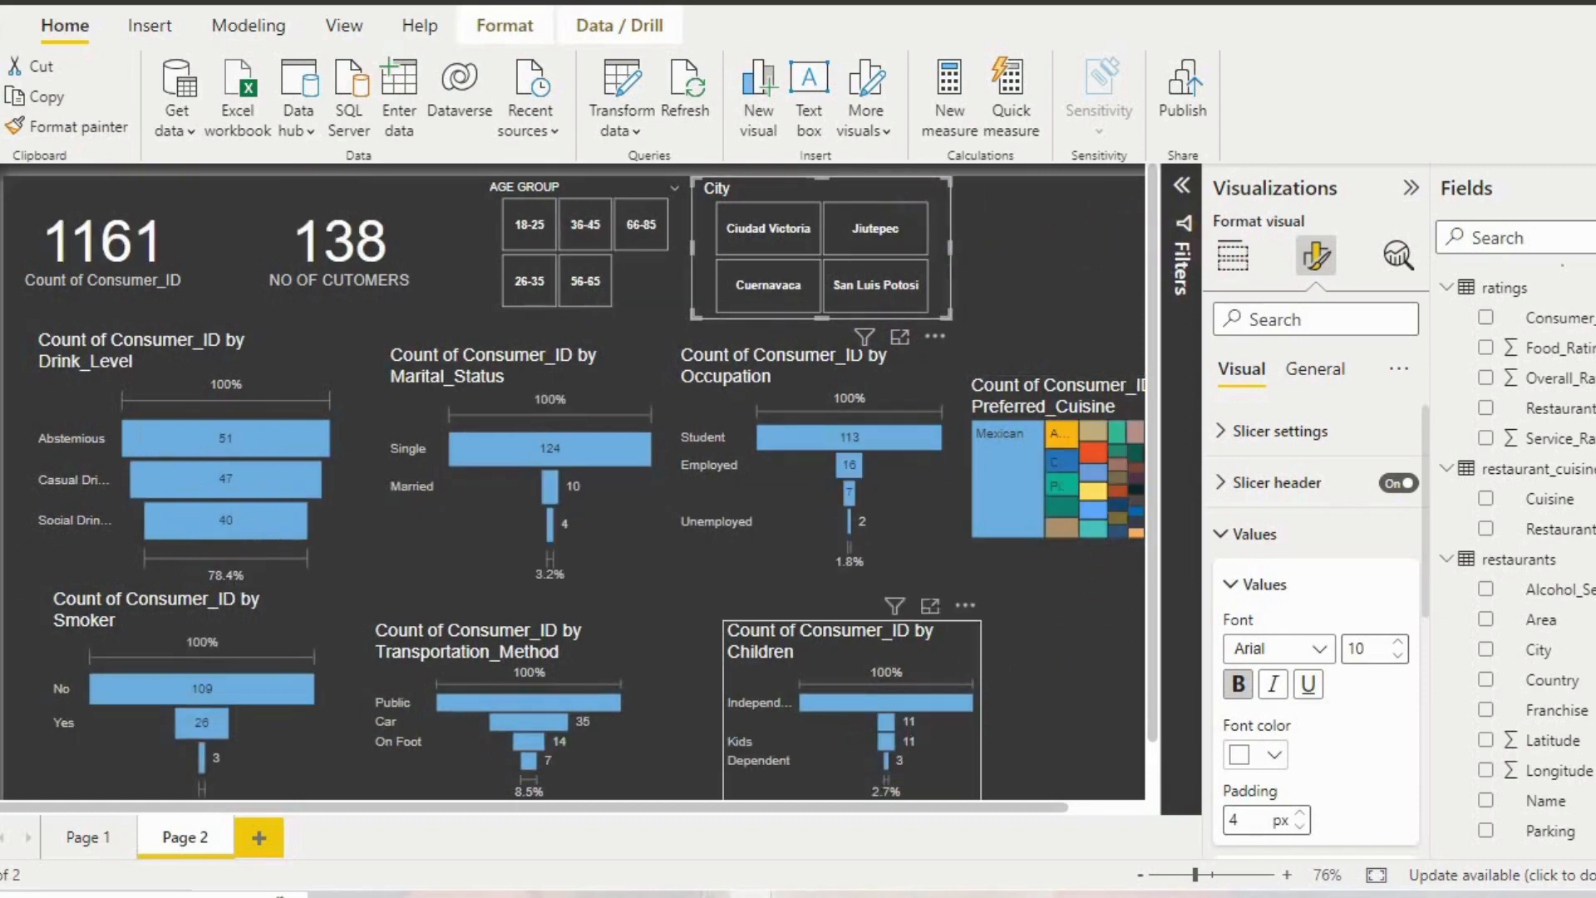
# Duplicate the consumer count by Children funnel and place the copy beneath the Preferred_Cuisine treemap.
pyautogui.click(1411, 187)
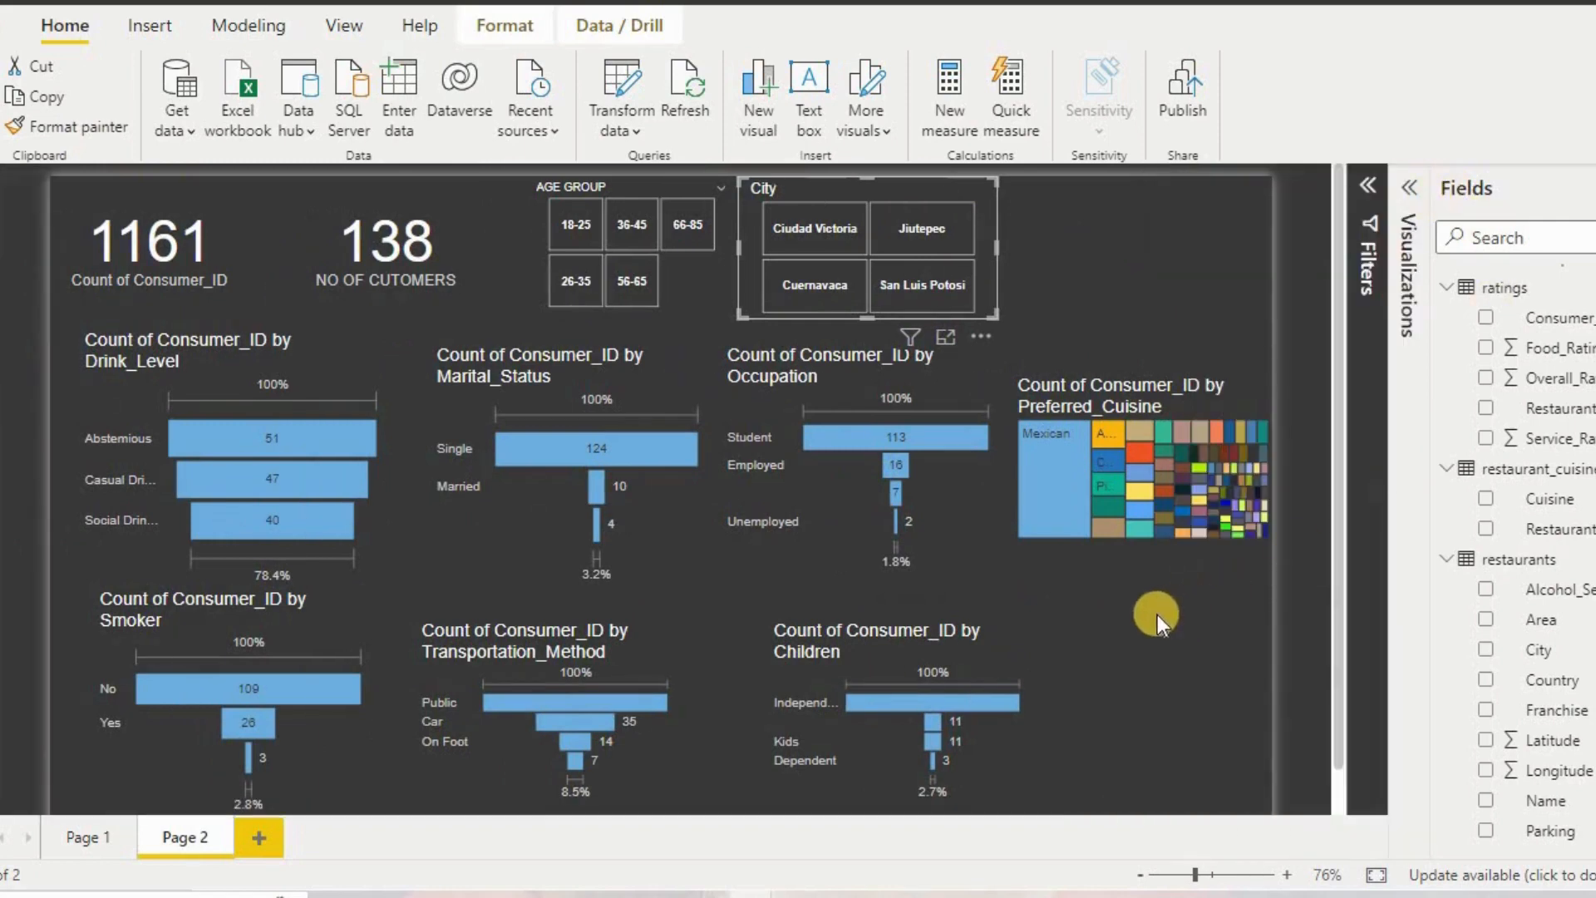
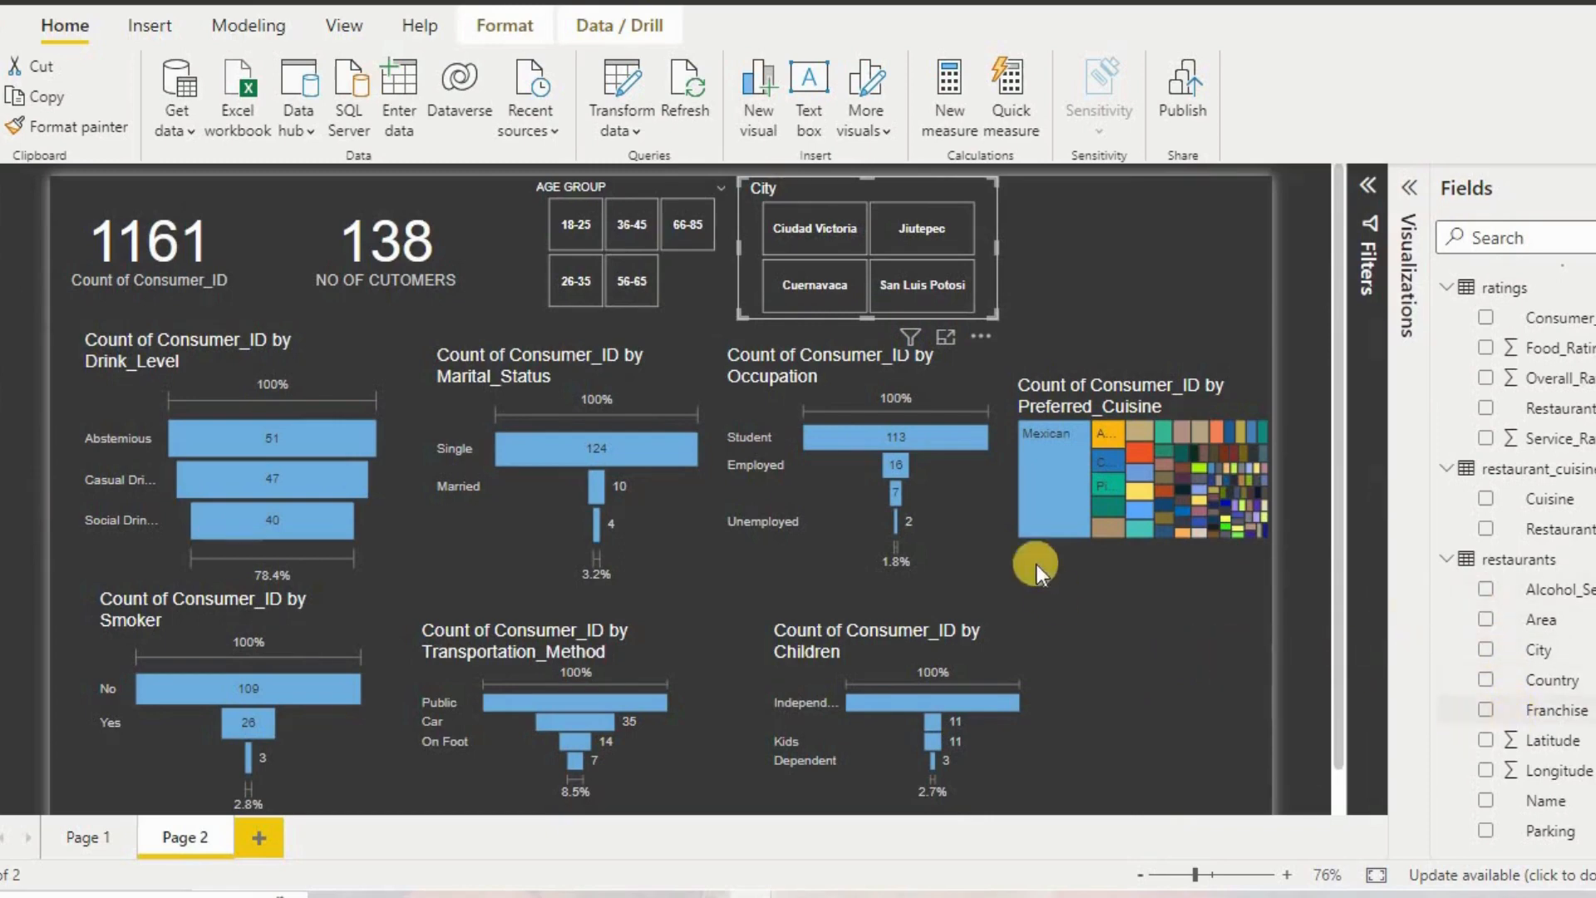
pyautogui.click(877, 635)
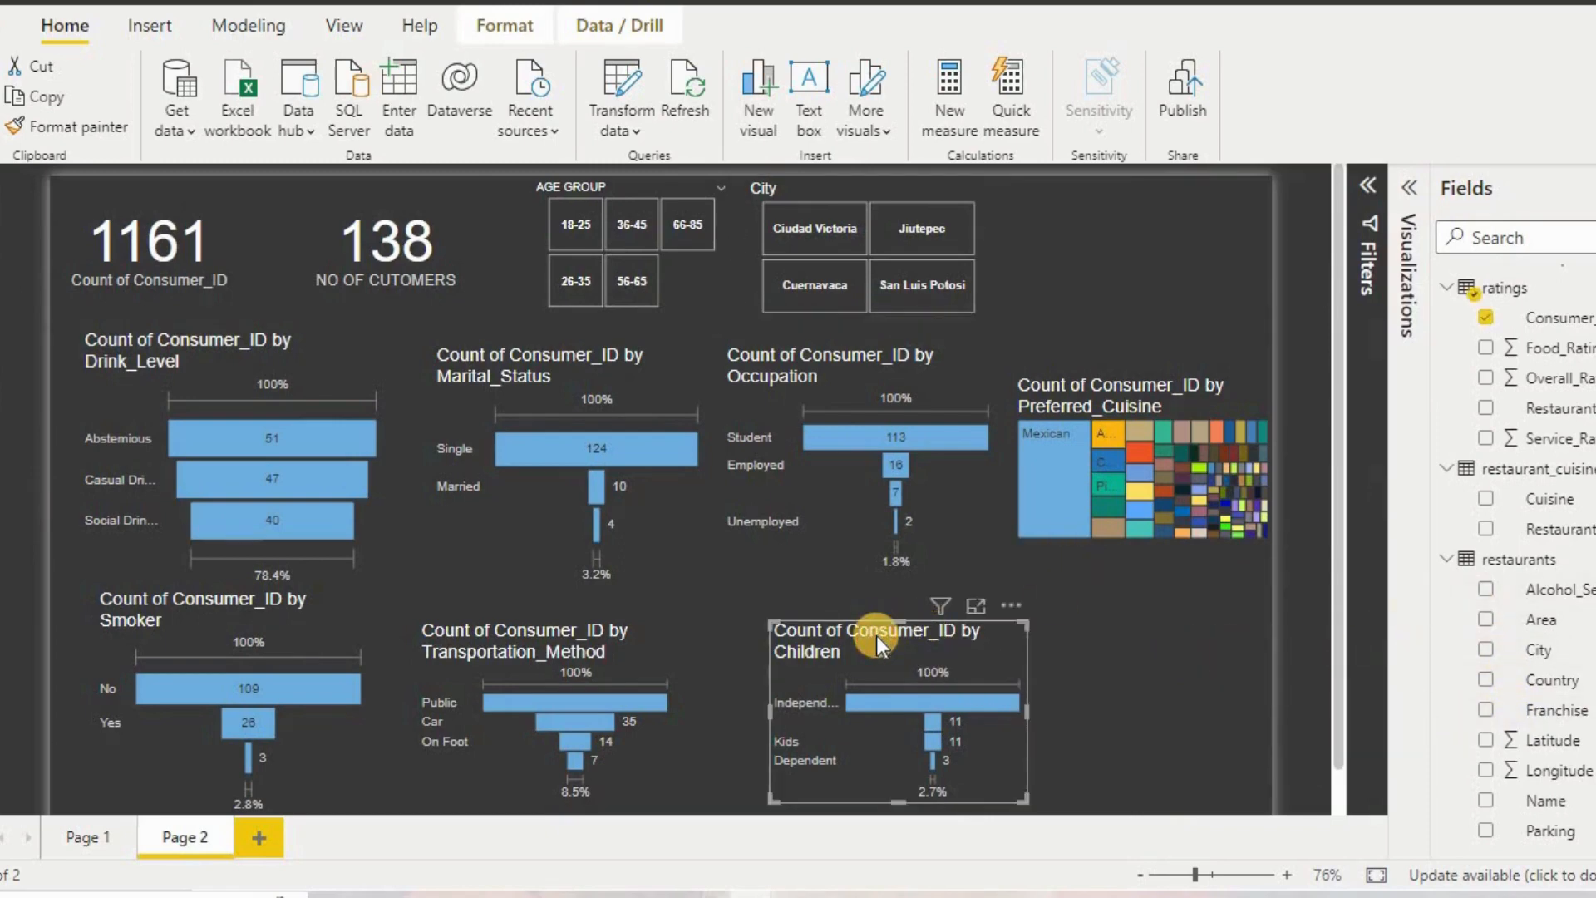
pyautogui.hotkey('ctrl', 'c')
pyautogui.hotkey('ctrl', 'v')
pyautogui.moveTo(877, 637); pyautogui.dragTo(1154, 617)
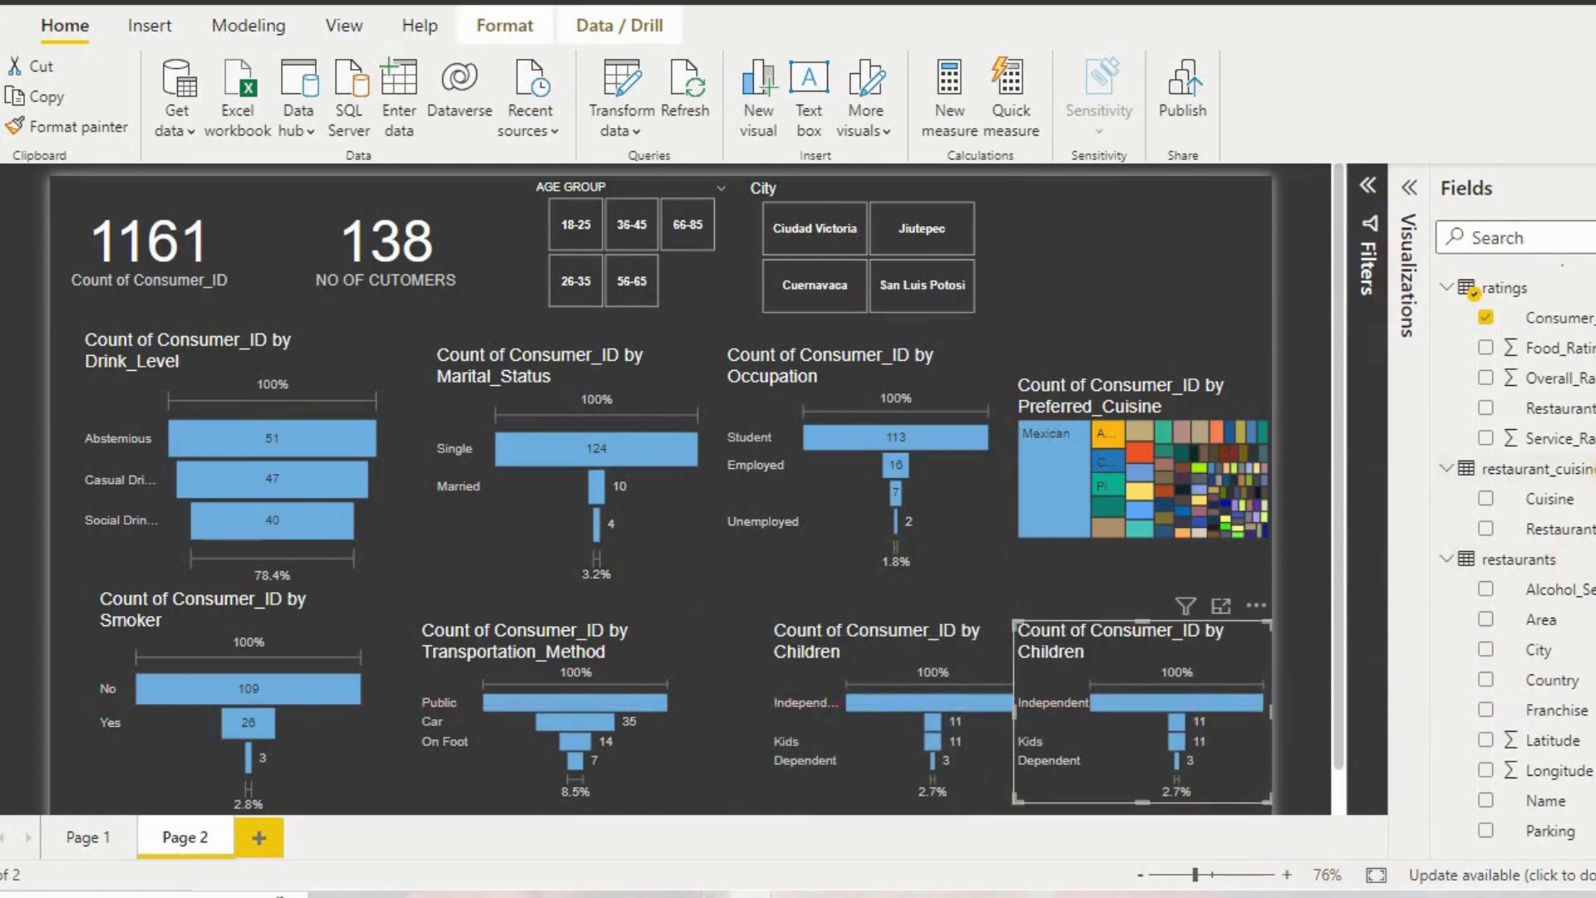
# Rebuild the copied funnel with the count of Restaurant_ID as its values and Franchise from the restaurants table as its category.
pyautogui.scroll(-1, 1480, 374)
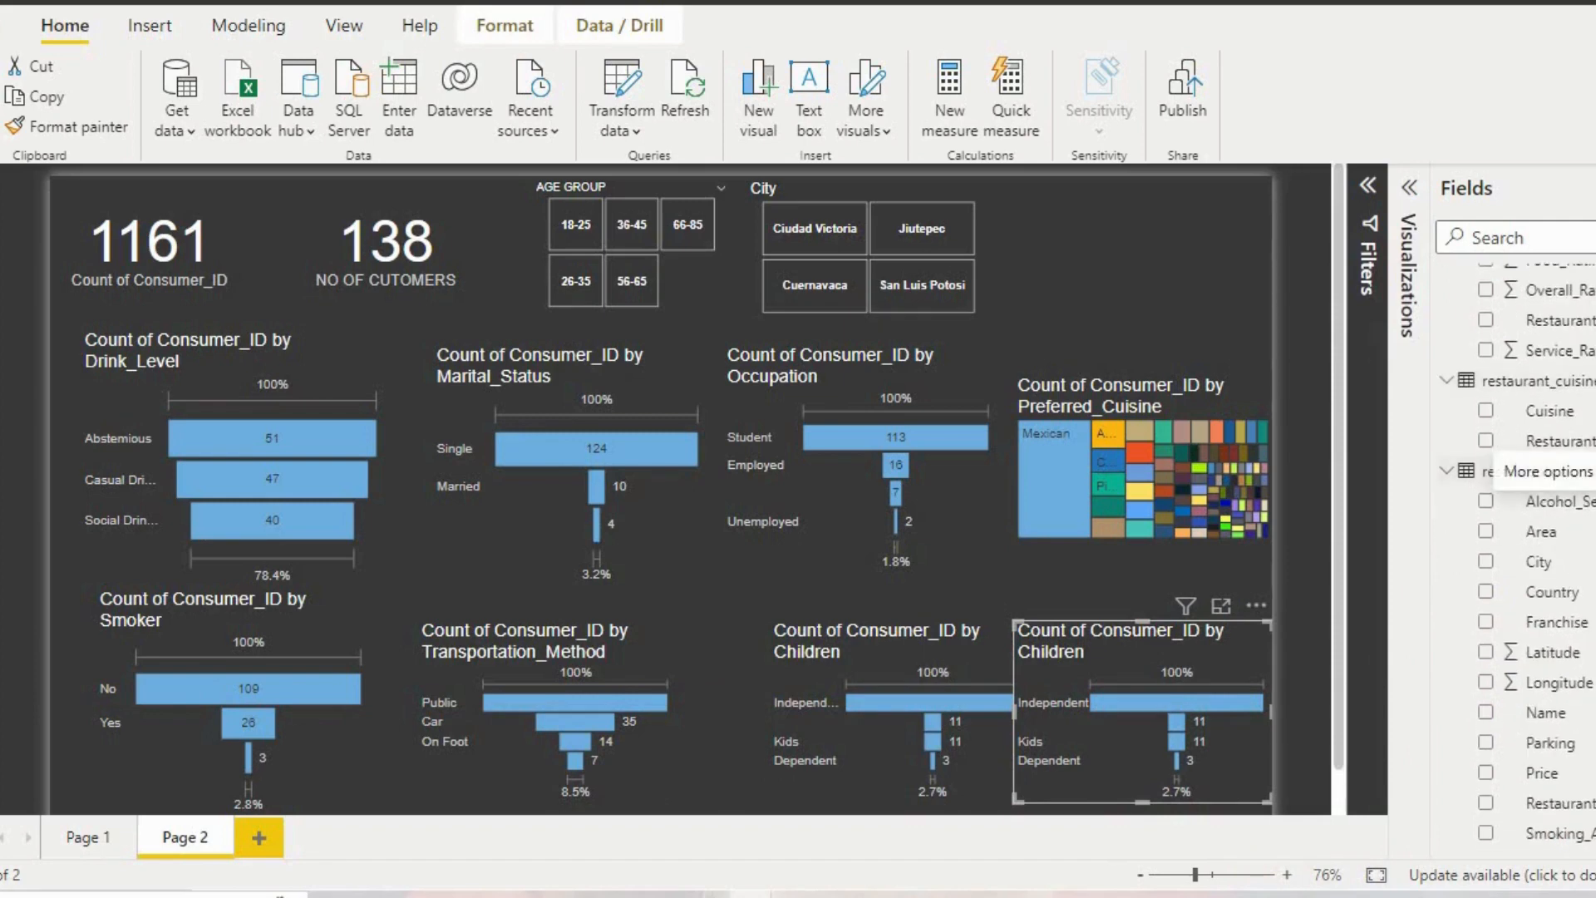
pyautogui.scroll(-1, 1518, 553)
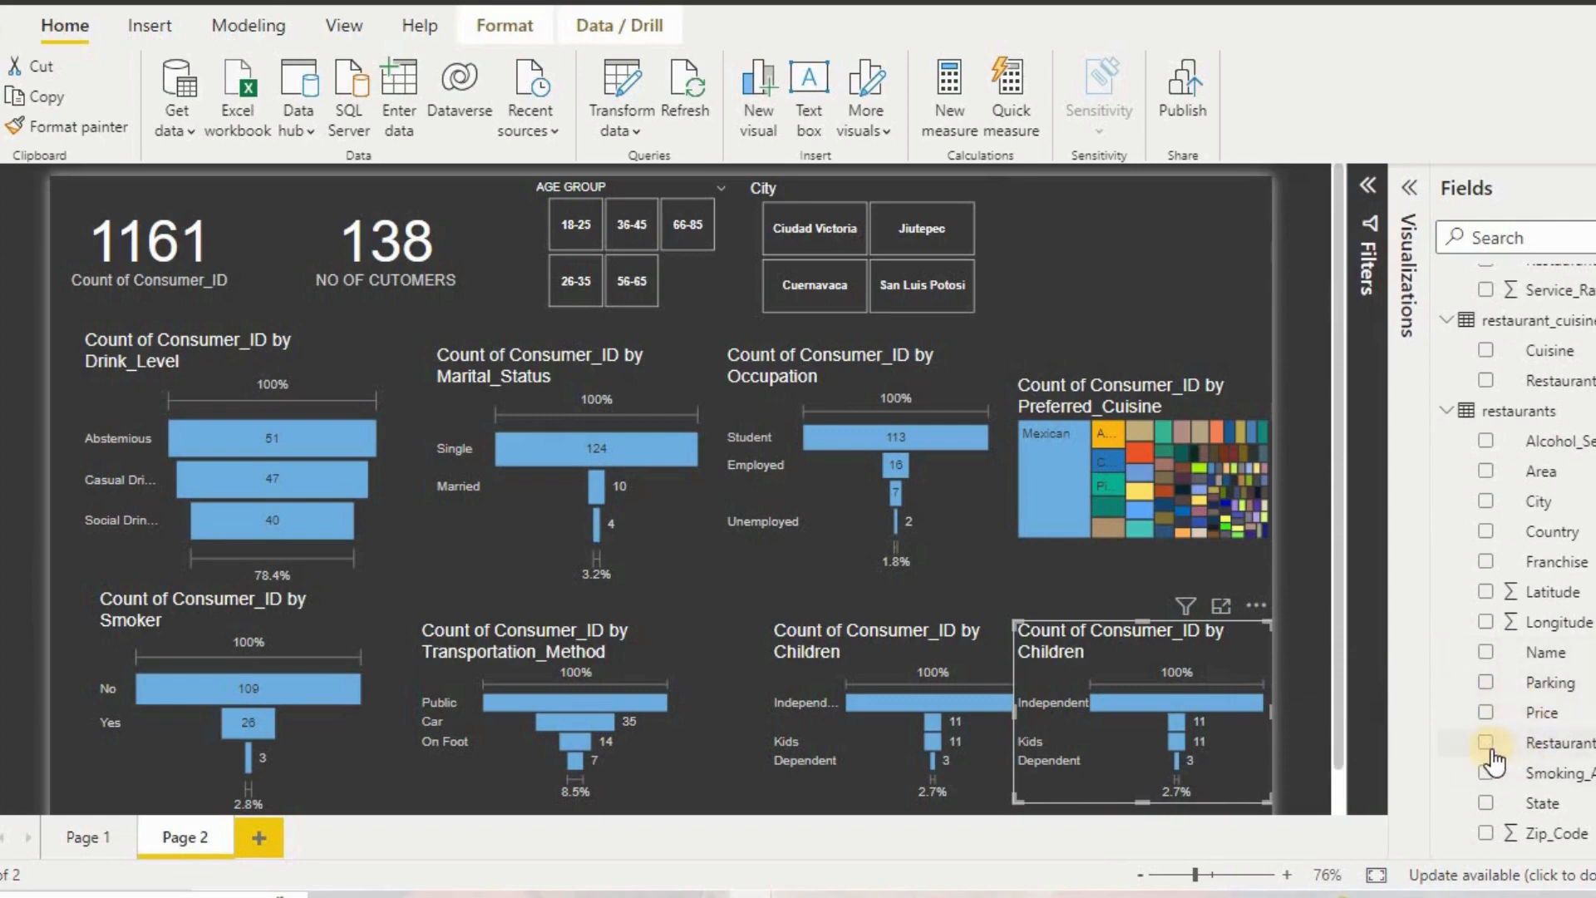
pyautogui.click(1410, 188)
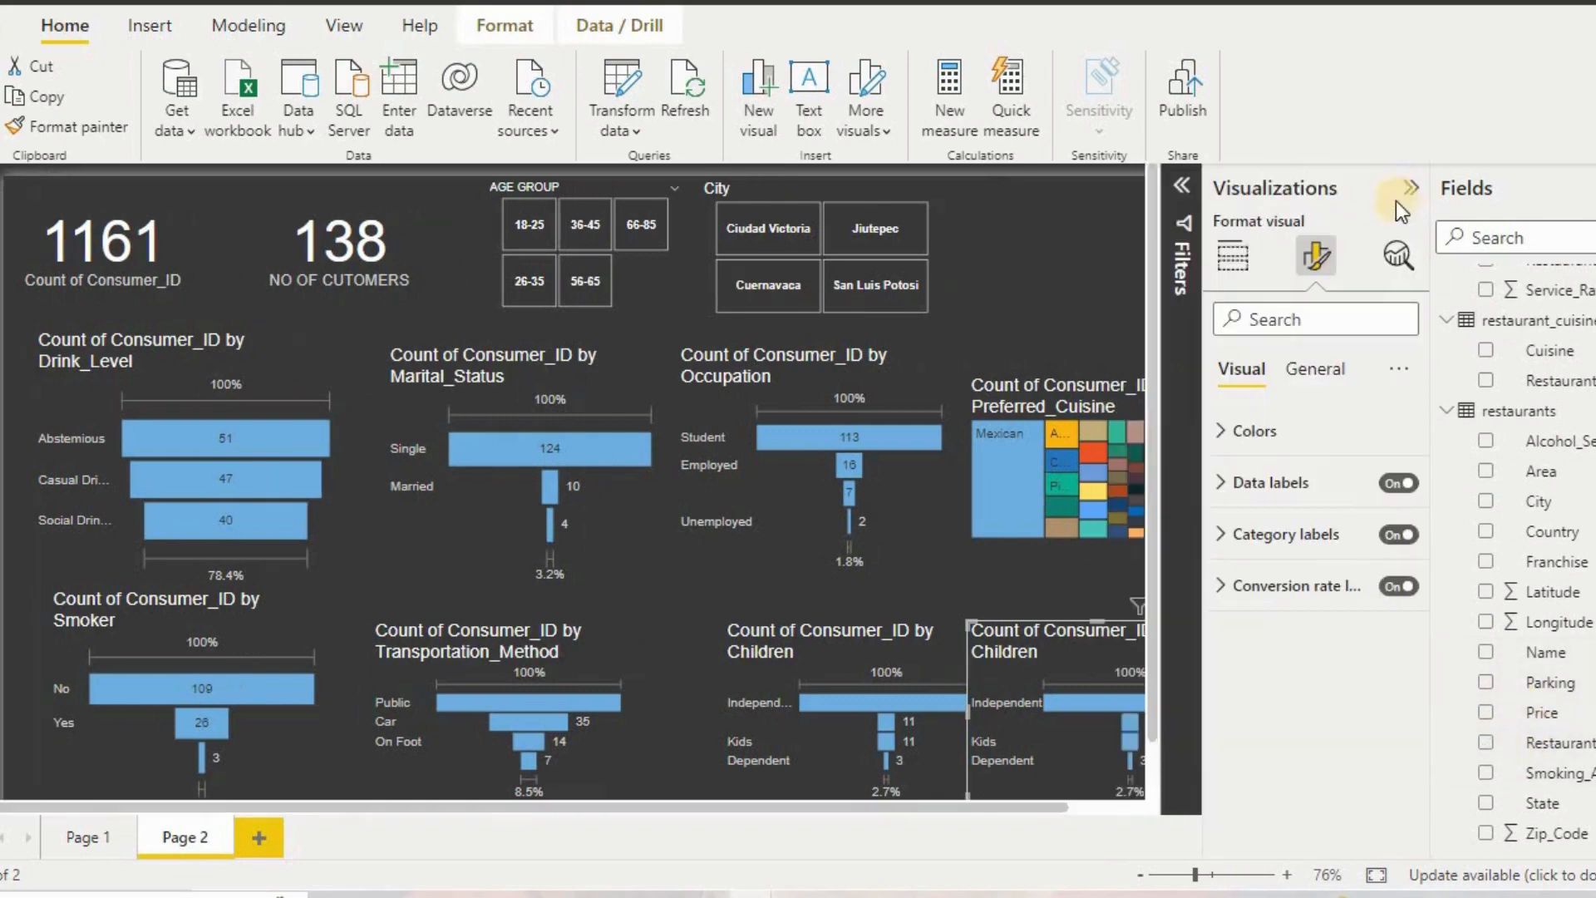
pyautogui.click(1233, 255)
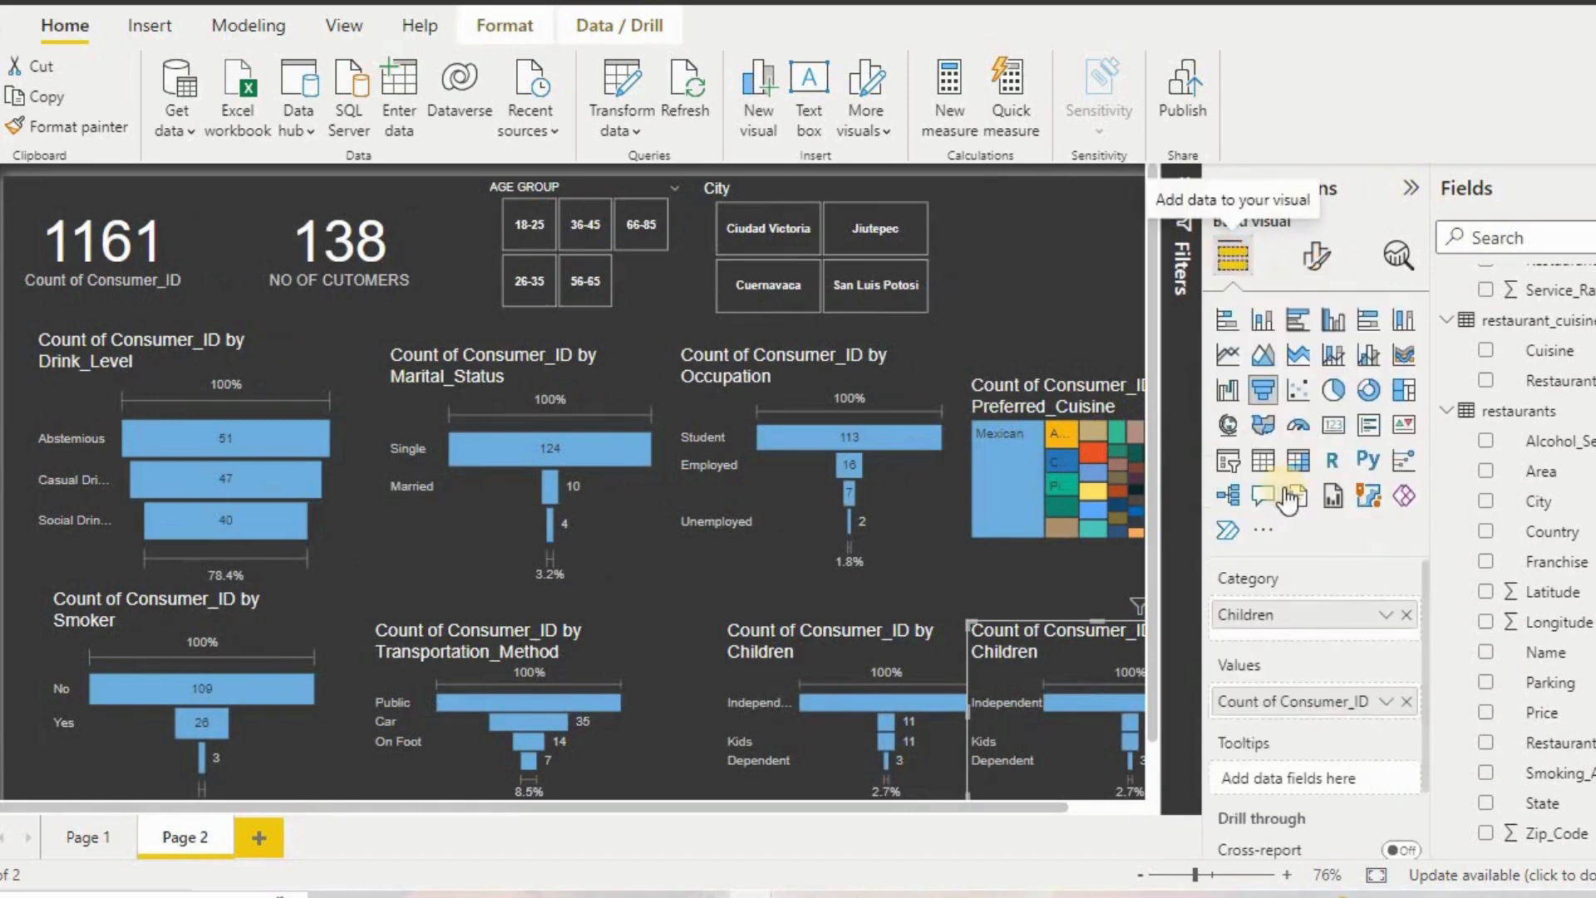
pyautogui.click(1407, 615)
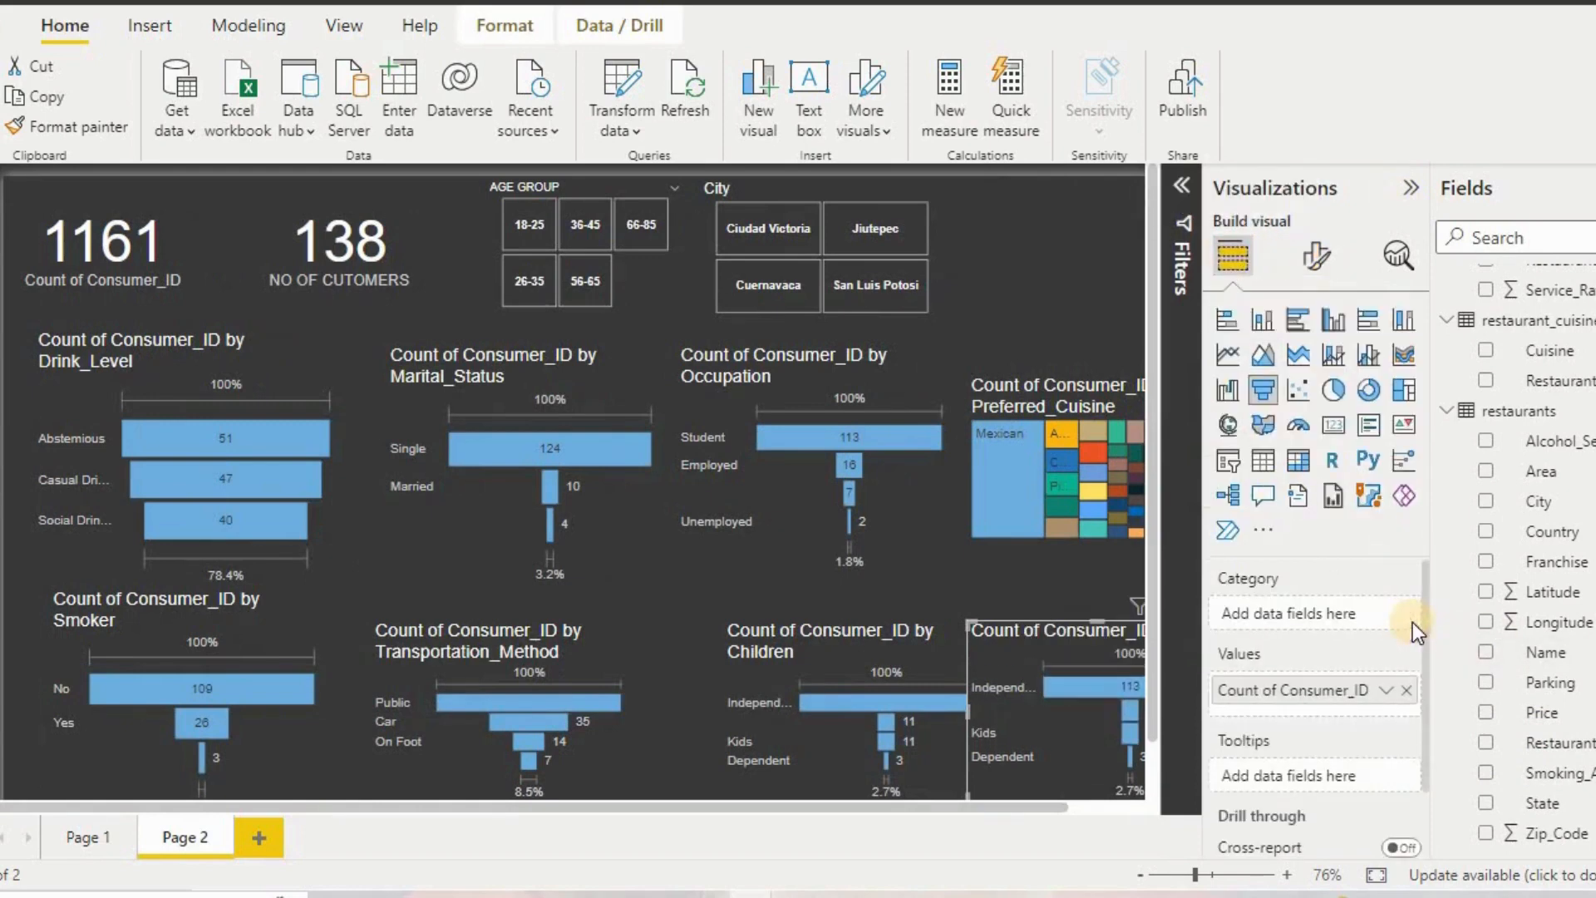
pyautogui.click(1407, 691)
pyautogui.moveTo(1492, 743); pyautogui.dragTo(1288, 690)
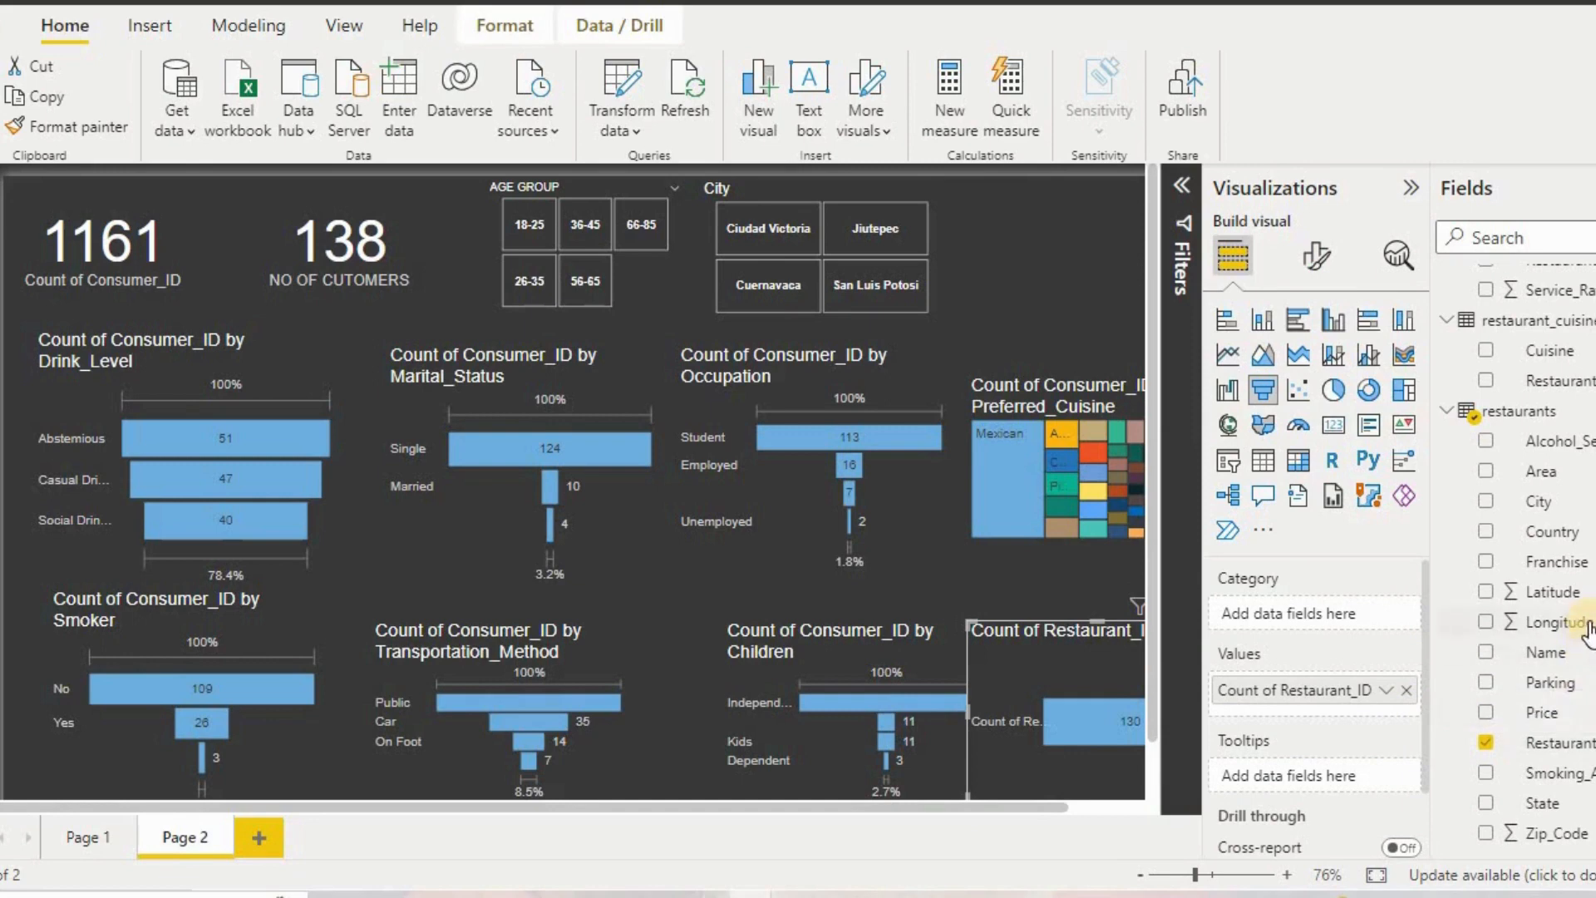
pyautogui.moveTo(1492, 562); pyautogui.dragTo(1288, 615)
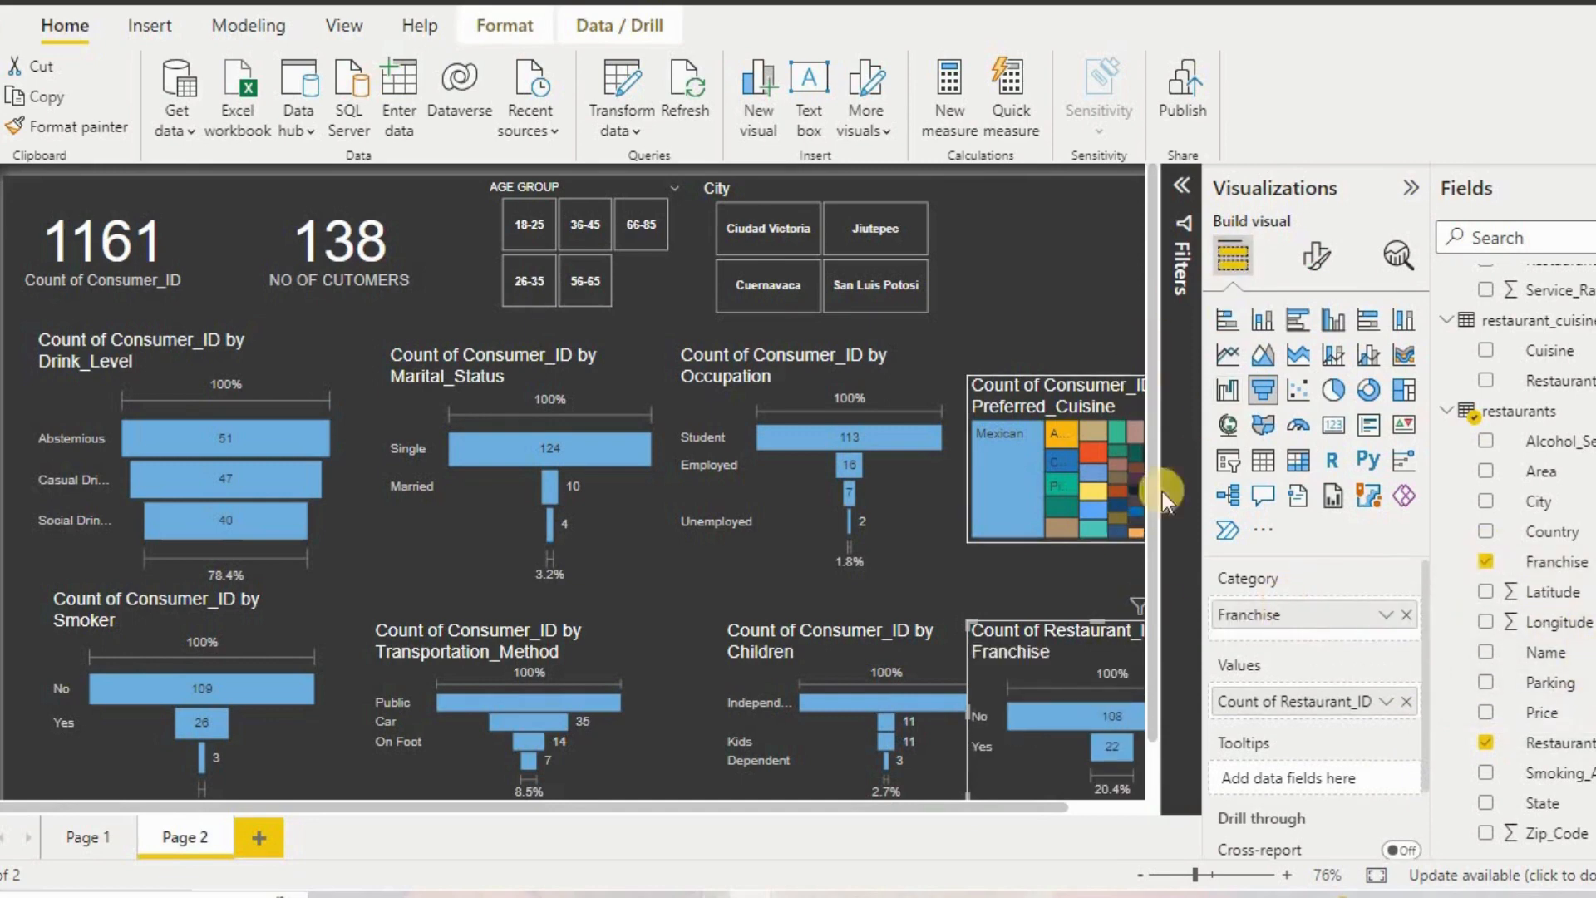
pyautogui.click(1411, 196)
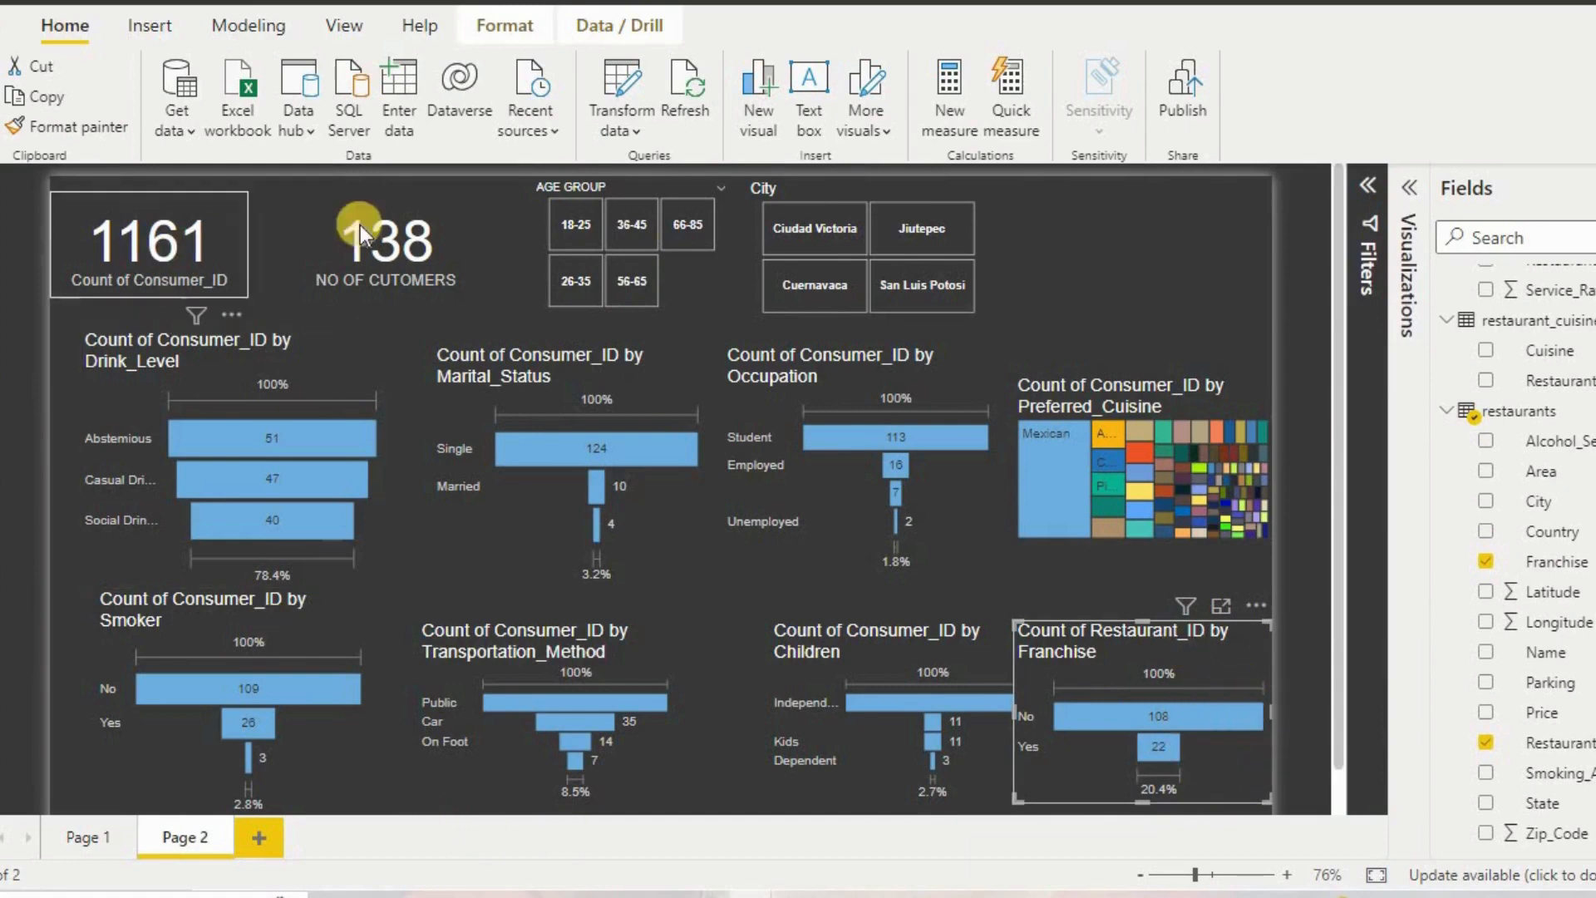
pyautogui.click(688, 224)
pyautogui.click(933, 193)
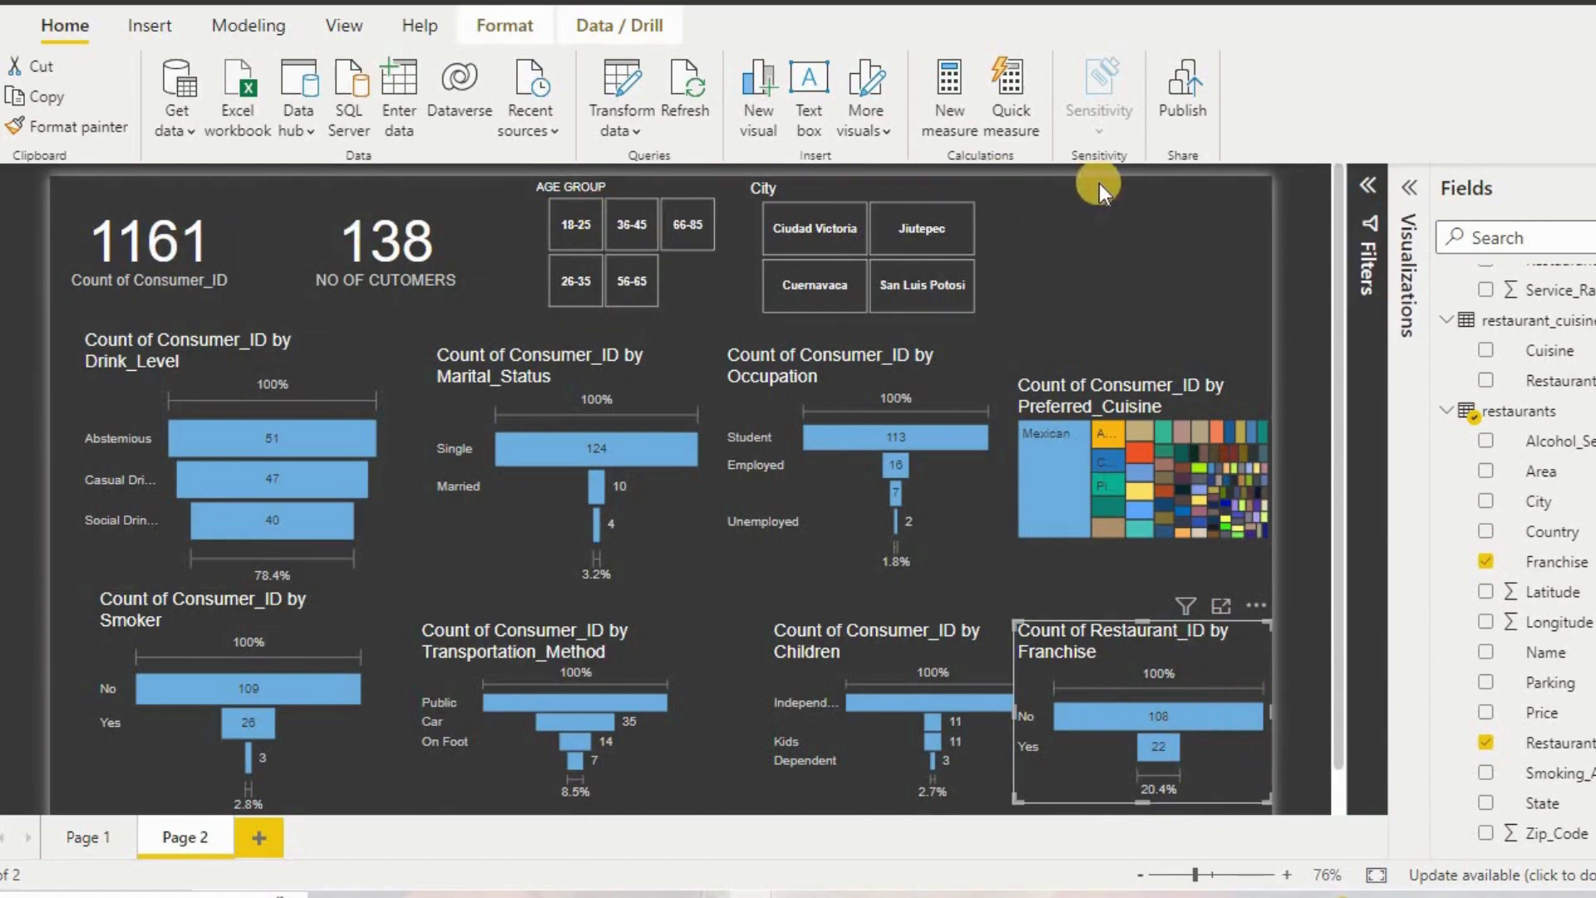
# Insert a text box on Page 1 and enter the title "RESTAURANT REVJIEWREPORT" at font size 28.
pyautogui.click(88, 838)
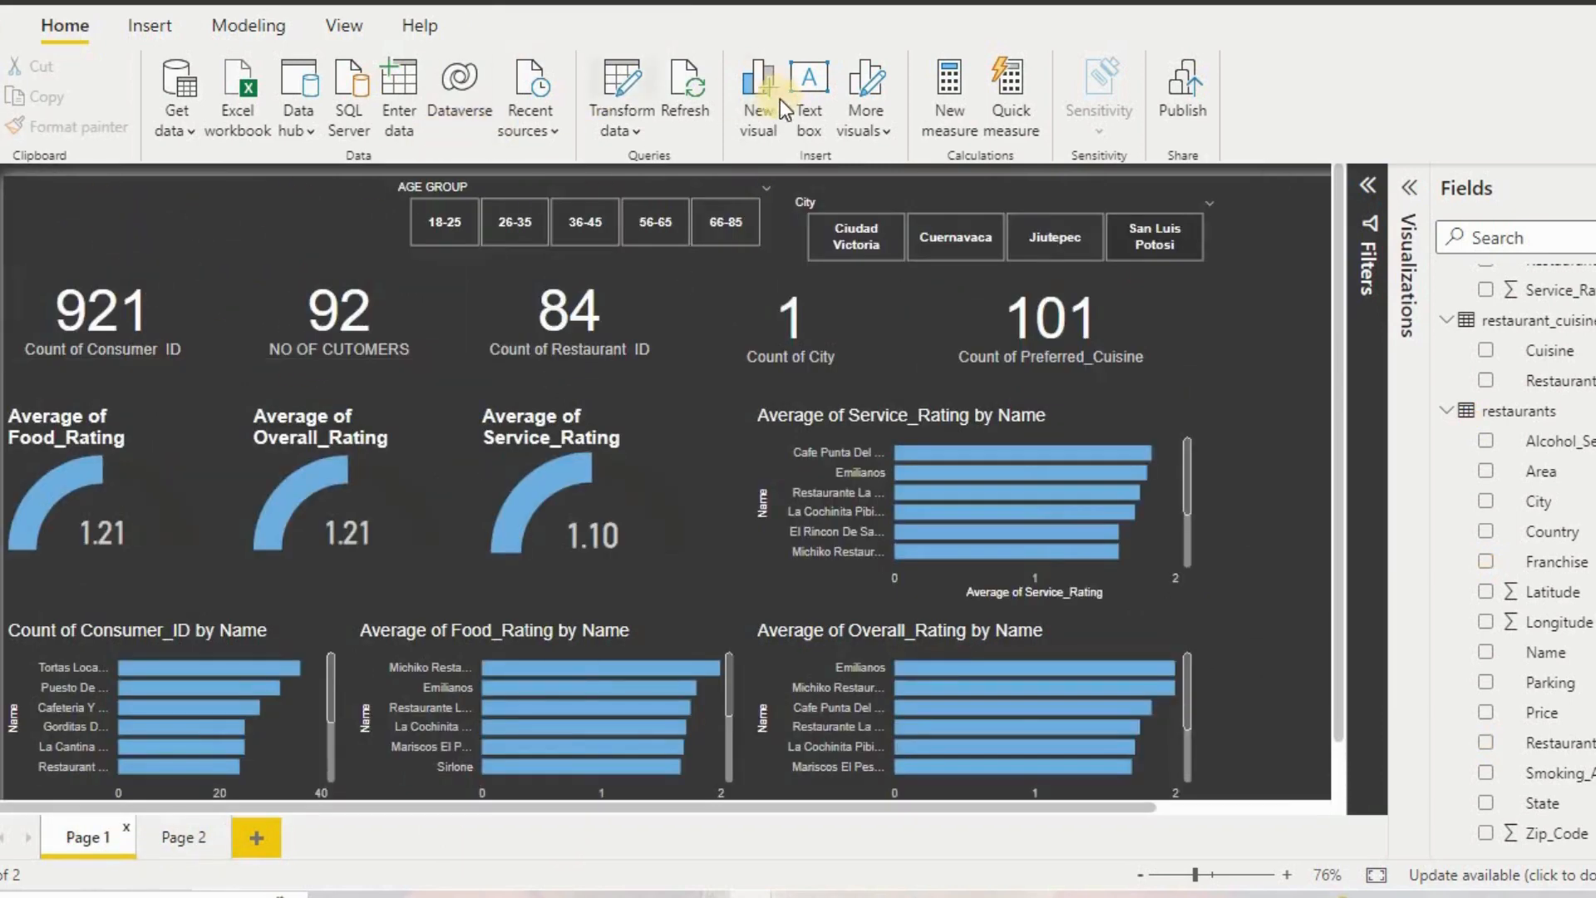
pyautogui.click(815, 96)
pyautogui.click(1281, 281)
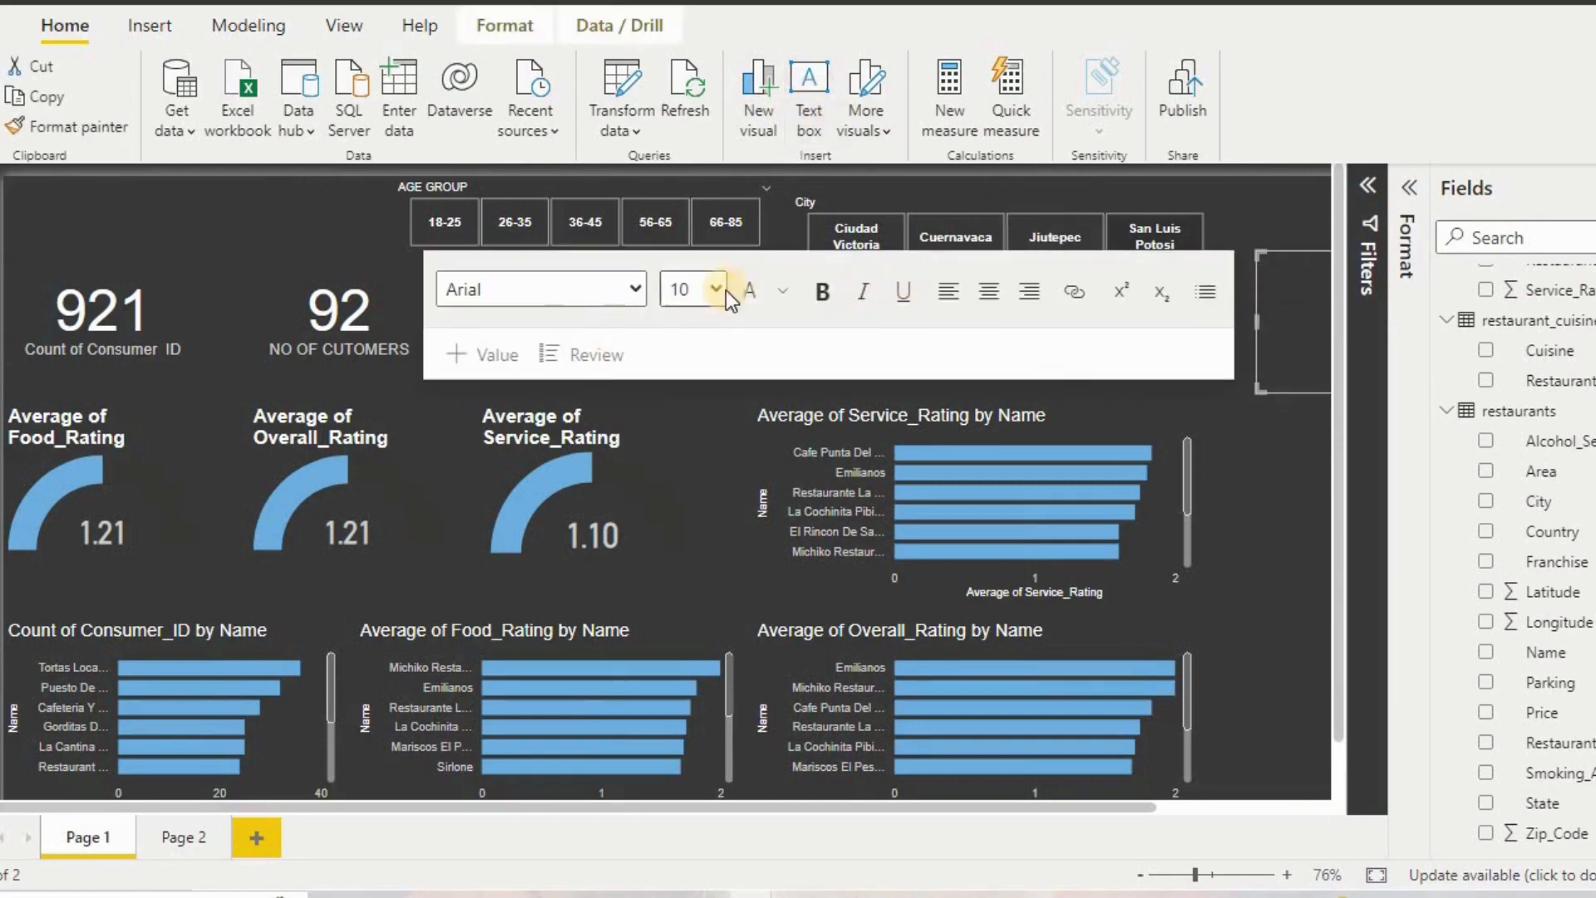
pyautogui.click(721, 288)
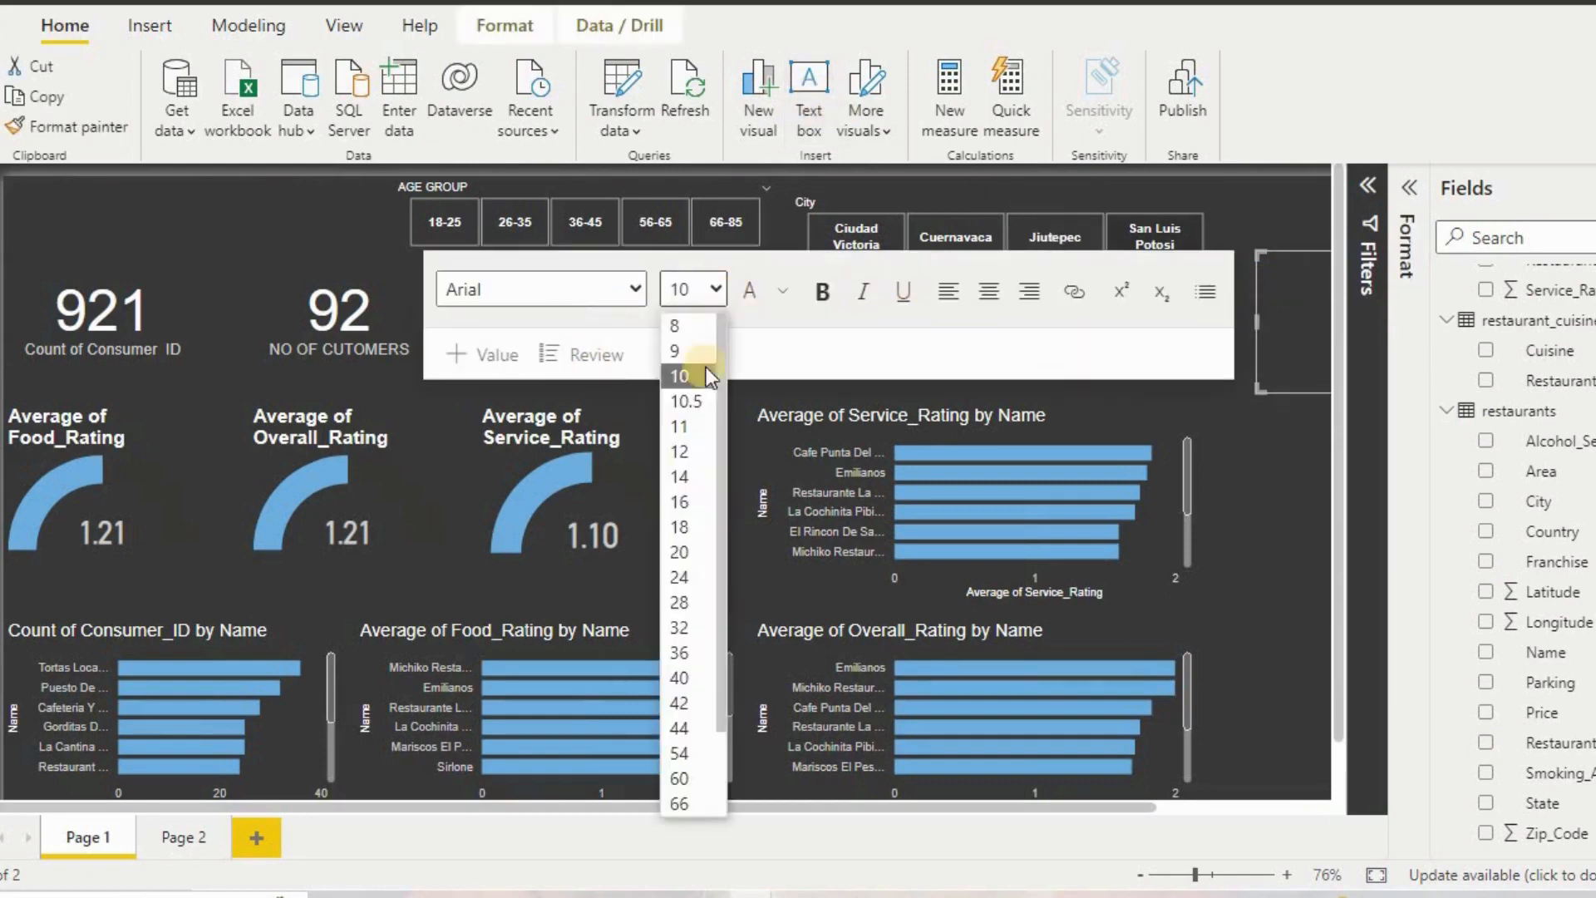
pyautogui.click(672, 602)
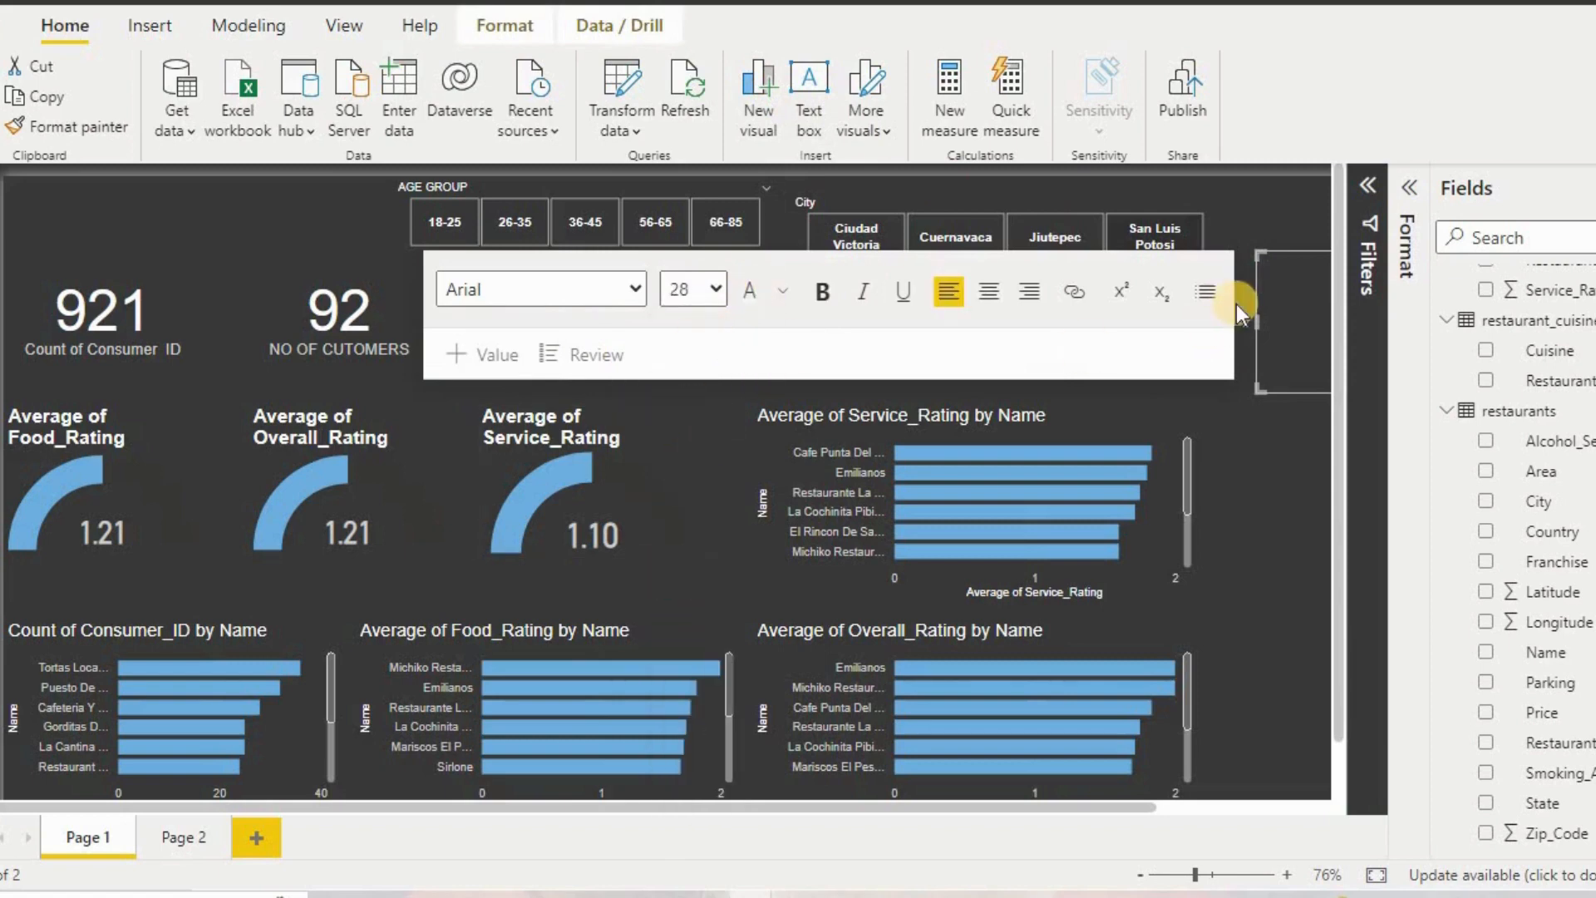
pyautogui.write('REST')
pyautogui.write('AURAN')
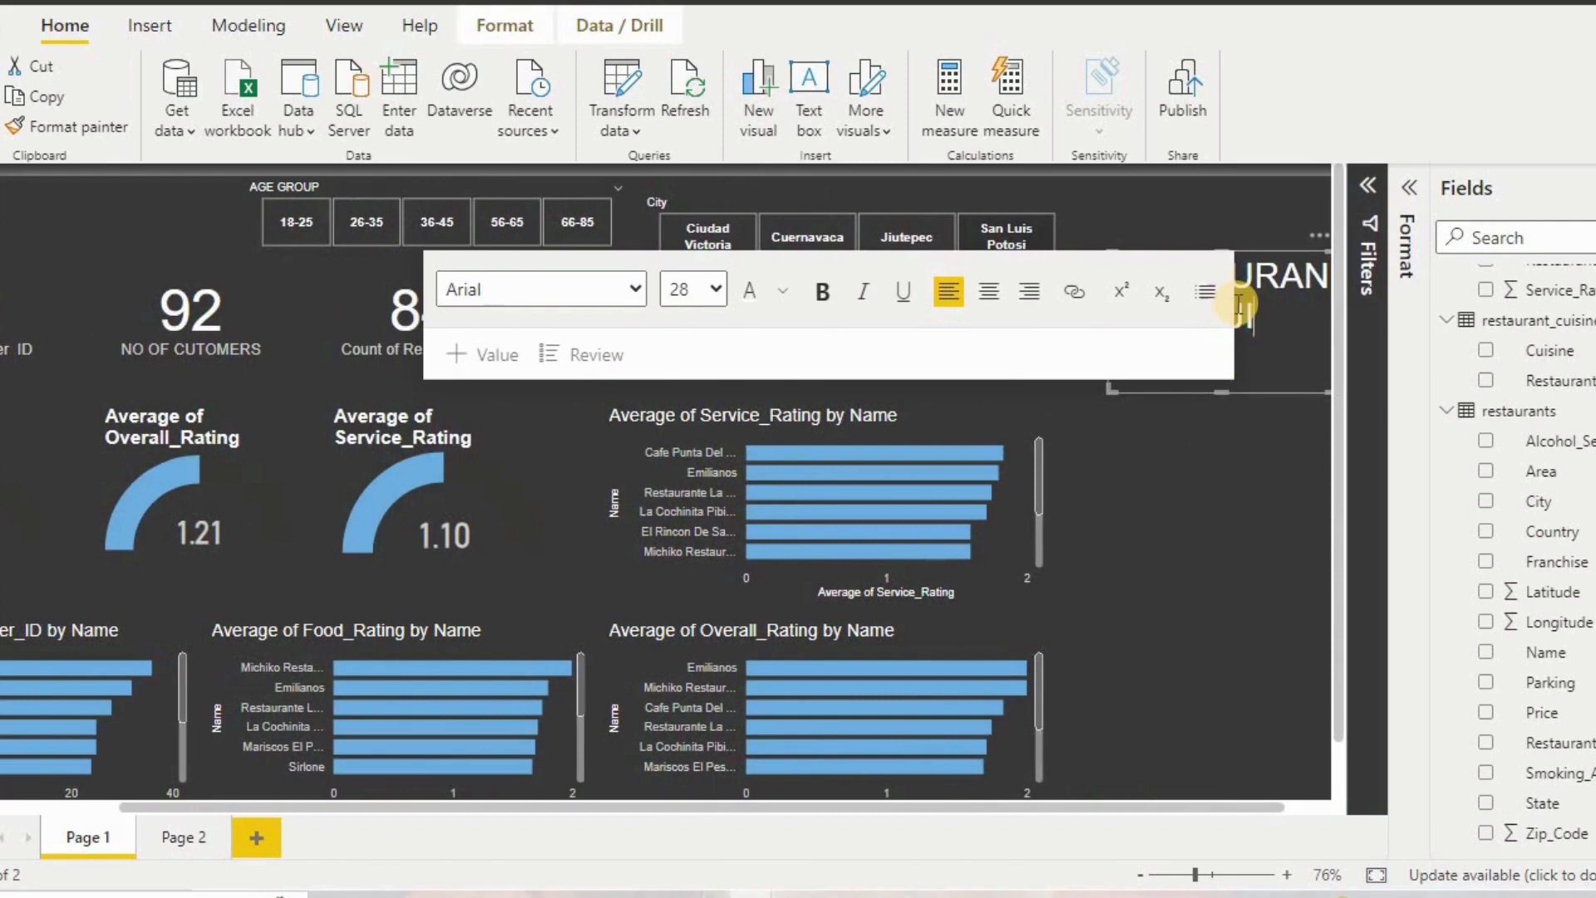
pyautogui.write('EWREPORT')
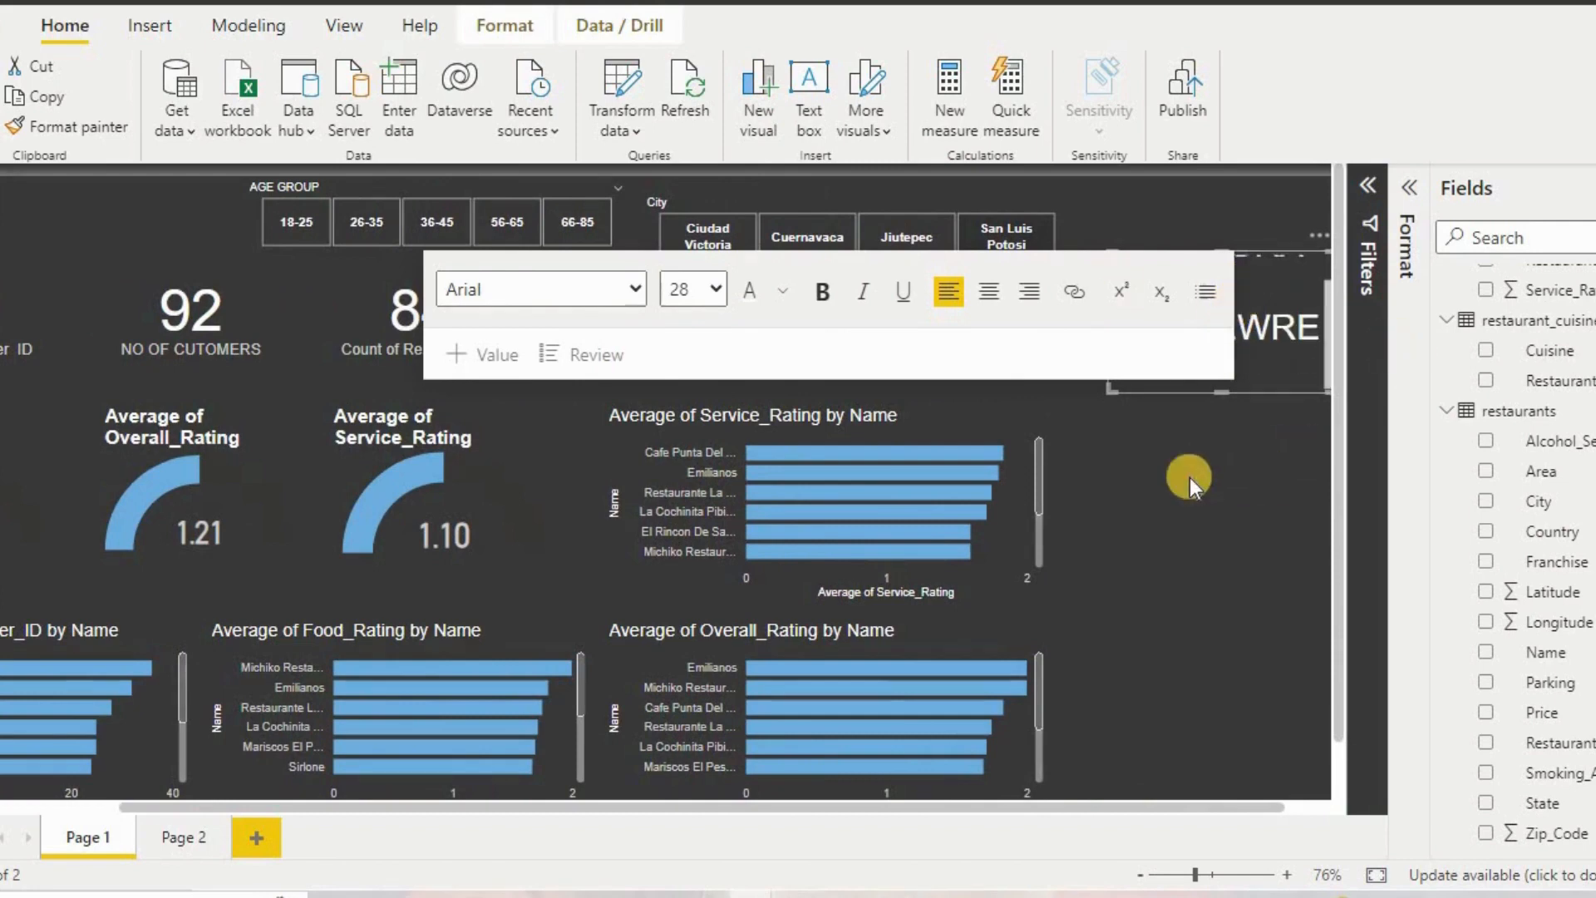
pyautogui.click(1172, 465)
# Widen the title text box on Page 1 and correct its text to "RESTAURANT REVIEW REPORT".
pyautogui.click(1160, 250)
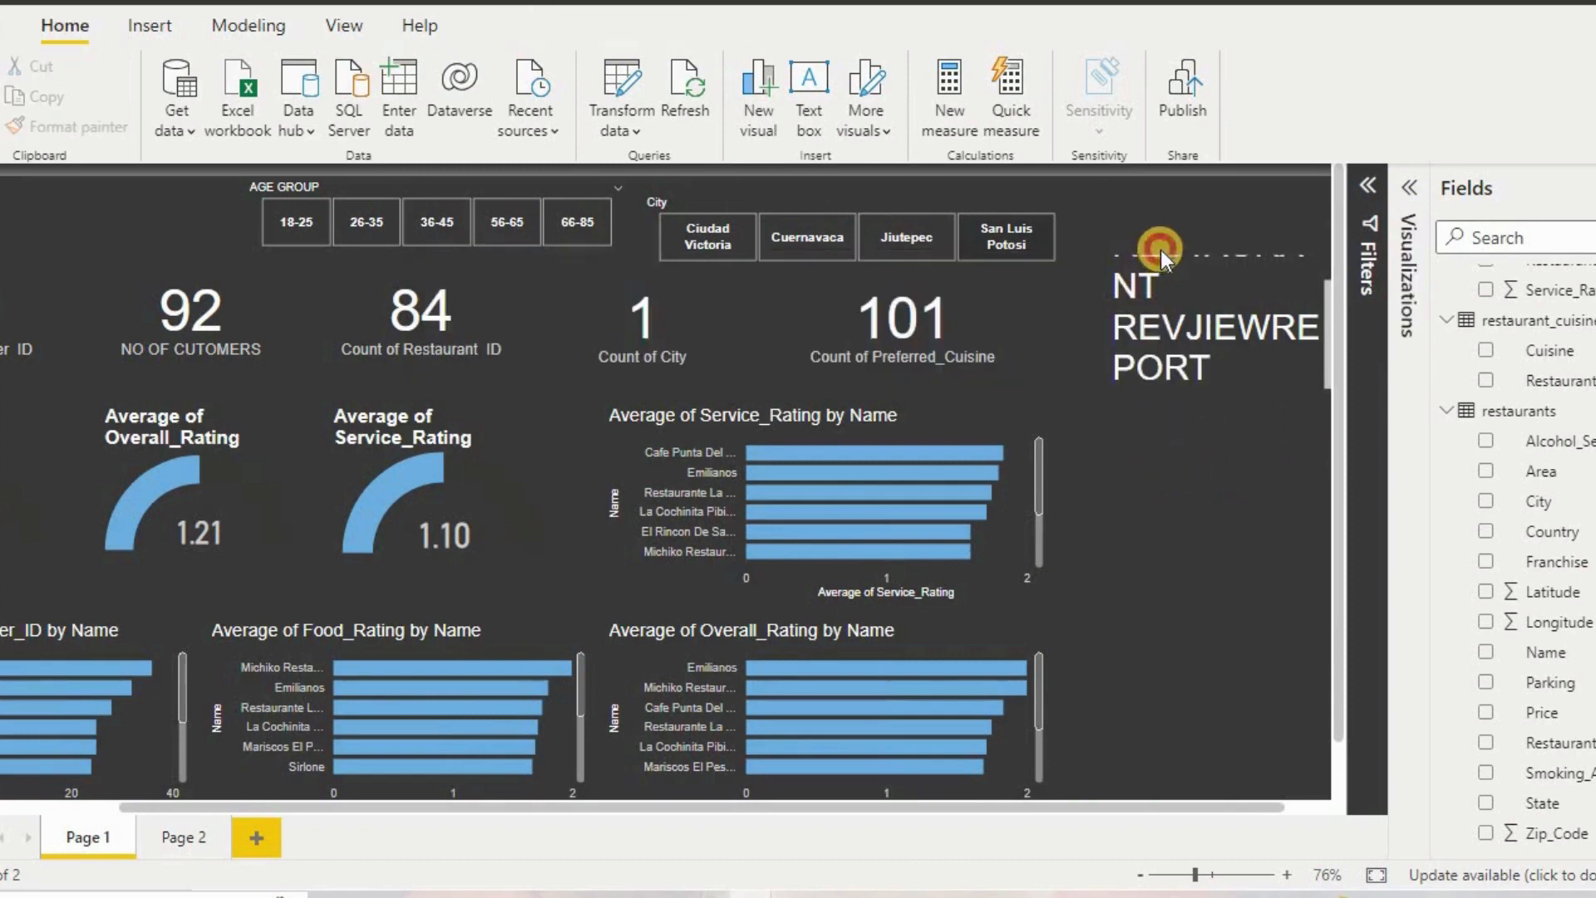
pyautogui.click(1120, 322)
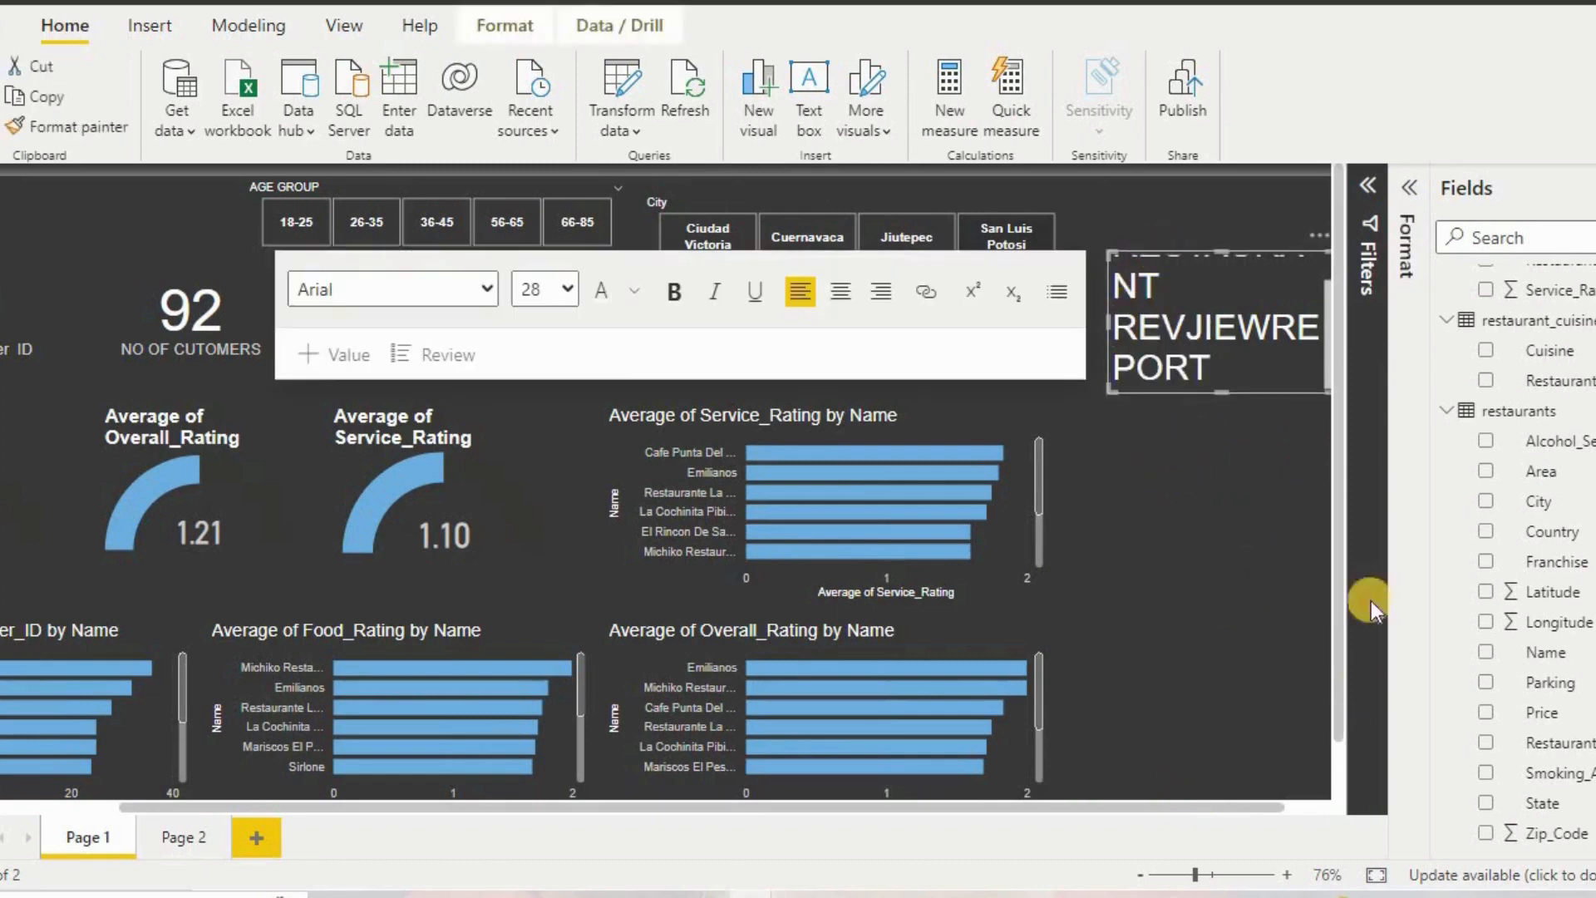
pyautogui.click(1409, 187)
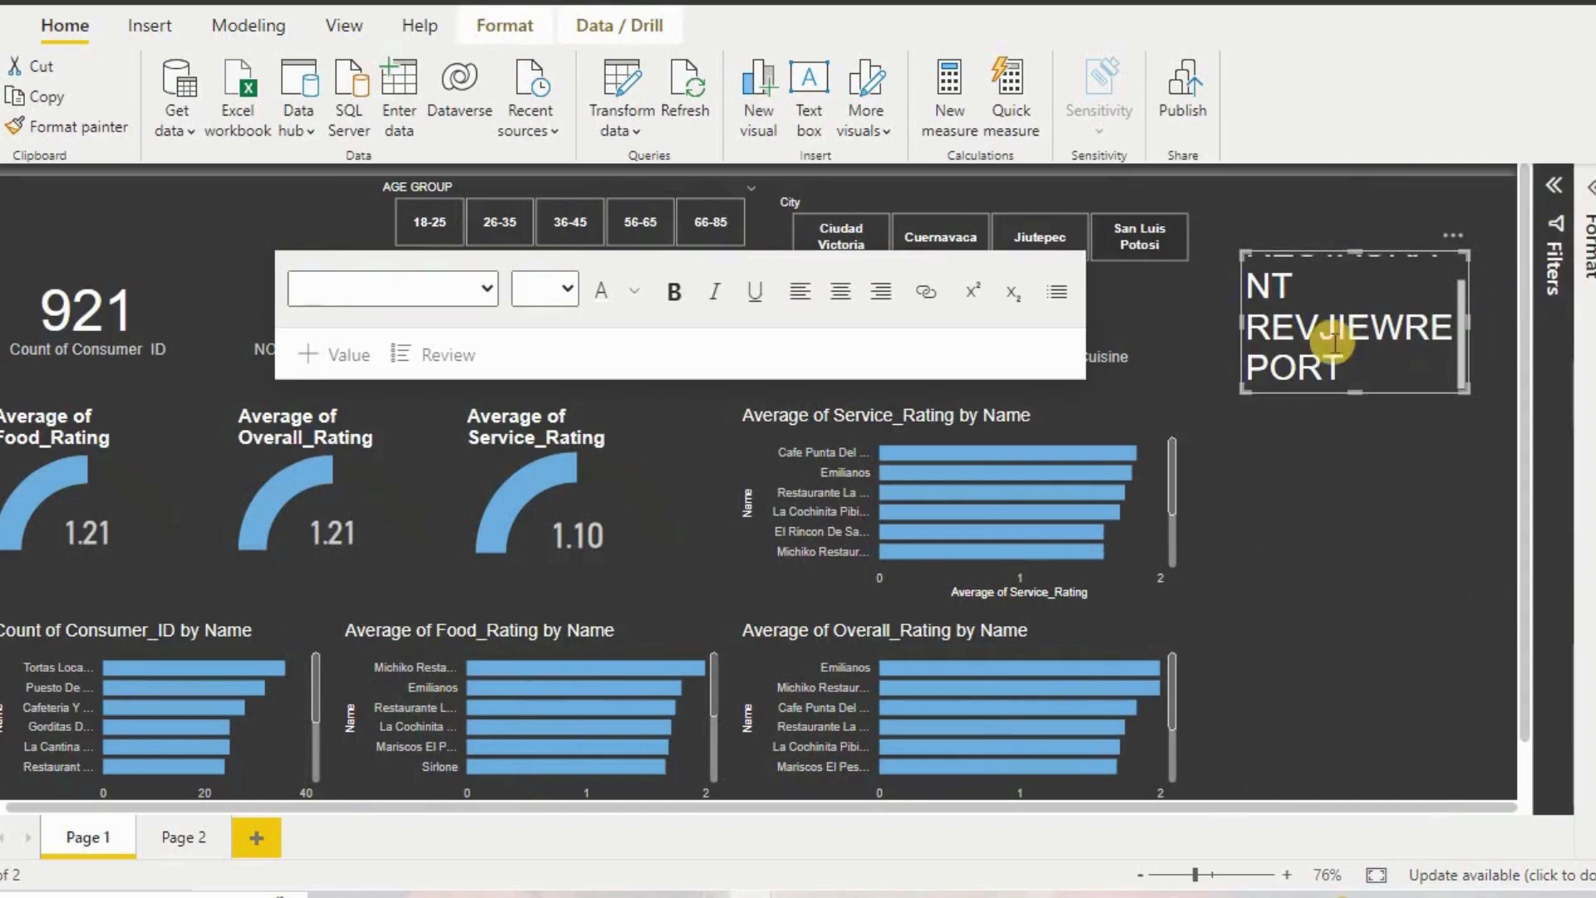
pyautogui.moveTo(1239, 322); pyautogui.dragTo(991, 346)
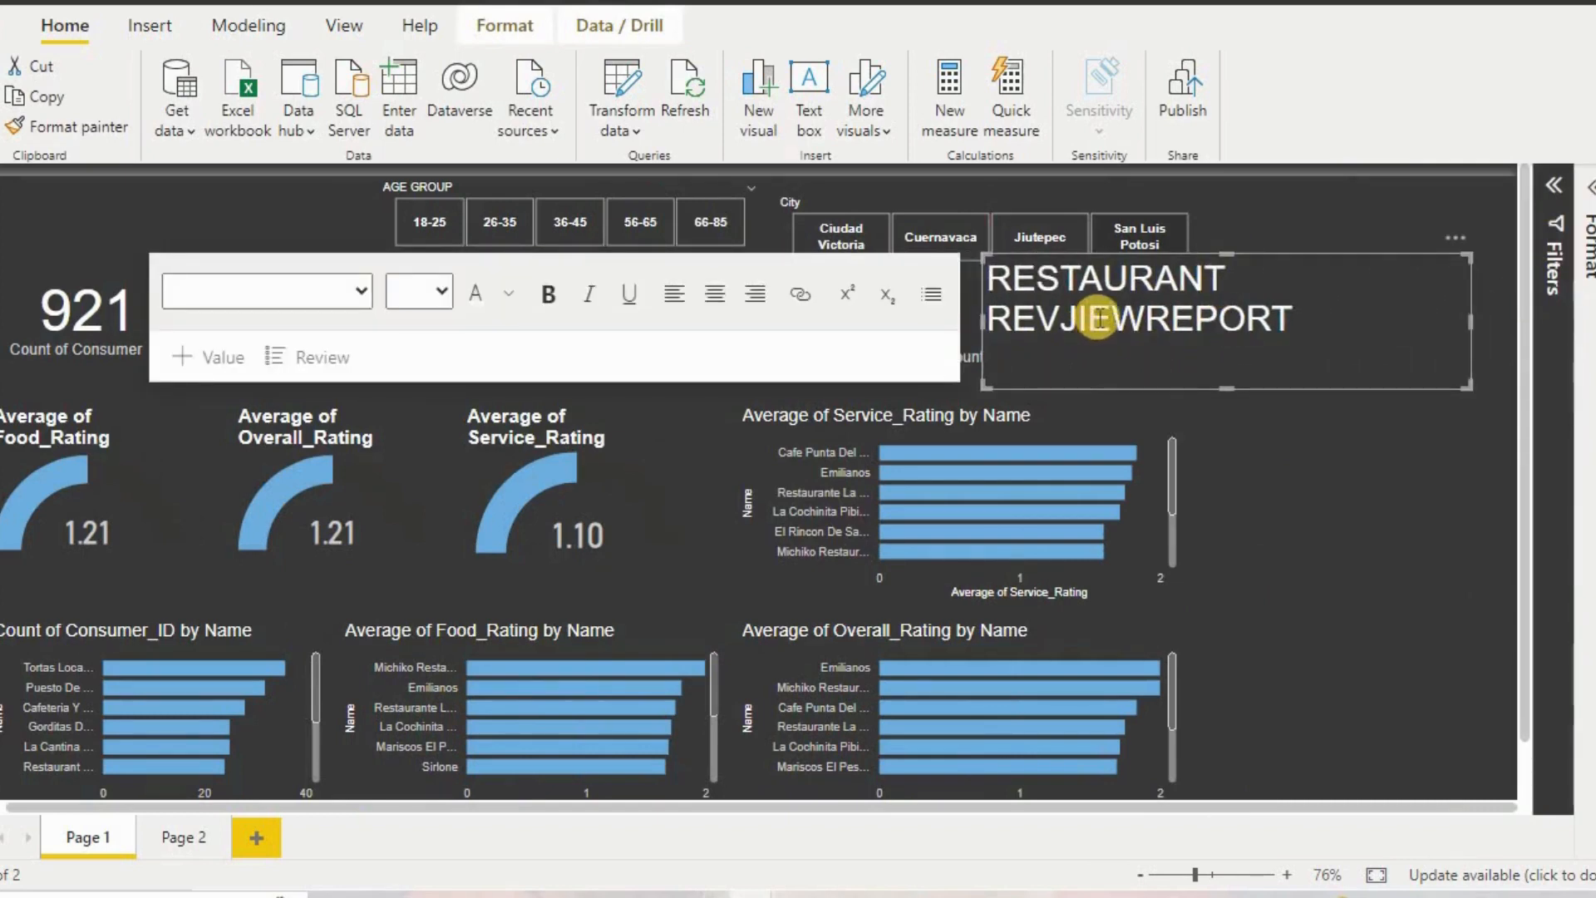
pyautogui.click(1148, 320)
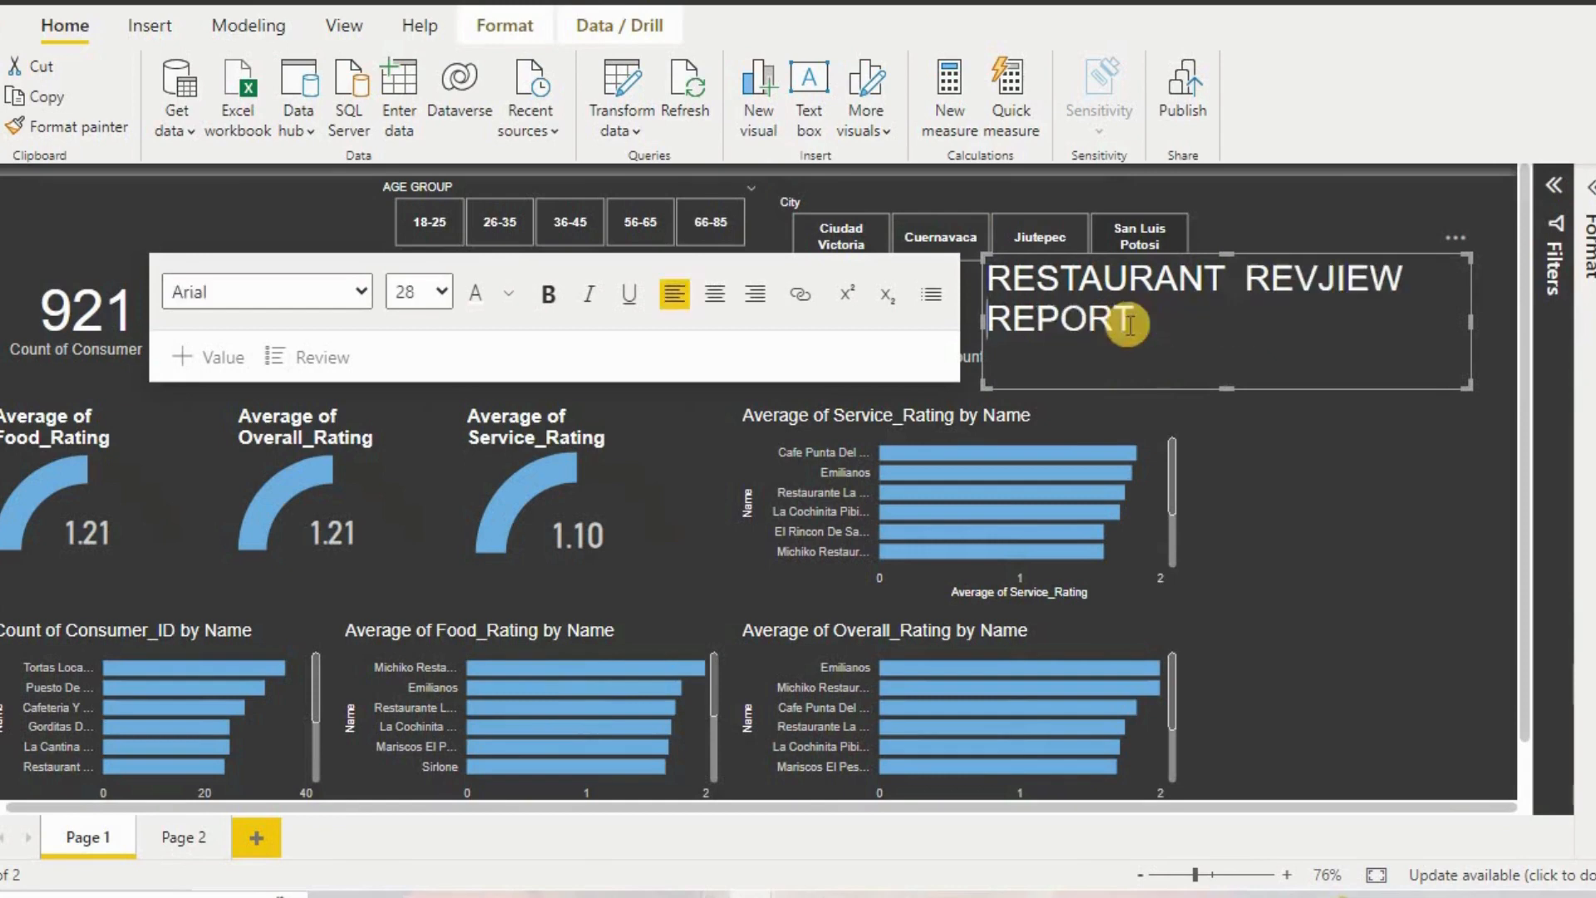
pyautogui.click(1335, 277)
pyautogui.press('BackSpace')
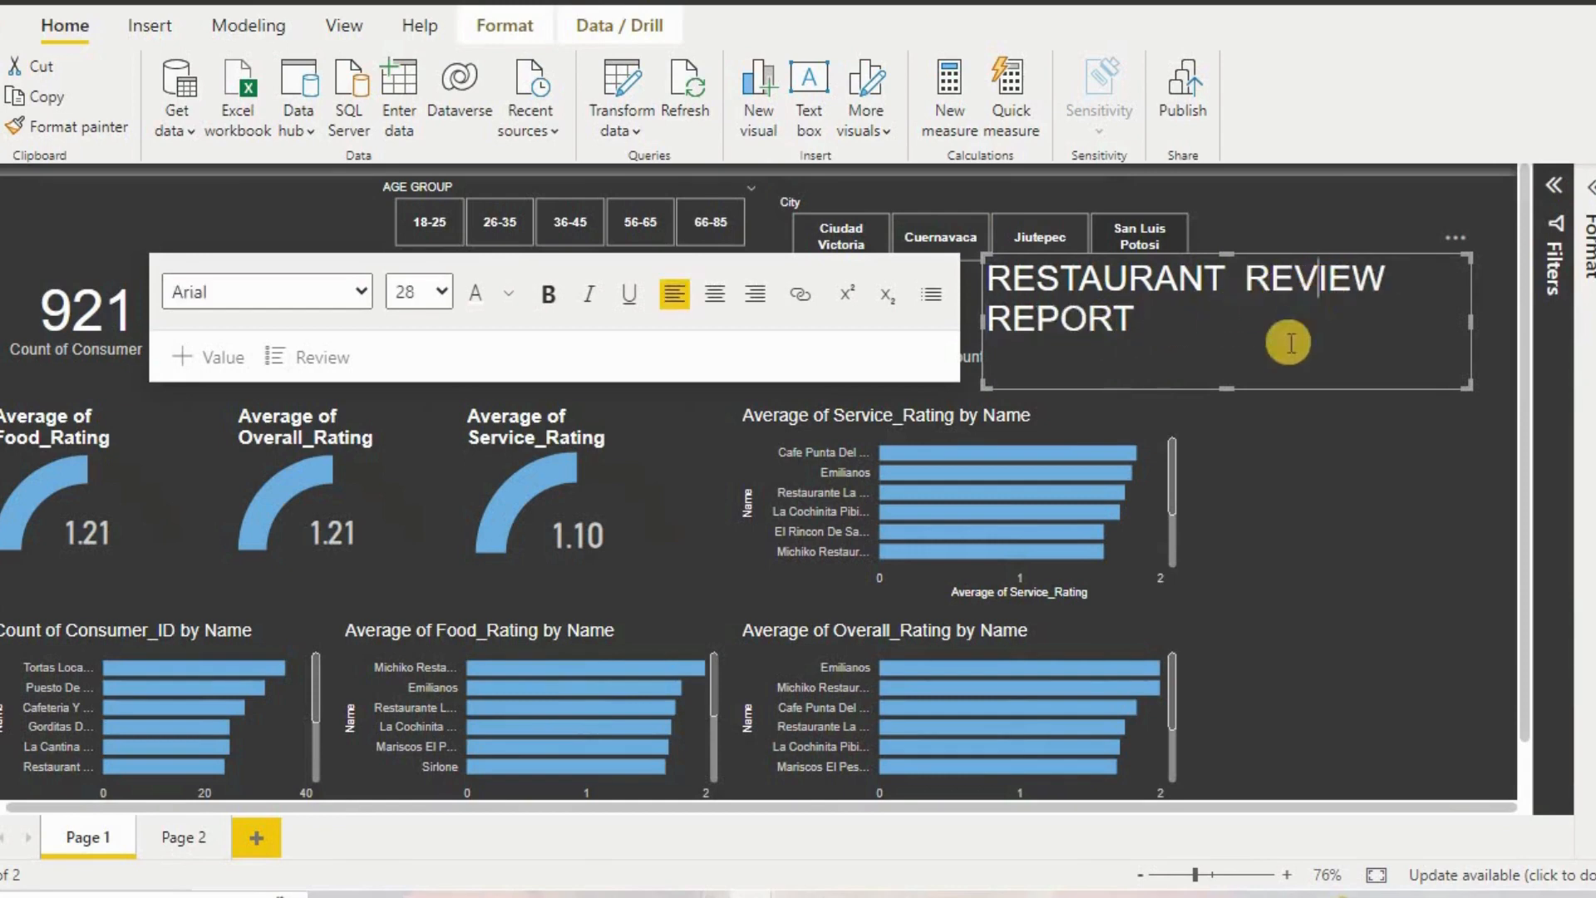
pyautogui.click(1258, 452)
# Resize the title text box to fit two lines and place it beside the AGE GROUP slicer, above the Consumer_ID count and customer cards.
pyautogui.click(1166, 260)
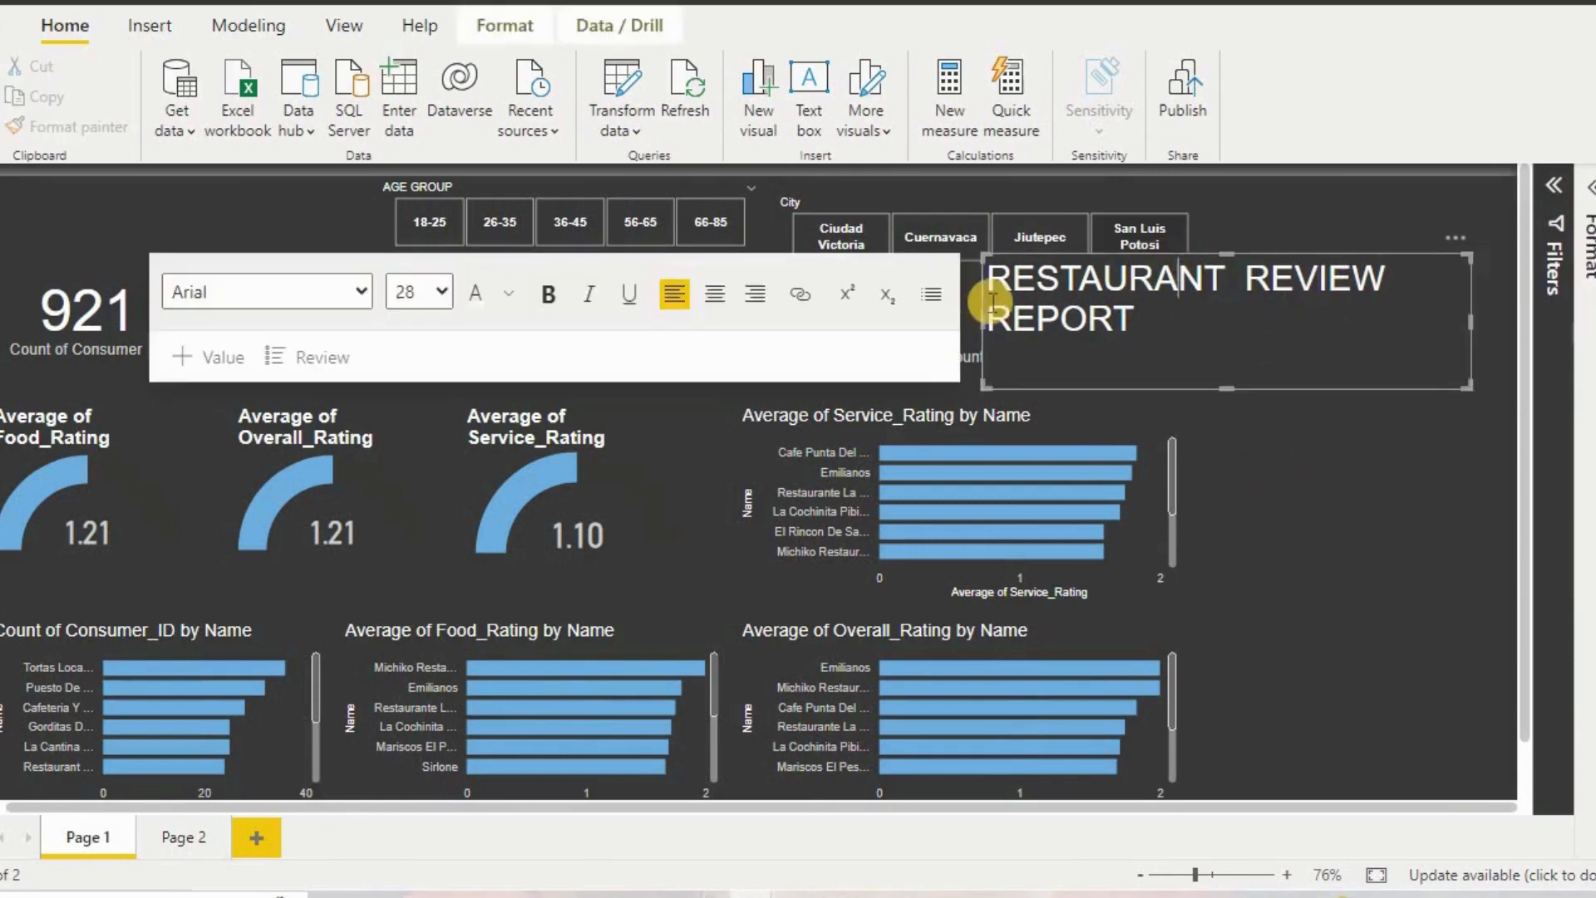
pyautogui.moveTo(983, 314); pyautogui.dragTo(0, 316)
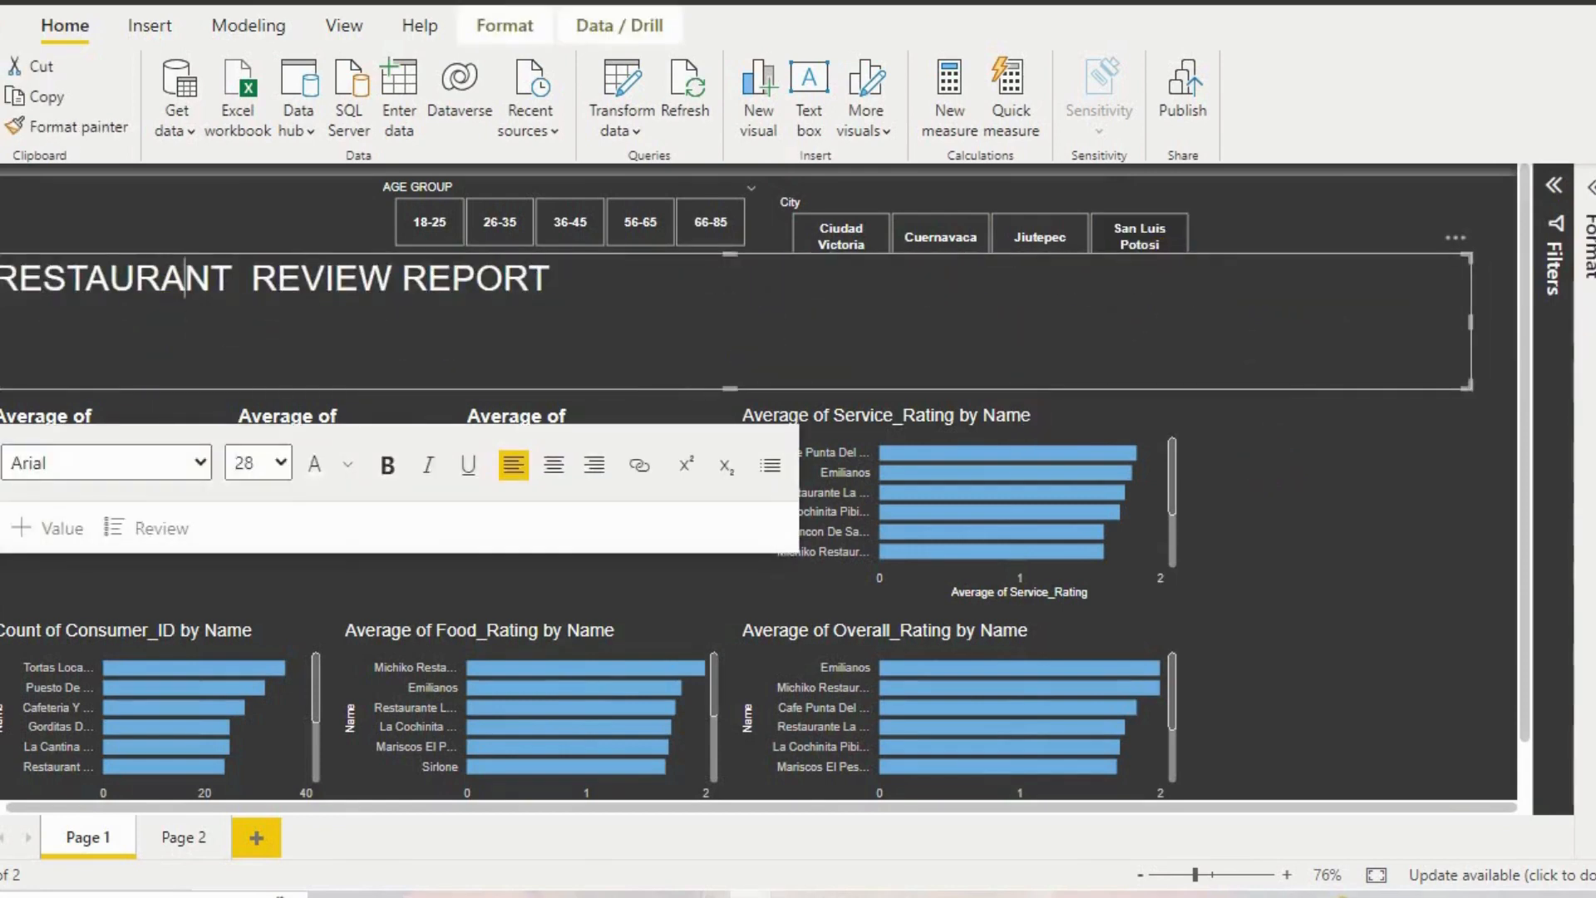
pyautogui.moveTo(1471, 321); pyautogui.dragTo(370, 249)
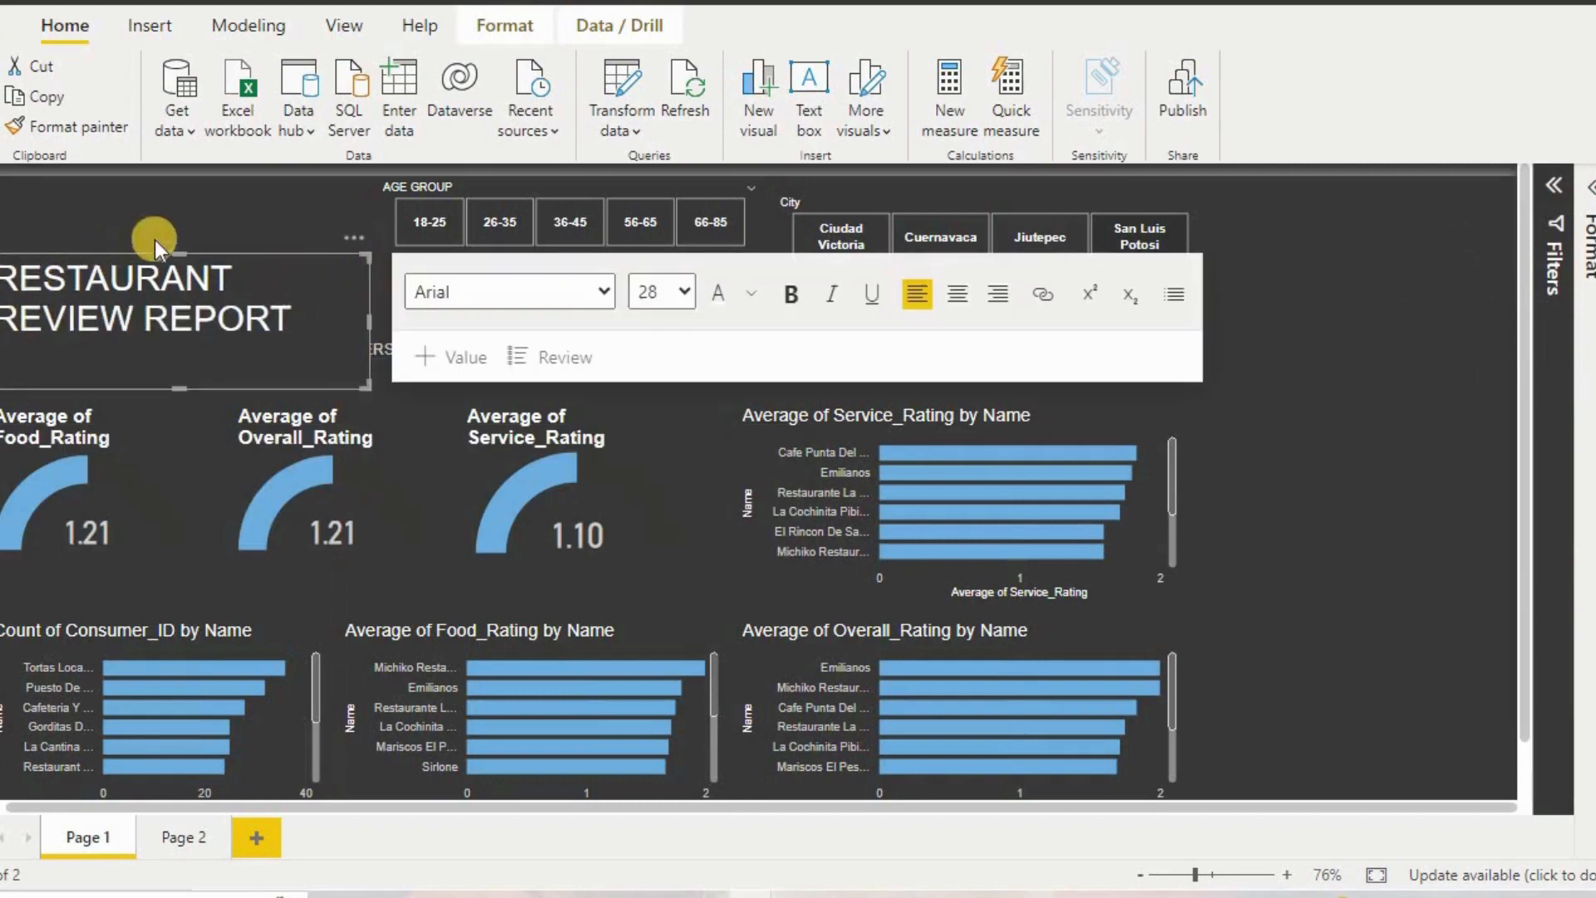
pyautogui.click(173, 253)
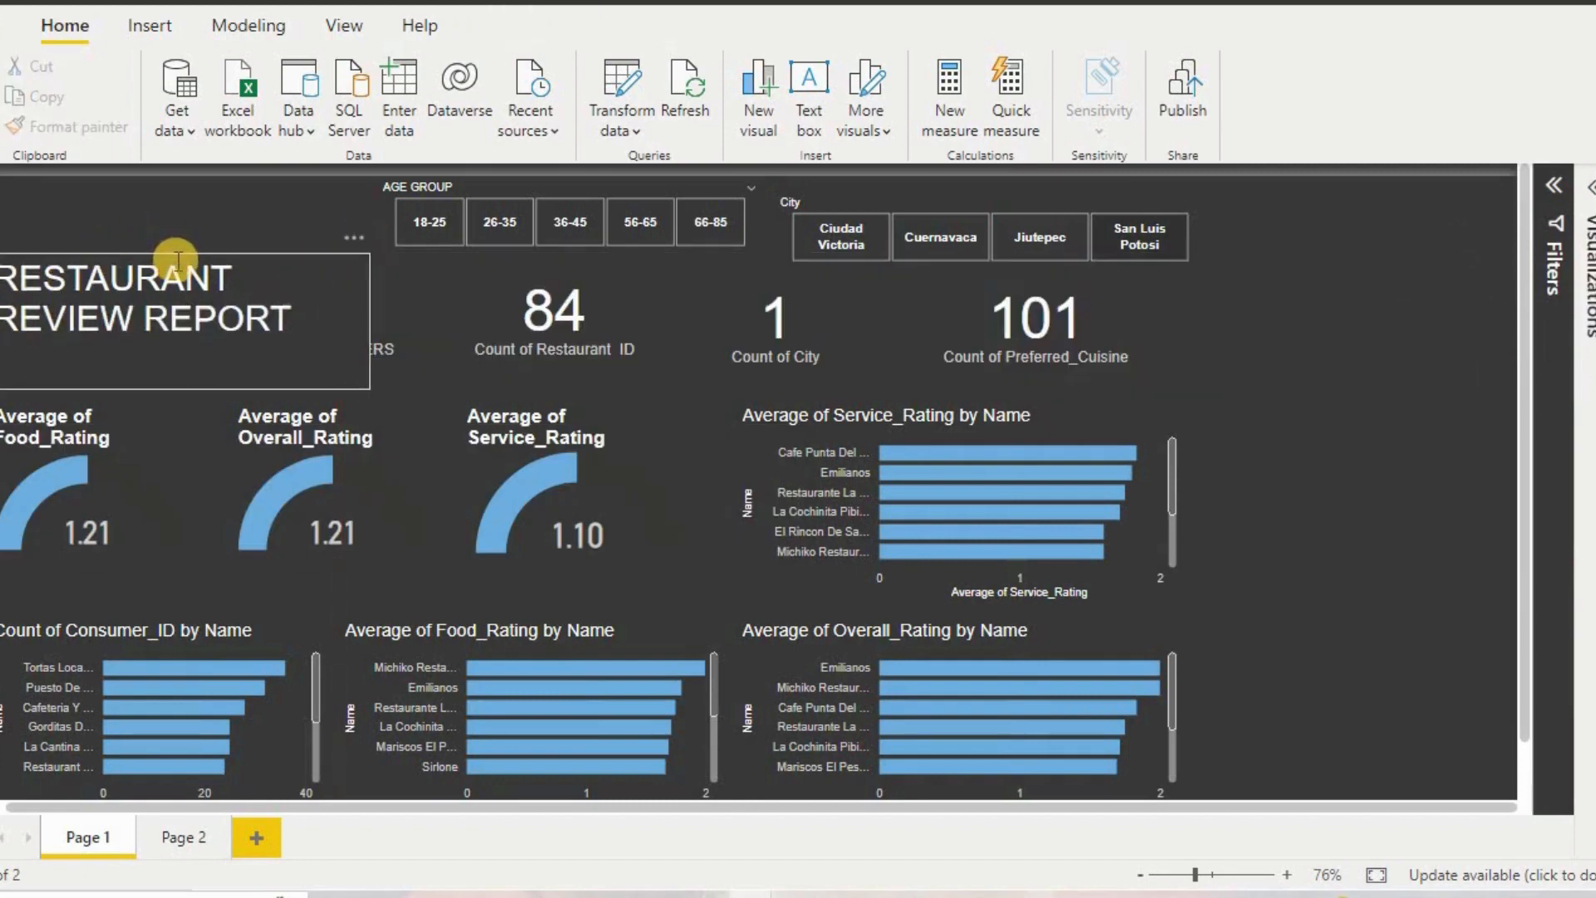
pyautogui.click(177, 261)
pyautogui.moveTo(171, 249); pyautogui.dragTo(194, 193)
pyautogui.moveTo(179, 386); pyautogui.dragTo(206, 279)
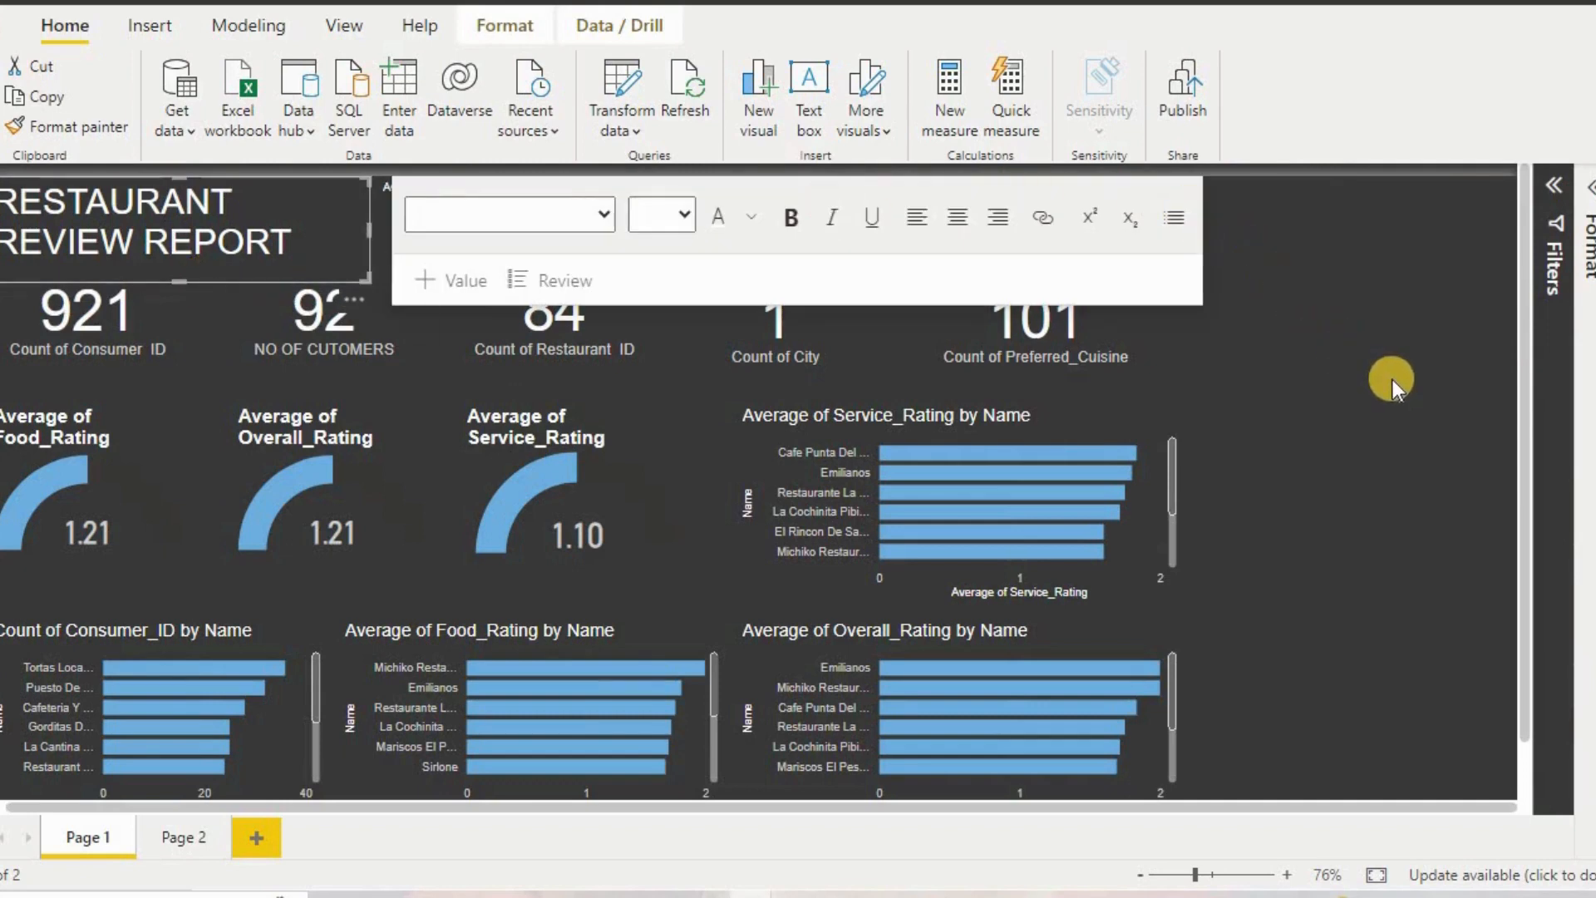
pyautogui.click(1347, 393)
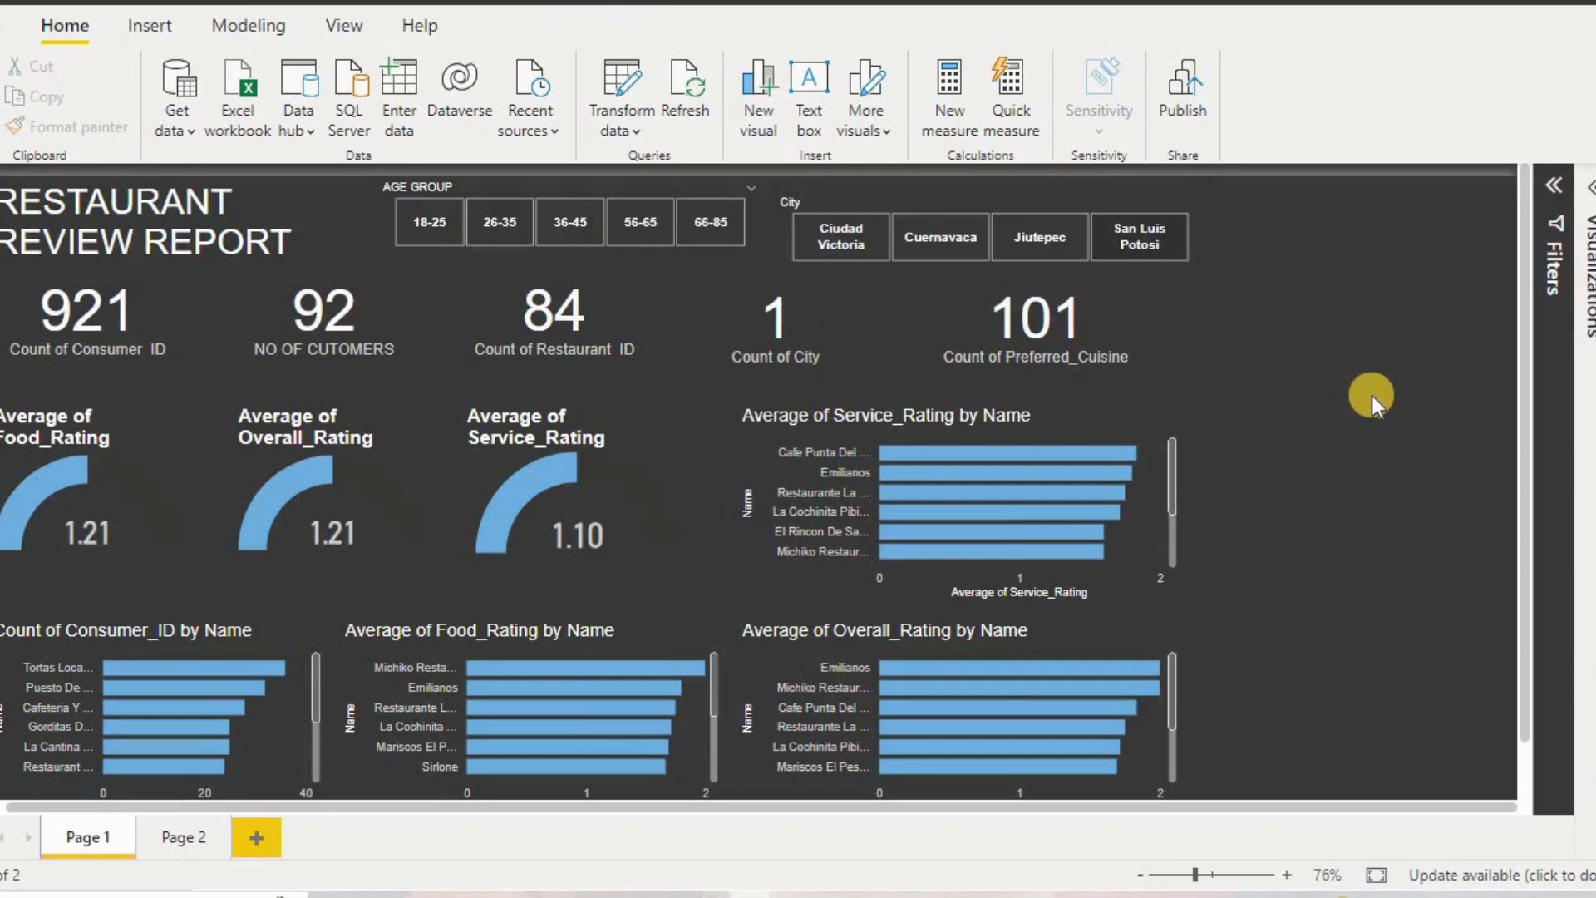